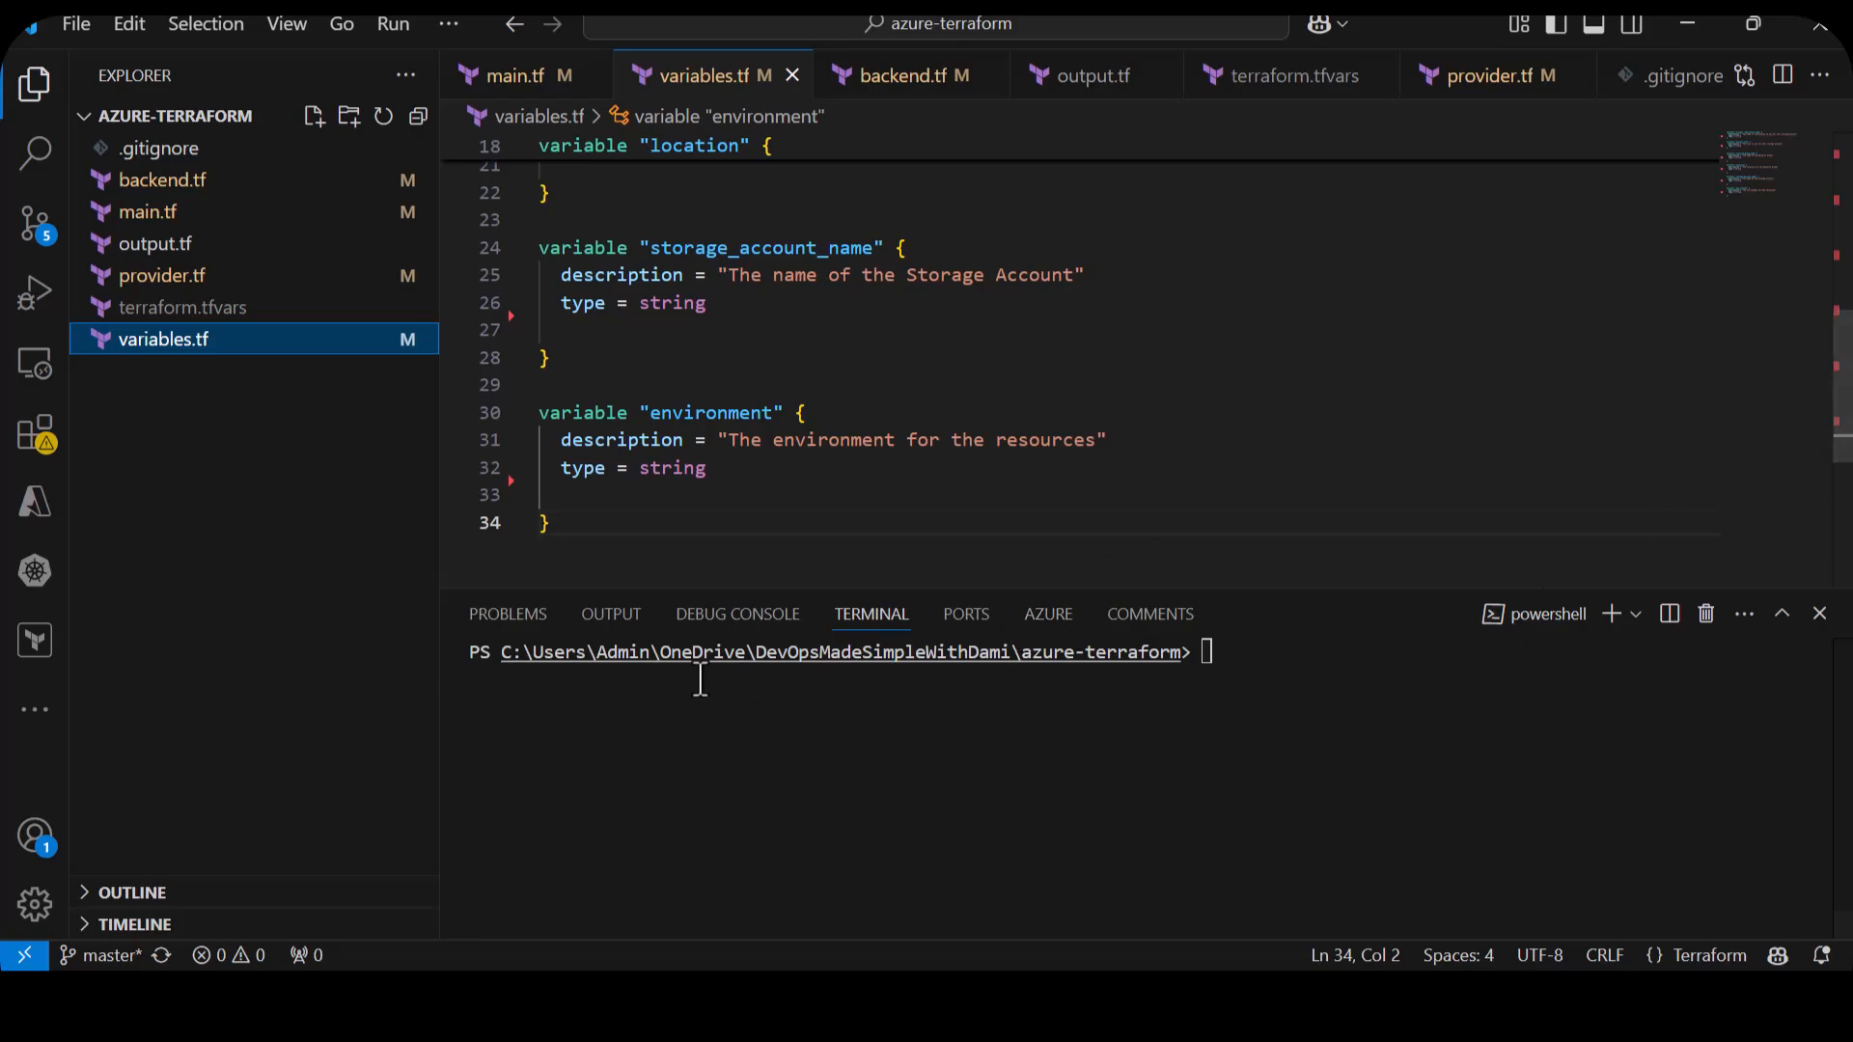
Review the project's output.tf, provider.tf, backend.tf and .gitignore files.
{"action": "left_click", "coordinate": [160, 244]}
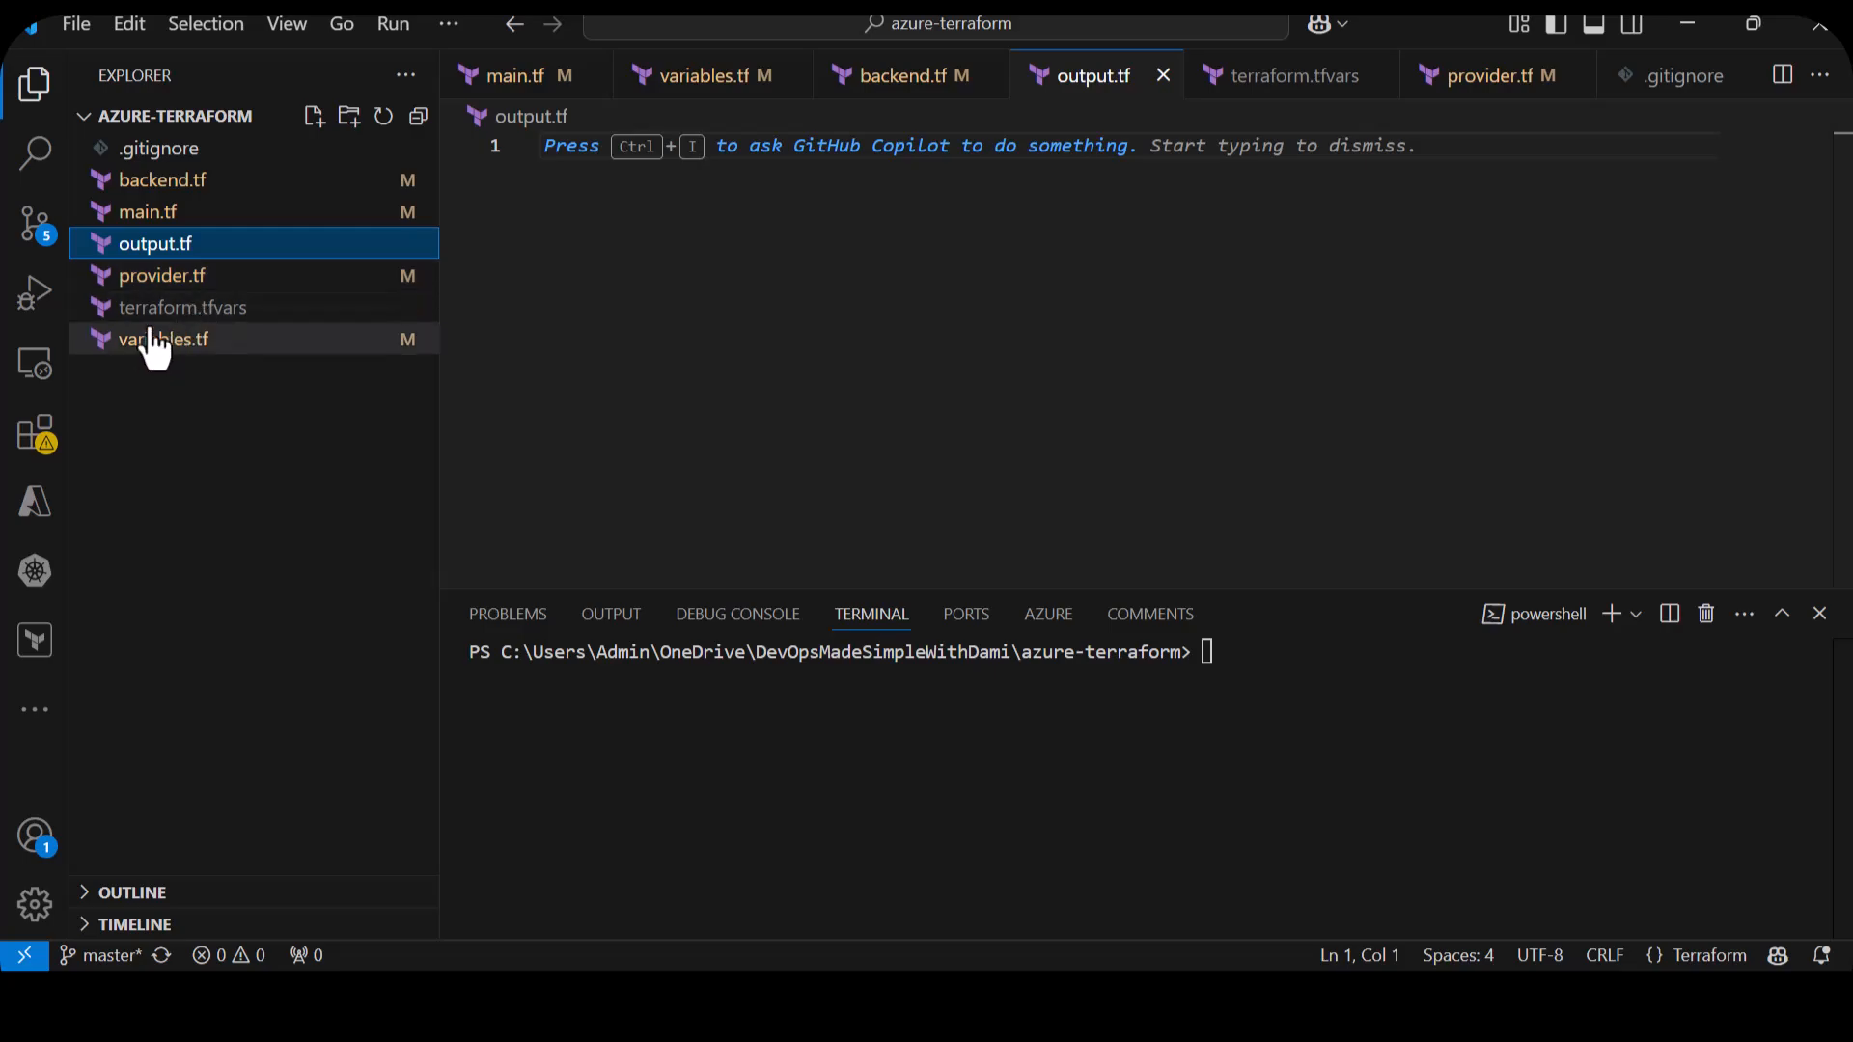
{"action": "left_click", "coordinate": [121, 277]}
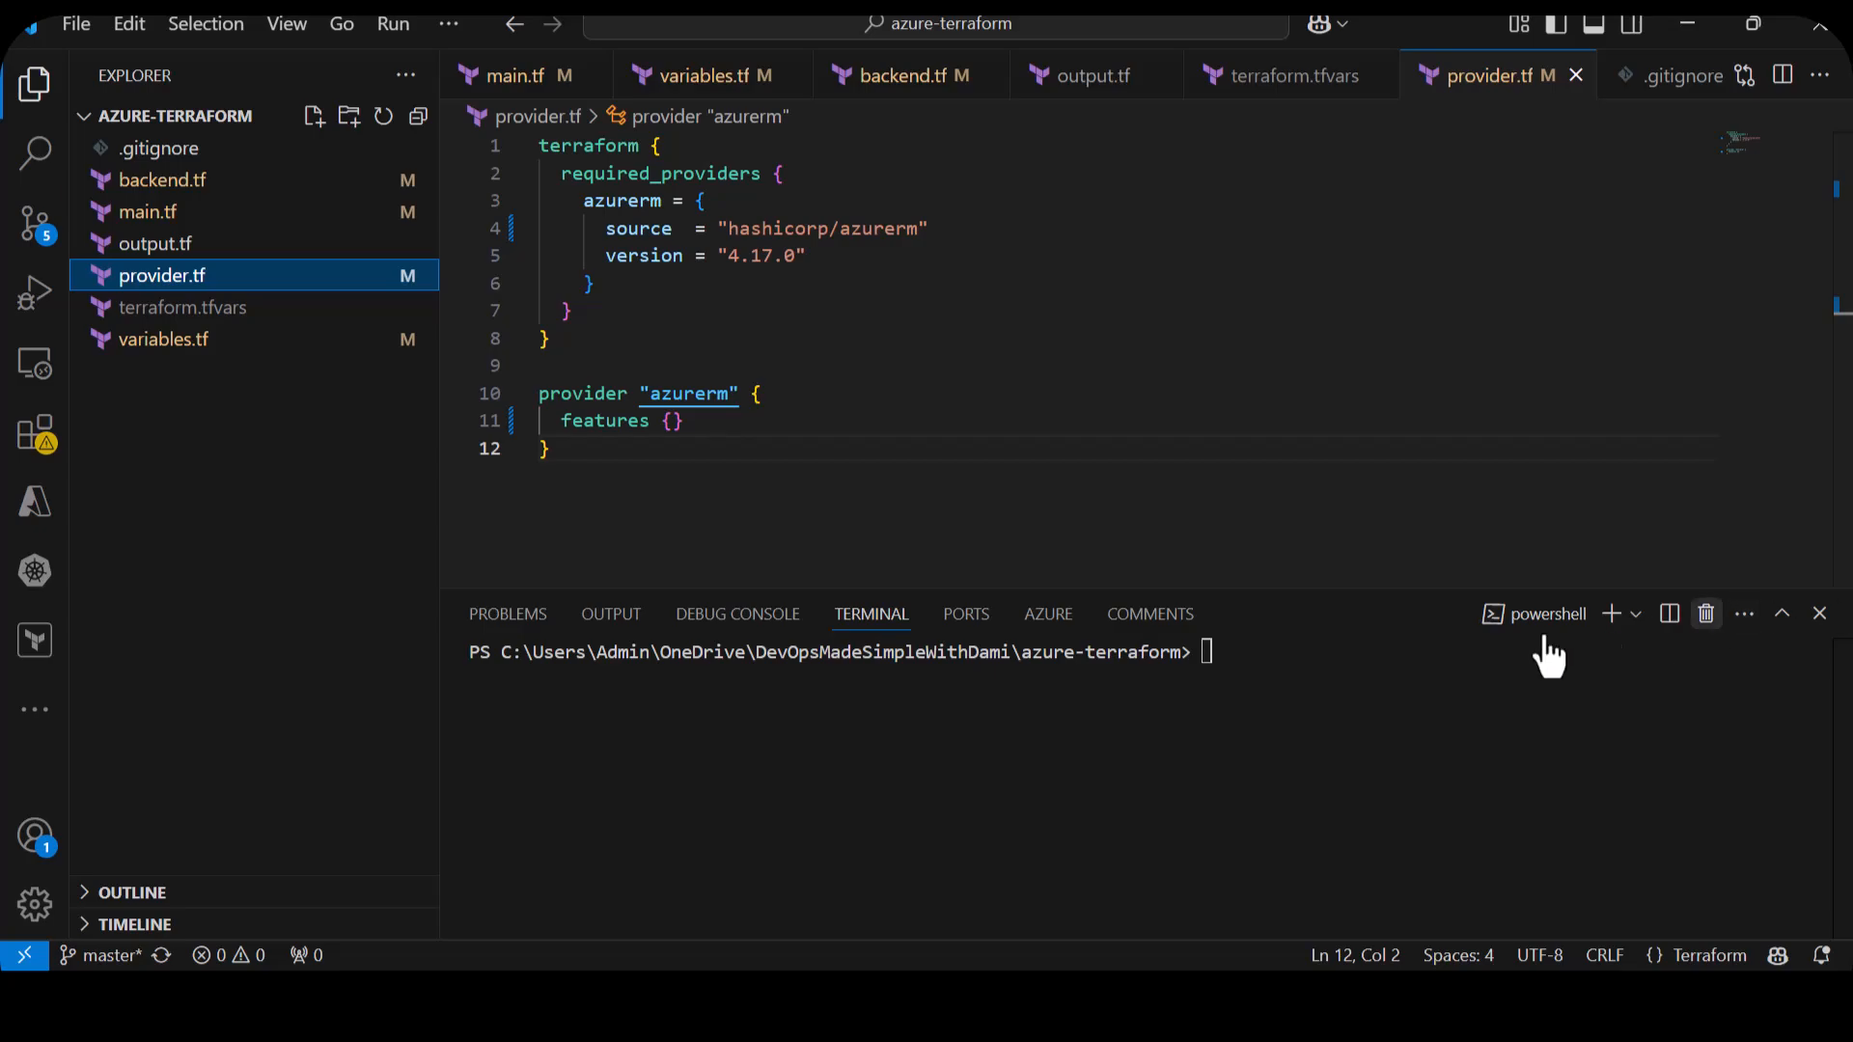
{"action": "left_click", "coordinate": [193, 181]}
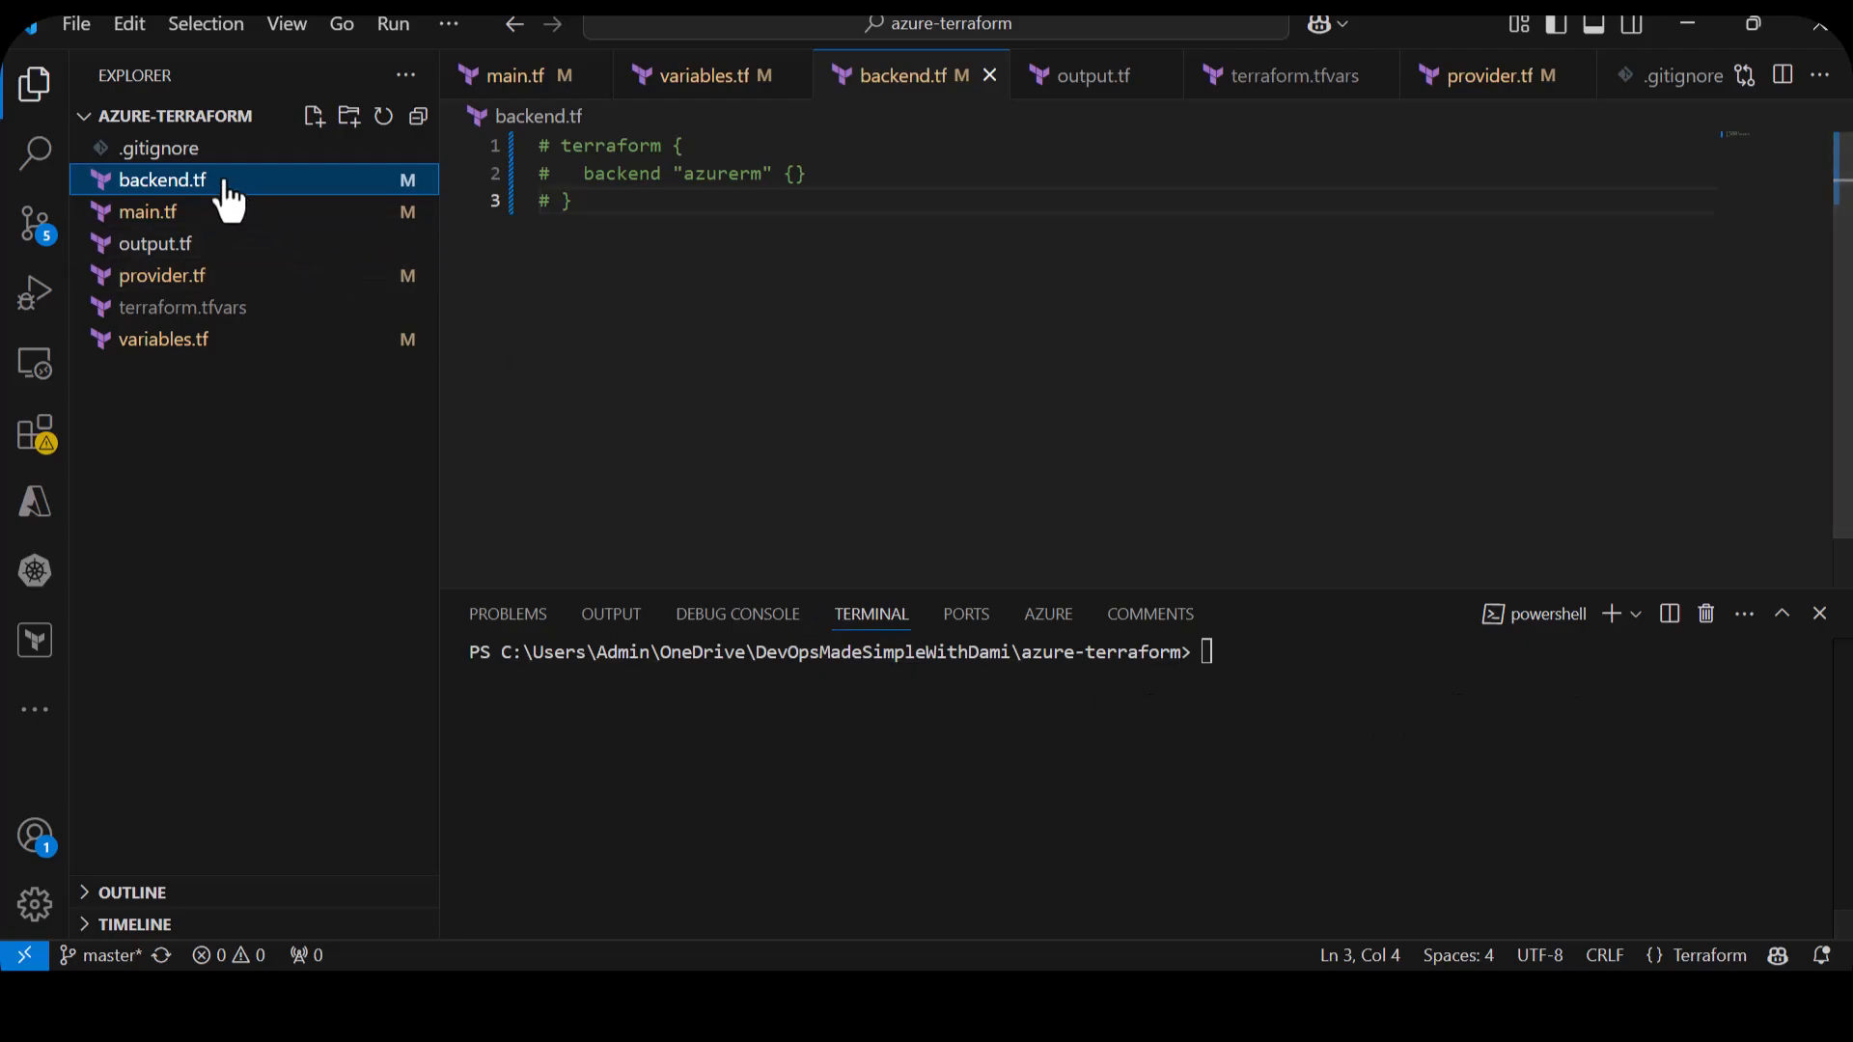
{"action": "left_click", "coordinate": [159, 149]}
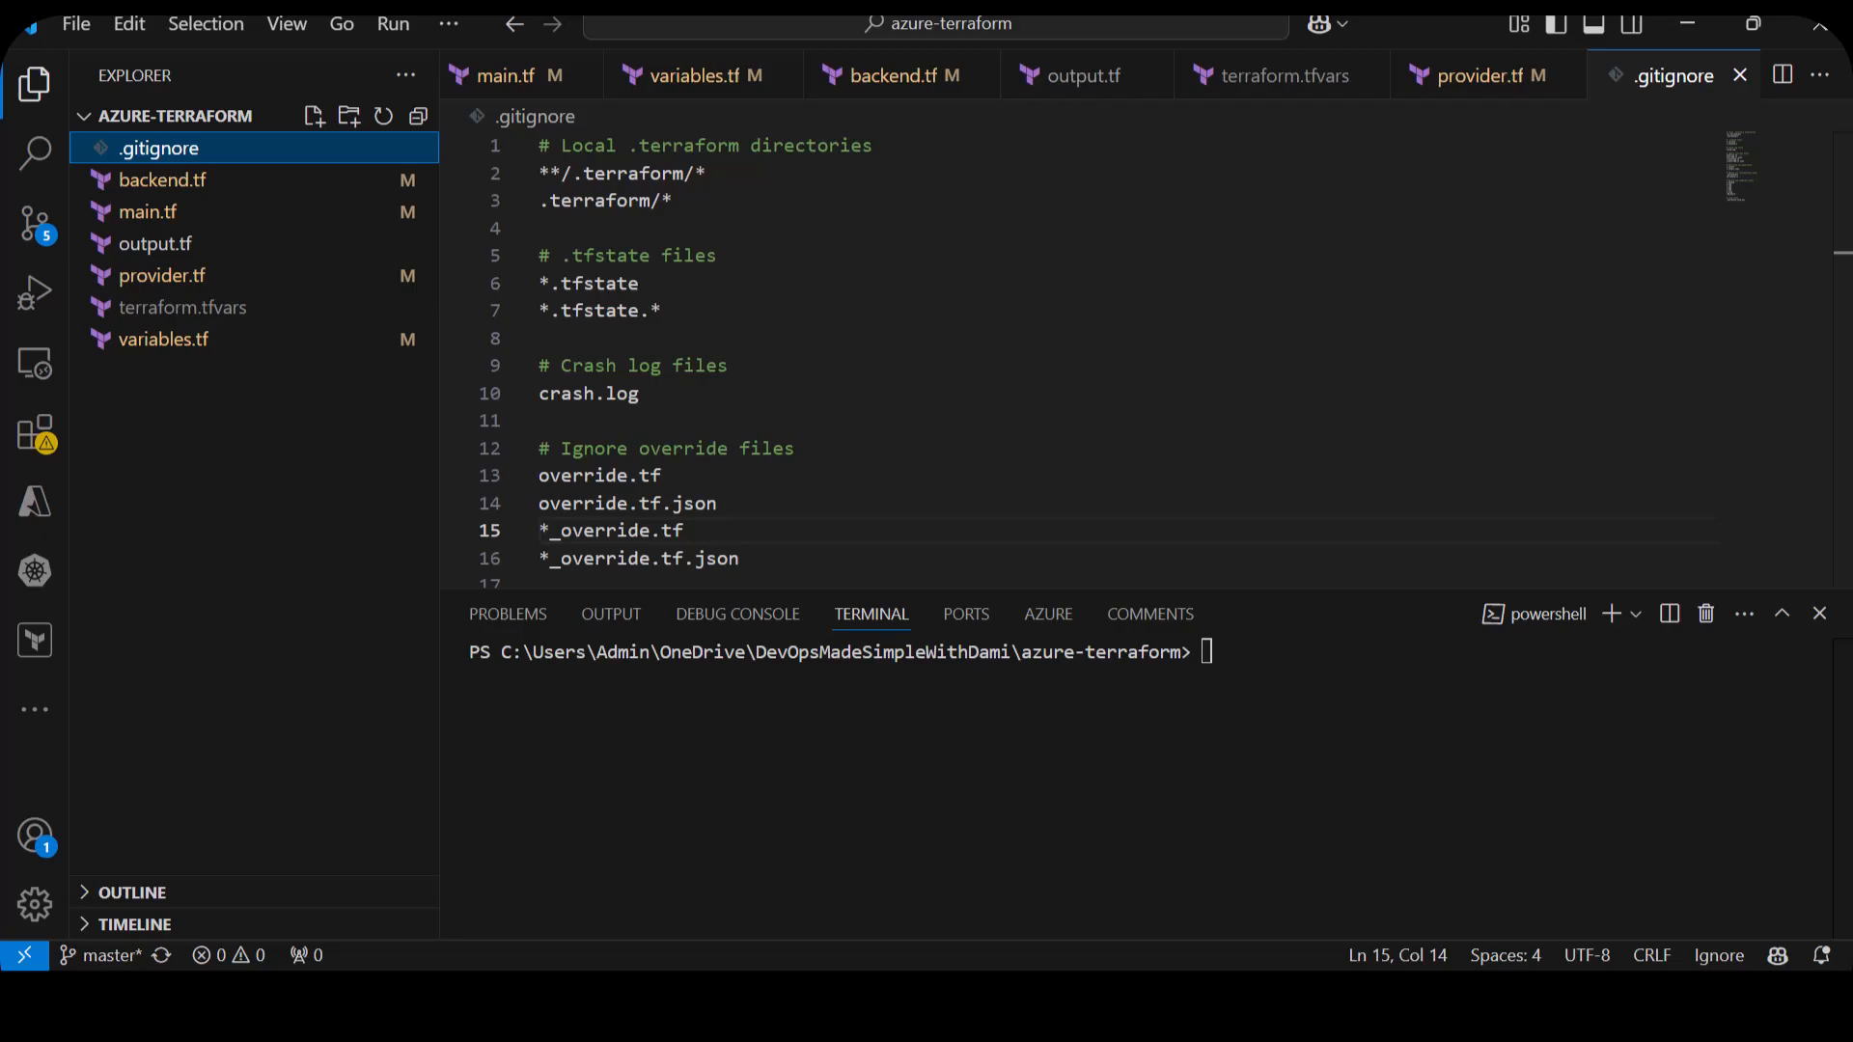
Initialize the azure-terraform working directory by running terraform init in the terminal.
{"action": "left_click", "coordinate": [1291, 683]}
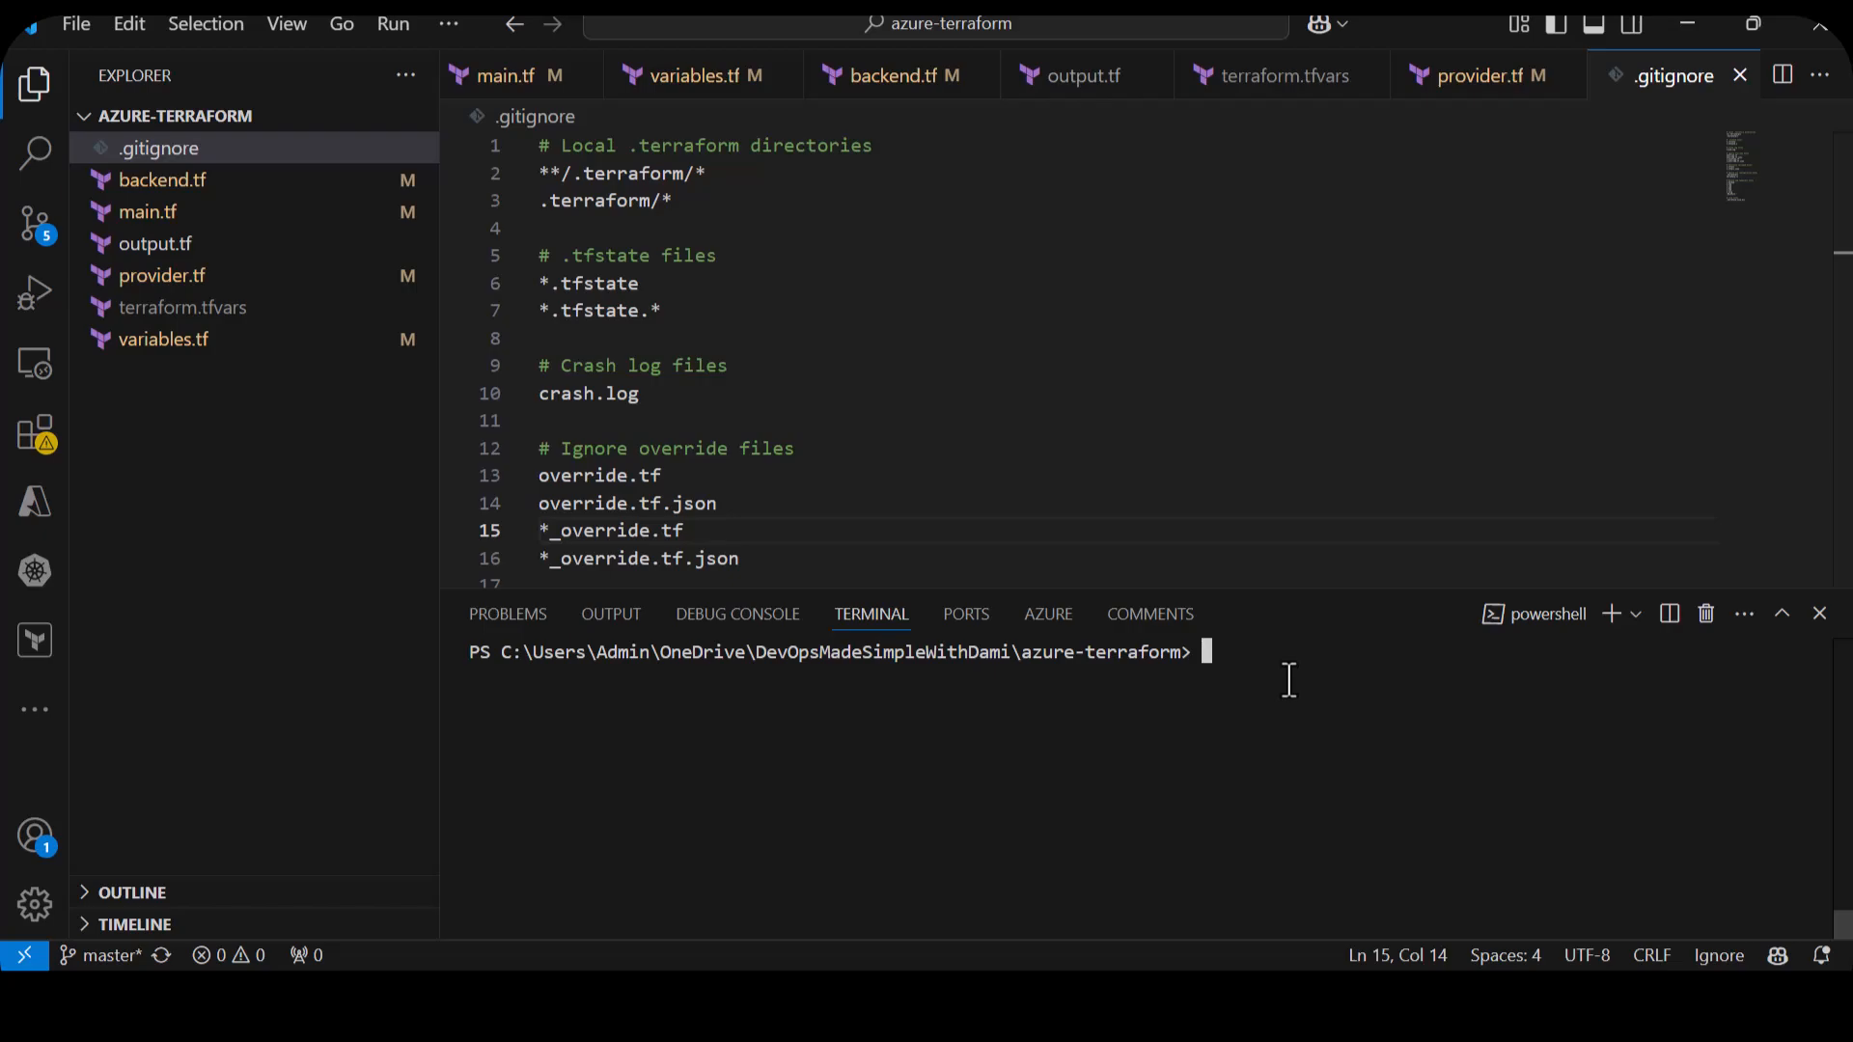
{"action": "type", "text": "terrform init"}
{"action": "key", "text": "Return"}
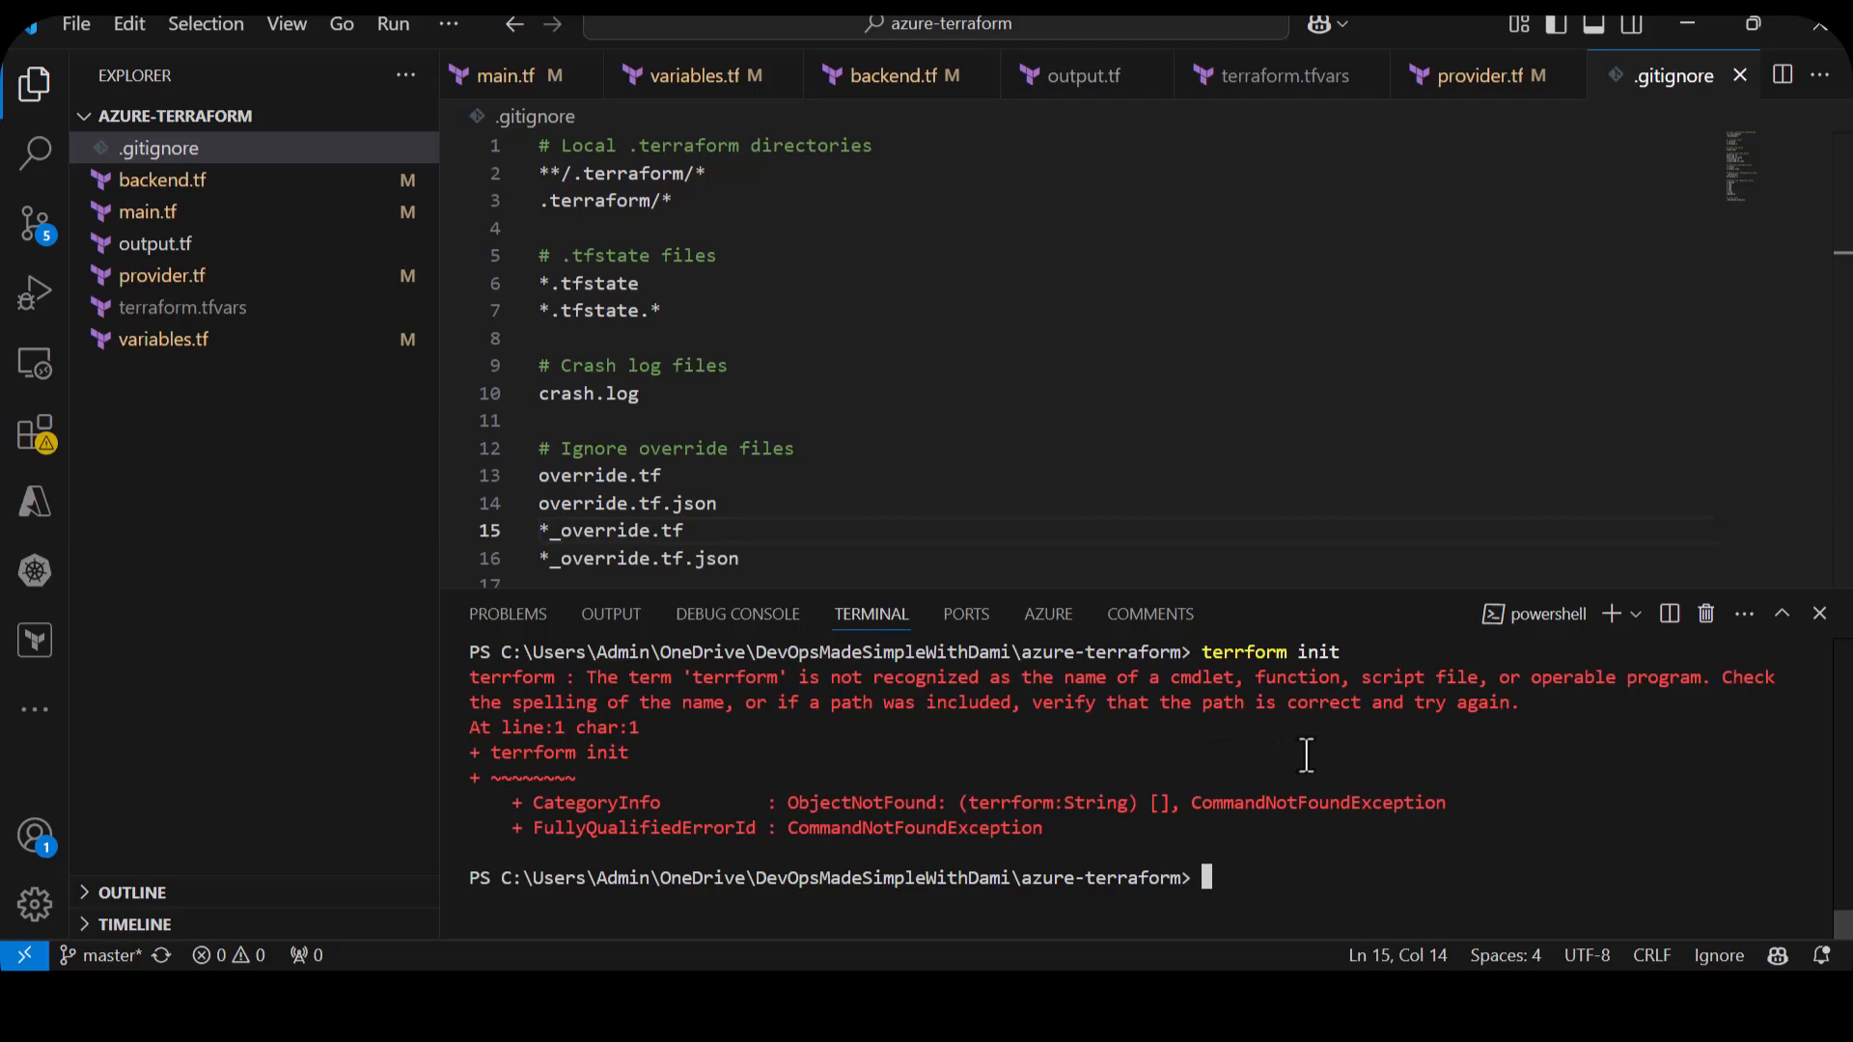
{"action": "type", "text": "terraform init"}
{"action": "key", "text": "Return"}
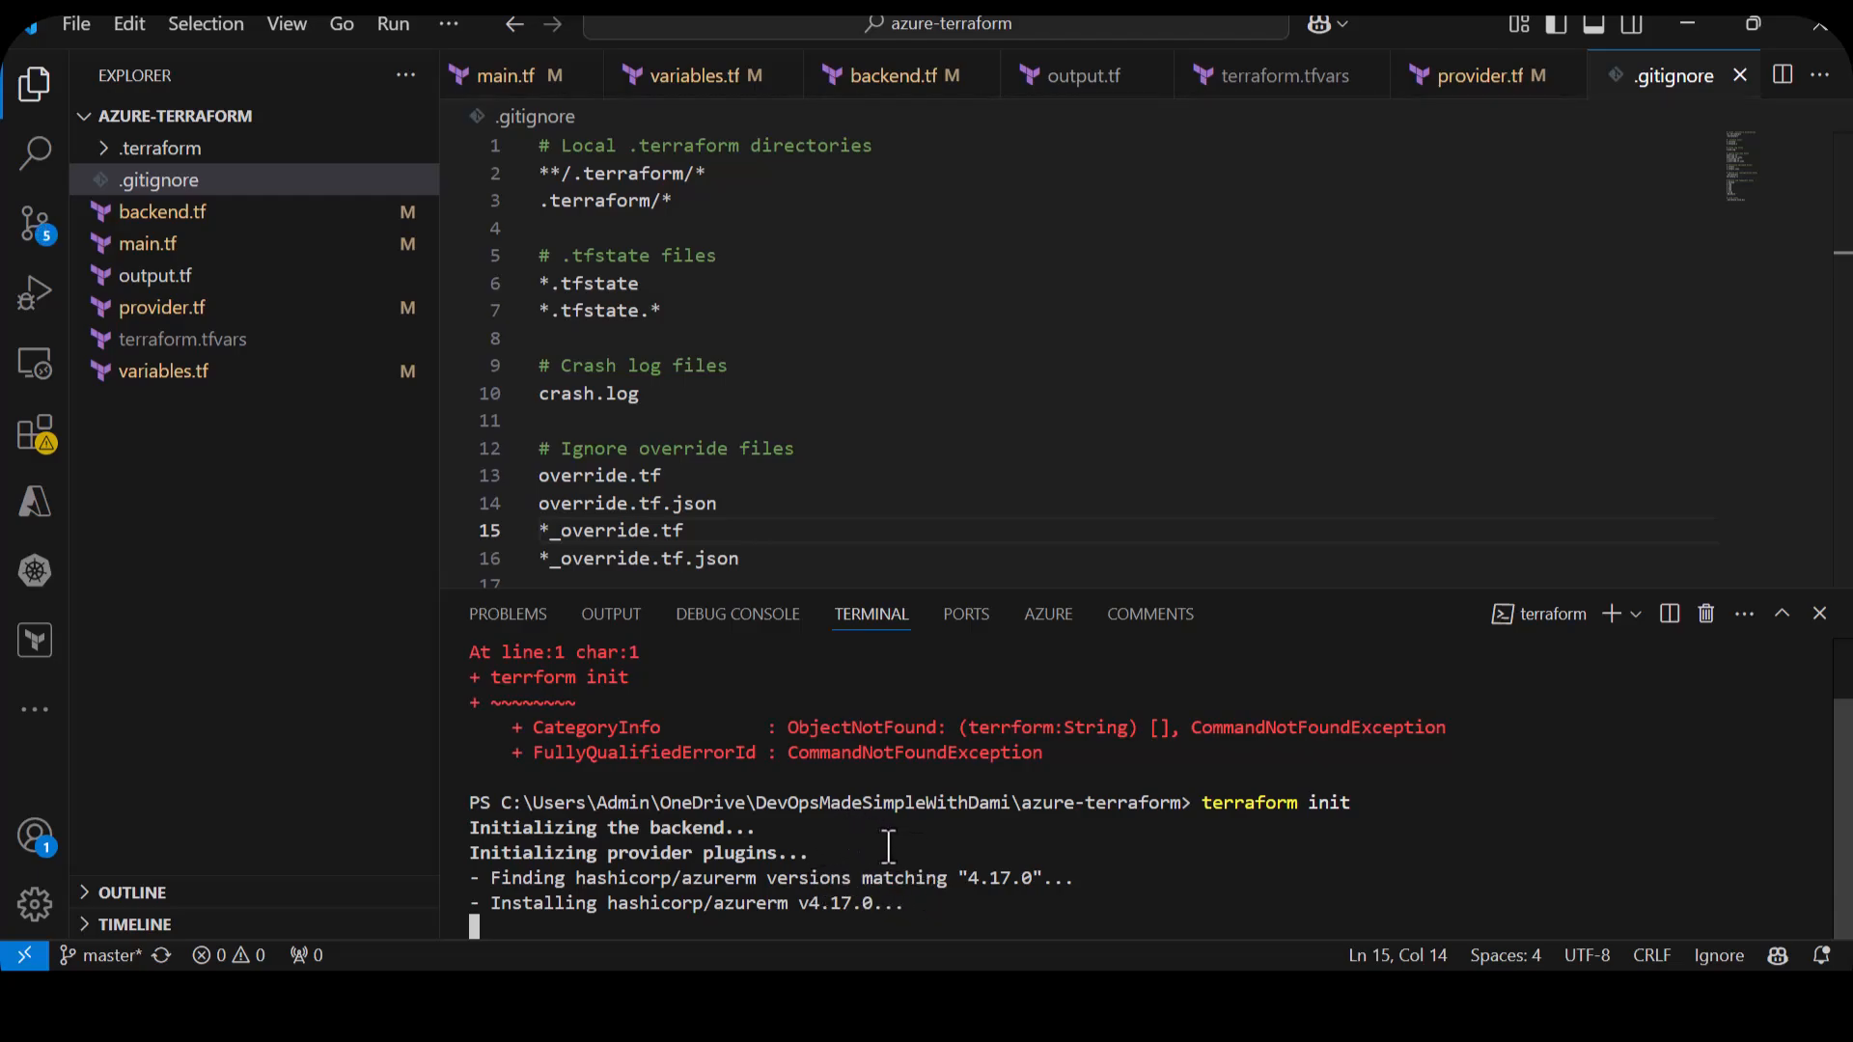
{"action": "scroll", "coordinate": [1029, 815], "scroll_direction": "up", "scroll_amount": 2}
{"action": "scroll", "coordinate": [1030, 812], "scroll_direction": "up", "scroll_amount": 2}
{"action": "scroll", "coordinate": [1087, 843], "scroll_direction": "down", "scroll_amount": 4}
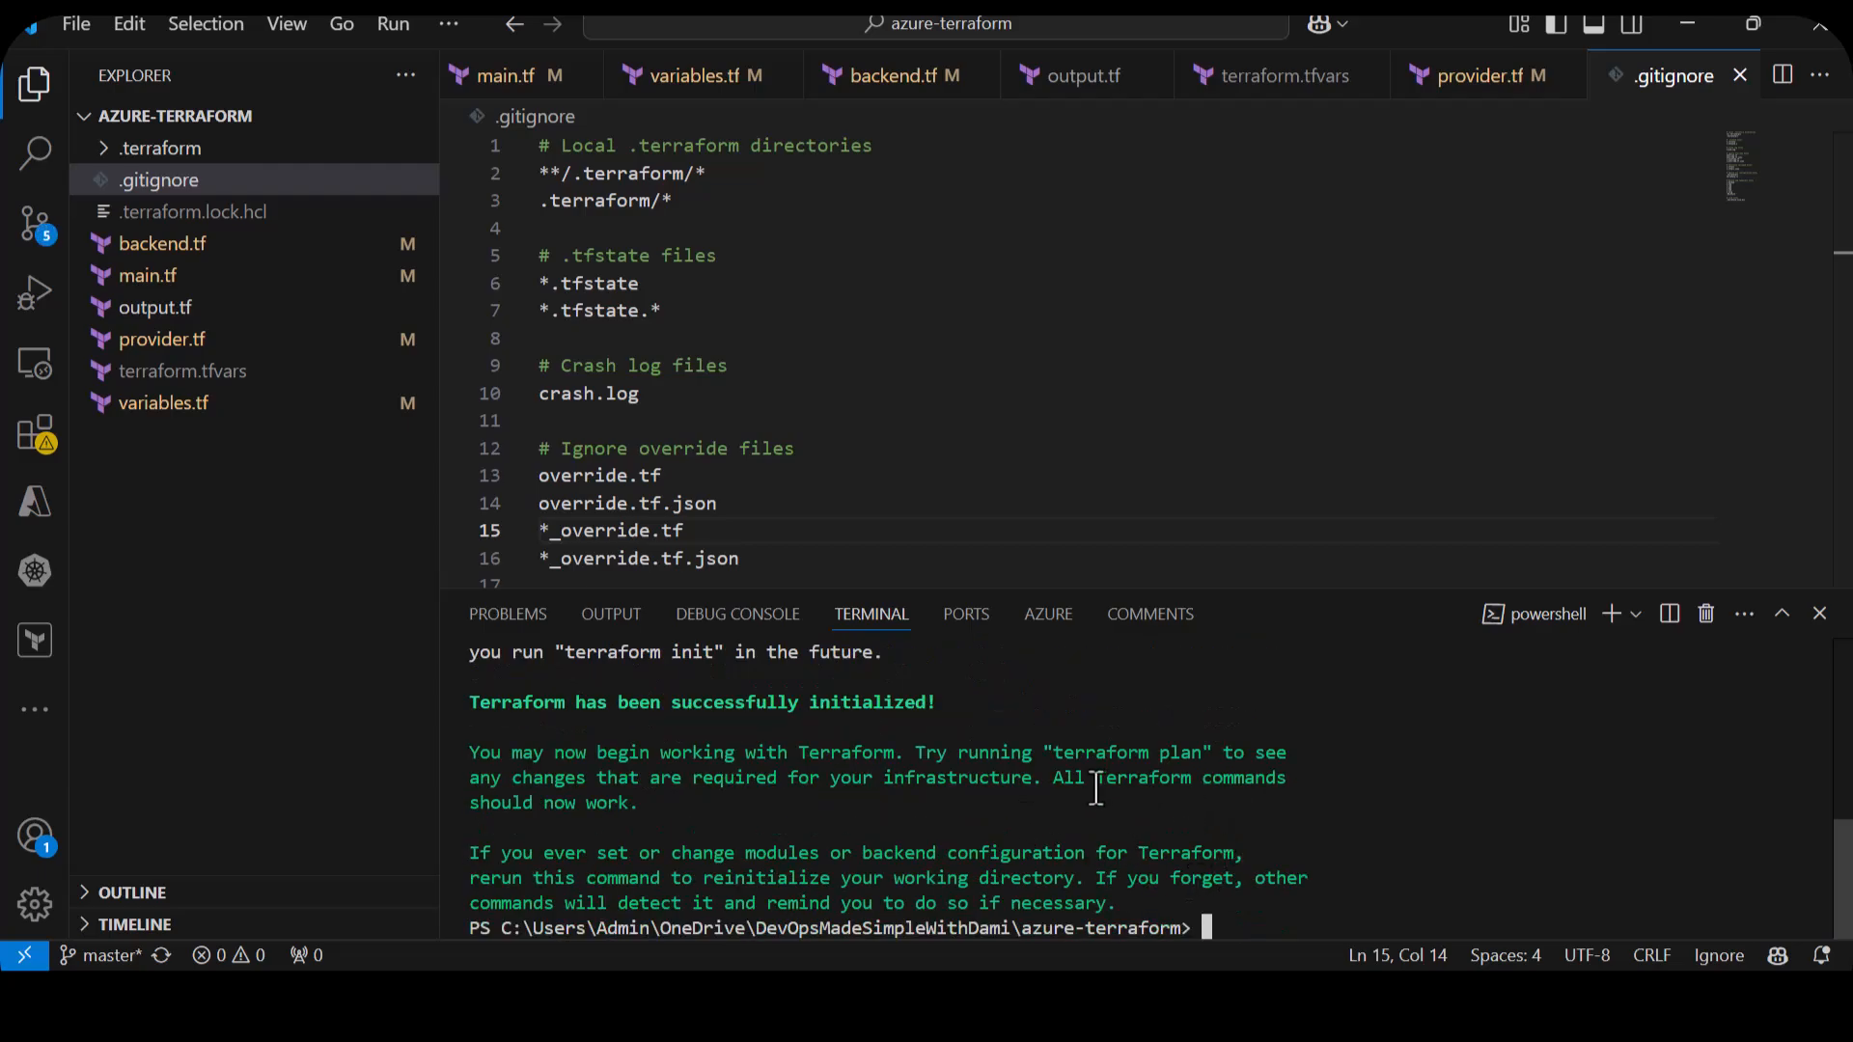
Check the configuration with terraform validate and generate the execution plan with terraform plan.
{"action": "type", "text": "terraform validate"}
{"action": "key", "text": "Return"}
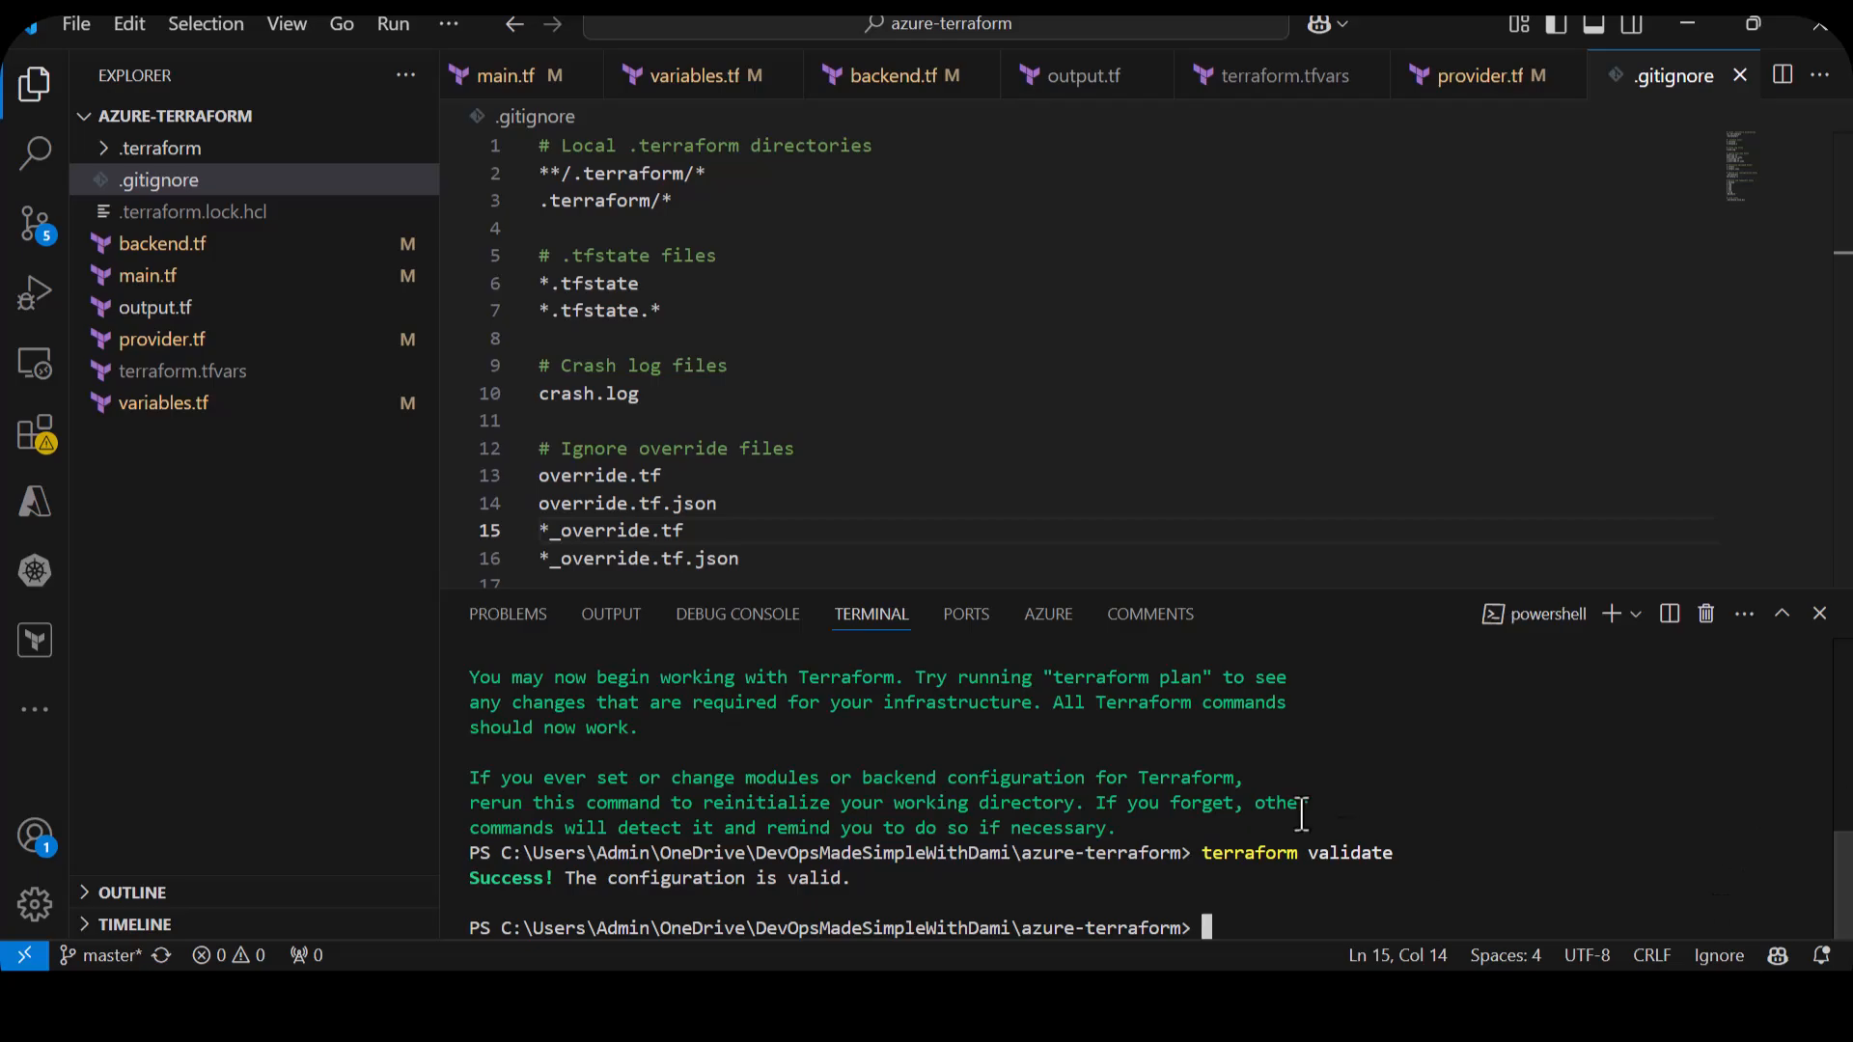
{"action": "type", "text": "terraform plan"}
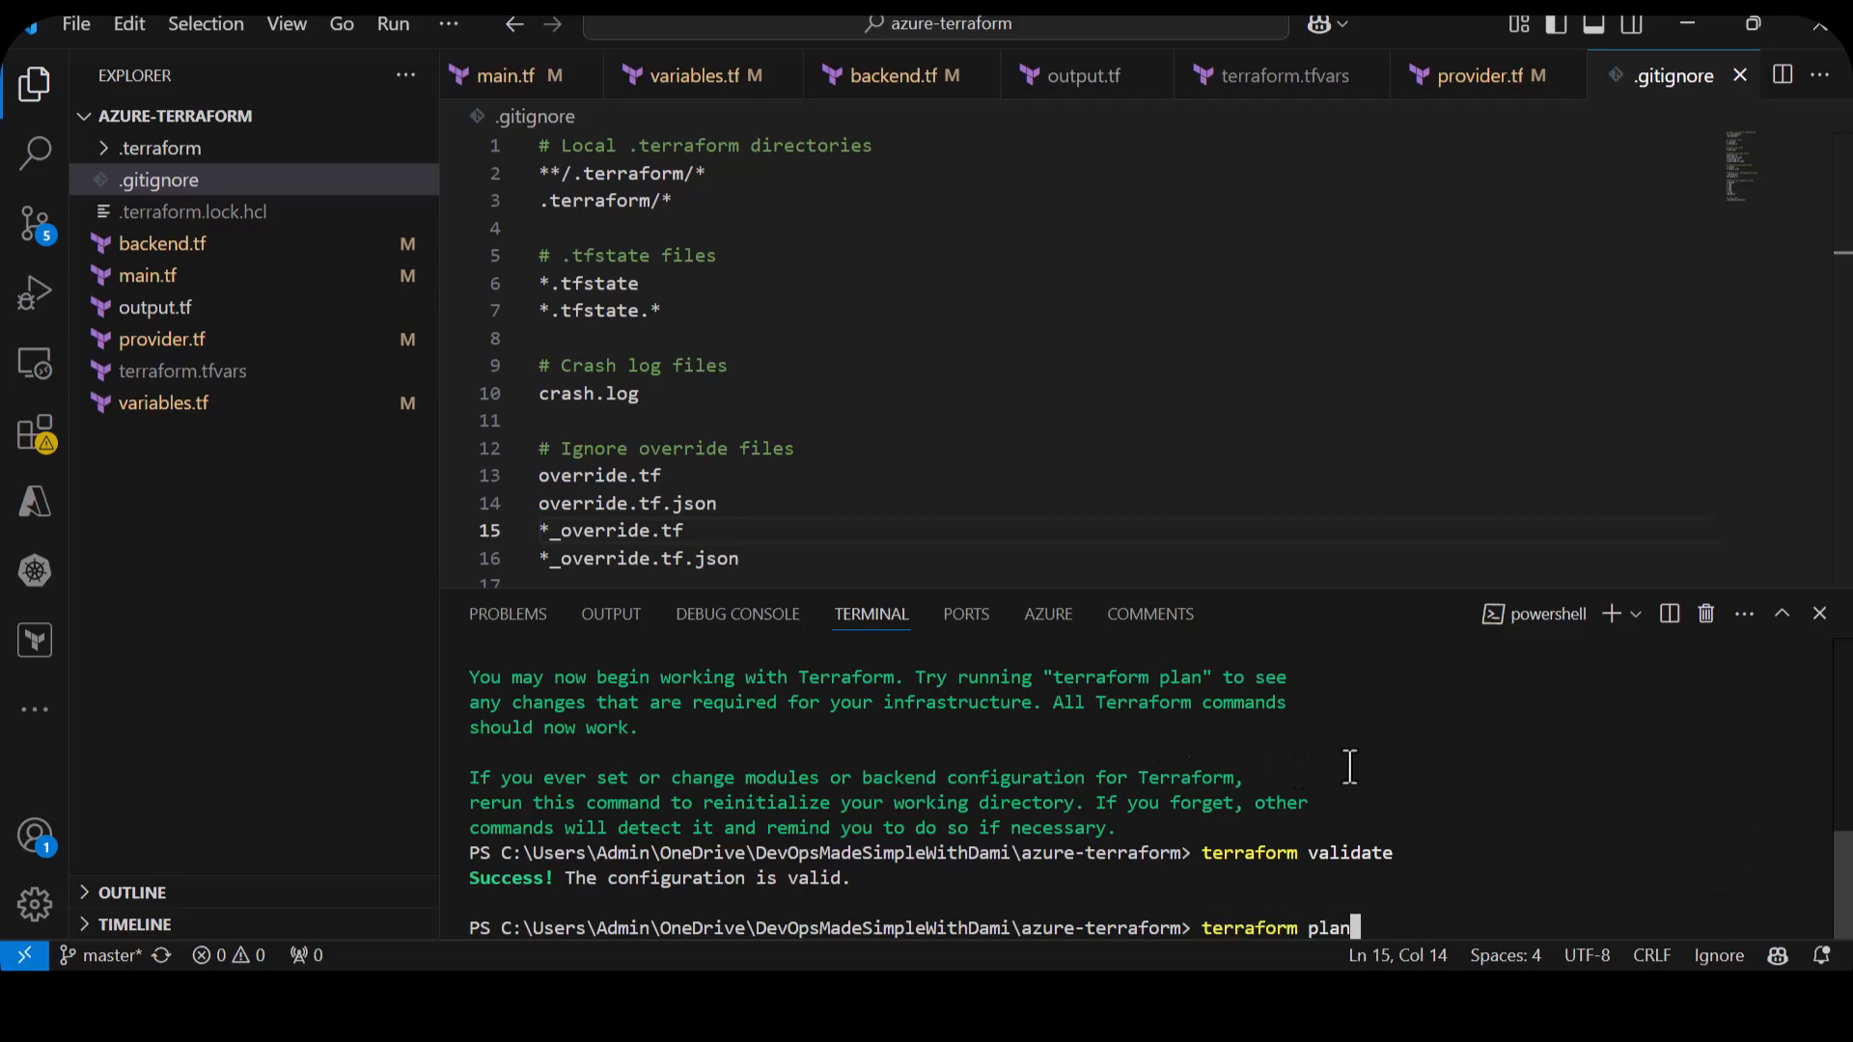
{"action": "key", "text": "Return"}
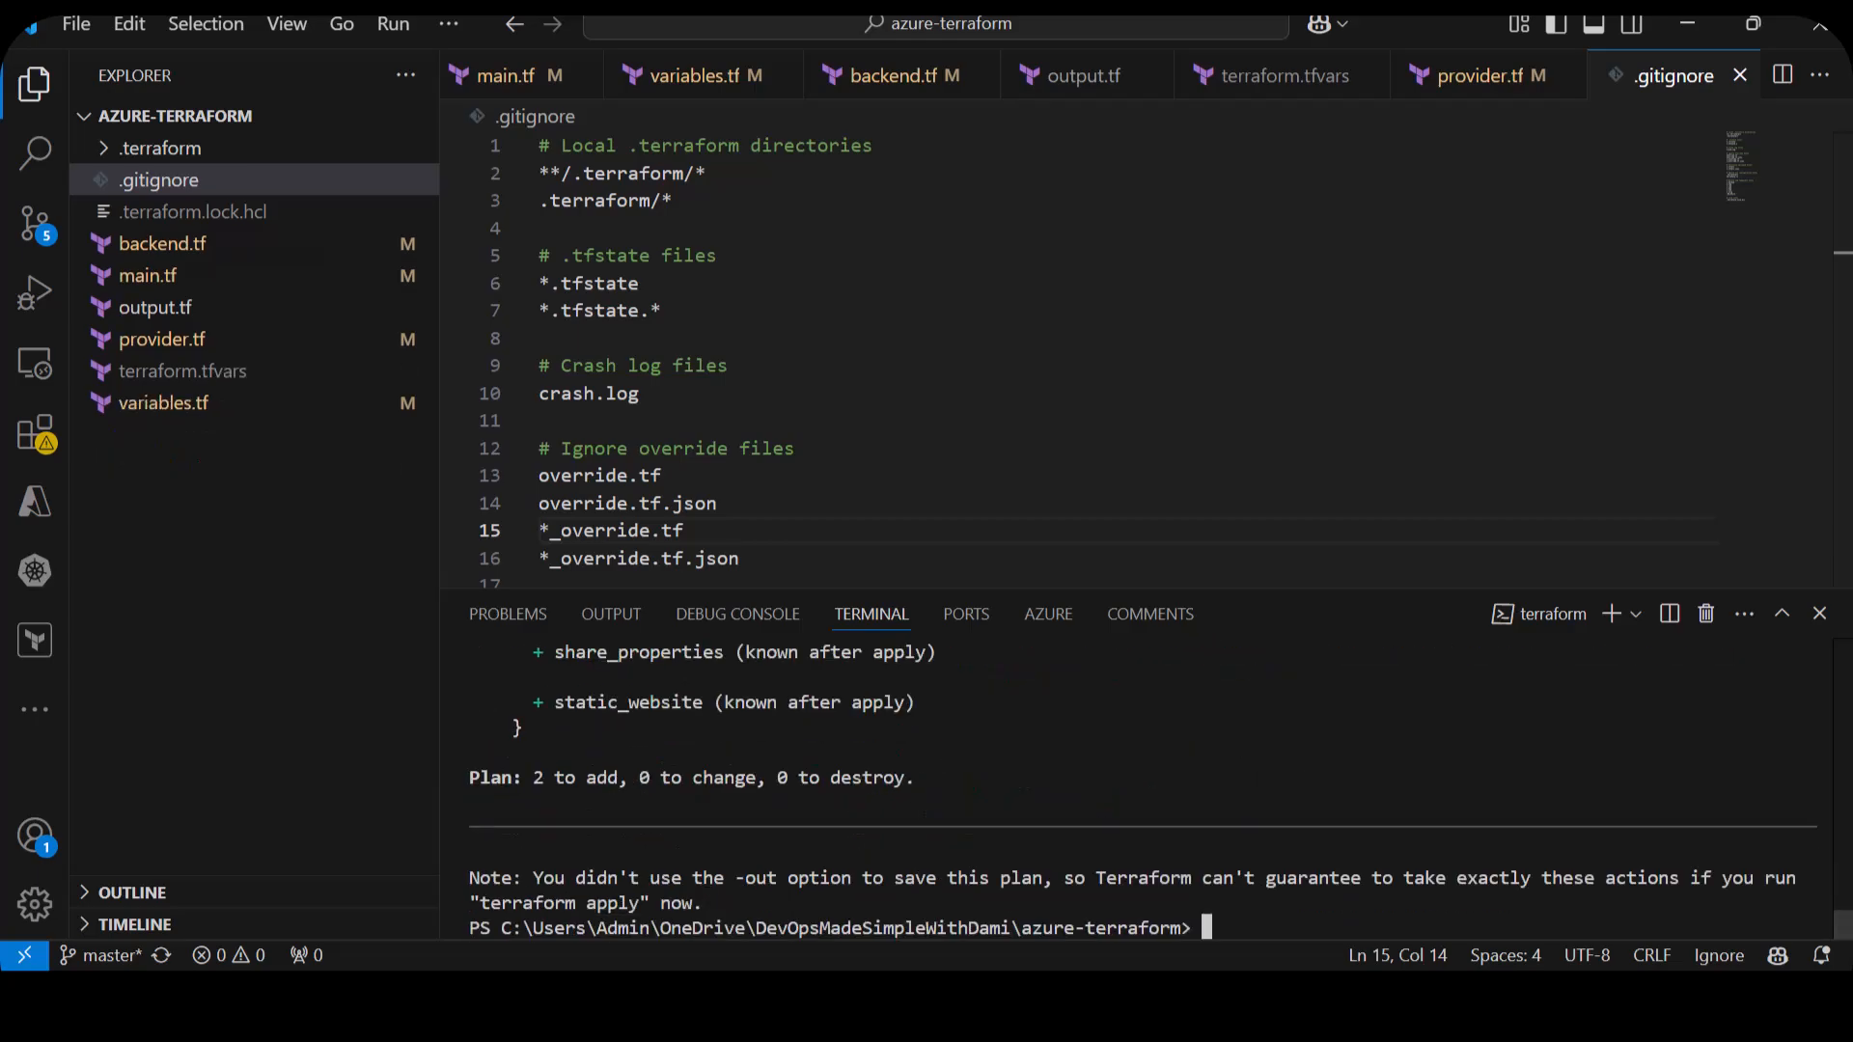
Examine the plan output for the resource group and storage account that Terraform proposes to create.
{"action": "scroll", "coordinate": [1030, 736], "scroll_direction": "up", "scroll_amount": 10}
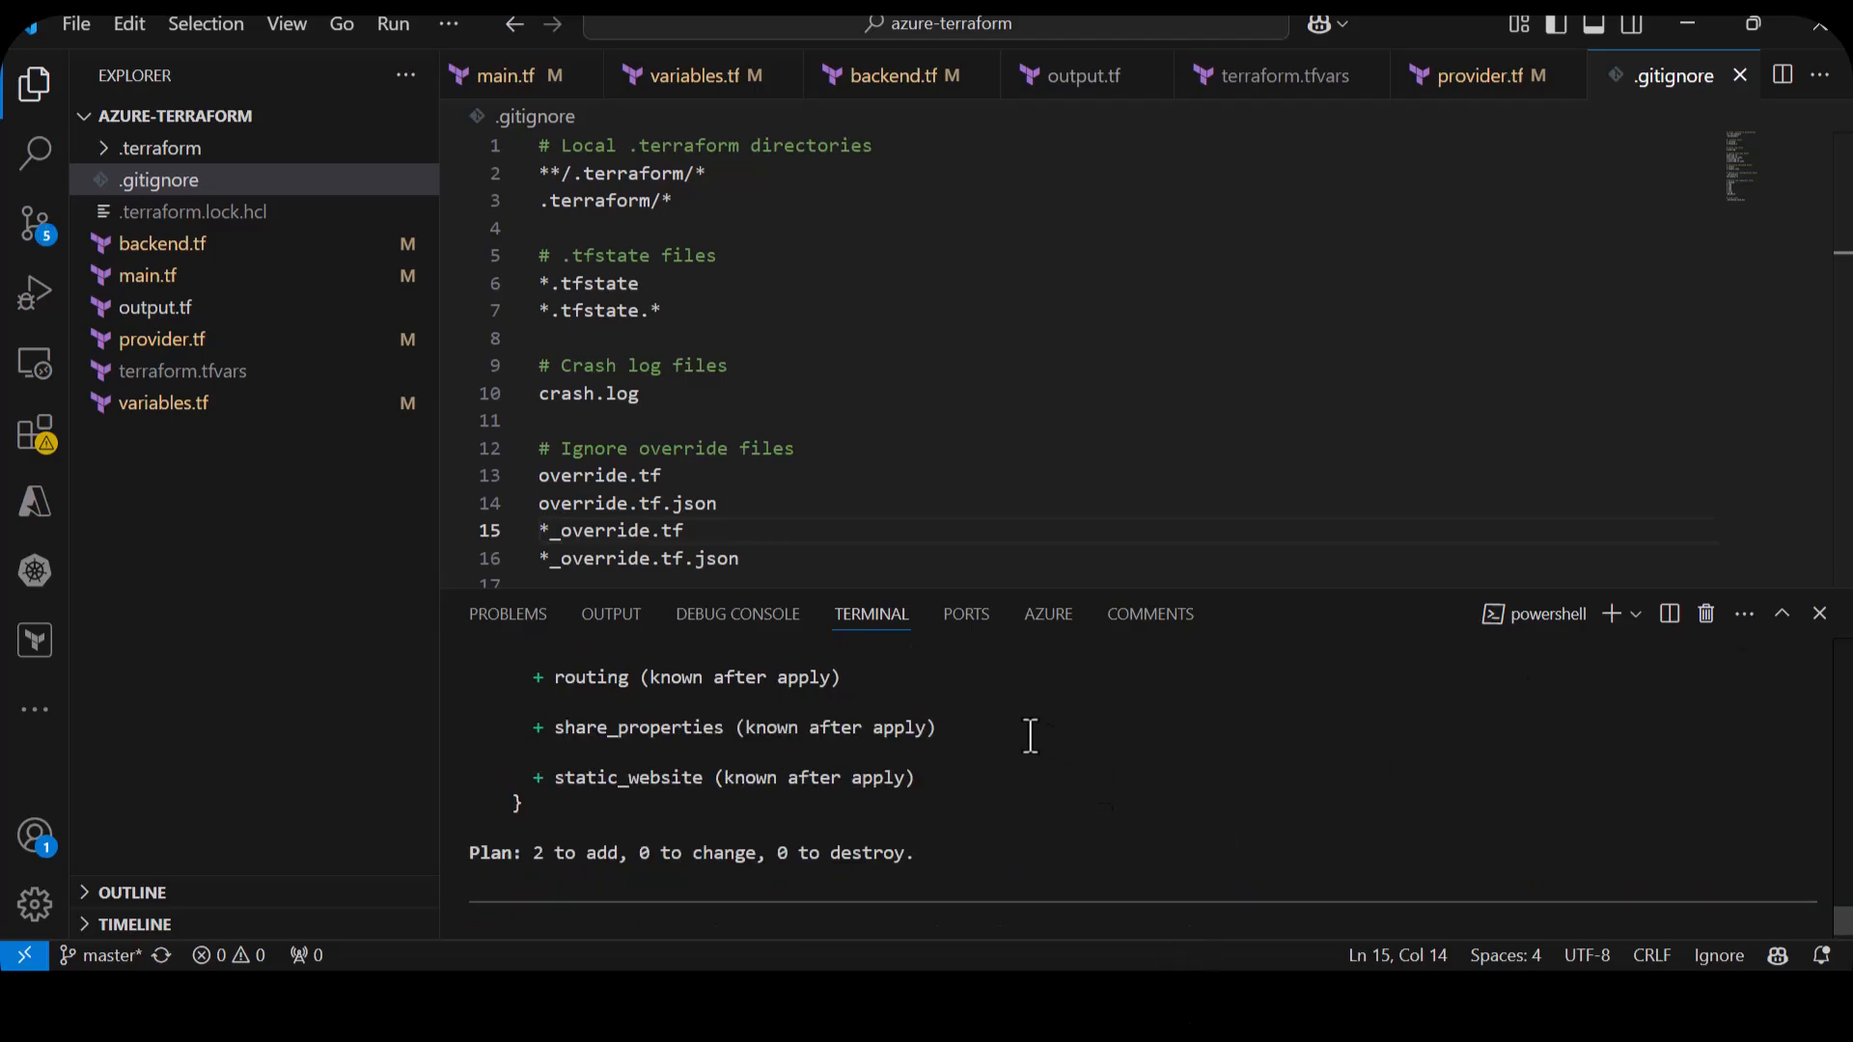
{"action": "scroll", "coordinate": [1030, 736], "scroll_direction": "up", "scroll_amount": 15}
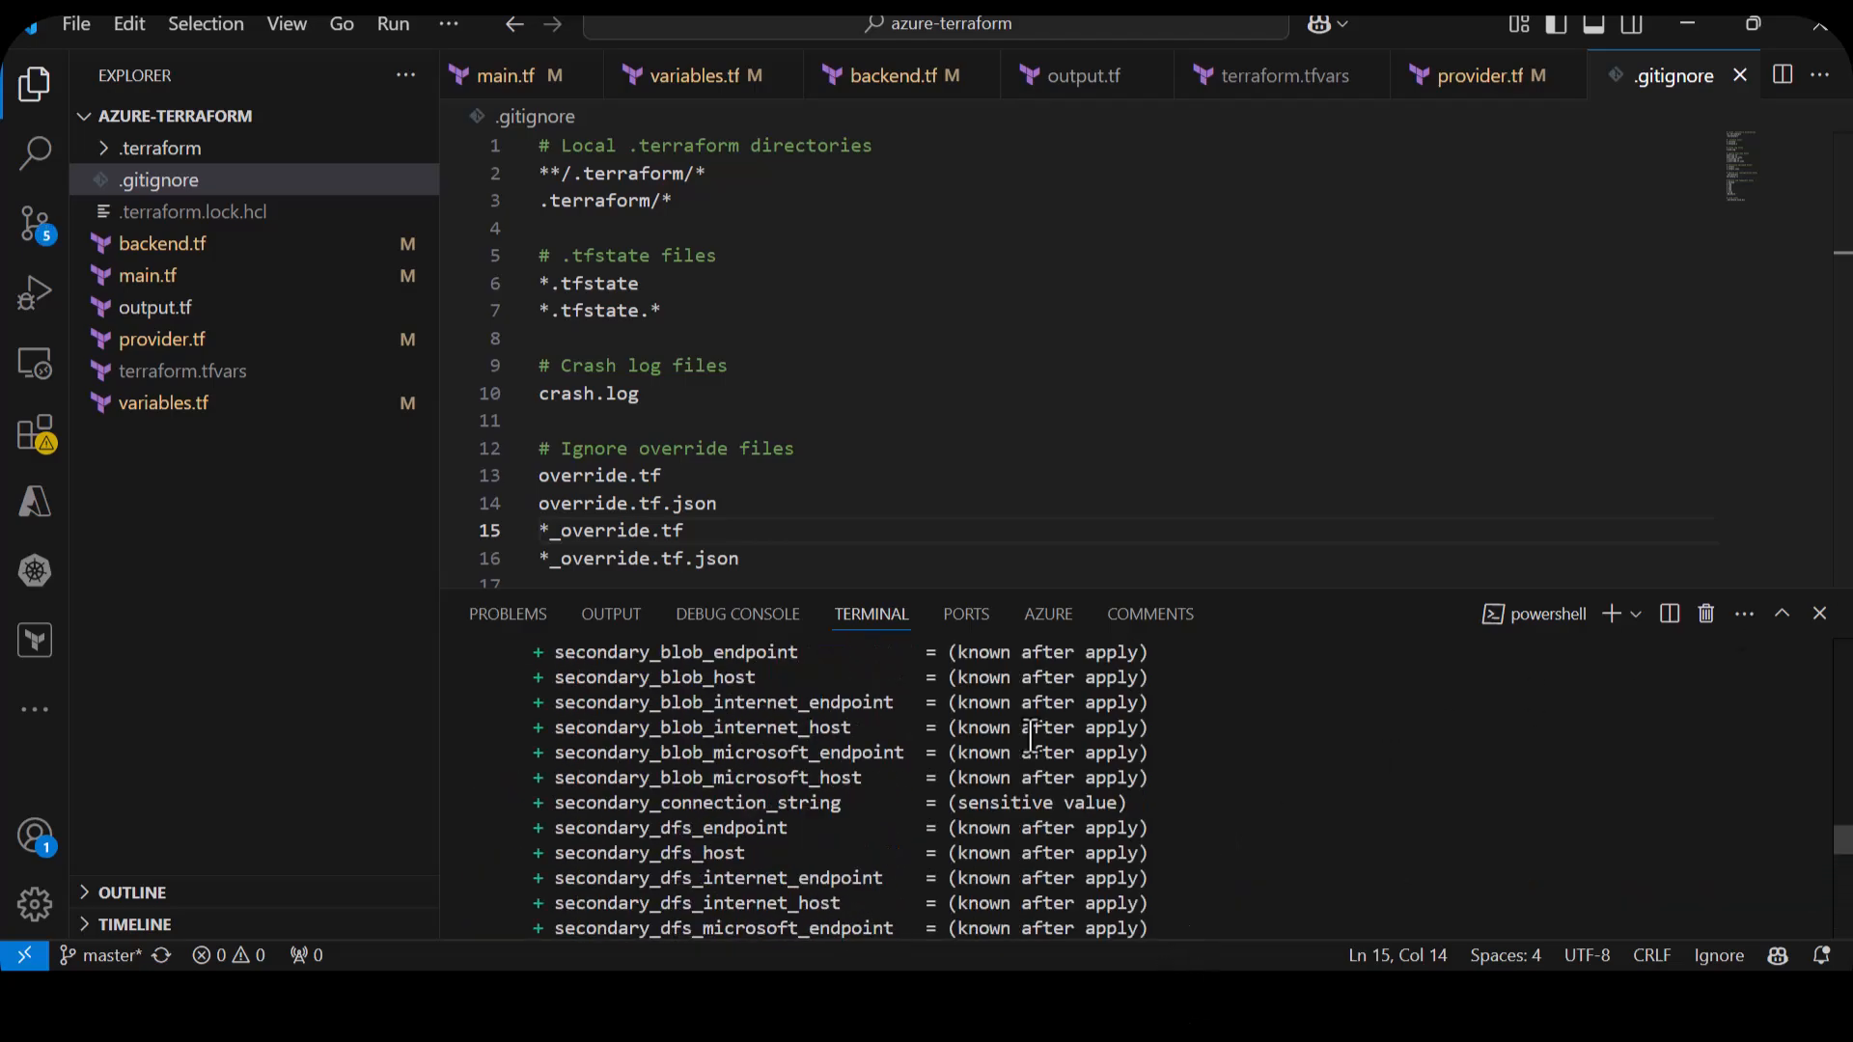
{"action": "scroll", "coordinate": [1030, 736], "scroll_direction": "up", "scroll_amount": 20}
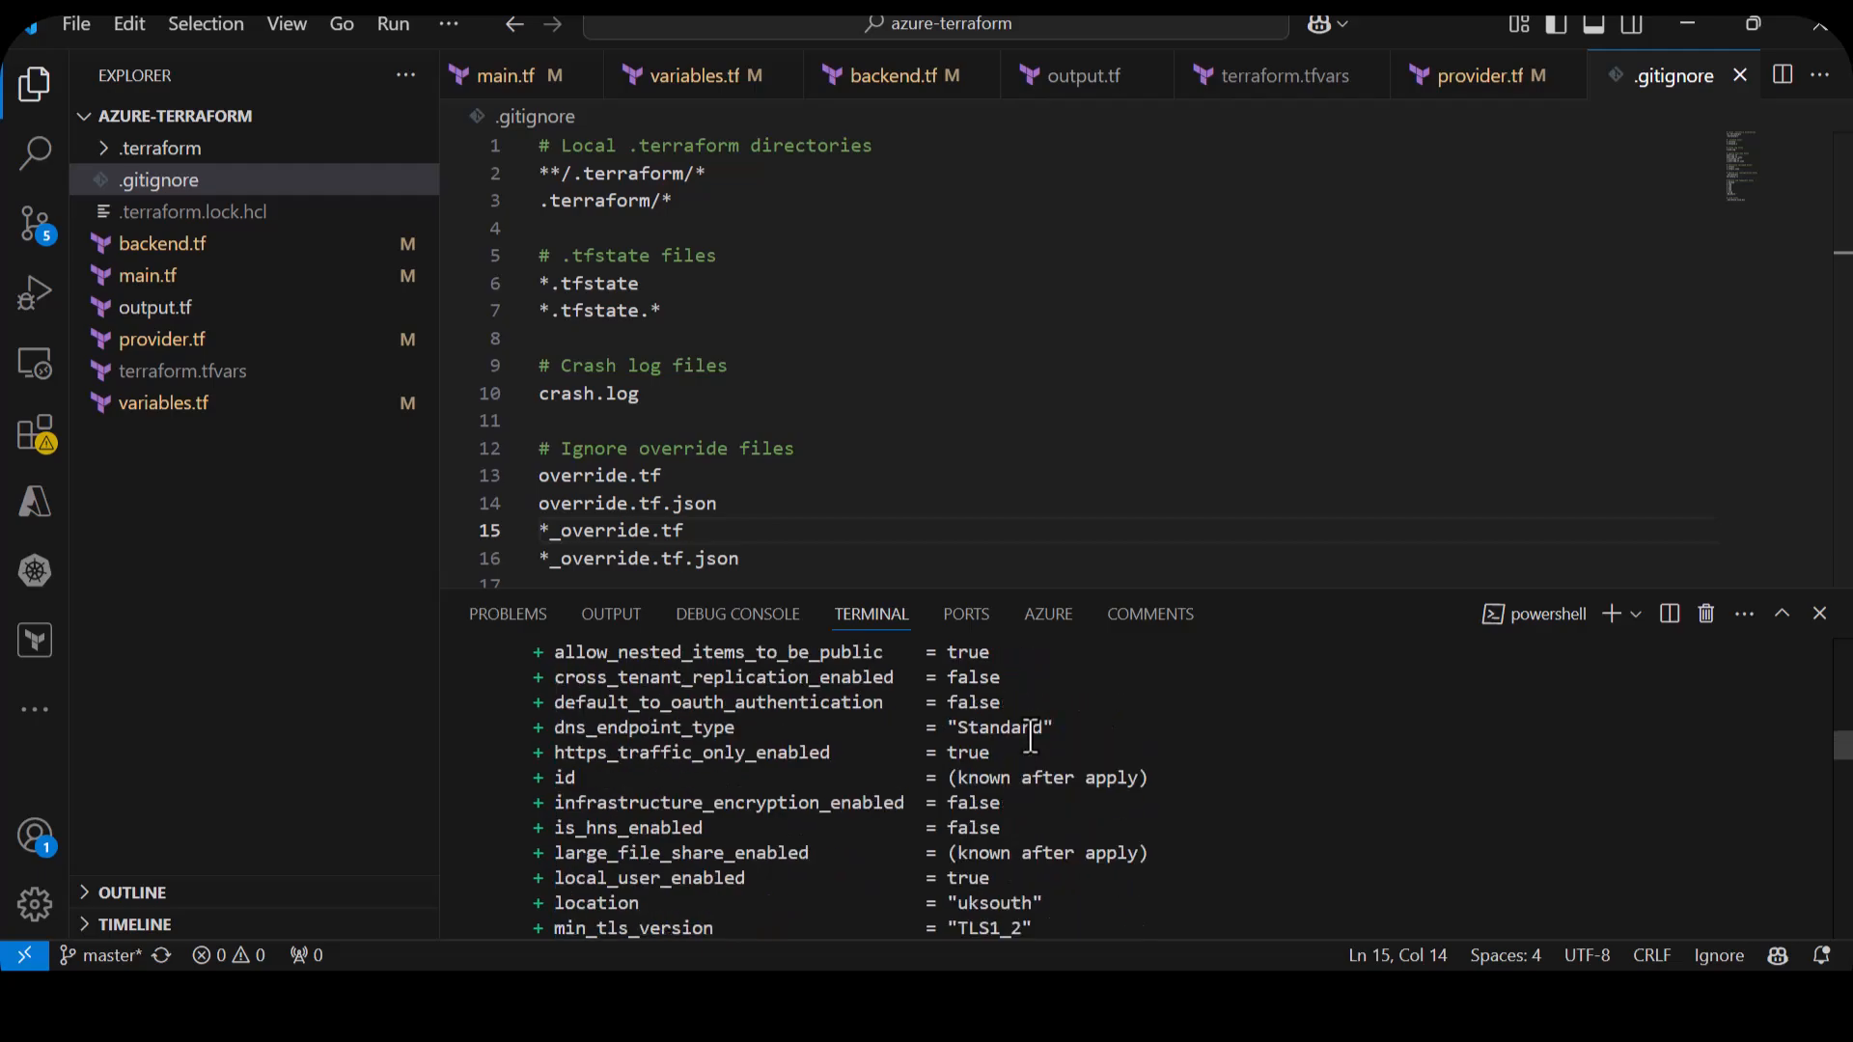
{"action": "scroll", "coordinate": [1031, 736], "scroll_direction": "up", "scroll_amount": 3}
{"action": "scroll", "coordinate": [1030, 736], "scroll_direction": "down", "scroll_amount": 20}
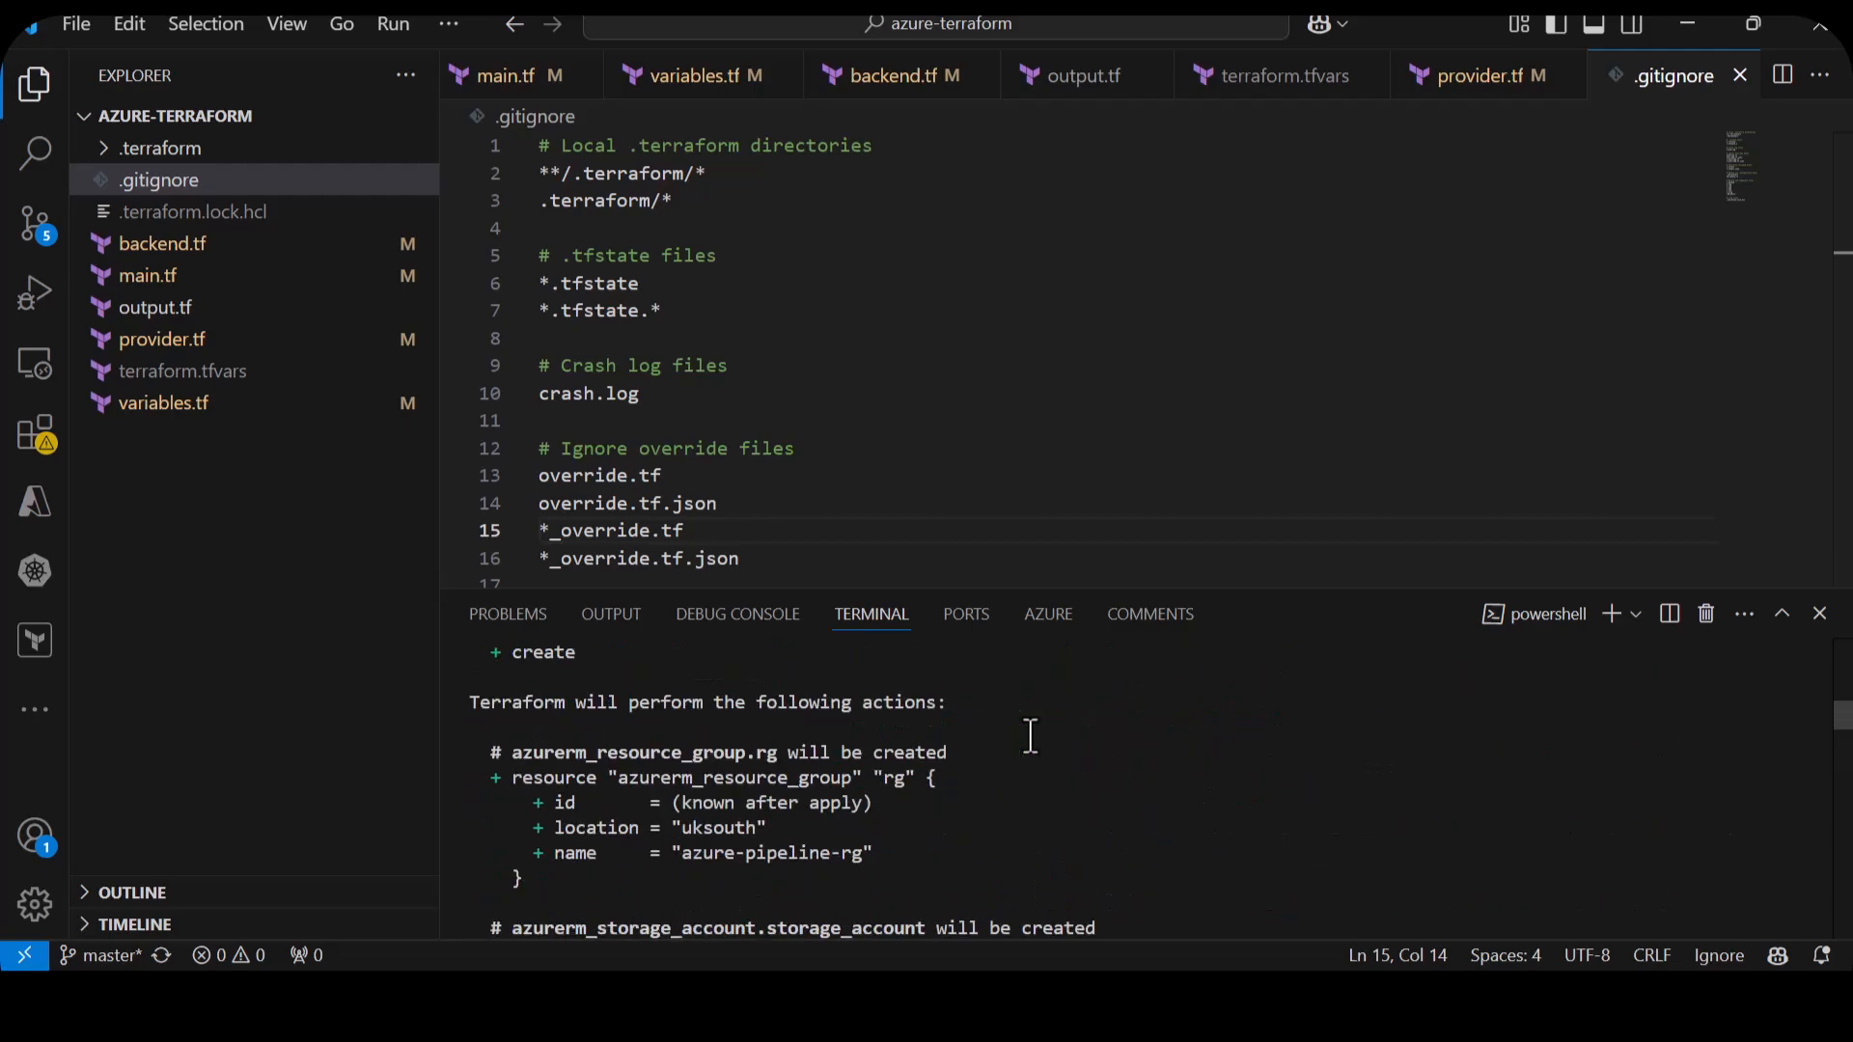
{"action": "scroll", "coordinate": [1031, 736], "scroll_direction": "down", "scroll_amount": 15}
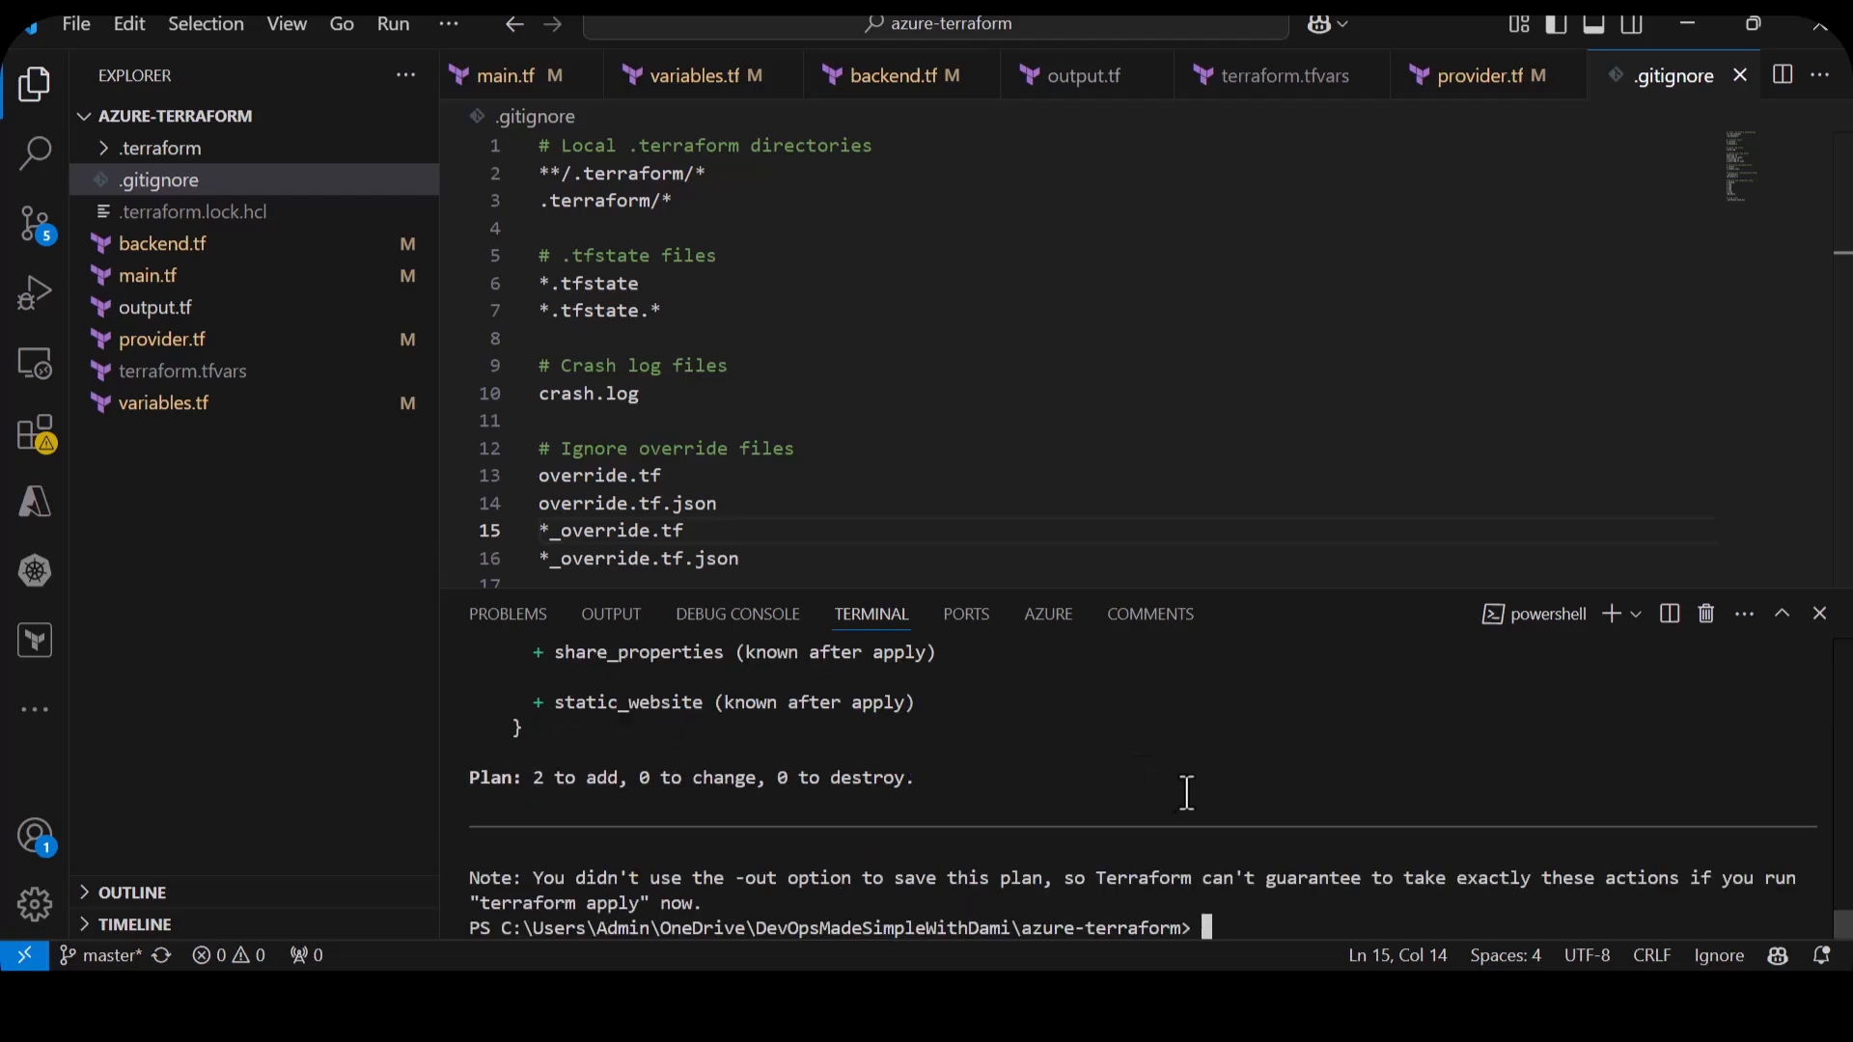
Deploy the planned resources by running terraform apply --auto-approve.
{"action": "type", "text": "terrform"}
{"action": "key", "text": "BackSpace"}
{"action": "key", "text": "BackSpace"}
{"action": "key", "text": "BackSpace"}
{"action": "key", "text": "BackSpace"}
{"action": "type", "text": "aofrm"}
{"action": "key", "text": "BackSpace"}
{"action": "key", "text": "BackSpace"}
{"action": "key", "text": "BackSpace"}
{"action": "key", "text": "BackSpace"}
{"action": "type", "text": "form apply --au"}
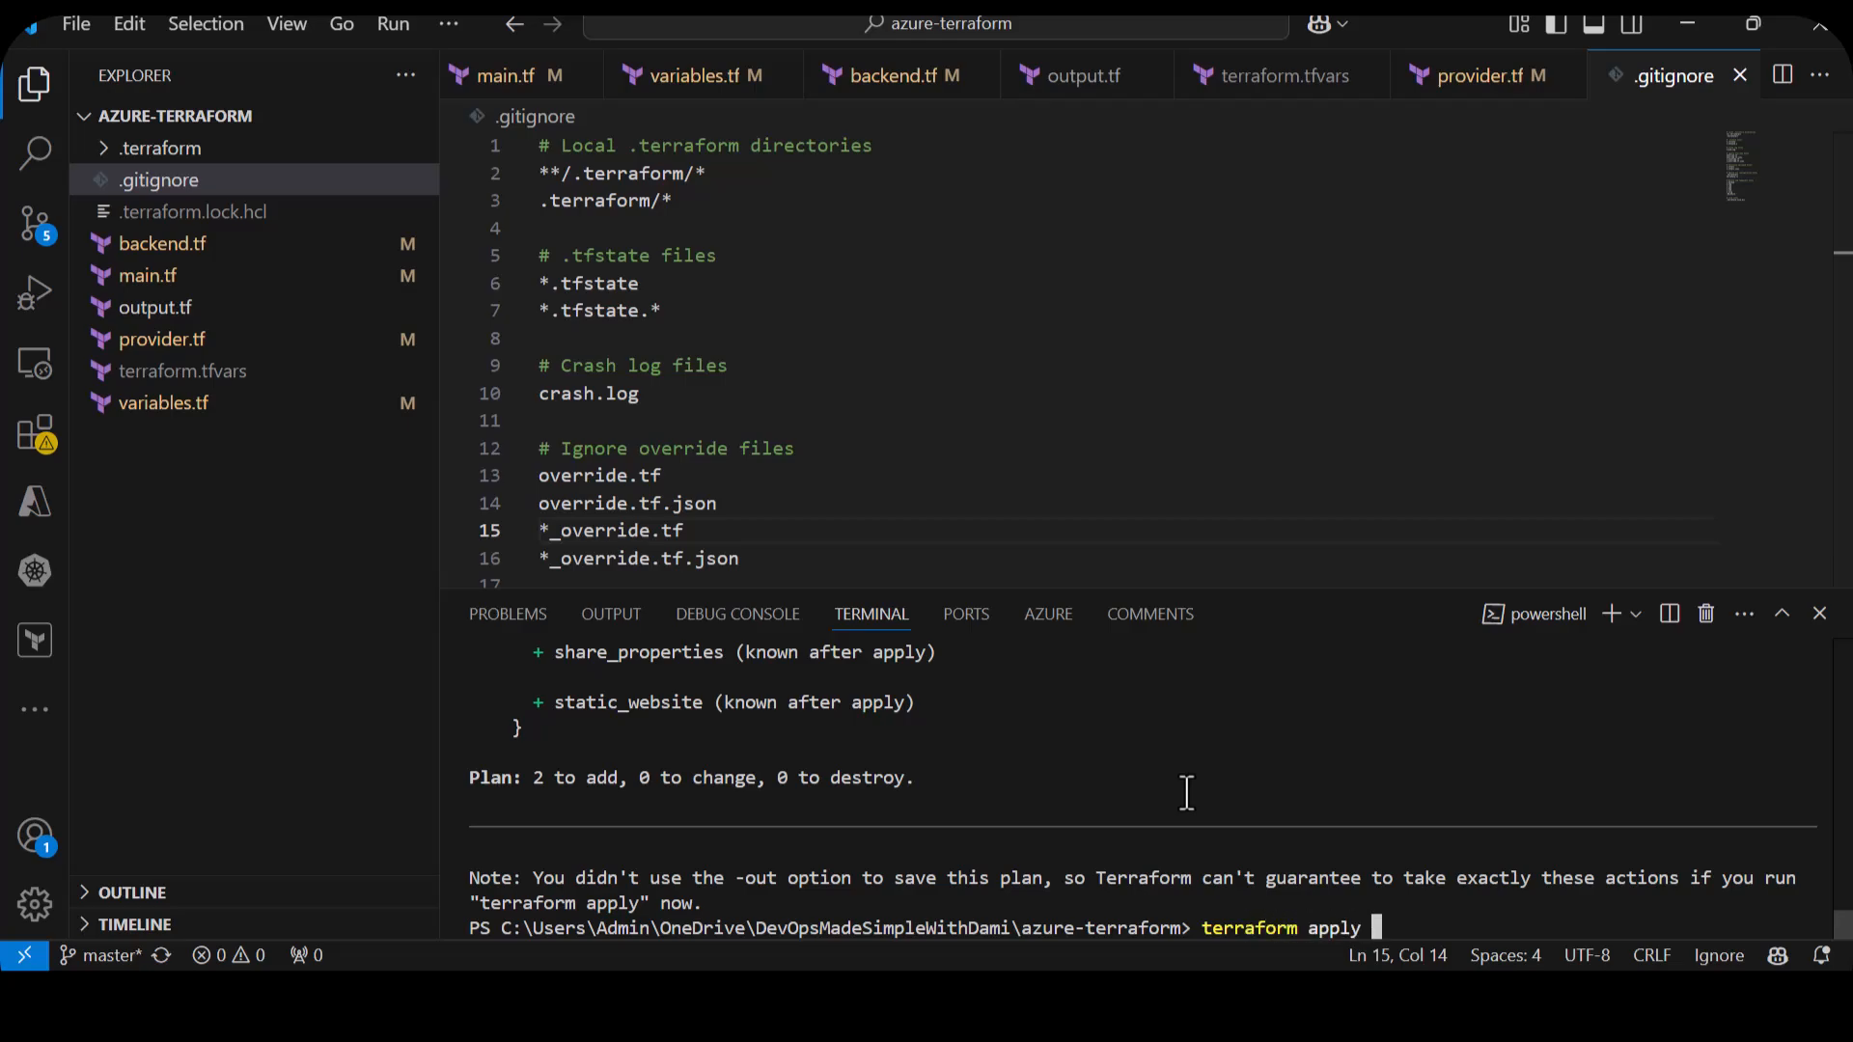
{"action": "type", "text": "to-approve"}
{"action": "key", "text": "Return"}
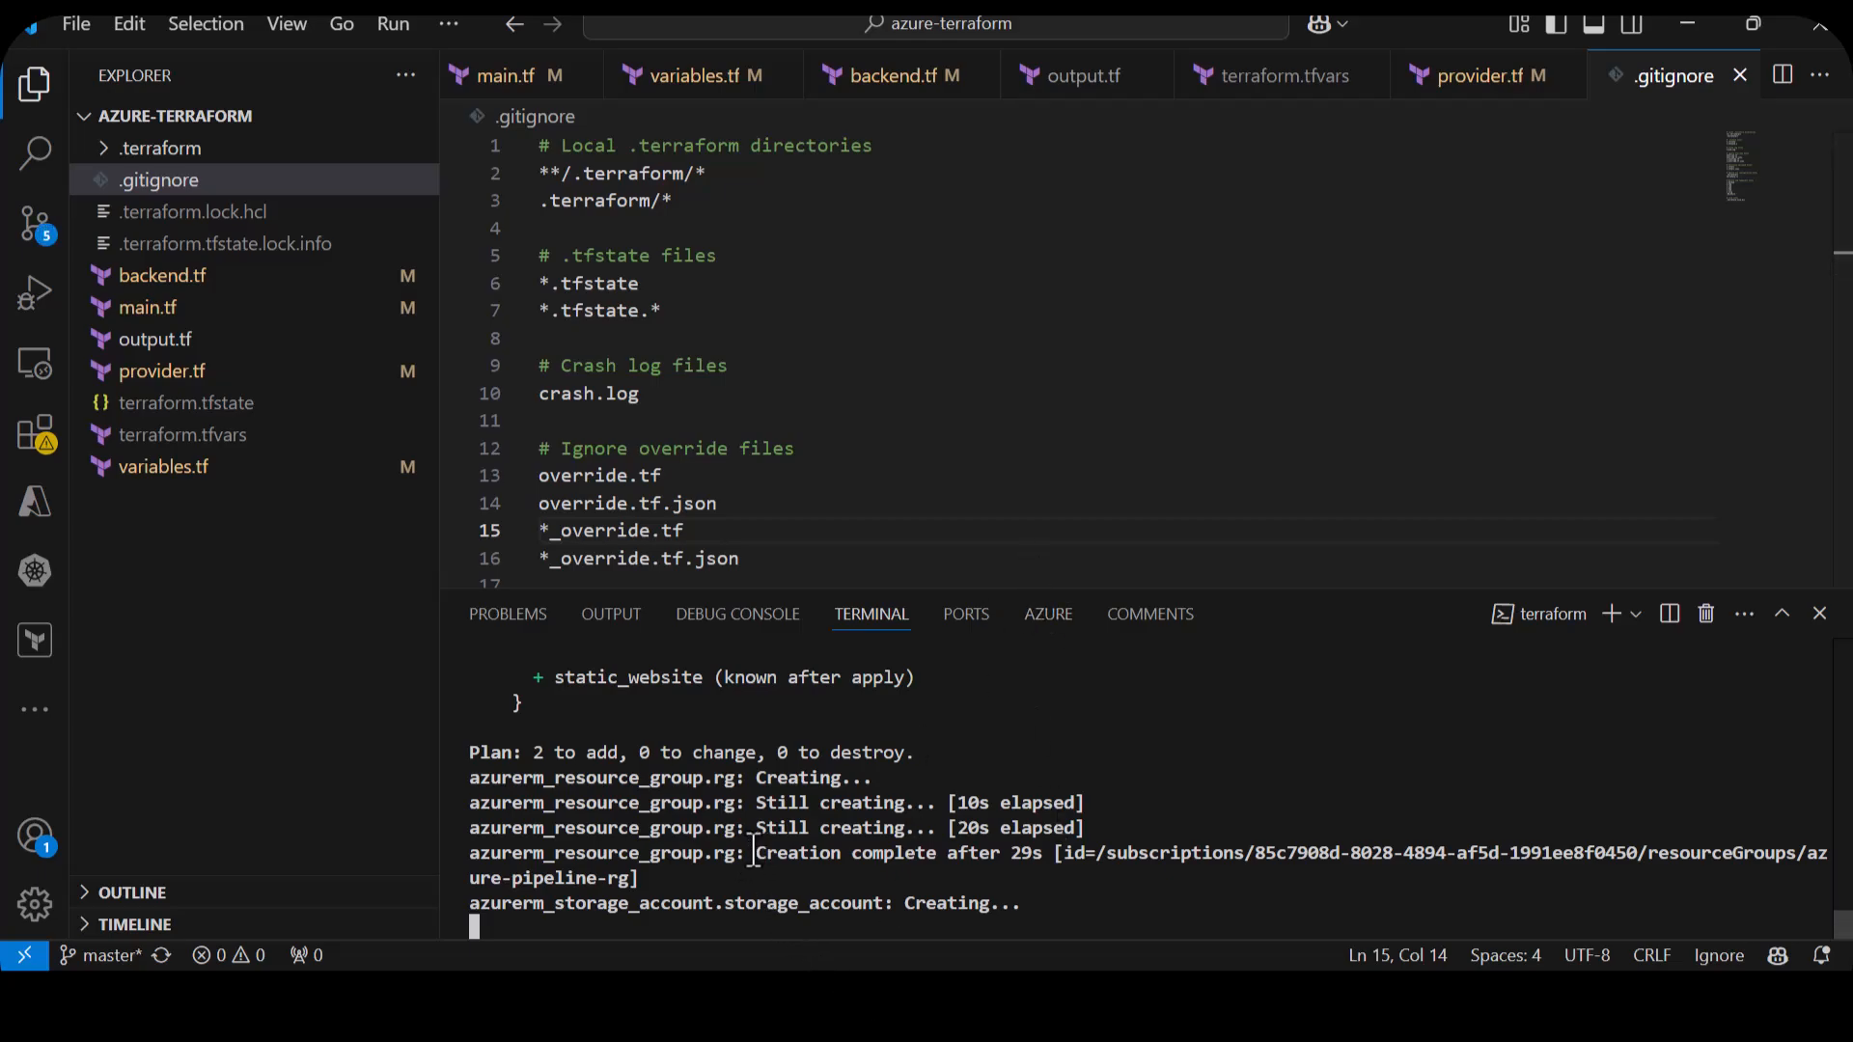
{"action": "left_click_drag", "start_coordinate": [761, 853], "coordinate": [967, 855]}
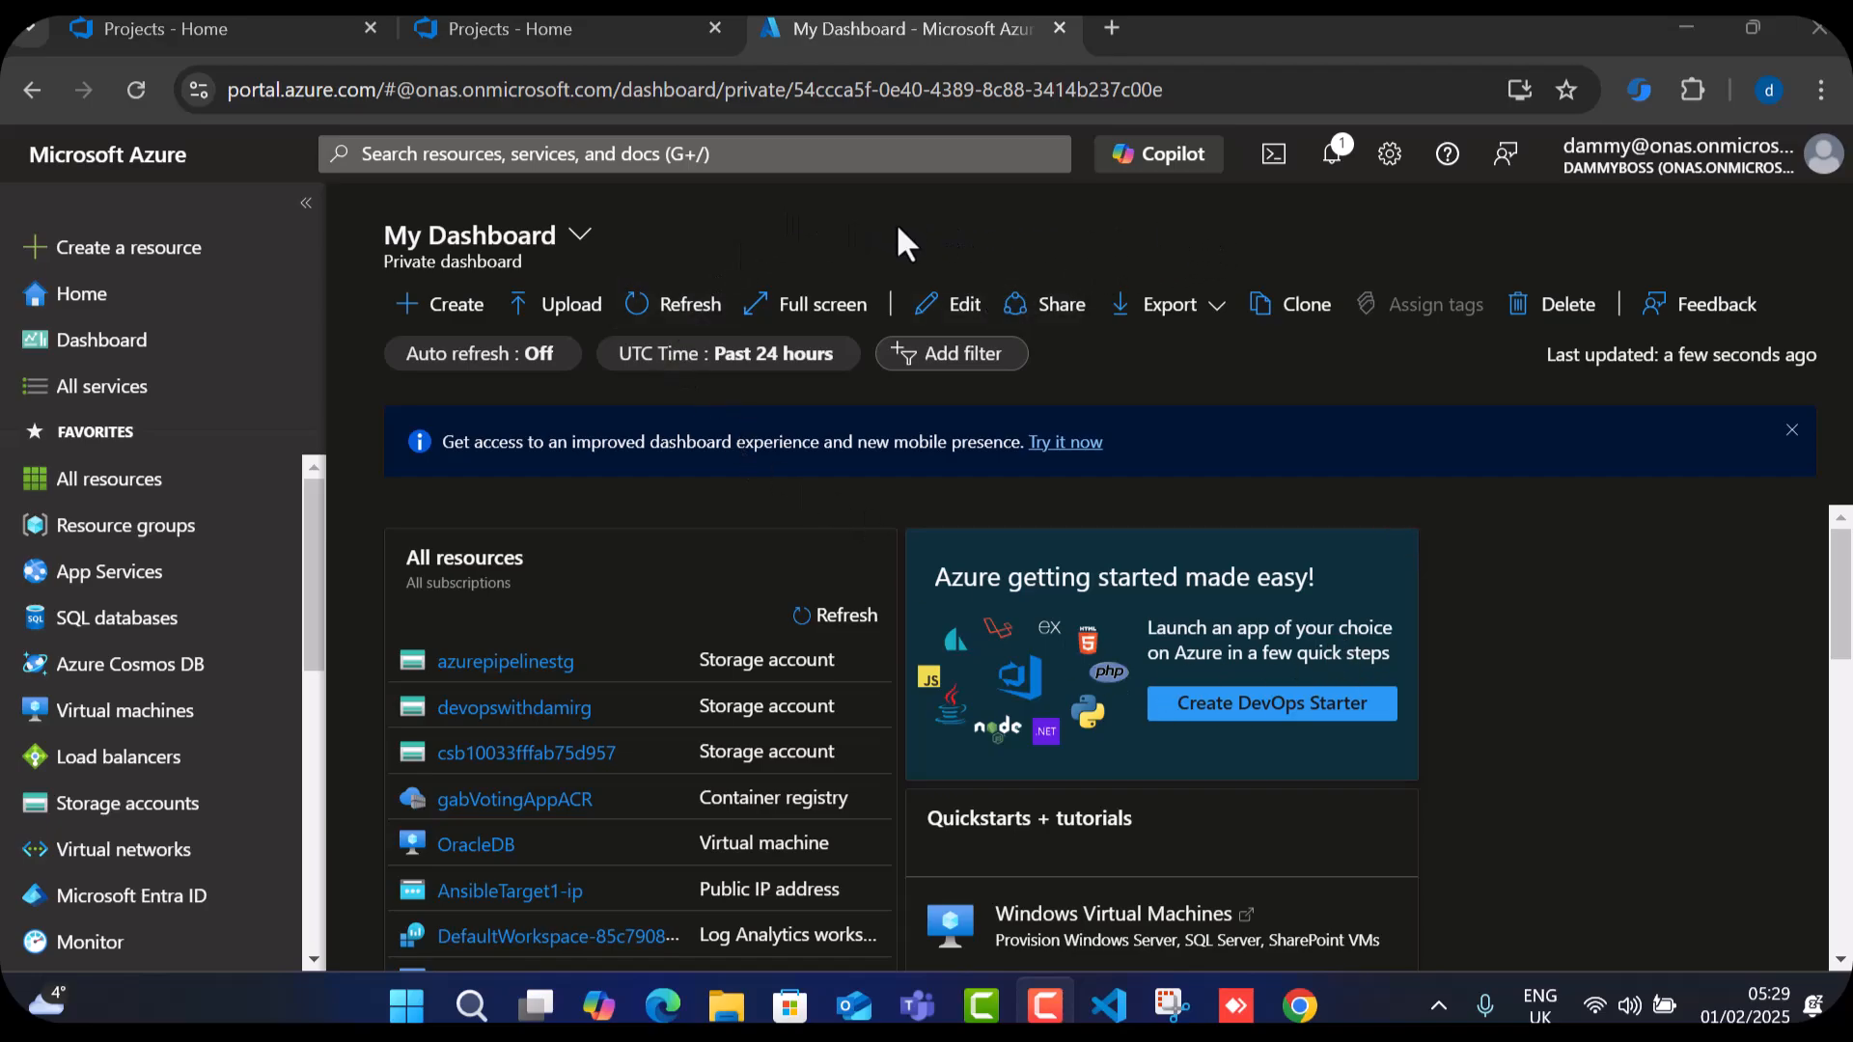
Open the resource groups list in the Azure portal and look through it for the deployed group.
{"action": "left_click", "coordinate": [102, 537]}
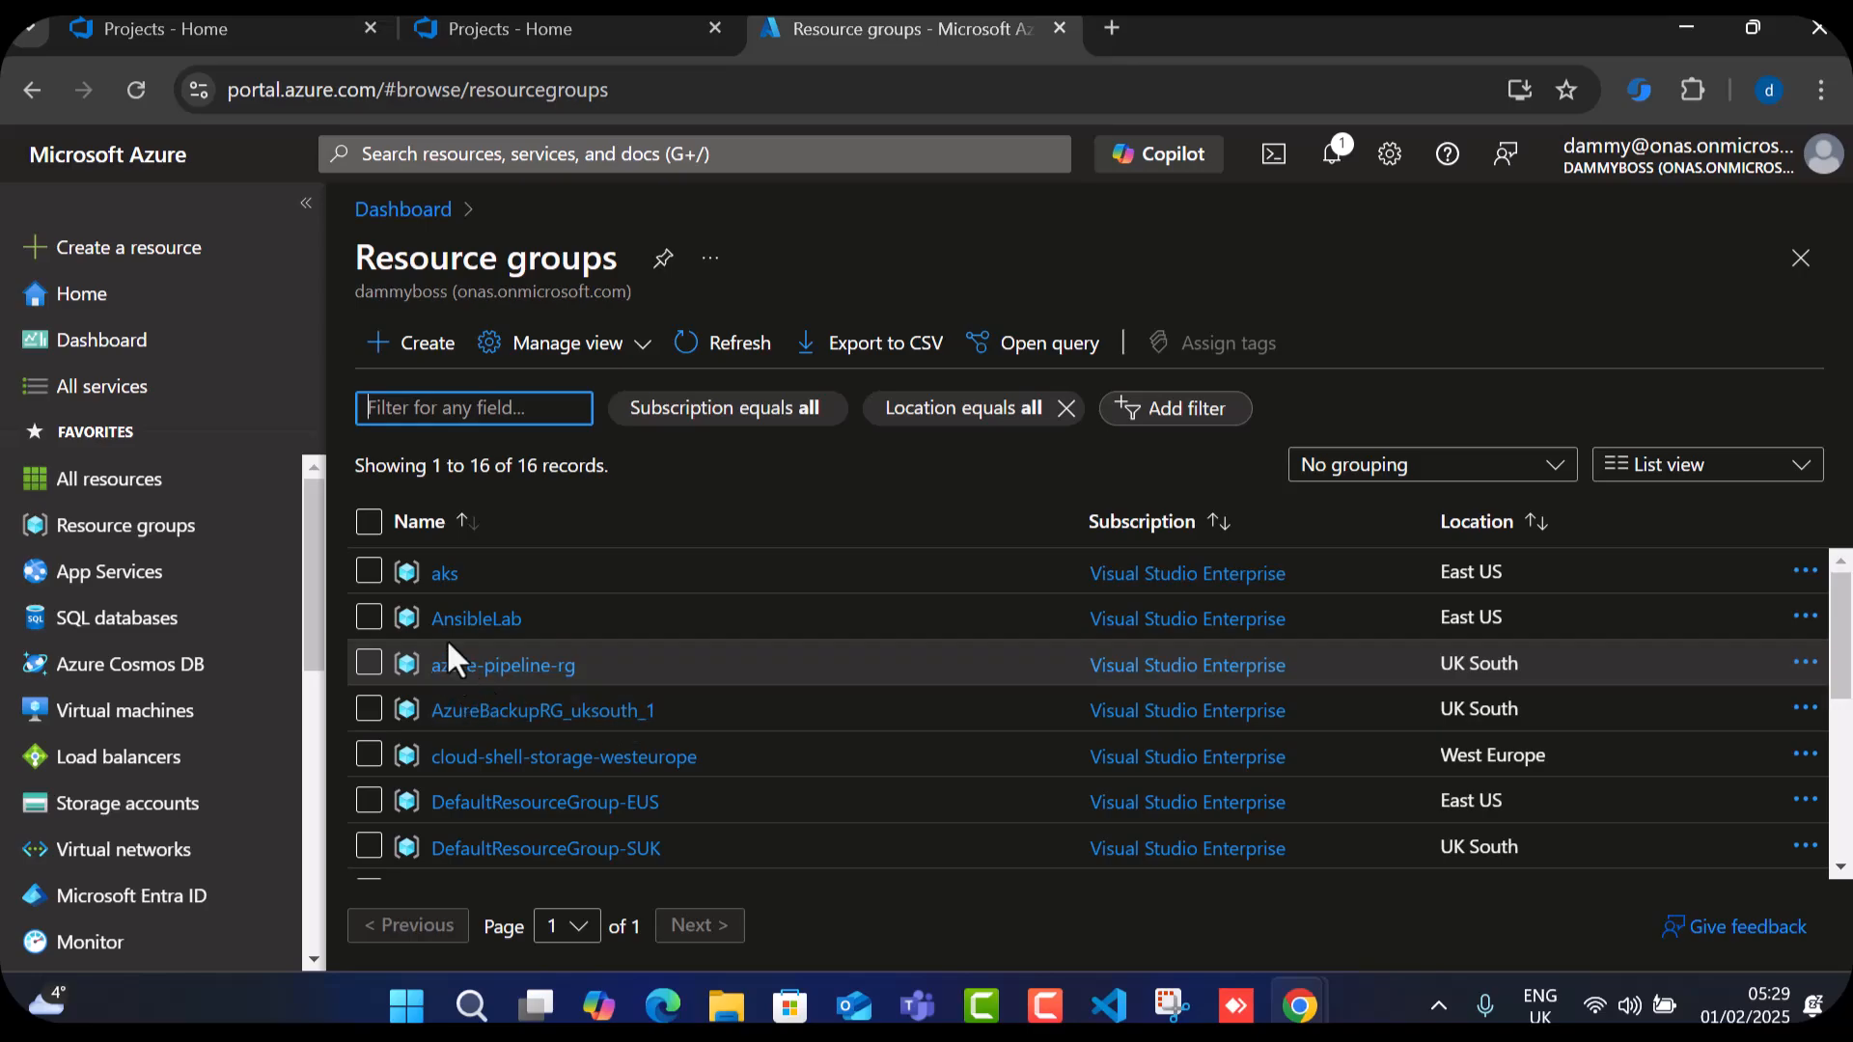
{"action": "scroll", "coordinate": [414, 767], "scroll_direction": "down", "scroll_amount": 2}
{"action": "scroll", "coordinate": [408, 762], "scroll_direction": "up", "scroll_amount": 1}
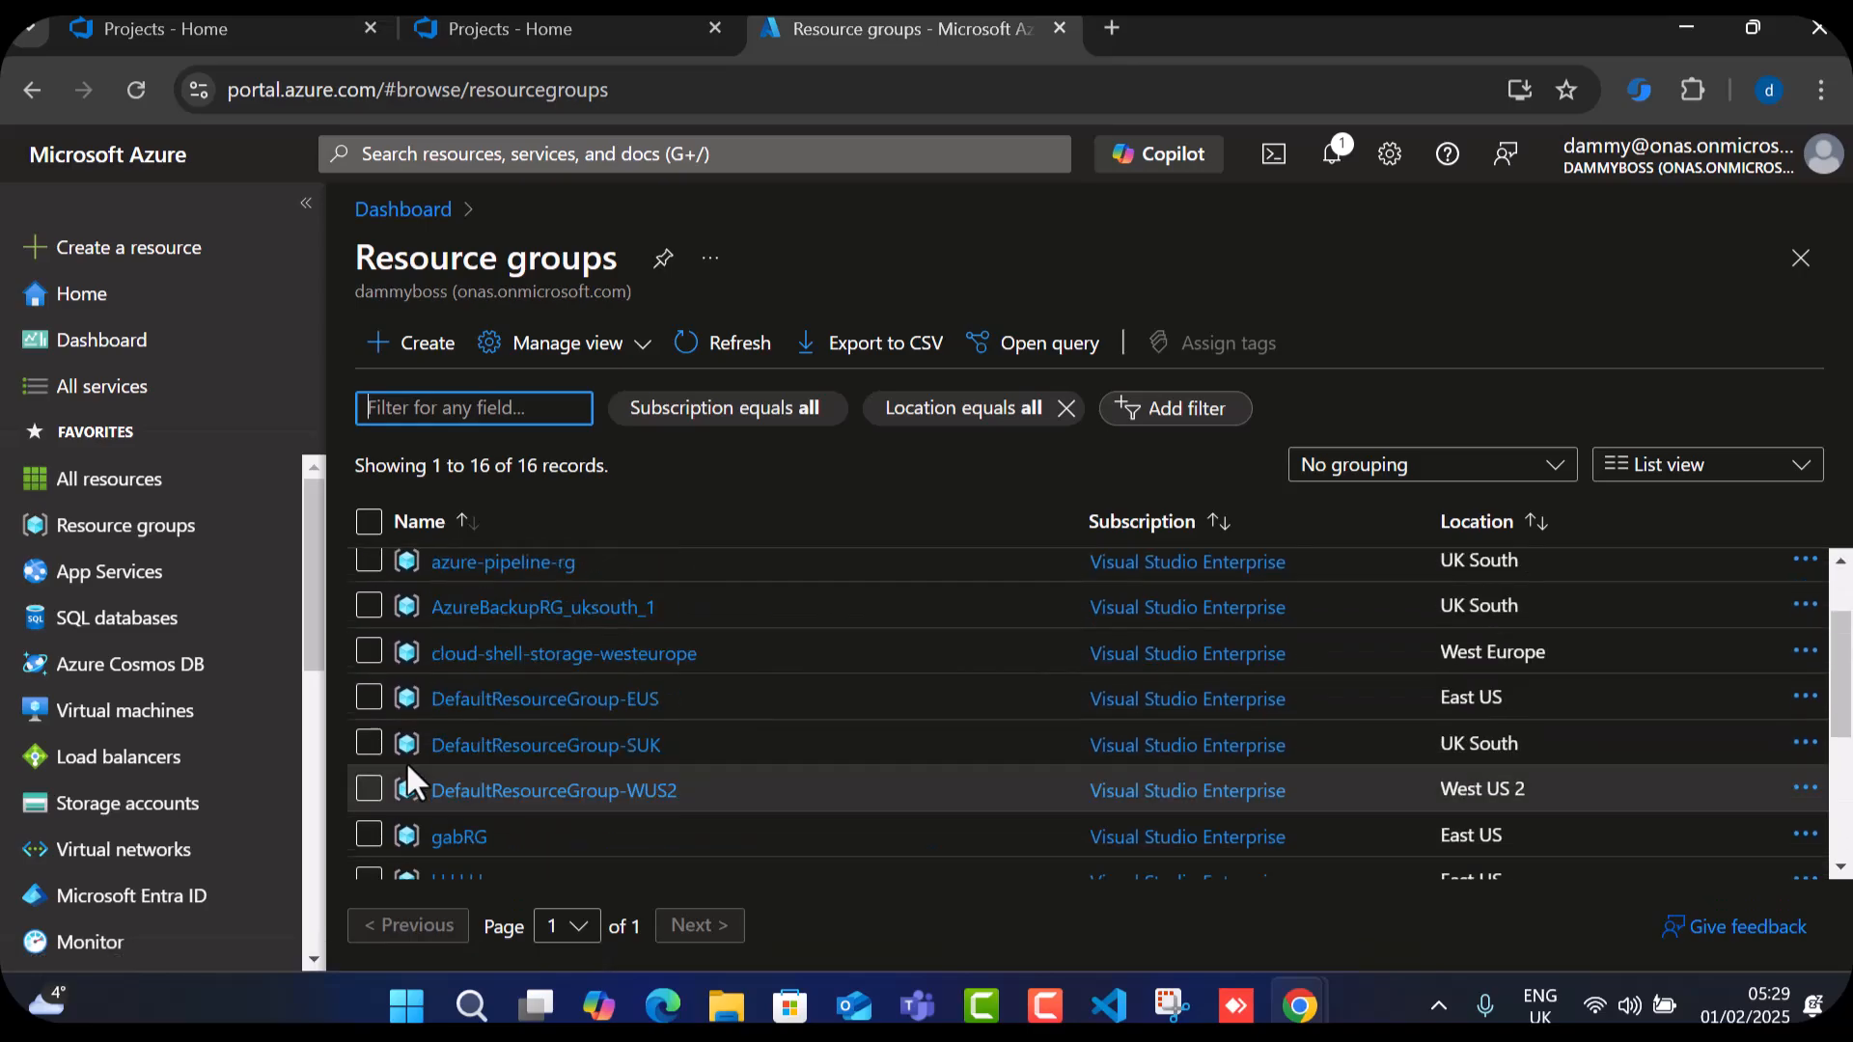
{"action": "scroll", "coordinate": [407, 761], "scroll_direction": "up", "scroll_amount": 2}
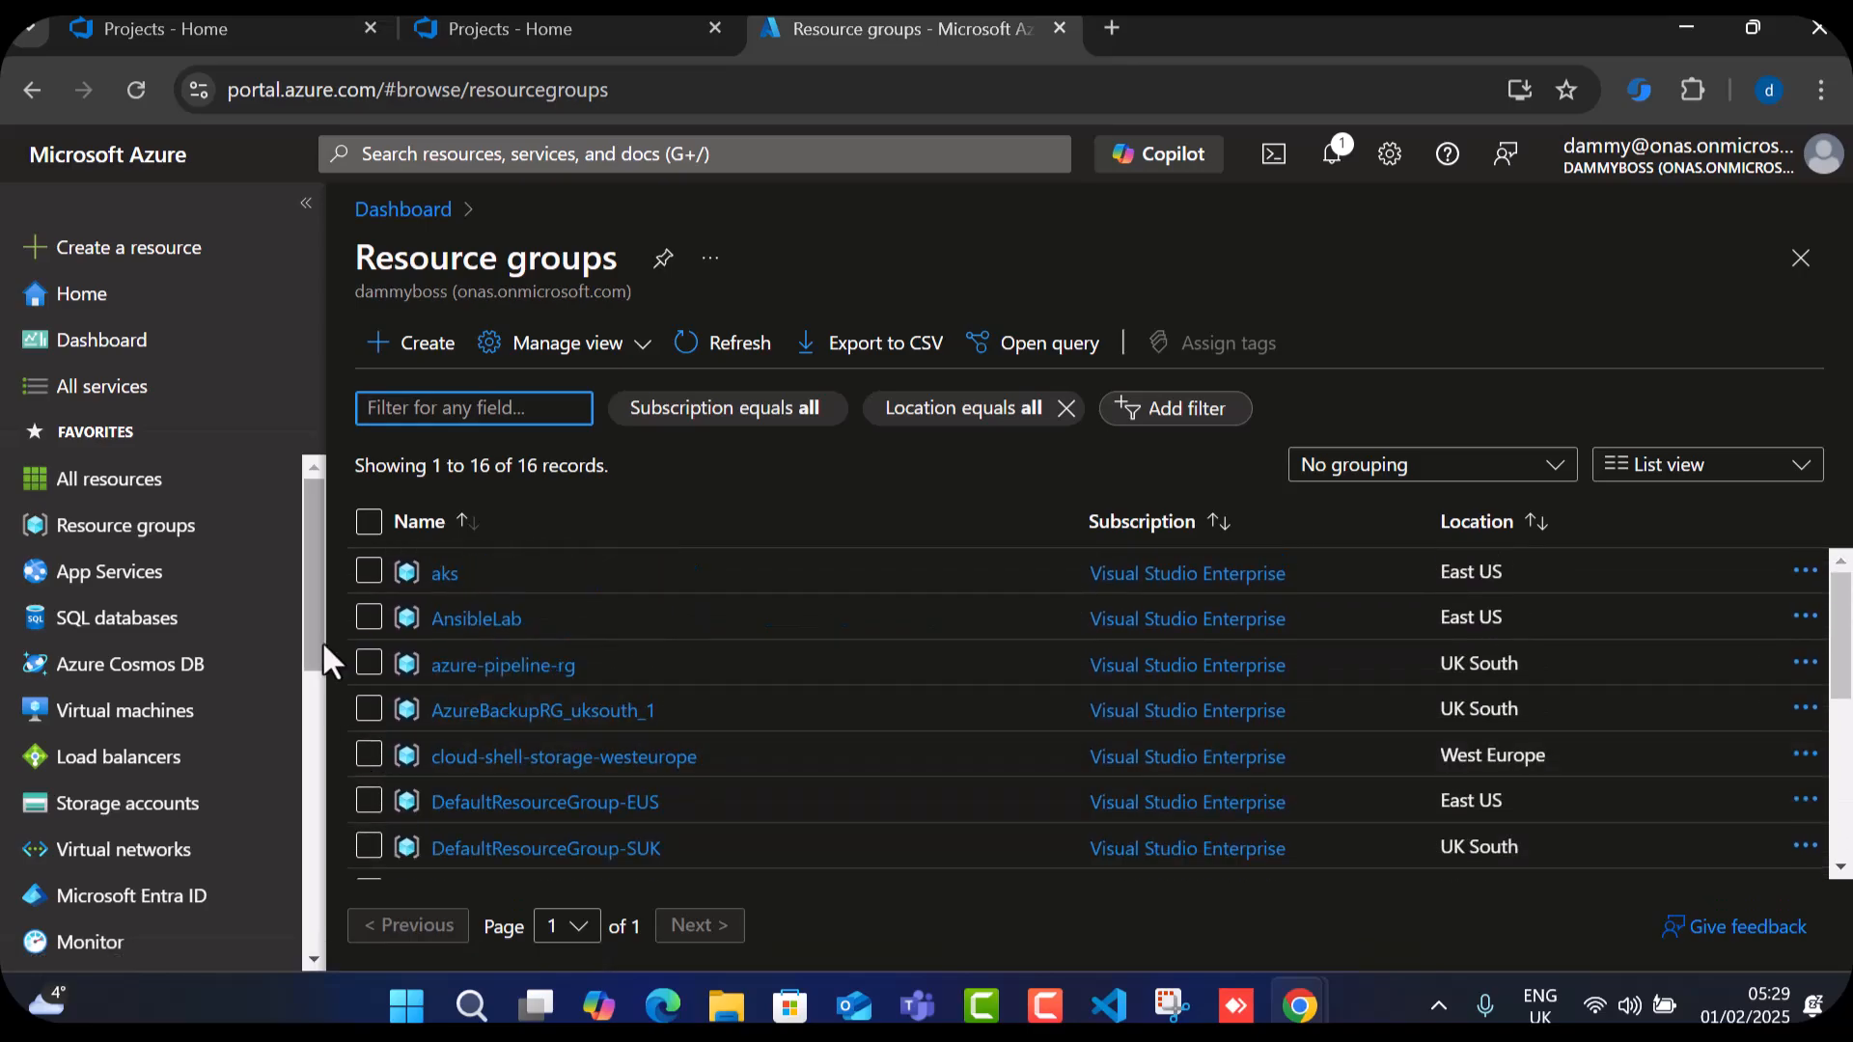
Switch to Visual Studio Code and copy the resource_group_name value azure-pipeline-rg from terraform.tfvars.
{"action": "left_click", "coordinate": [1111, 1009]}
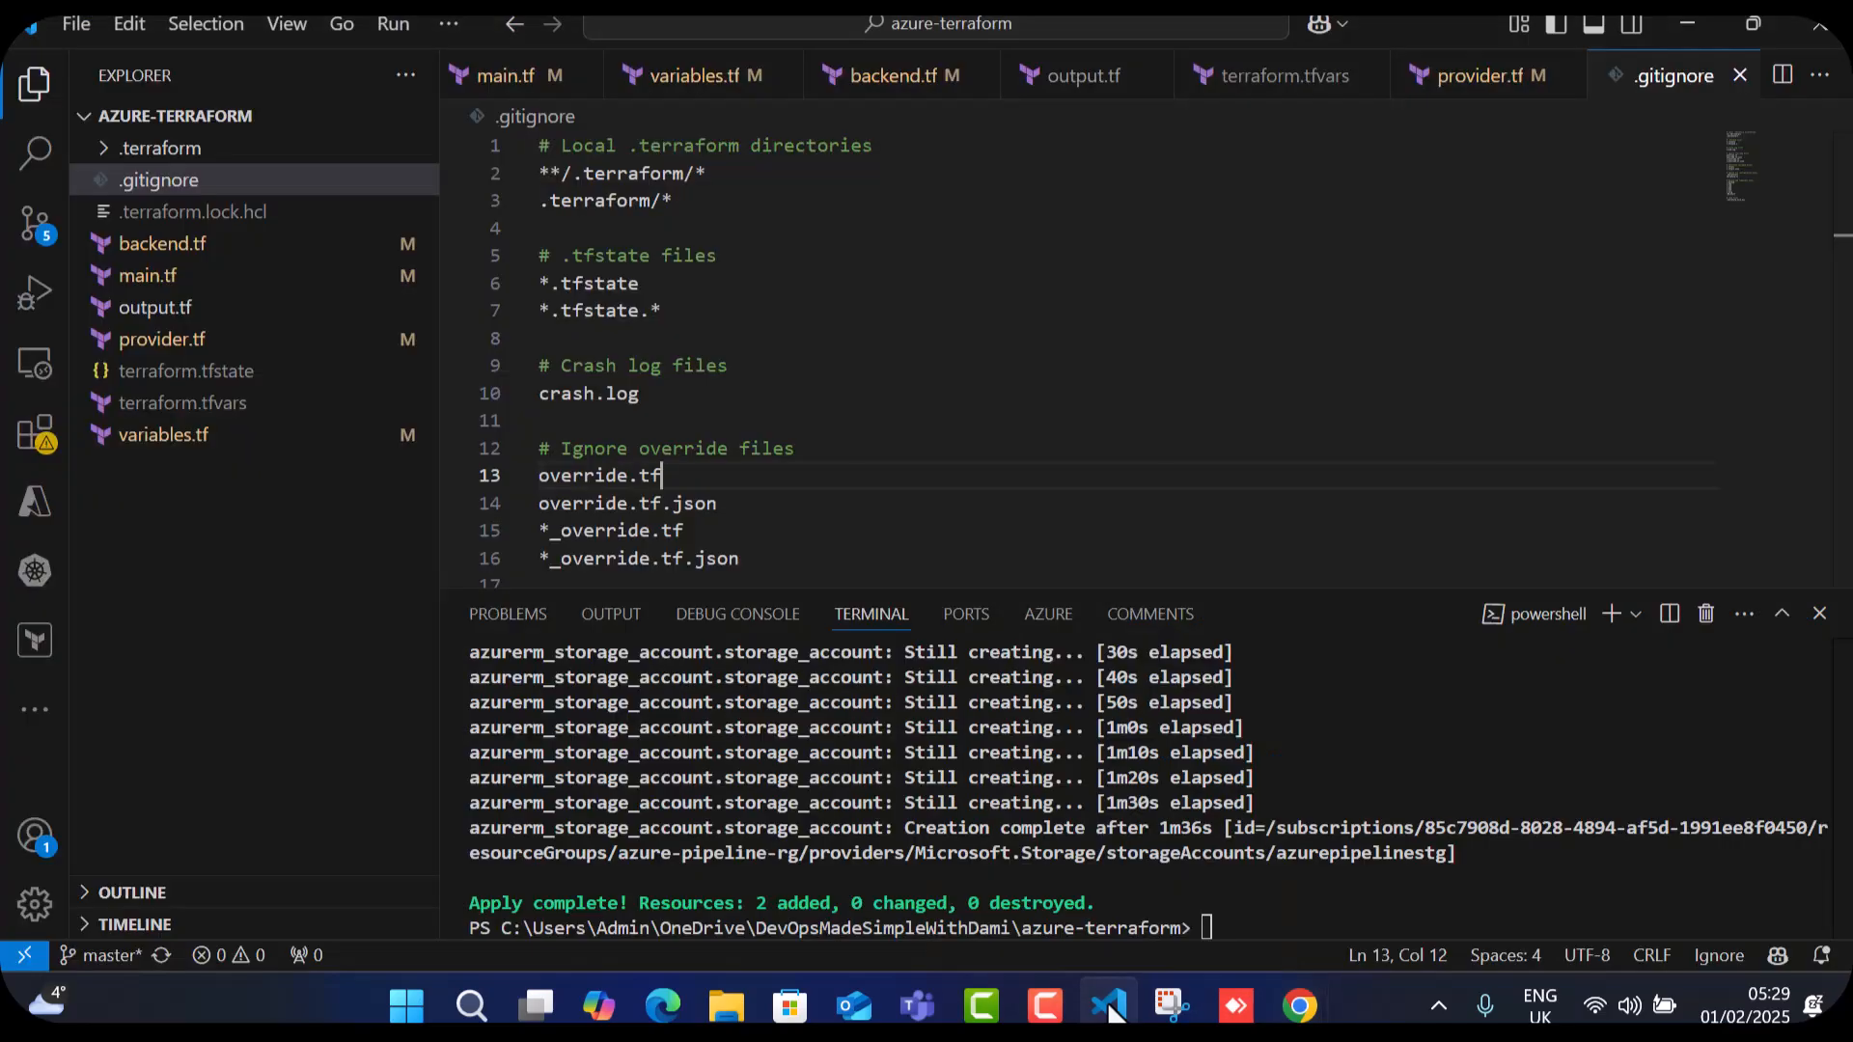
{"action": "left_click", "coordinate": [174, 436]}
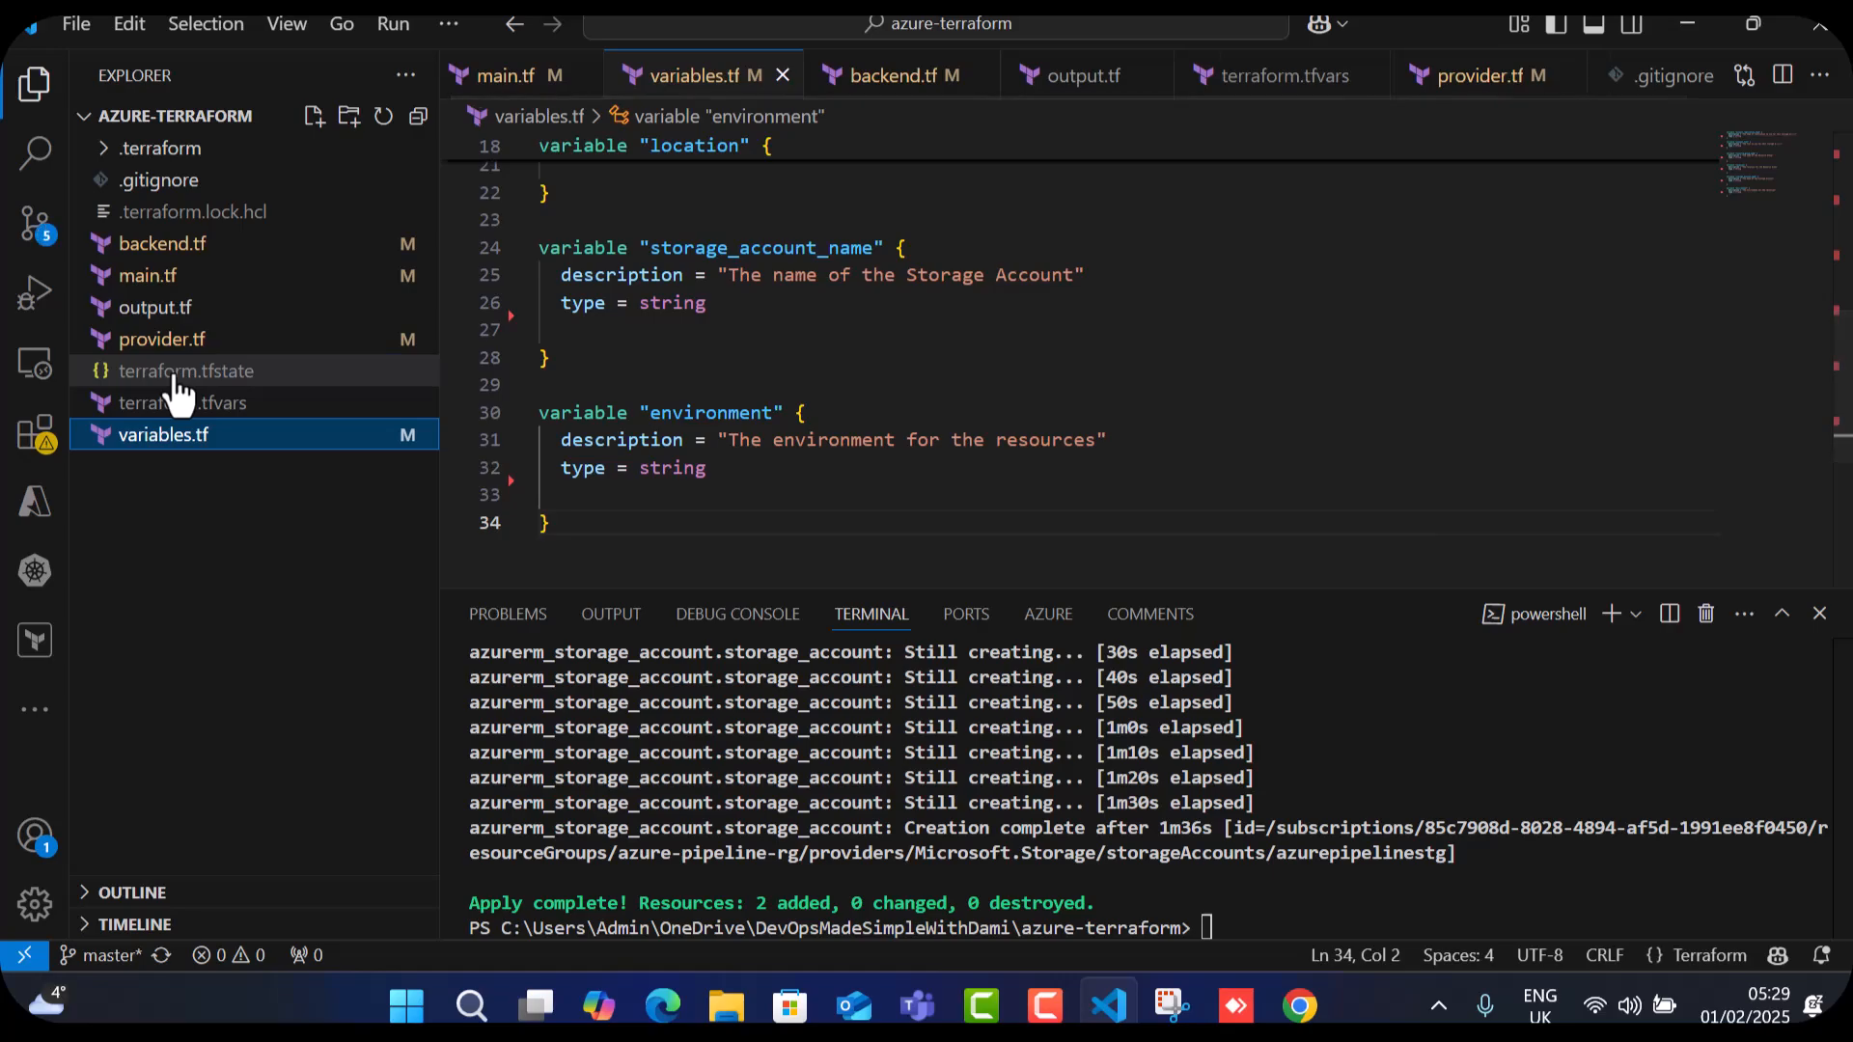
{"action": "left_click", "coordinate": [130, 375]}
{"action": "double_click", "coordinate": [177, 405]}
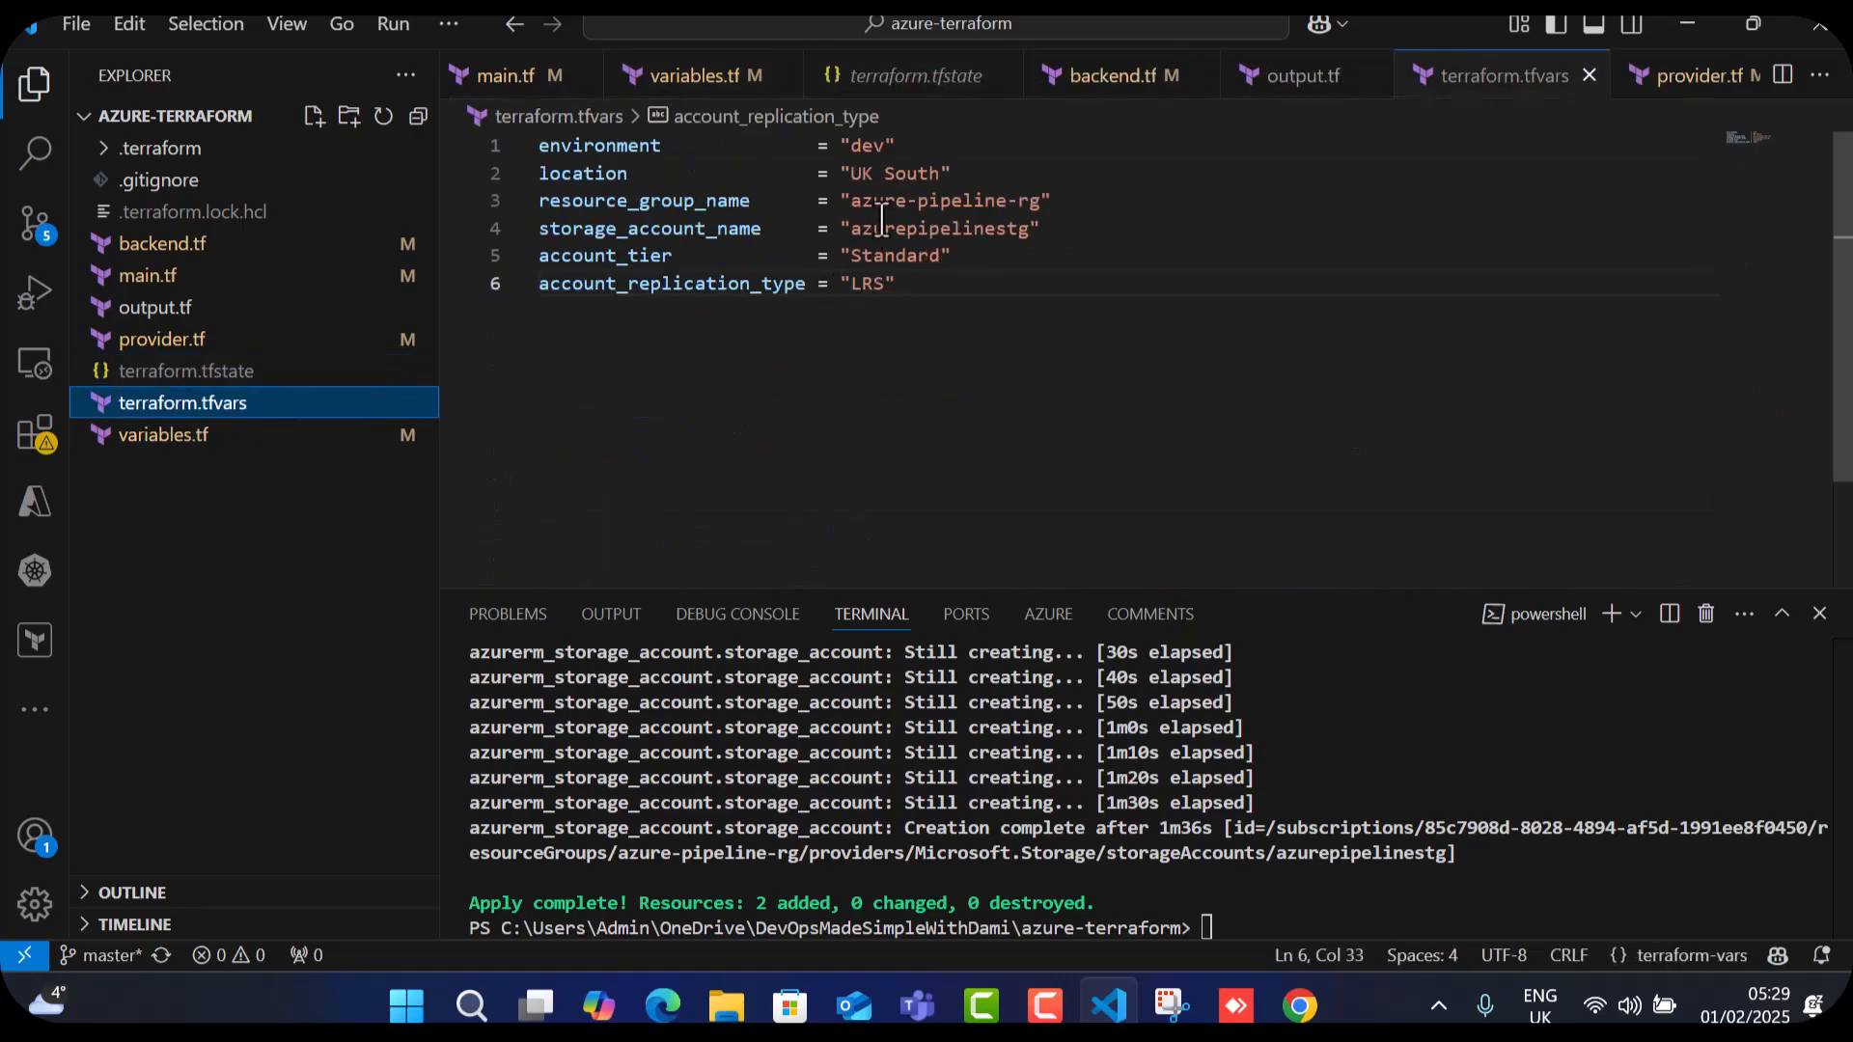
{"action": "left_click_drag", "start_coordinate": [1041, 201], "coordinate": [850, 212]}
{"action": "key", "text": "ctrl+c"}
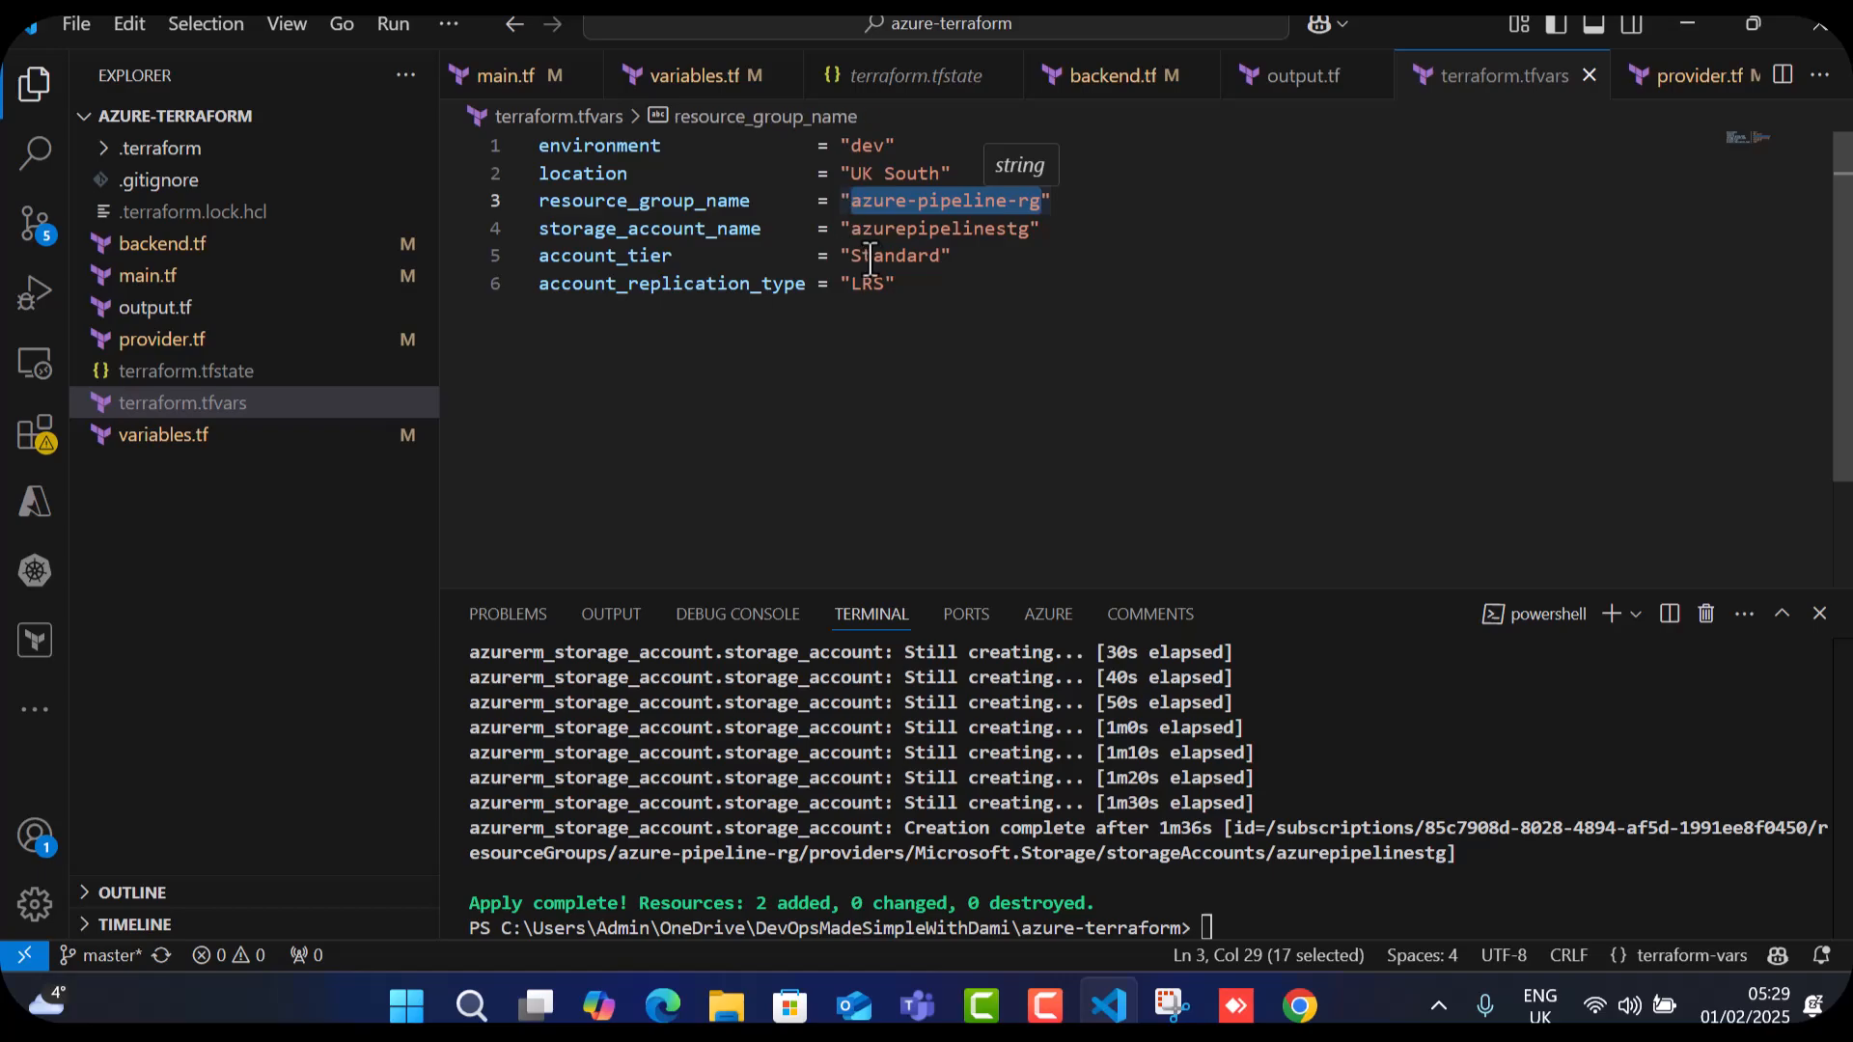
Switch to the Azure portal, search for azure-pipeline-rg and open that resource group.
{"action": "left_click", "coordinate": [1105, 1006]}
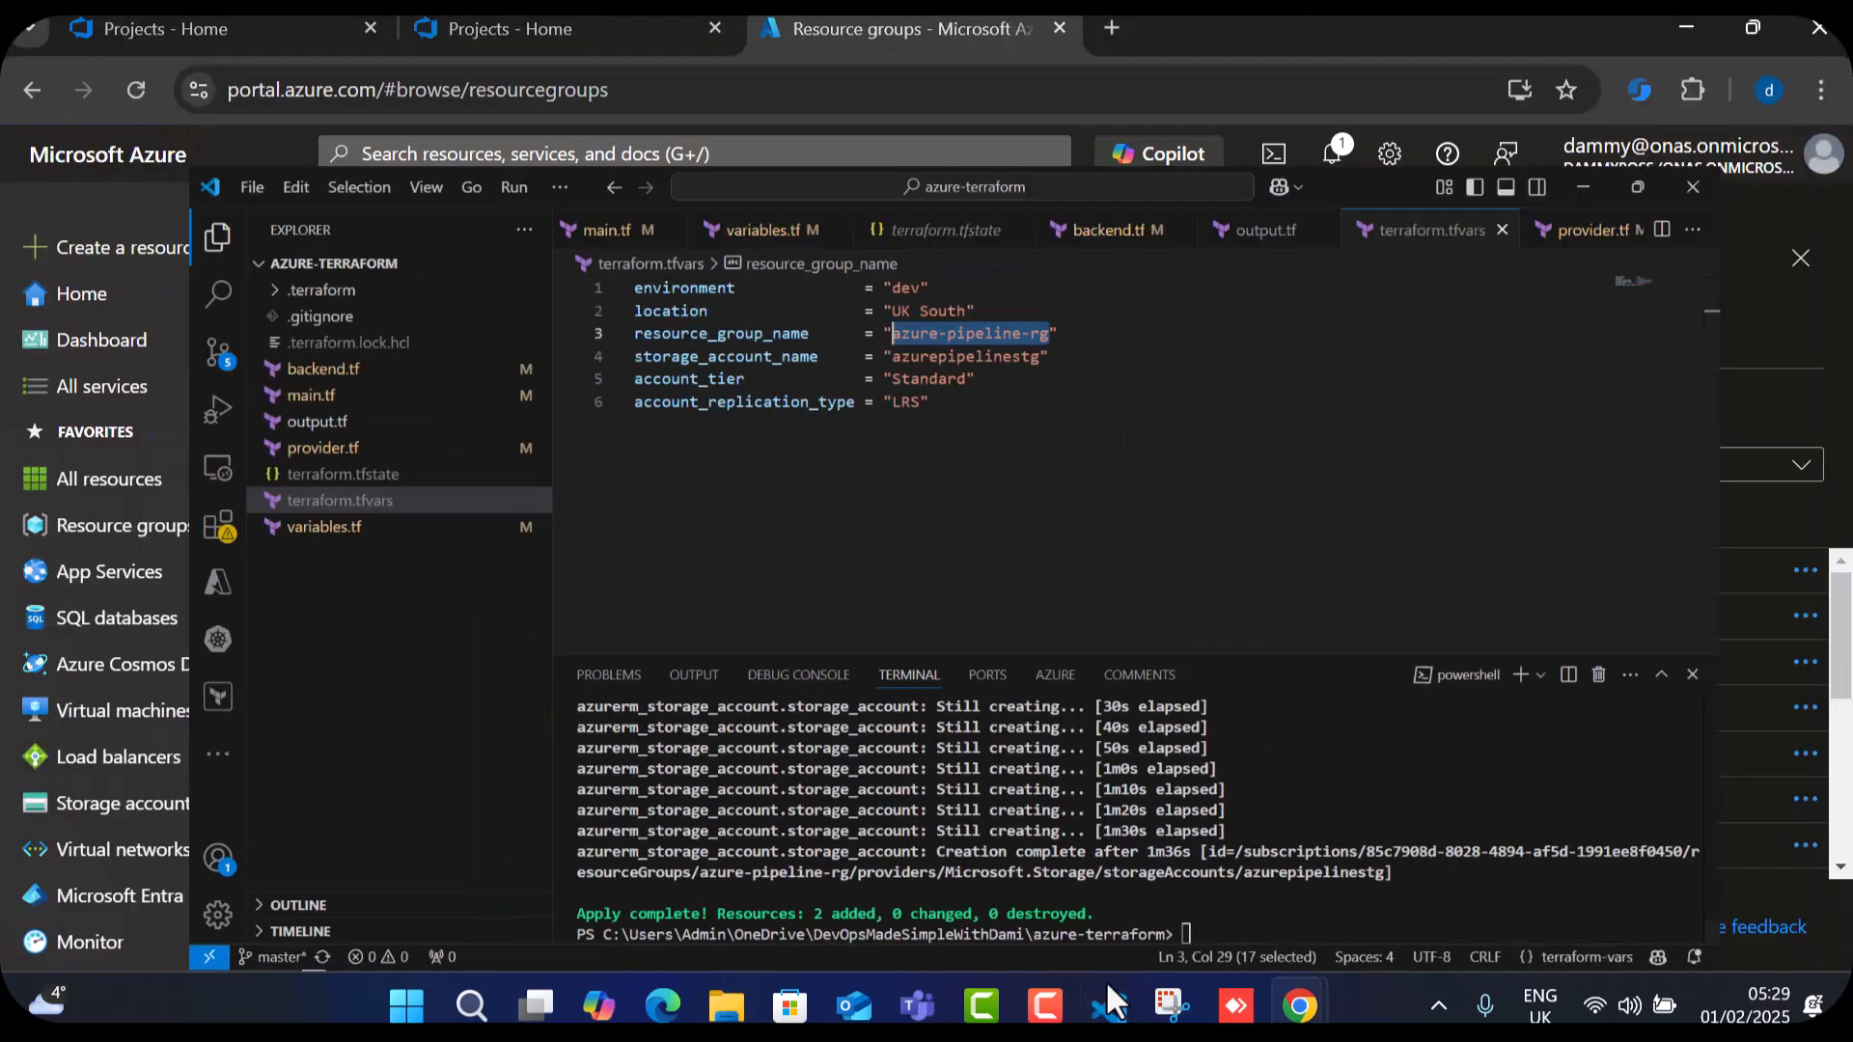
{"action": "left_click", "coordinate": [752, 151]}
{"action": "key", "text": "ctrl+v"}
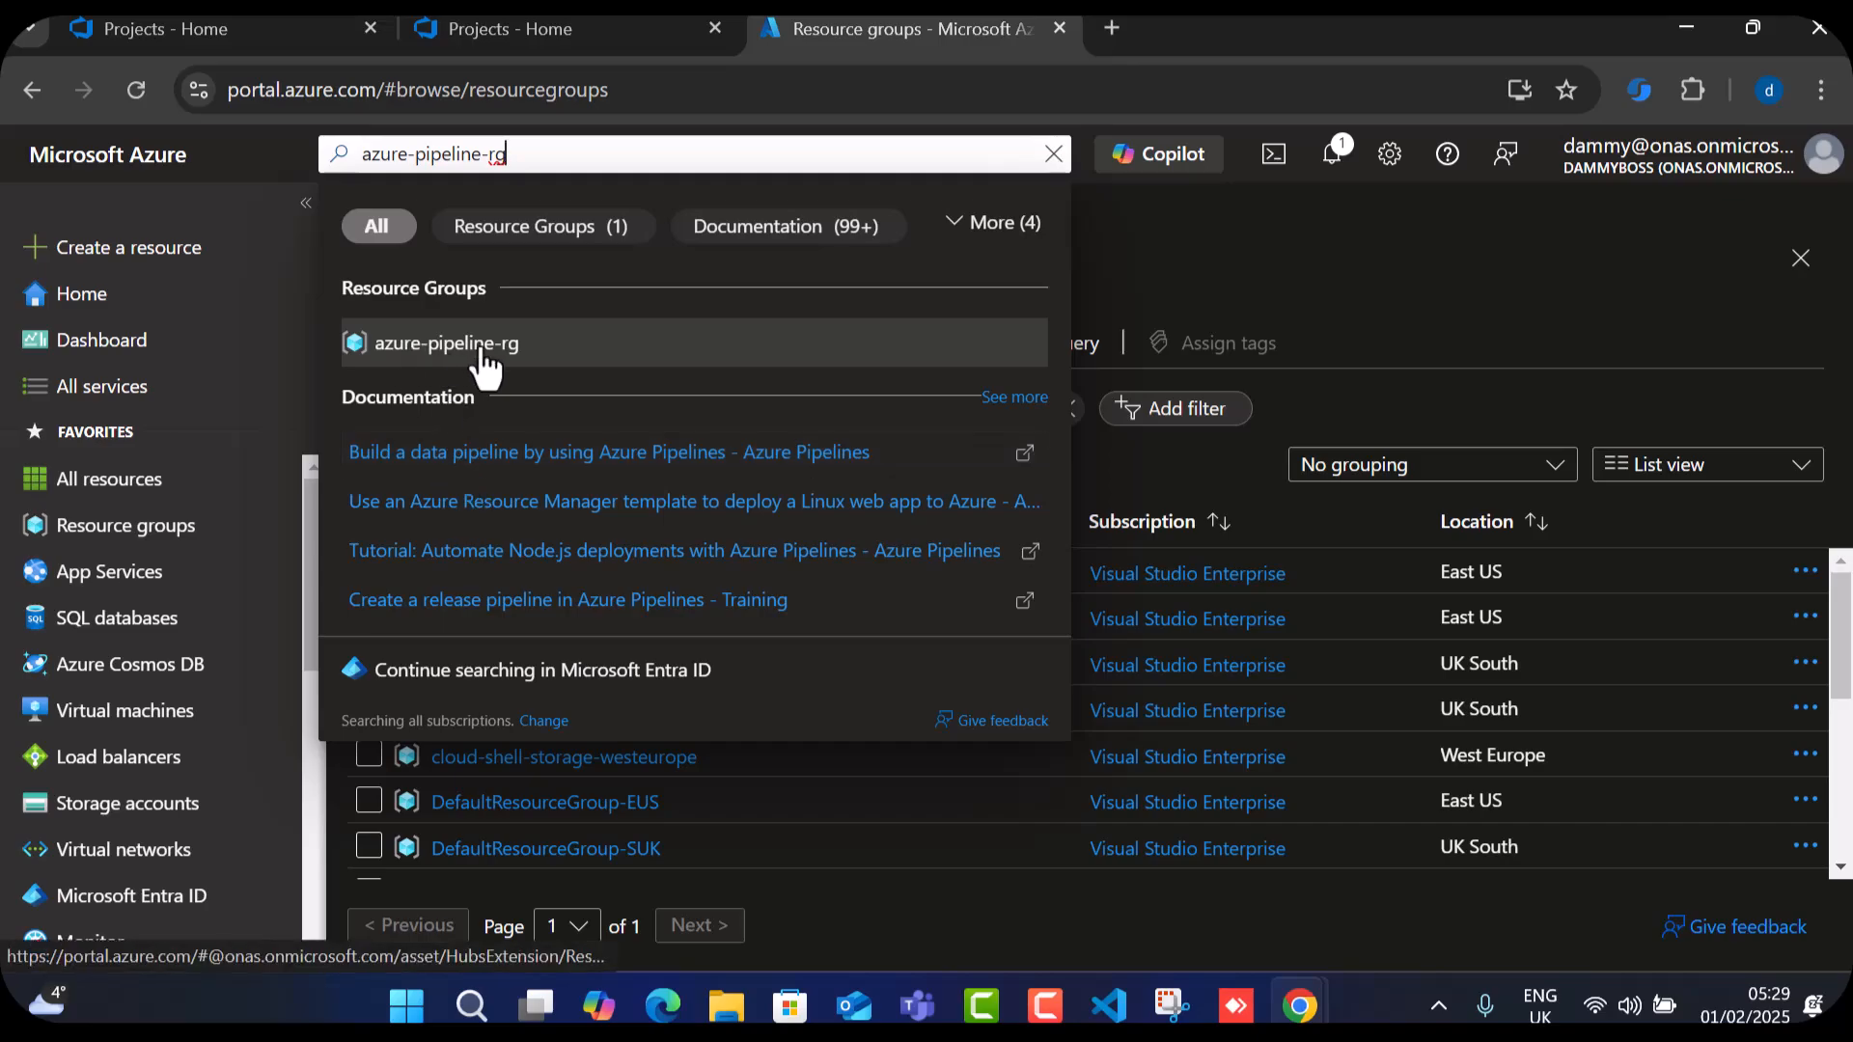
{"action": "left_click", "coordinate": [485, 359]}
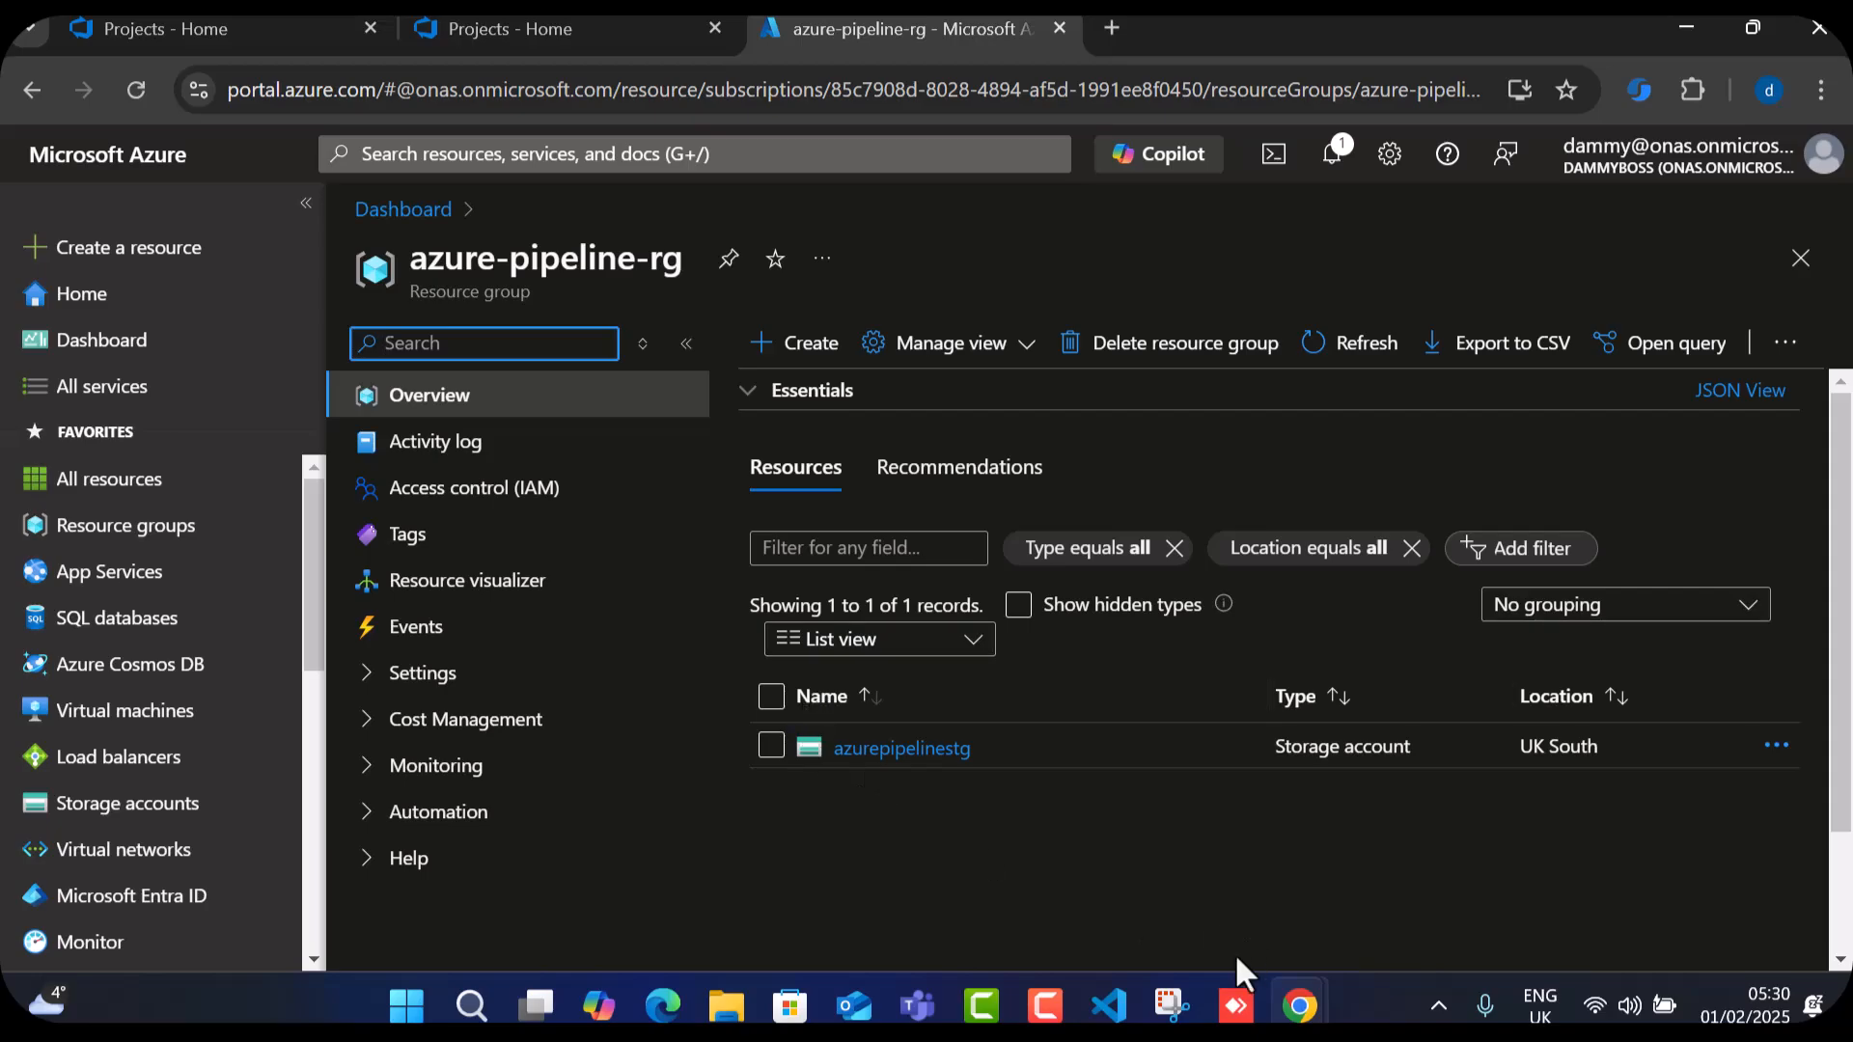
Review the resource group and storage account blocks in main.tf in Visual Studio Code, and return to the resource group in the Azure portal.
{"action": "left_click", "coordinate": [1119, 1014]}
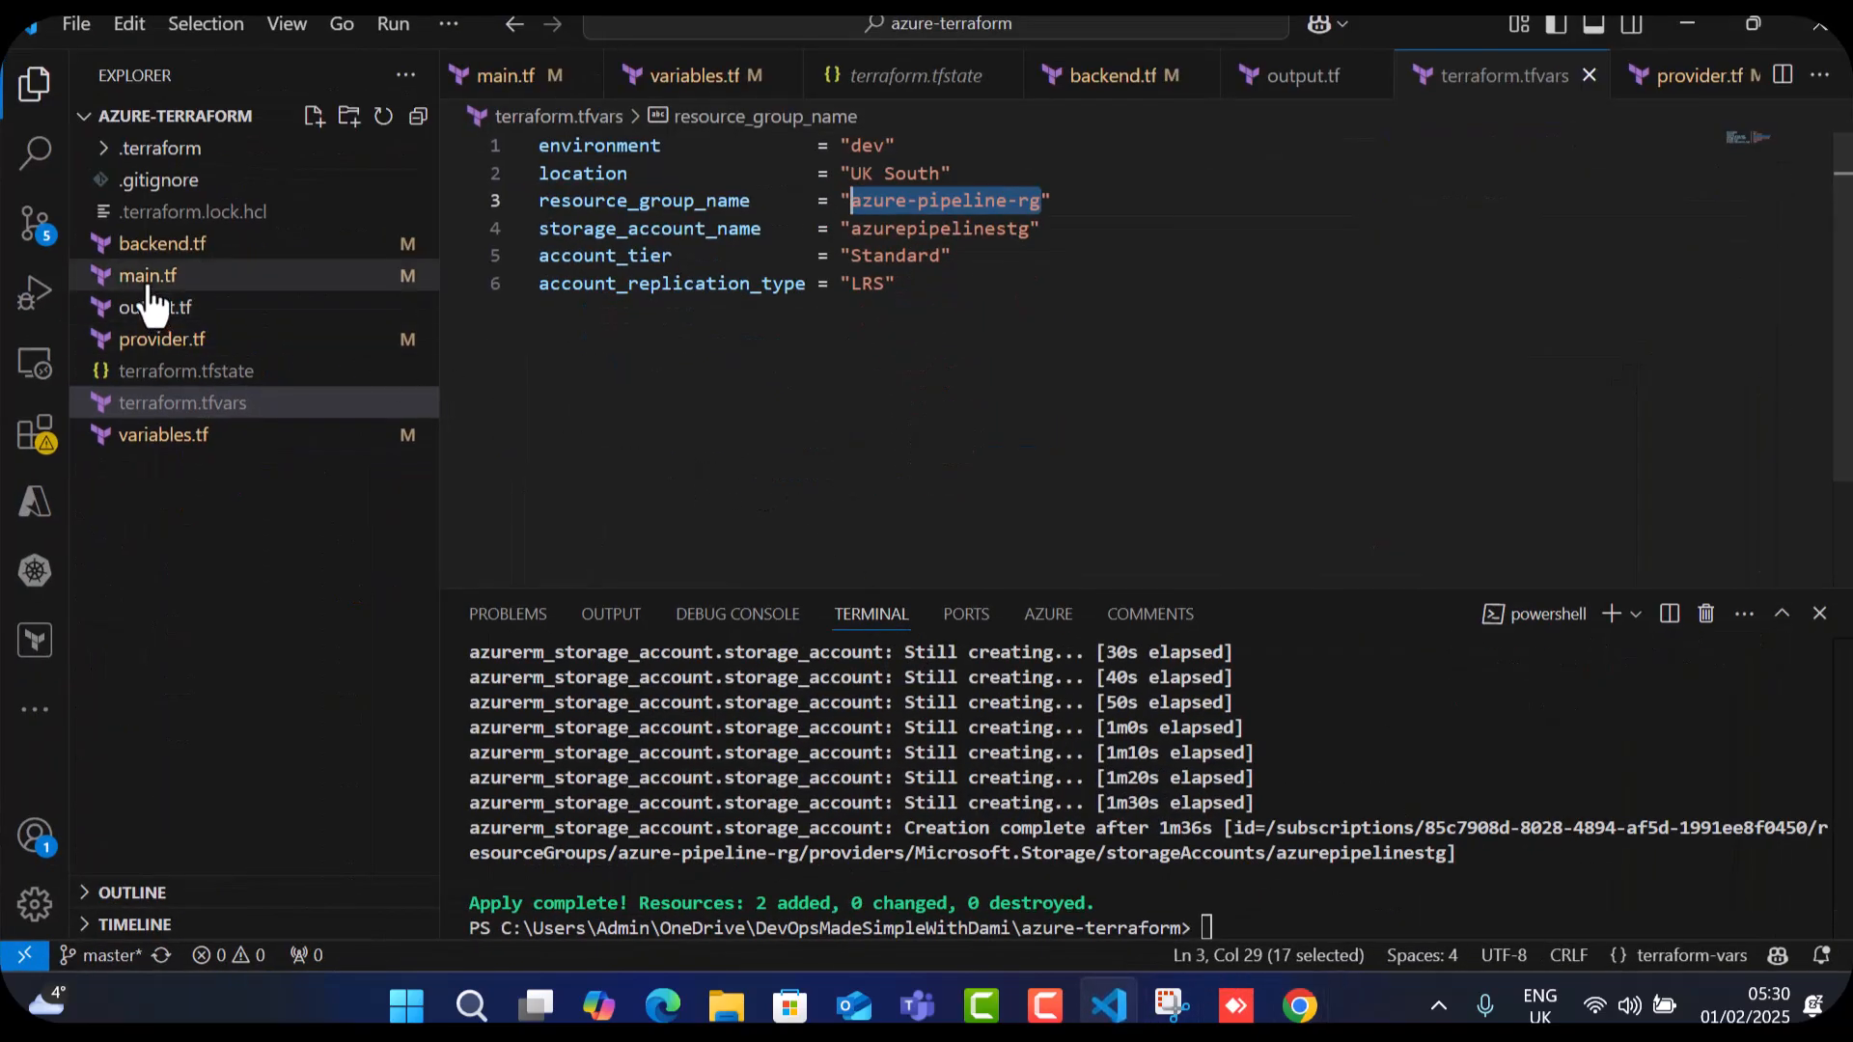
{"action": "left_click", "coordinate": [150, 280]}
{"action": "scroll", "coordinate": [921, 439], "scroll_direction": "down", "scroll_amount": 3}
{"action": "scroll", "coordinate": [921, 442], "scroll_direction": "up", "scroll_amount": 3}
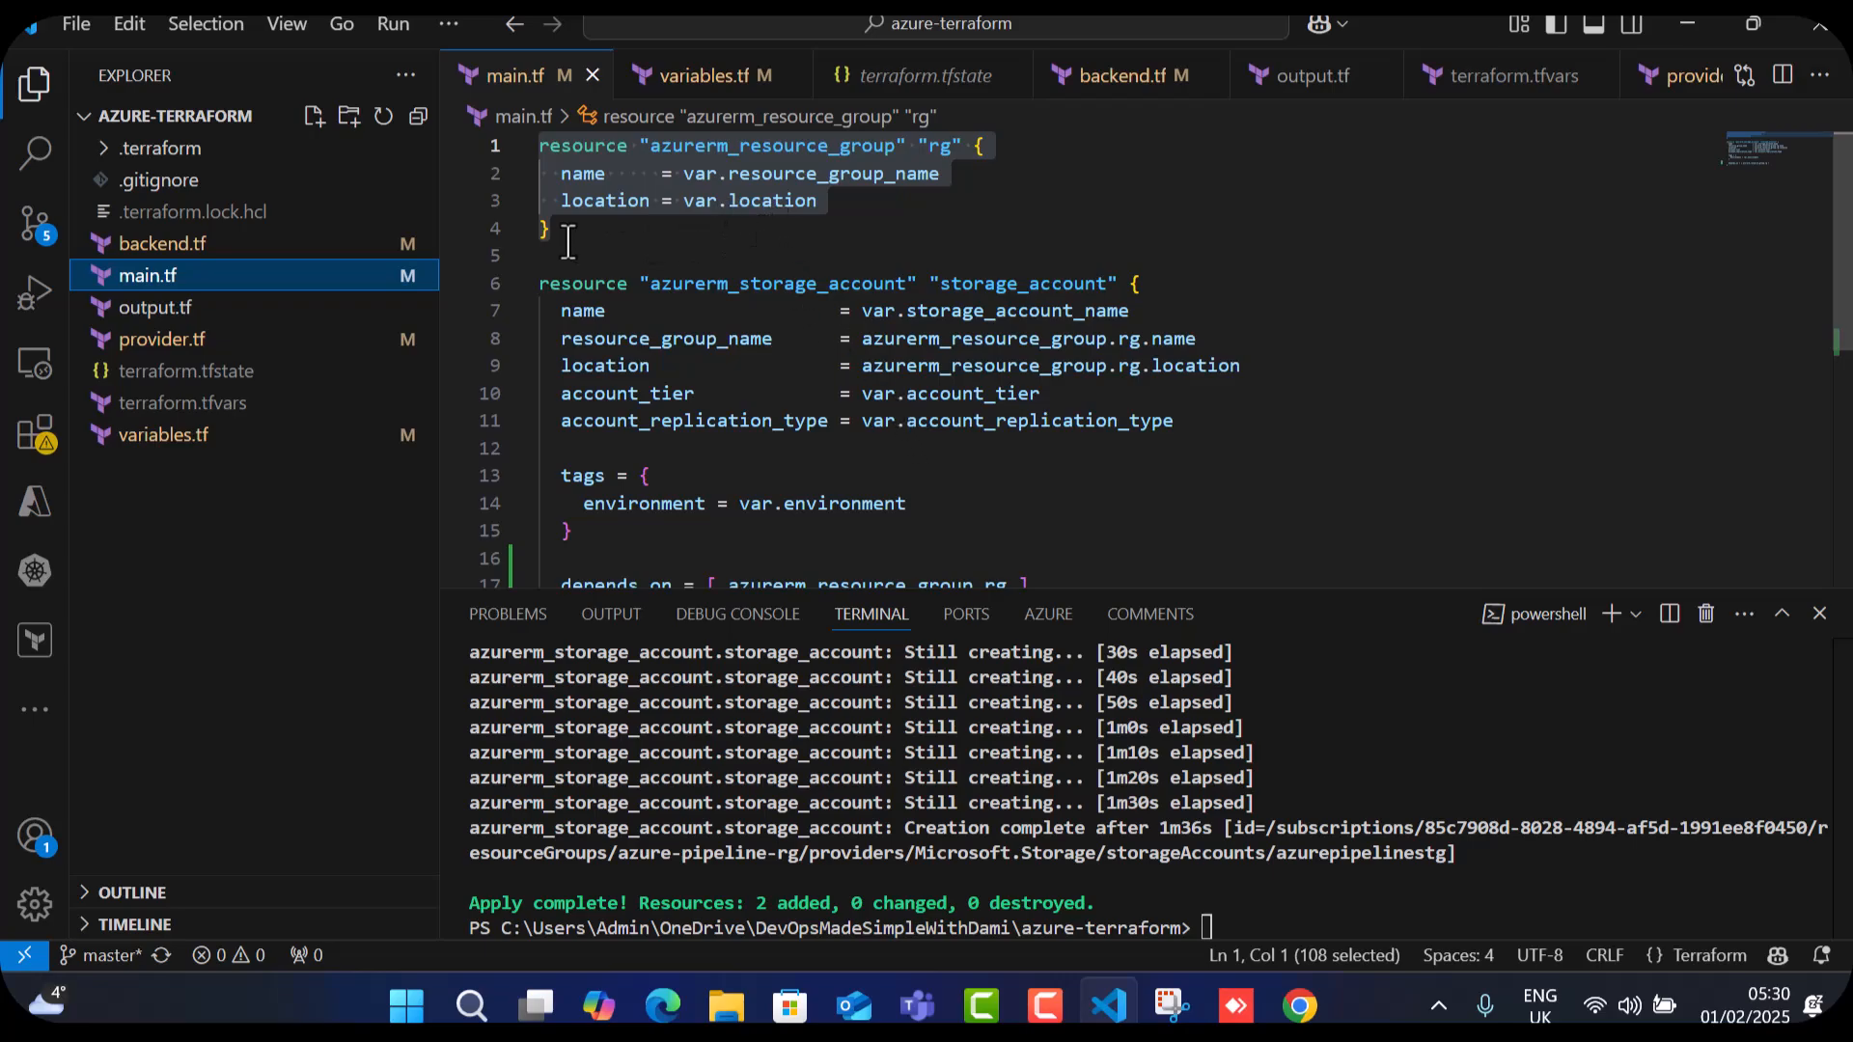
{"action": "left_click", "coordinate": [571, 240]}
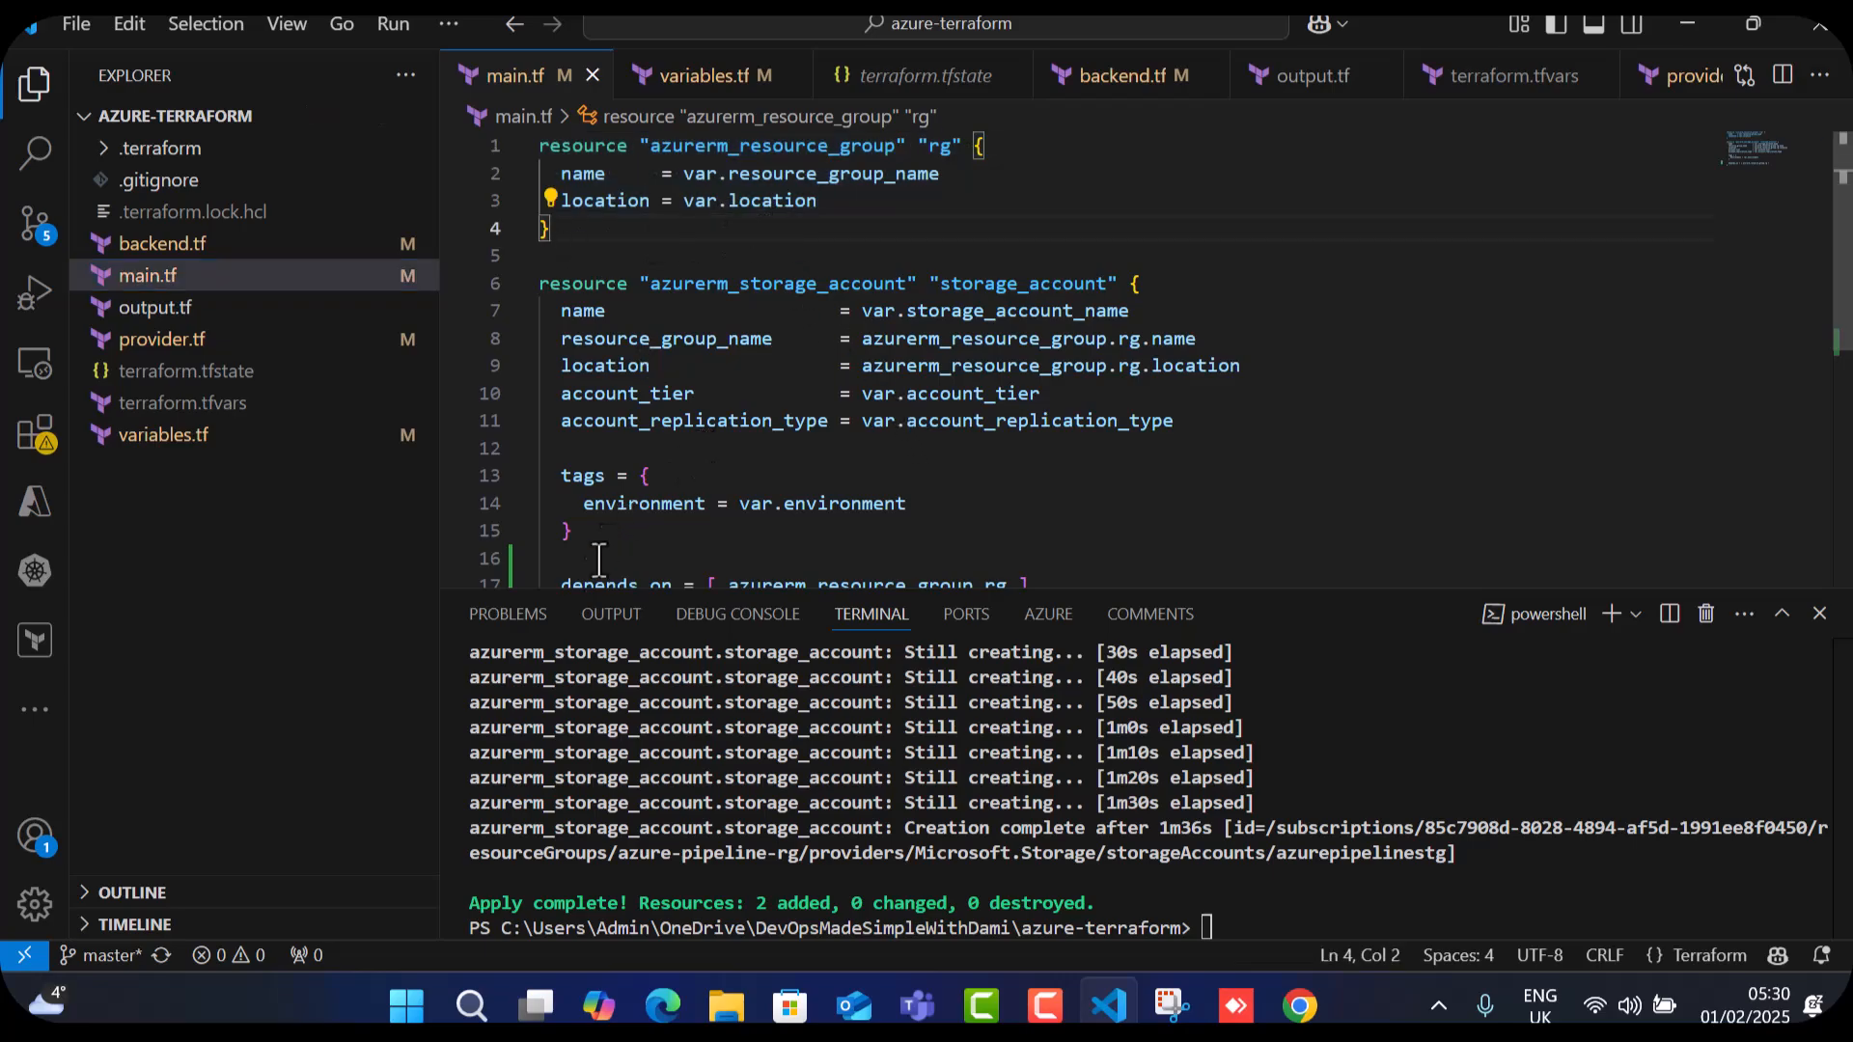
{"action": "scroll", "coordinate": [629, 548], "scroll_direction": "down", "scroll_amount": 2}
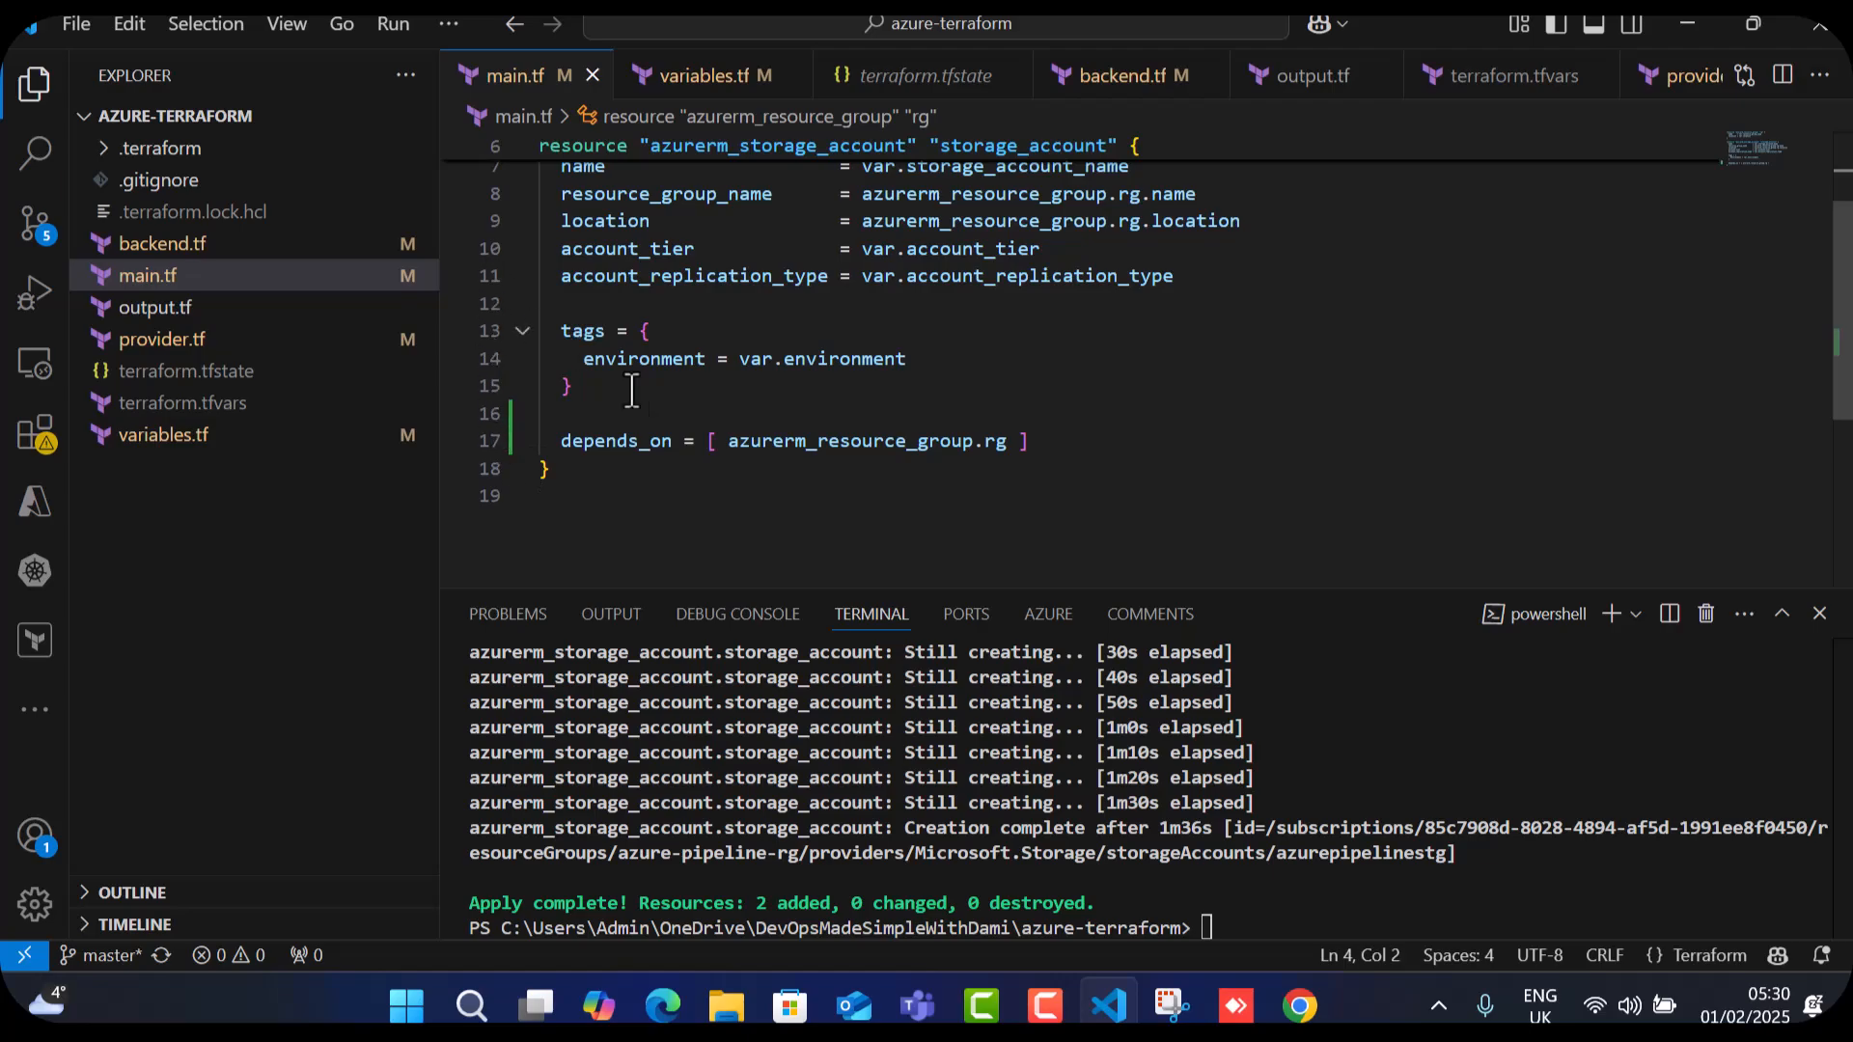
{"action": "scroll", "coordinate": [676, 405], "scroll_direction": "up", "scroll_amount": 2}
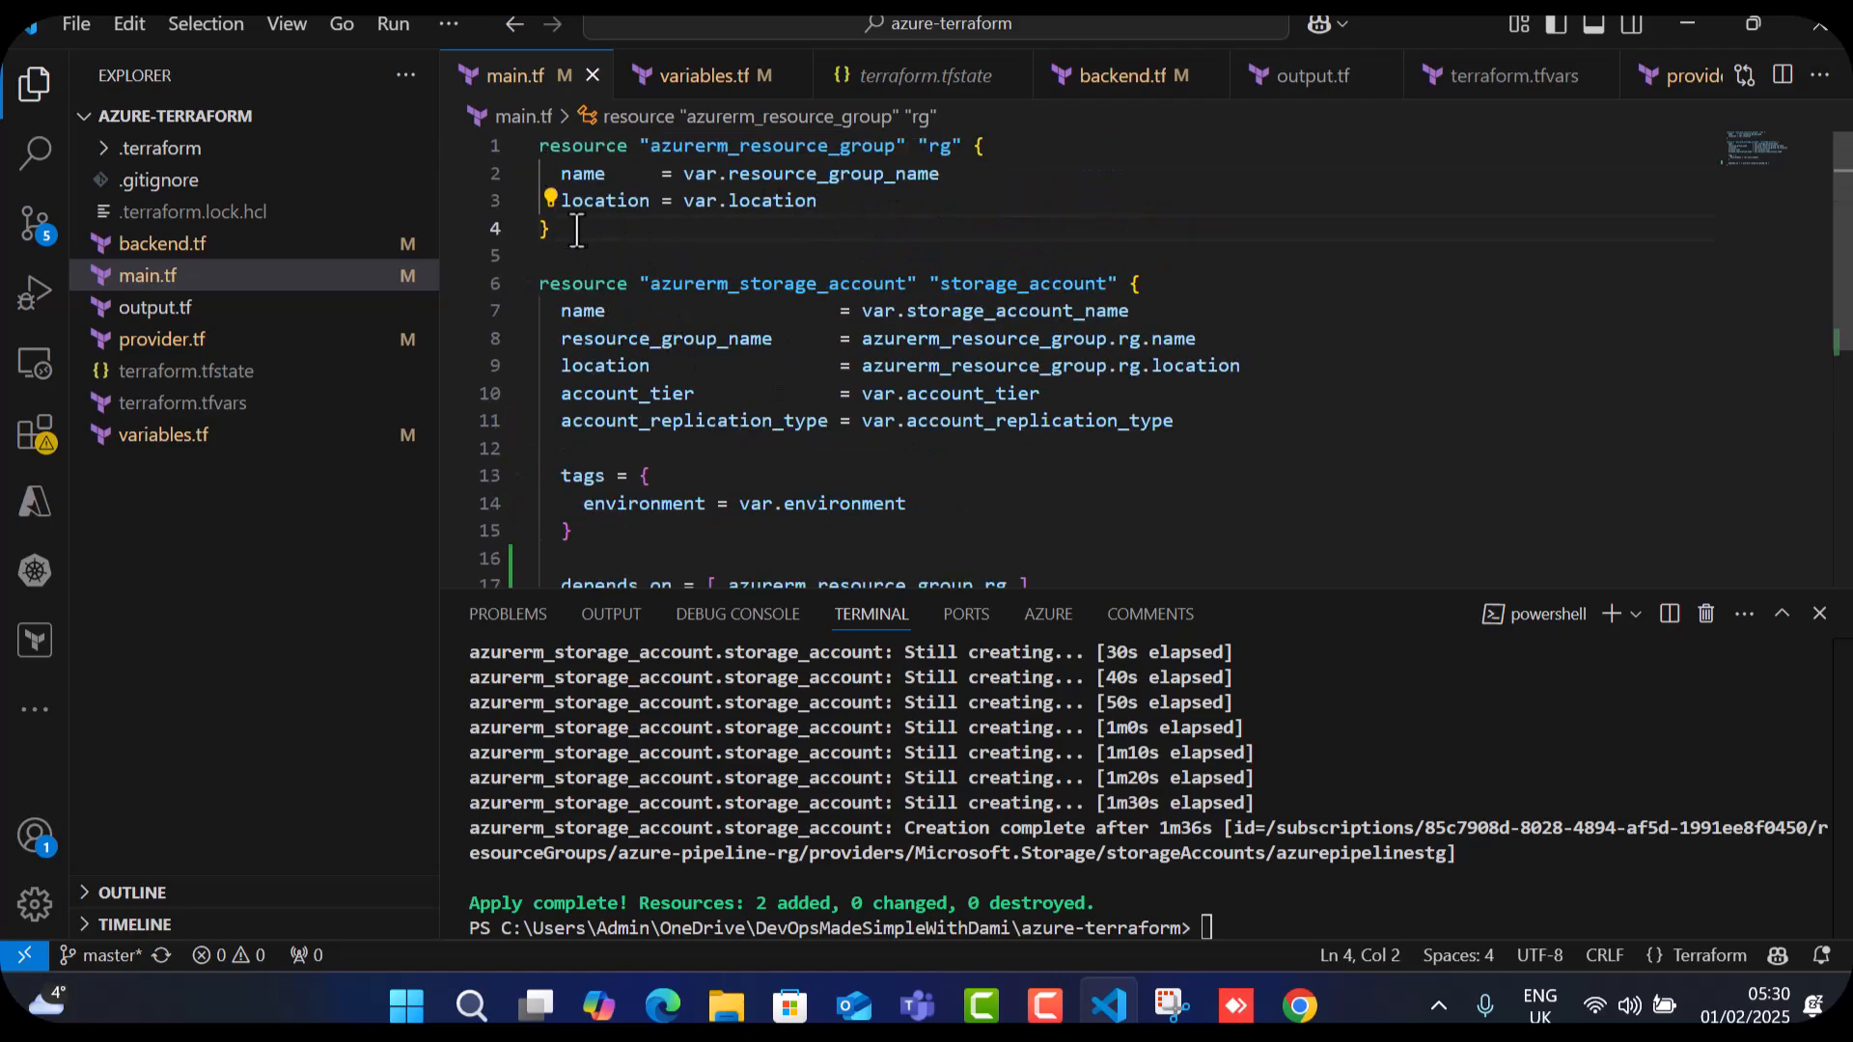
{"action": "left_click", "coordinate": [1117, 1006]}
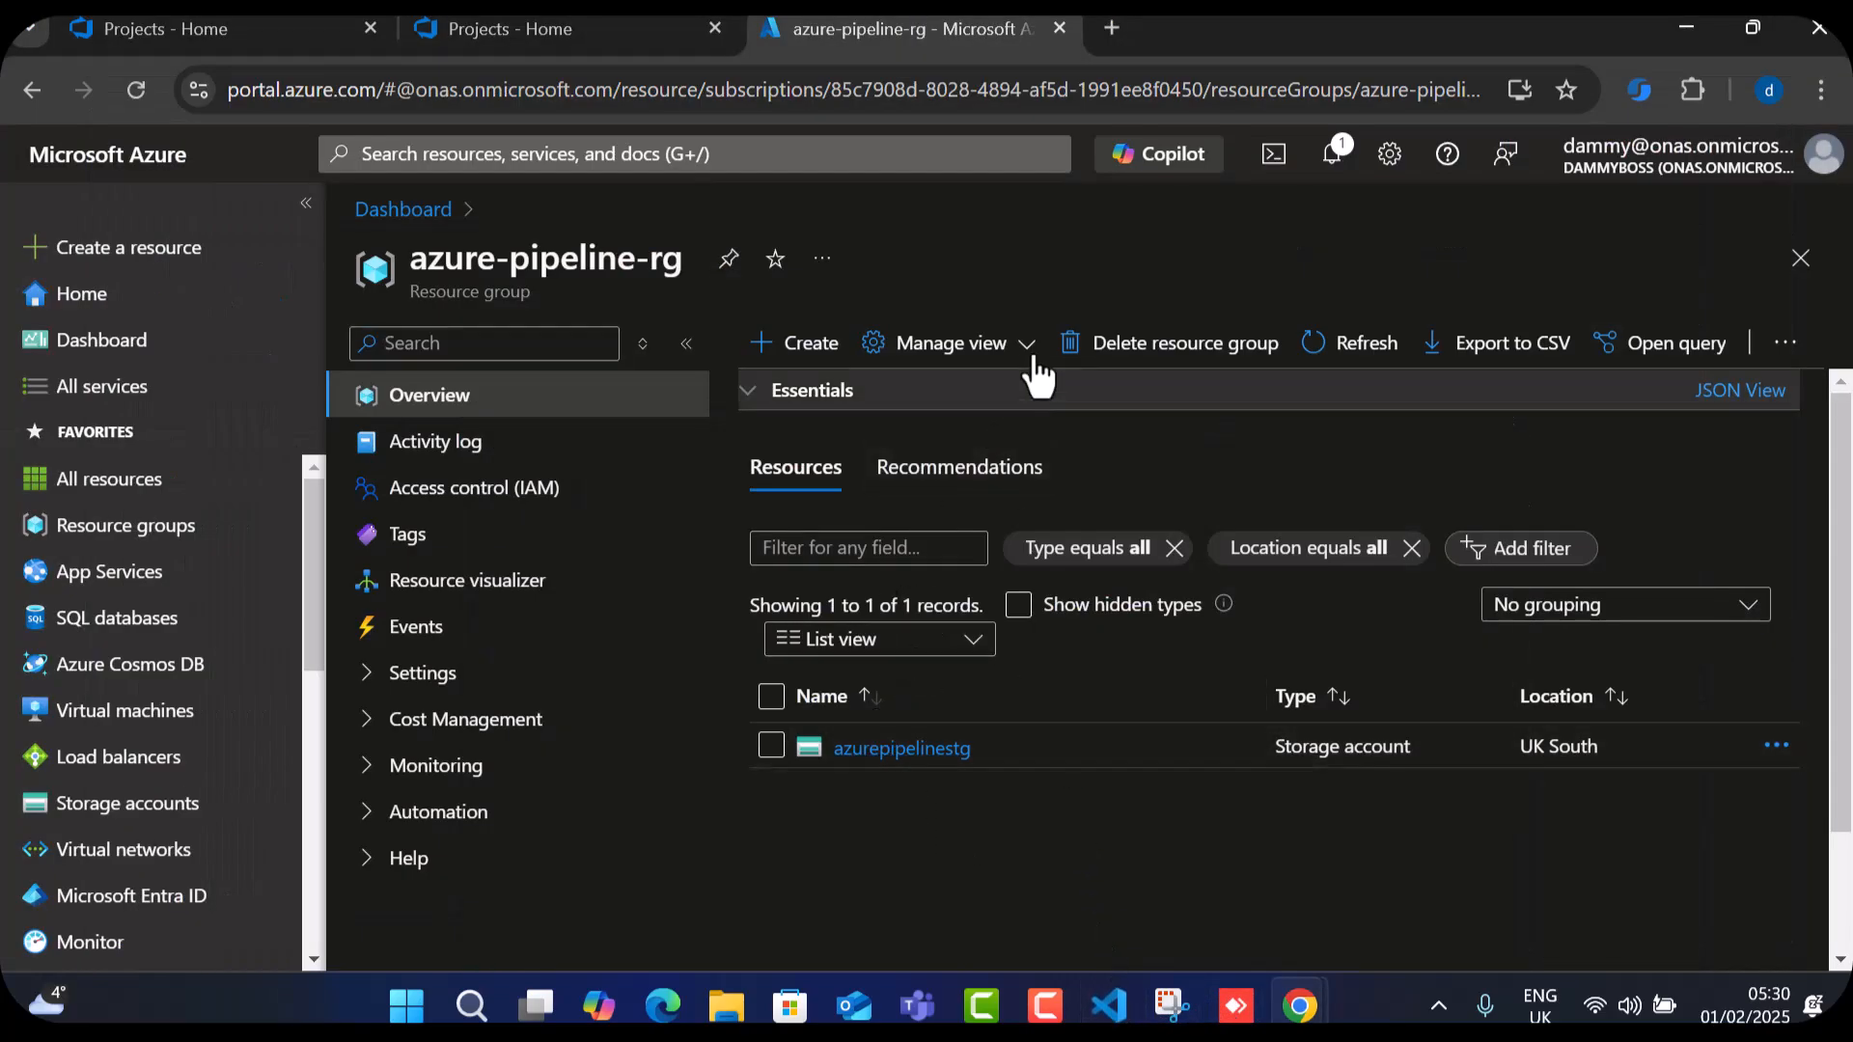
Delete the azure-pipeline-rg resource group with its dependent storage account, entering the group's name as confirmation.
{"action": "left_click", "coordinate": [1129, 604]}
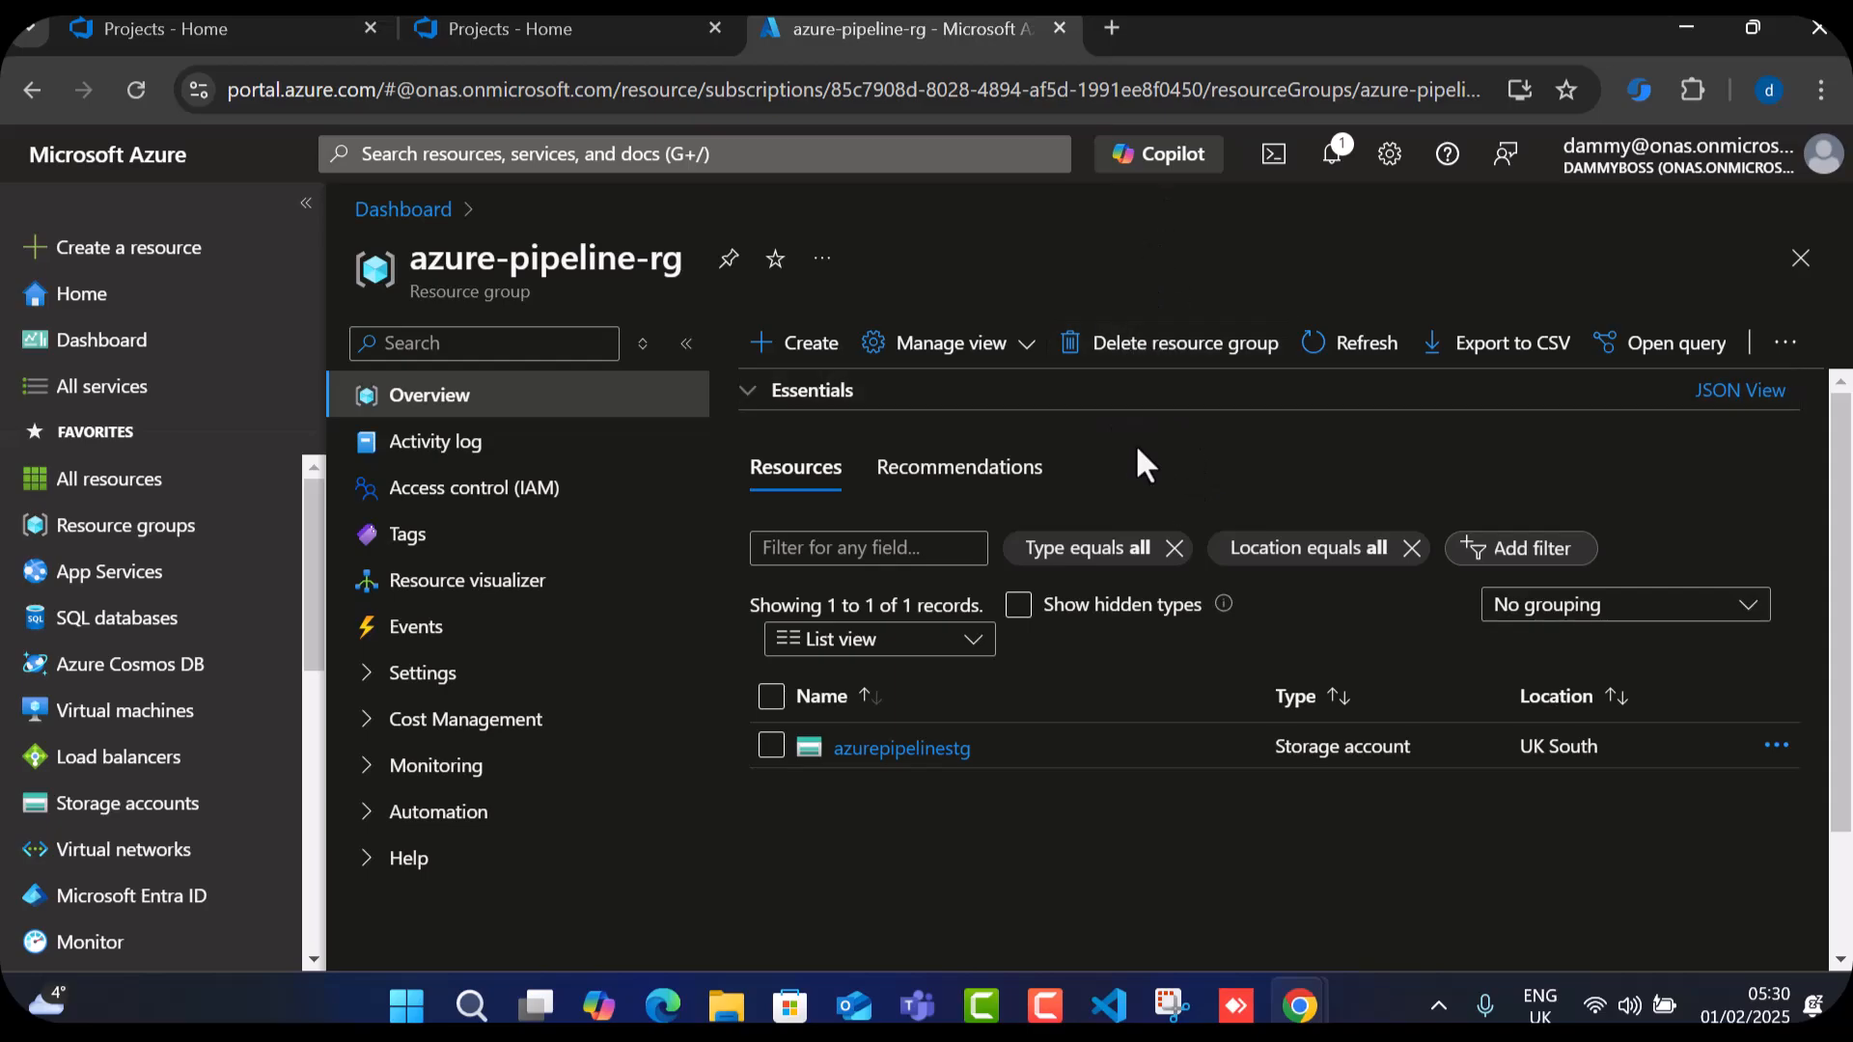
{"action": "left_click", "coordinate": [1094, 366]}
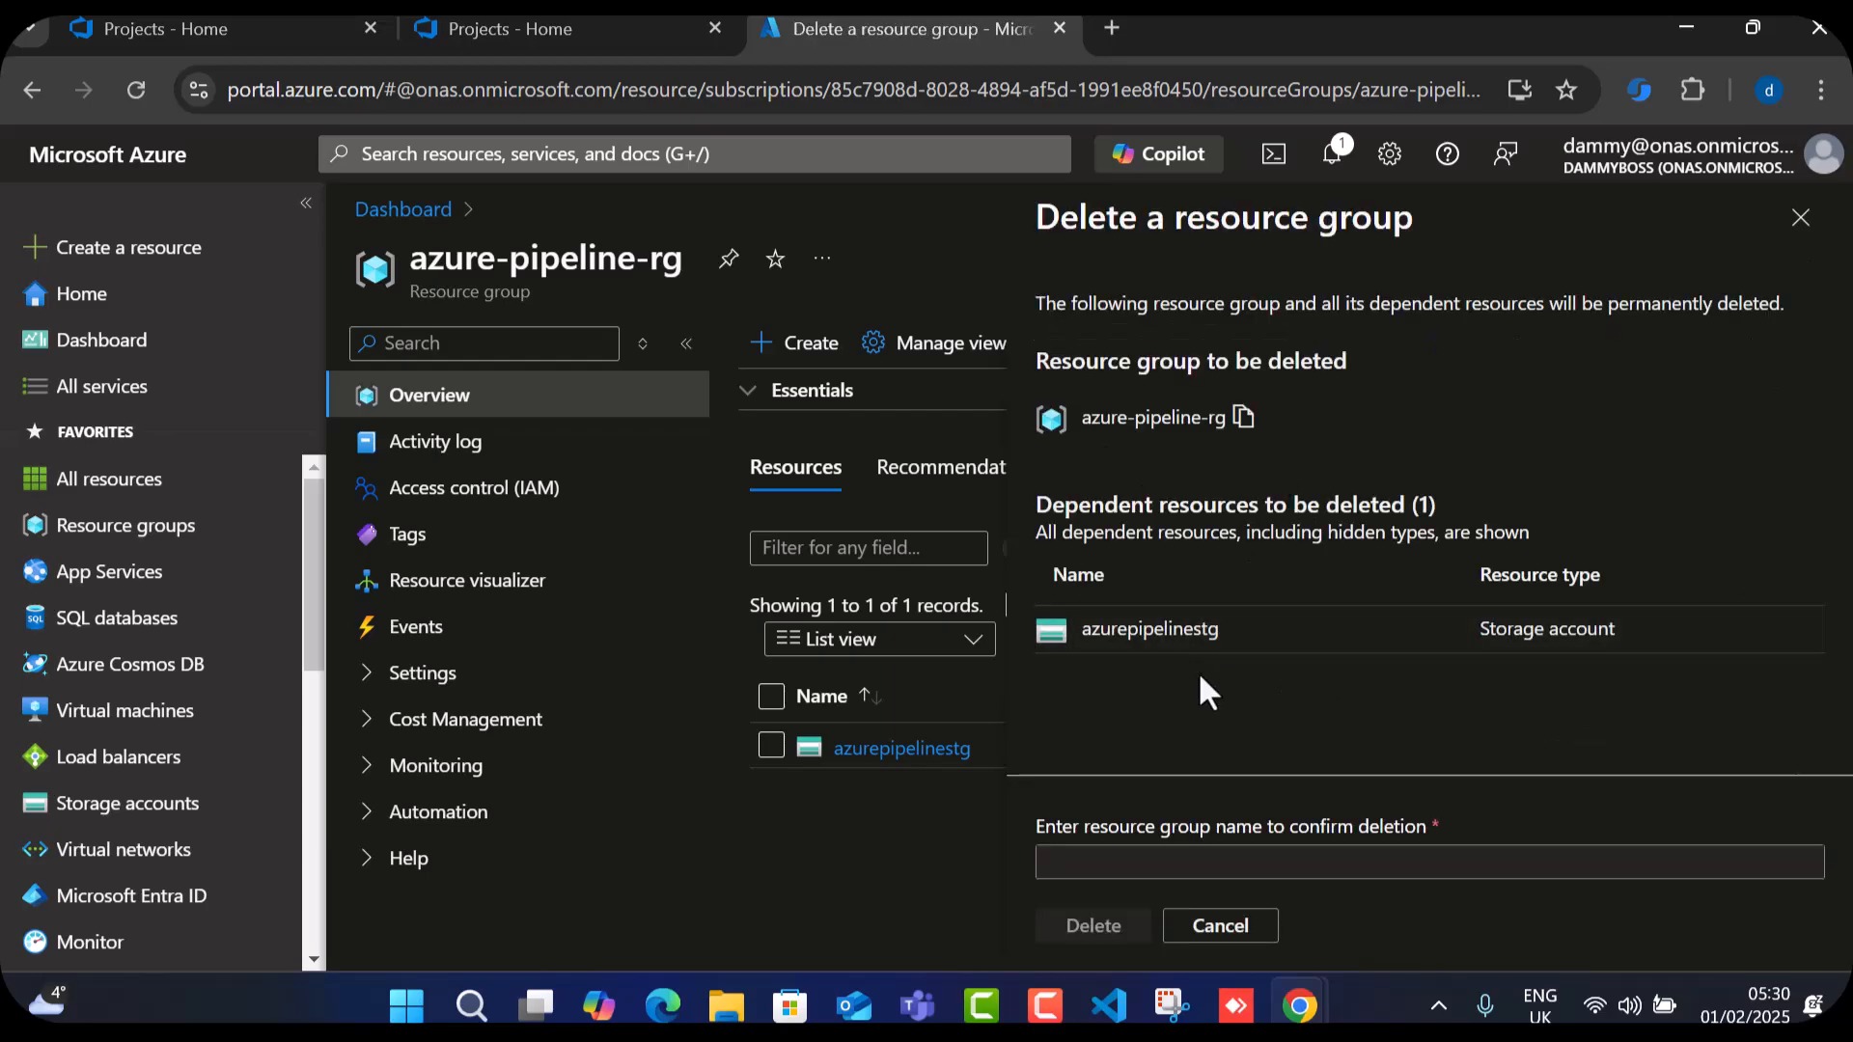
{"action": "left_click", "coordinate": [1243, 417]}
{"action": "left_click", "coordinate": [1133, 863]}
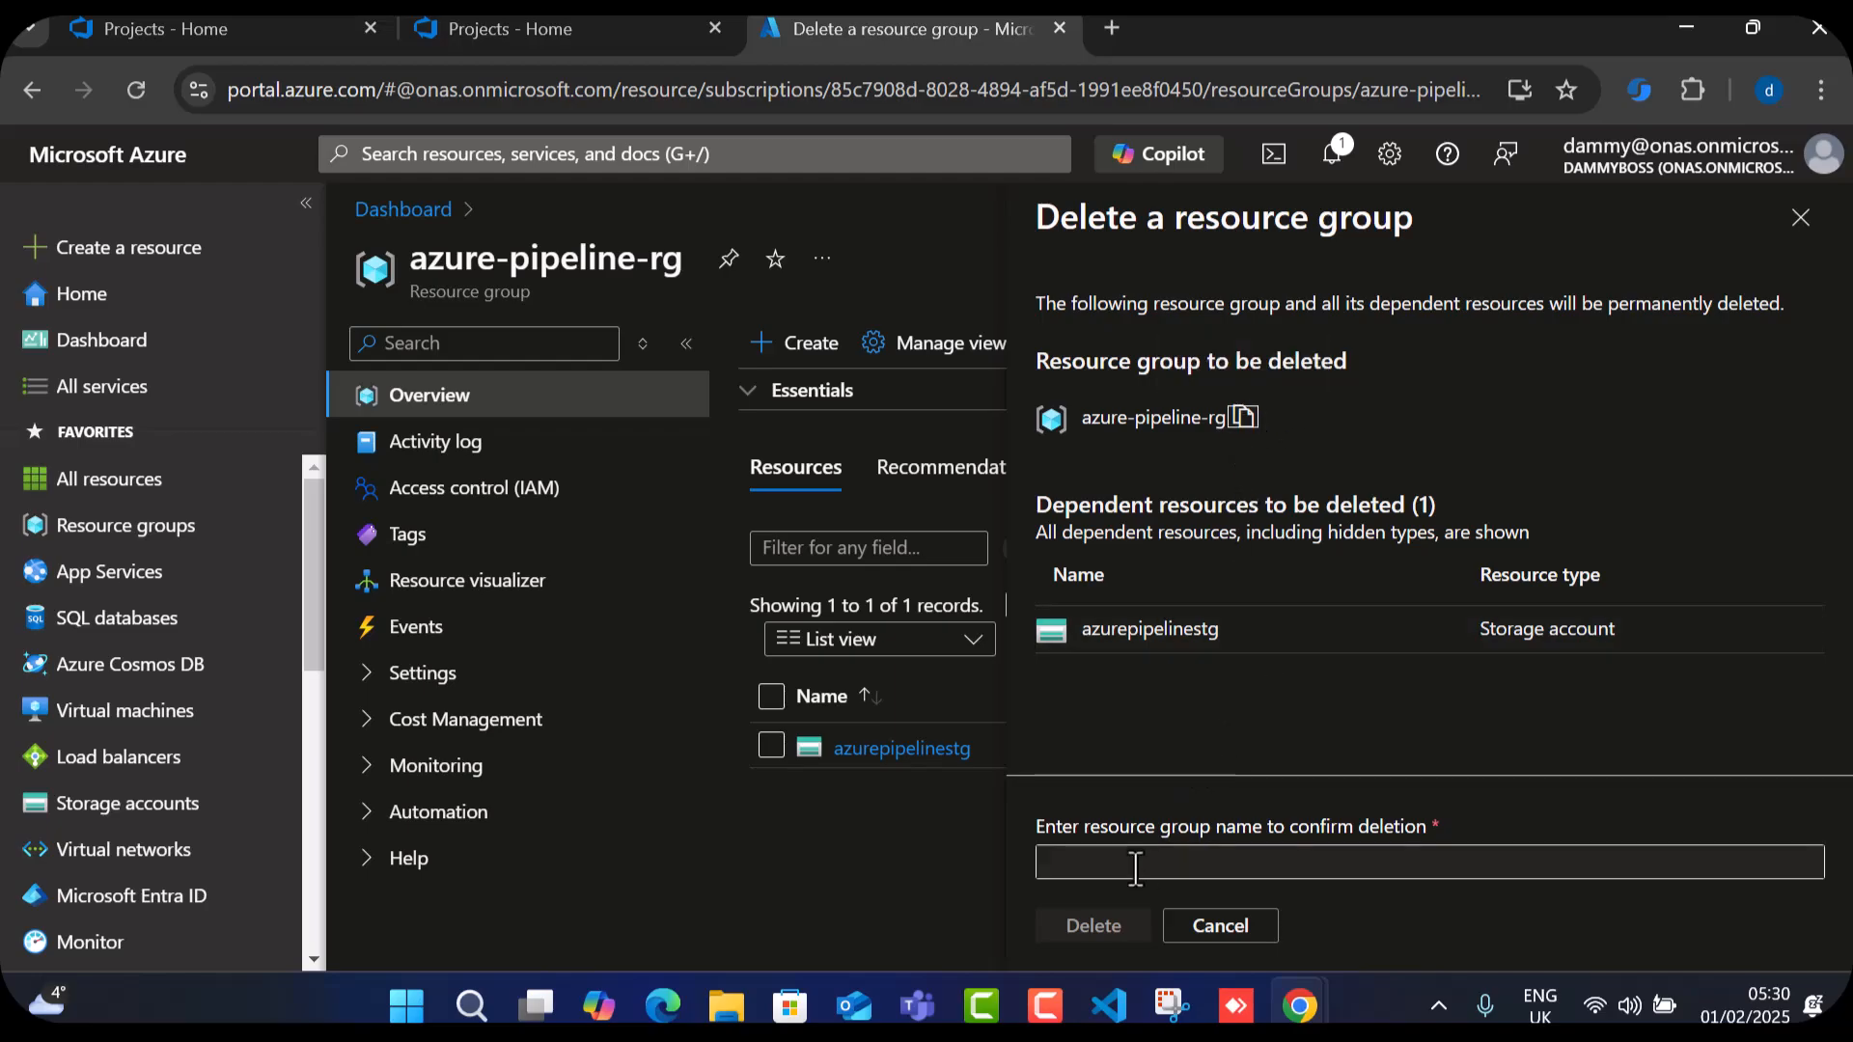
{"action": "key", "text": "ctrl+v"}
{"action": "left_click", "coordinate": [1105, 929]}
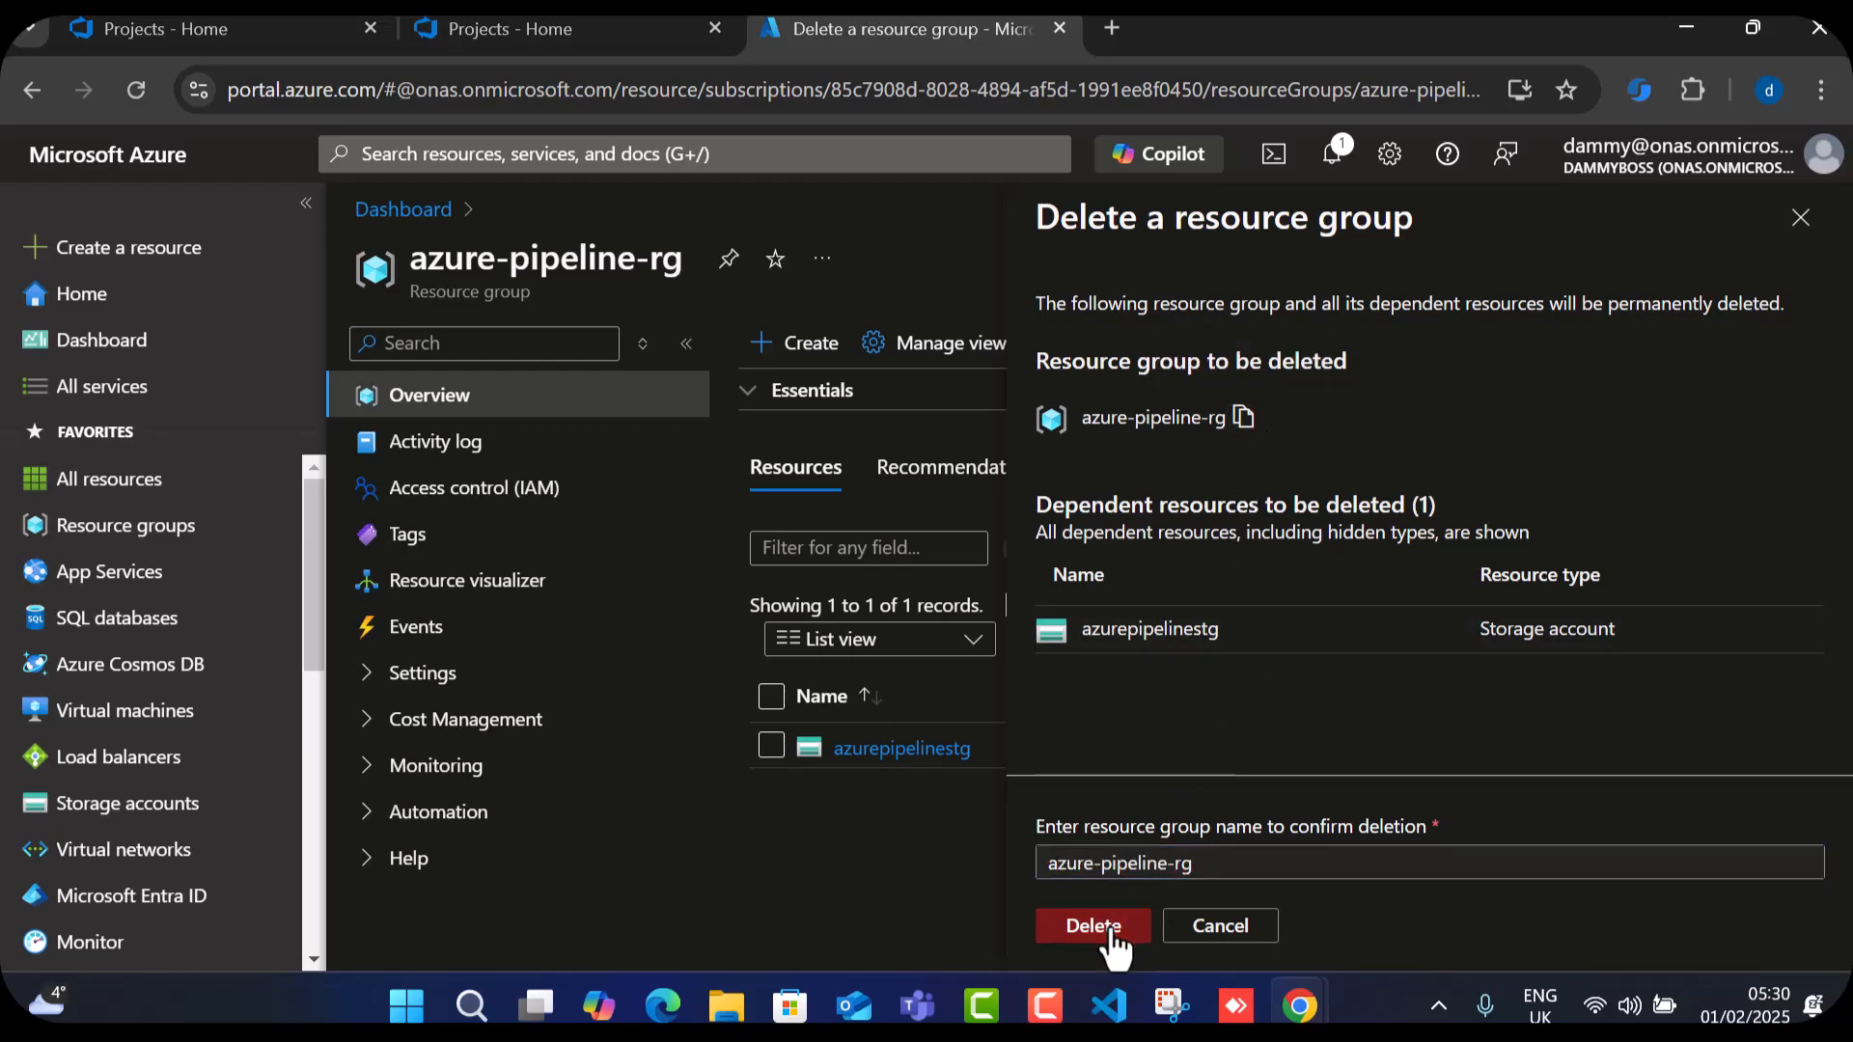
{"action": "left_click", "coordinate": [1430, 712]}
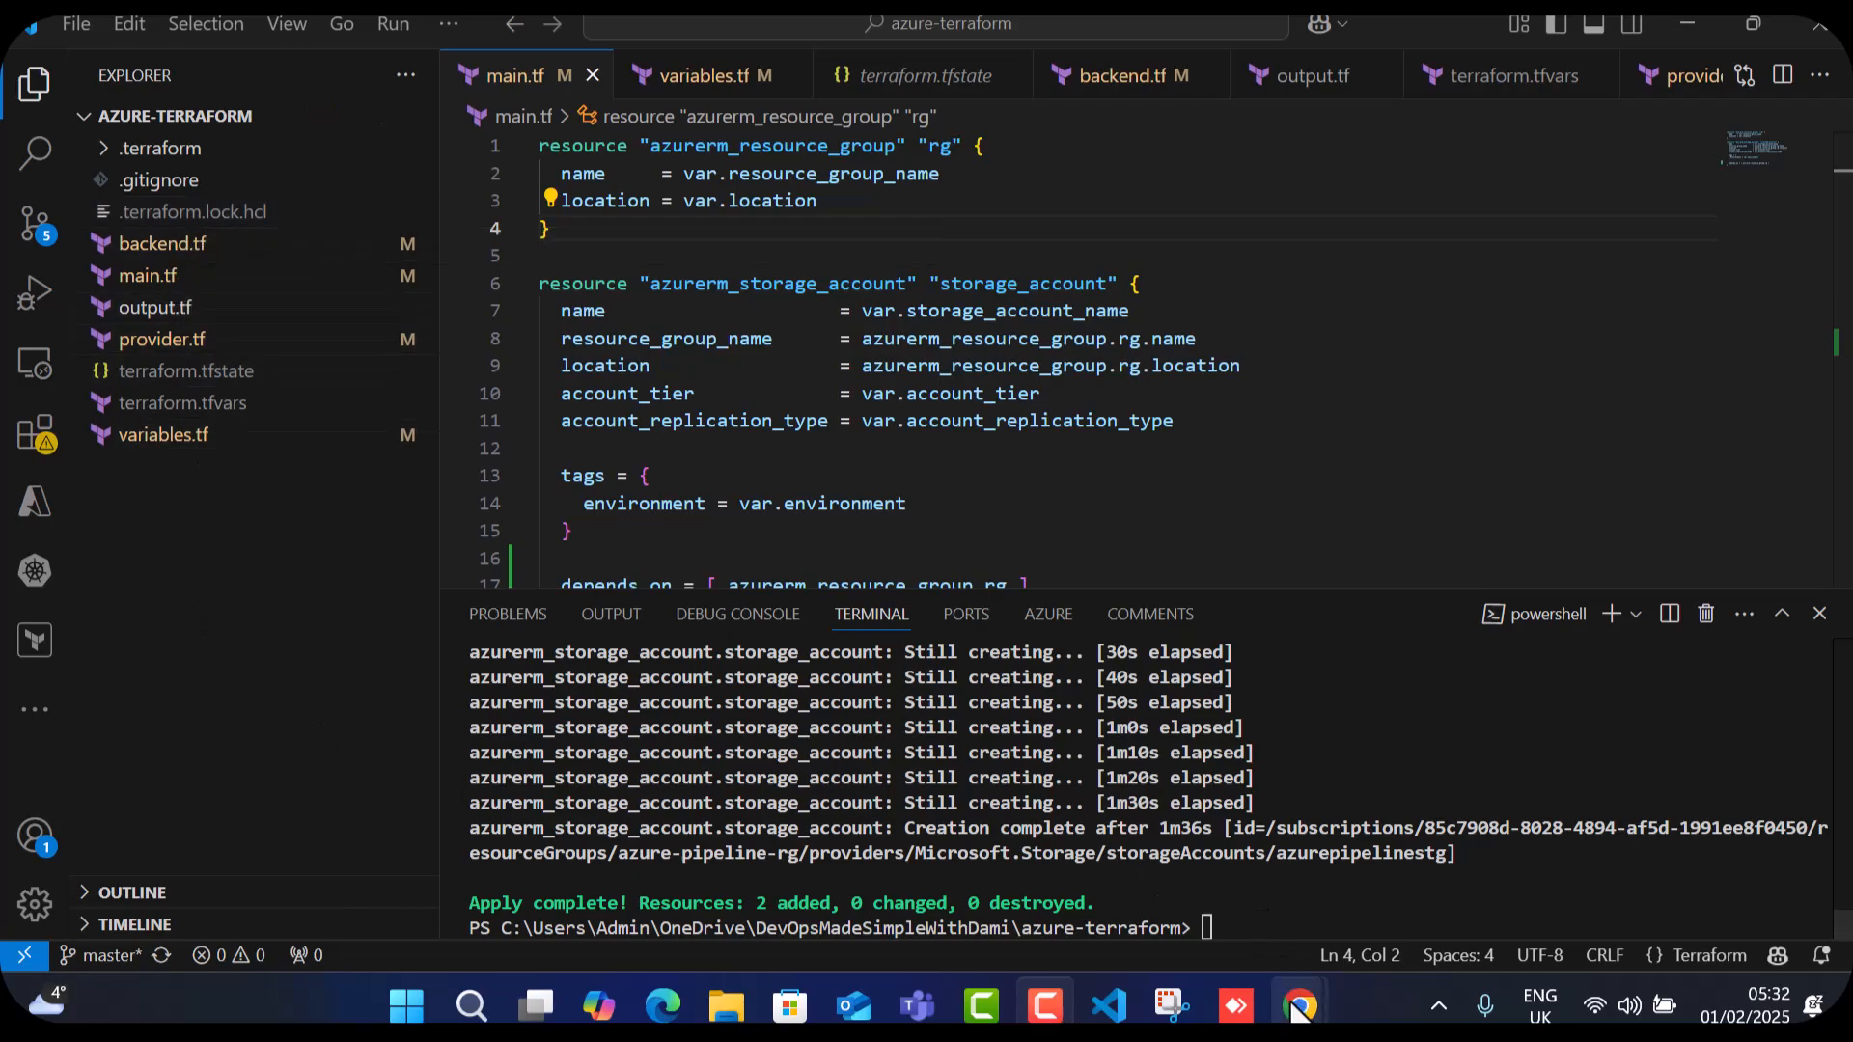
Switch to Azure DevOps and create a private project named azure-terraform.
{"action": "mouse_move", "coordinate": [1299, 1007]}
{"action": "left_click", "coordinate": [1214, 901]}
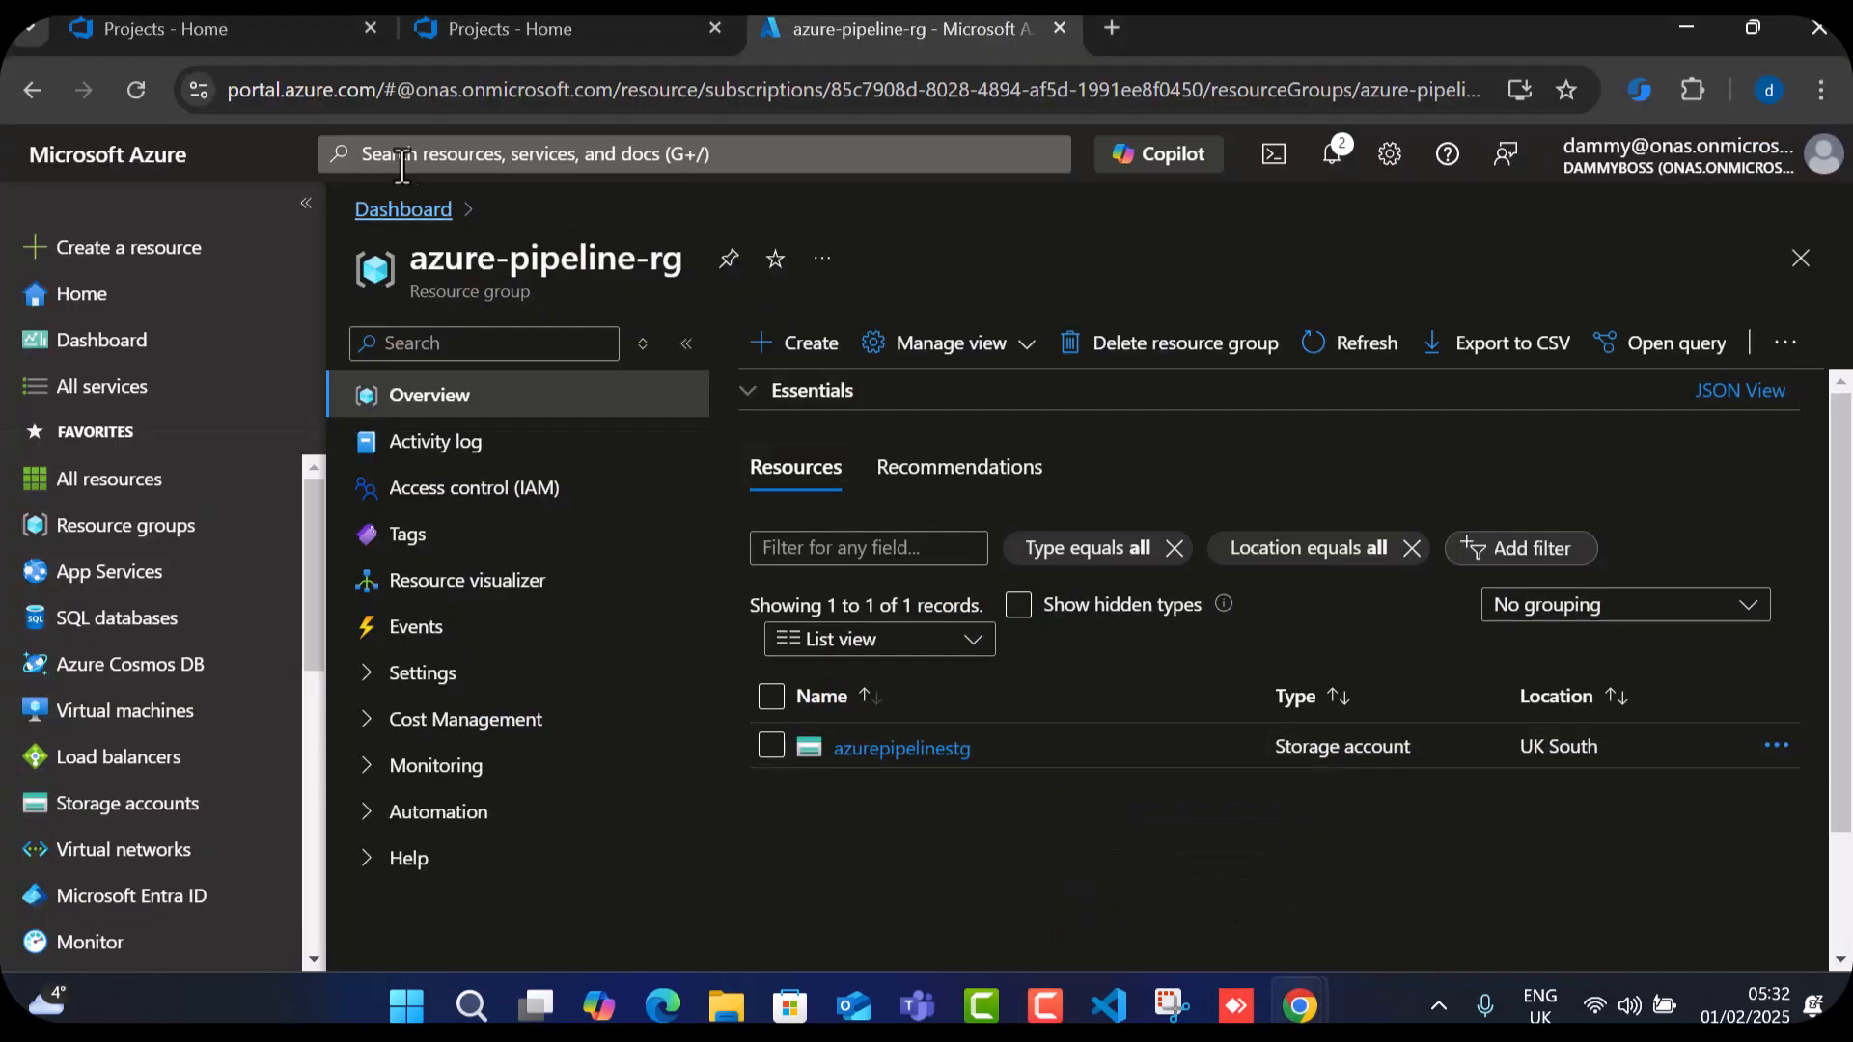
{"action": "left_click", "coordinate": [529, 25]}
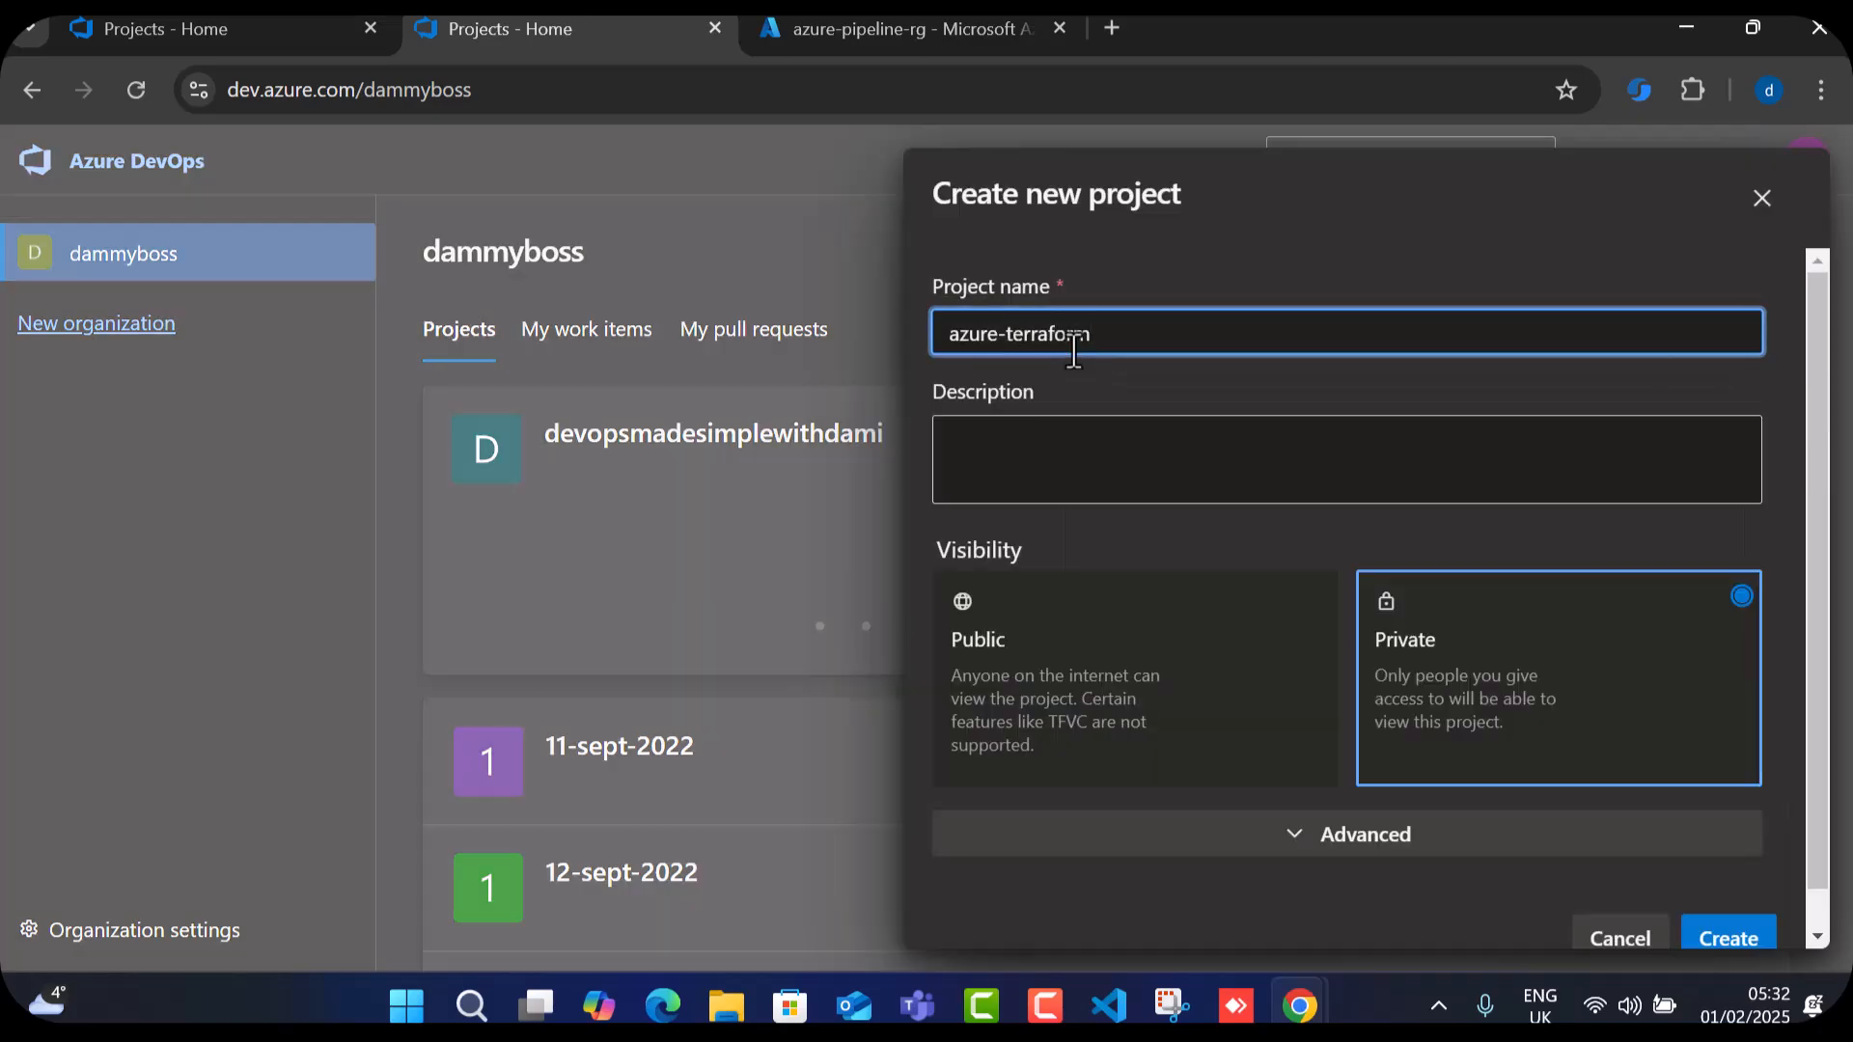
{"action": "scroll", "coordinate": [1447, 773], "scroll_direction": "down", "scroll_amount": 1}
{"action": "left_click", "coordinate": [1718, 902]}
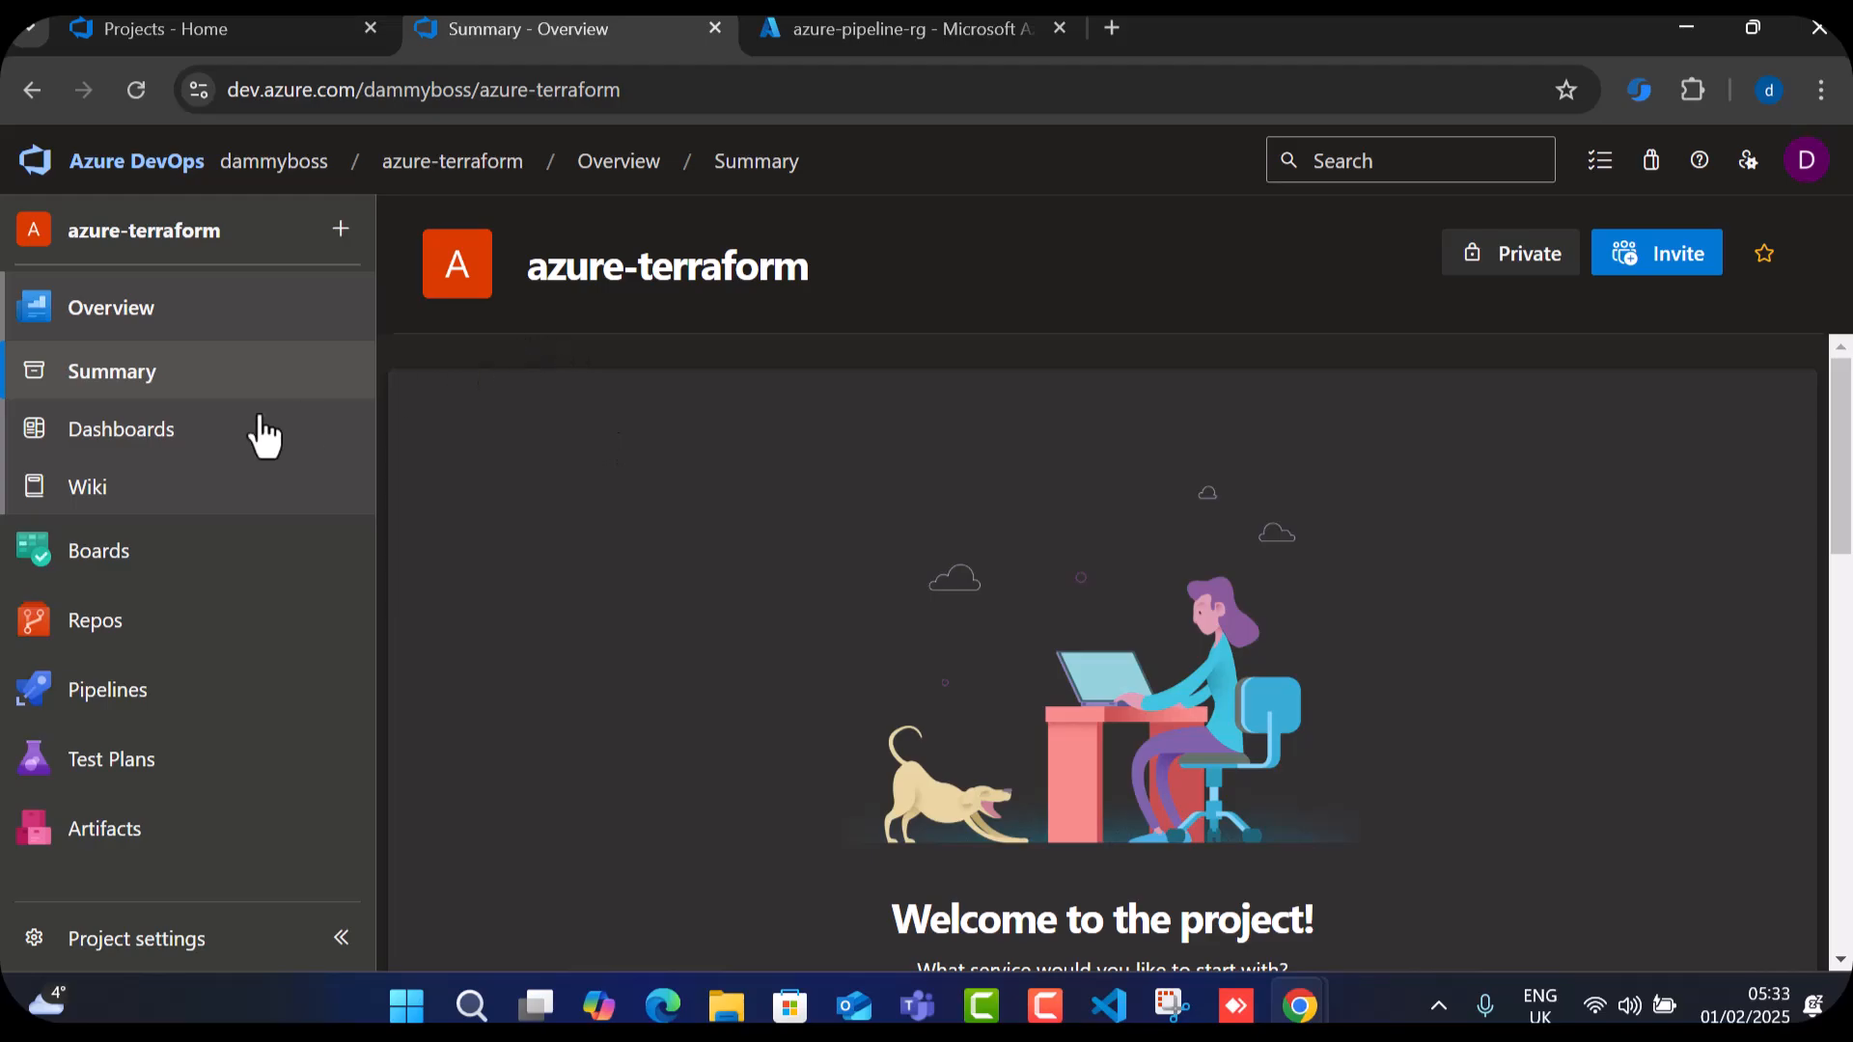
Open the file repository of the azure-terraform project and review the options for adding code.
{"action": "left_click", "coordinate": [96, 629]}
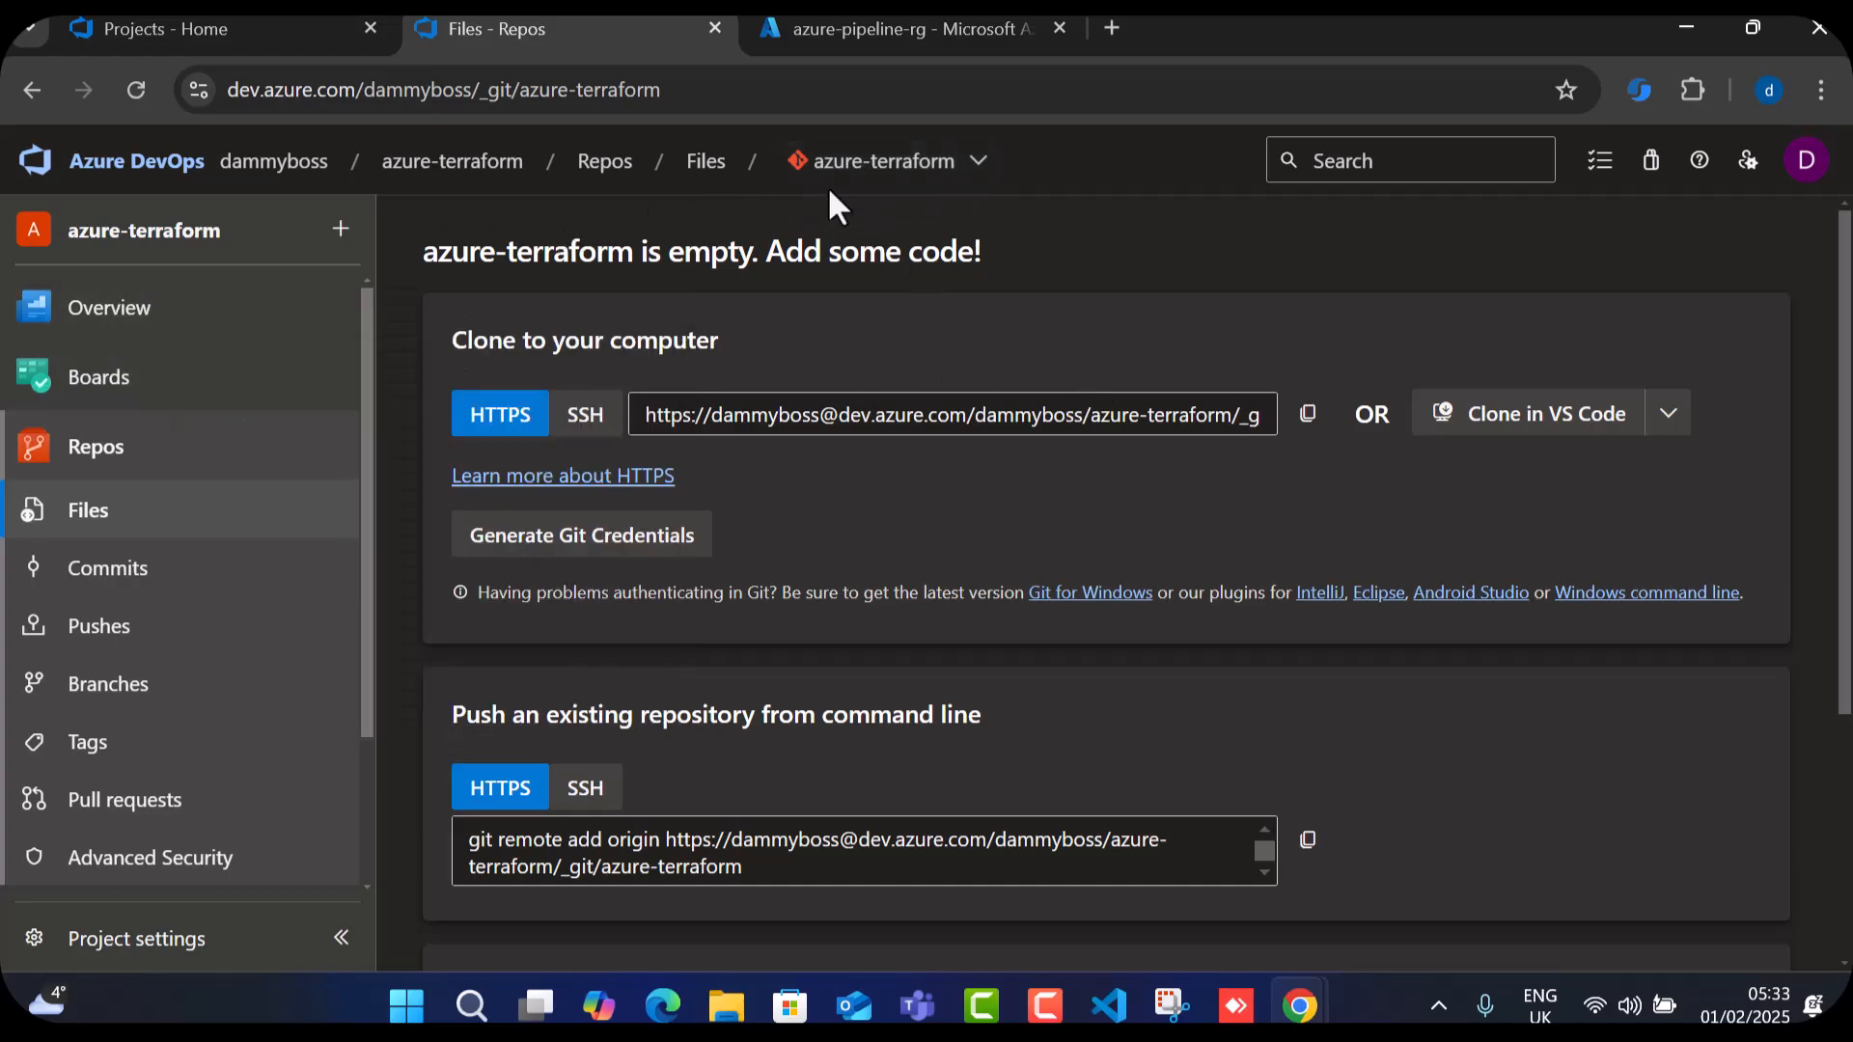
{"action": "scroll", "coordinate": [1079, 633], "scroll_direction": "down", "scroll_amount": 4}
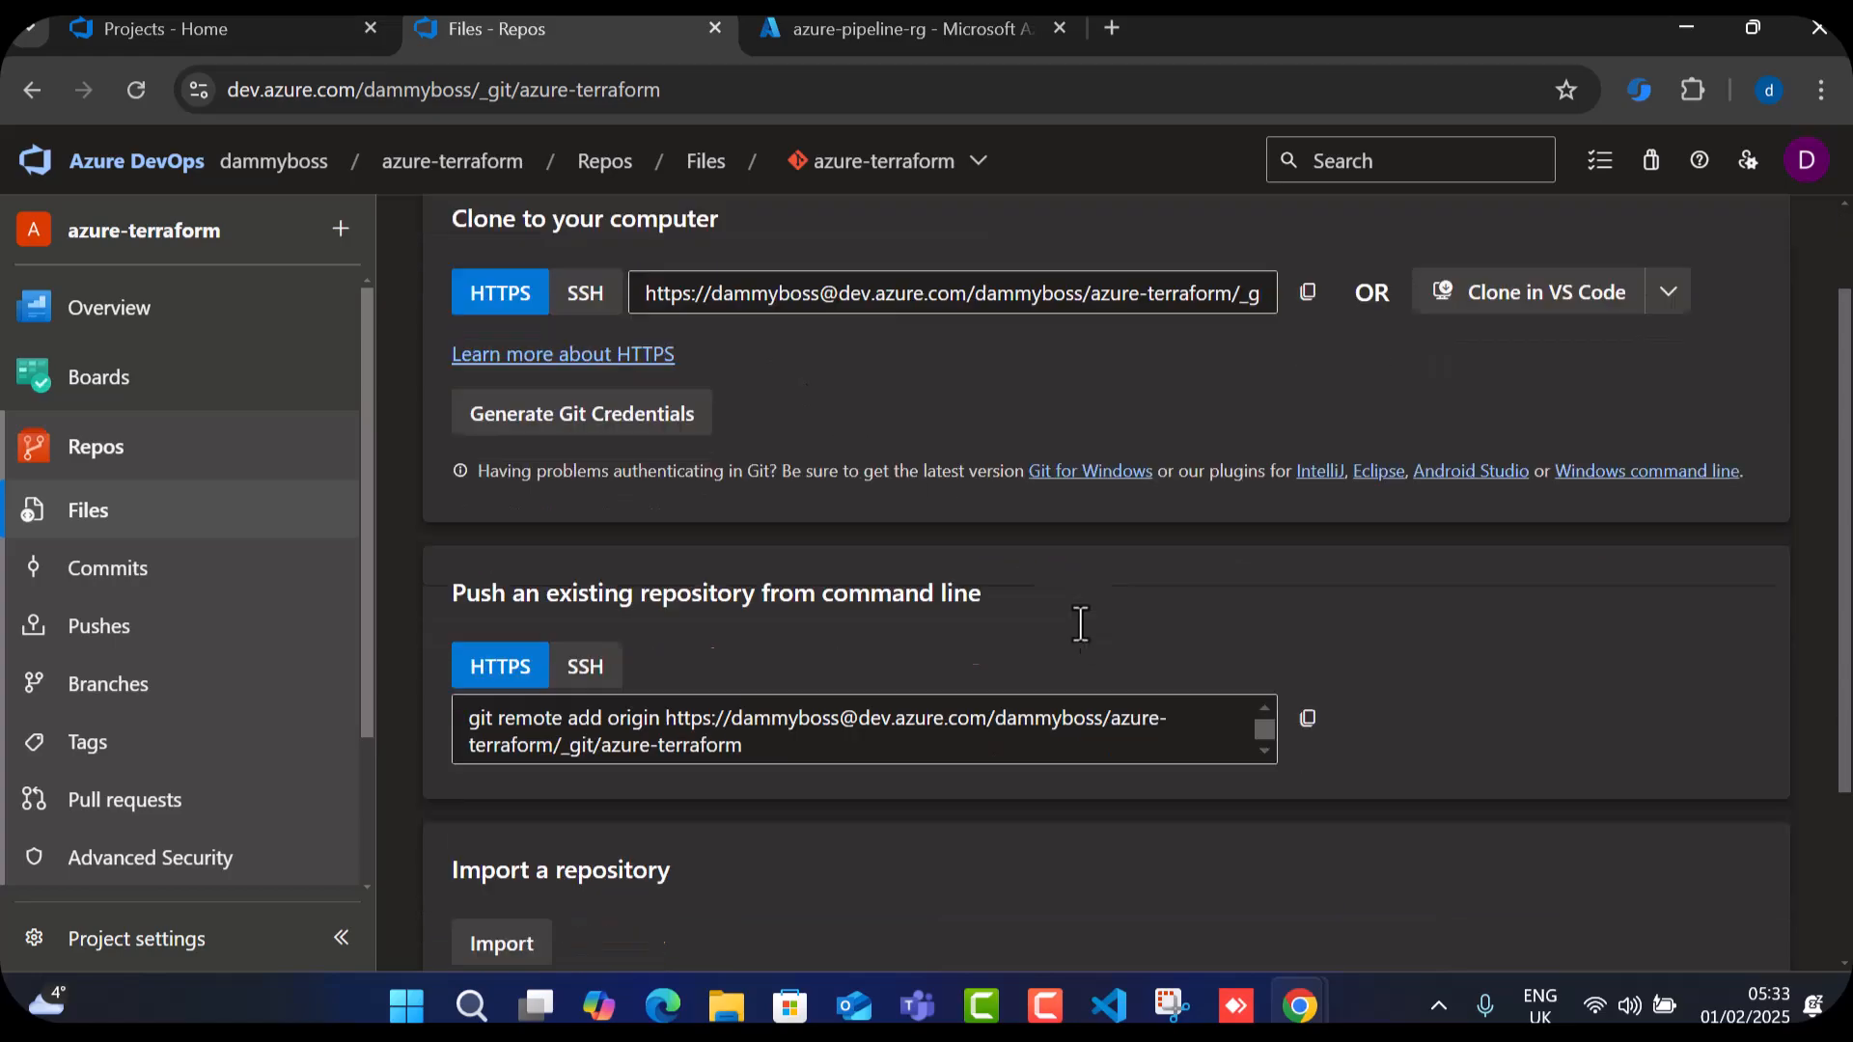
{"action": "scroll", "coordinate": [935, 645], "scroll_direction": "up", "scroll_amount": 5}
{"action": "scroll", "coordinate": [1109, 691], "scroll_direction": "down", "scroll_amount": 4}
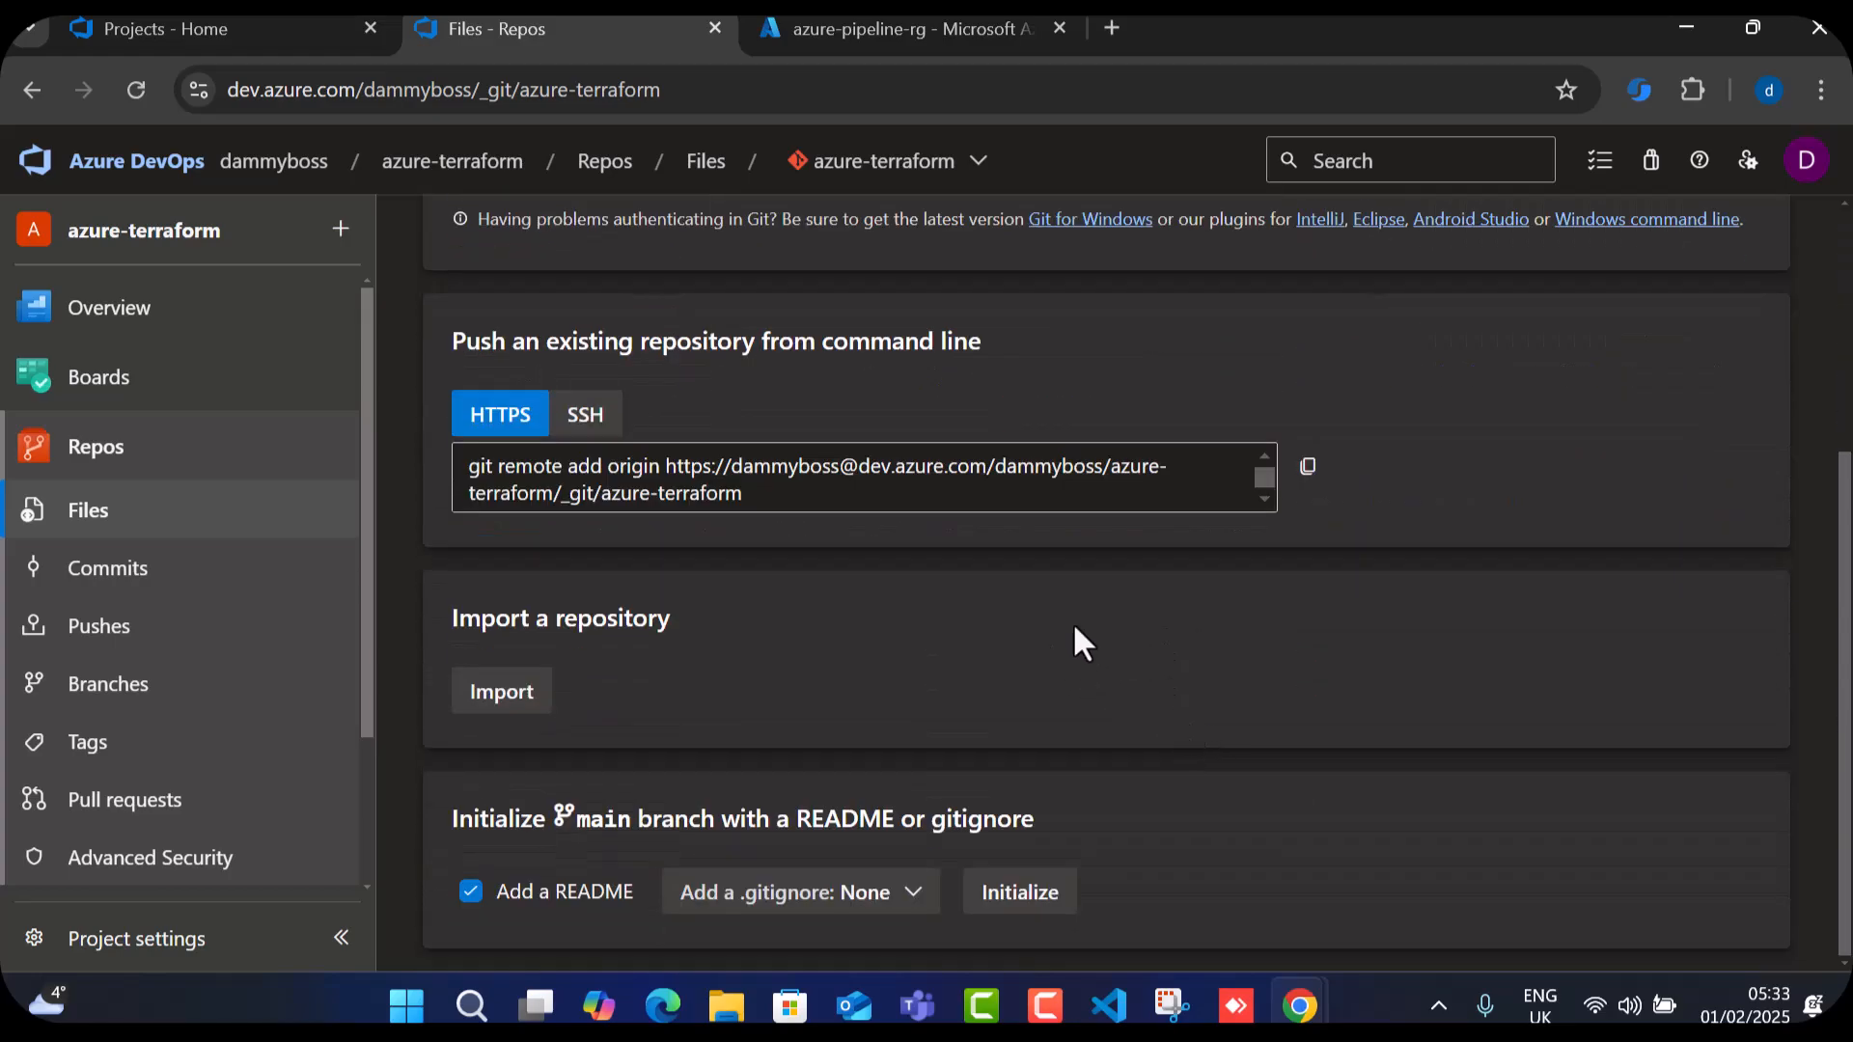
{"action": "scroll", "coordinate": [866, 410], "scroll_direction": "up", "scroll_amount": 4}
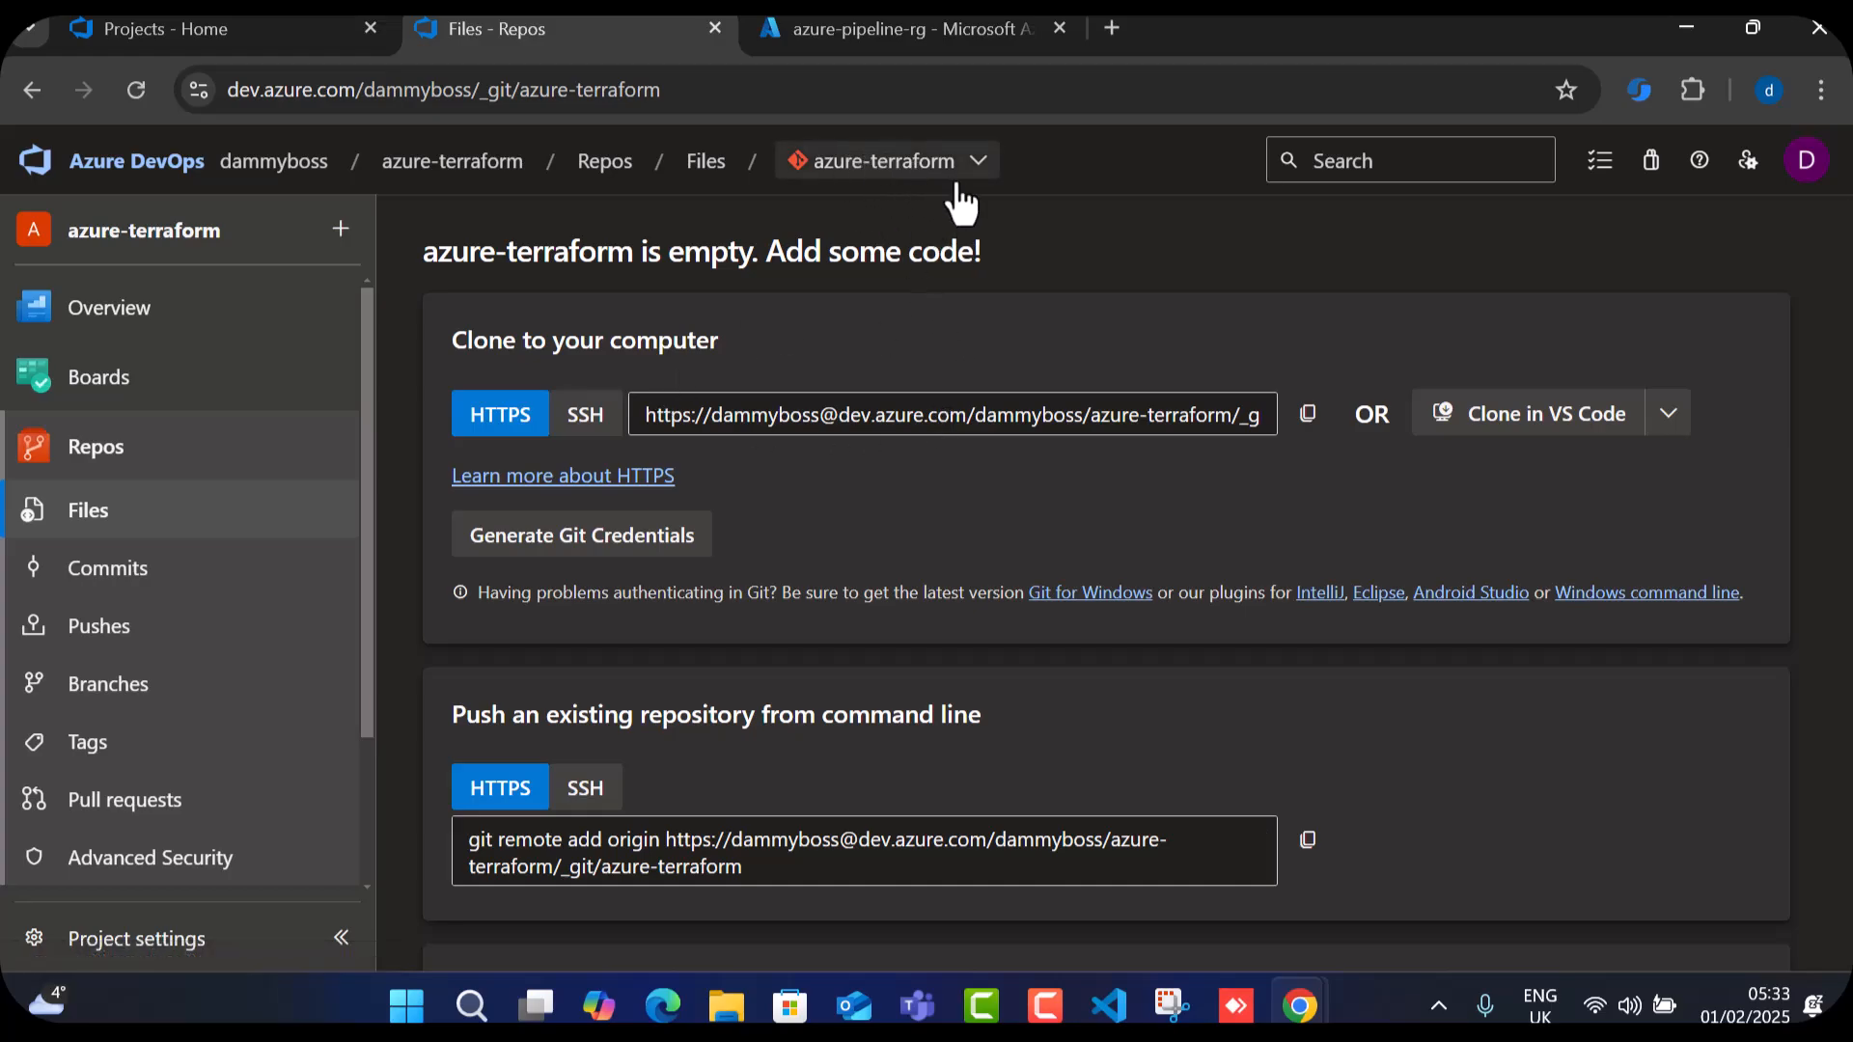
{"action": "scroll", "coordinate": [1097, 560], "scroll_direction": "down", "scroll_amount": 4}
Switch to Visual Studio Code, list the project folder's files in the terminal and run git init.
{"action": "mouse_move", "coordinate": [1109, 1006]}
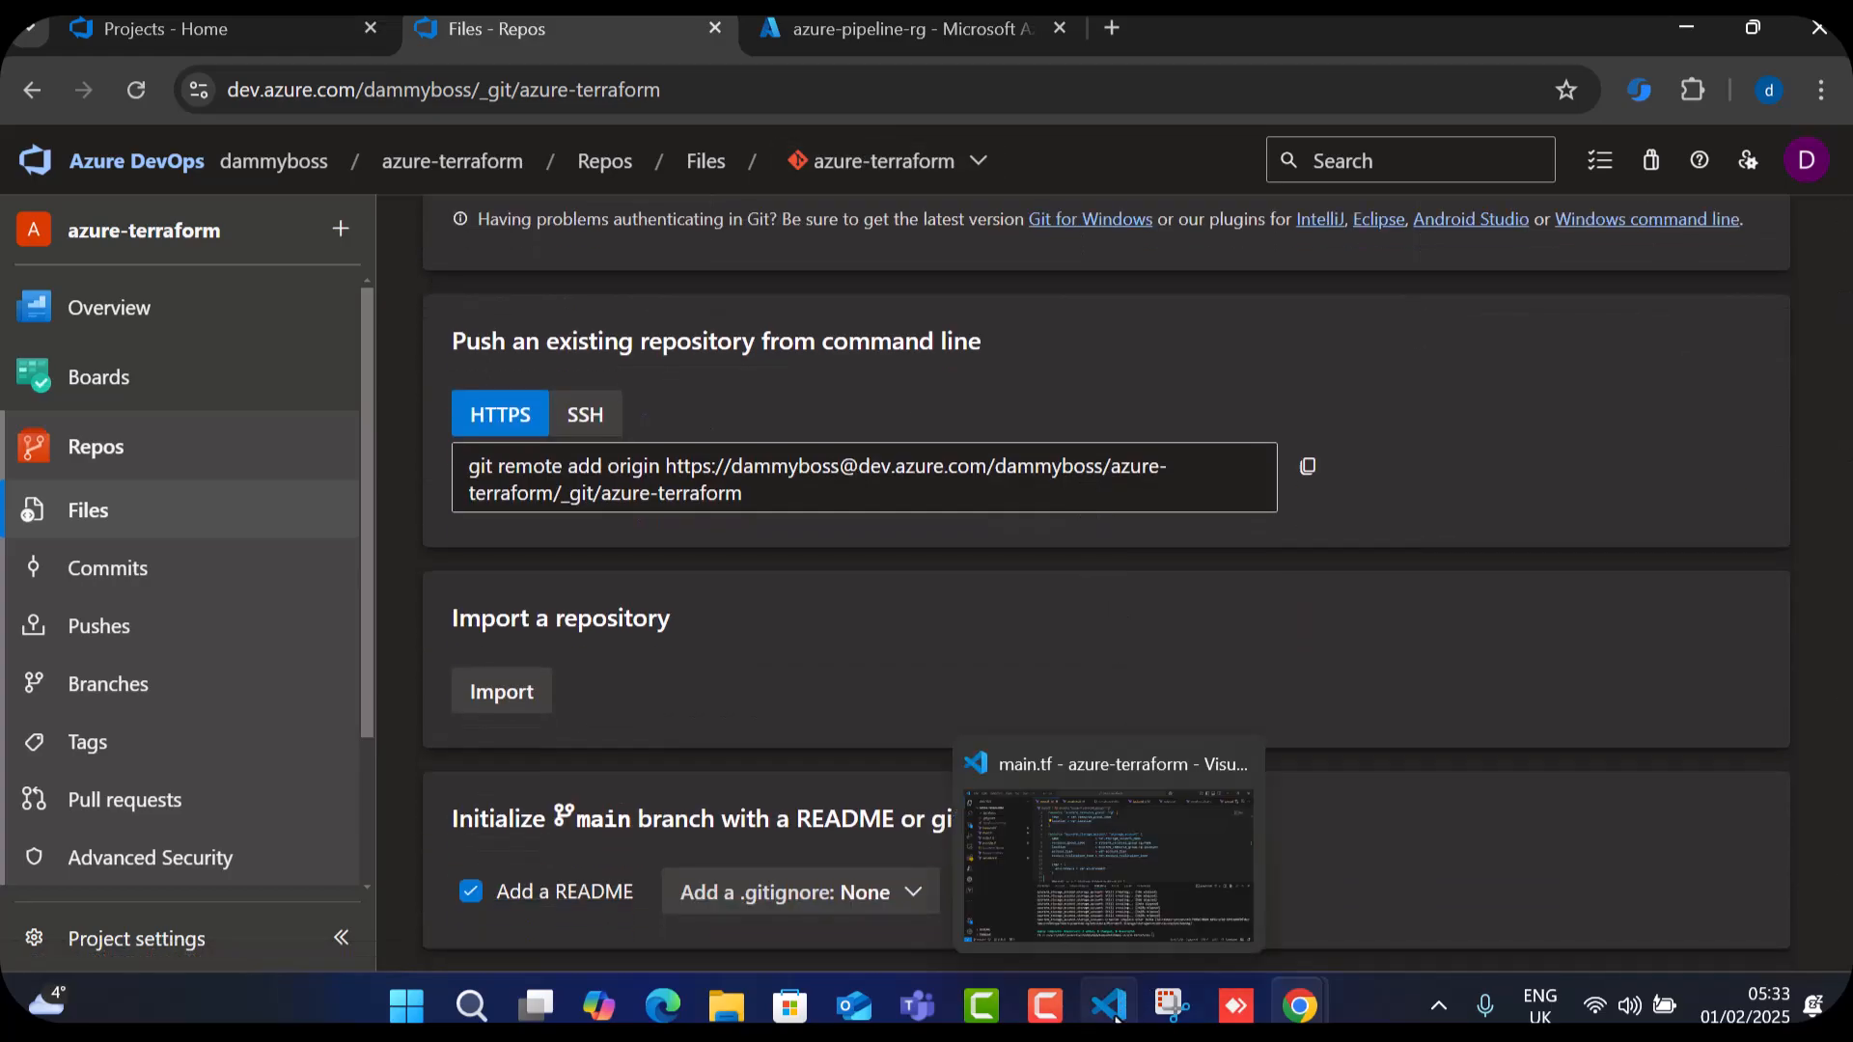
{"action": "left_click", "coordinate": [1085, 911]}
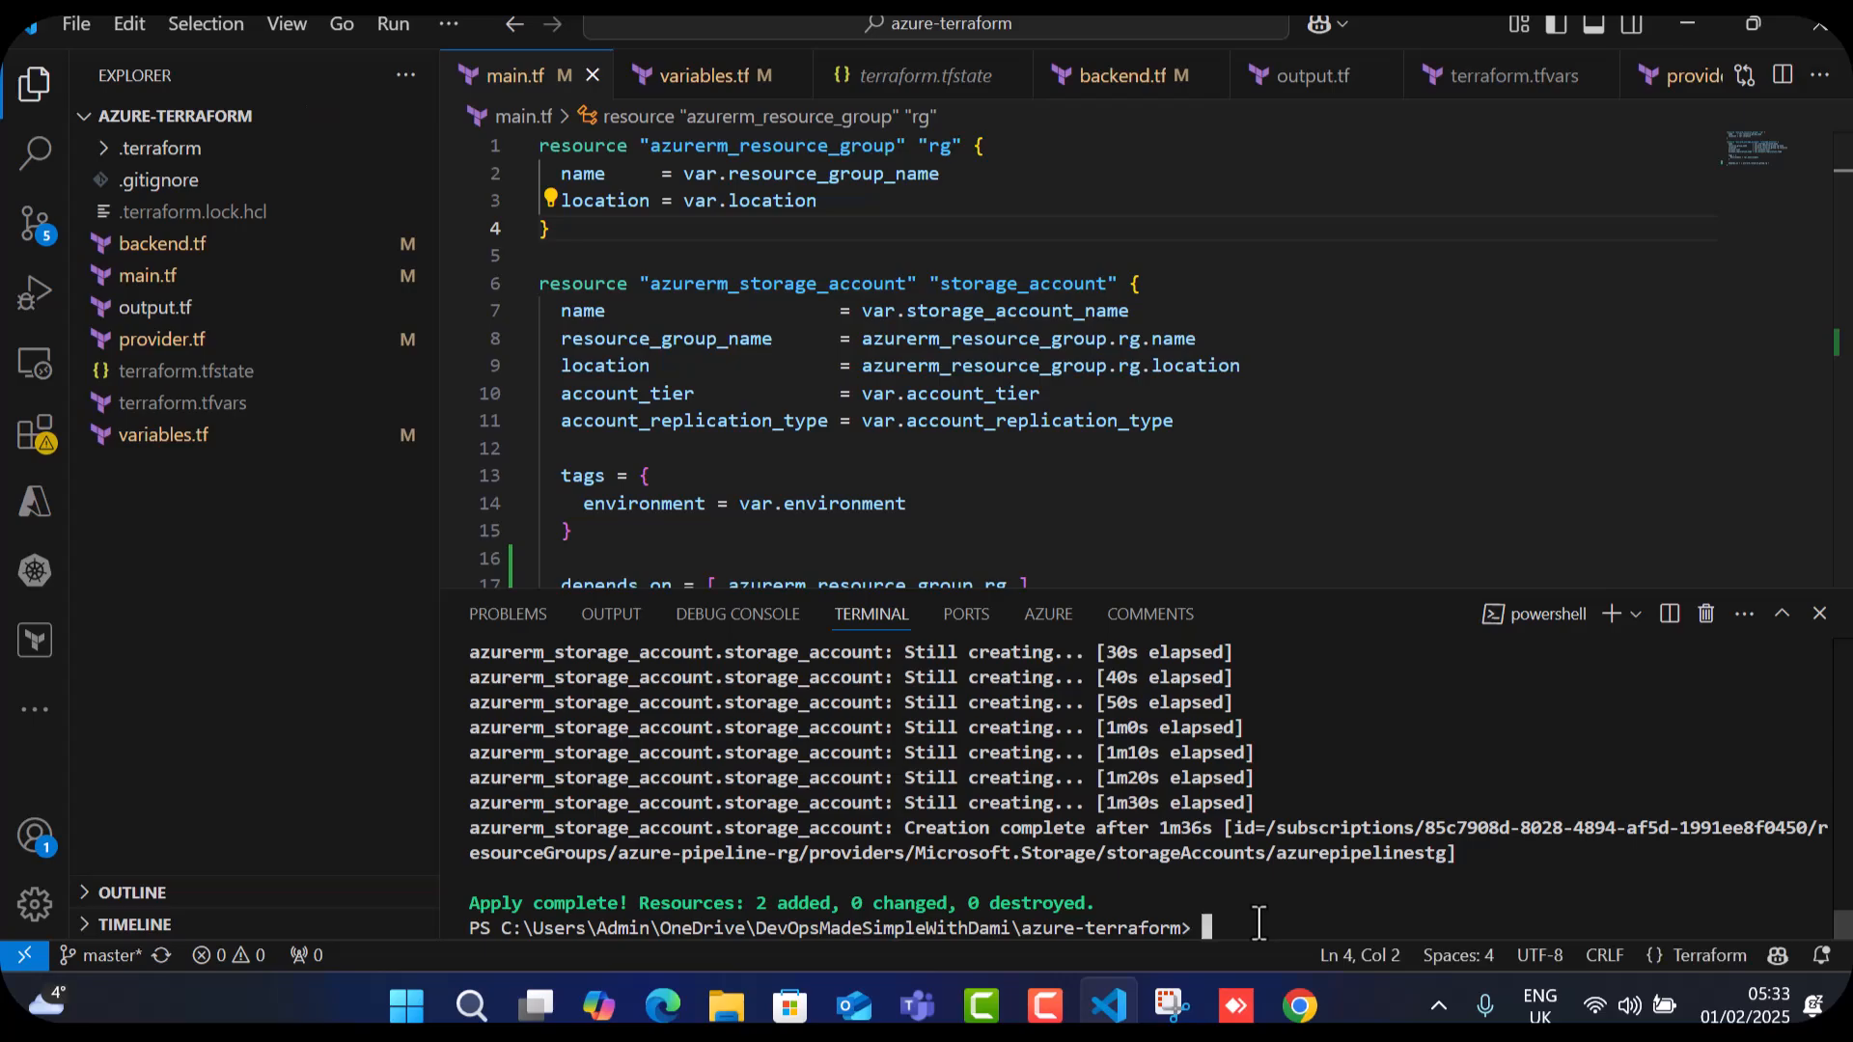
{"action": "type", "text": "ls"}
{"action": "key", "text": "Return"}
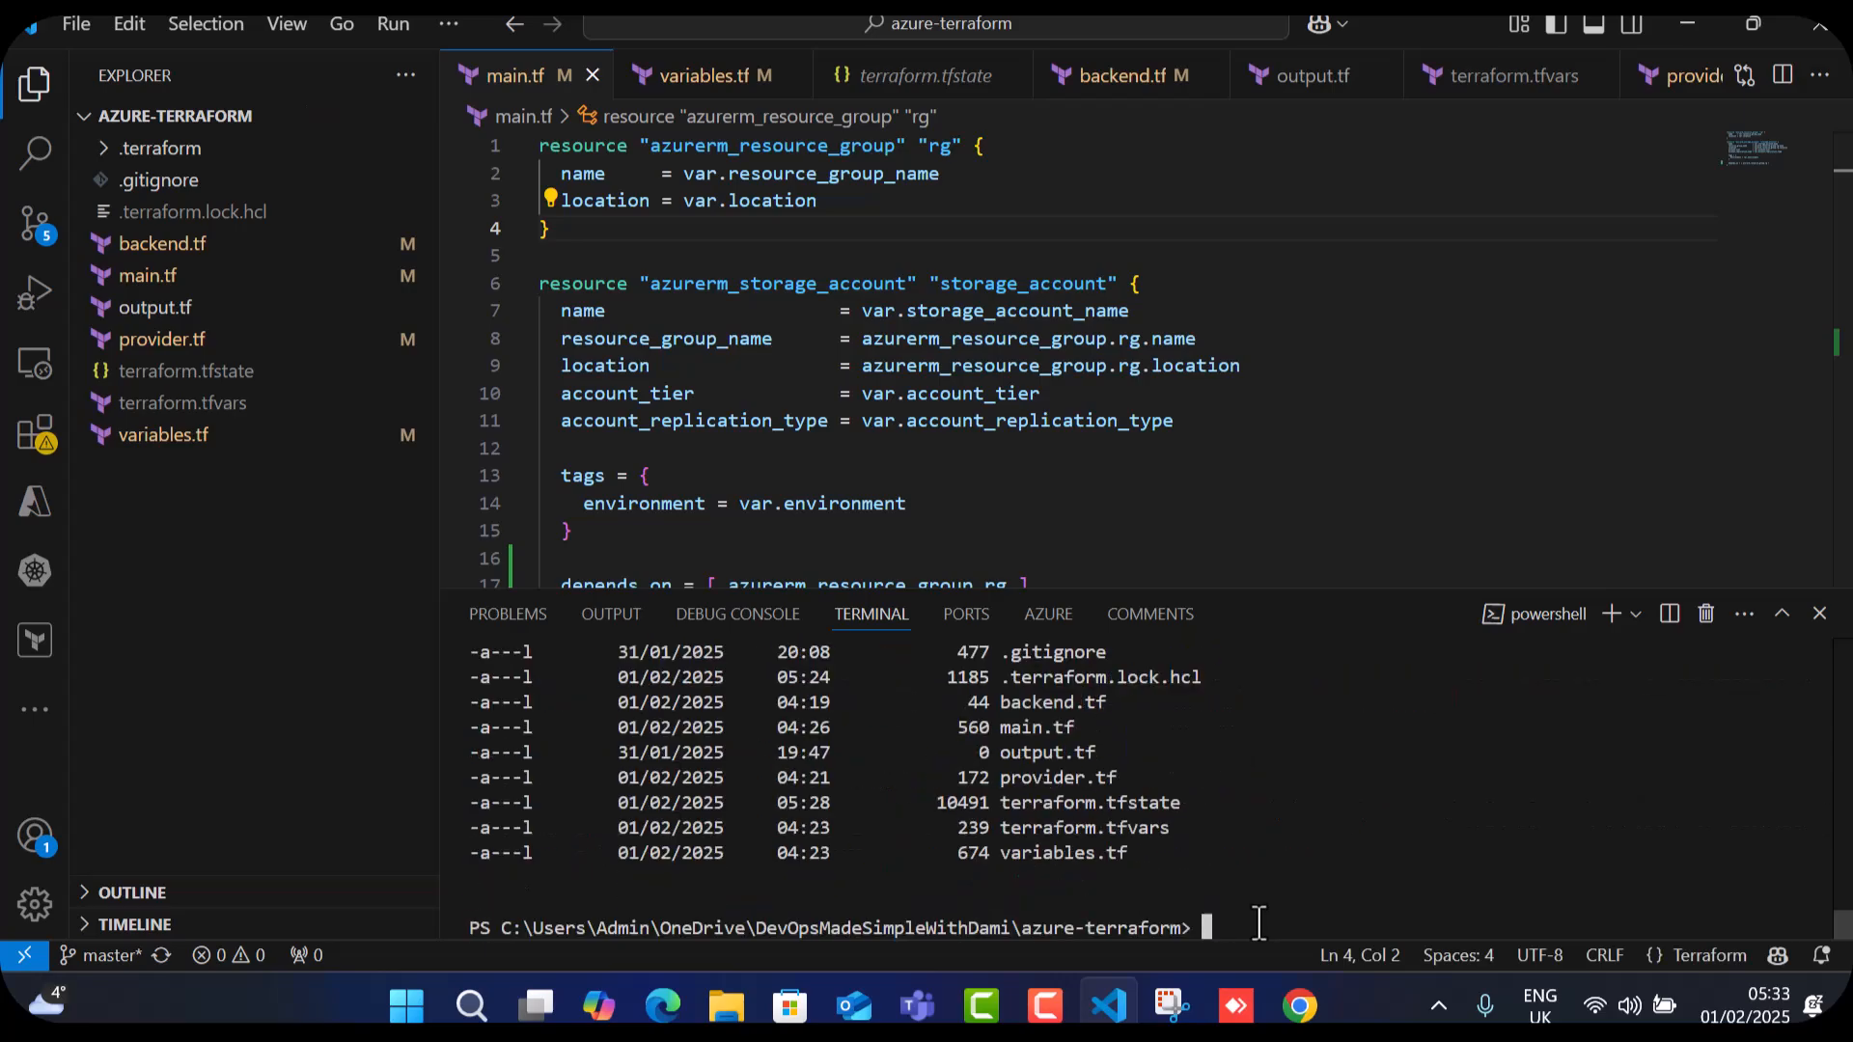
{"action": "type", "text": "git add"}
{"action": "key", "text": "Return"}
Stage all project files with git add . and check the staged changes with git status.
{"action": "type", "text": "git"}
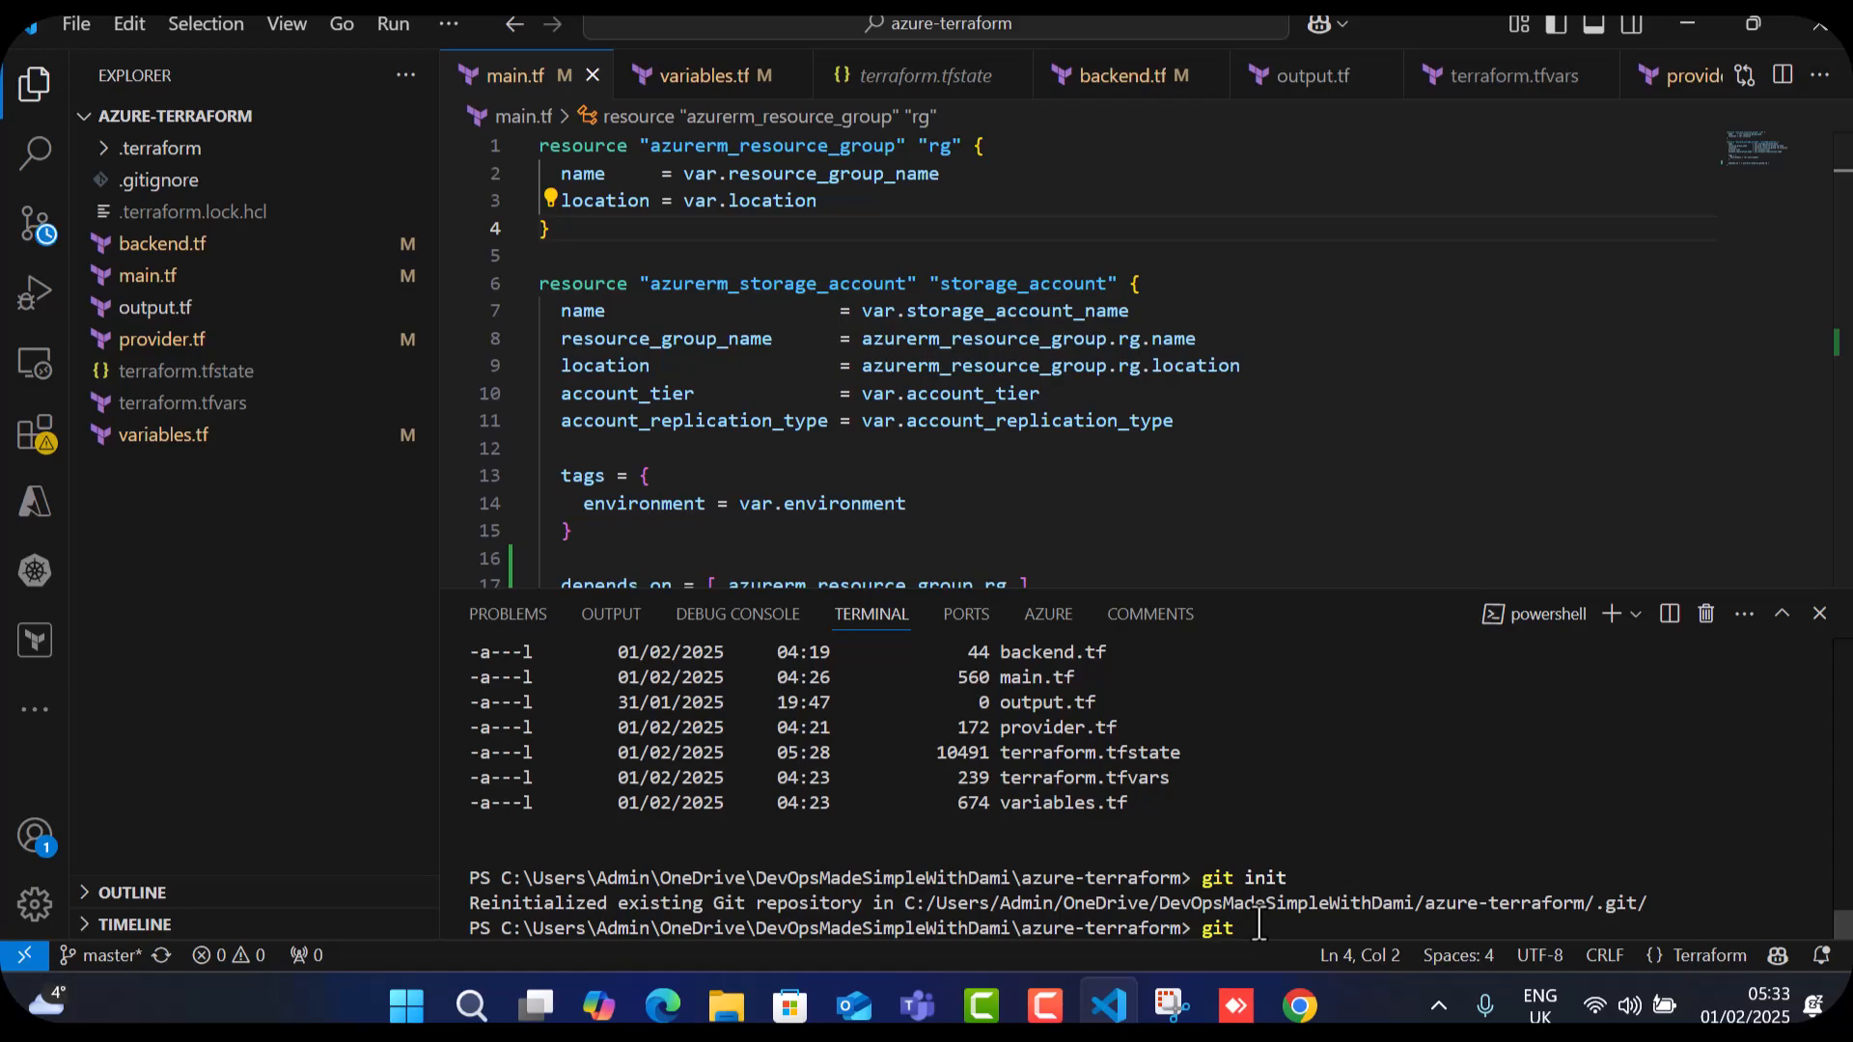
{"action": "type", "text": " add ."}
{"action": "key", "text": "Return"}
{"action": "type", "text": "git status"}
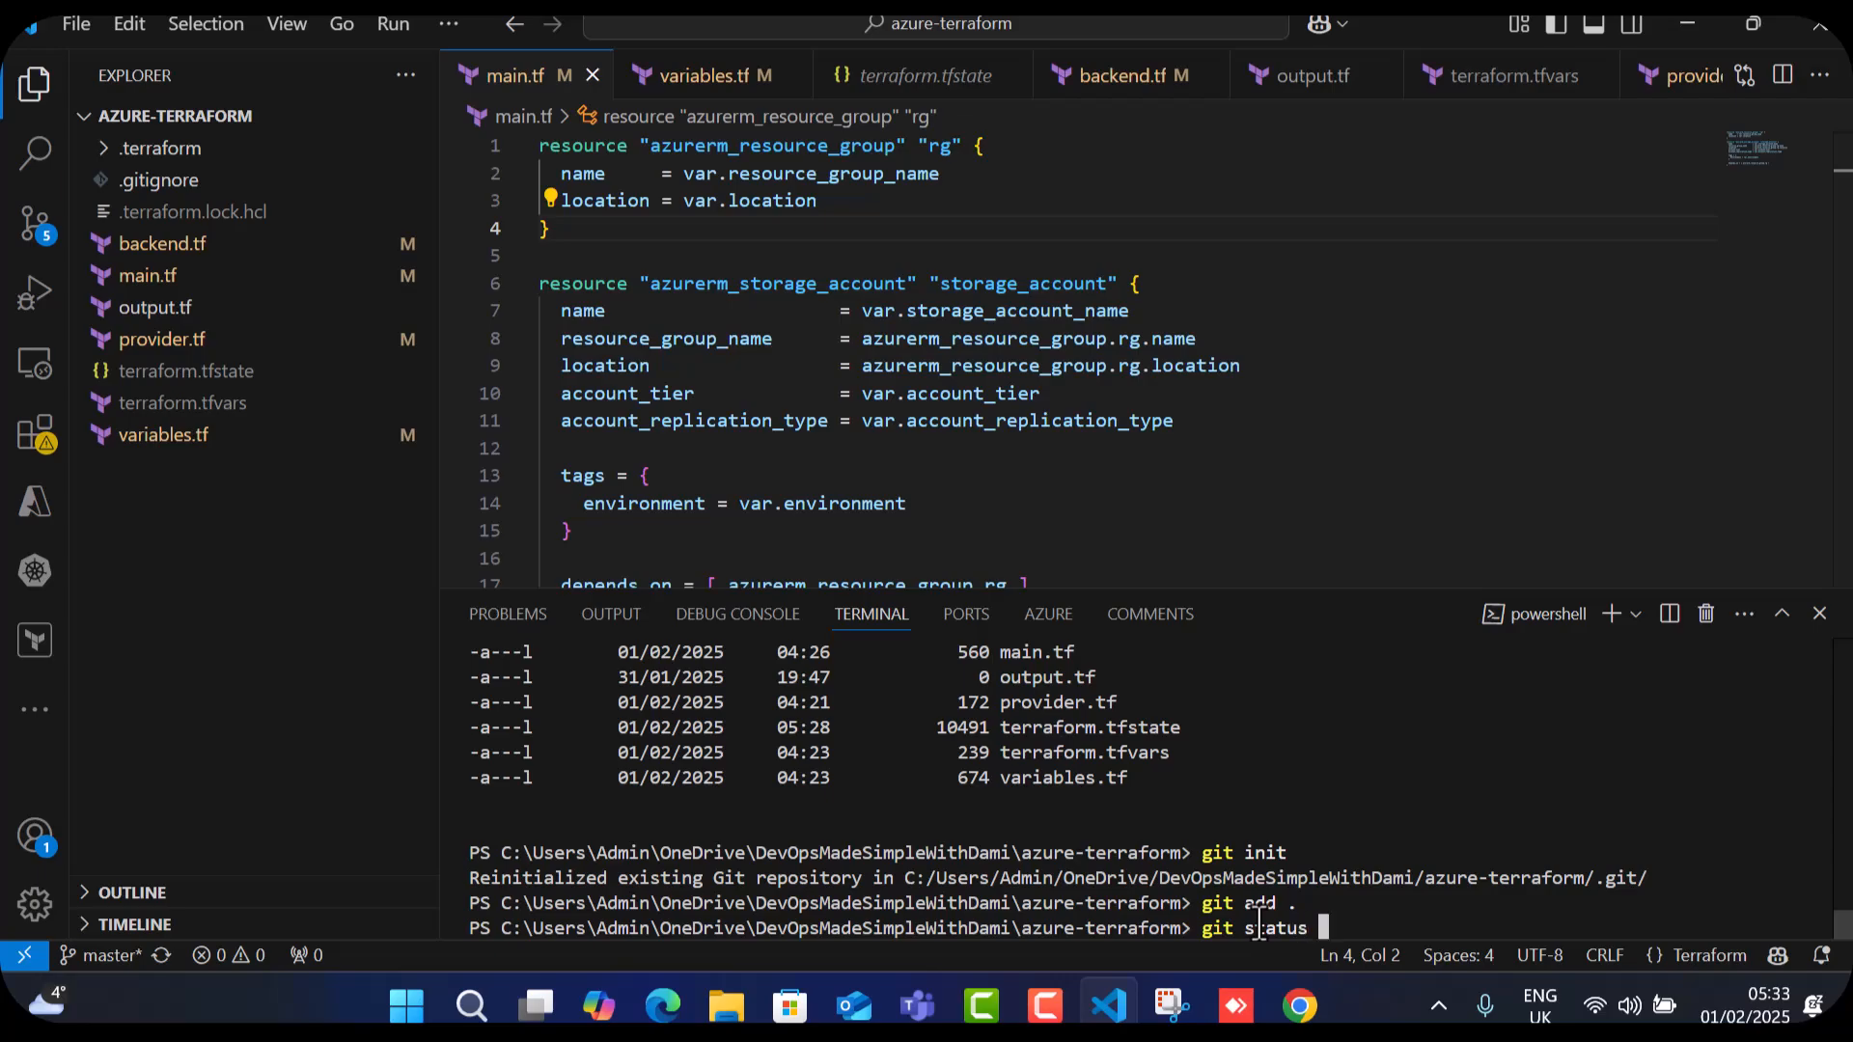
{"action": "key", "text": "Return"}
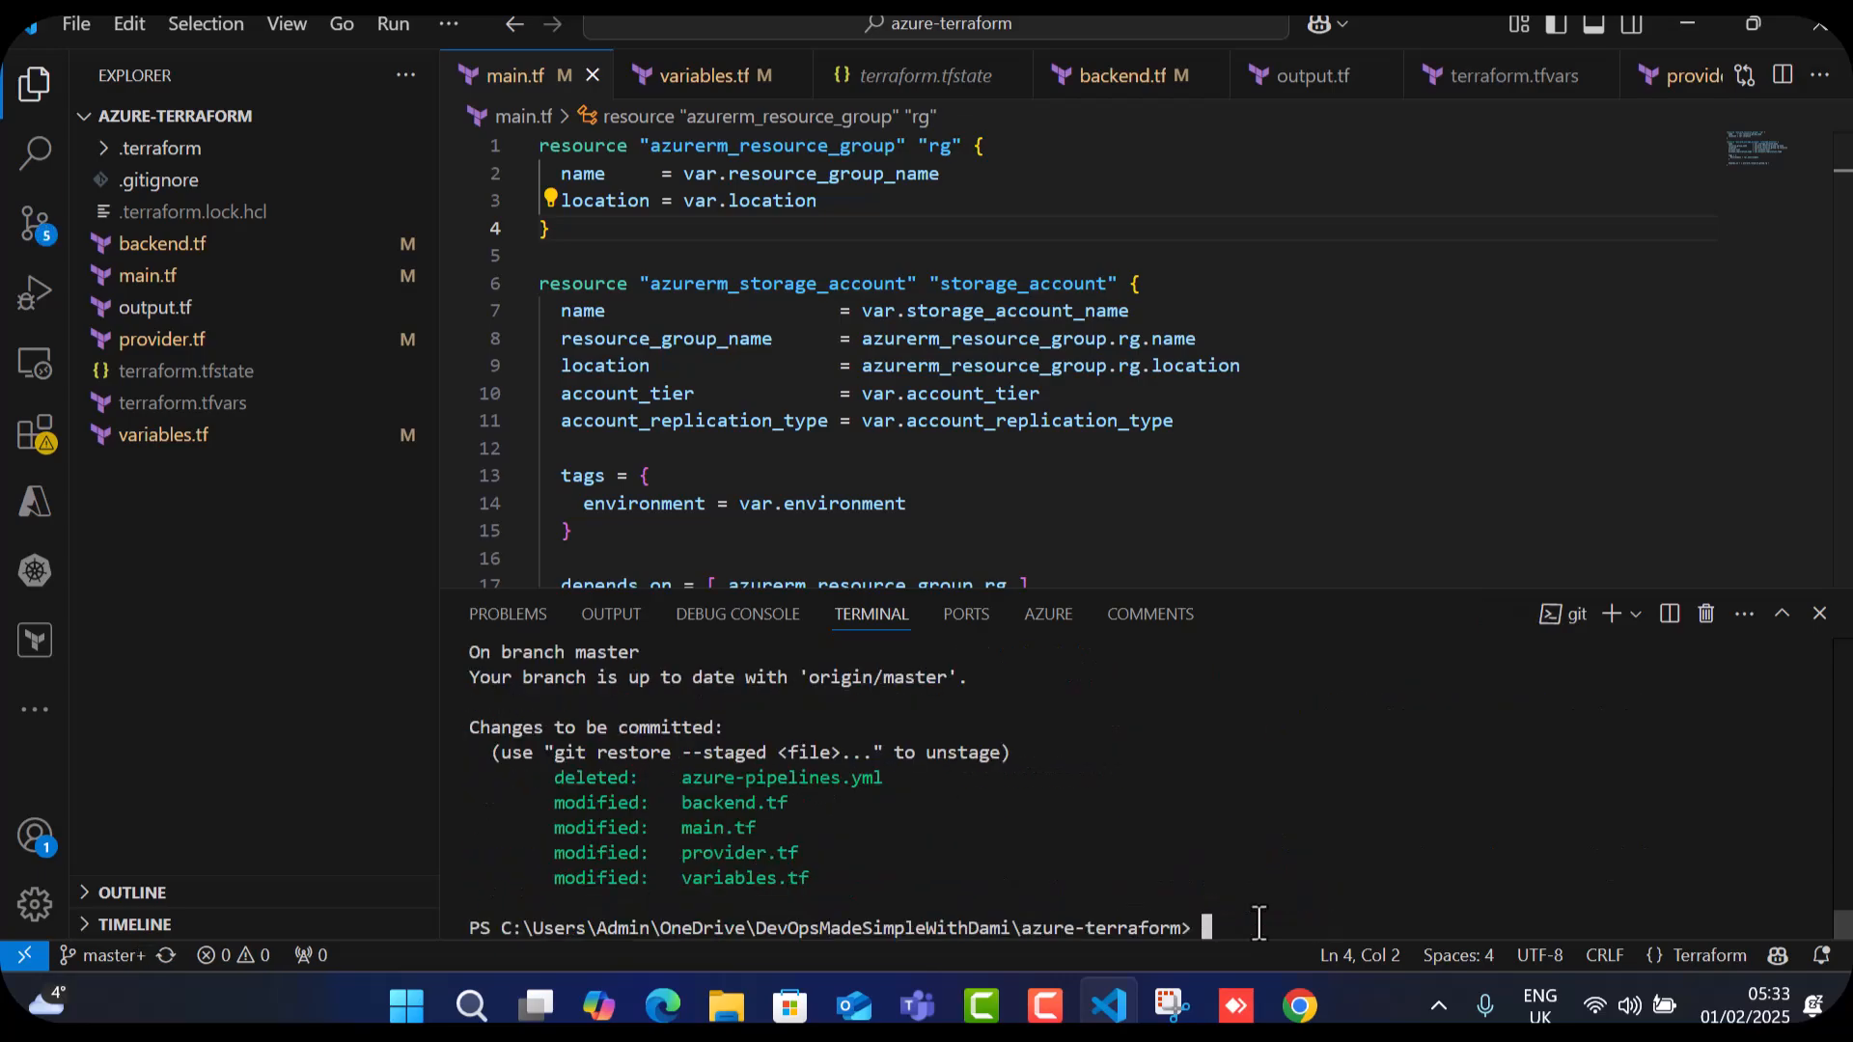
Commit the staged changes with the message "terraform configuration".
{"action": "type", "text": "git commit -m"}
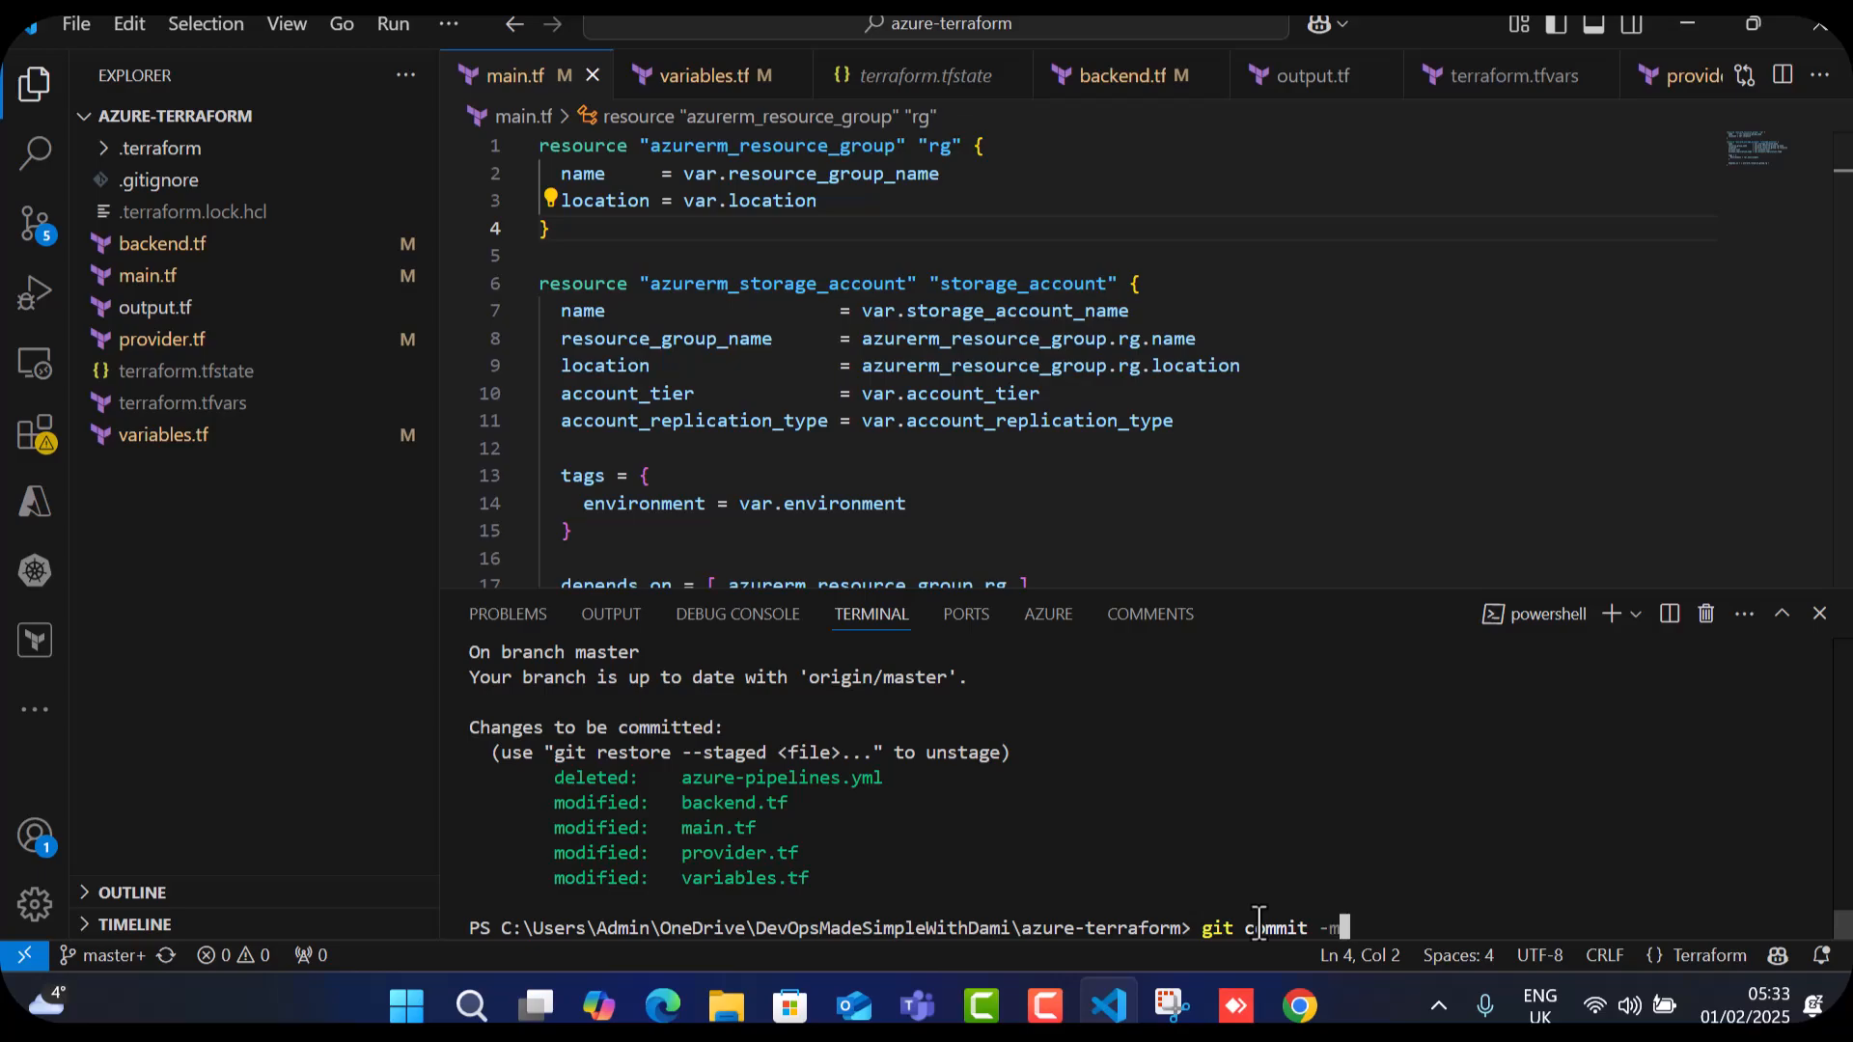
{"action": "type", "text": " \"terraform condif"}
{"action": "type", "text": "u"}
{"action": "key", "text": "BackSpace"}
{"action": "key", "text": "BackSpace"}
{"action": "key", "text": "BackSpace"}
{"action": "key", "text": "BackSpace"}
{"action": "type", "text": "figura"}
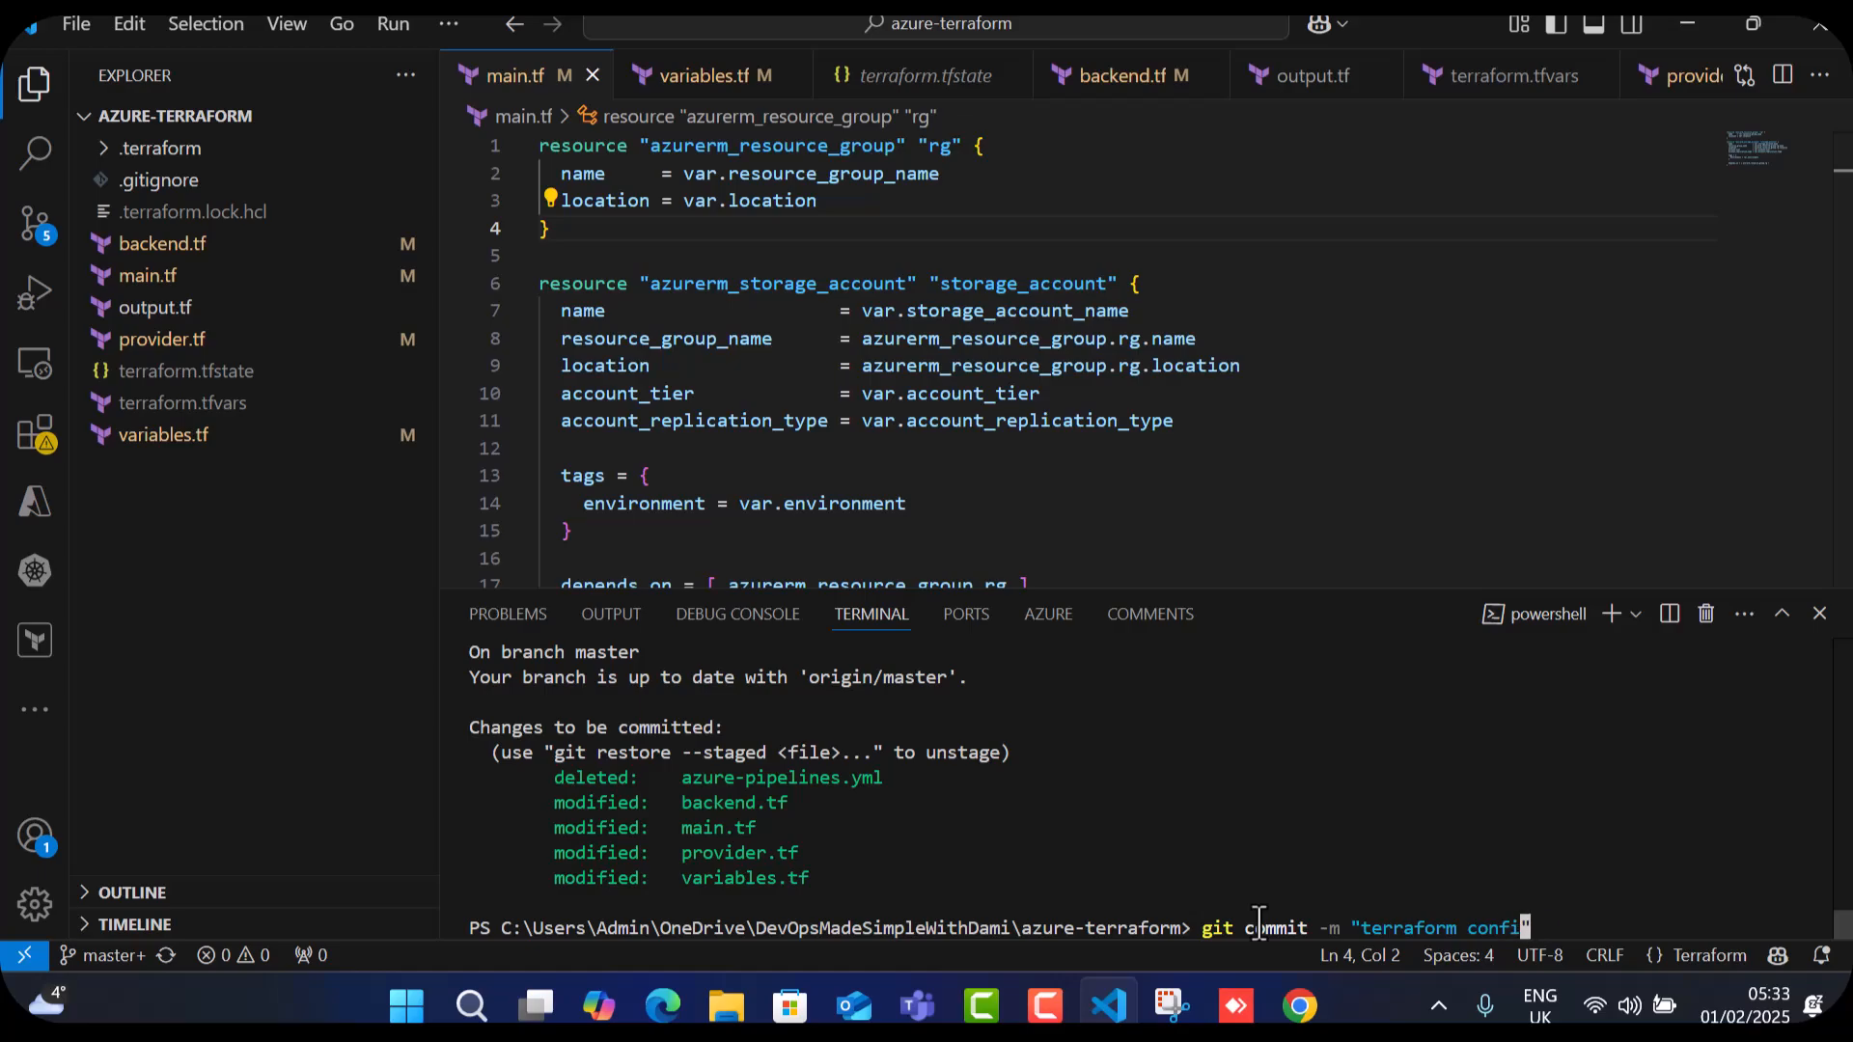
{"action": "type", "text": "tion"}
{"action": "key", "text": "Return"}
Switch to the azure-terraform repository in Azure DevOps, review its setup options and copy the commands for pushing an existing repository over HTTPS.
{"action": "mouse_move", "coordinate": [1276, 1003]}
{"action": "left_click", "coordinate": [1154, 874]}
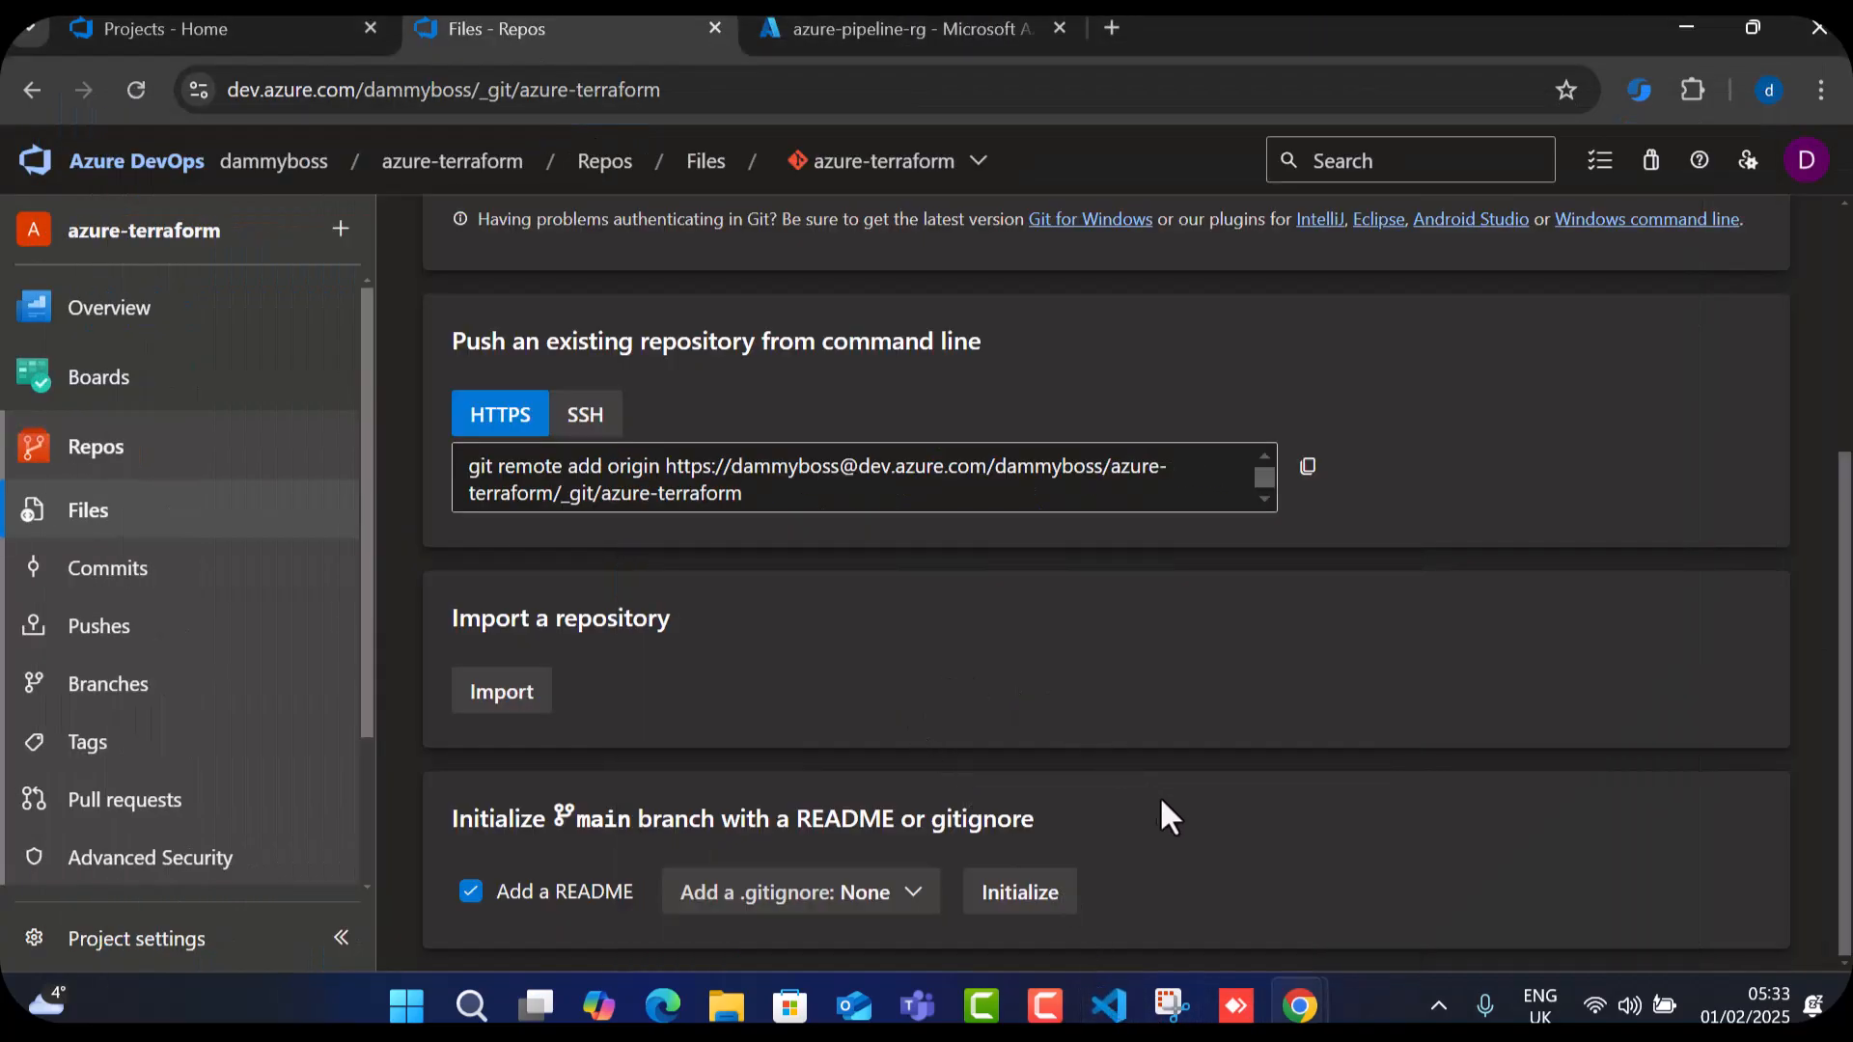
{"action": "scroll", "coordinate": [1418, 675], "scroll_direction": "up", "scroll_amount": 5}
{"action": "scroll", "coordinate": [1370, 733], "scroll_direction": "down", "scroll_amount": 5}
{"action": "scroll", "coordinate": [716, 554], "scroll_direction": "up", "scroll_amount": 5}
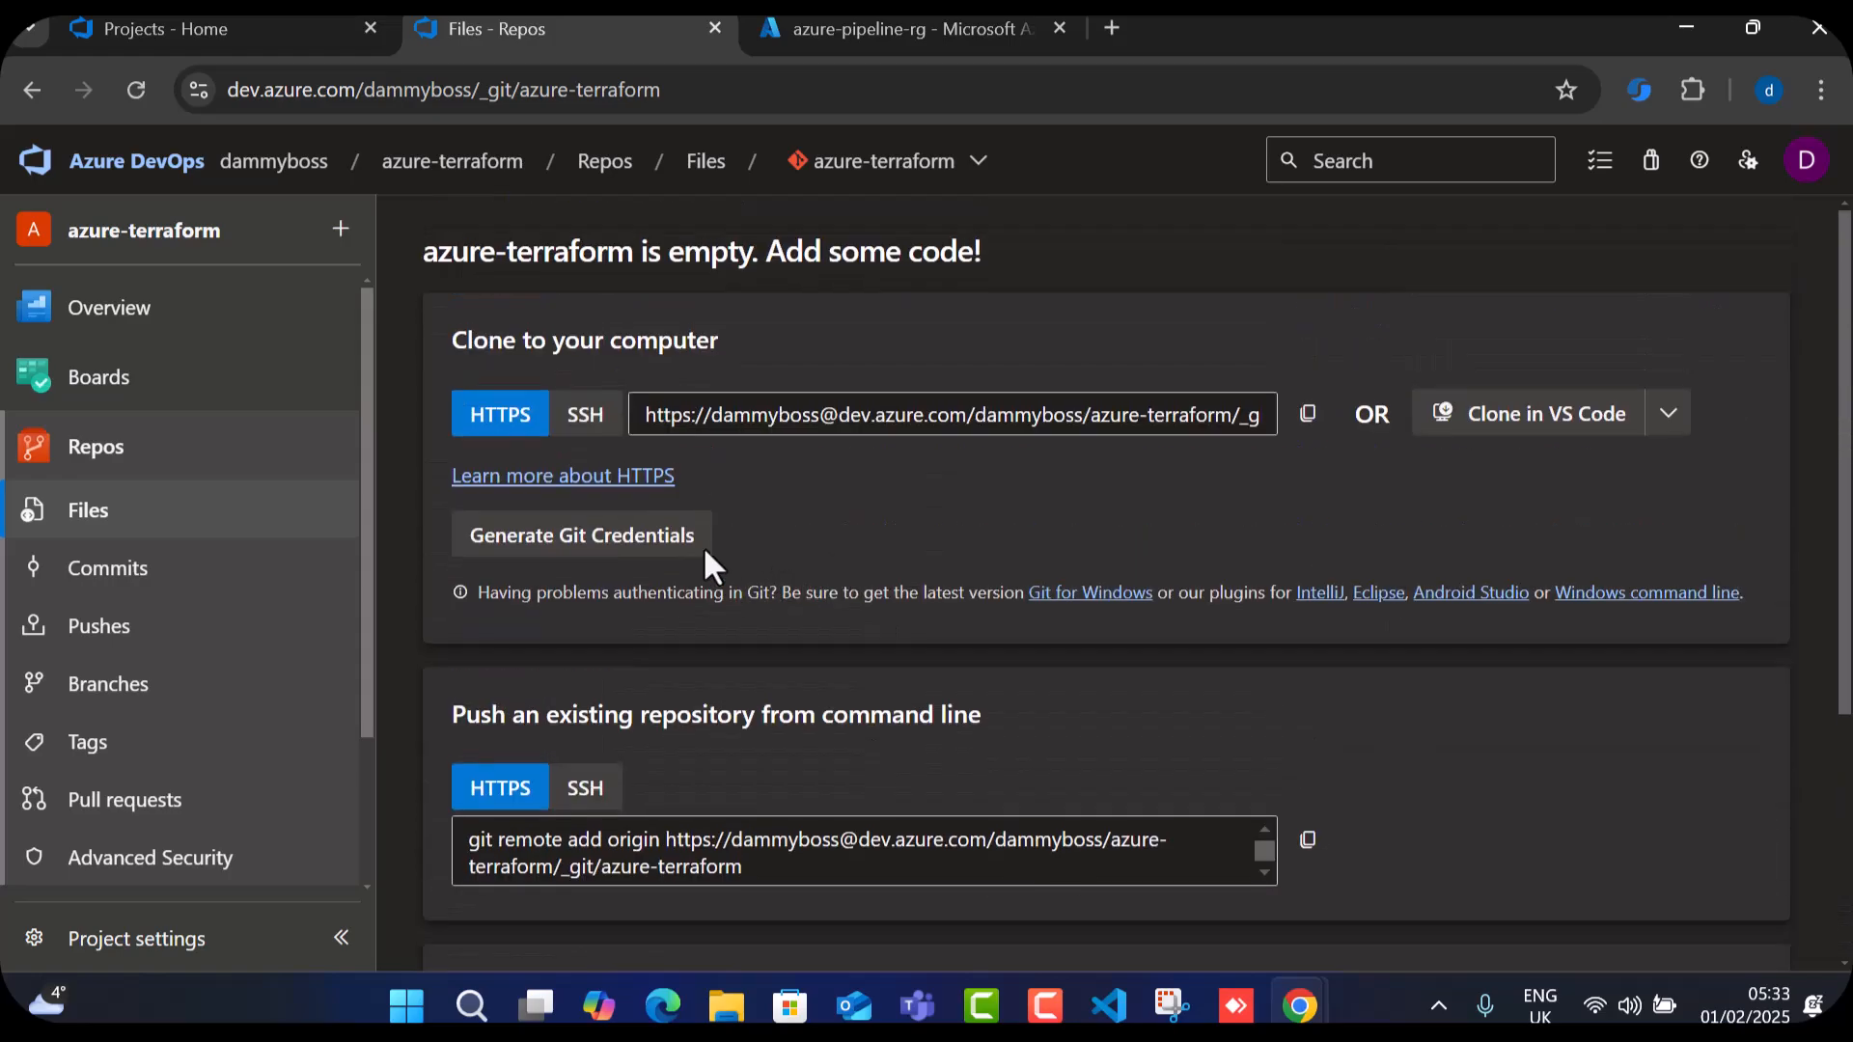
{"action": "scroll", "coordinate": [926, 772], "scroll_direction": "down", "scroll_amount": 5}
{"action": "scroll", "coordinate": [888, 733], "scroll_direction": "up", "scroll_amount": 4}
{"action": "left_click_drag", "start_coordinate": [454, 340], "coordinate": [752, 328]}
{"action": "scroll", "coordinate": [1131, 543], "scroll_direction": "down", "scroll_amount": 4}
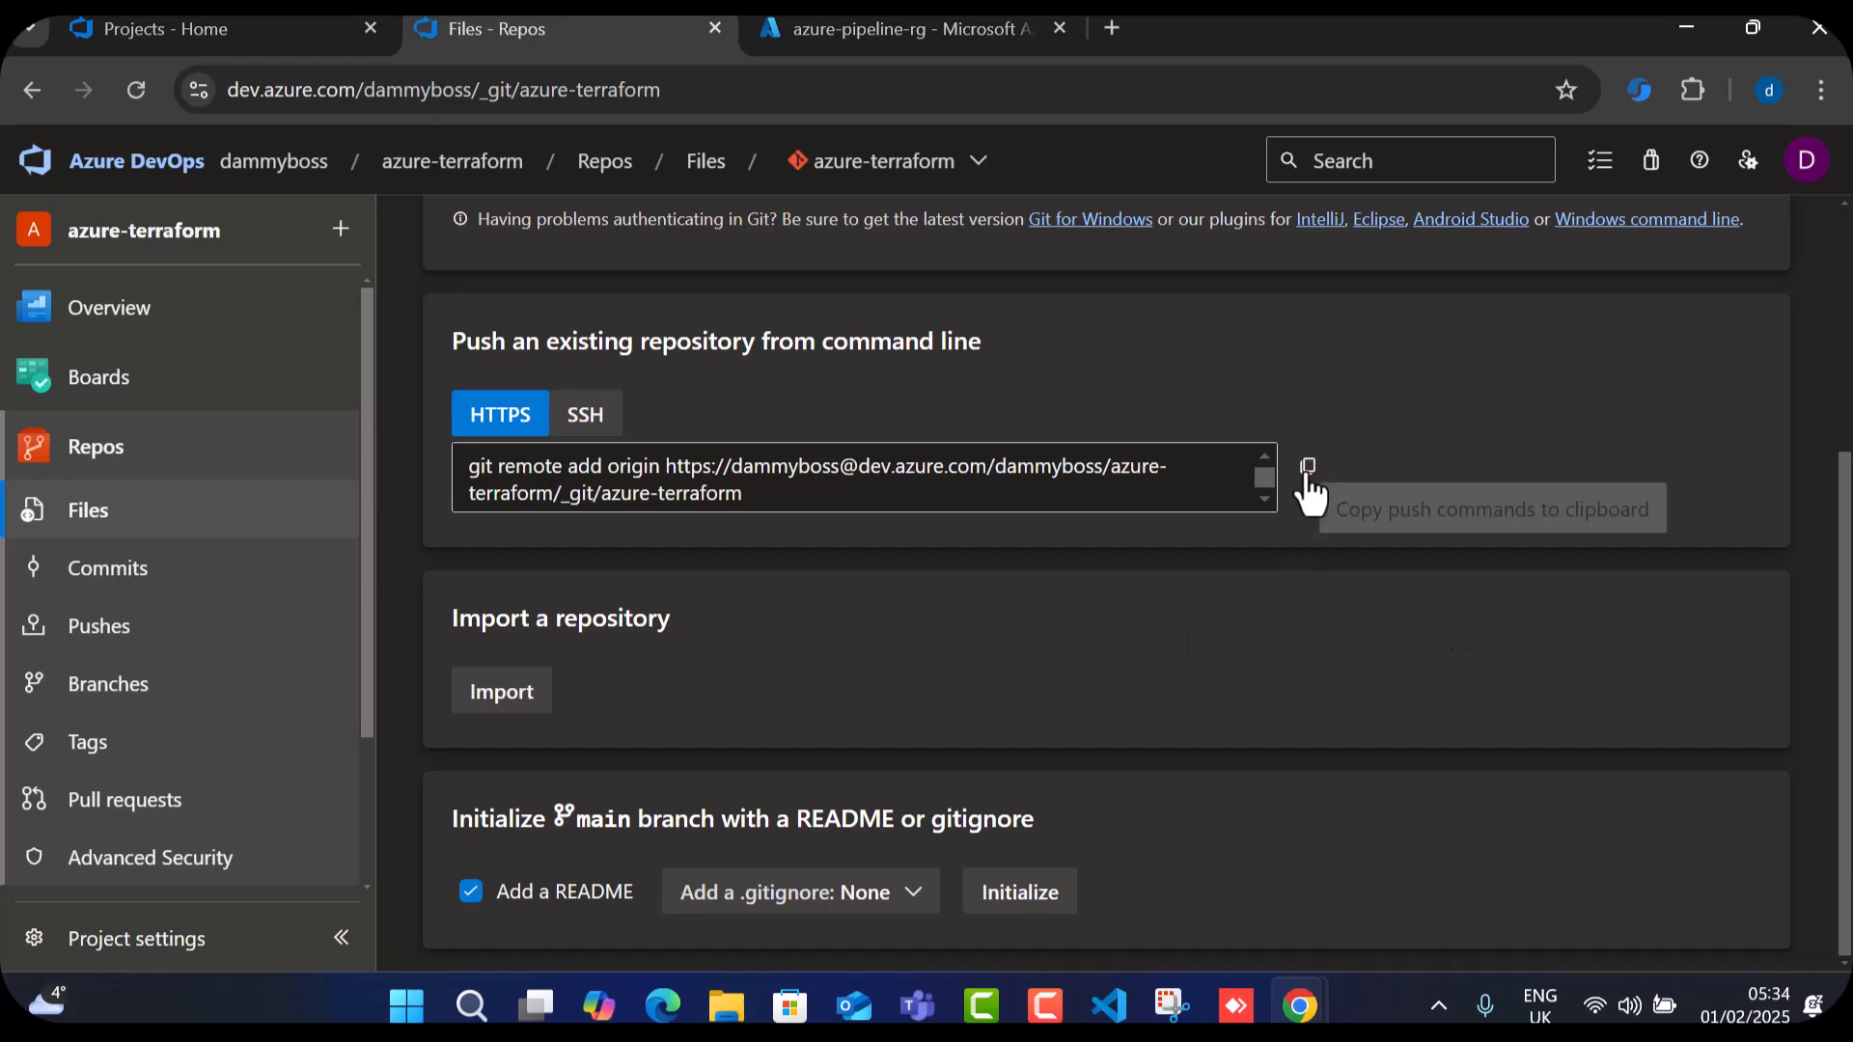
In the Visual Studio Code terminal, add the azure-terraform repository as remote origin and run git push -u origin --all.
{"action": "left_click", "coordinate": [1109, 1005]}
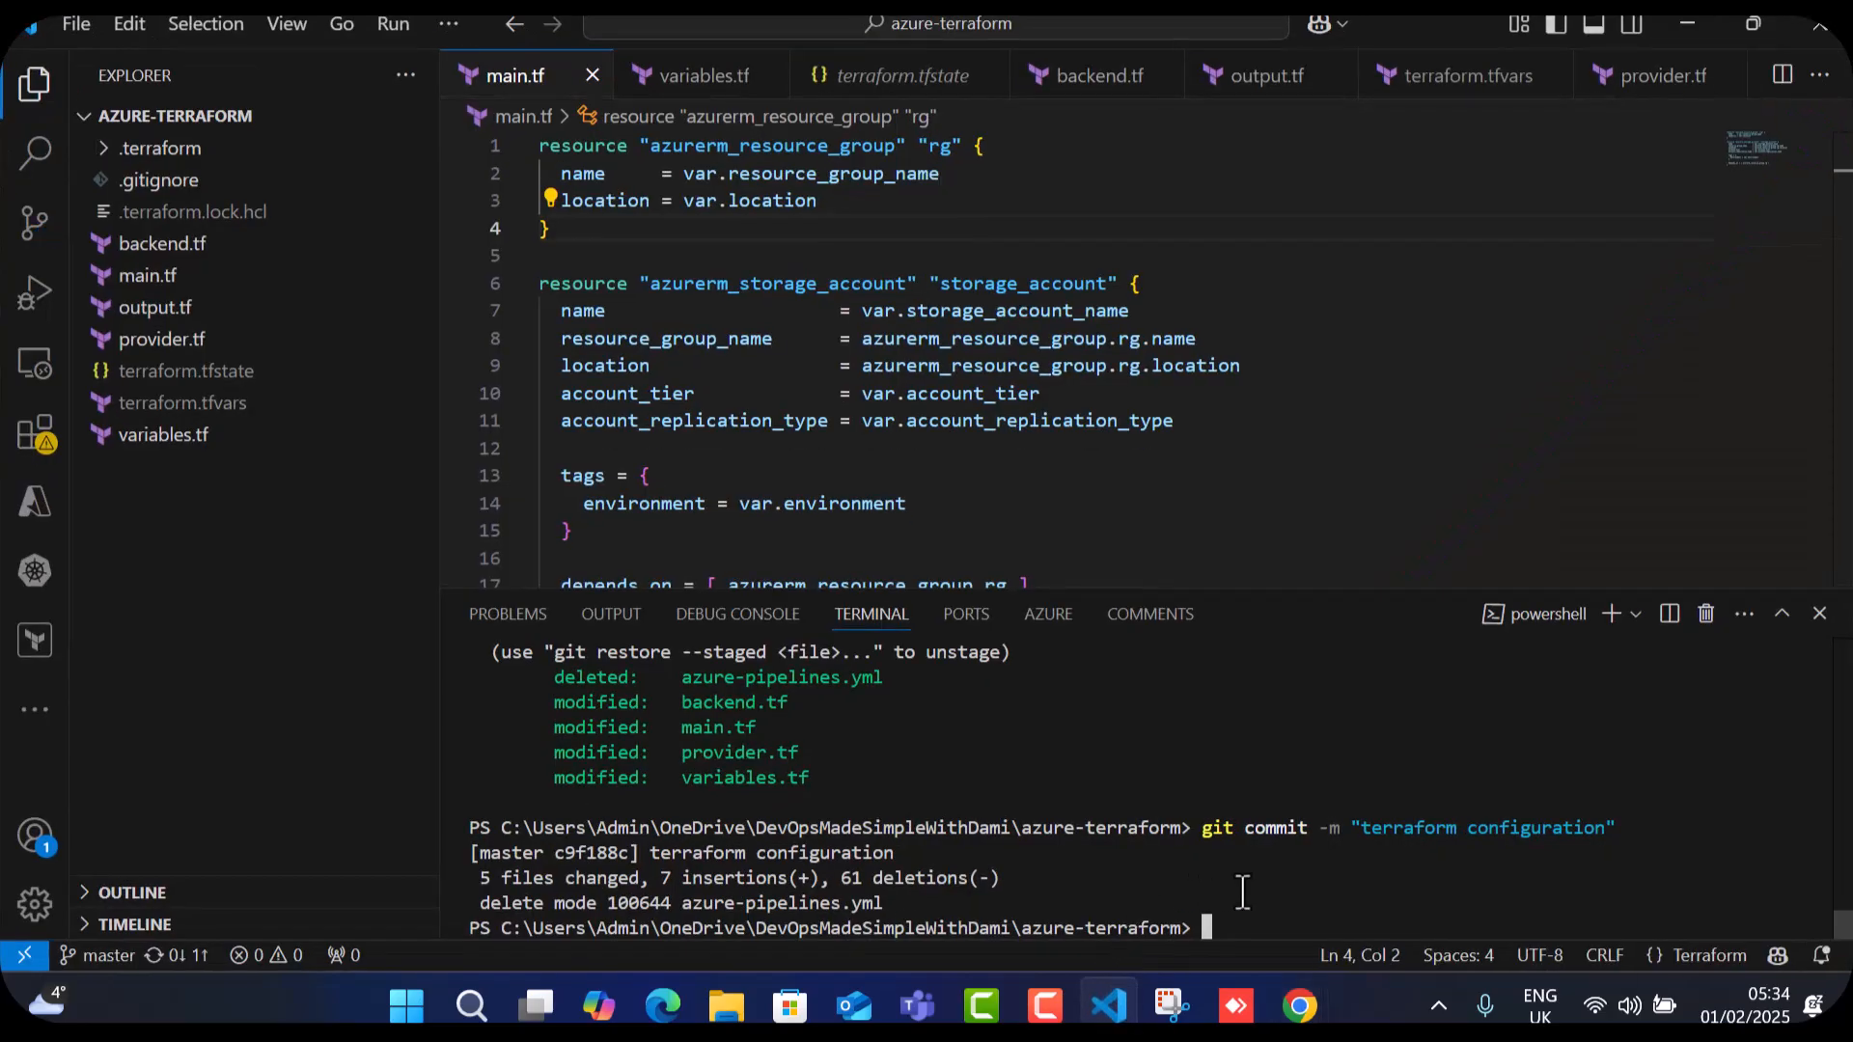
{"action": "key", "text": "Return"}
{"action": "type", "text": "cls"}
{"action": "key", "text": "Return"}
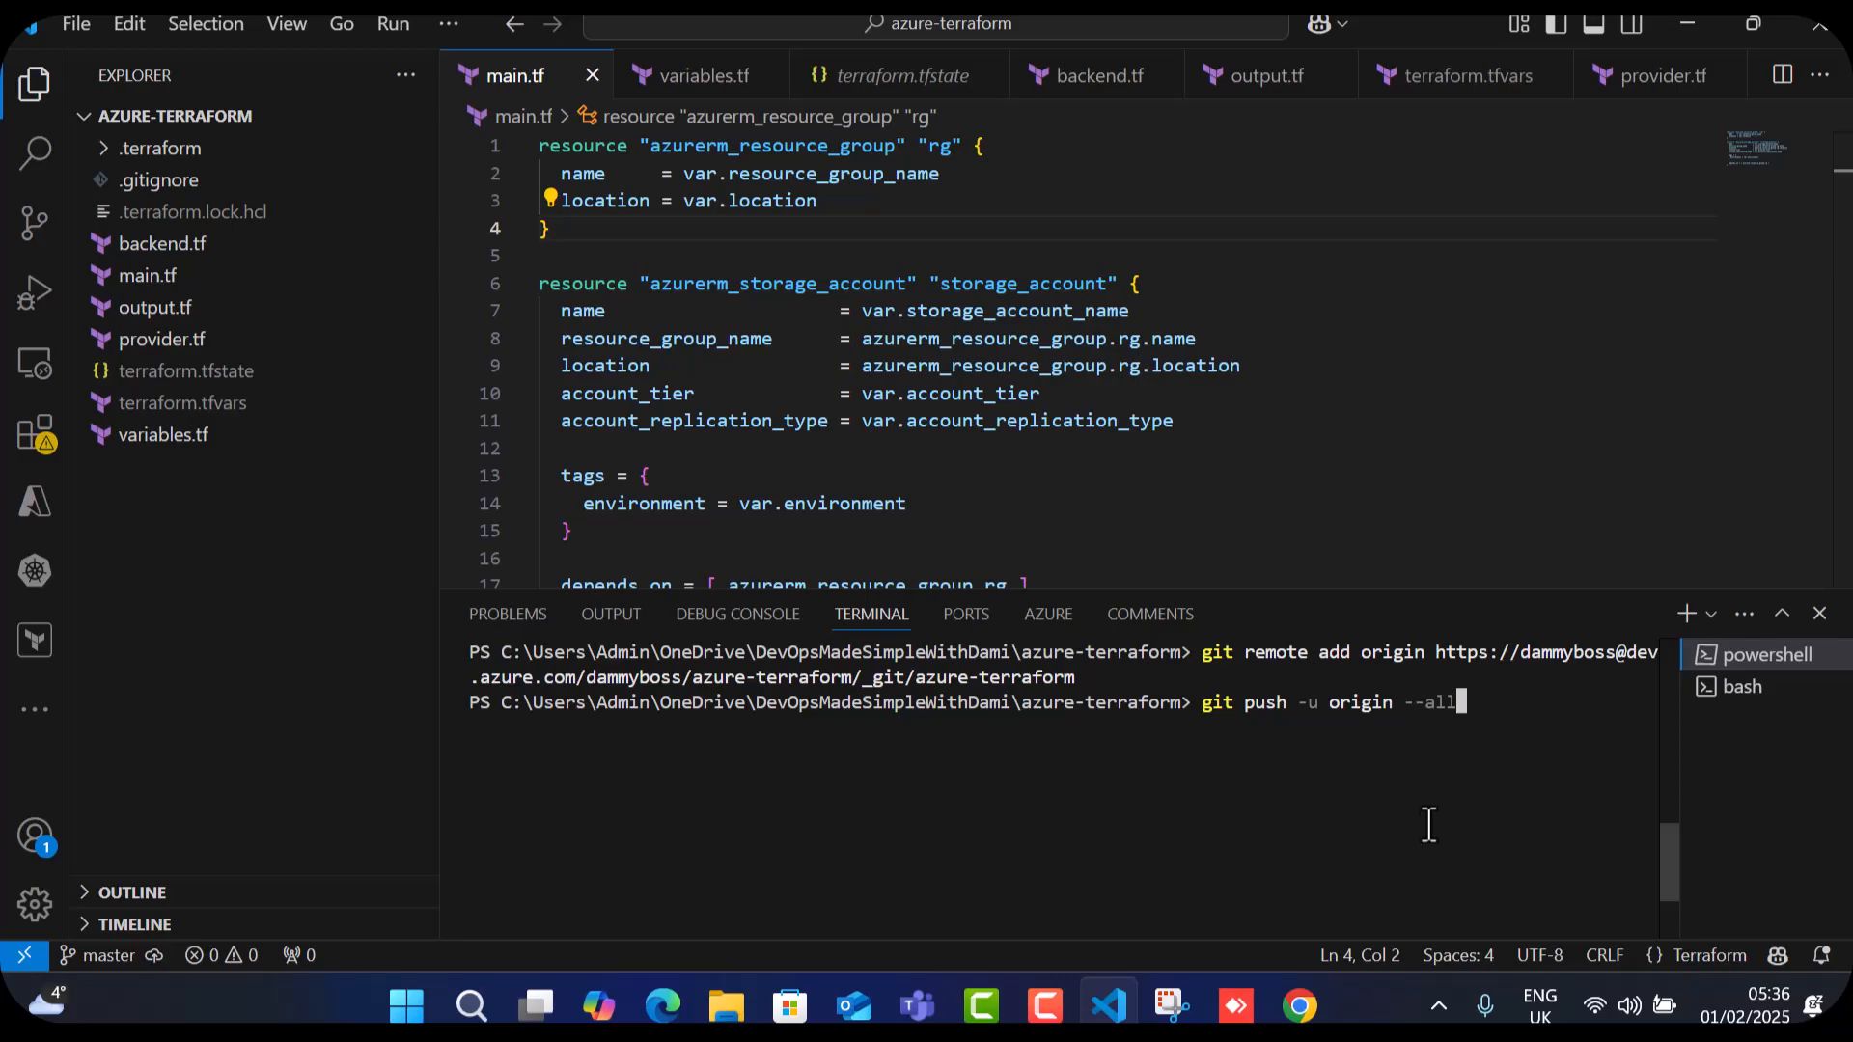
{"action": "key", "text": "Return"}
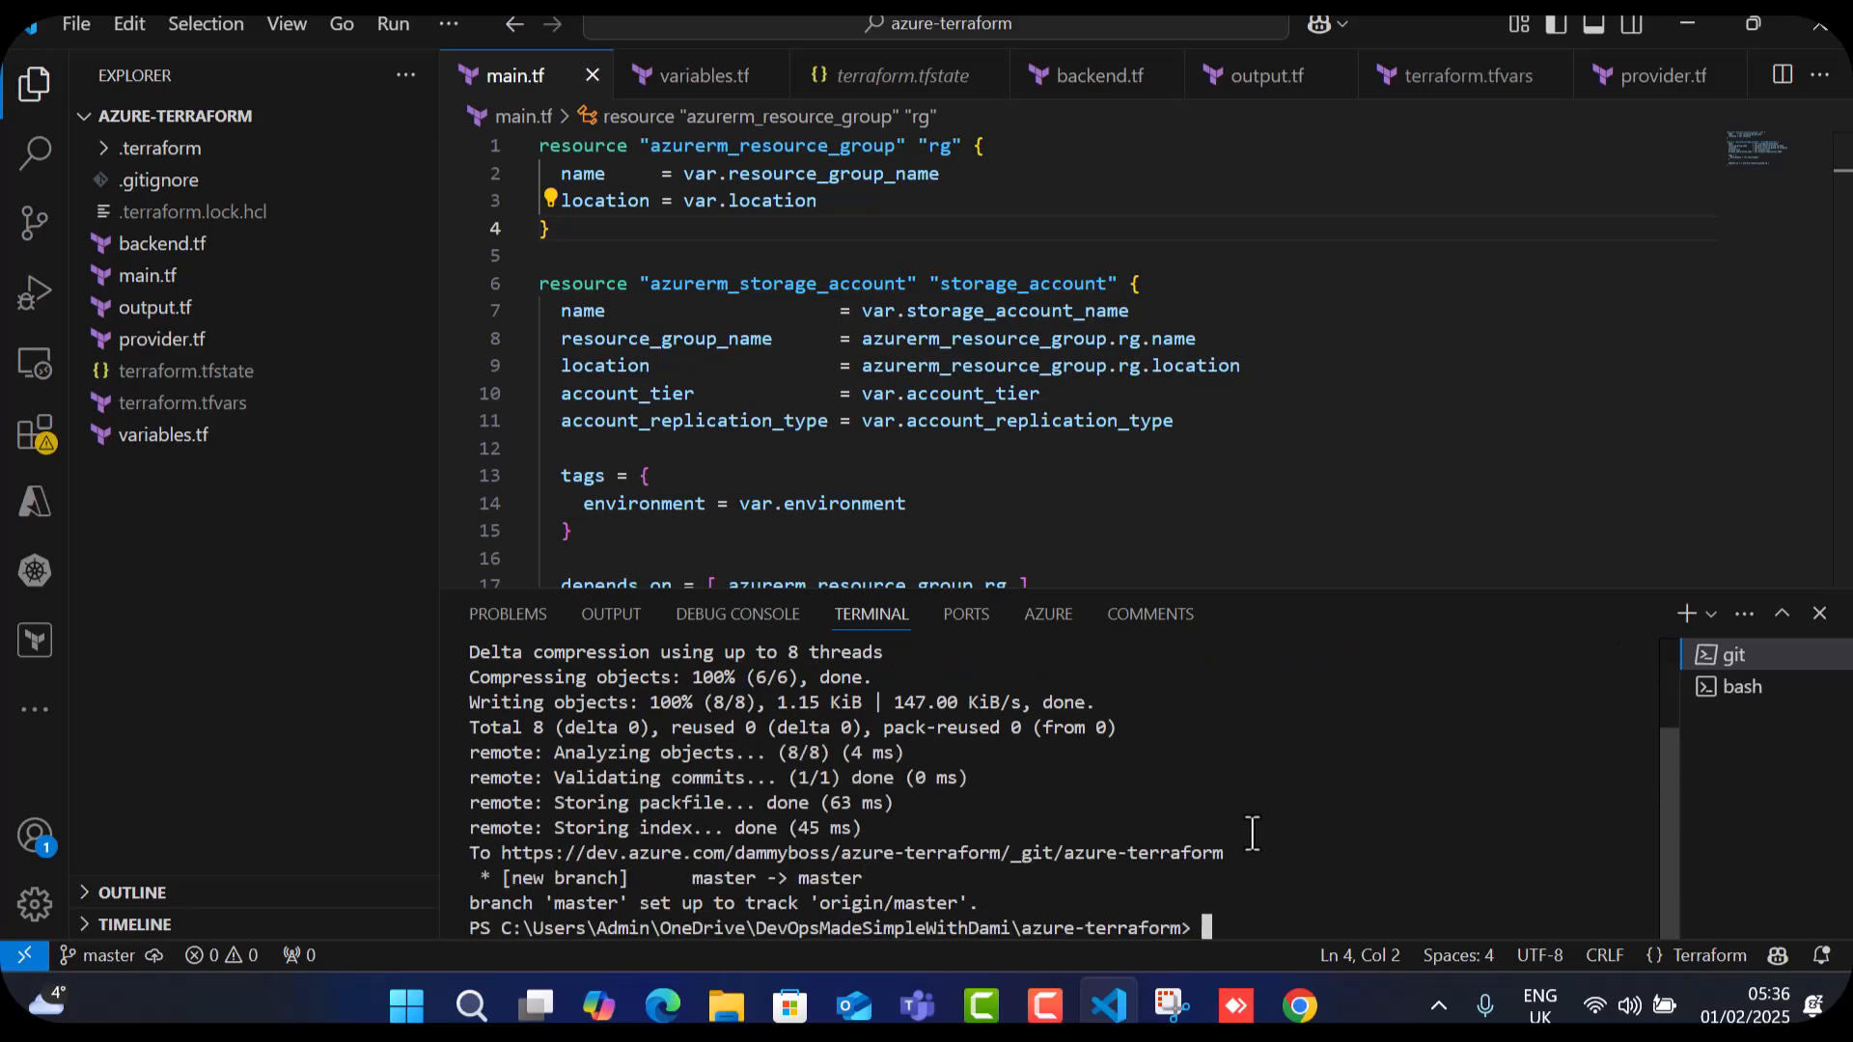
Switch to Azure DevOps and reload the azure-terraform repository to check the pushed files.
{"action": "left_click", "coordinate": [1299, 1007]}
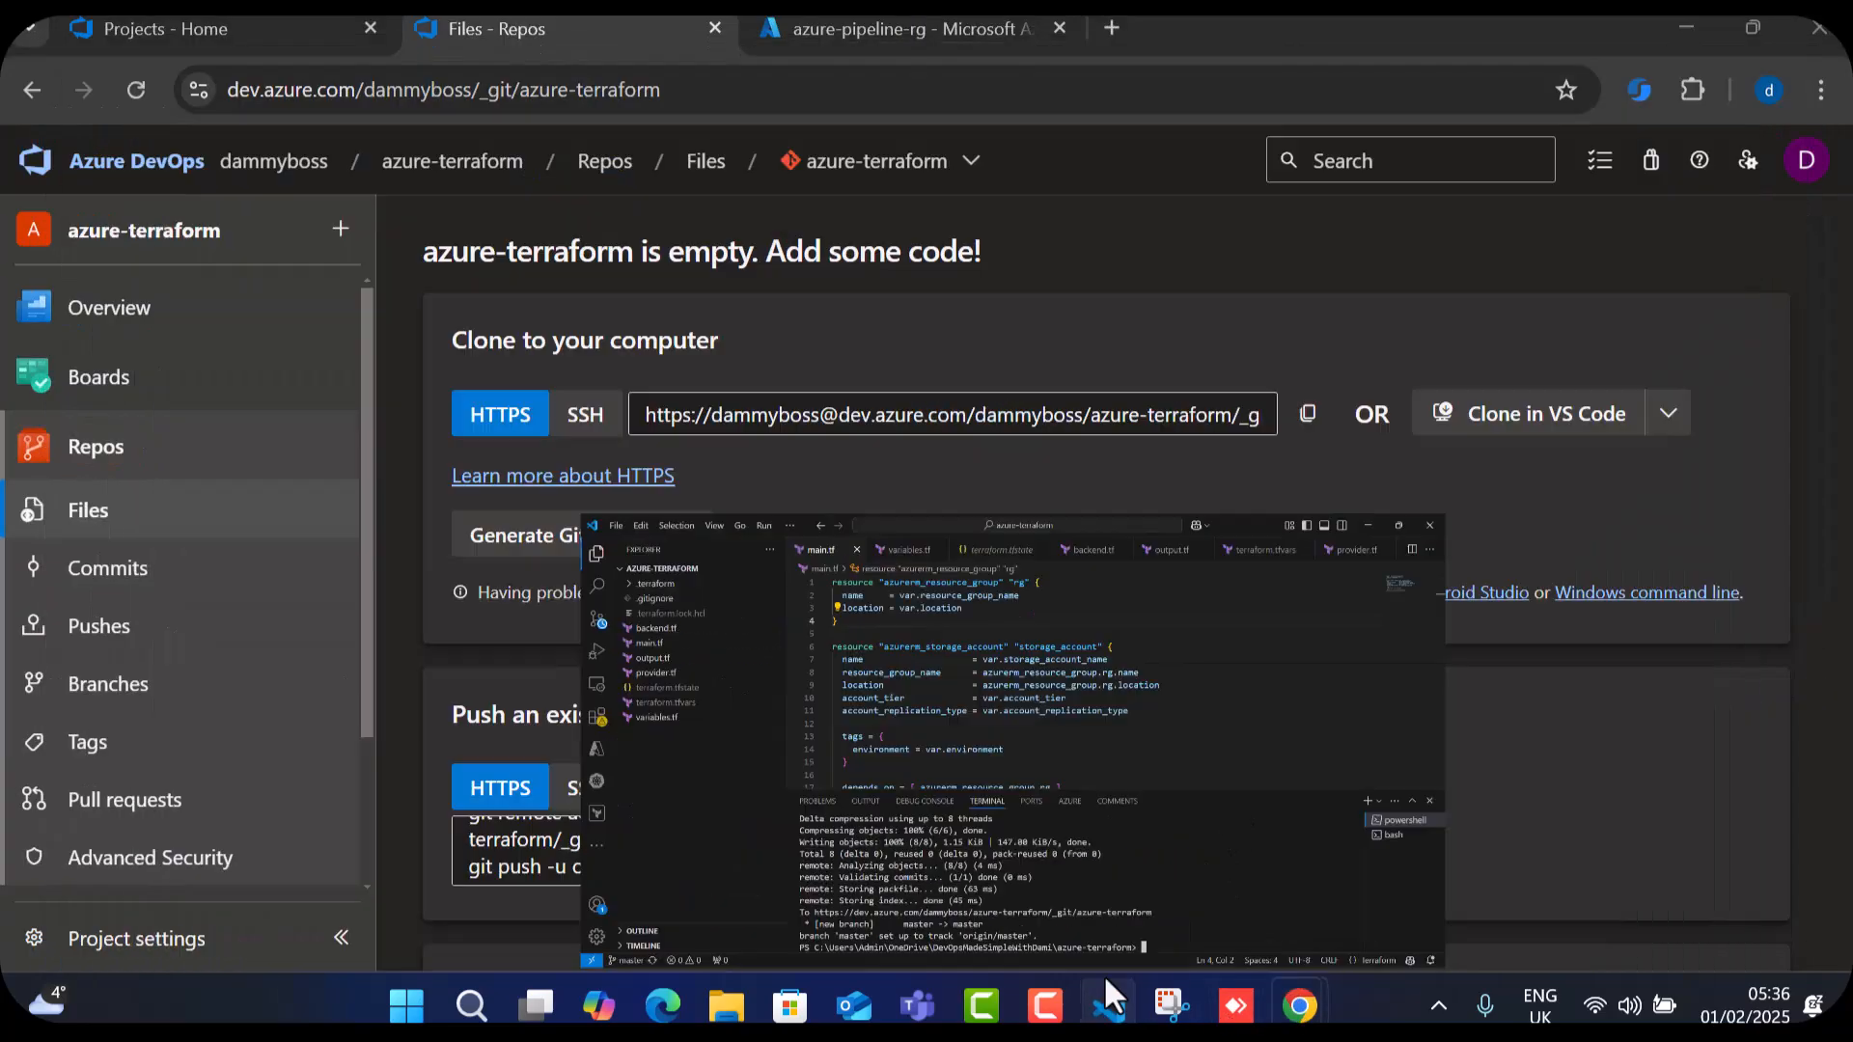
{"action": "left_click", "coordinate": [136, 90]}
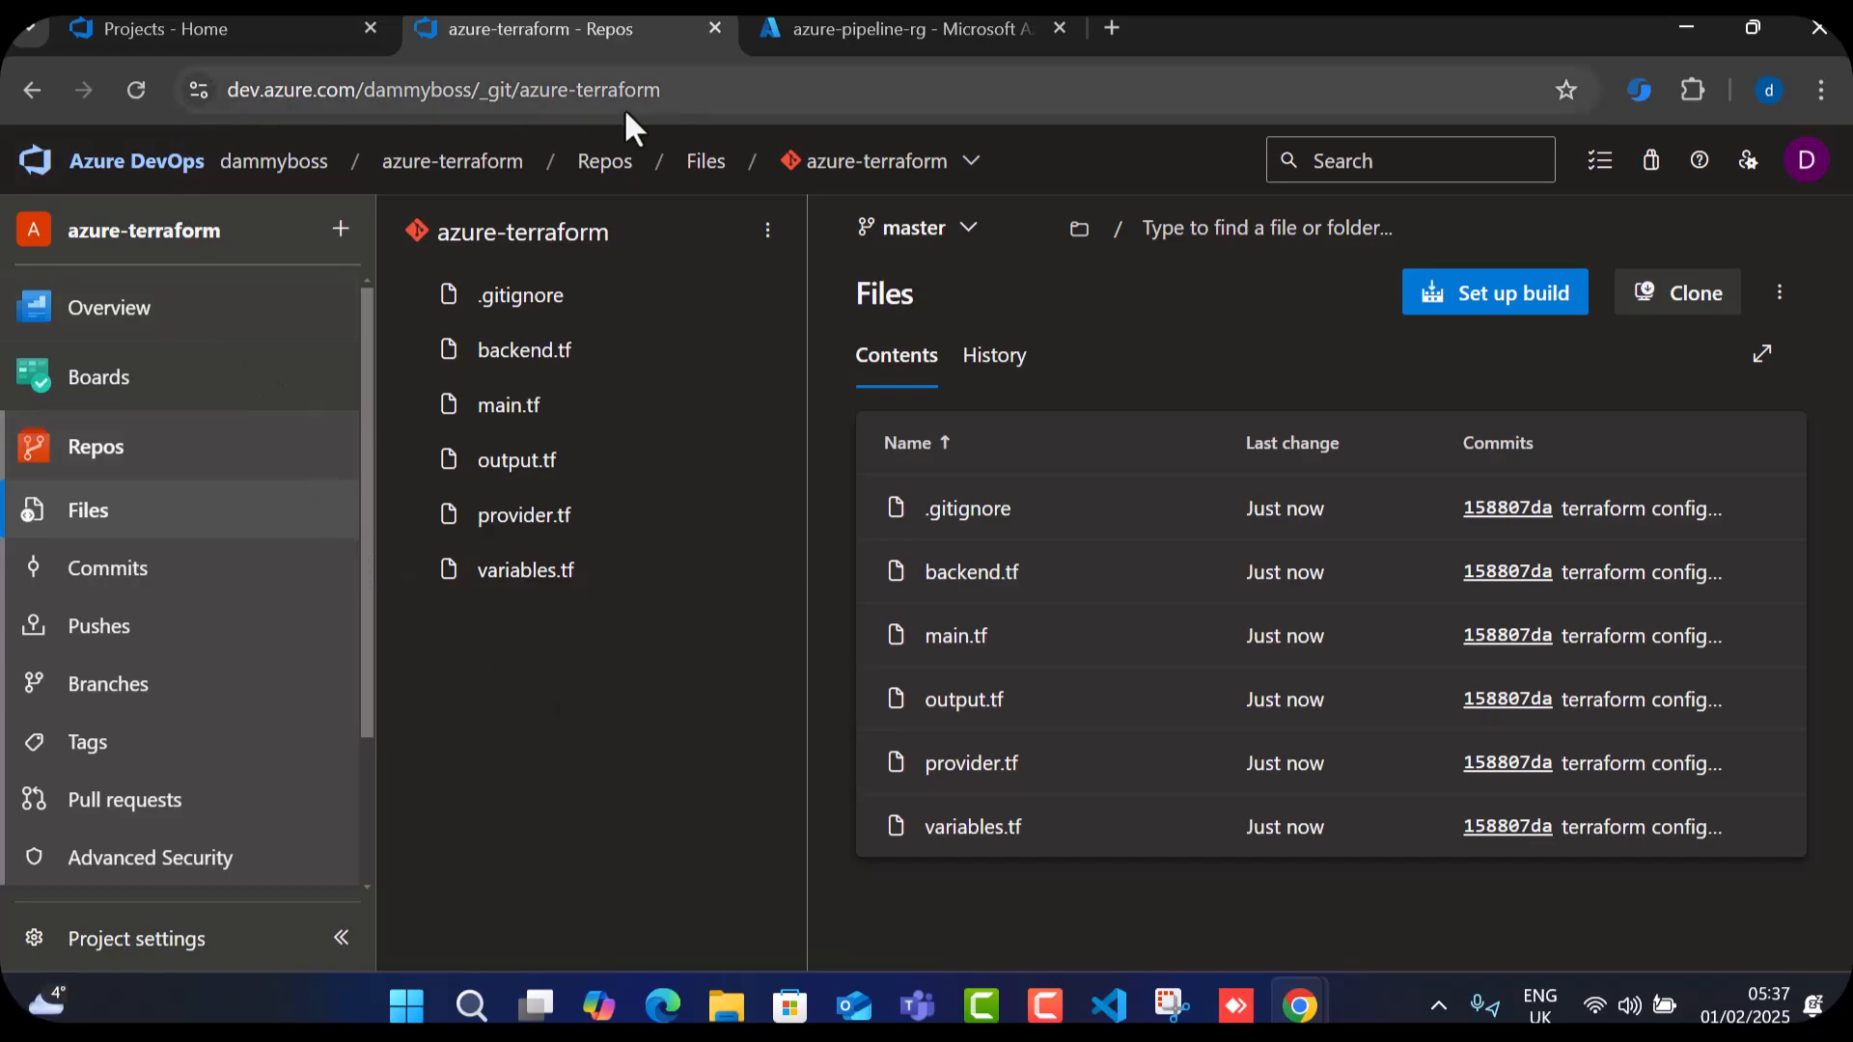
Switch to the Azure portal, open the storage accounts list, look at the devopswithdamirg account and return to the list.
{"action": "left_click", "coordinate": [906, 35]}
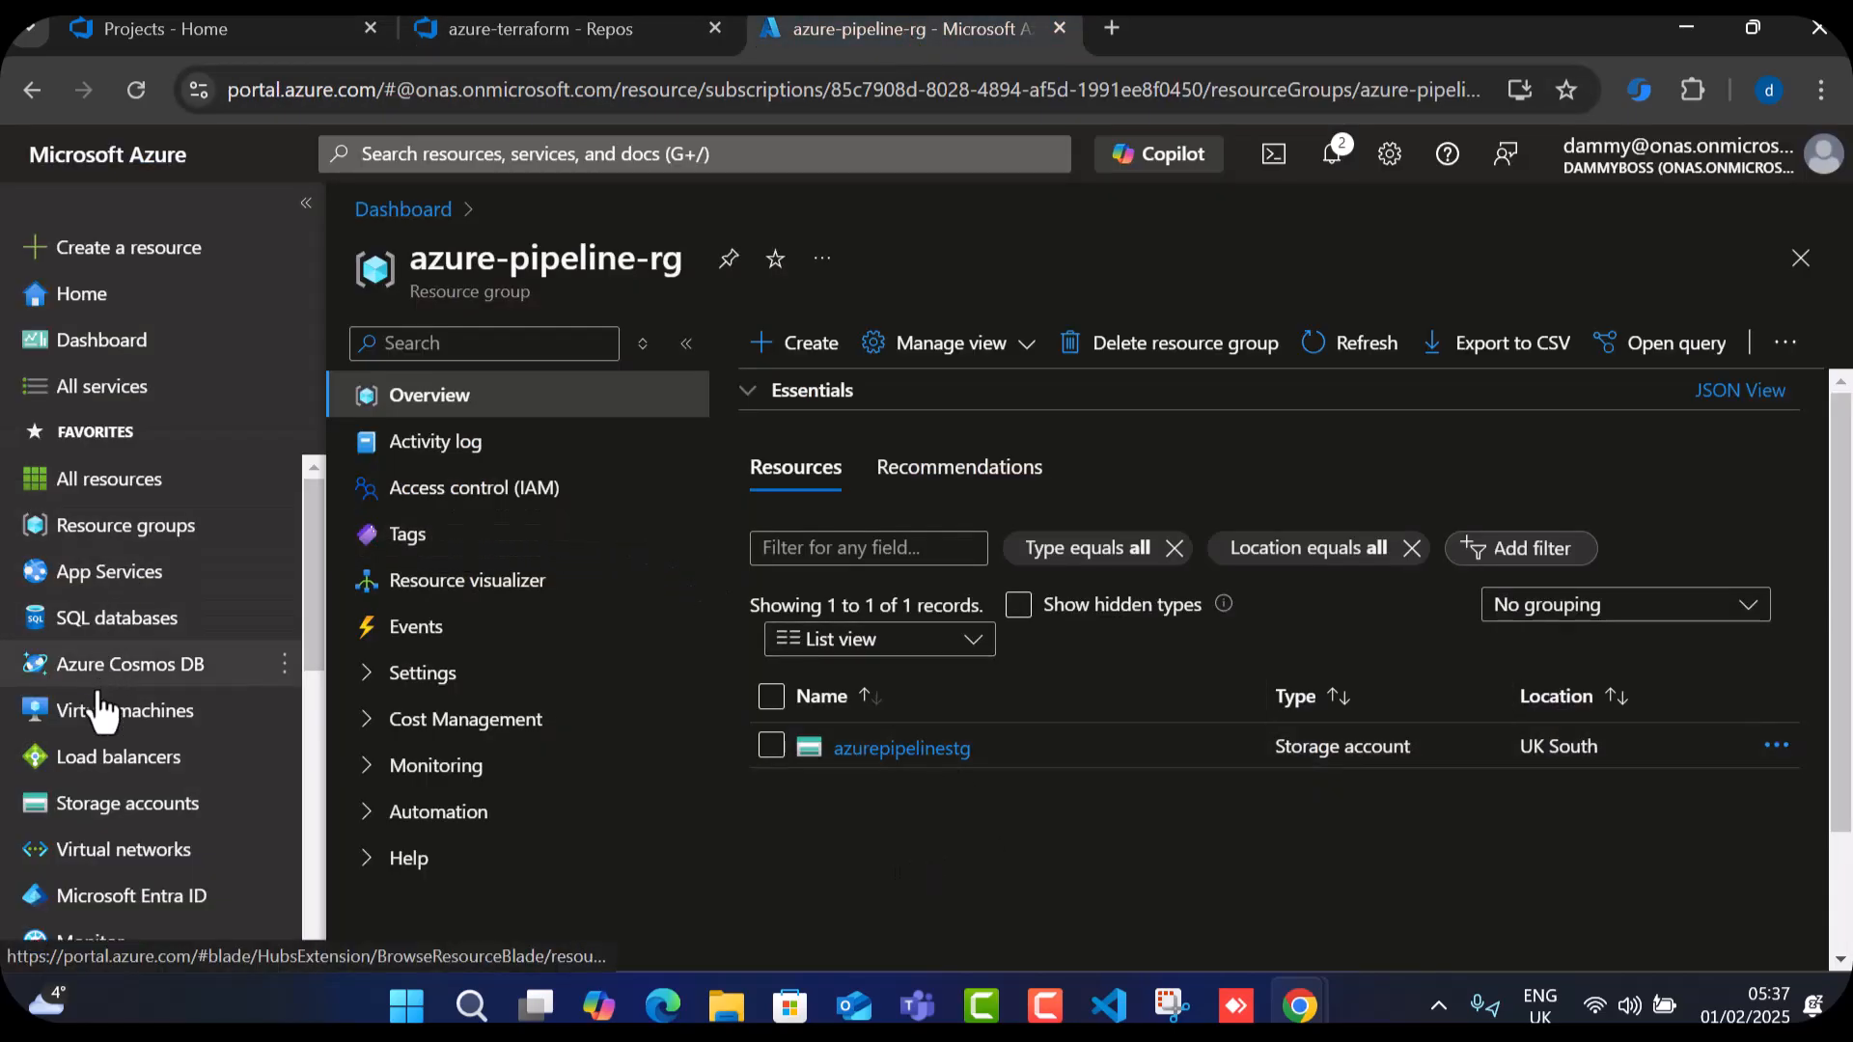
{"action": "left_click", "coordinate": [111, 816]}
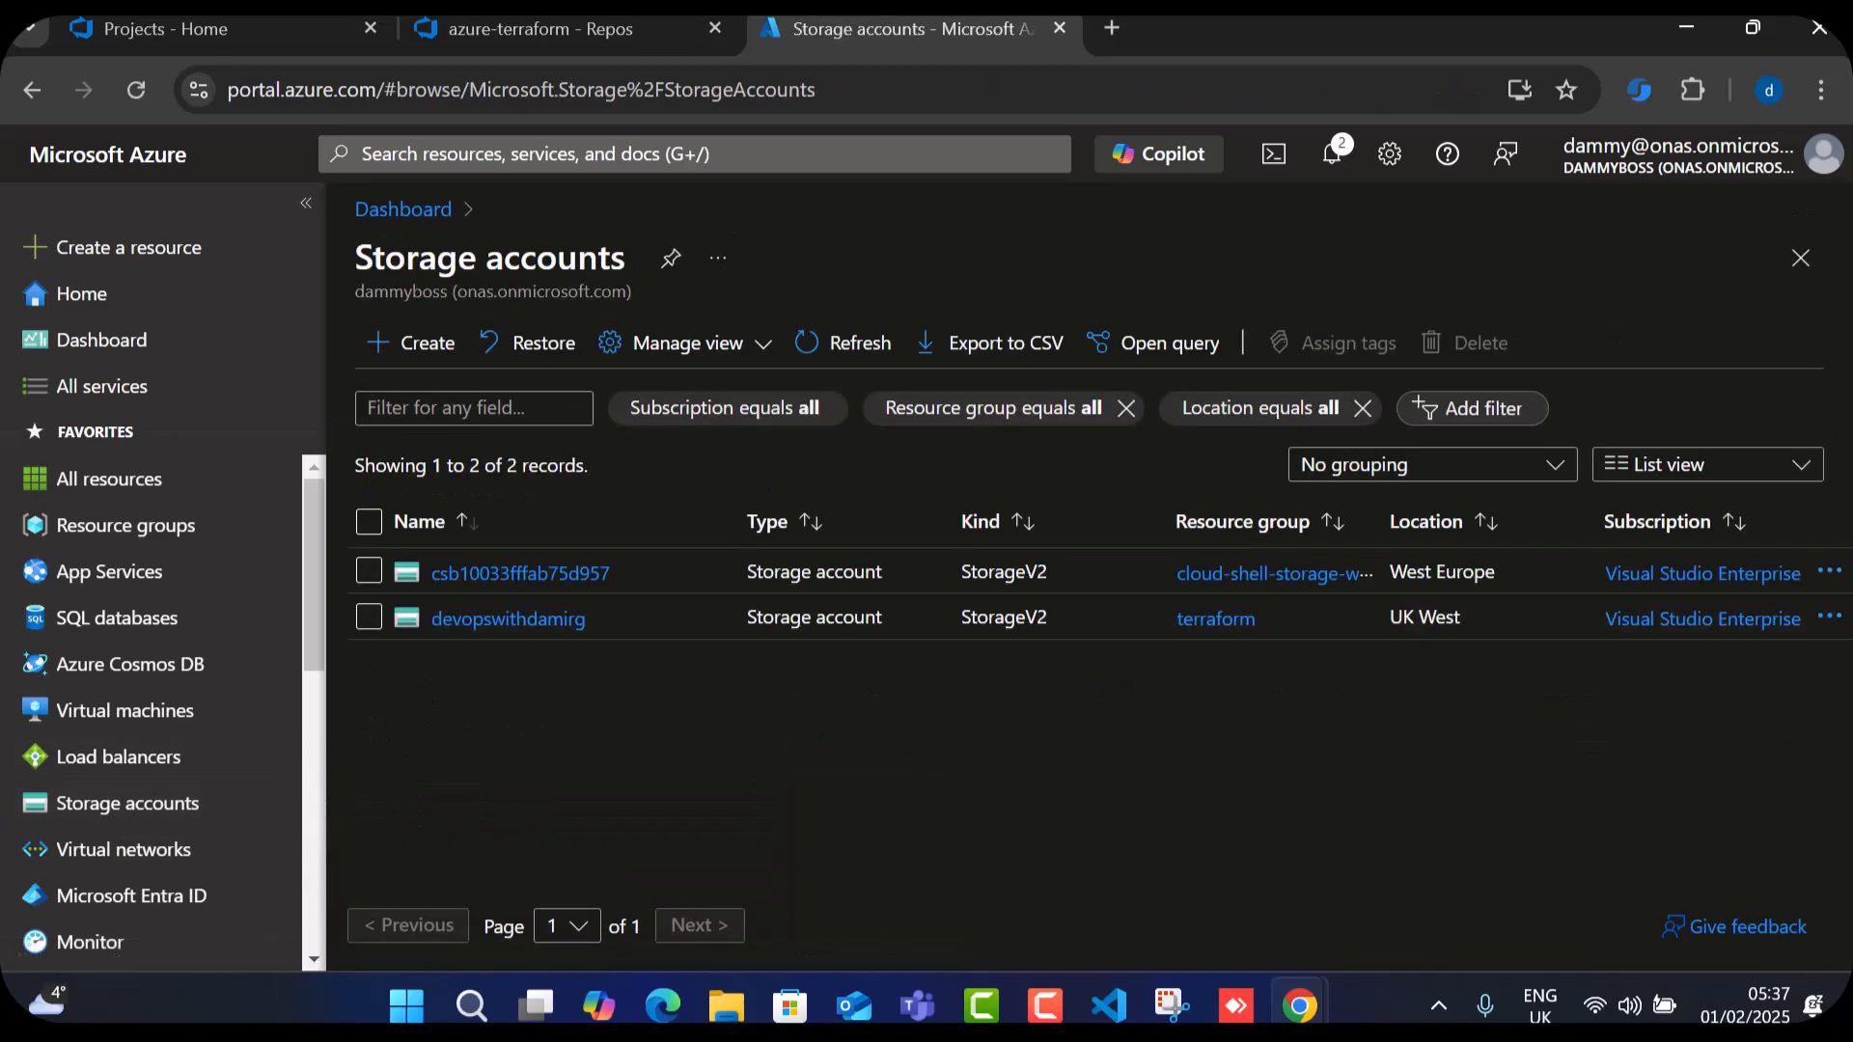
{"action": "left_click", "coordinate": [517, 700]}
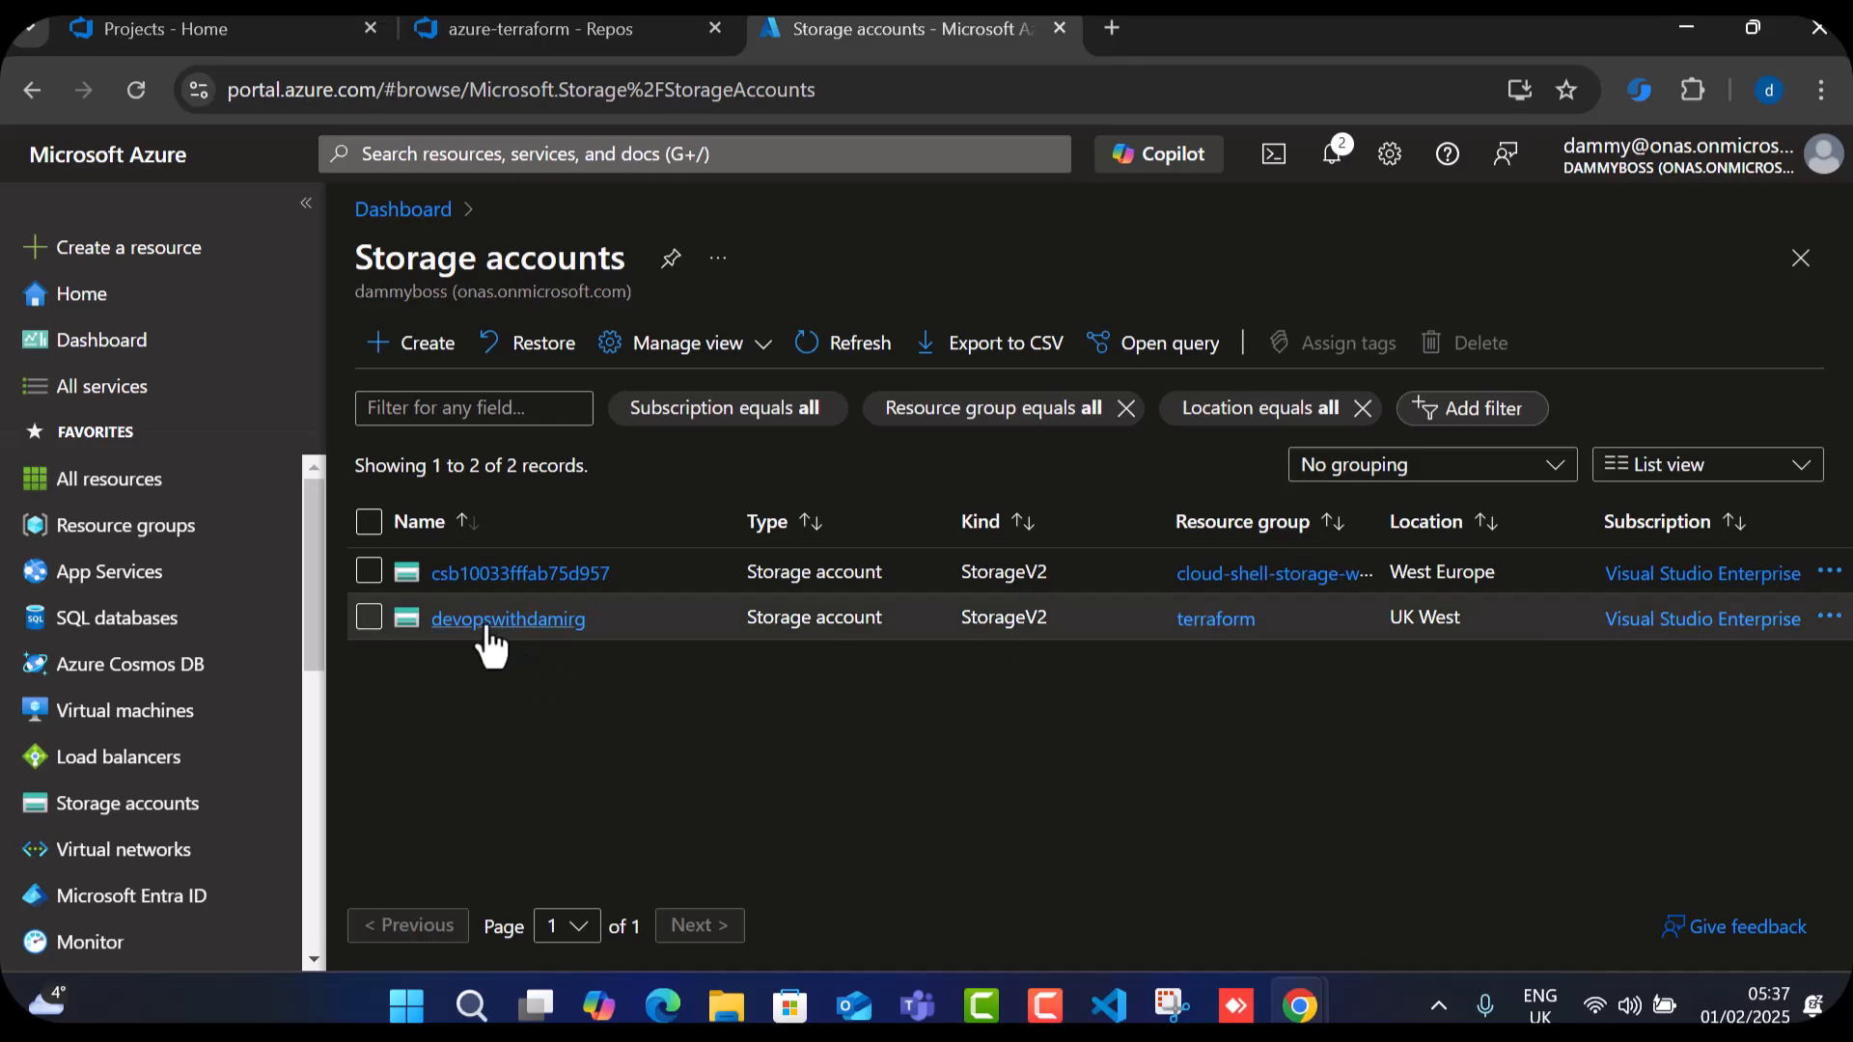
{"action": "left_click", "coordinate": [540, 623]}
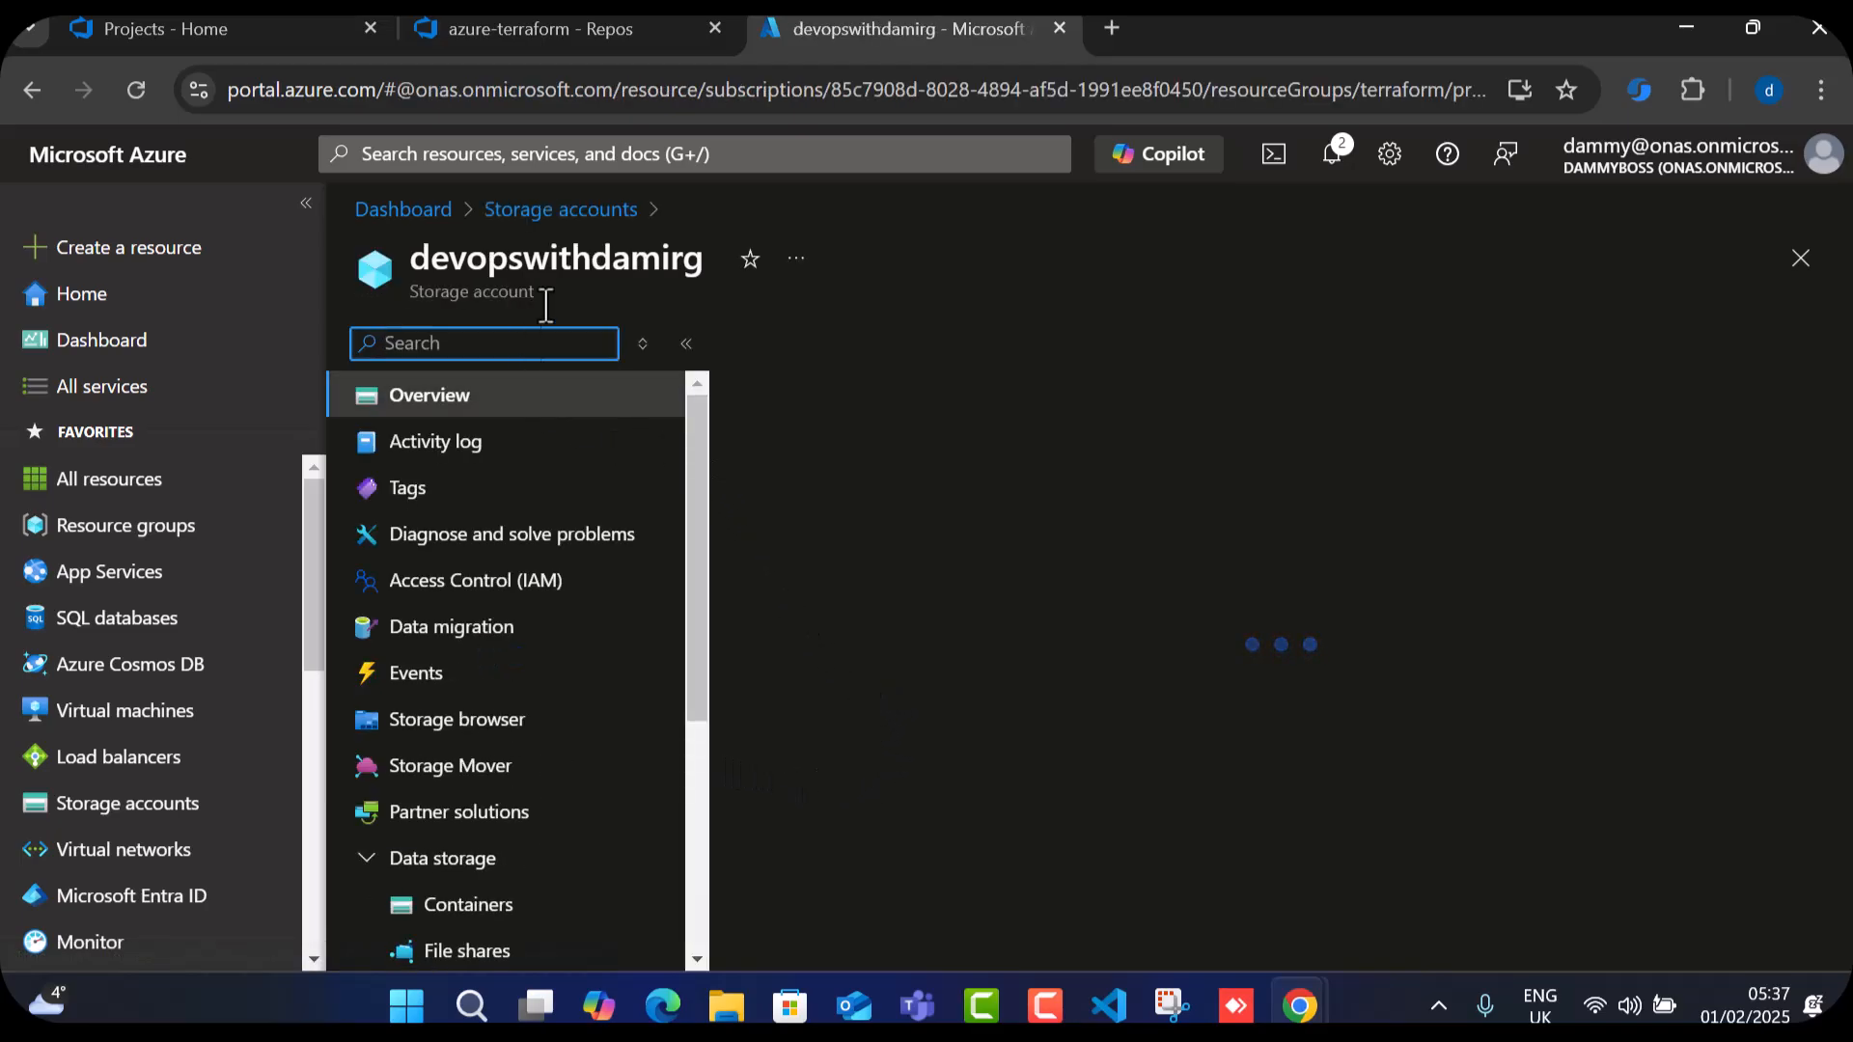
{"action": "left_click", "coordinate": [591, 213]}
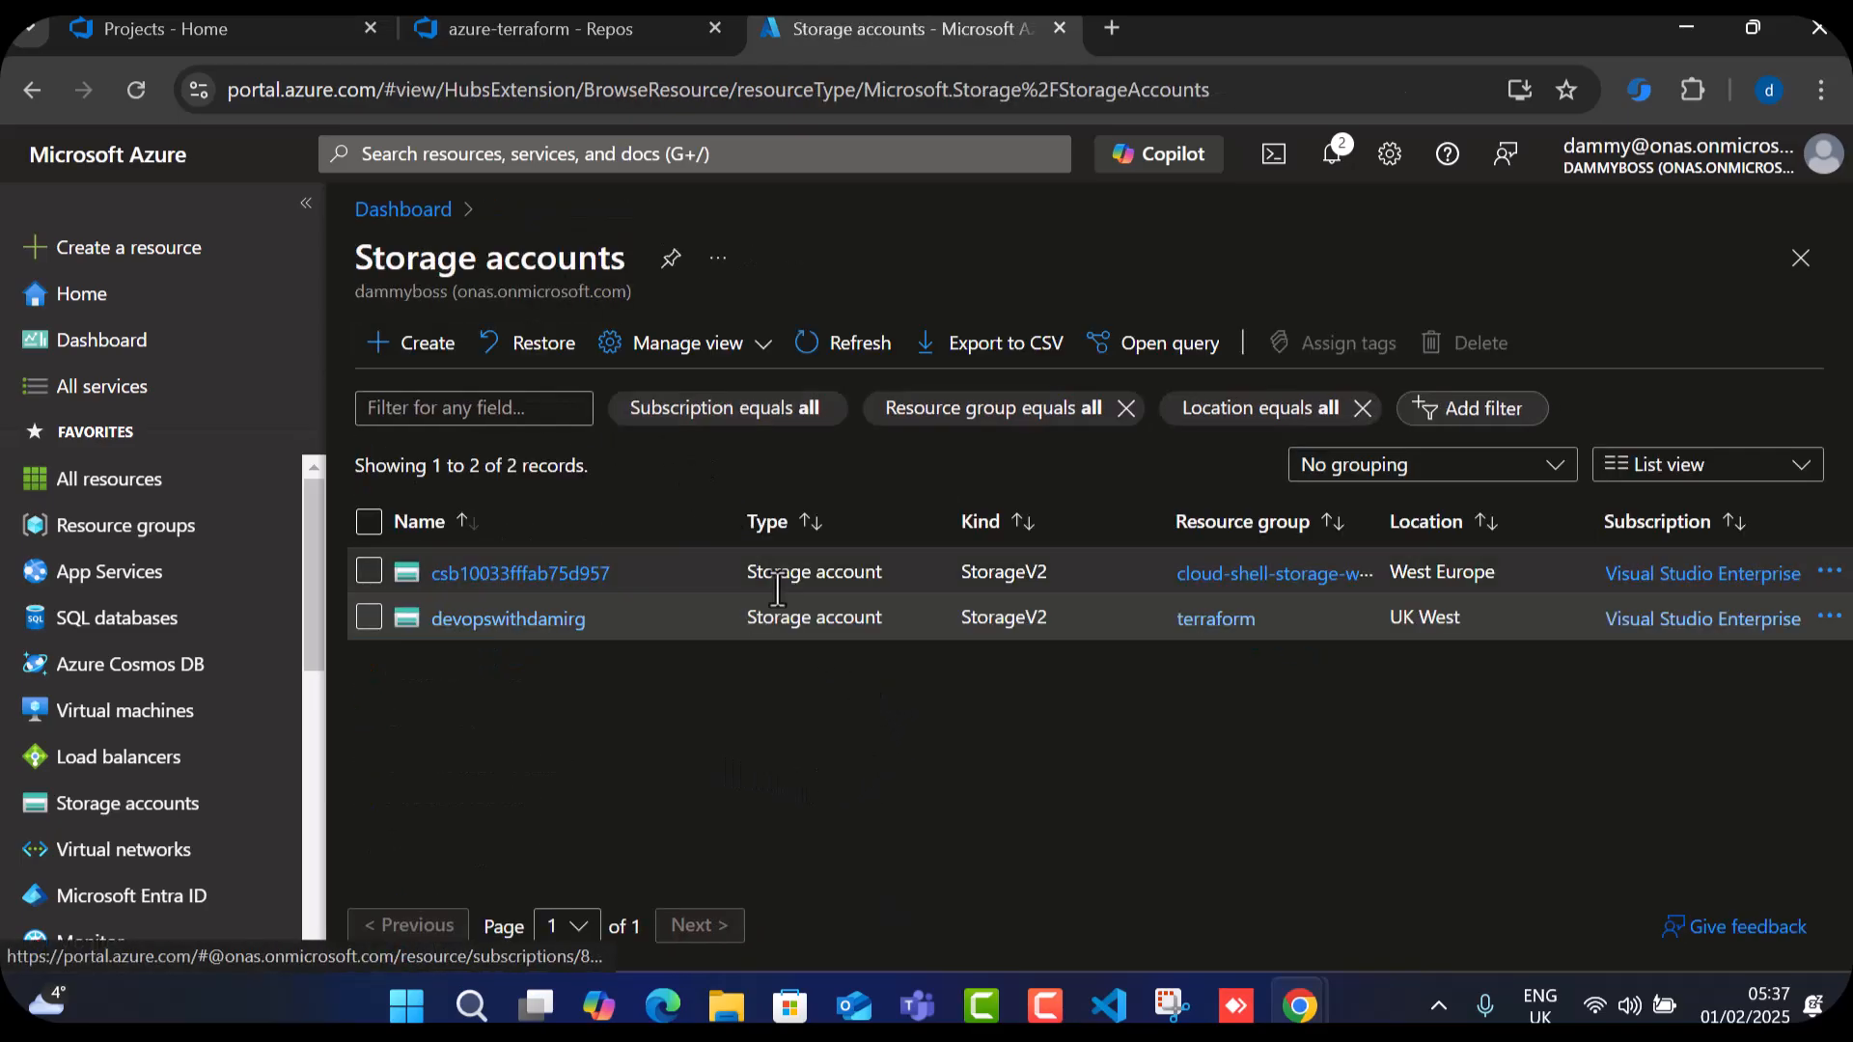
Start a new storage account in the terraform resource group and name it tfbackendstg001, keeping the other basic settings.
{"action": "left_click", "coordinate": [410, 343]}
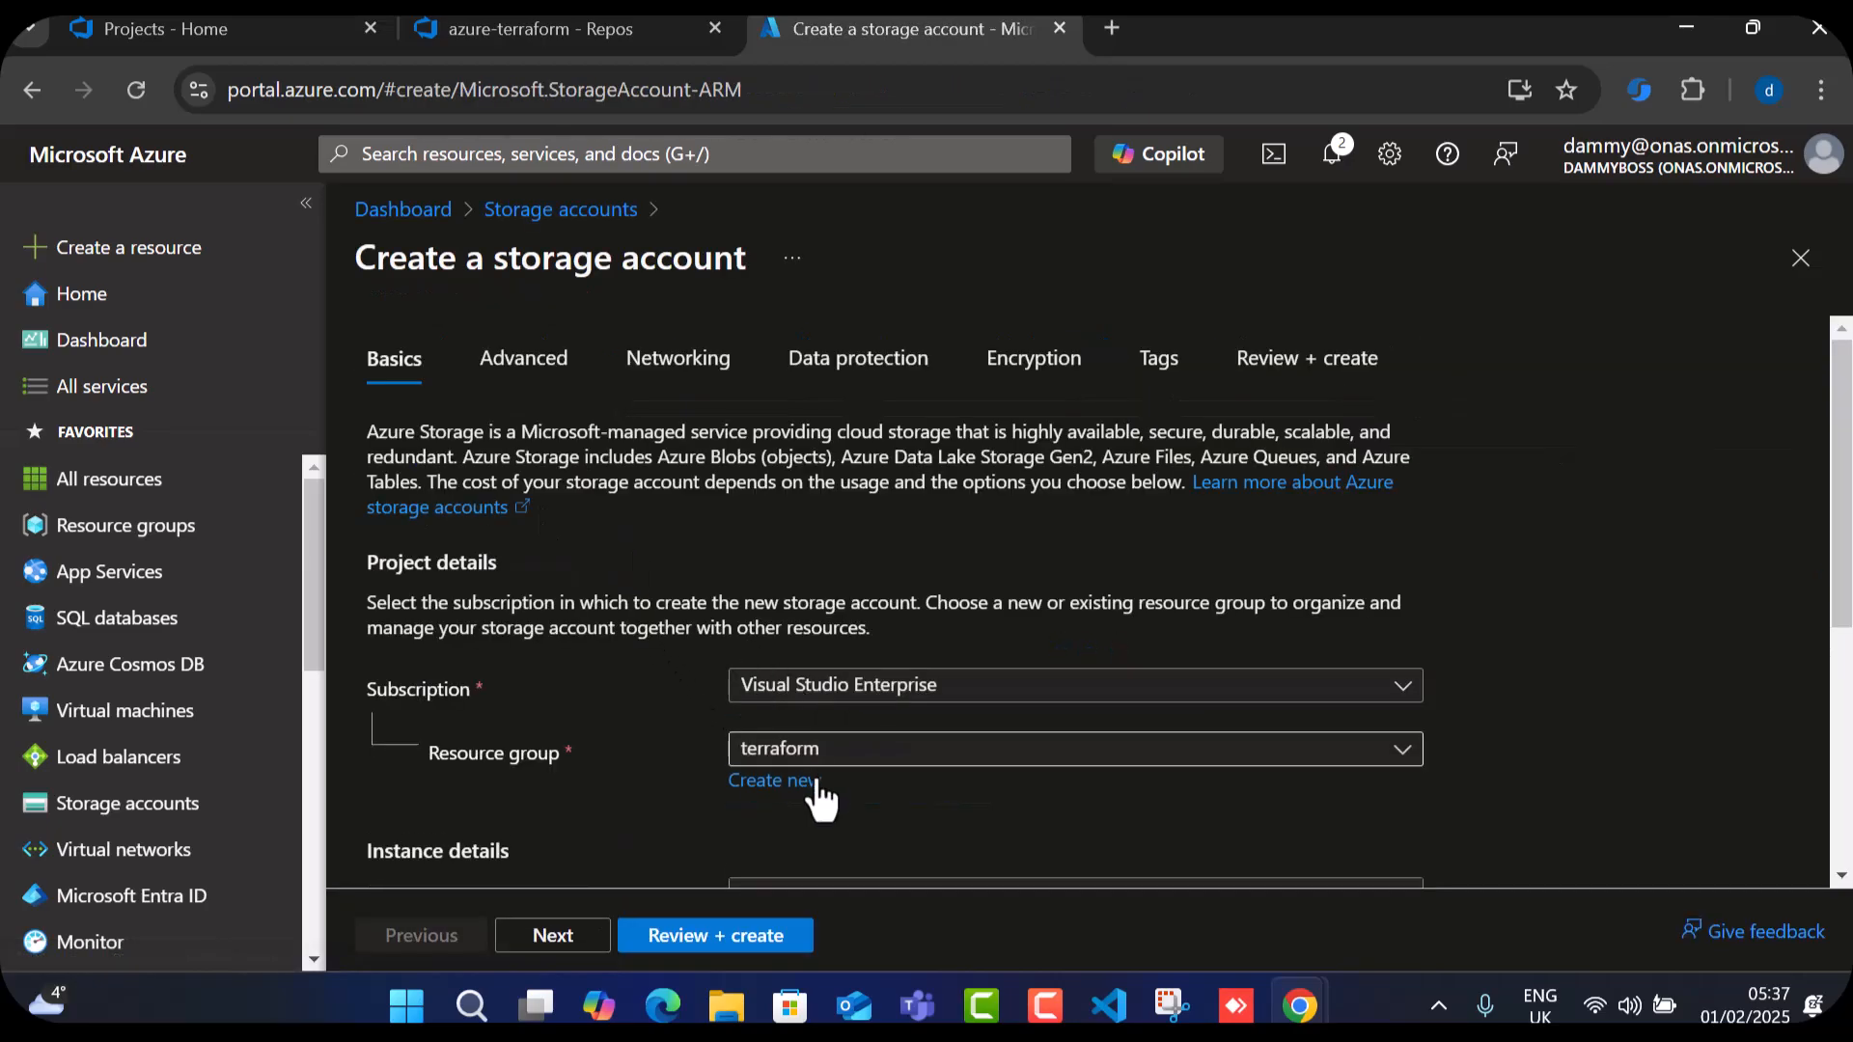
{"action": "scroll", "coordinate": [919, 821], "scroll_direction": "down", "scroll_amount": 5}
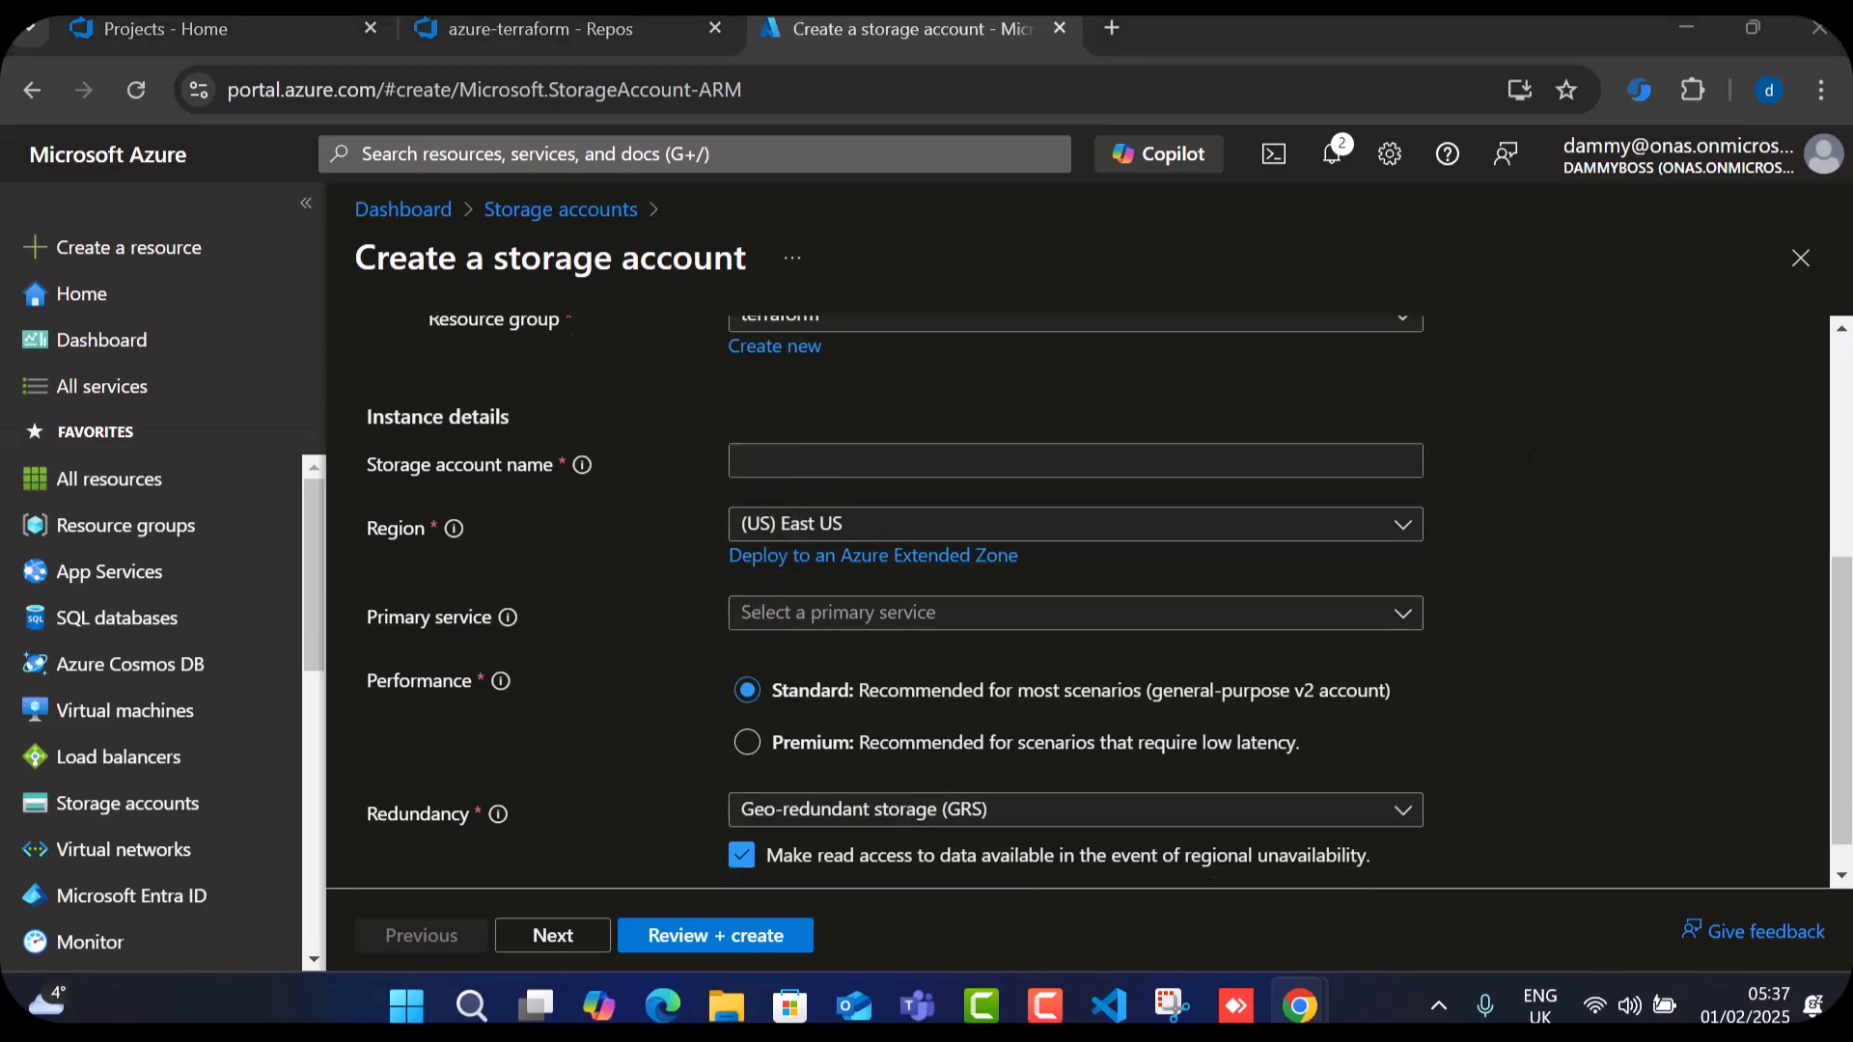
{"action": "left_click", "coordinate": [864, 463]}
{"action": "type", "text": "tfbackendstg"}
{"action": "type", "text": "001"}
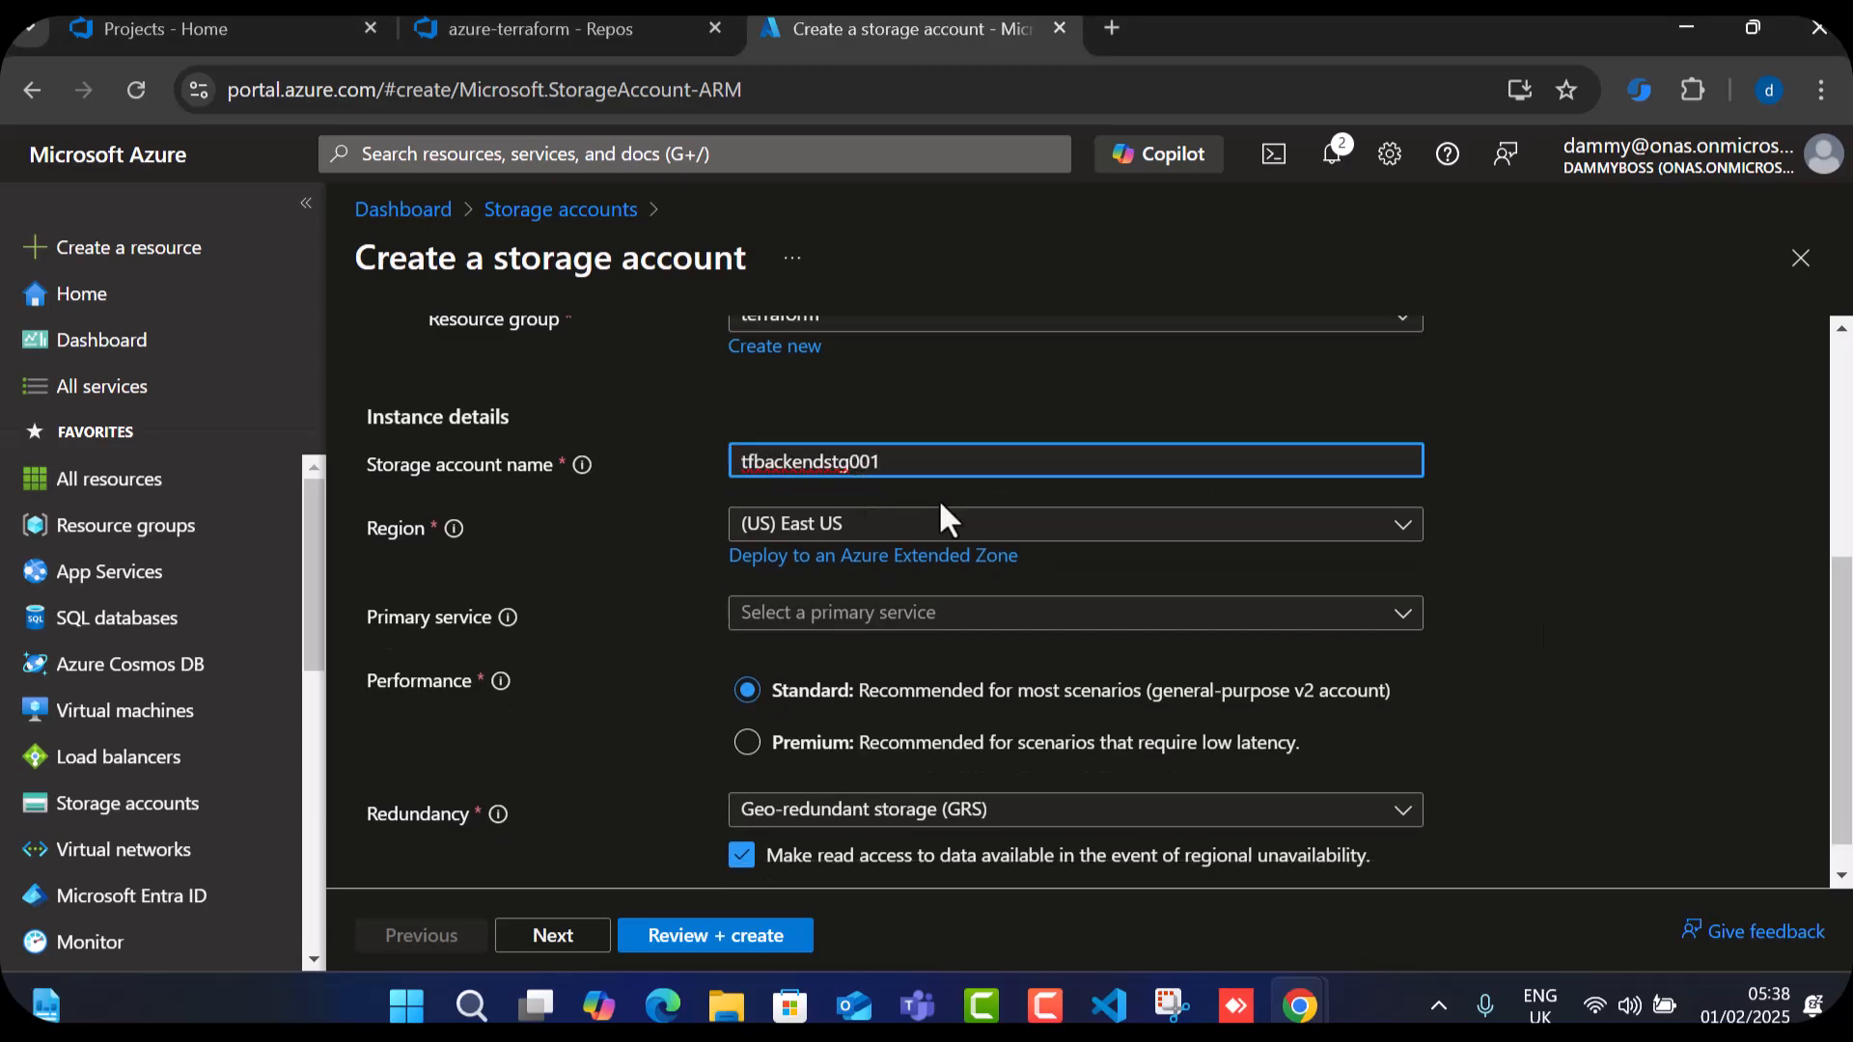
{"action": "left_click", "coordinate": [918, 467]}
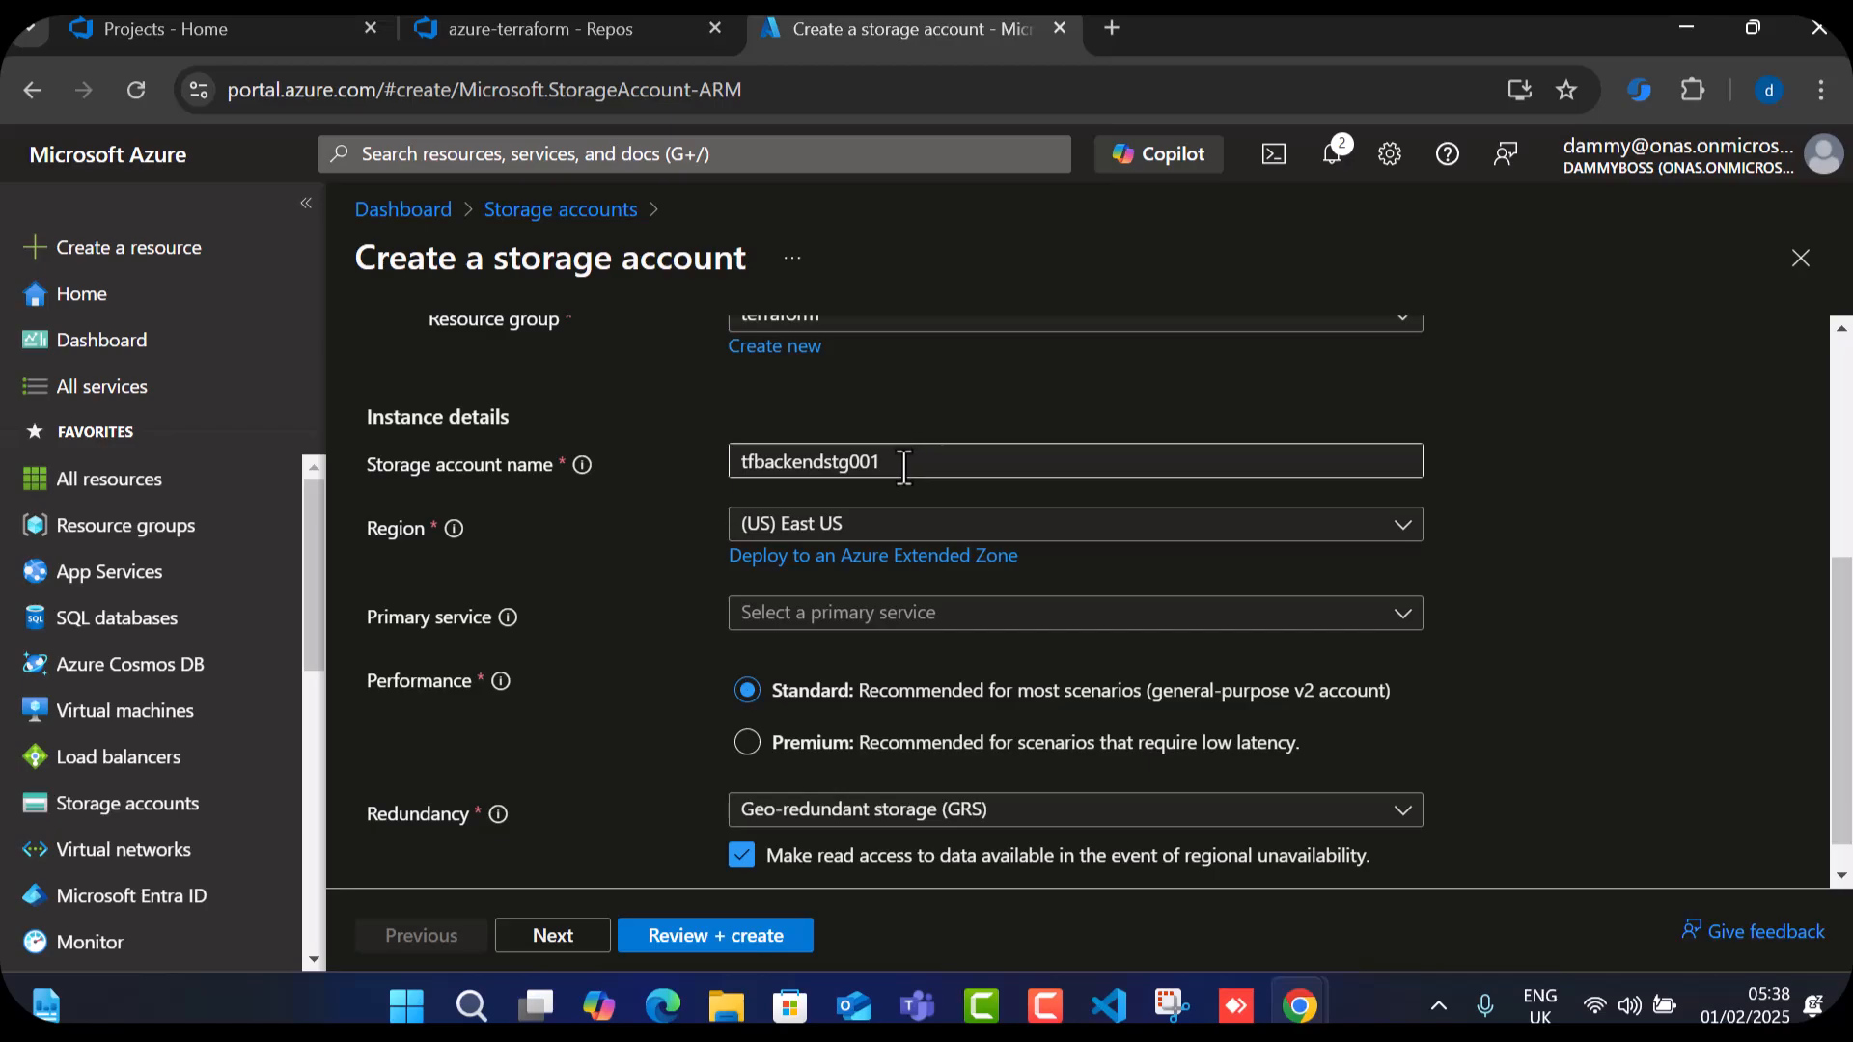
{"action": "left_click_drag", "start_coordinate": [897, 467], "coordinate": [719, 478]}
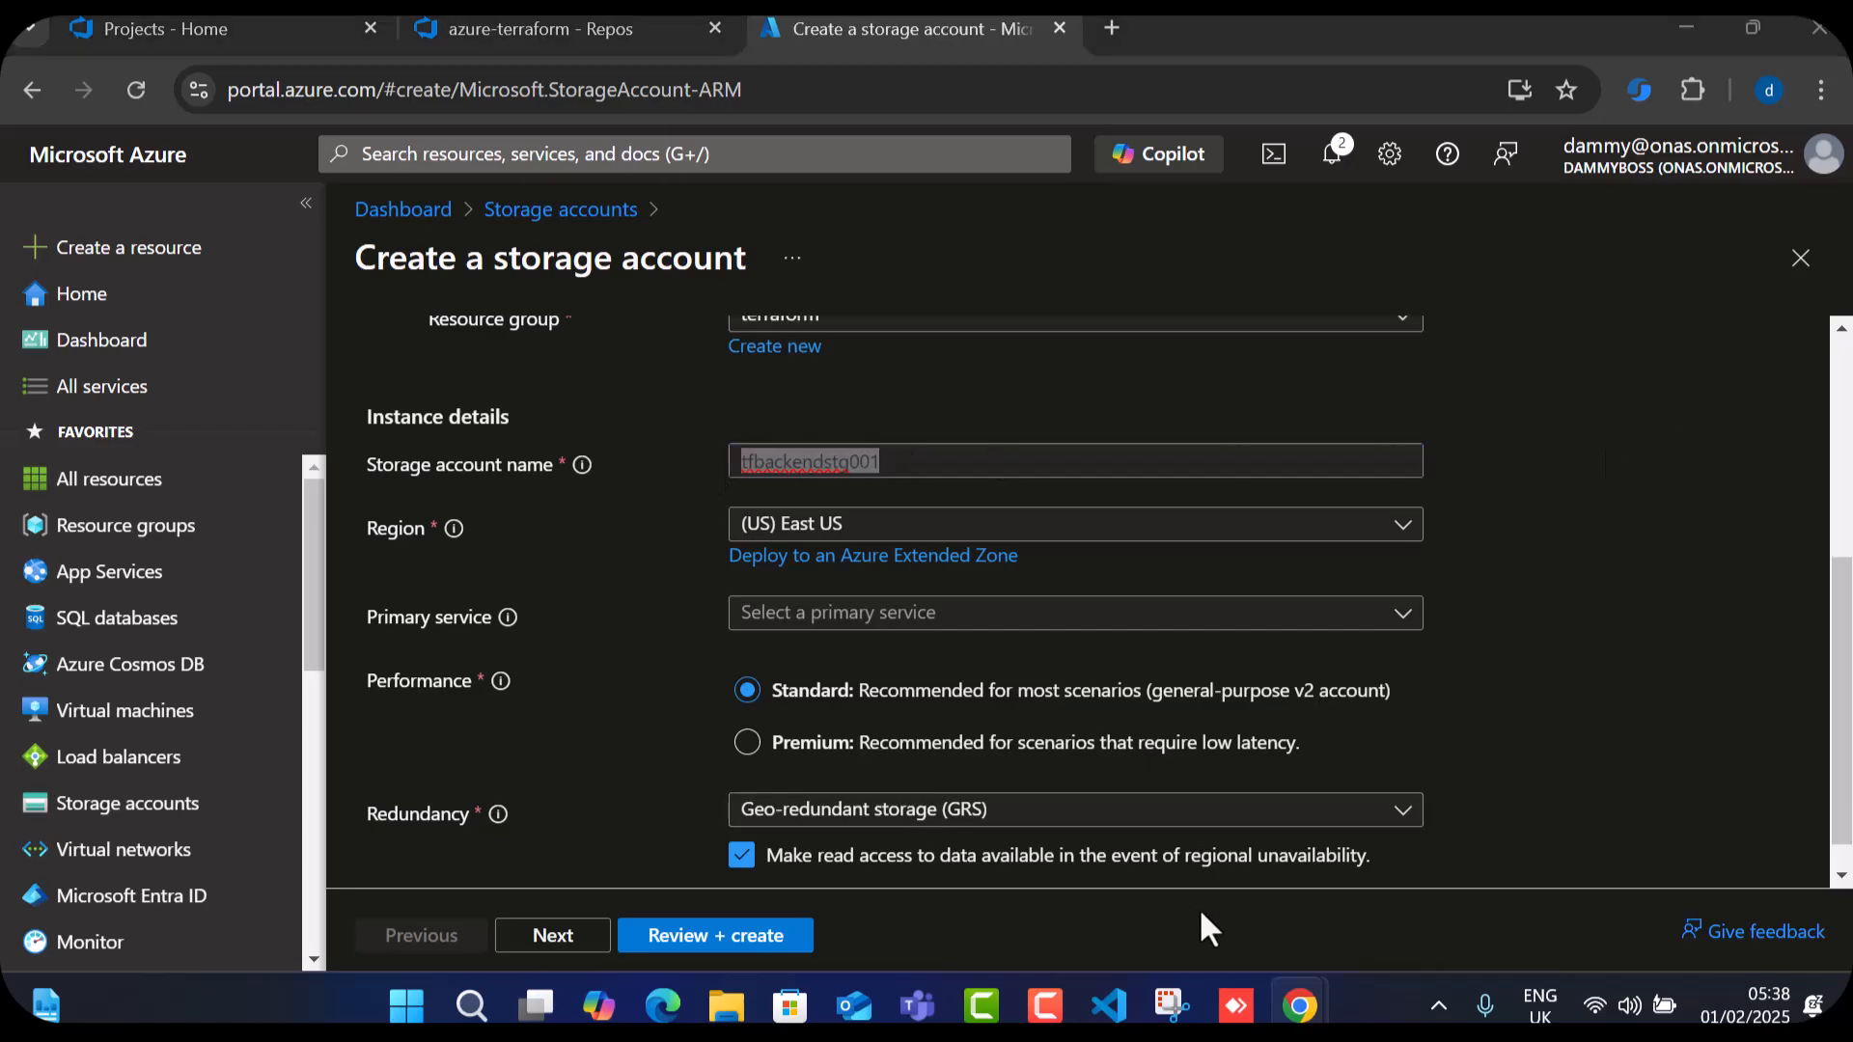
{"action": "scroll", "coordinate": [941, 661], "scroll_direction": "down", "scroll_amount": 1}
{"action": "left_click", "coordinate": [1587, 572]}
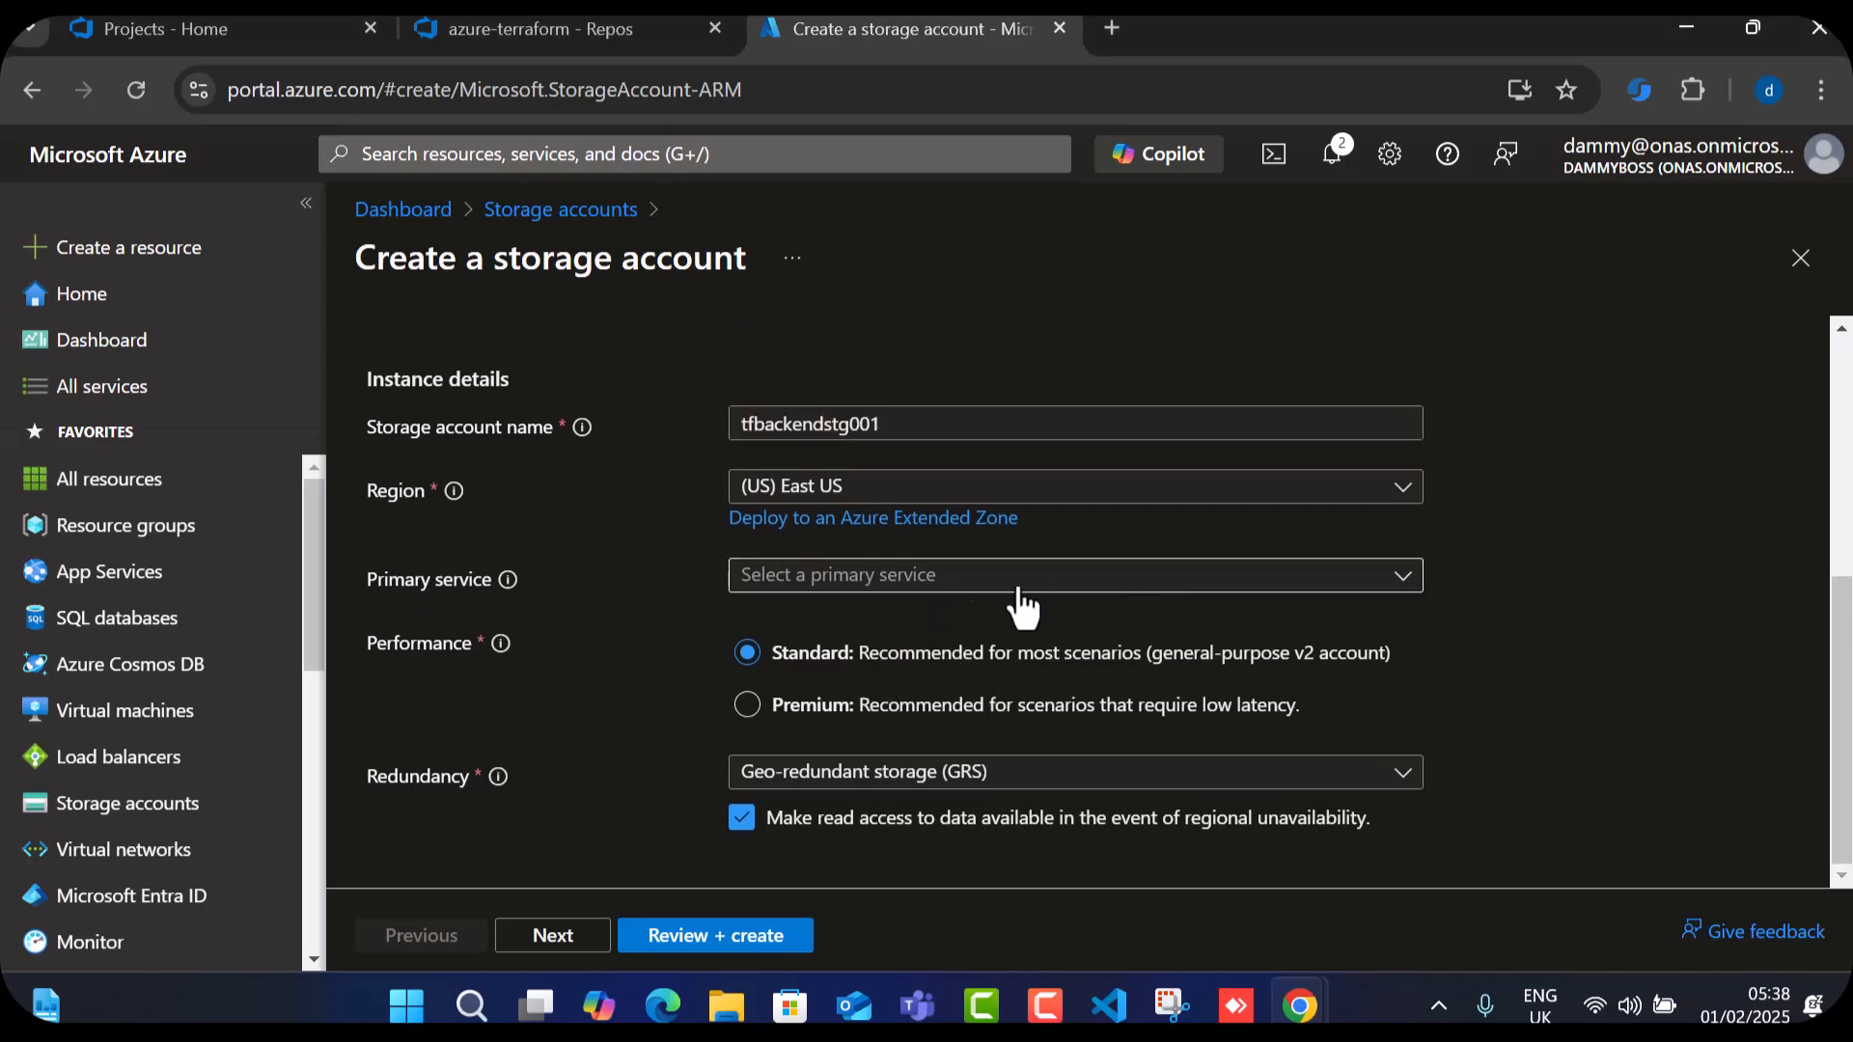
{"action": "scroll", "coordinate": [816, 531], "scroll_direction": "up", "scroll_amount": 5}
{"action": "scroll", "coordinate": [971, 678], "scroll_direction": "down", "scroll_amount": 5}
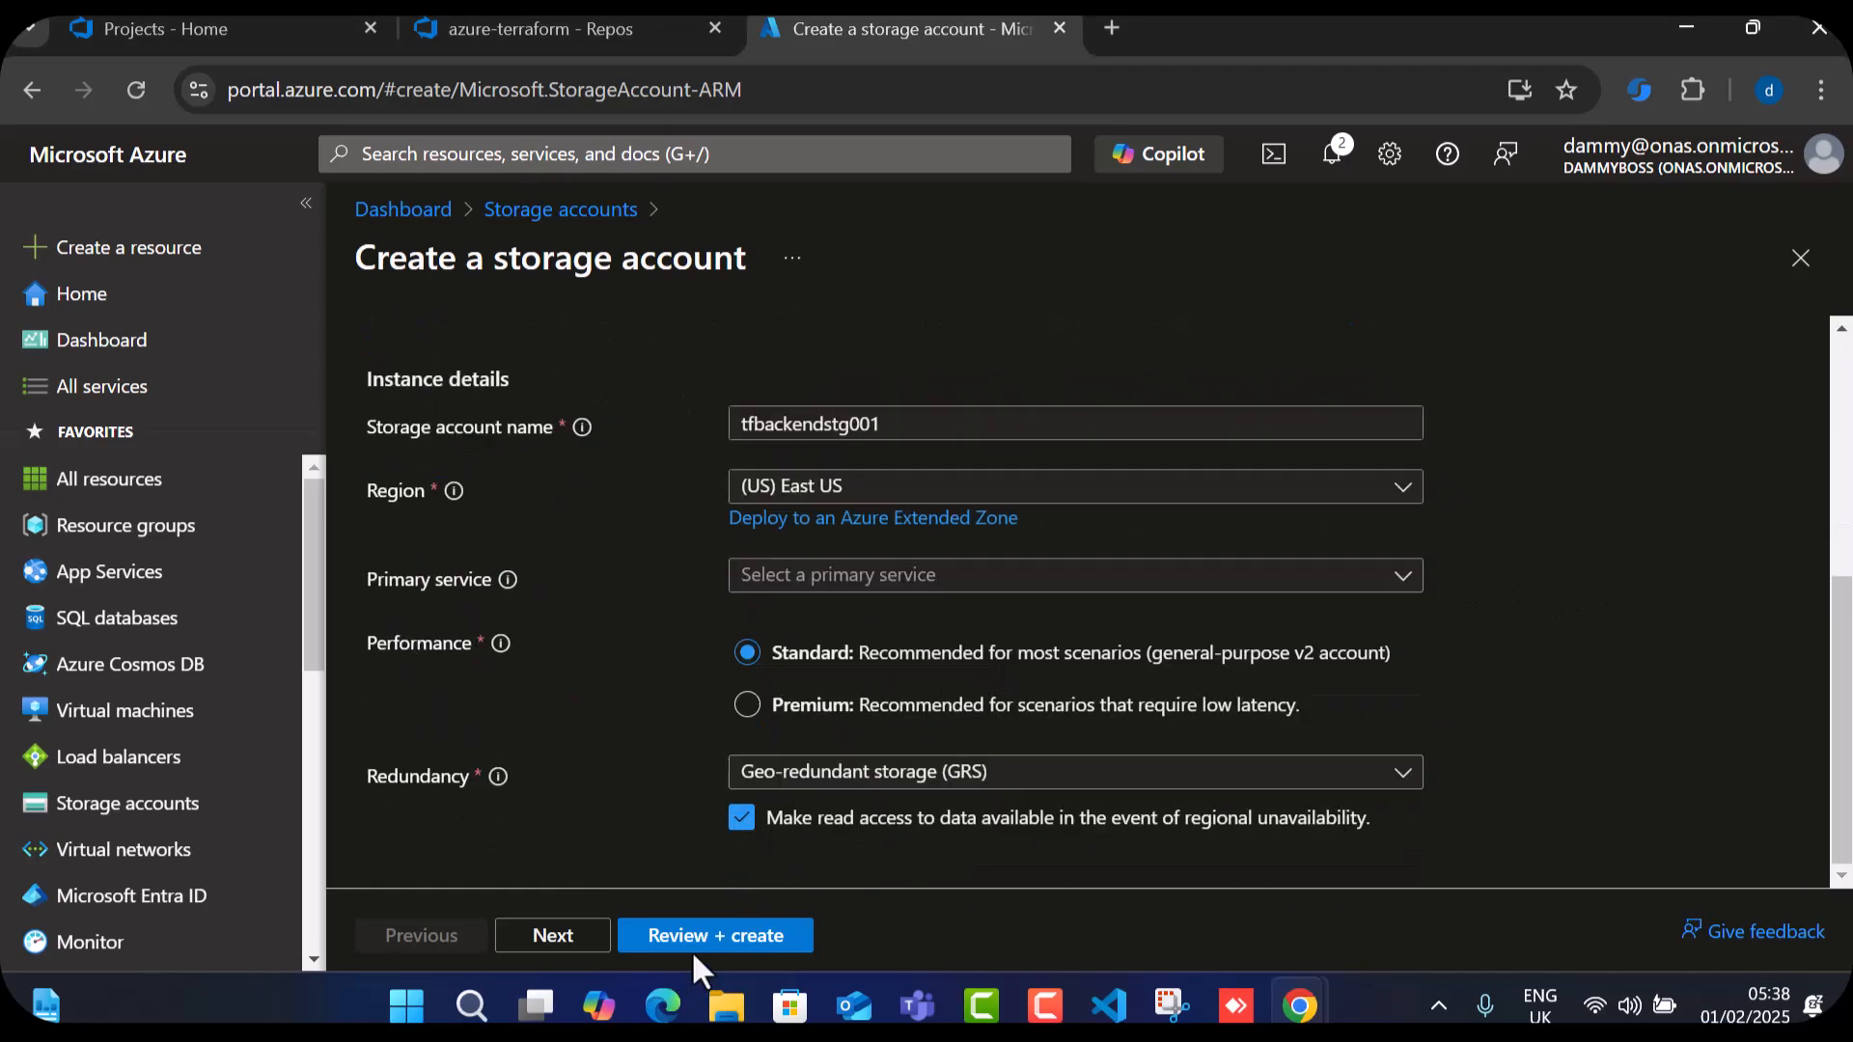
Keep the default advanced, networking and data protection settings, review the configuration summary and create the tfbackendstg001 storage account.
{"action": "left_click", "coordinate": [568, 939]}
{"action": "left_click", "coordinate": [568, 938]}
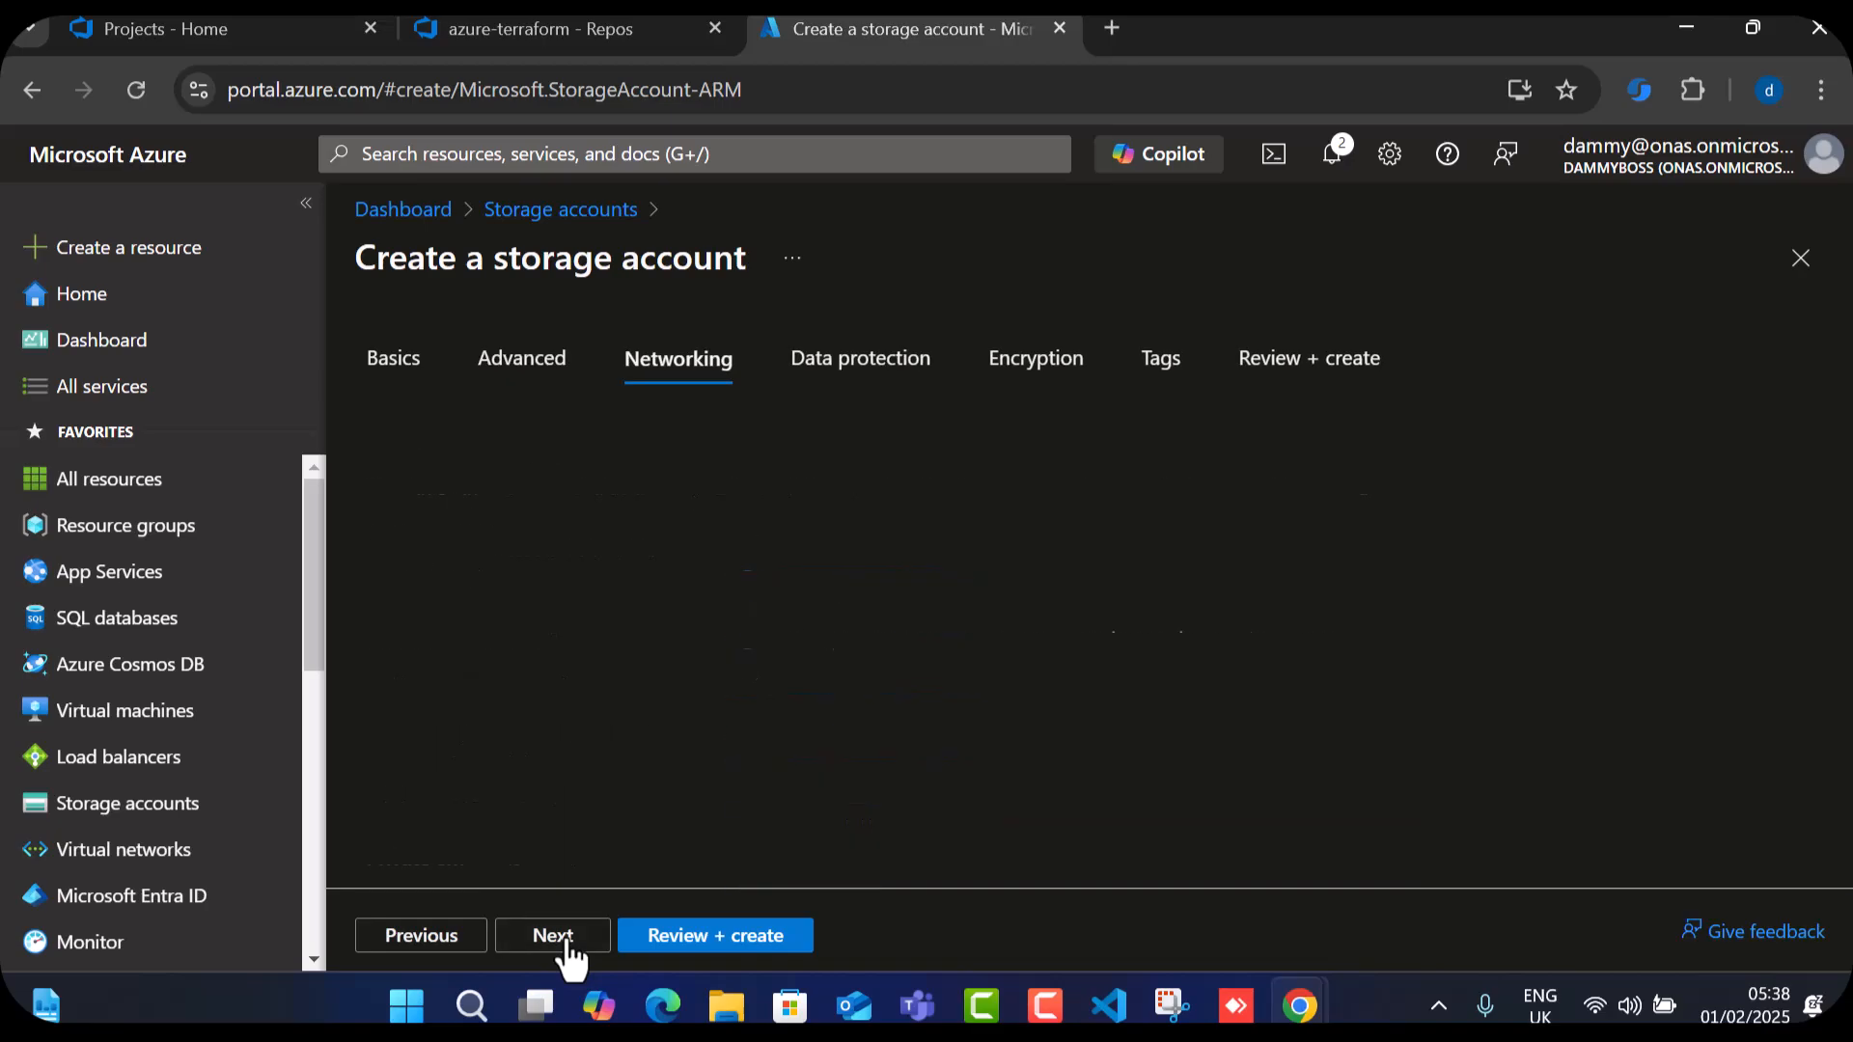
{"action": "left_click", "coordinate": [565, 938]}
{"action": "left_click", "coordinate": [689, 935]}
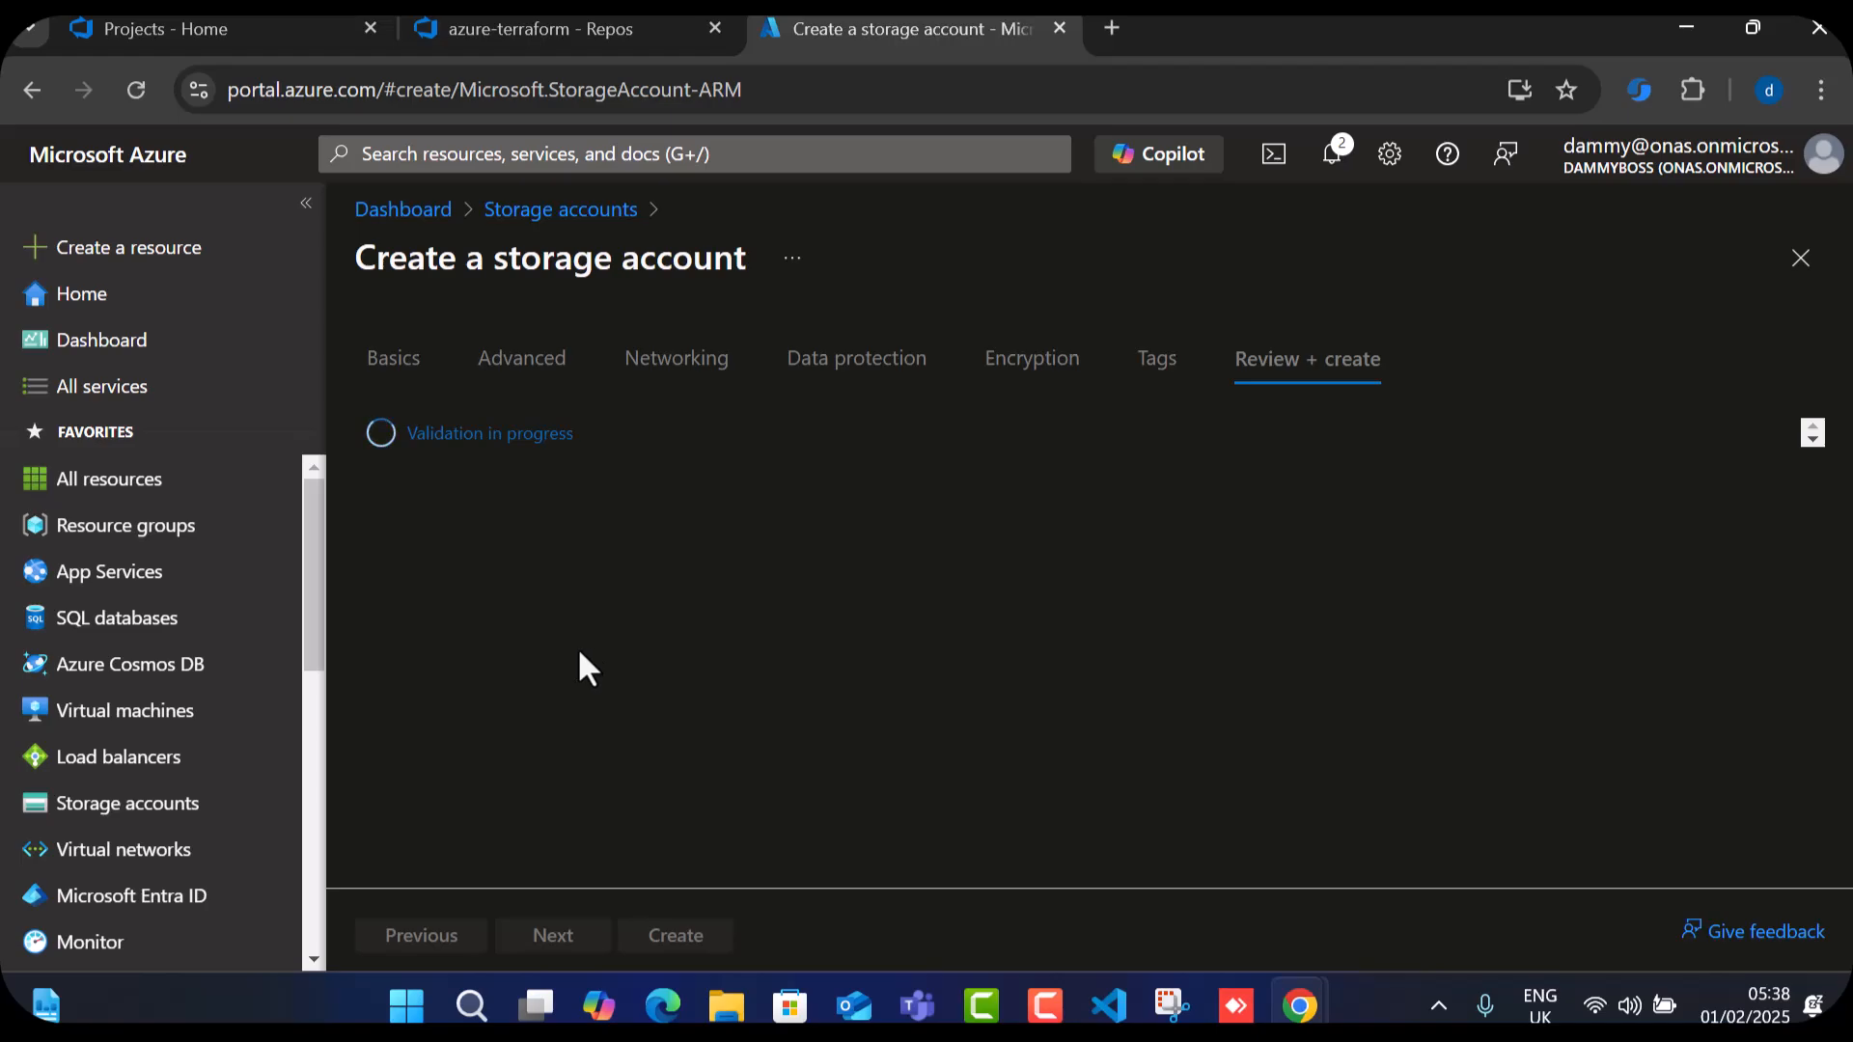
{"action": "scroll", "coordinate": [625, 680], "scroll_direction": "down", "scroll_amount": 20}
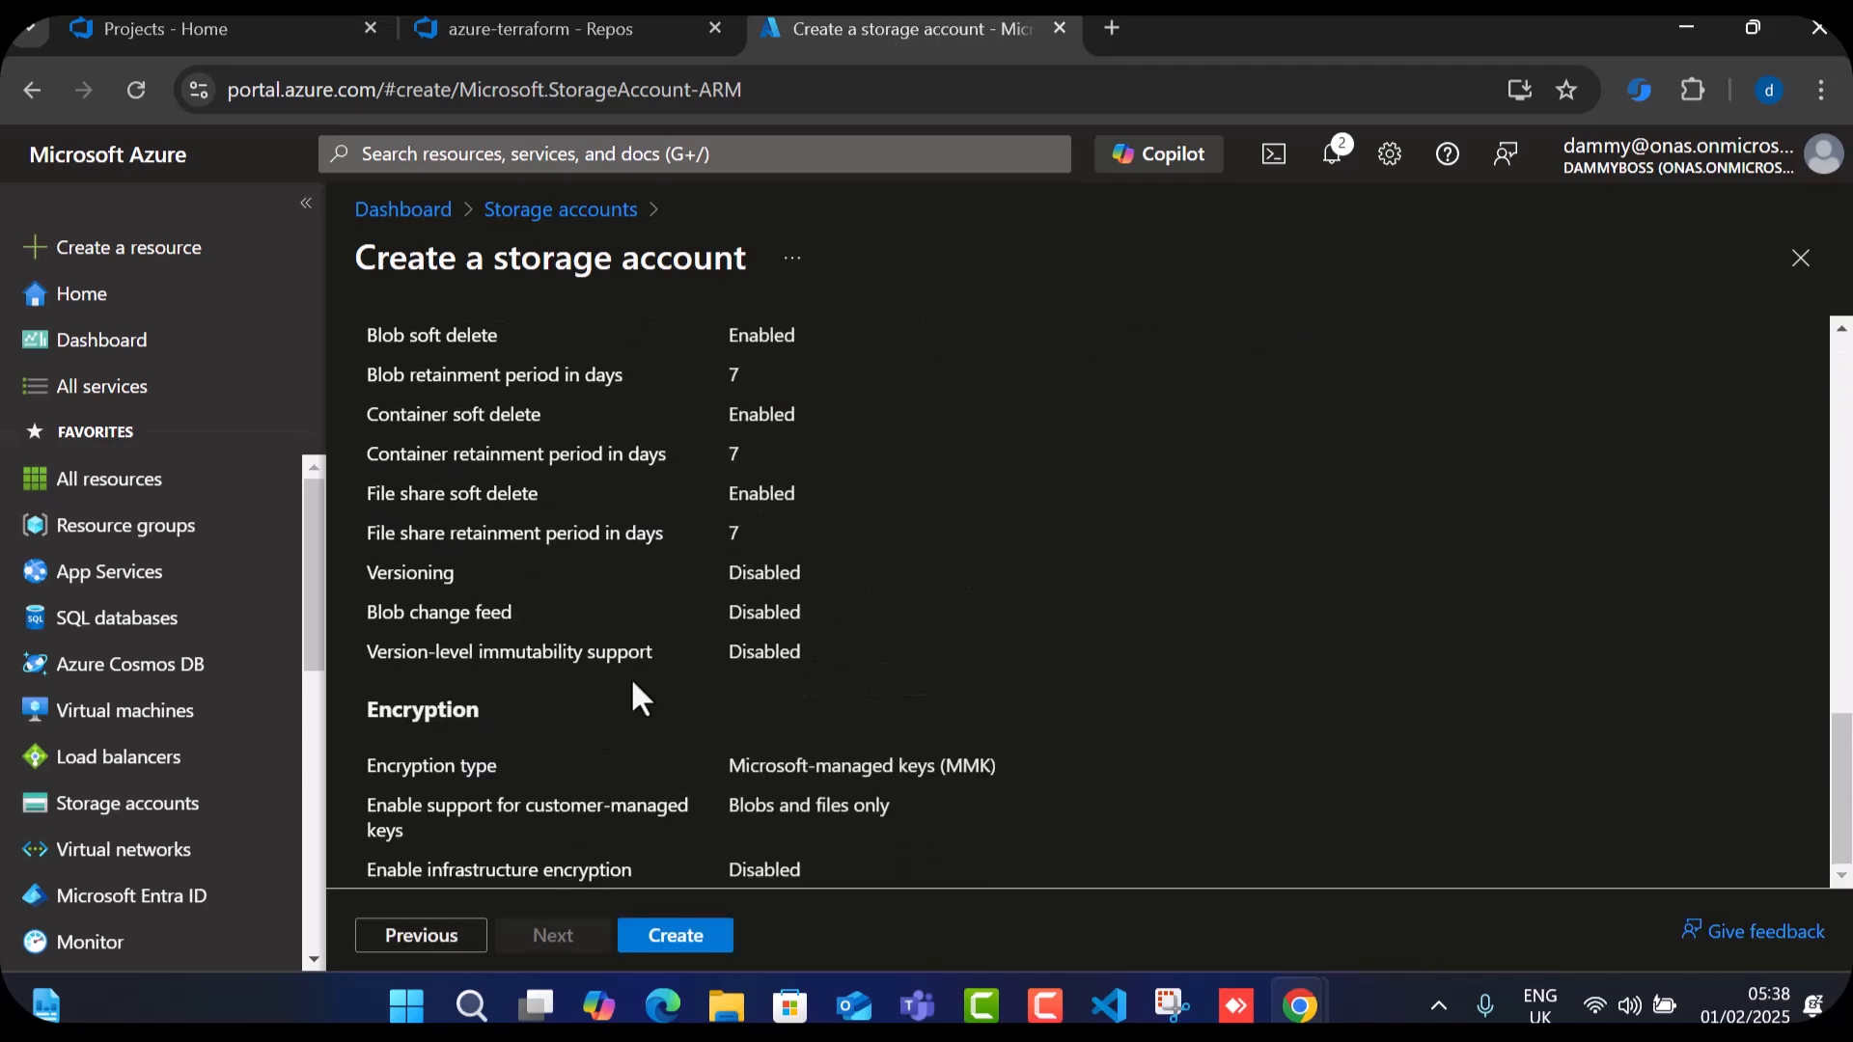
{"action": "scroll", "coordinate": [634, 683], "scroll_direction": "up", "scroll_amount": 20}
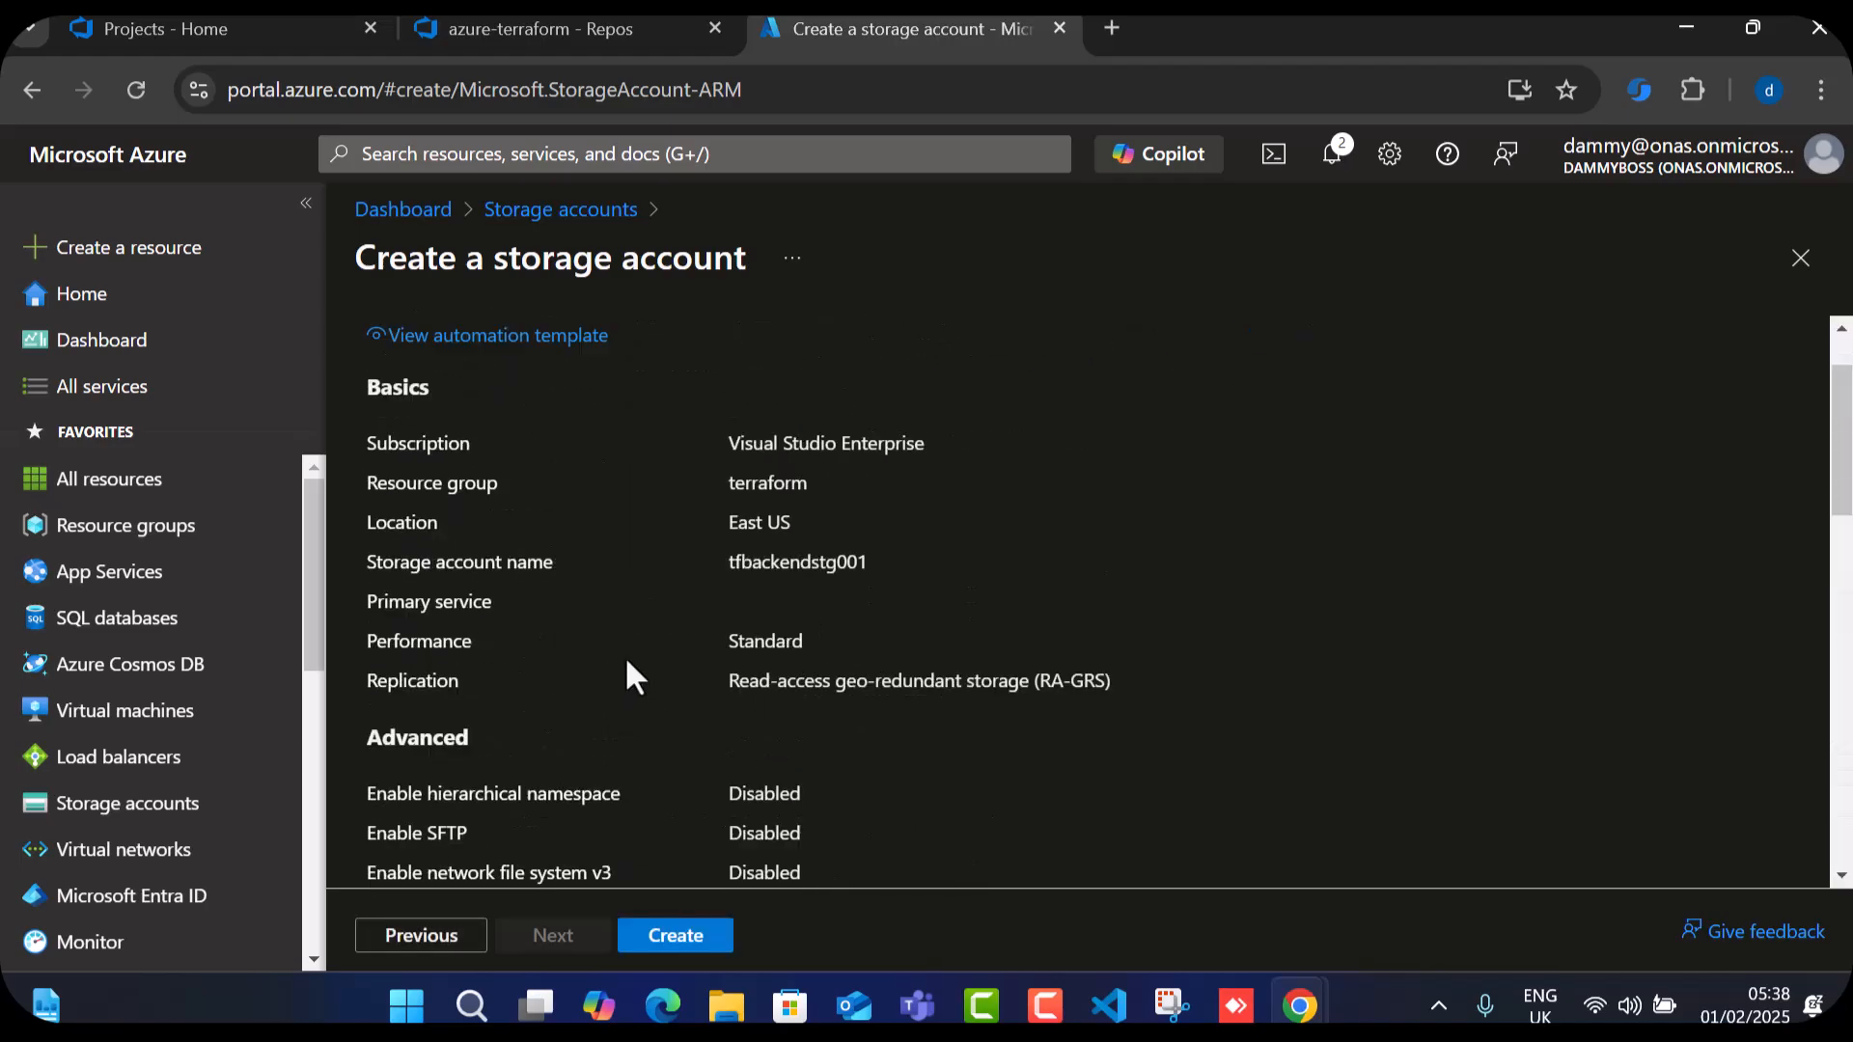
{"action": "left_click", "coordinate": [681, 919]}
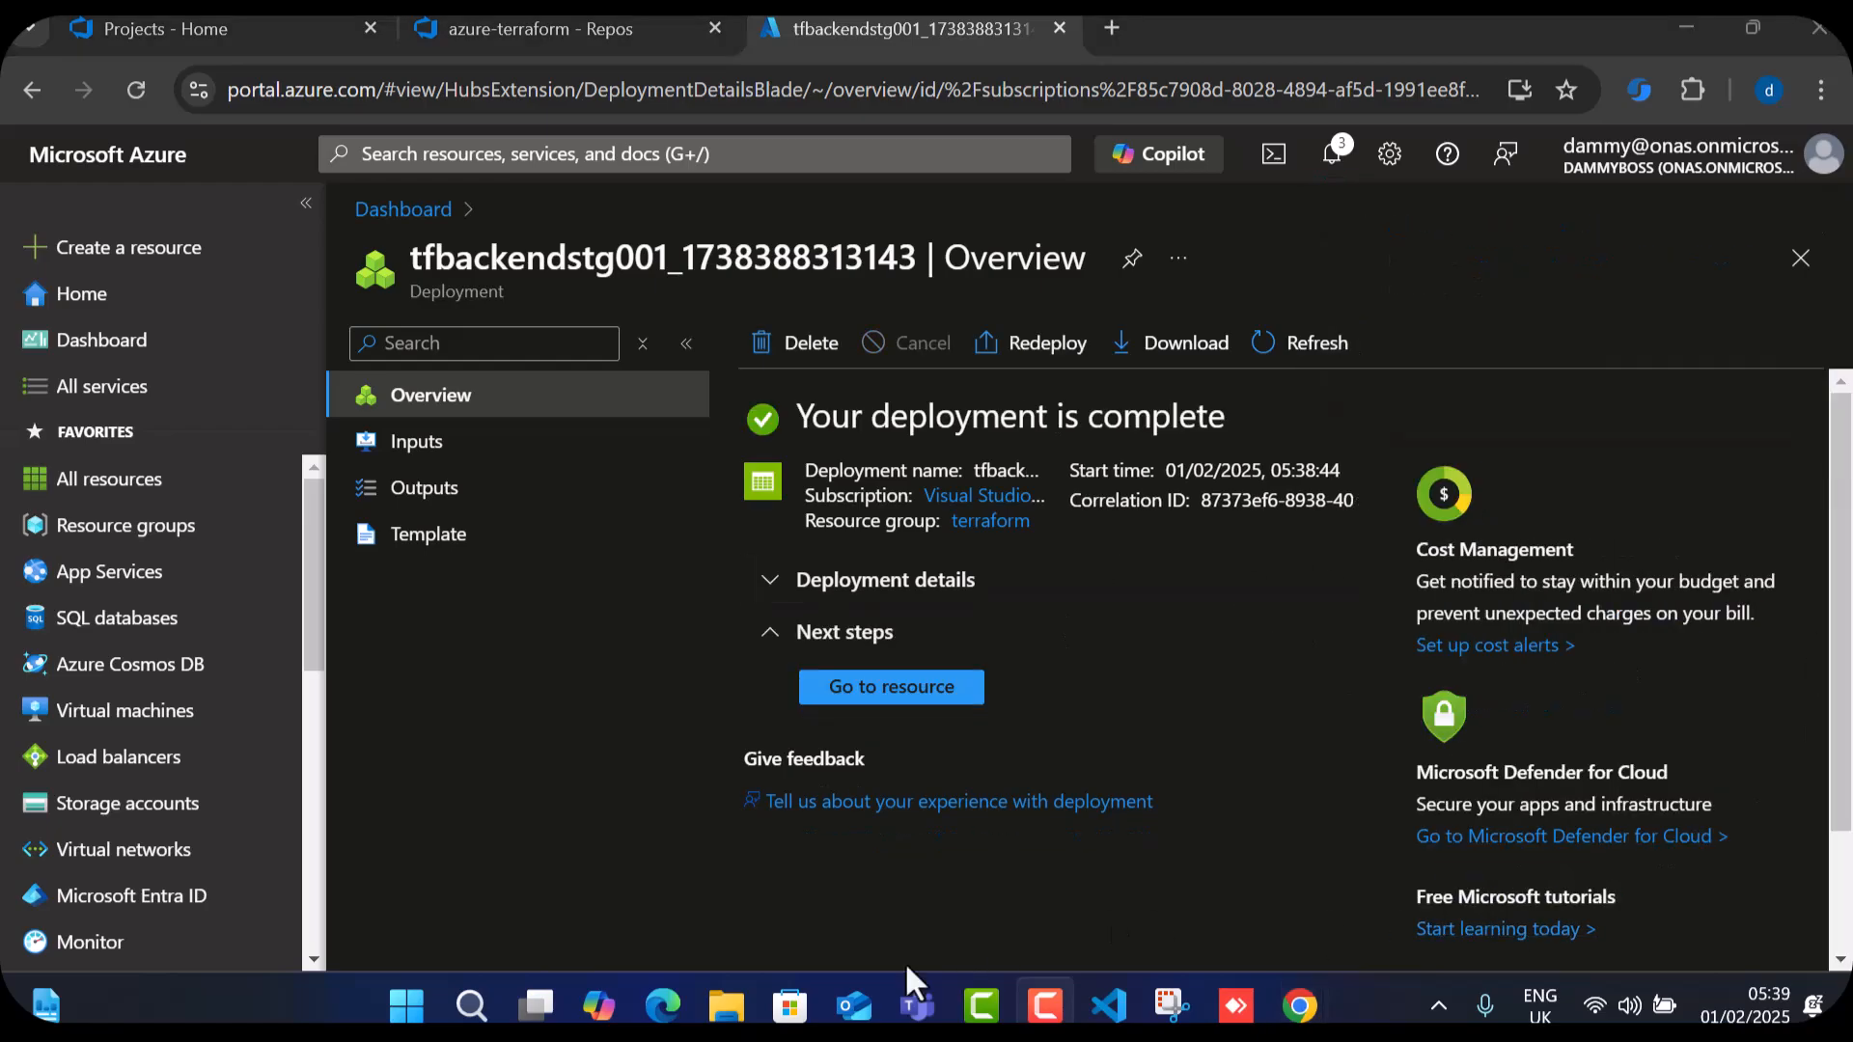
Open the deployed tfbackendstg001 account, create a blob container named tfcontainer in it and open that container.
{"action": "left_click", "coordinate": [882, 697]}
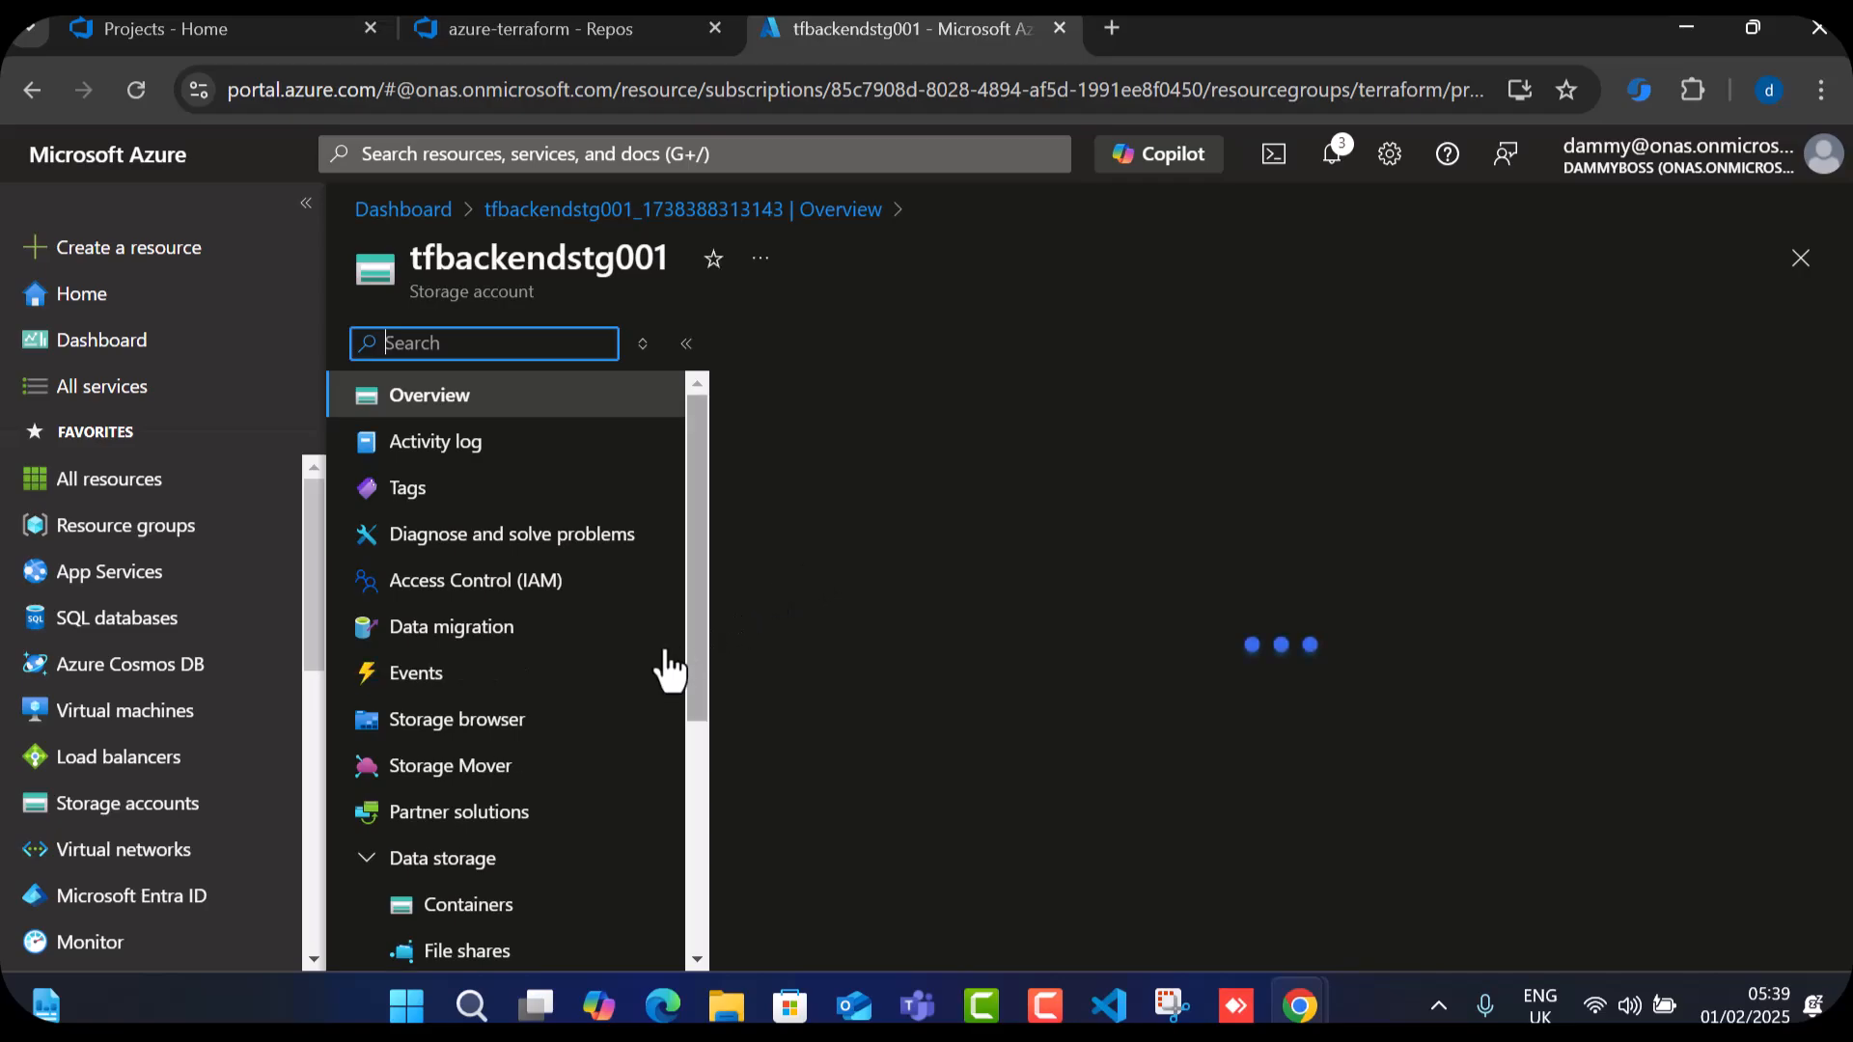
{"action": "scroll", "coordinate": [425, 820], "scroll_direction": "down", "scroll_amount": 3}
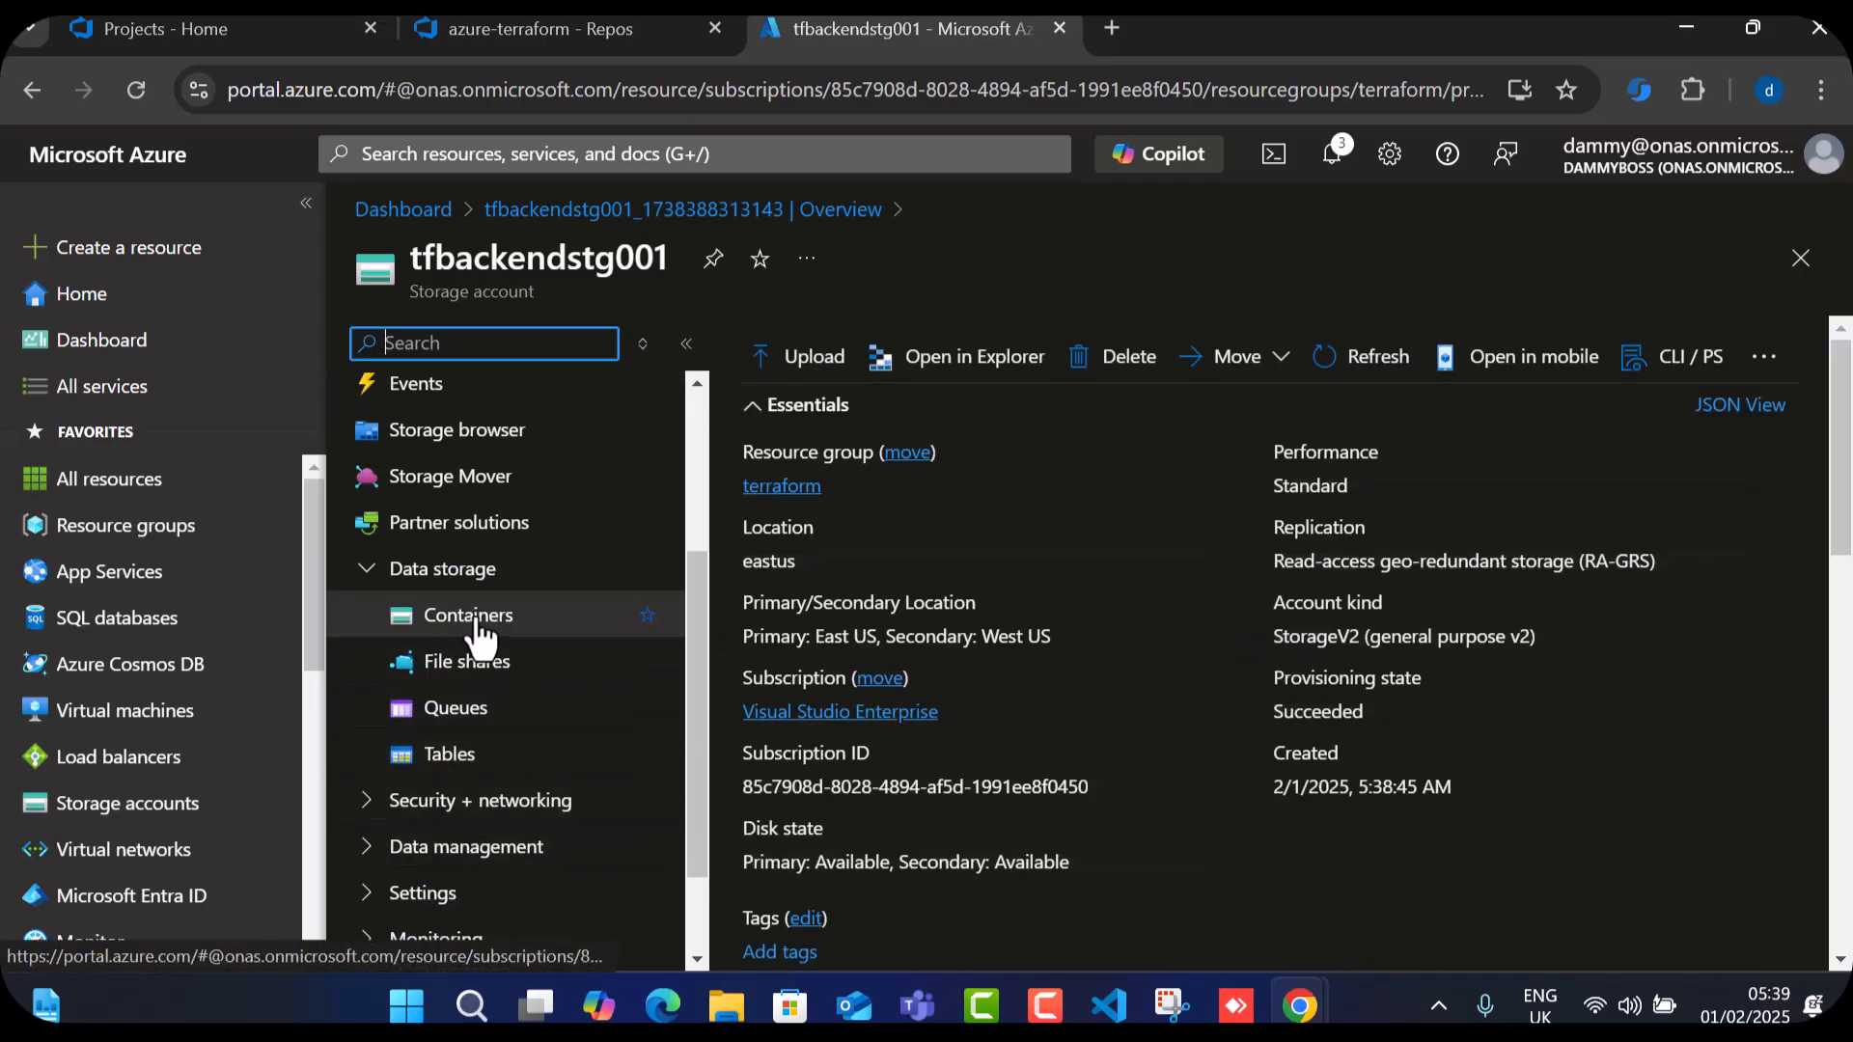
{"action": "left_click", "coordinate": [450, 627]}
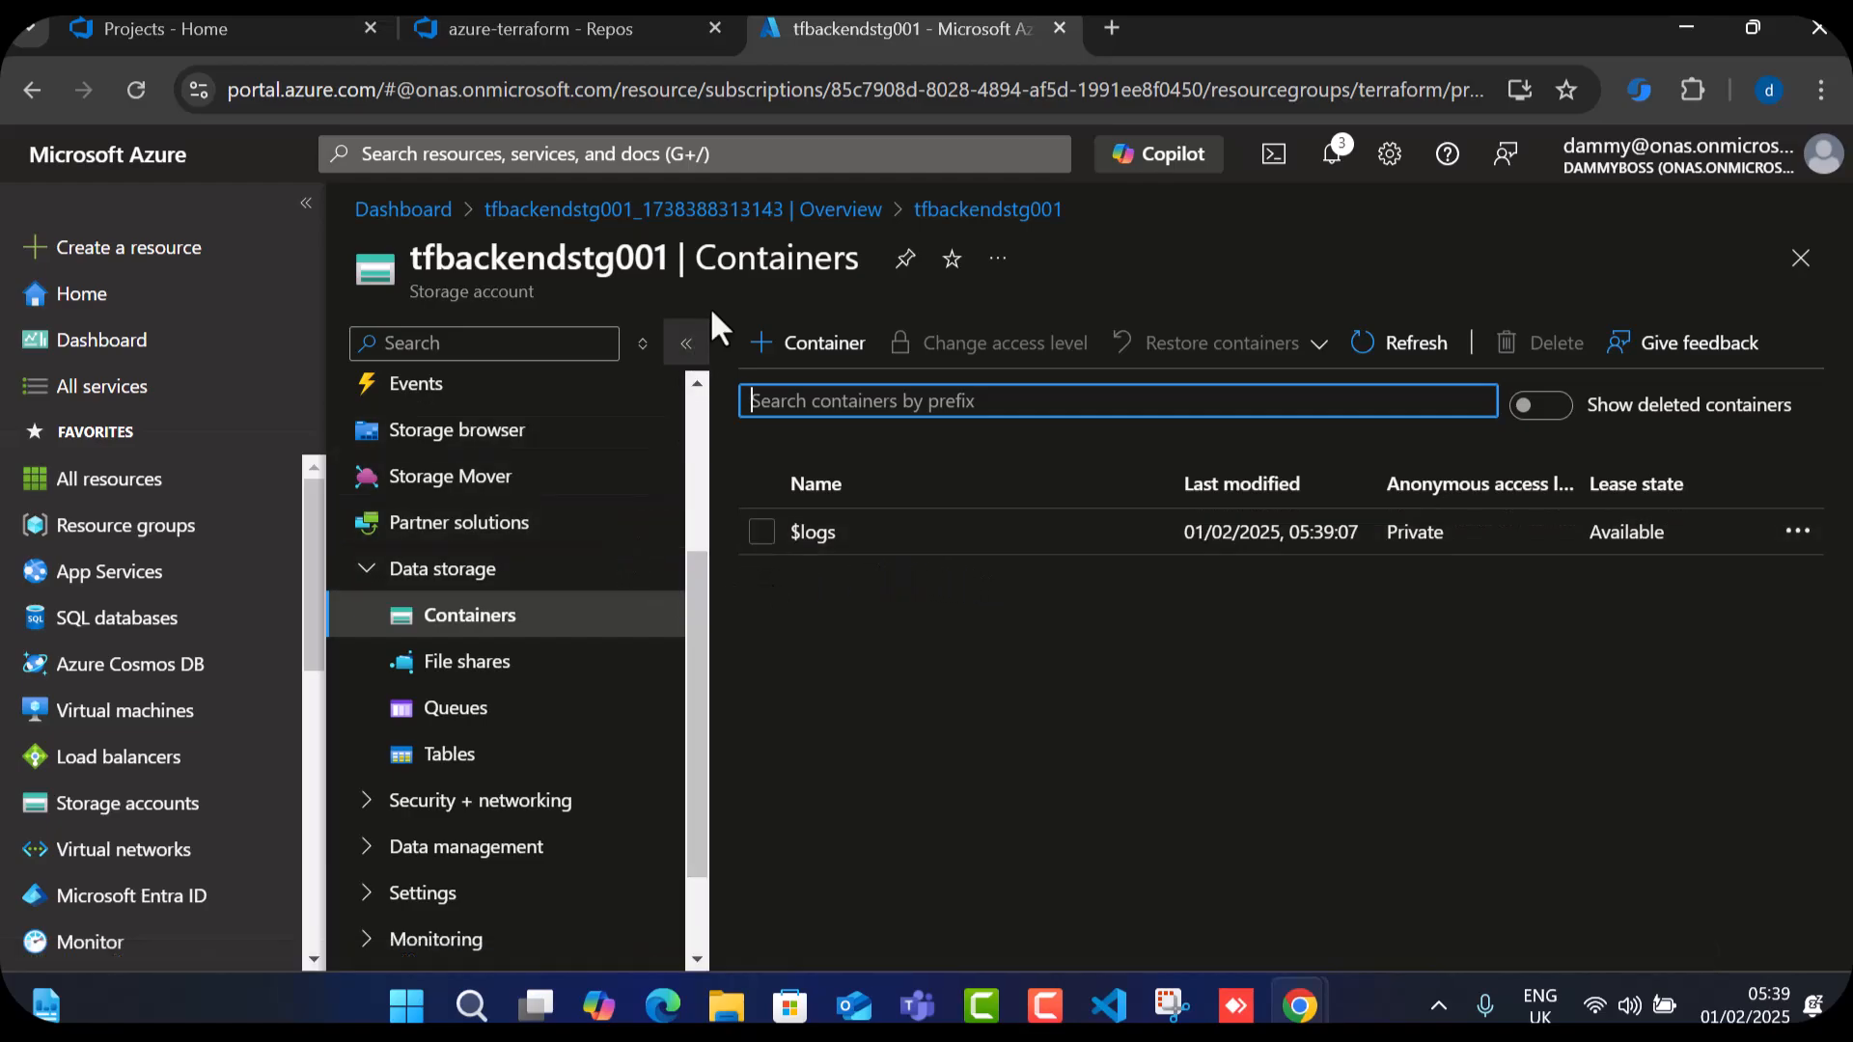
{"action": "left_click", "coordinate": [792, 355]}
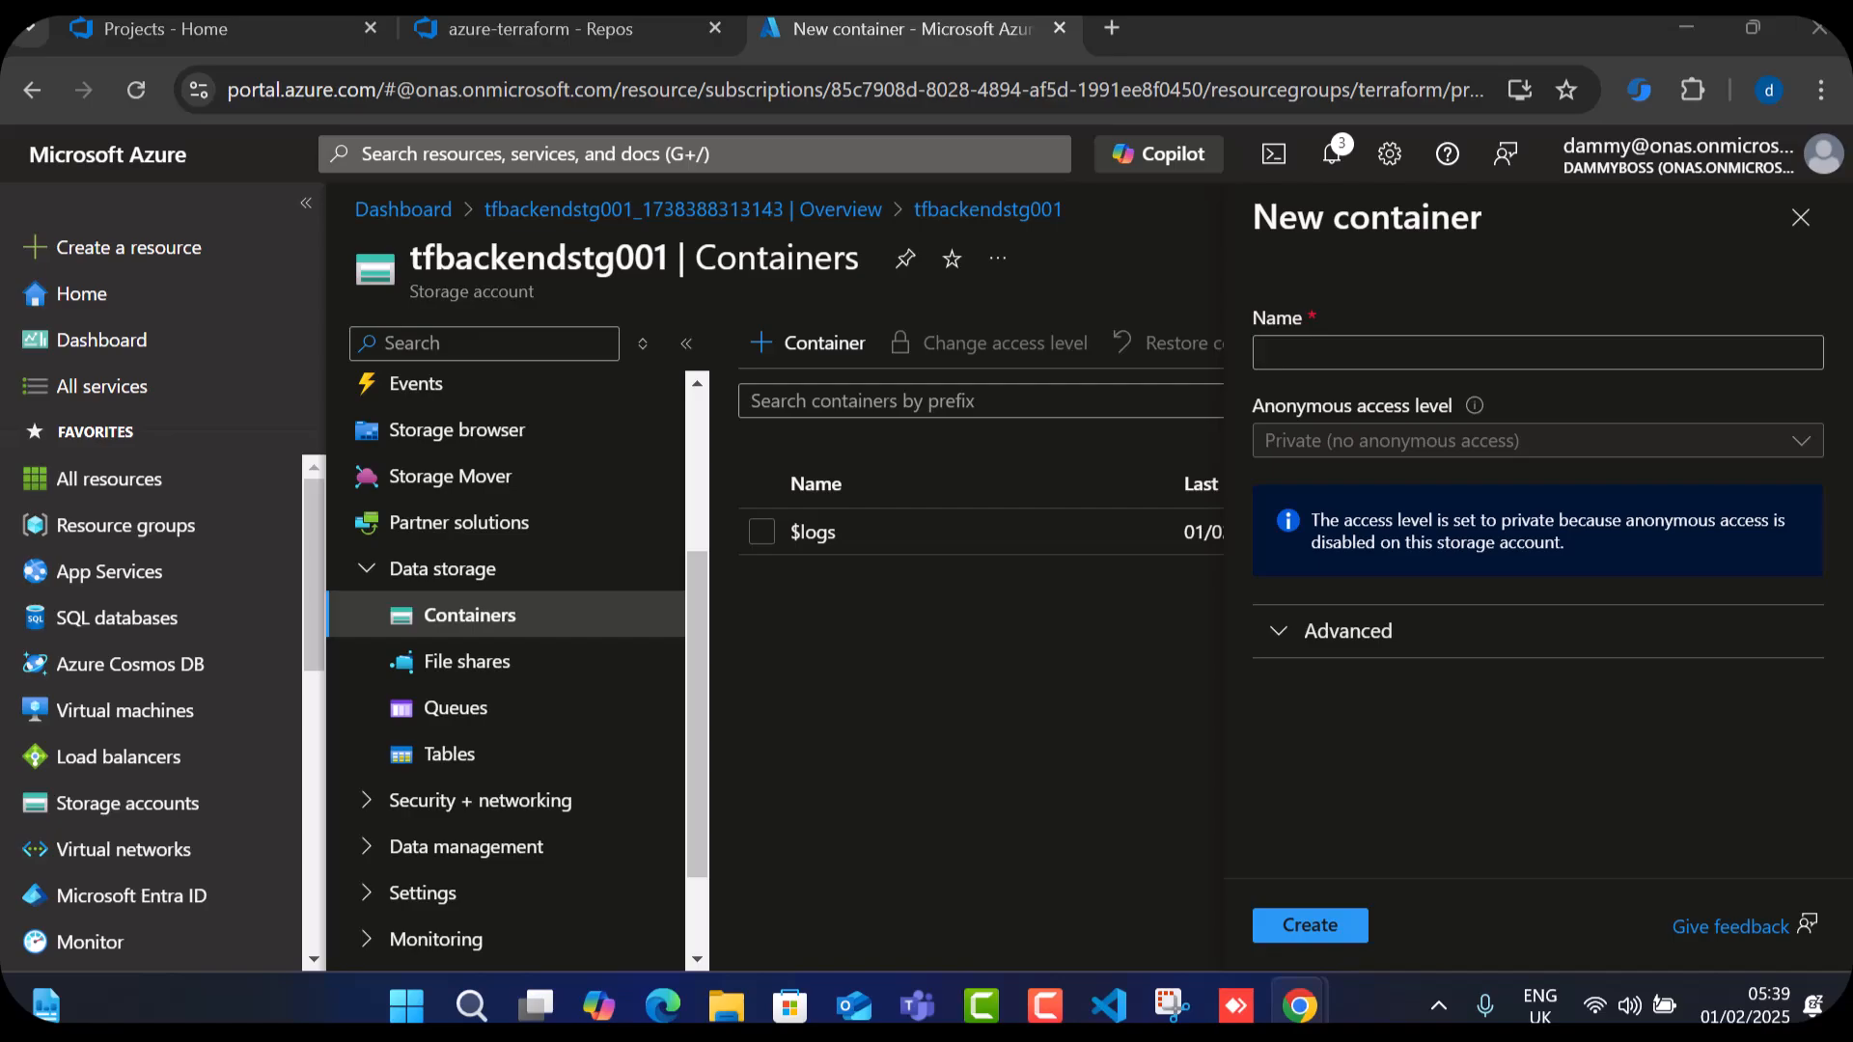
{"action": "left_click", "coordinate": [1312, 355]}
{"action": "type", "text": "tfcontainer"}
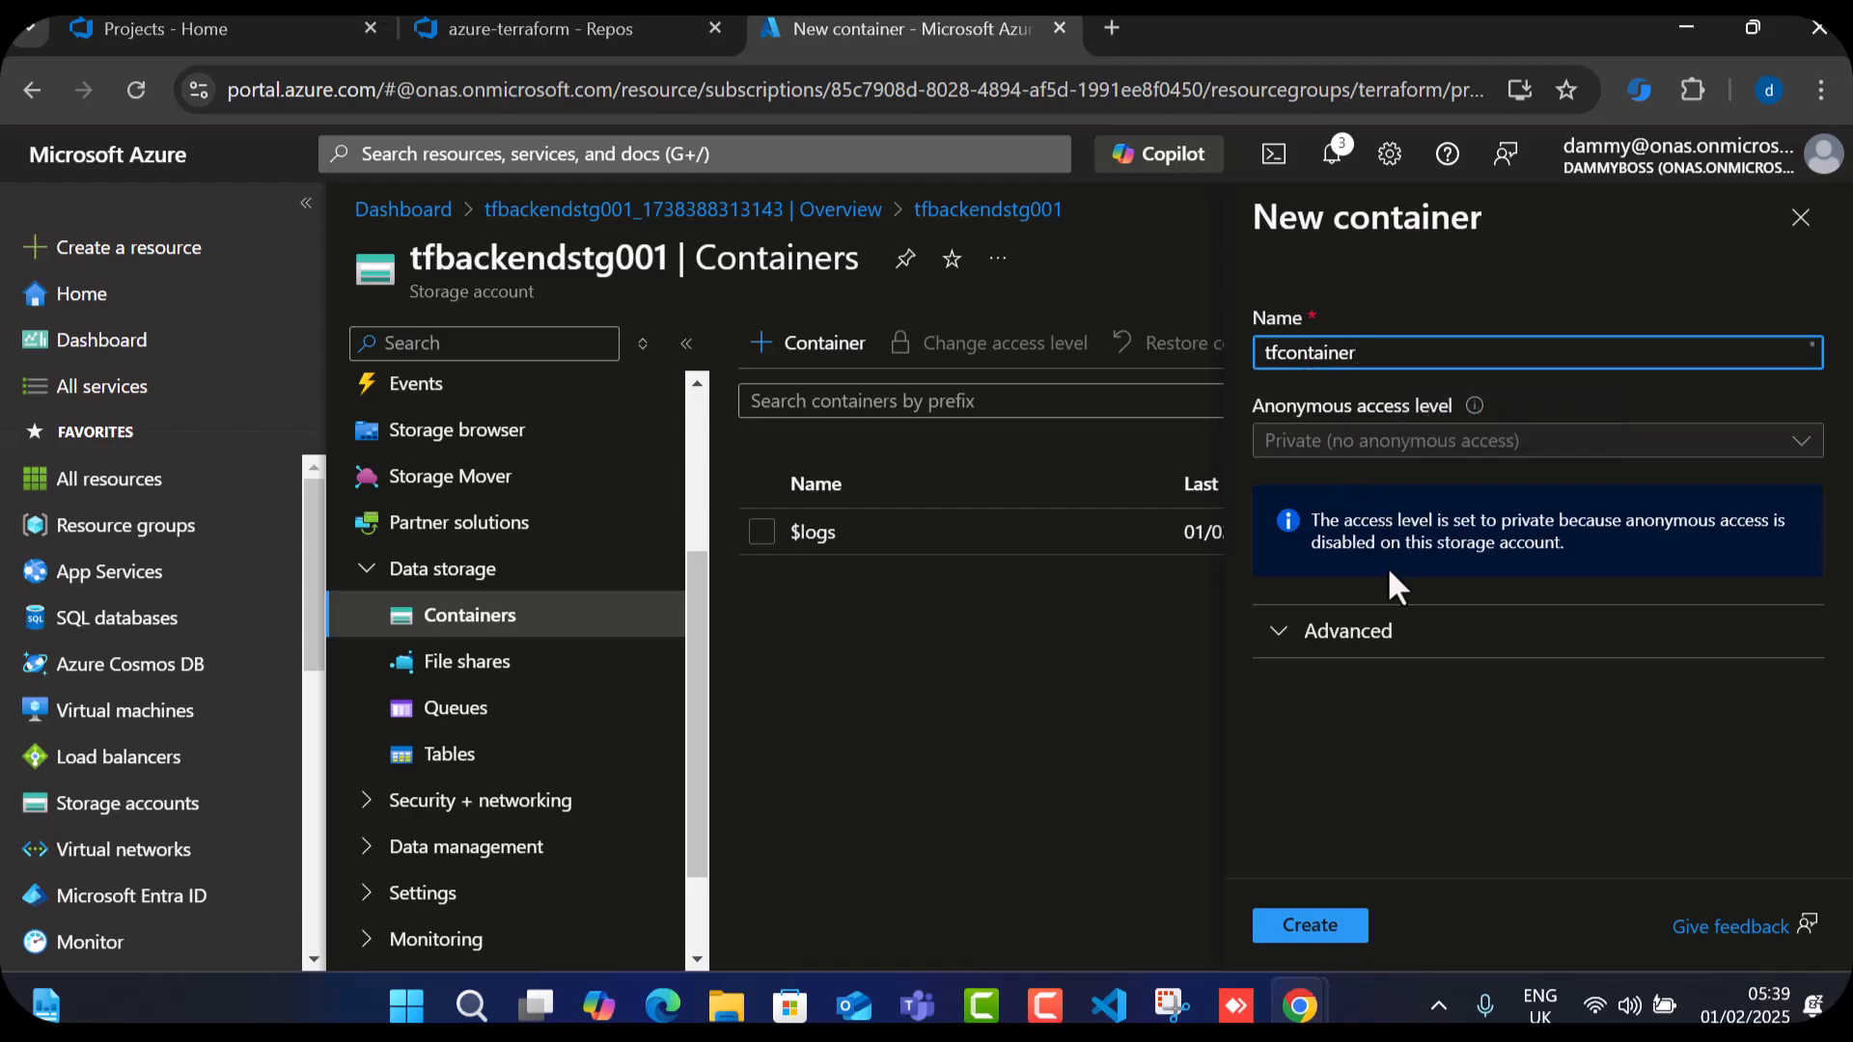
{"action": "left_click", "coordinate": [1293, 932]}
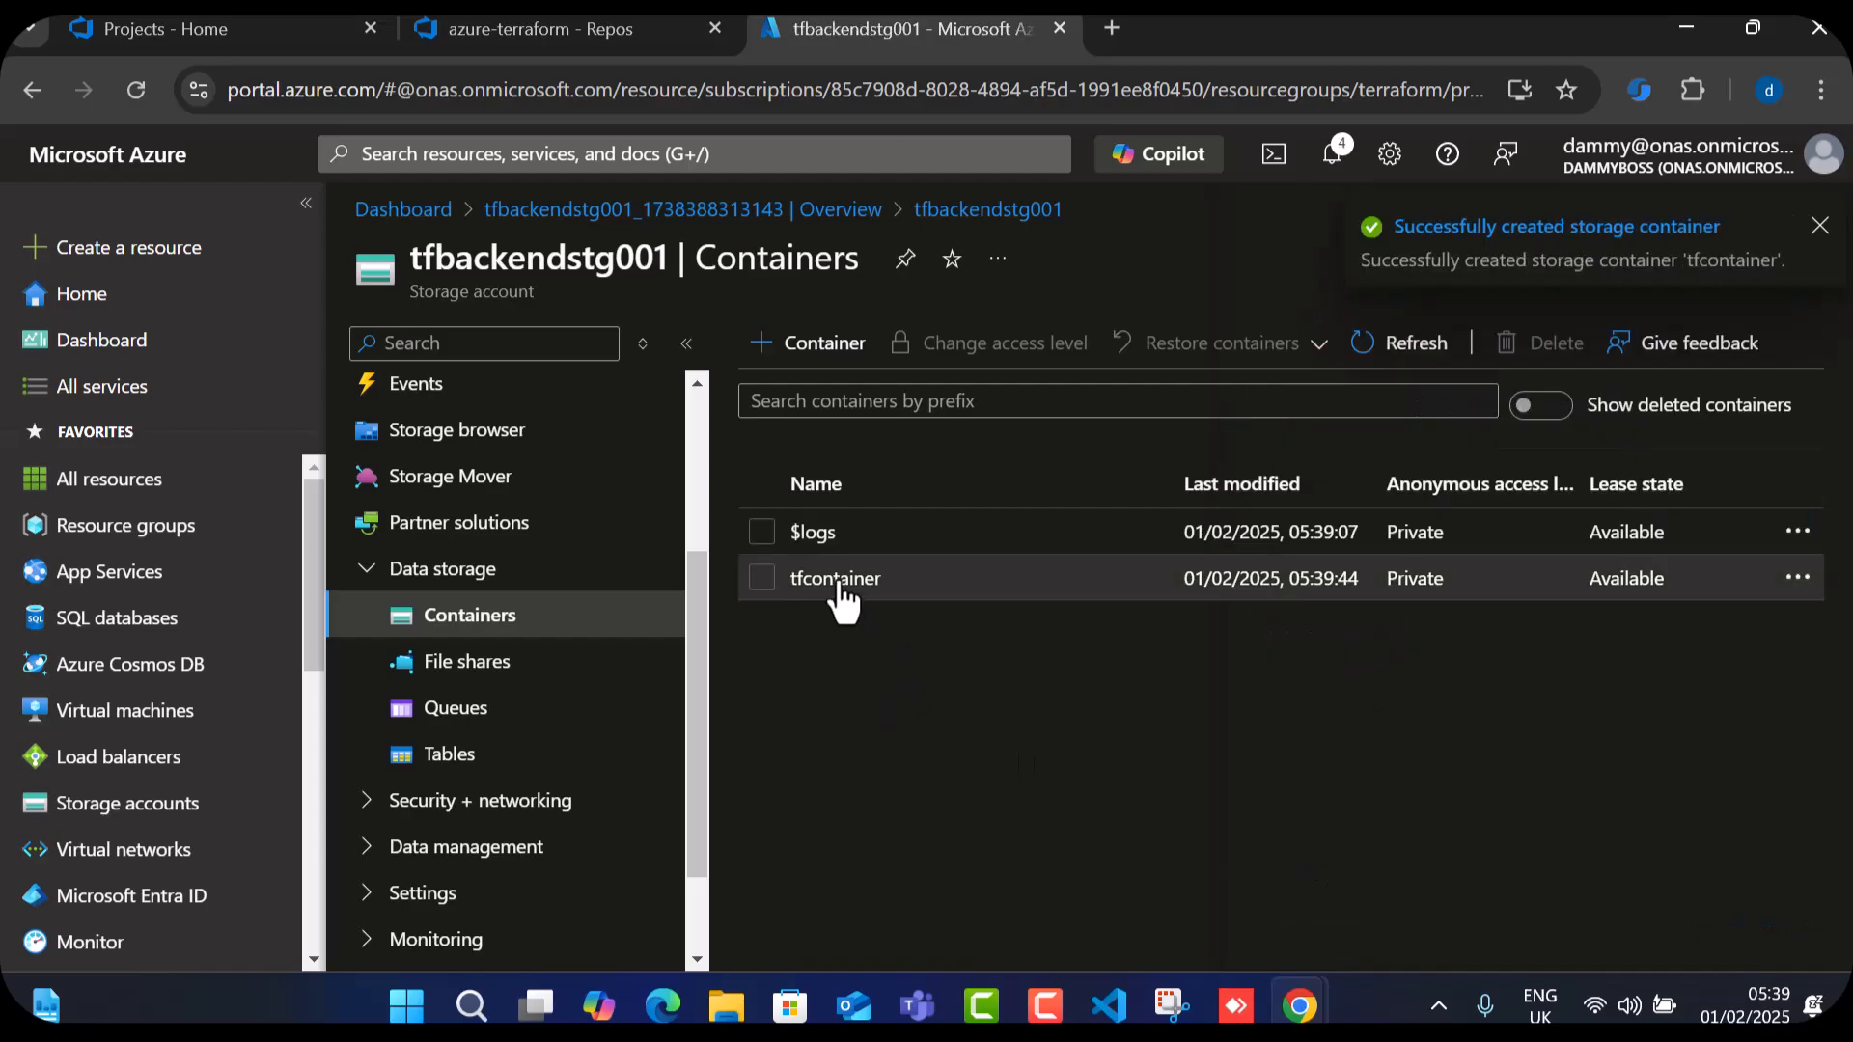
{"action": "left_click", "coordinate": [835, 579]}
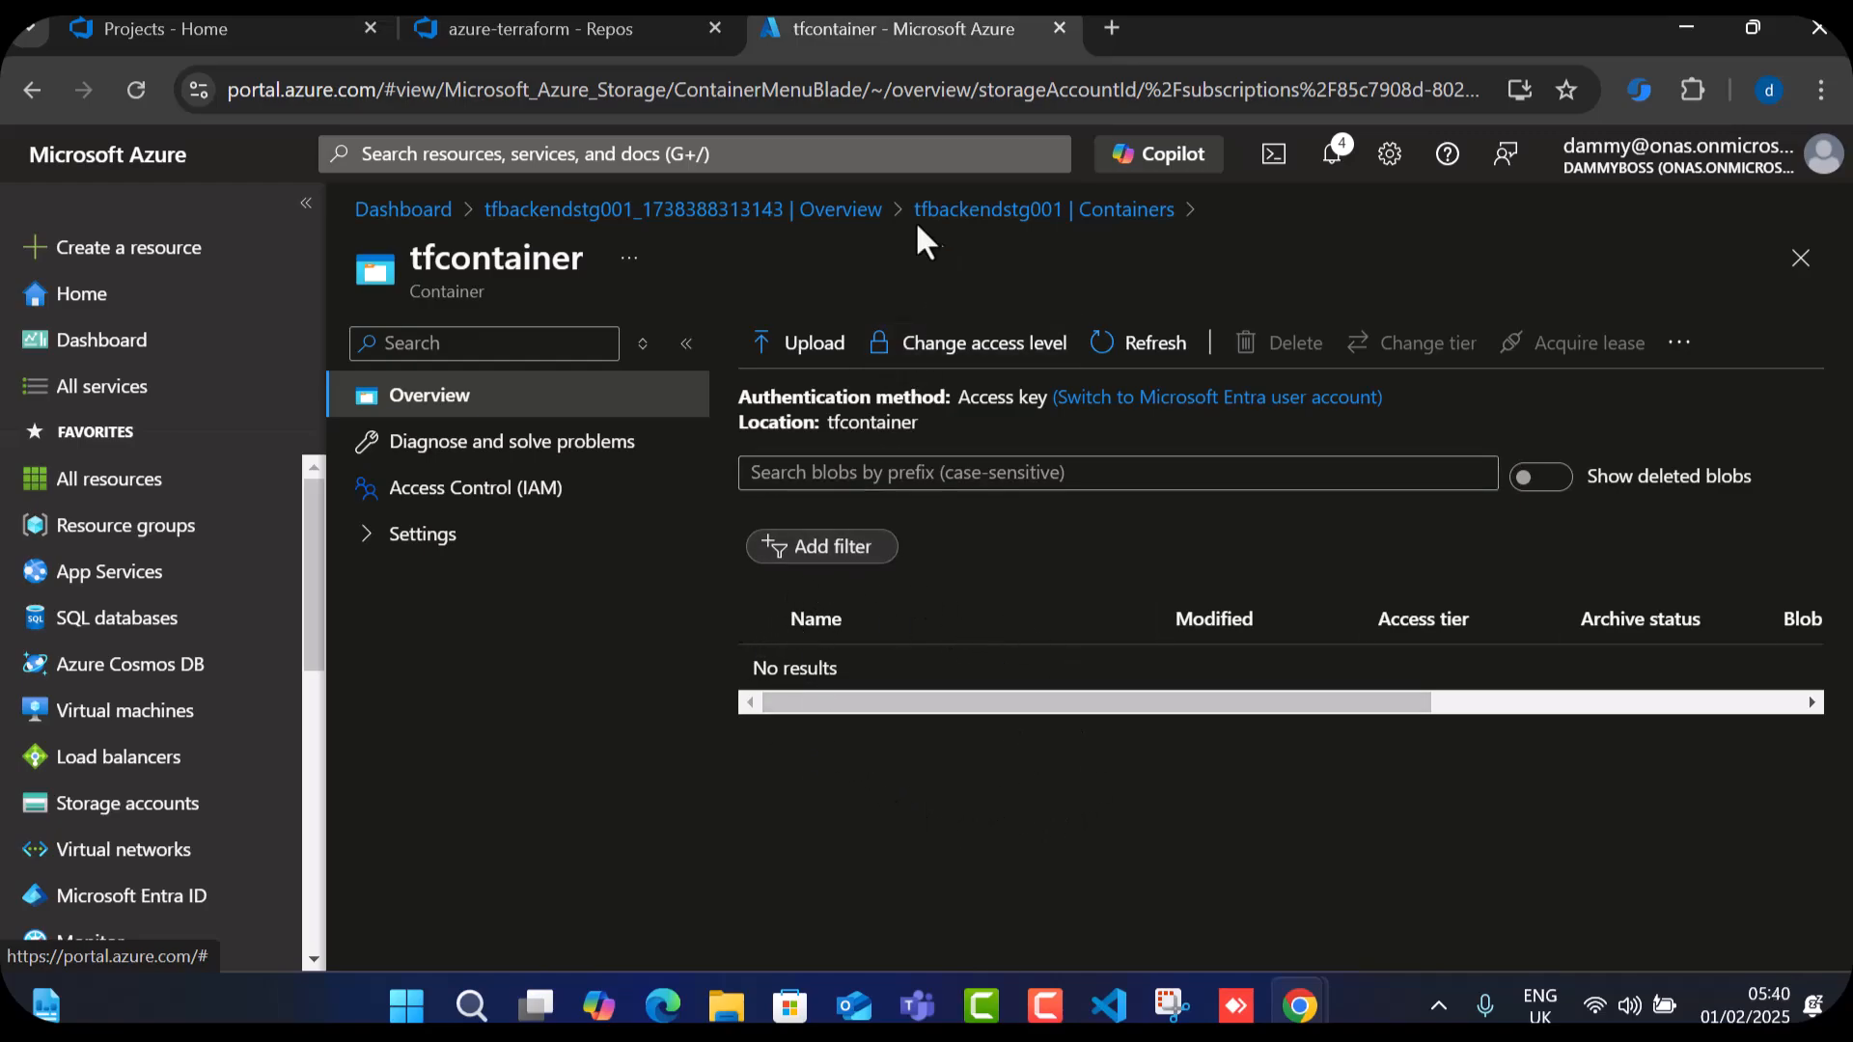
Switch to the azure-terraform repository in Azure DevOps and look through its files from .gitignore to variables.tf, glancing back at tfcontainer in the Azure portal.
{"action": "left_click", "coordinate": [577, 31]}
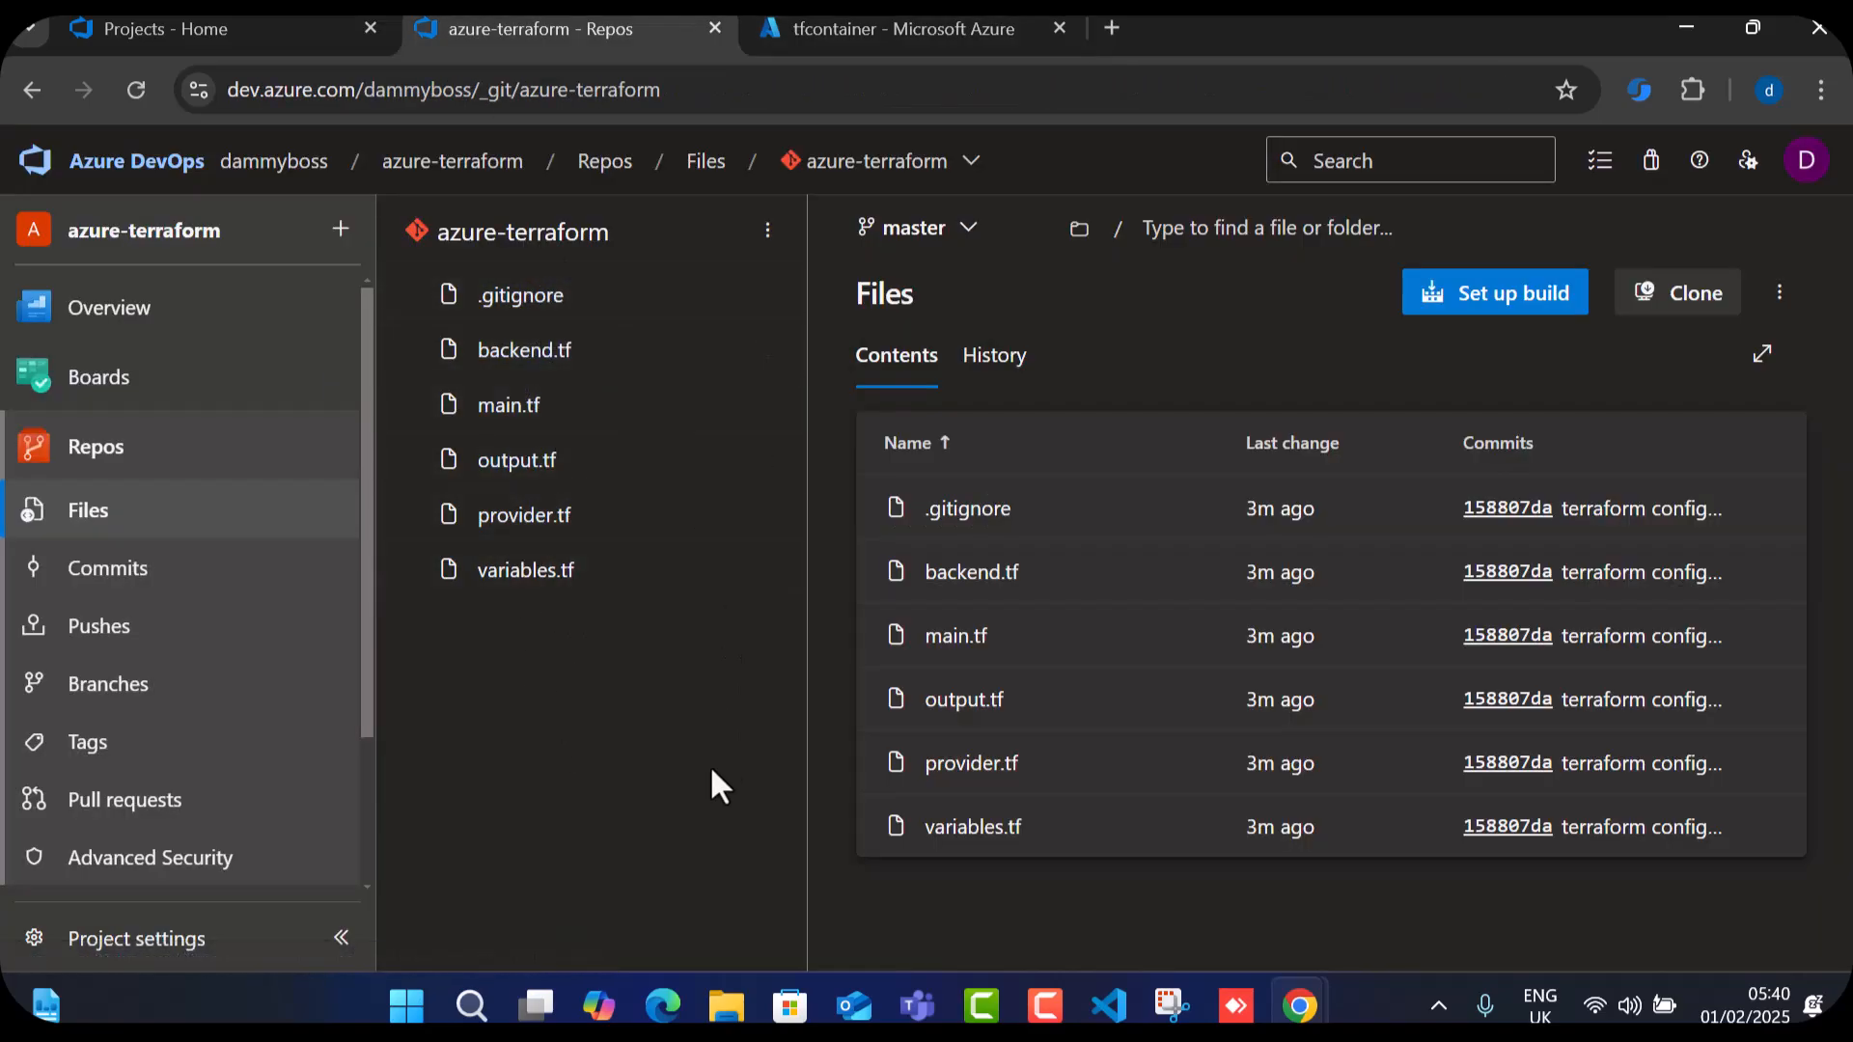
{"action": "left_click_drag", "start_coordinate": [531, 299], "coordinate": [1146, 502]}
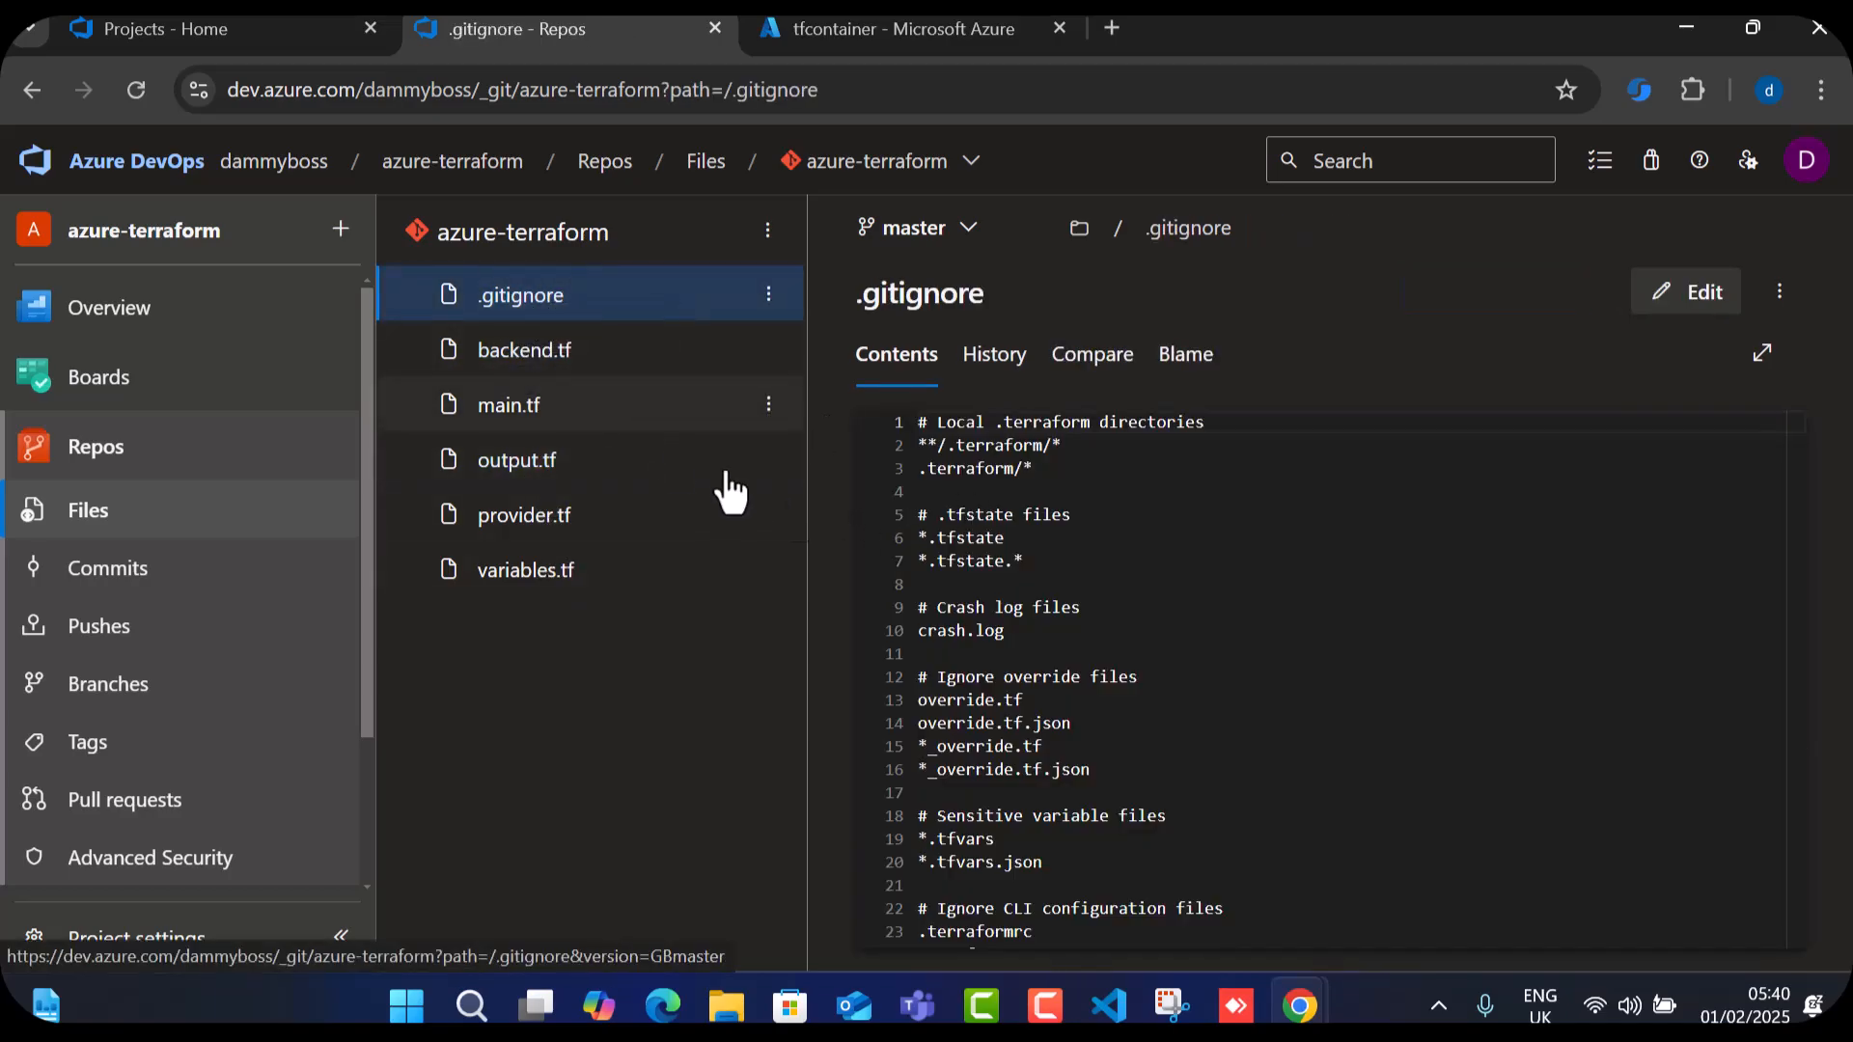
{"action": "left_click", "coordinate": [550, 357]}
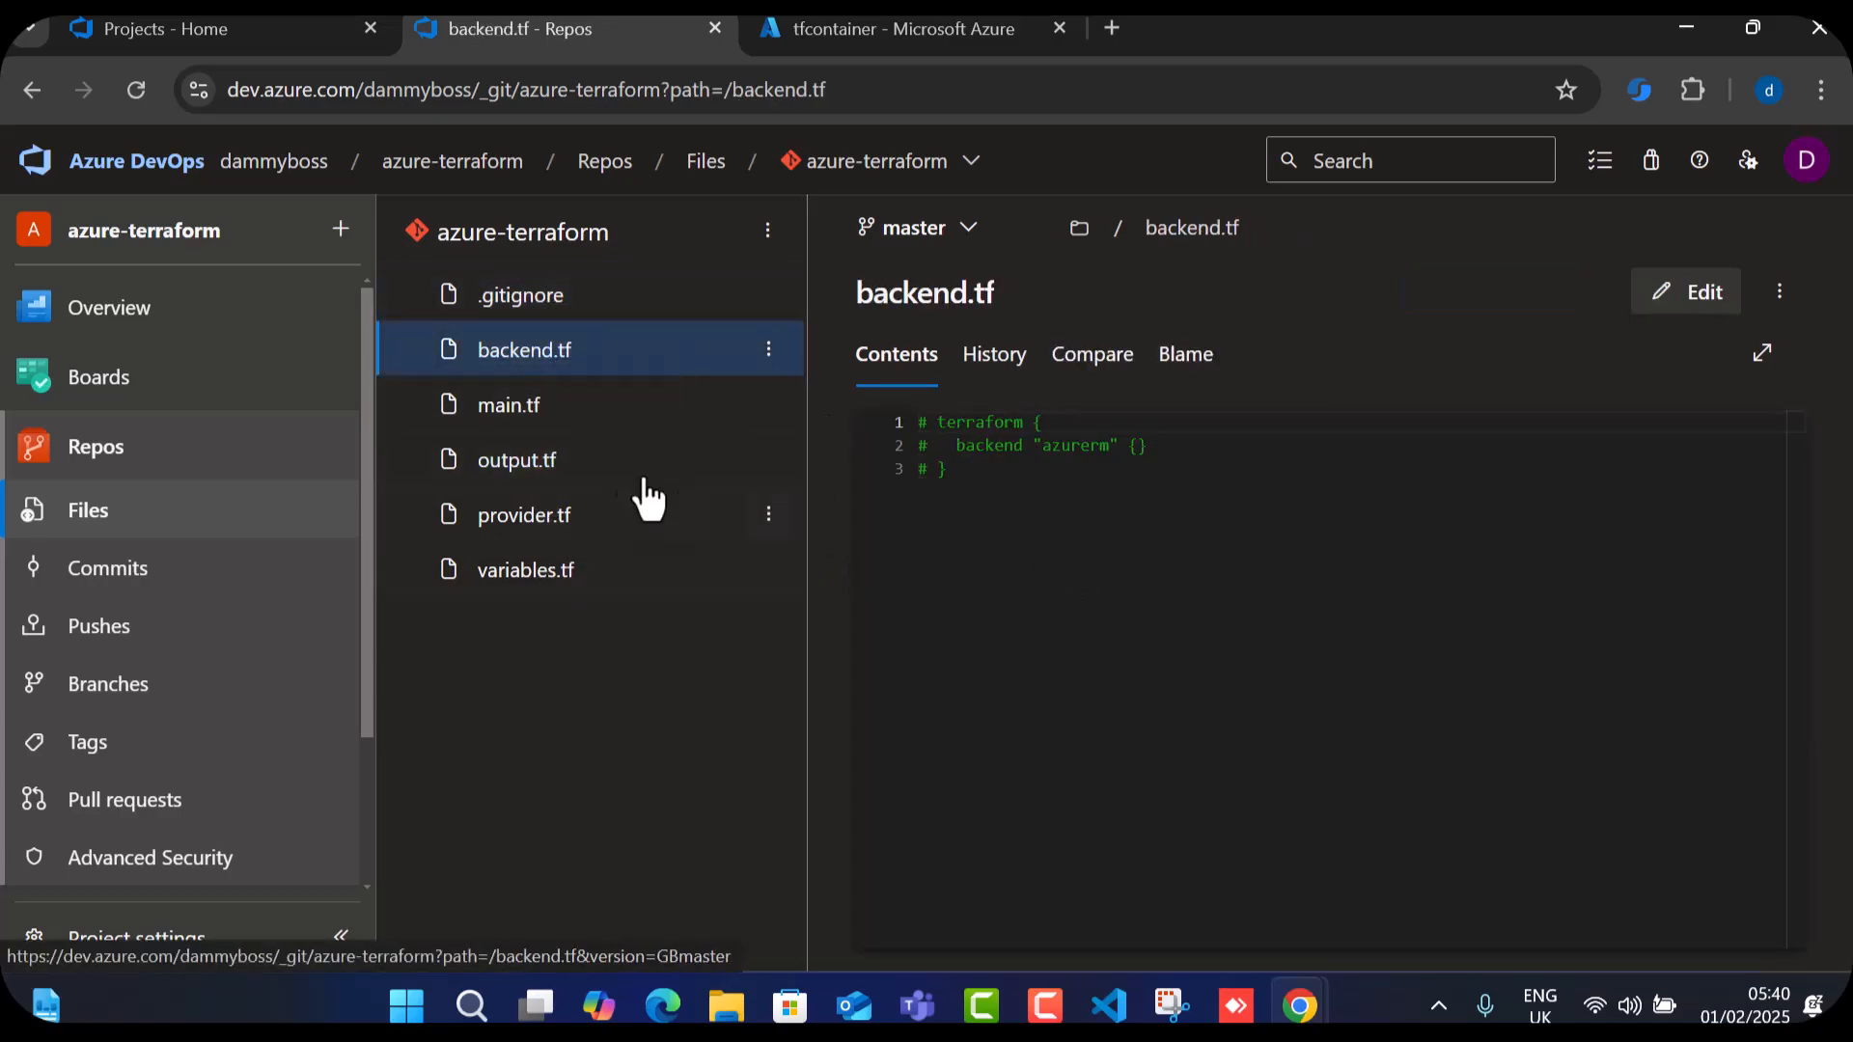
{"action": "left_click", "coordinate": [519, 411]}
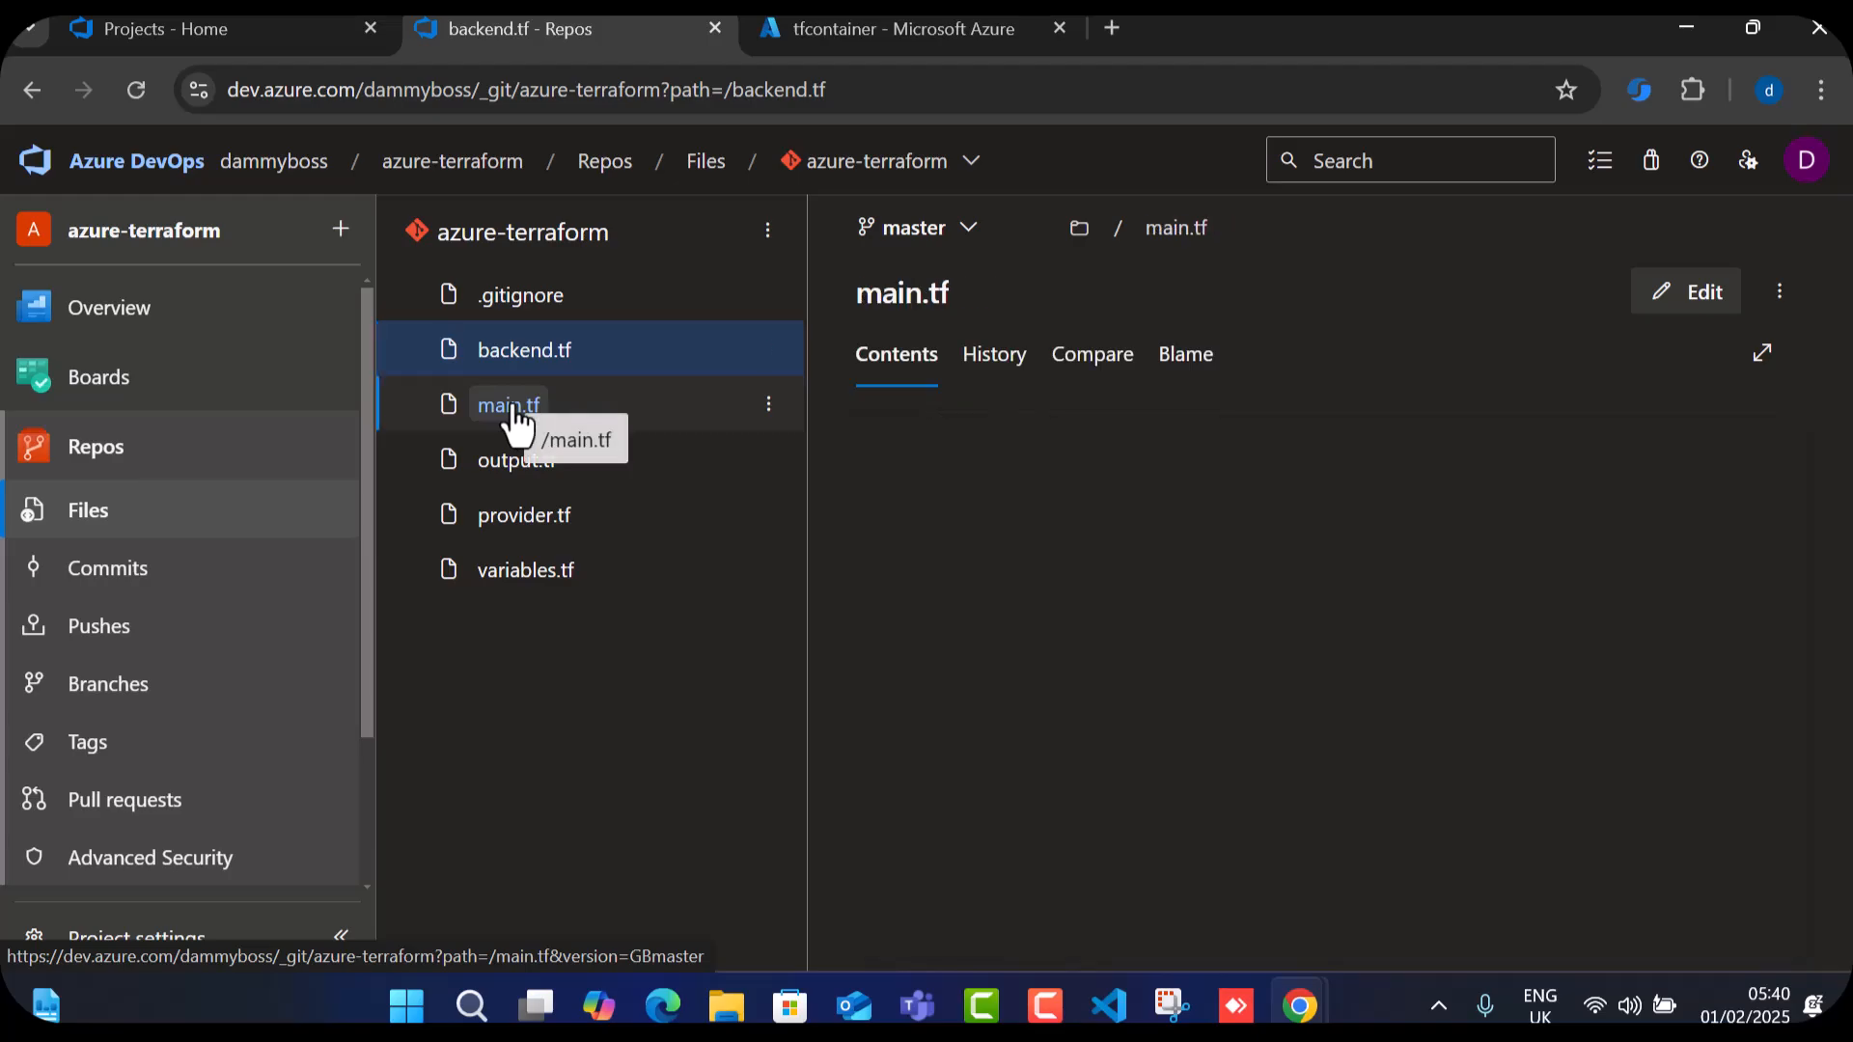
{"action": "left_click", "coordinate": [538, 468]}
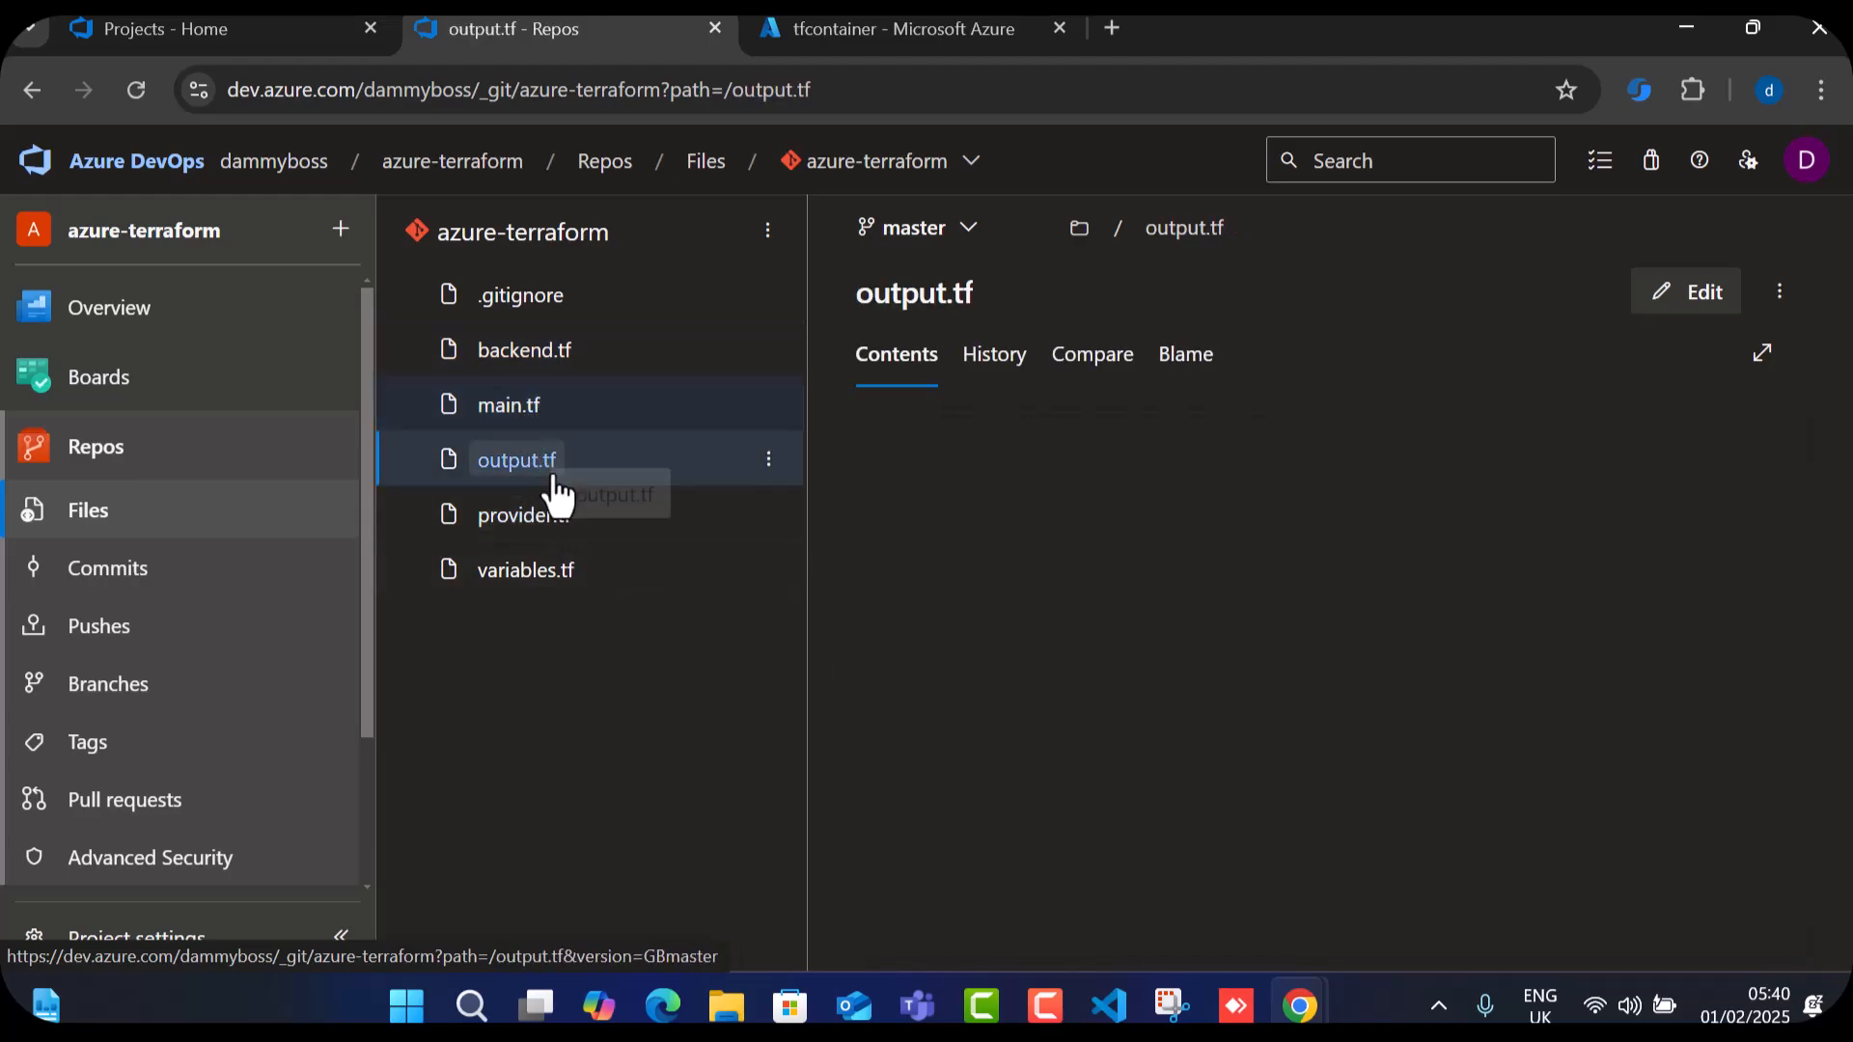
{"action": "left_click", "coordinate": [540, 529]}
{"action": "left_click", "coordinate": [537, 579]}
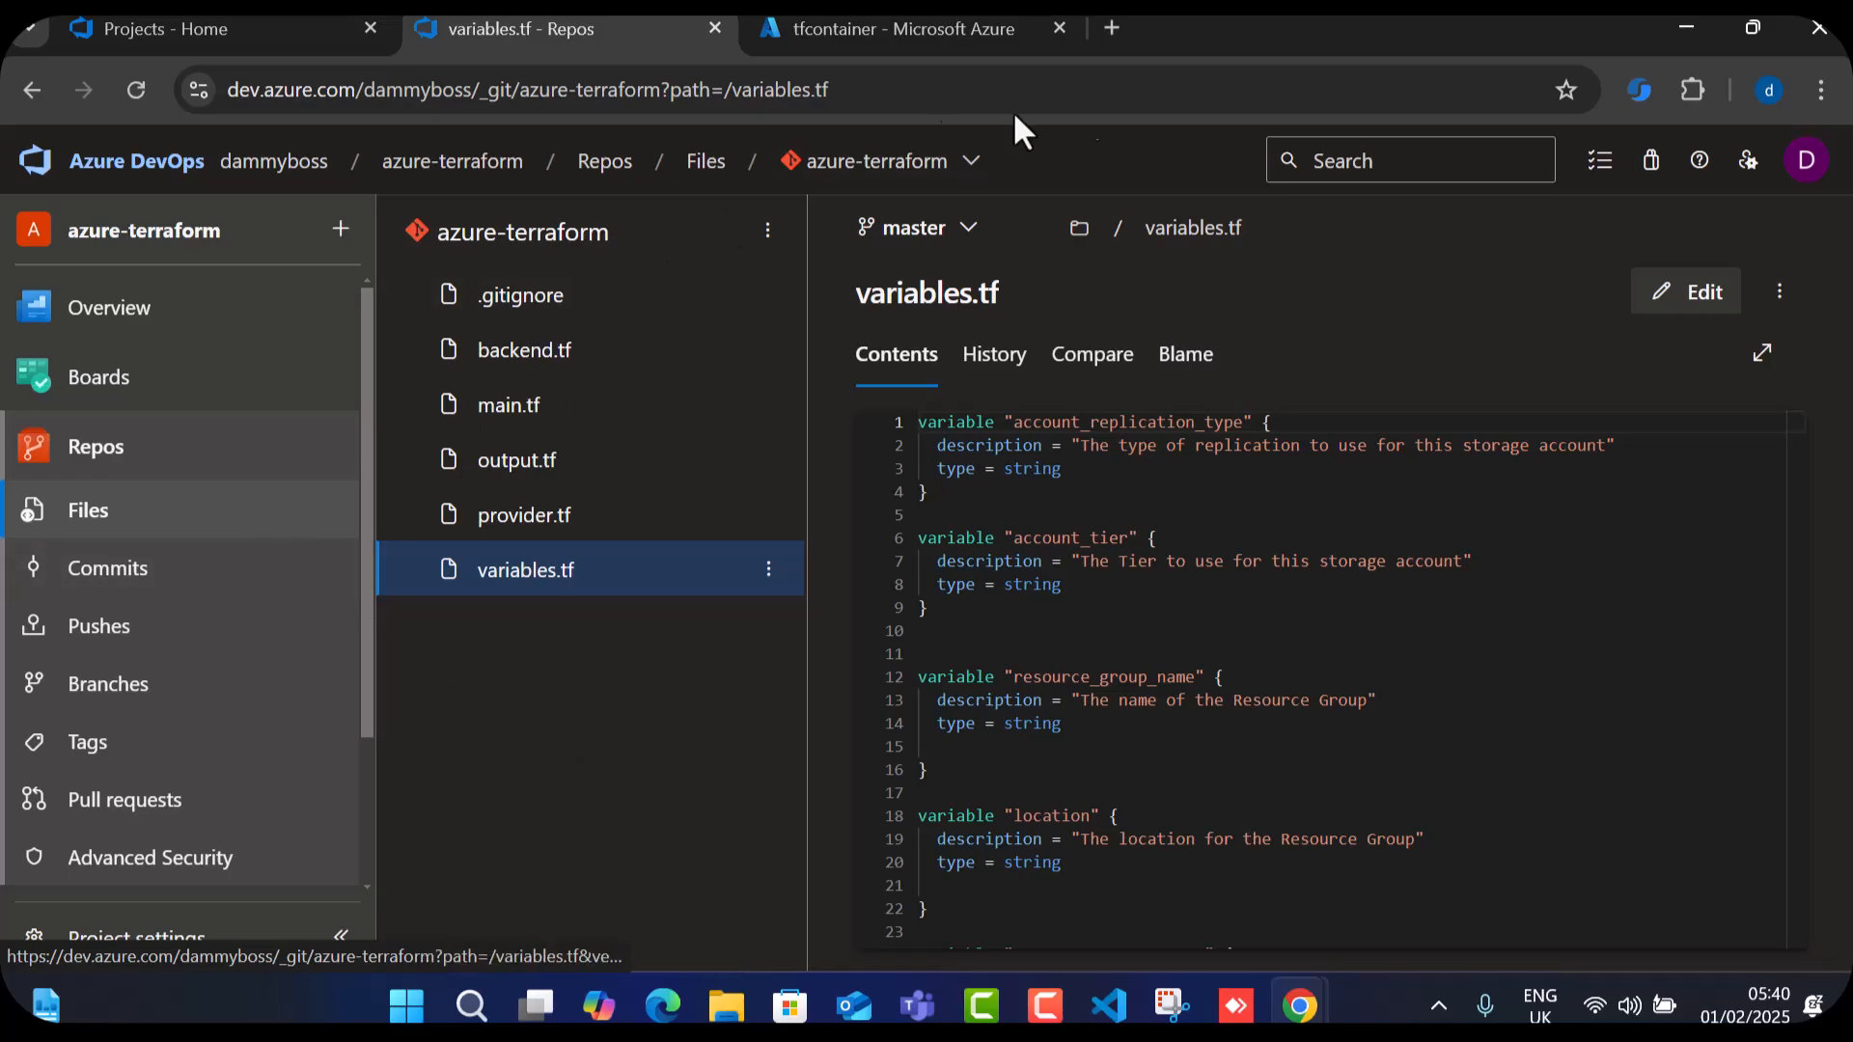
{"action": "left_click", "coordinate": [886, 27]}
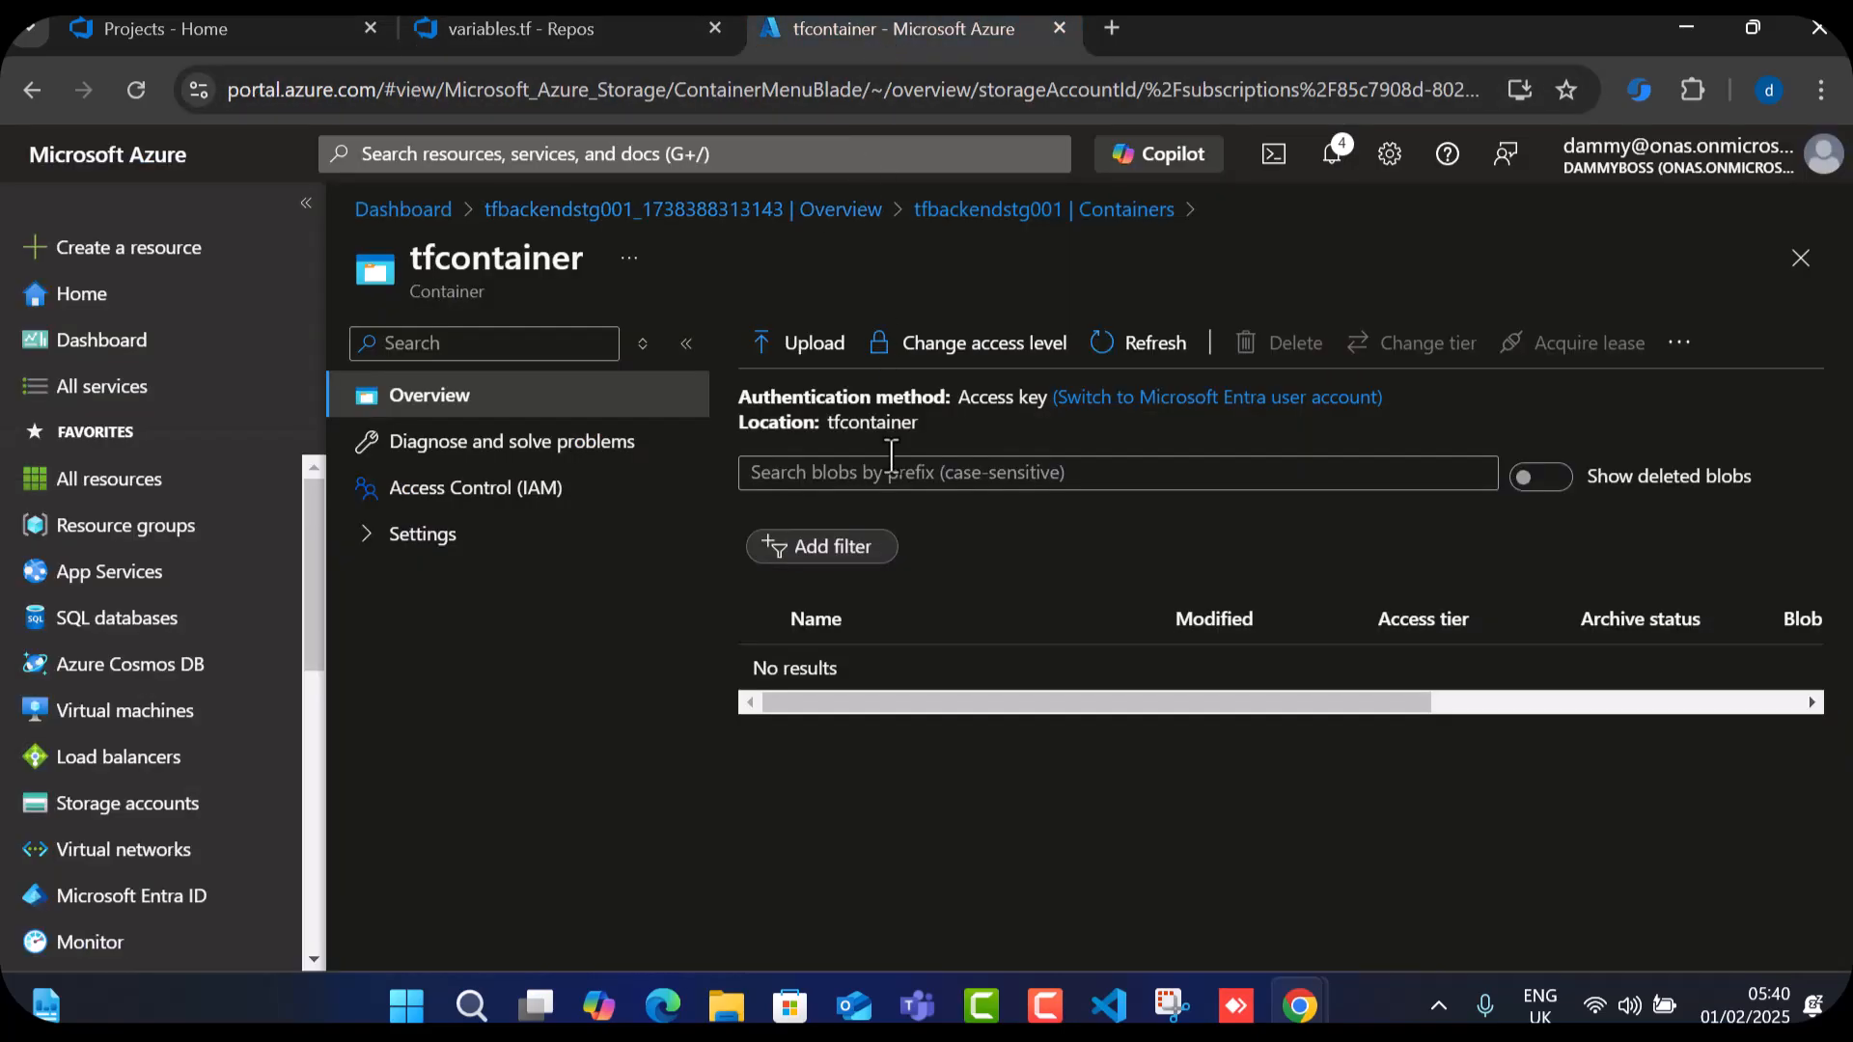
{"action": "left_click", "coordinate": [535, 27]}
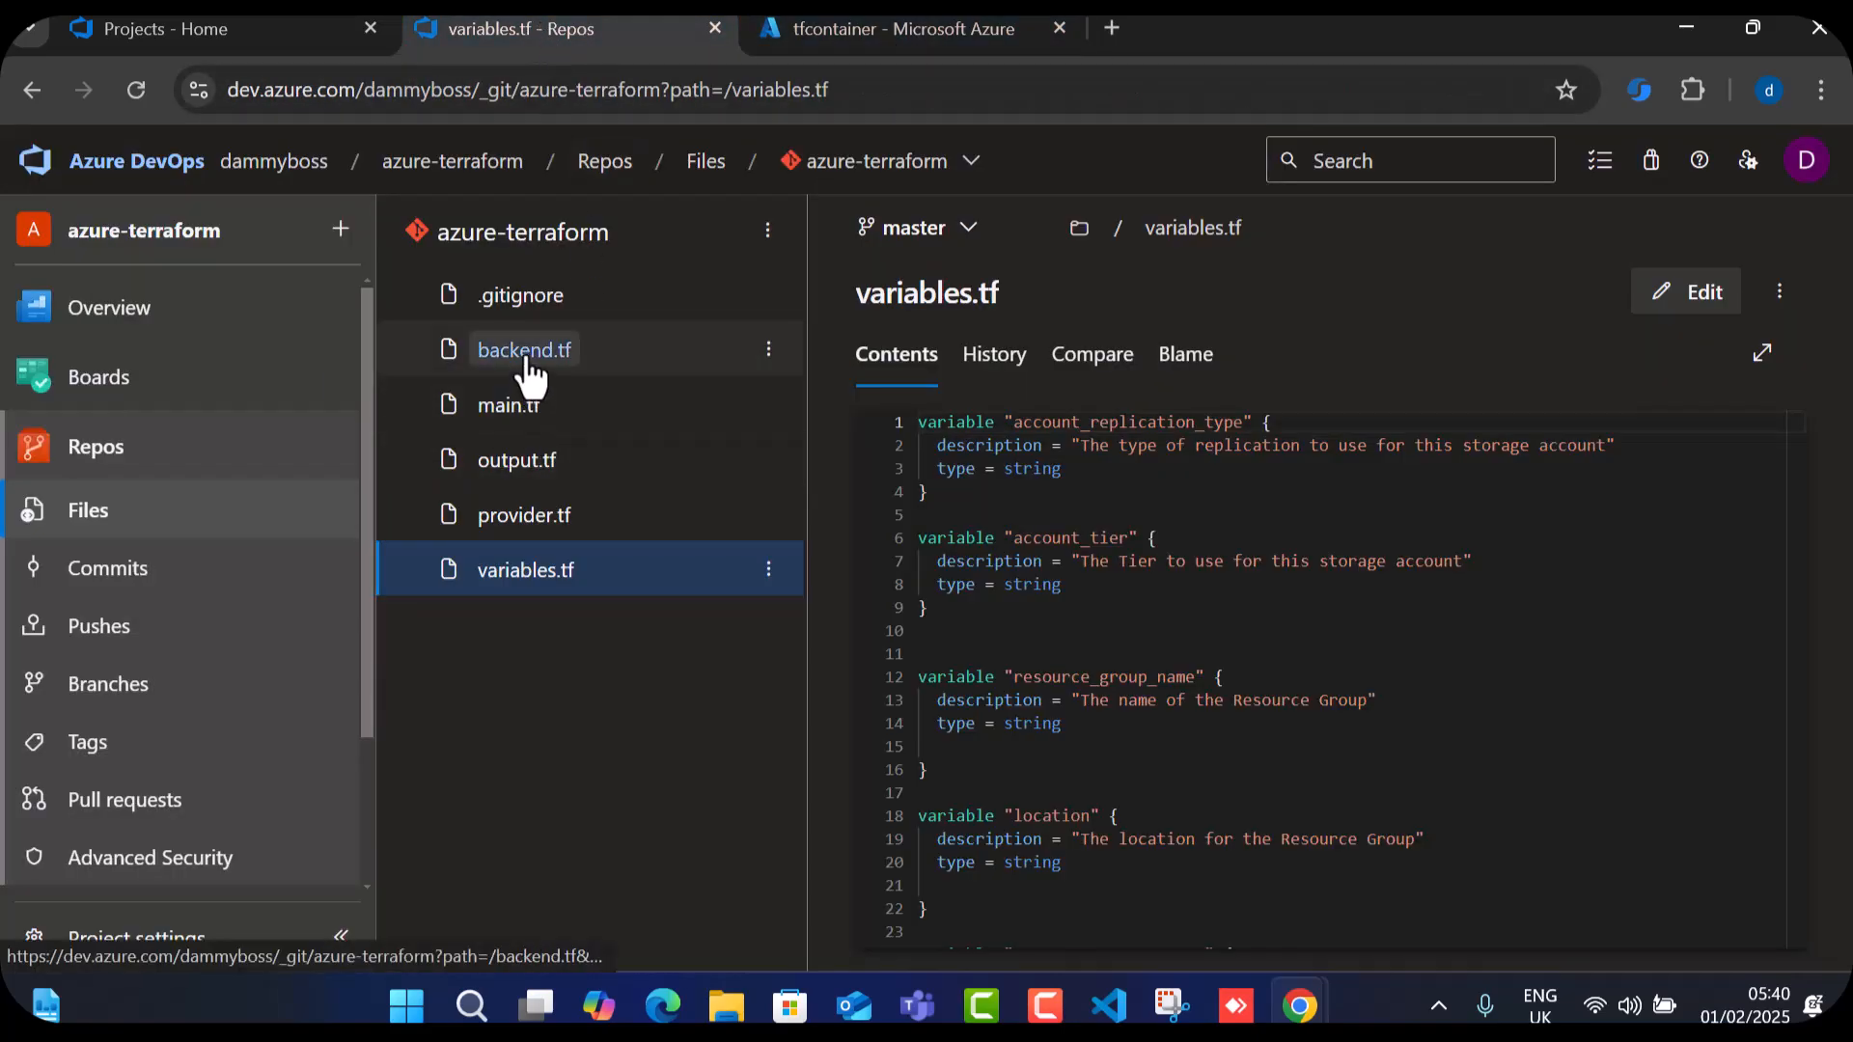
Uncomment all three lines of the terraform azurerm backend block in backend.tf and commit the change to the master branch.
{"action": "left_click", "coordinate": [530, 355]}
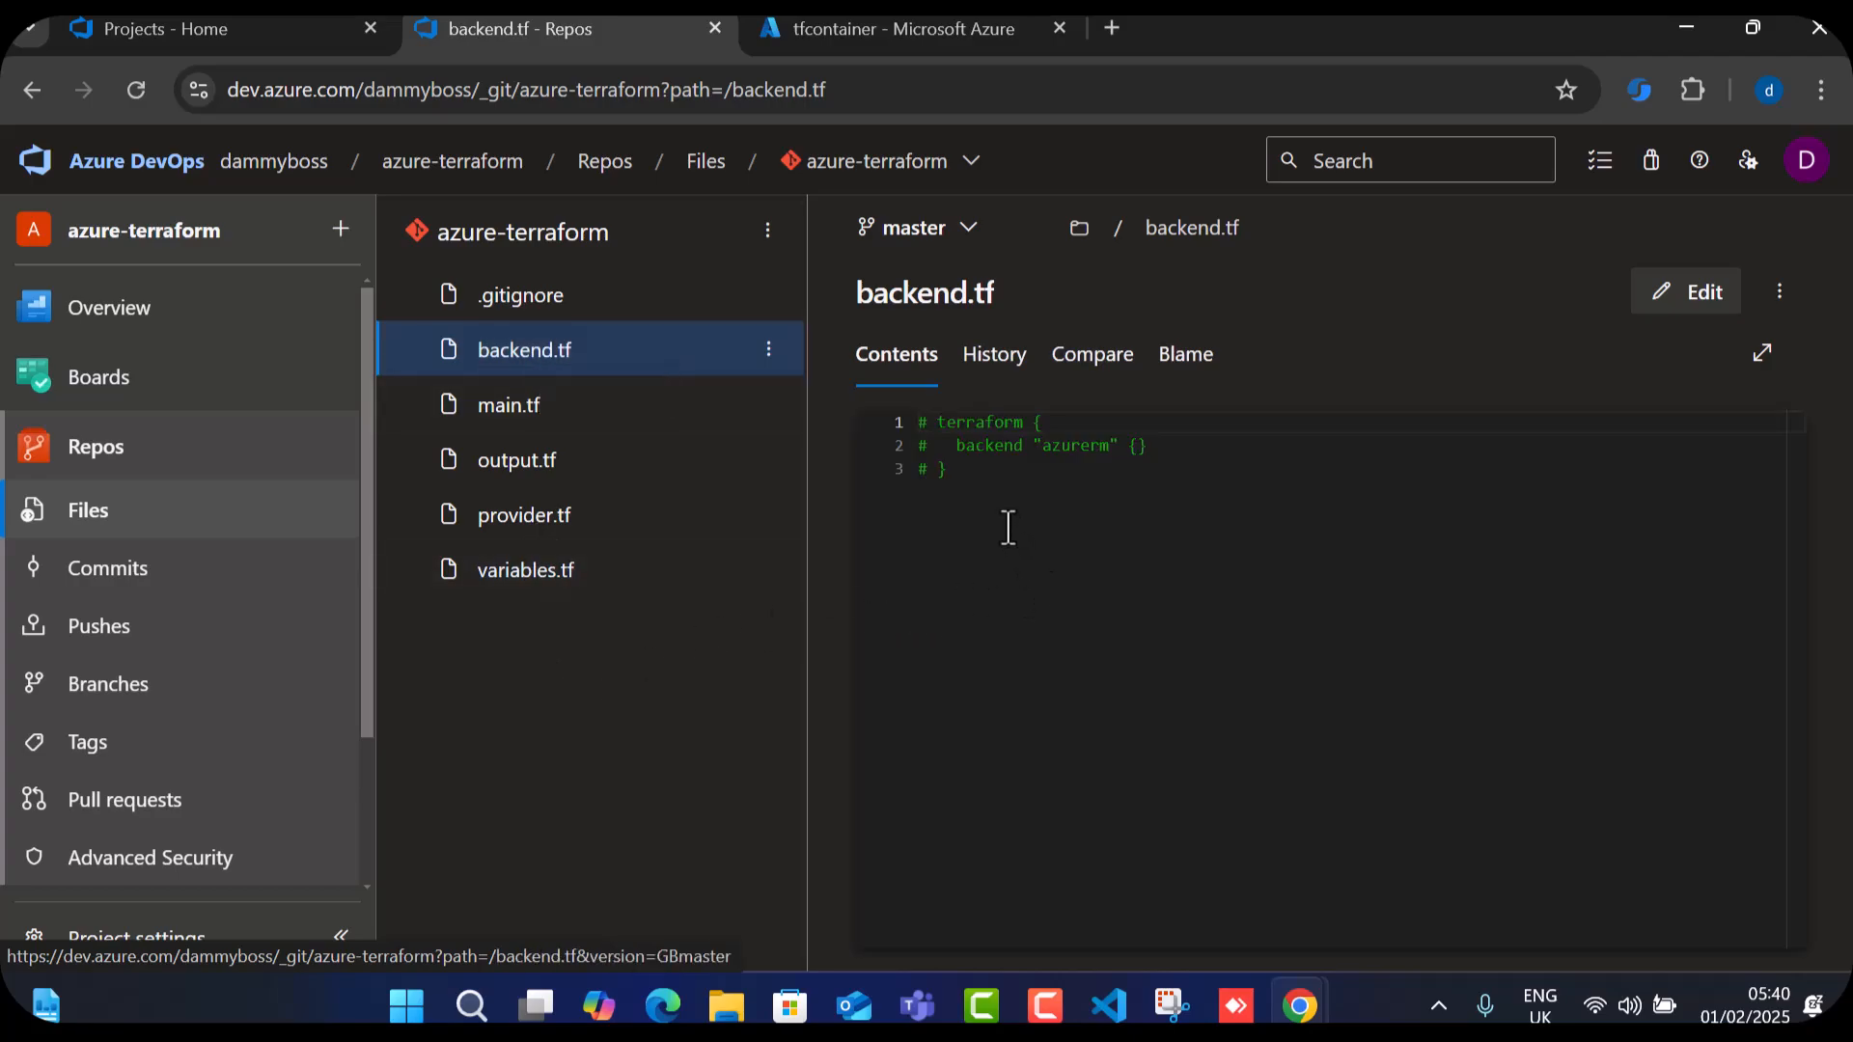
{"action": "left_click", "coordinate": [1687, 291]}
{"action": "left_click_drag", "start_coordinate": [949, 470], "coordinate": [863, 396]}
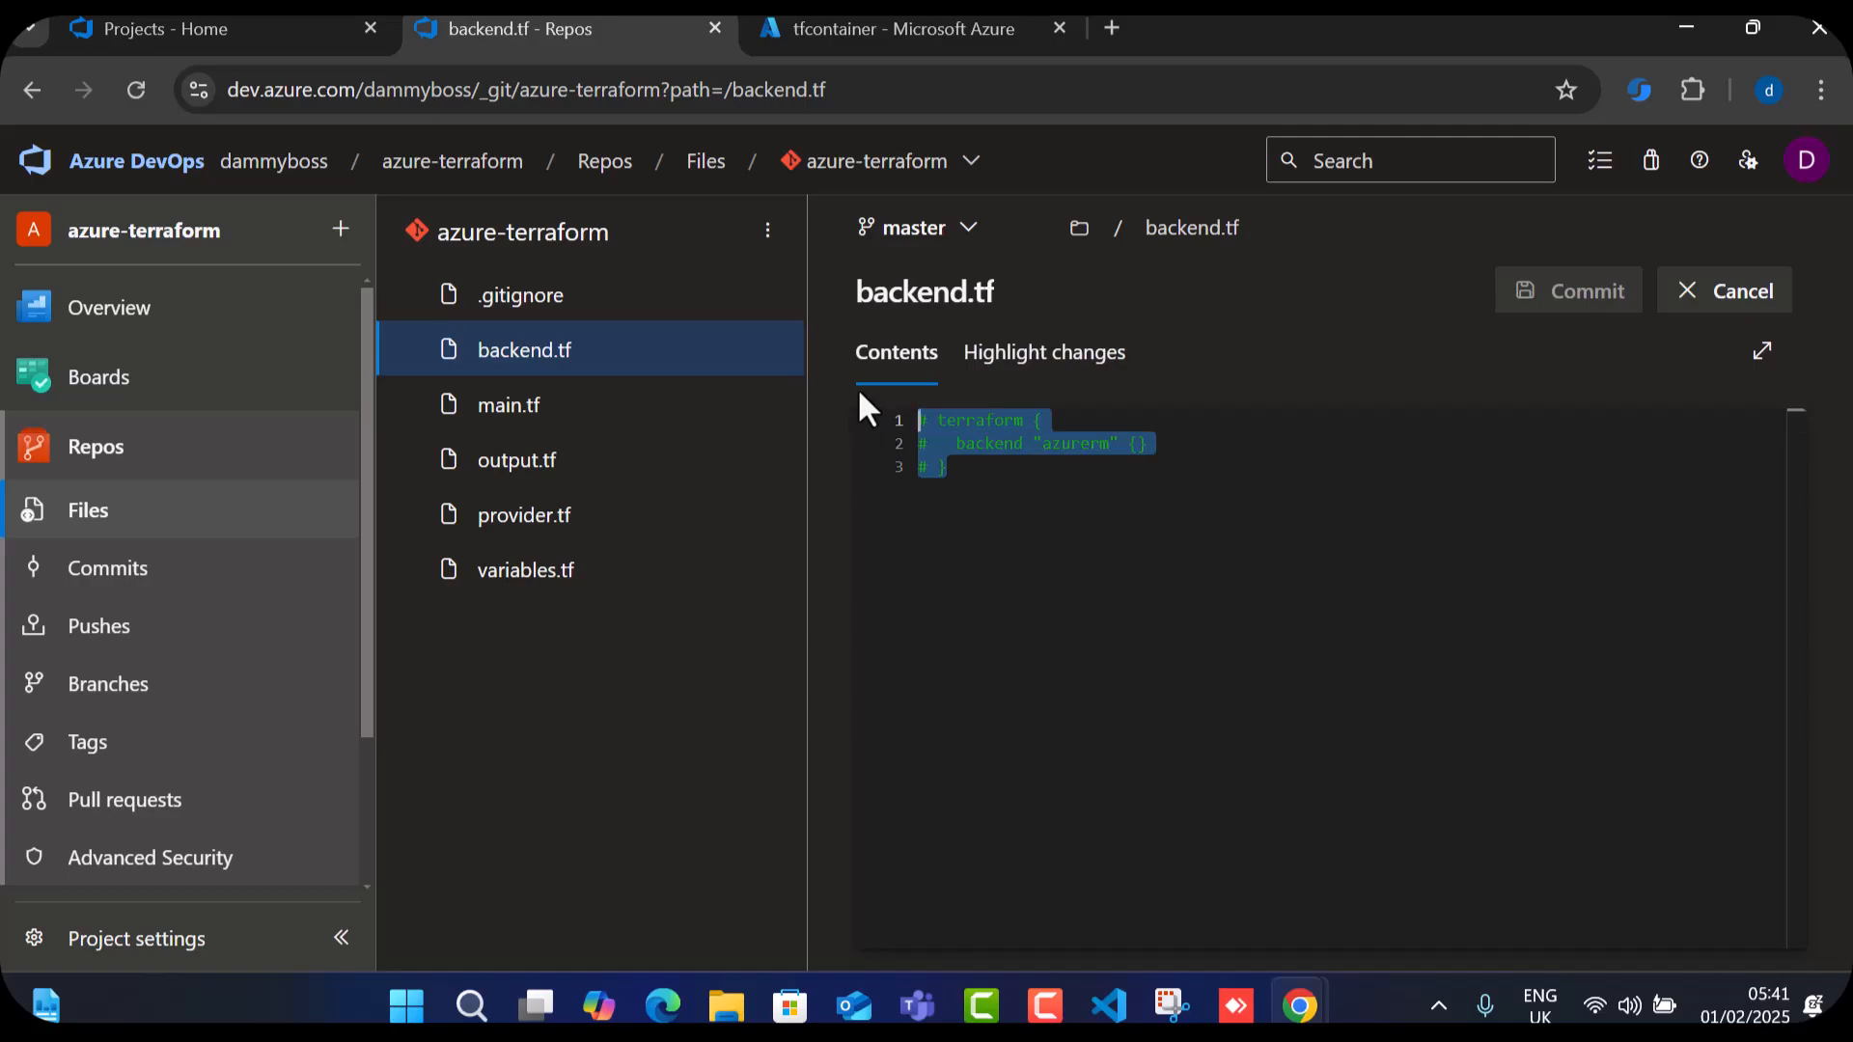
{"action": "left_click", "coordinate": [935, 468]}
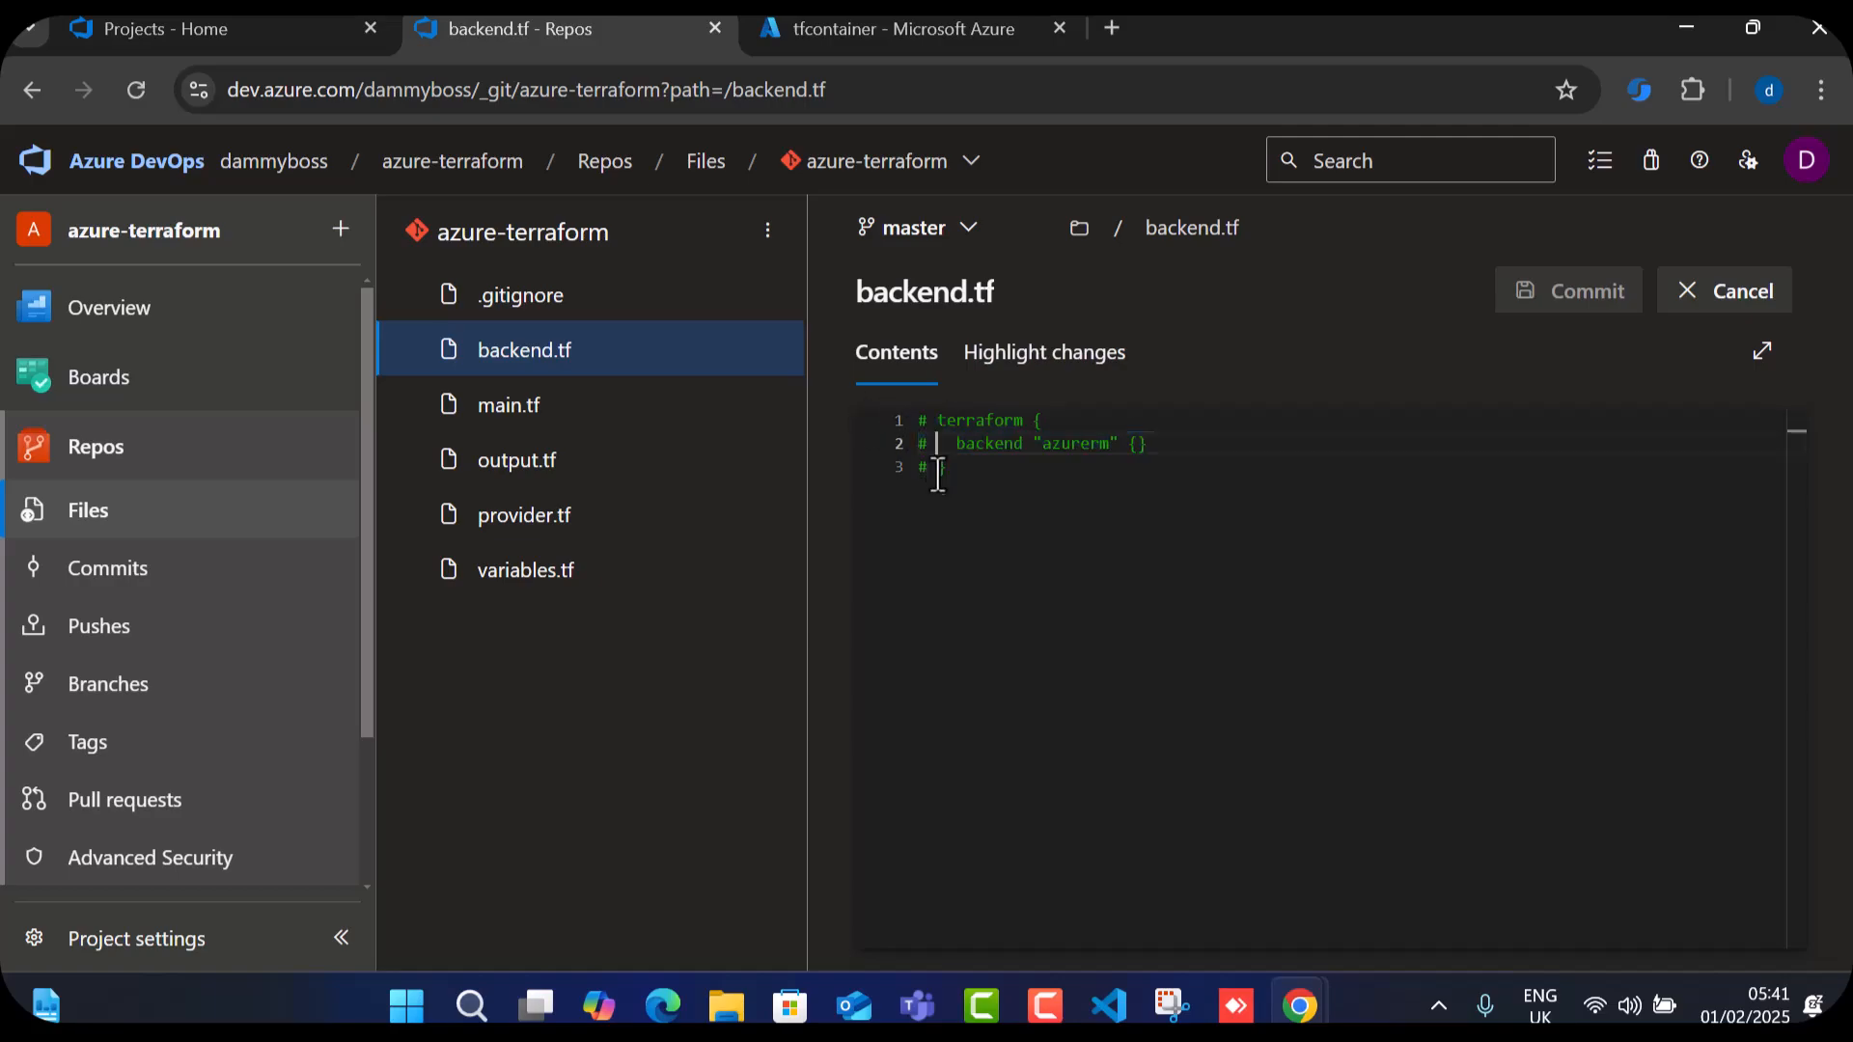
{"action": "key", "text": "BackSpace"}
{"action": "key", "text": "BackSpace"}
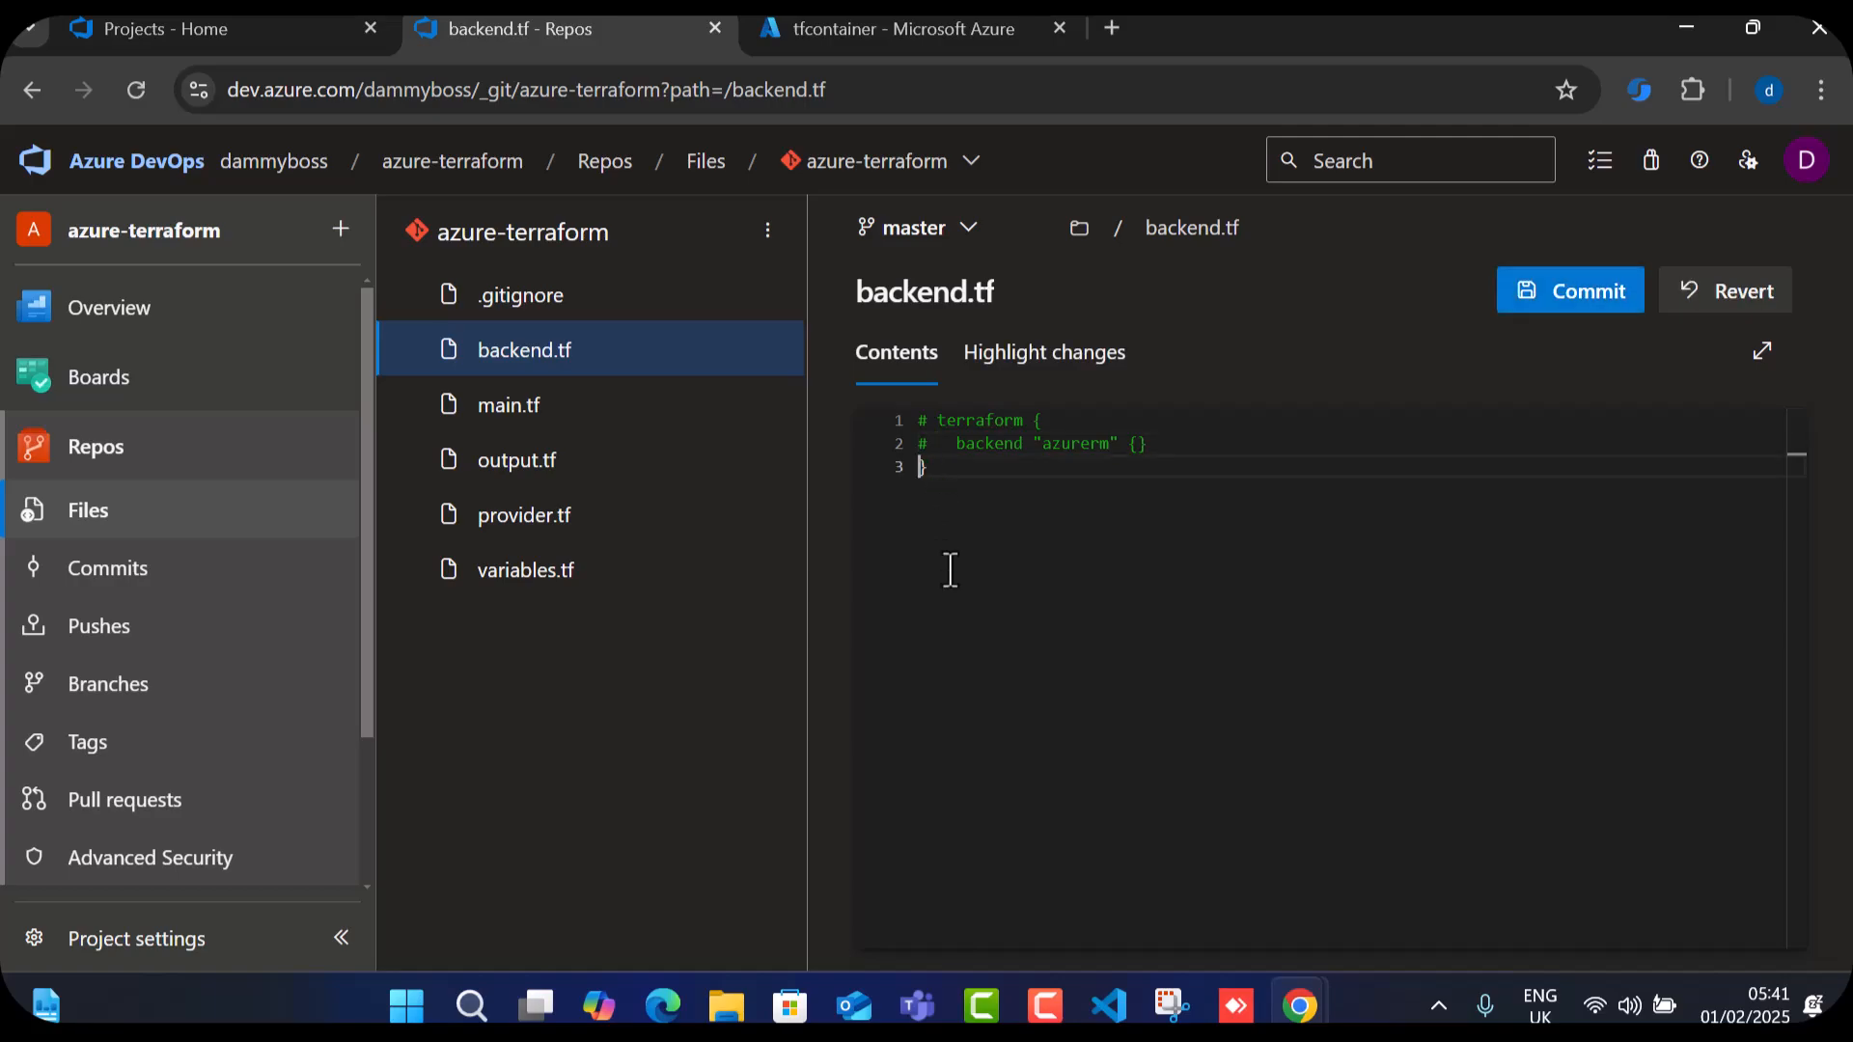
{"action": "left_click", "coordinate": [929, 444]}
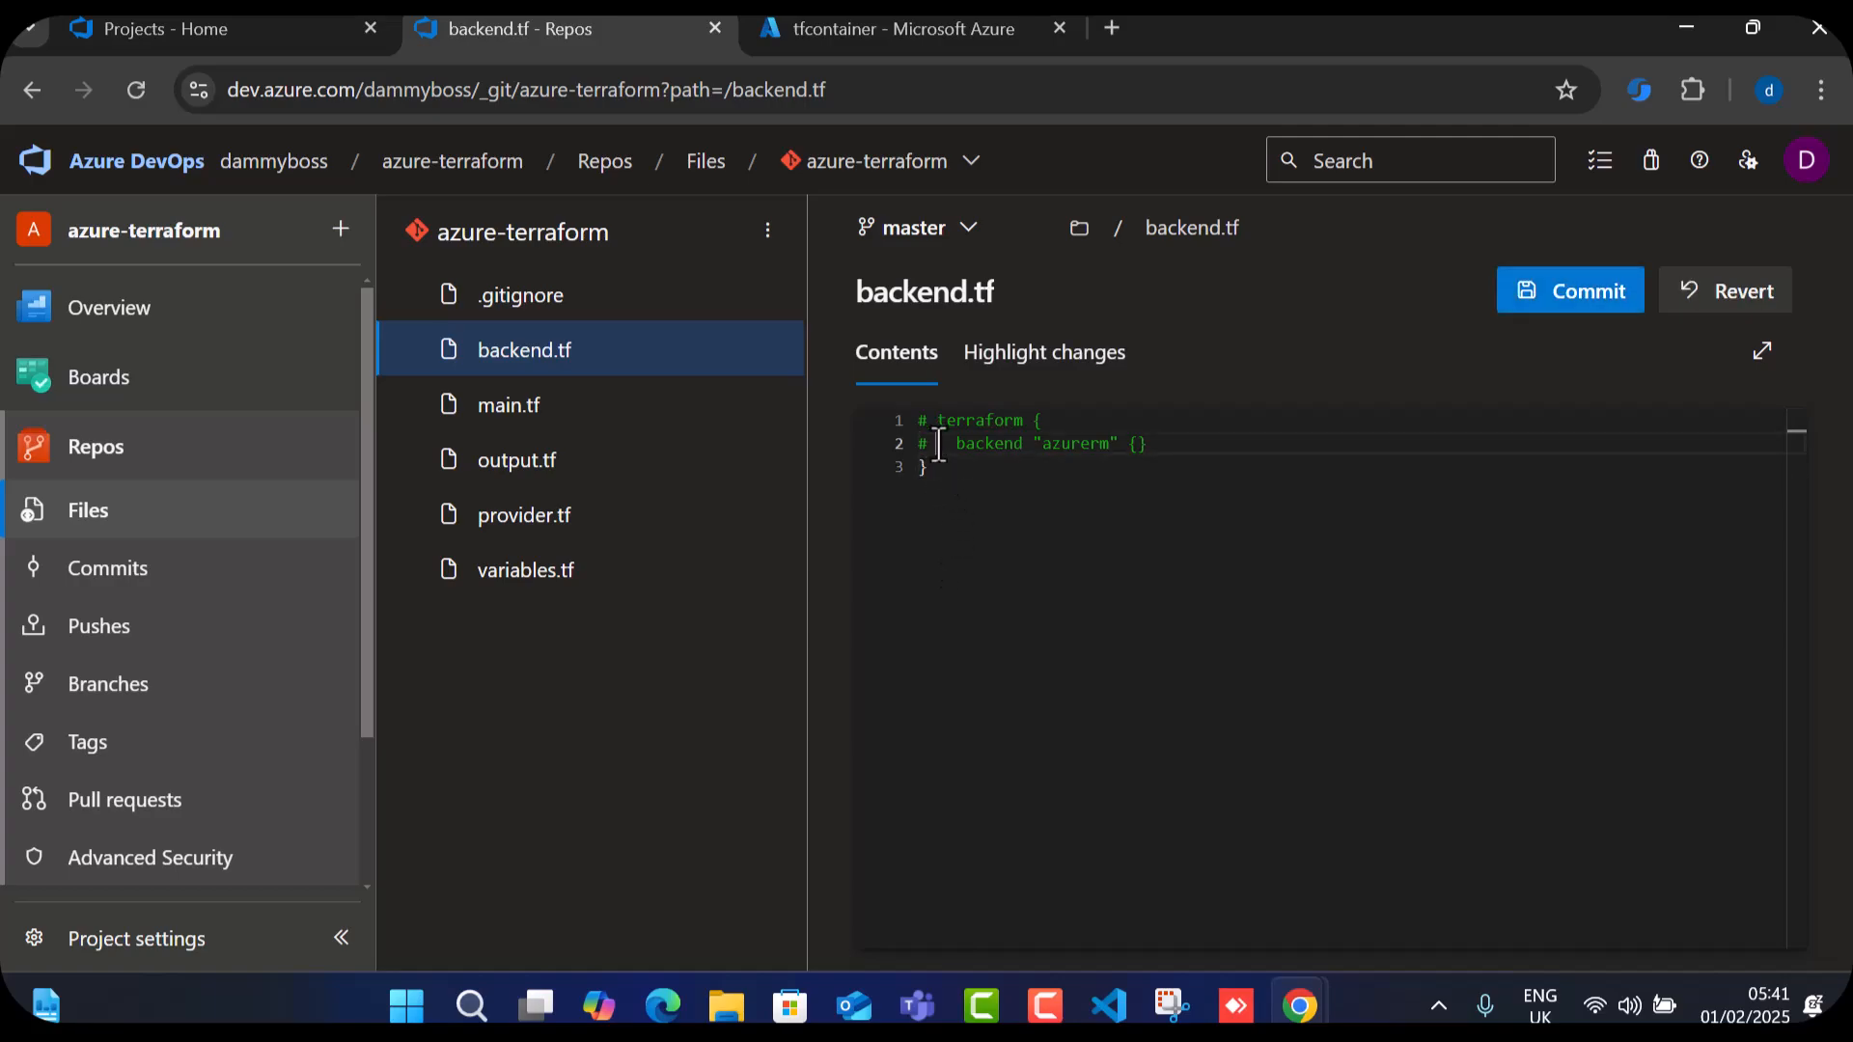
{"action": "key", "text": "BackSpace"}
{"action": "key", "text": "BackSpace"}
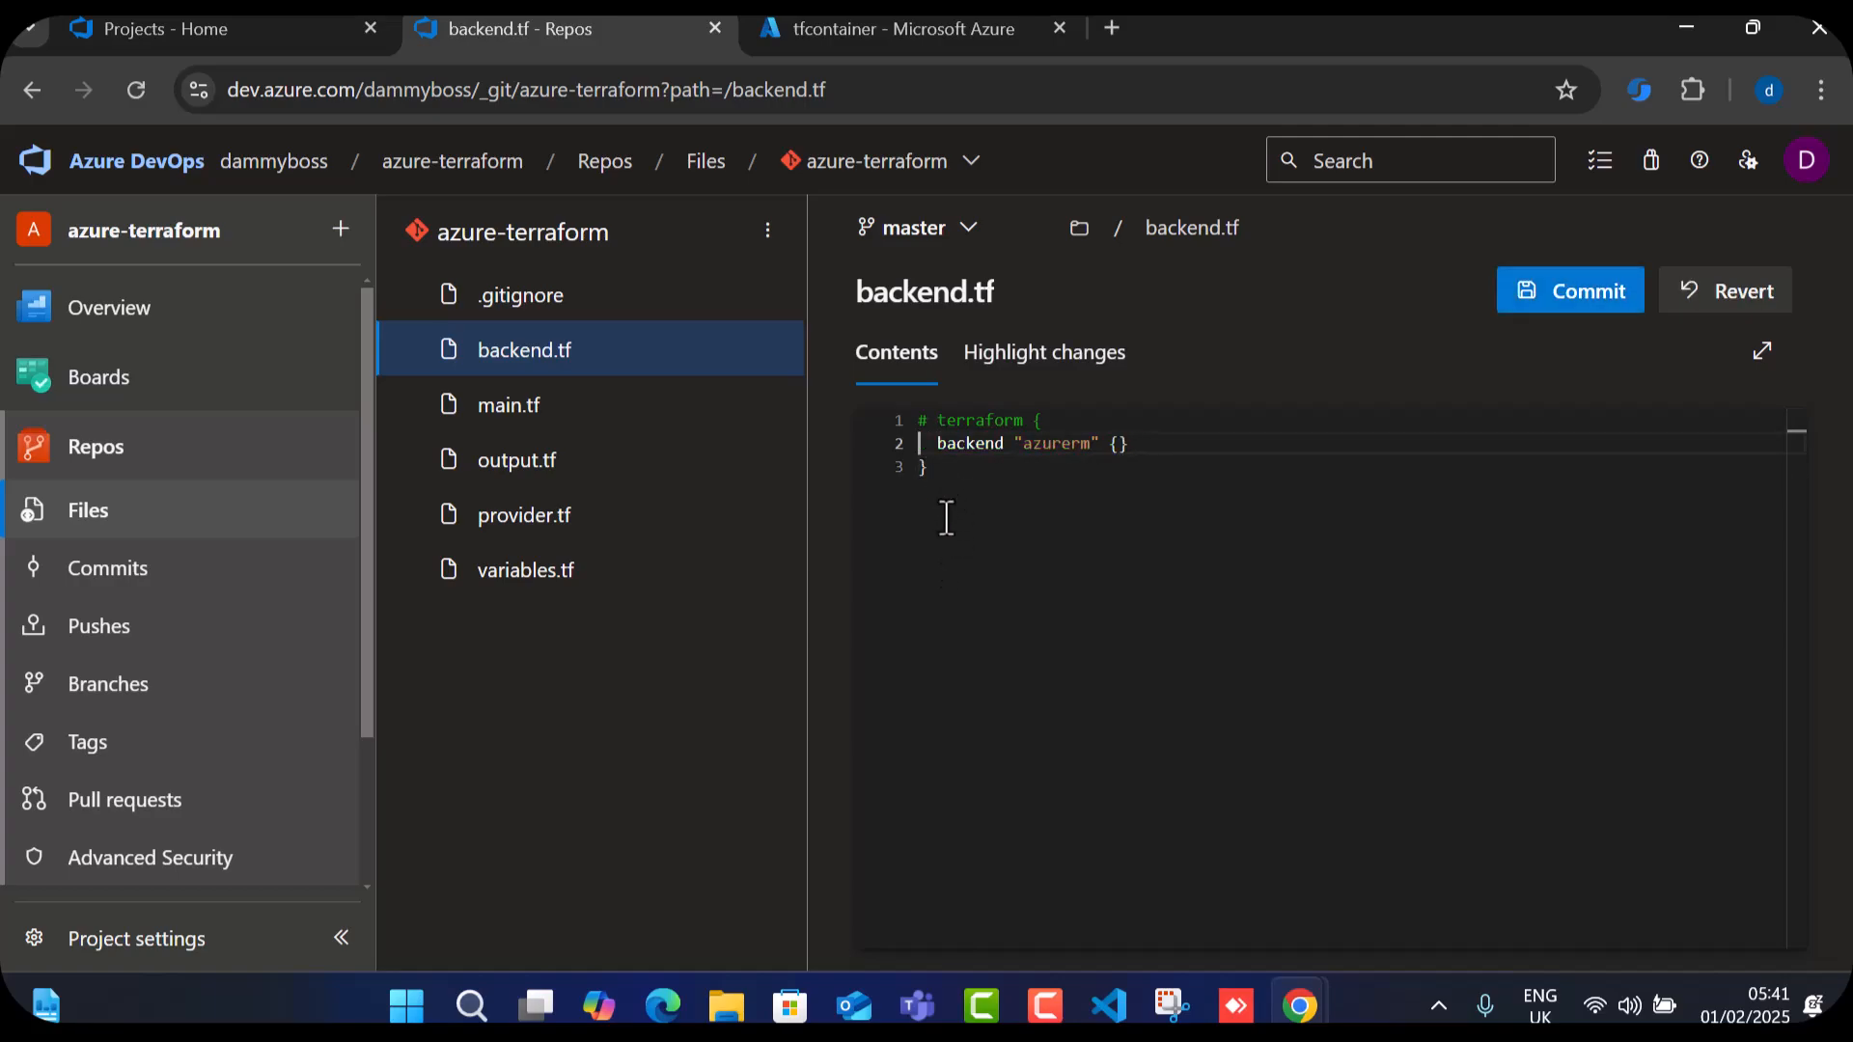
{"action": "left_click", "coordinate": [934, 422]}
{"action": "key", "text": "BackSpace"}
{"action": "key", "text": "BackSpace"}
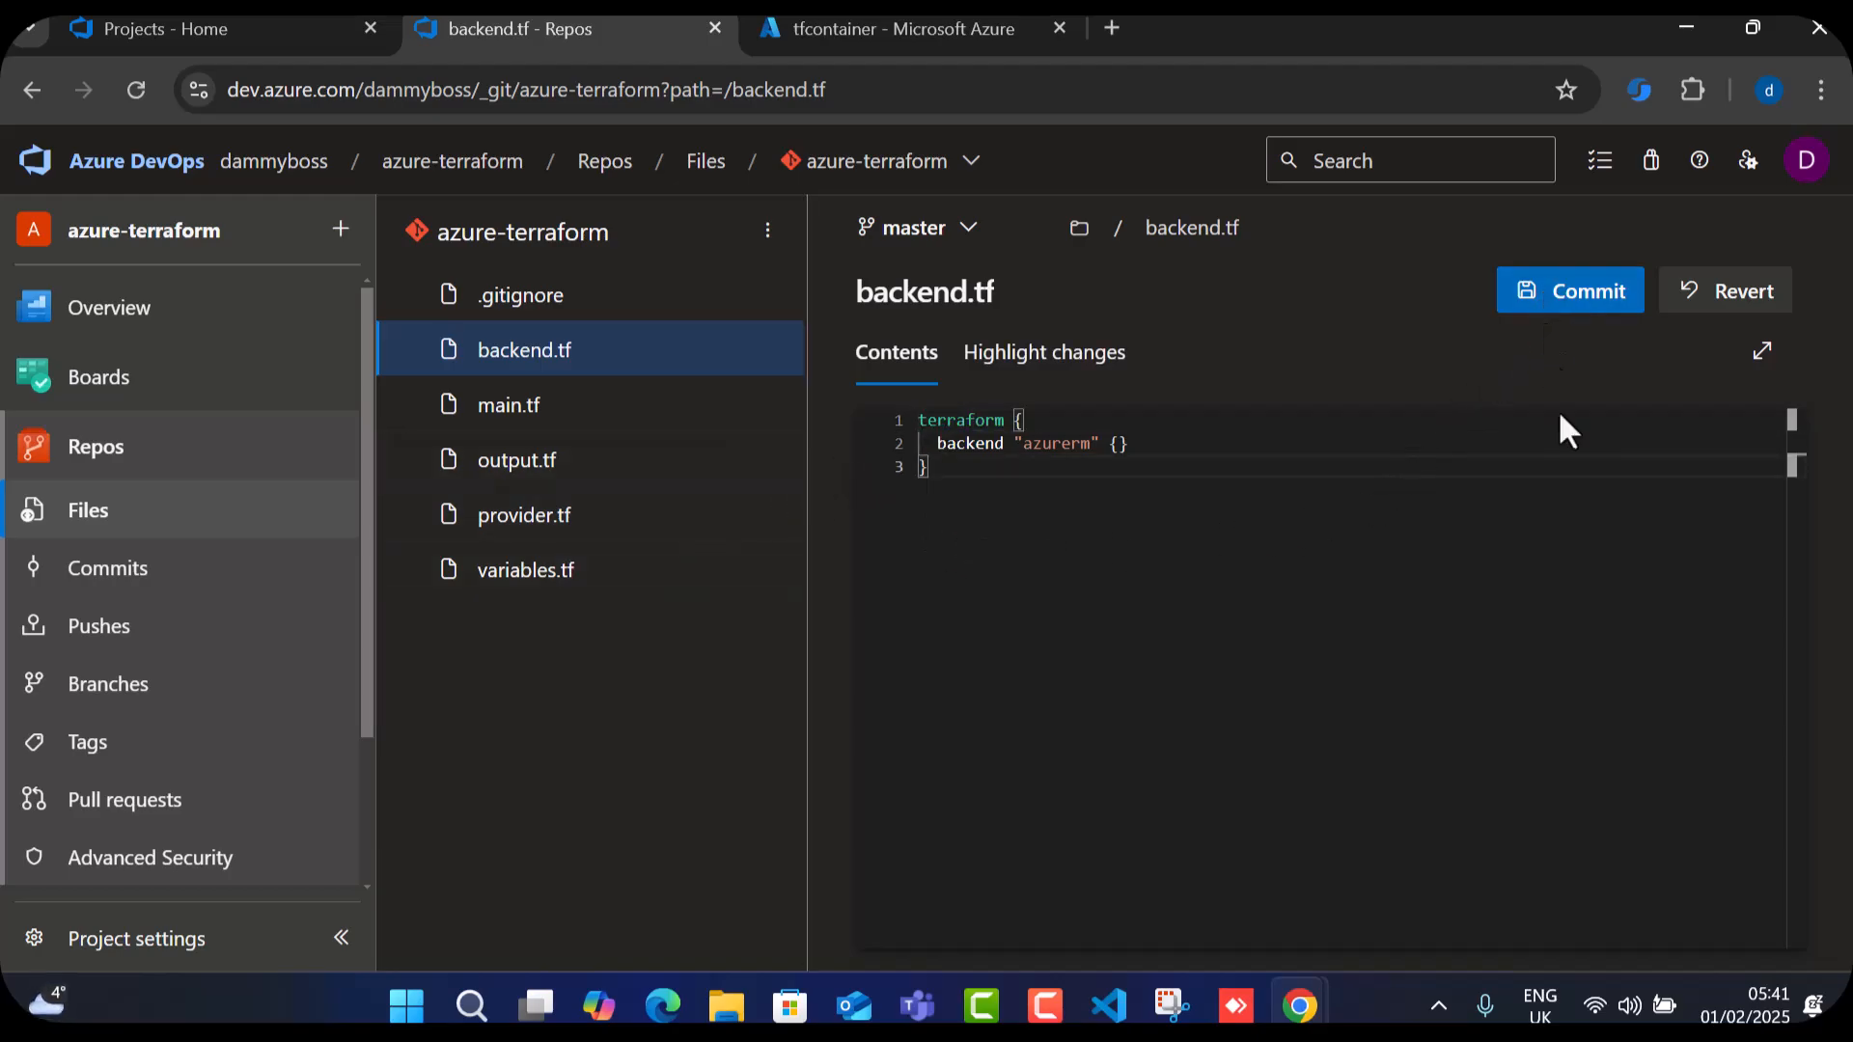
{"action": "left_click", "coordinate": [1570, 290]}
{"action": "left_click", "coordinate": [1742, 903]}
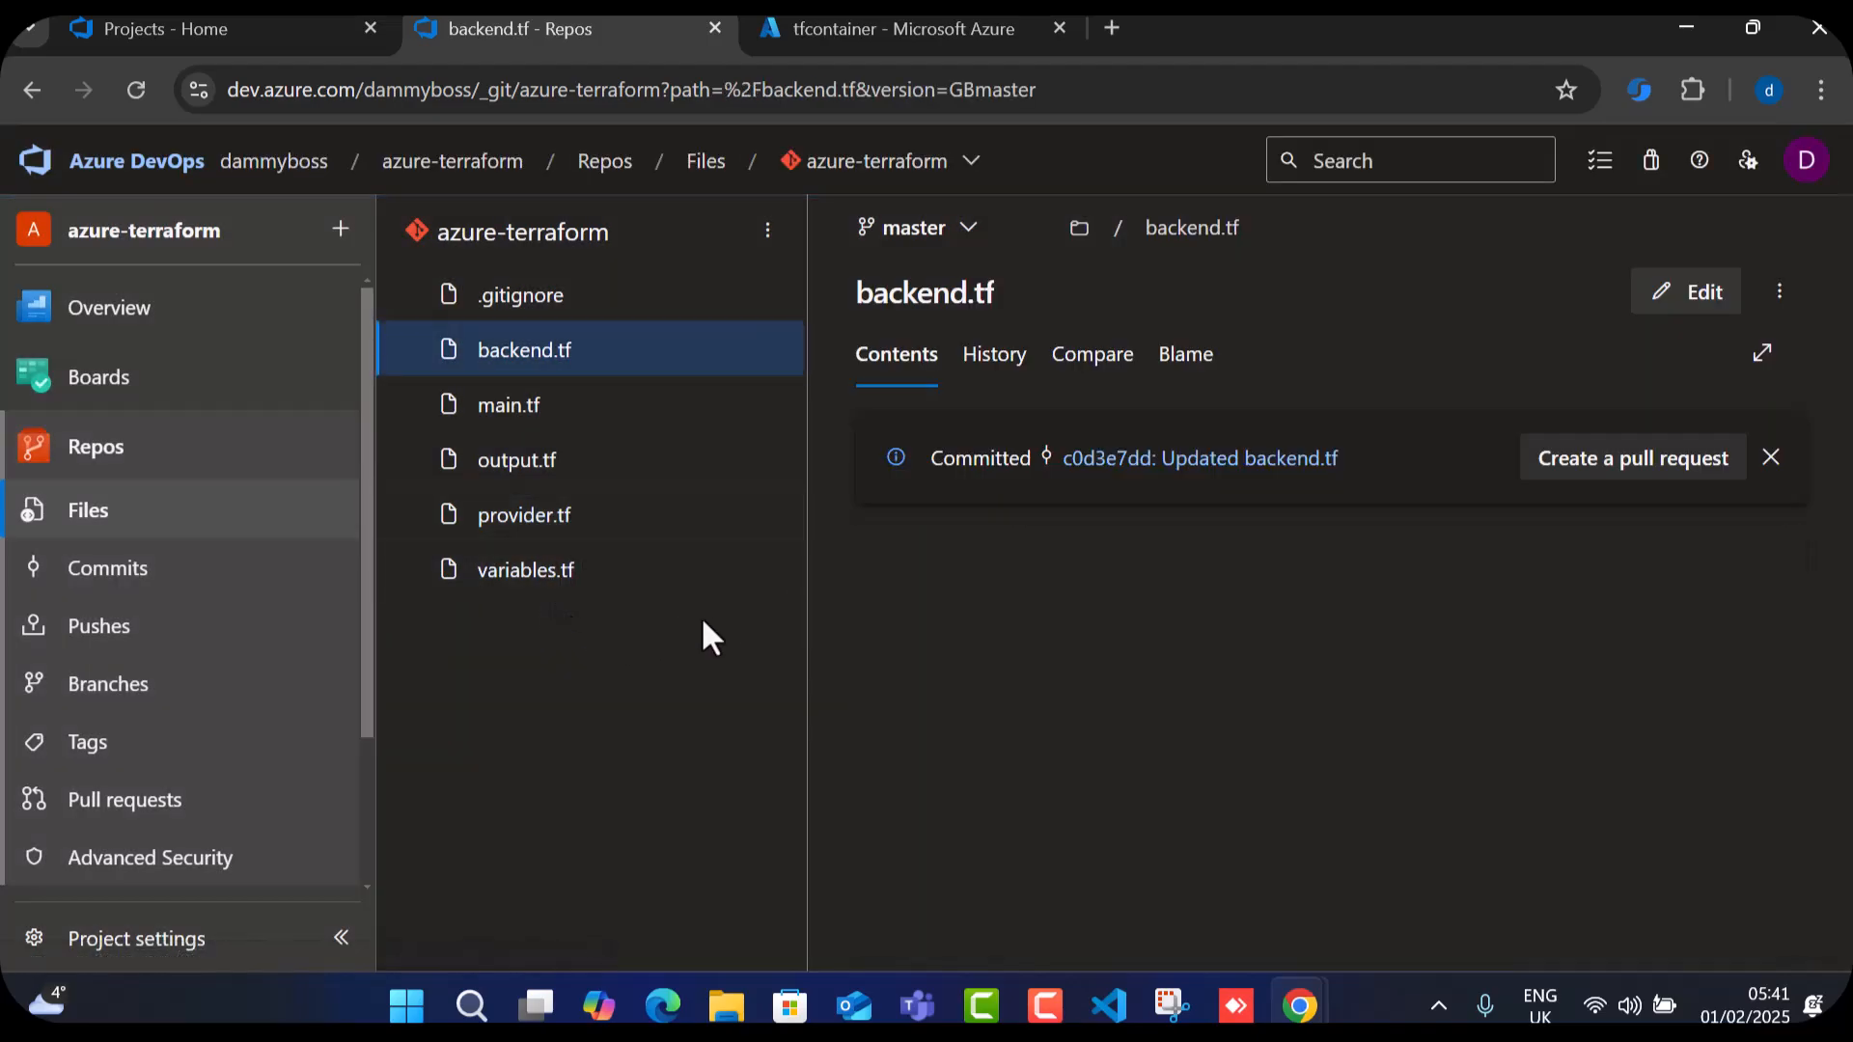
Check the commit history of backend.tf and its committed contents in the azure-terraform repository.
{"action": "left_click", "coordinate": [1007, 360]}
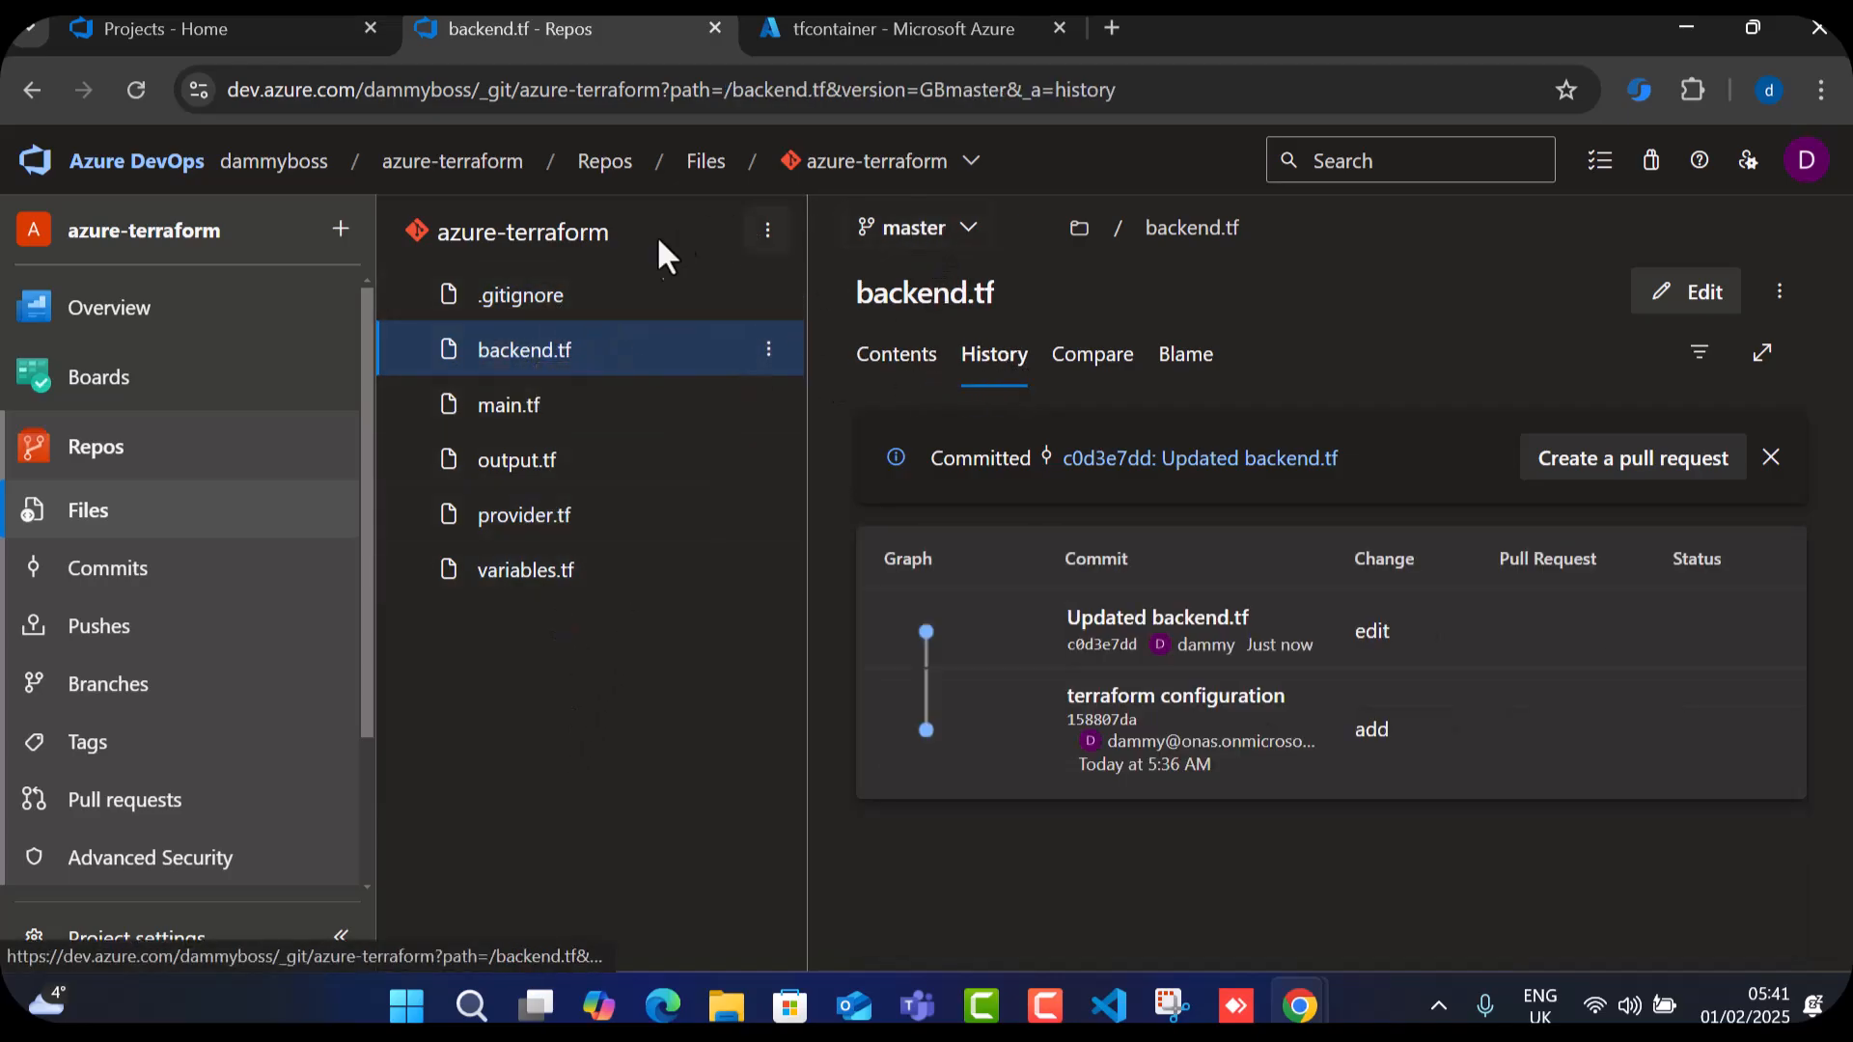
{"action": "left_click", "coordinate": [517, 297]}
{"action": "left_click", "coordinate": [509, 401]}
{"action": "left_click", "coordinate": [525, 357]}
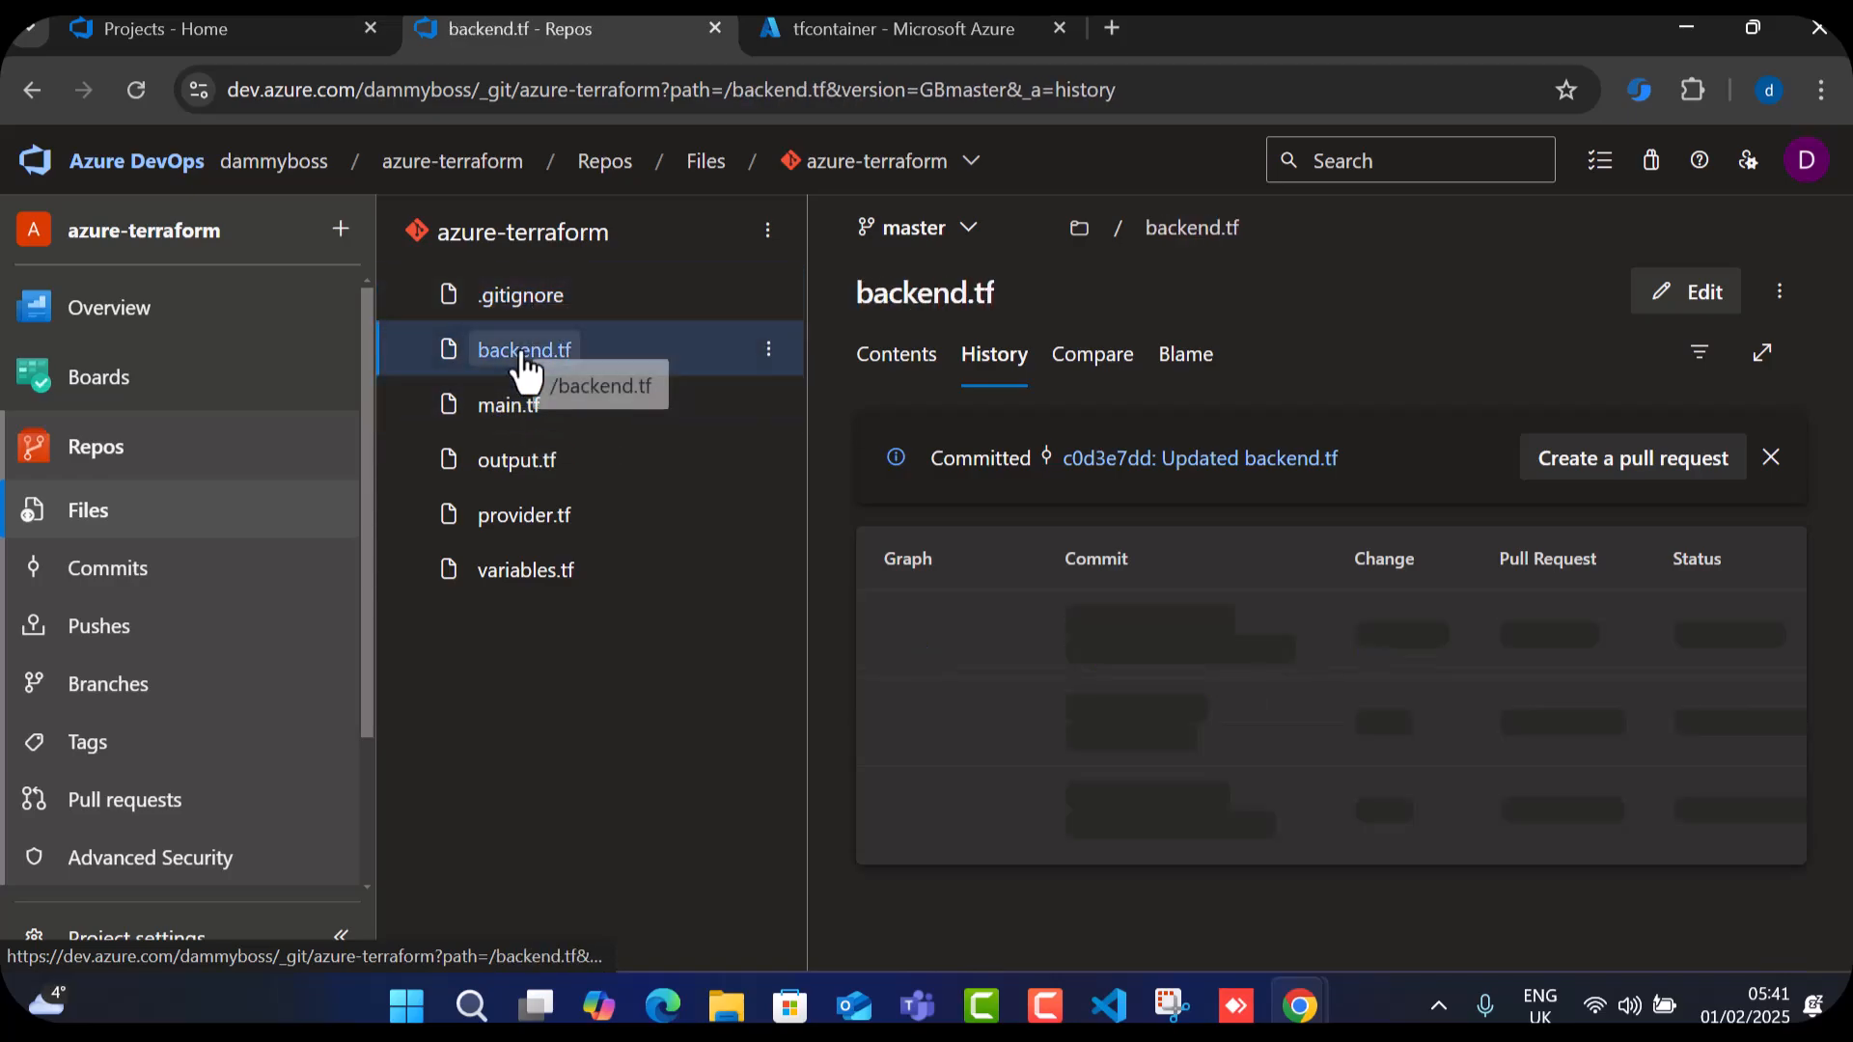
{"action": "left_click", "coordinate": [900, 359]}
{"action": "left_click", "coordinate": [1295, 675]}
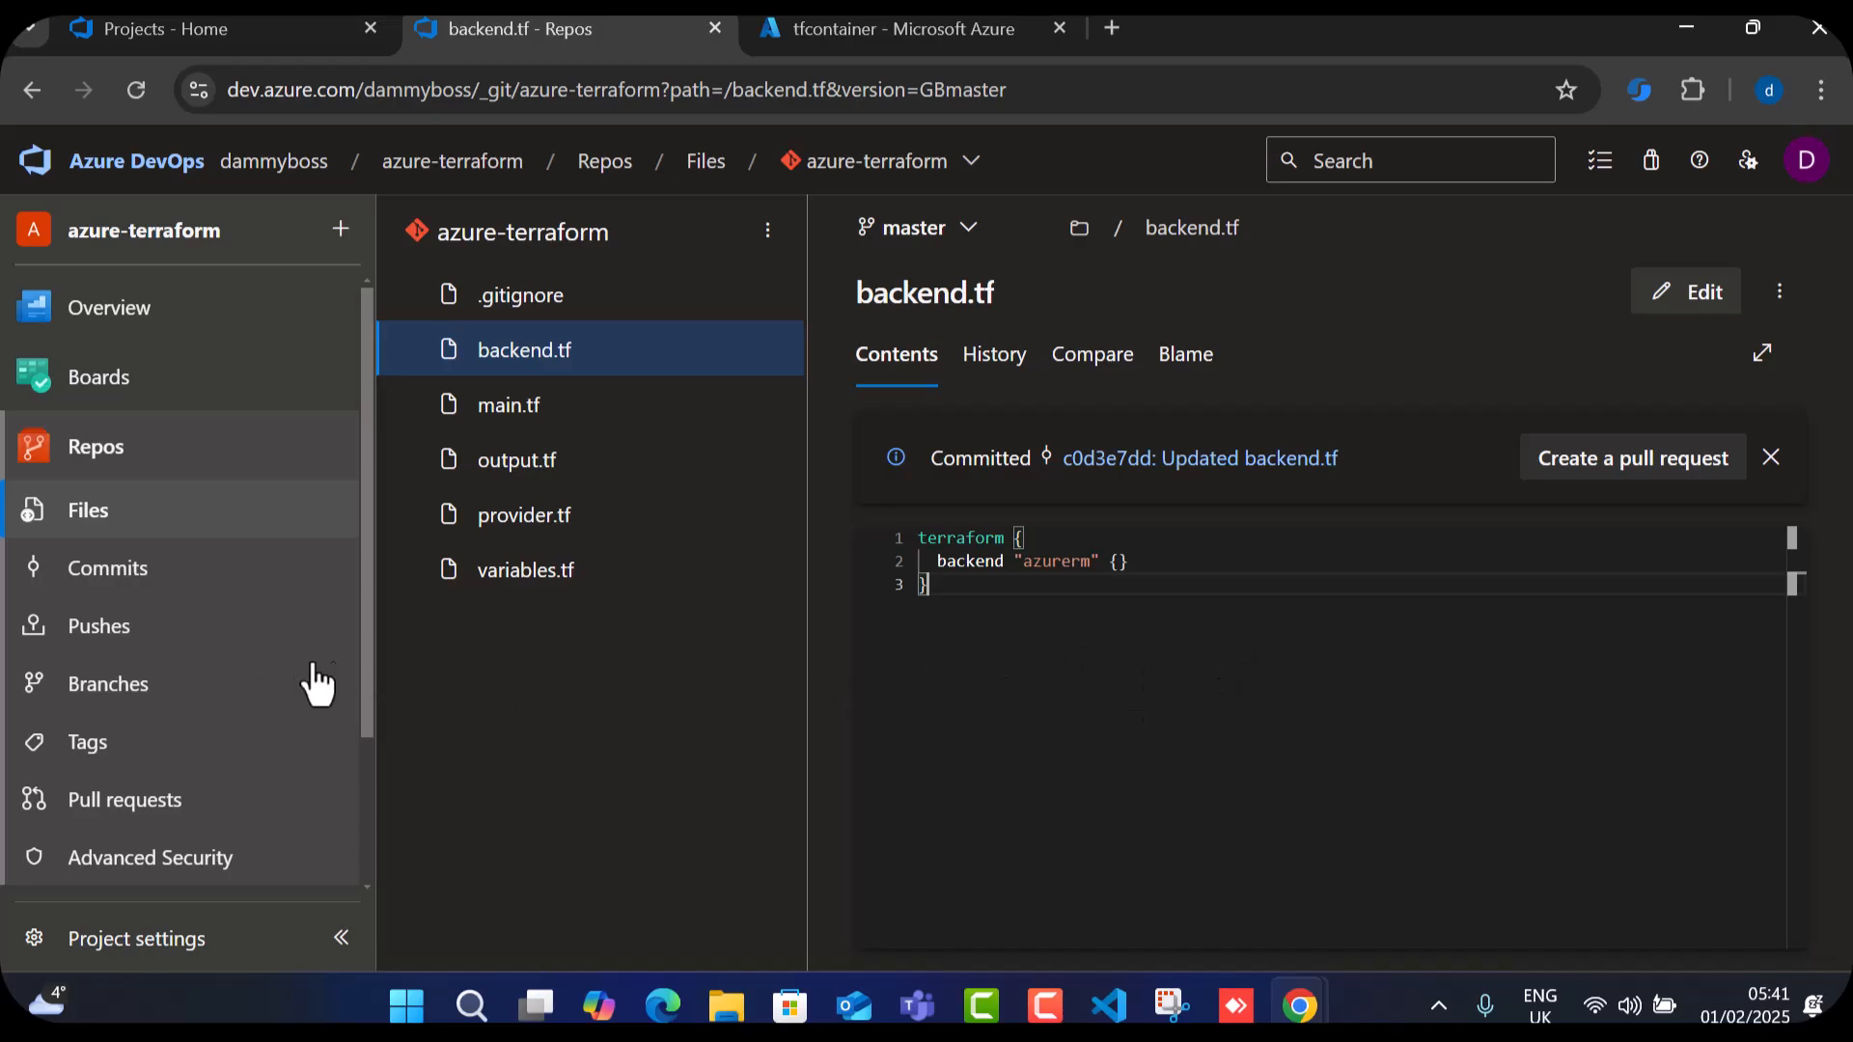
Create a new pipeline from the azure-terraform repository in Azure Repos Git, using the Starter pipeline configuration.
{"action": "scroll", "coordinate": [124, 714], "scroll_direction": "down", "scroll_amount": 2}
{"action": "mouse_move", "coordinate": [121, 747]}
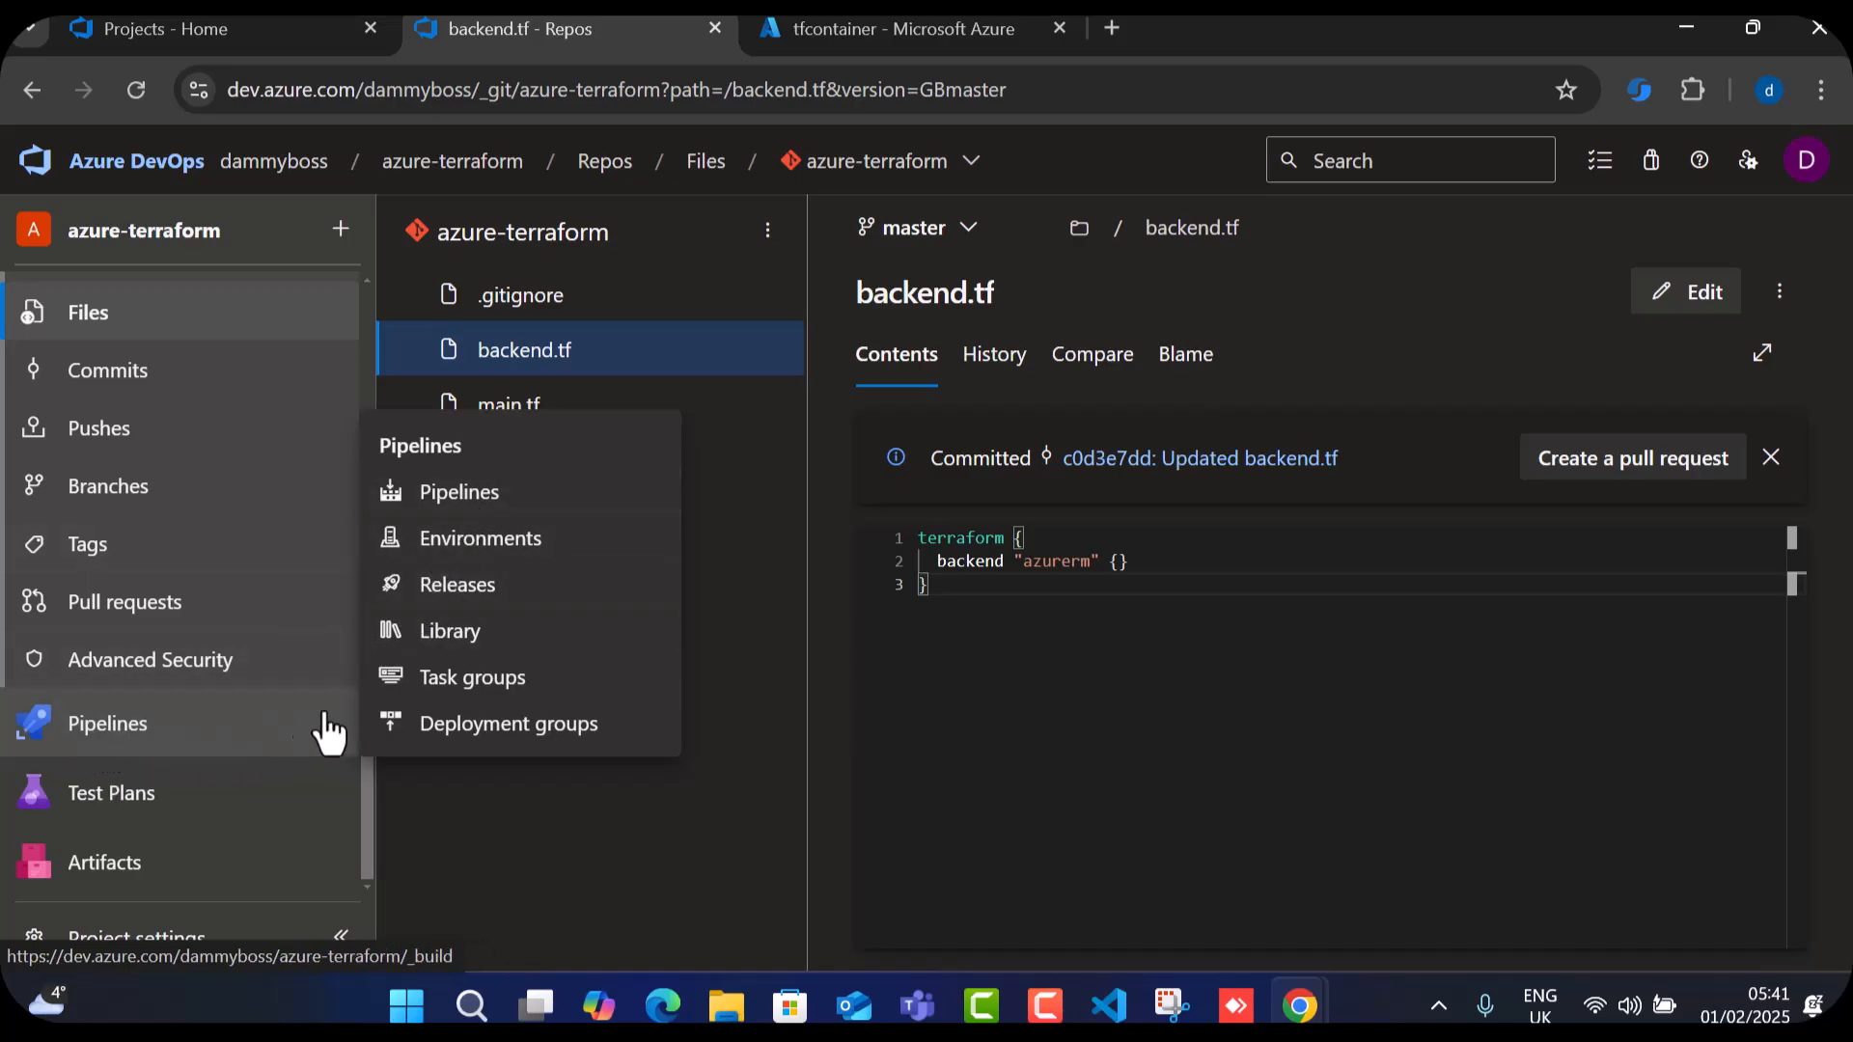
{"action": "left_click", "coordinate": [467, 497]}
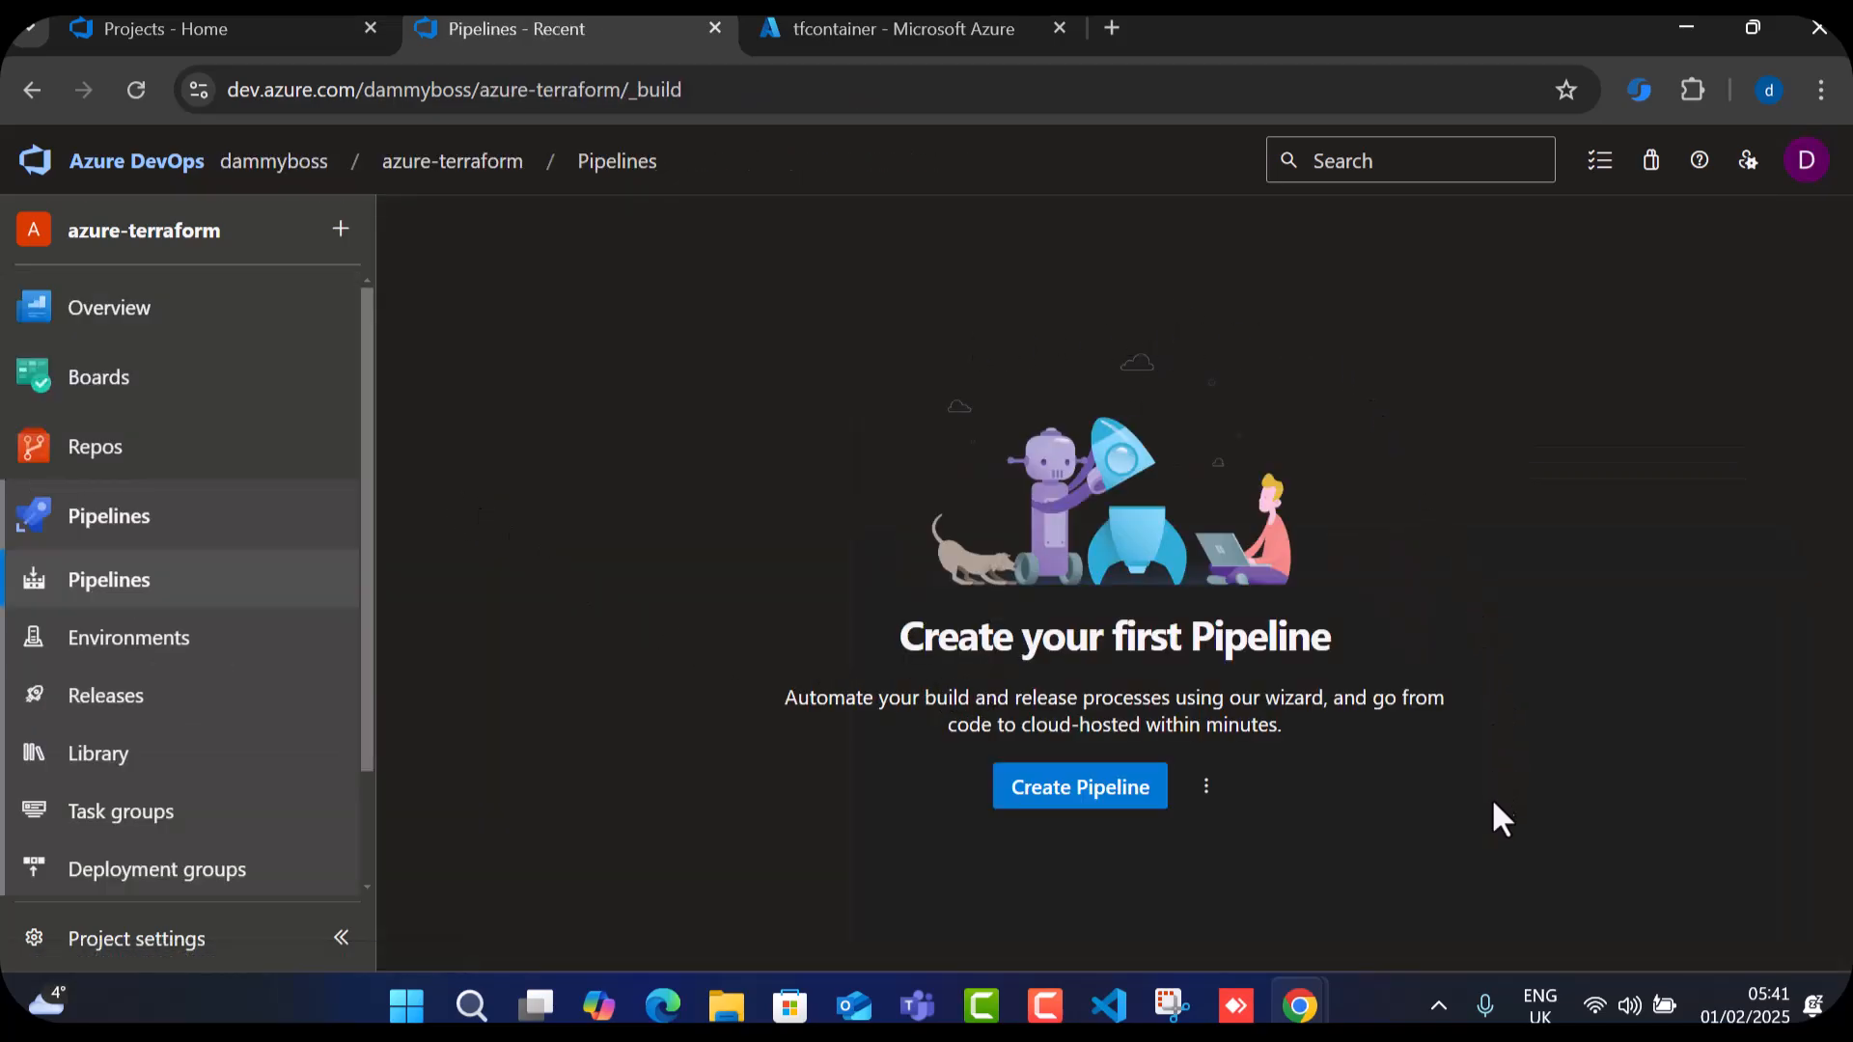
{"action": "left_click", "coordinate": [1042, 799]}
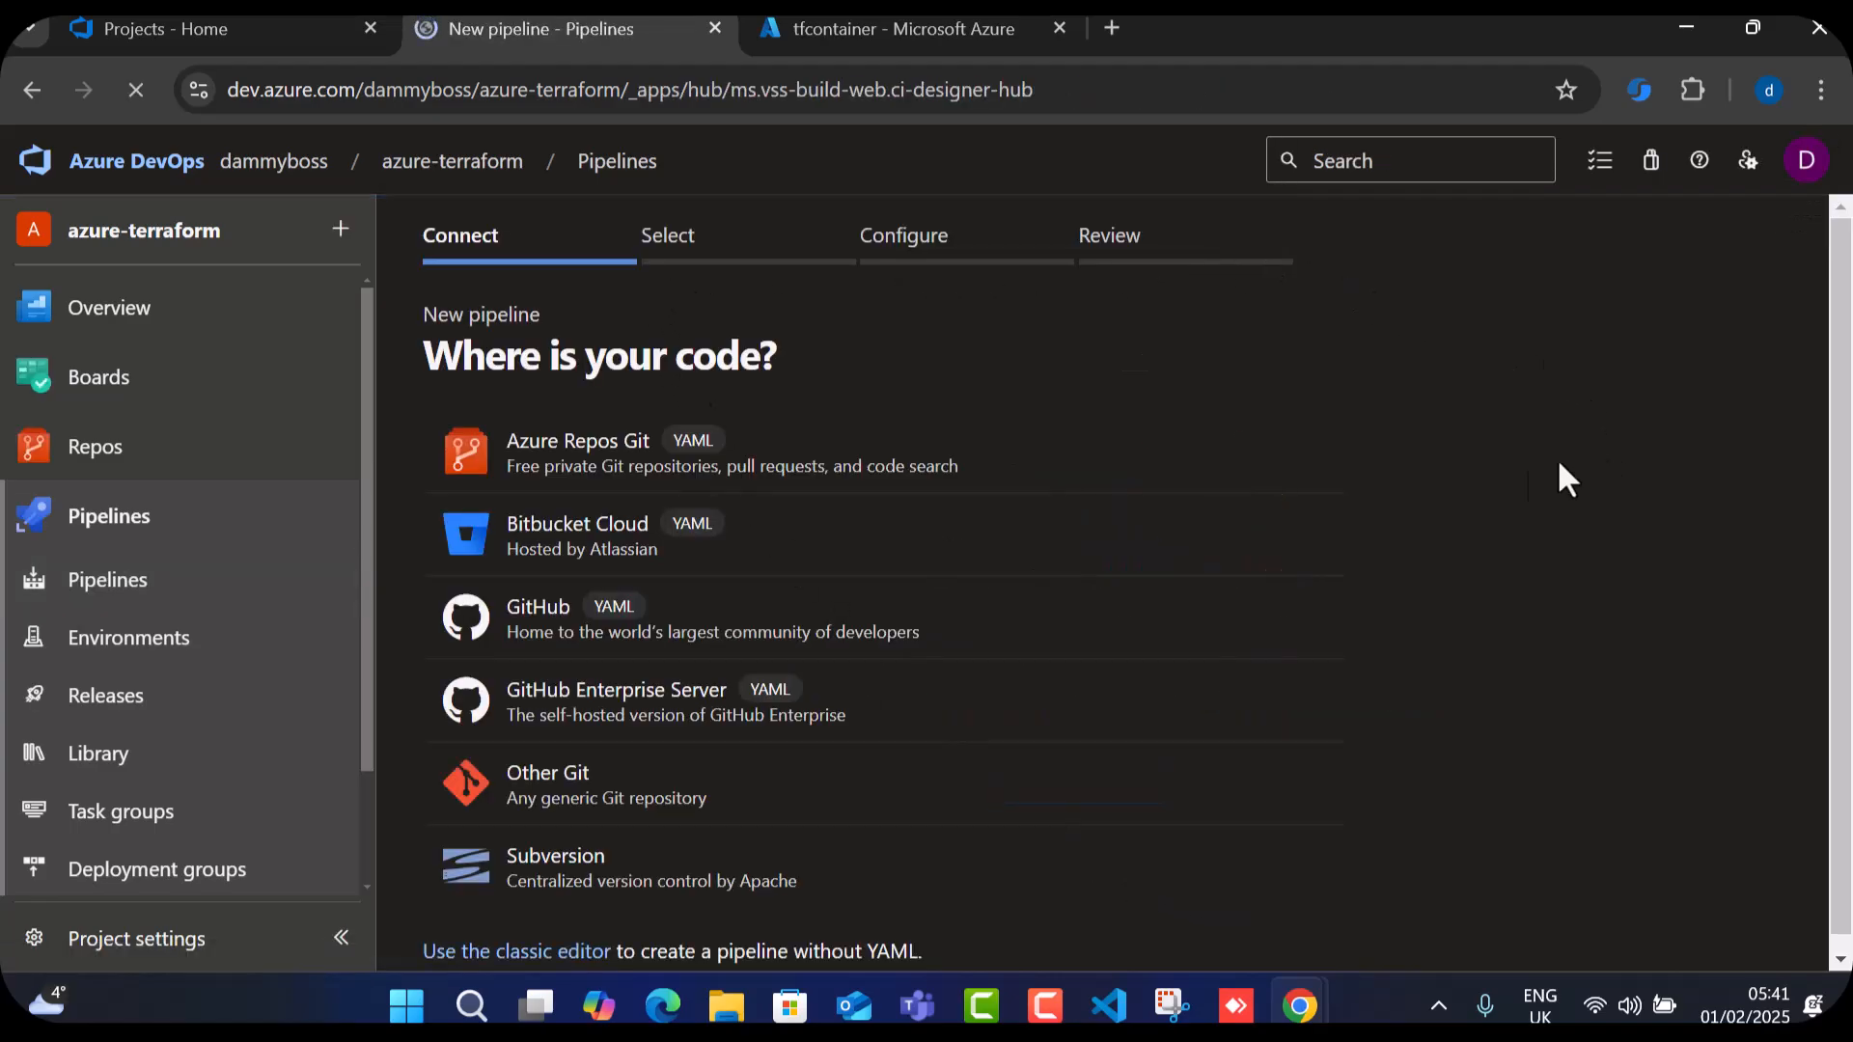
{"action": "left_click", "coordinate": [564, 467]}
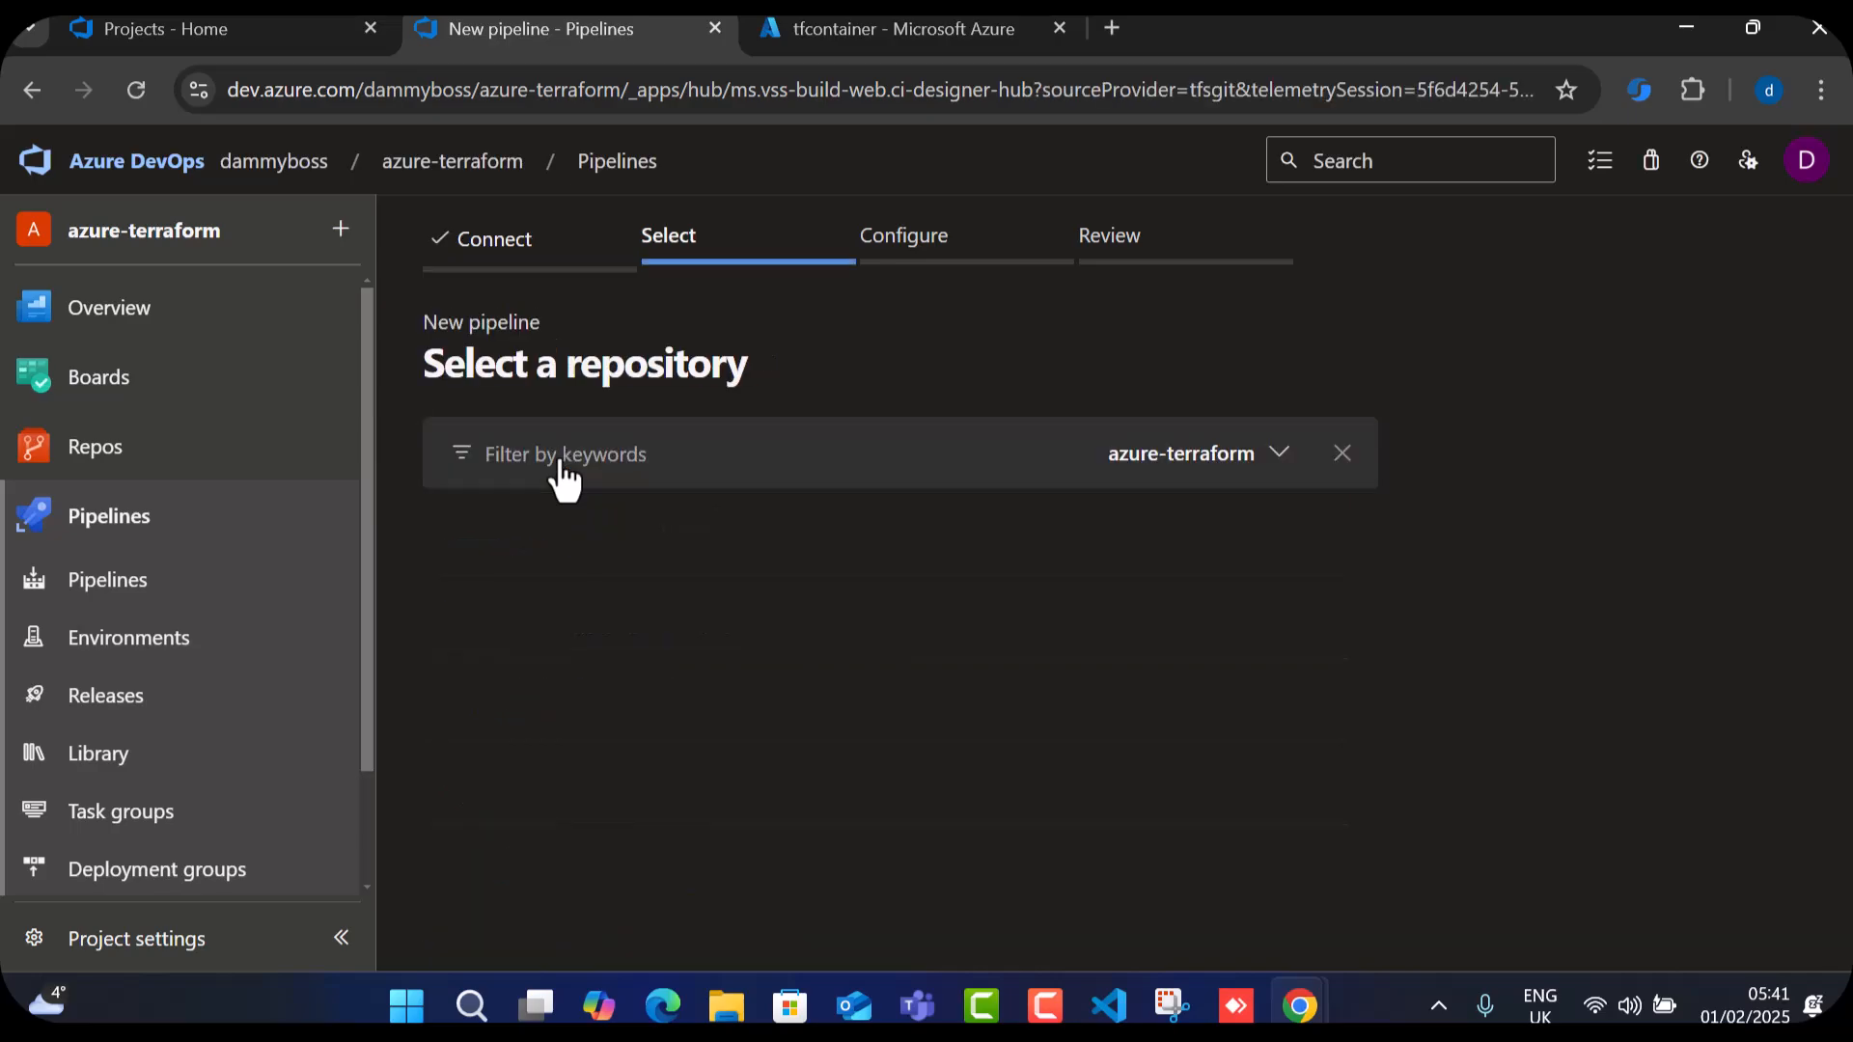
{"action": "left_click", "coordinate": [592, 565]}
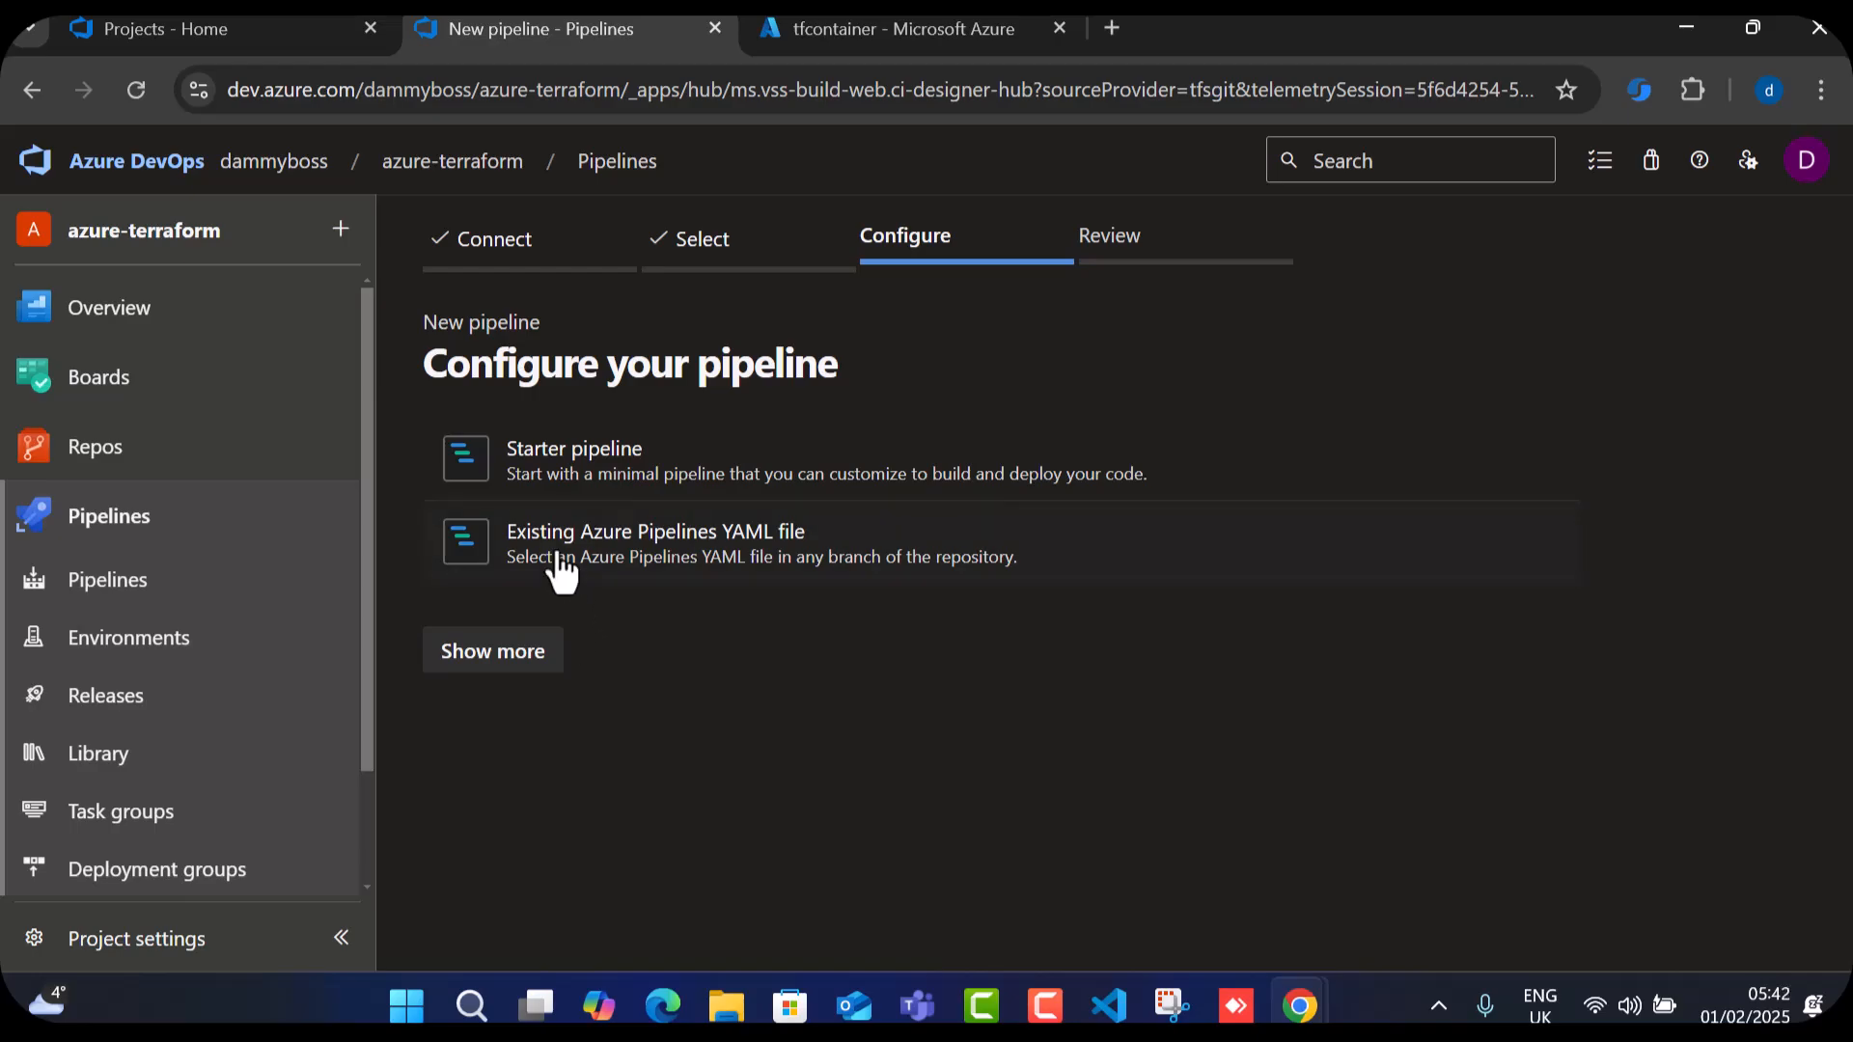
{"action": "left_click", "coordinate": [552, 480]}
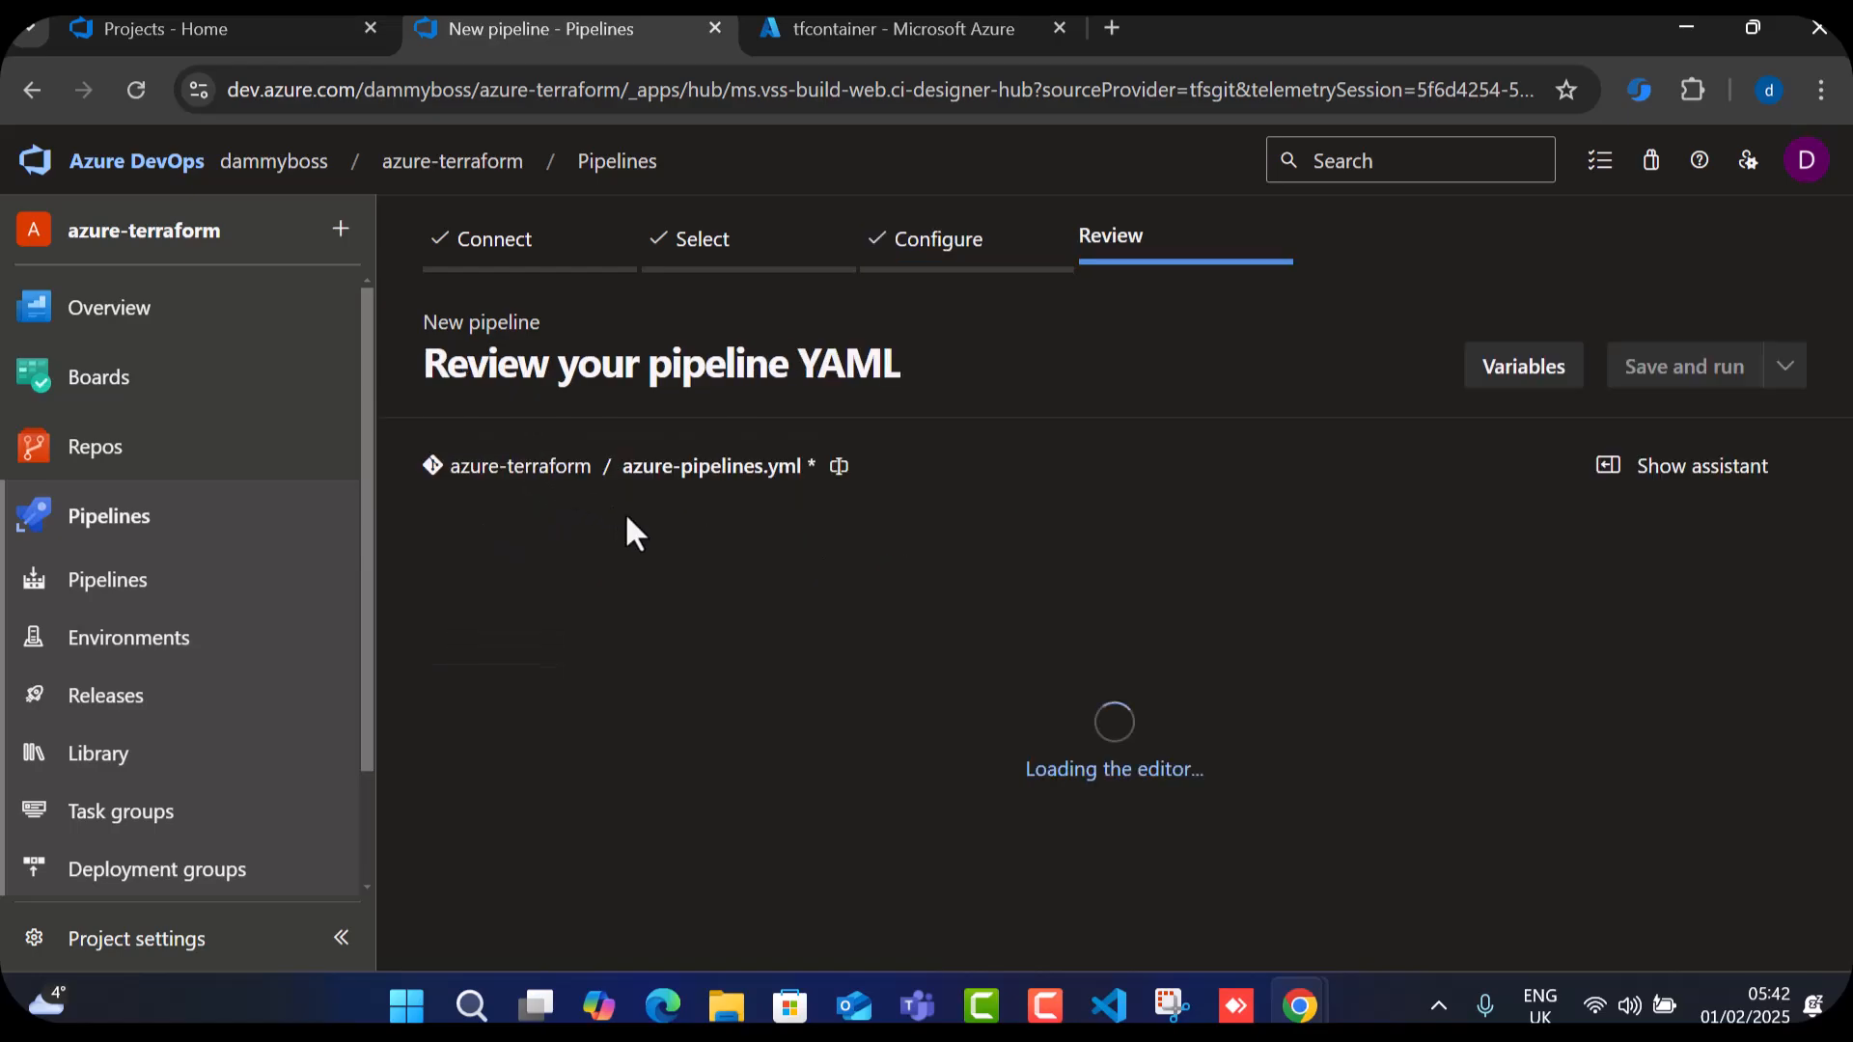
Clear the whole starter template from azure-pipelines.yml and replace it with trigger: none.
{"action": "scroll", "coordinate": [936, 743], "scroll_direction": "down", "scroll_amount": 3}
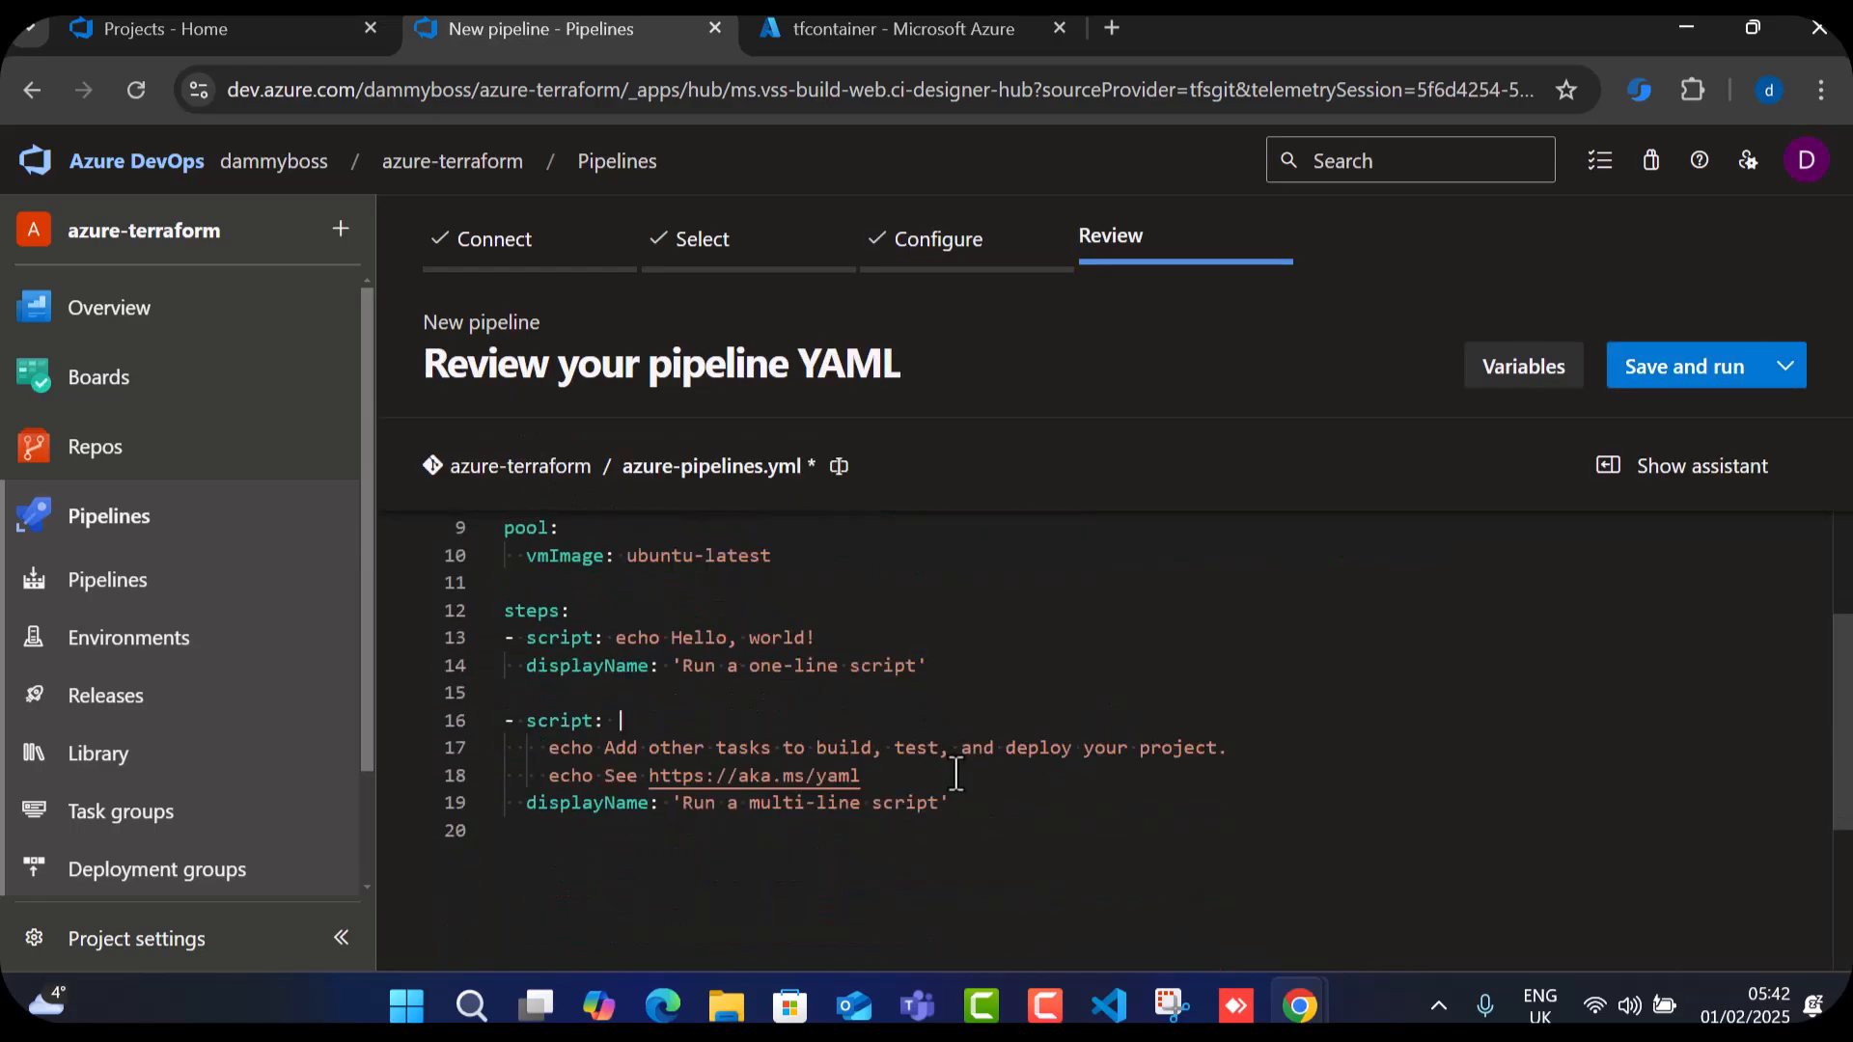
{"action": "left_click_drag", "start_coordinate": [952, 803], "coordinate": [392, 460]}
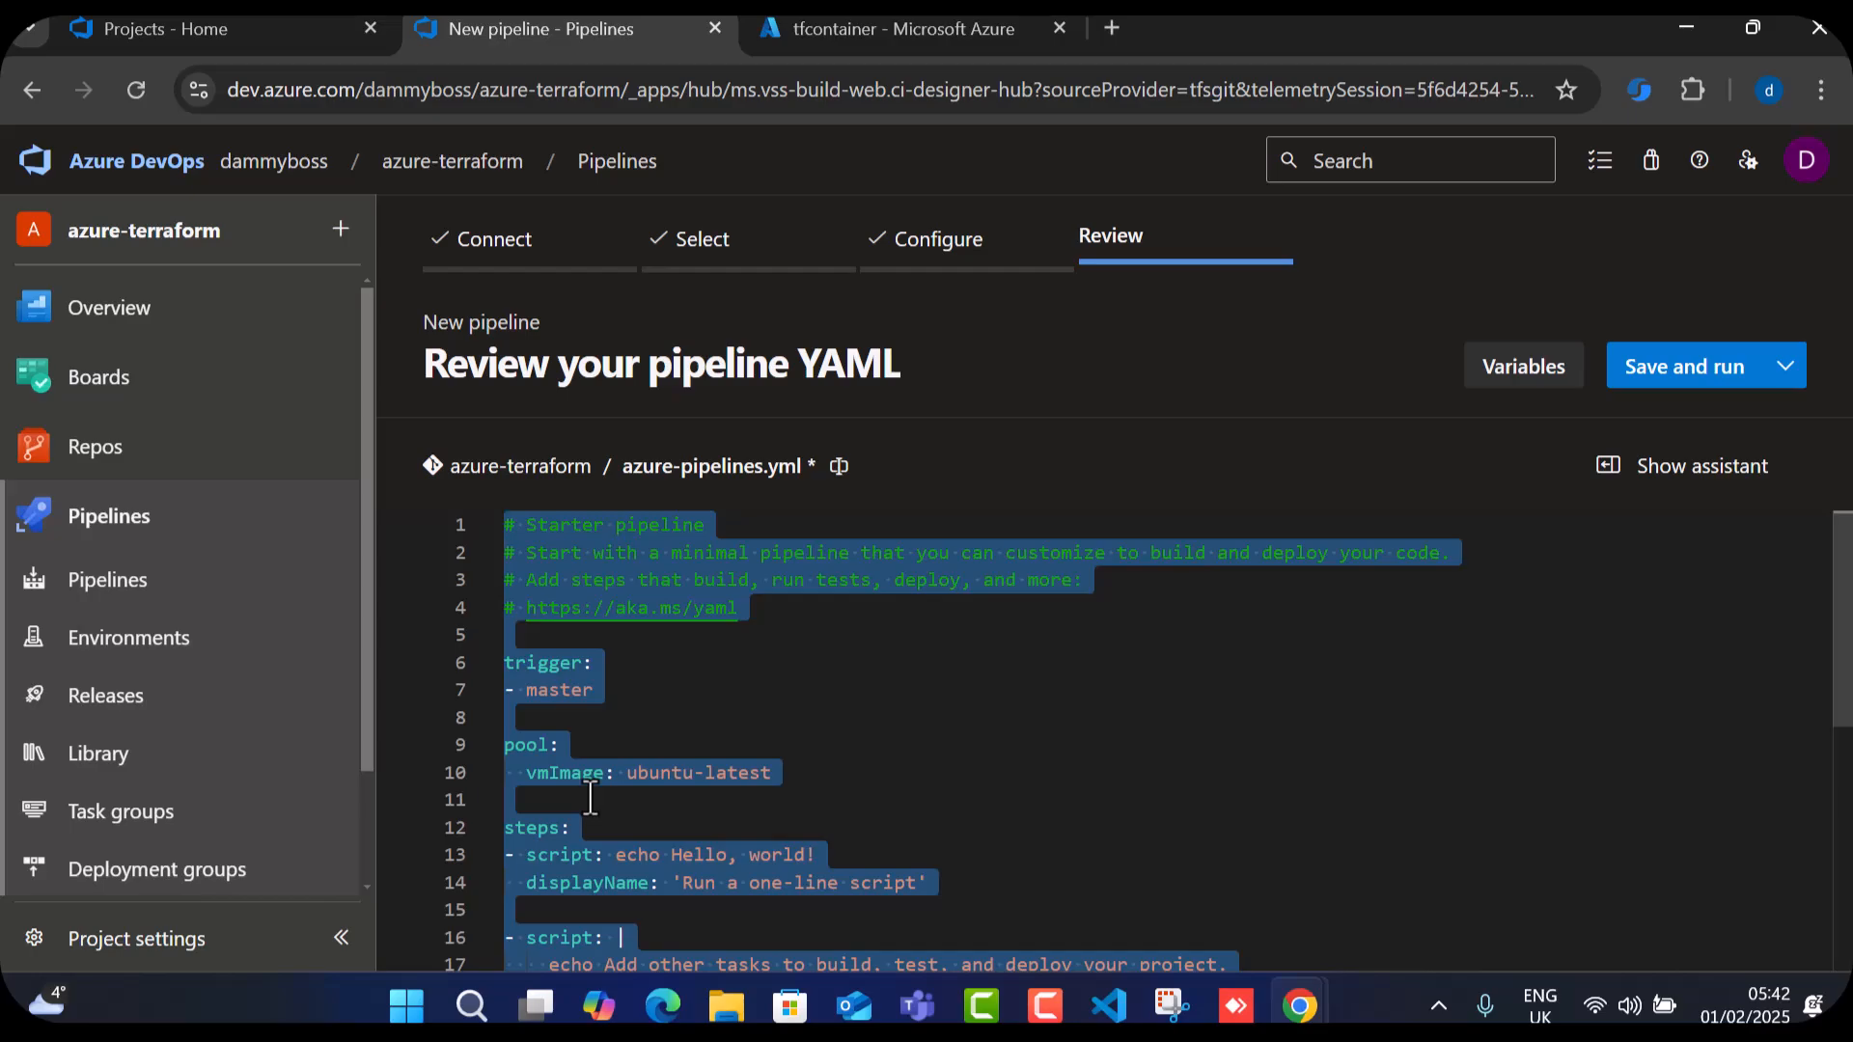
{"action": "key", "text": "BackSpace"}
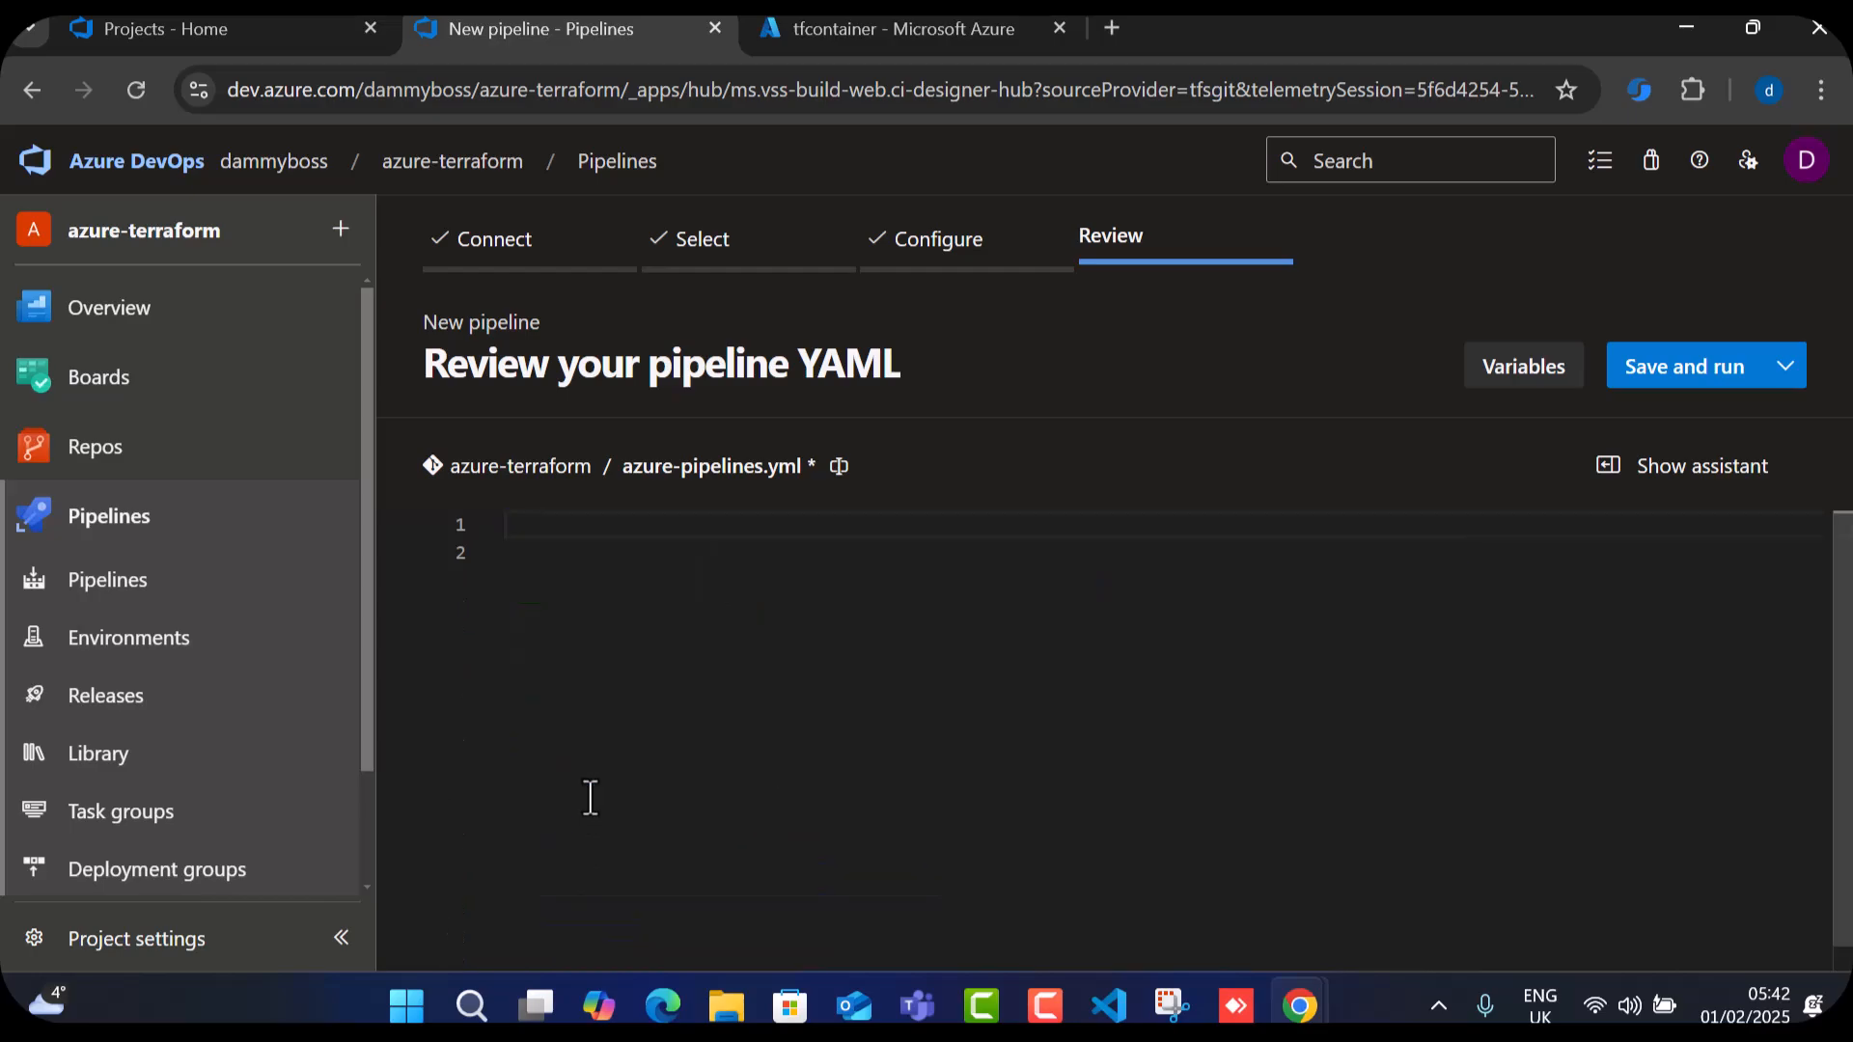
{"action": "type", "text": "trigger"}
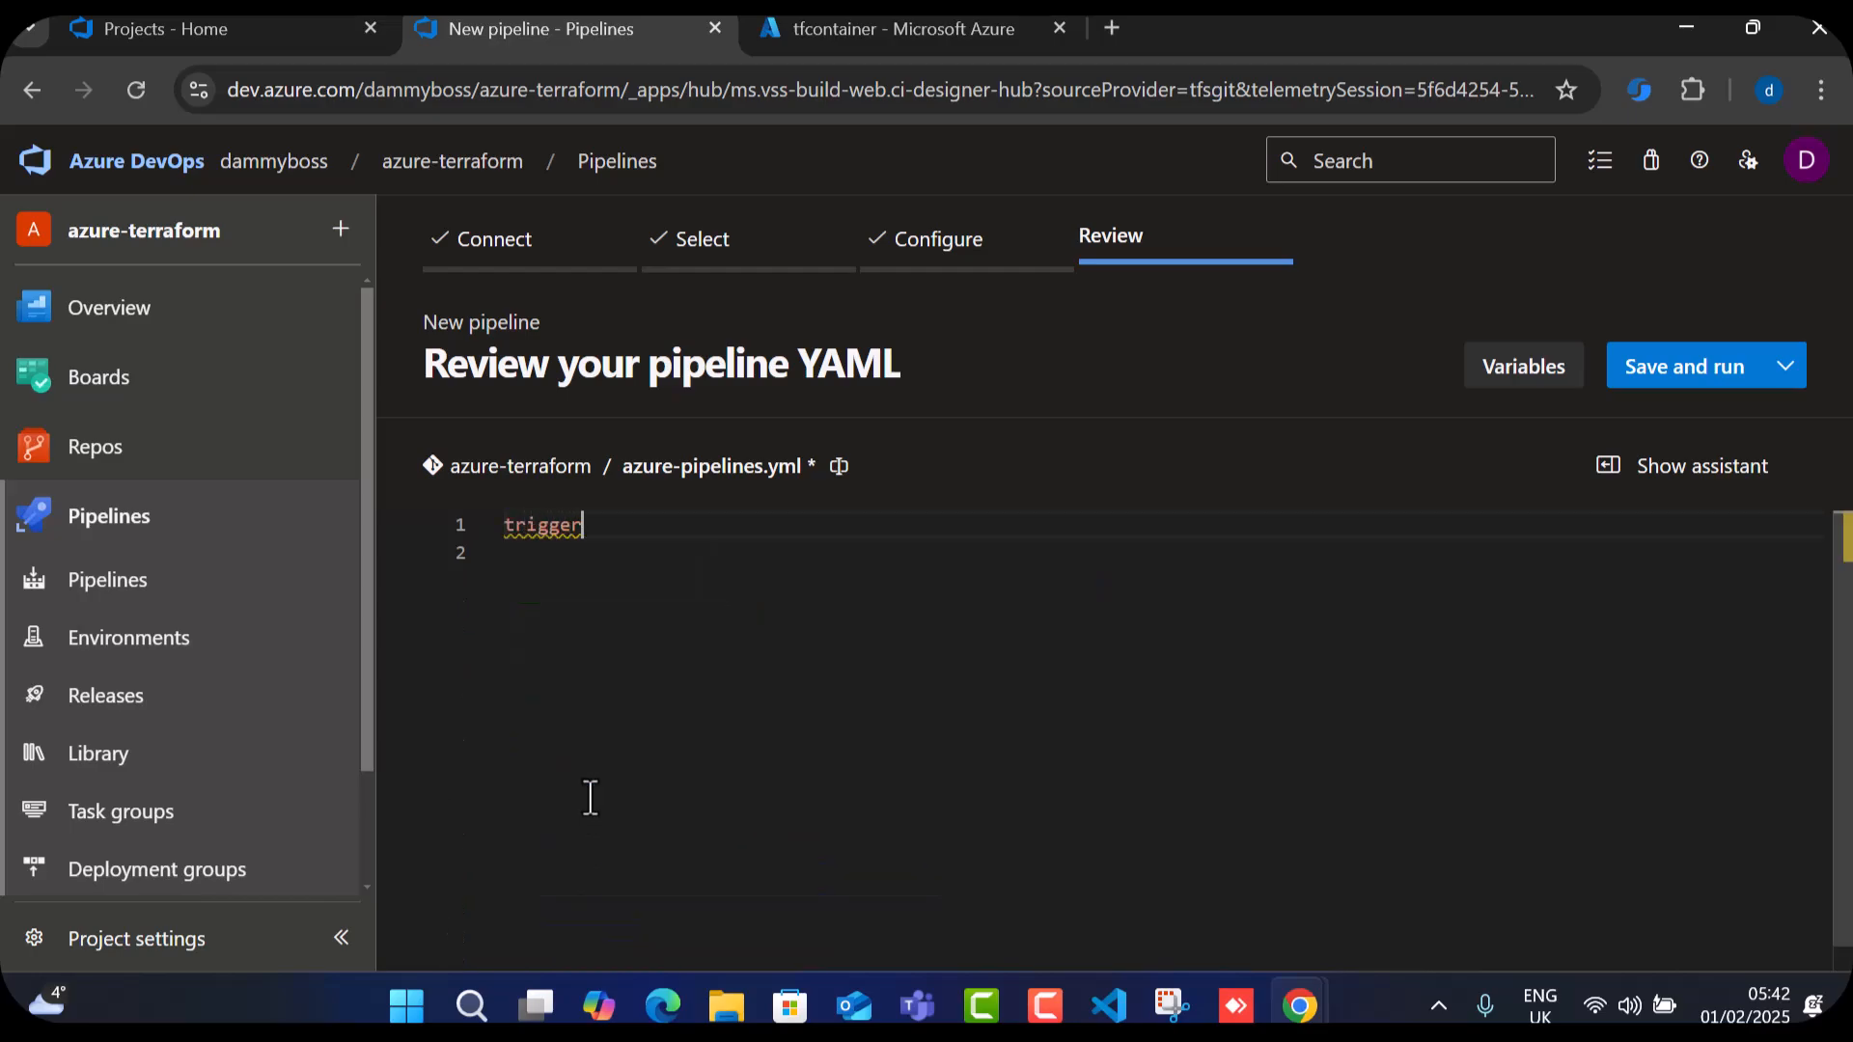
{"action": "type", "text": ": none"}
{"action": "left_click", "coordinate": [762, 563]}
{"action": "left_click", "coordinate": [726, 535]}
Below the trigger, add variables bkstrgrg 'terraform', bkstrgname 'tfbackendstg001', bkstrgcontainer 'tfcontainer', key 'azure-pipeline.terraform.tfstate' and service_connection 'devopswithdami-sc'.
{"action": "key", "text": "Return"}
{"action": "key", "text": "ctrl+space"}
{"action": "key", "text": "Return"}
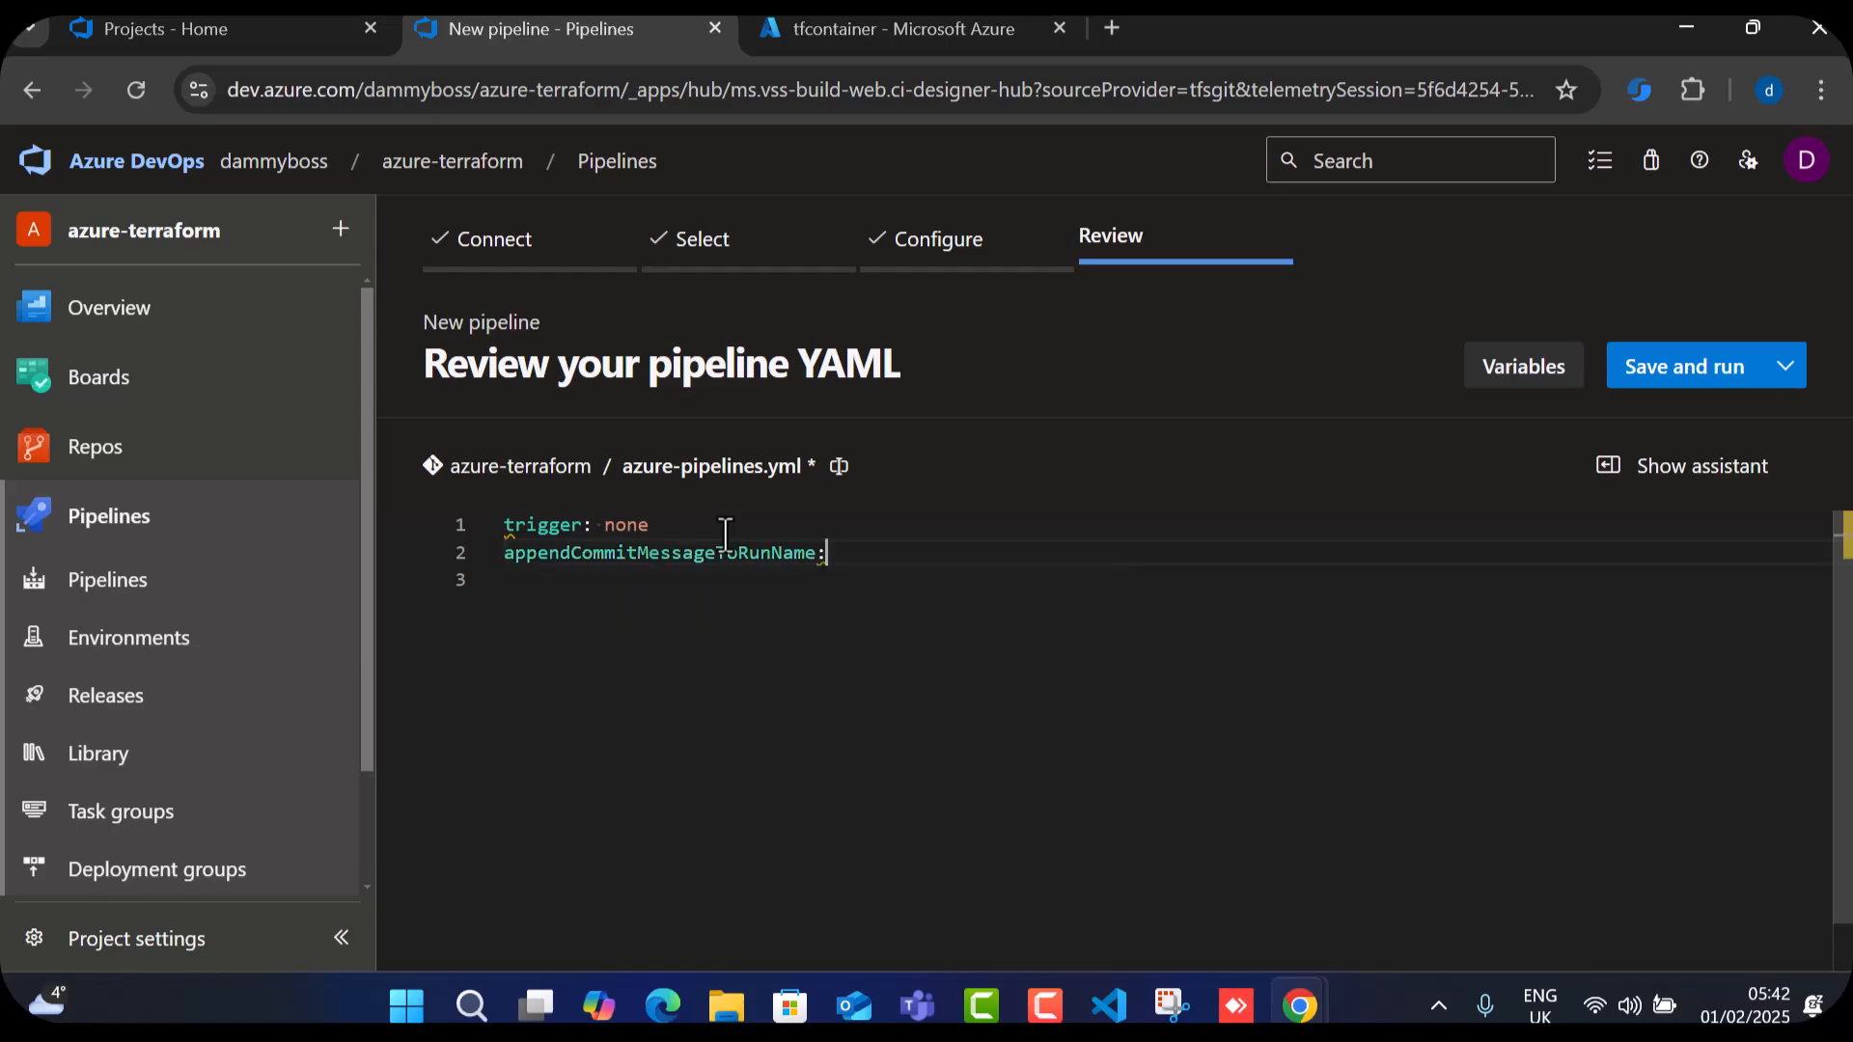
{"action": "key", "text": "ctrl+z"}
{"action": "key", "text": "Return"}
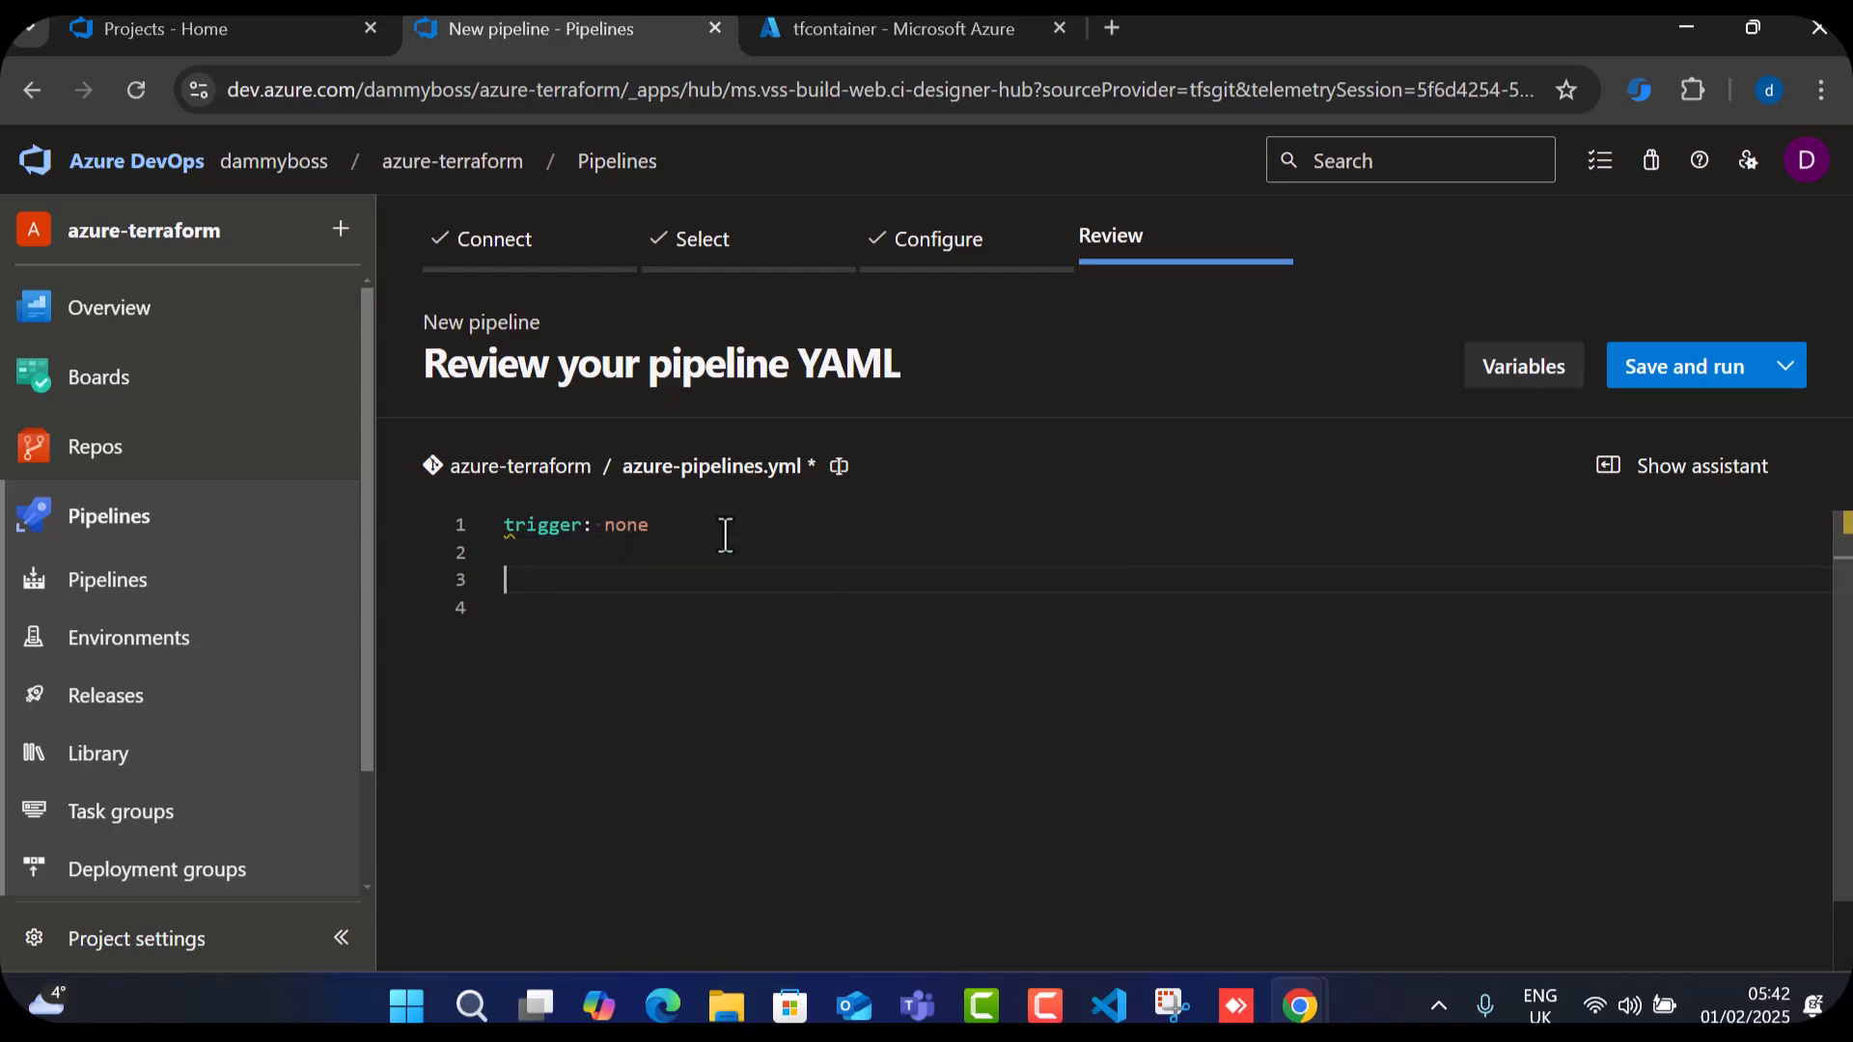
{"action": "key", "text": "alt+Tab"}
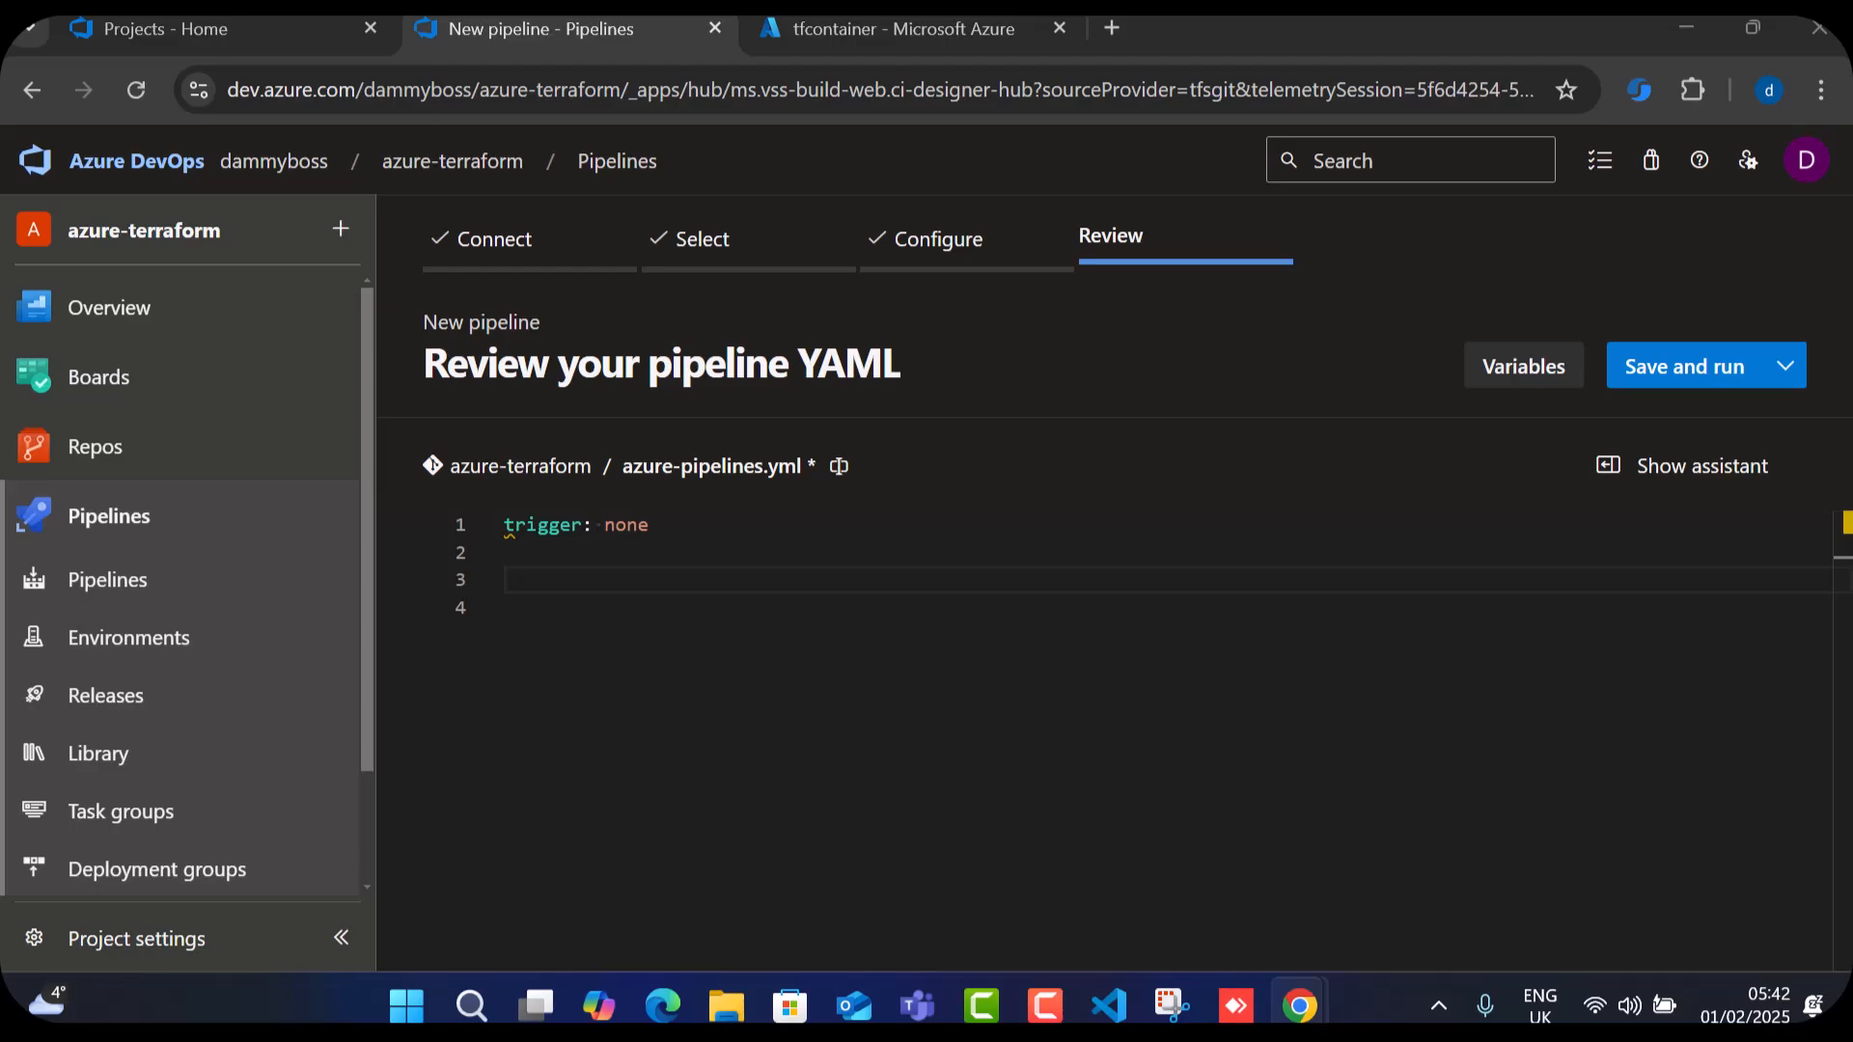
{"action": "left_click", "coordinate": [541, 584]}
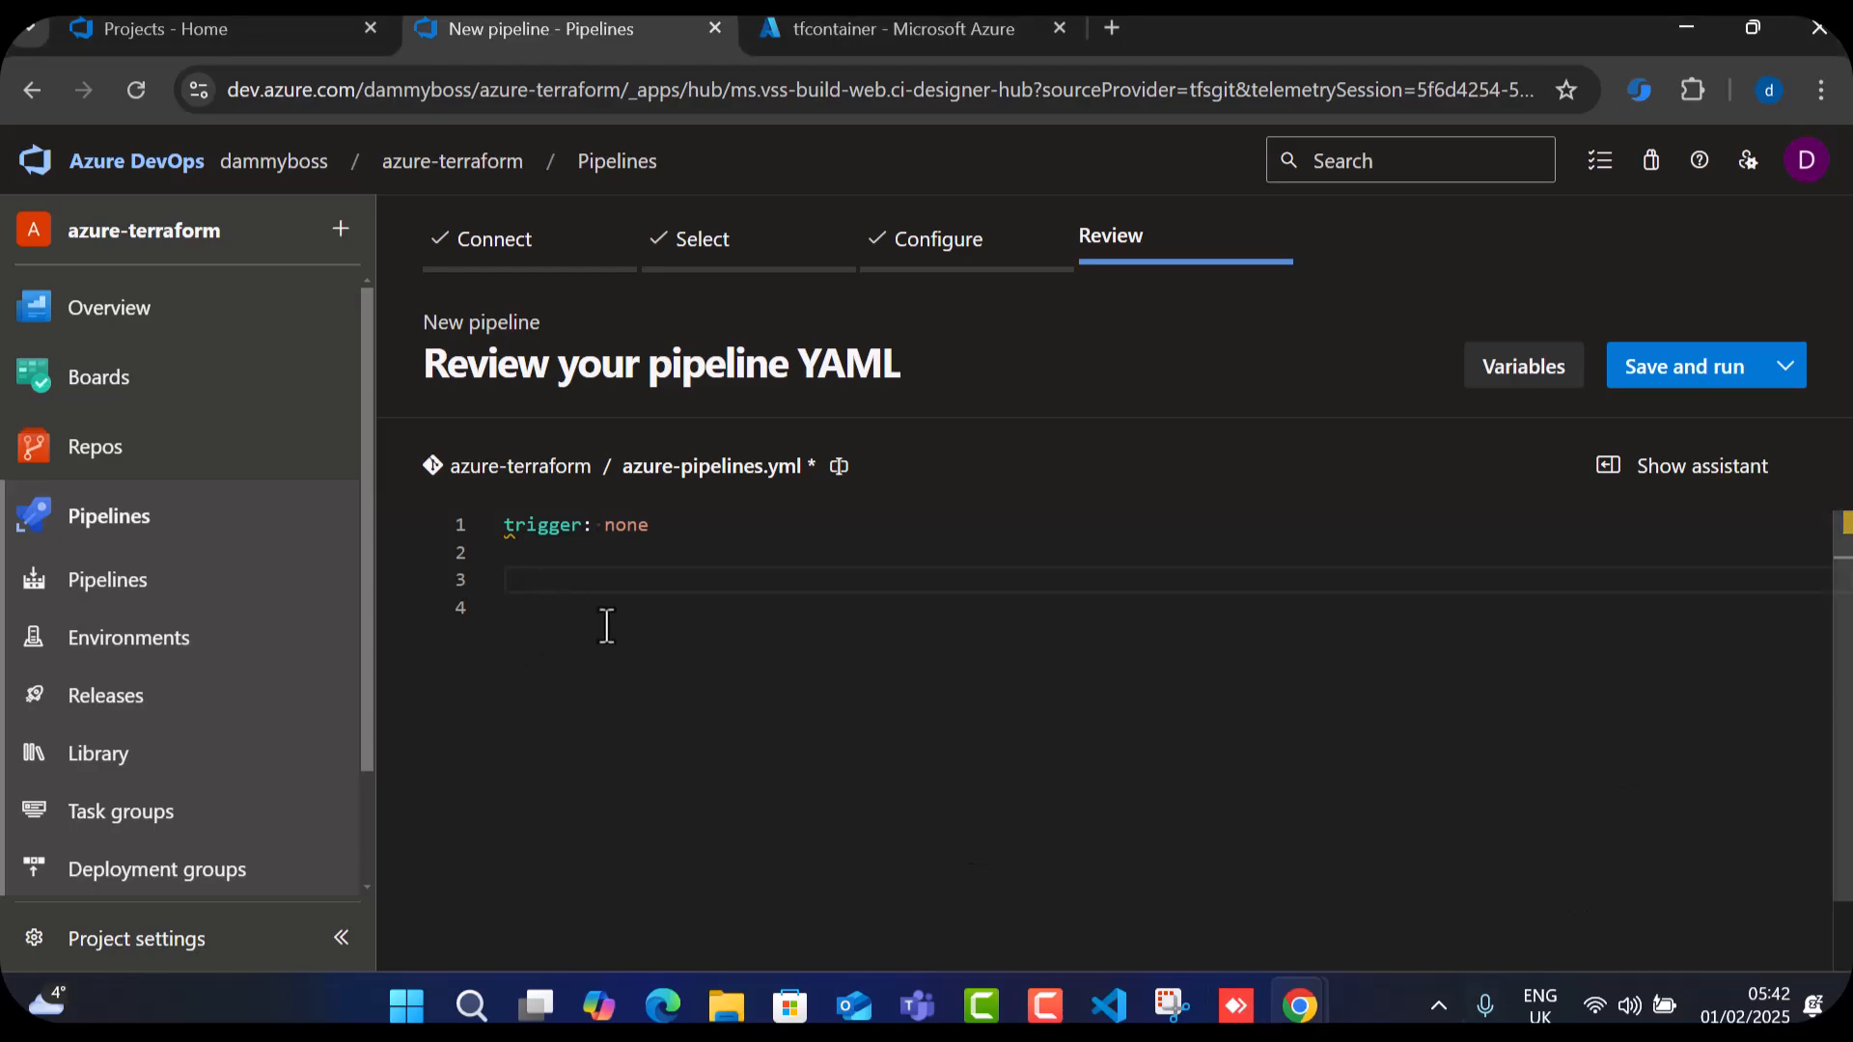
{"action": "type", "text": "variables:   bkstrgrg: 'terraform'   bkstrgname: 'tfbackendstg001'   bkstrgcontainer: 'tfcontainer'   key: 'azure-pipeline.terraform.tfstate'   service_connection: 'devopswithdami-sc'"}
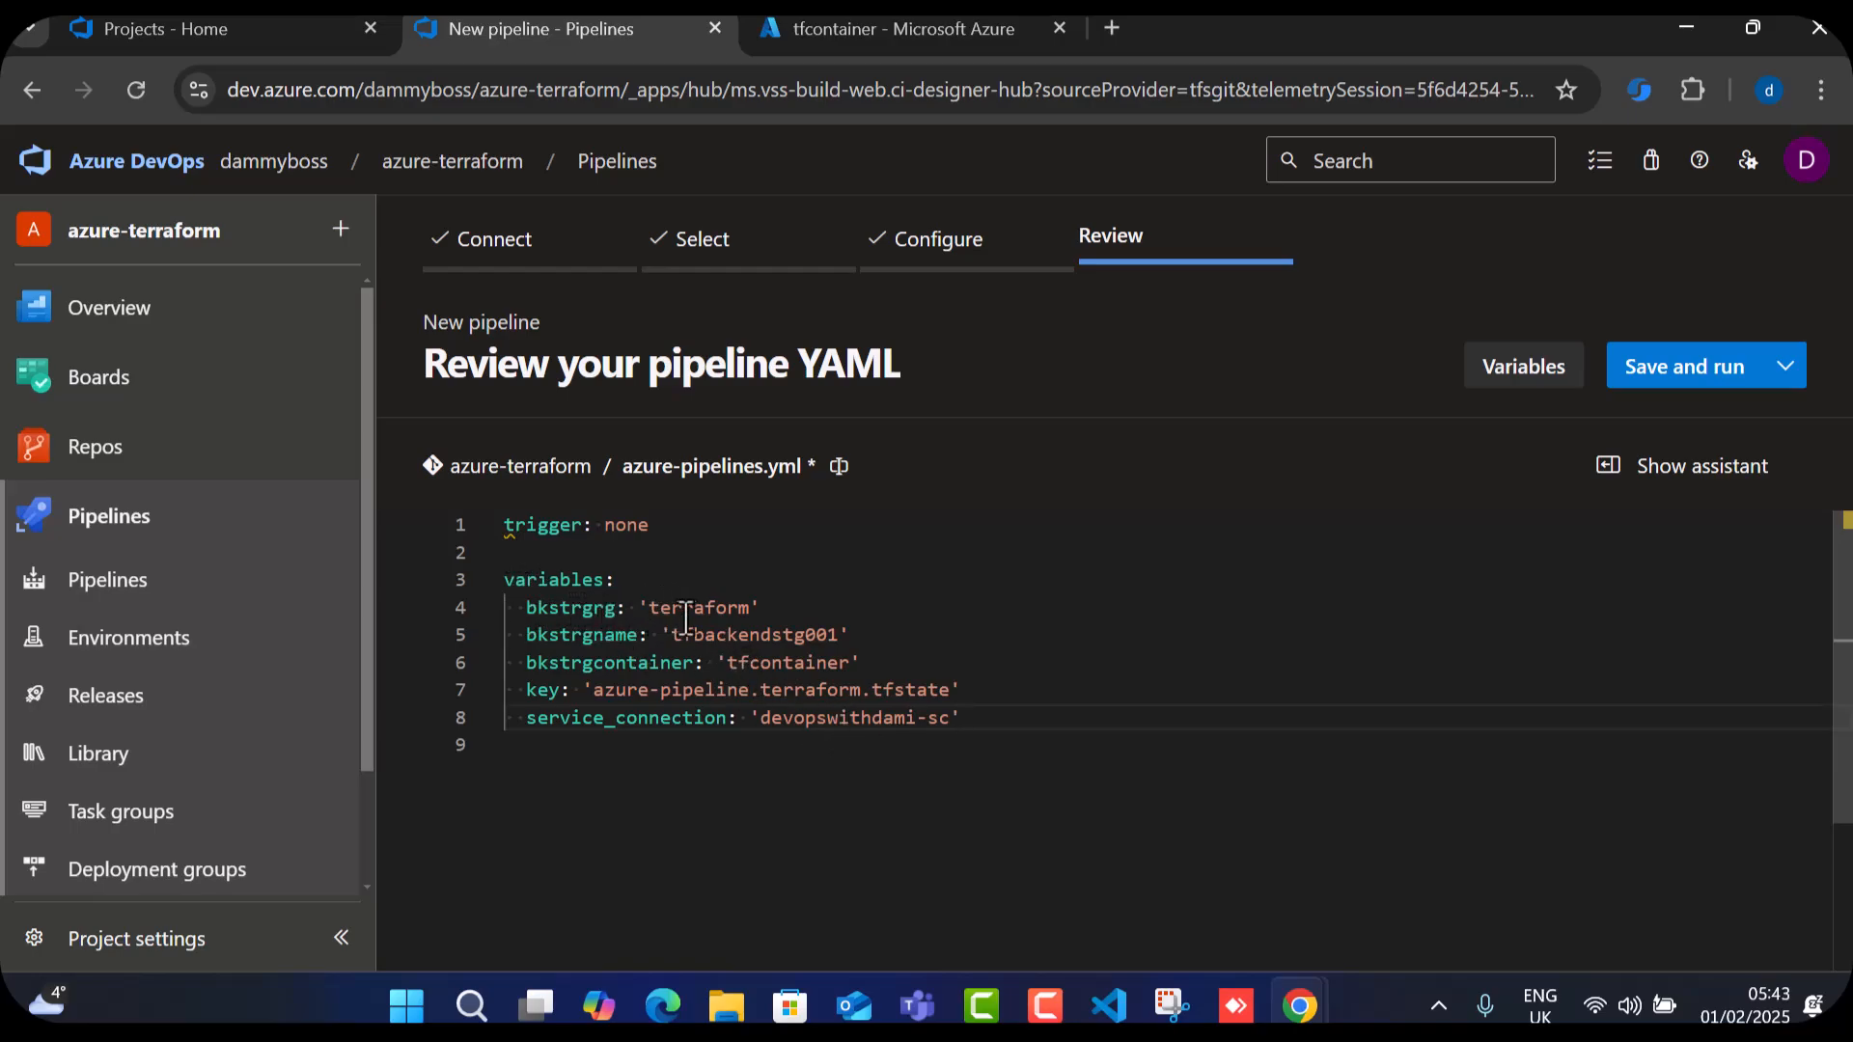
Review the variables block entry by entry, from the backend resource group, storage account, container and state key to the service connection.
{"action": "double_click", "coordinate": [707, 608]}
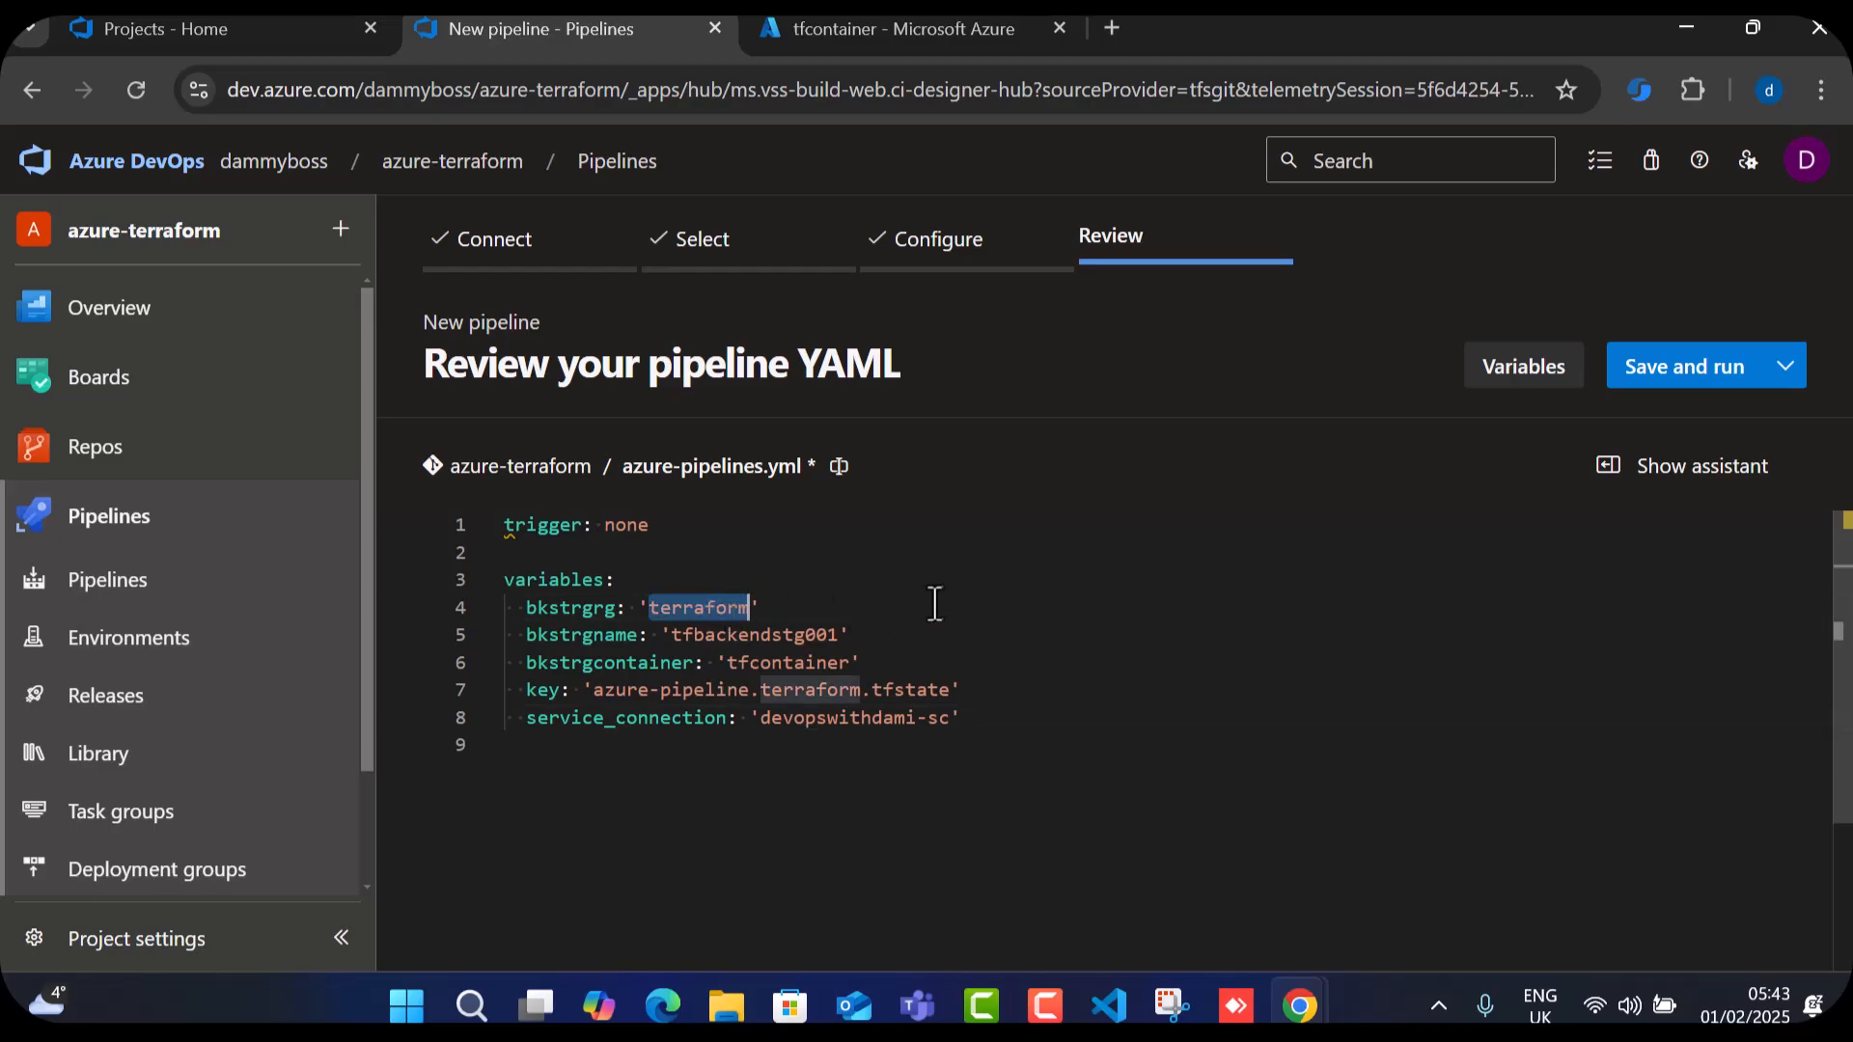
{"action": "double_click", "coordinate": [569, 637]}
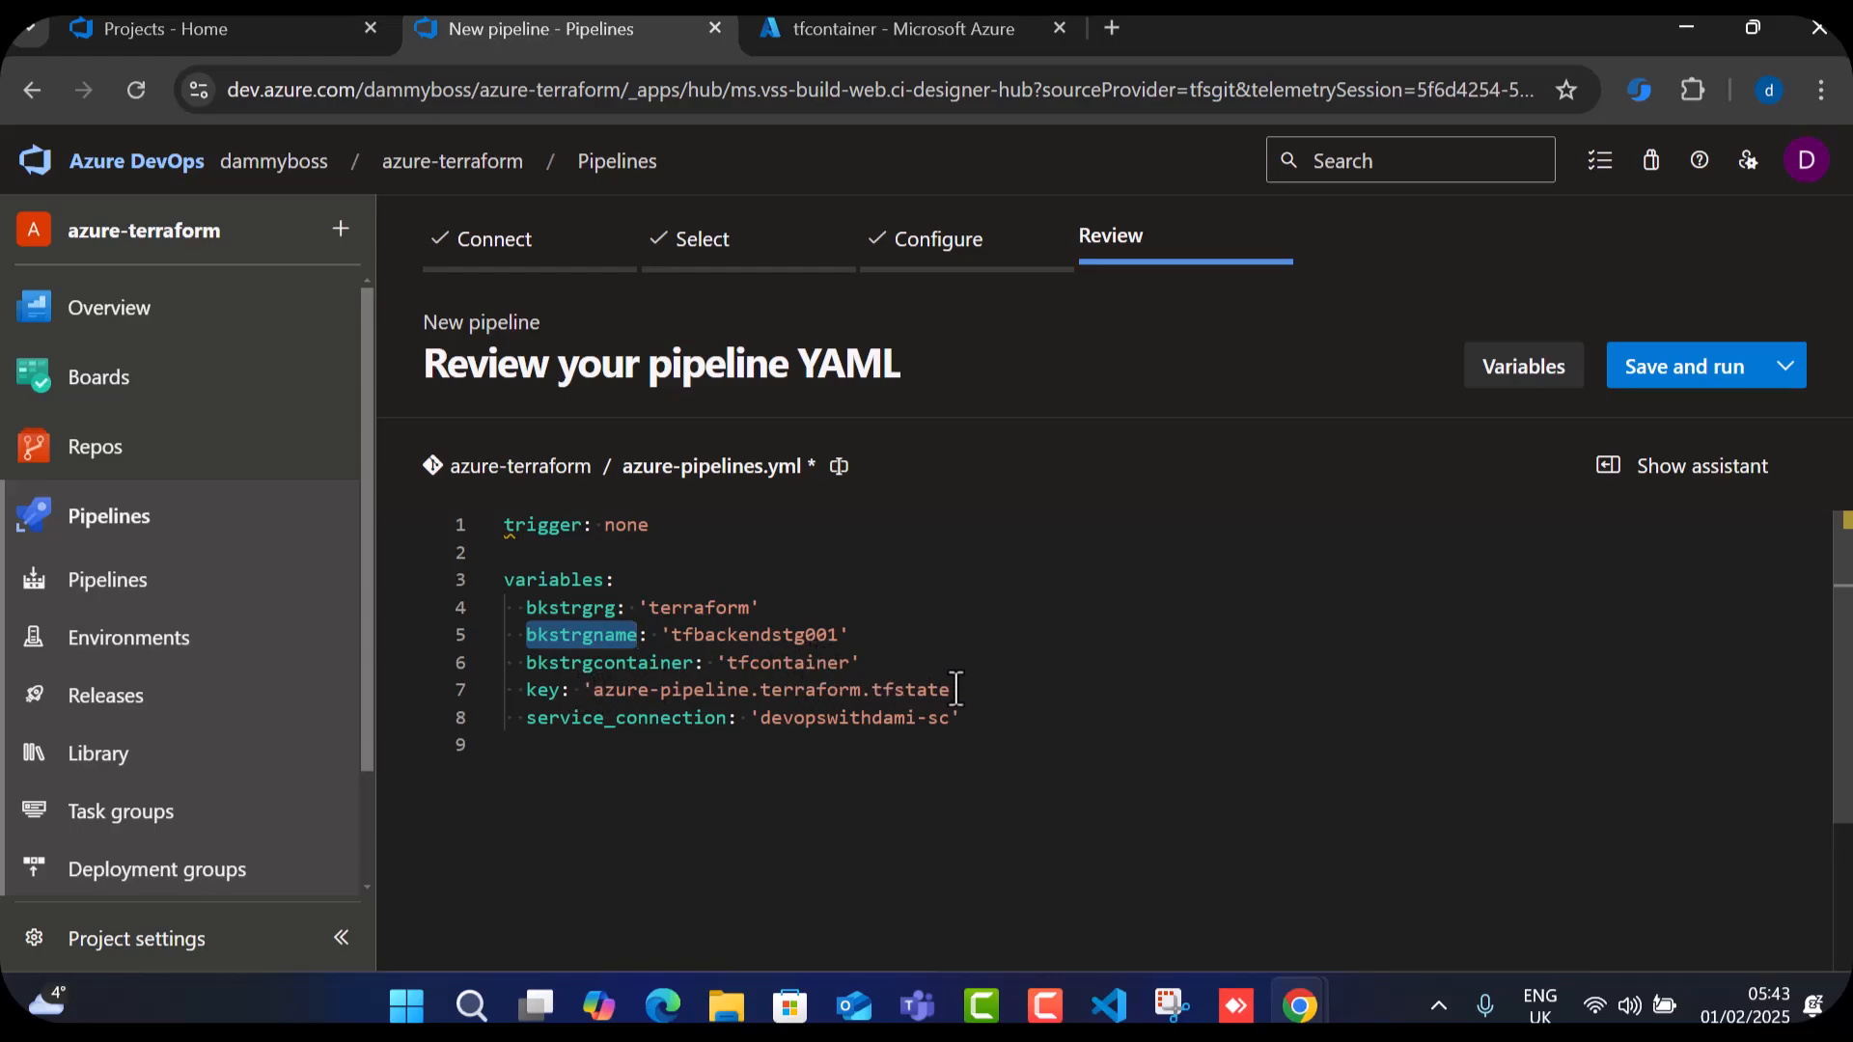
{"action": "left_click_drag", "start_coordinate": [964, 689], "coordinate": [527, 693]}
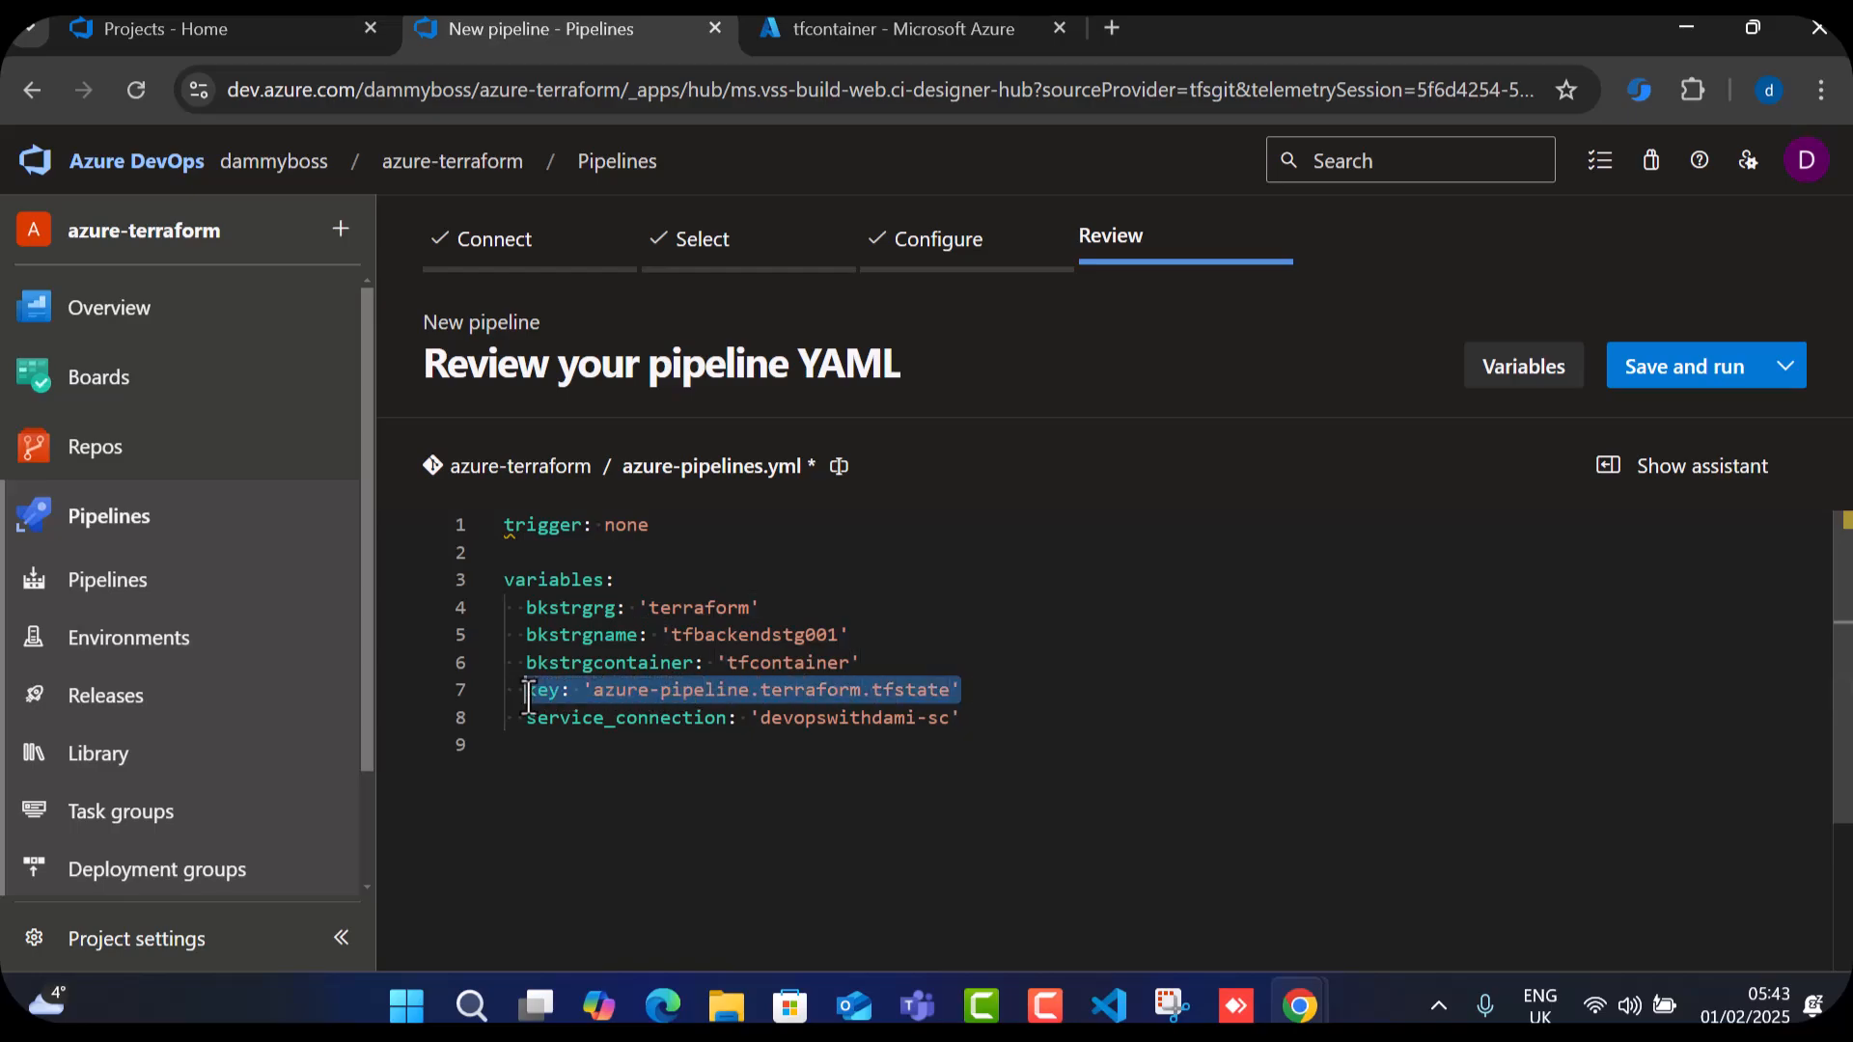
{"action": "left_click", "coordinate": [711, 691]}
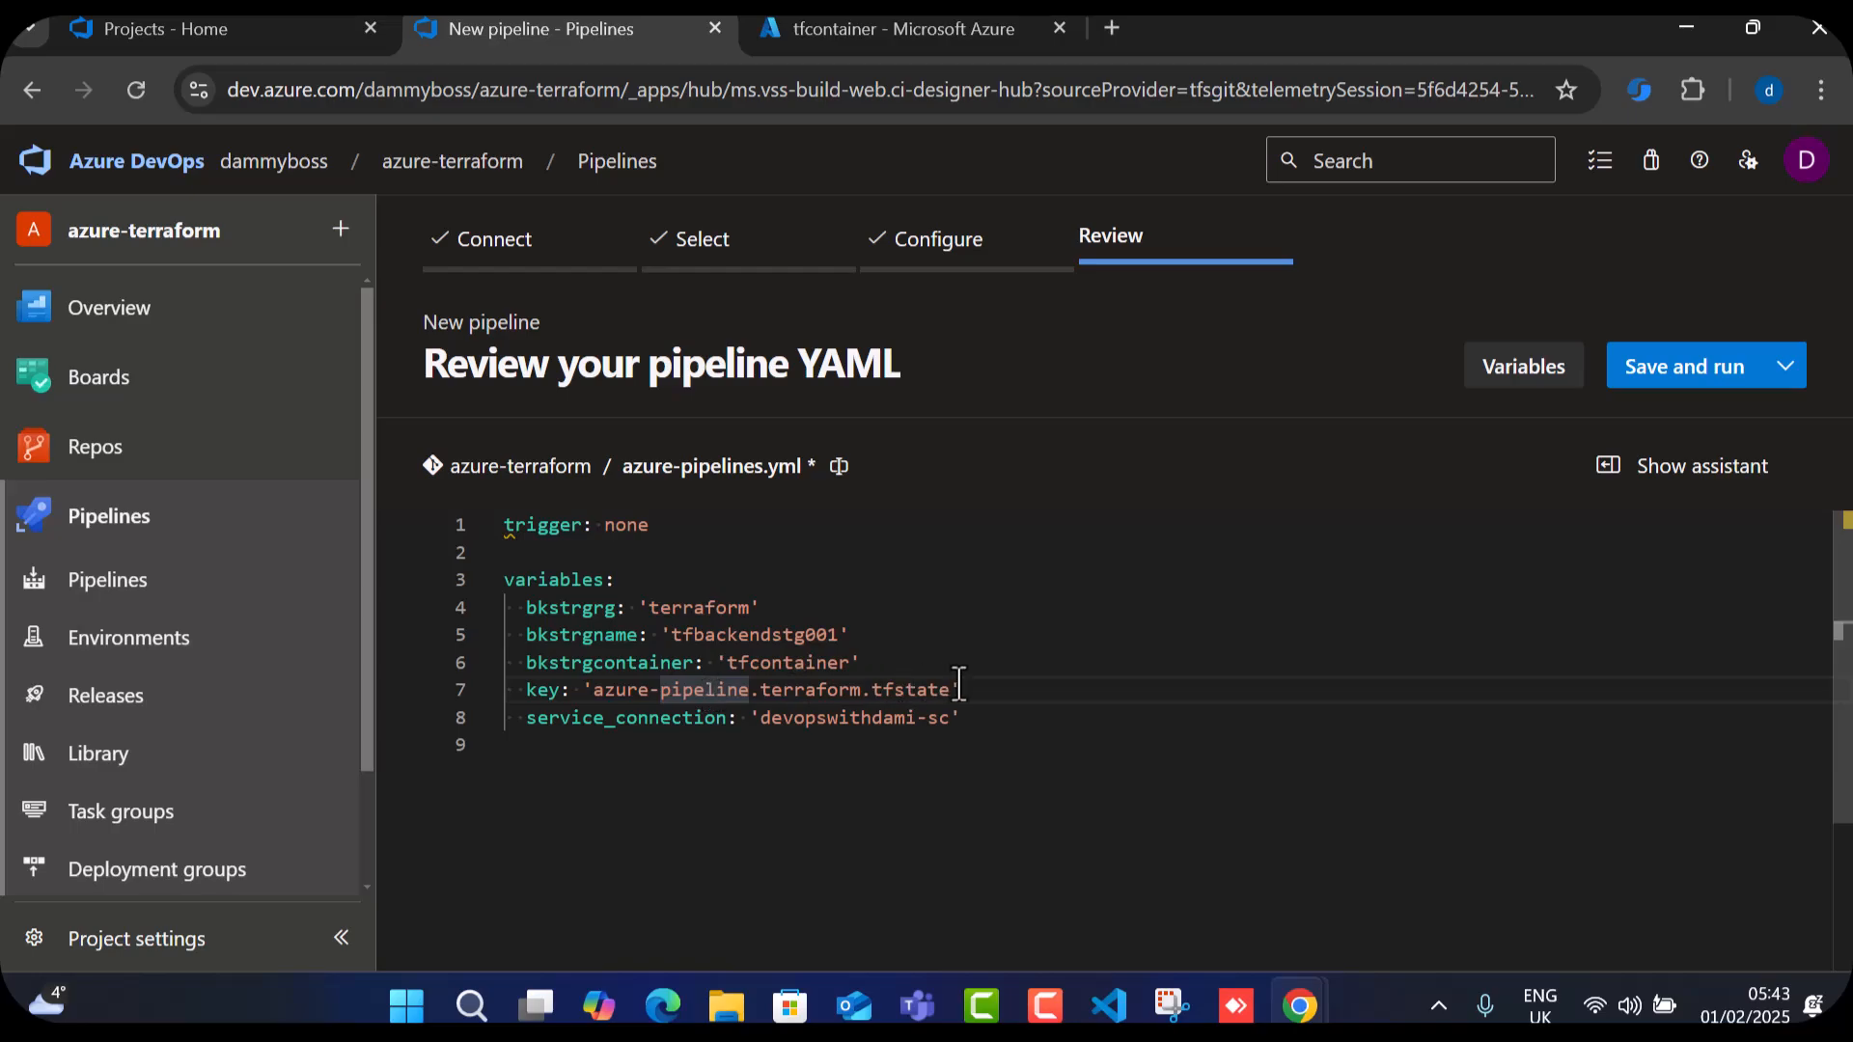
{"action": "left_click_drag", "start_coordinate": [964, 689], "coordinate": [595, 695]}
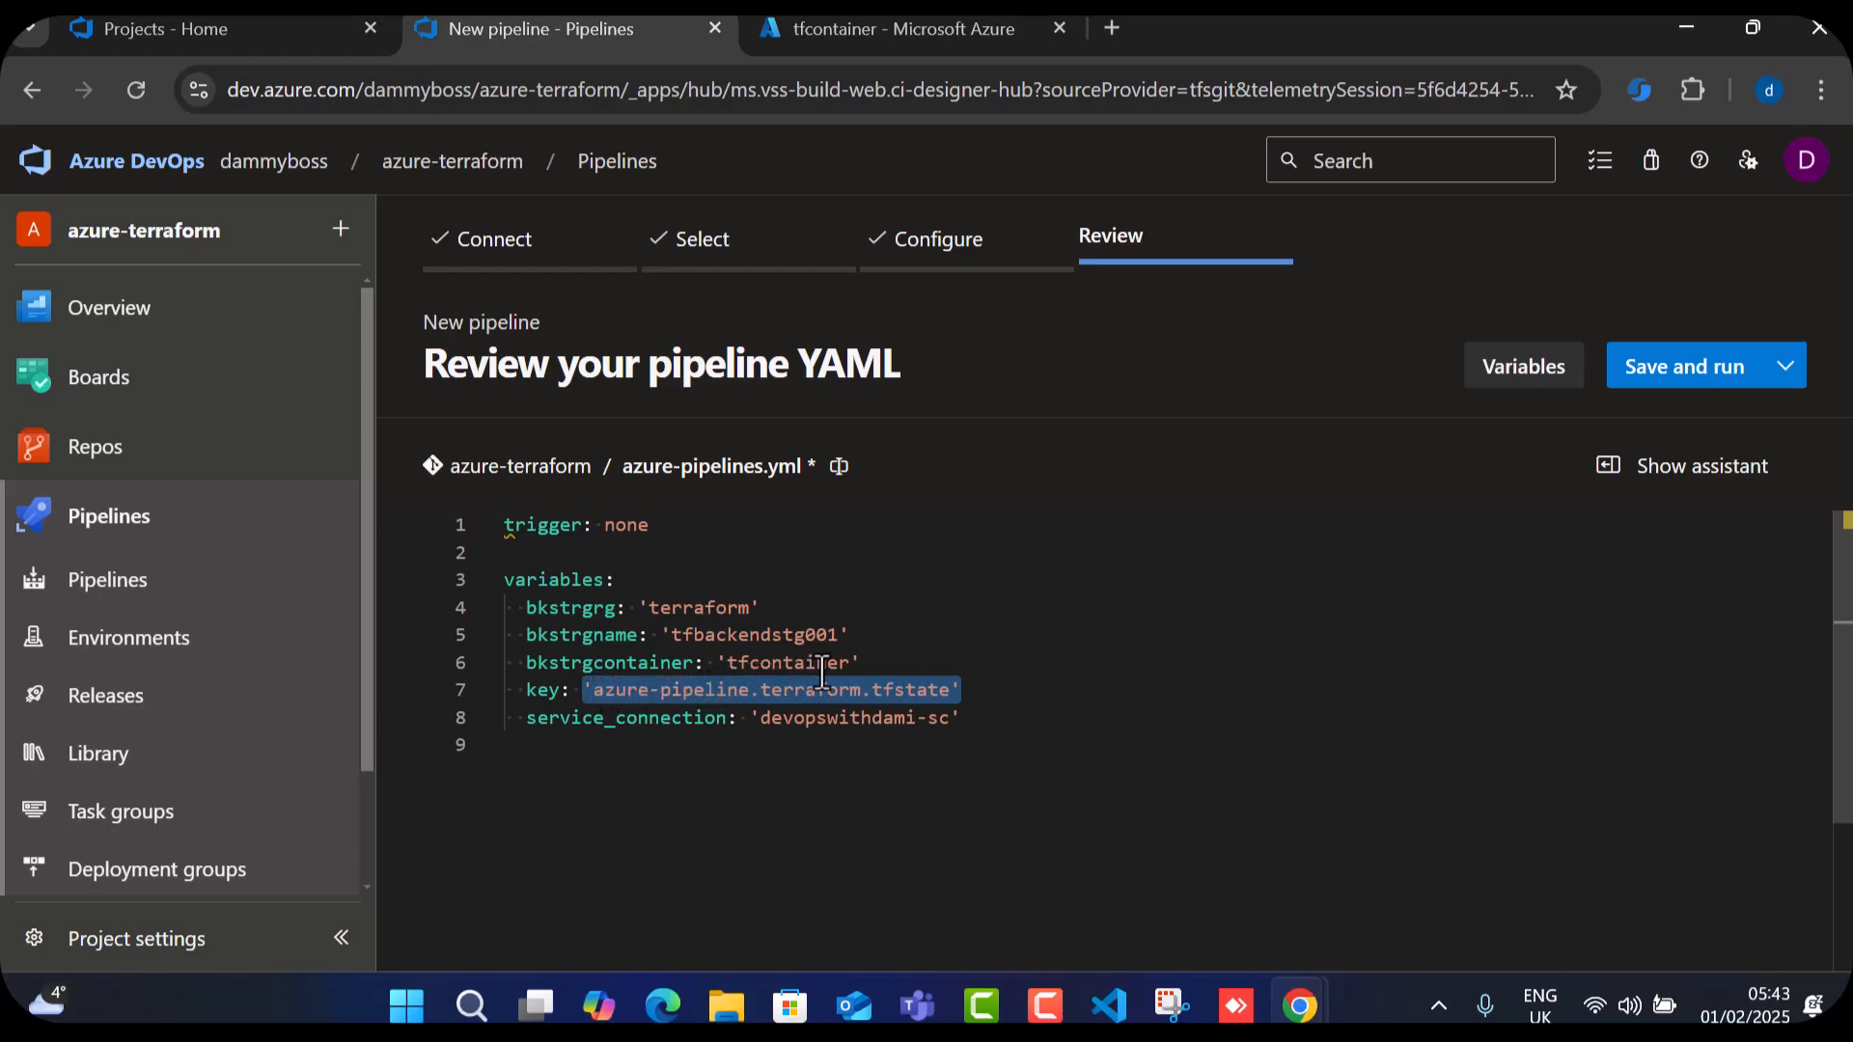
{"action": "left_click_drag", "start_coordinate": [851, 663], "coordinate": [729, 673]}
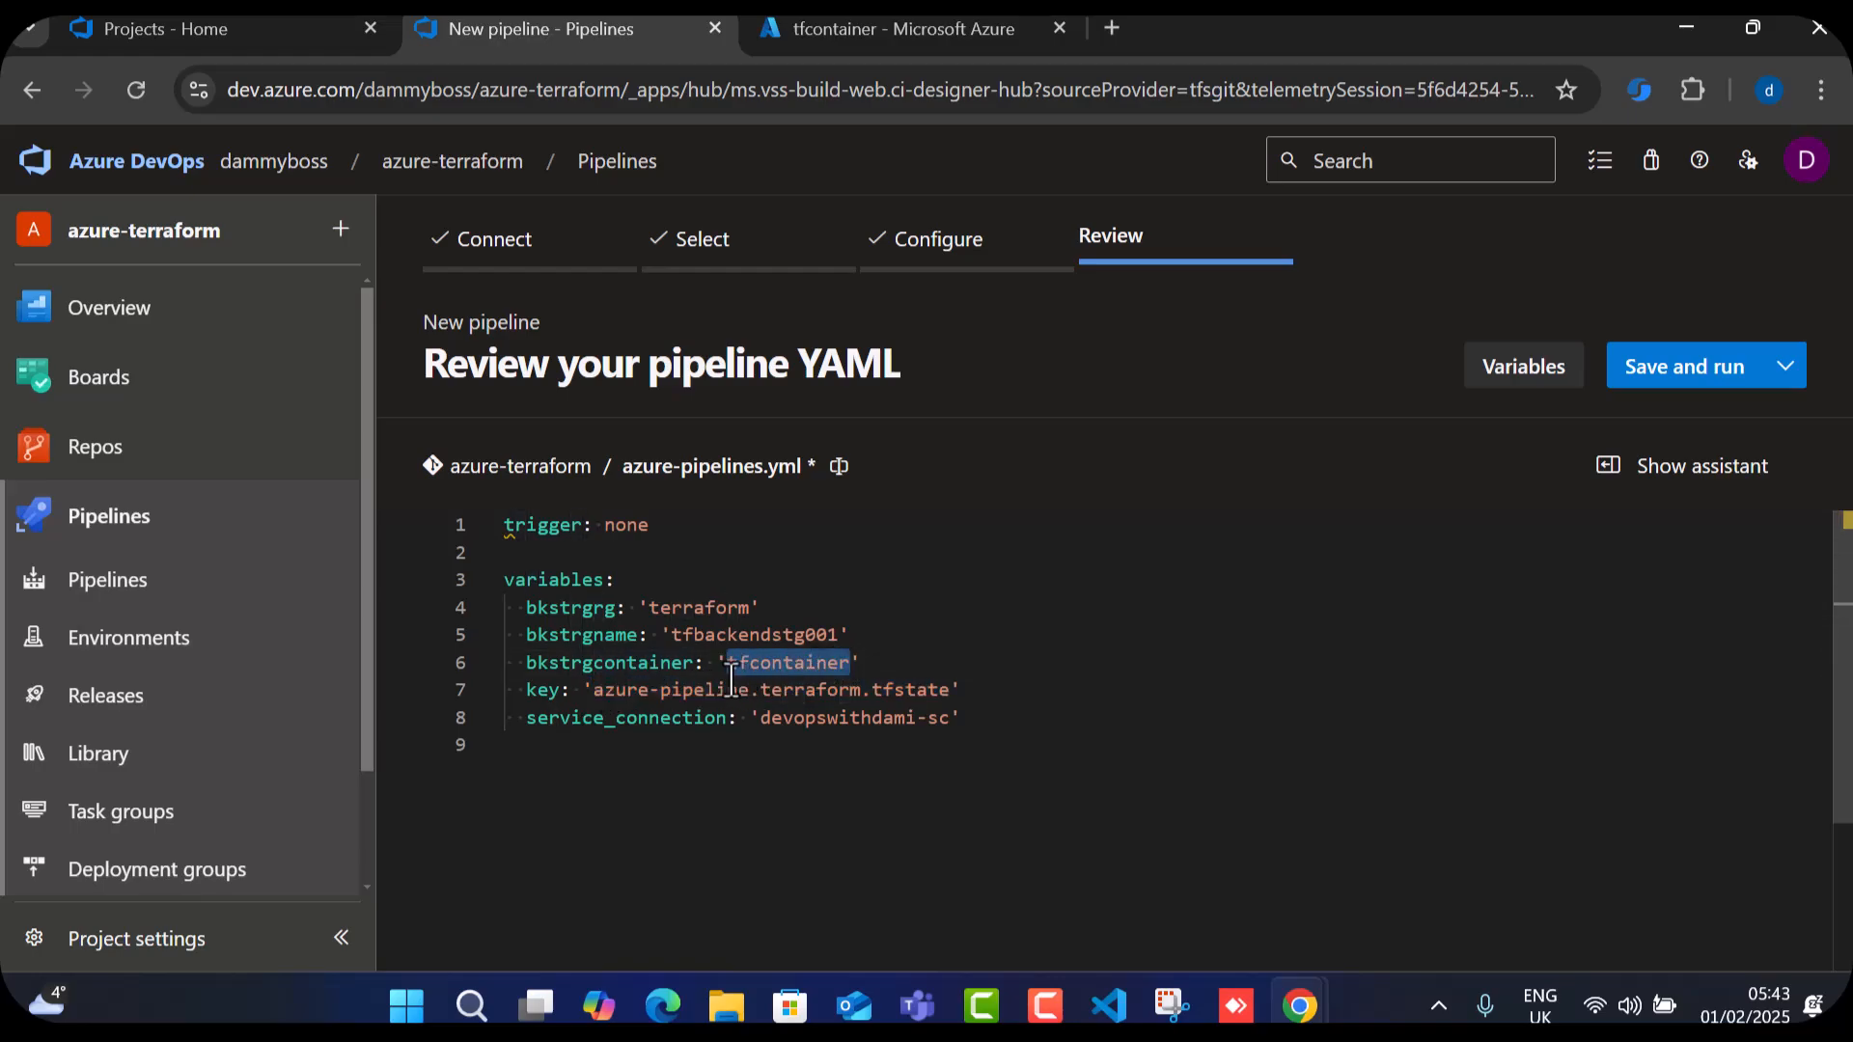
{"action": "left_click_drag", "start_coordinate": [528, 726], "coordinate": [718, 726]}
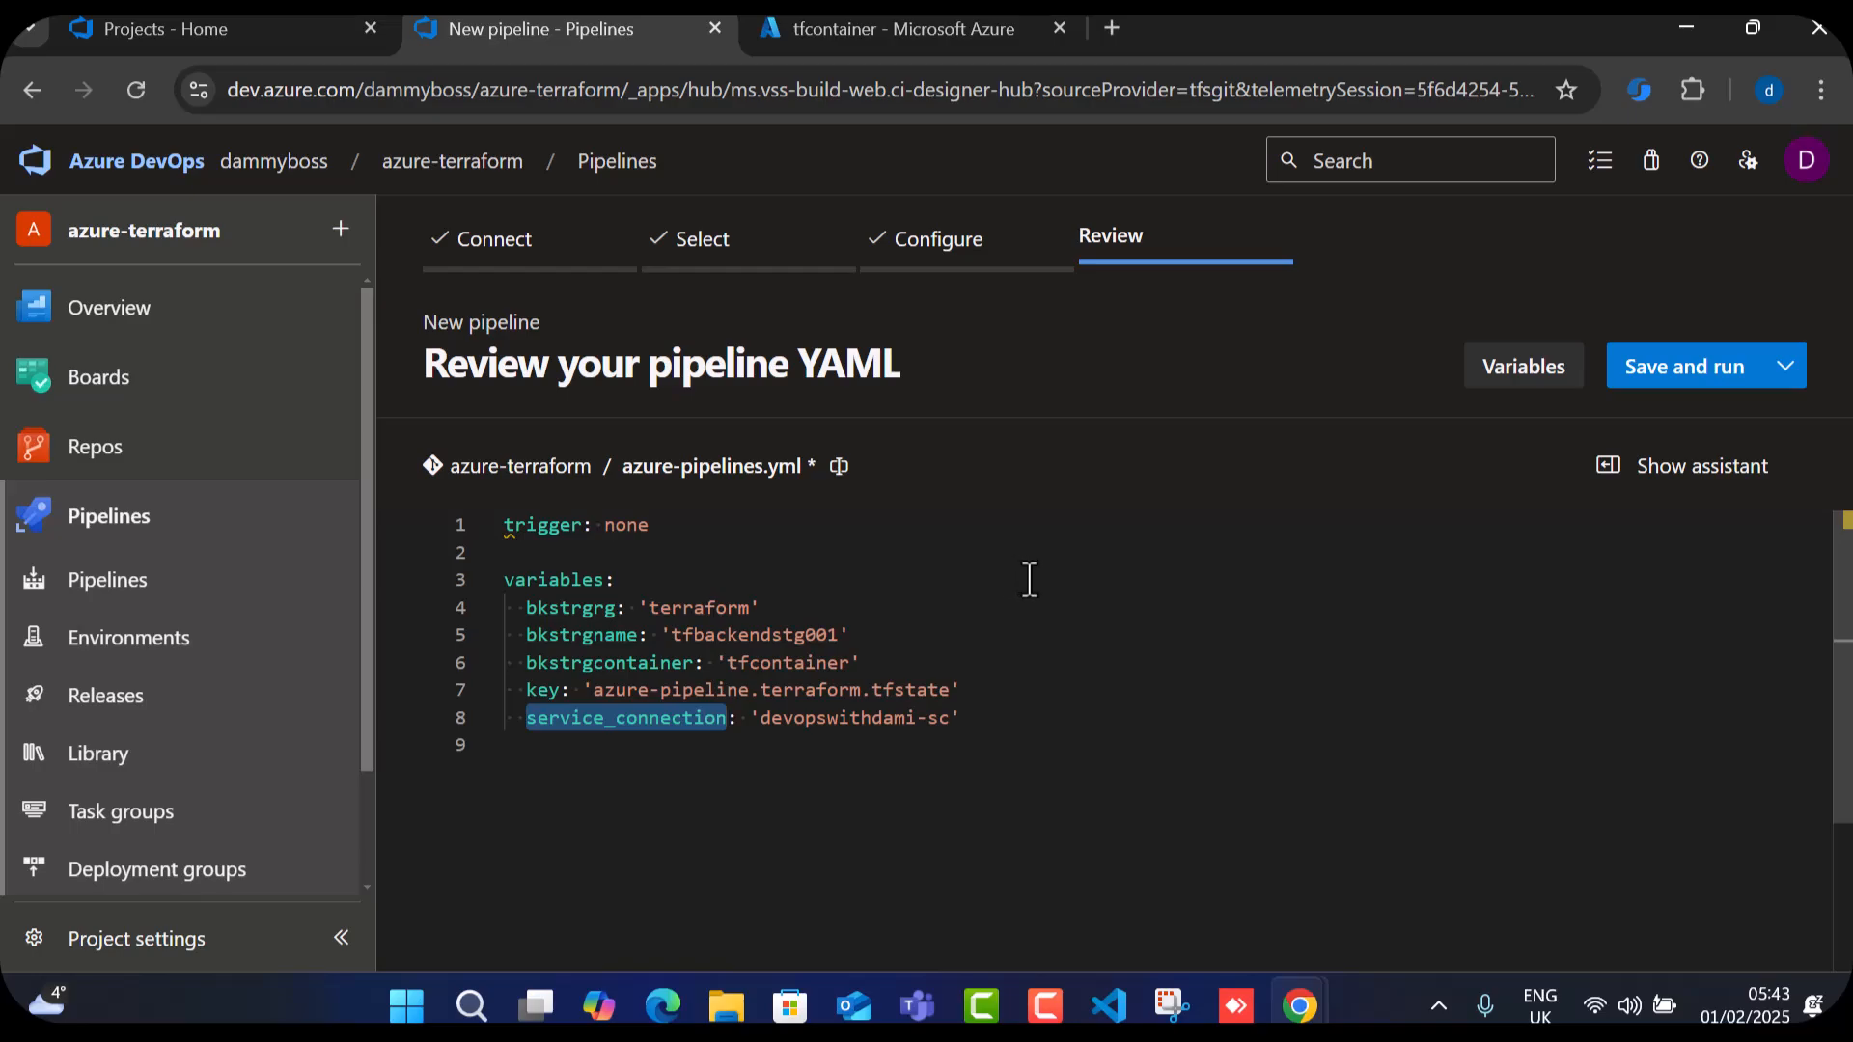
Open the azure-terraform project settings in a separate browser tab and go to the project's service connections.
{"action": "right_click", "coordinate": [150, 941]}
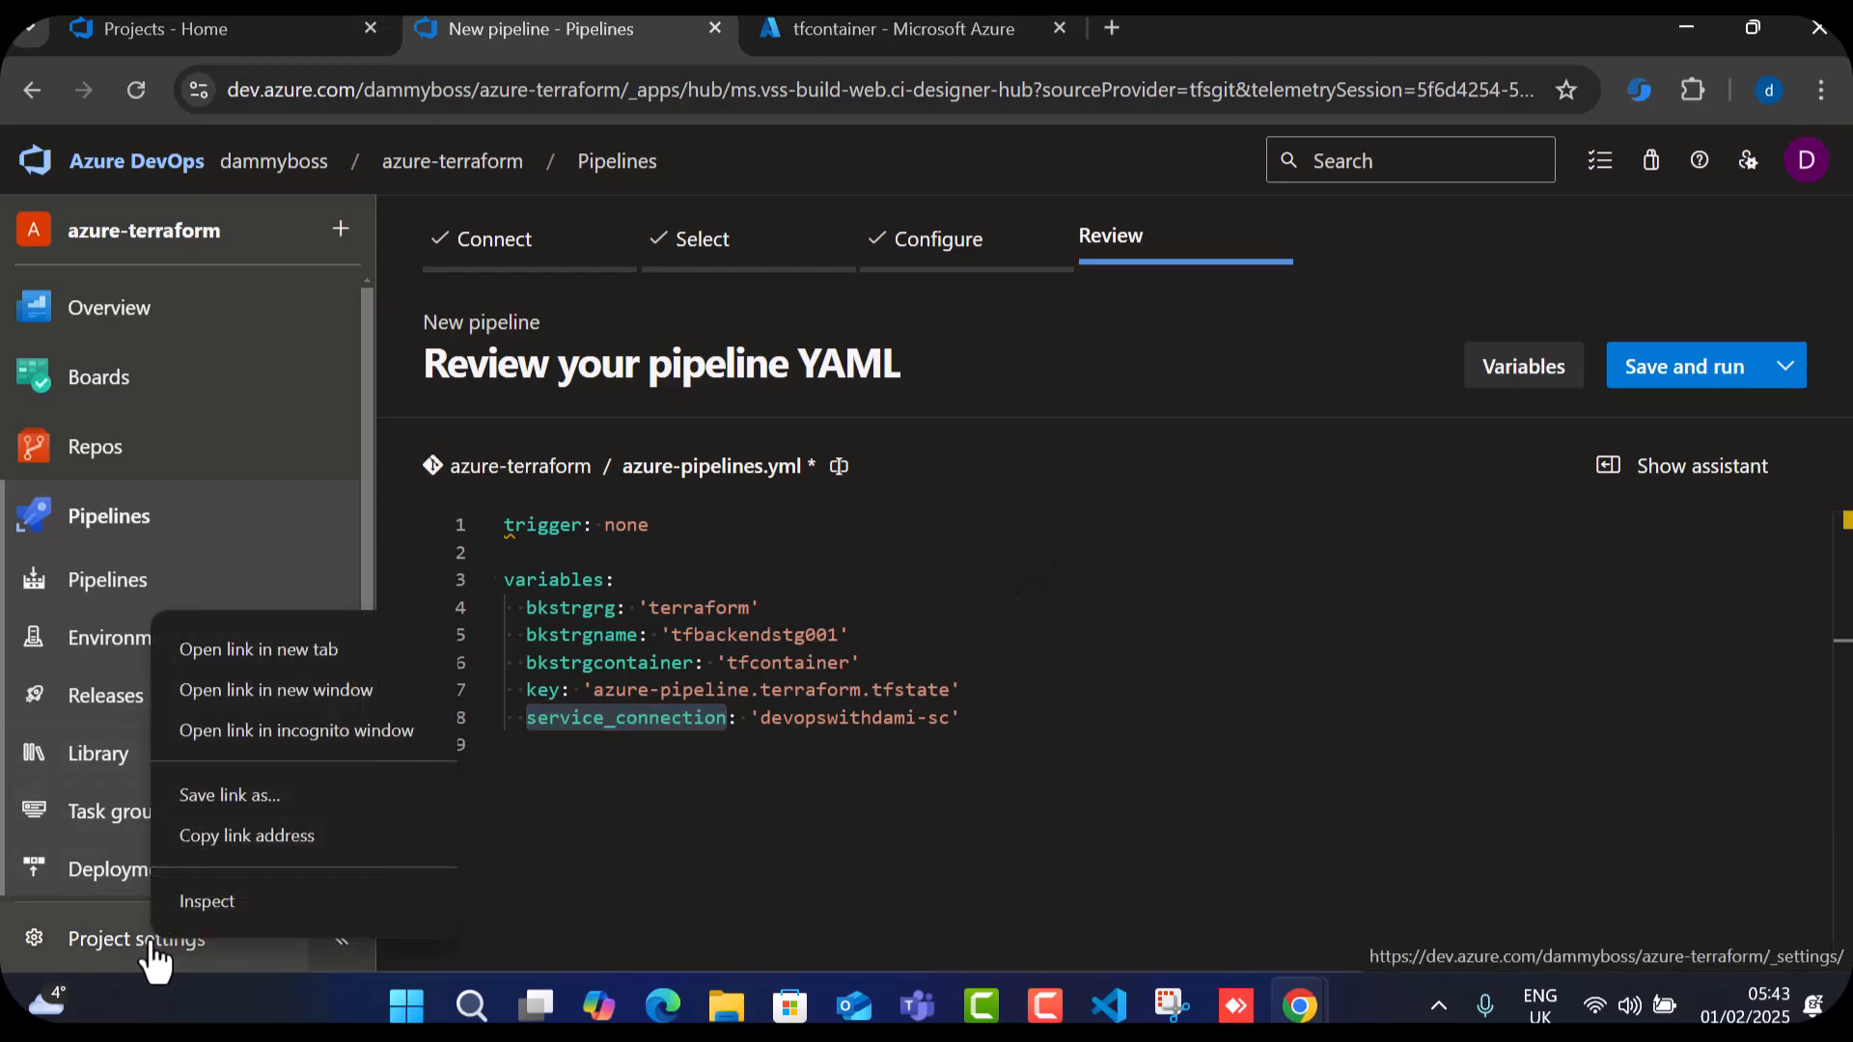
{"action": "left_click", "coordinate": [290, 651]}
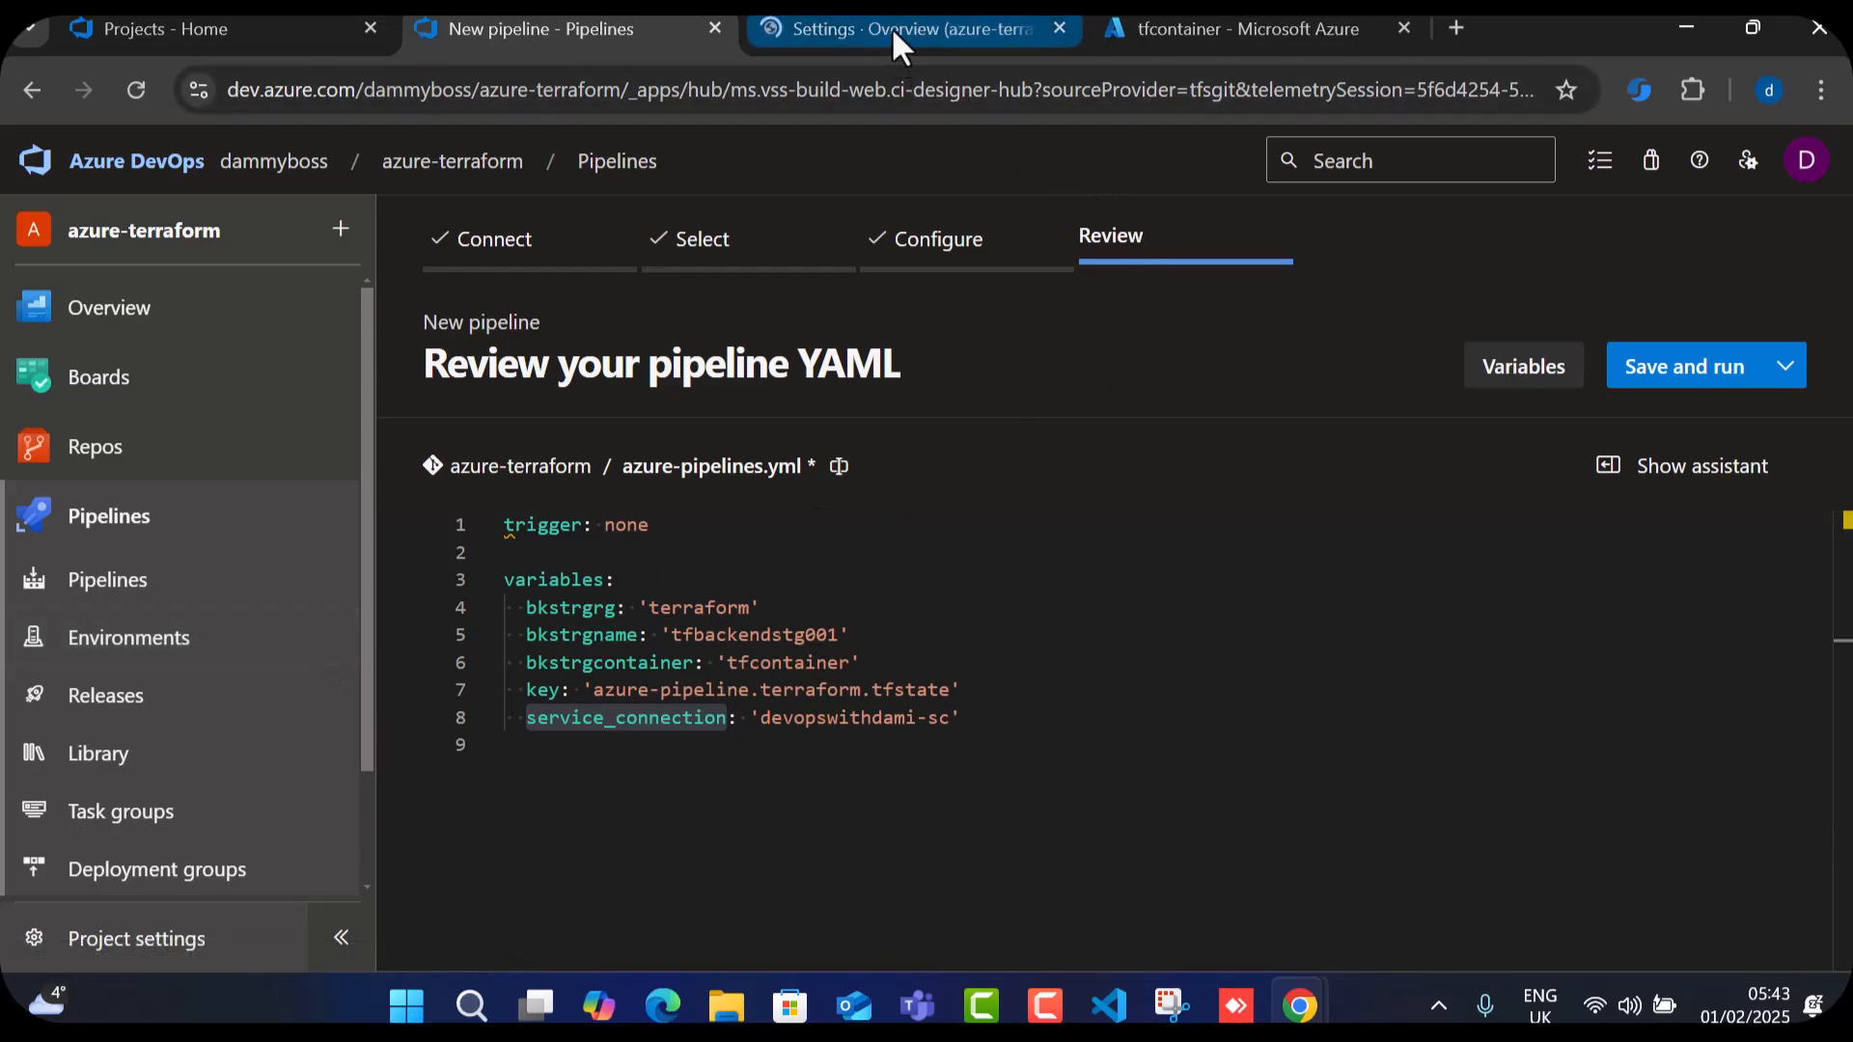
{"action": "left_click", "coordinate": [892, 31]}
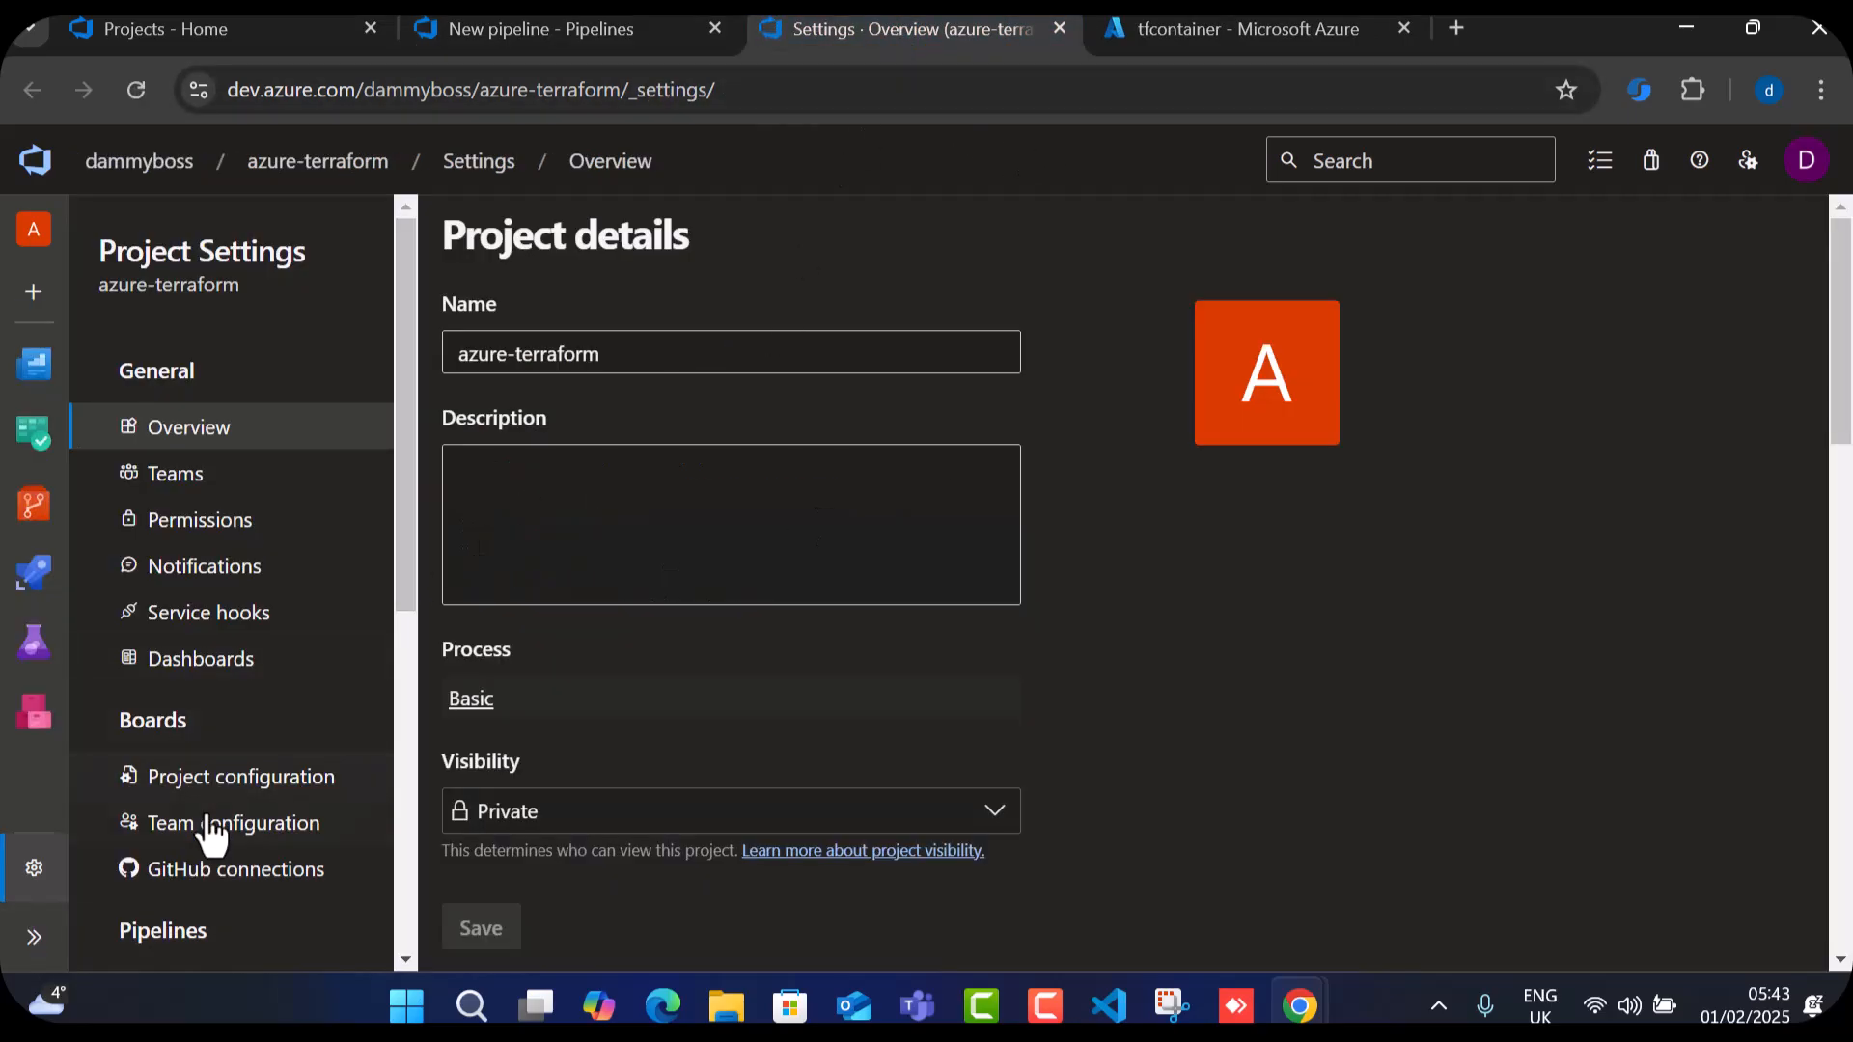
{"action": "scroll", "coordinate": [205, 832], "scroll_direction": "down", "scroll_amount": 7}
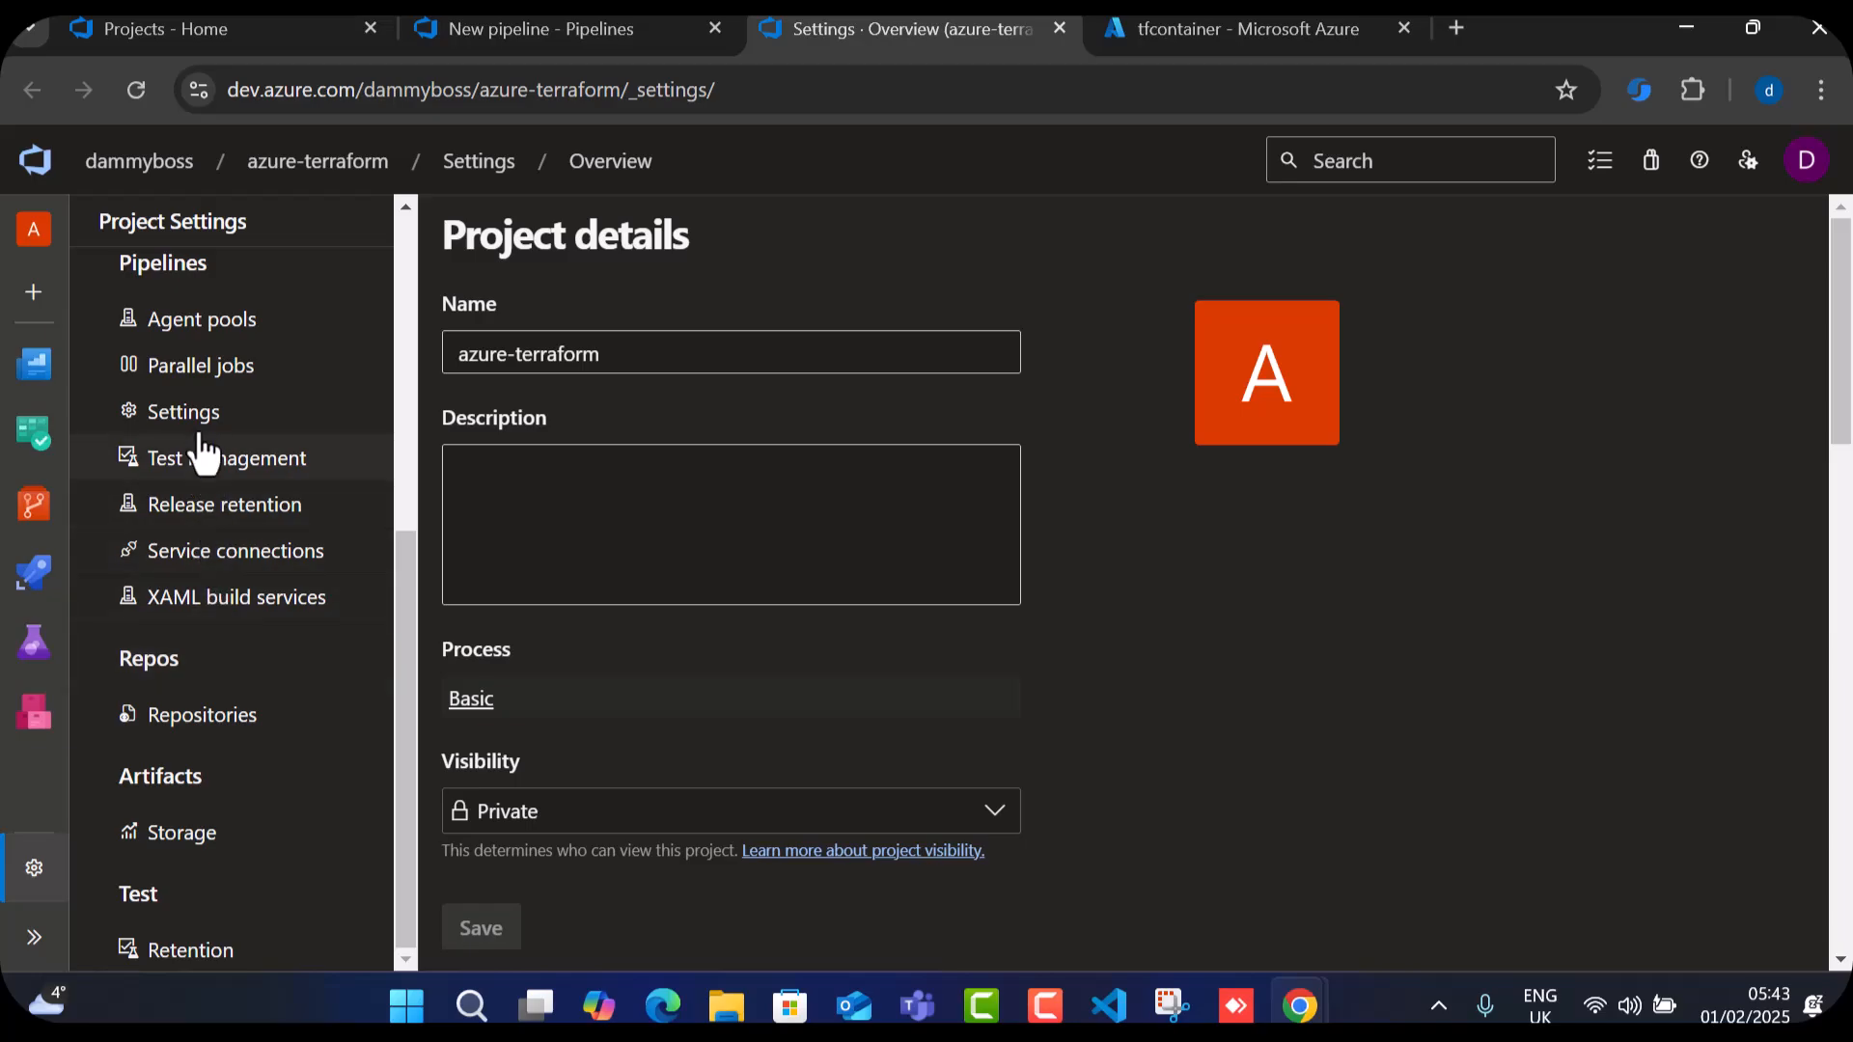
{"action": "left_click", "coordinate": [224, 554]}
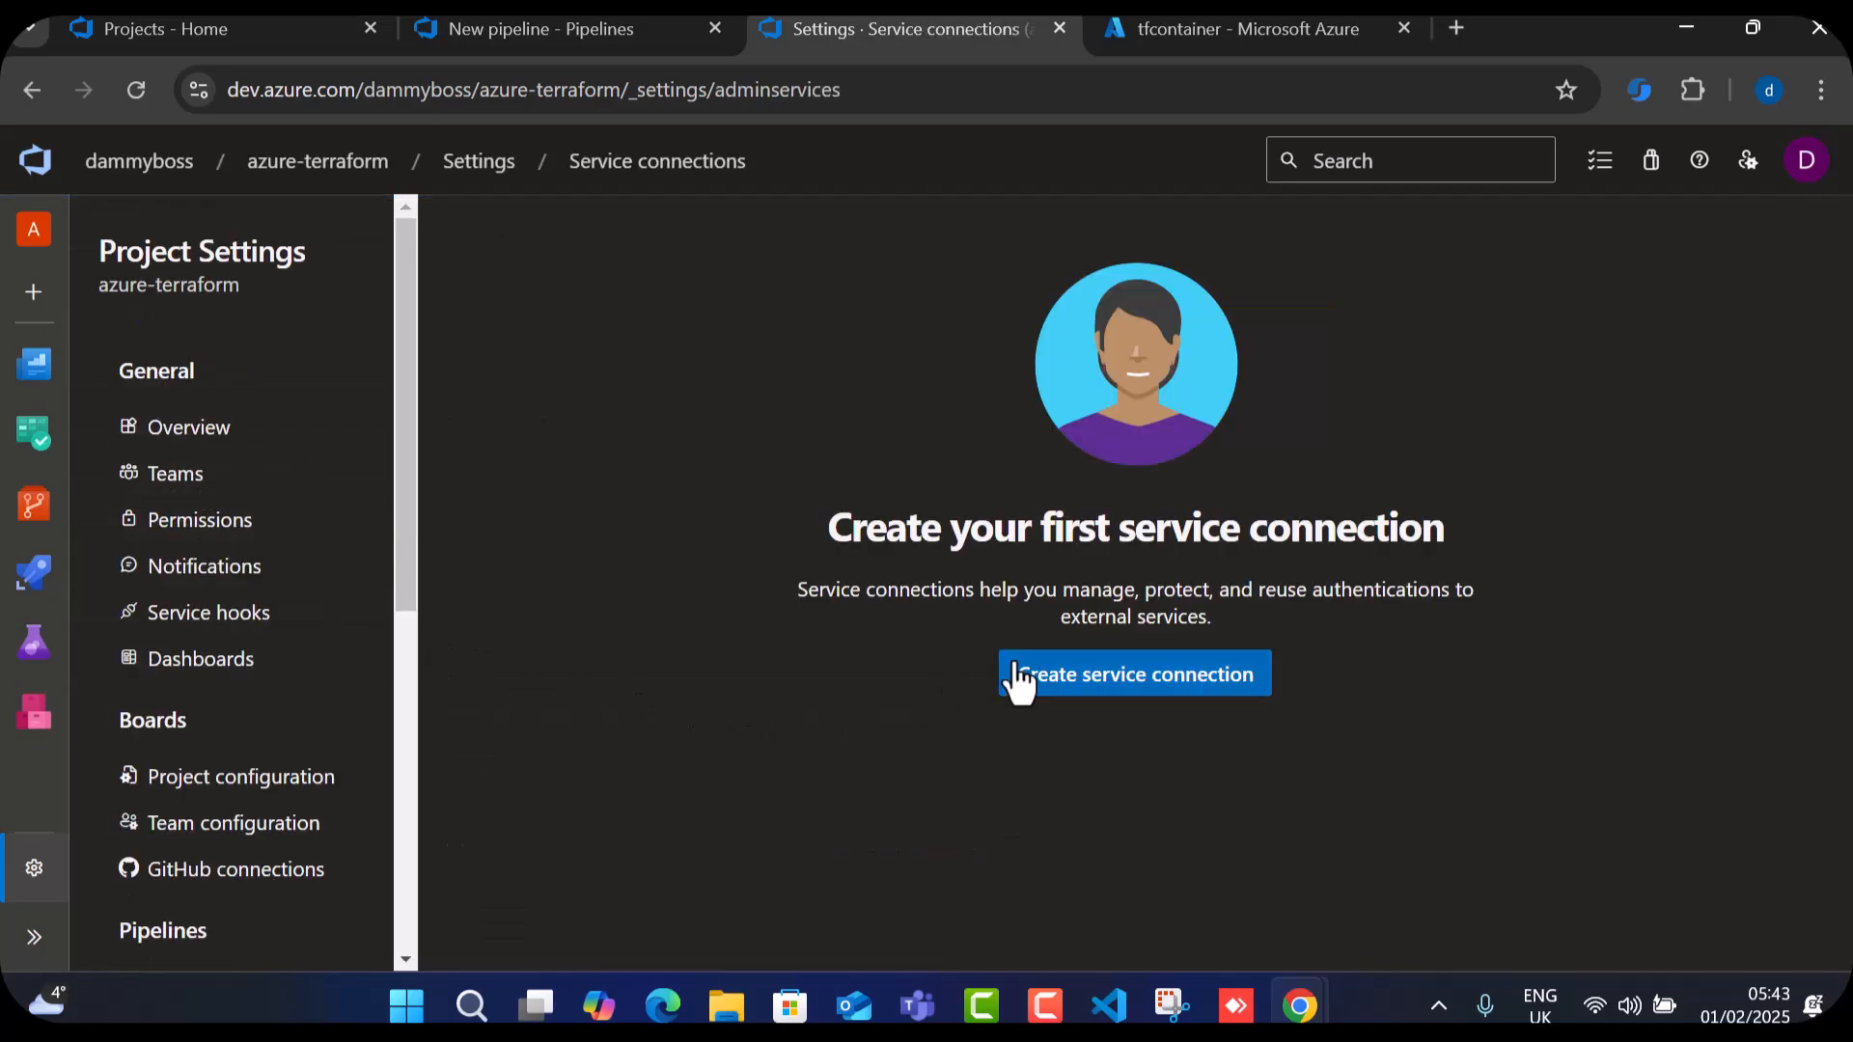
Start a new Azure Resource Manager service connection with App registration (automatic) as identity type and Subscription as scope level.
{"action": "left_click", "coordinate": [1085, 682]}
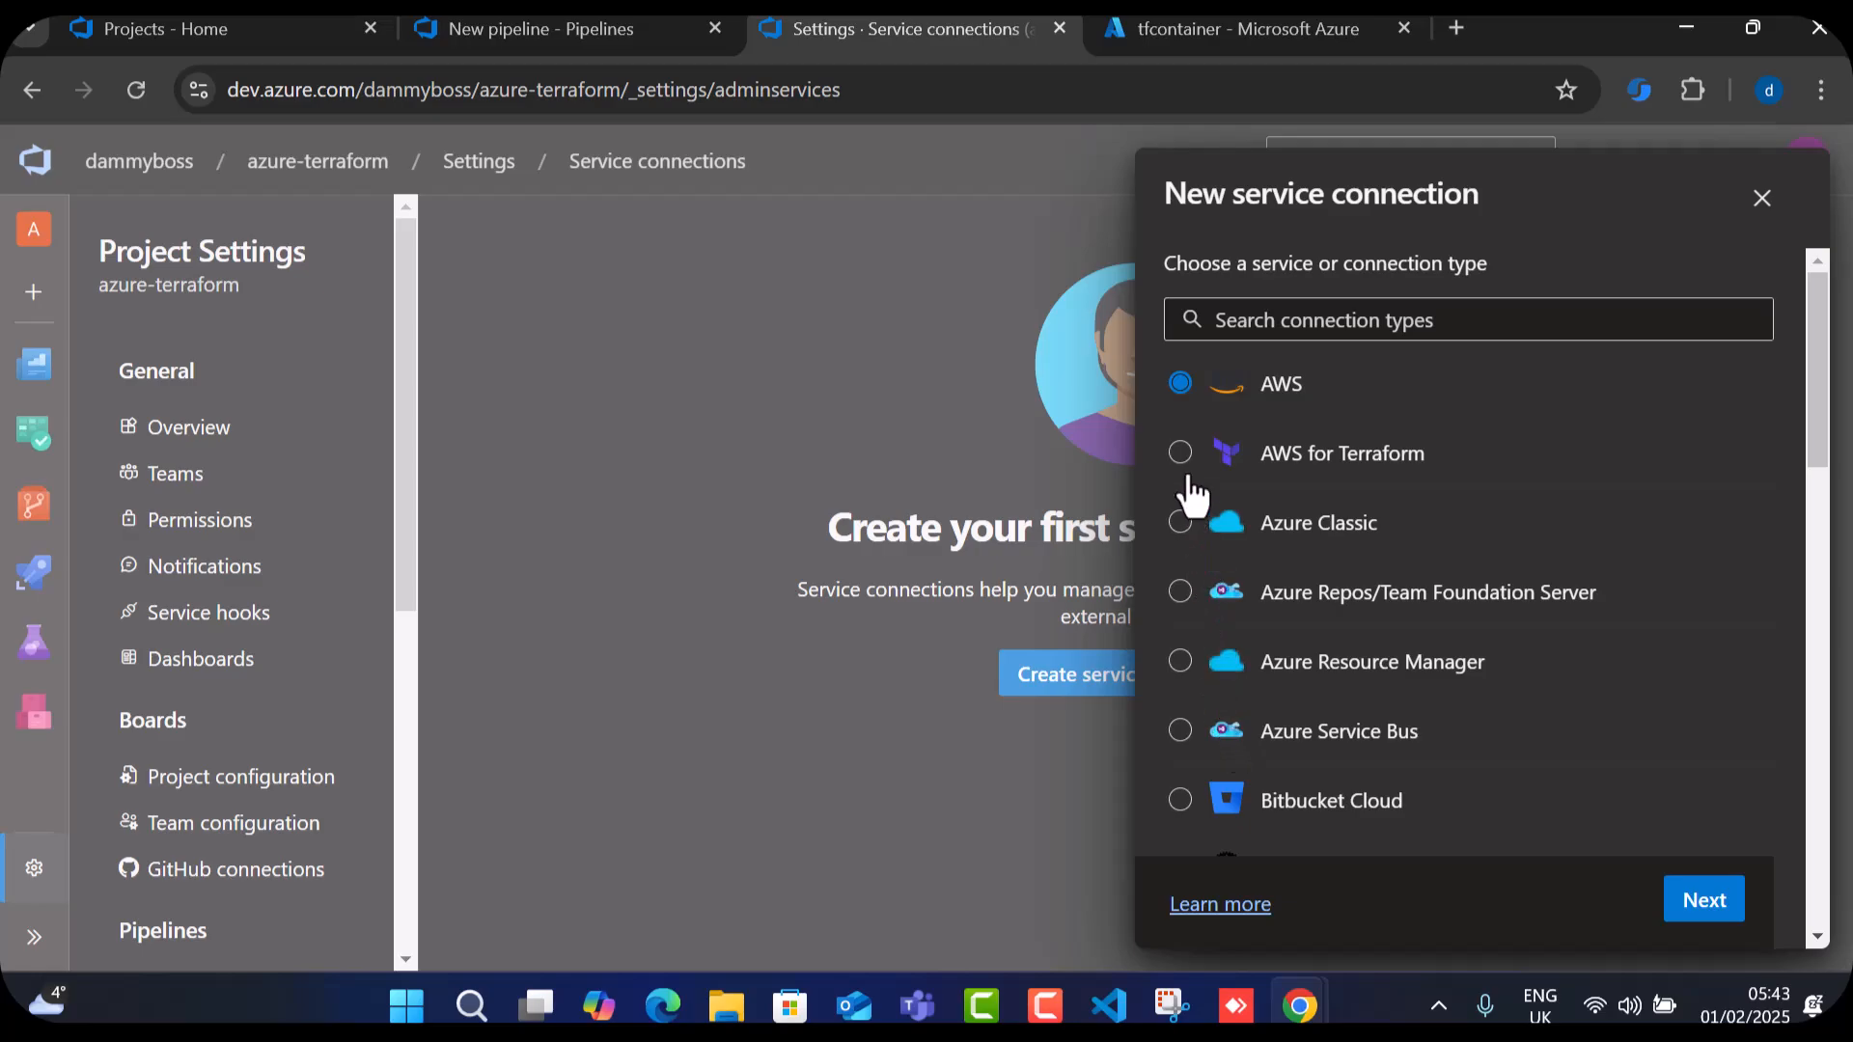
{"action": "left_click", "coordinate": [1180, 666]}
{"action": "left_click", "coordinate": [1703, 901]}
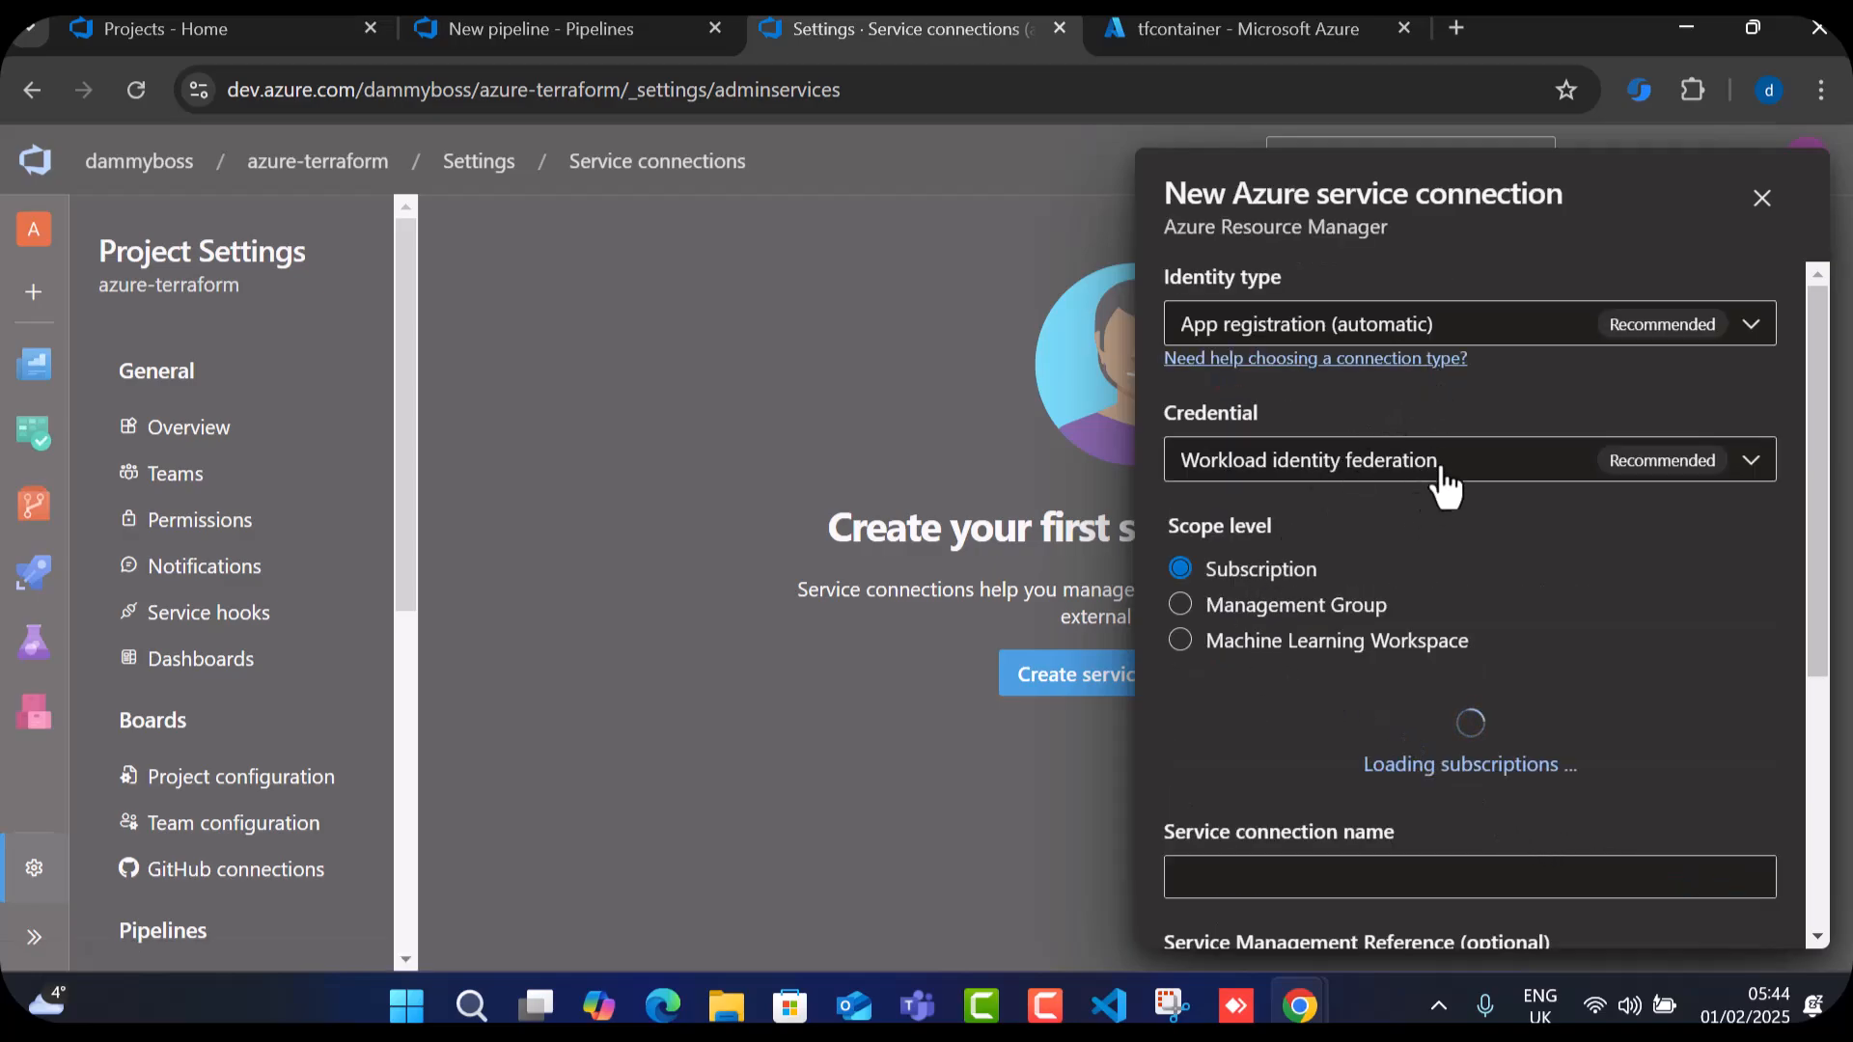
{"action": "left_click", "coordinate": [1752, 333]}
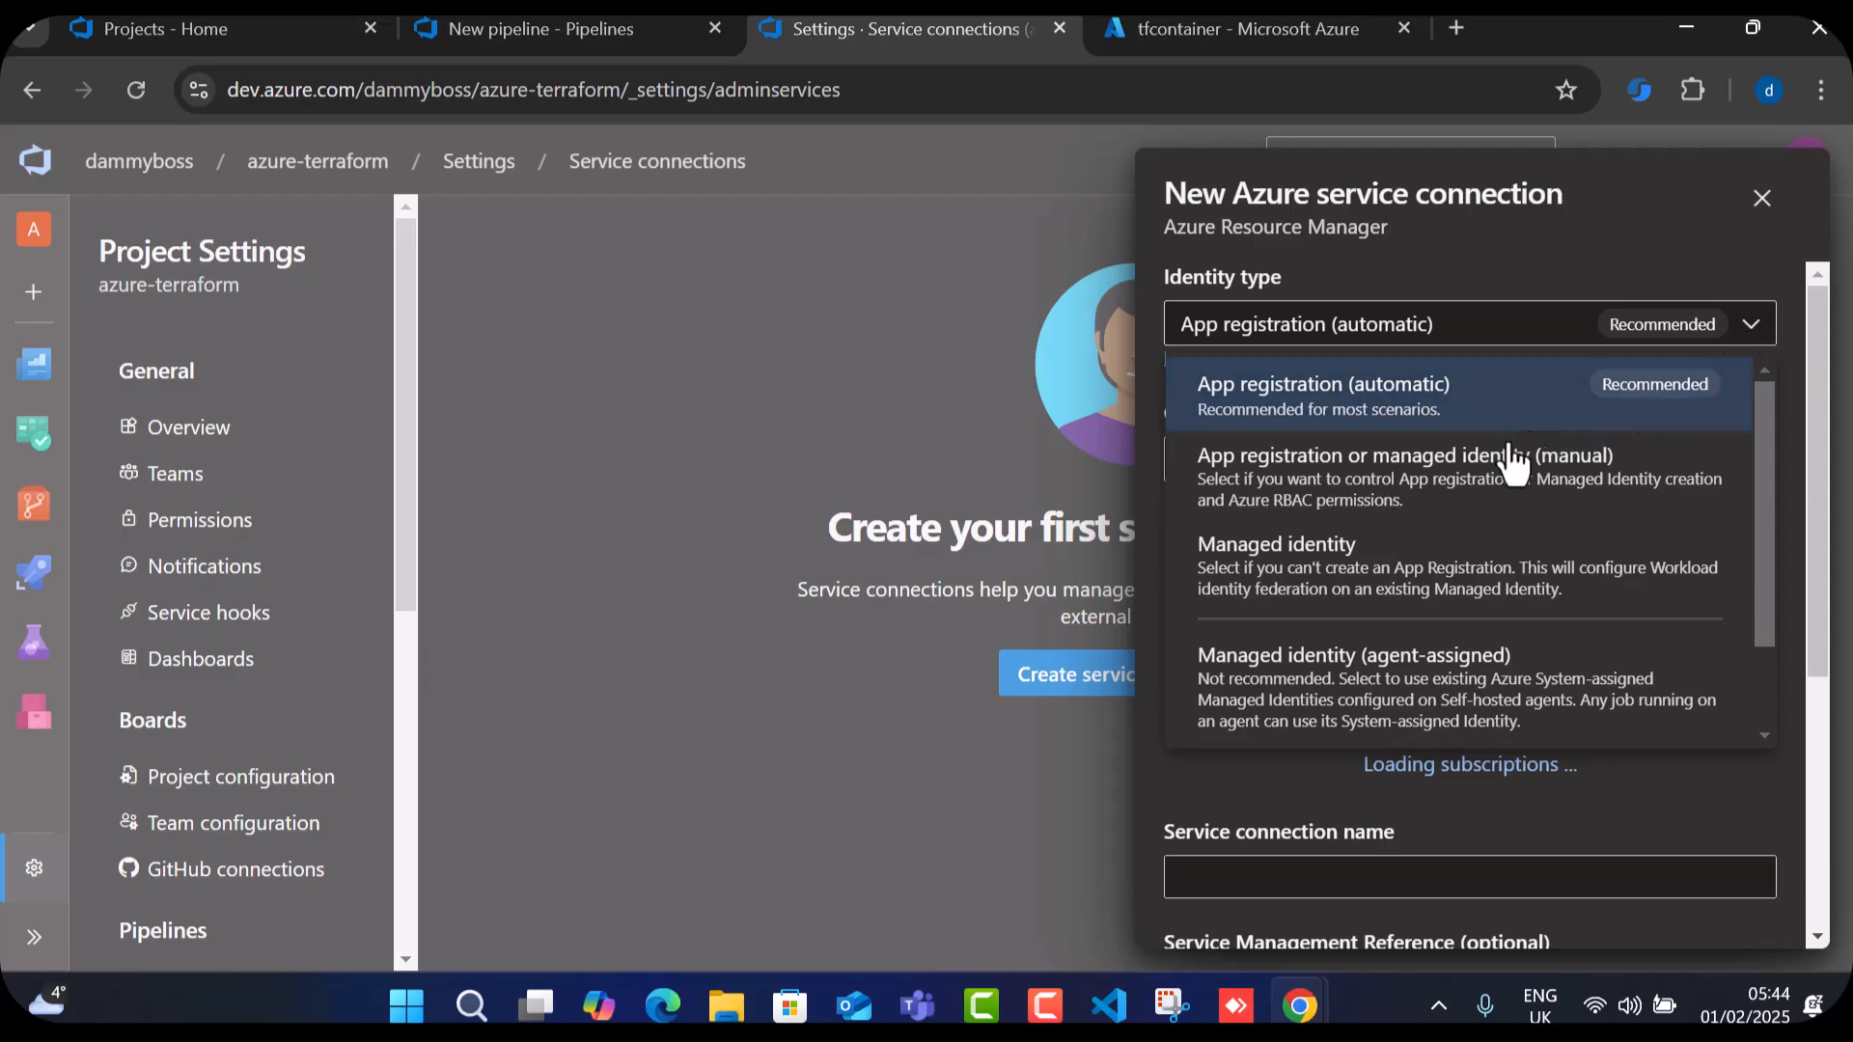
{"action": "left_click", "coordinate": [1344, 418]}
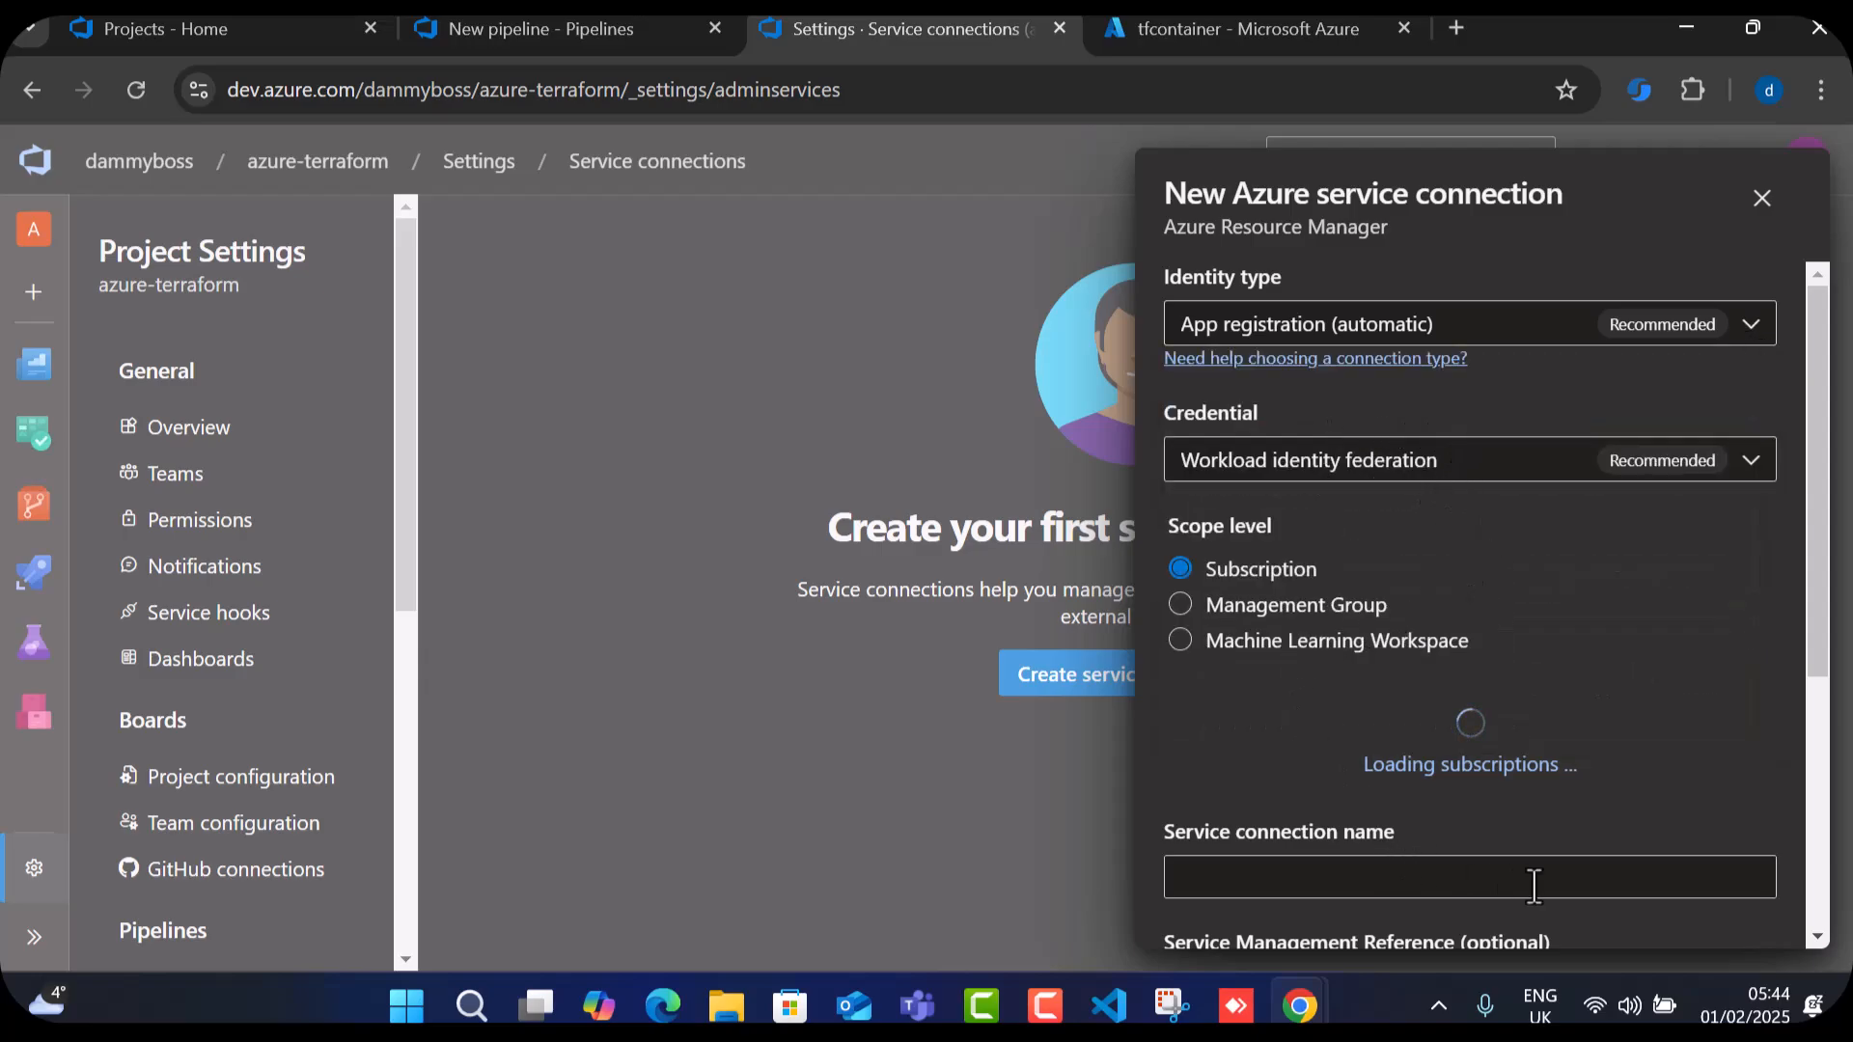
{"action": "scroll", "coordinate": [1501, 811], "scroll_direction": "down", "scroll_amount": 3}
{"action": "left_click", "coordinate": [1241, 587]}
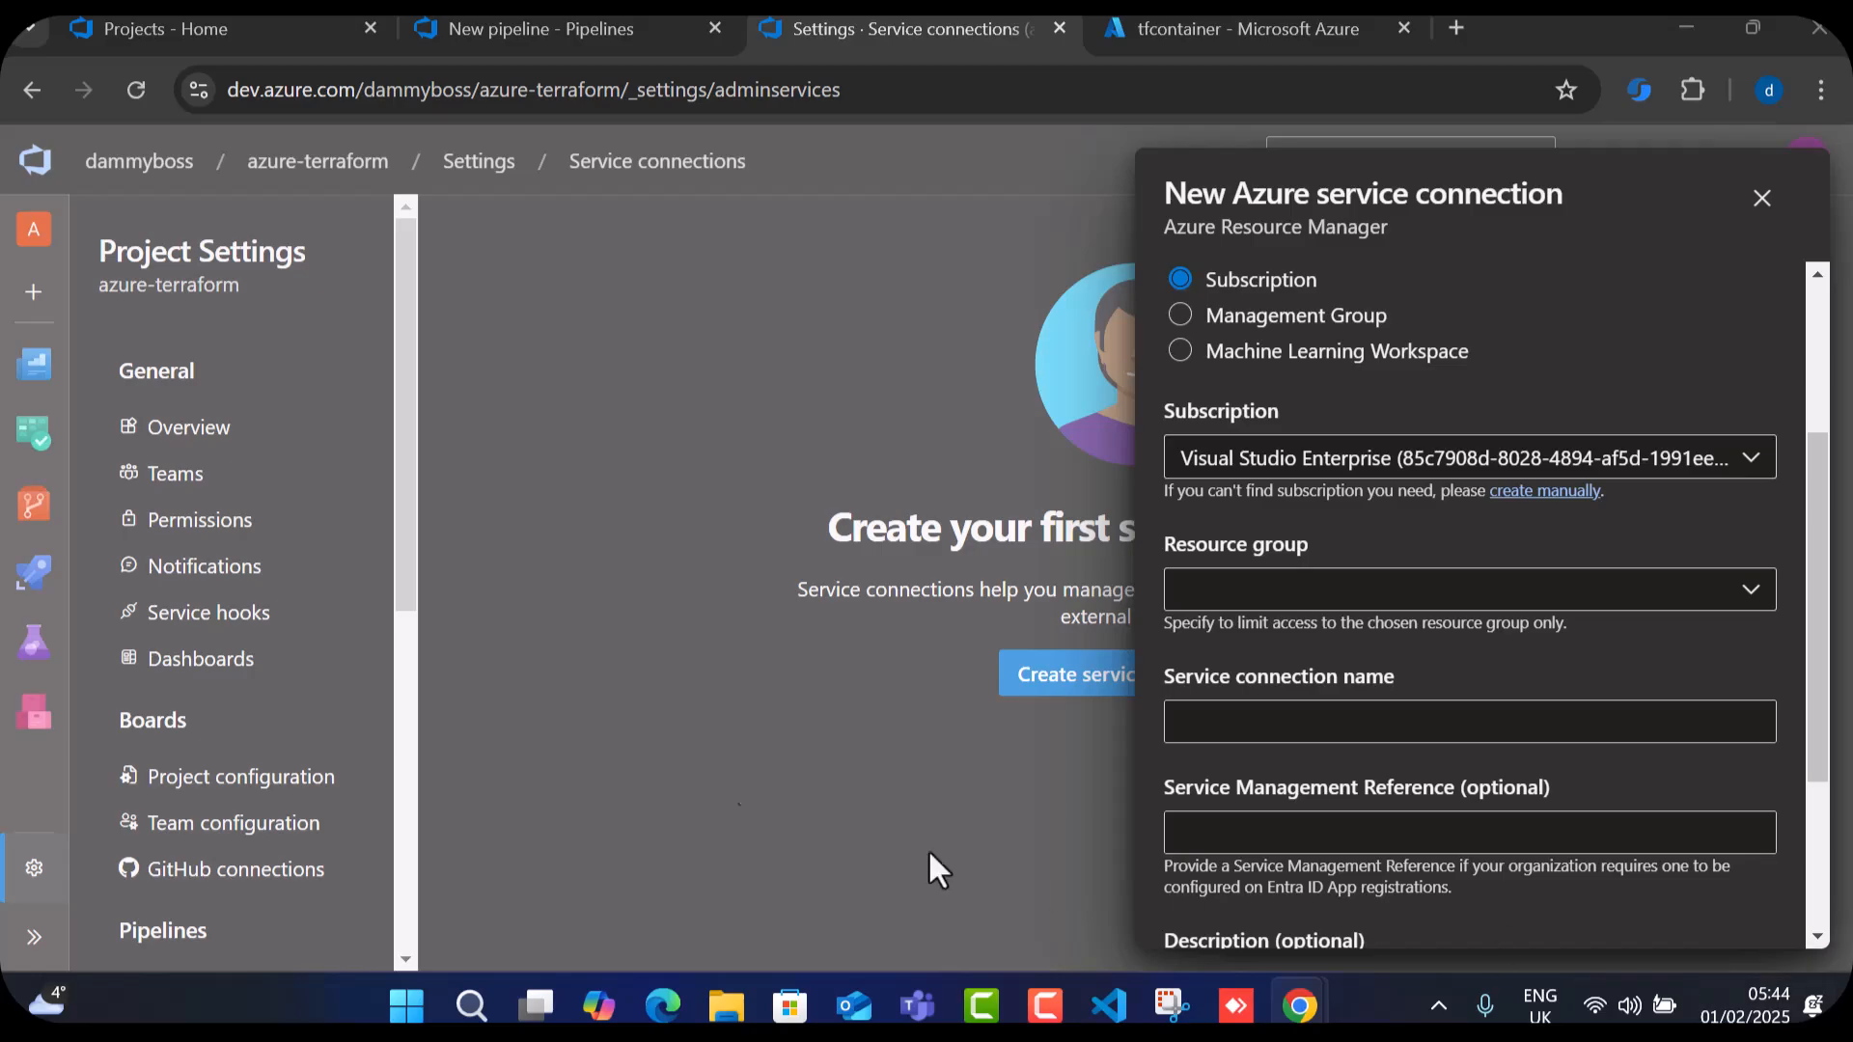
Name the service connection devopswithdami-sc and grant access permission to all pipelines.
{"action": "left_click", "coordinate": [1228, 726]}
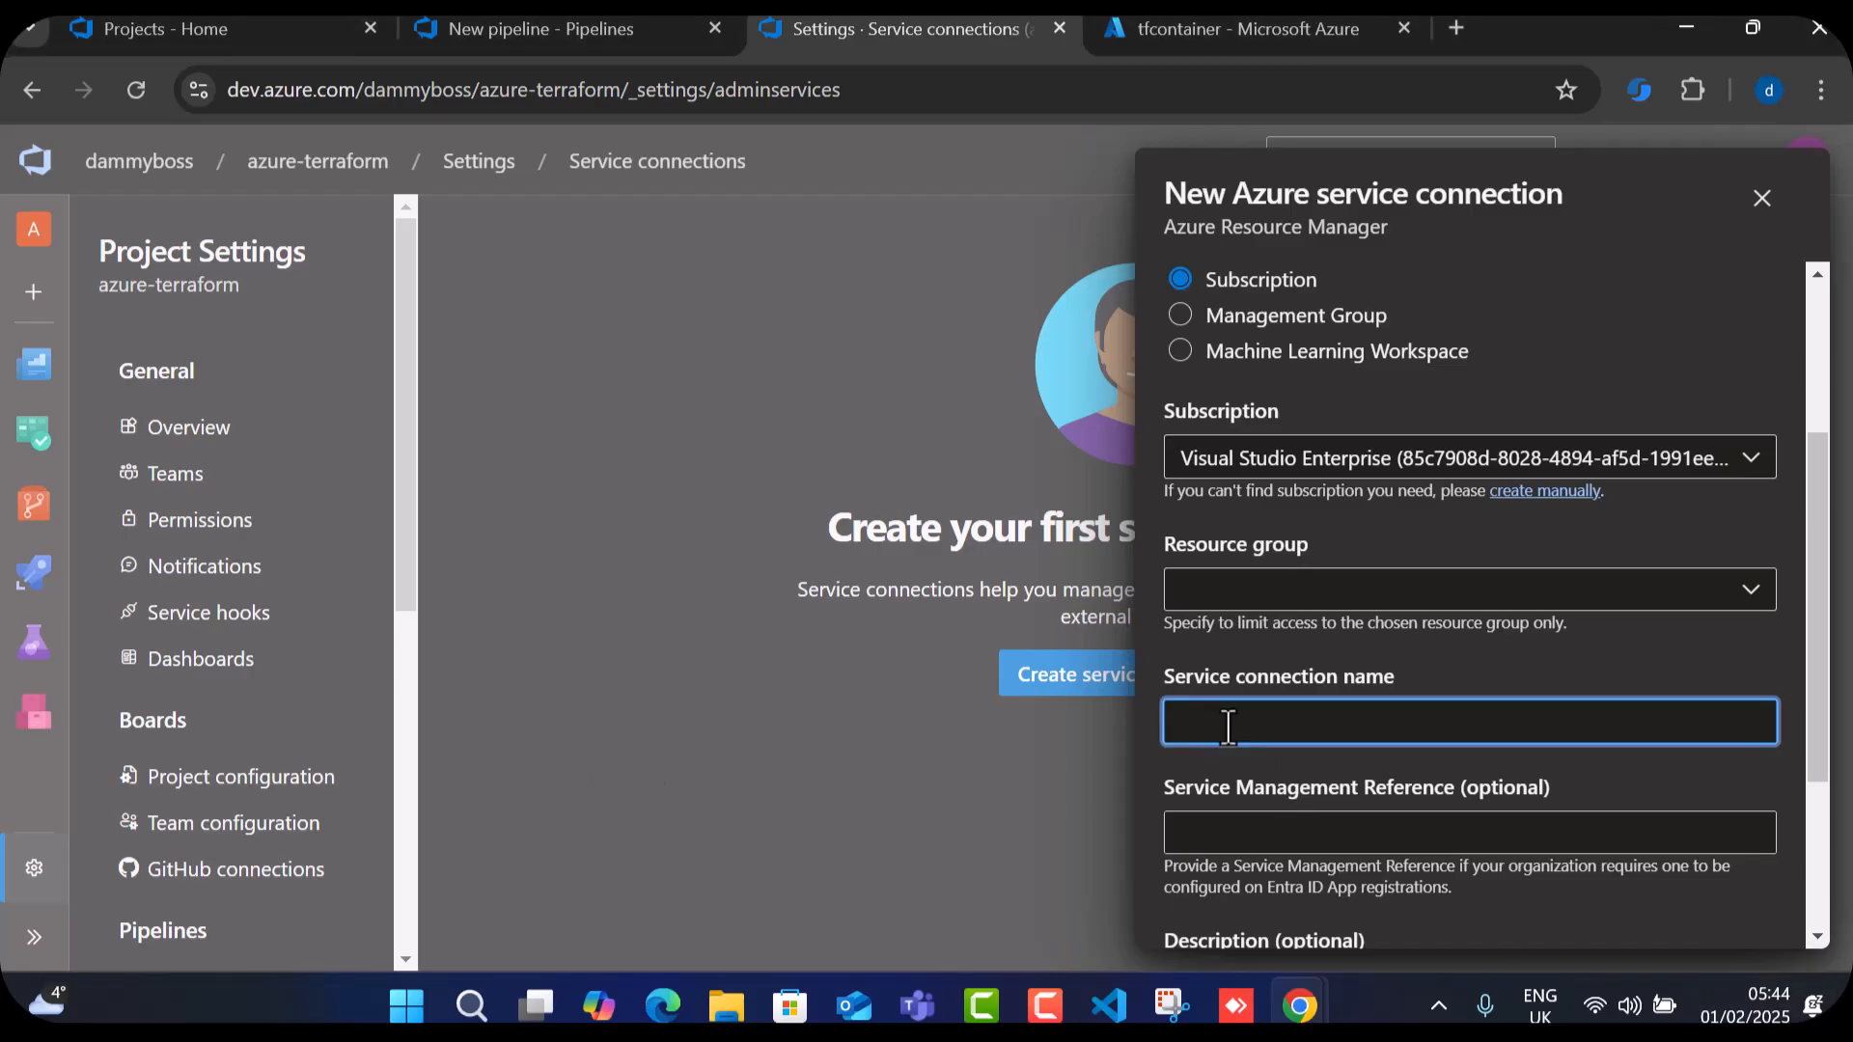
{"action": "type", "text": "devopswithdami"}
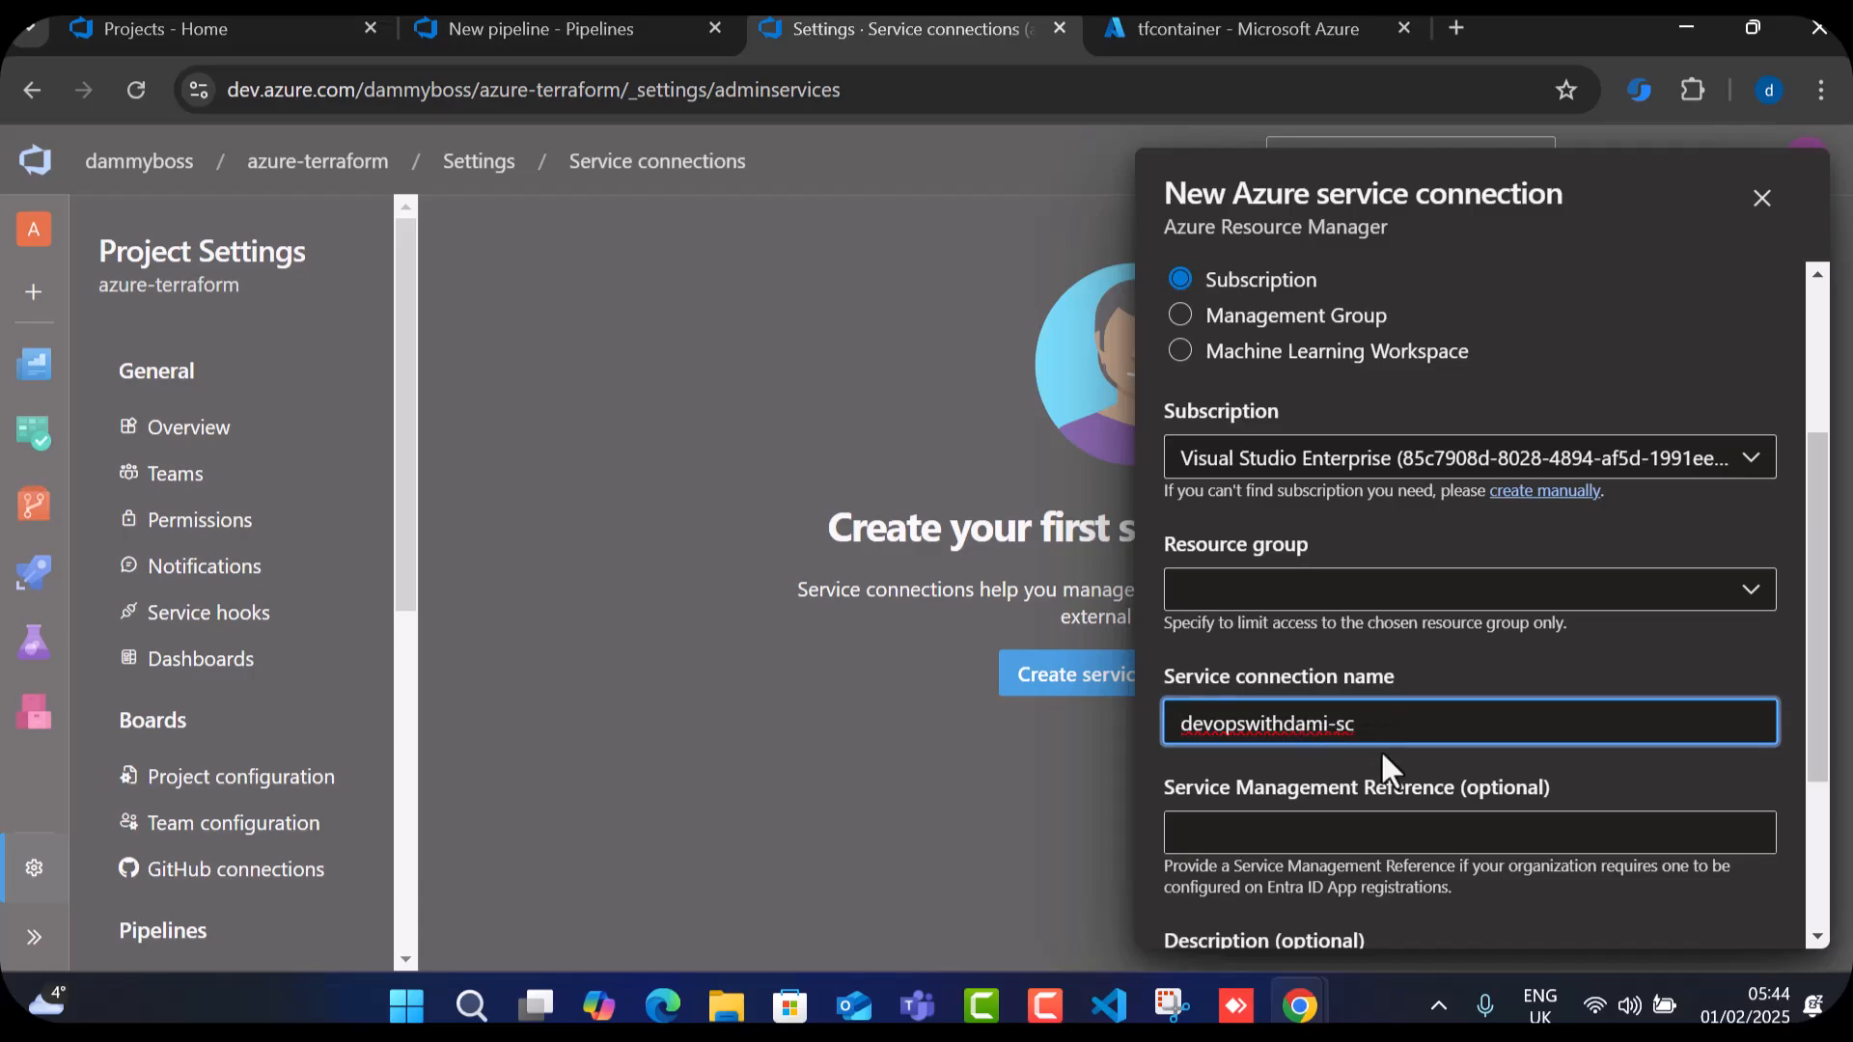
{"action": "scroll", "coordinate": [1390, 748], "scroll_direction": "down", "scroll_amount": 3}
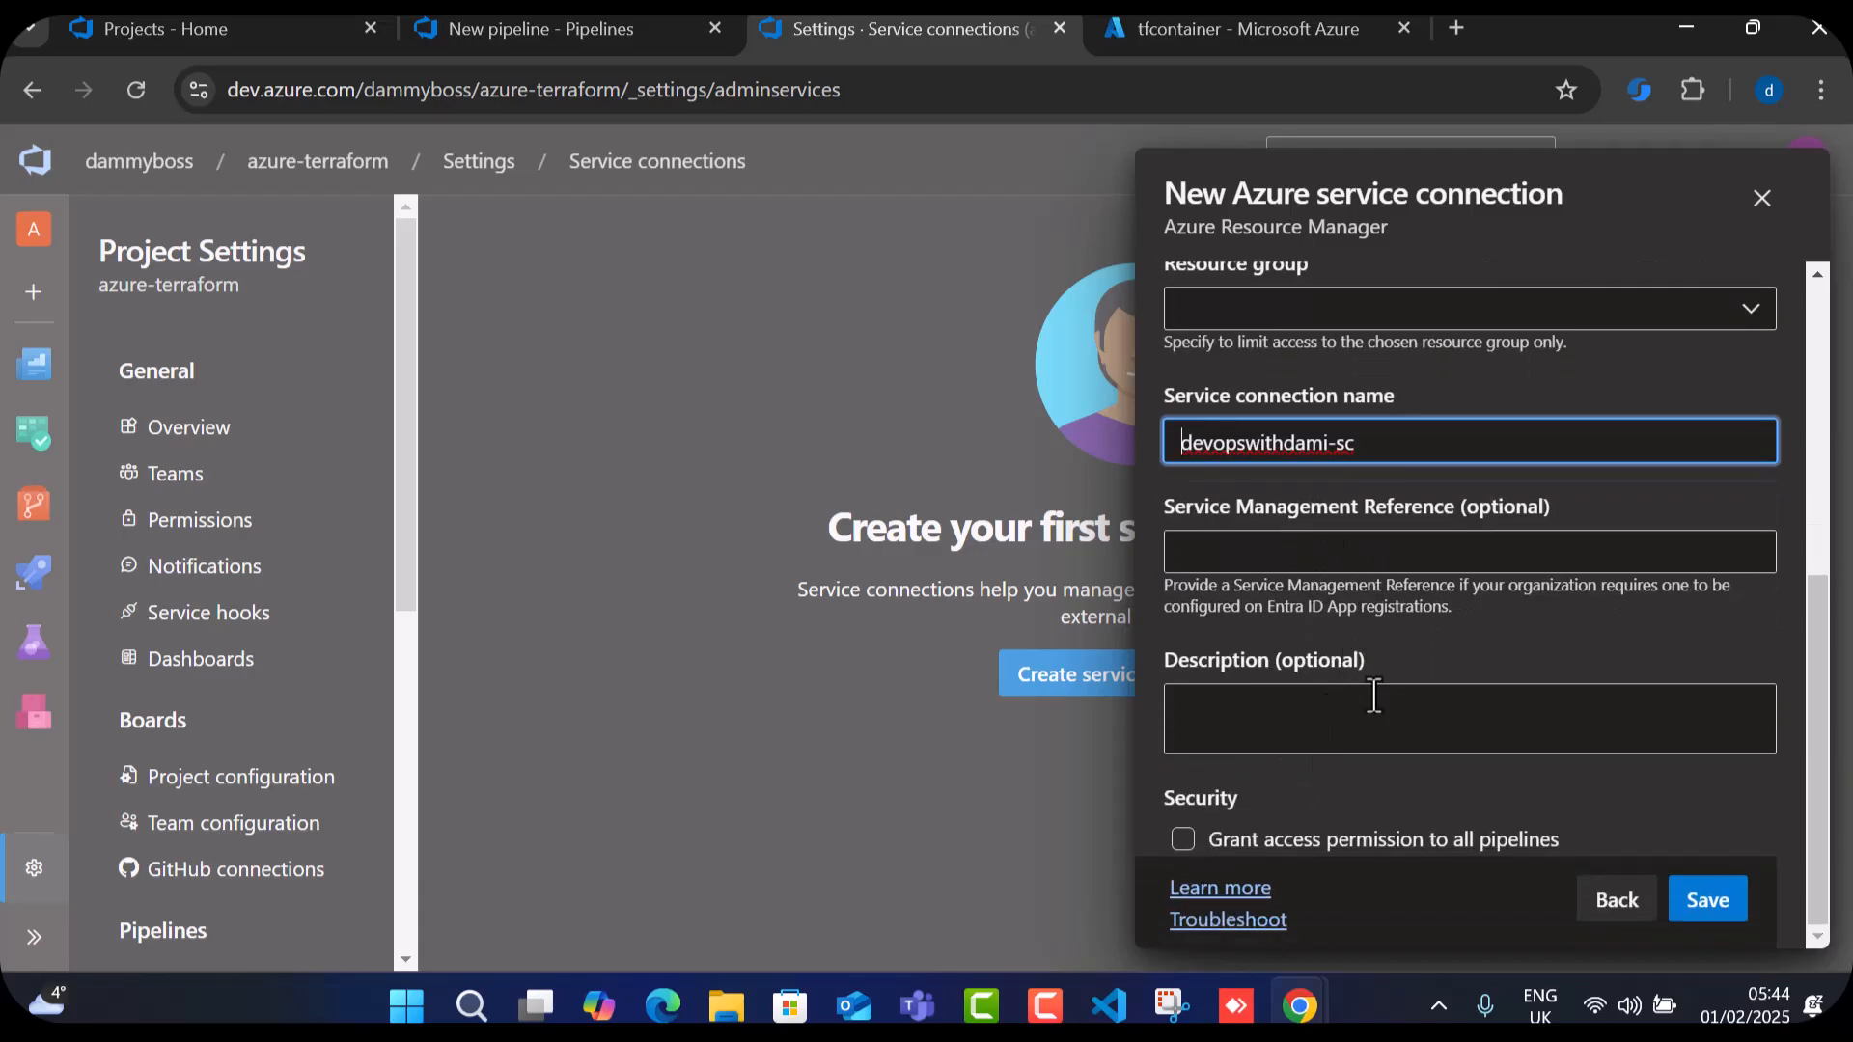
{"action": "left_click", "coordinate": [1183, 839]}
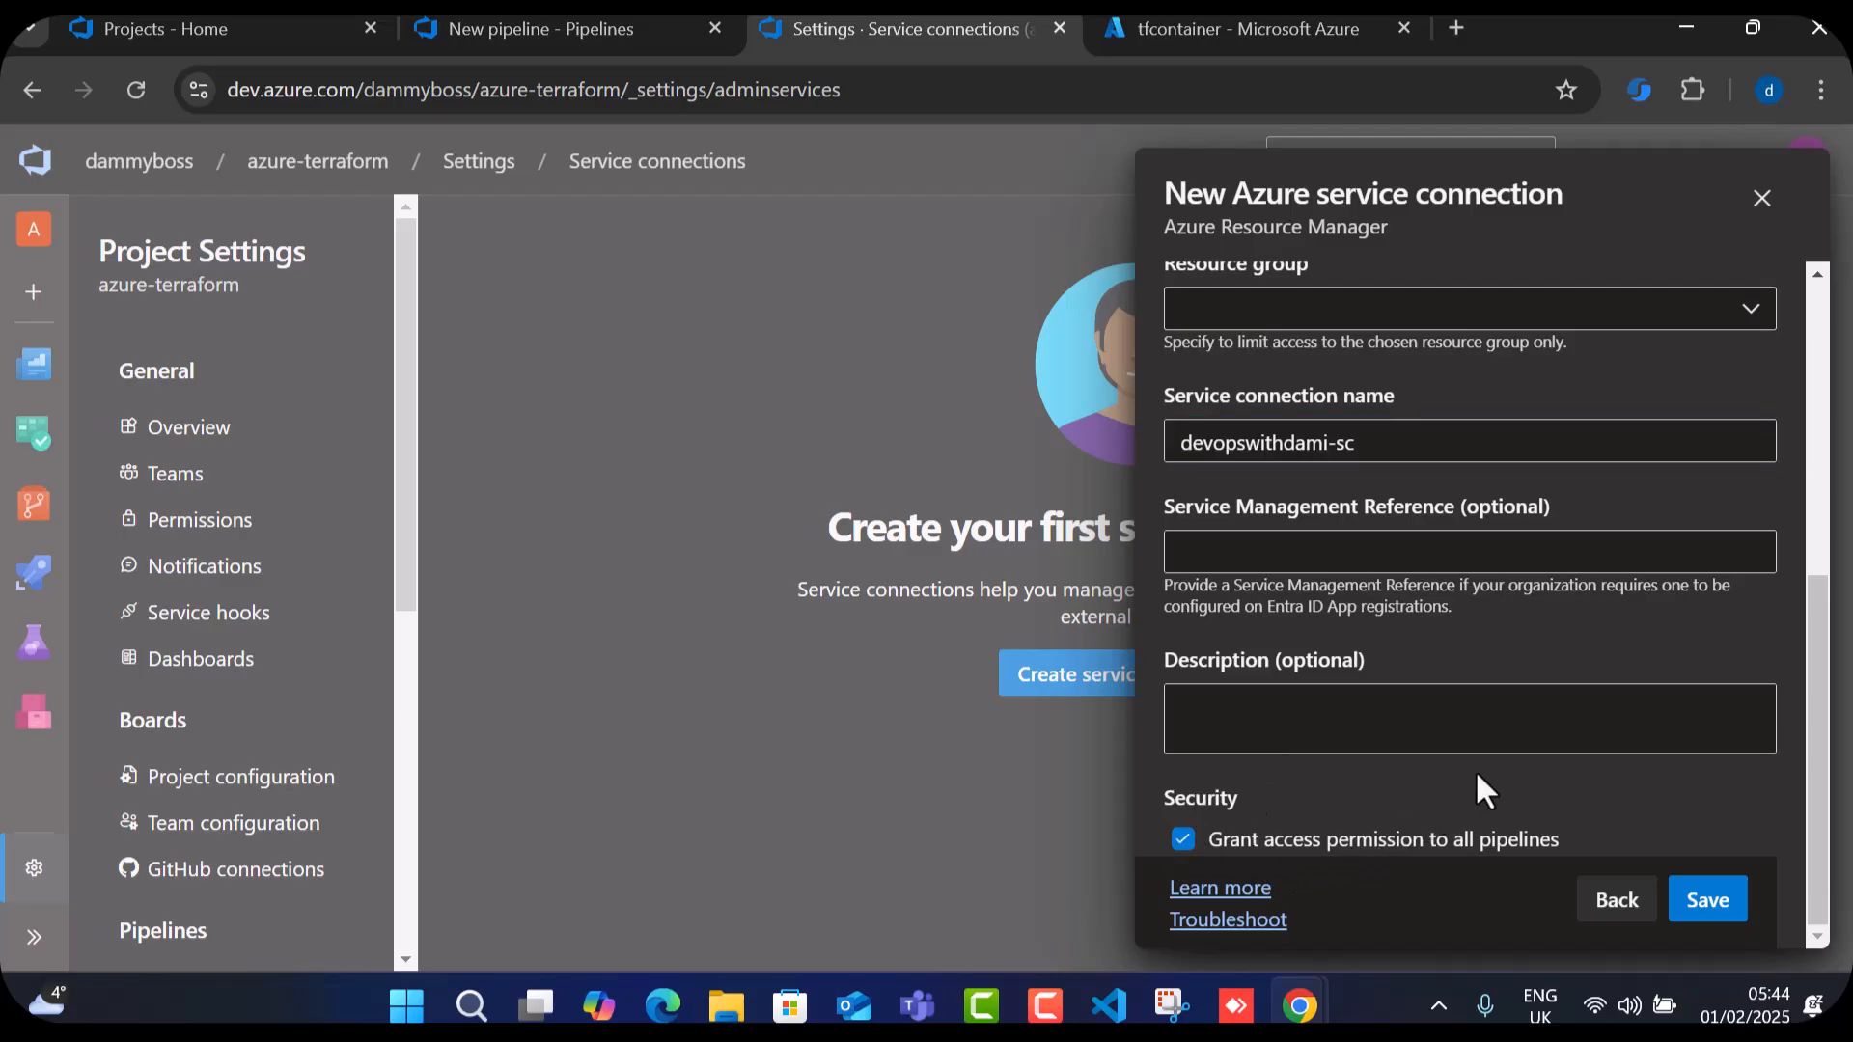
Check the new connection's settings, keep Workload identity federation as the credential, and save the service connection.
{"action": "scroll", "coordinate": [1477, 776], "scroll_direction": "up", "scroll_amount": 5}
{"action": "scroll", "coordinate": [1450, 783], "scroll_direction": "down", "scroll_amount": 3}
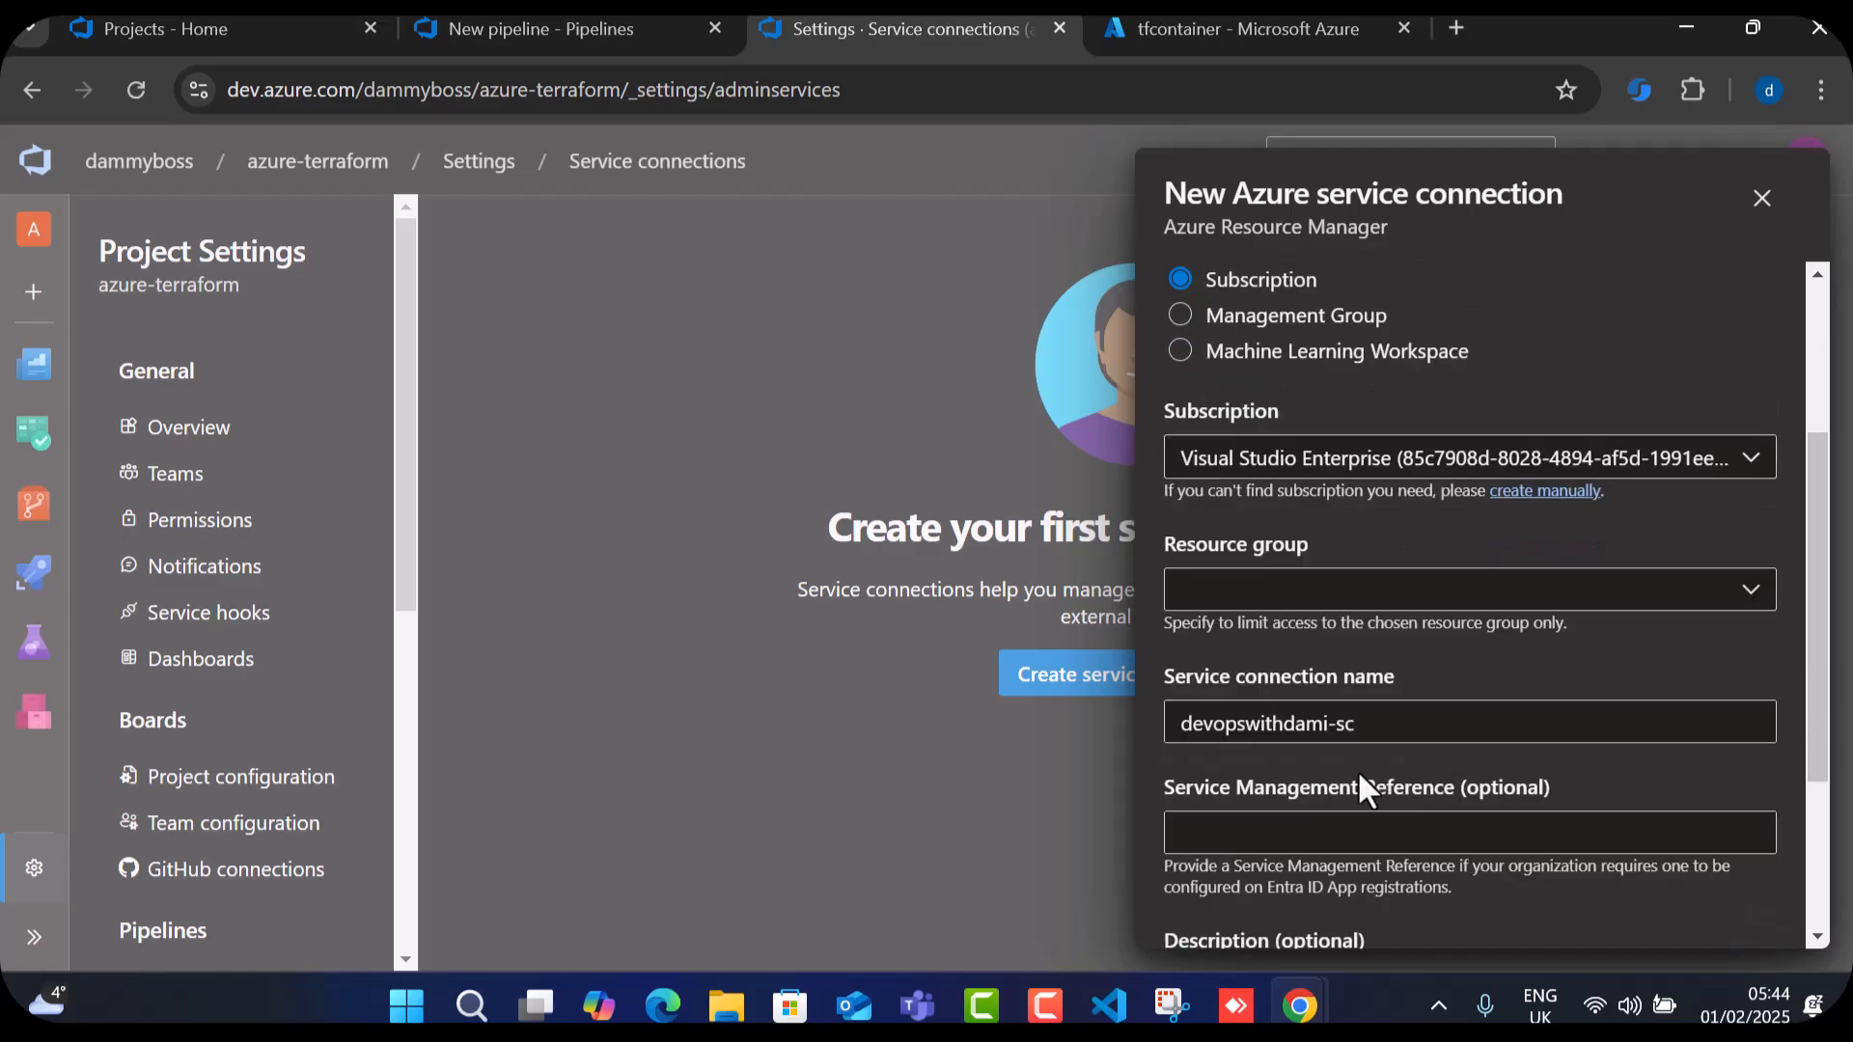
{"action": "scroll", "coordinate": [1499, 454], "scroll_direction": "up", "scroll_amount": 4}
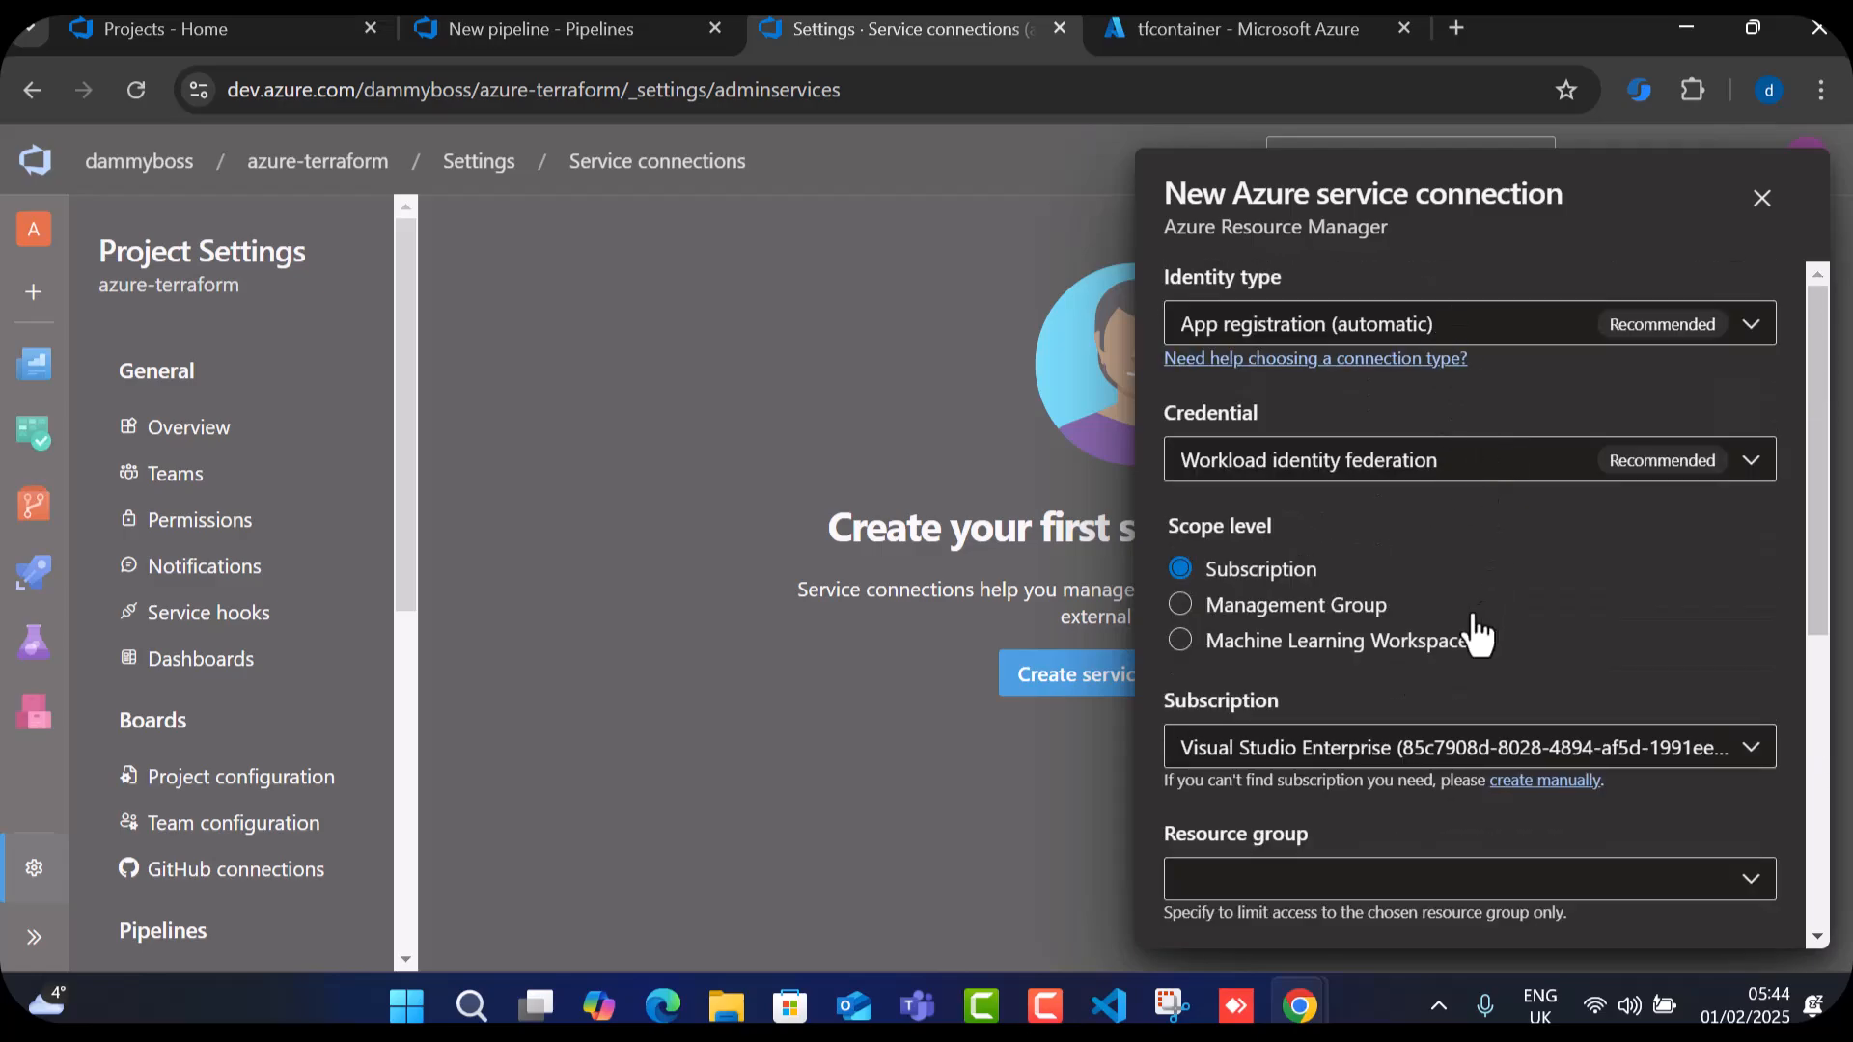
{"action": "left_click", "coordinate": [1751, 463]}
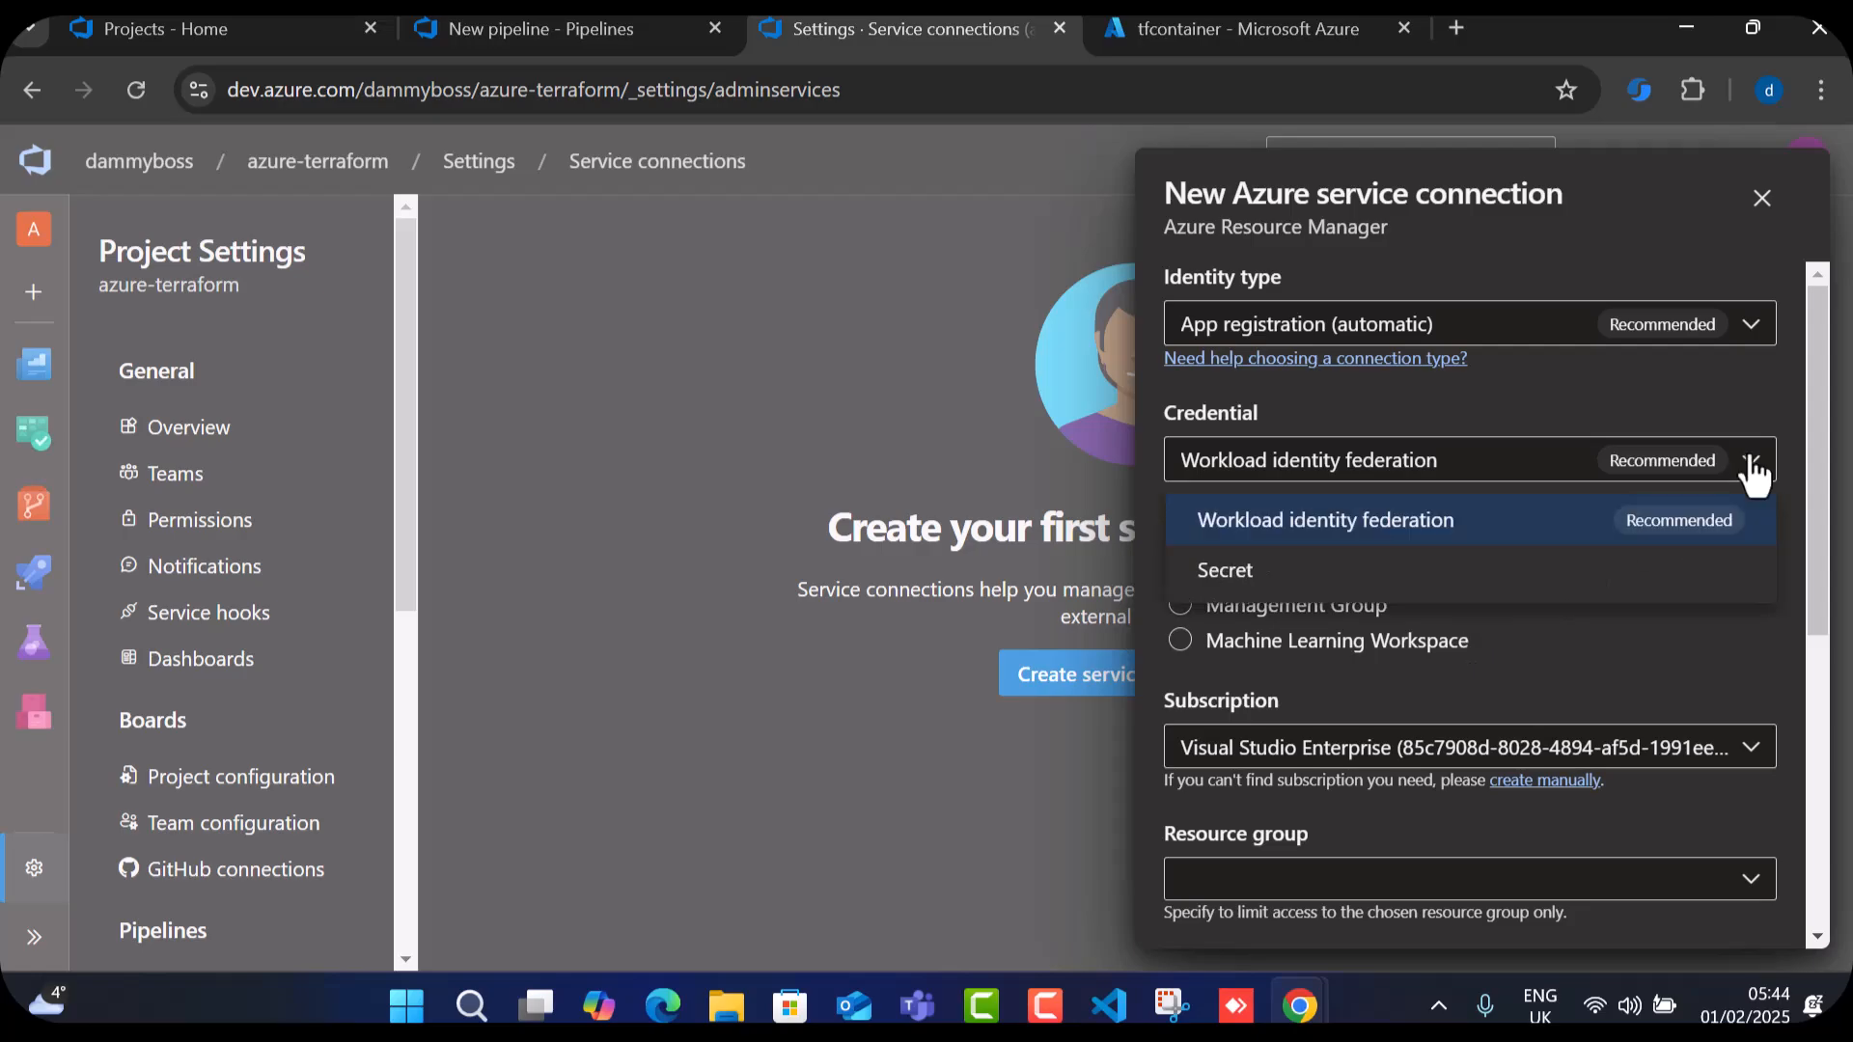
{"action": "left_click", "coordinate": [1753, 471]}
{"action": "scroll", "coordinate": [1369, 732], "scroll_direction": "down", "scroll_amount": 5}
{"action": "left_click", "coordinate": [1703, 912]}
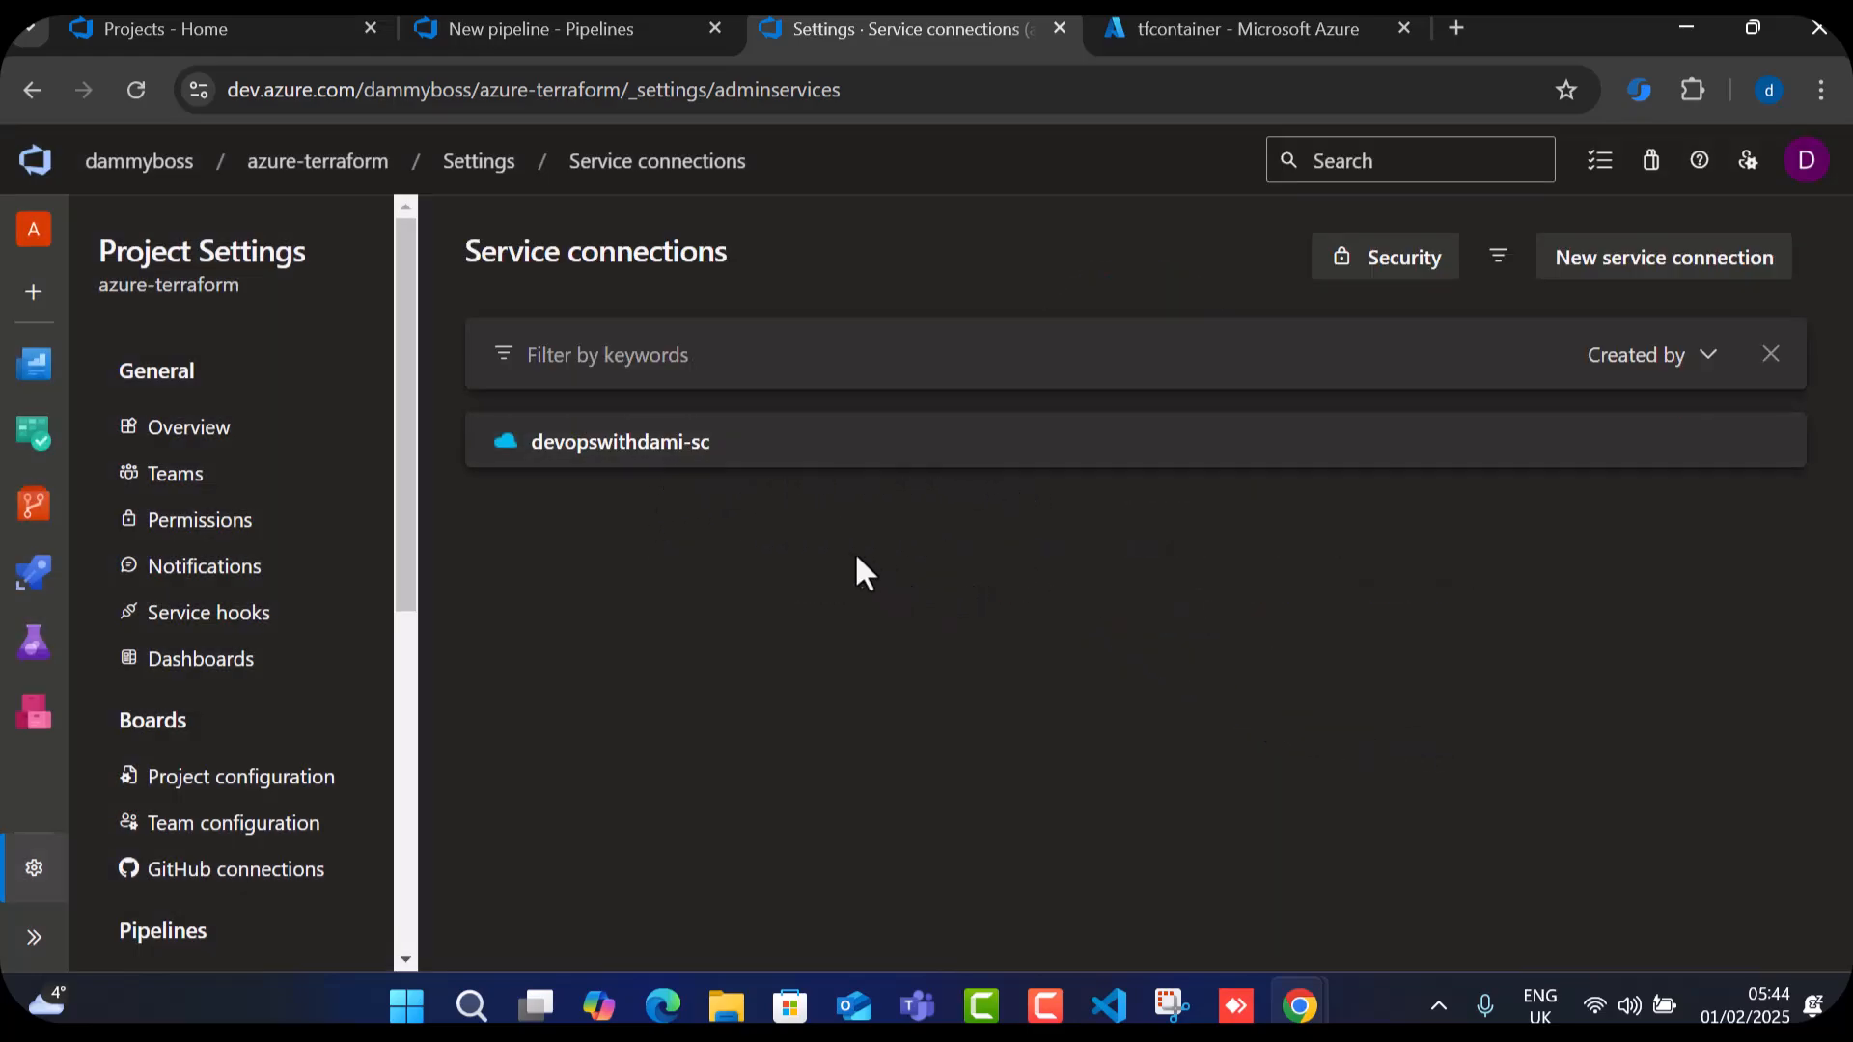
Open the devopswithdami-sc connection for editing, review its subscription, name and pipeline permission, and save it without changes.
{"action": "left_click", "coordinate": [637, 449]}
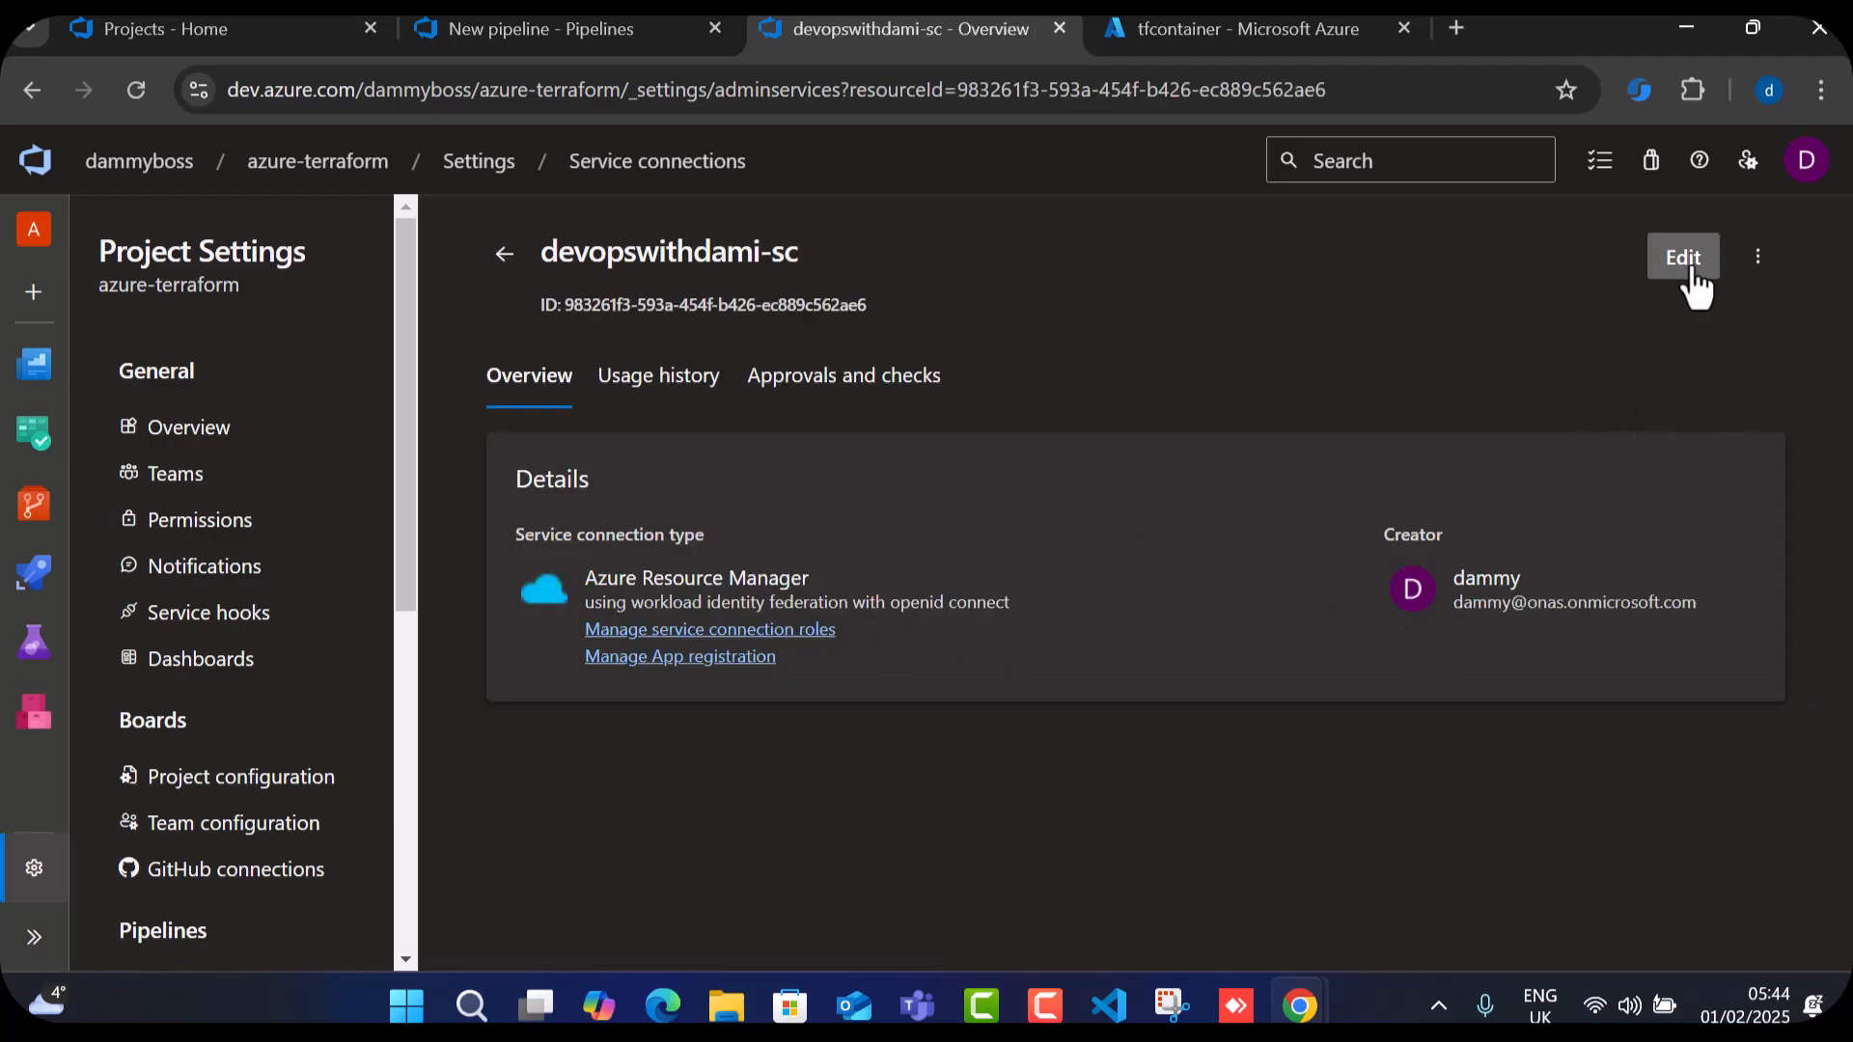
{"action": "left_click", "coordinate": [1687, 268]}
{"action": "scroll", "coordinate": [1518, 650], "scroll_direction": "down", "scroll_amount": 2}
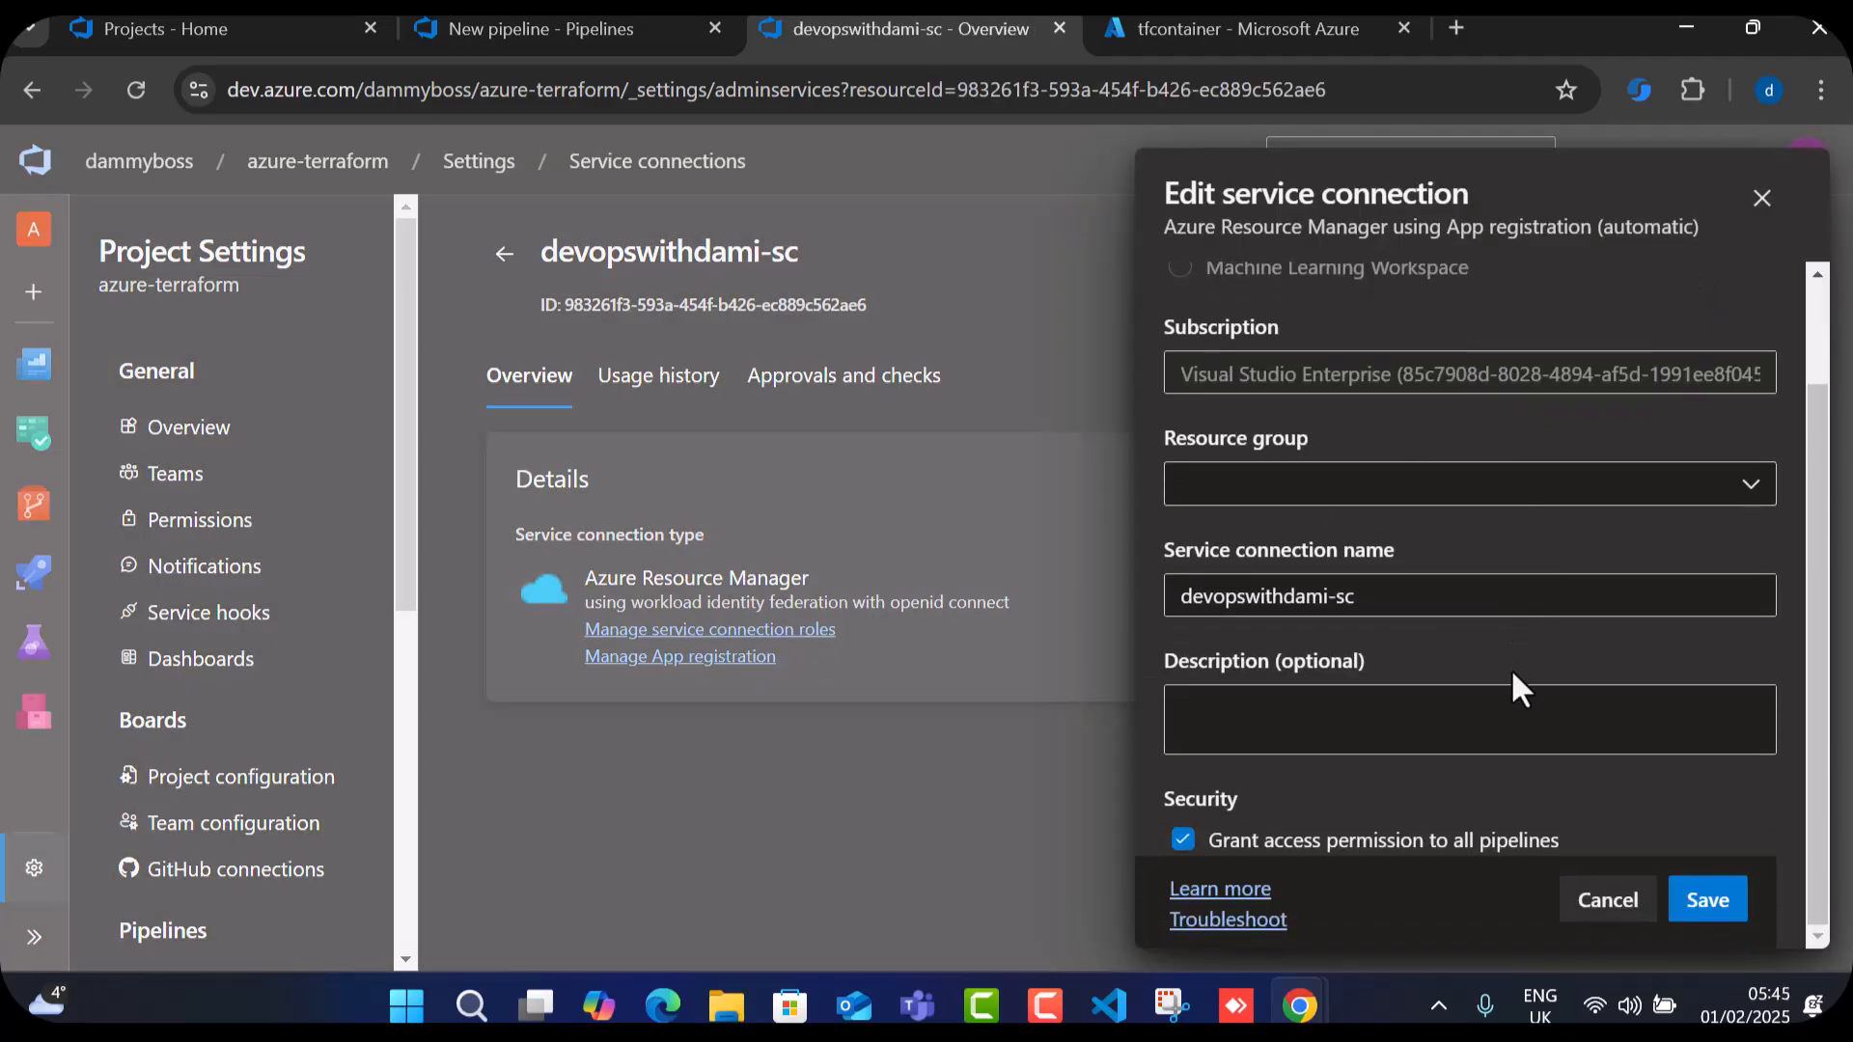
{"action": "scroll", "coordinate": [1515, 686], "scroll_direction": "up", "scroll_amount": 2}
{"action": "scroll", "coordinate": [1521, 687], "scroll_direction": "down", "scroll_amount": 2}
{"action": "left_click", "coordinate": [1700, 902]}
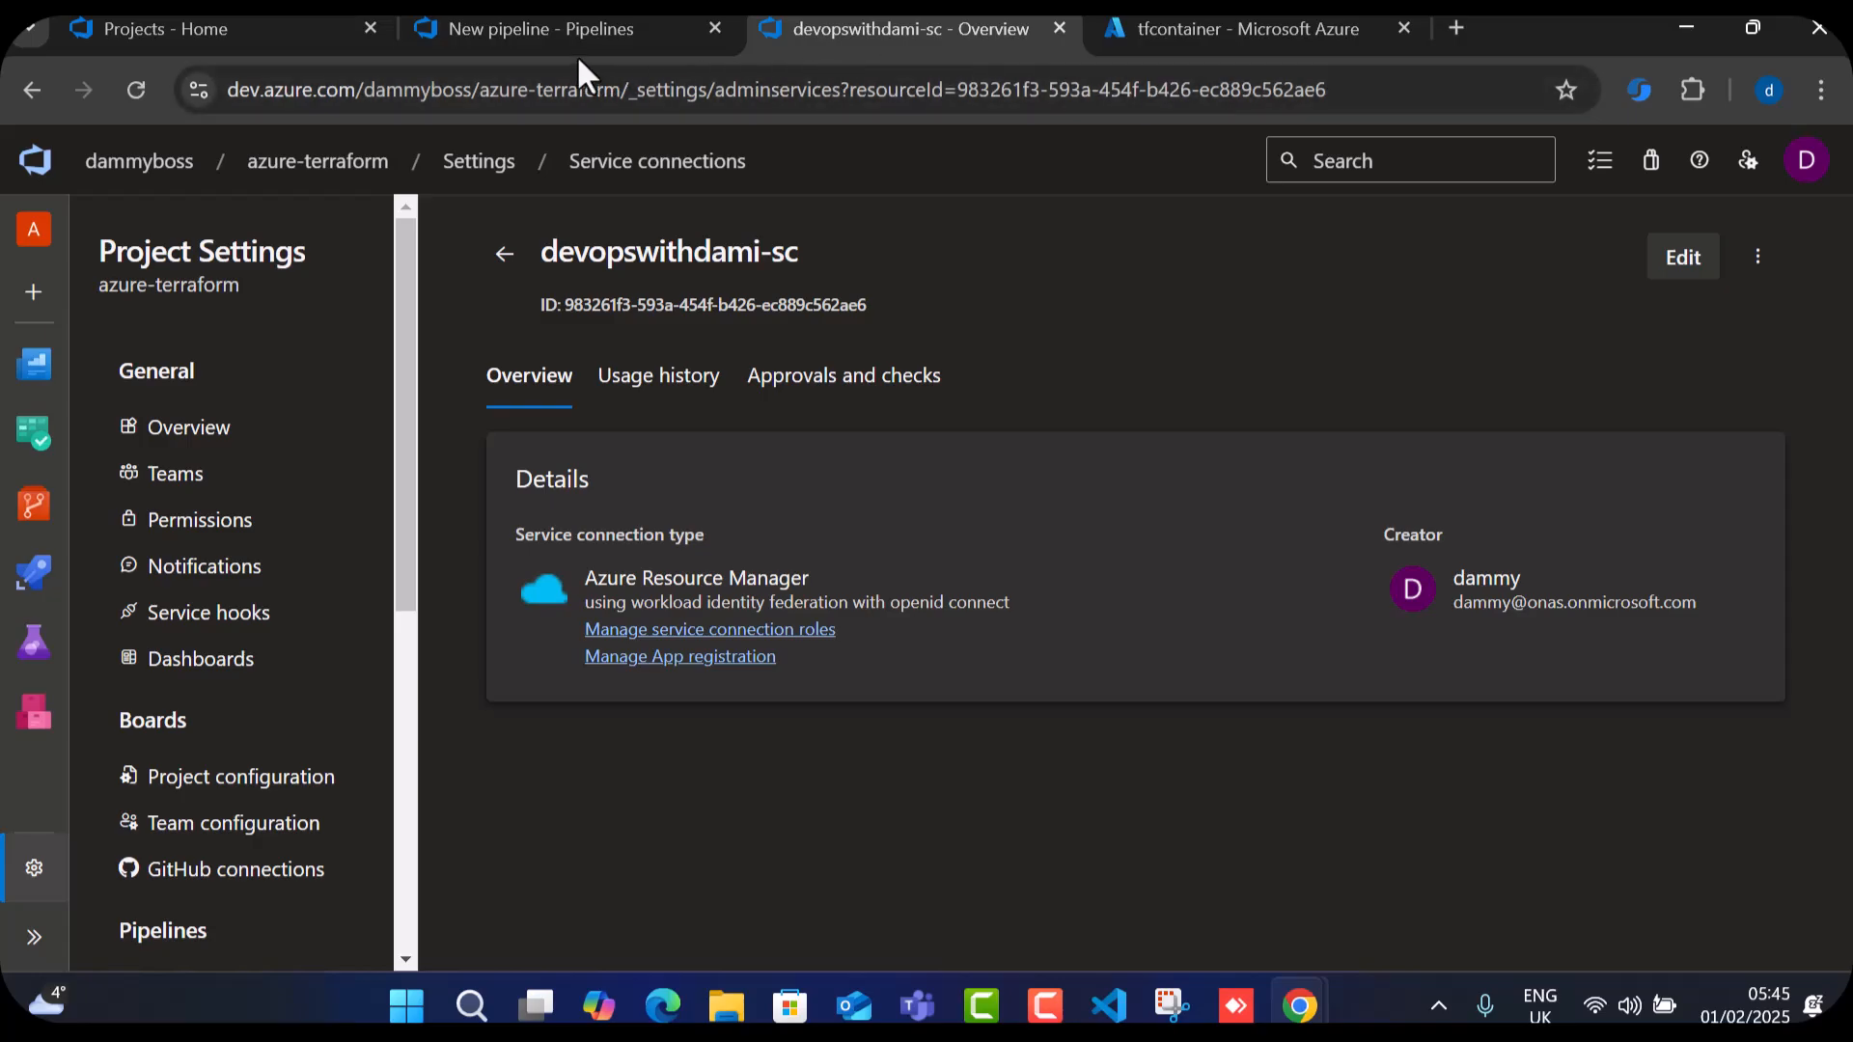
Below the variables in azure-pipelines.yml, add stages with stage and displayName Dev, job TerraformDev, empty job displayName, pool vmImage ubuntu-latest and steps.
{"action": "left_click", "coordinate": [575, 44]}
{"action": "left_click", "coordinate": [963, 723]}
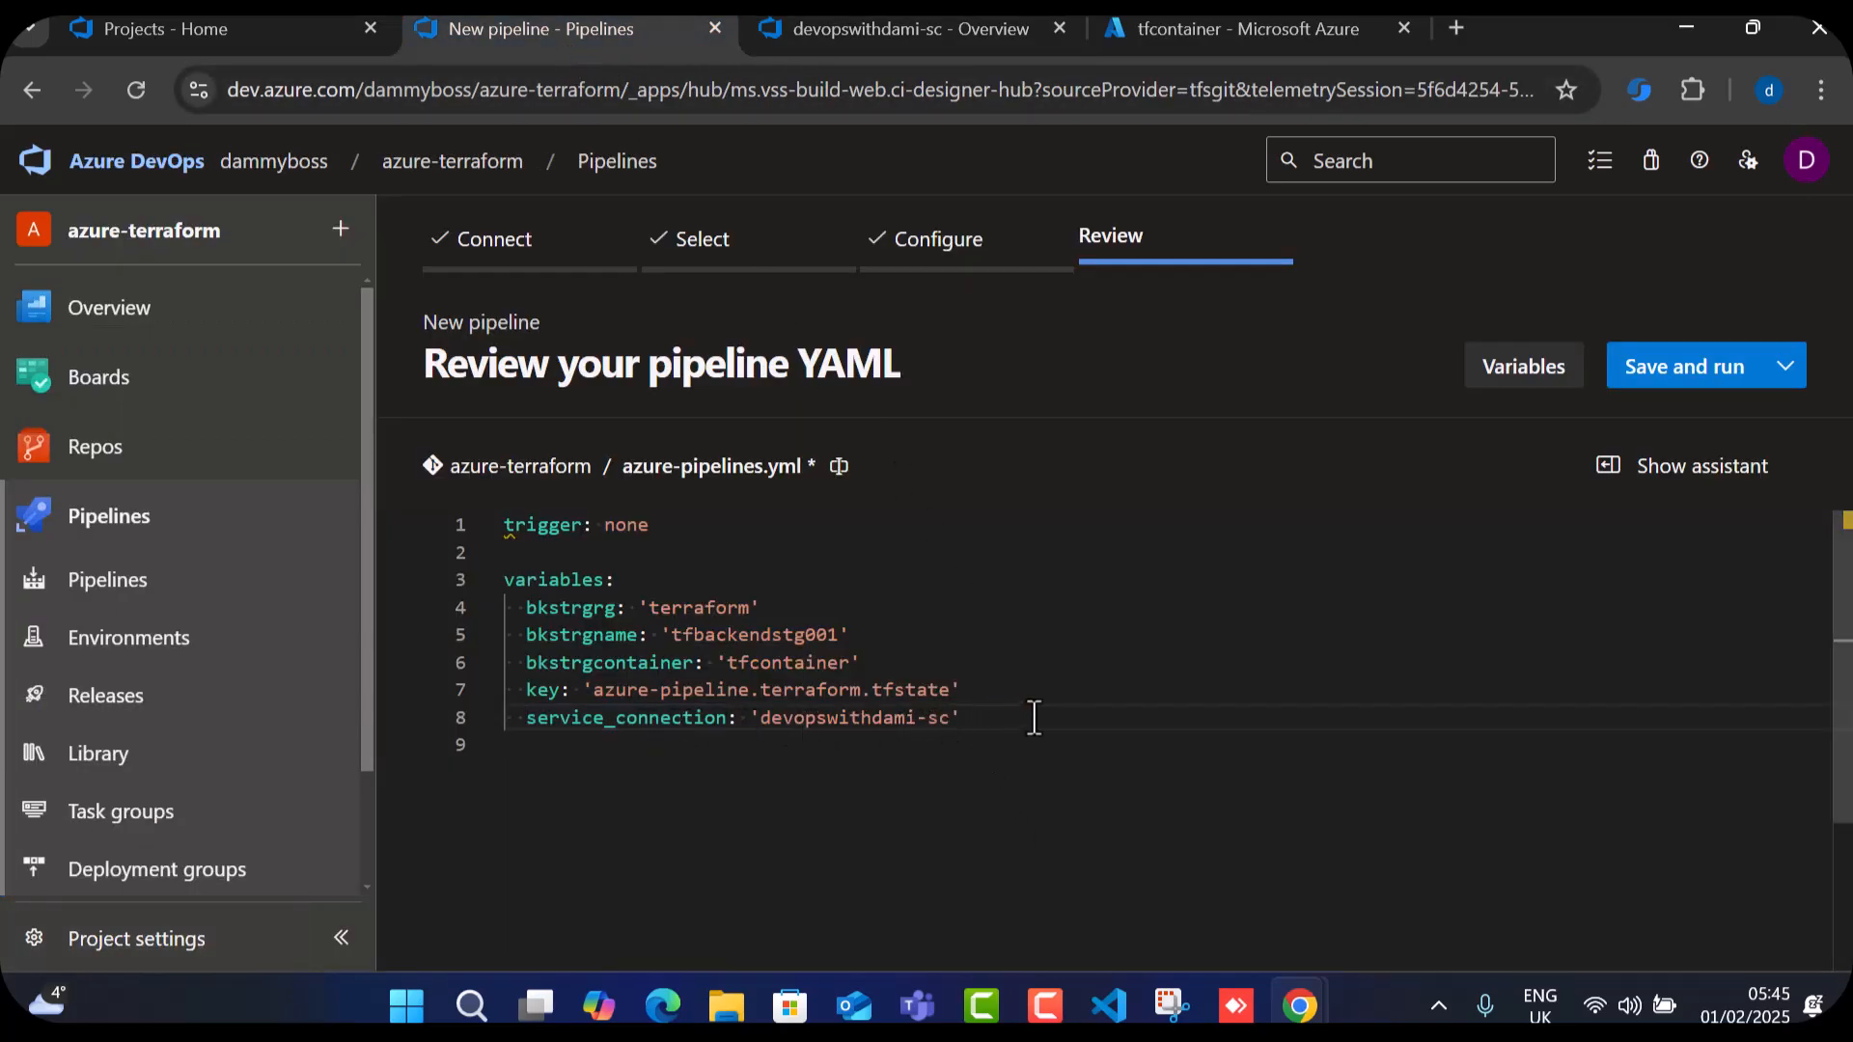
{"action": "key", "text": "Return"}
{"action": "key", "text": "Return"}
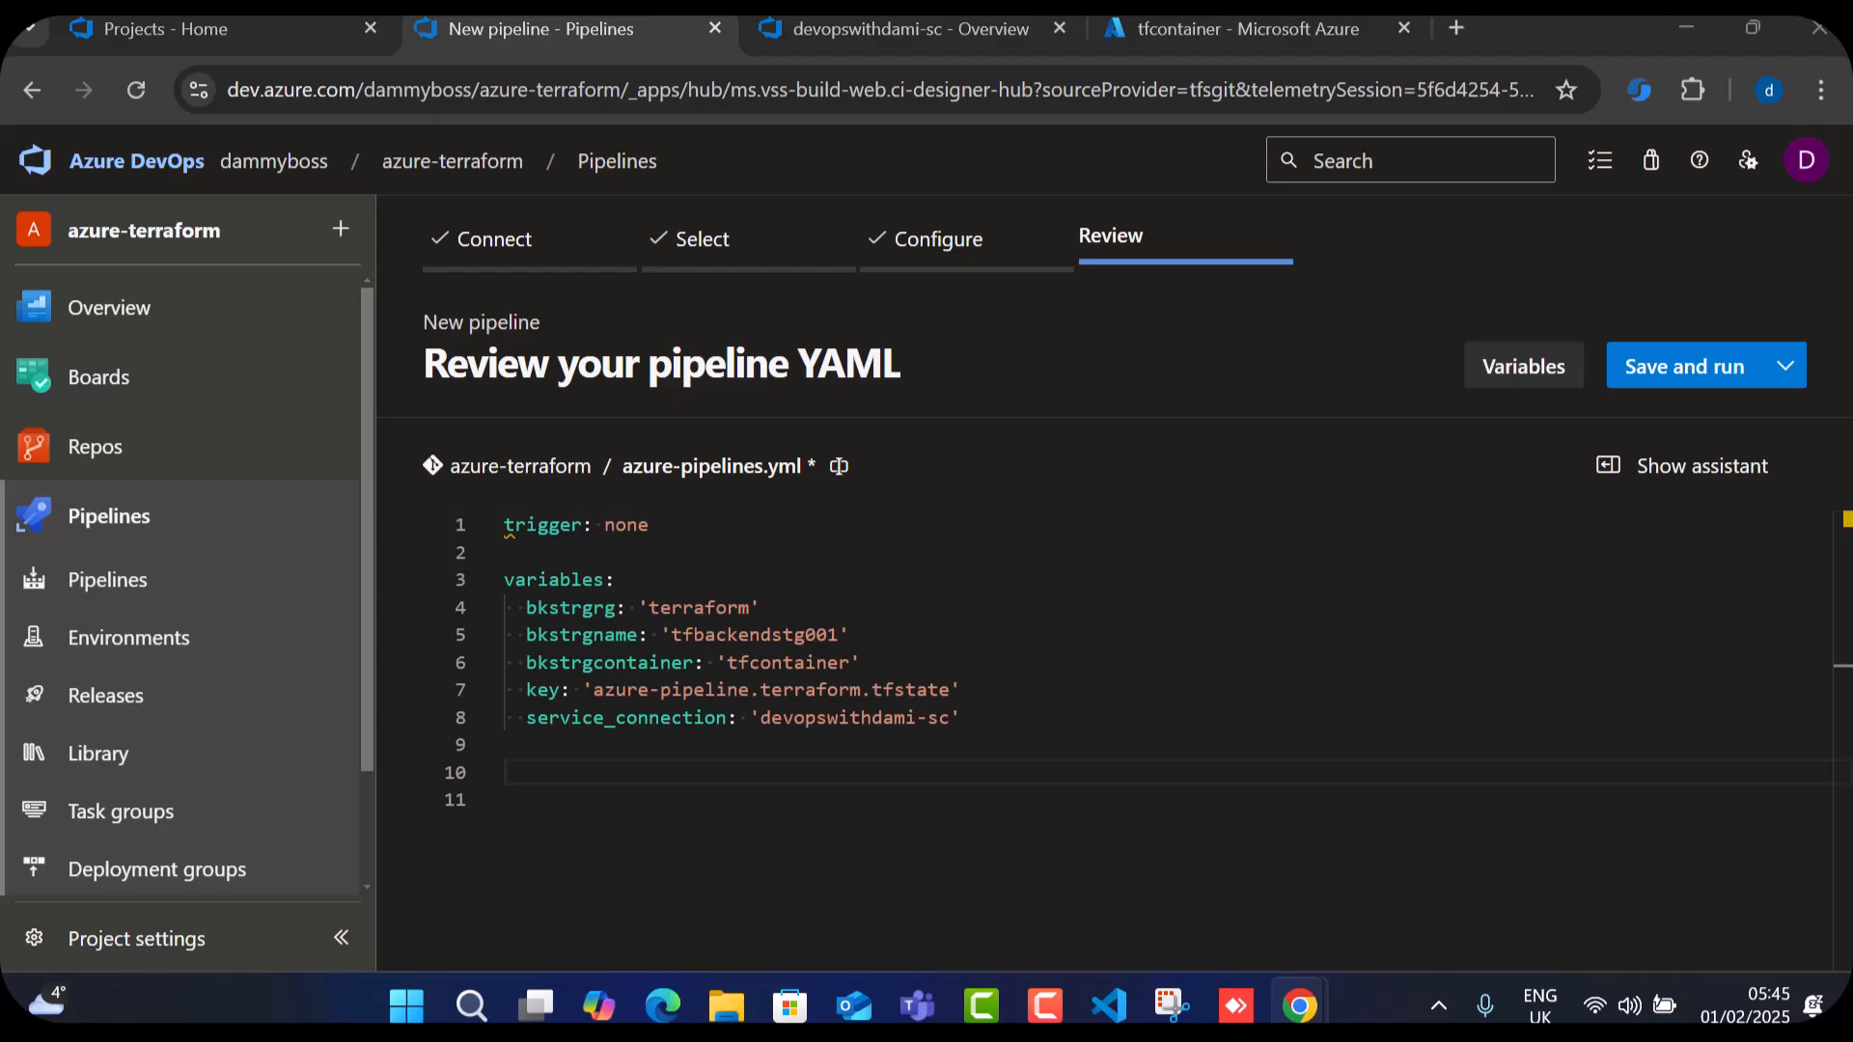
{"action": "left_click", "coordinate": [601, 779]}
{"action": "type", "text": "stages: - stage: Dev   displayName: Dev   jobs:   - job: TerraformDev     displayName:     pool:       vmImage: ubuntu-latest     steps:"}
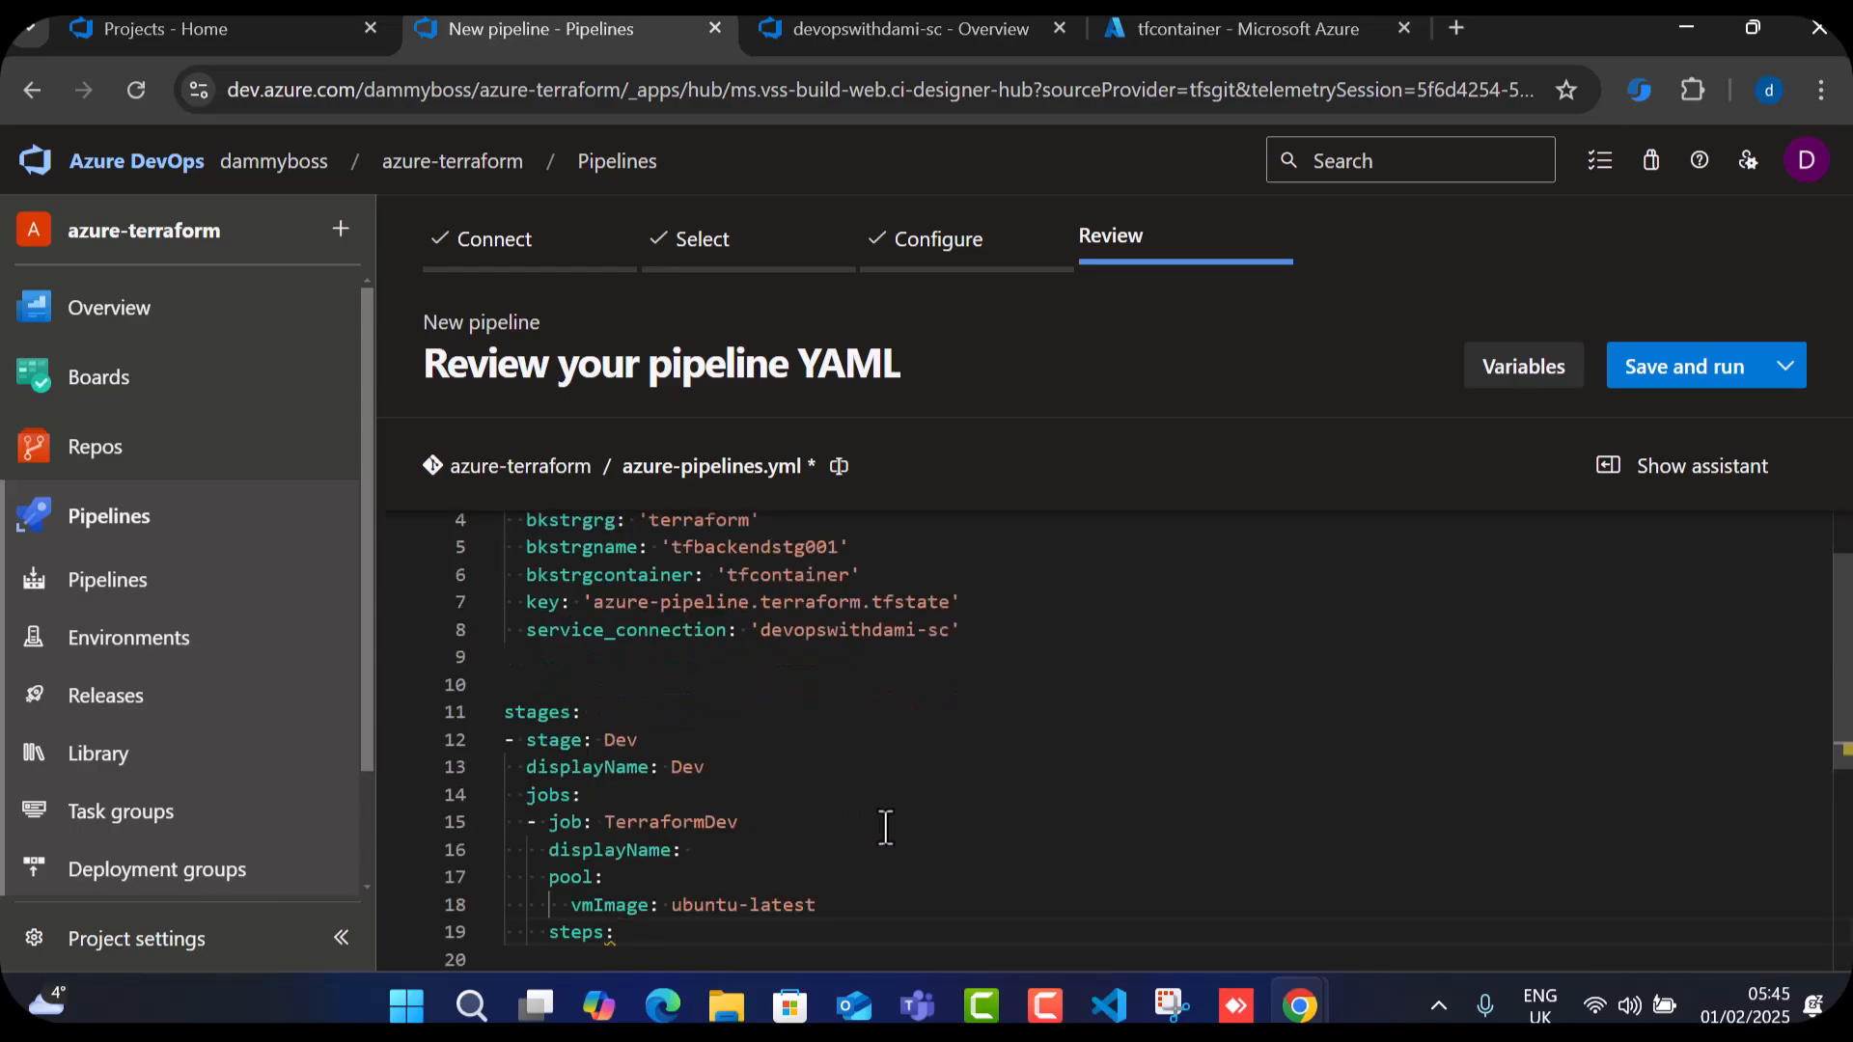
Review the Dev stage block in the YAML, folding and unfolding it to see what the stage contains.
{"action": "scroll", "coordinate": [921, 772], "scroll_direction": "up", "scroll_amount": 1}
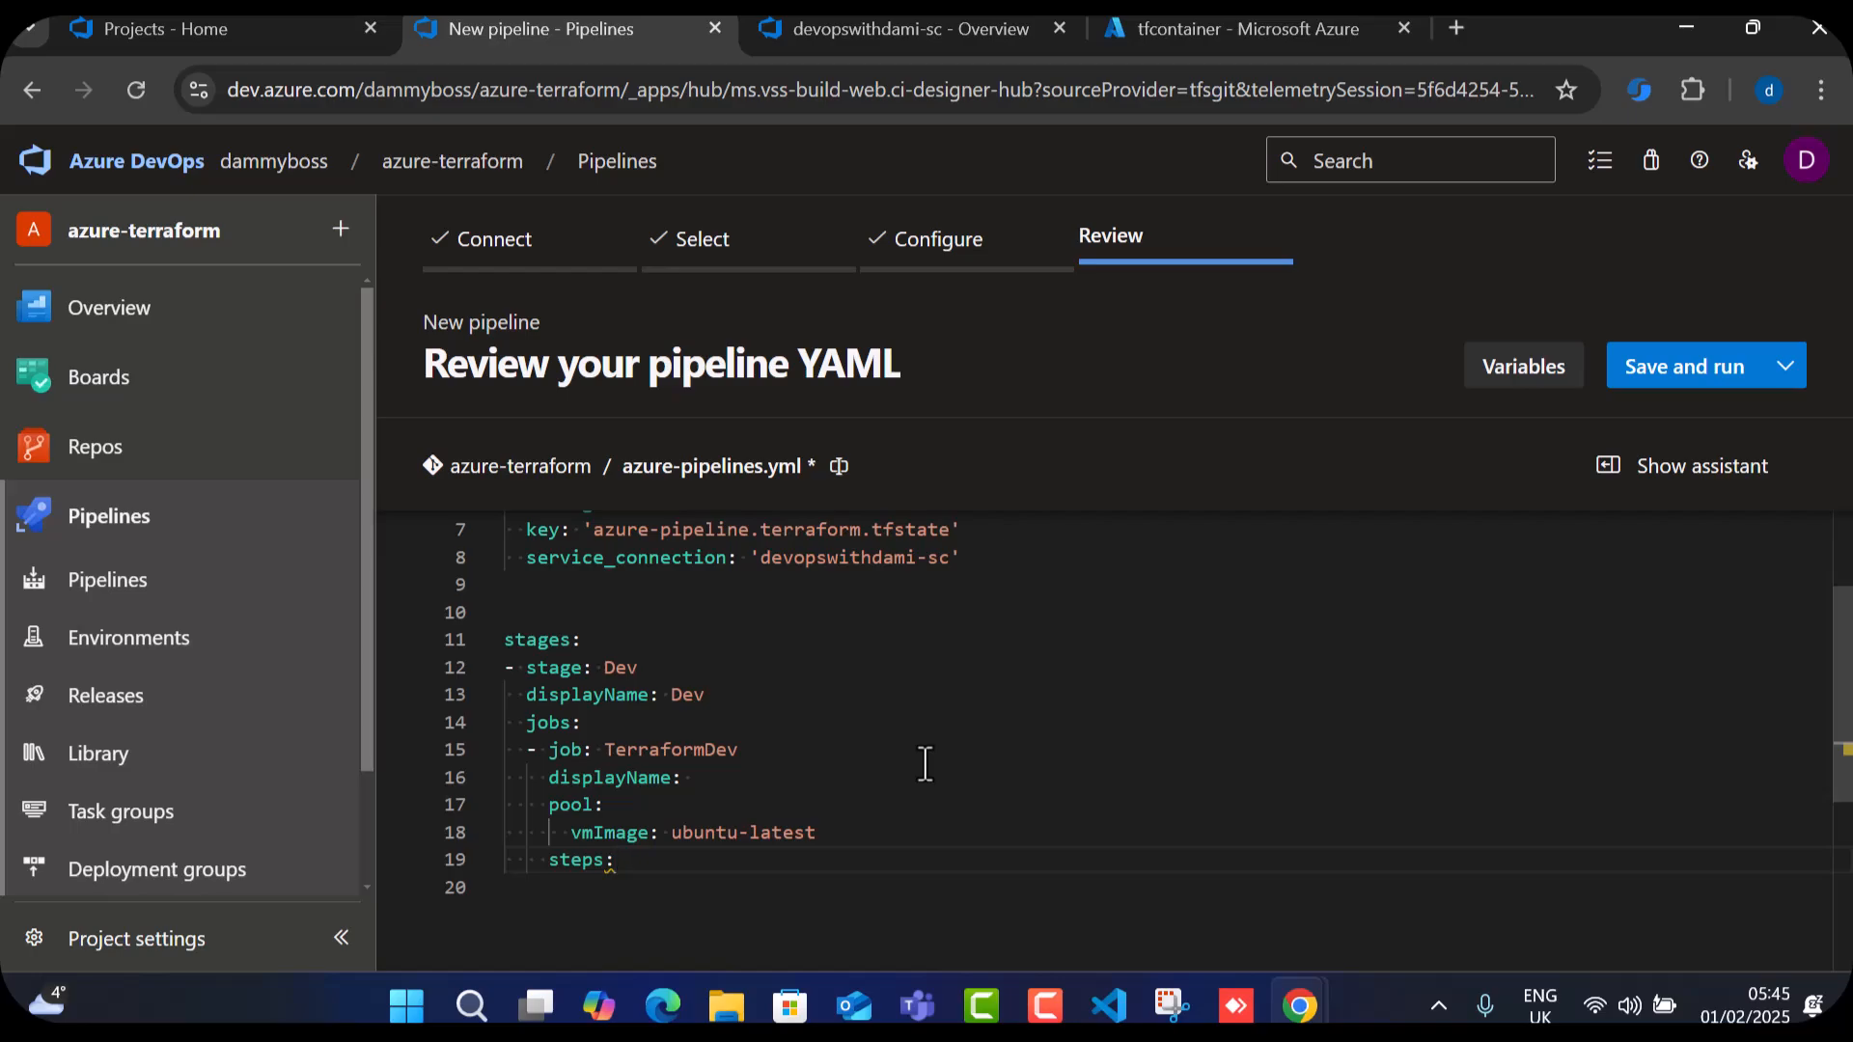
{"action": "left_click", "coordinate": [487, 667]}
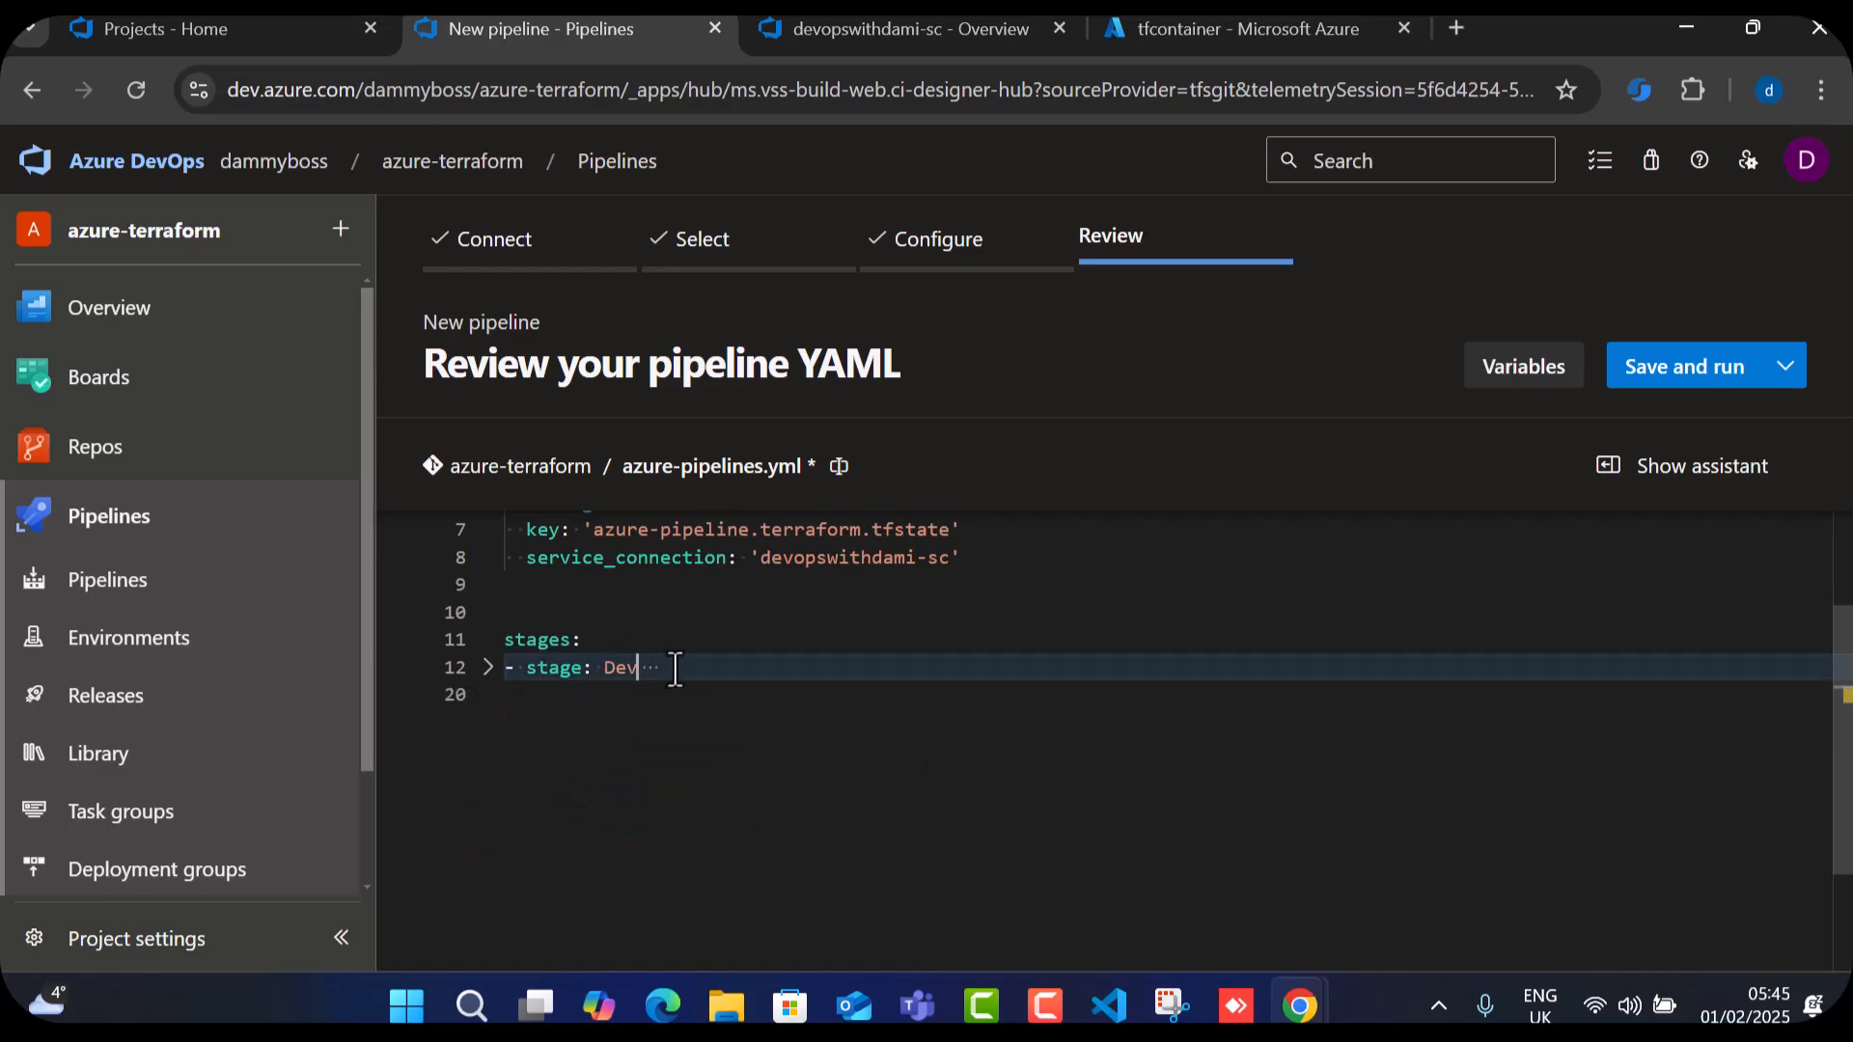
{"action": "left_click_drag", "start_coordinate": [676, 666], "coordinate": [500, 669]}
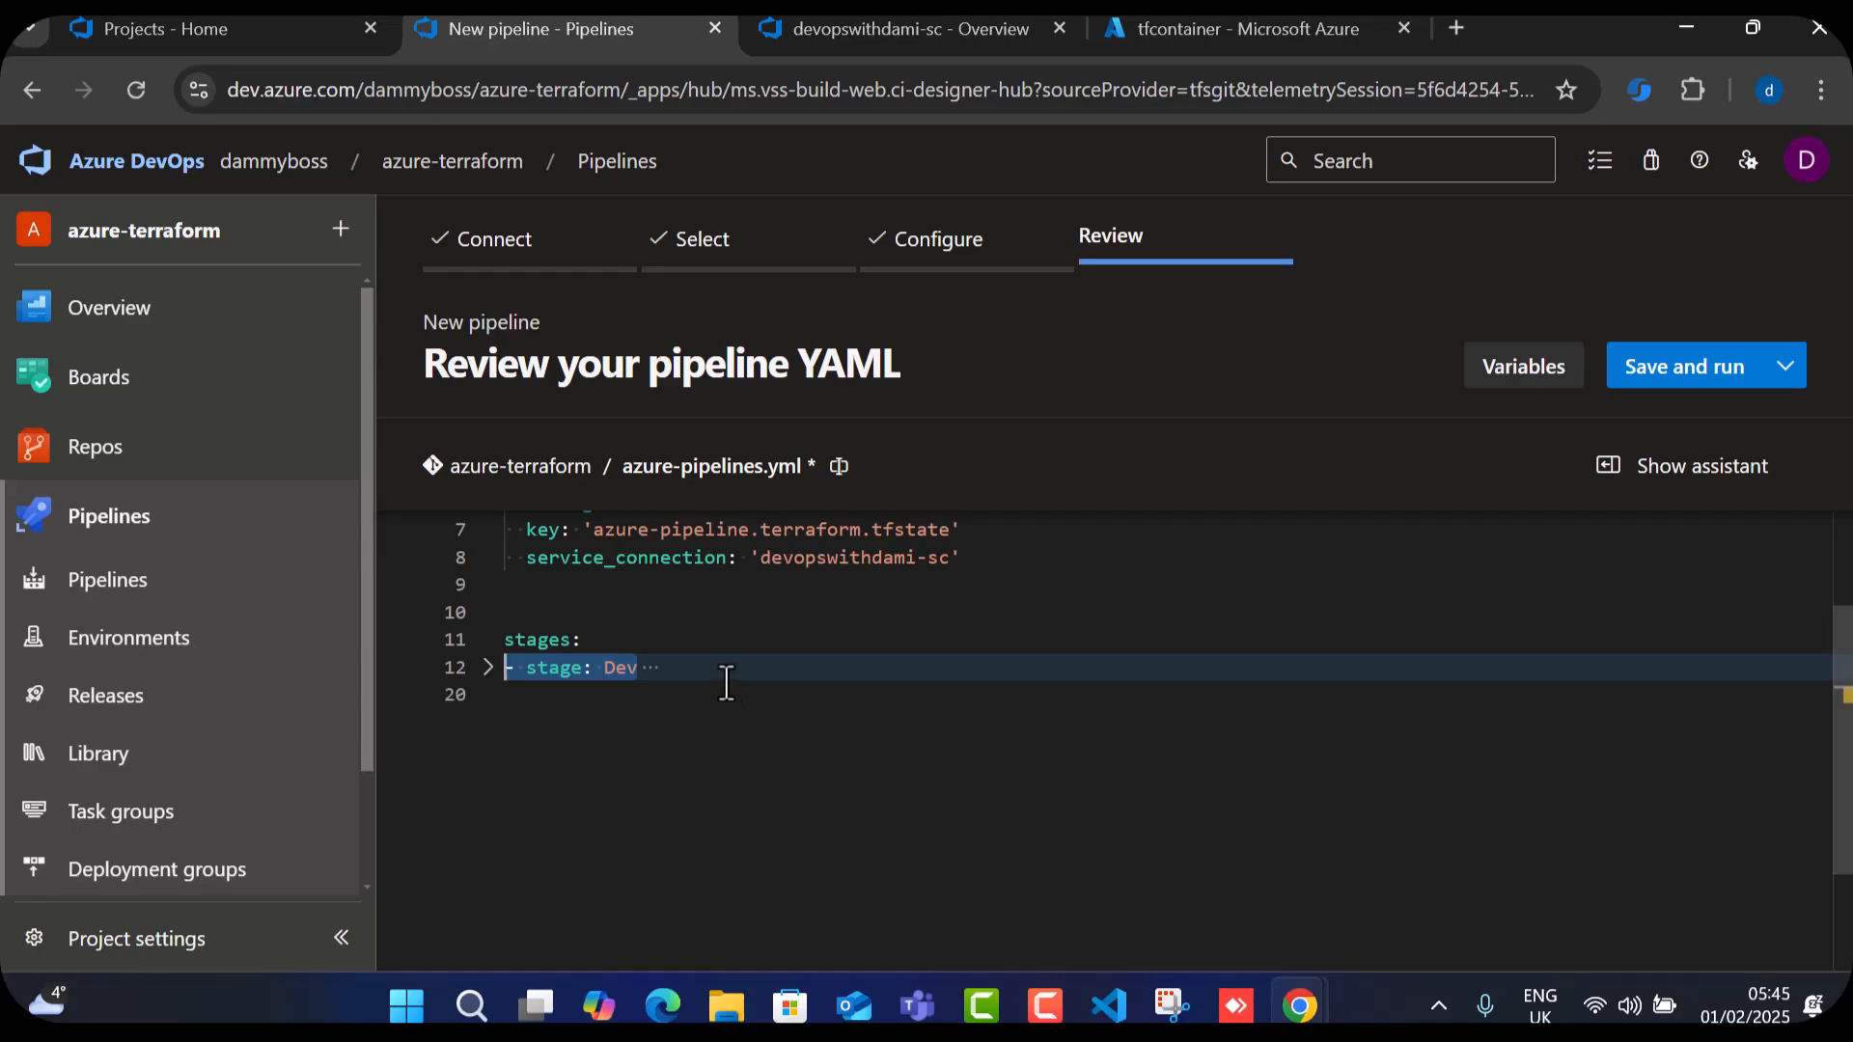
{"action": "left_click", "coordinate": [485, 670]}
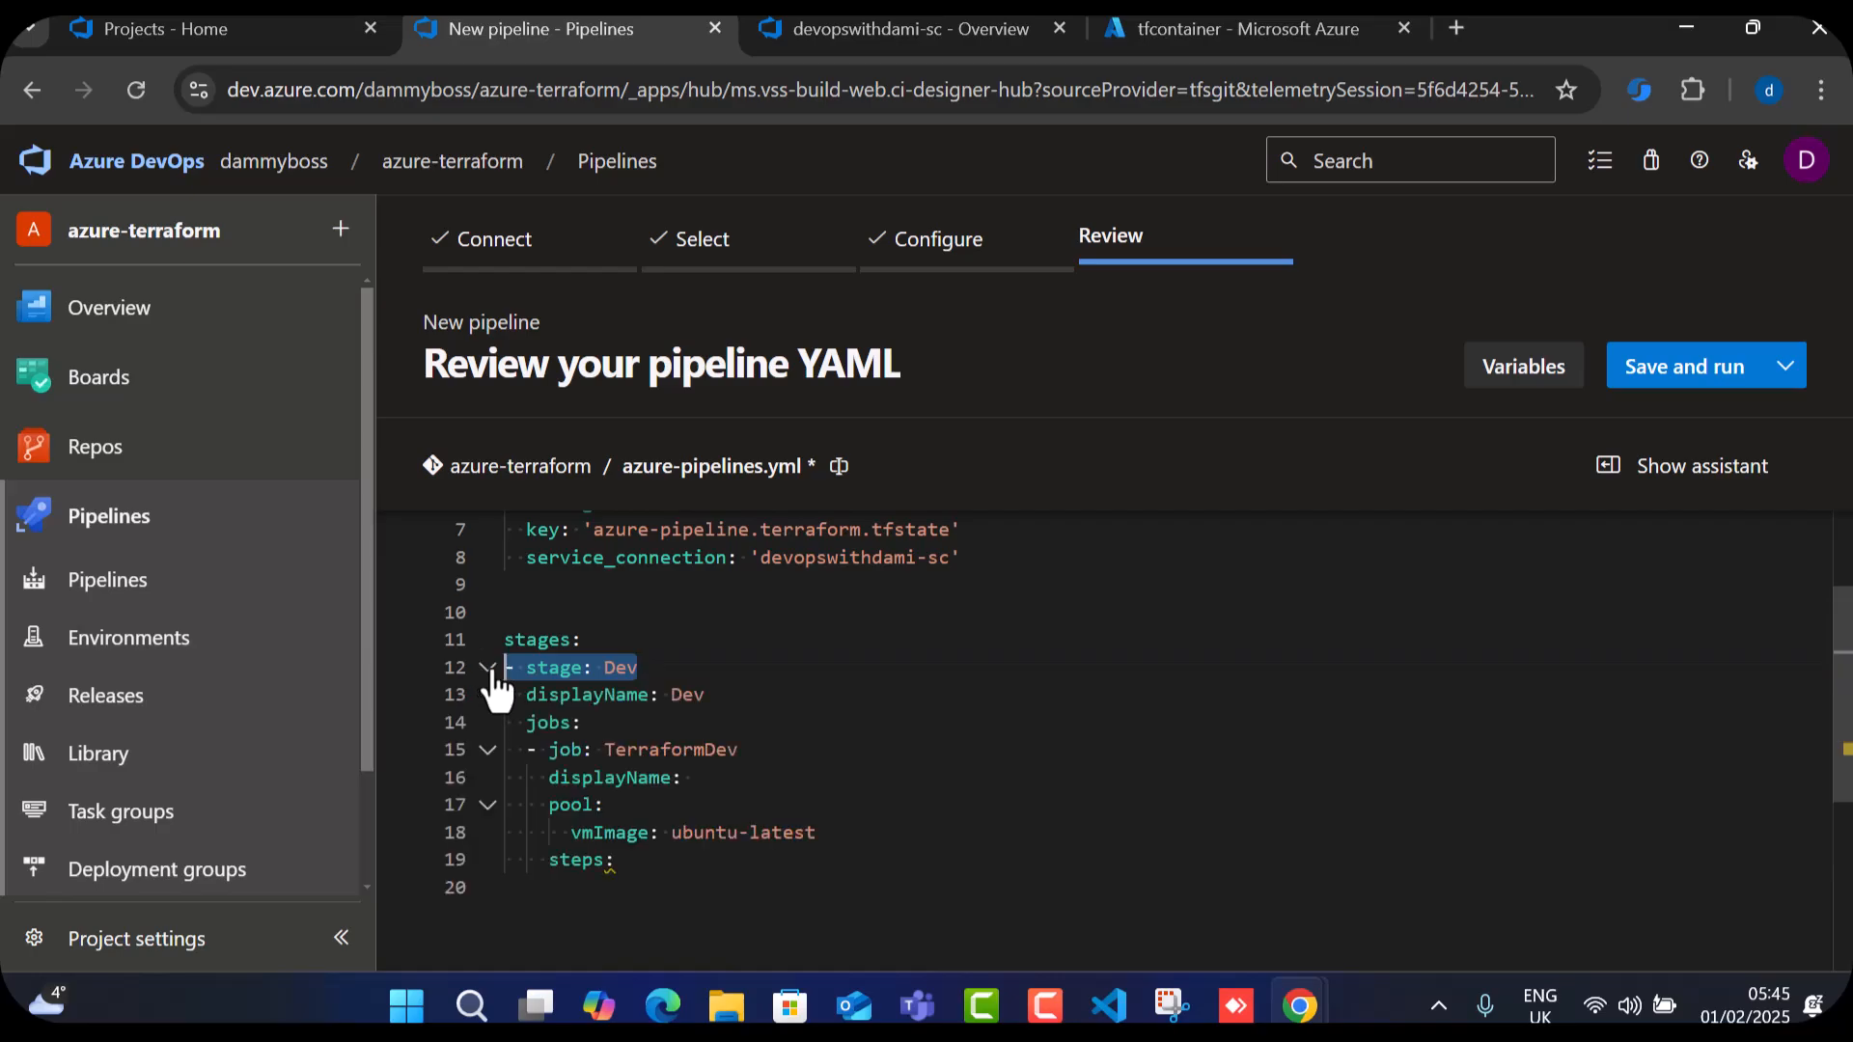
{"action": "scroll", "coordinate": [756, 807], "scroll_direction": "down", "scroll_amount": 2}
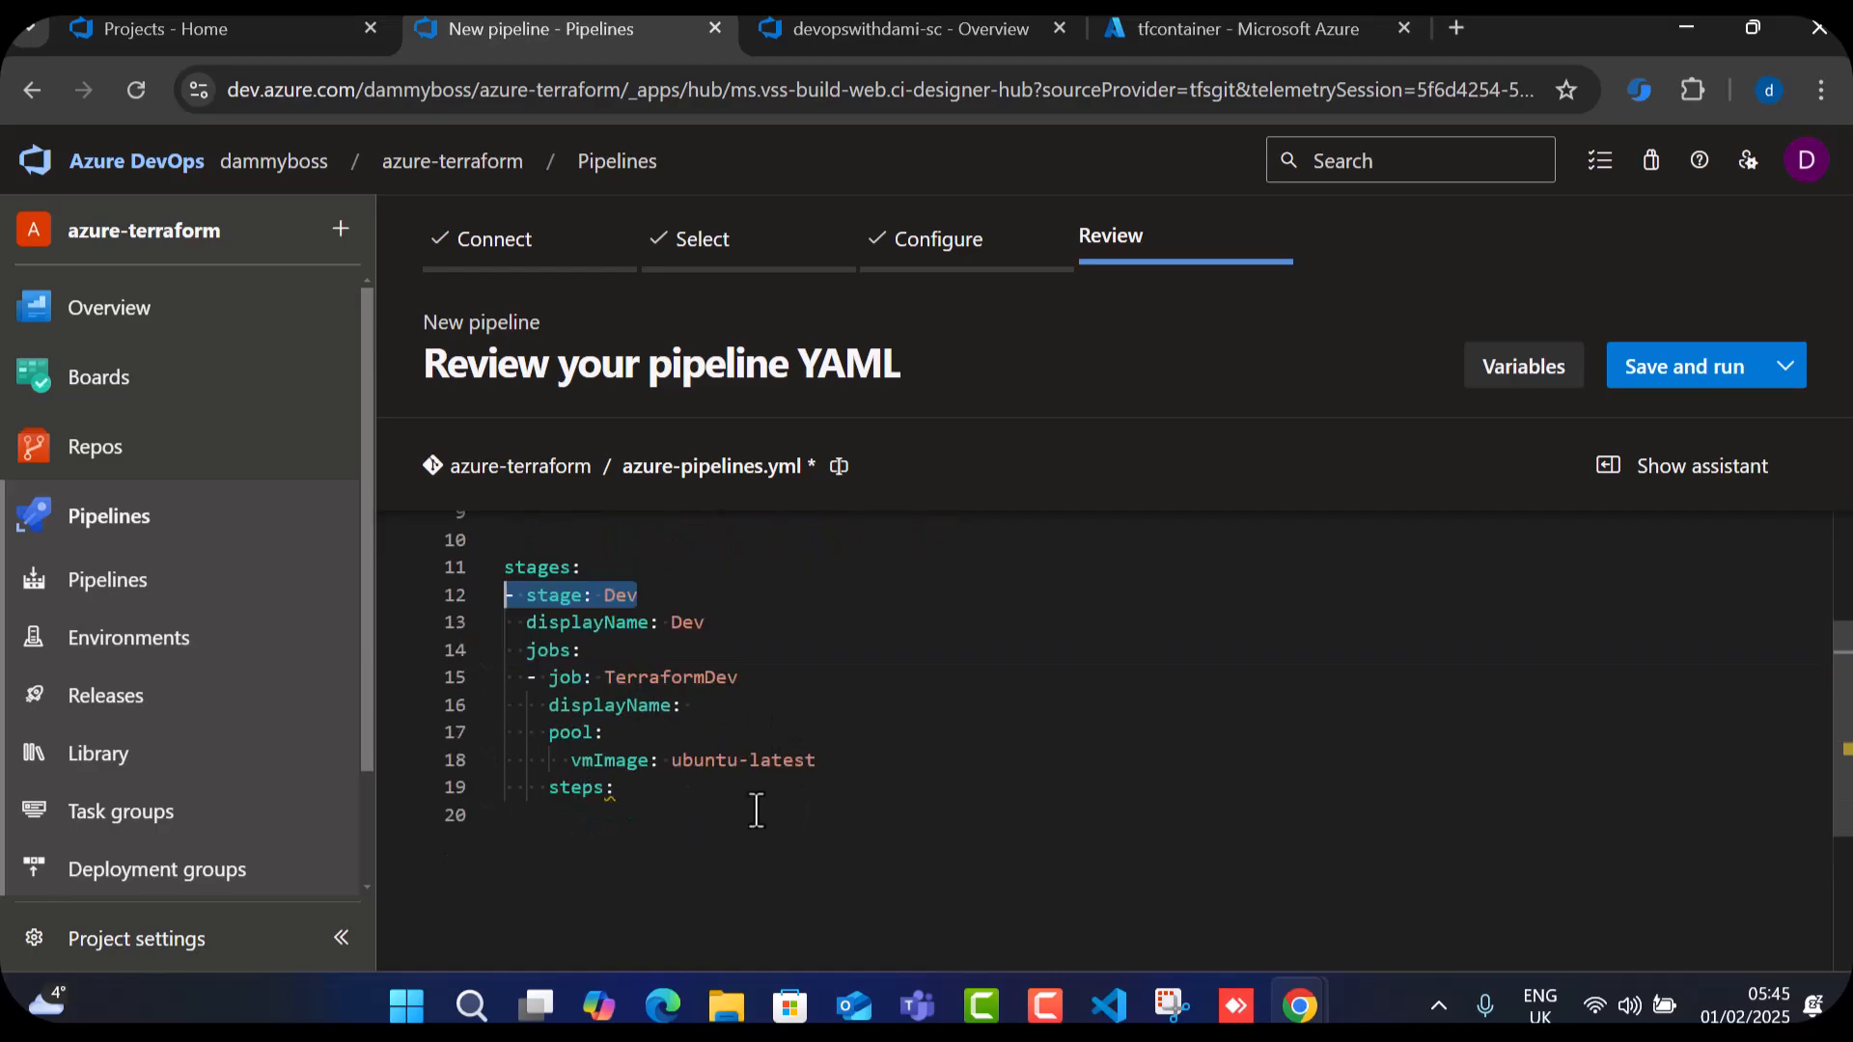
{"action": "left_click_drag", "start_coordinate": [618, 719], "coordinate": [454, 523]}
Add an empty line under the job's steps and search the pipeline task assistant for terraform.
{"action": "left_click", "coordinate": [632, 722]}
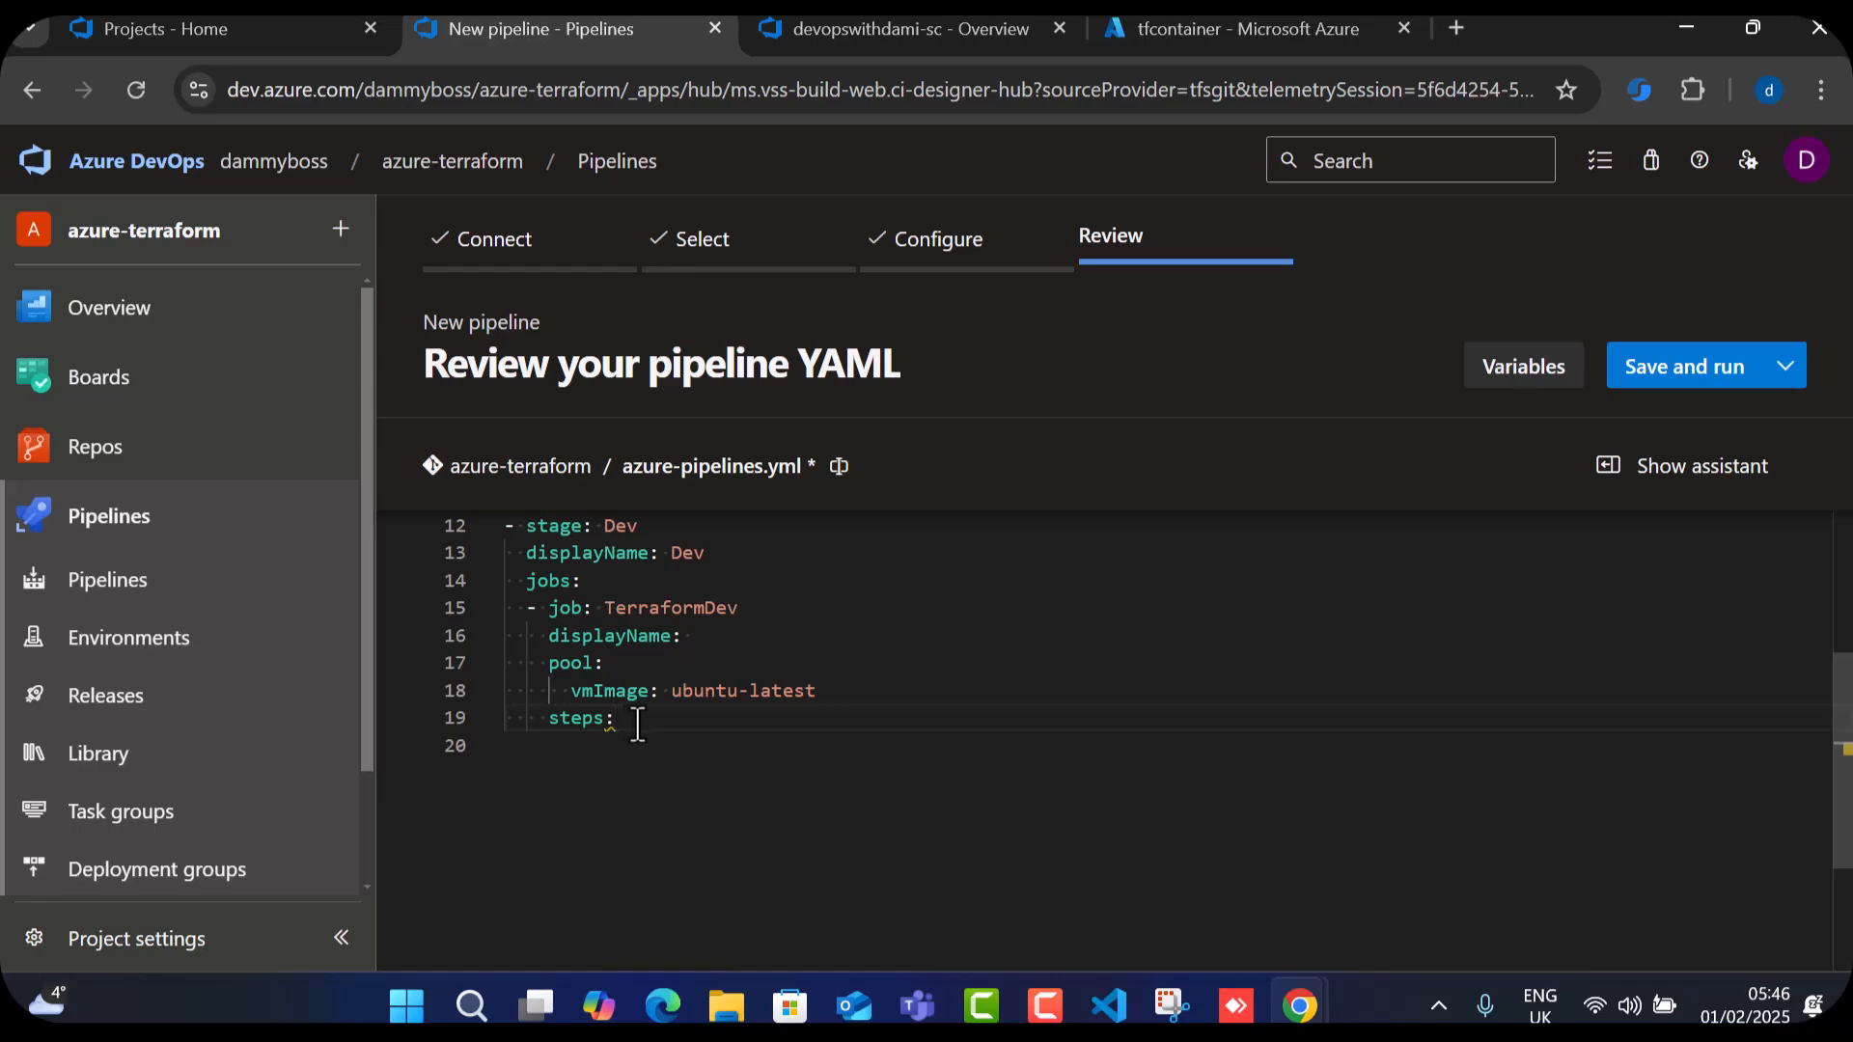
{"action": "key", "text": "Return"}
{"action": "left_click", "coordinate": [1684, 465]}
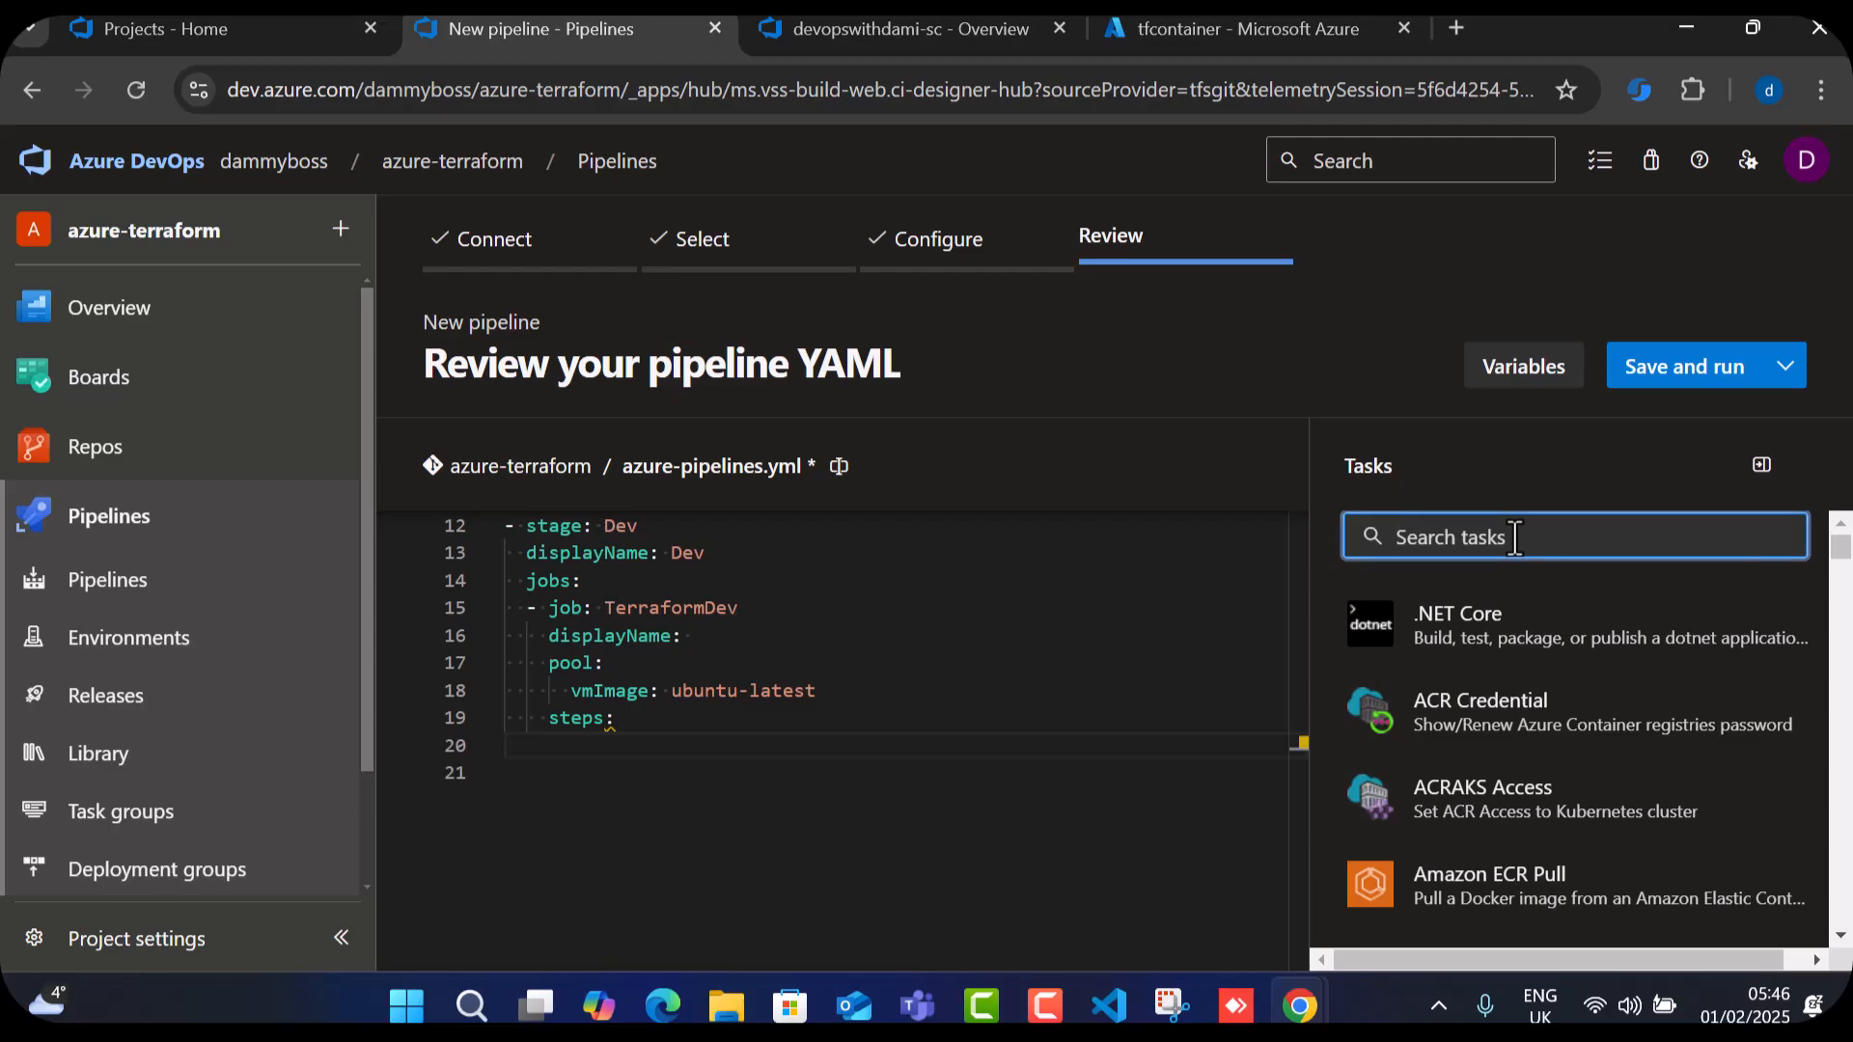
{"action": "type", "text": "terraform"}
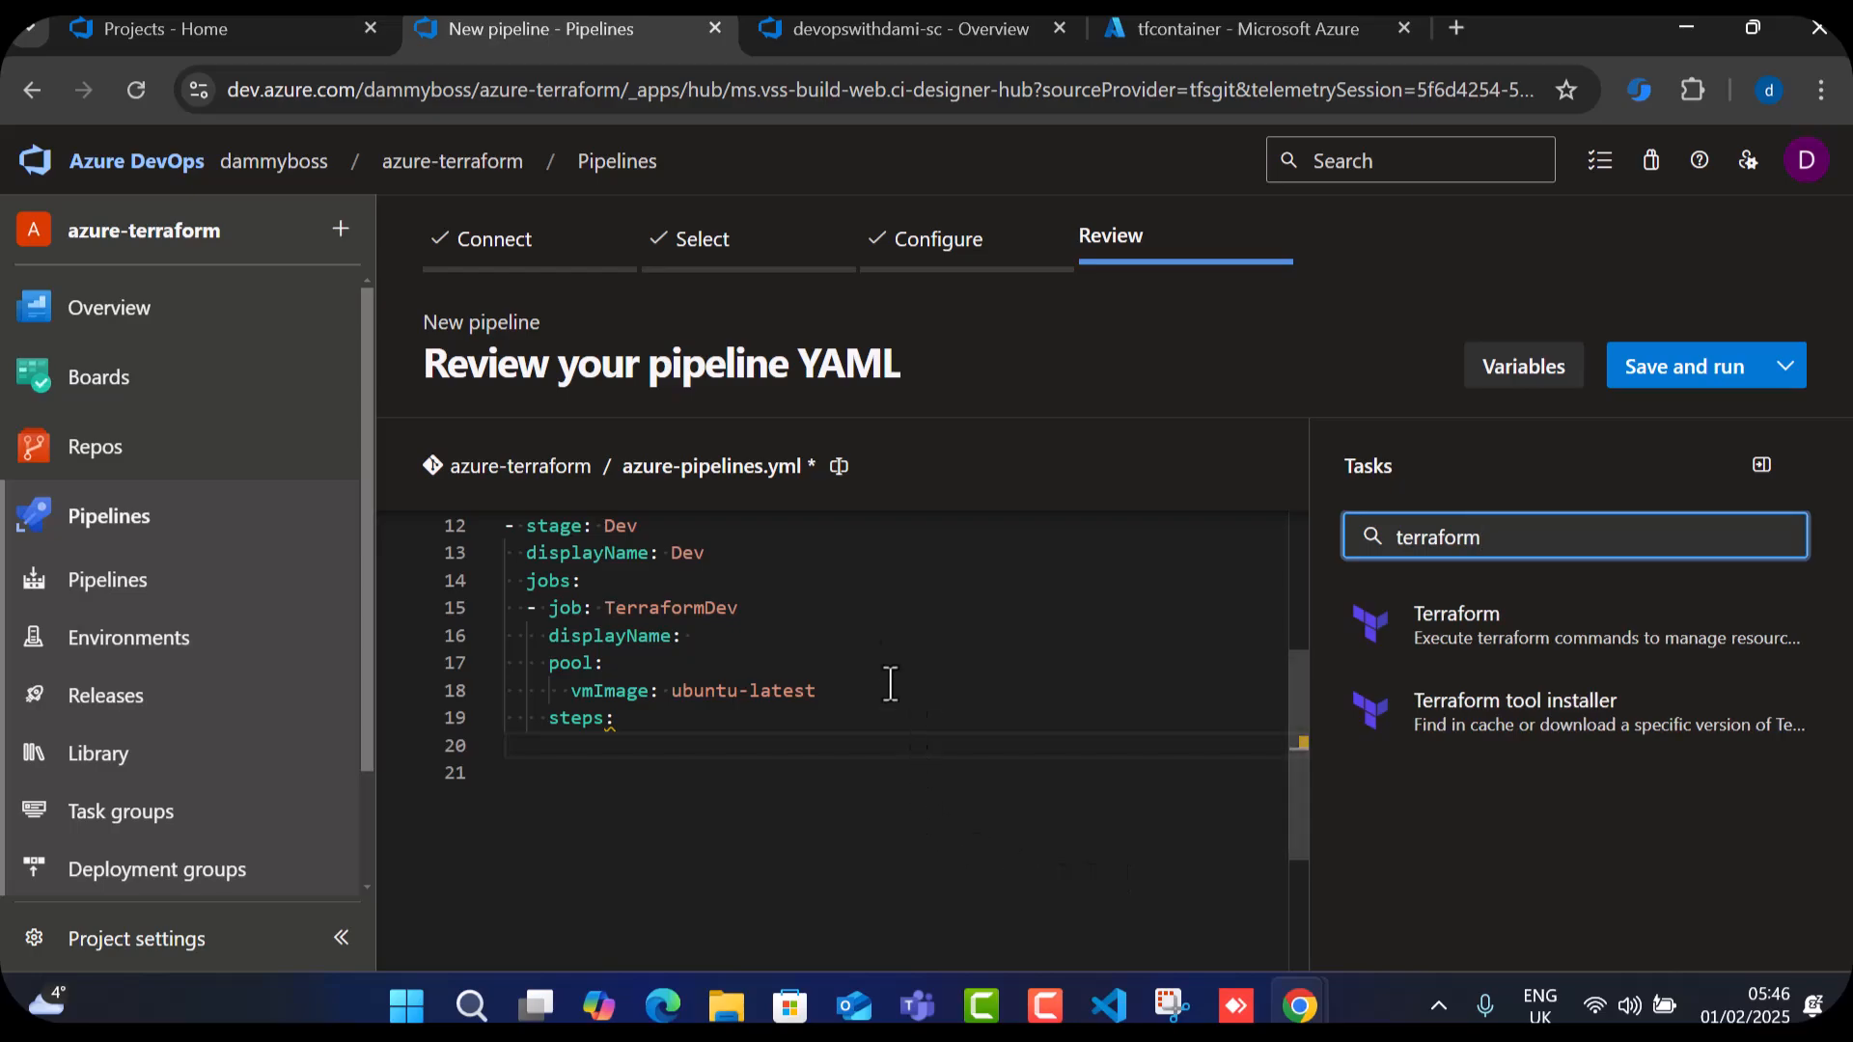
In the service connection browser tab, go to the organization's settings and open its installed extensions.
{"action": "left_click", "coordinate": [907, 29]}
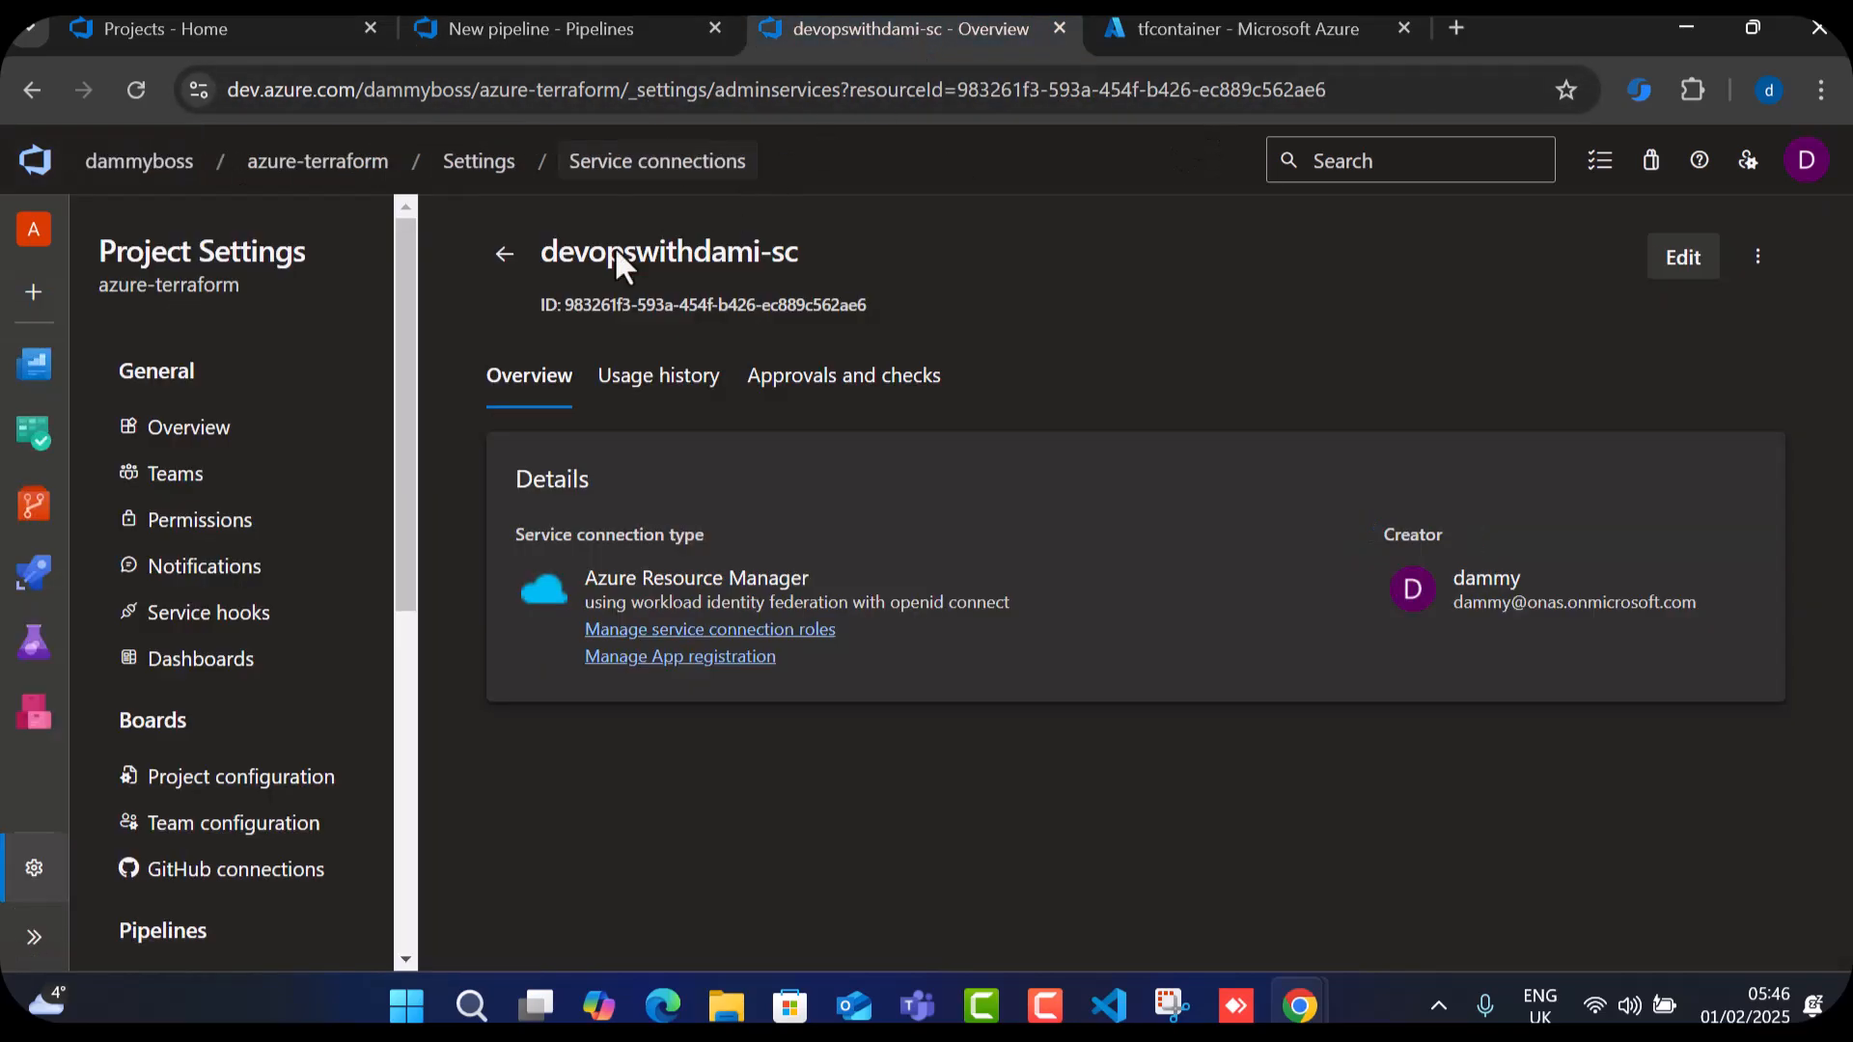
{"action": "left_click", "coordinate": [139, 161]}
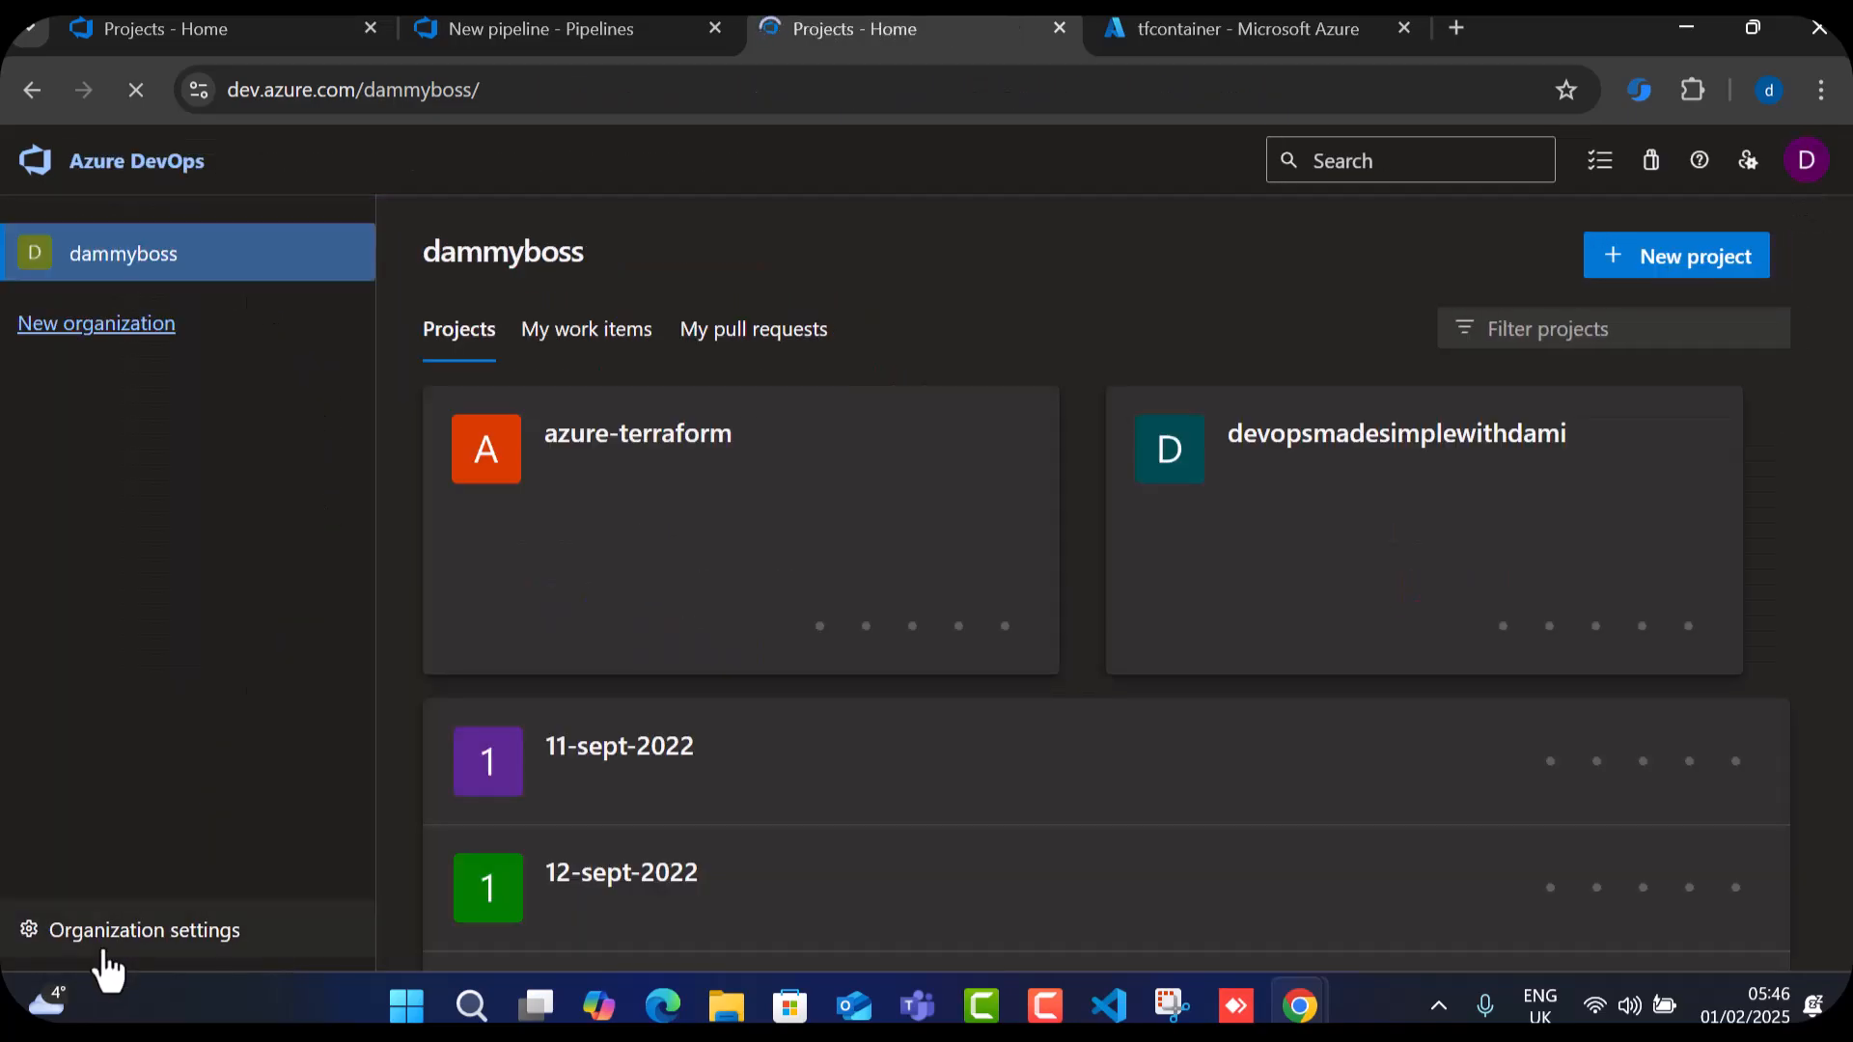
{"action": "left_click", "coordinate": [133, 931]}
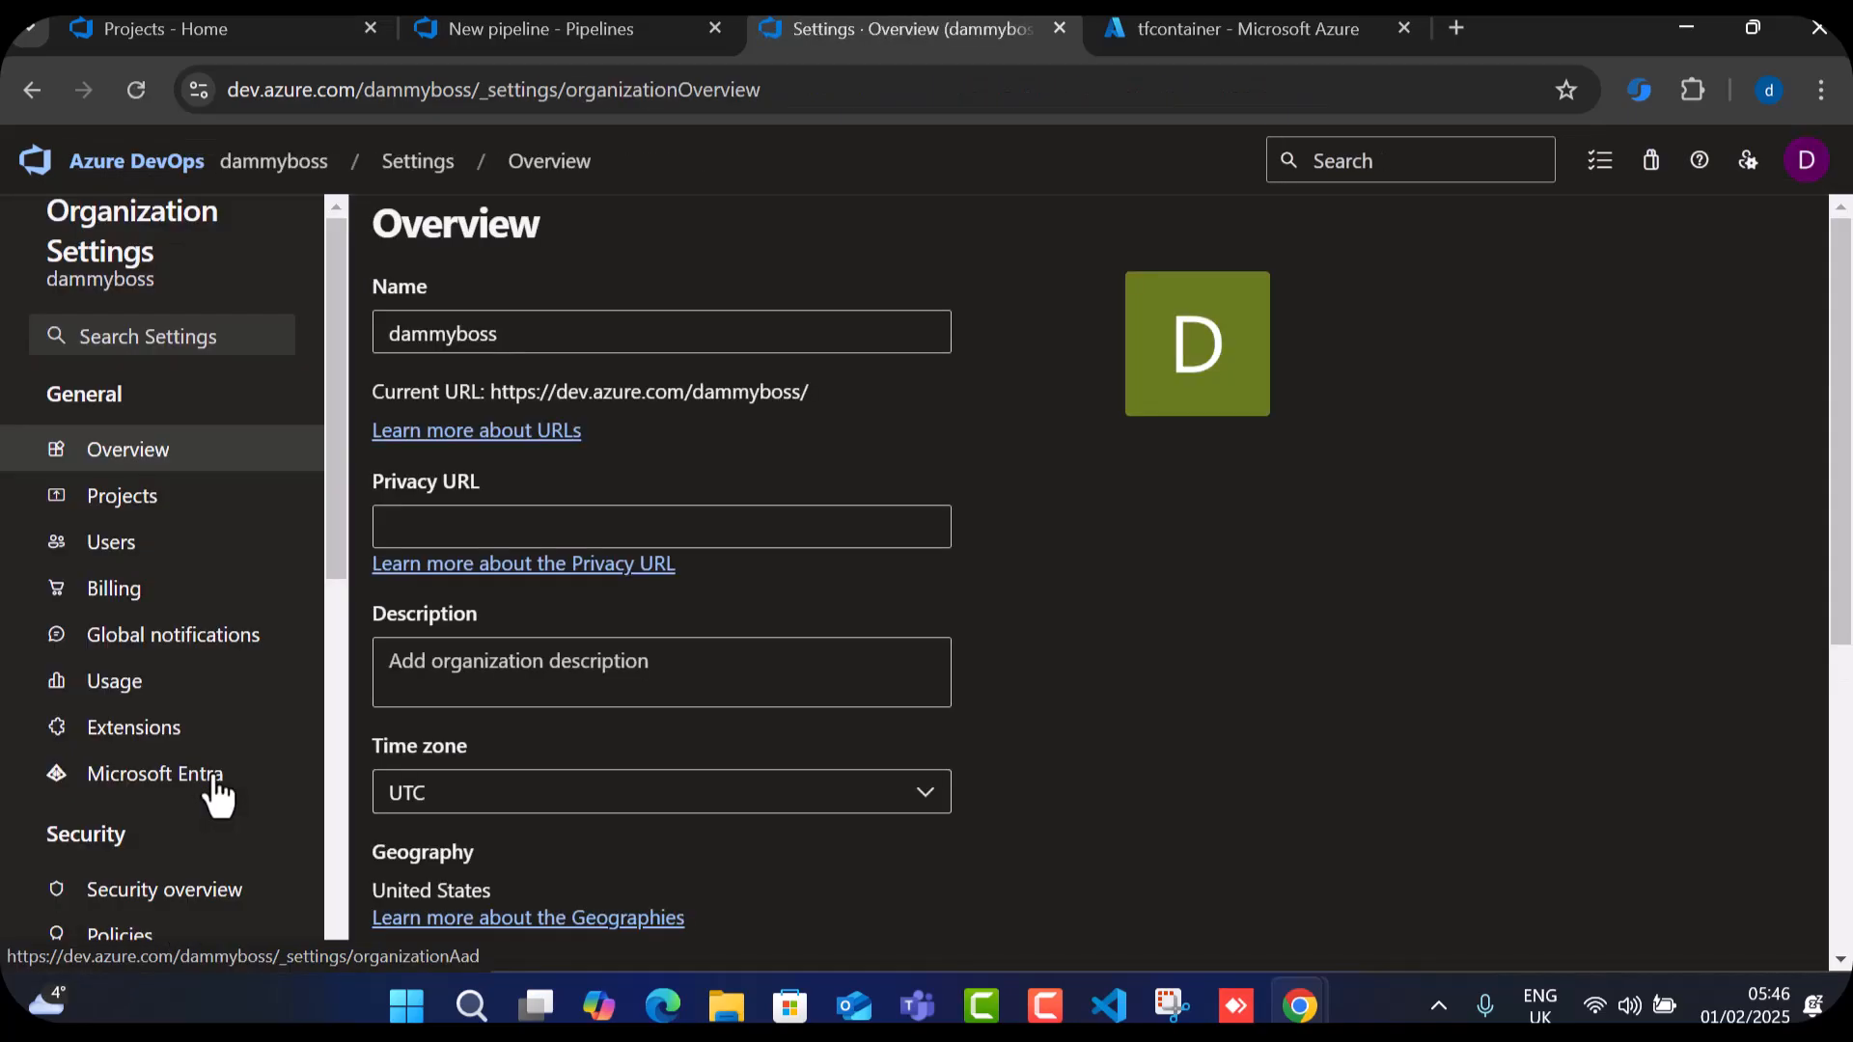
{"action": "left_click", "coordinate": [135, 753]}
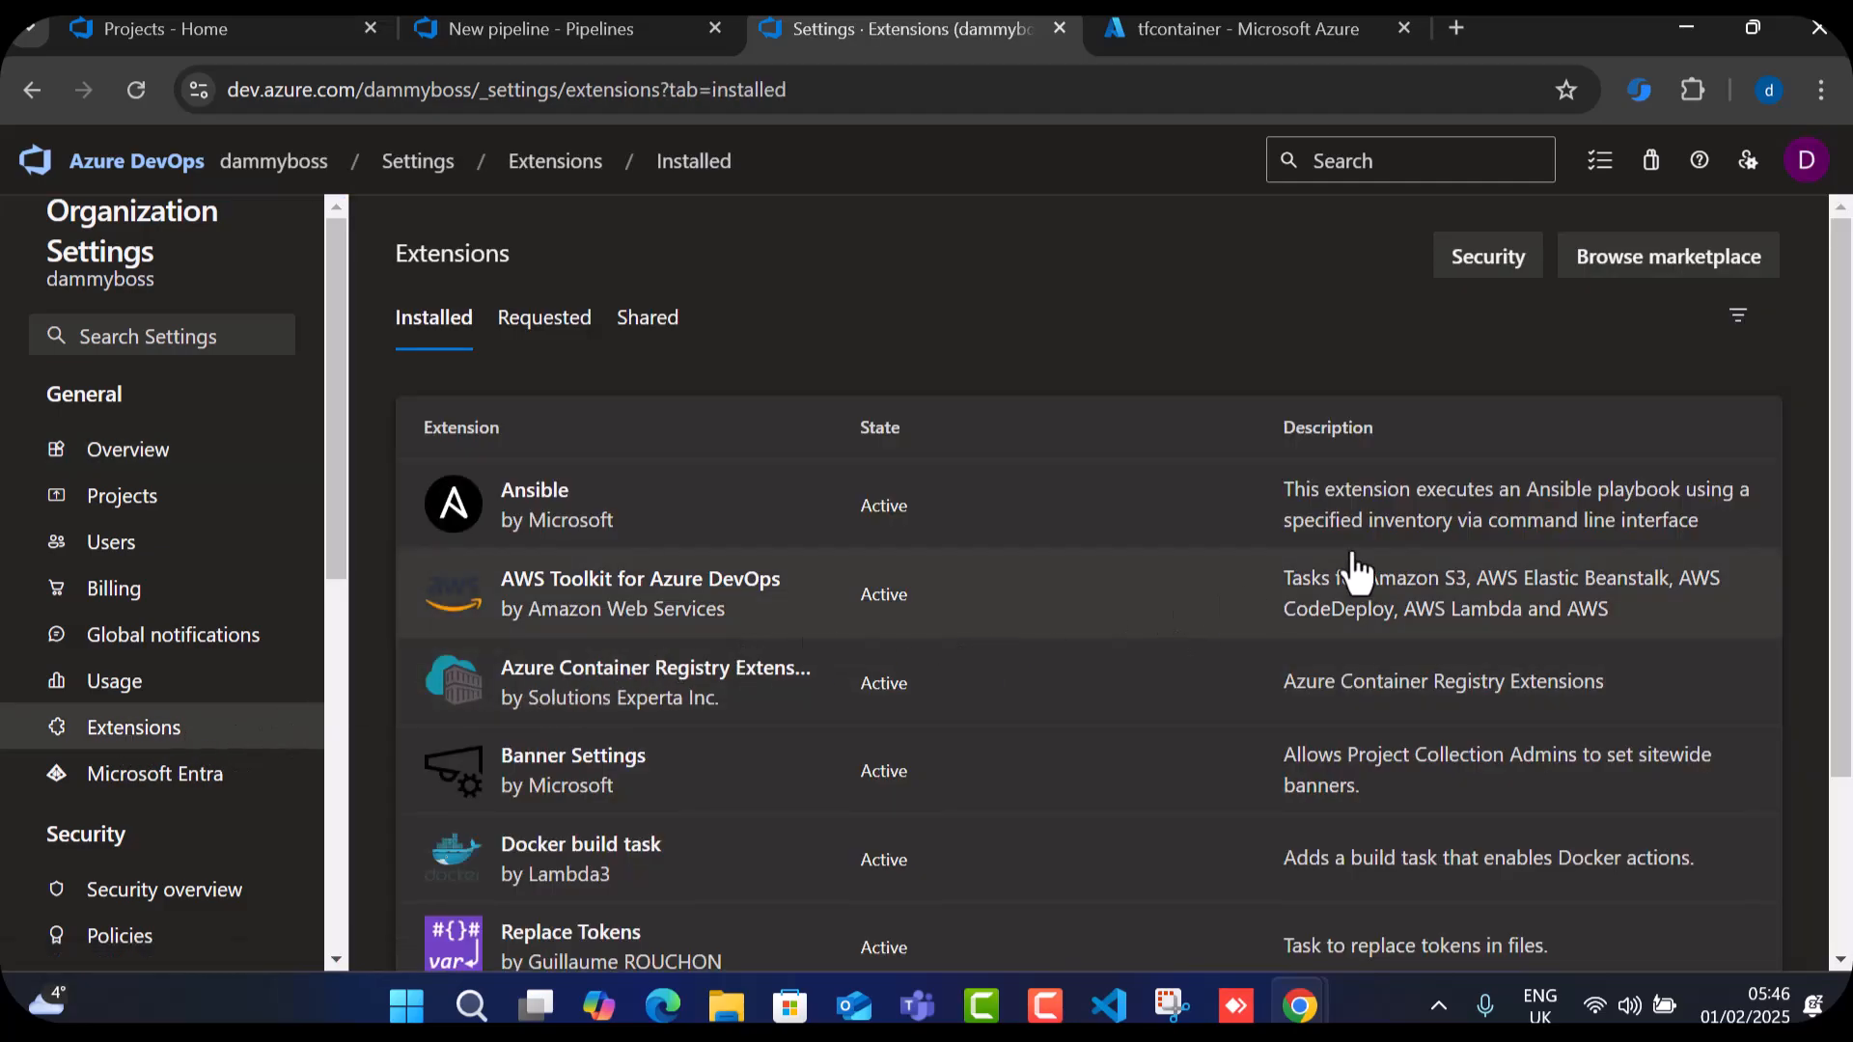
Search the Azure DevOps extension marketplace for terraform and open the Terraform extension by Microsoft DevLabs.
{"action": "left_click", "coordinate": [1656, 258]}
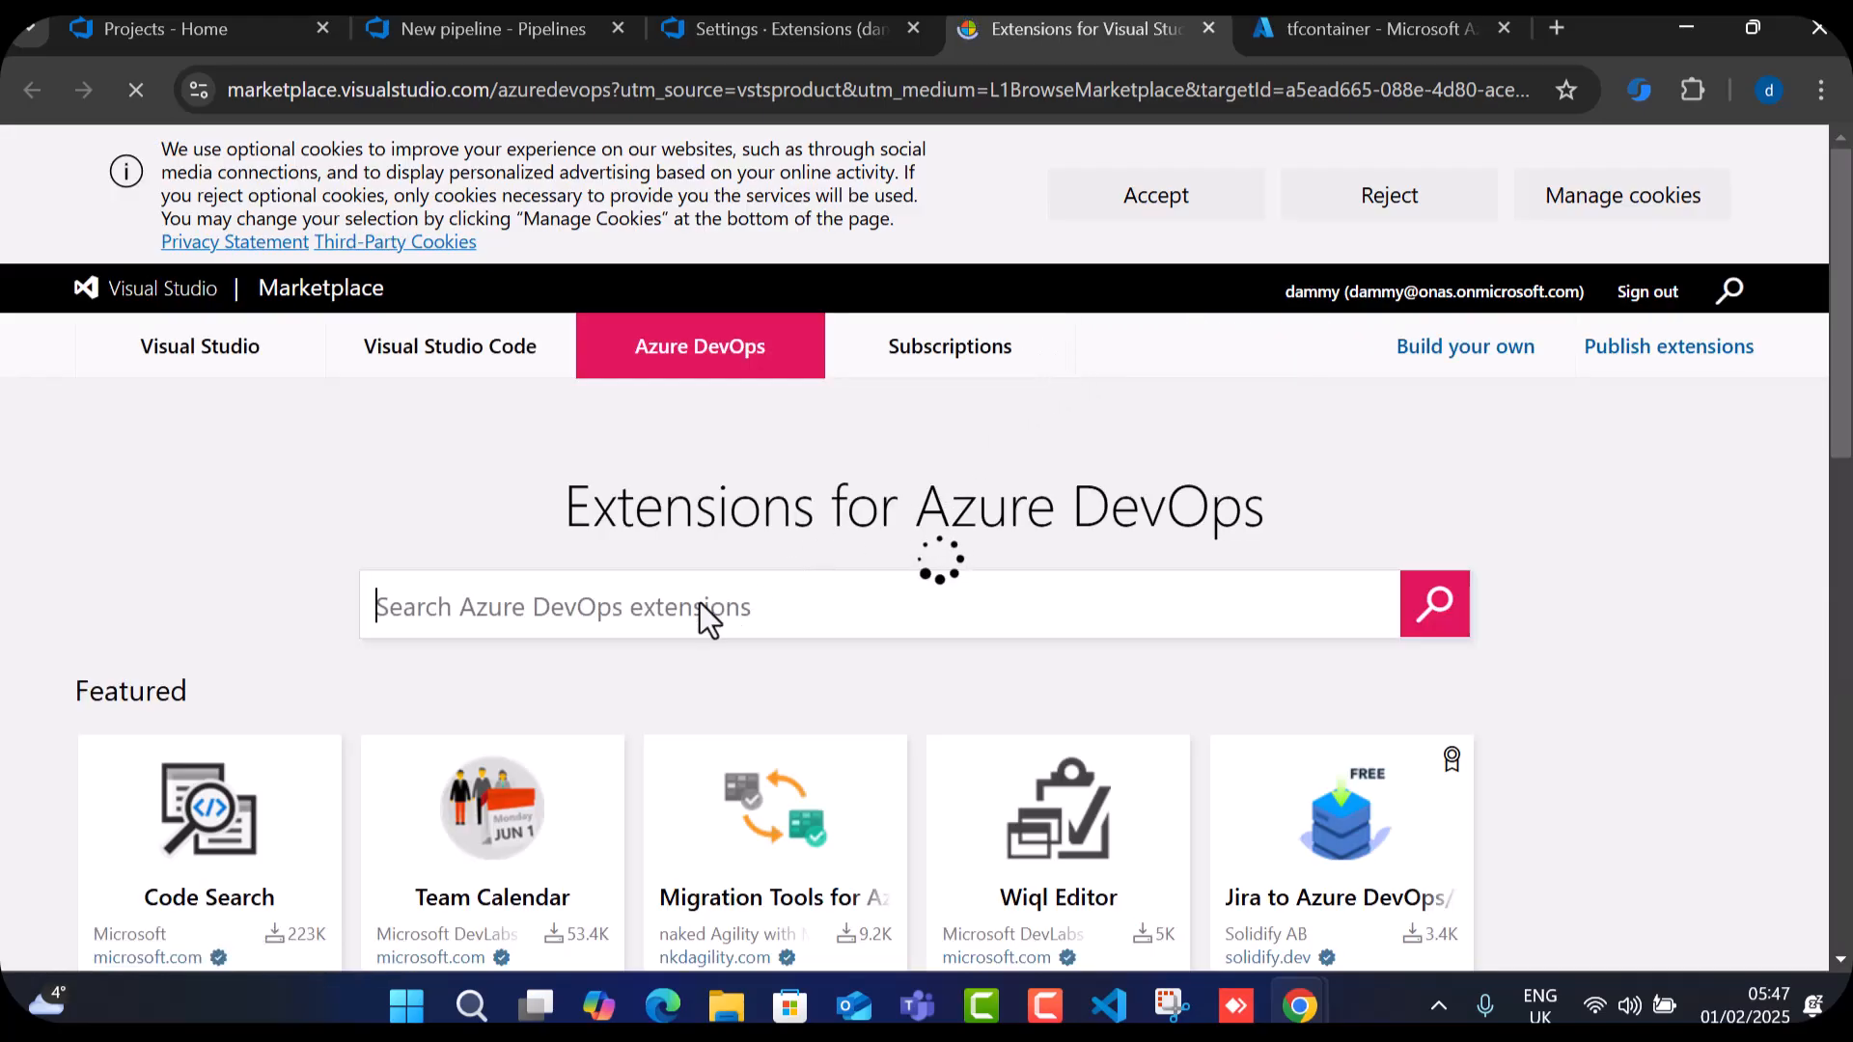
{"action": "type", "text": "terrafor"}
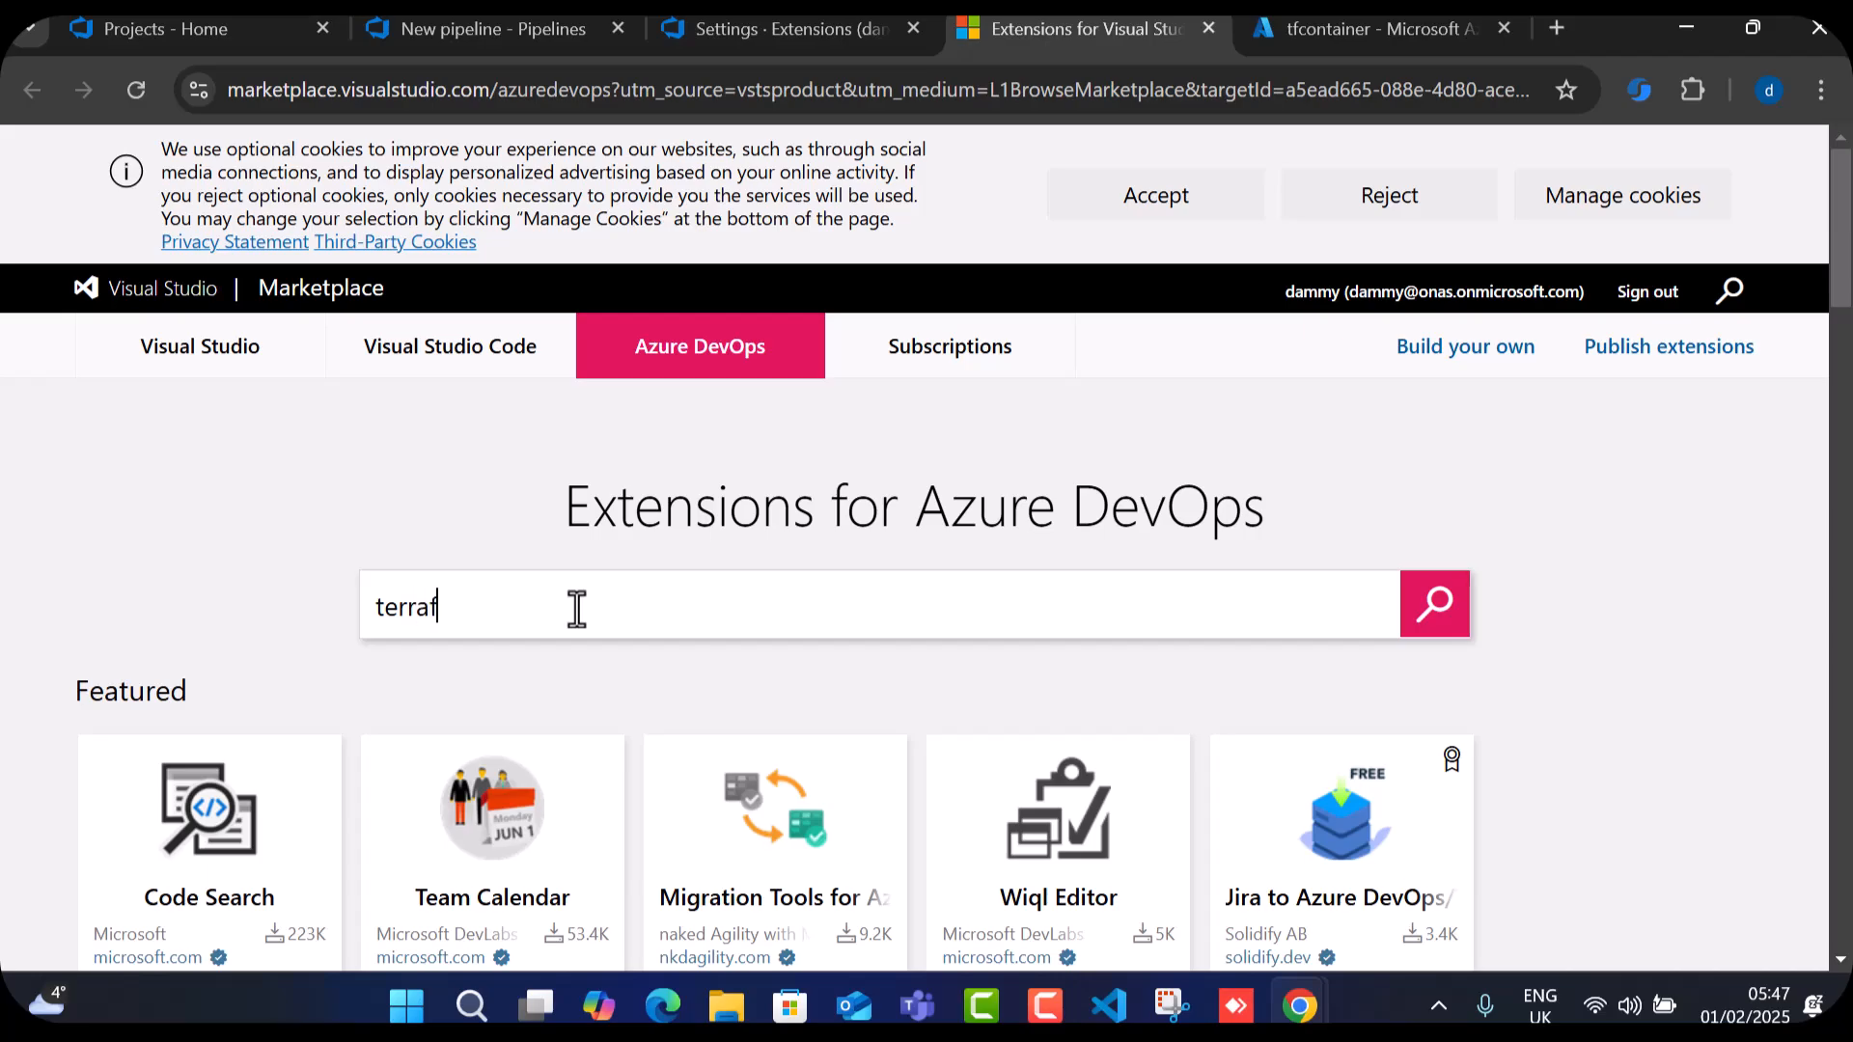
{"action": "type", "text": "m"}
{"action": "key", "text": "Return"}
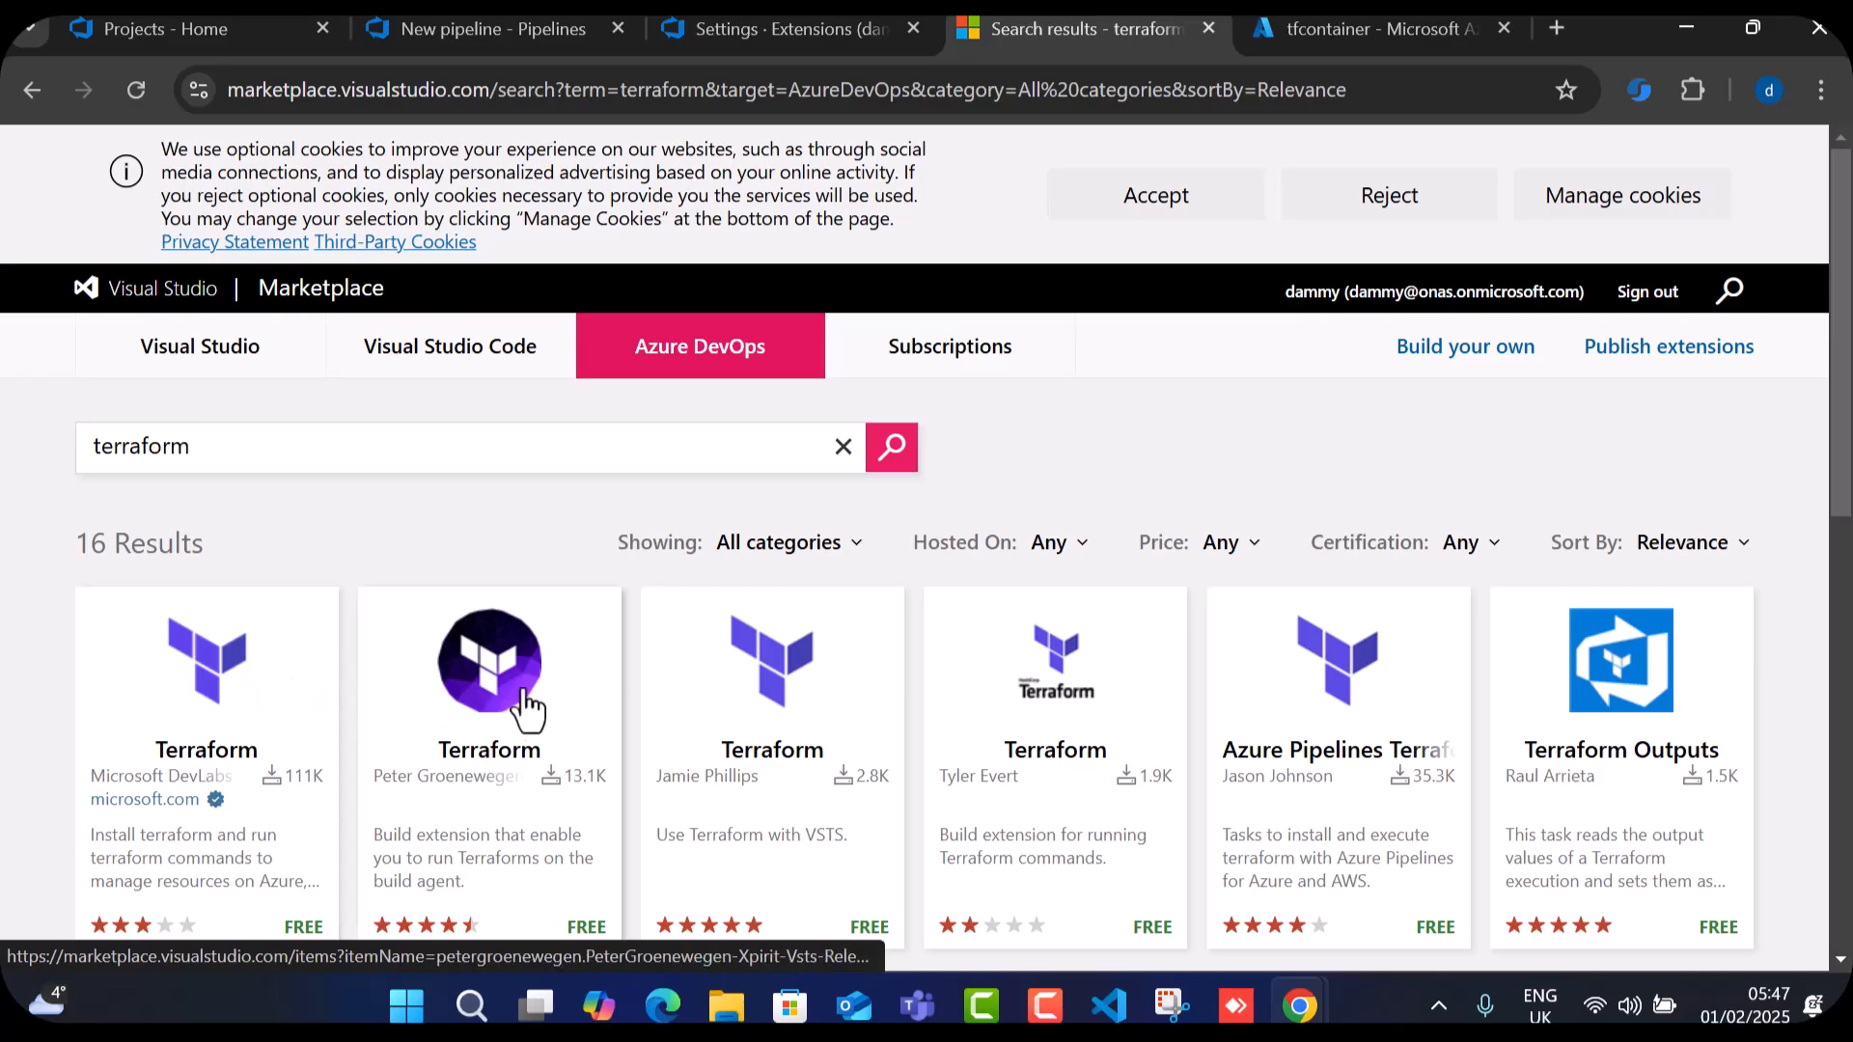
{"action": "left_click", "coordinate": [211, 744]}
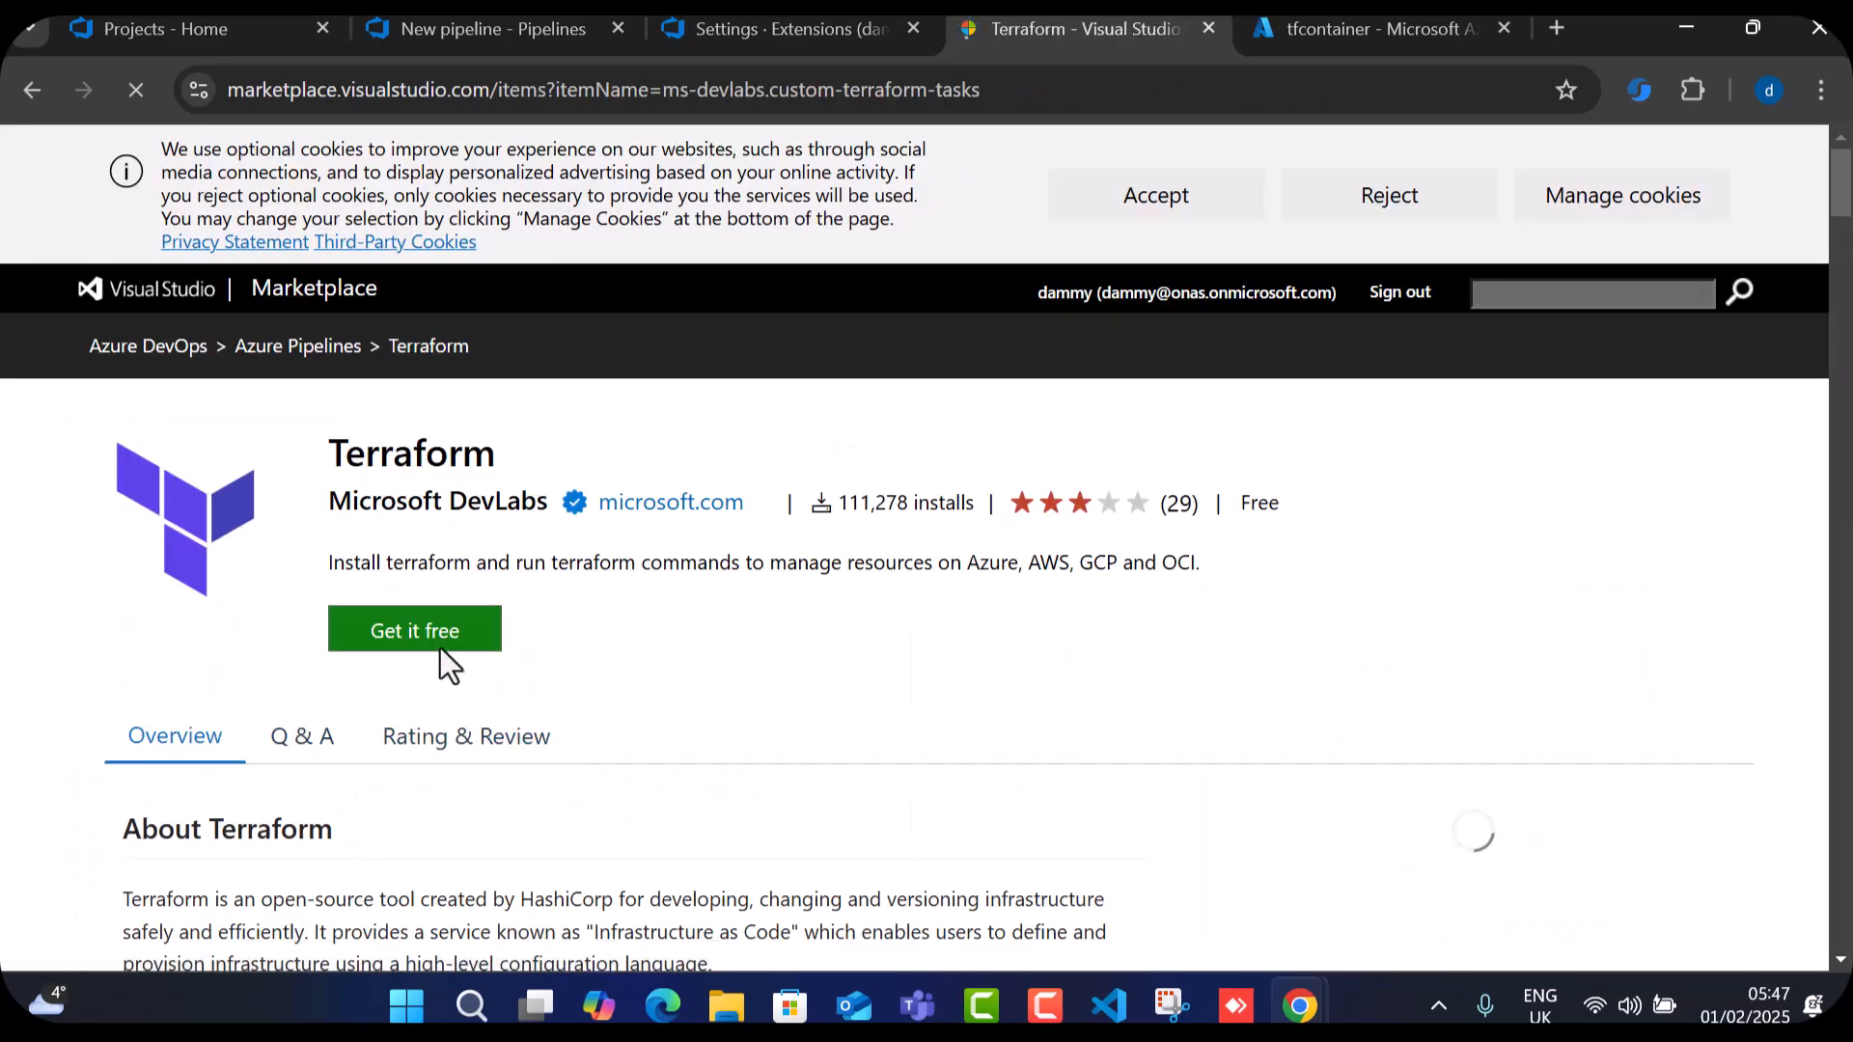
Start getting the Terraform extension from the marketplace and check its installation status for the selected Azure DevOps organization.
{"action": "left_click", "coordinate": [432, 636]}
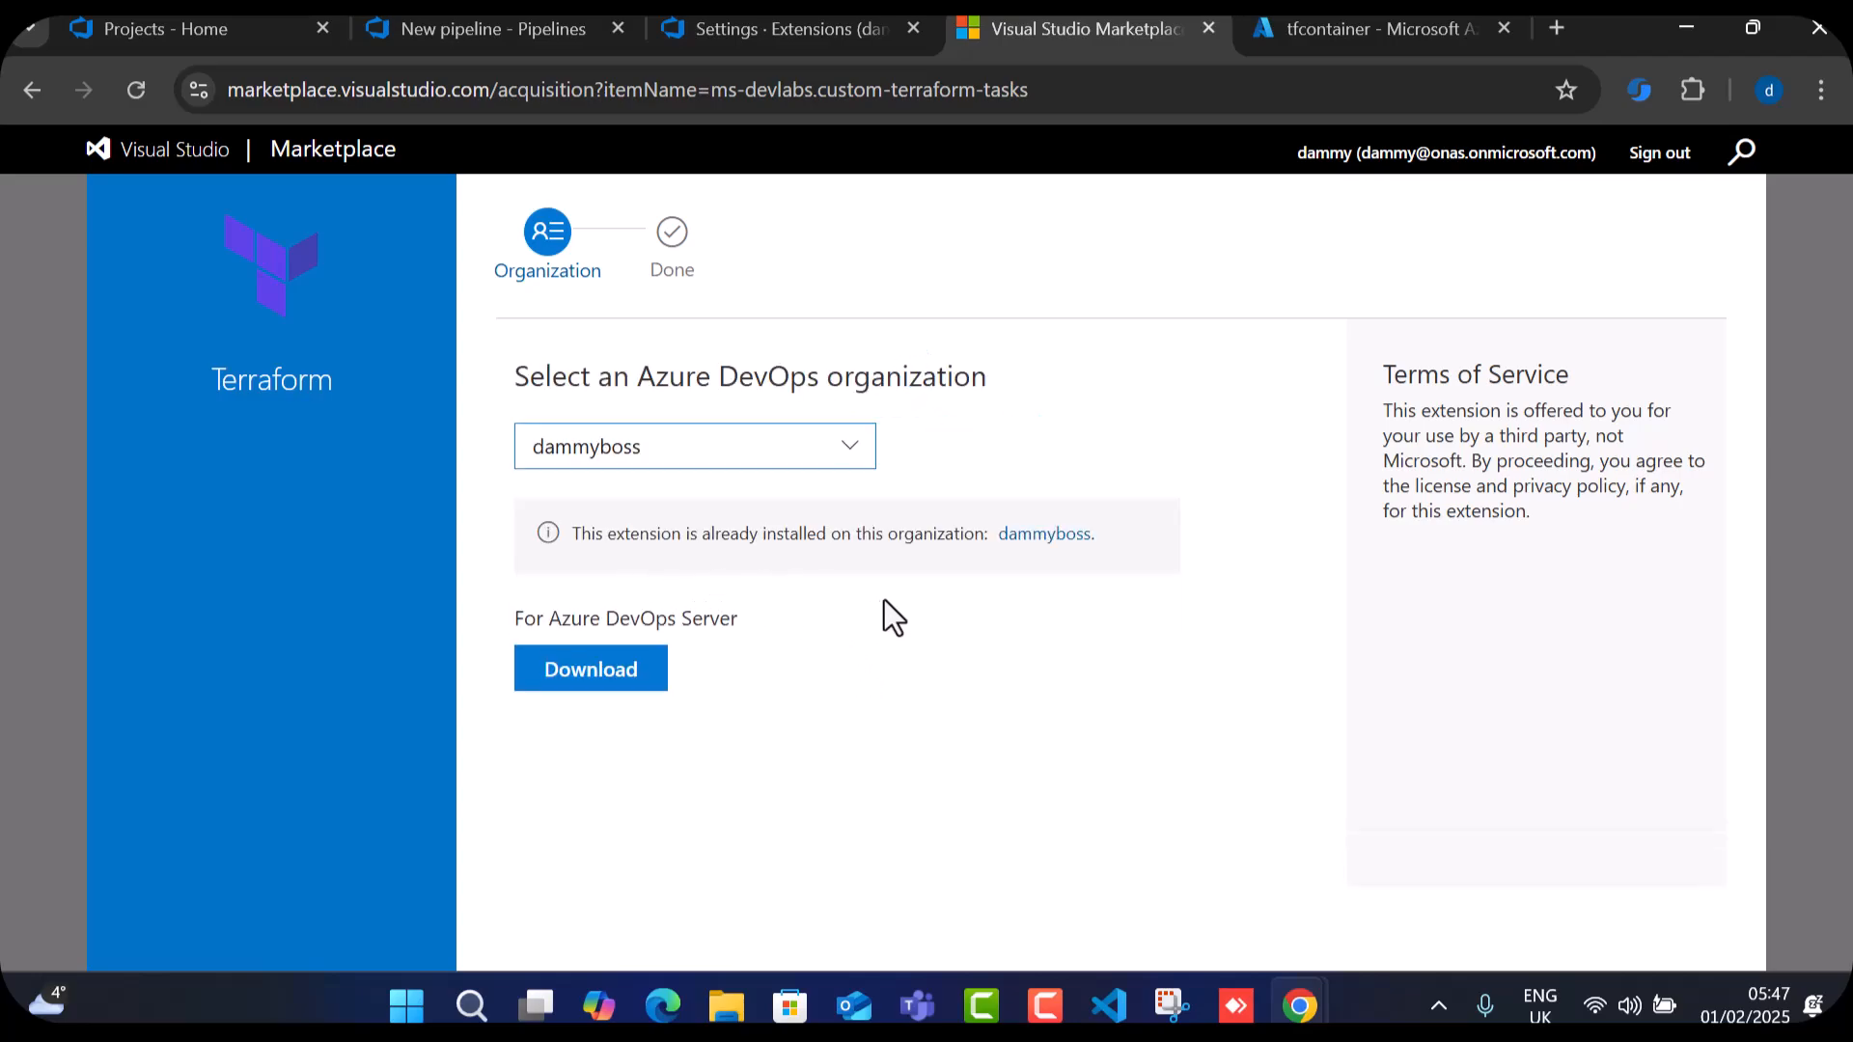
{"action": "left_click_drag", "start_coordinate": [570, 533], "coordinate": [987, 537]}
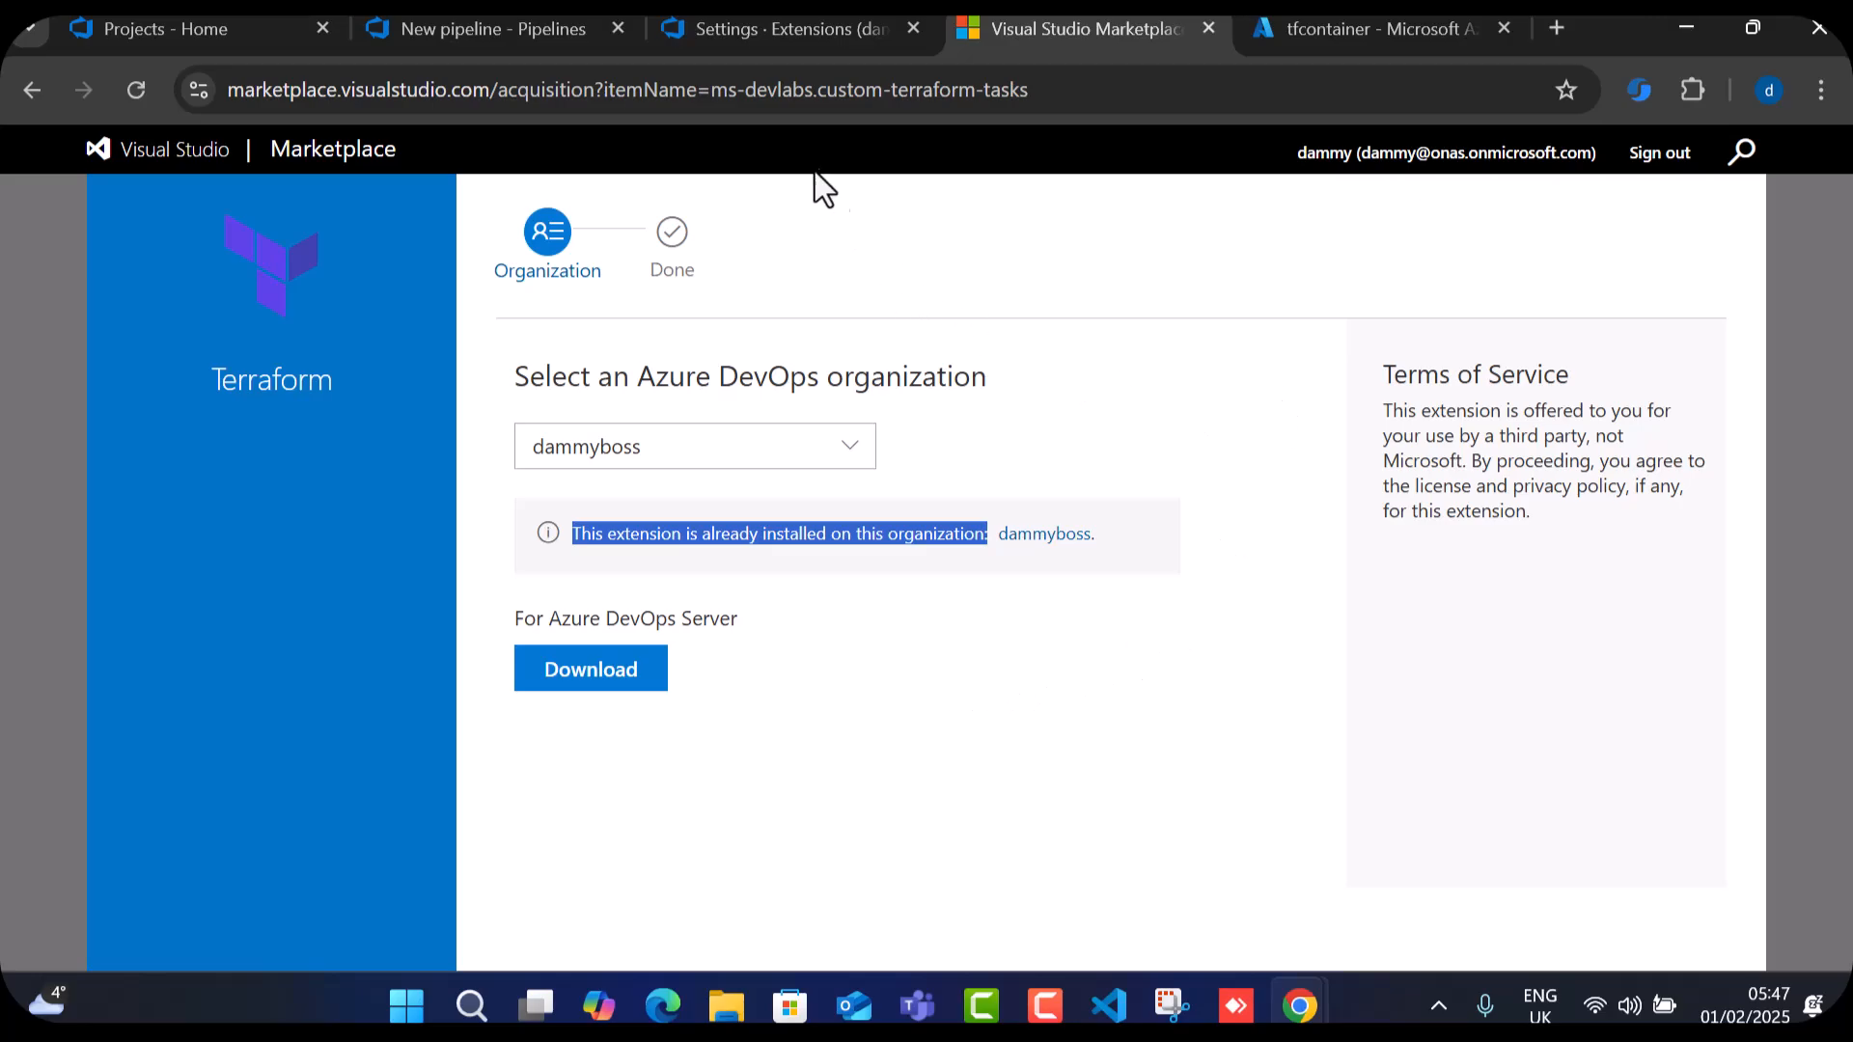
{"action": "left_click", "coordinate": [723, 27]}
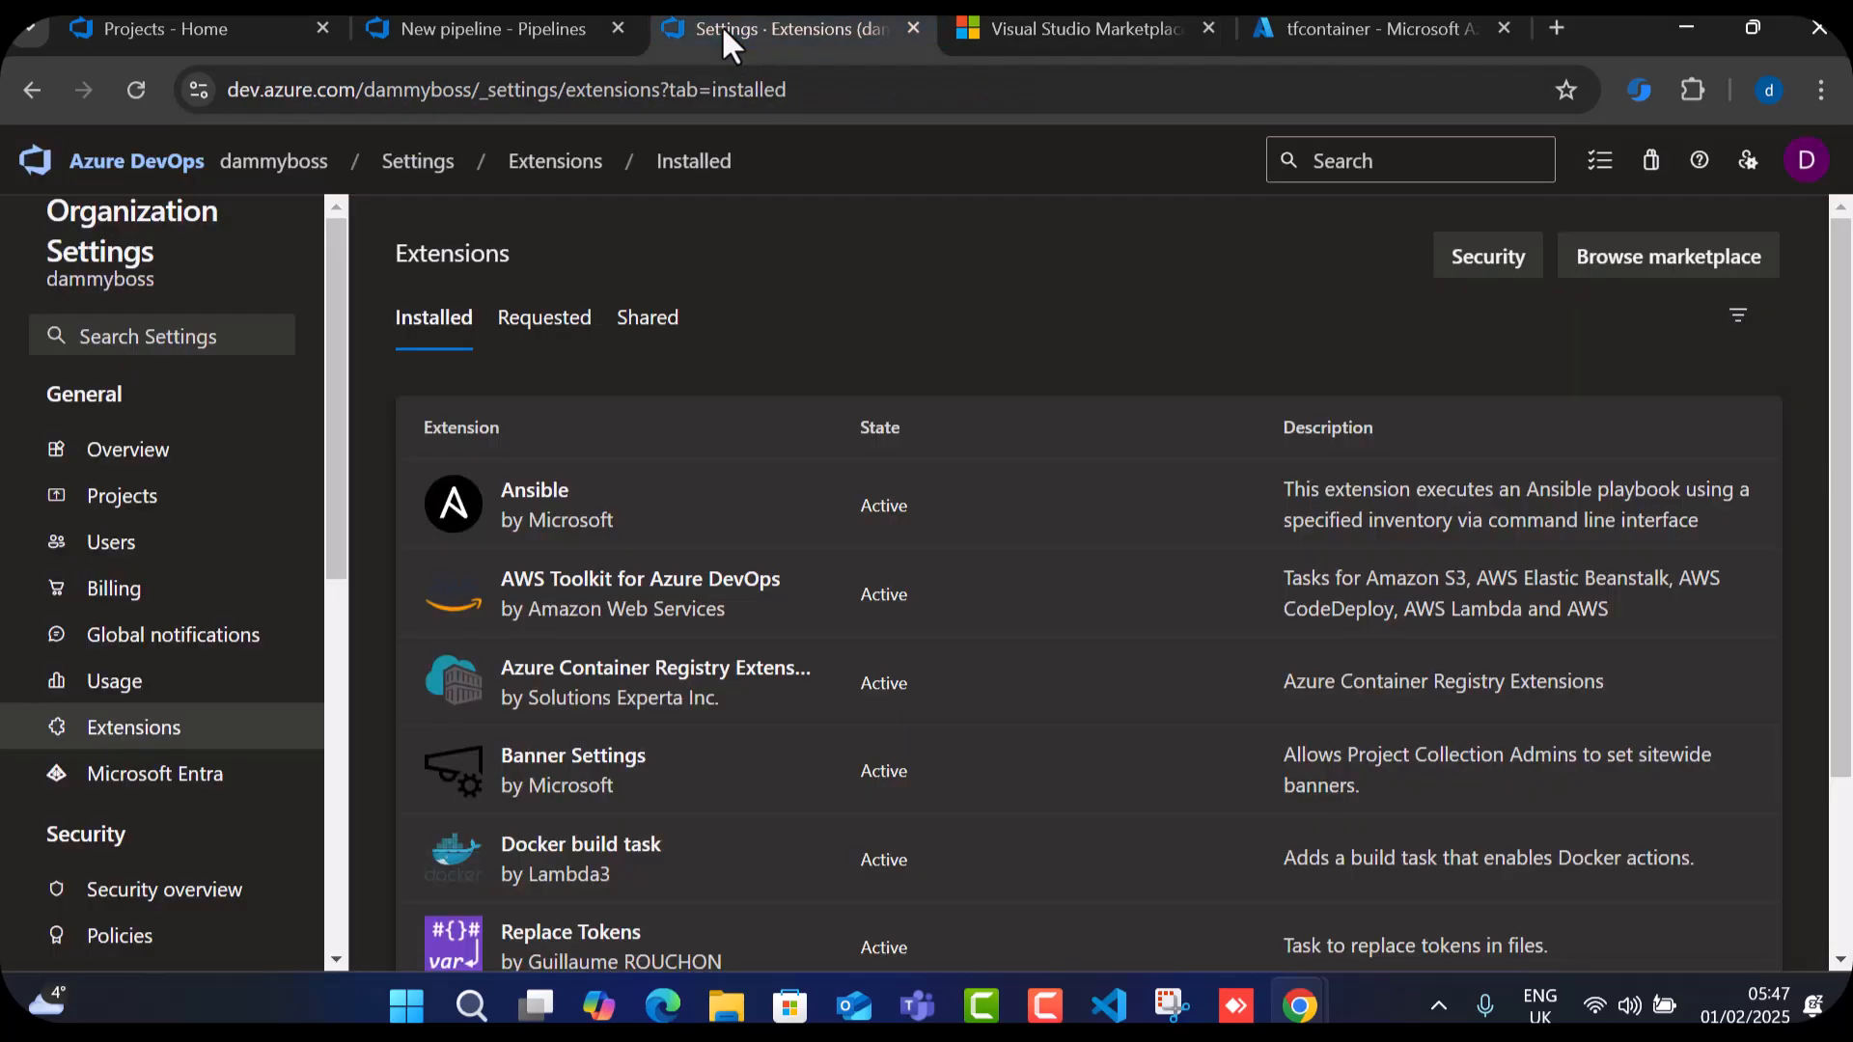
In the new pipeline's browser tab, add the Terraform tool installer task with version latest under the job's steps.
{"action": "left_click", "coordinate": [498, 27]}
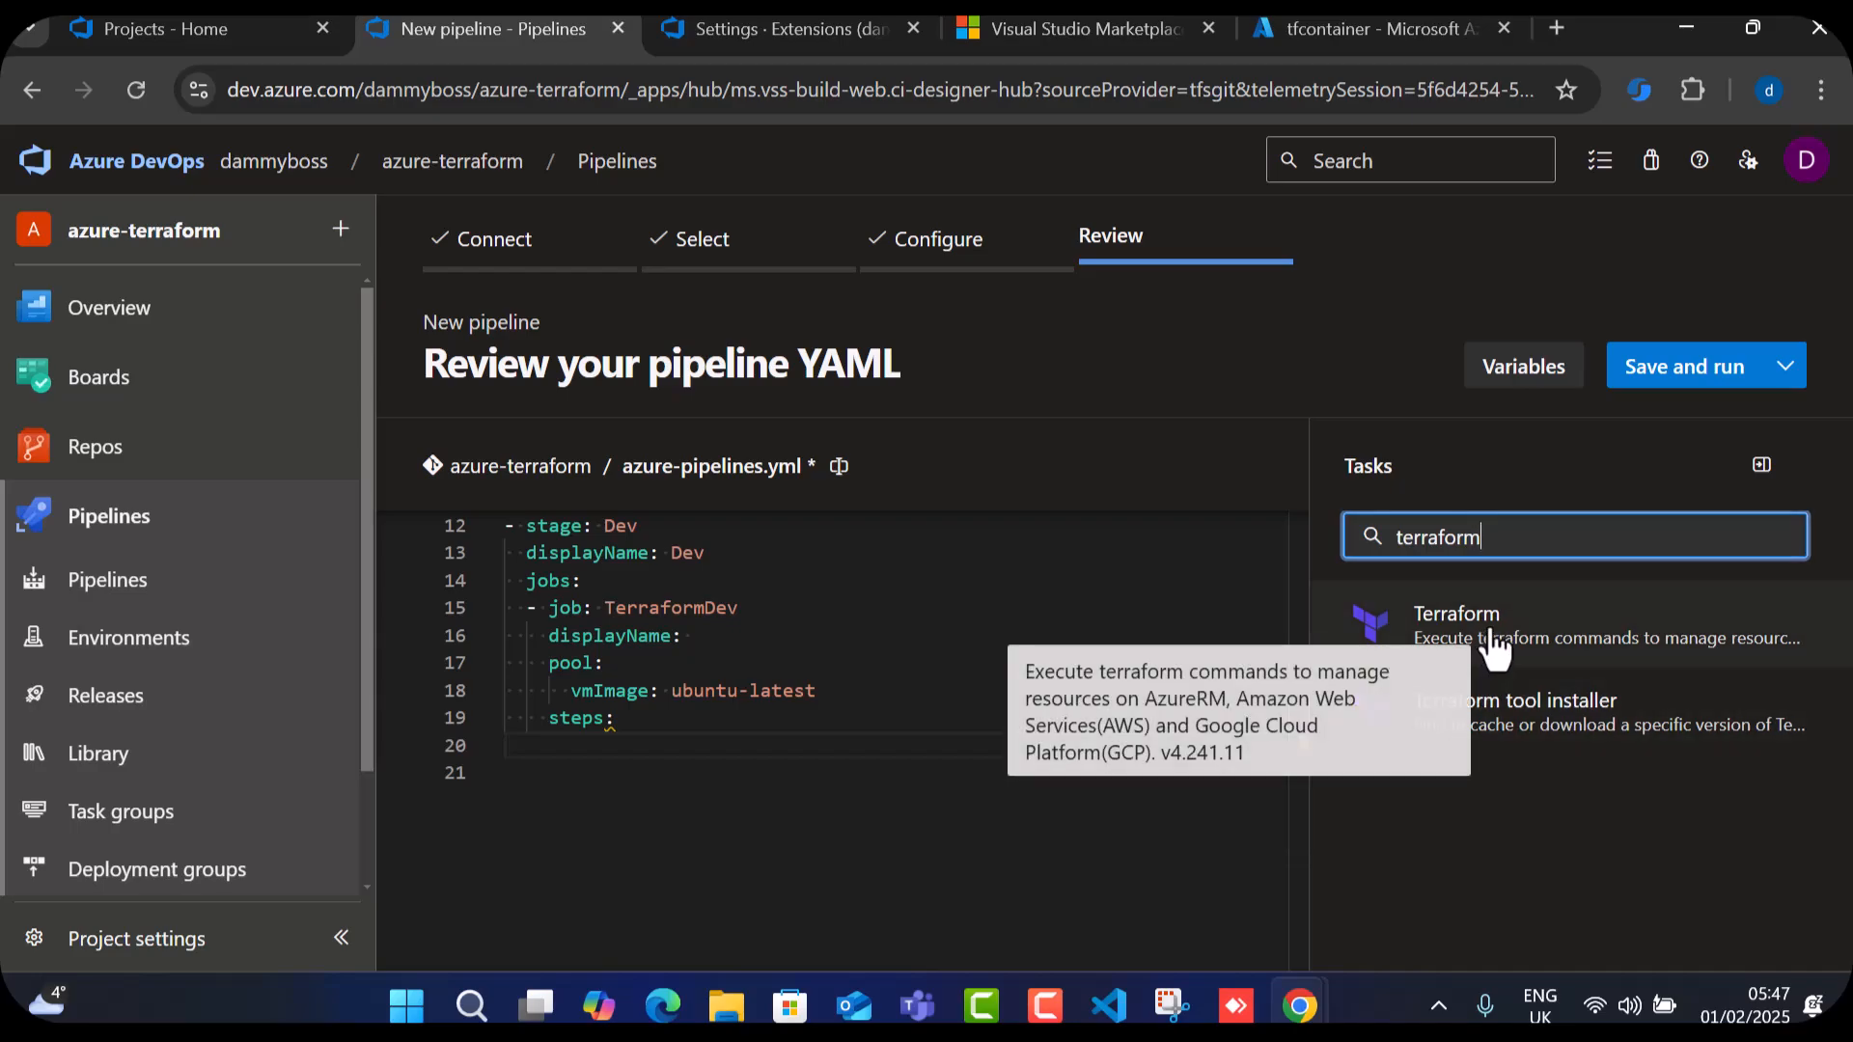
{"action": "left_click", "coordinate": [1532, 749]}
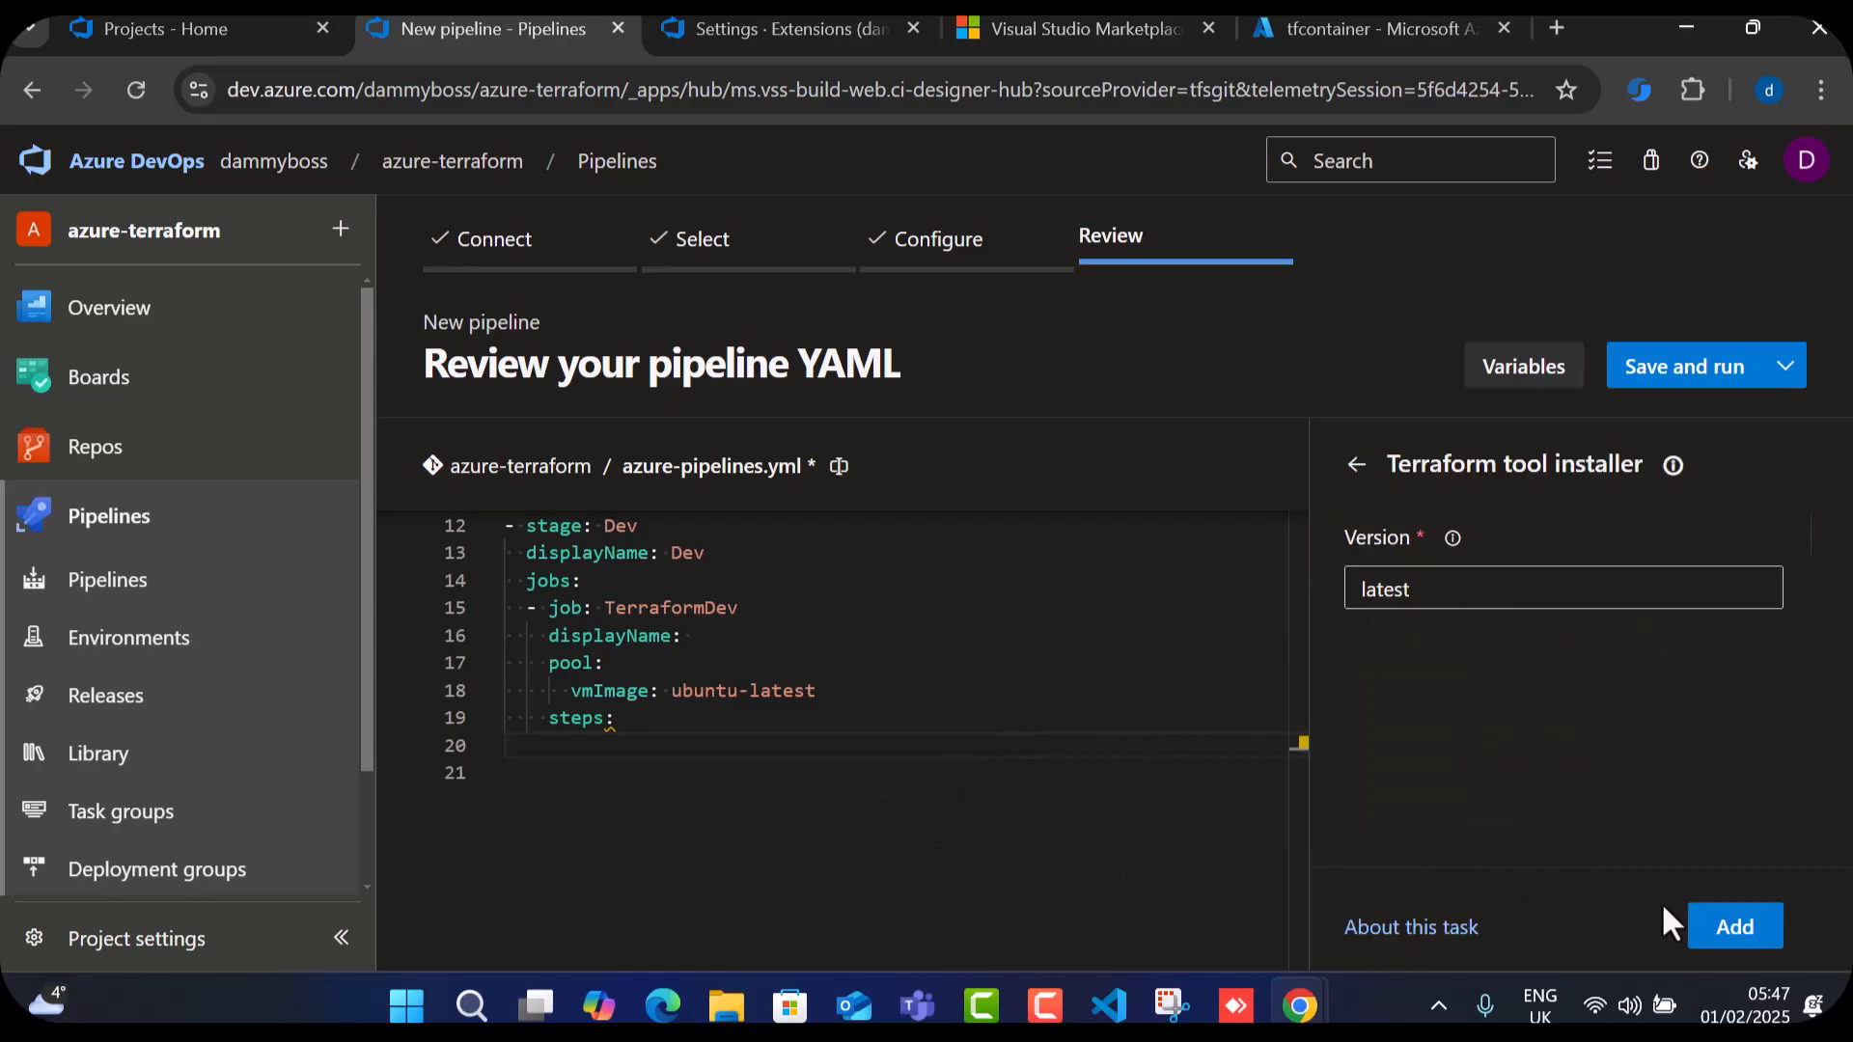
{"action": "left_click", "coordinate": [1735, 928]}
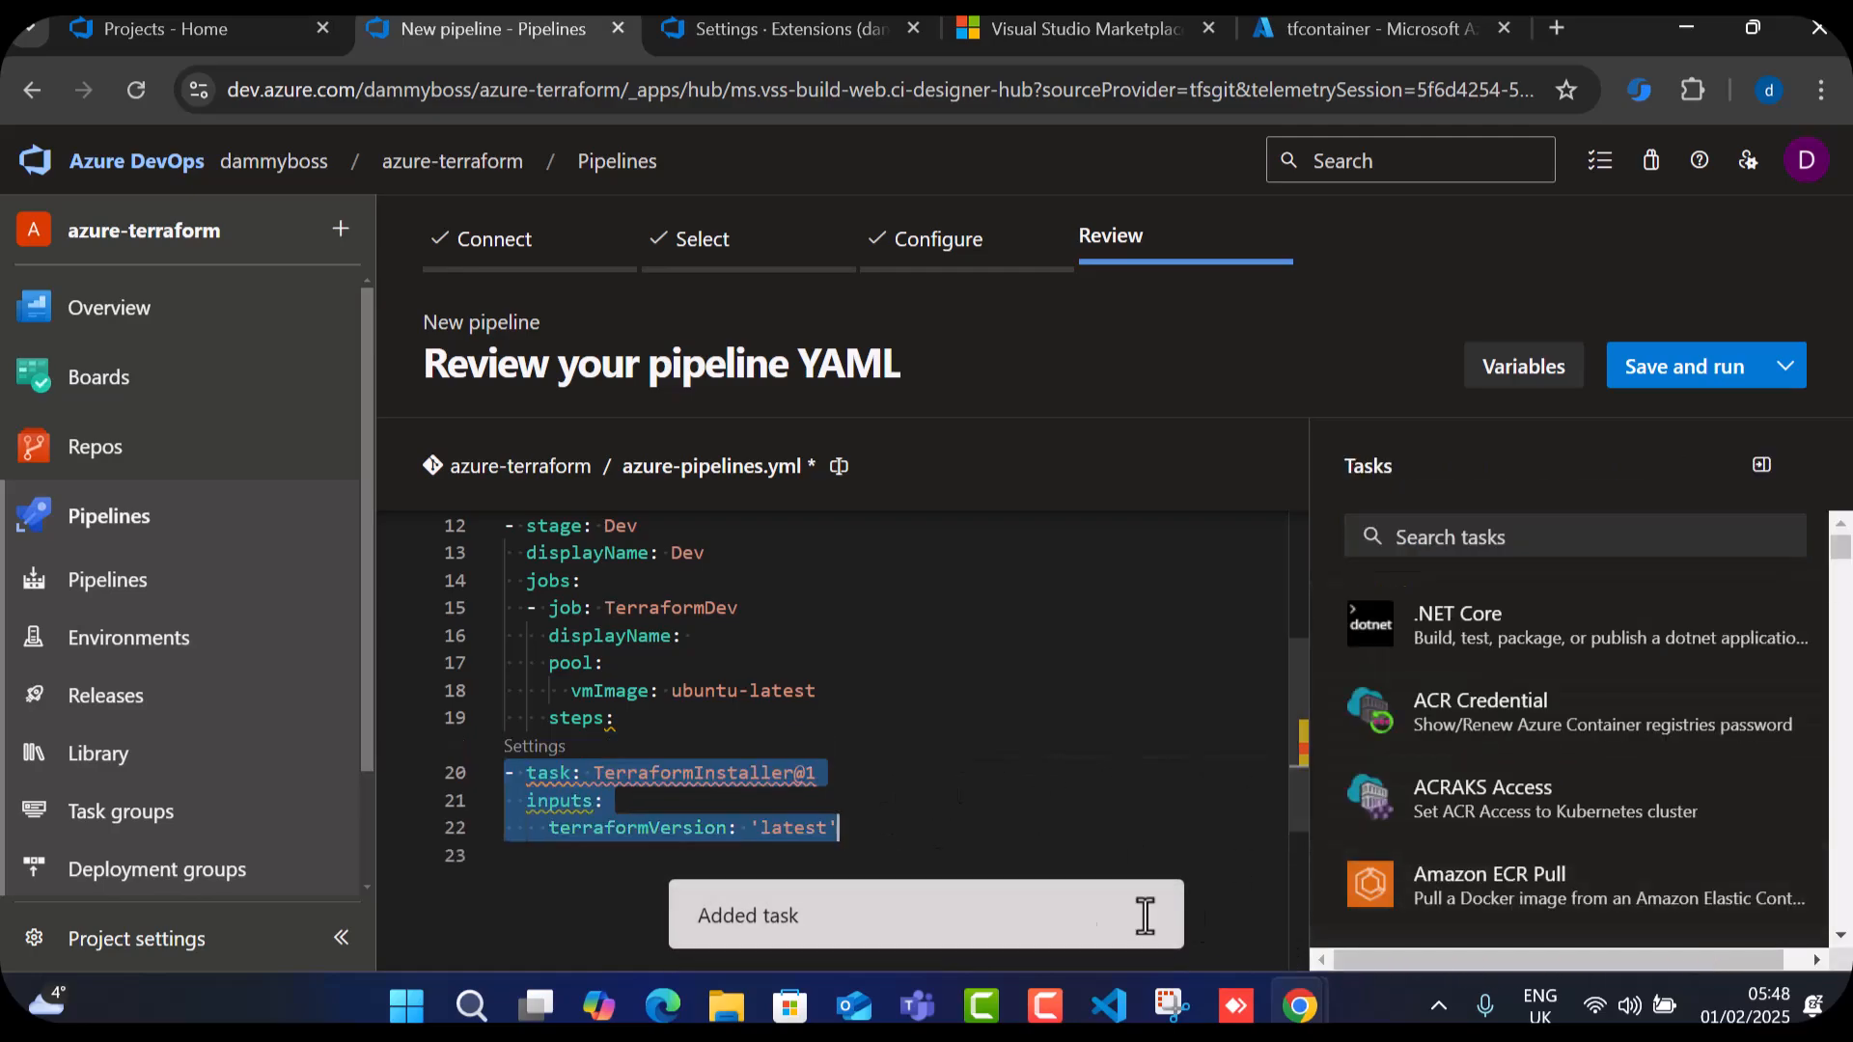
{"action": "left_click", "coordinate": [915, 820]}
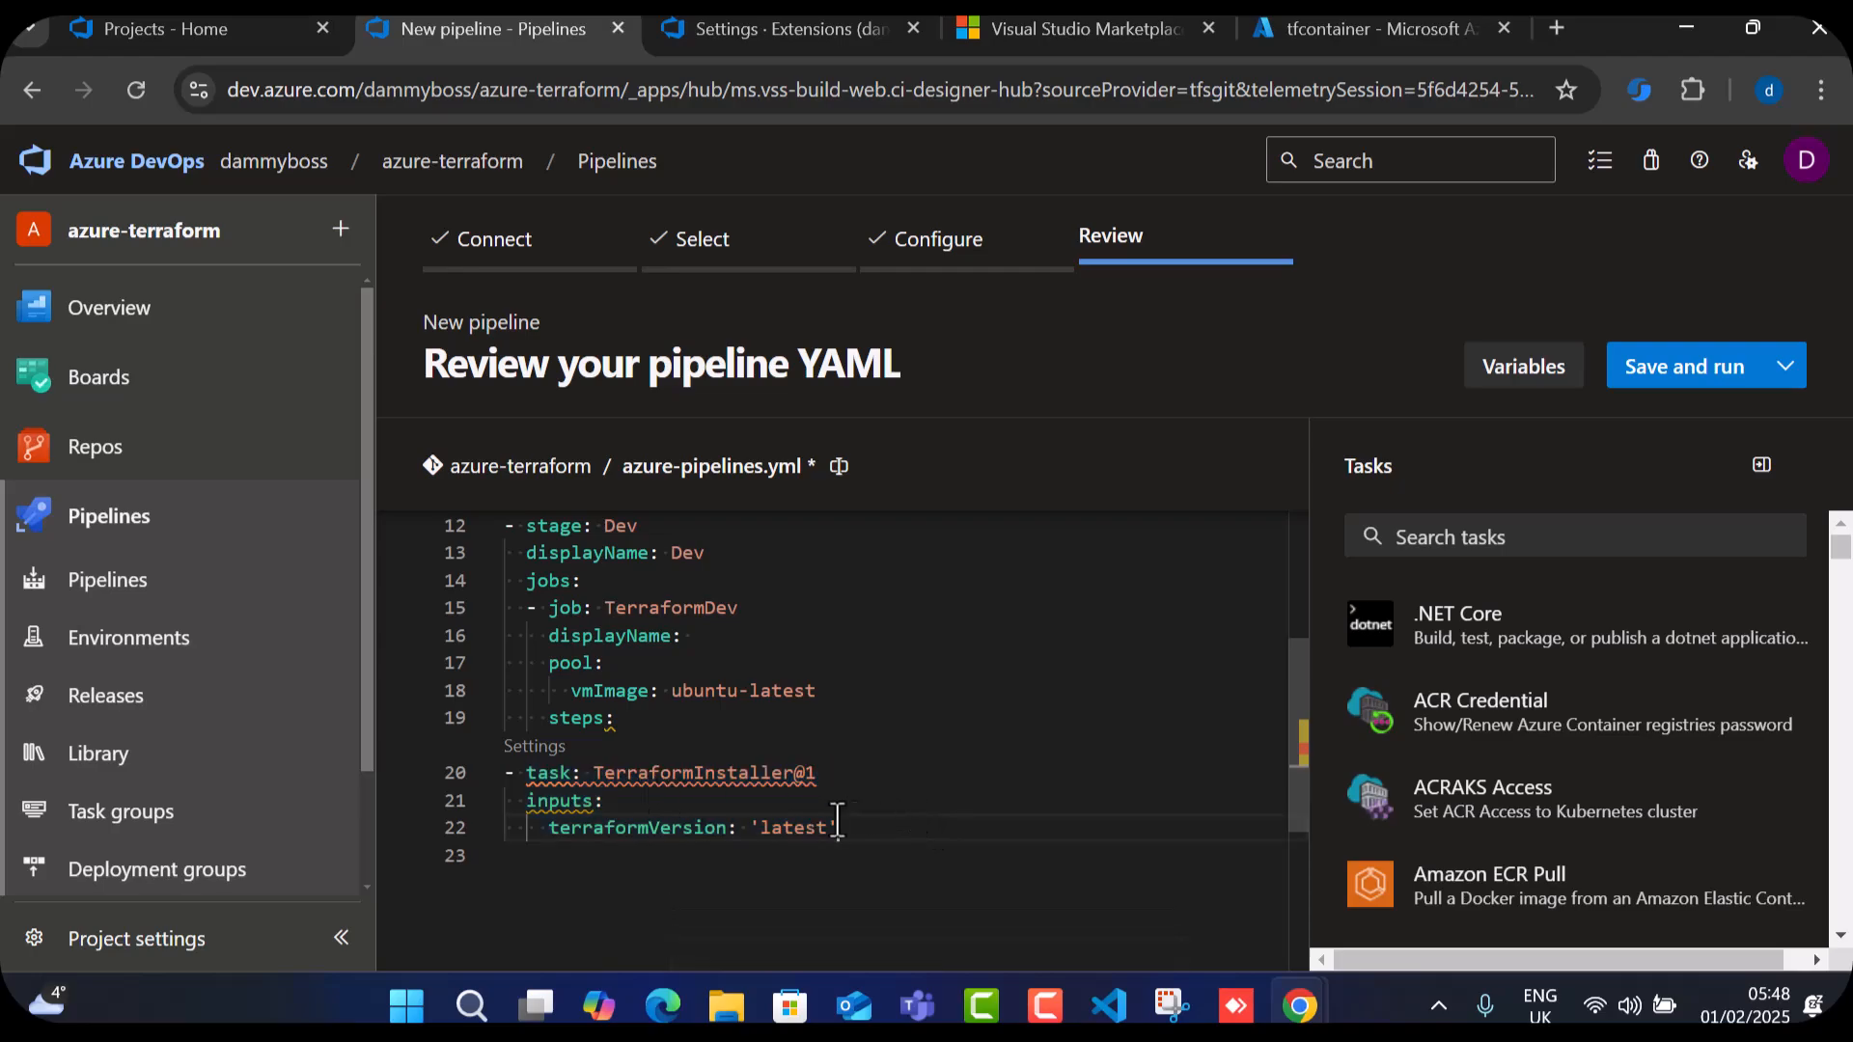
{"action": "left_click_drag", "start_coordinate": [855, 828], "coordinate": [436, 767]}
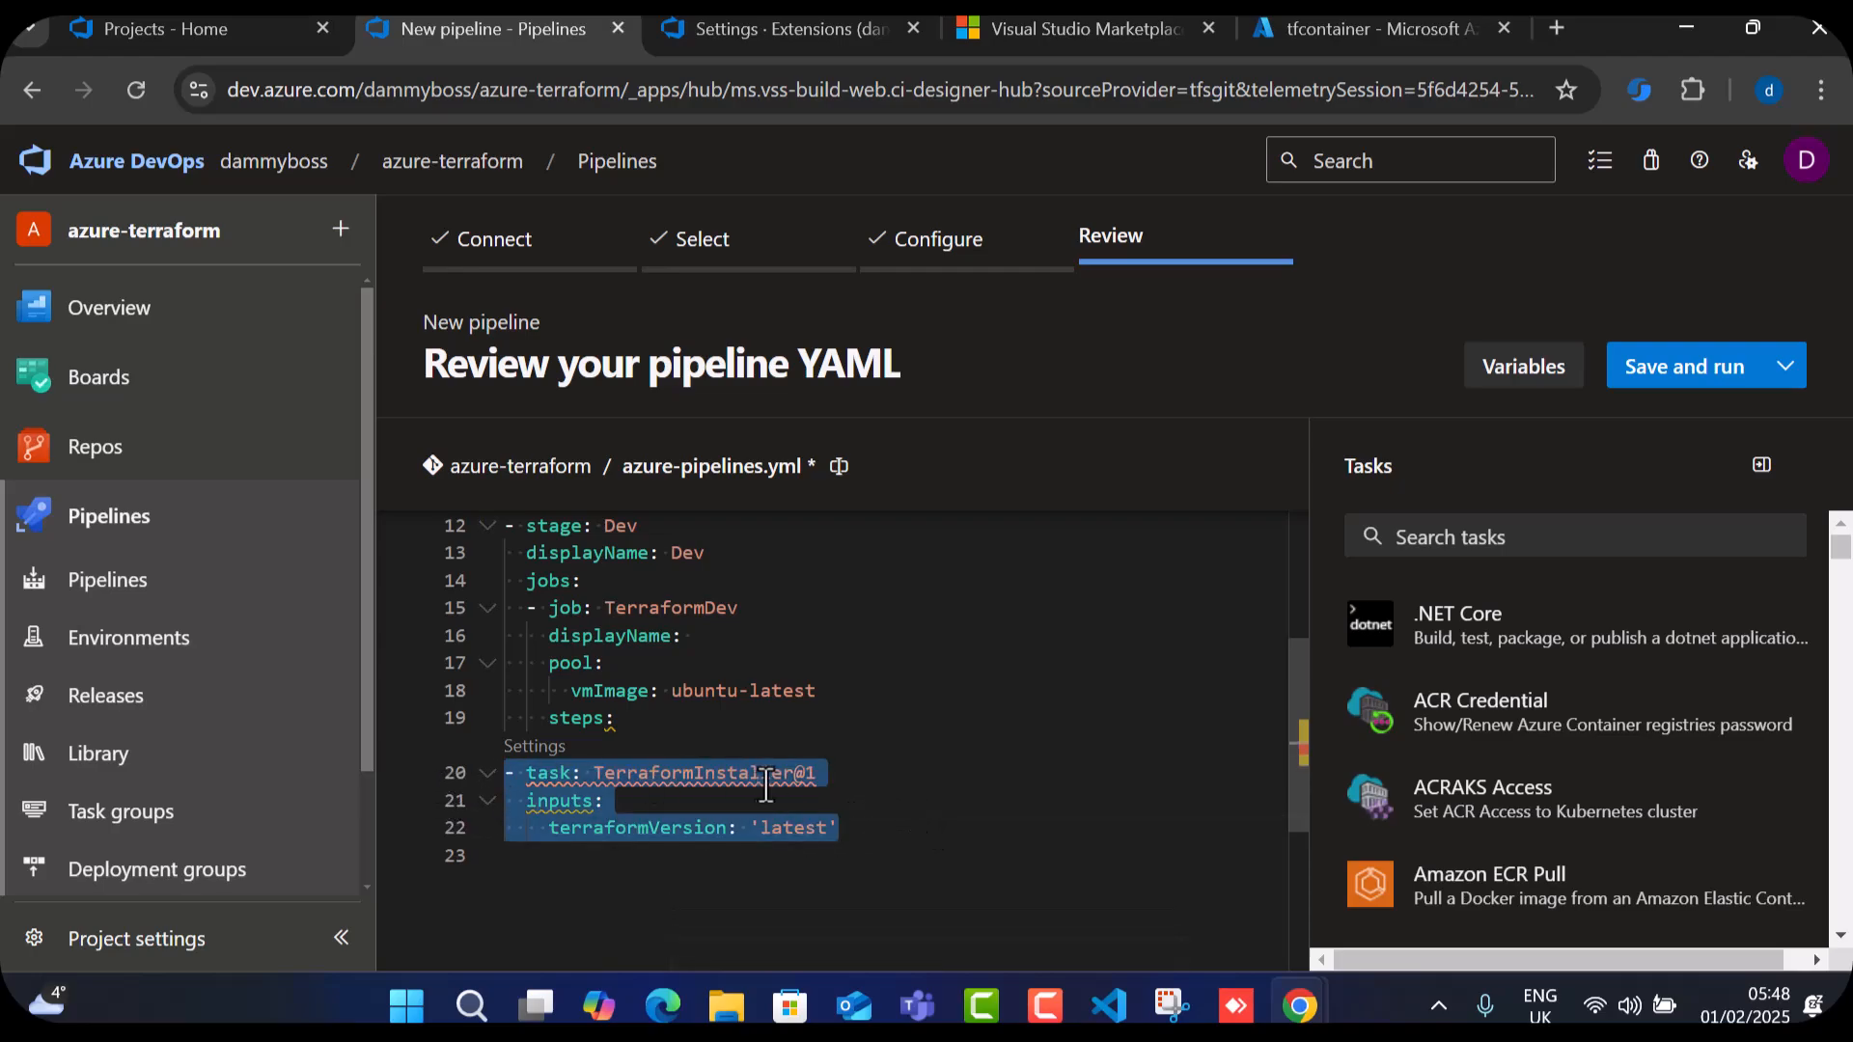
{"action": "left_click", "coordinate": [874, 832]}
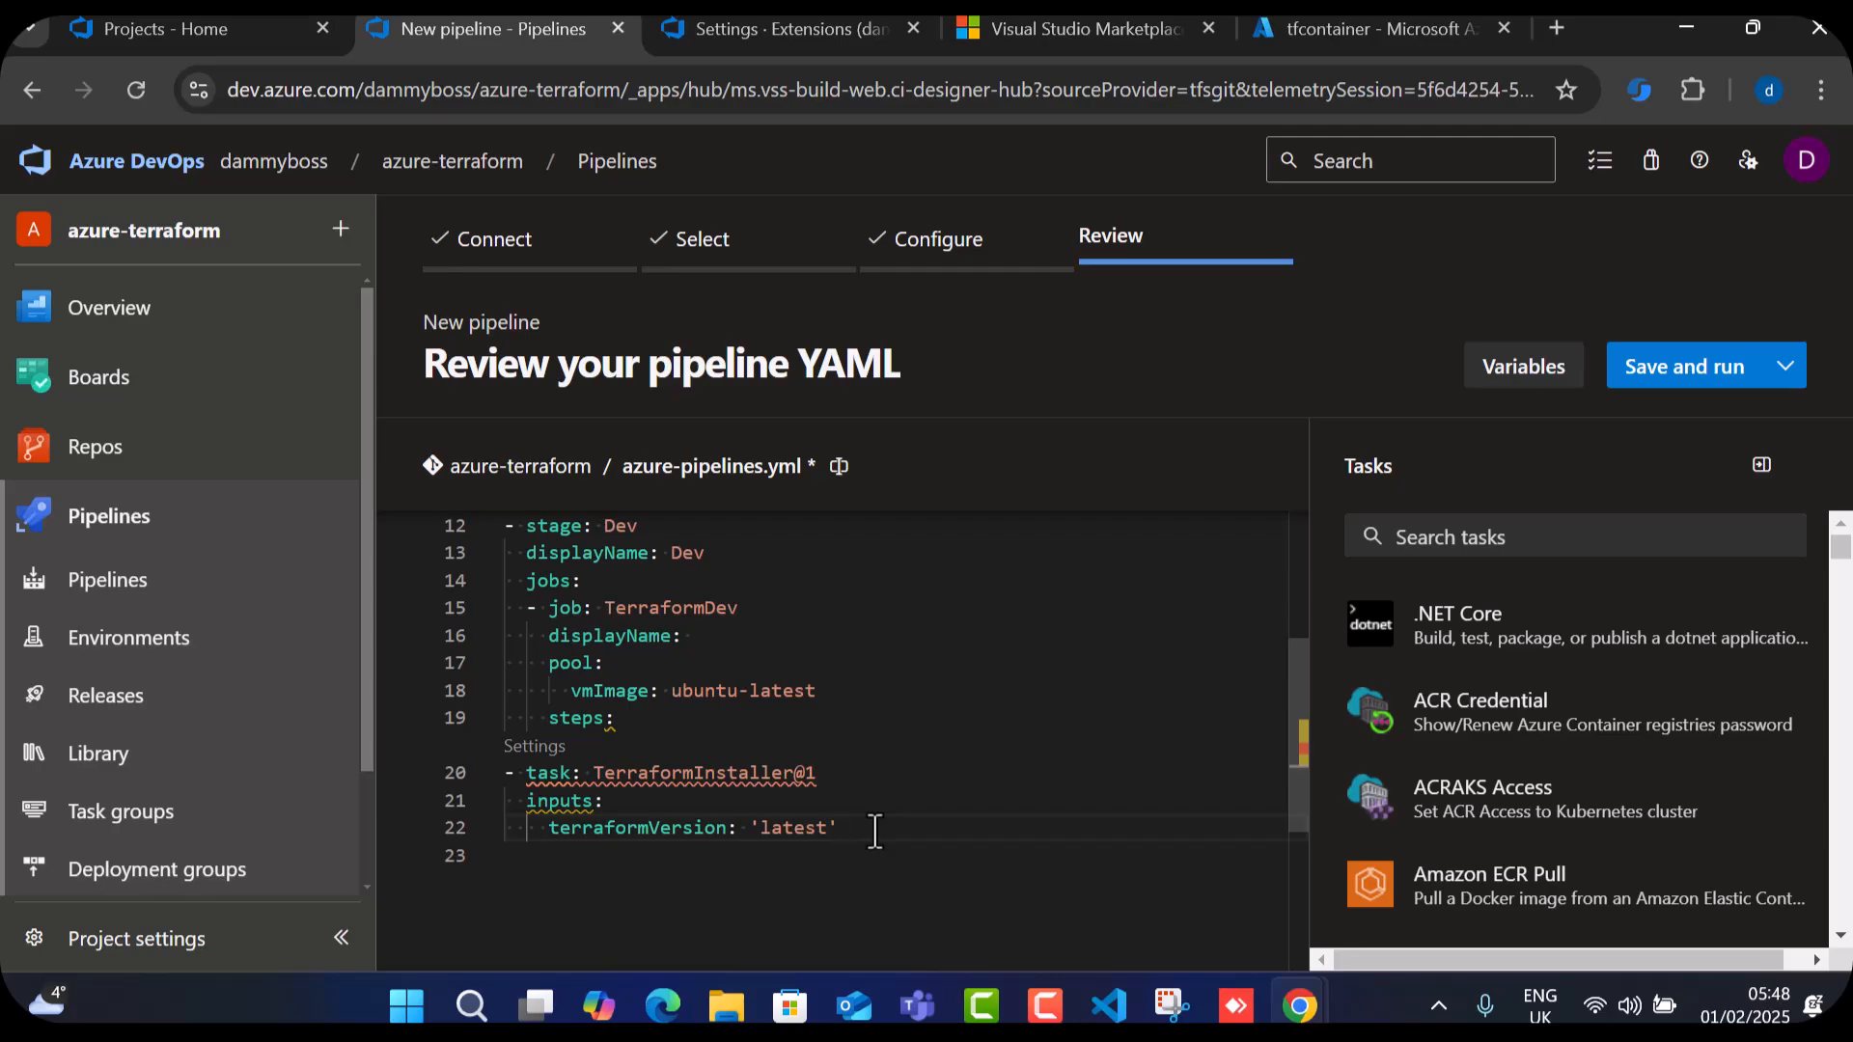
Add empty lines below the installer task and find and open the Terraform task in the task assistant.
{"action": "key", "text": "Return"}
{"action": "key", "text": "Return"}
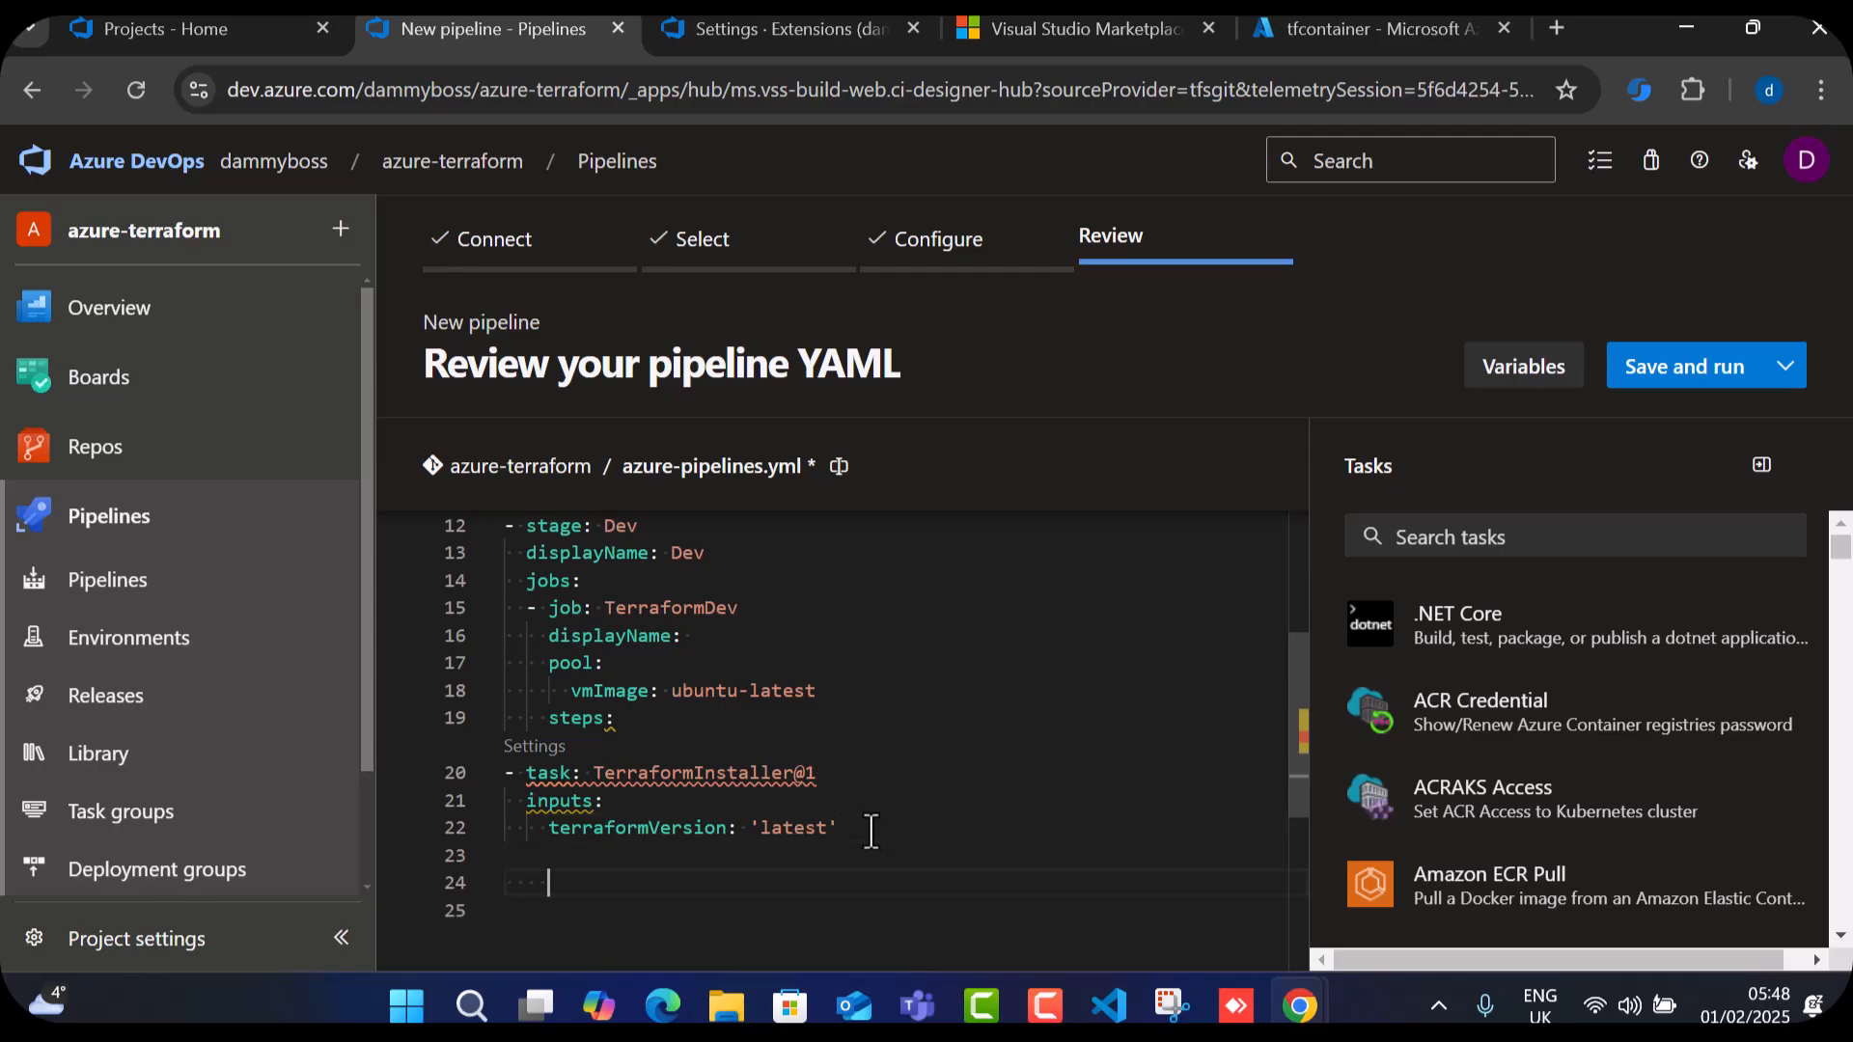
{"action": "left_click", "coordinate": [1446, 539]}
{"action": "type", "text": "terrf"}
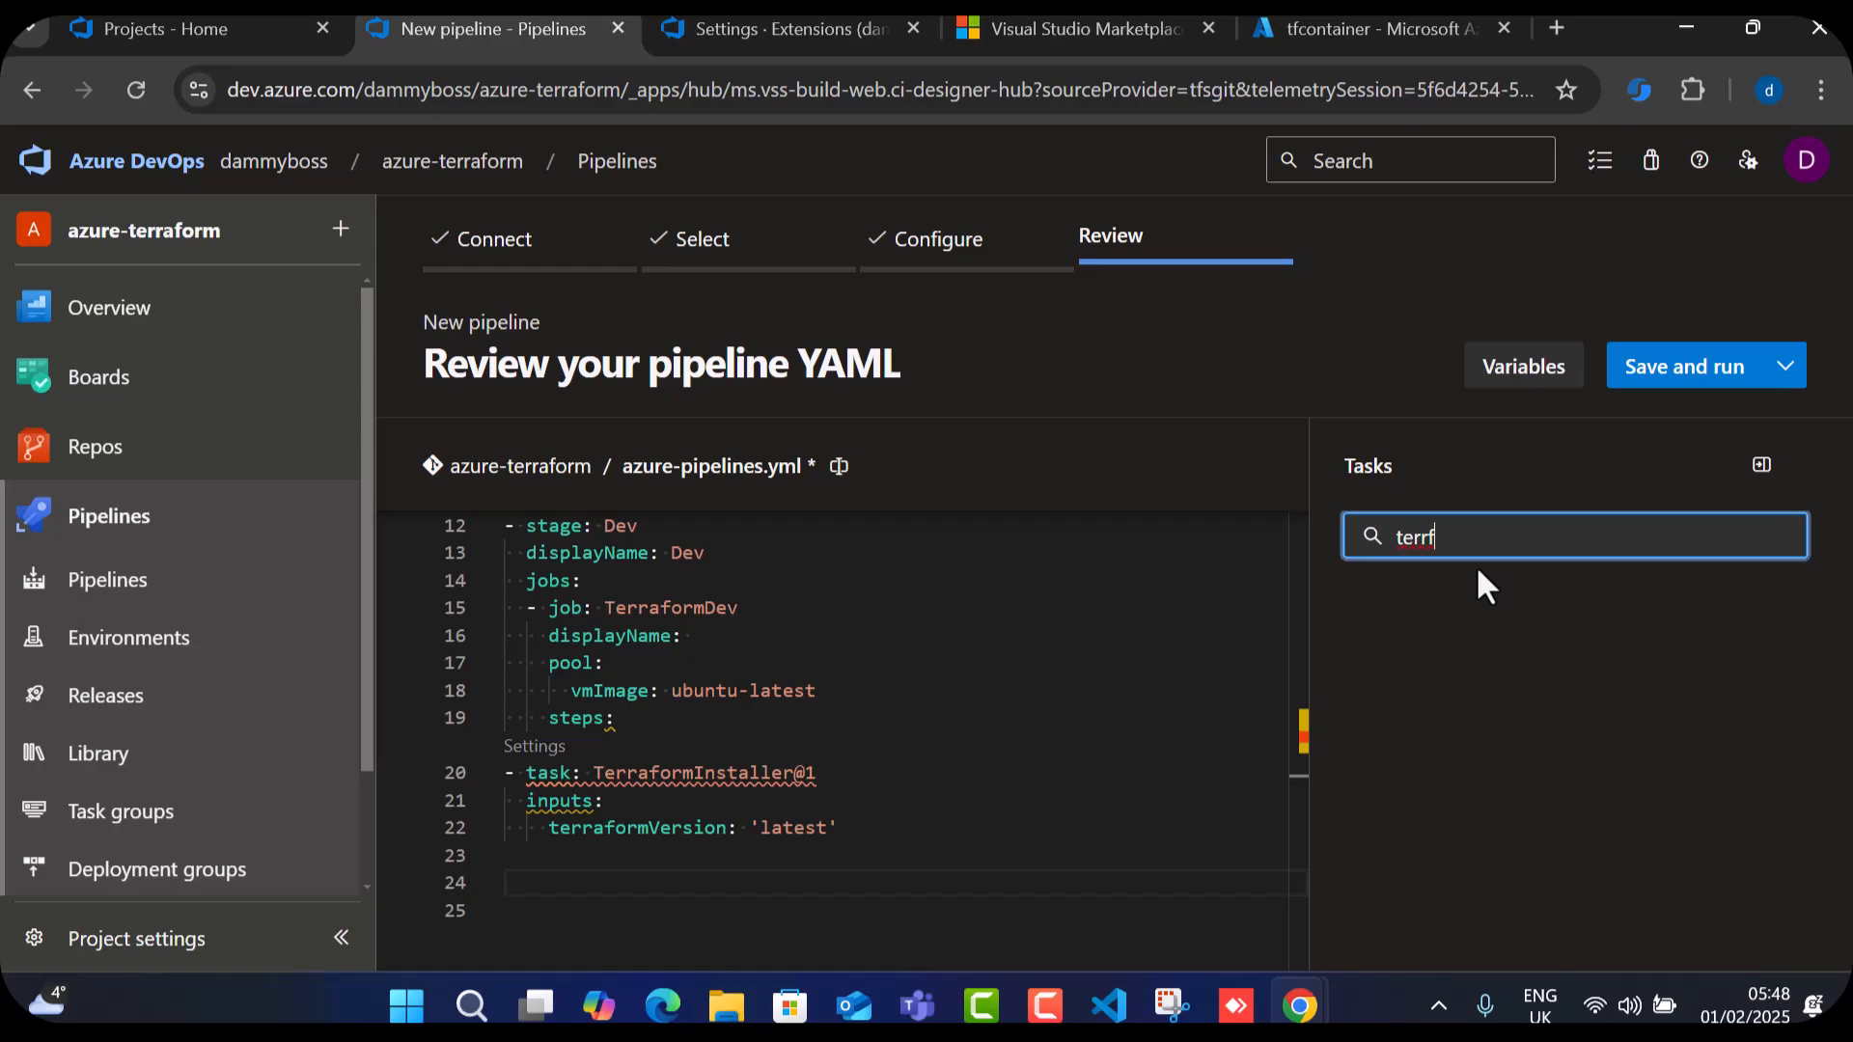
{"action": "left_click", "coordinate": [1520, 649]}
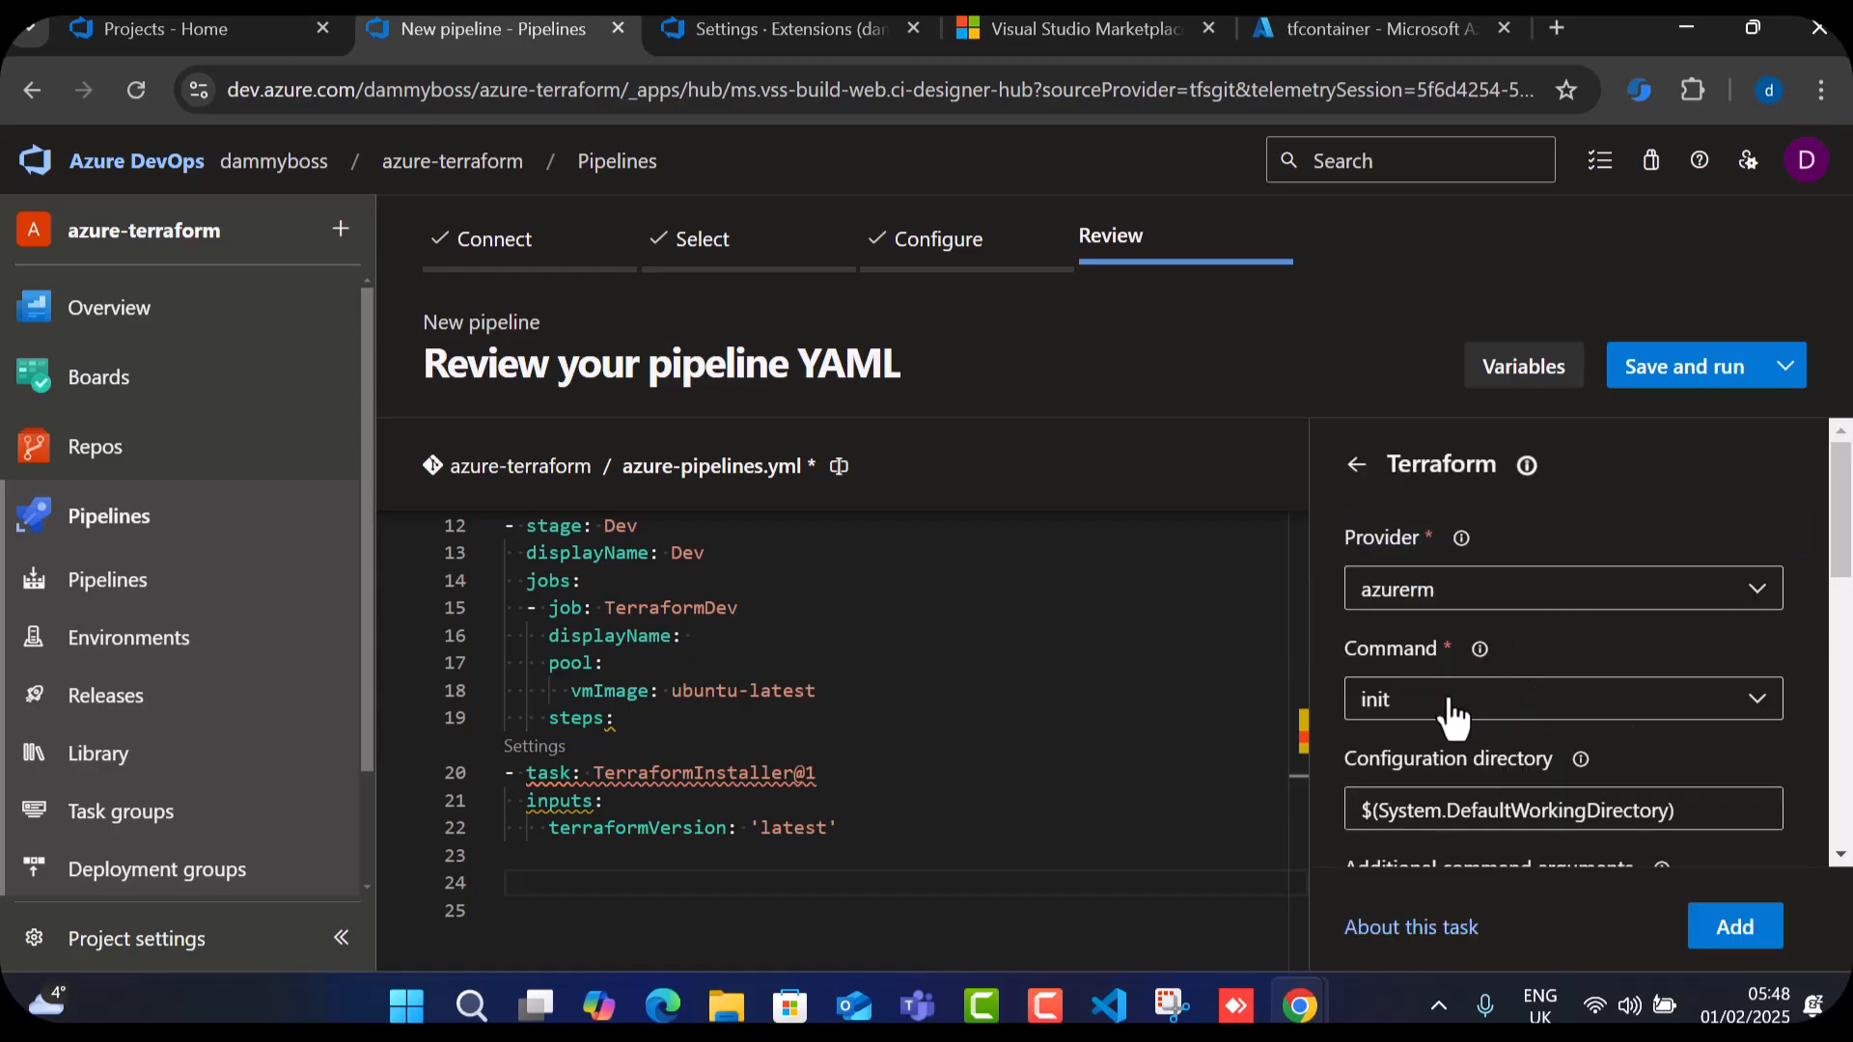
Examine the Terraform task's settings, from the configuration directory through the AzureRM backend configuration fields.
{"action": "scroll", "coordinate": [1612, 744], "scroll_direction": "down", "scroll_amount": 4}
{"action": "scroll", "coordinate": [1583, 675], "scroll_direction": "up", "scroll_amount": 2}
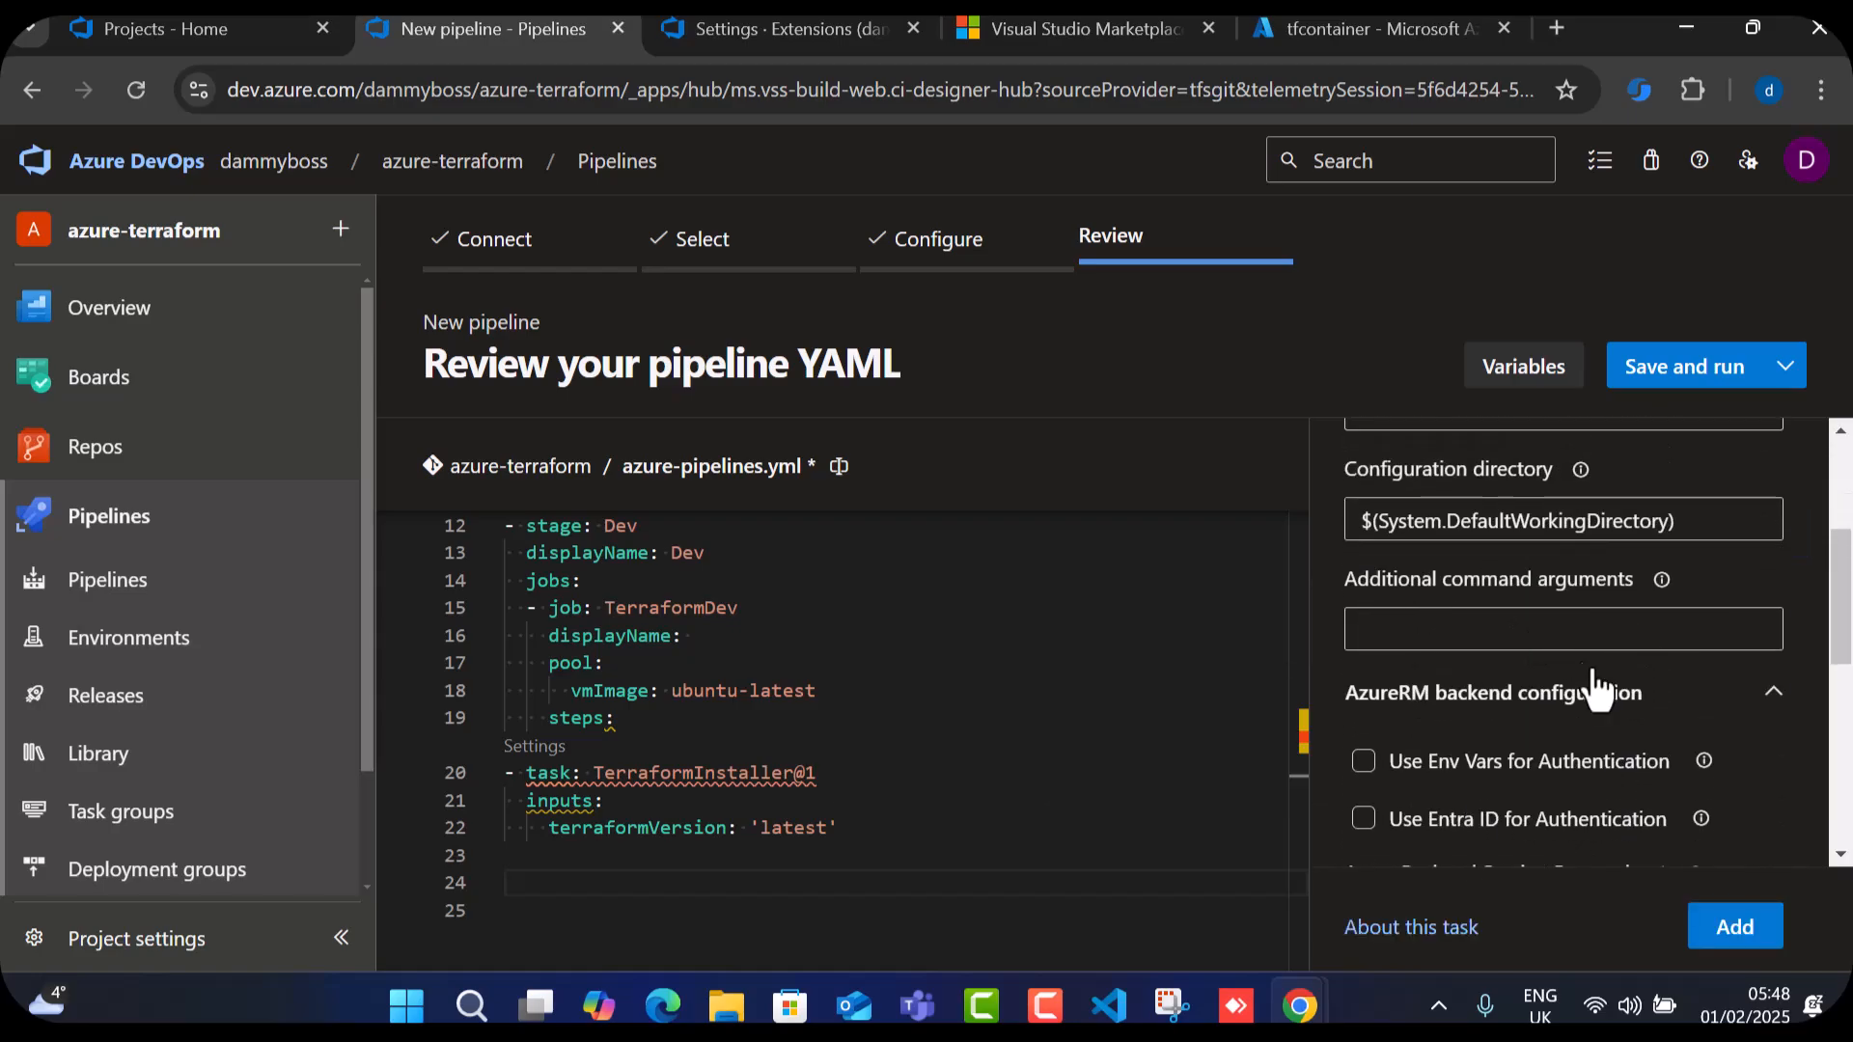
{"action": "scroll", "coordinate": [1579, 666], "scroll_direction": "down", "scroll_amount": 3}
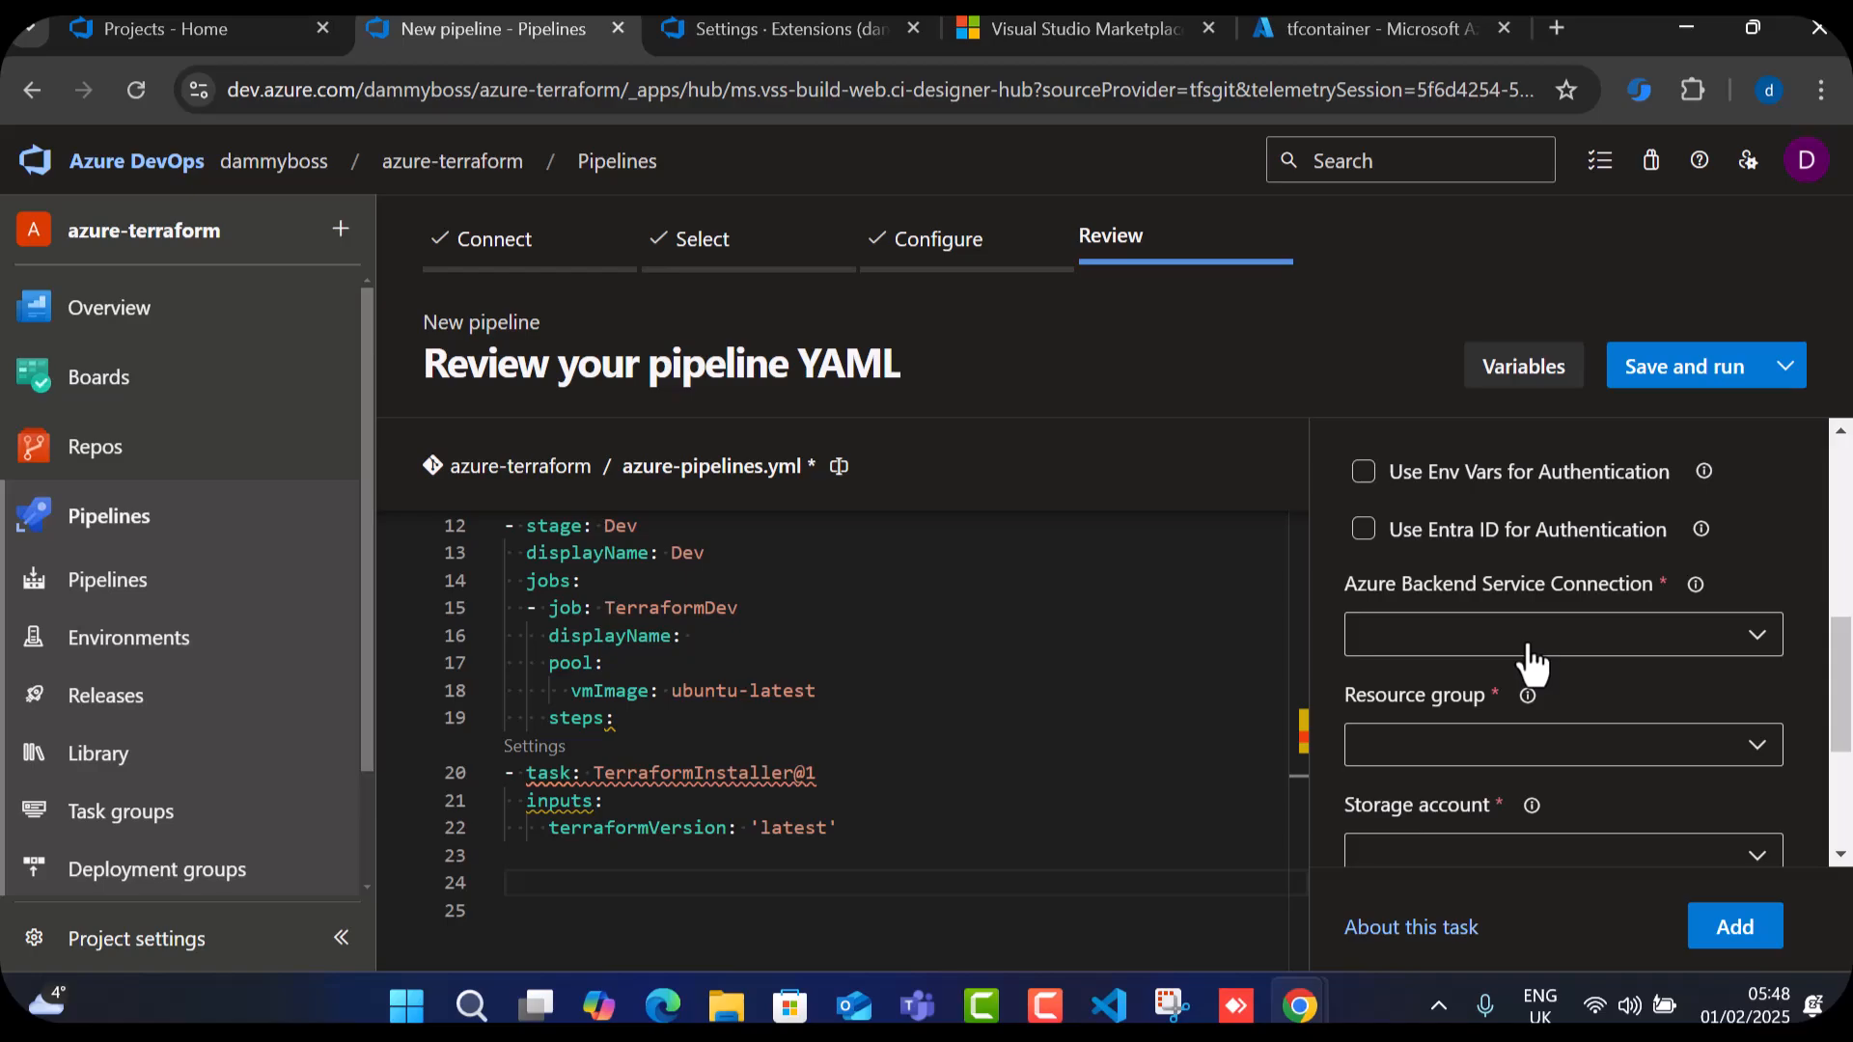
{"action": "scroll", "coordinate": [1544, 666], "scroll_direction": "down", "scroll_amount": 3}
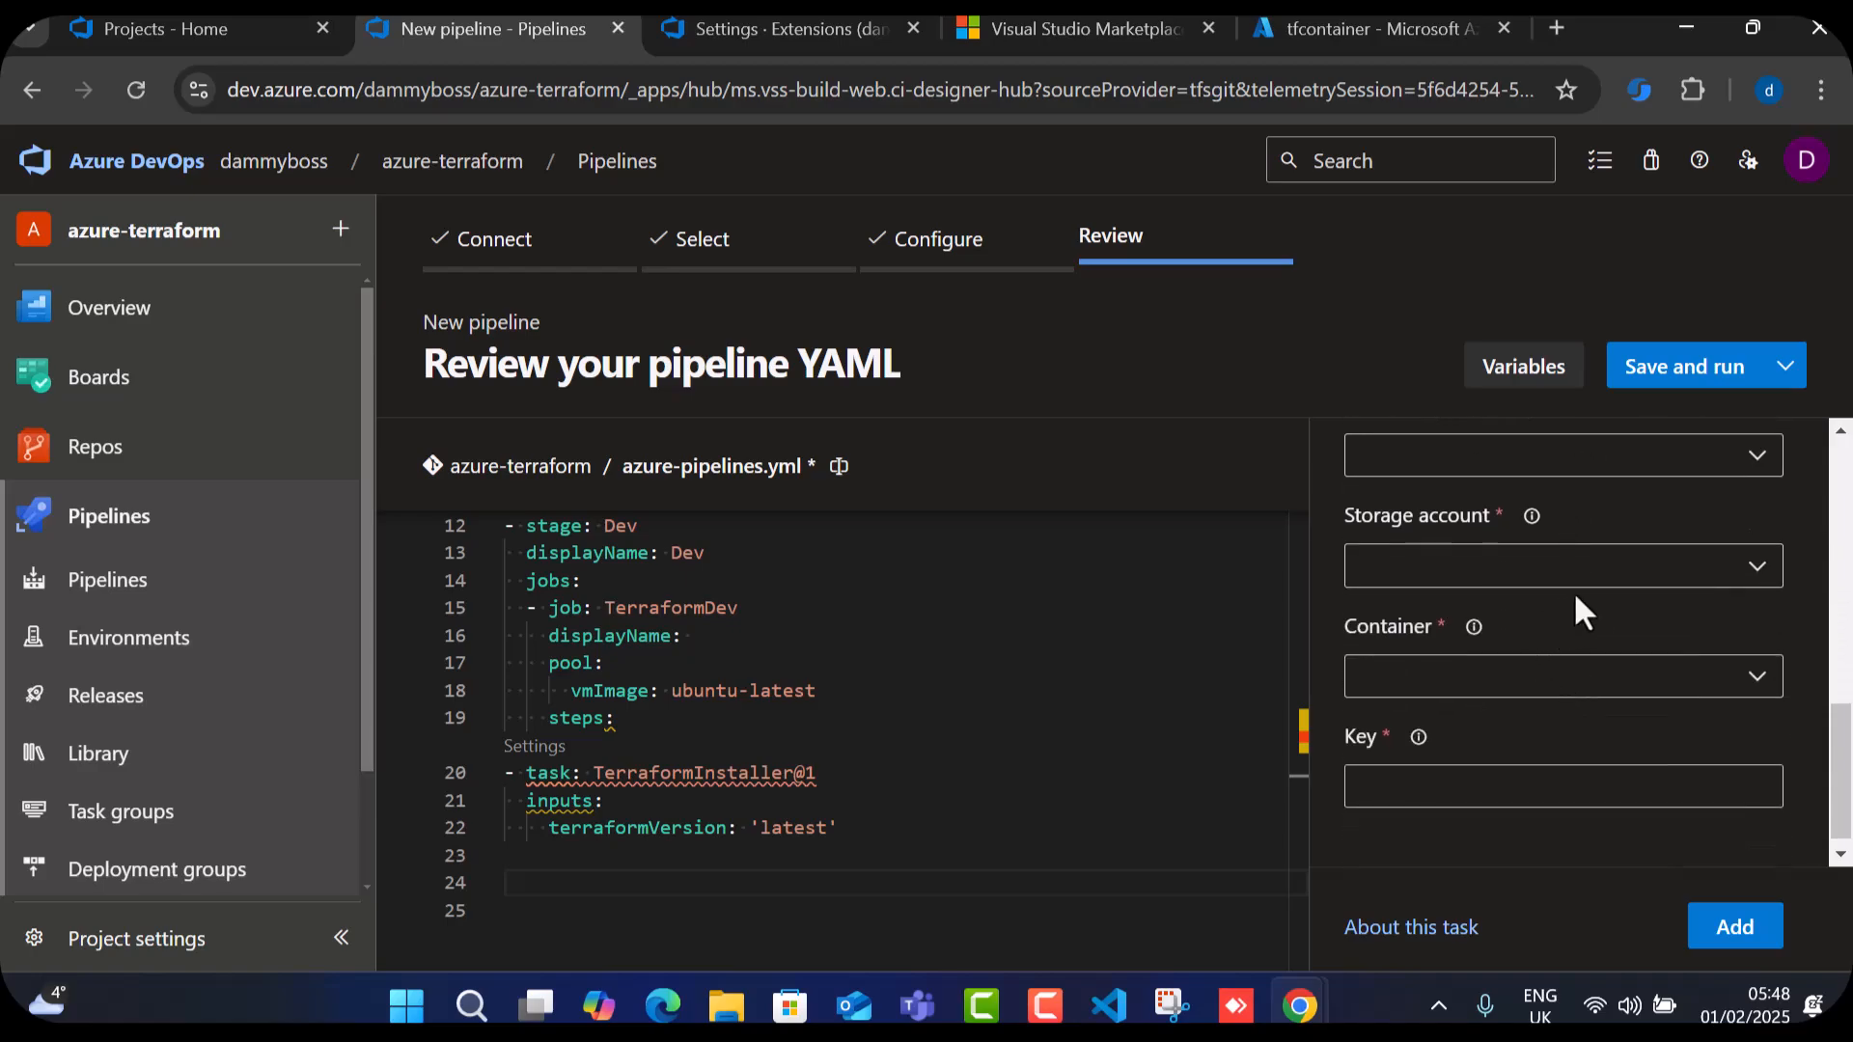
{"action": "scroll", "coordinate": [1555, 646], "scroll_direction": "up", "scroll_amount": 3}
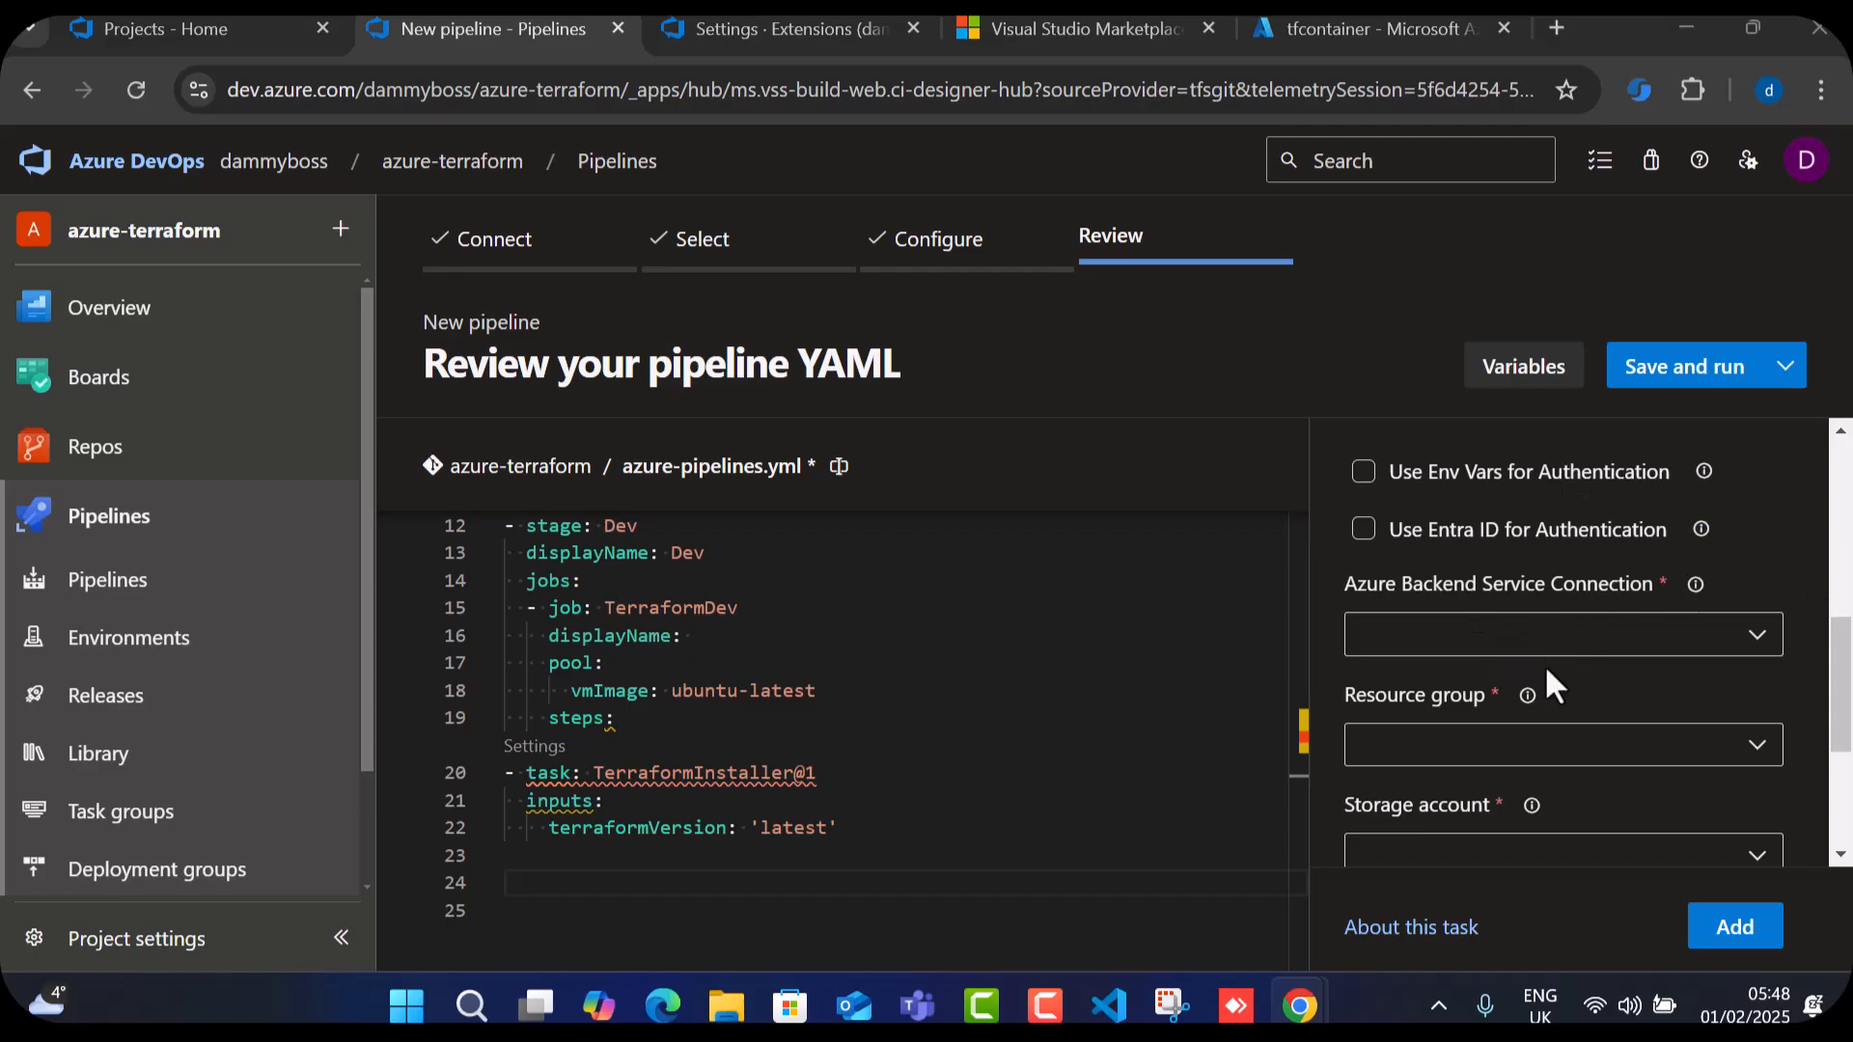
{"action": "scroll", "coordinate": [1544, 664], "scroll_direction": "up", "scroll_amount": 3}
{"action": "scroll", "coordinate": [1544, 664], "scroll_direction": "down", "scroll_amount": 5}
{"action": "scroll", "coordinate": [1542, 669], "scroll_direction": "down", "scroll_amount": 2}
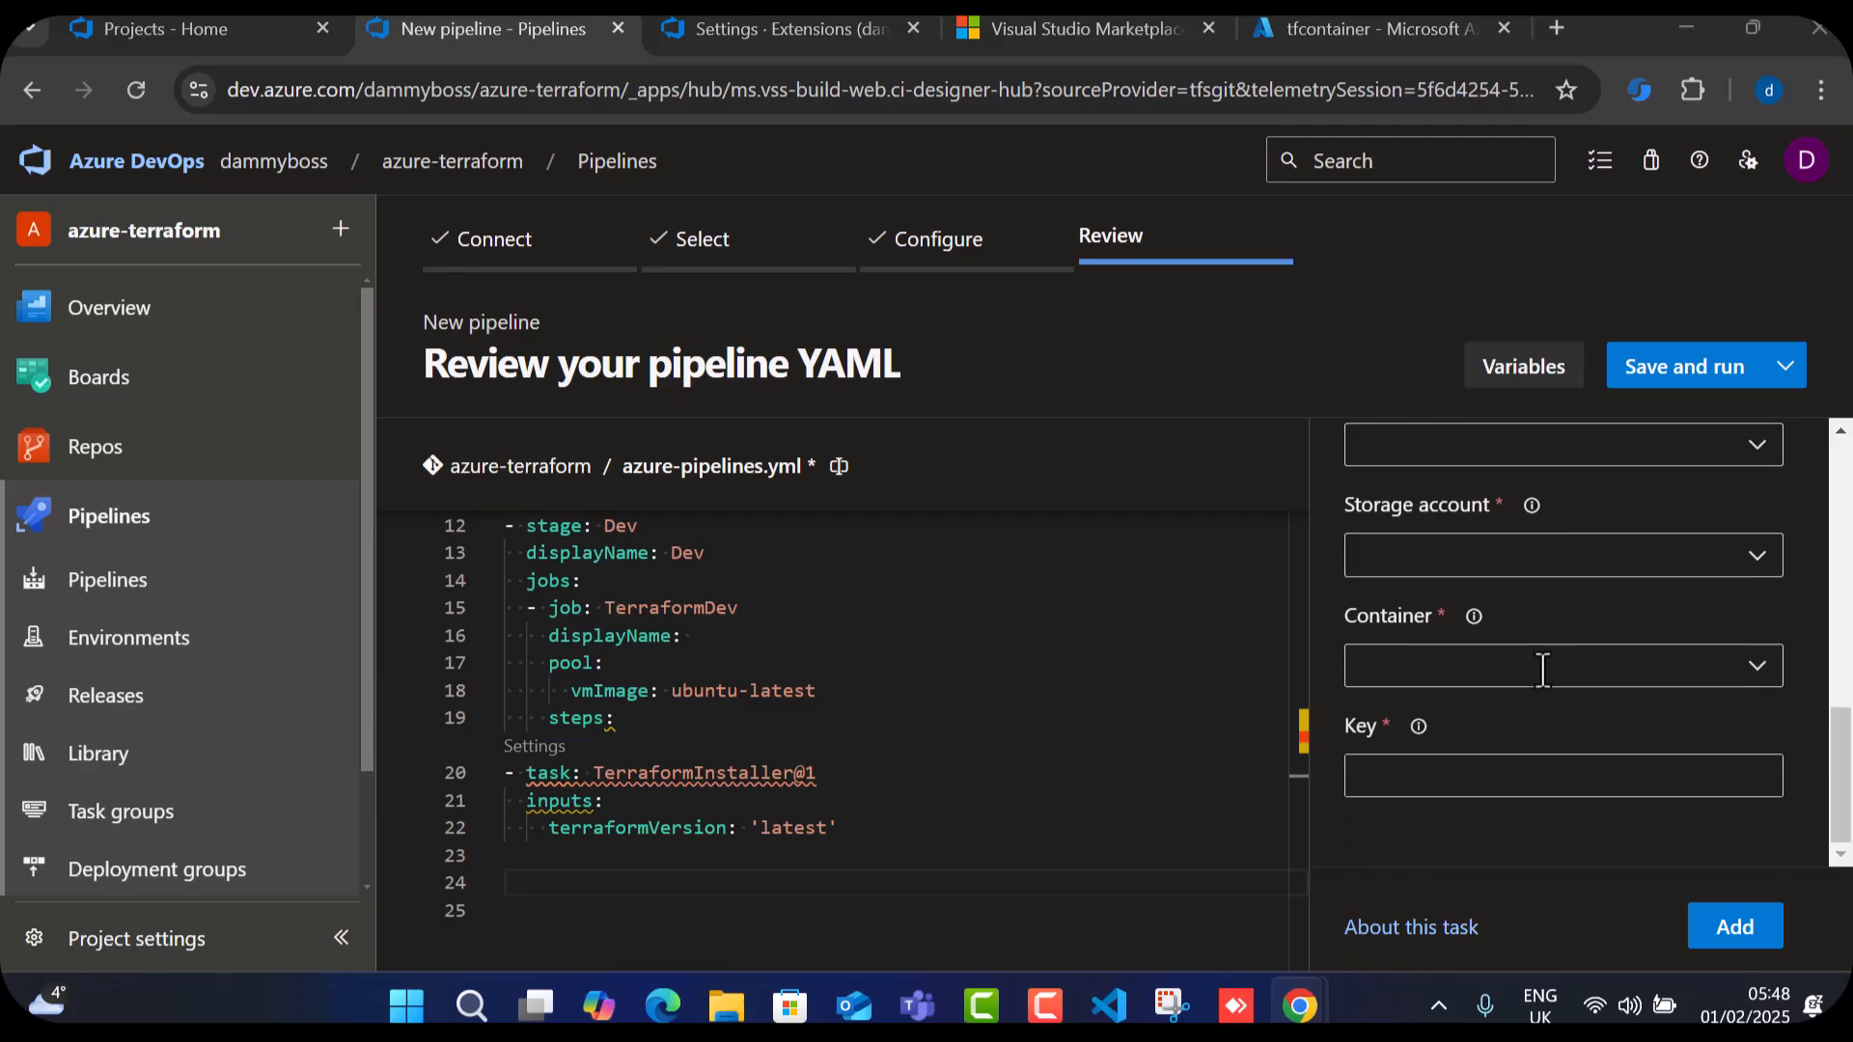
{"action": "scroll", "coordinate": [1529, 675], "scroll_direction": "up", "scroll_amount": 2}
Set the backend resource group to $(bkstrgrg) and the storage account to bkstrgname, following the variables in the YAML.
{"action": "left_click", "coordinate": [1462, 589]}
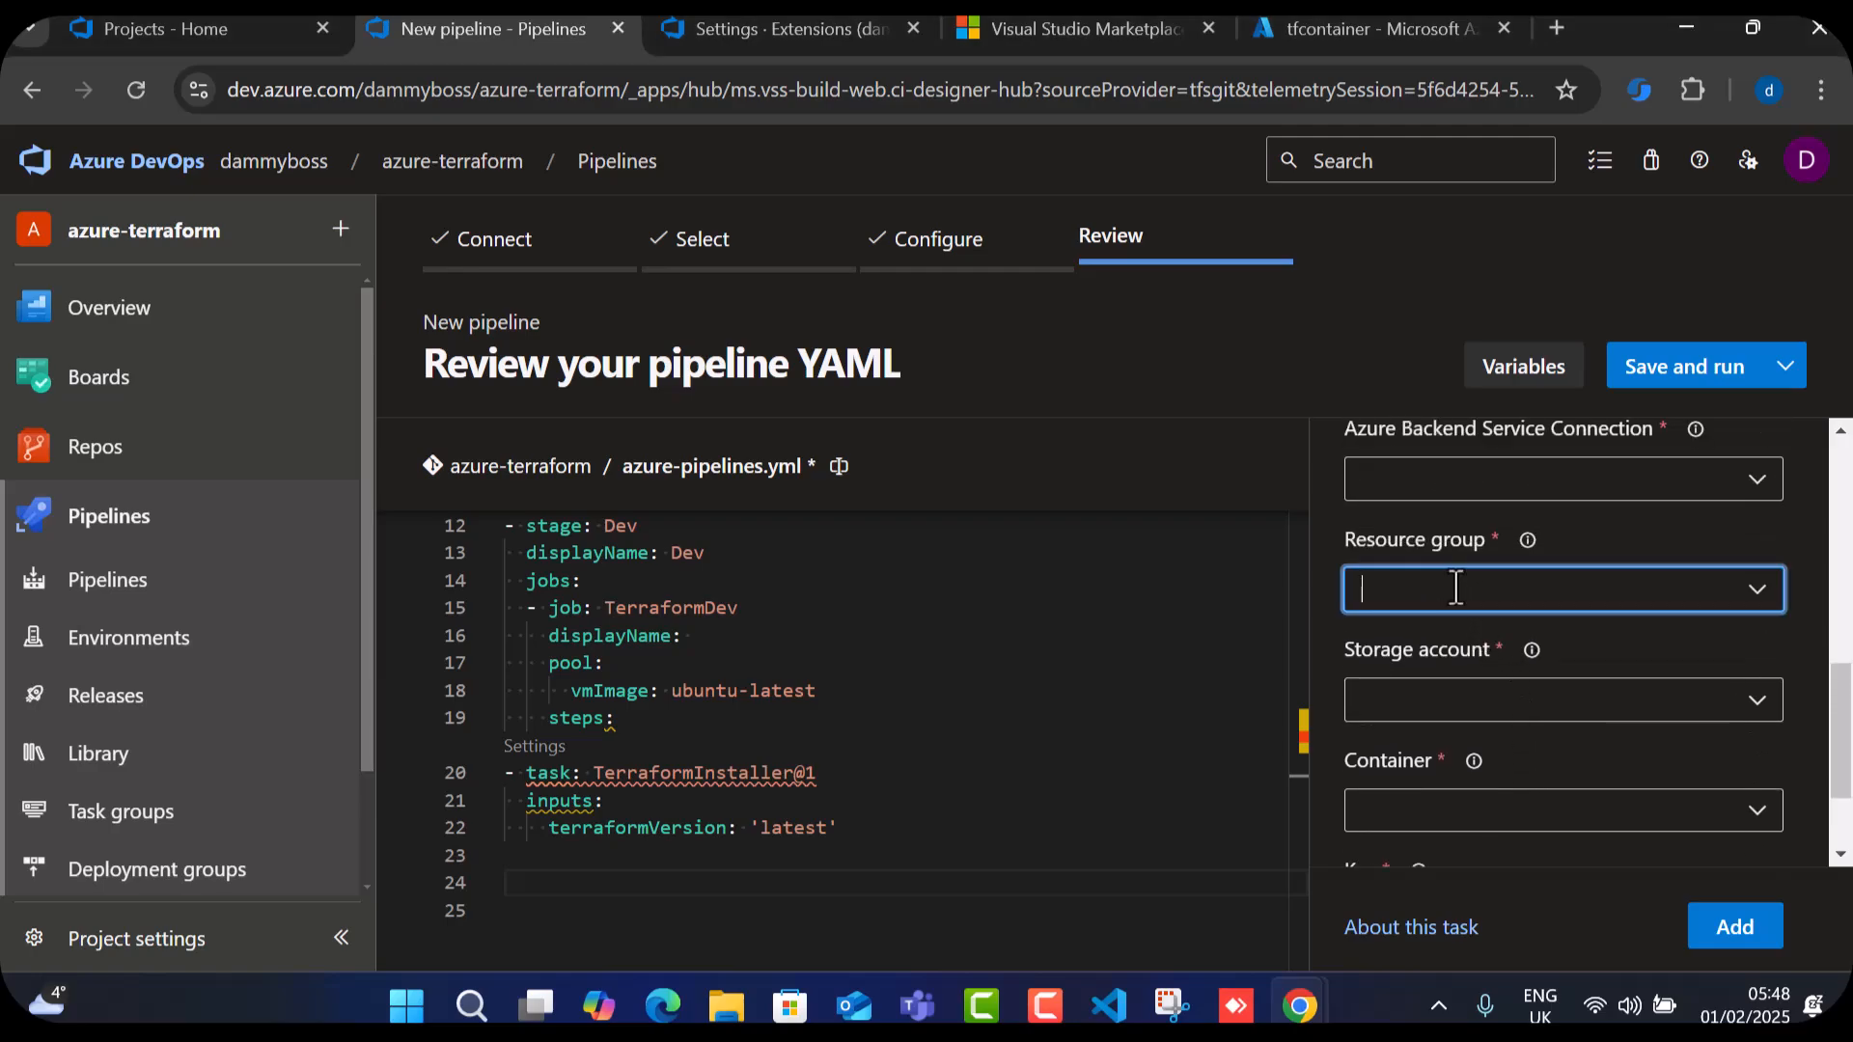
{"action": "type", "text": "$(bkstrgrg)"}
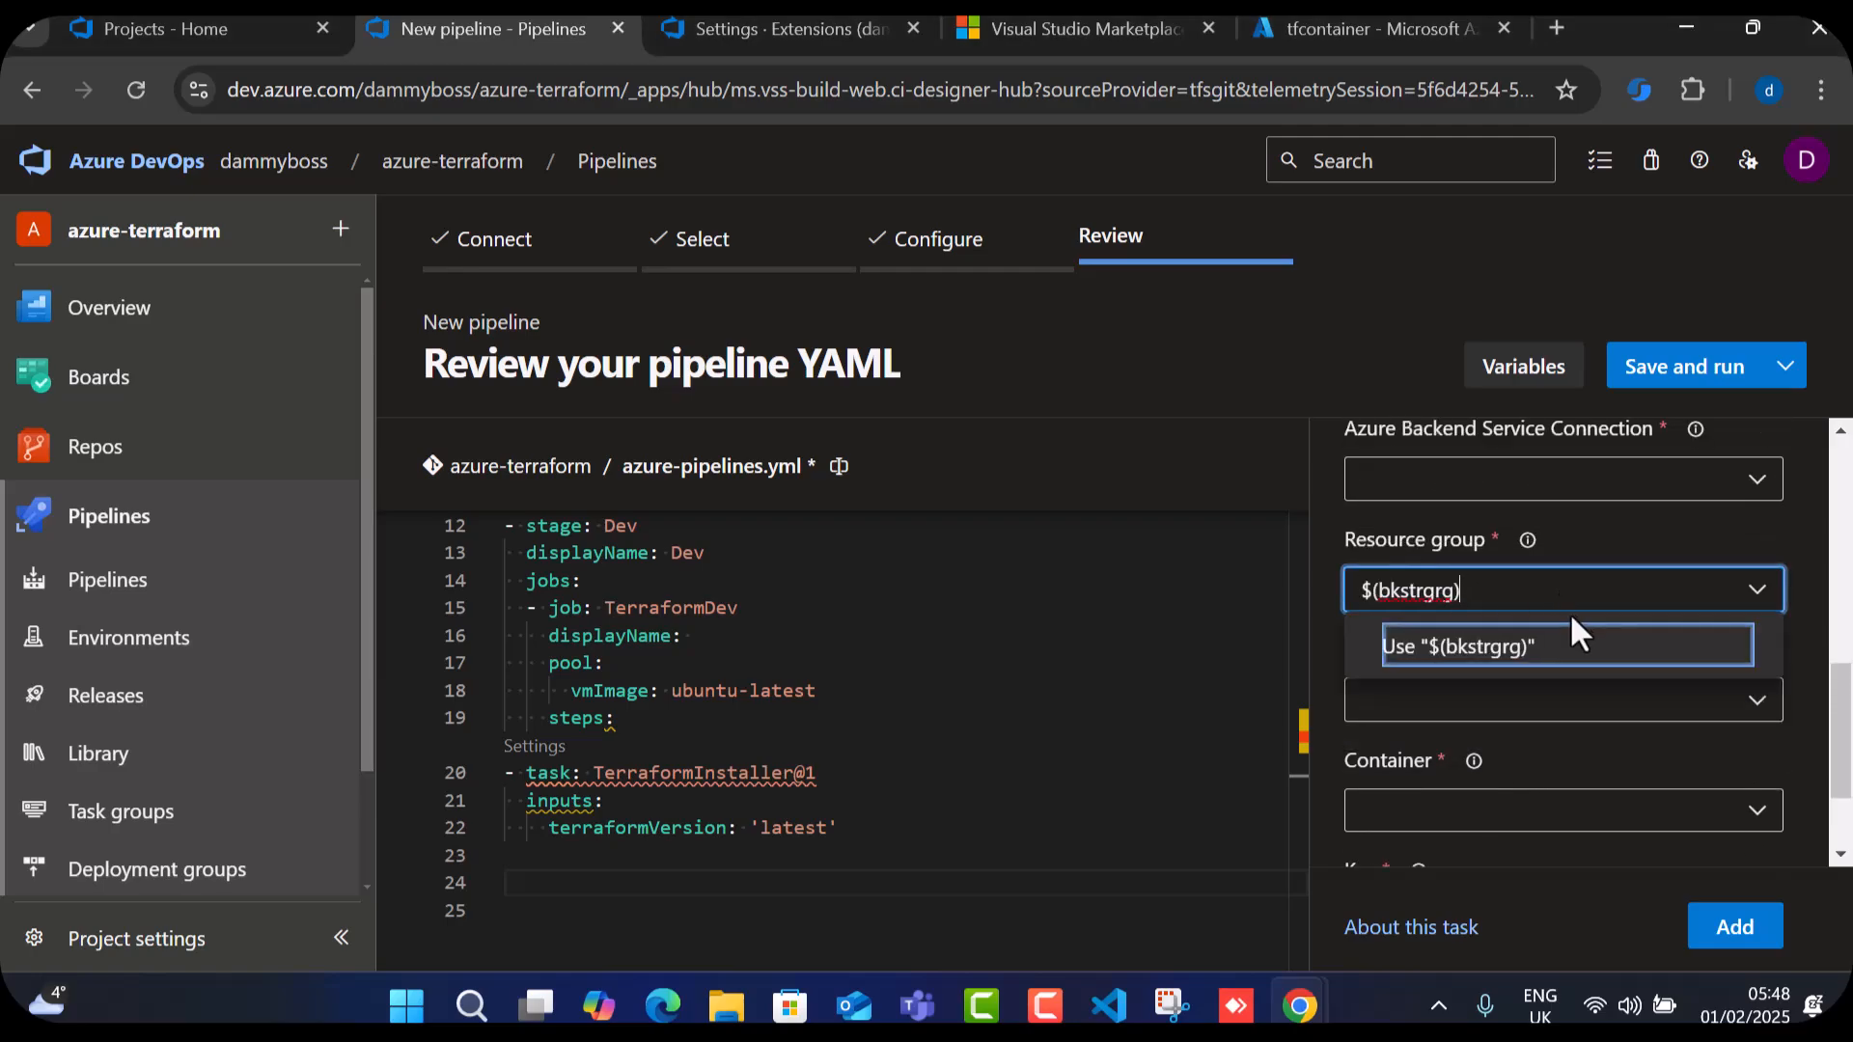
{"action": "left_click", "coordinate": [1505, 650]}
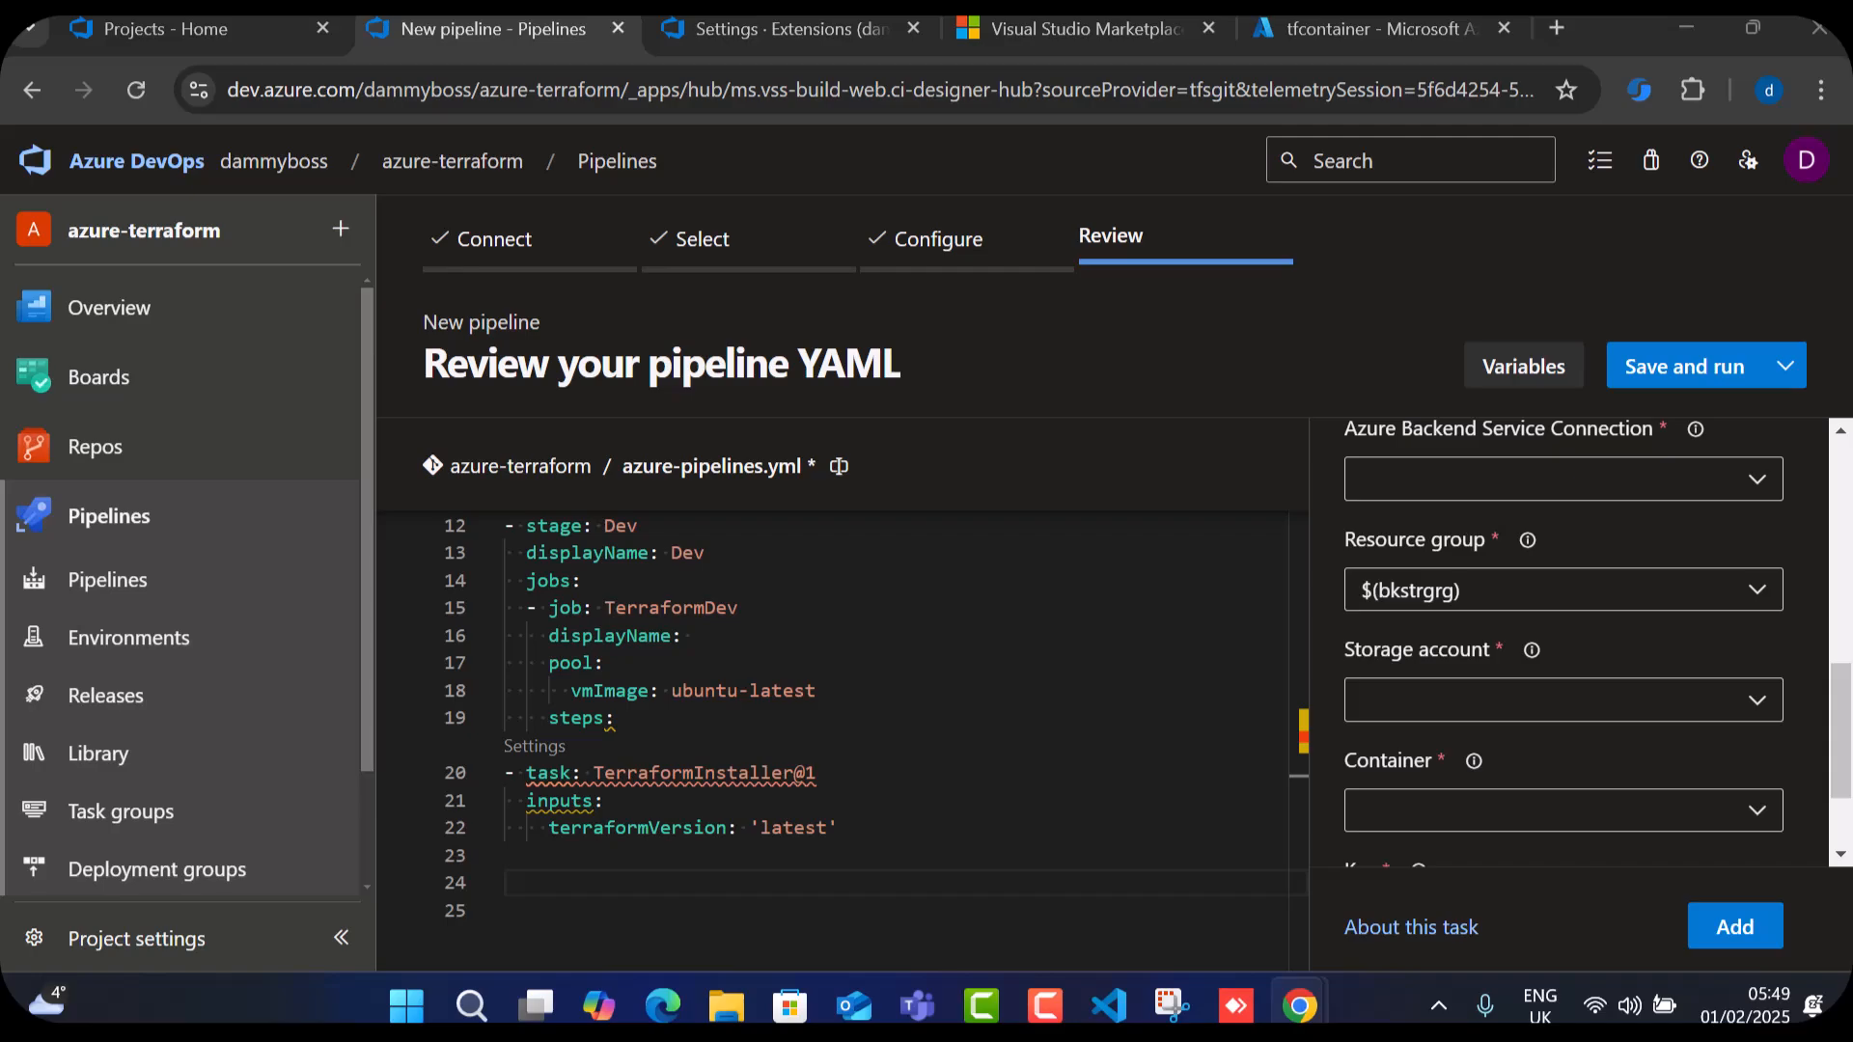
{"action": "scroll", "coordinate": [816, 743], "scroll_direction": "up", "scroll_amount": 4}
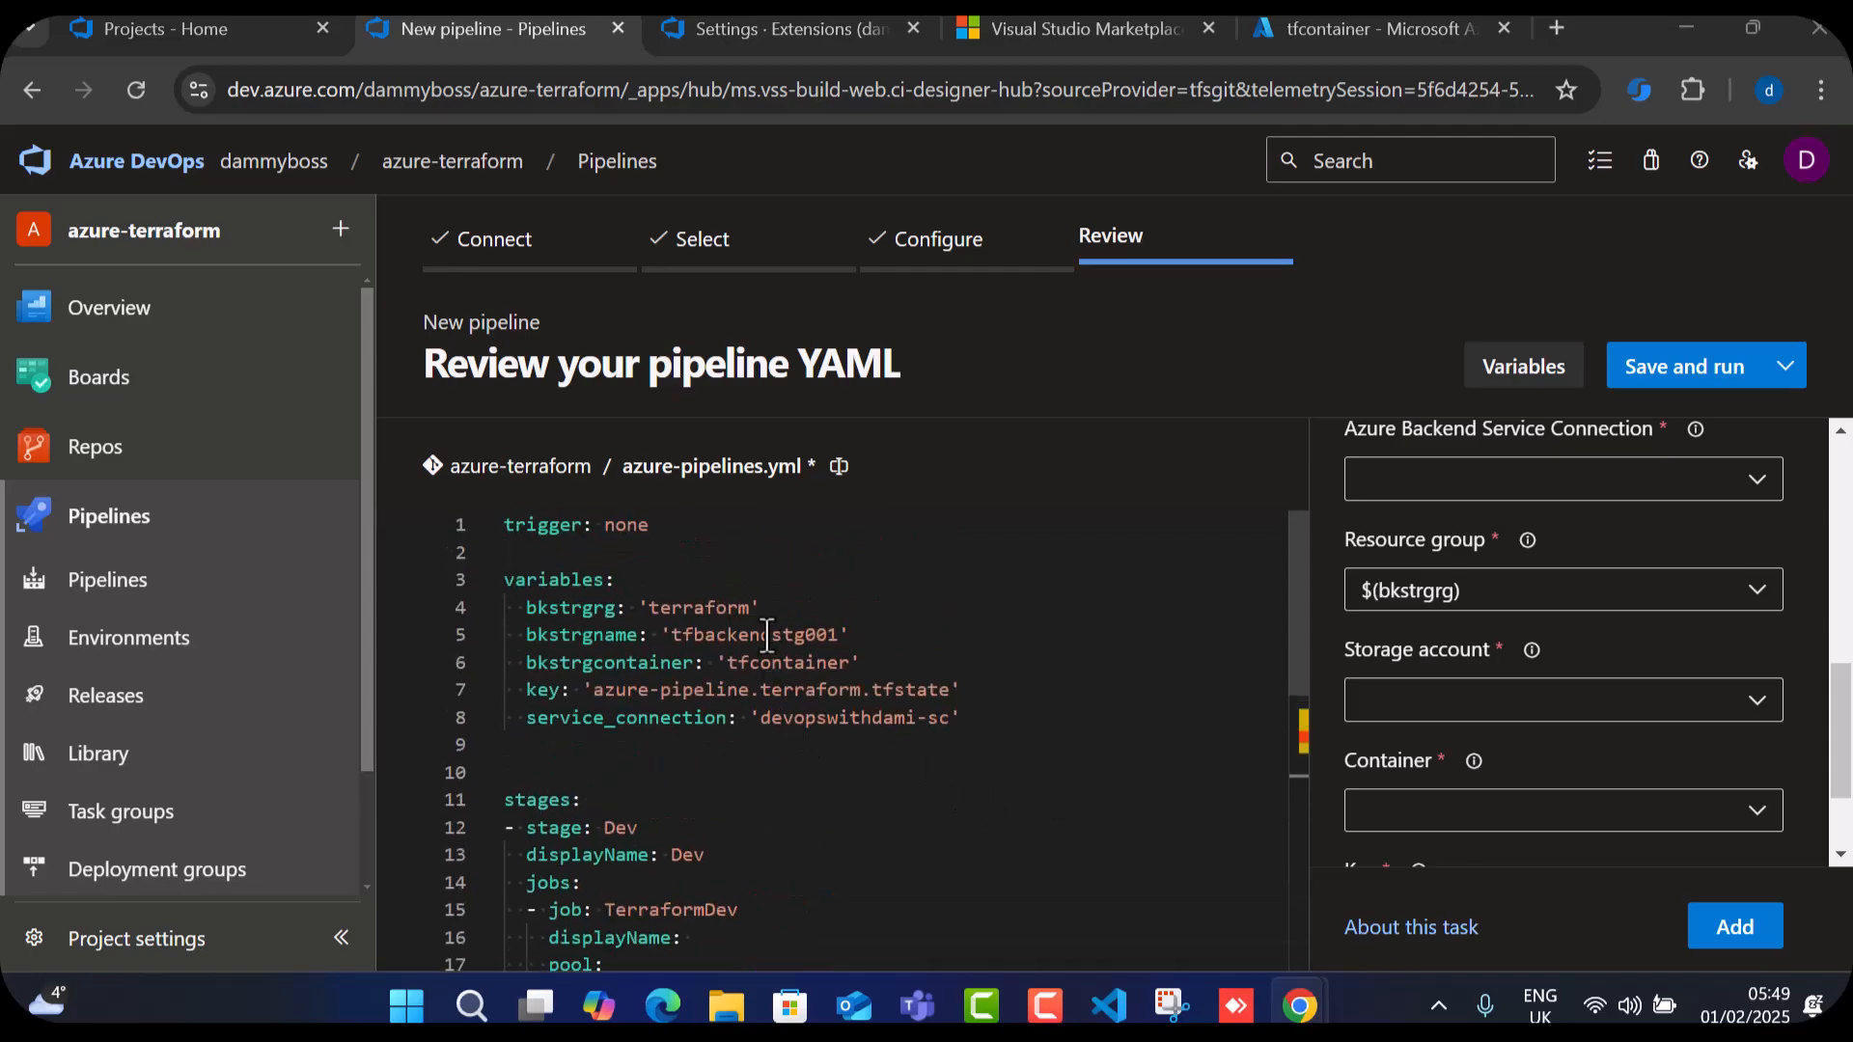
{"action": "left_click", "coordinate": [1424, 698]}
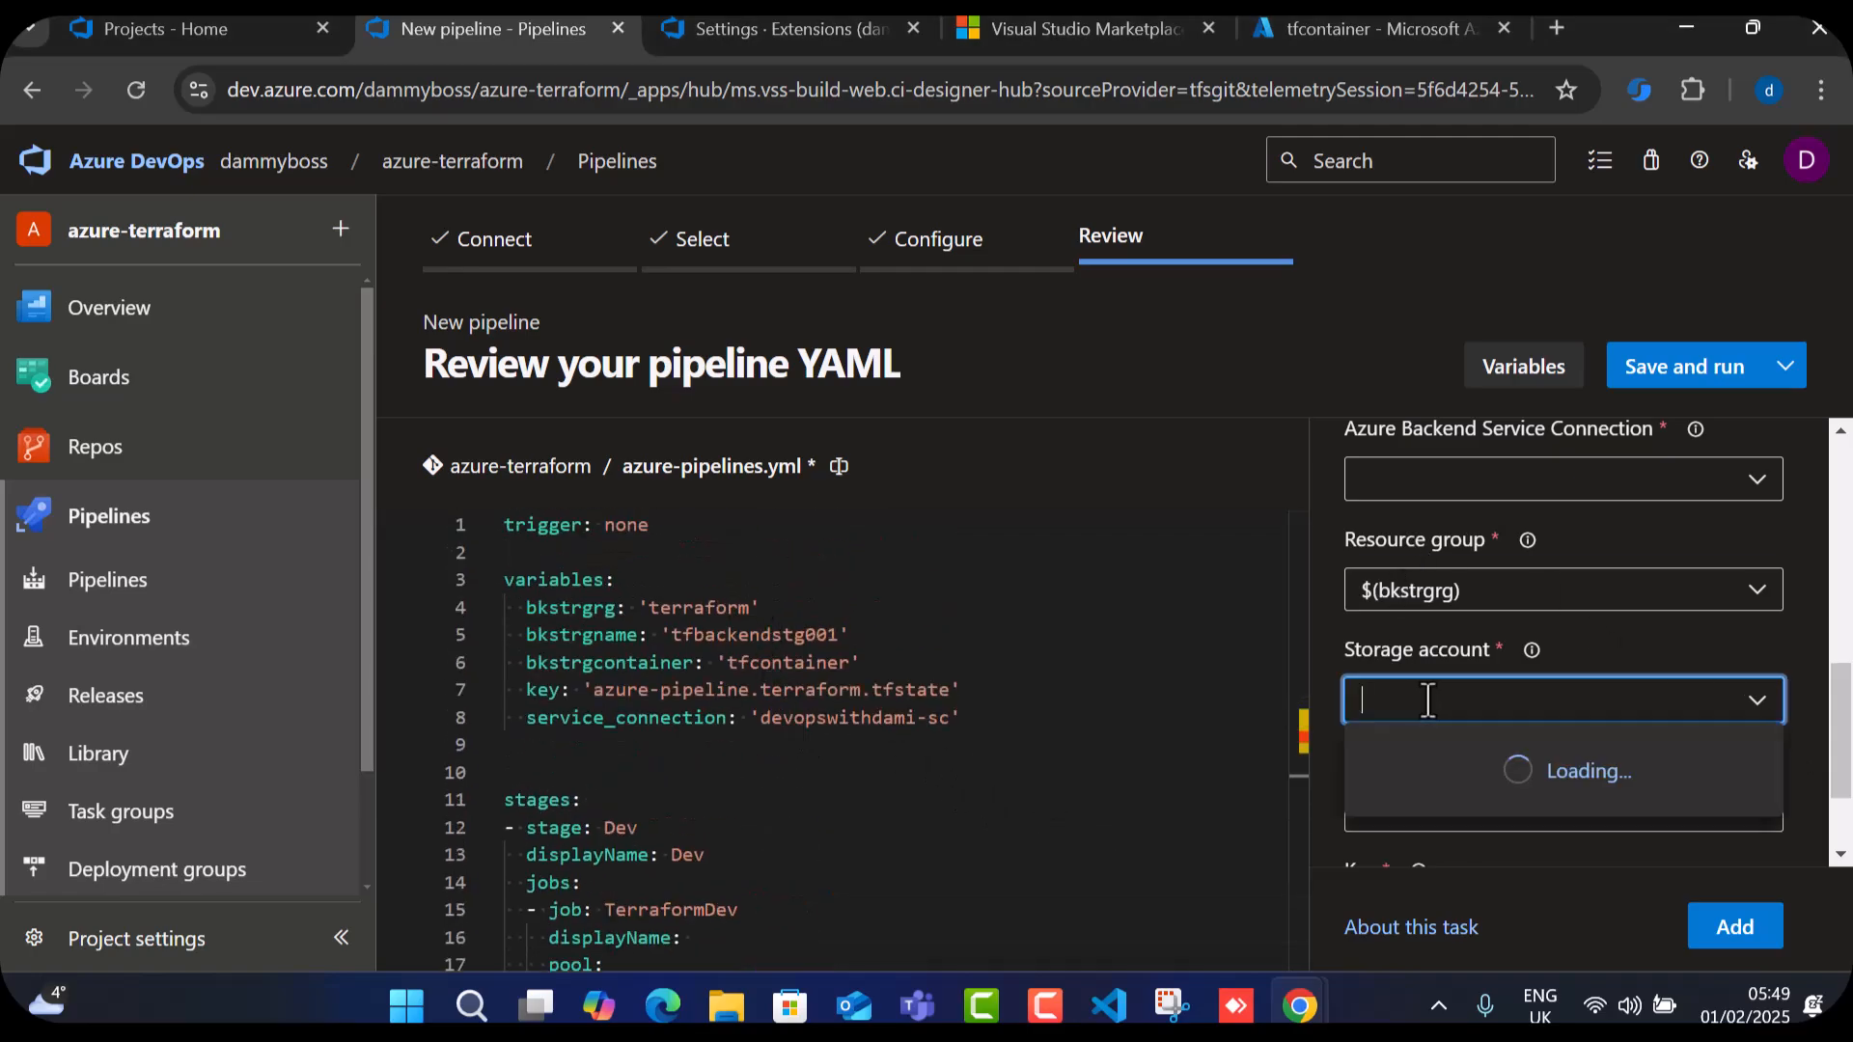
{"action": "type", "text": "bkstrgname"}
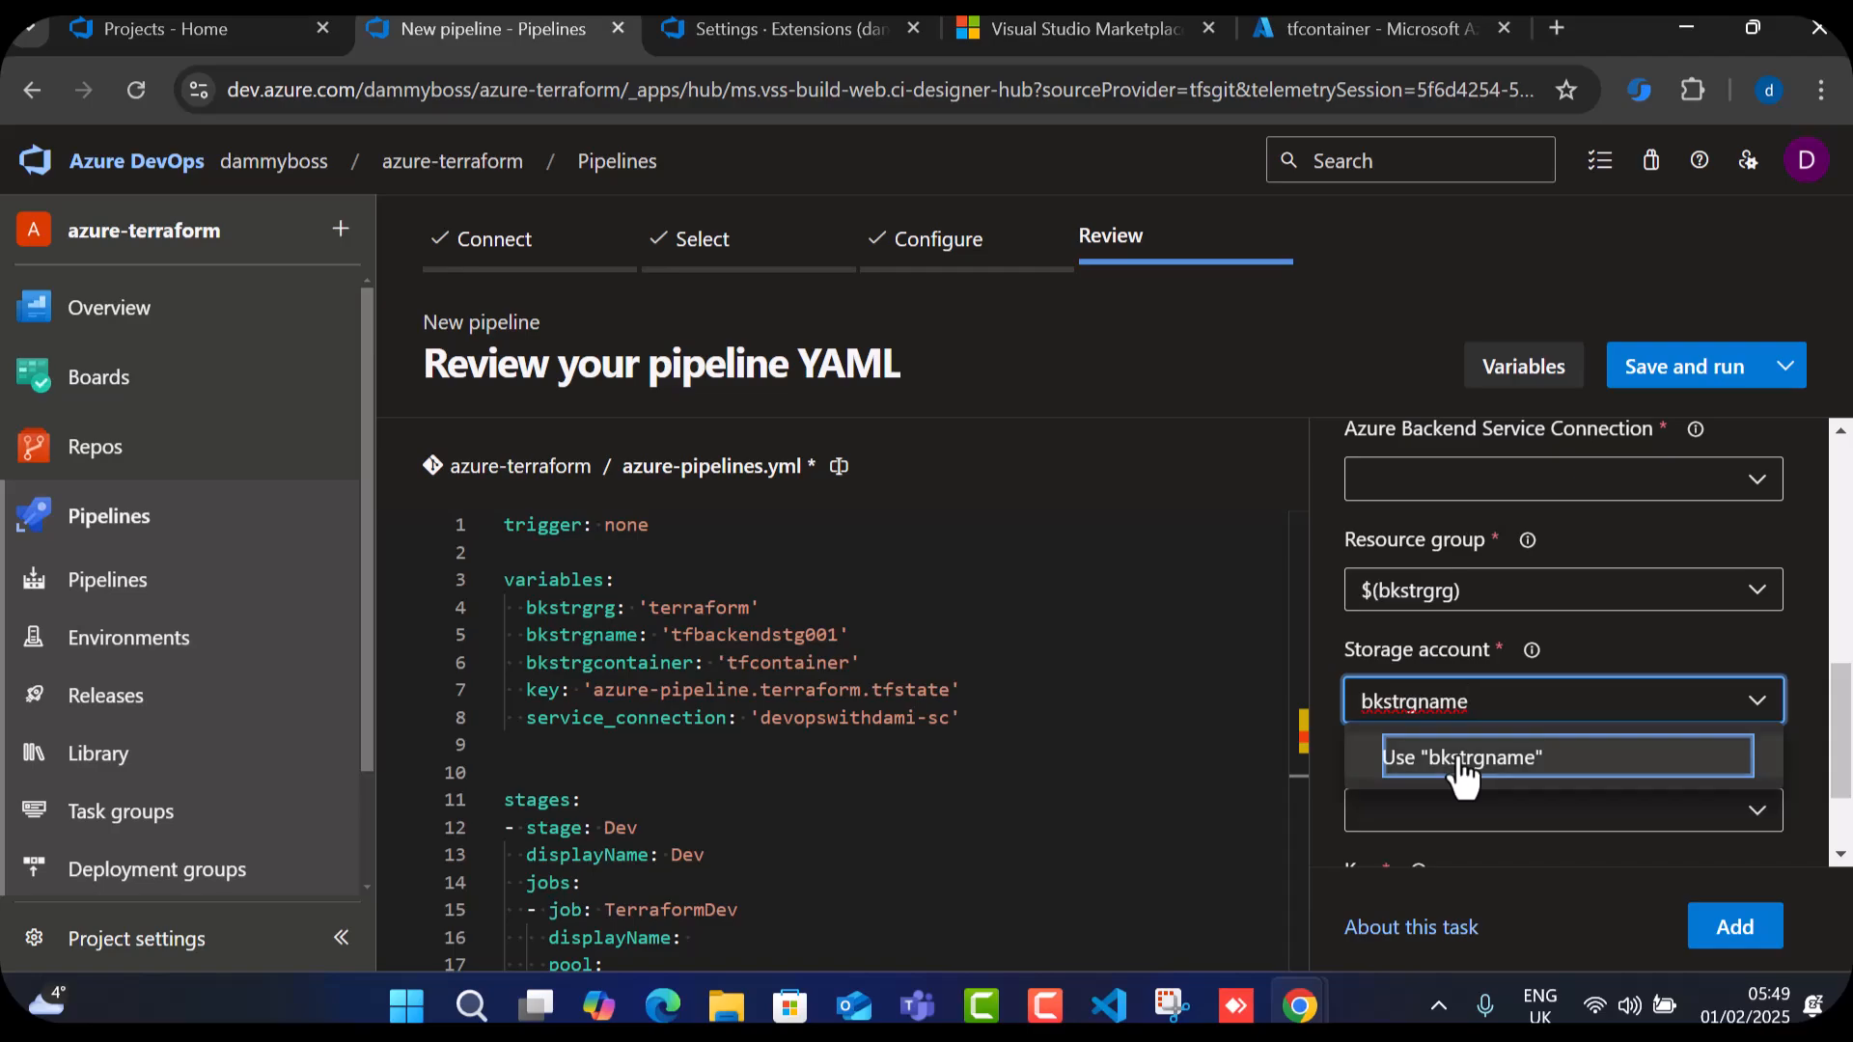
{"action": "left_click", "coordinate": [1464, 762]}
Set the Terraform task's backend container to $(bkstrgcontainer).
{"action": "left_click", "coordinate": [1473, 801]}
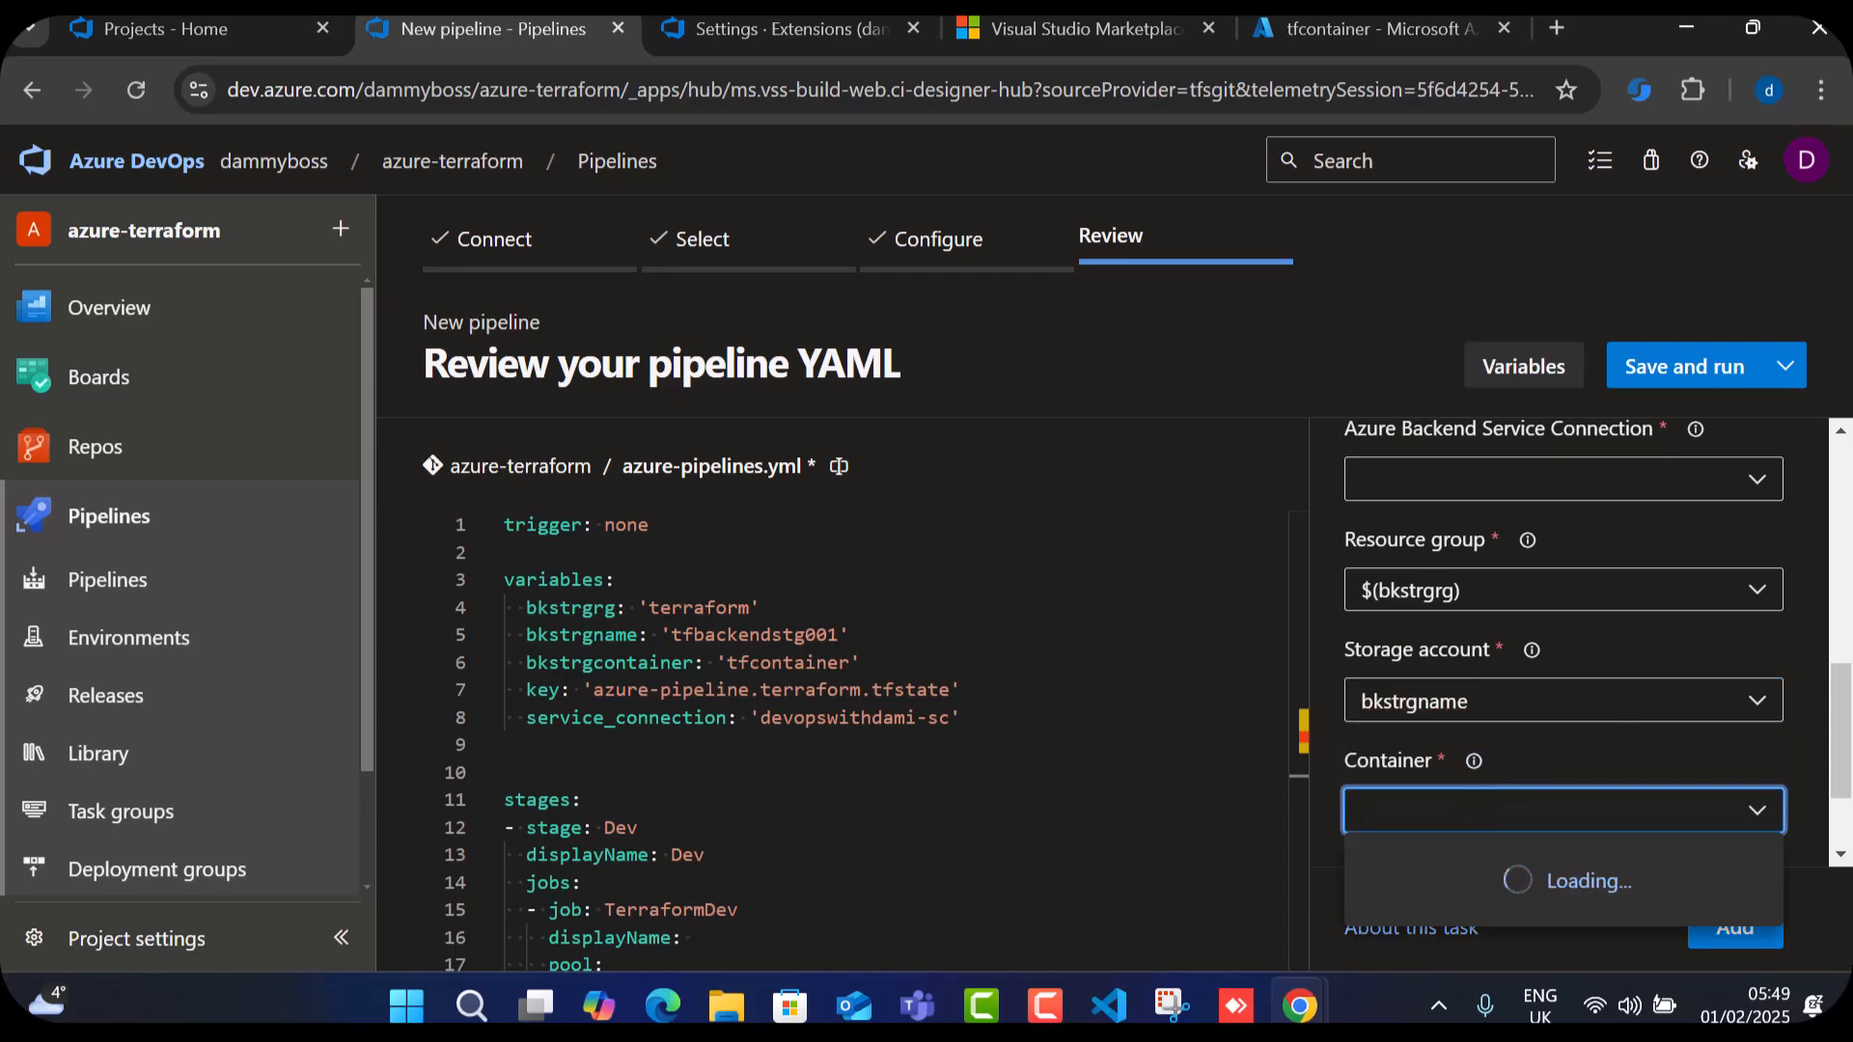
{"action": "key", "text": "alt+Tab"}
{"action": "key", "text": "alt+Tab"}
{"action": "type", "text": "$(bkstrgcontainer)"}
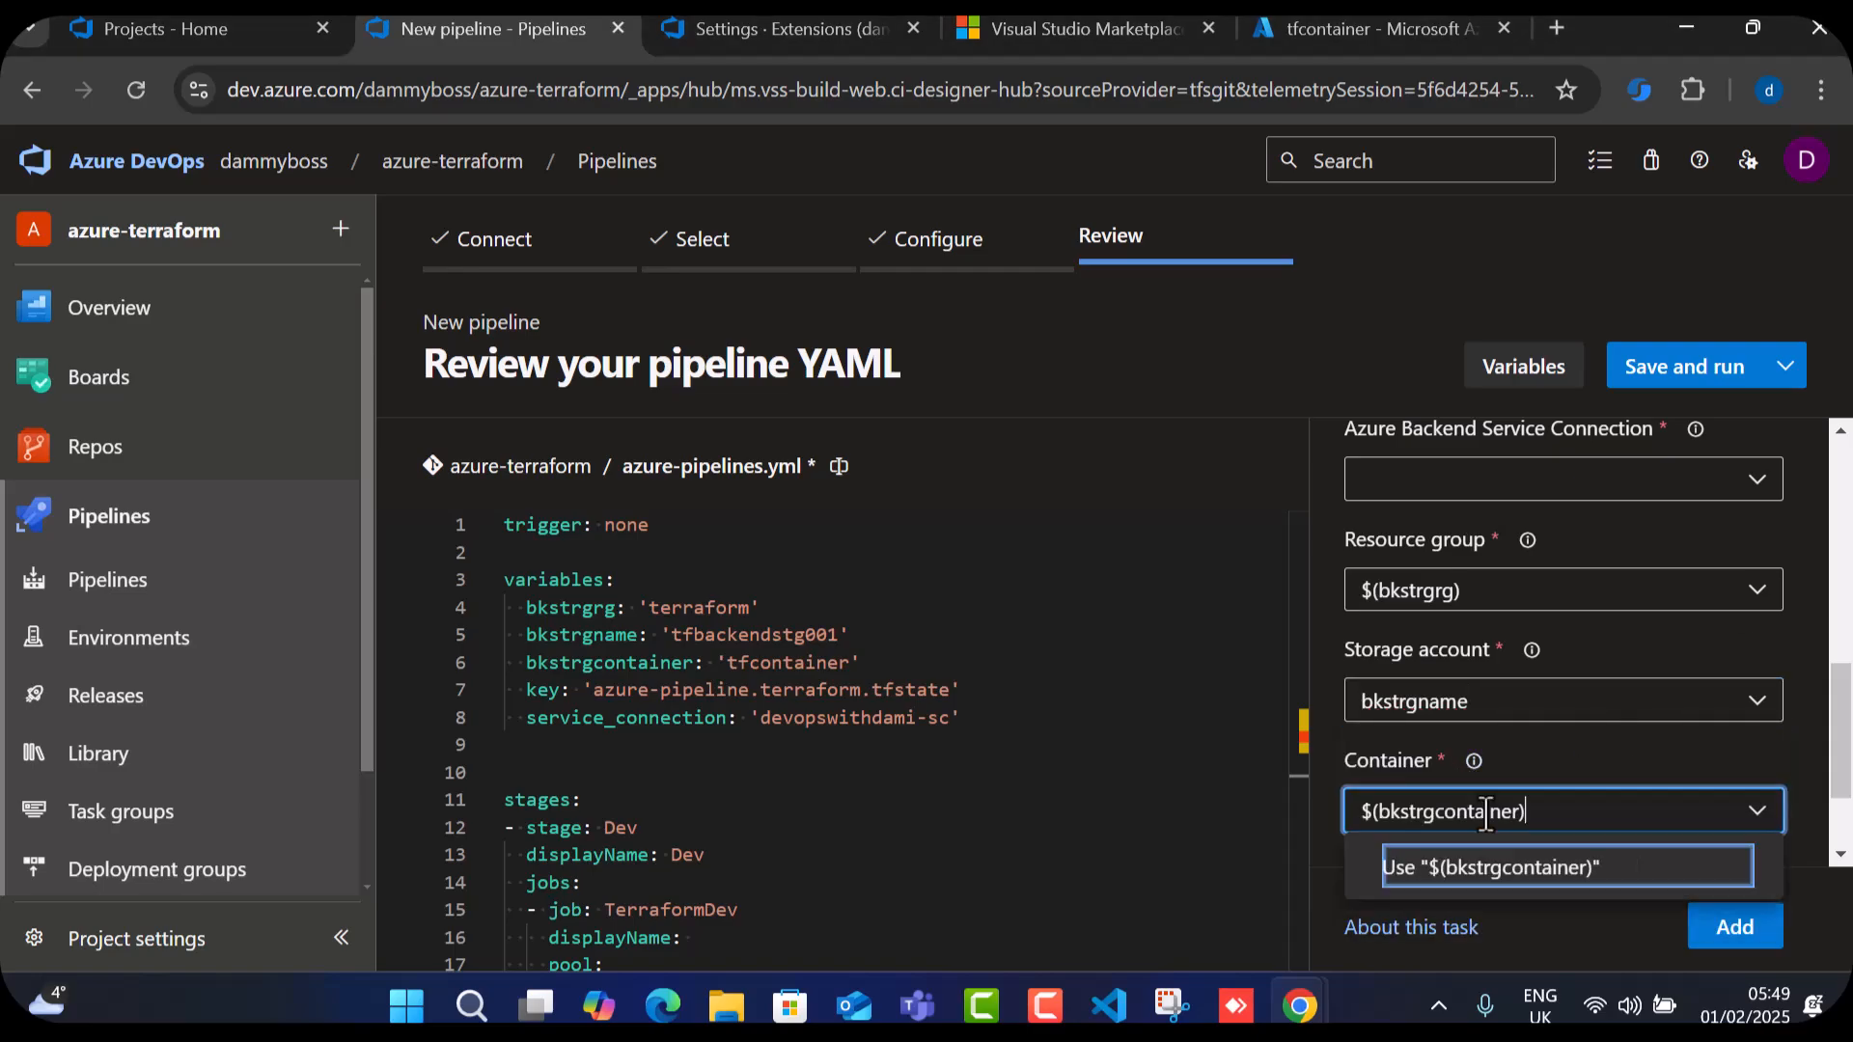
Change the backend storage account value to the variable reference $(bkstrgname).
{"action": "left_click_drag", "start_coordinate": [1488, 709], "coordinate": [1364, 710]}
{"action": "key", "text": "ctrl+x"}
{"action": "type", "text": "$("}
{"action": "key", "text": "ctrl+v"}
{"action": "type", "text": ")"}
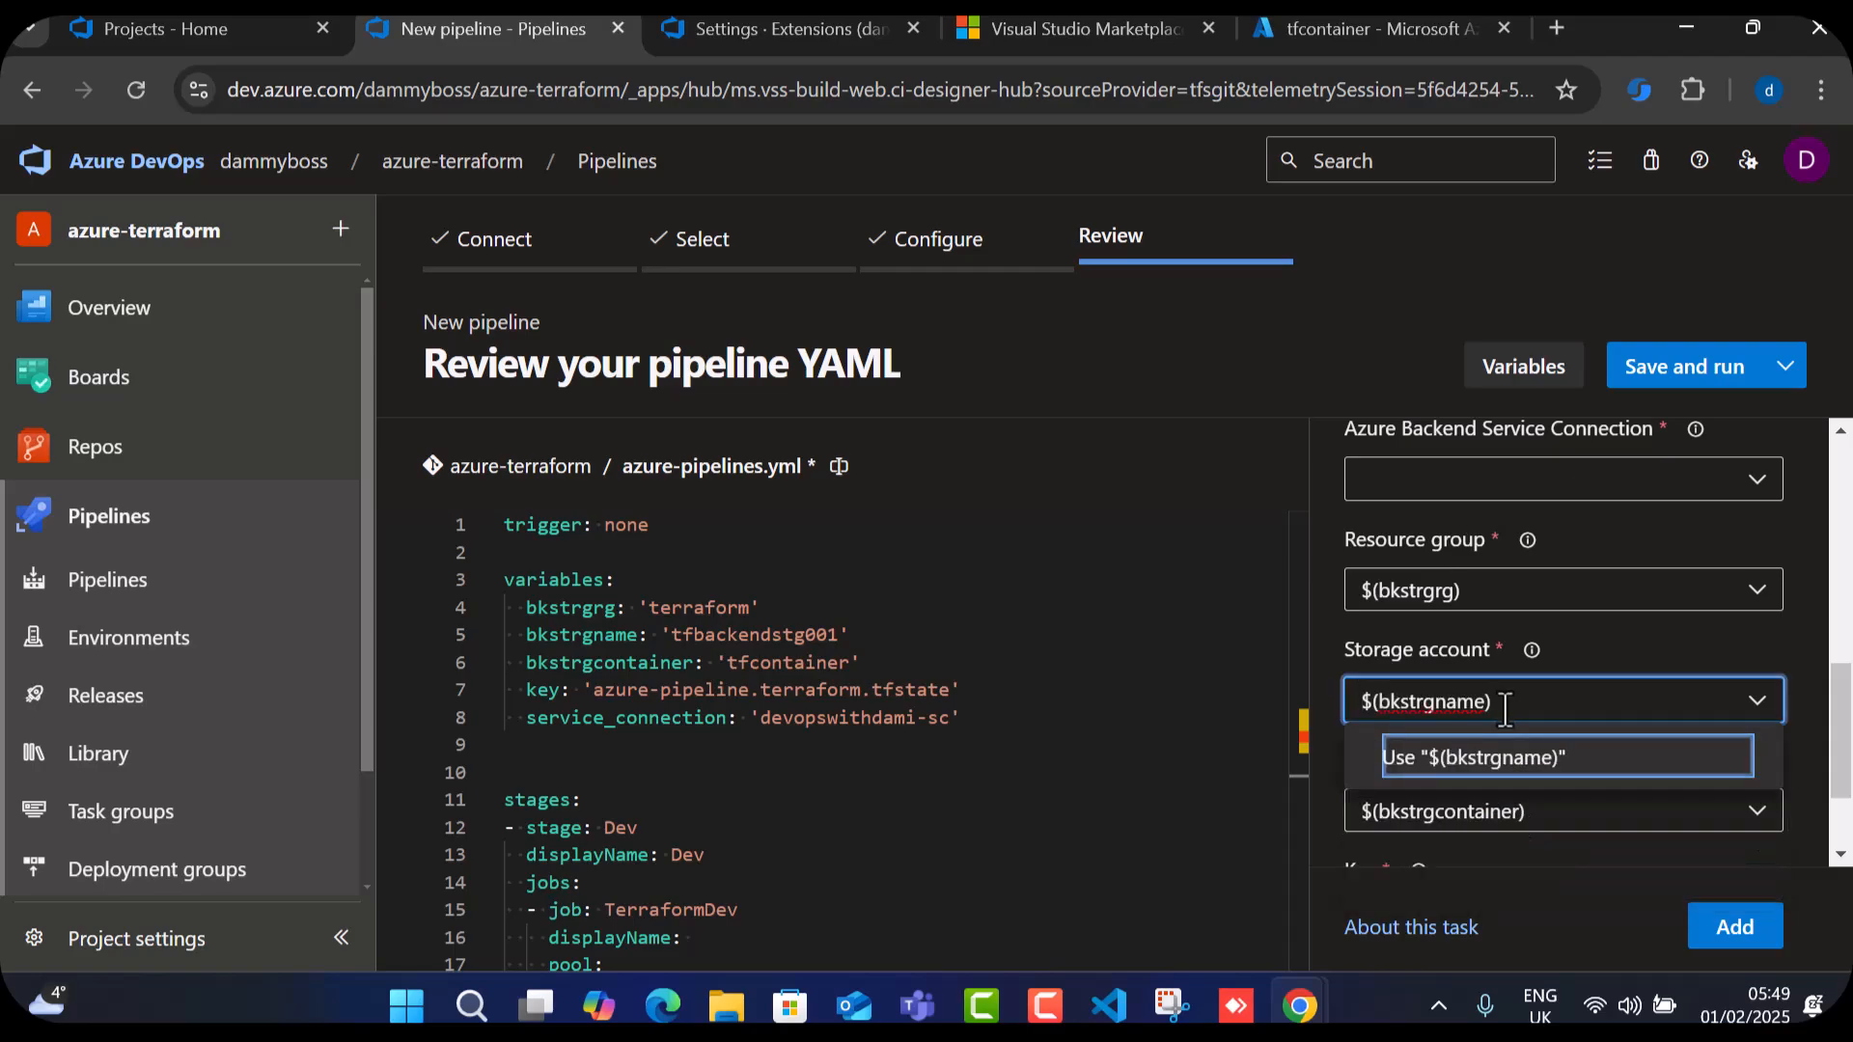
{"action": "left_click", "coordinate": [1565, 770]}
Set the backend key to $(bkstrgcontainer) and look over the Terraform task's other settings.
{"action": "scroll", "coordinate": [1565, 763], "scroll_direction": "down", "scroll_amount": 1}
{"action": "left_click", "coordinate": [1453, 784]}
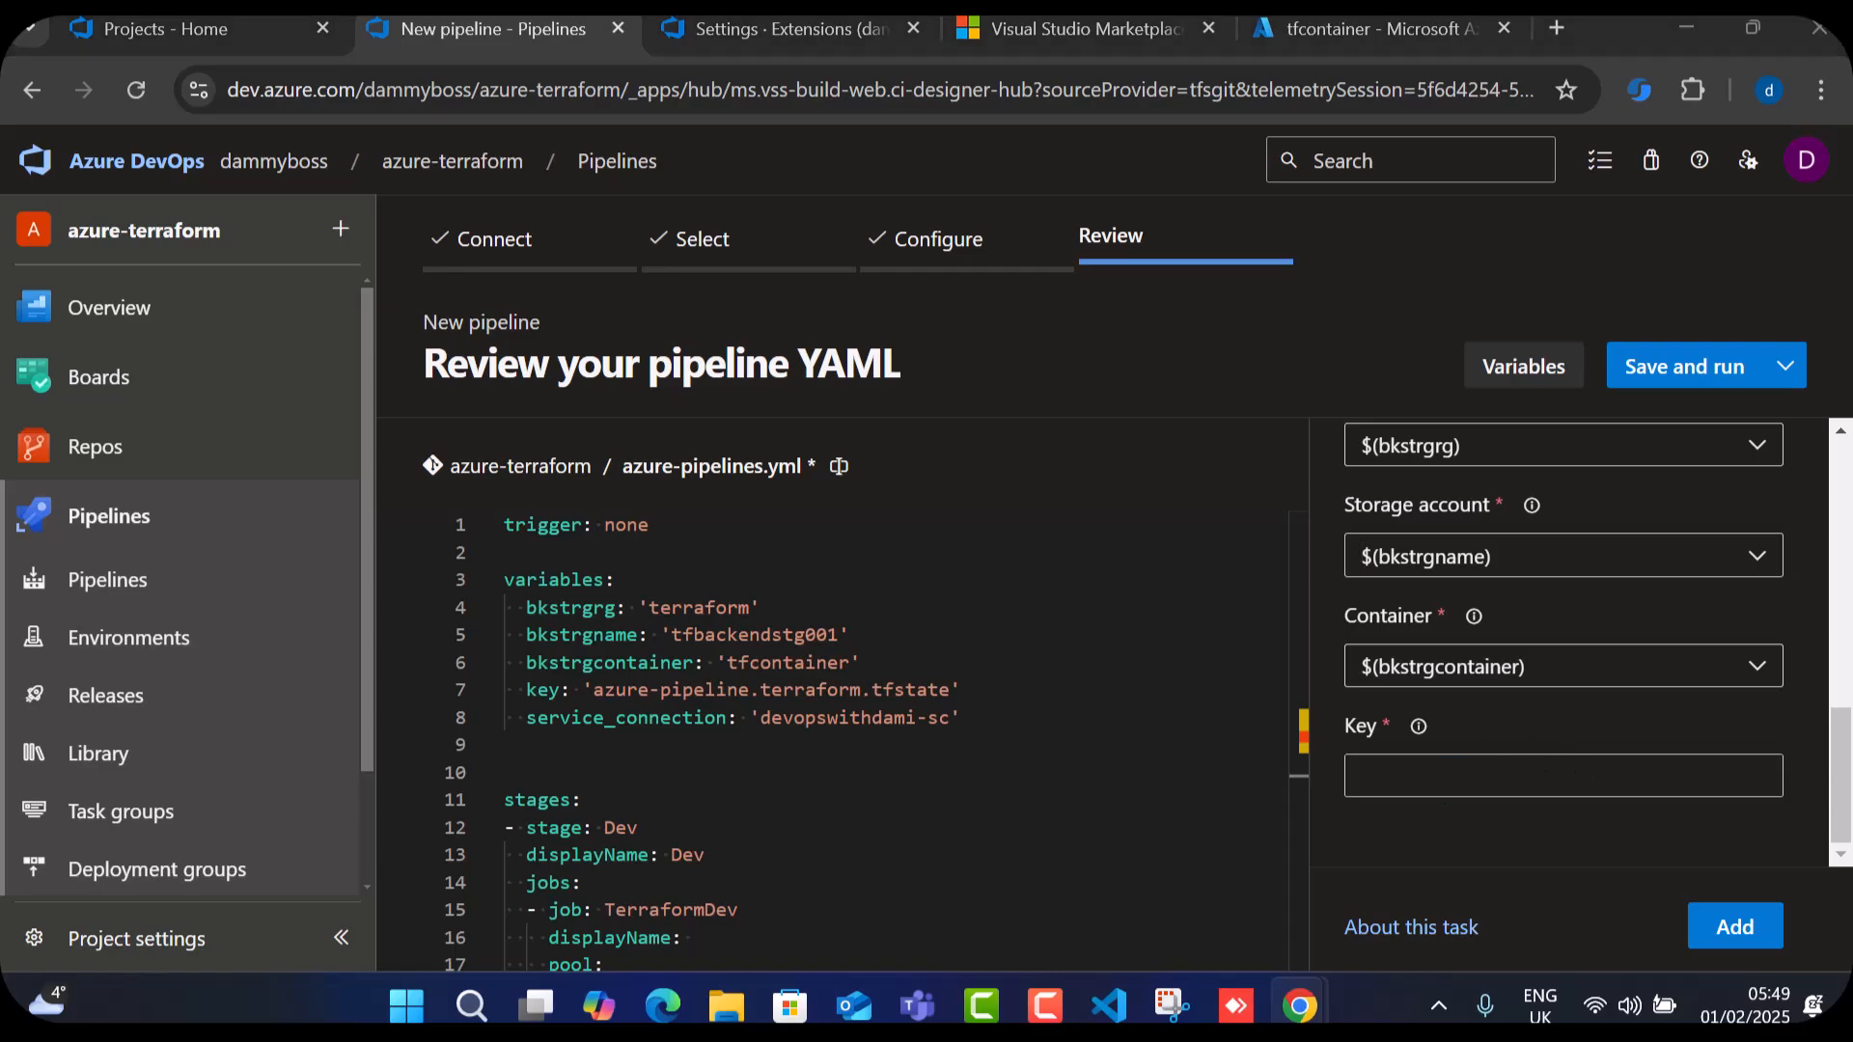
{"action": "left_click", "coordinate": [1452, 772]}
{"action": "key", "text": "ctrl+v"}
{"action": "scroll", "coordinate": [1594, 693], "scroll_direction": "up", "scroll_amount": 10}
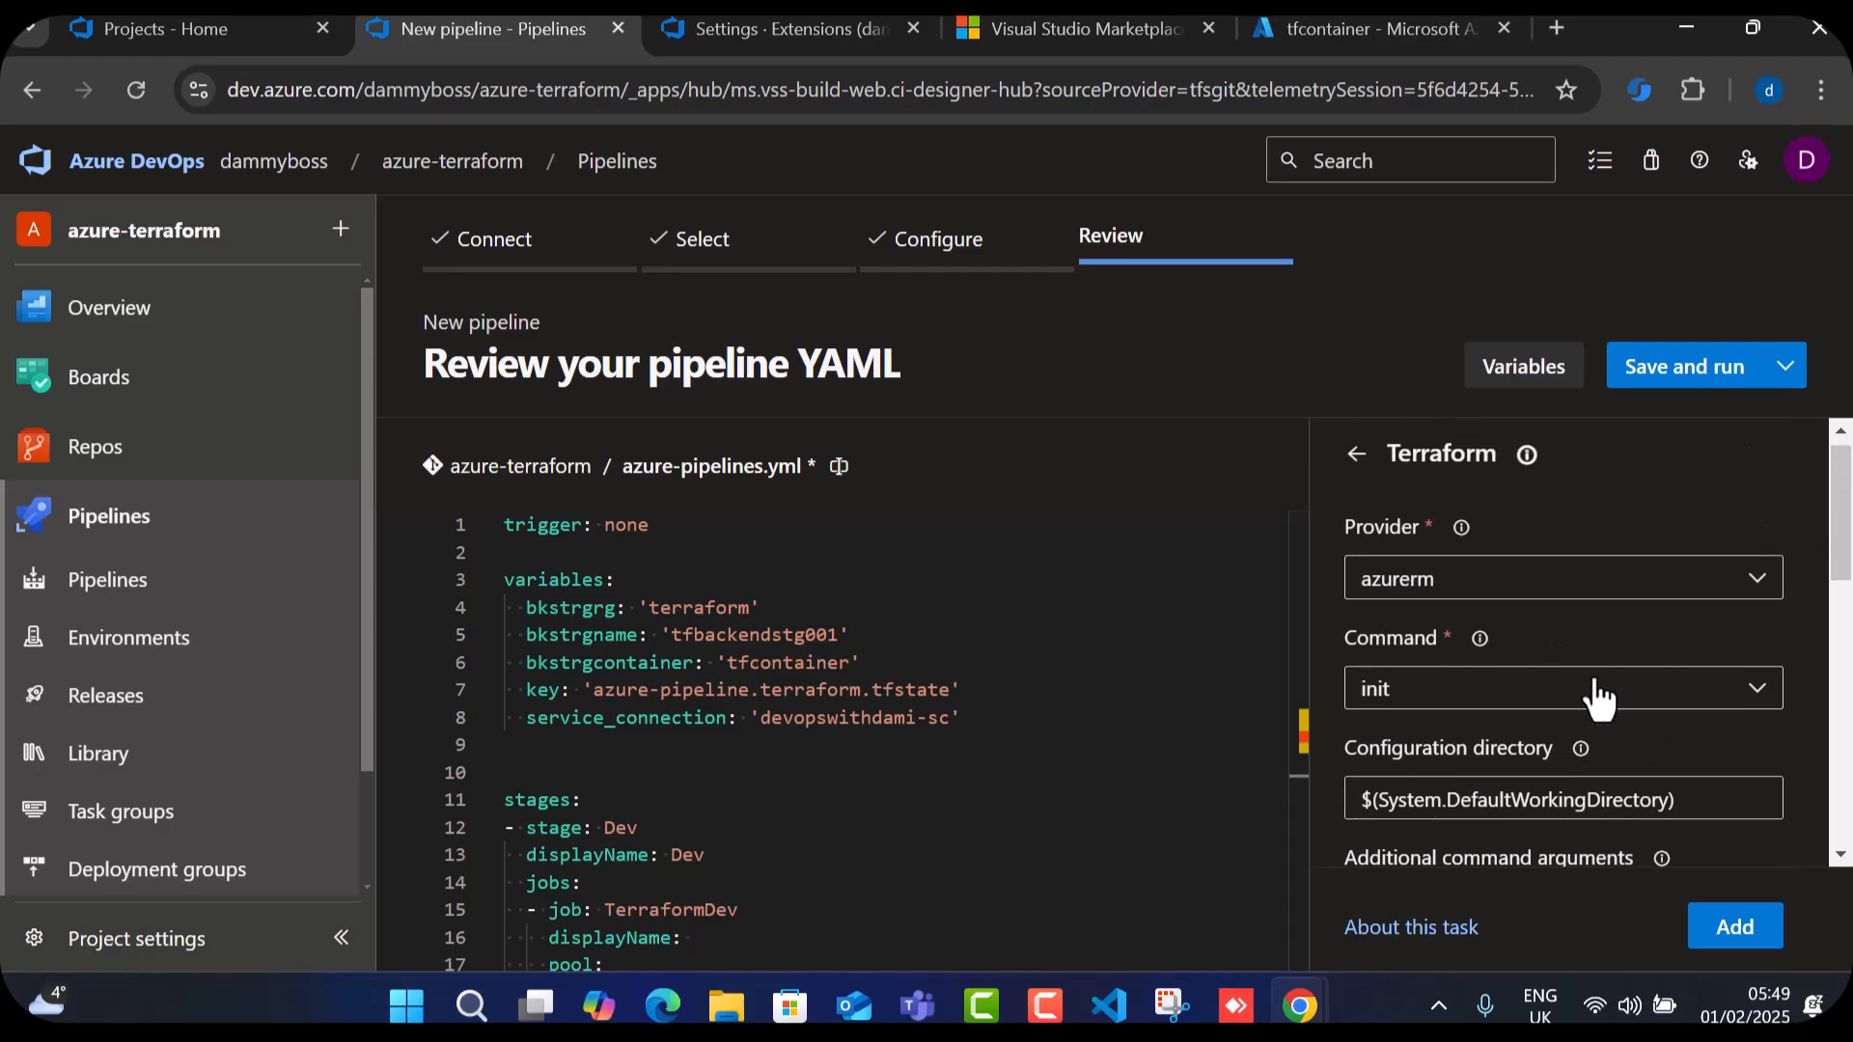
{"action": "scroll", "coordinate": [1594, 693], "scroll_direction": "down", "scroll_amount": 10}
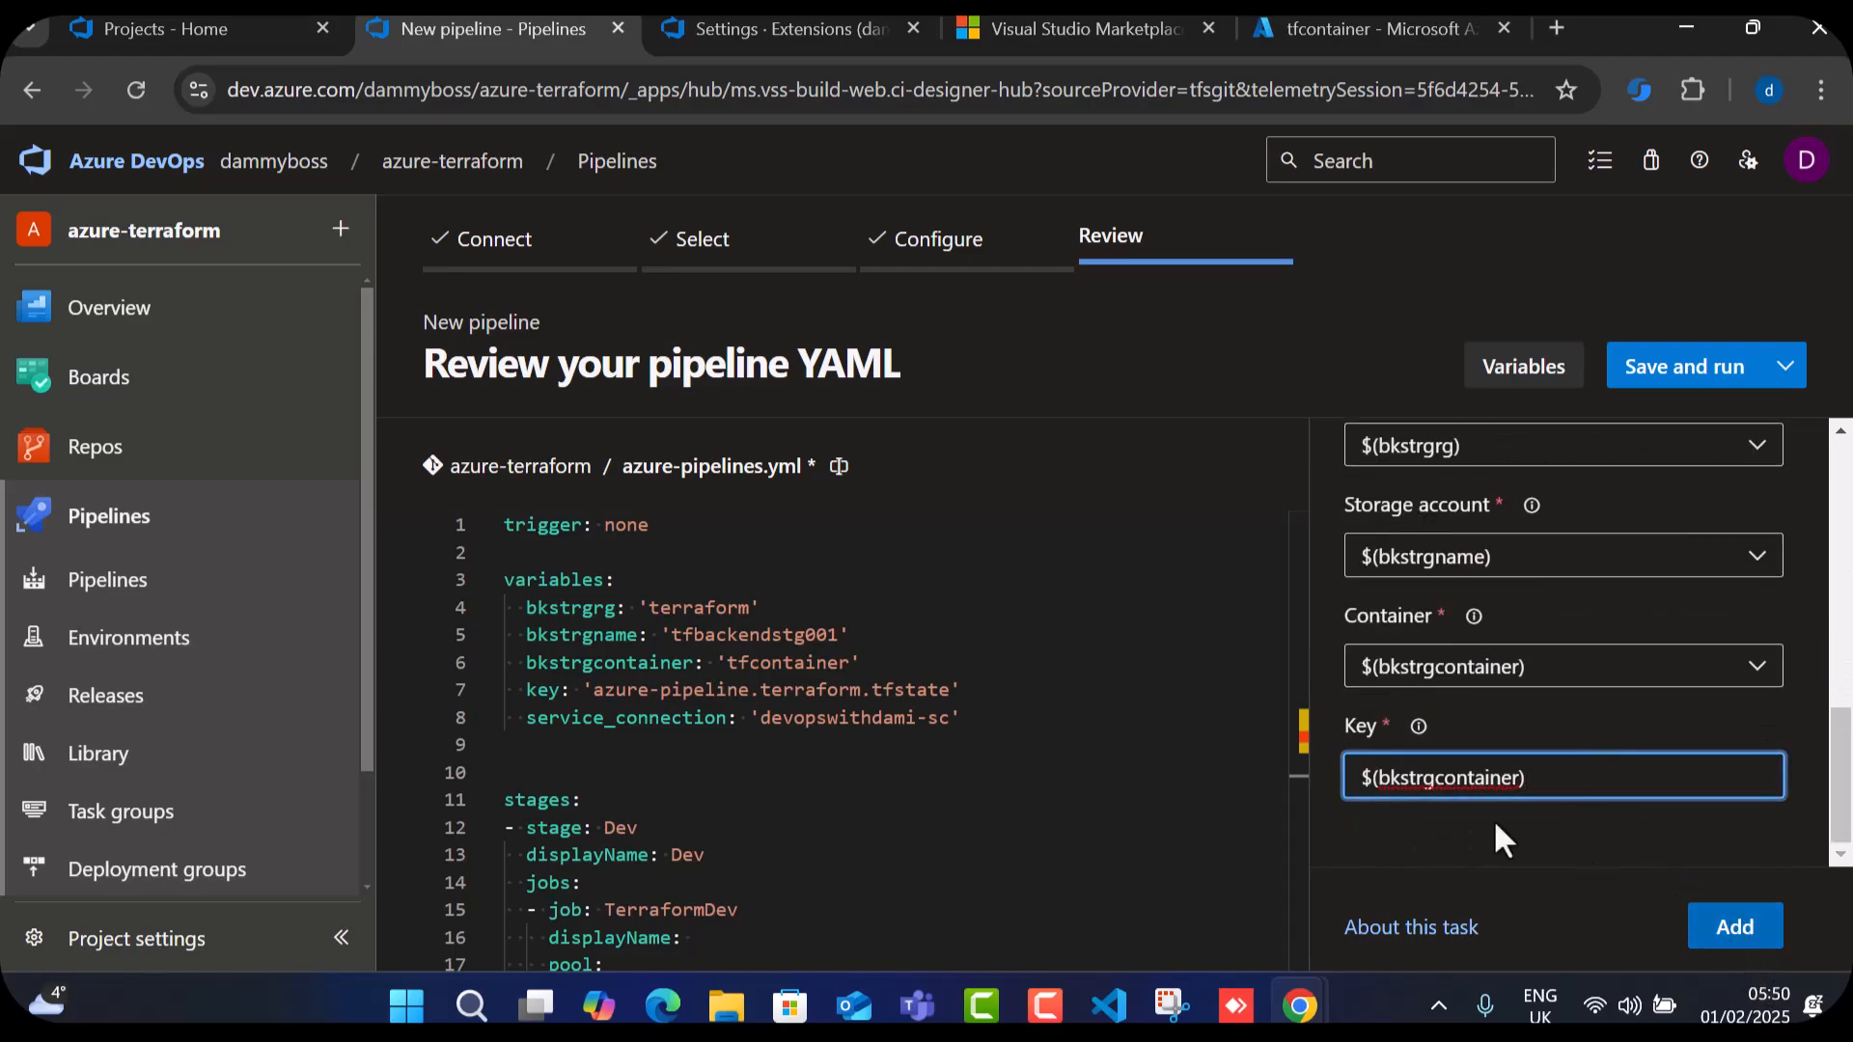
Insert the configured Terraform init task into the YAML on the line directly below the installer task.
{"action": "scroll", "coordinate": [814, 711], "scroll_direction": "down", "scroll_amount": 5}
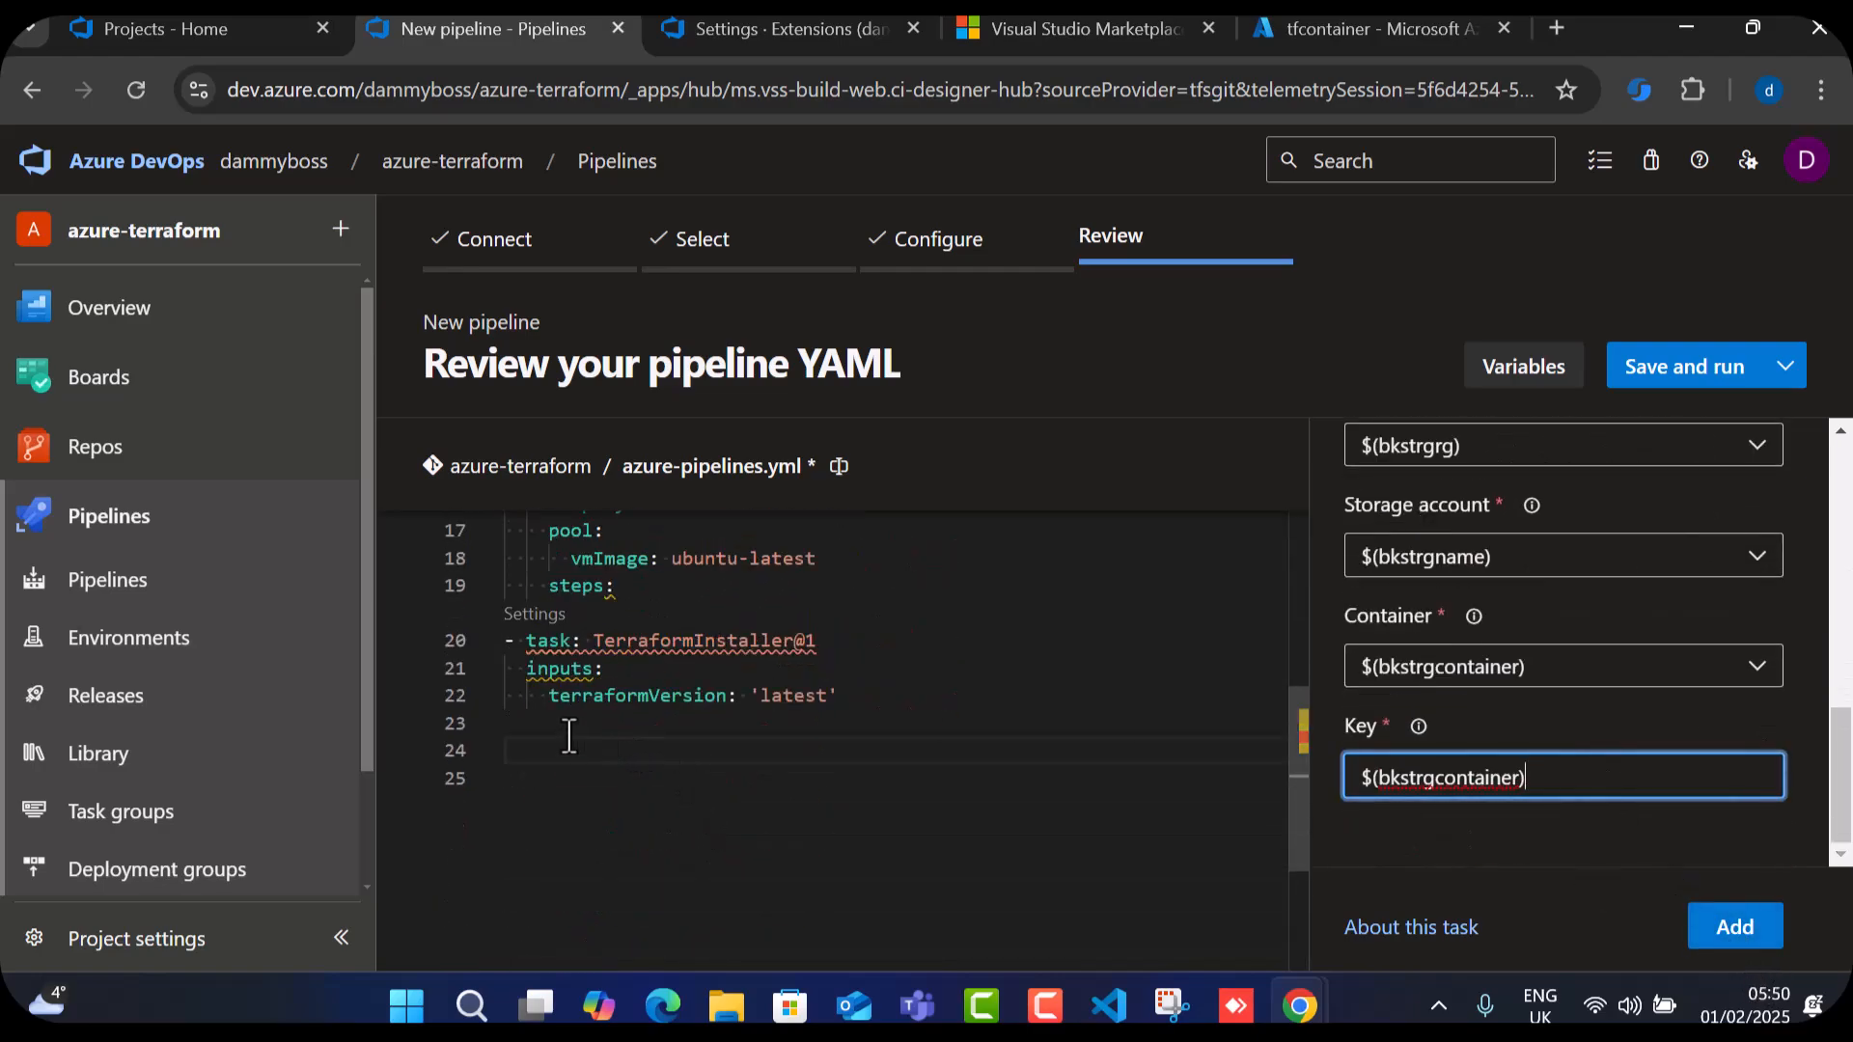
{"action": "left_click", "coordinate": [536, 725]}
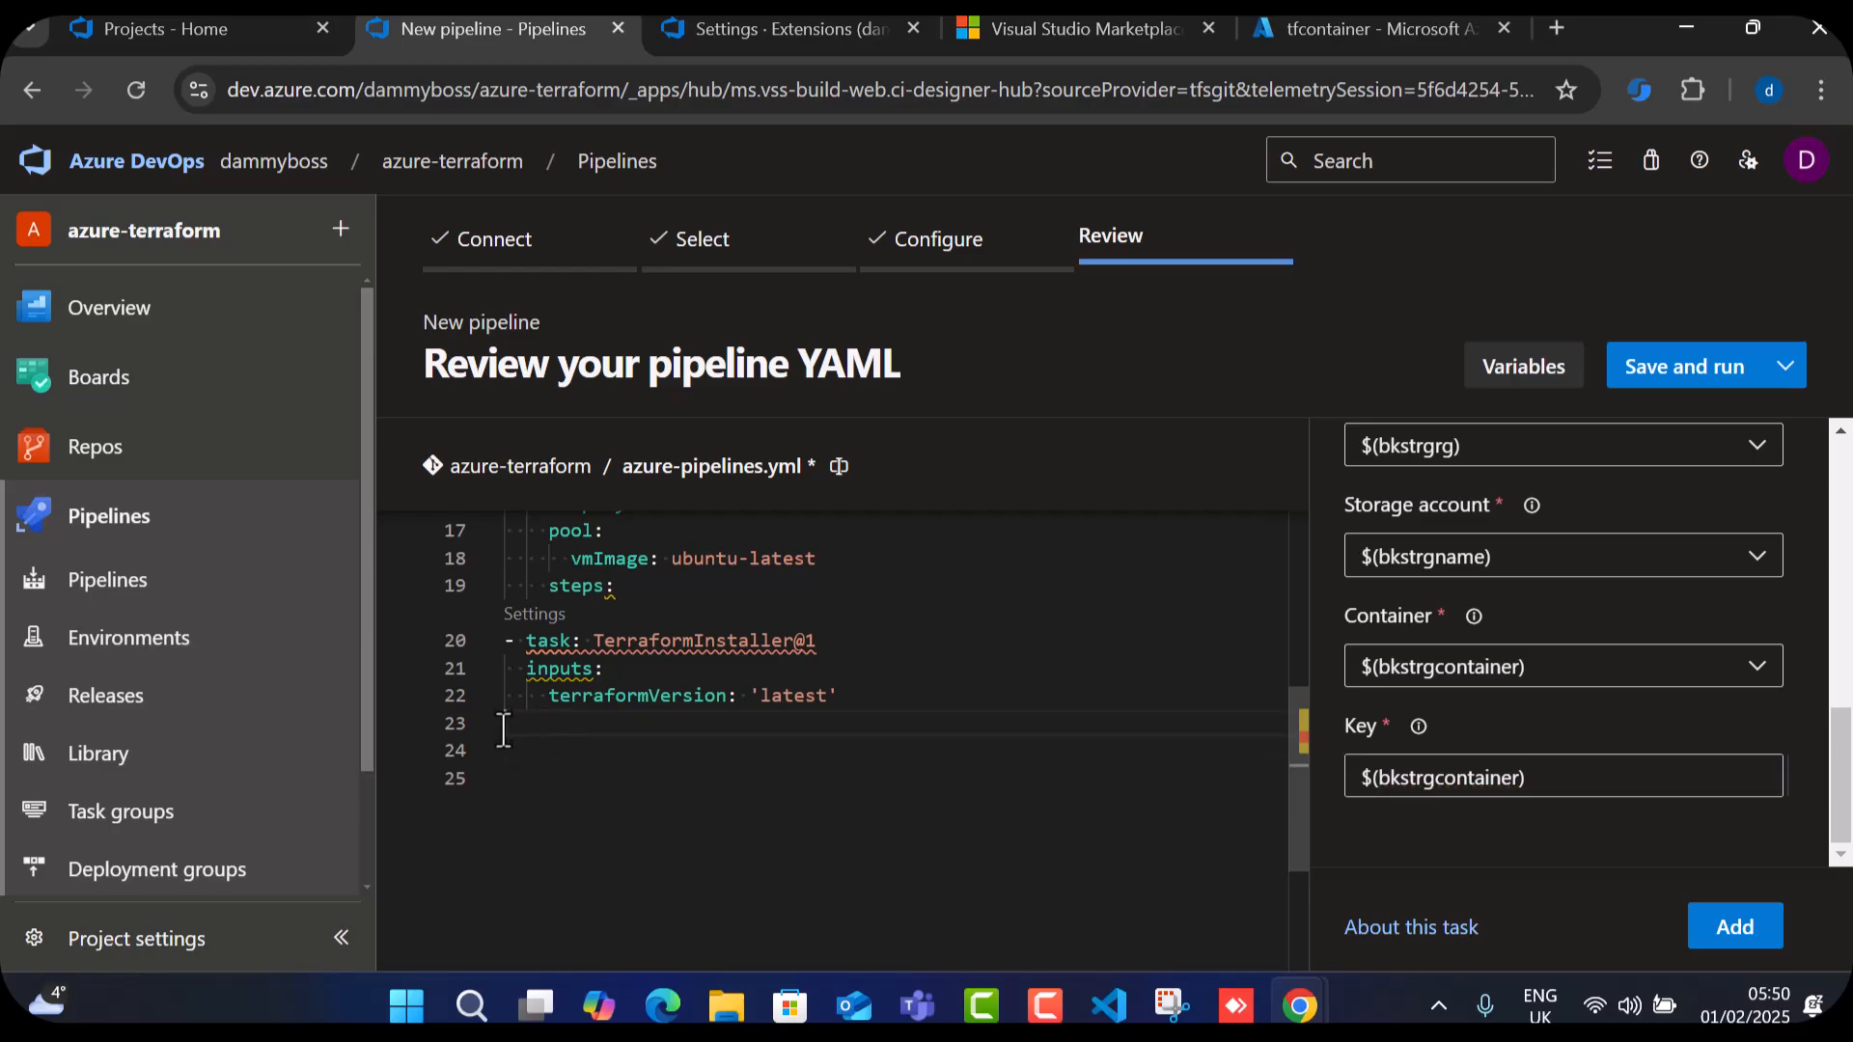
{"action": "left_click", "coordinate": [1732, 928]}
{"action": "scroll", "coordinate": [1004, 801], "scroll_direction": "down", "scroll_amount": 2}
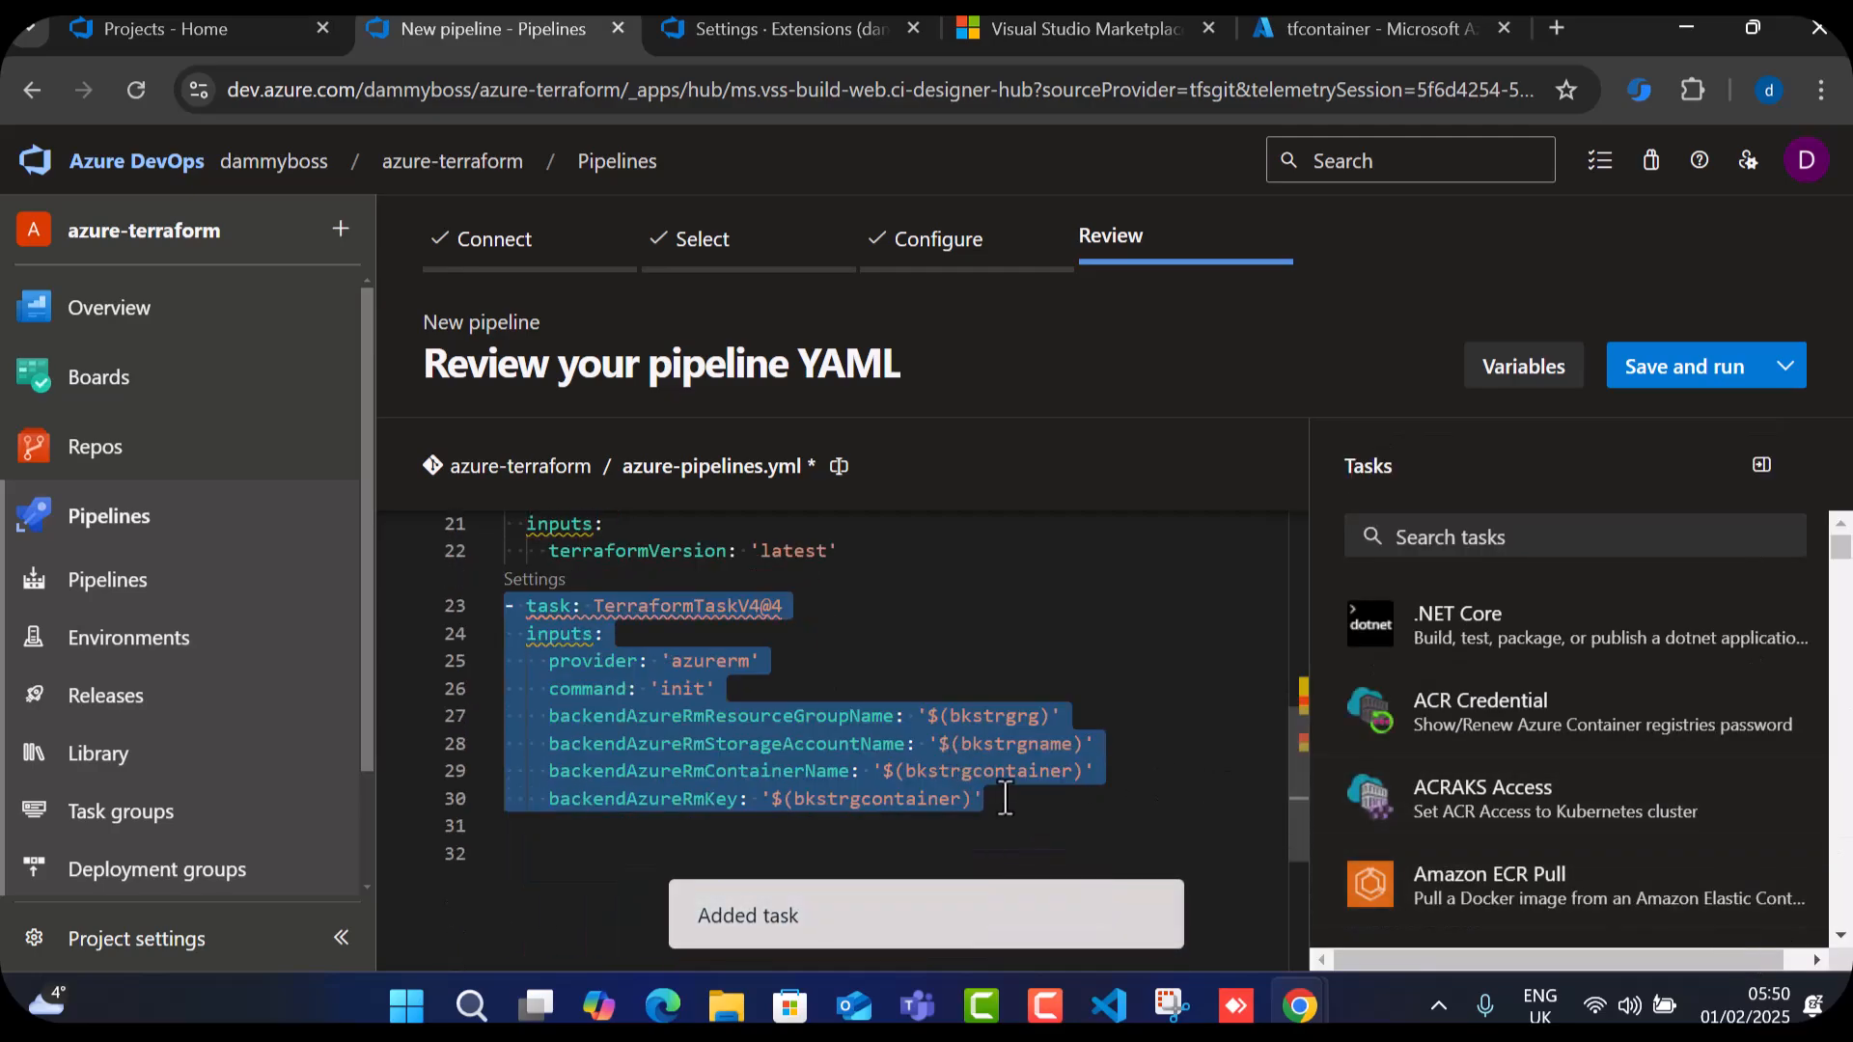
Add an empty line below the init task, search the task assistant for terr and open the Terraform task again.
{"action": "left_click", "coordinate": [997, 809]}
{"action": "key", "text": "Return"}
{"action": "key", "text": "BackSpace"}
{"action": "key", "text": "BackSpace"}
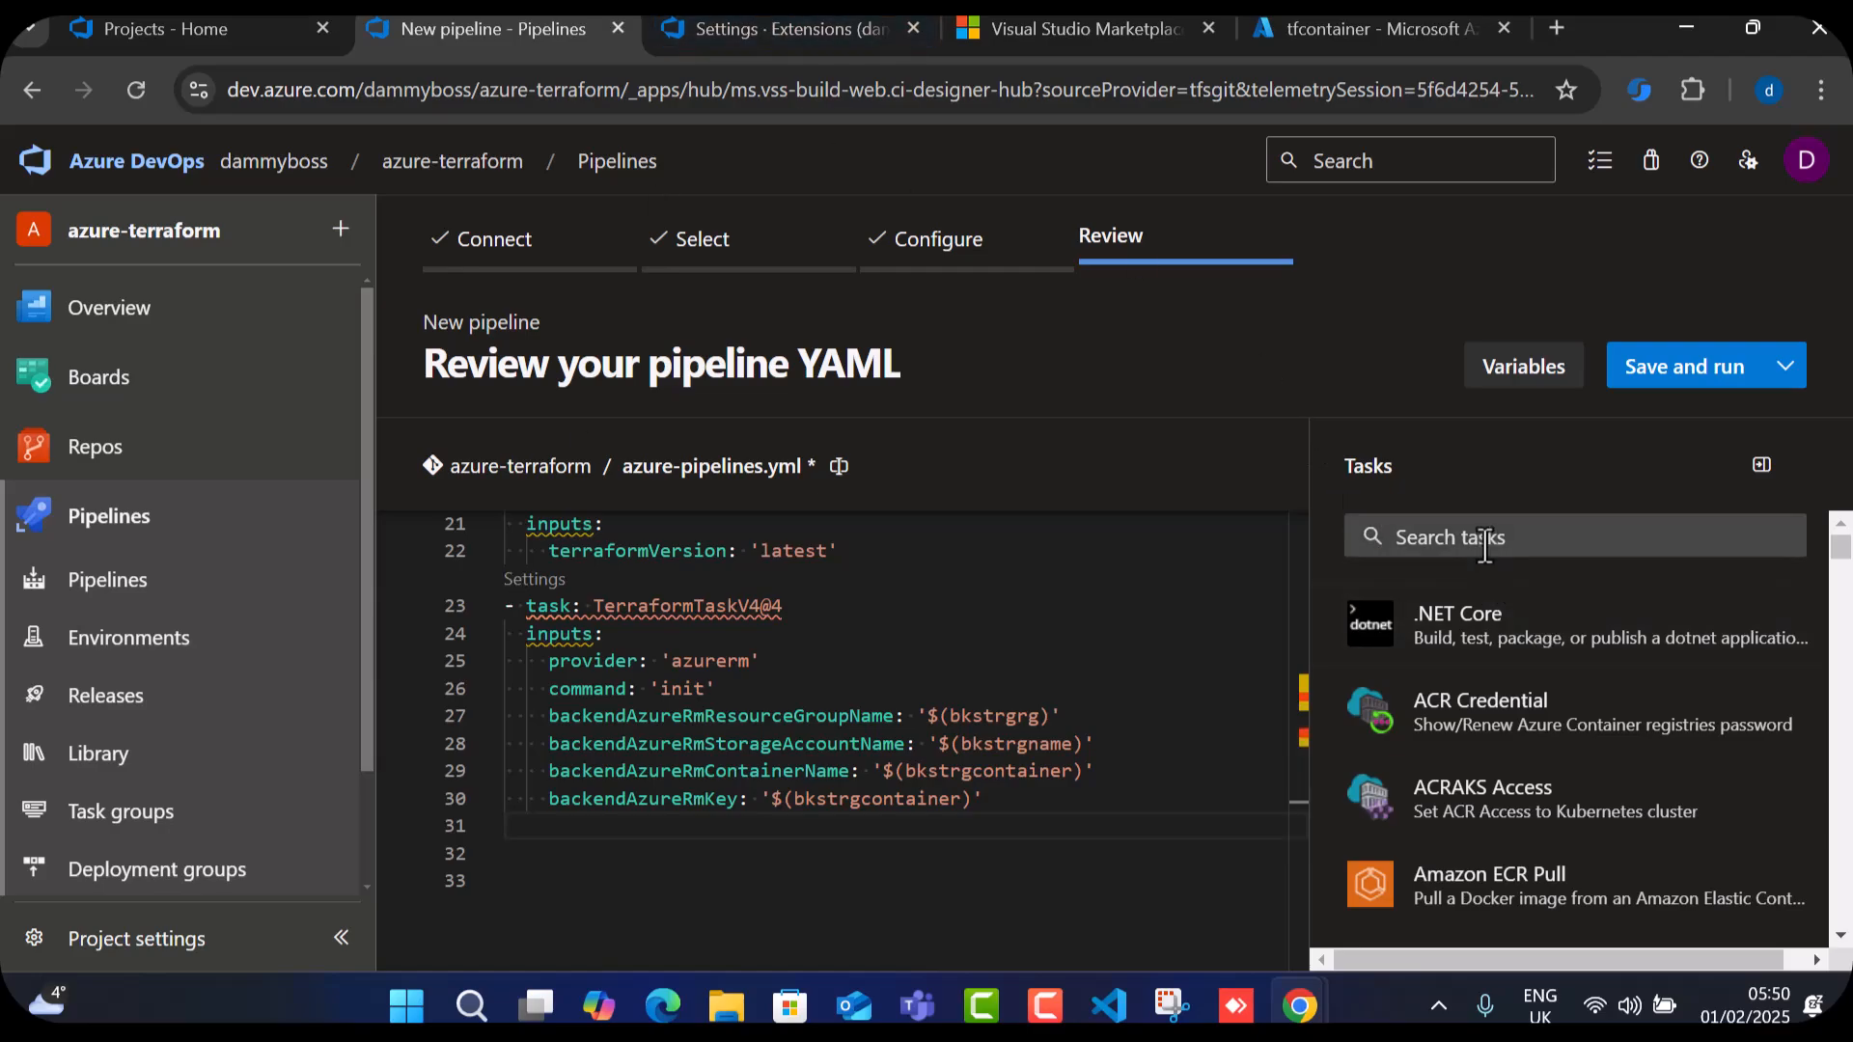
{"action": "left_click", "coordinate": [1484, 543]}
{"action": "type", "text": "t"}
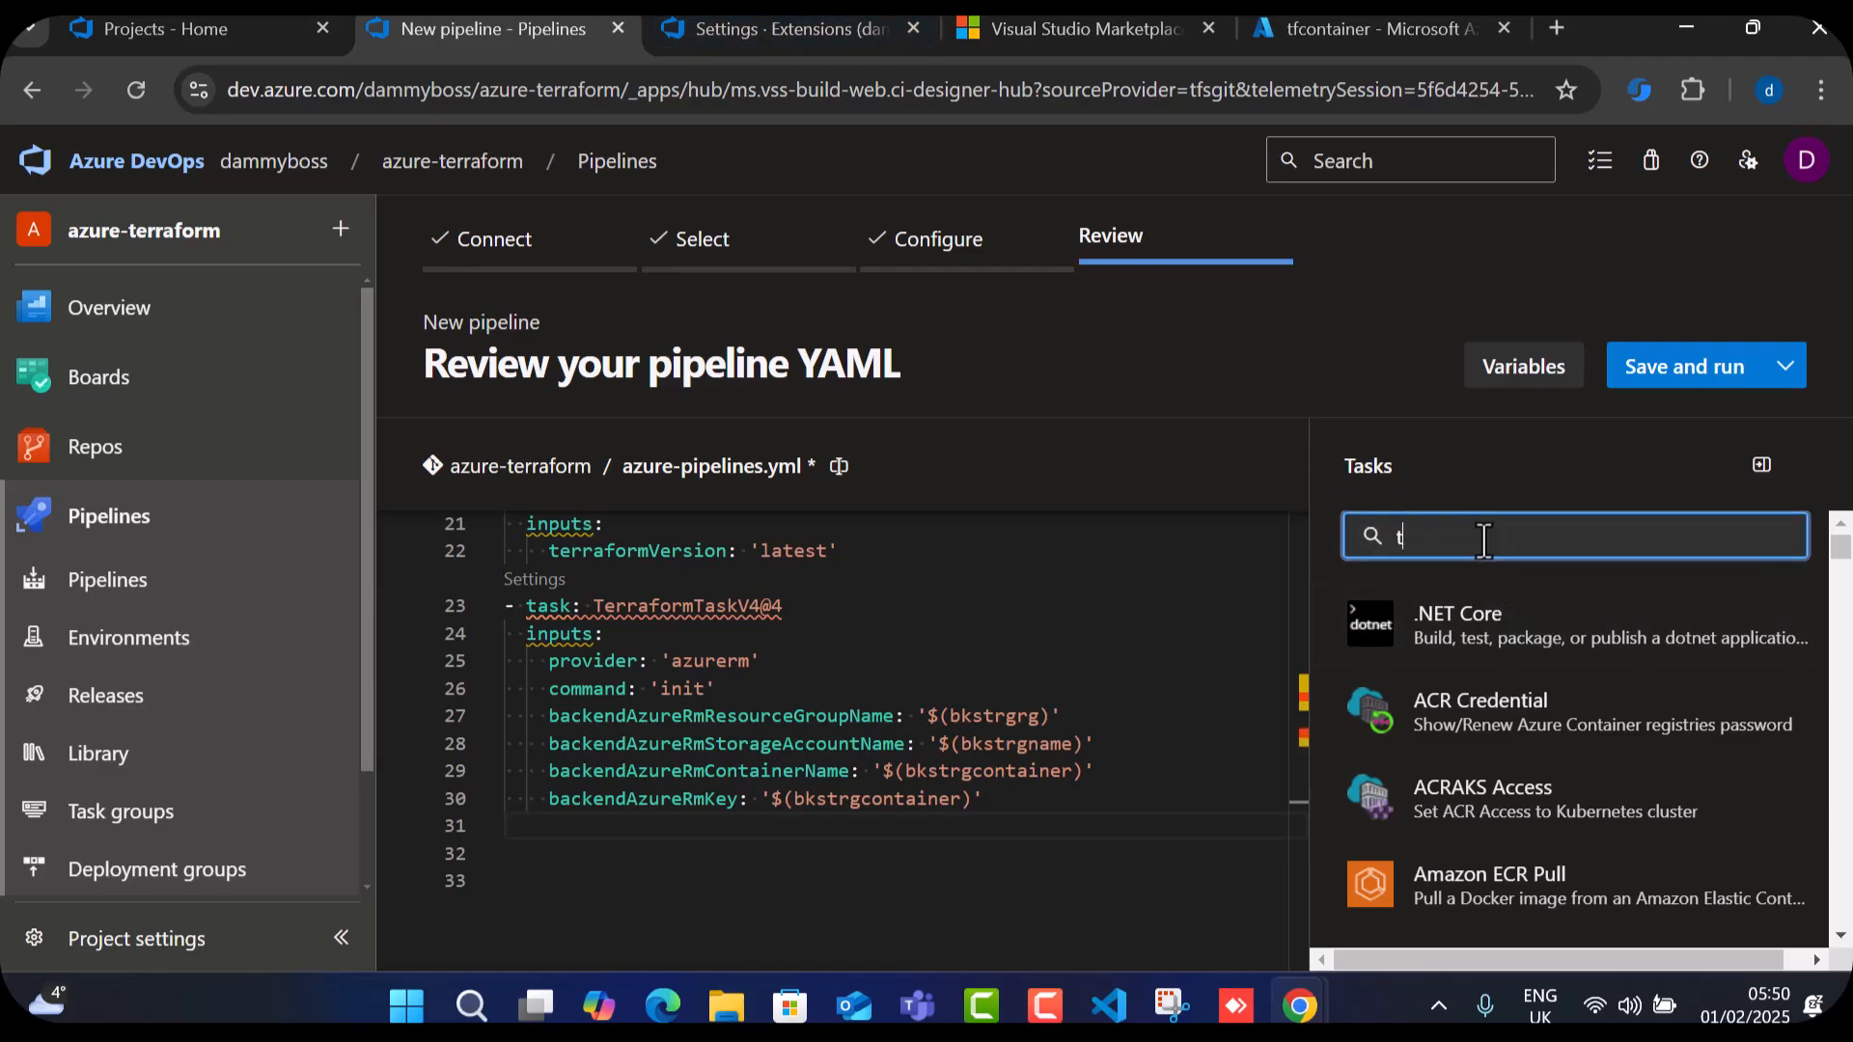
{"action": "type", "text": "err"}
{"action": "left_click", "coordinate": [1500, 637]}
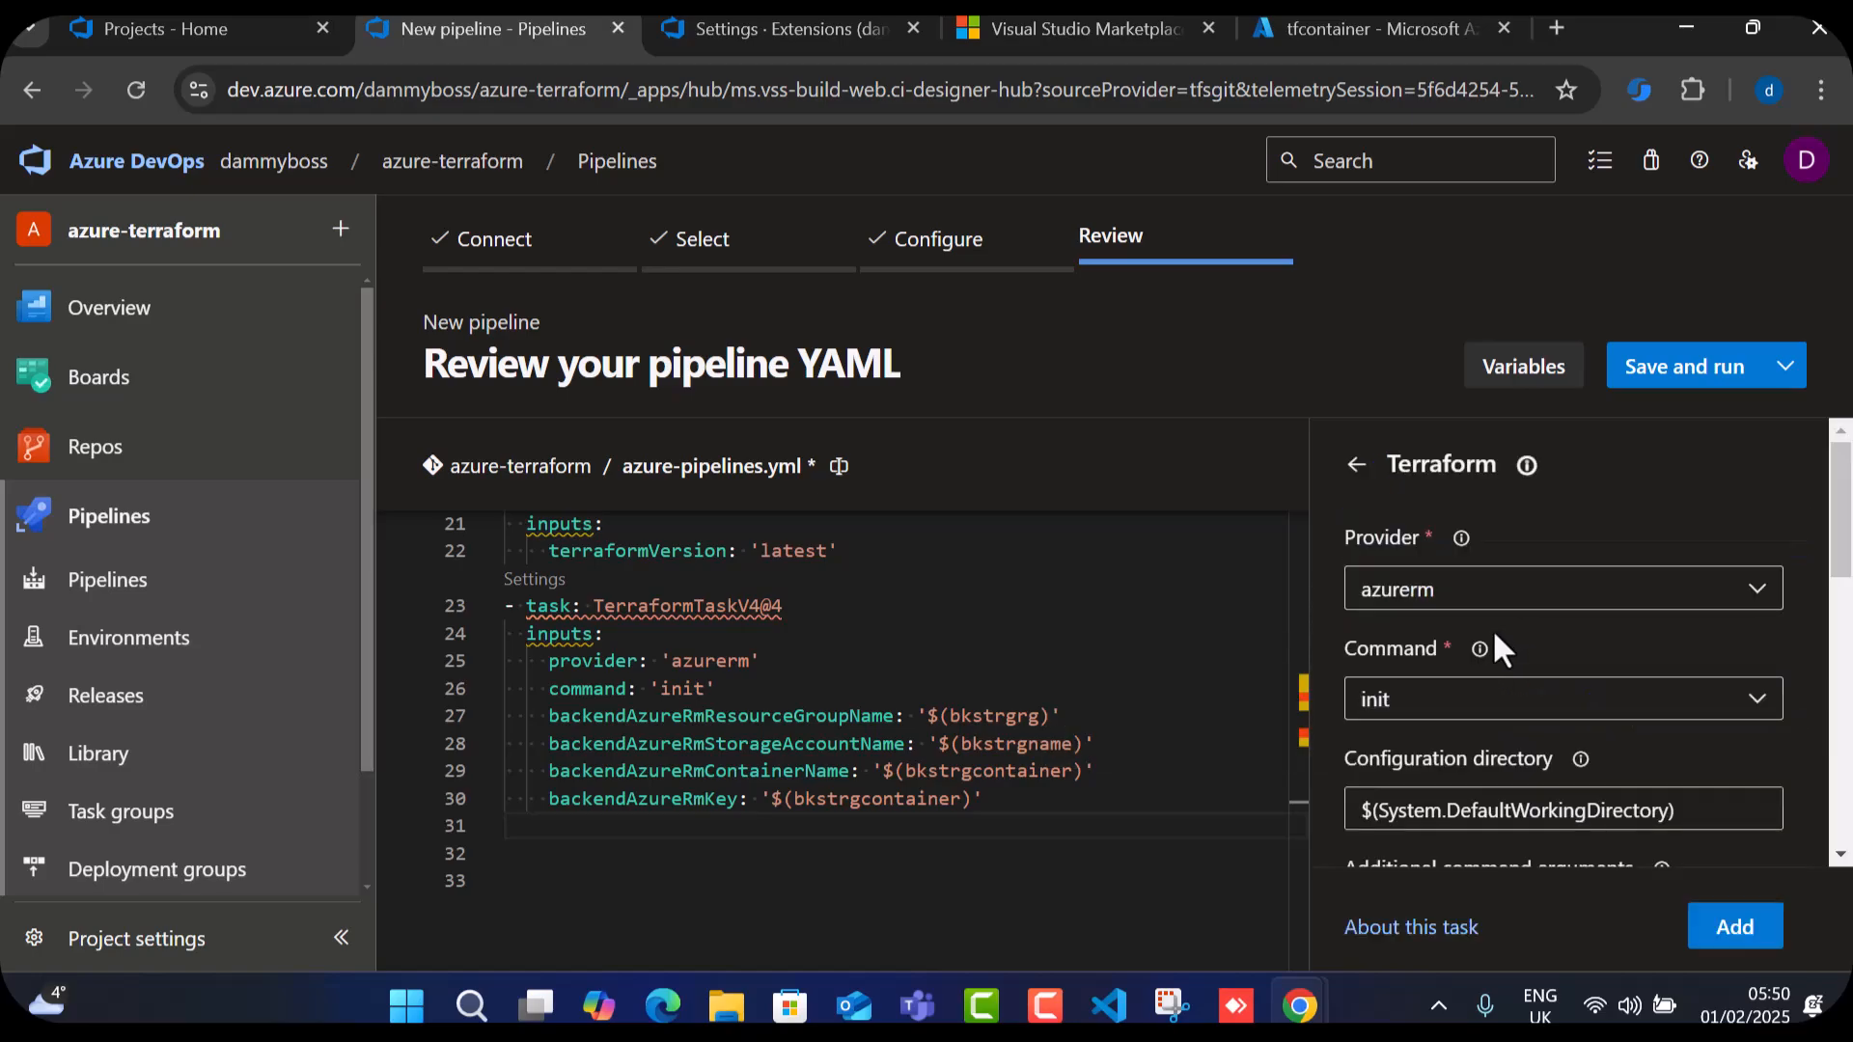
Set the Terraform task's command to validate and insert the task into the YAML below the init task.
{"action": "left_click", "coordinate": [1469, 704]}
{"action": "left_click", "coordinate": [1445, 376]}
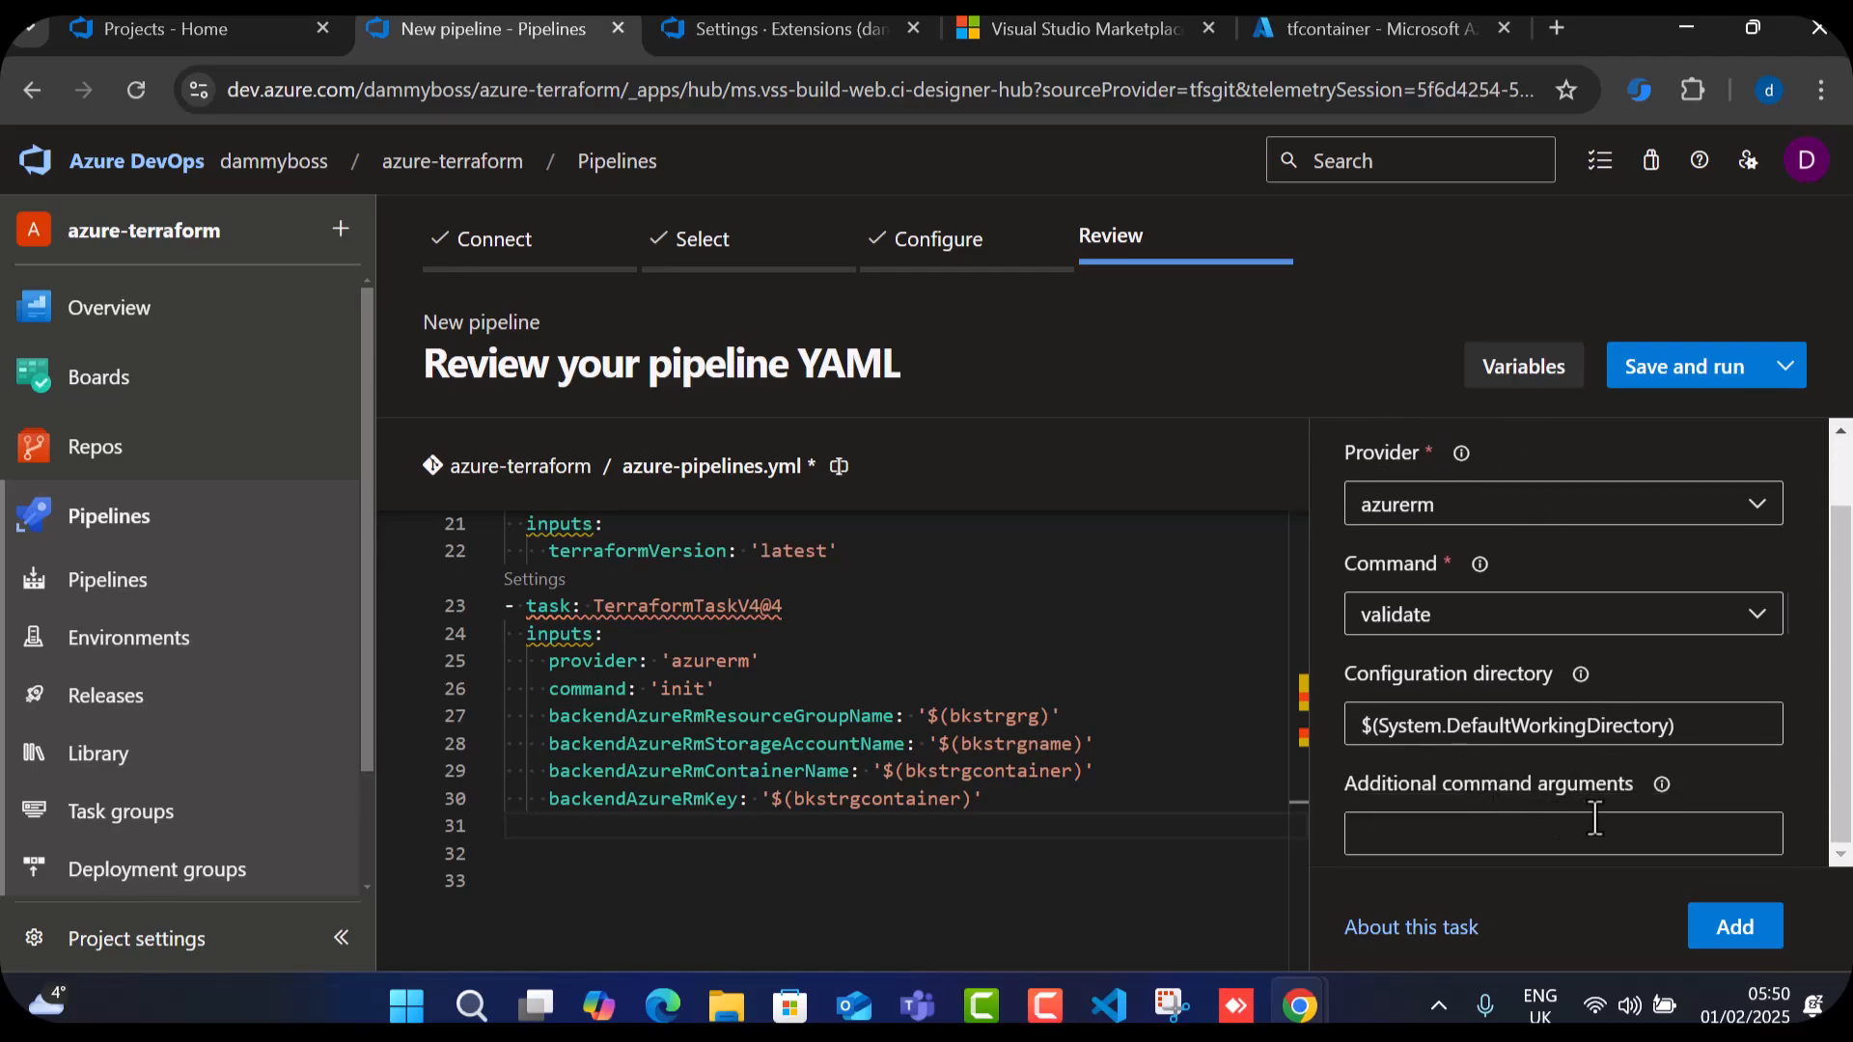
{"action": "left_click", "coordinate": [1735, 926]}
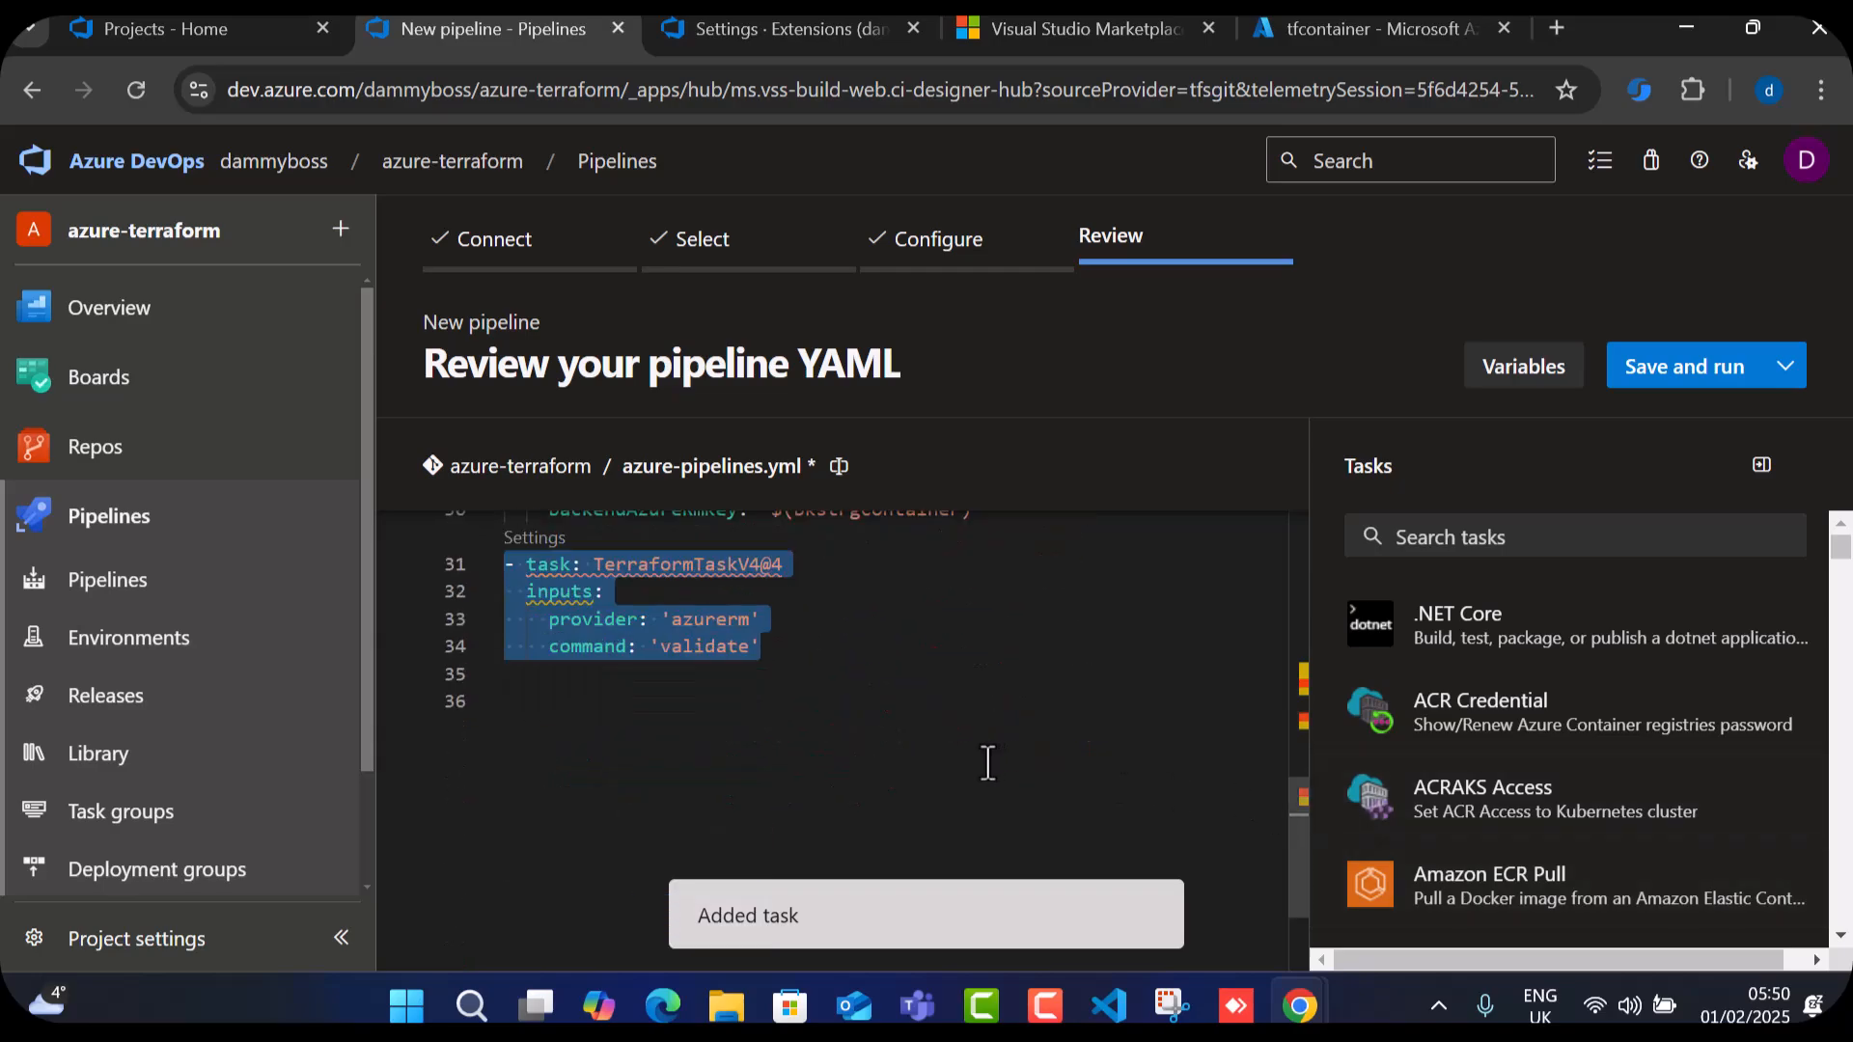
Add two empty lines below the validate task, search the task assistant for terr and open the Terraform task.
{"action": "left_click", "coordinate": [815, 646]}
{"action": "key", "text": "Return"}
{"action": "key", "text": "Return"}
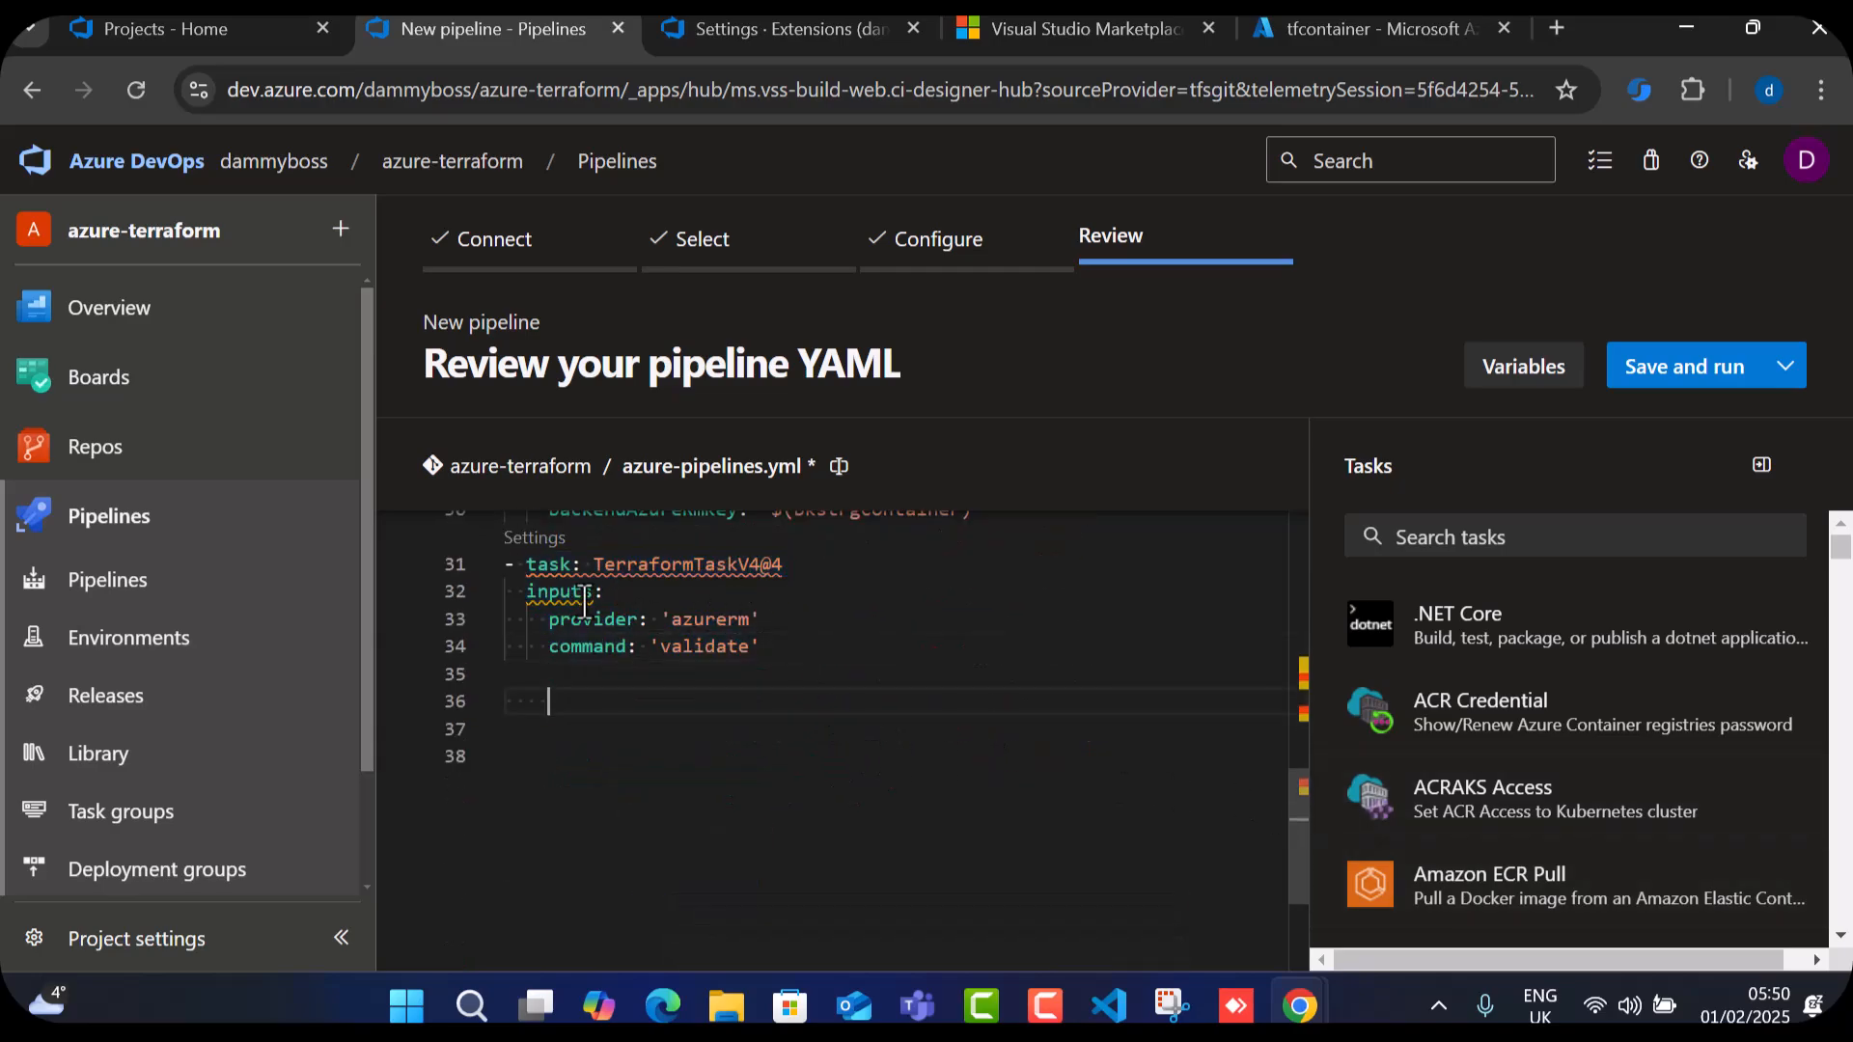
{"action": "left_click", "coordinate": [1494, 536]}
{"action": "type", "text": "terr"}
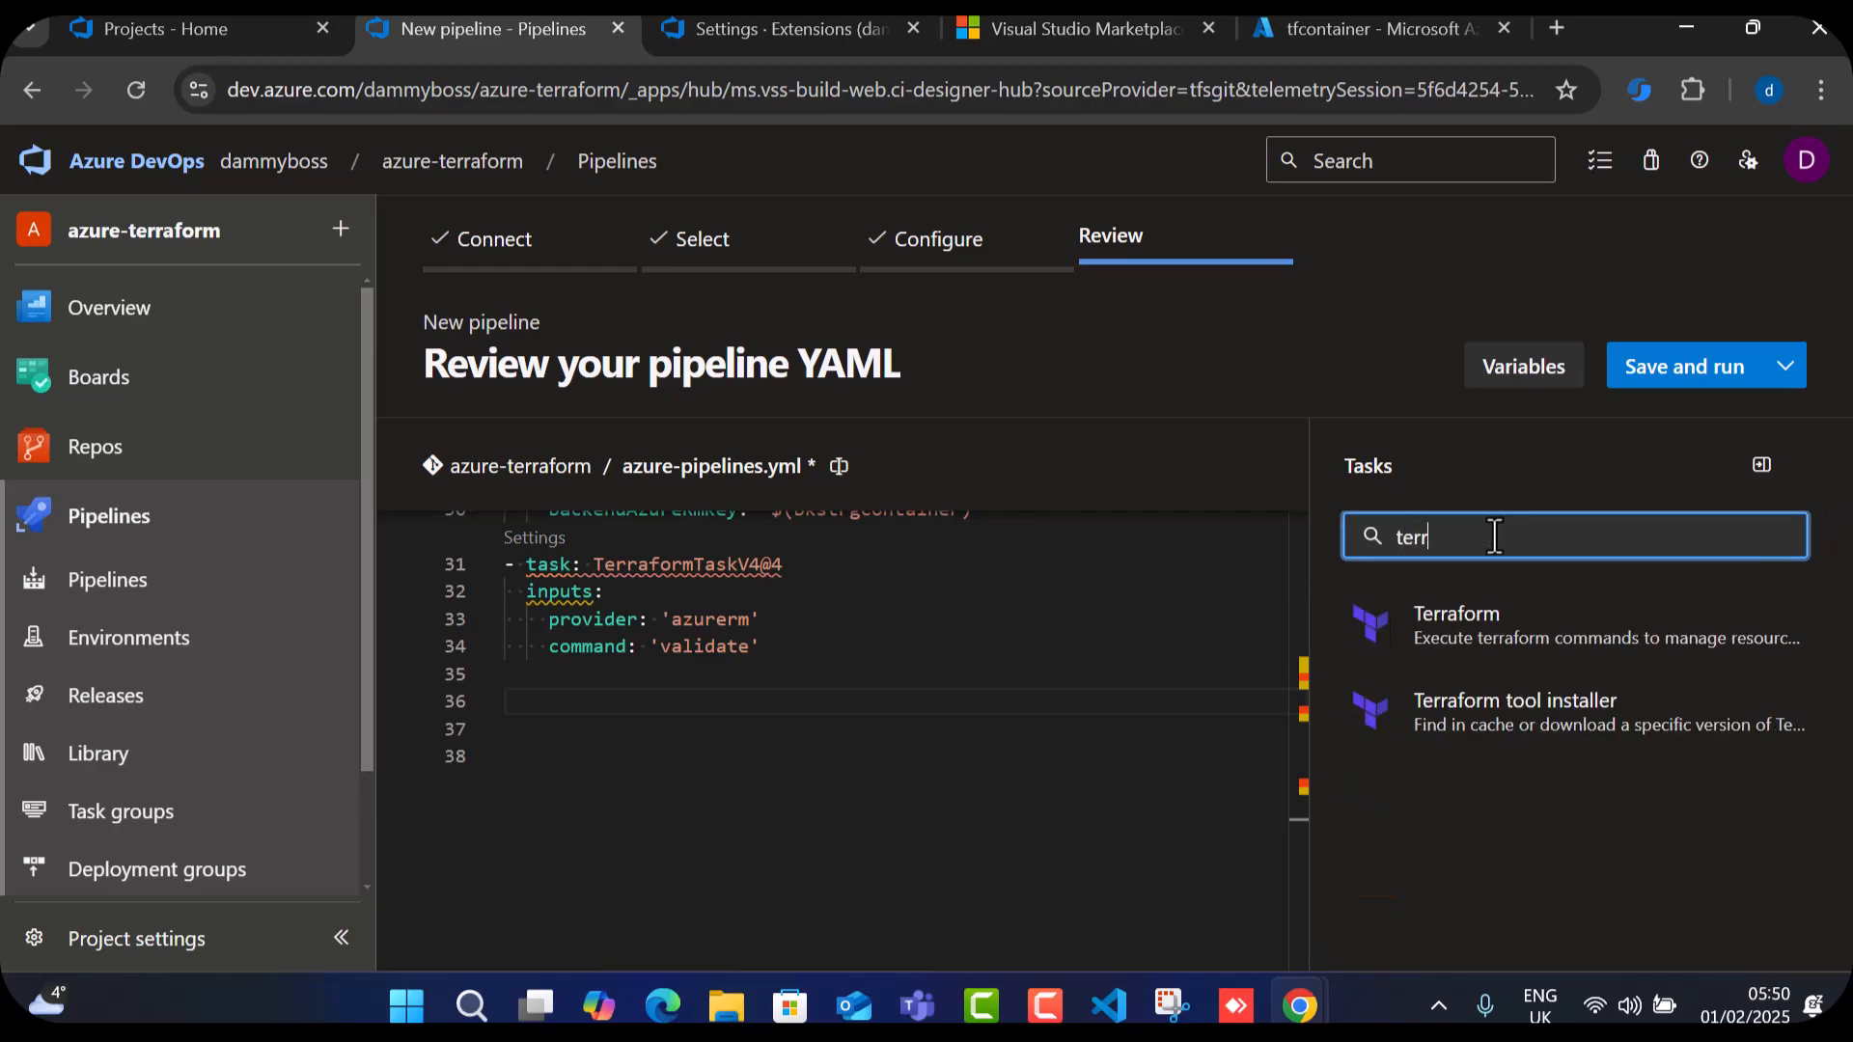
{"action": "left_click", "coordinate": [1481, 632]}
Set the new Terraform task's command to plan, keeping azurerm as the provider.
{"action": "left_click", "coordinate": [1461, 706]}
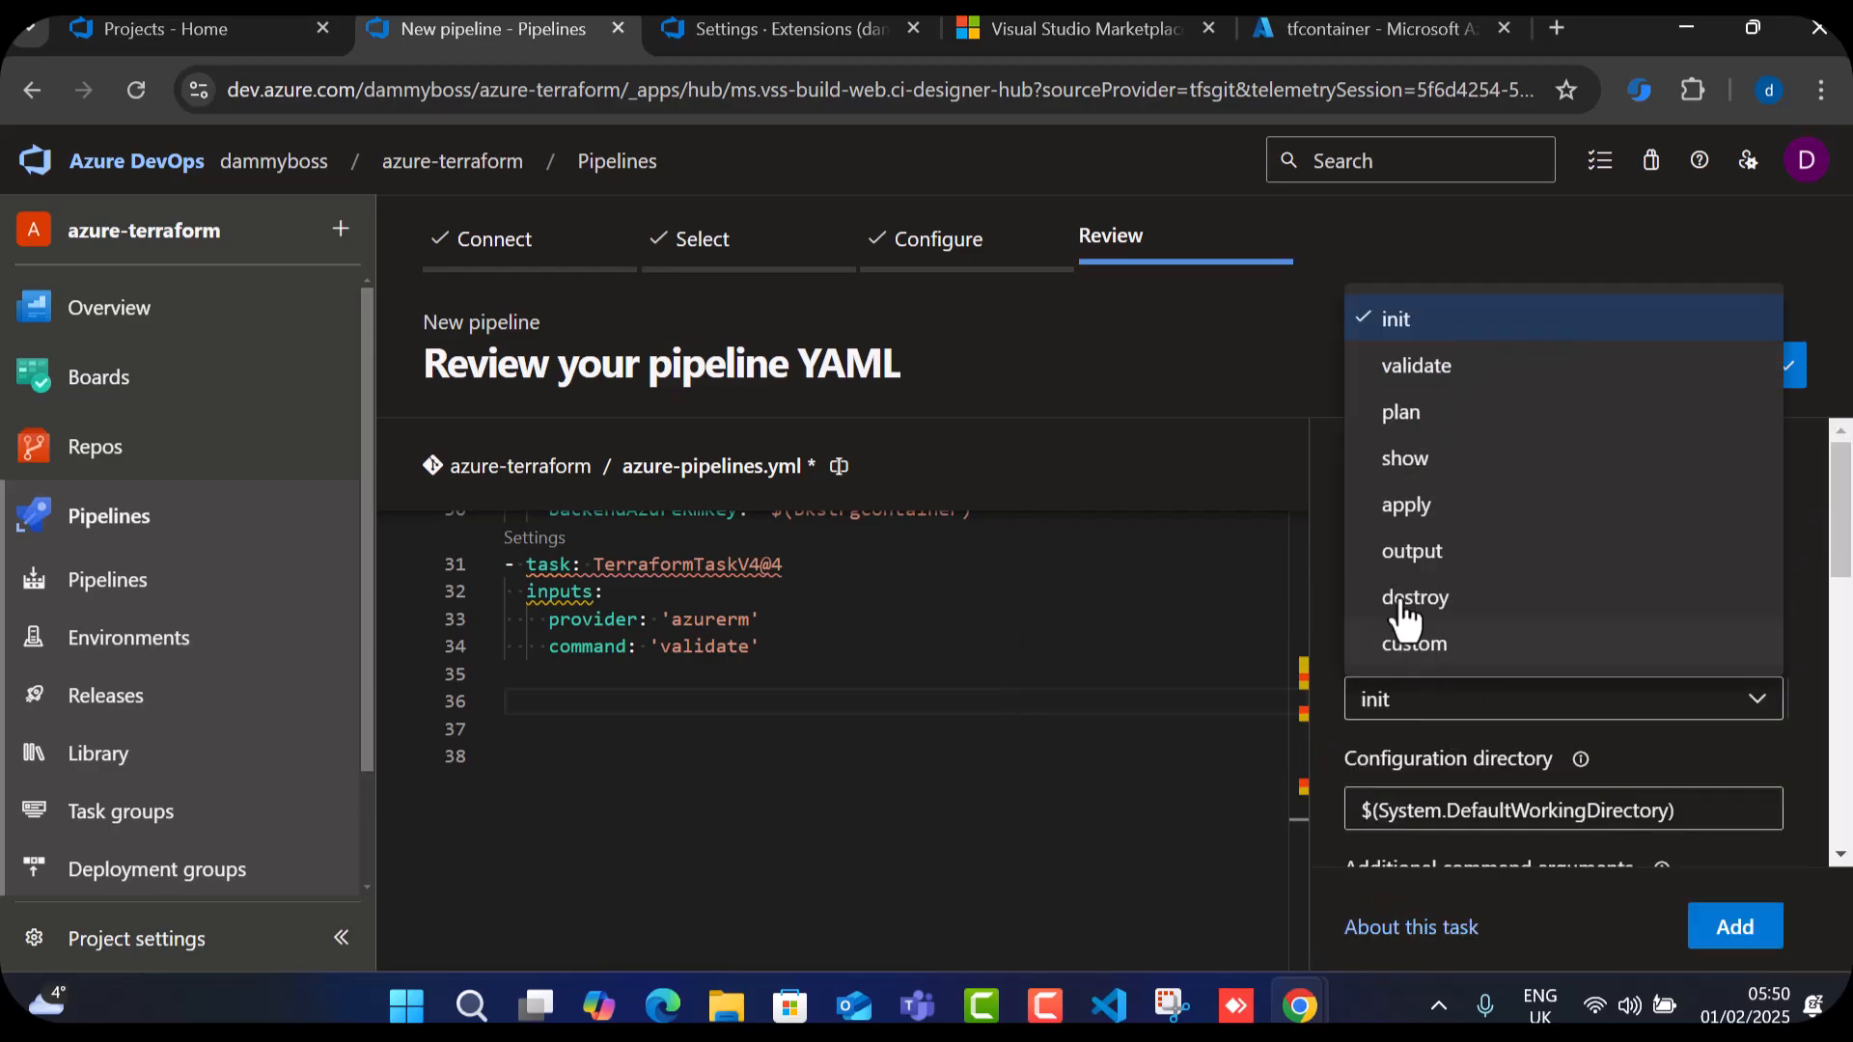
{"action": "left_click", "coordinate": [1422, 429]}
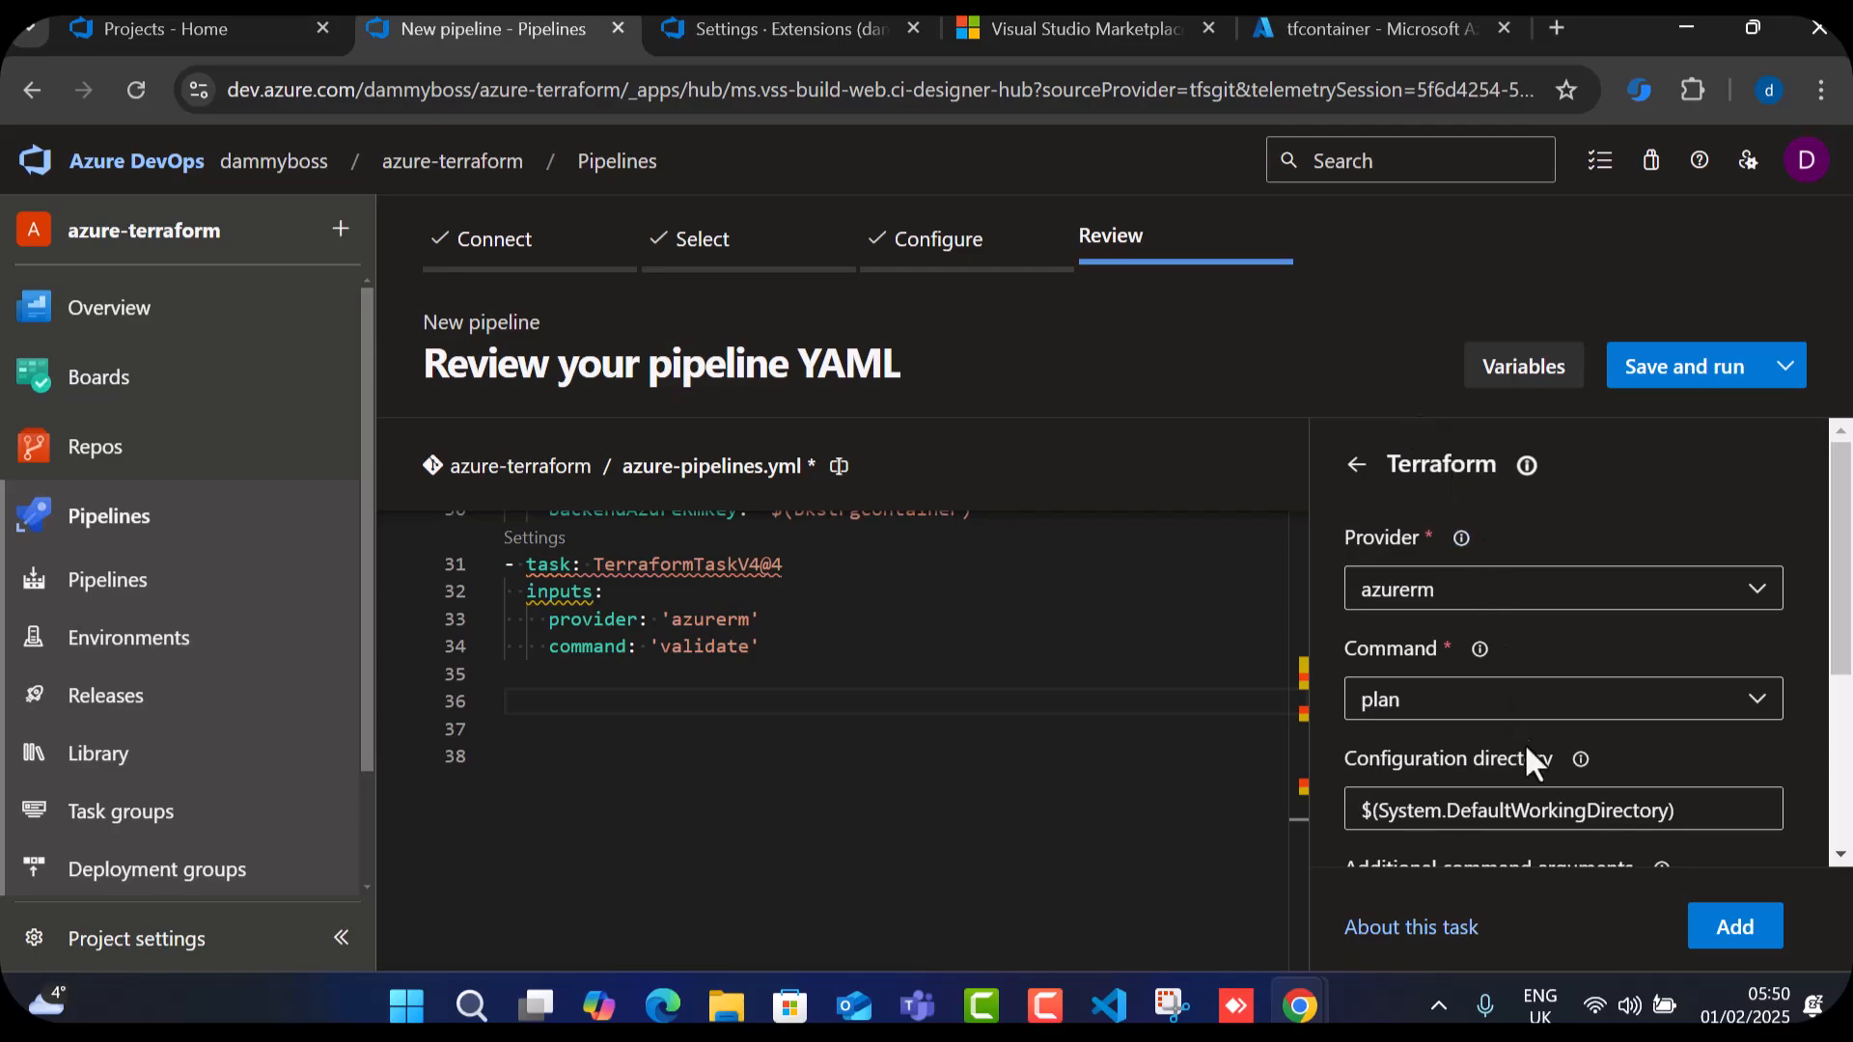
Add the Terraform plan task to the pipeline with devopswithdami-sc as the Azure provider service connection.
{"action": "scroll", "coordinate": [1521, 730], "scroll_direction": "down", "scroll_amount": 3}
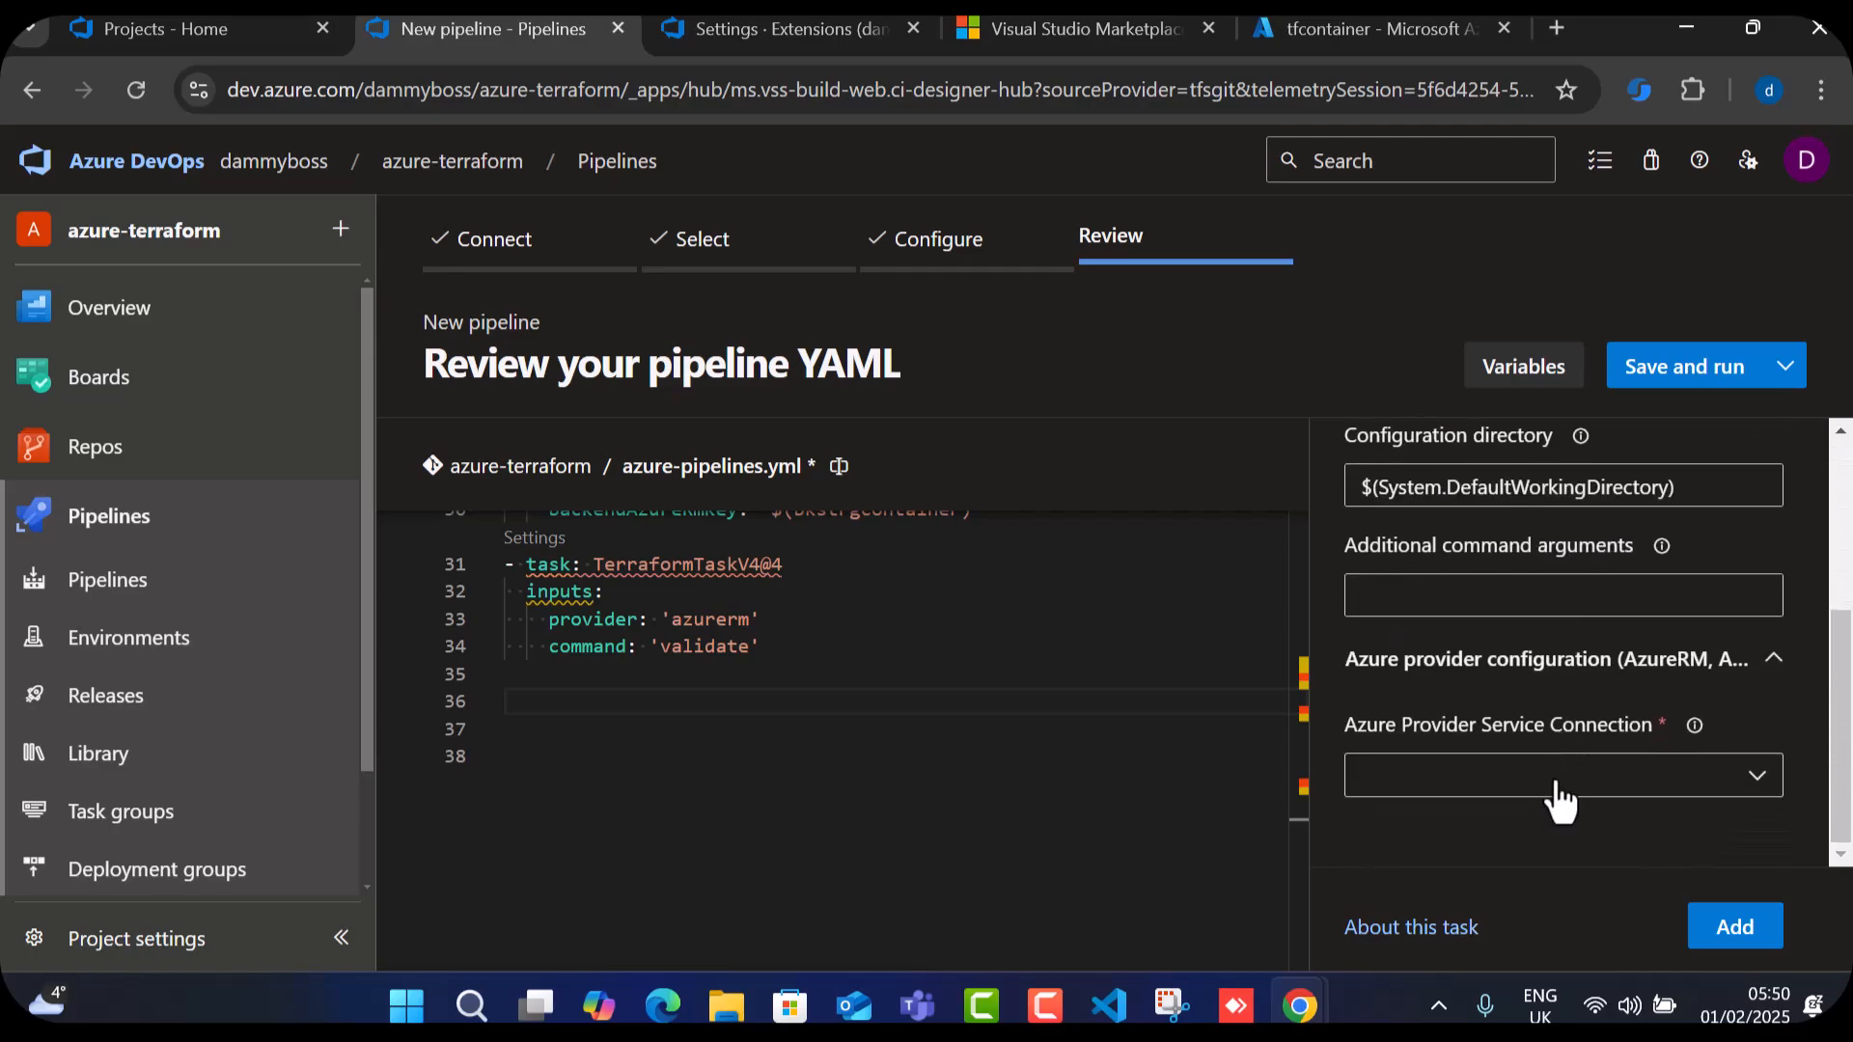
{"action": "left_click", "coordinate": [1554, 784]}
{"action": "left_click", "coordinate": [1529, 777]}
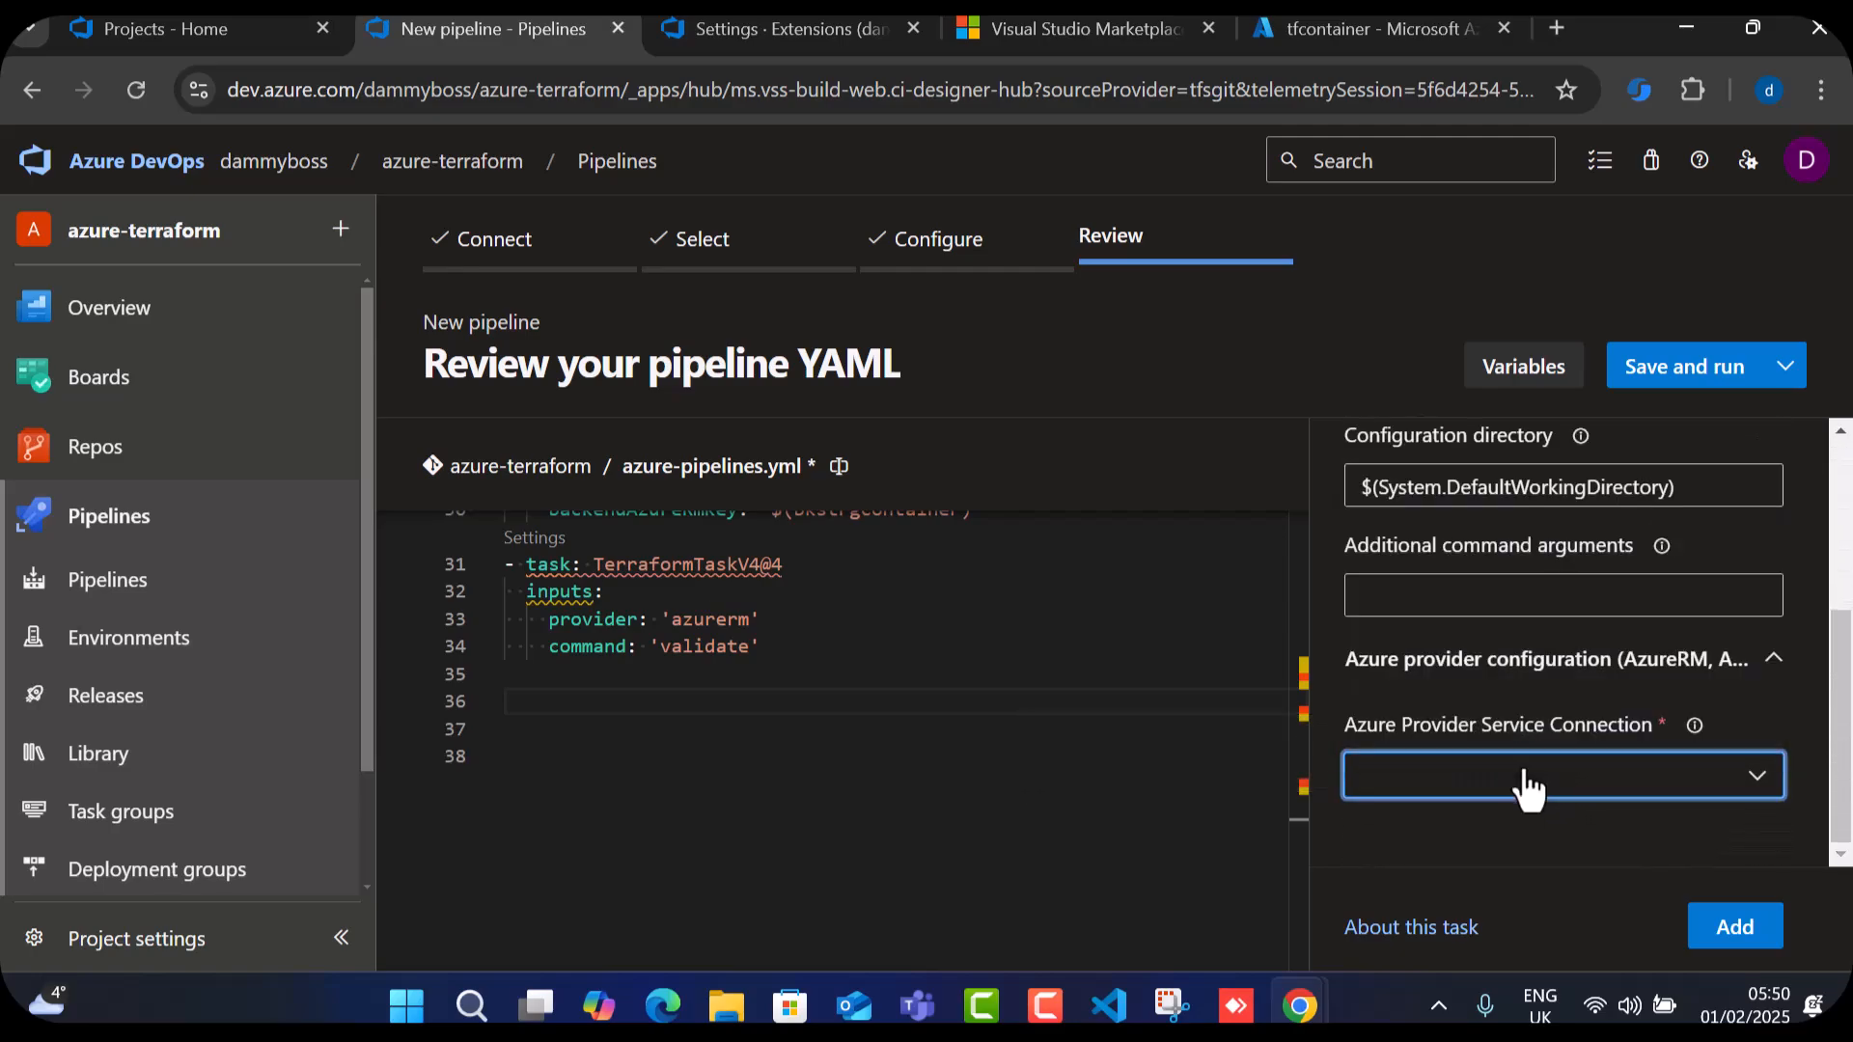
{"action": "left_click", "coordinate": [1457, 794]}
{"action": "left_click", "coordinate": [1455, 792]}
{"action": "left_click", "coordinate": [1711, 804]}
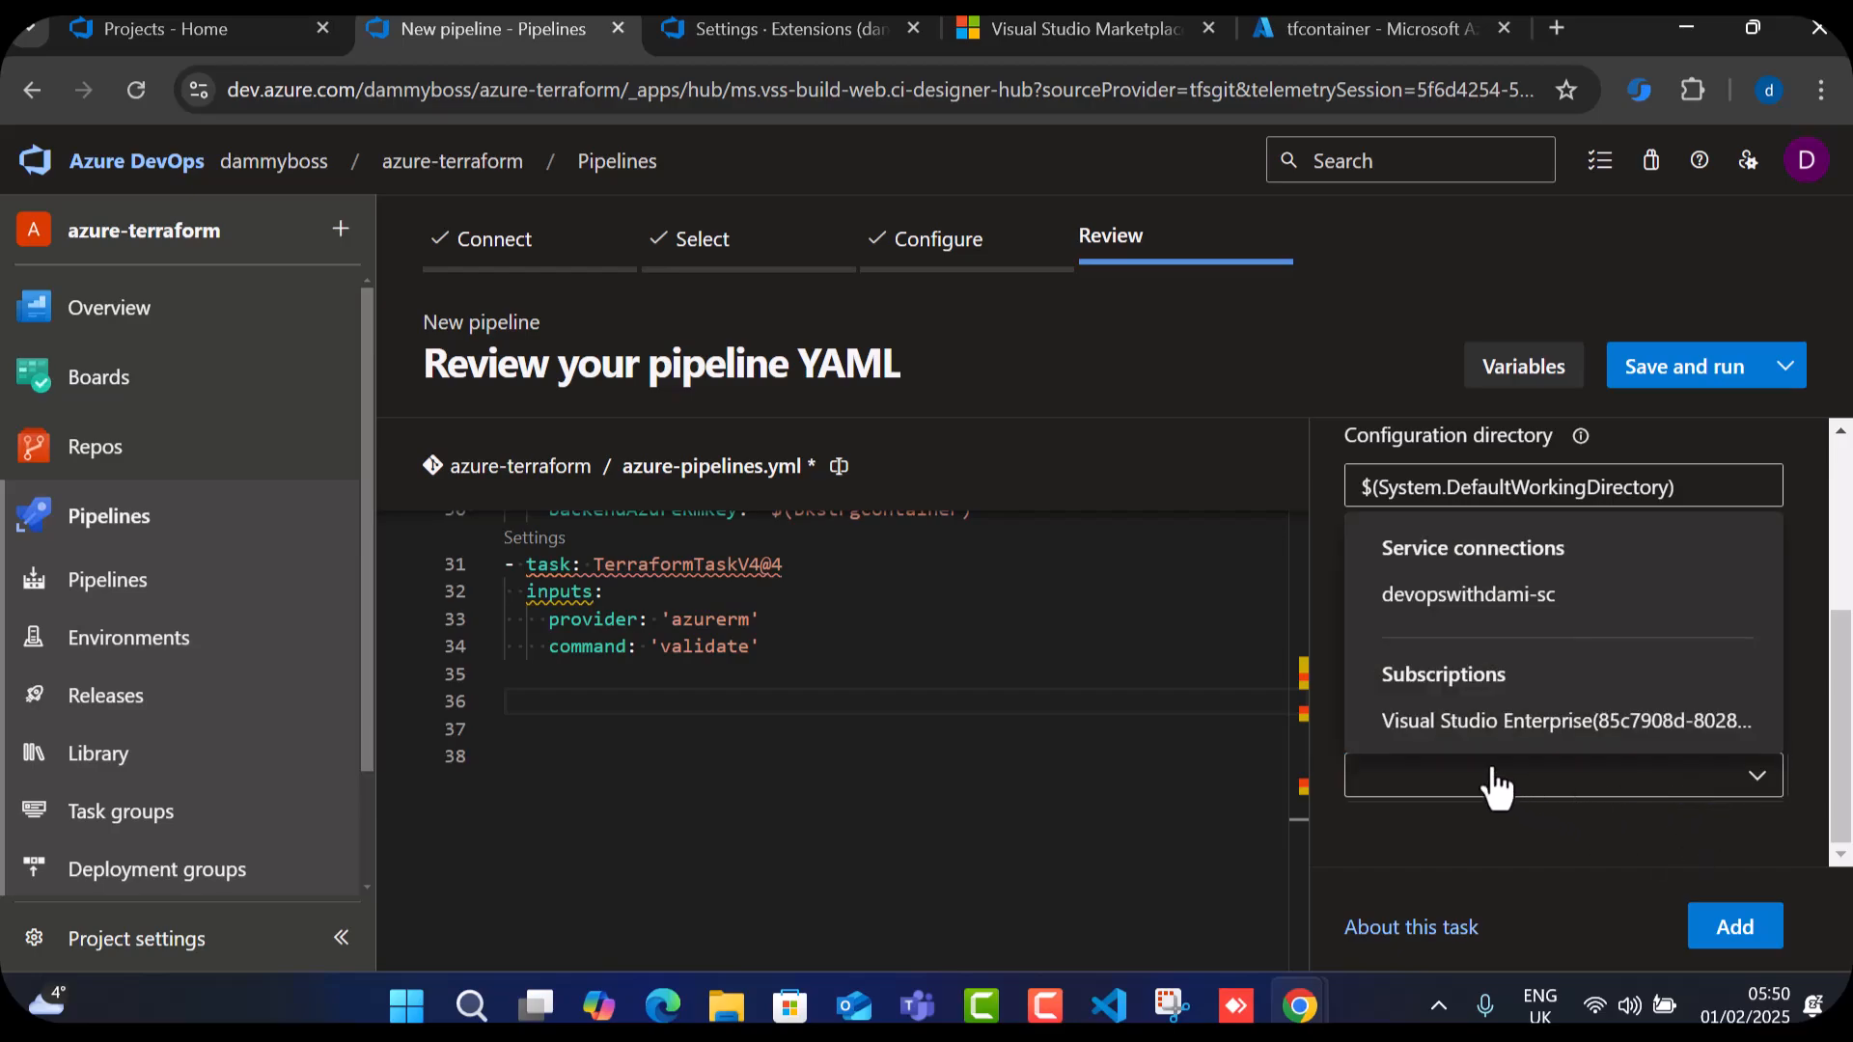
{"action": "left_click", "coordinate": [1470, 595]}
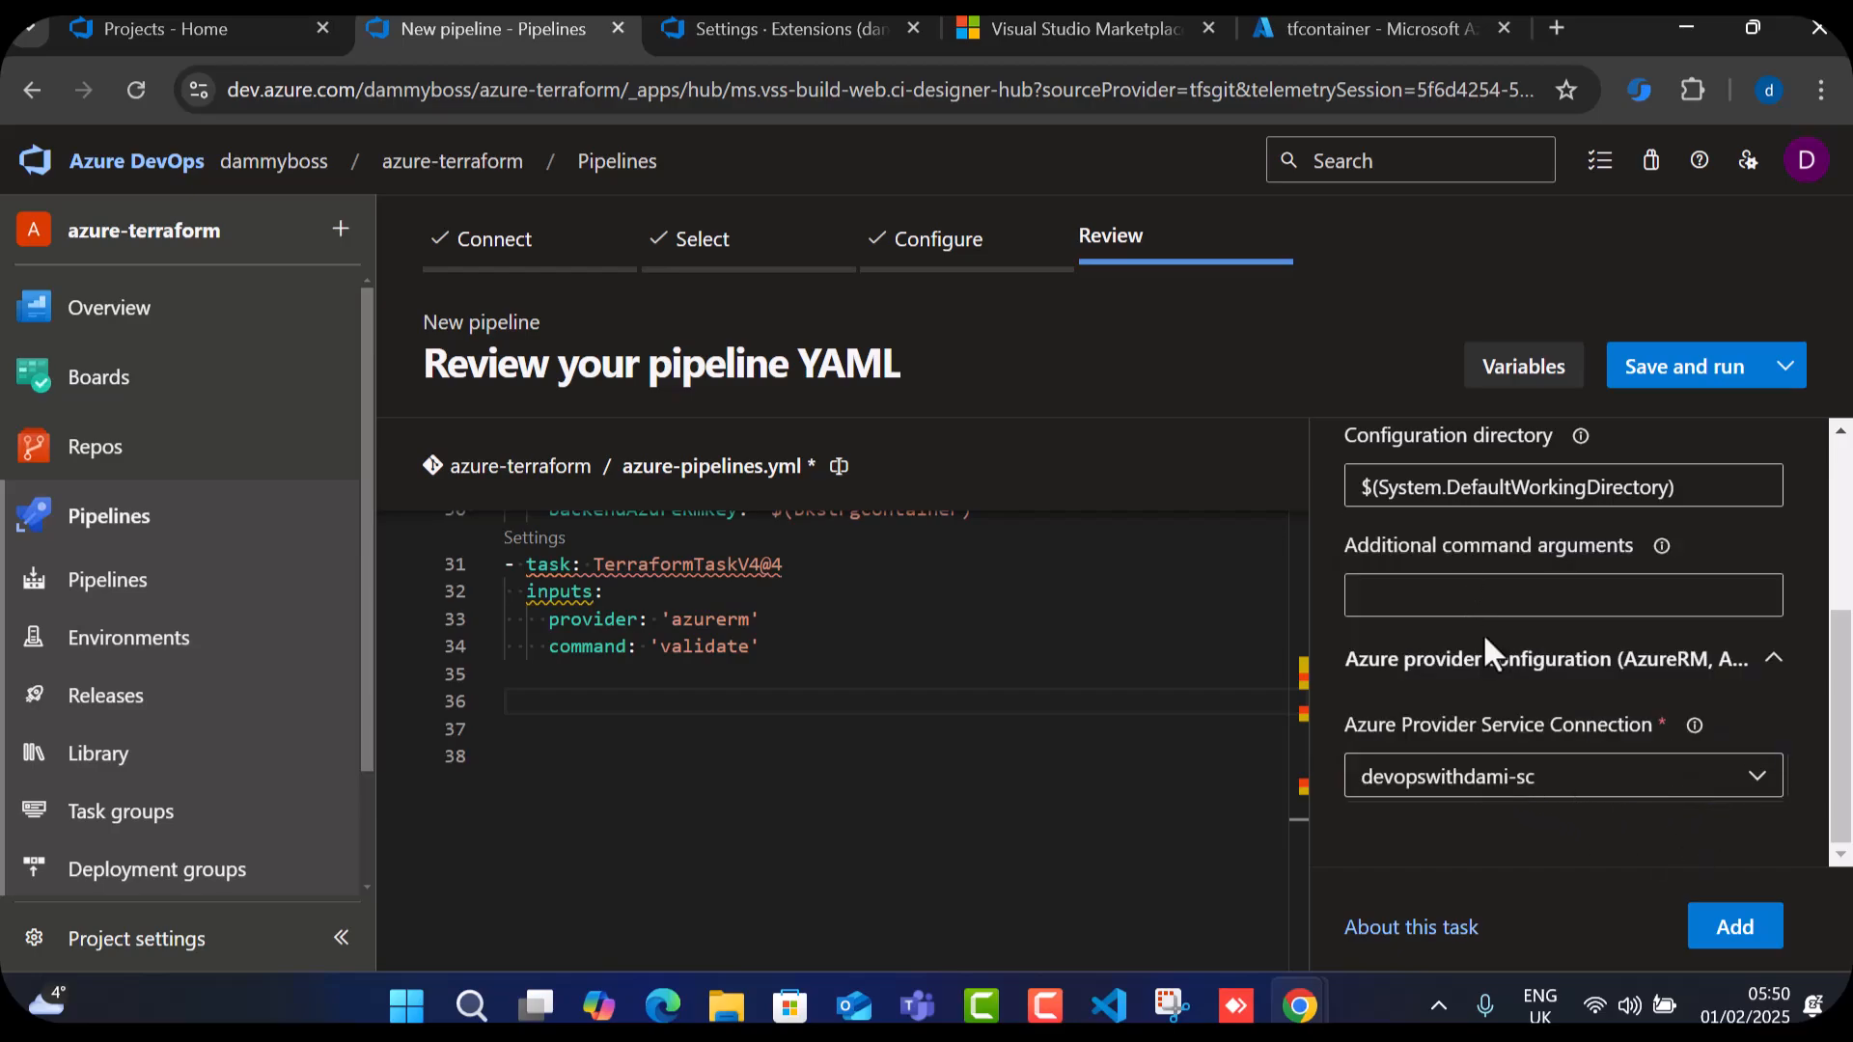
{"action": "left_click", "coordinate": [1730, 930]}
Add a Terraform apply task below the plan task, using devopswithdami-sc as the Azure provider service connection.
{"action": "scroll", "coordinate": [1071, 781], "scroll_direction": "down", "scroll_amount": 2}
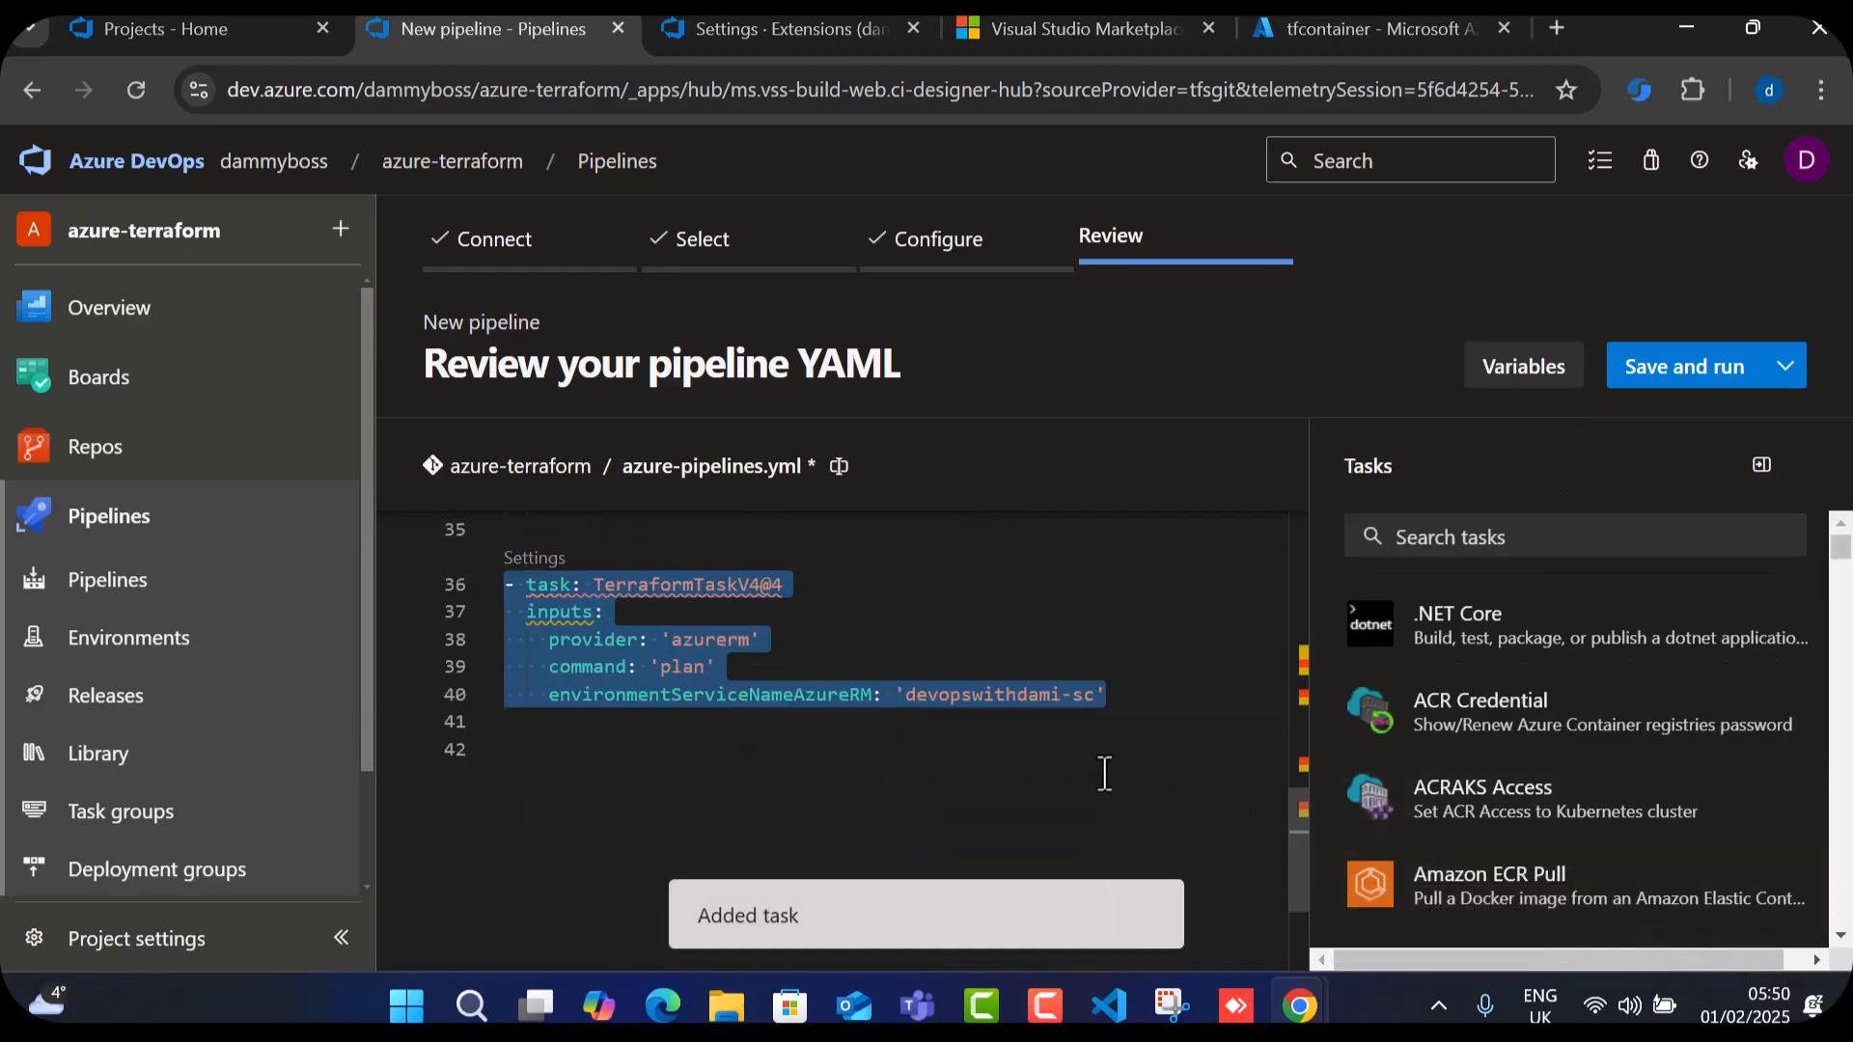
{"action": "left_click", "coordinate": [1143, 693]}
{"action": "key", "text": "Return"}
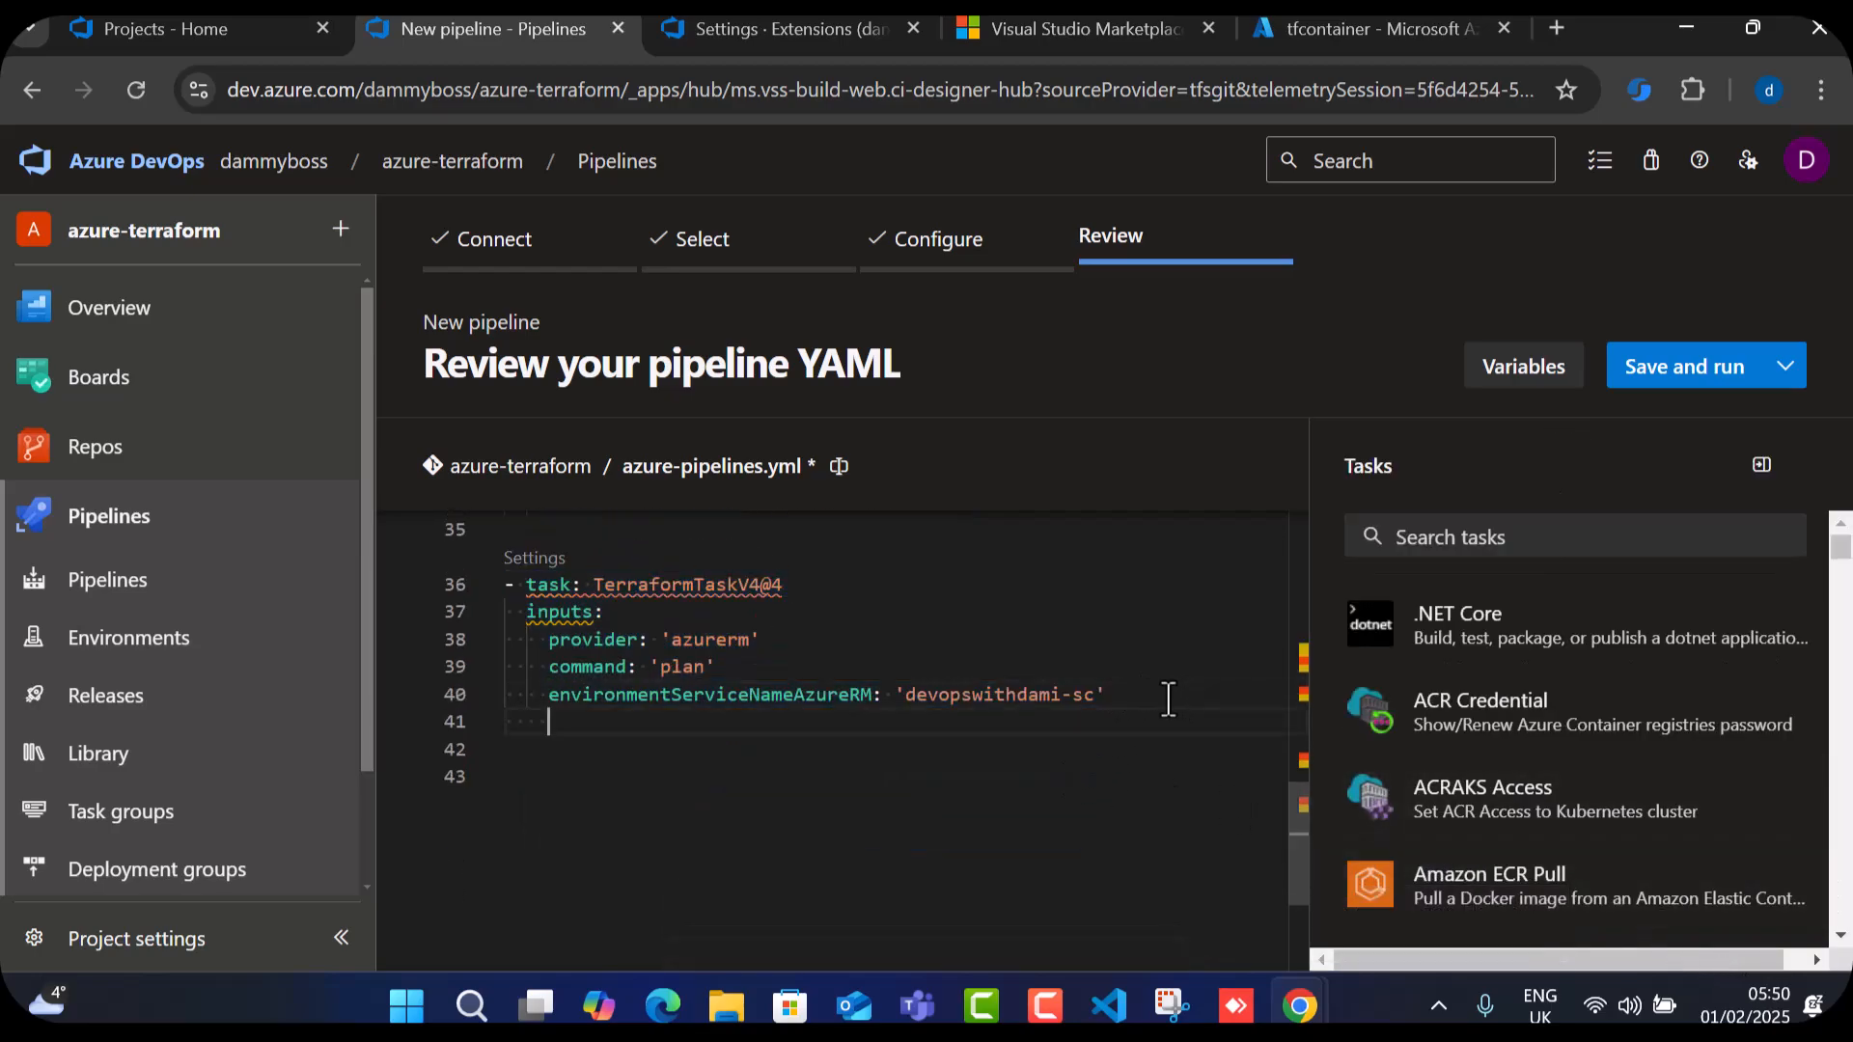
{"action": "left_click", "coordinate": [1620, 534]}
{"action": "type", "text": "terr"}
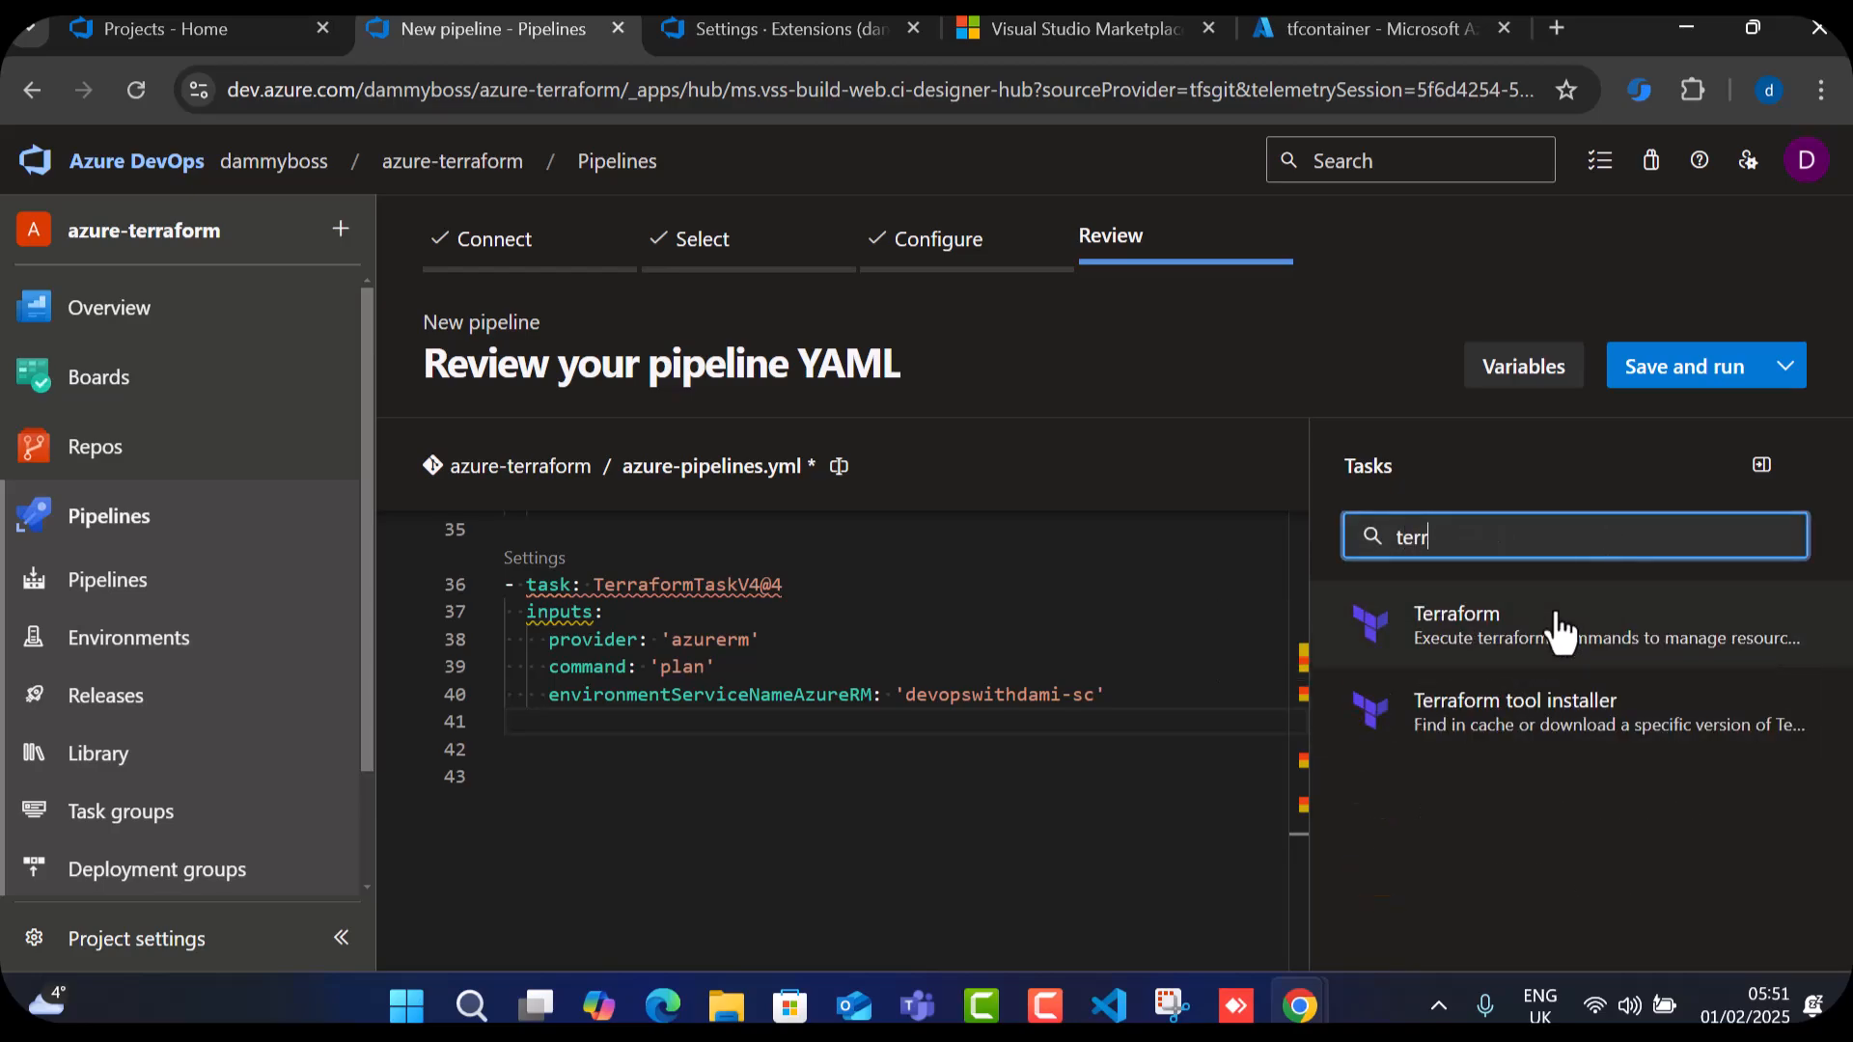
{"action": "left_click", "coordinate": [1500, 626]}
{"action": "left_click", "coordinate": [1445, 714]}
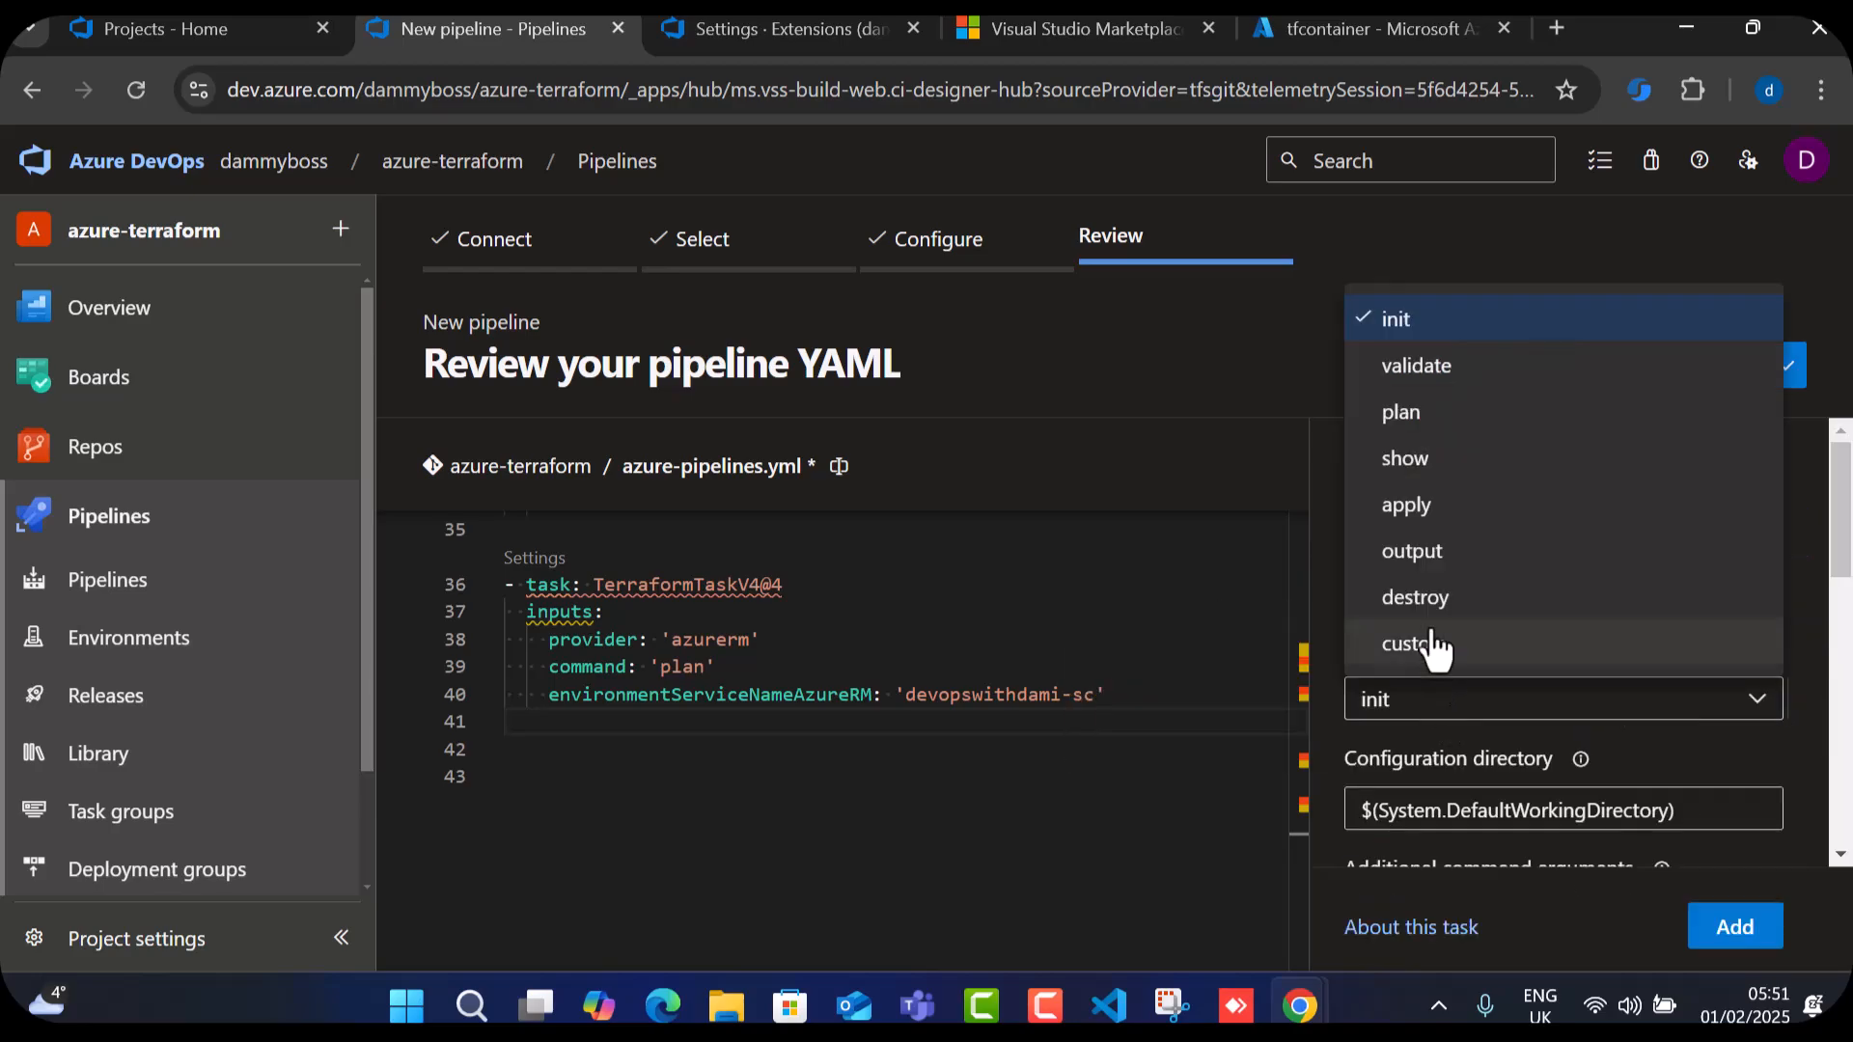
{"action": "left_click", "coordinate": [1408, 514]}
{"action": "scroll", "coordinate": [1546, 772], "scroll_direction": "down", "scroll_amount": 3}
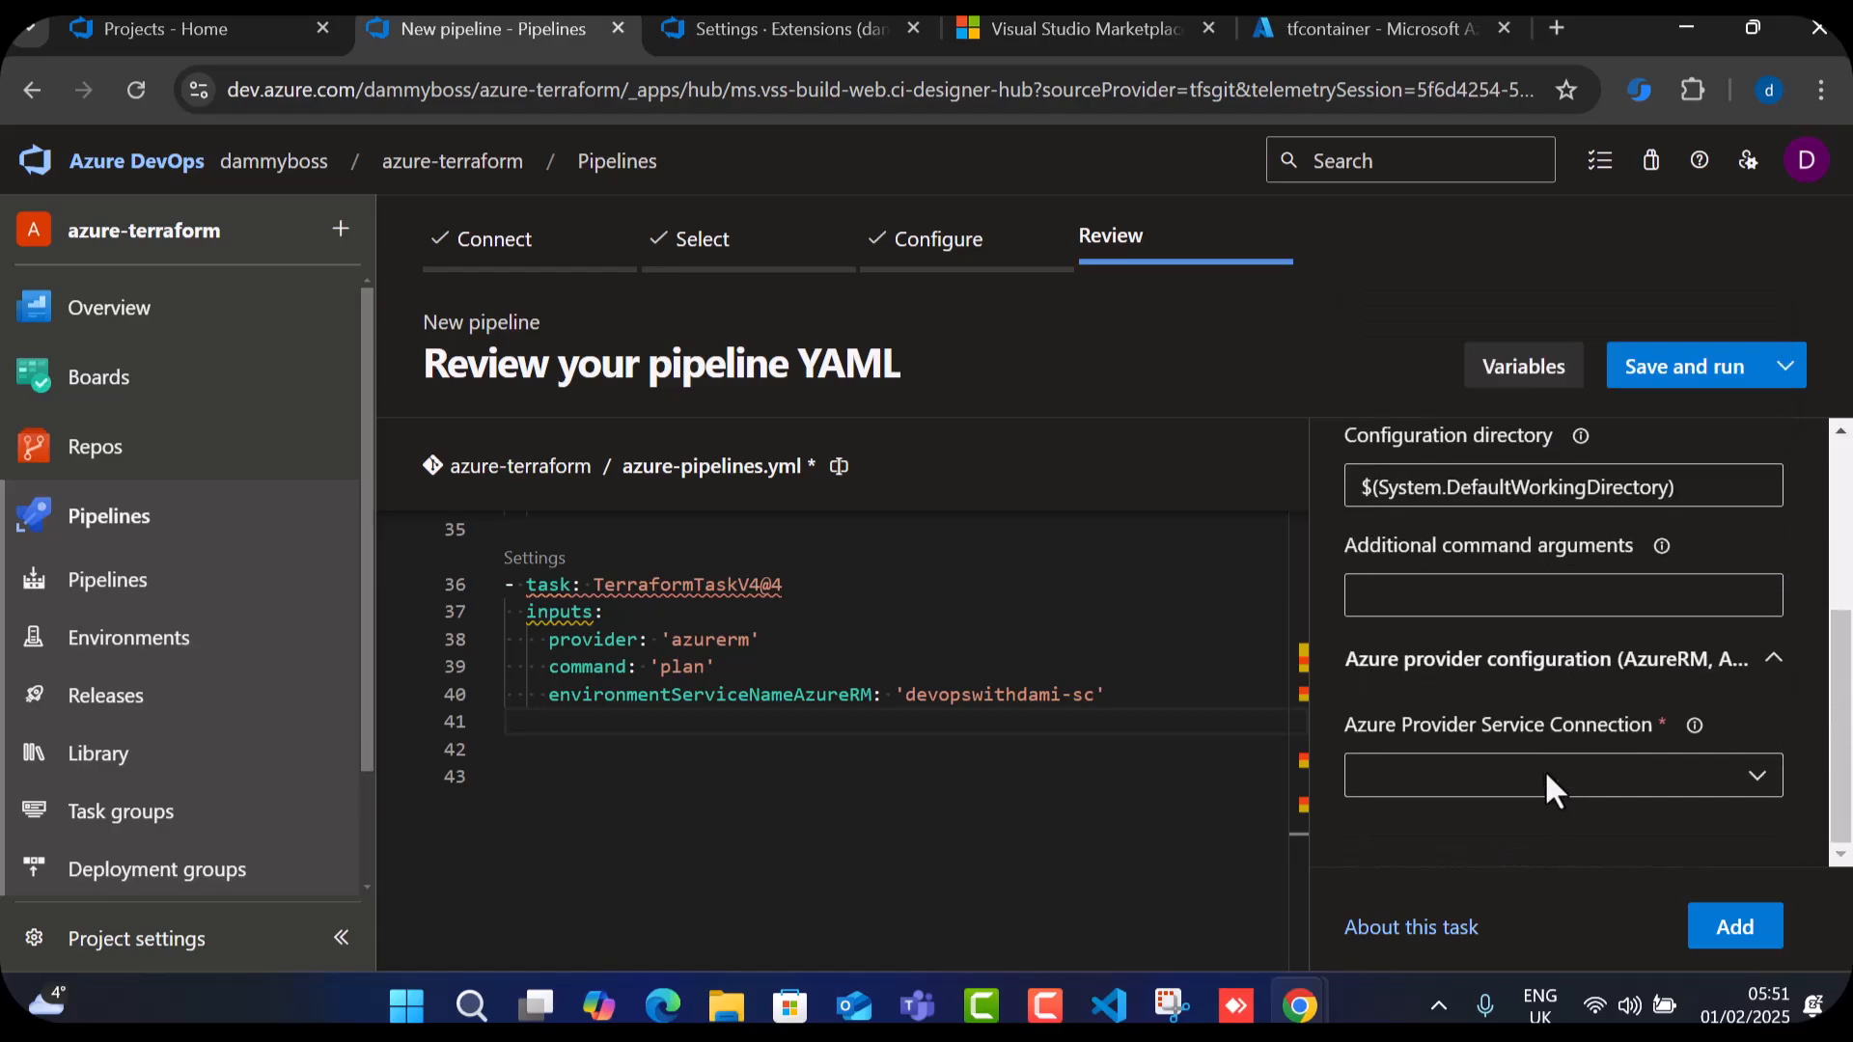
{"action": "left_click", "coordinate": [1625, 789]}
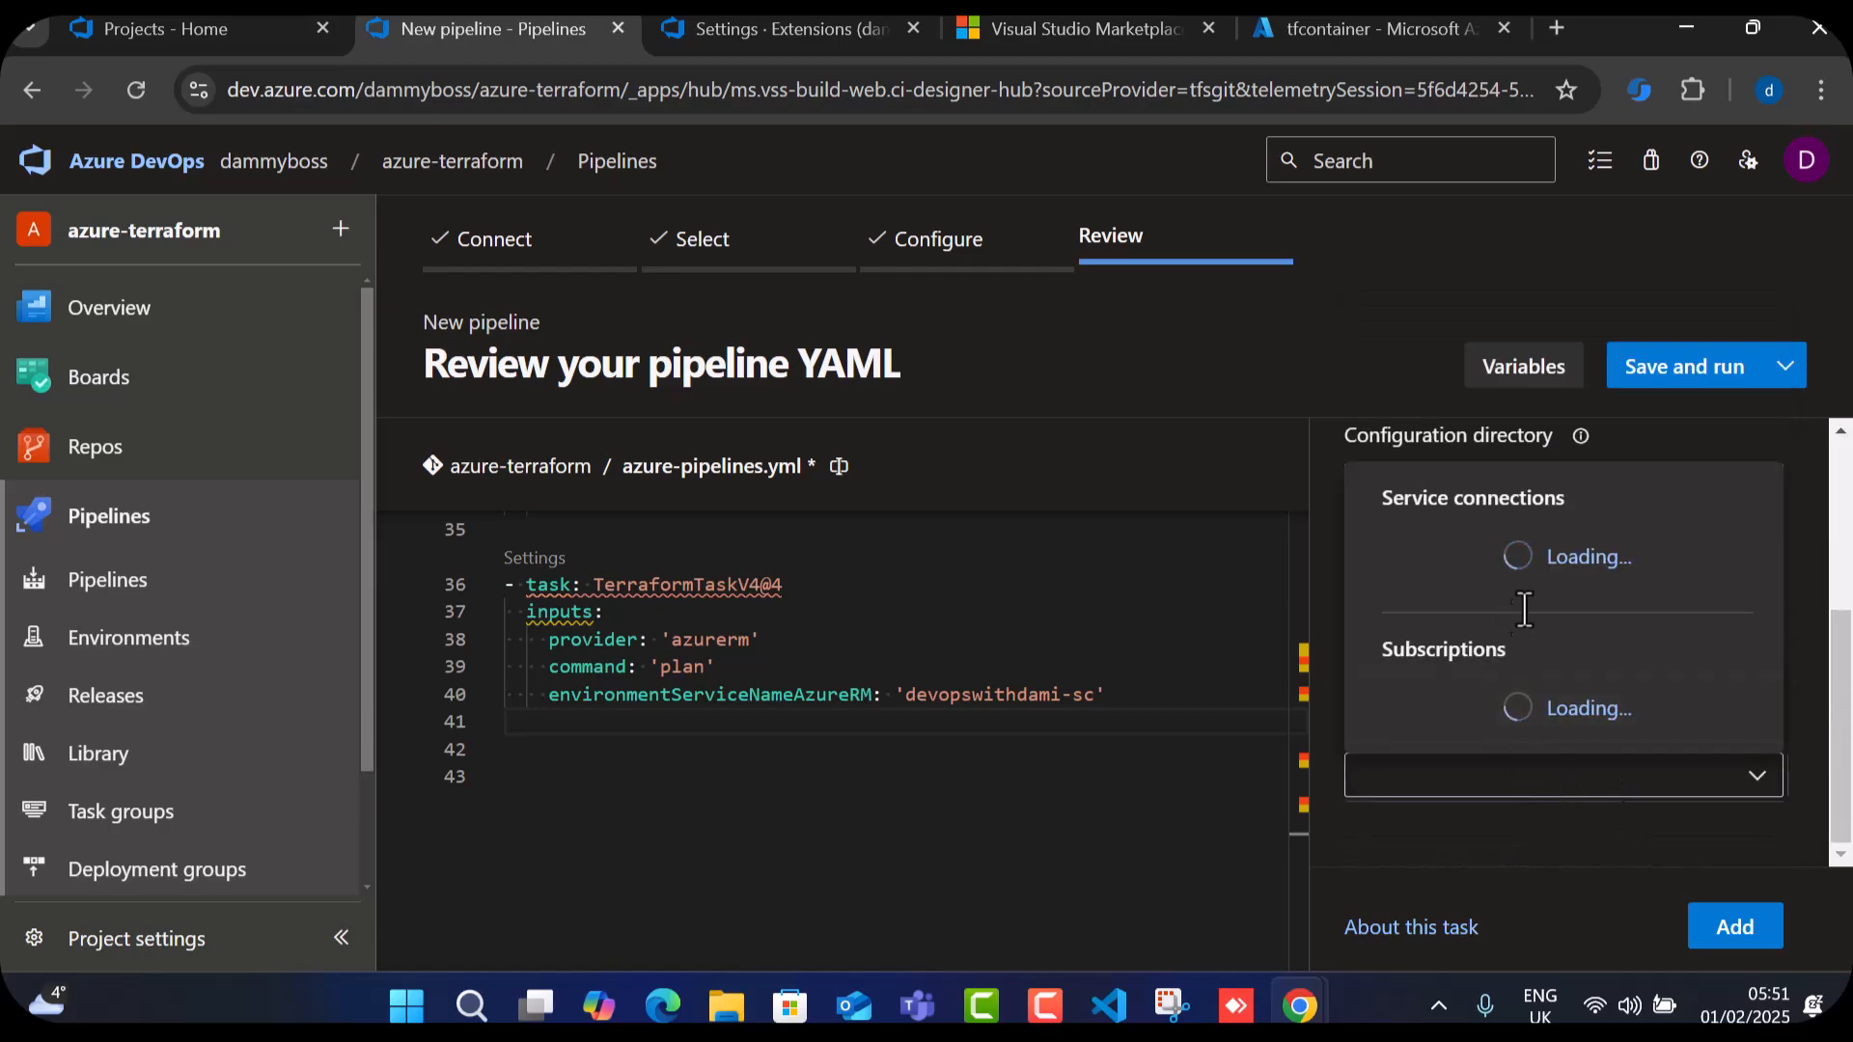
{"action": "left_click", "coordinate": [1465, 597]}
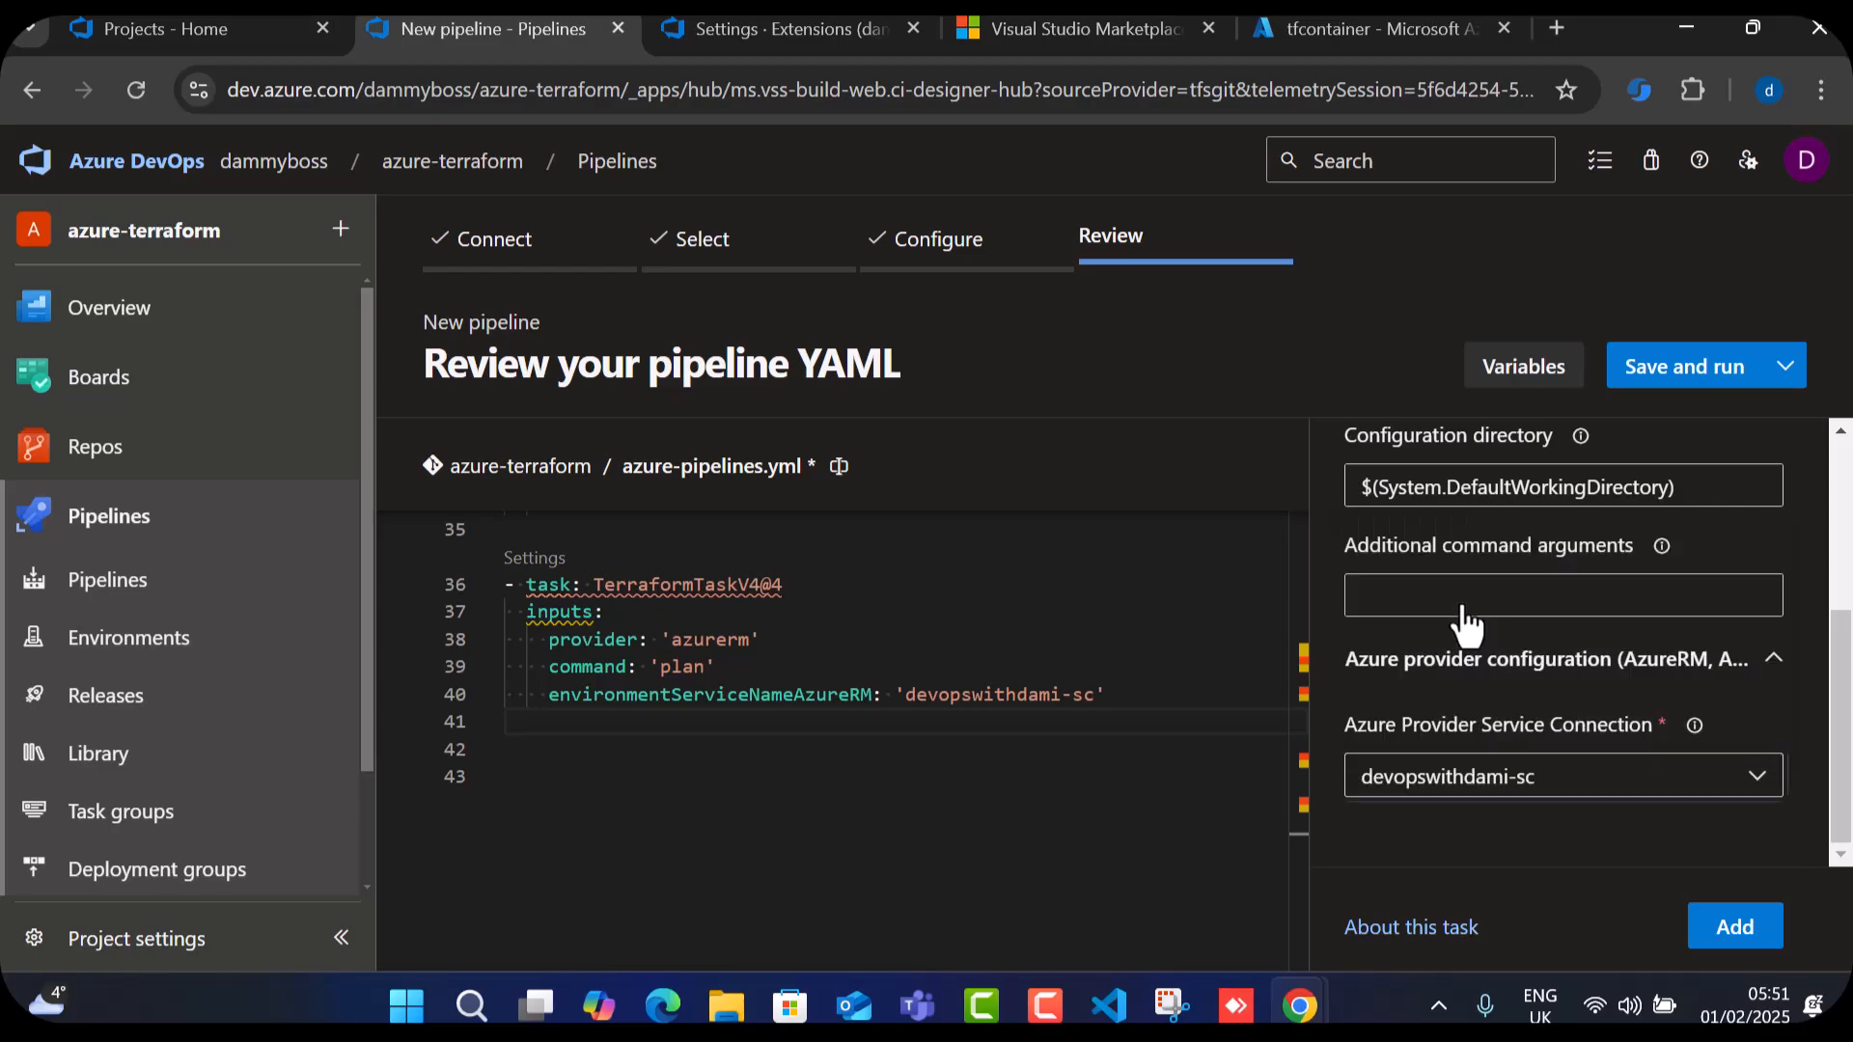
{"action": "left_click", "coordinate": [1734, 928]}
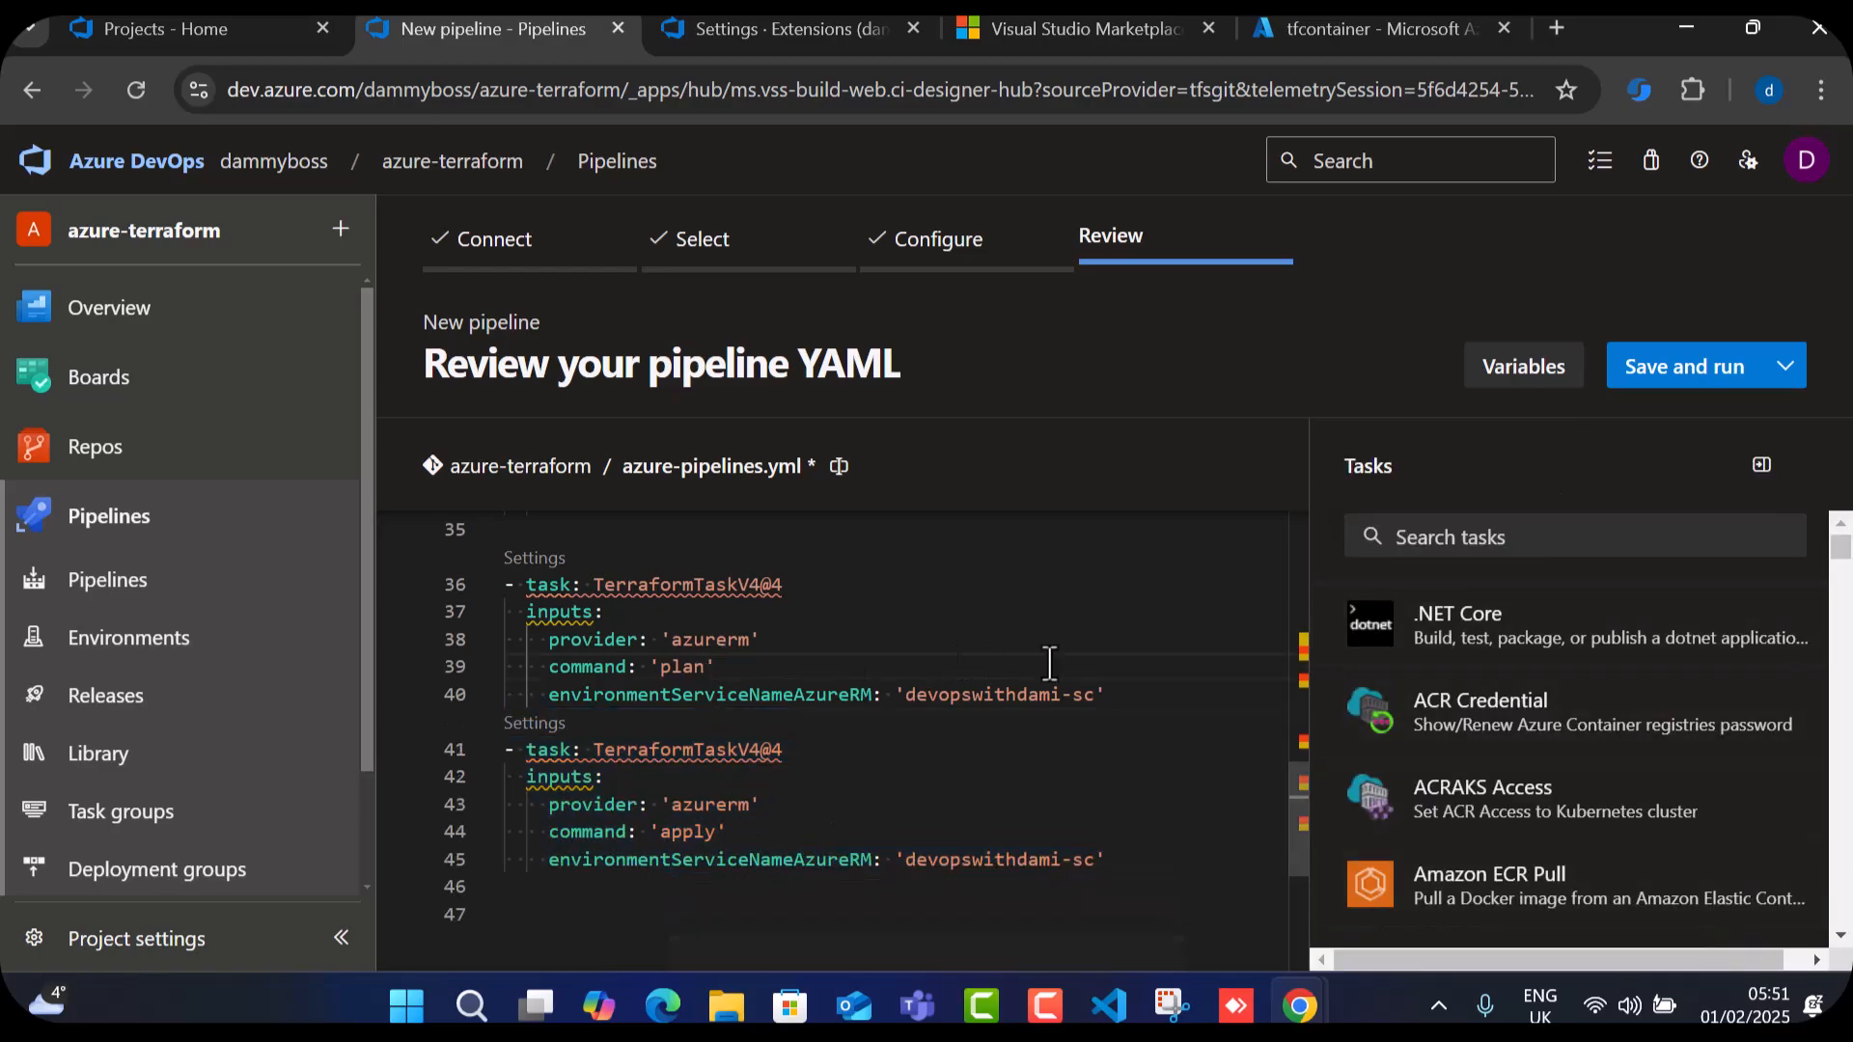
Update the Terraform init task's settings with devopswithdami-sc as the Azure backend service connection.
{"action": "scroll", "coordinate": [968, 653], "scroll_direction": "up", "scroll_amount": 3}
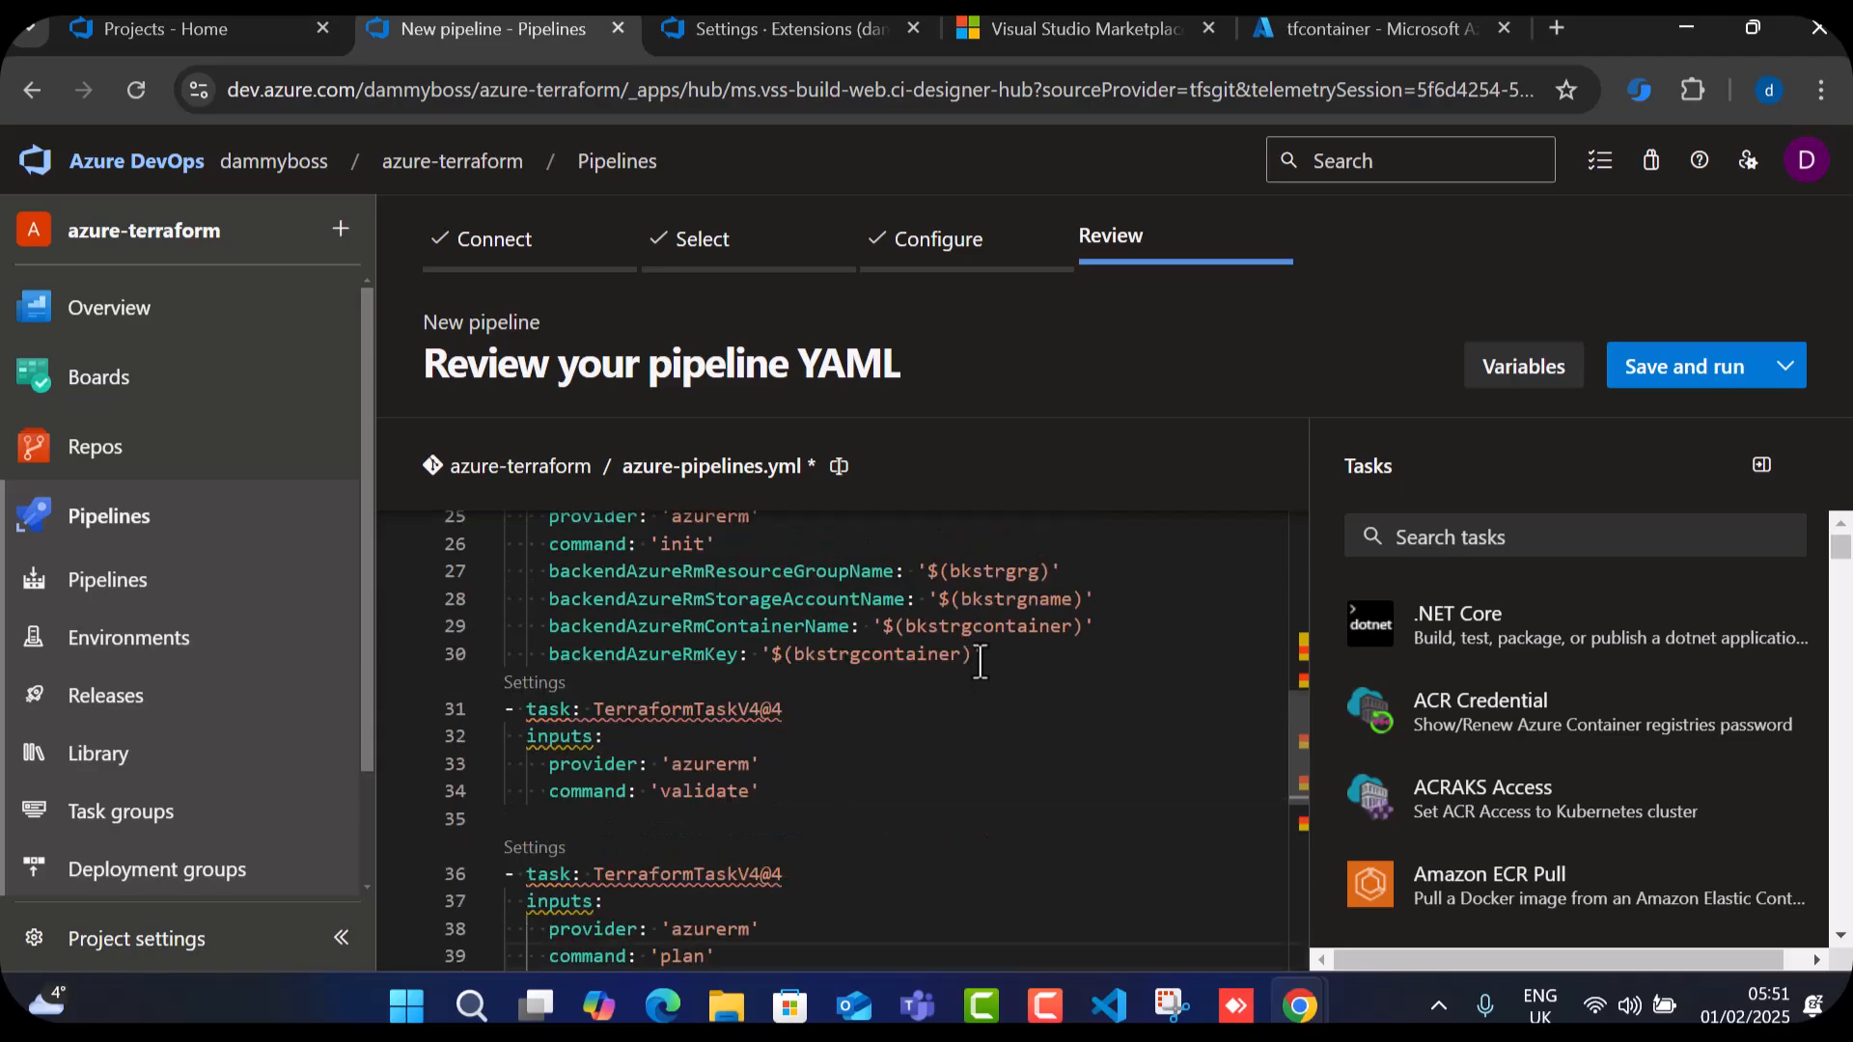
{"action": "scroll", "coordinate": [984, 675], "scroll_direction": "up", "scroll_amount": 1}
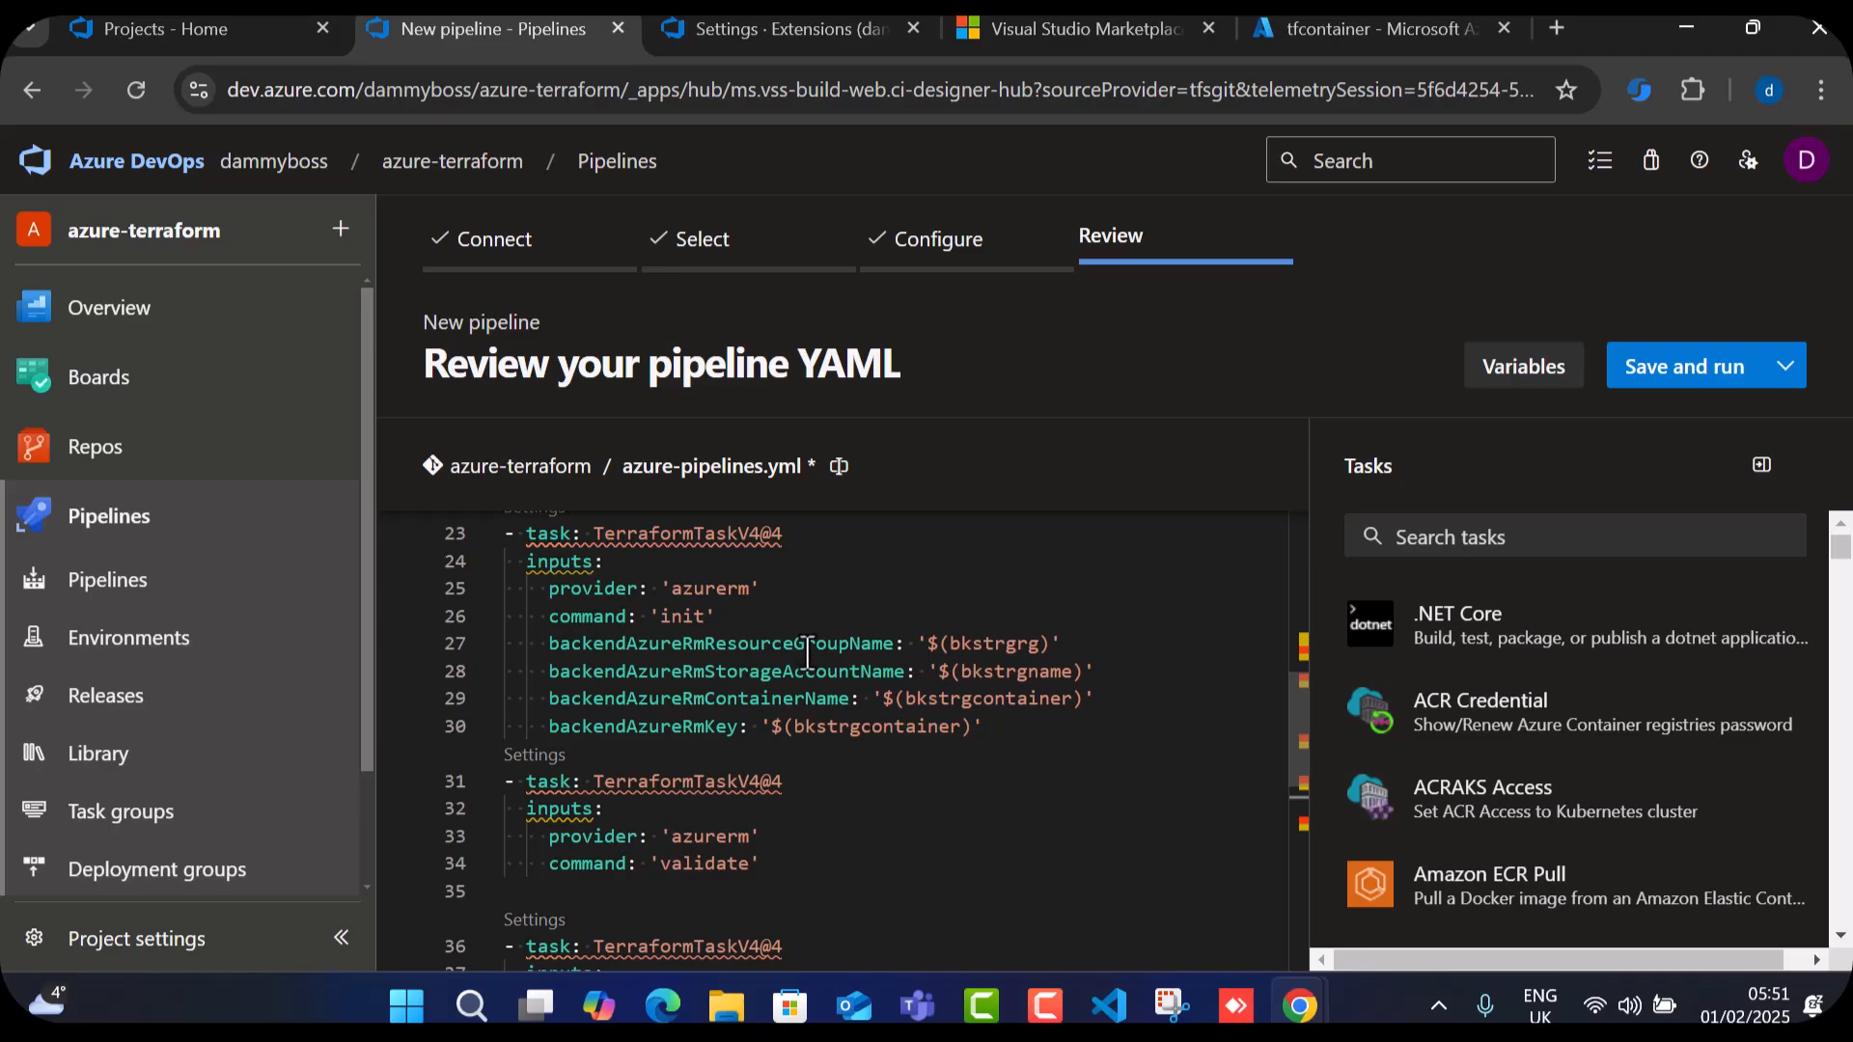
{"action": "scroll", "coordinate": [811, 657], "scroll_direction": "up", "scroll_amount": 1}
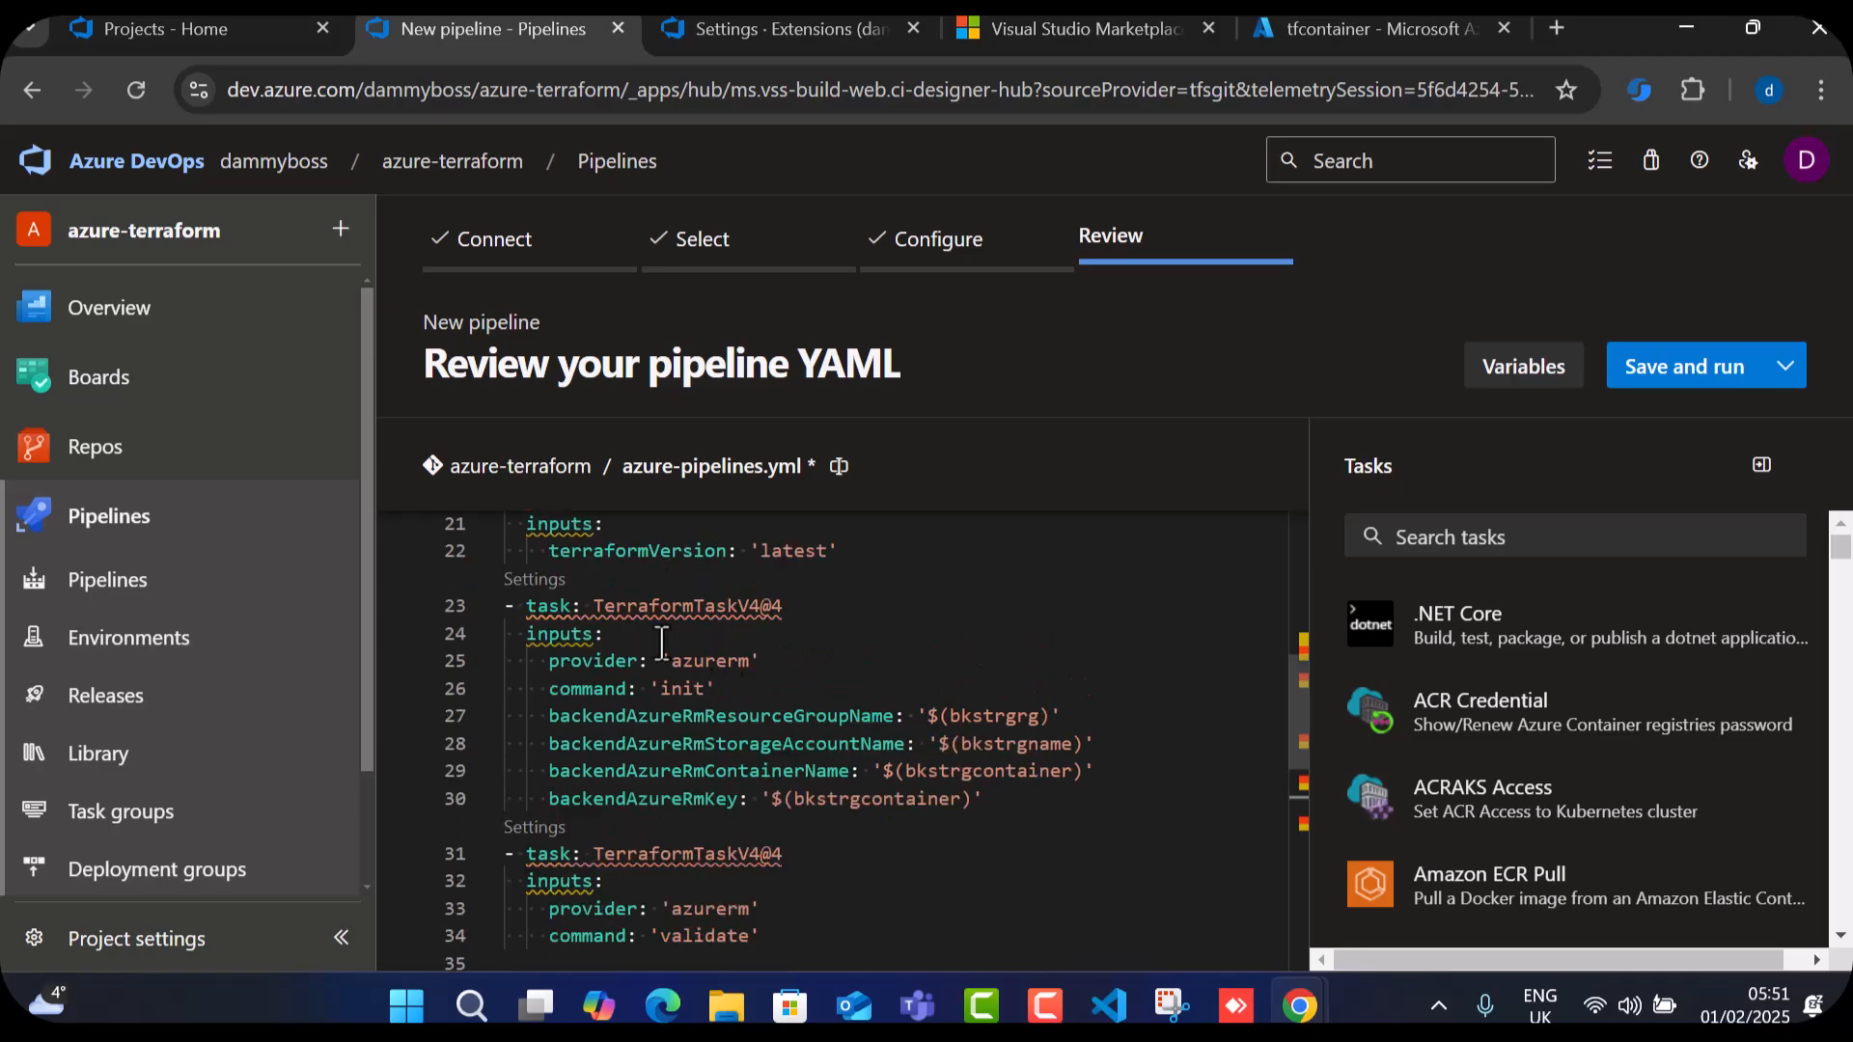
{"action": "left_click", "coordinate": [533, 579]}
{"action": "scroll", "coordinate": [1624, 738], "scroll_direction": "down", "scroll_amount": 6}
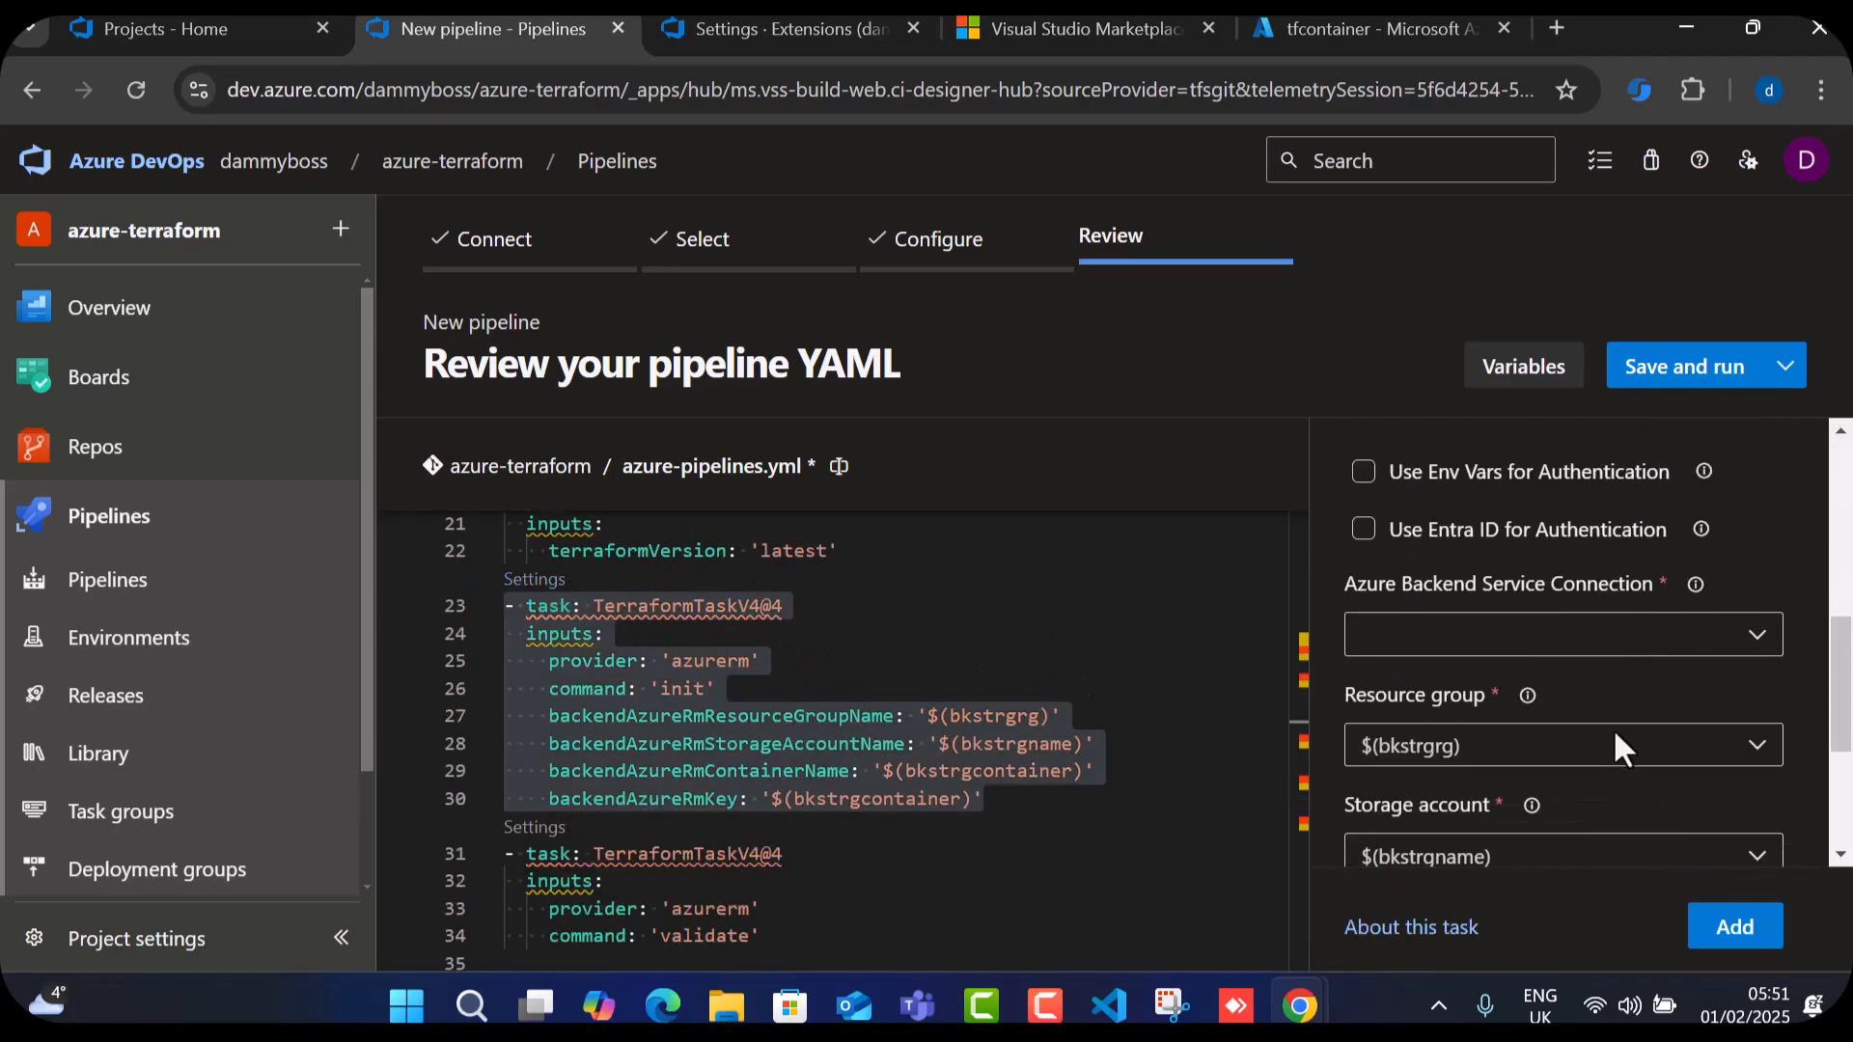
{"action": "left_click", "coordinate": [1756, 637]}
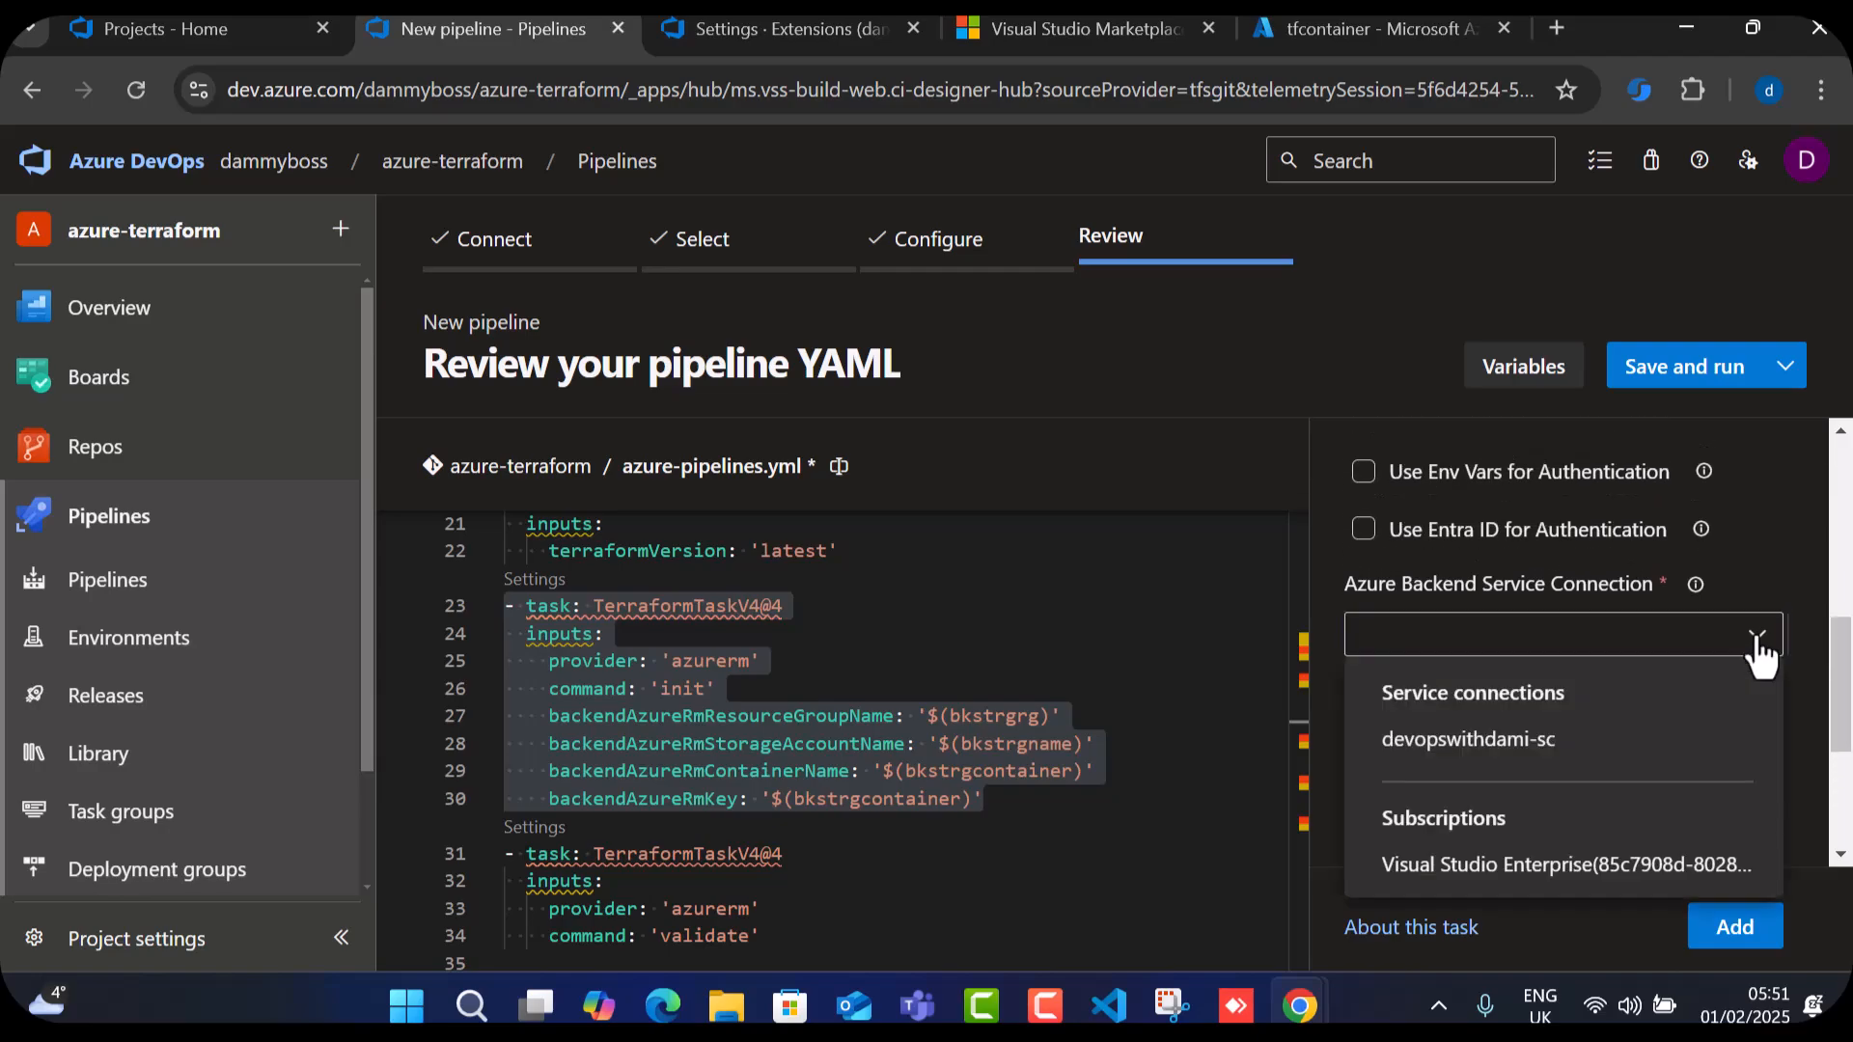
{"action": "left_click", "coordinate": [1491, 740]}
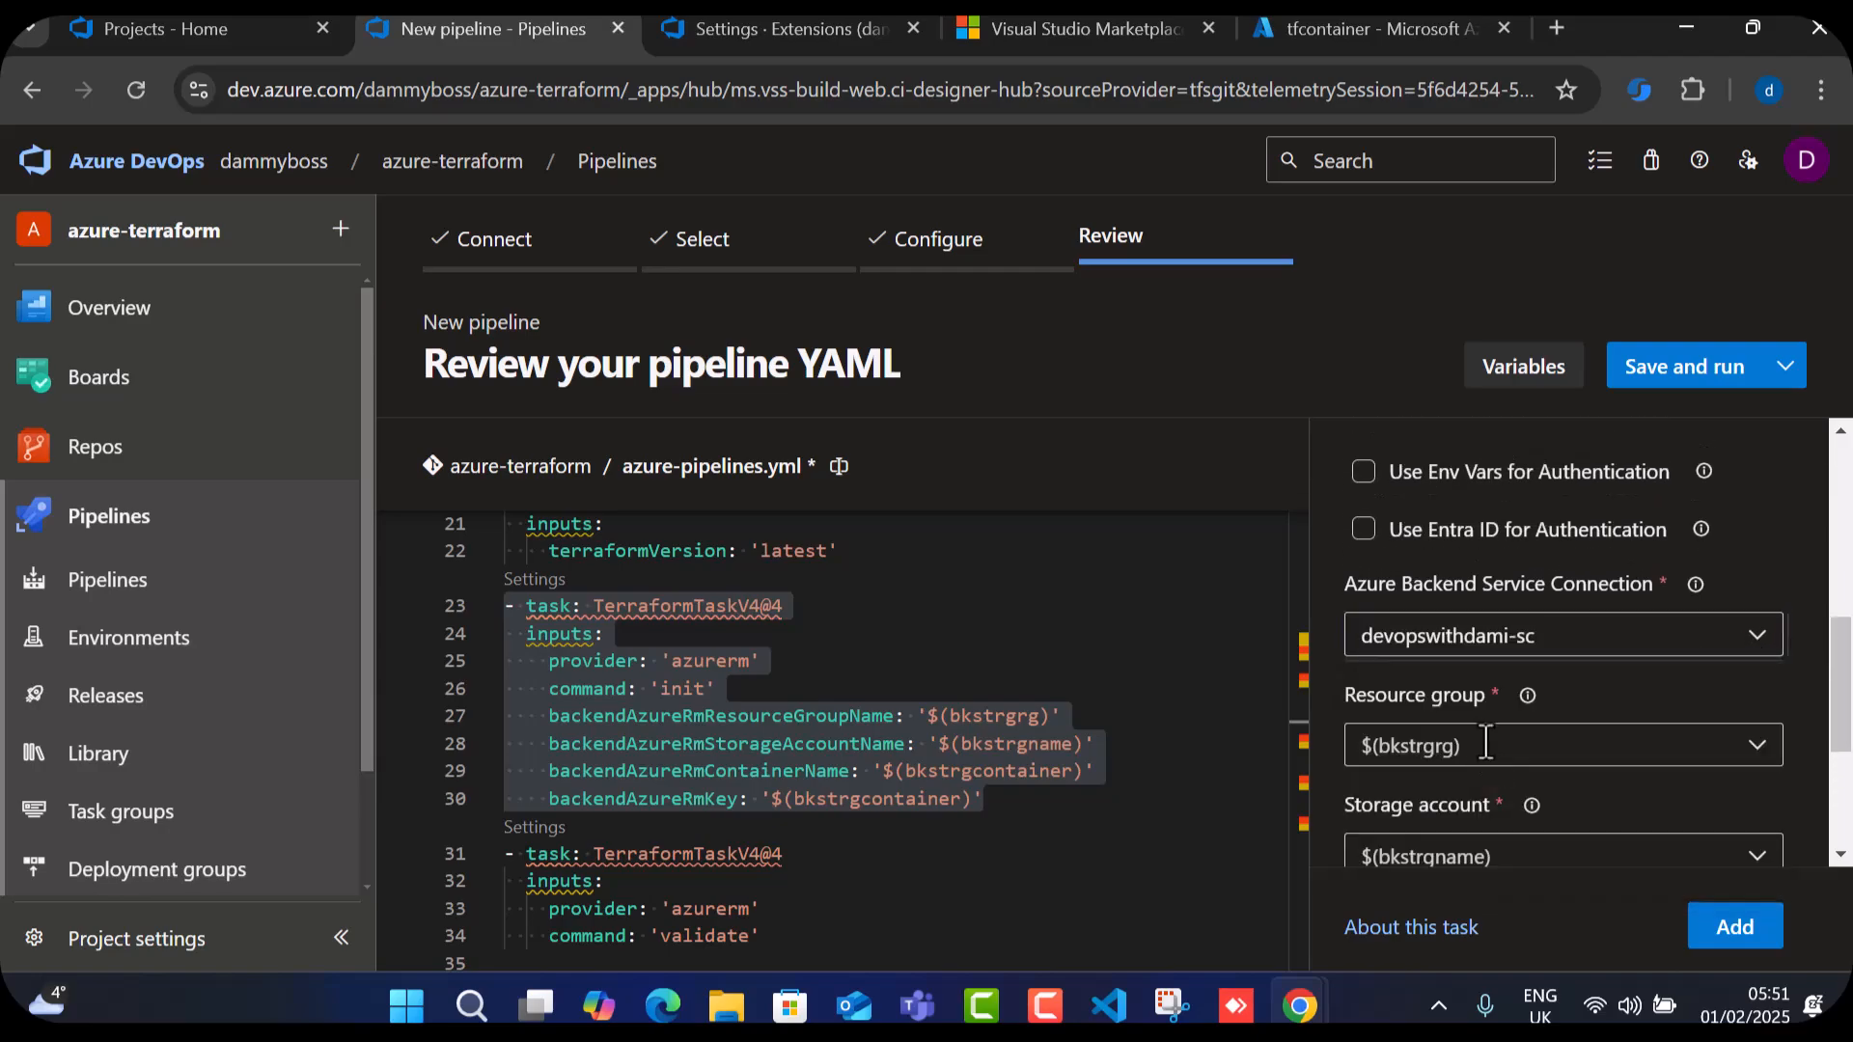
{"action": "left_click", "coordinate": [1734, 926]}
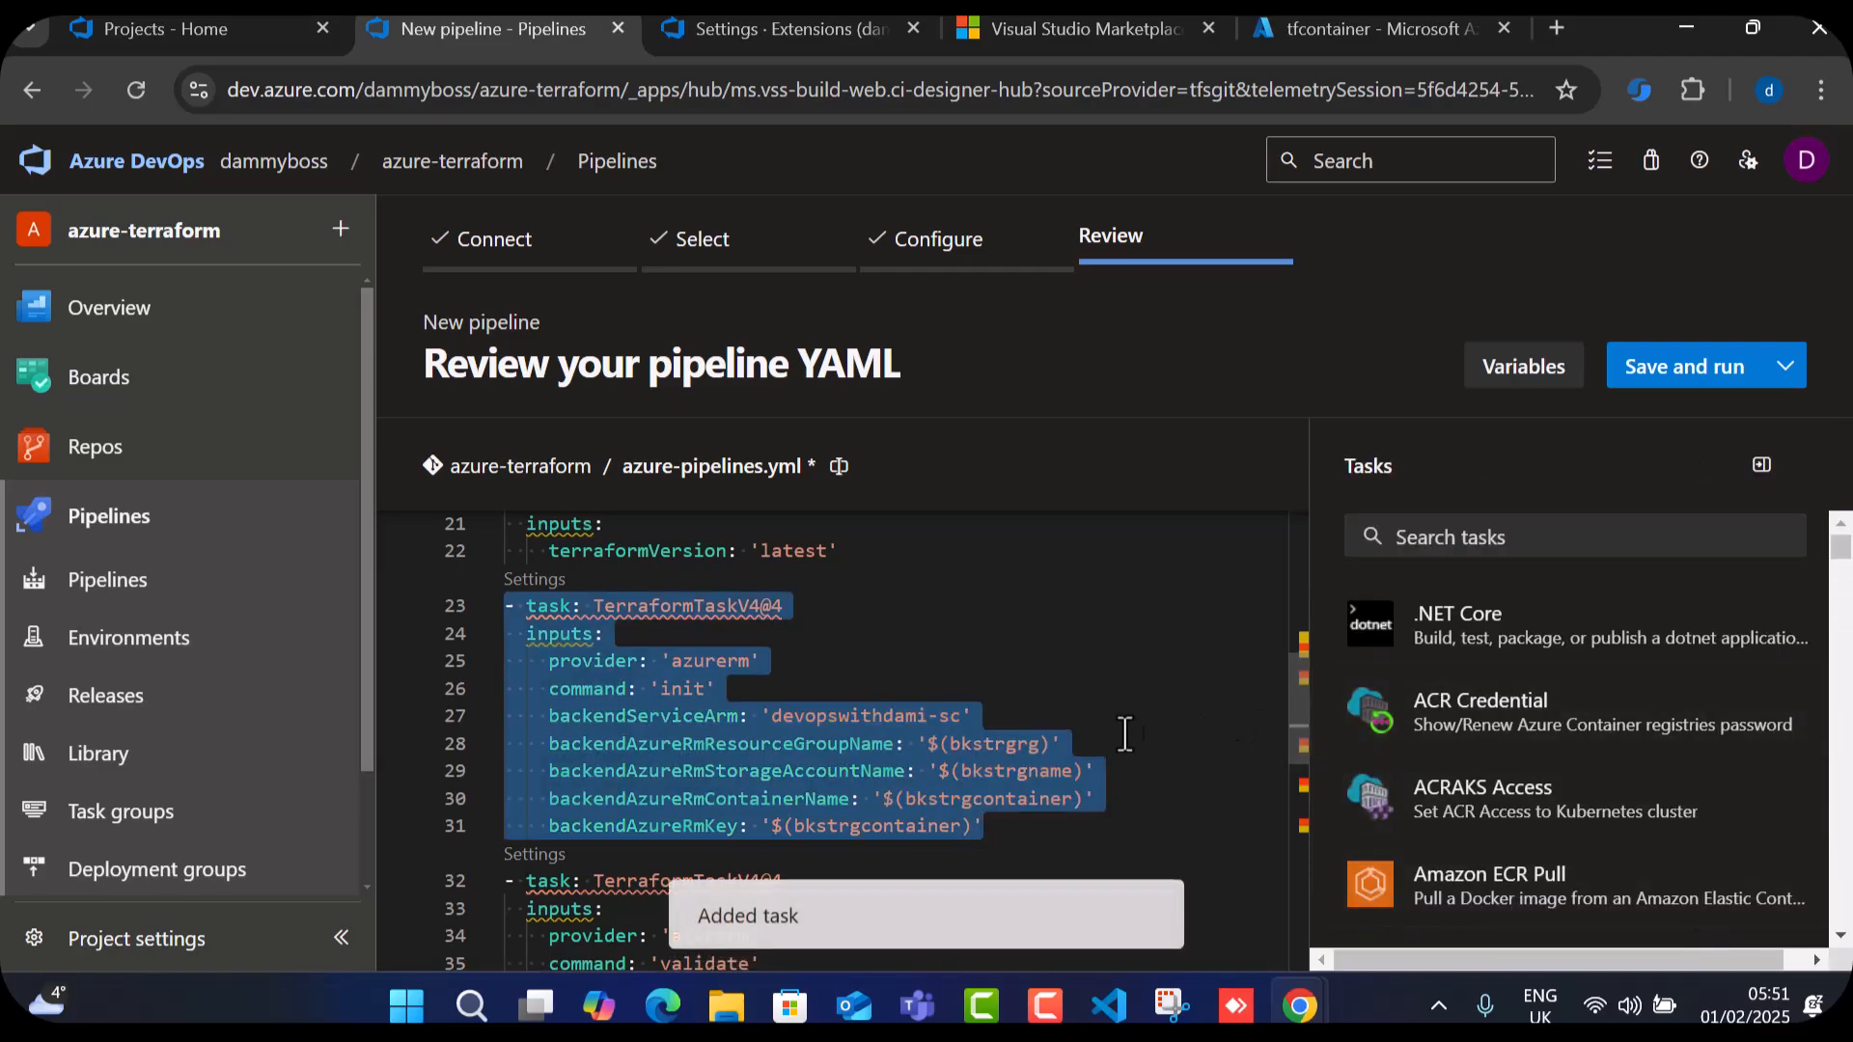
{"action": "left_click", "coordinate": [1074, 666]}
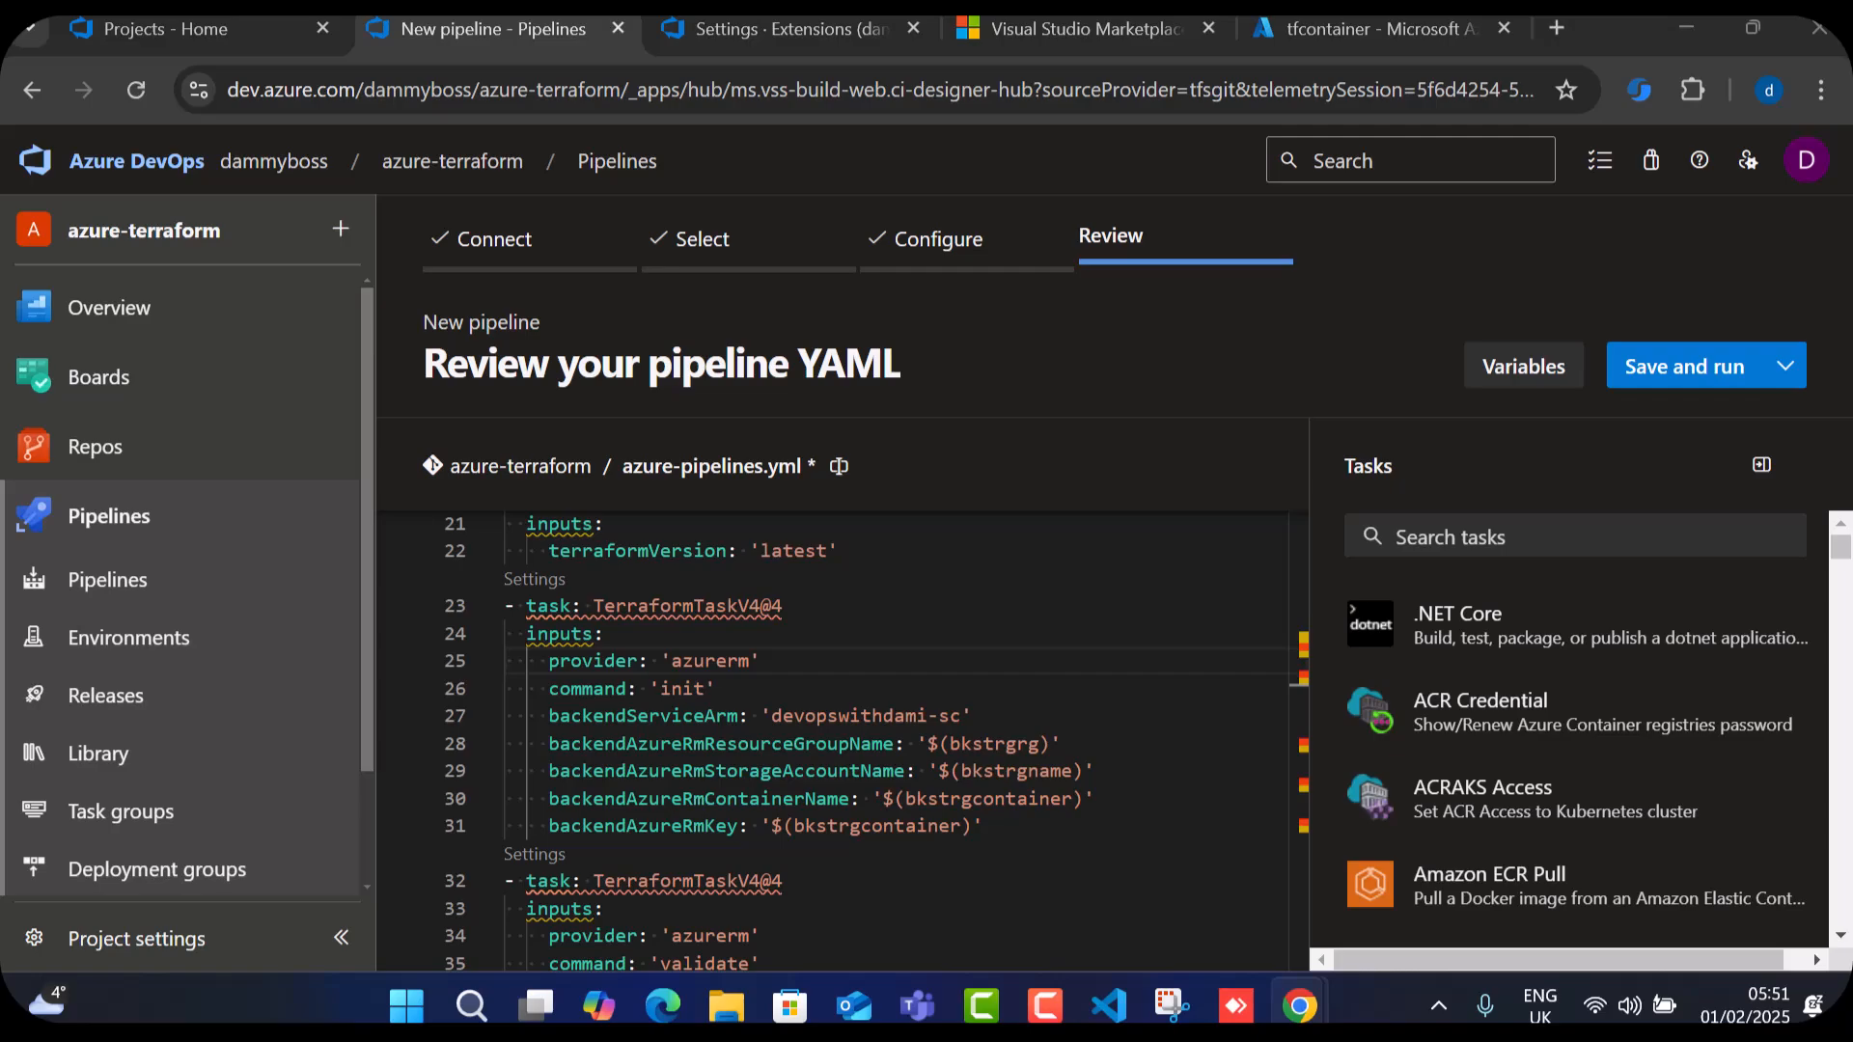
Replace the init task's backendServiceArm value with the variable reference $(service_connection).
{"action": "scroll", "coordinate": [955, 724], "scroll_direction": "up", "scroll_amount": 5}
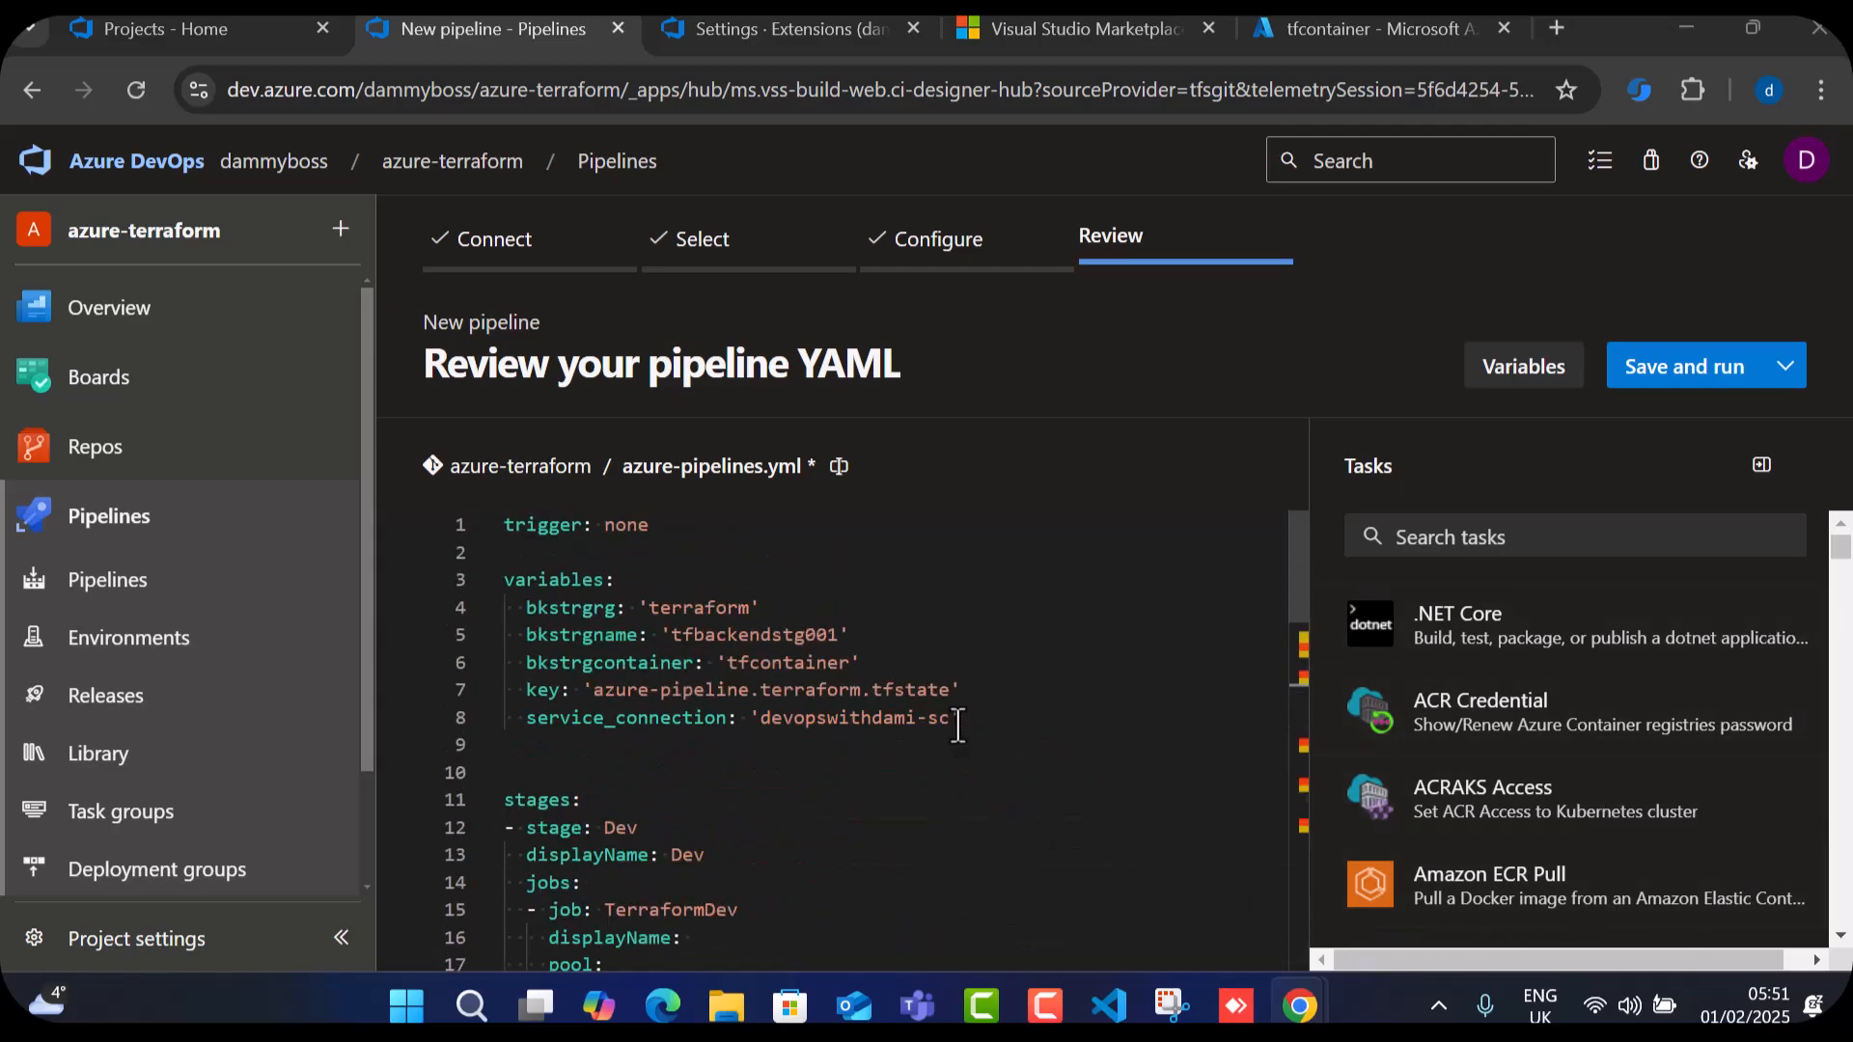
{"action": "double_click", "coordinate": [632, 725]}
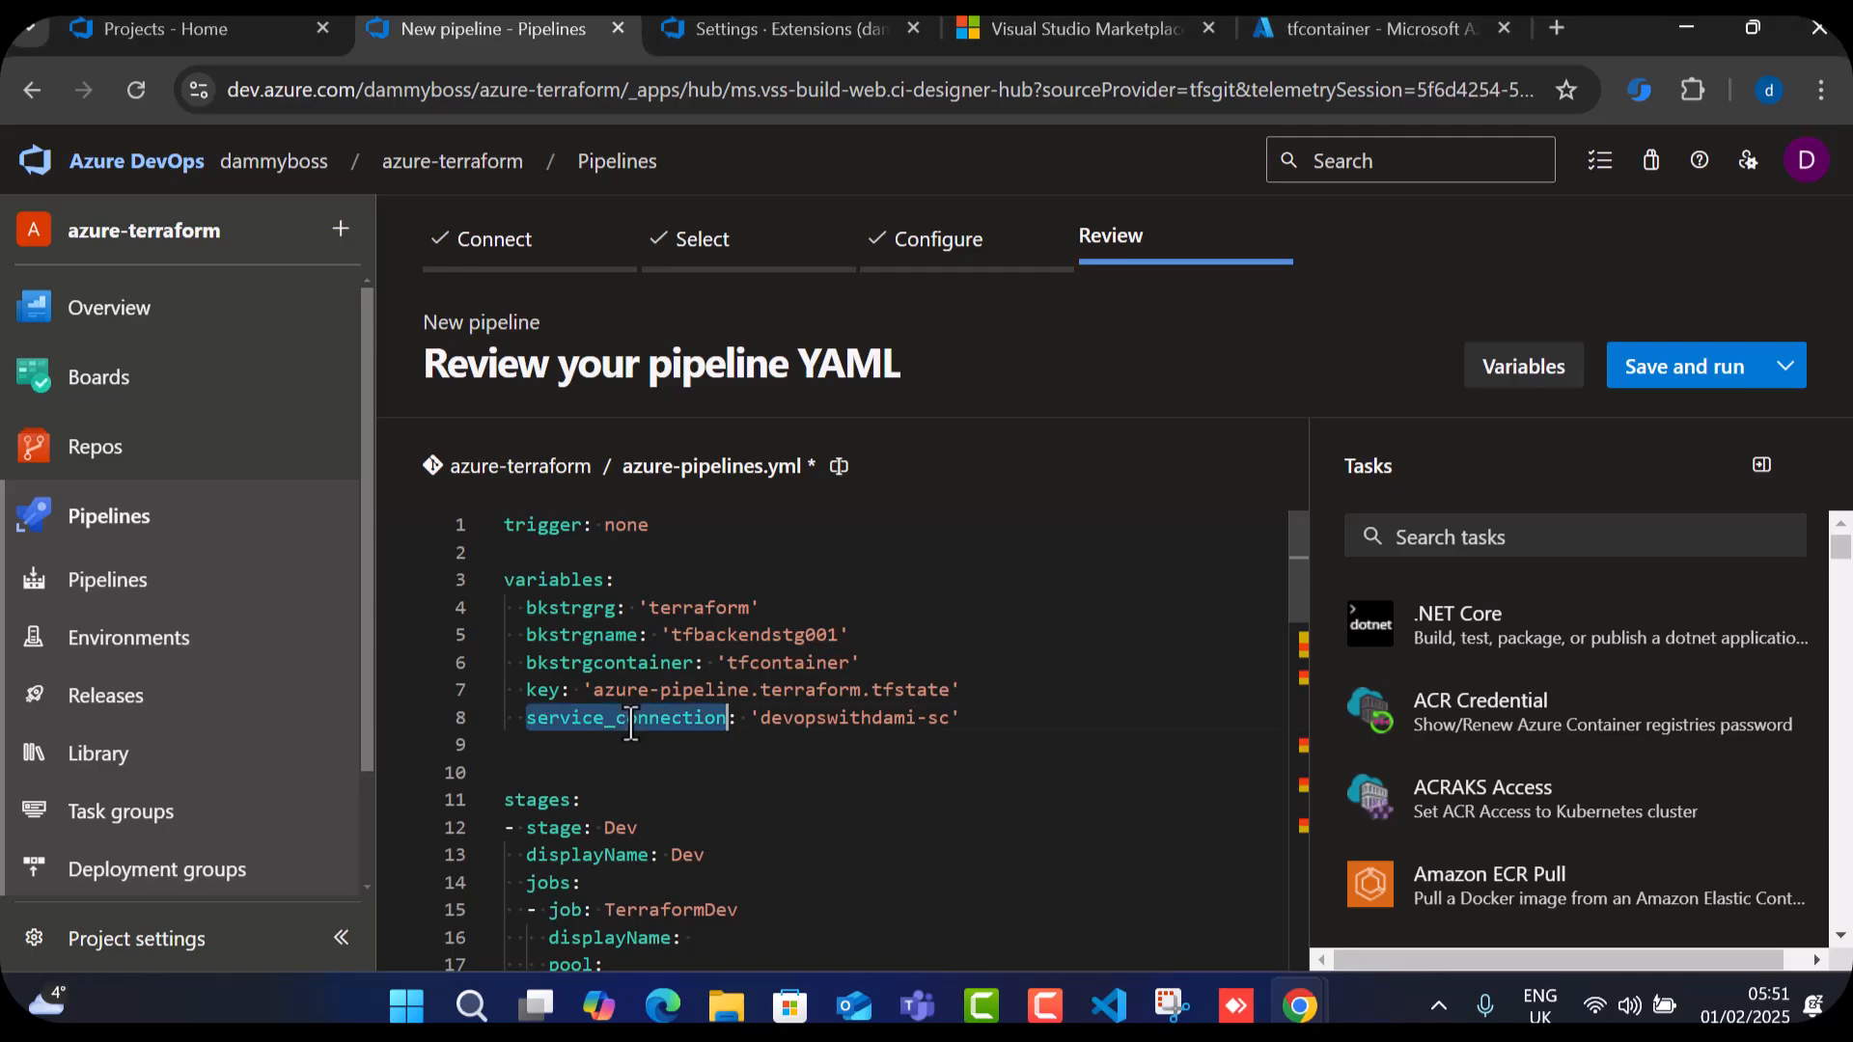
{"action": "scroll", "coordinate": [1128, 781], "scroll_direction": "down", "scroll_amount": 5}
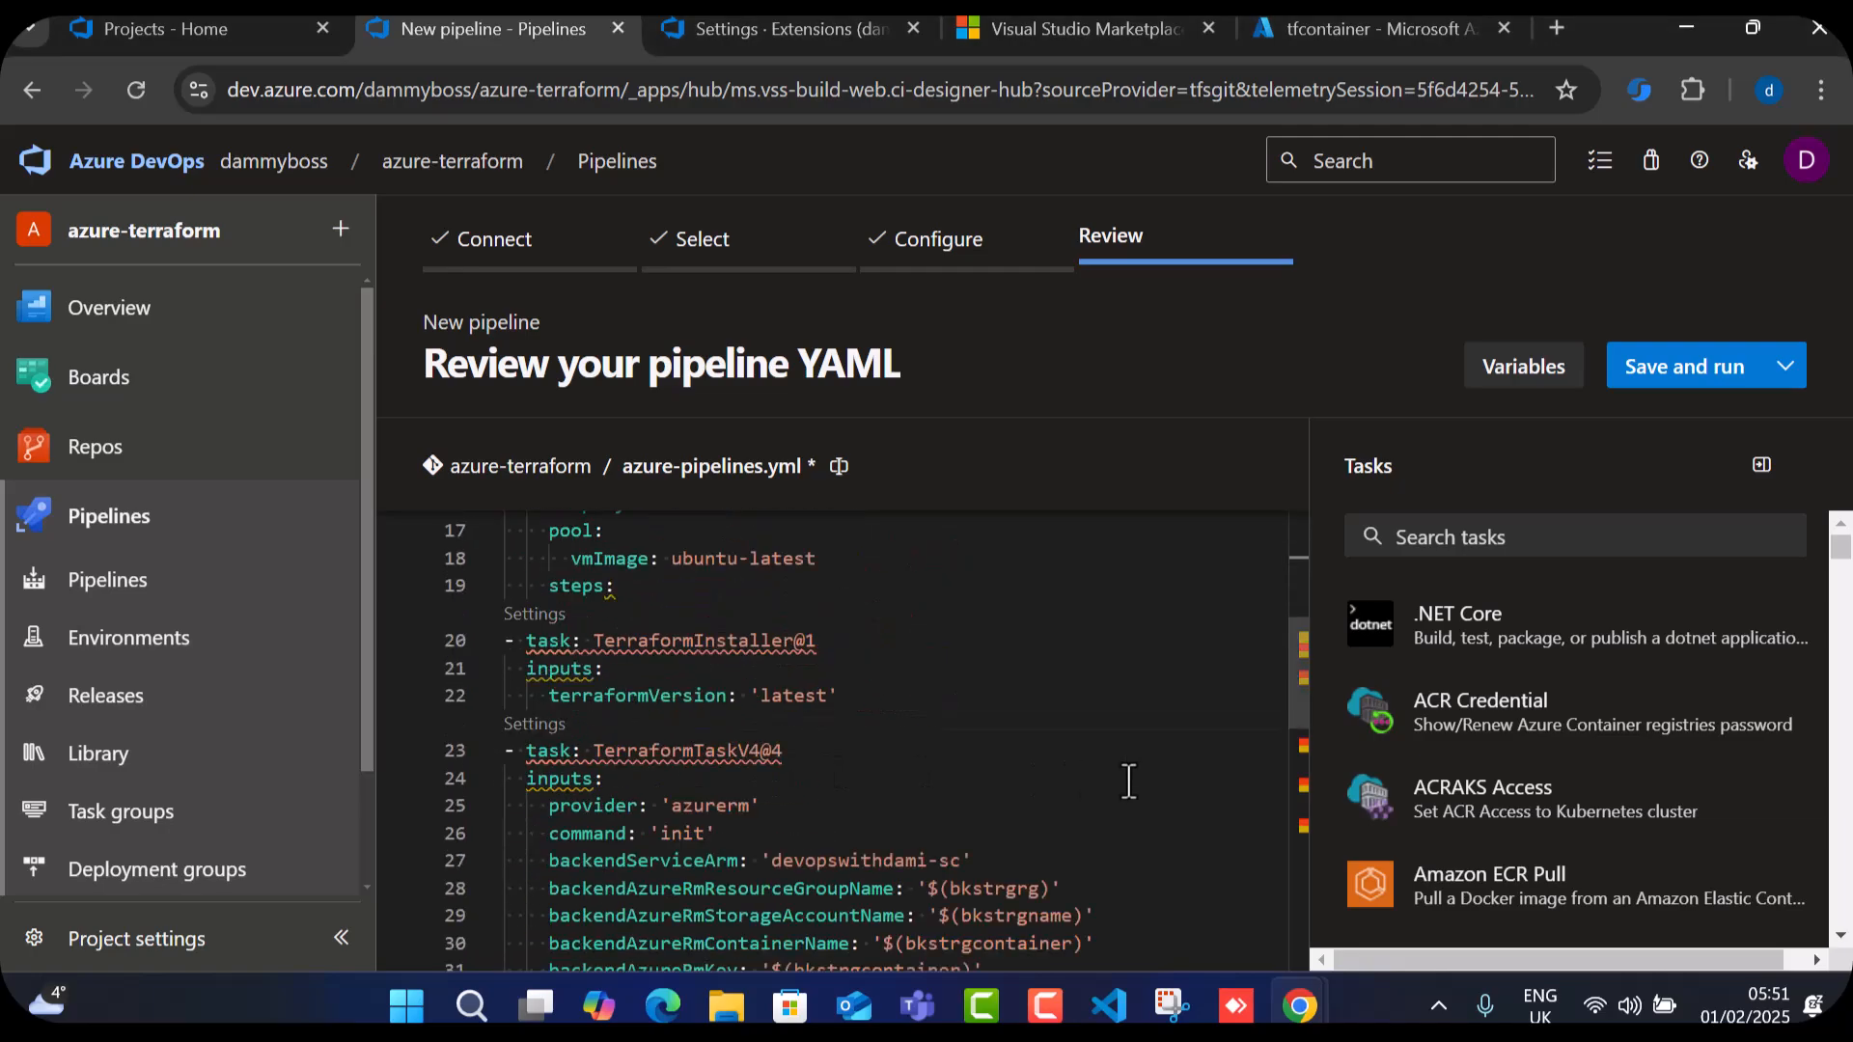
{"action": "scroll", "coordinate": [1128, 781], "scroll_direction": "down", "scroll_amount": 1}
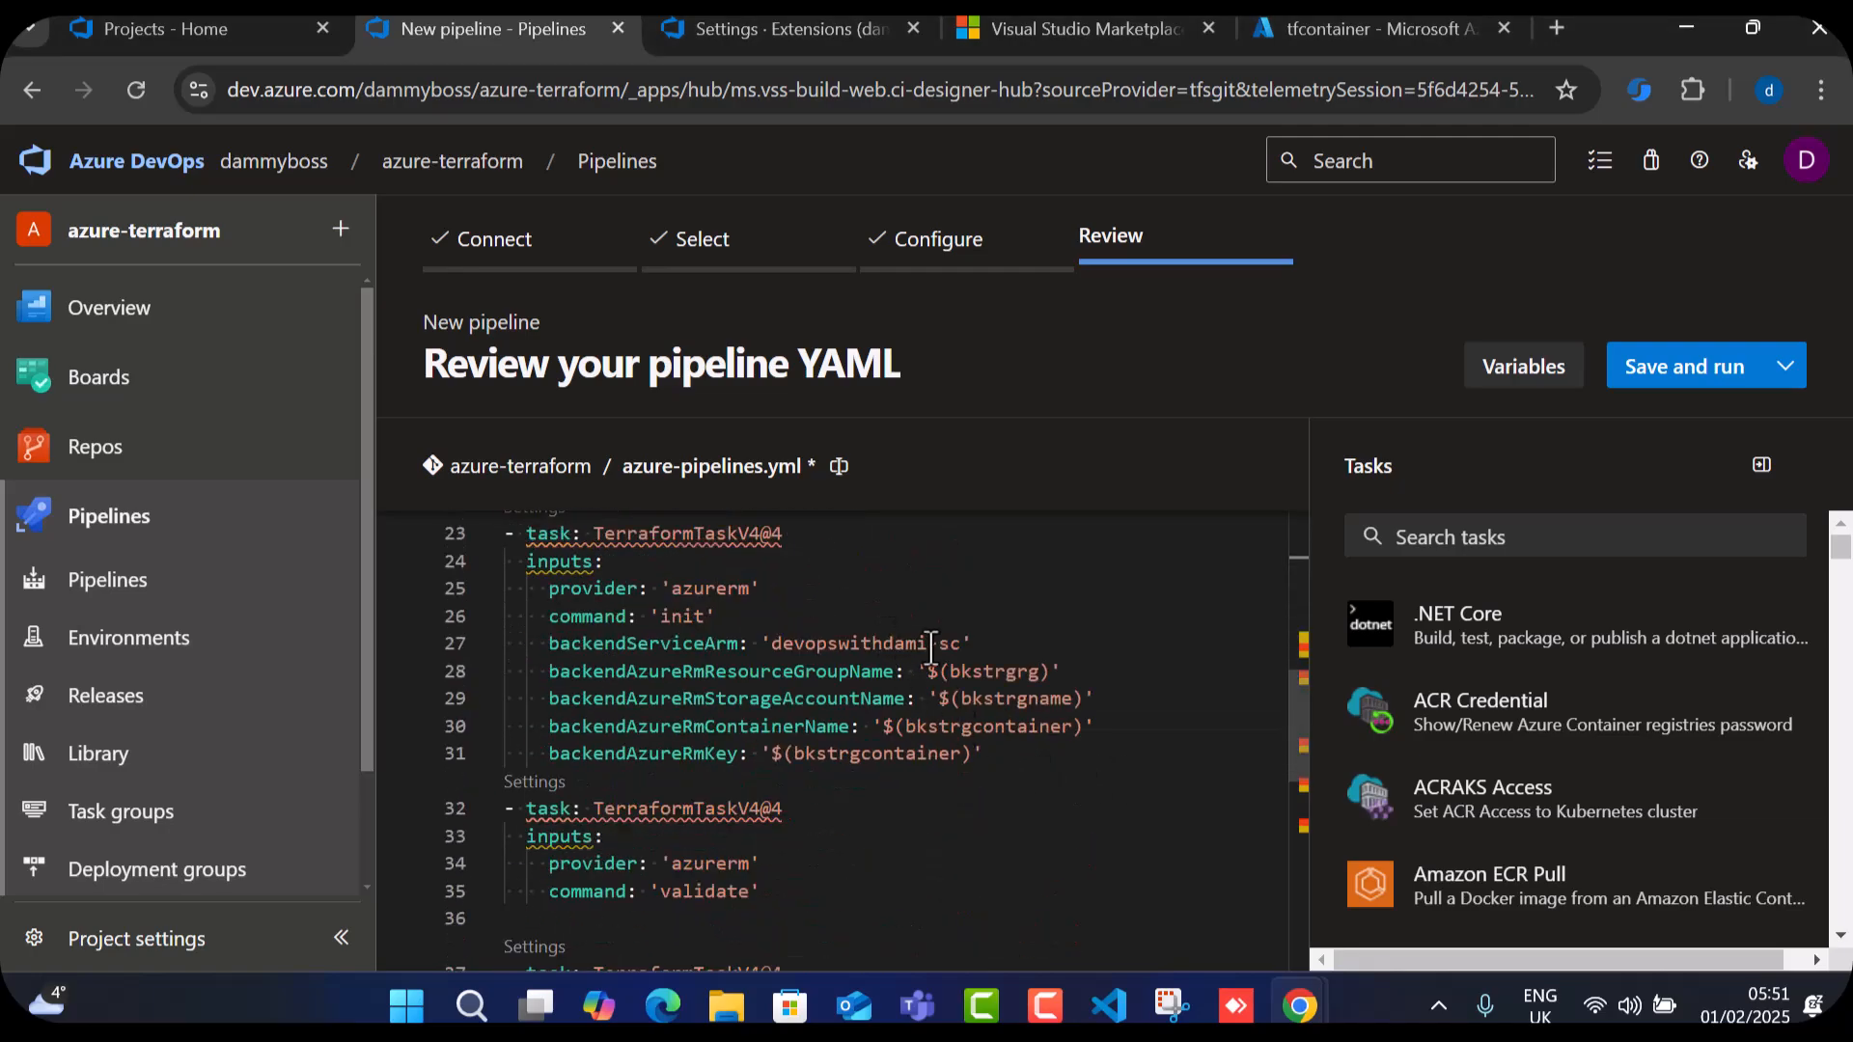
{"action": "left_click_drag", "start_coordinate": [960, 644], "coordinate": [768, 648]}
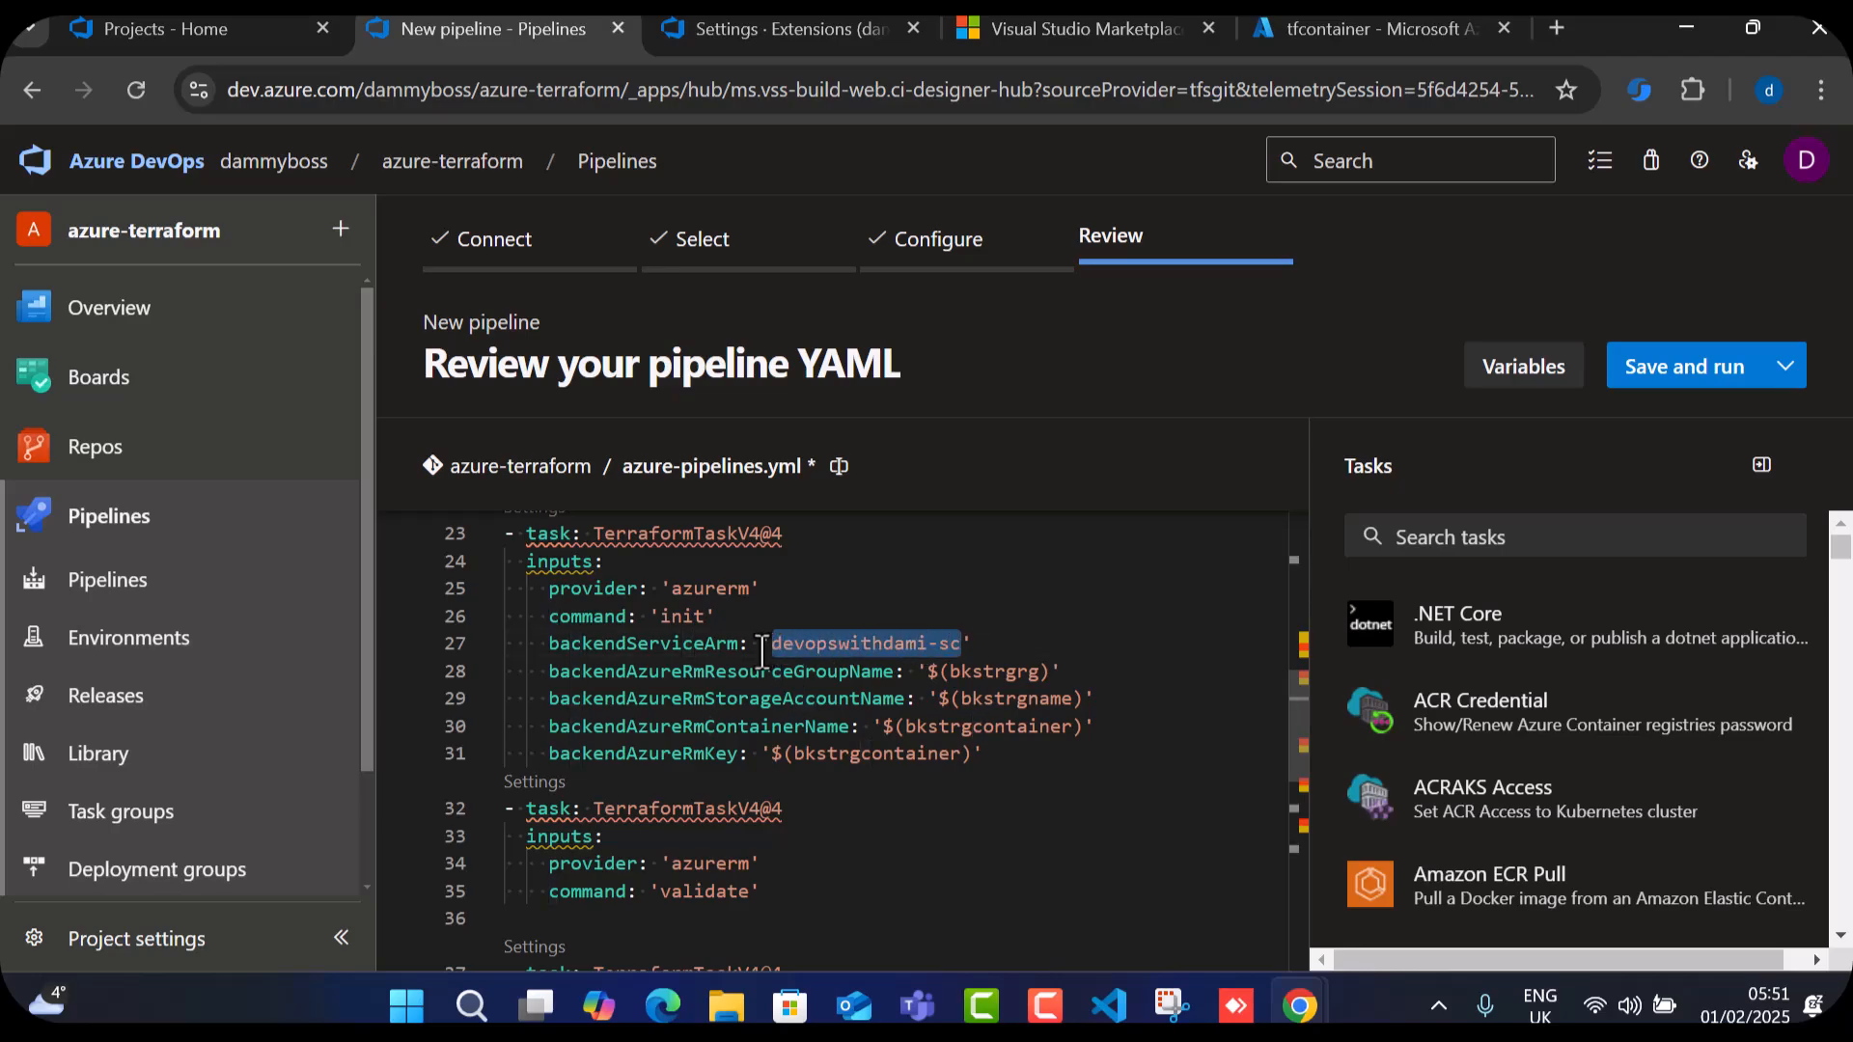
{"action": "type", "text": "$"}
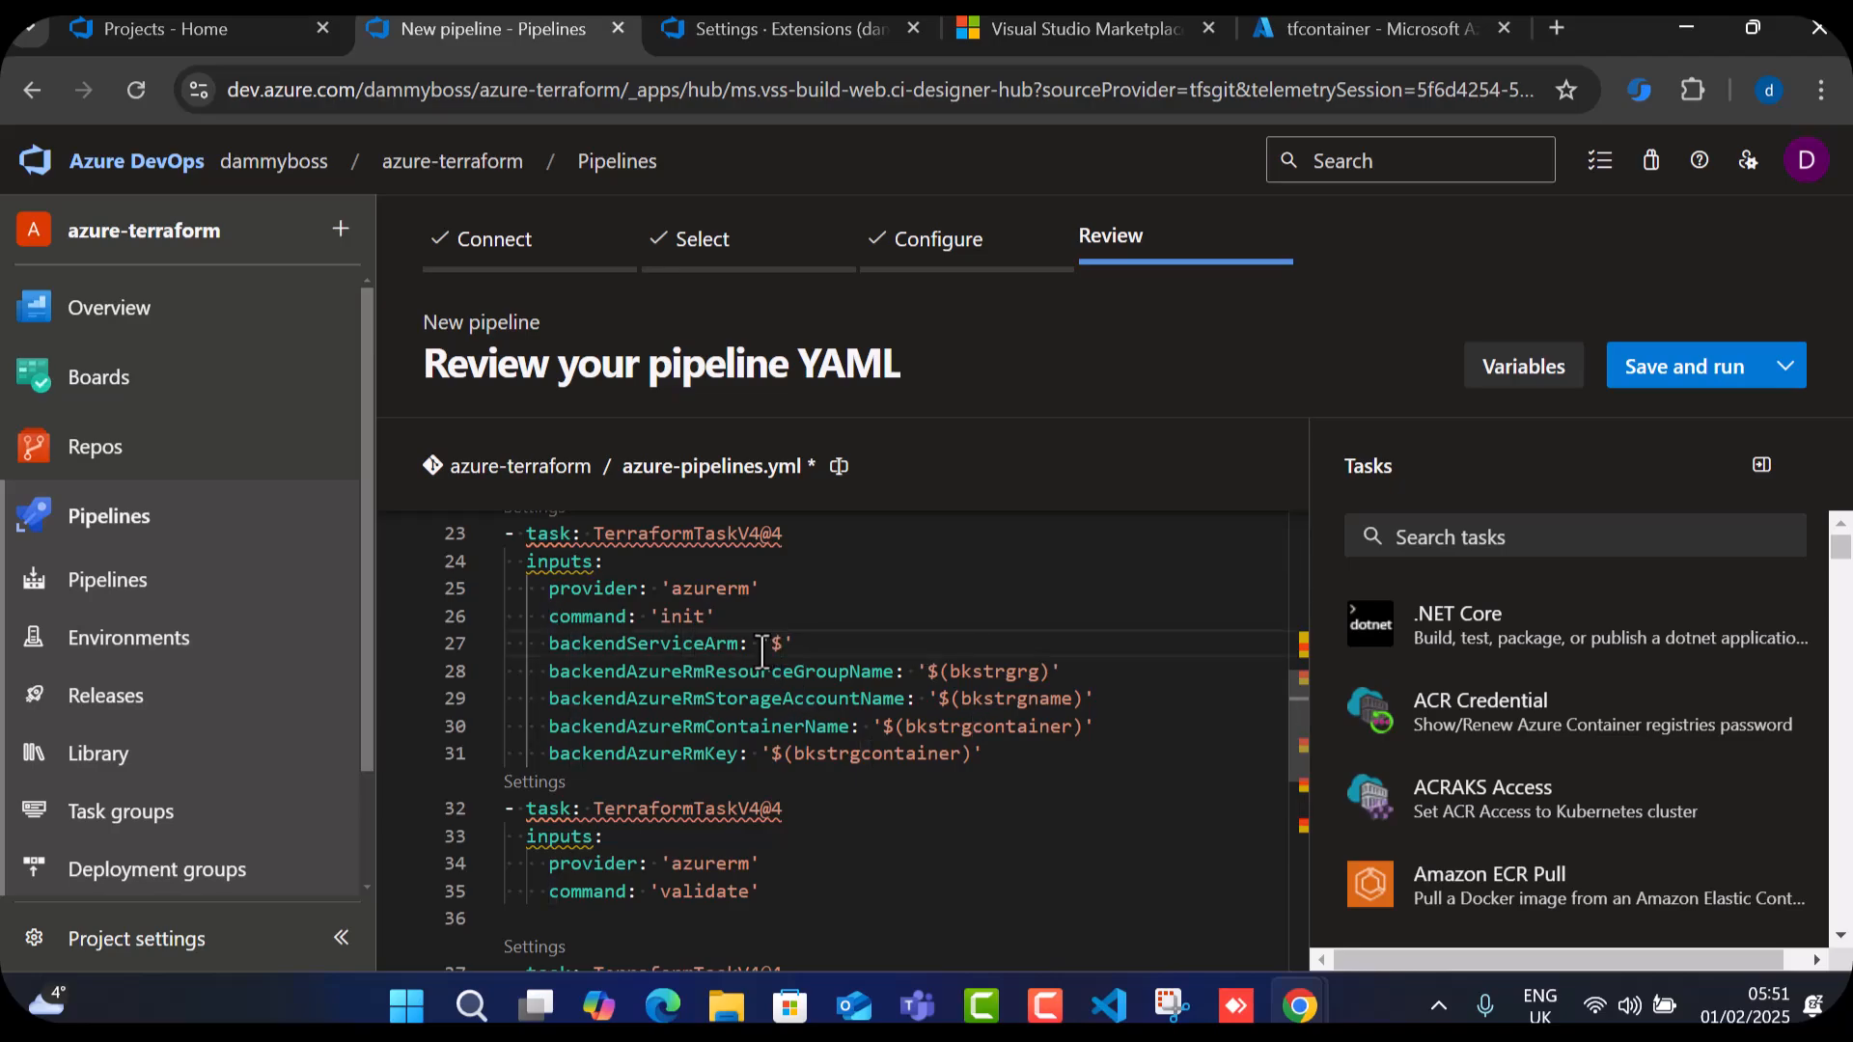
{"action": "type", "text": "(service_connection"}
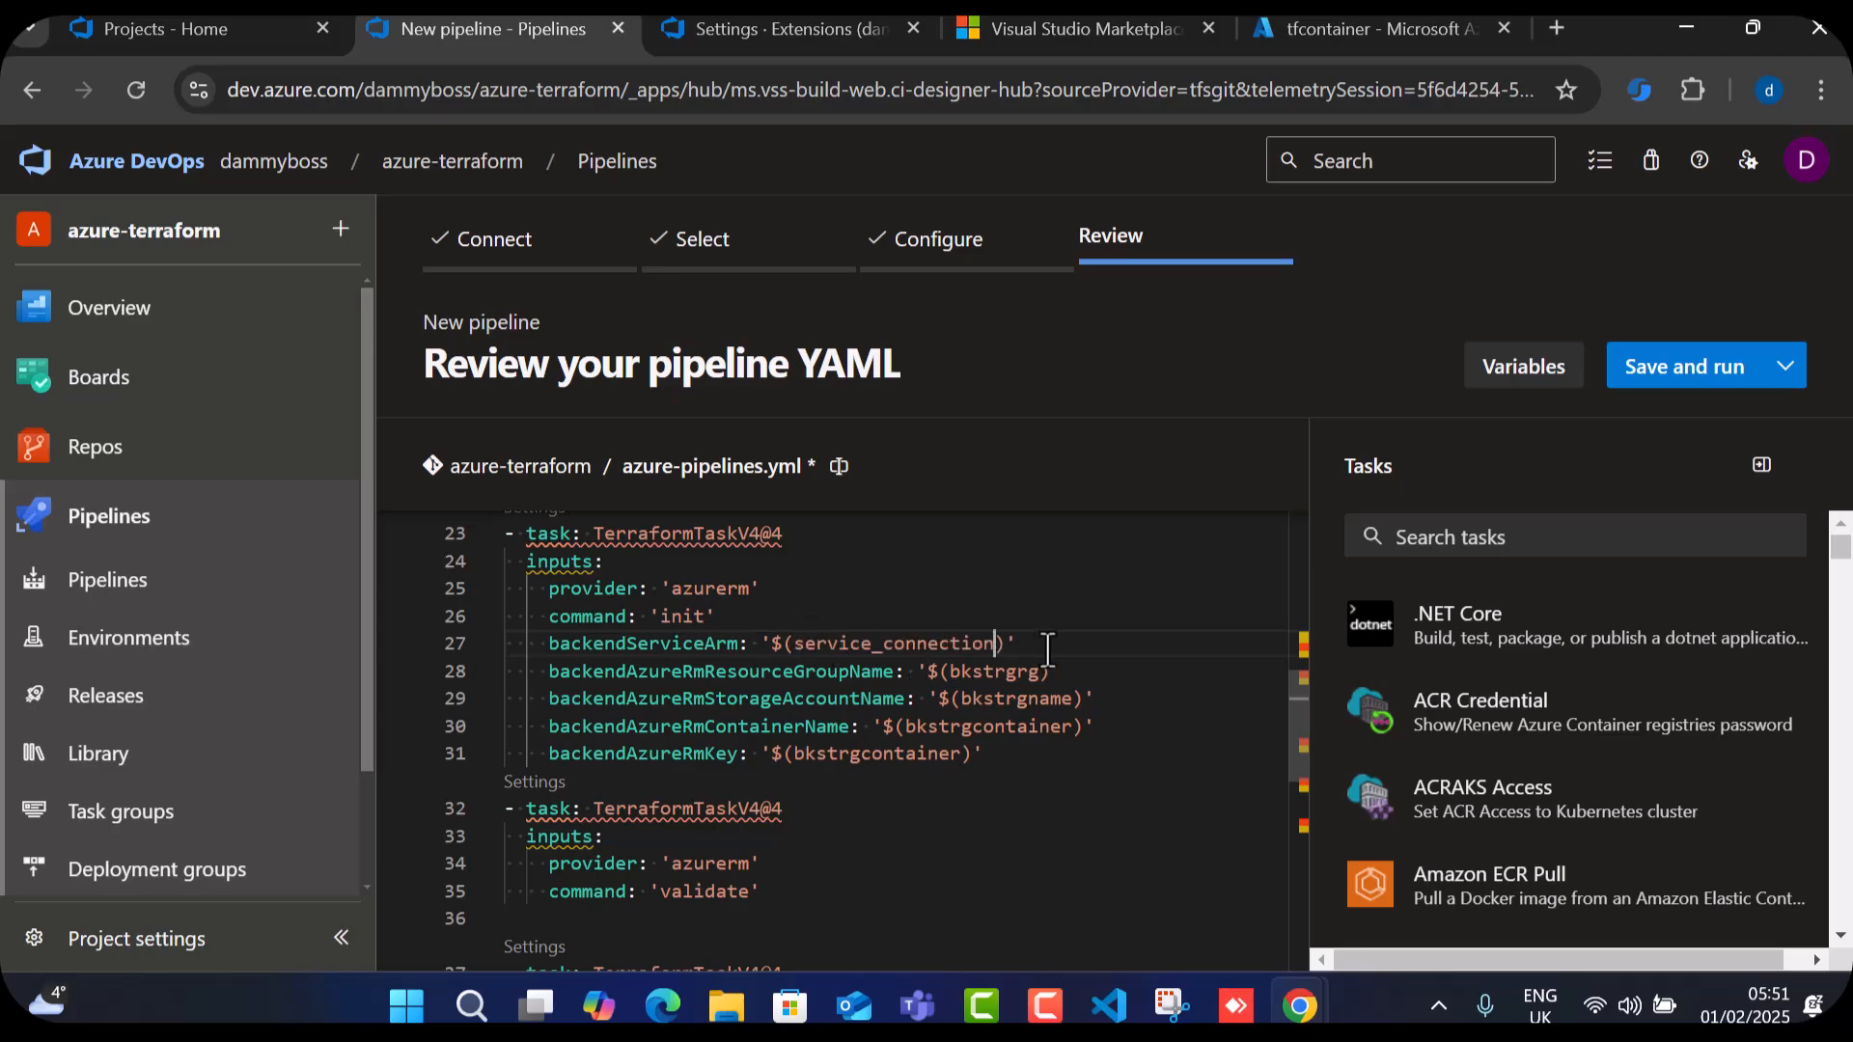
Set environmentServiceNameAzureRM to '$(service_connection)' in both the plan and apply tasks.
{"action": "left_click_drag", "start_coordinate": [1030, 644], "coordinate": [769, 646]}
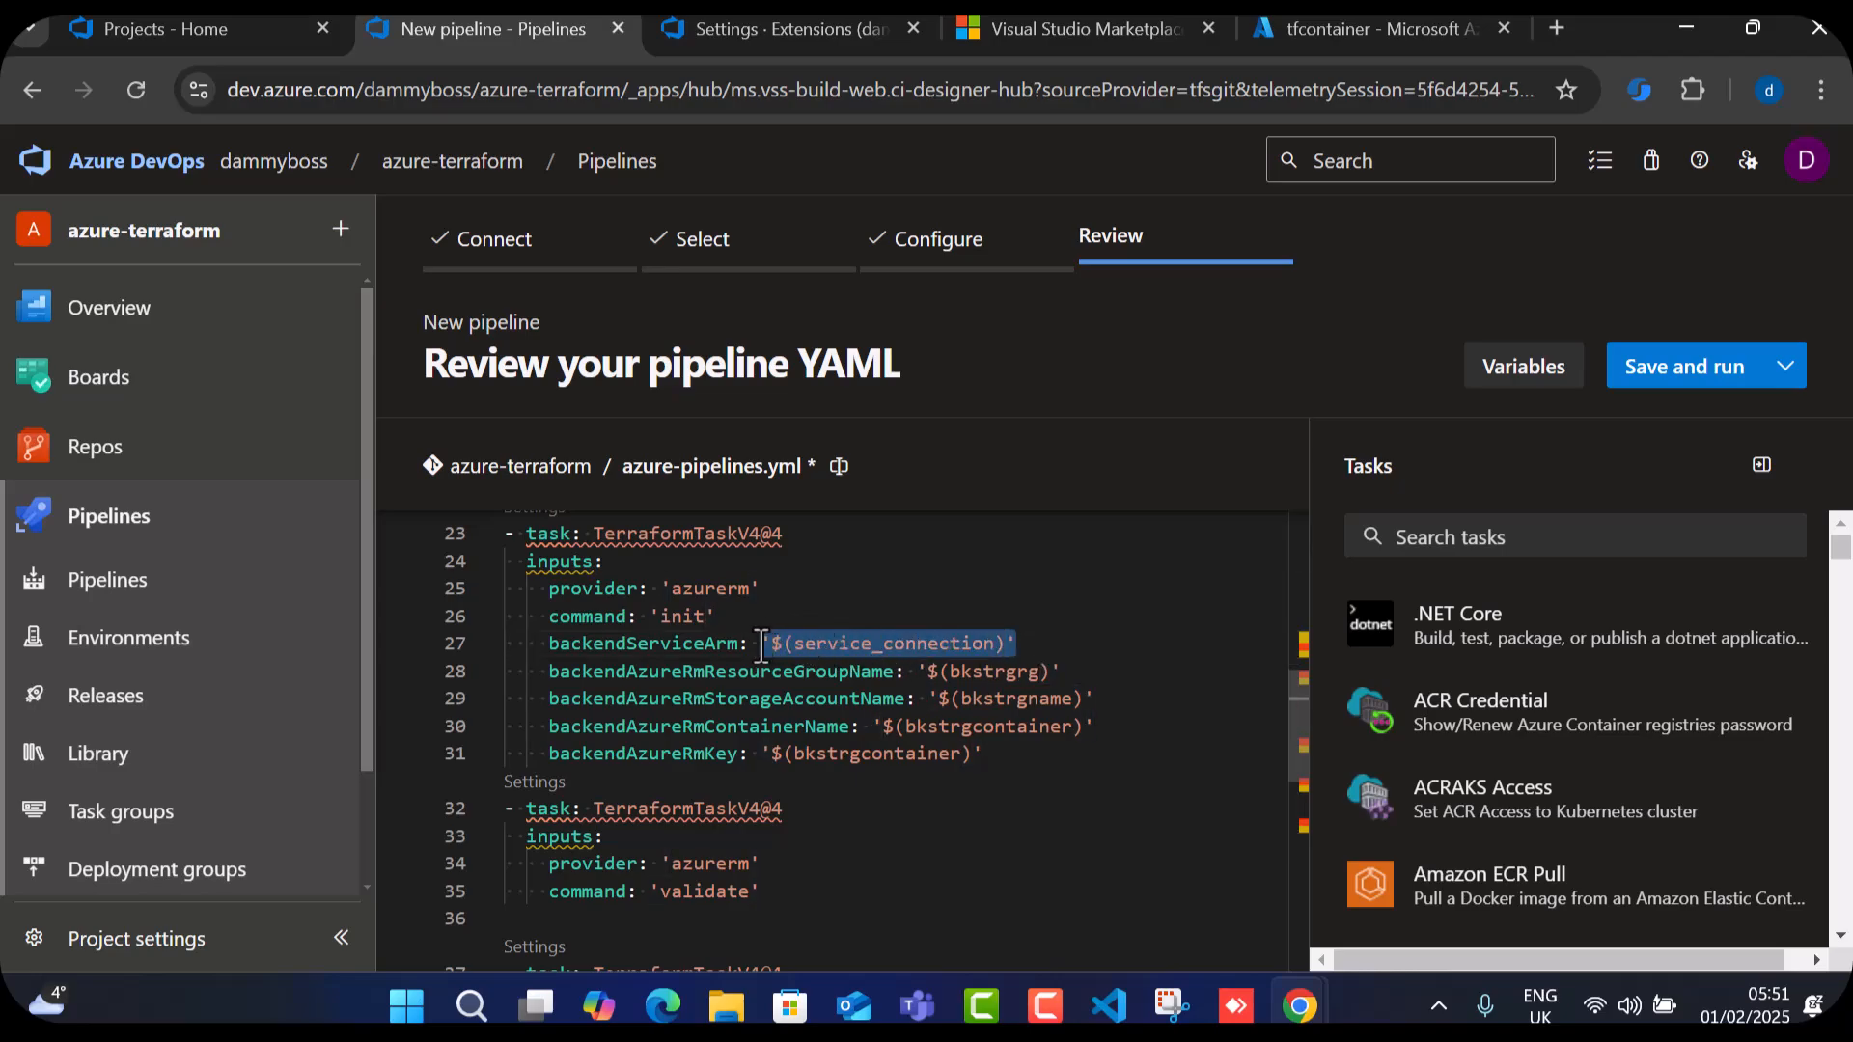
{"action": "scroll", "coordinate": [1104, 762], "scroll_direction": "down", "scroll_amount": 3}
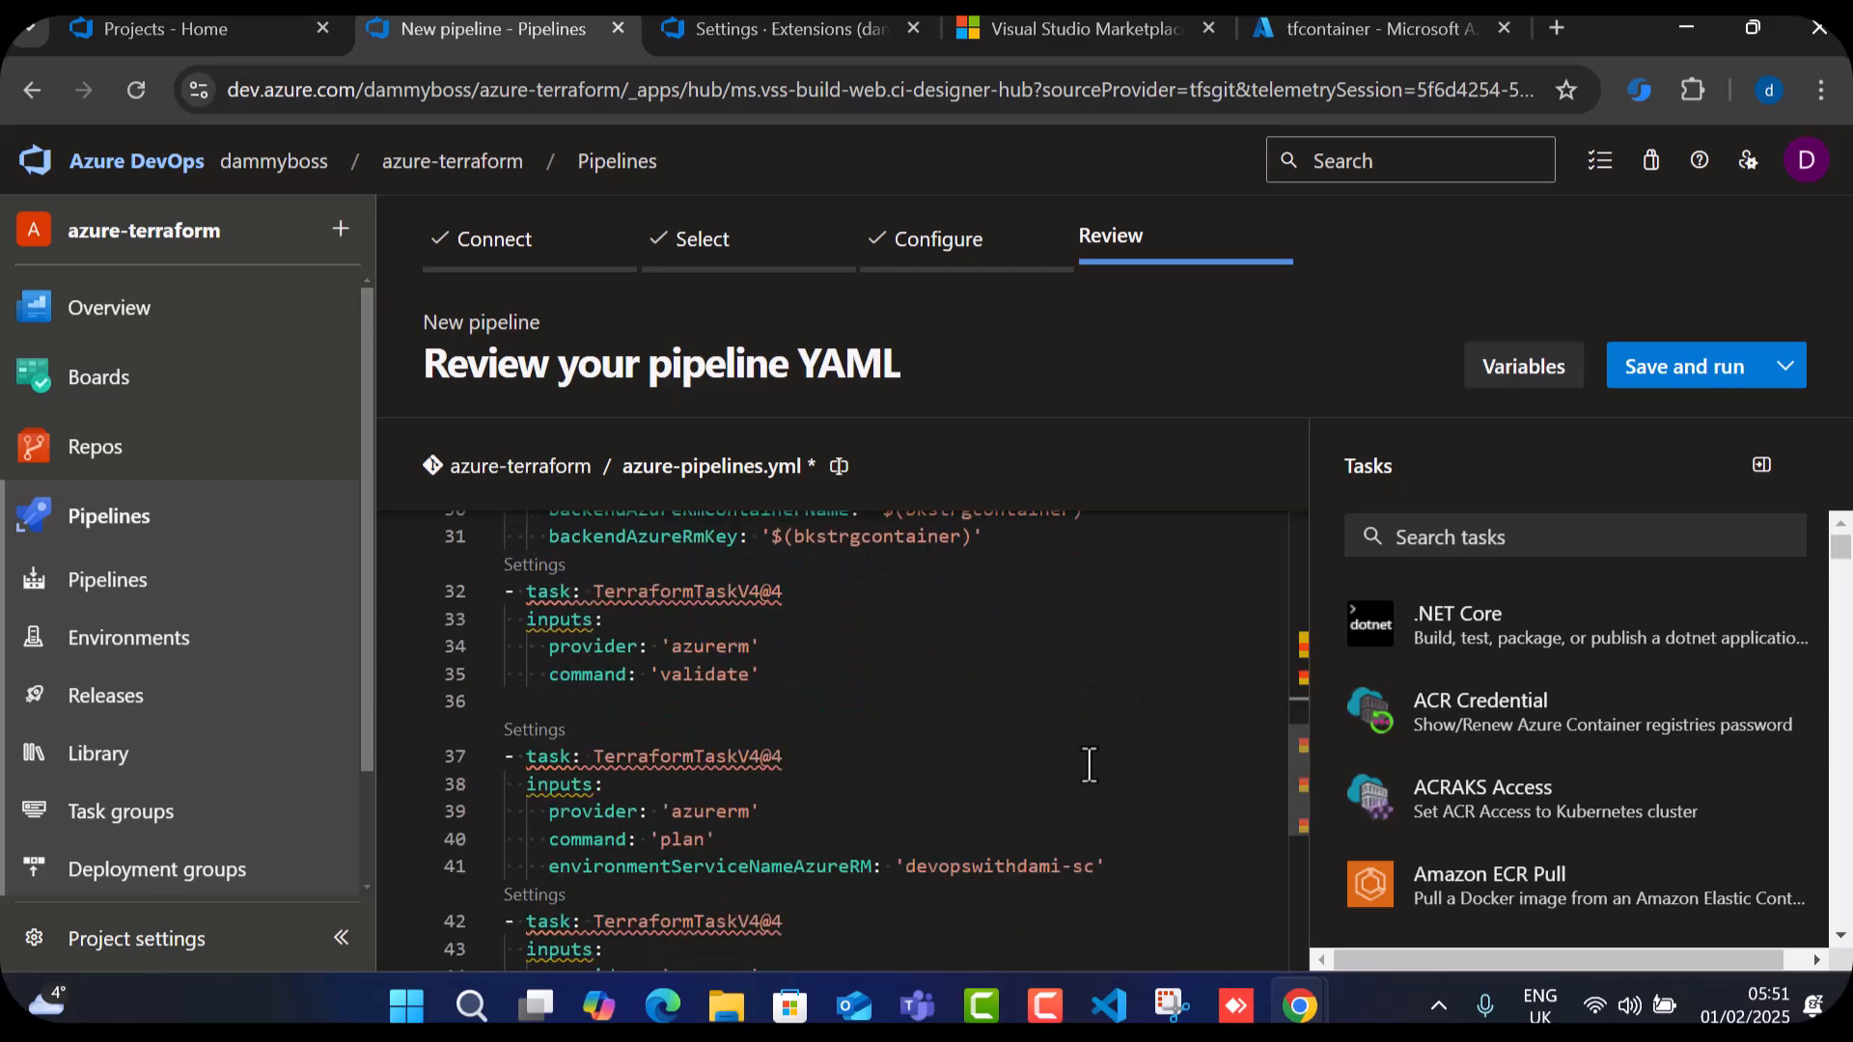
{"action": "scroll", "coordinate": [1089, 766], "scroll_direction": "down", "scroll_amount": 2}
{"action": "left_click_drag", "start_coordinate": [1115, 722], "coordinate": [890, 722]}
{"action": "type", "text": "'$(service_connection)'"}
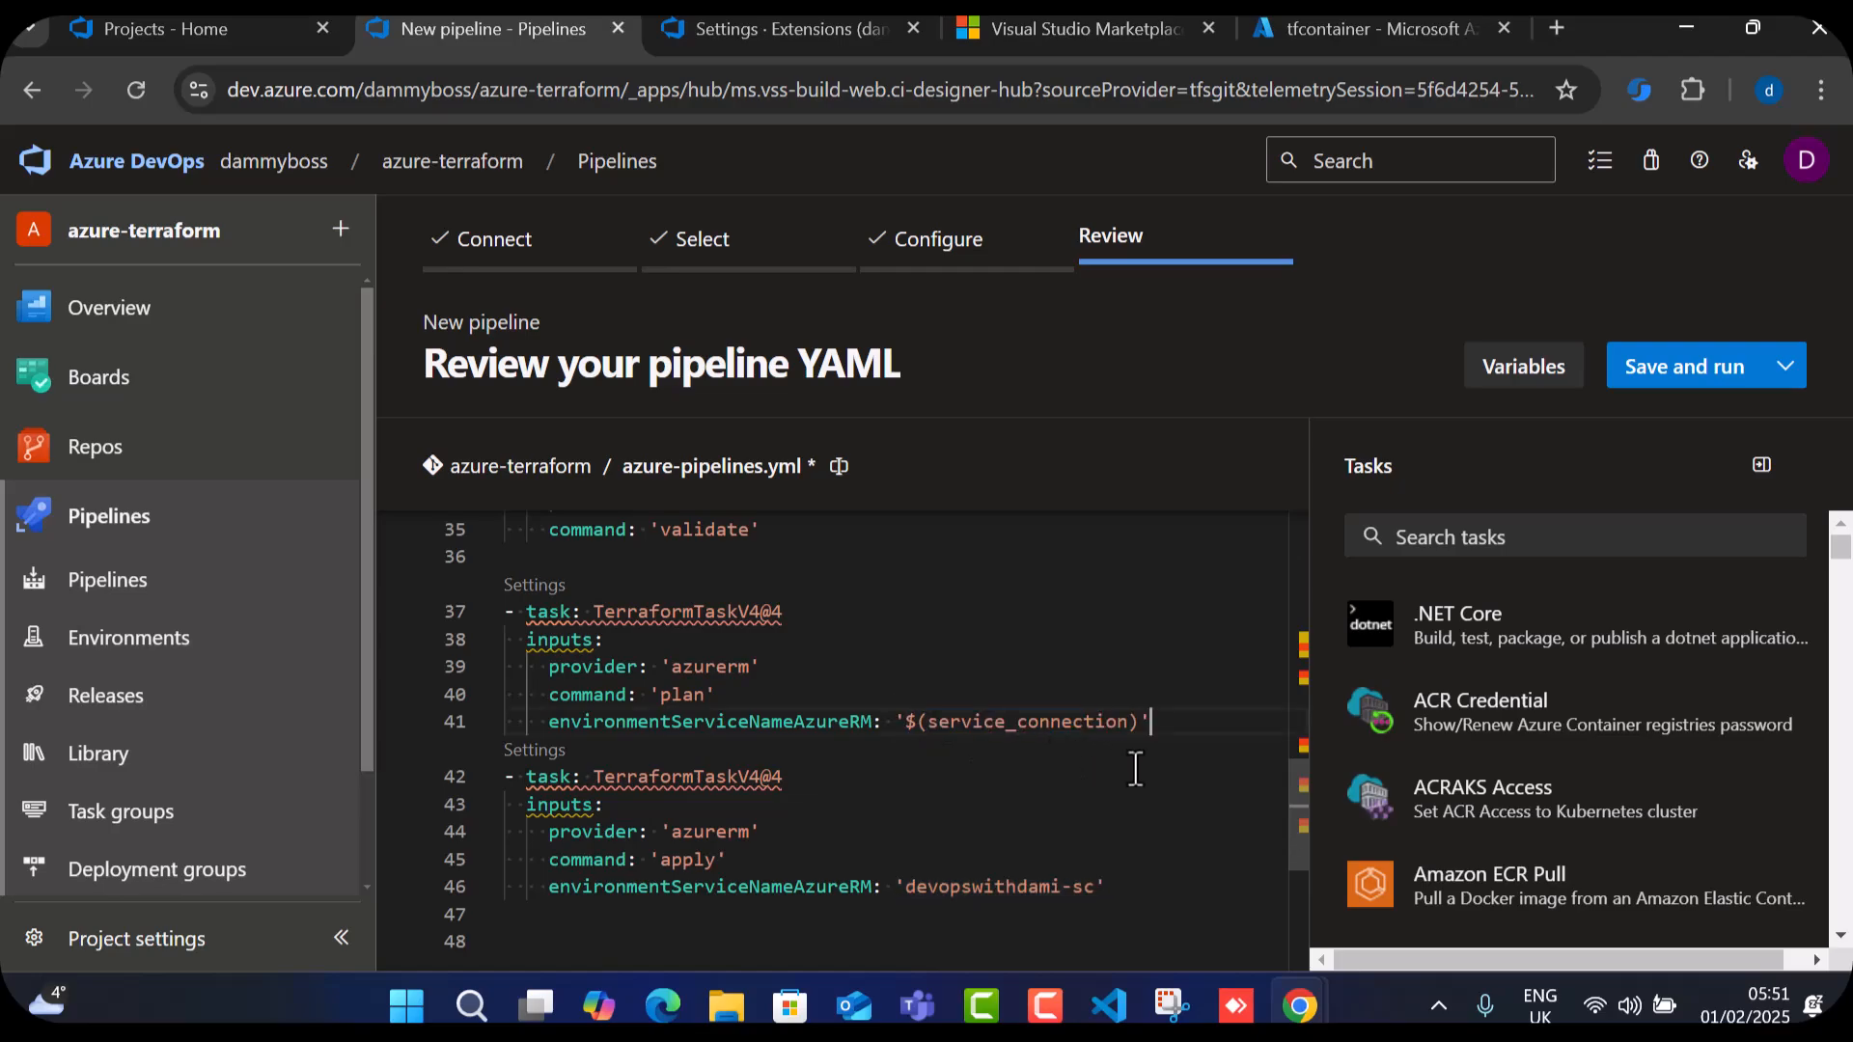
{"action": "scroll", "coordinate": [1135, 769], "scroll_direction": "down", "scroll_amount": 2}
{"action": "left_click_drag", "start_coordinate": [1110, 743], "coordinate": [896, 745]}
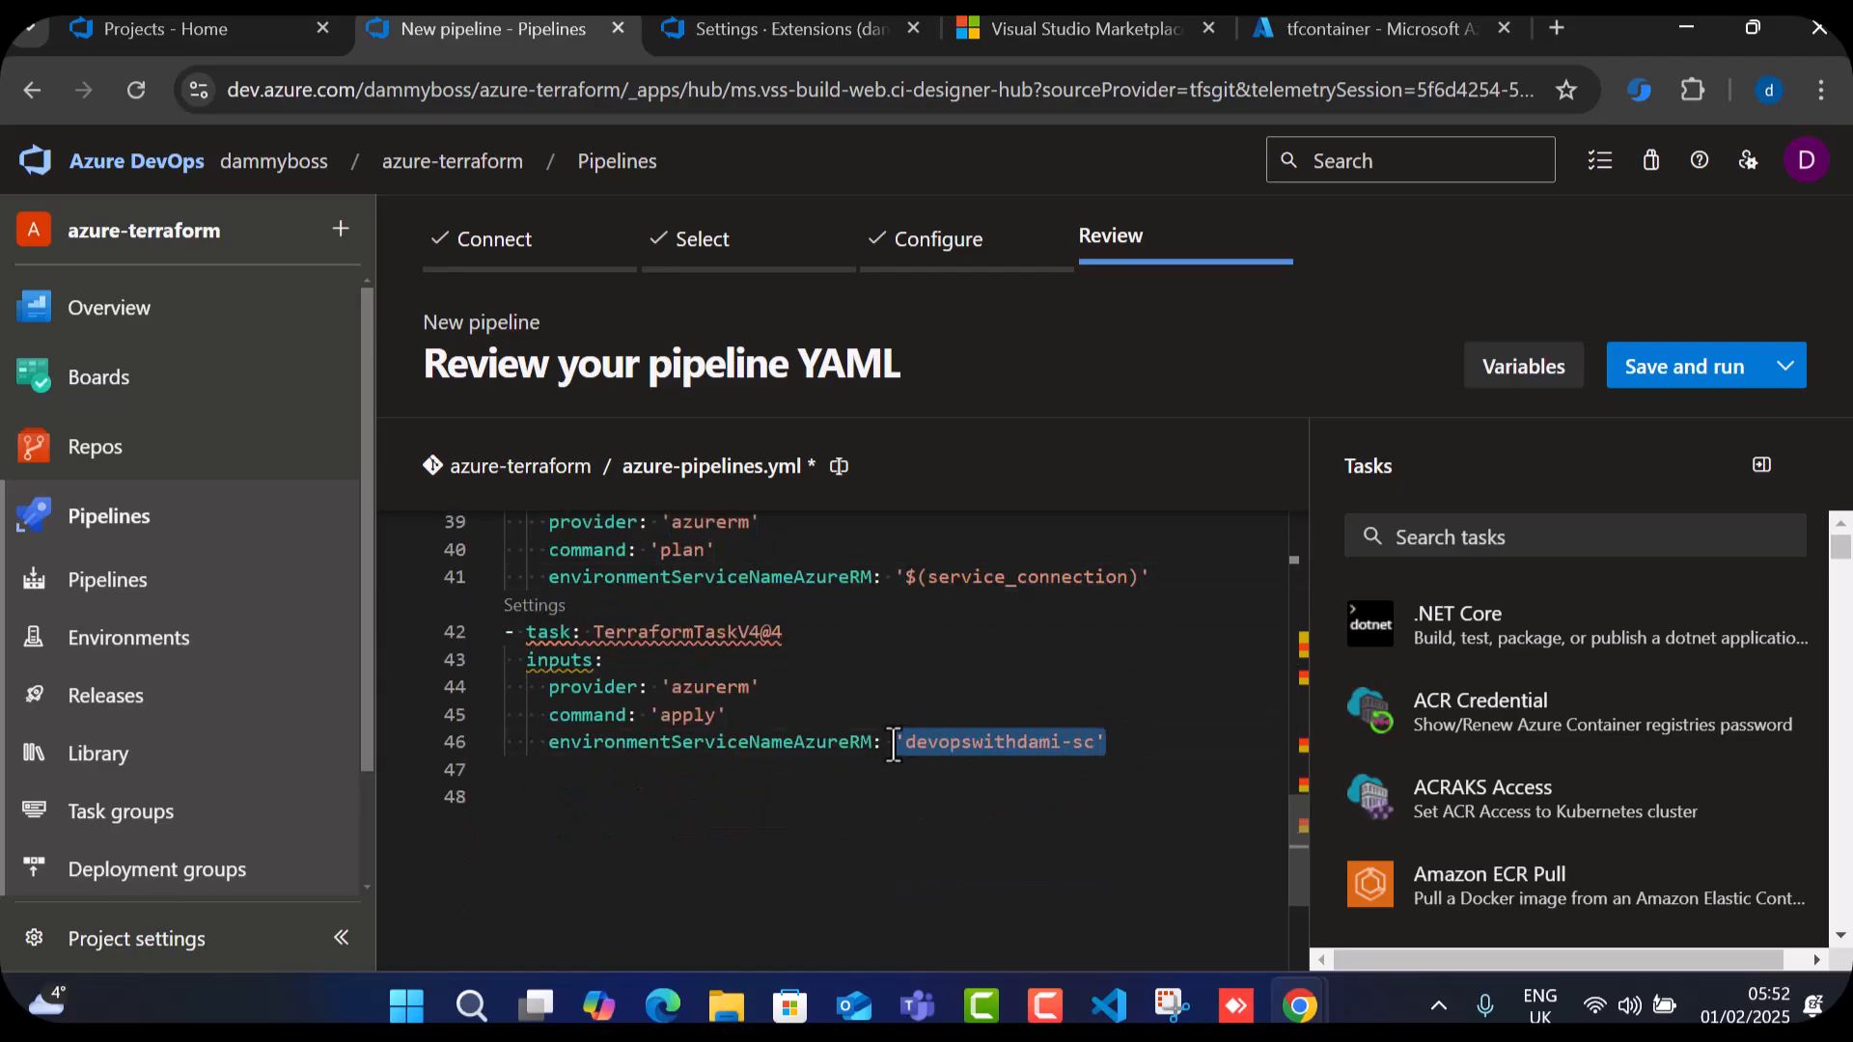
{"action": "type", "text": "'$(service_connection)'"}
{"action": "scroll", "coordinate": [865, 748], "scroll_direction": "up", "scroll_amount": 7}
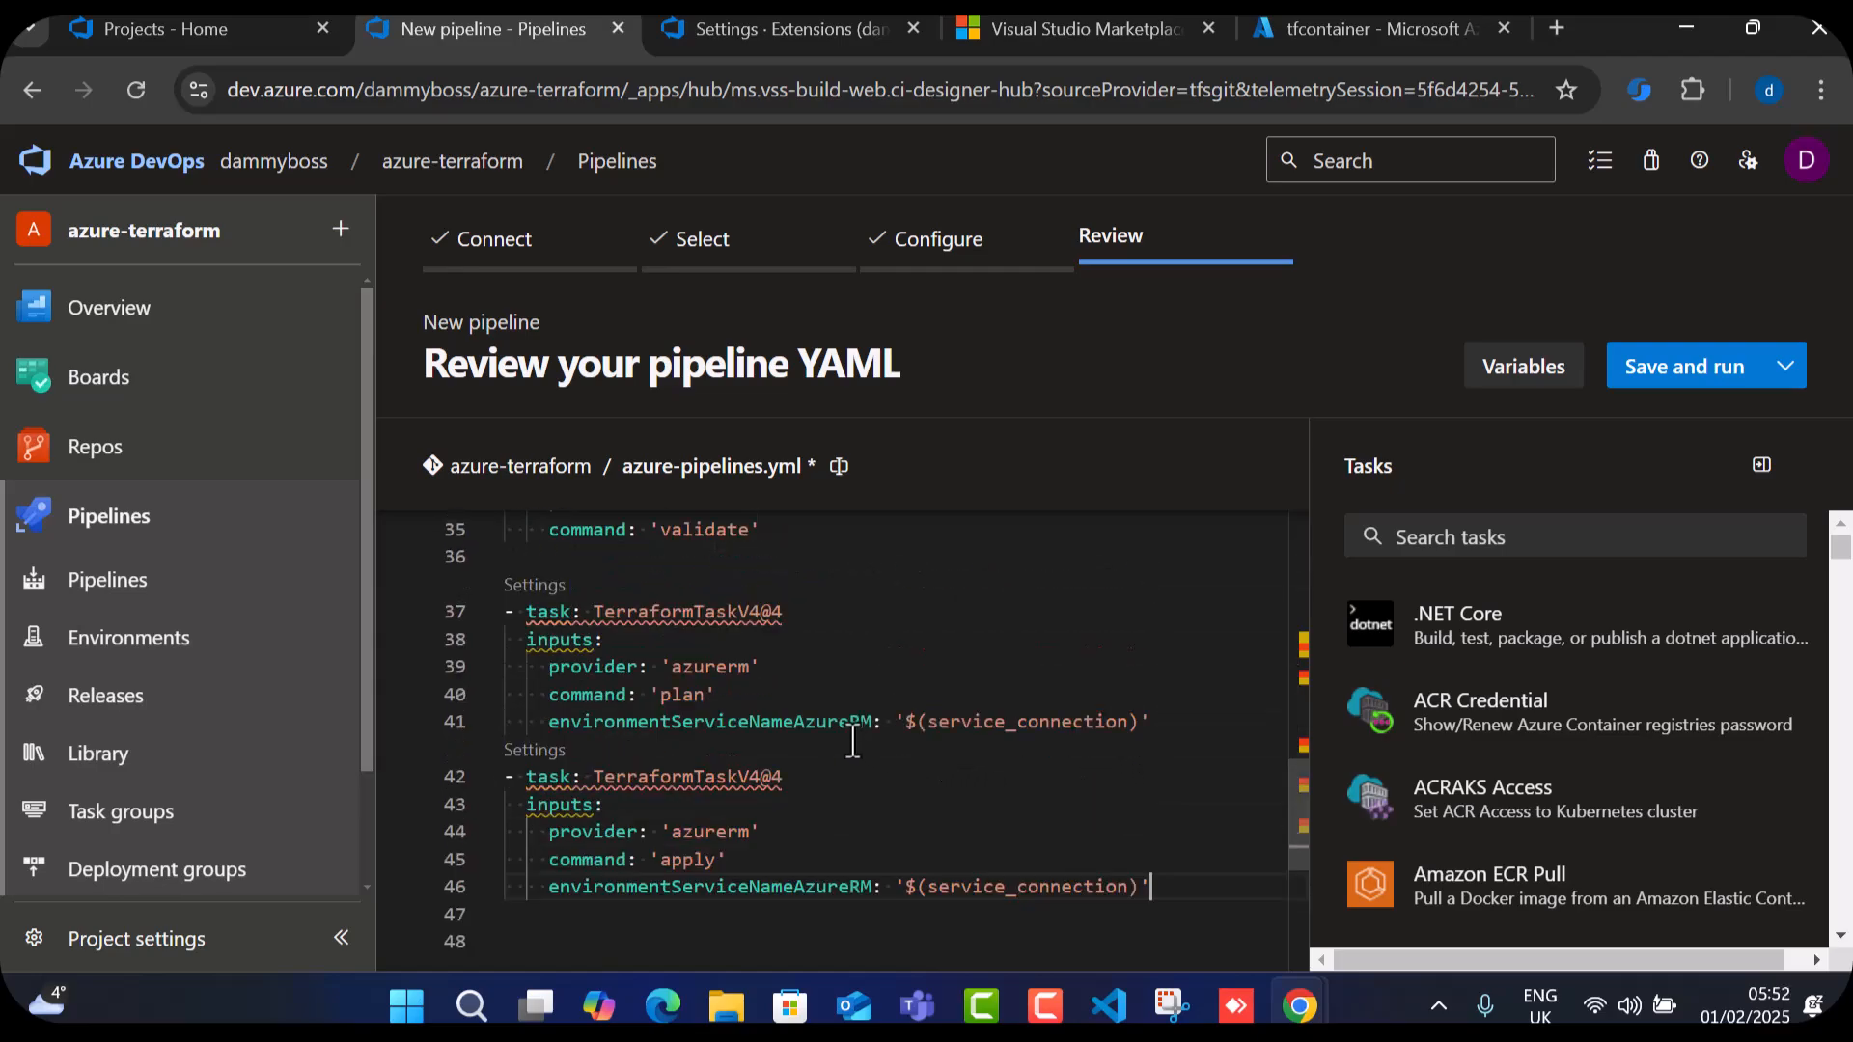
{"action": "scroll", "coordinate": [849, 719], "scroll_direction": "up", "scroll_amount": 4}
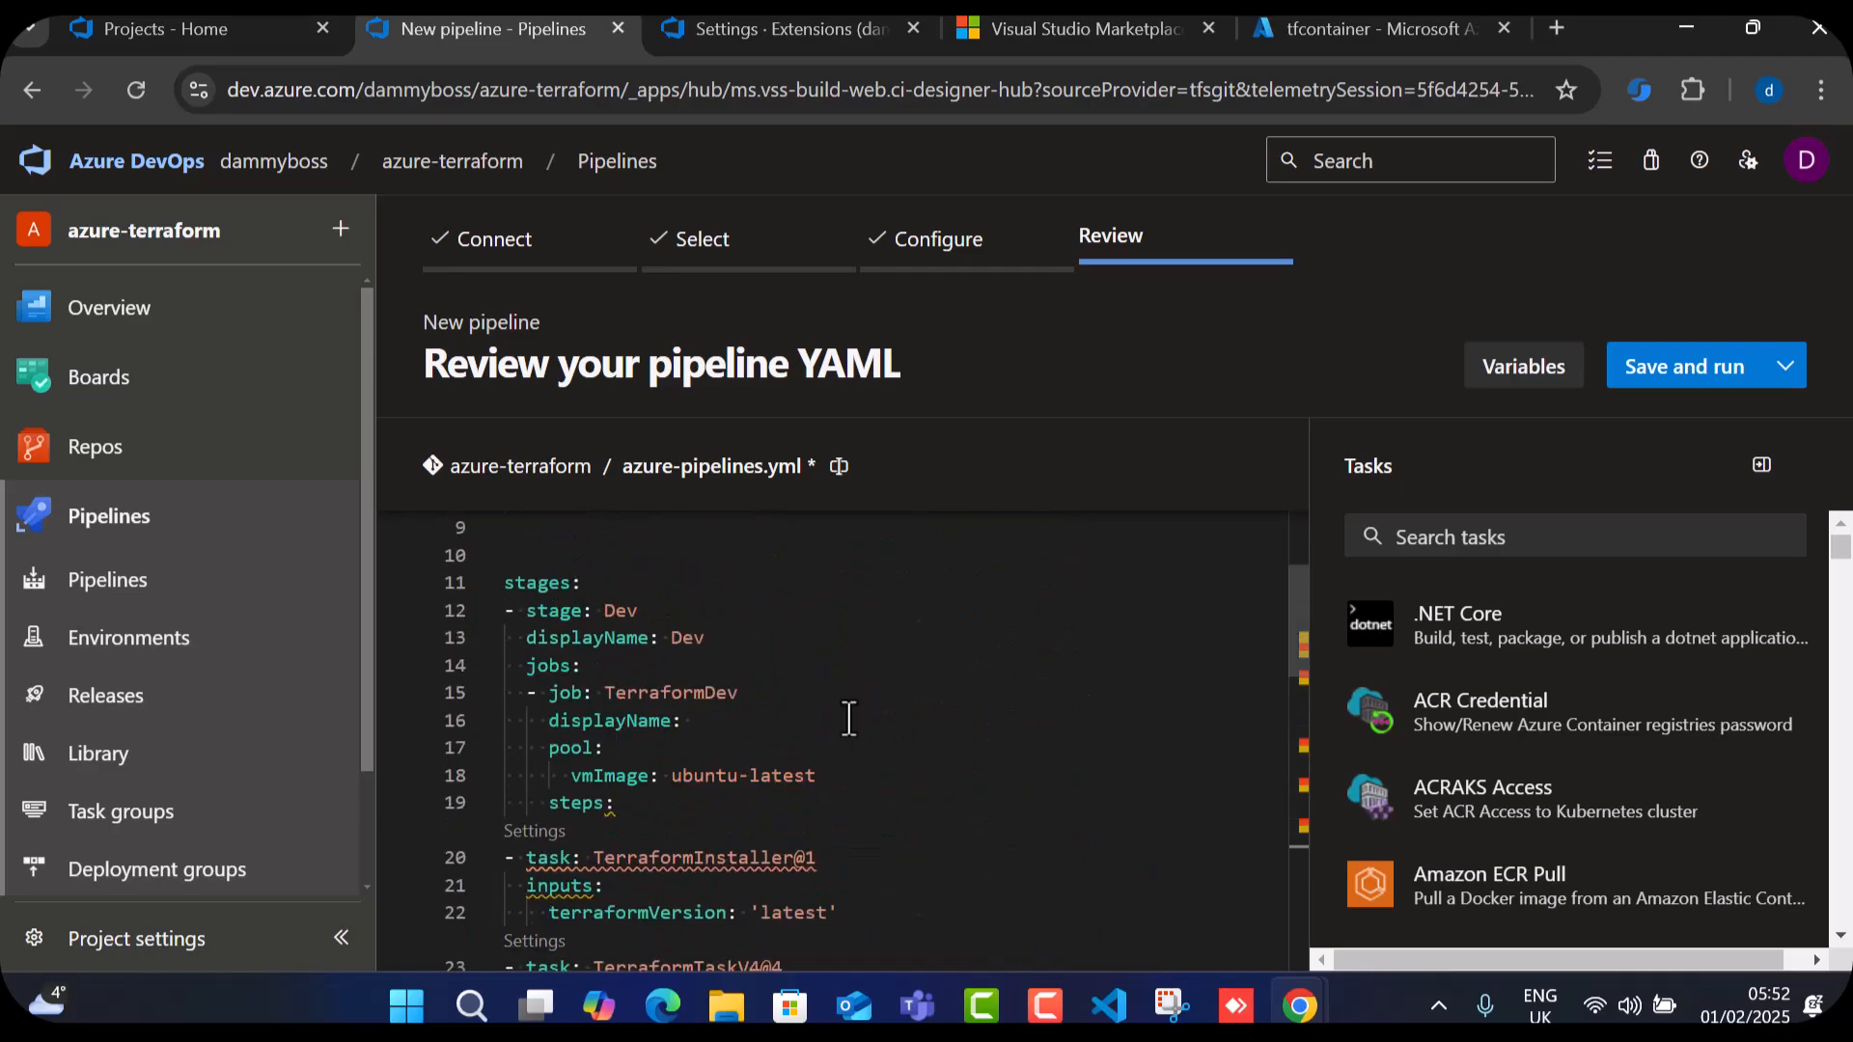
{"action": "scroll", "coordinate": [849, 719], "scroll_direction": "down", "scroll_amount": 3}
{"action": "scroll", "coordinate": [849, 719], "scroll_direction": "down", "scroll_amount": 5}
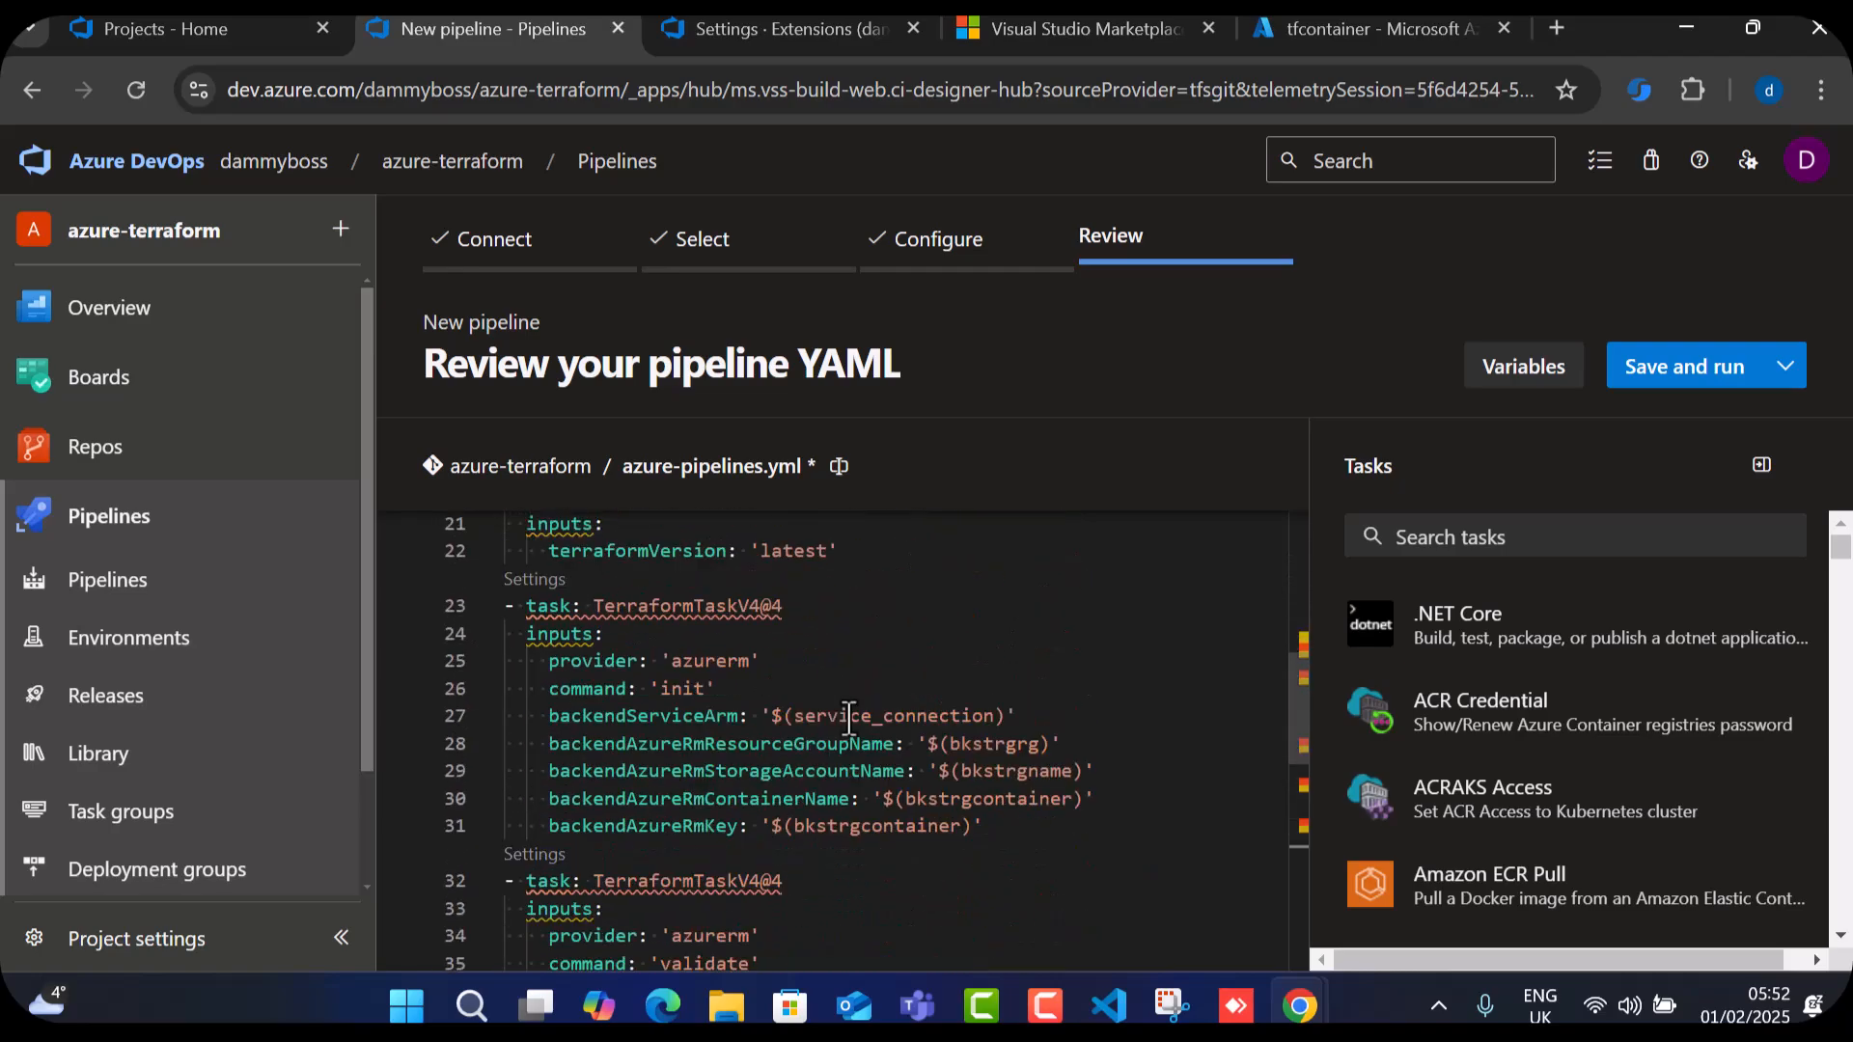
{"action": "scroll", "coordinate": [958, 782], "scroll_direction": "up", "scroll_amount": 5}
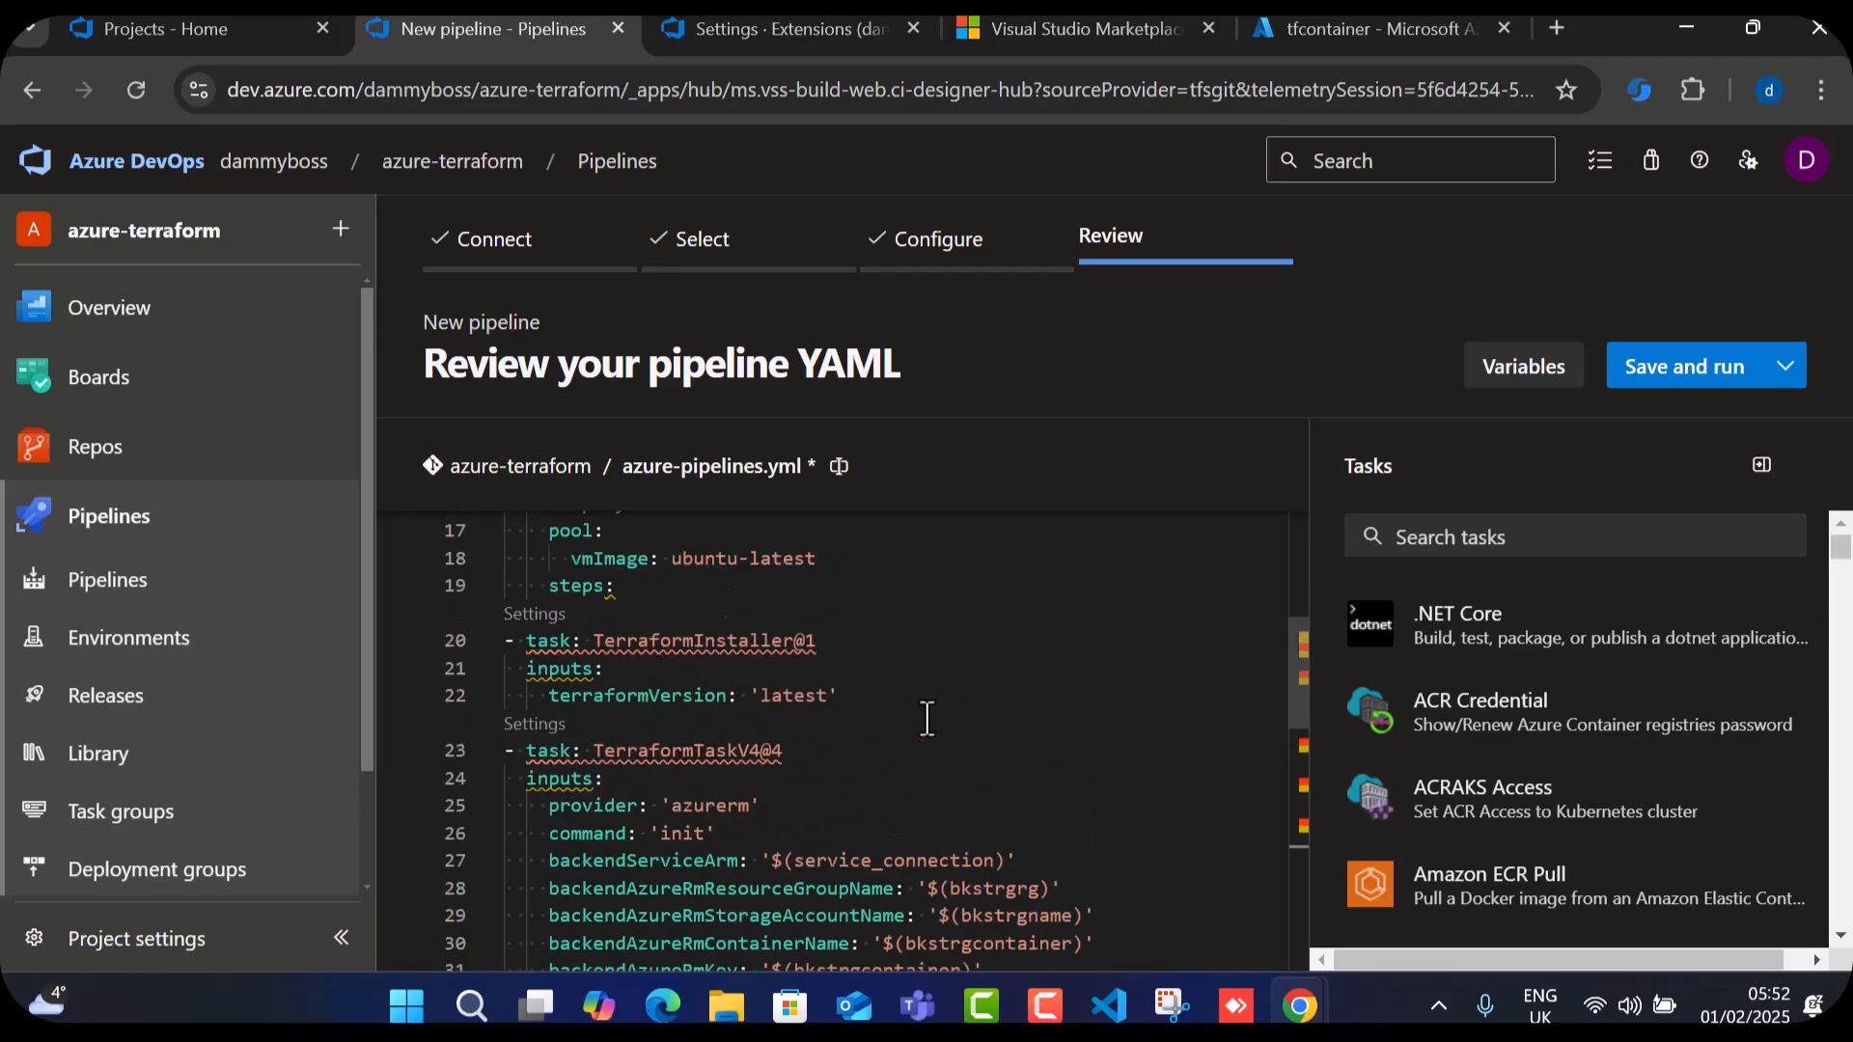
Indent all the Terraform task blocks, from TerraformInstaller through the apply task, by two levels so they nest under steps.
{"action": "scroll", "coordinate": [924, 719], "scroll_direction": "down", "scroll_amount": 3}
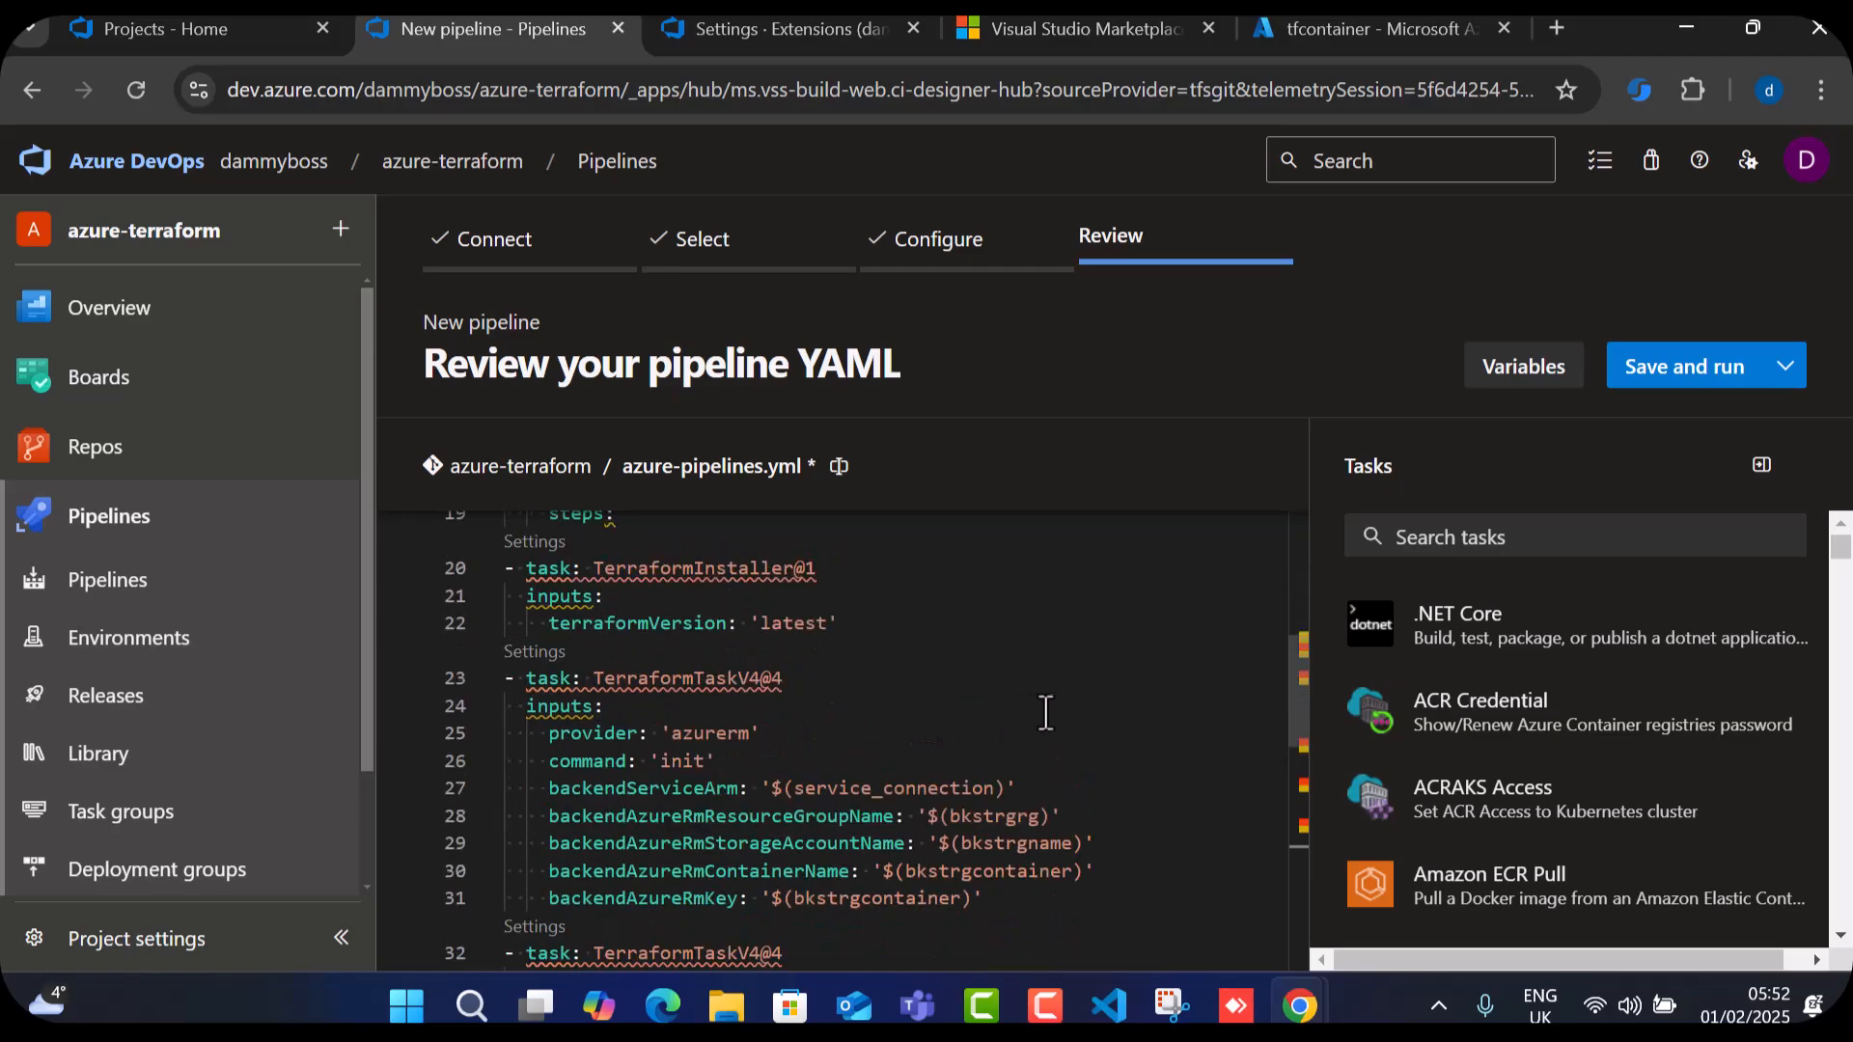
{"action": "scroll", "coordinate": [1178, 767], "scroll_direction": "down", "scroll_amount": 5}
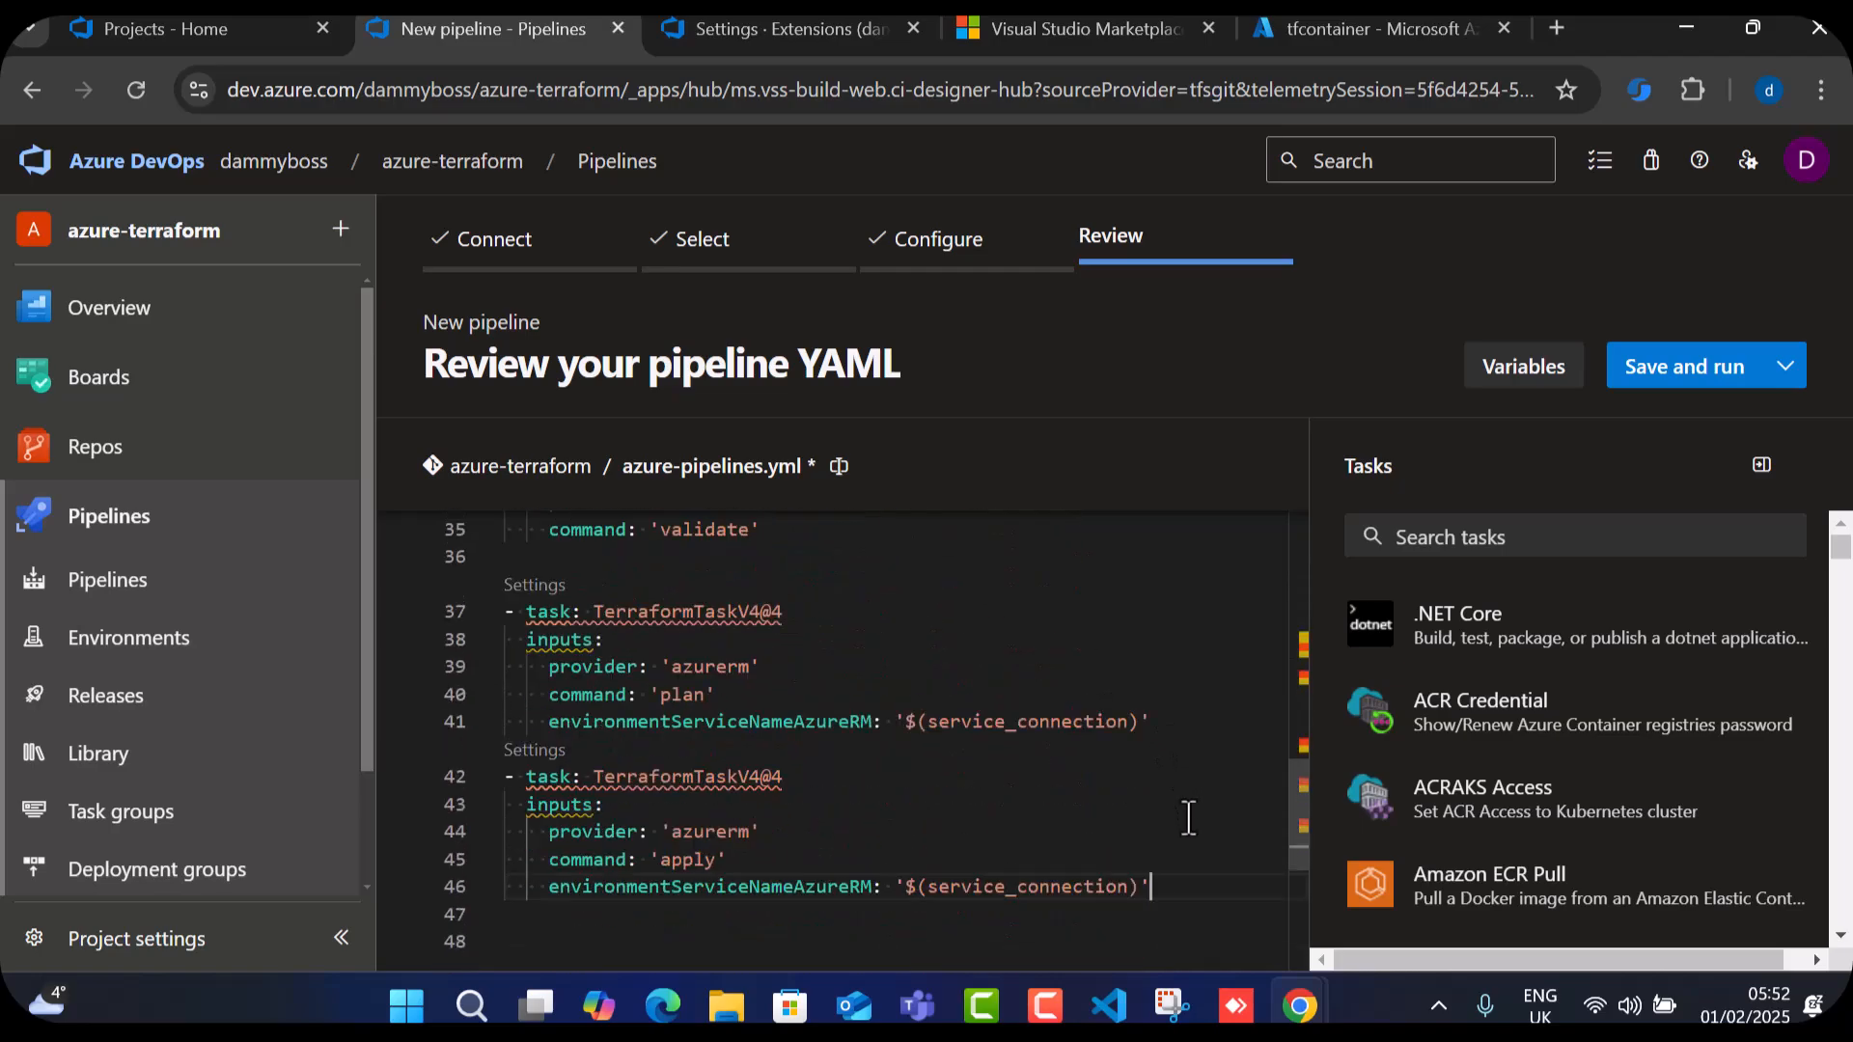
{"action": "scroll", "coordinate": [1173, 787], "scroll_direction": "up", "scroll_amount": 5}
{"action": "scroll", "coordinate": [733, 675], "scroll_direction": "up", "scroll_amount": 2}
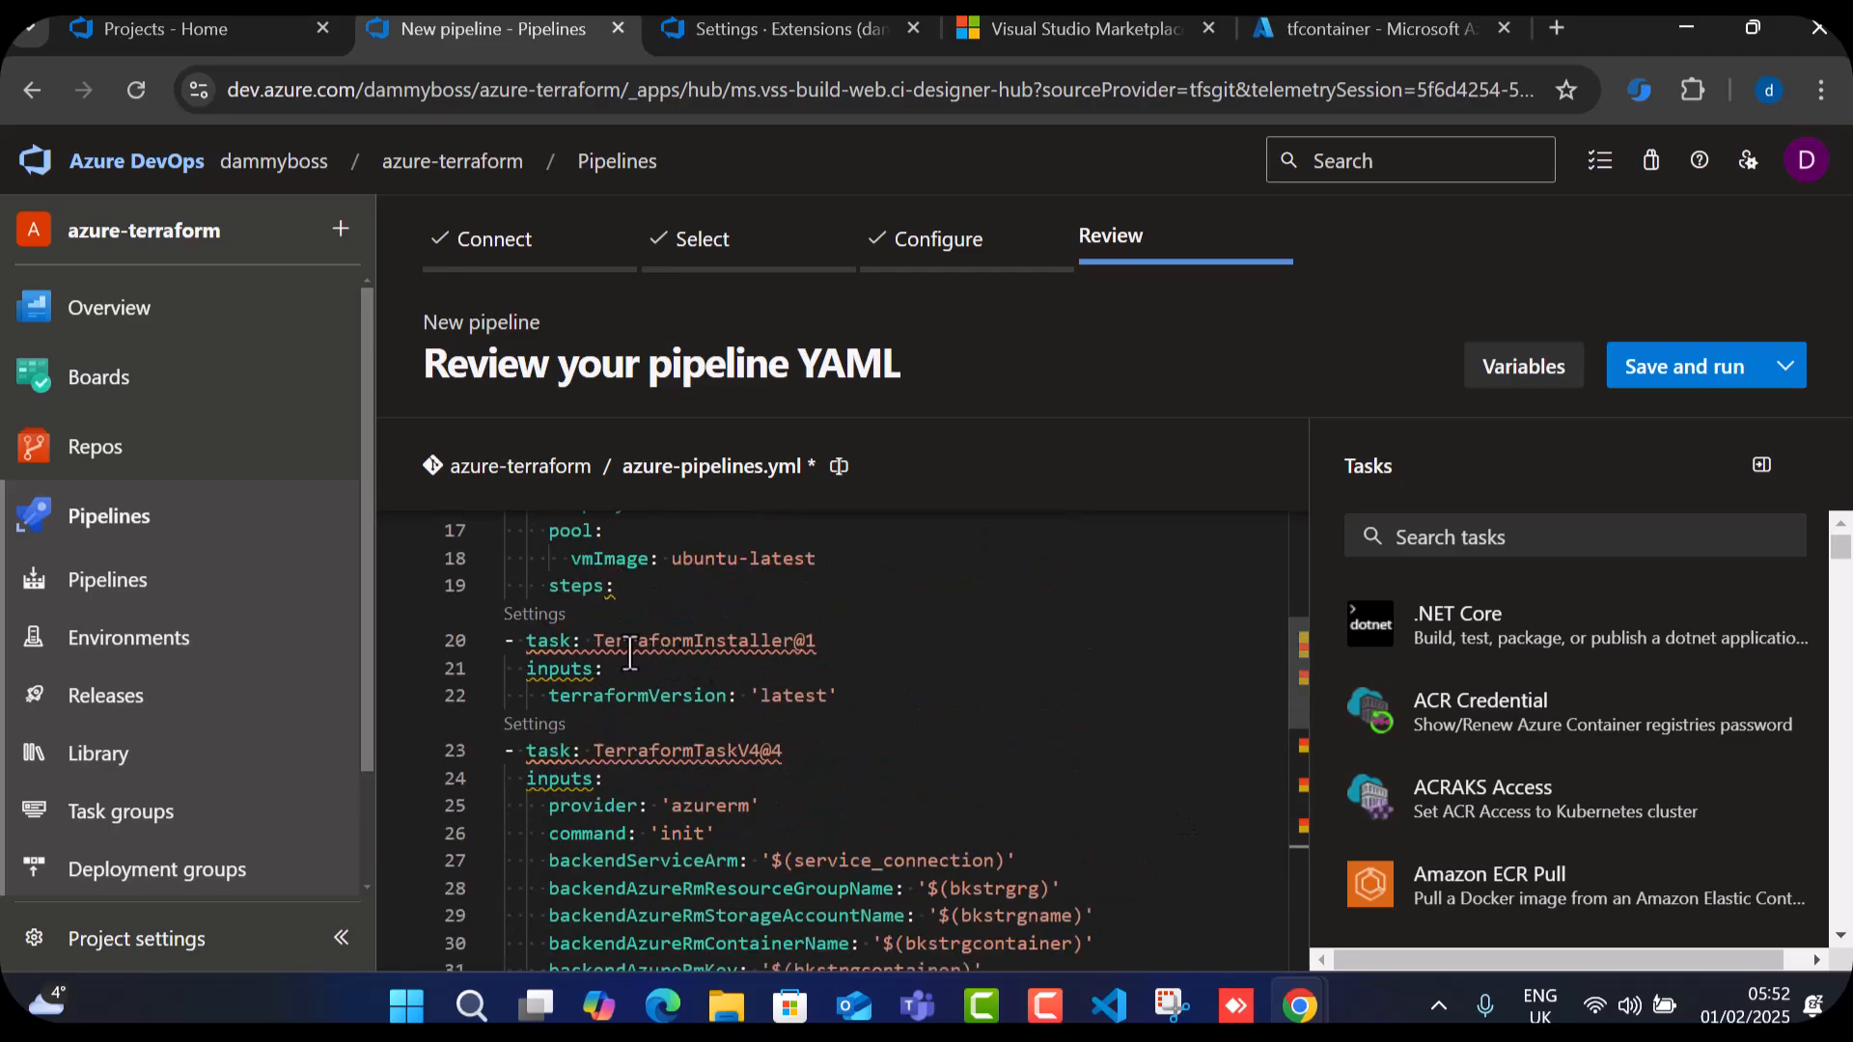
{"action": "scroll", "coordinate": [628, 652], "scroll_direction": "up", "scroll_amount": 1}
{"action": "mouse_move", "coordinate": [743, 729]}
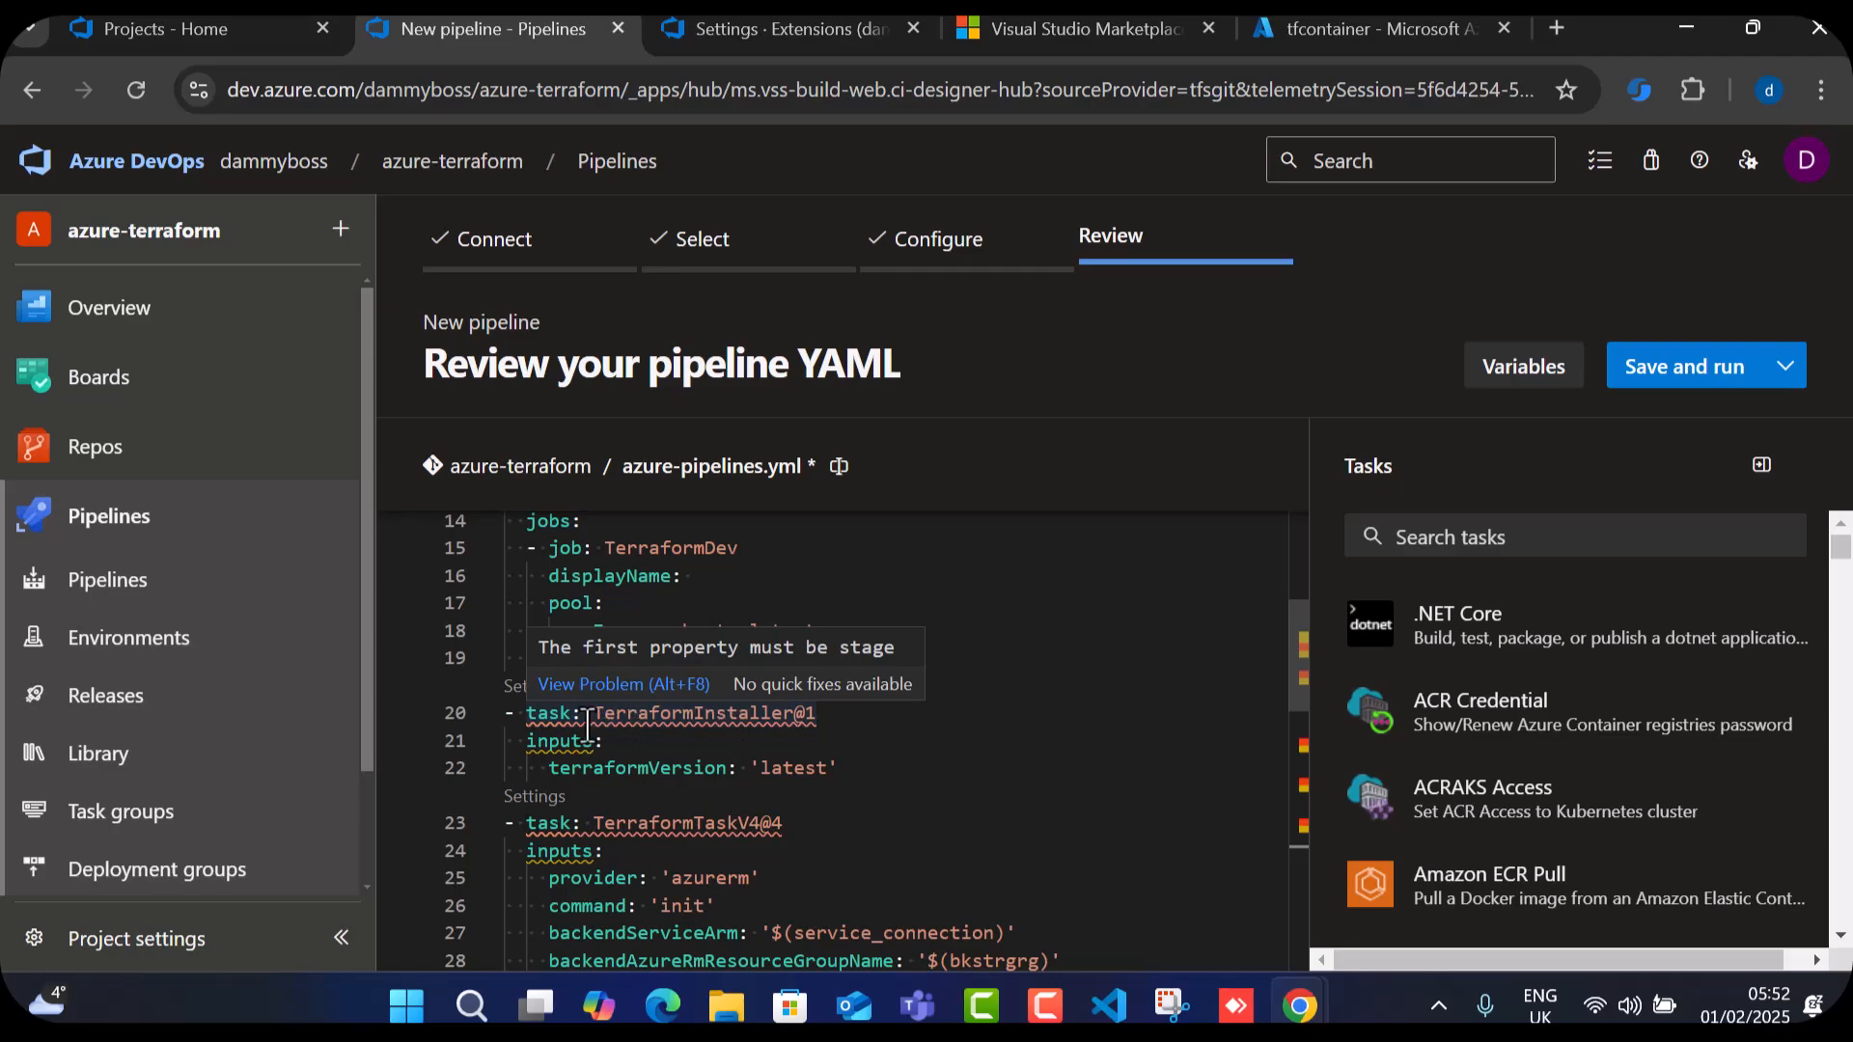
{"action": "scroll", "coordinate": [1013, 700], "scroll_direction": "up", "scroll_amount": 2}
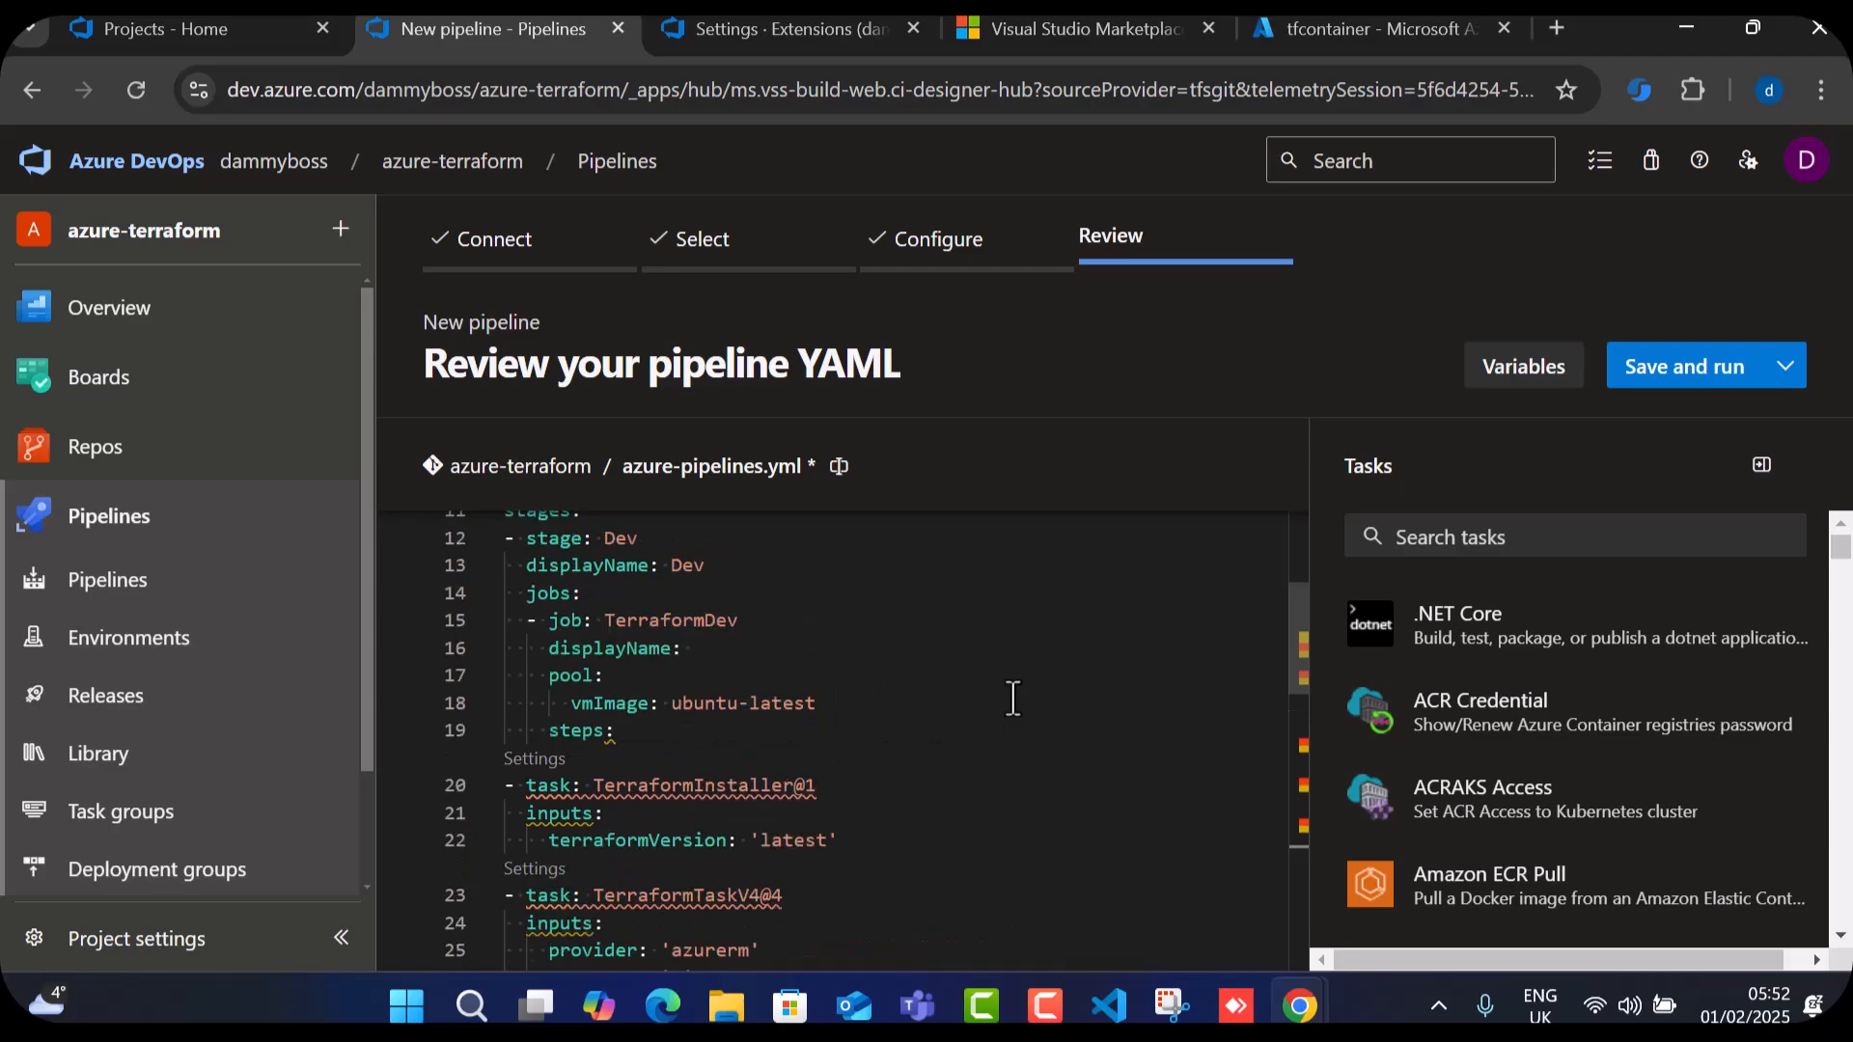
{"action": "scroll", "coordinate": [936, 695], "scroll_direction": "down", "scroll_amount": 1}
{"action": "left_click_drag", "start_coordinate": [507, 733], "coordinate": [695, 938]}
{"action": "left_click", "coordinate": [755, 754]}
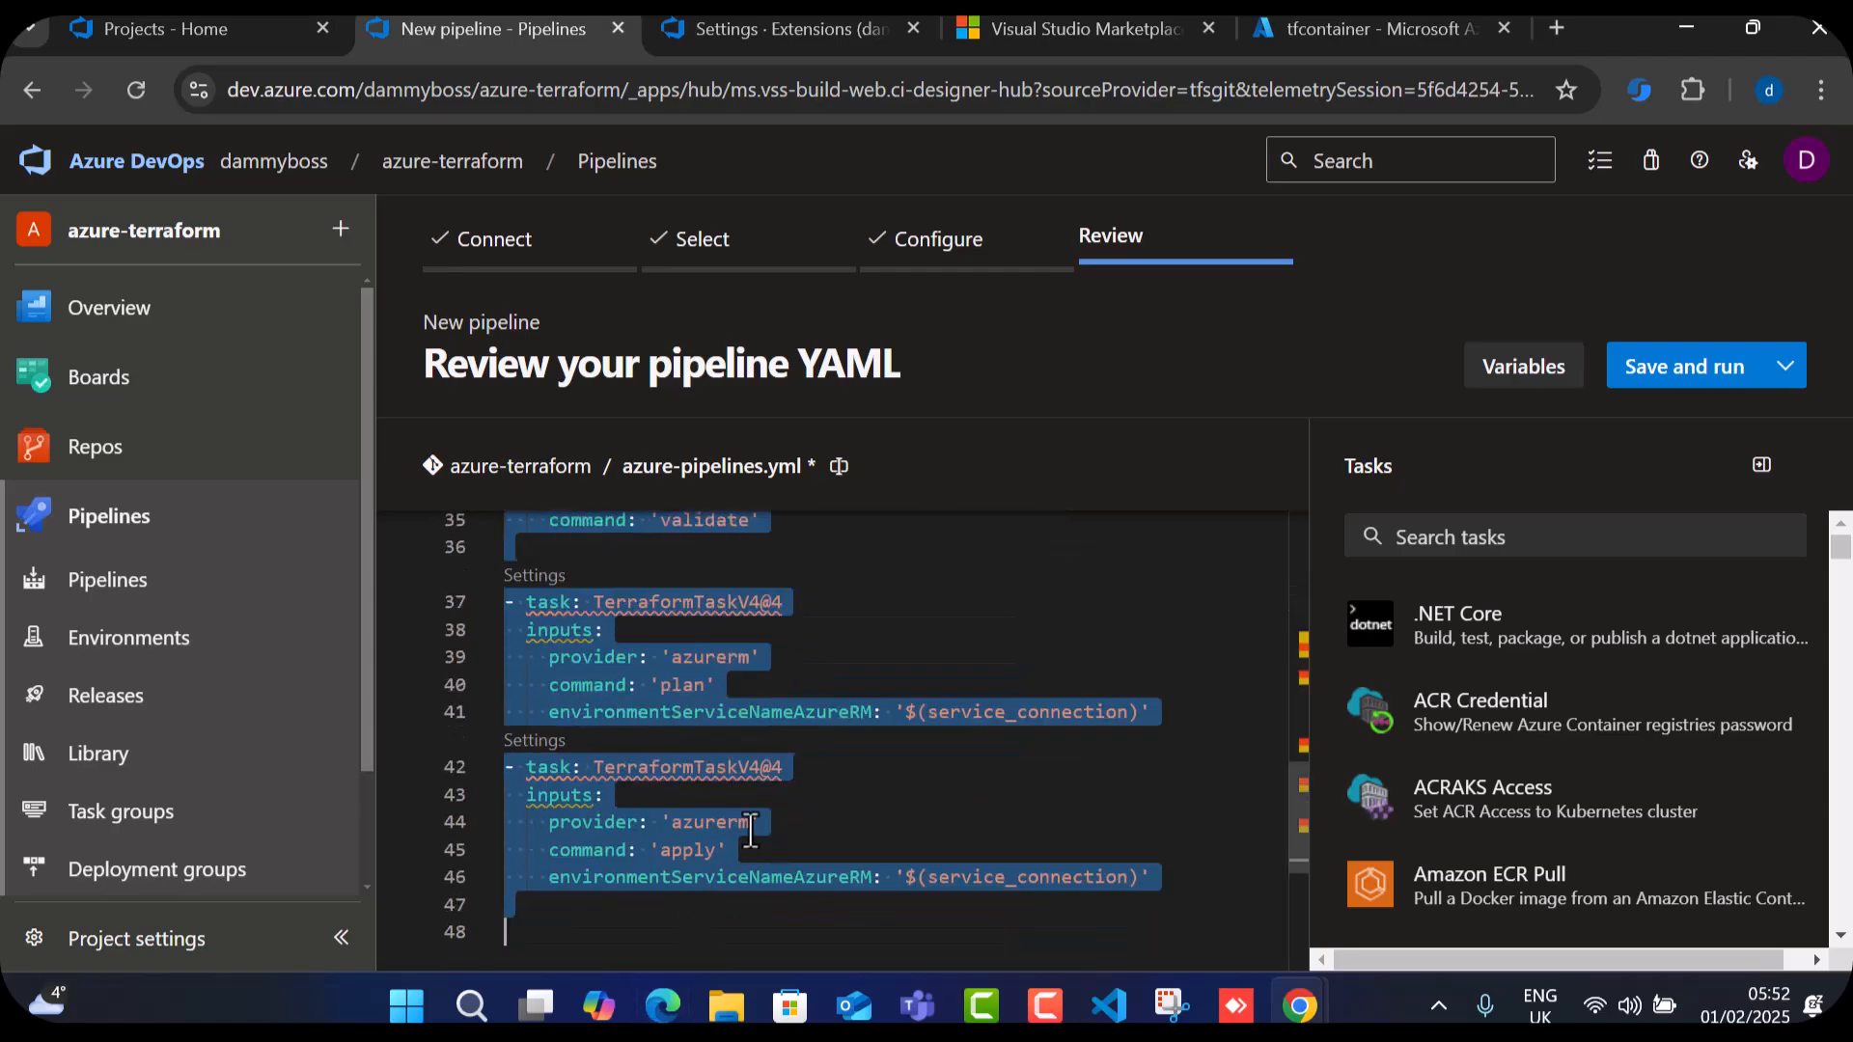
{"action": "key", "text": "Tab"}
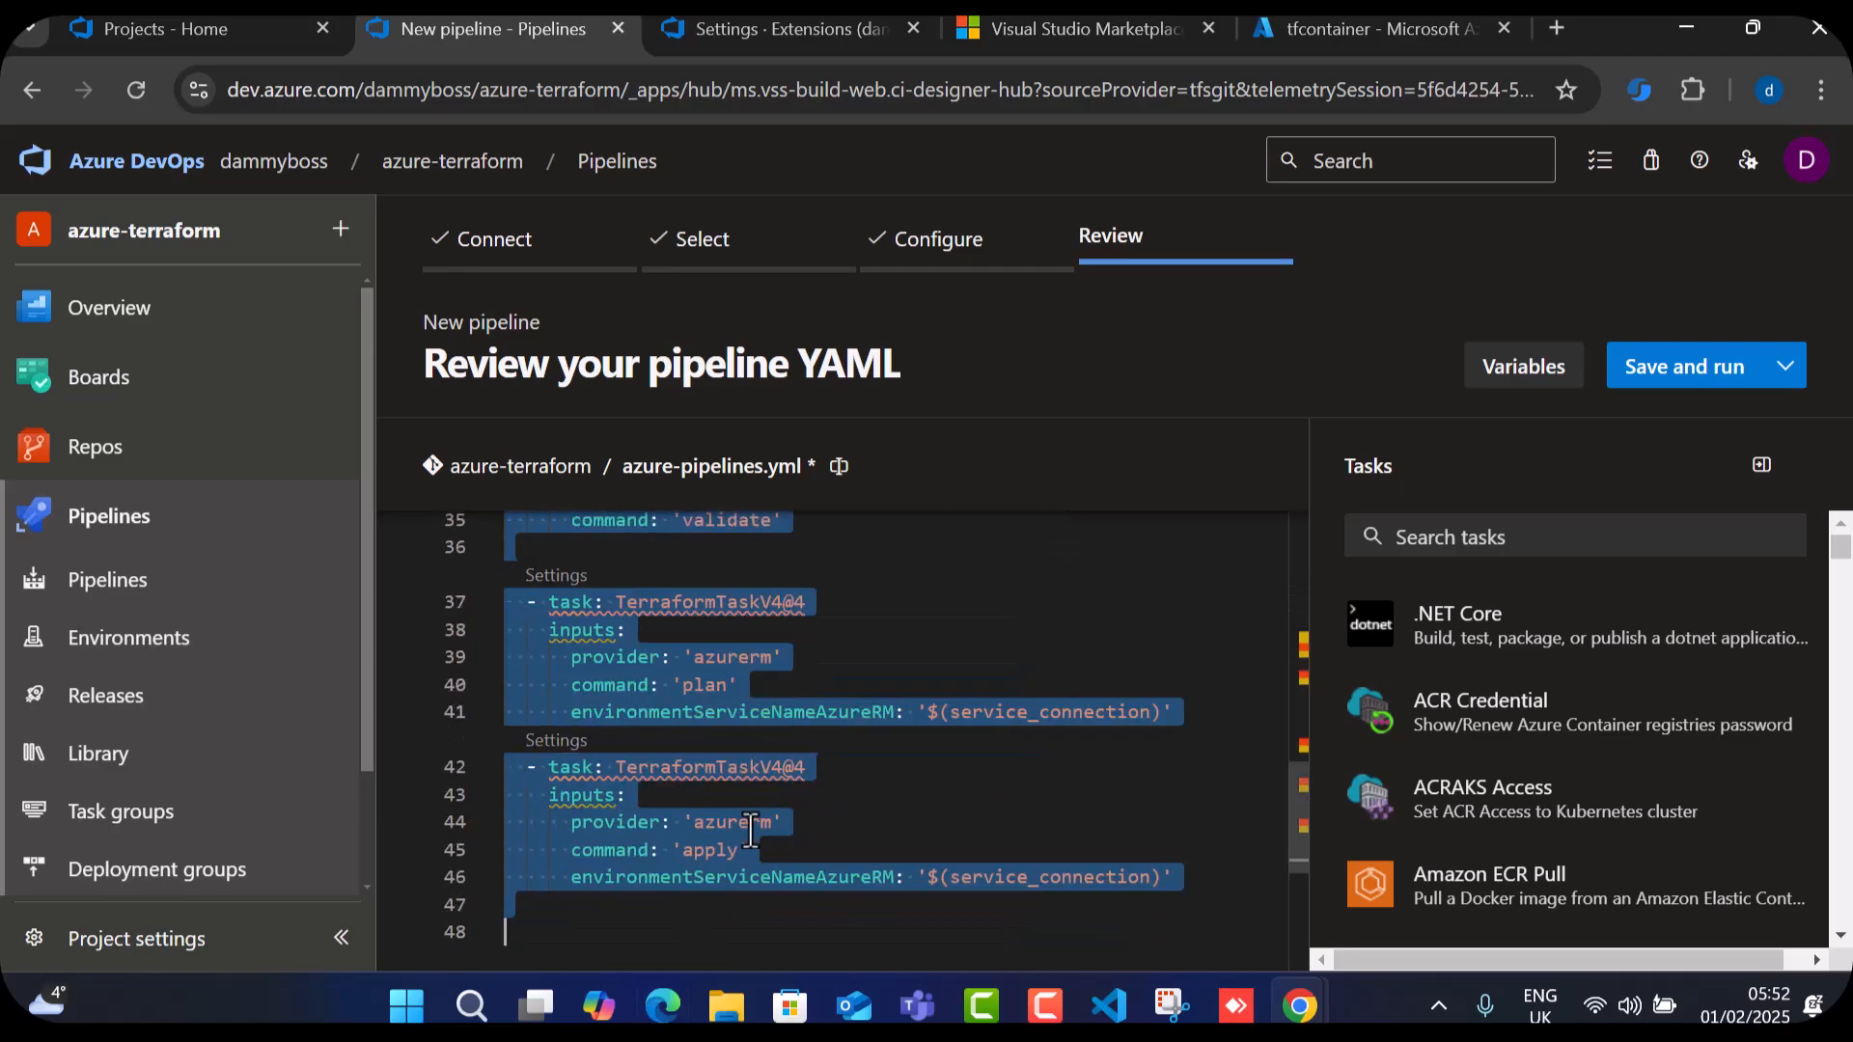
{"action": "key", "text": "Tab"}
{"action": "scroll", "coordinate": [766, 743], "scroll_direction": "up", "scroll_amount": 5}
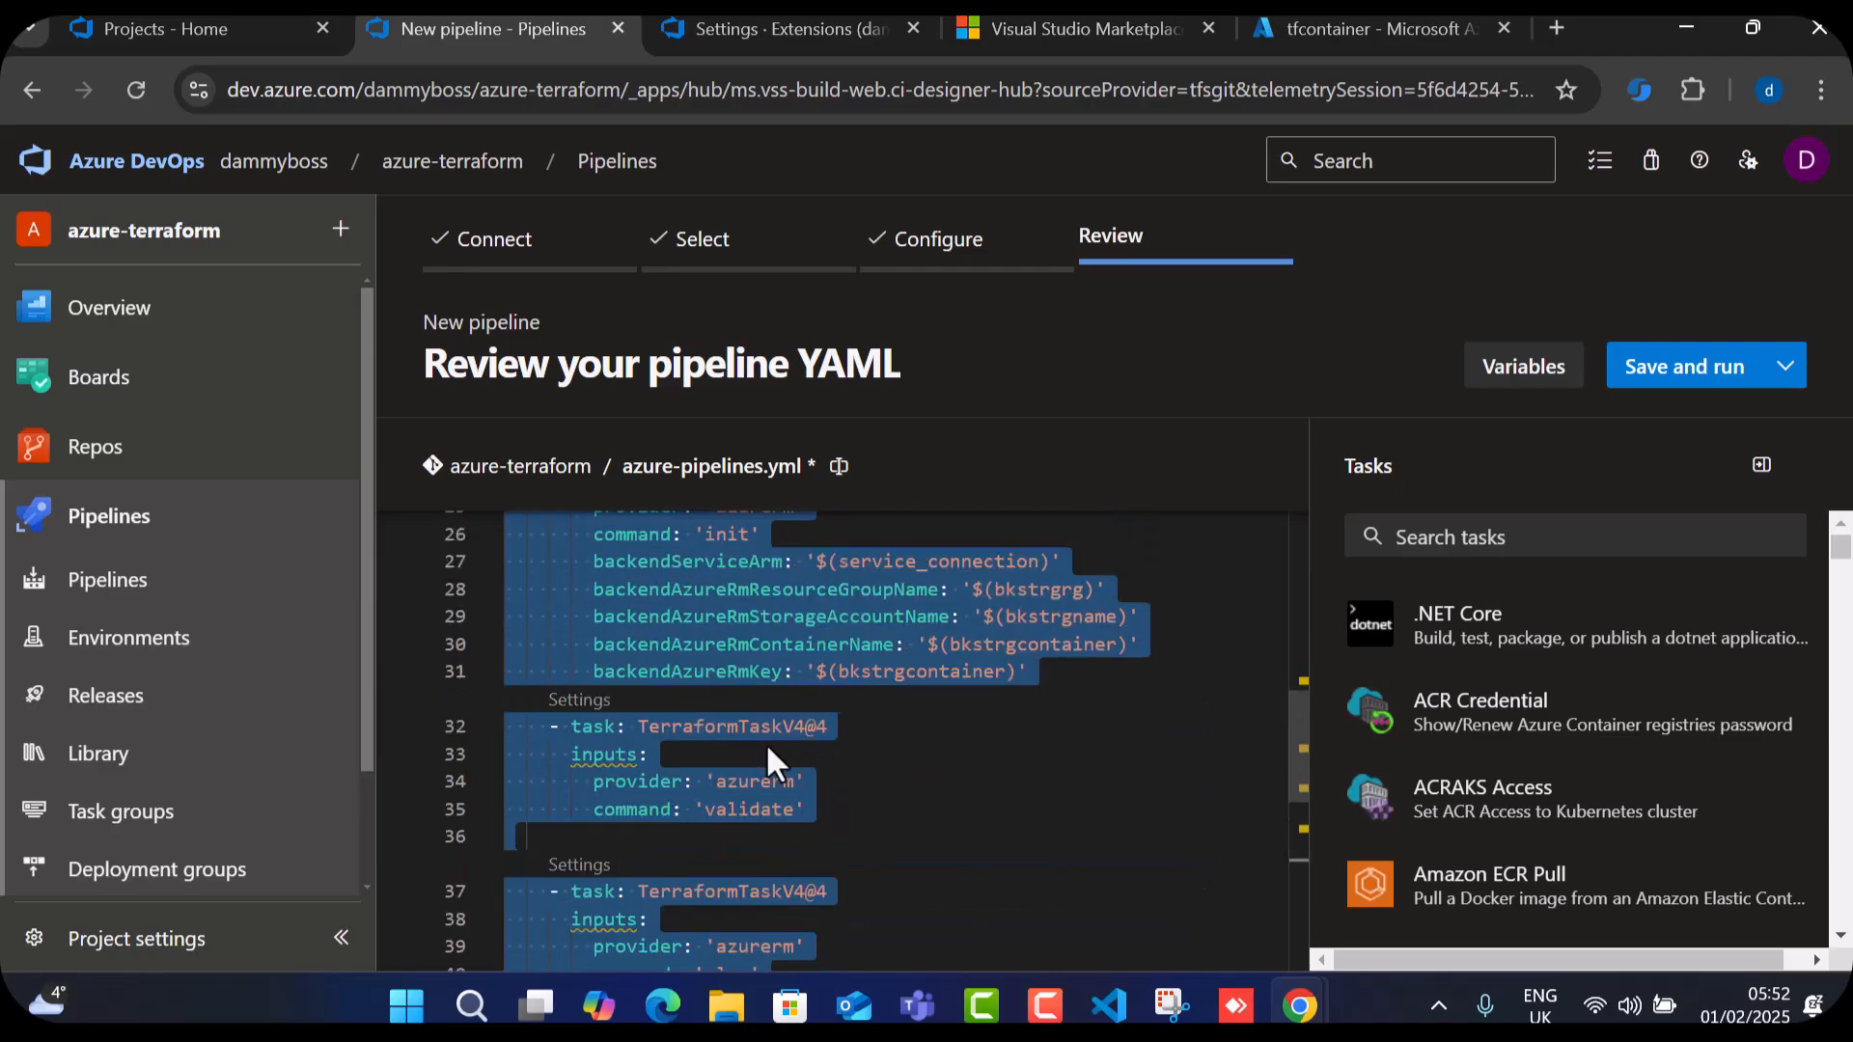
{"action": "left_click", "coordinate": [971, 649]}
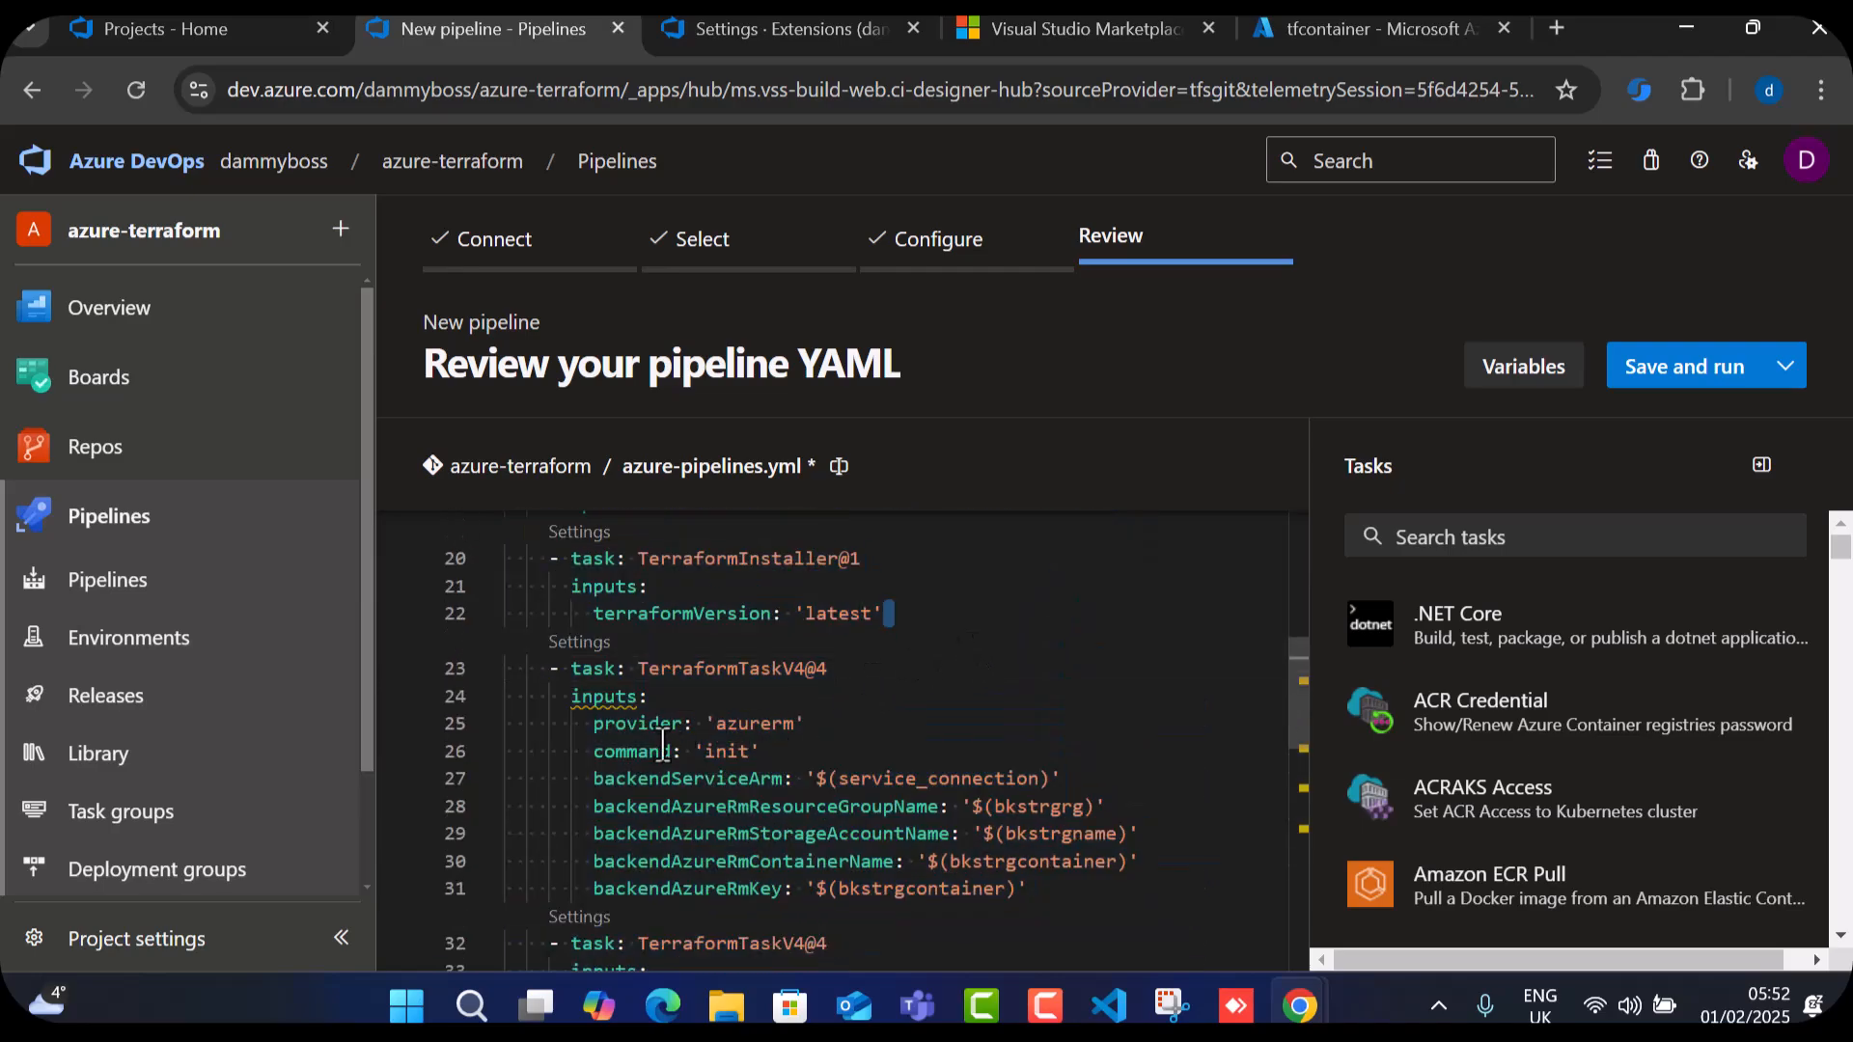
Add the line displayName: Init under the task line of the Terraform init task.
{"action": "scroll", "coordinate": [586, 703], "scroll_direction": "up", "scroll_amount": 3}
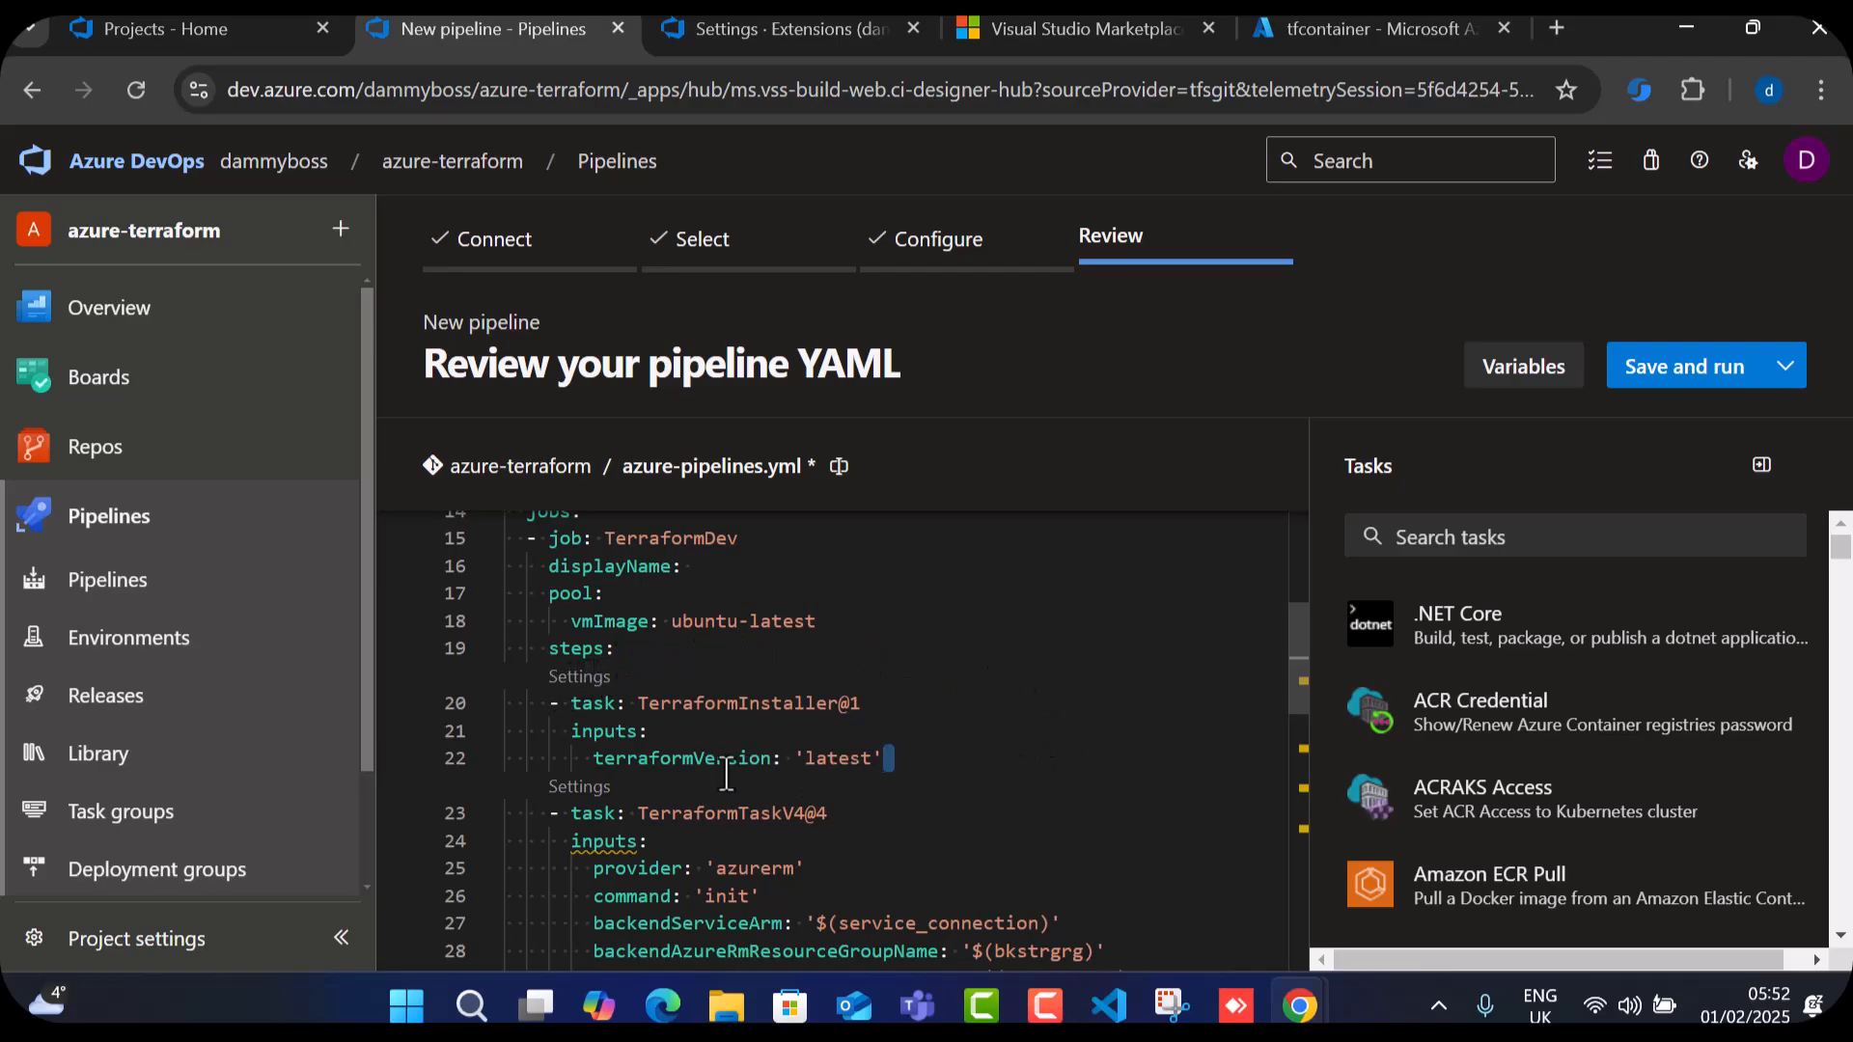
{"action": "left_click", "coordinate": [836, 813]}
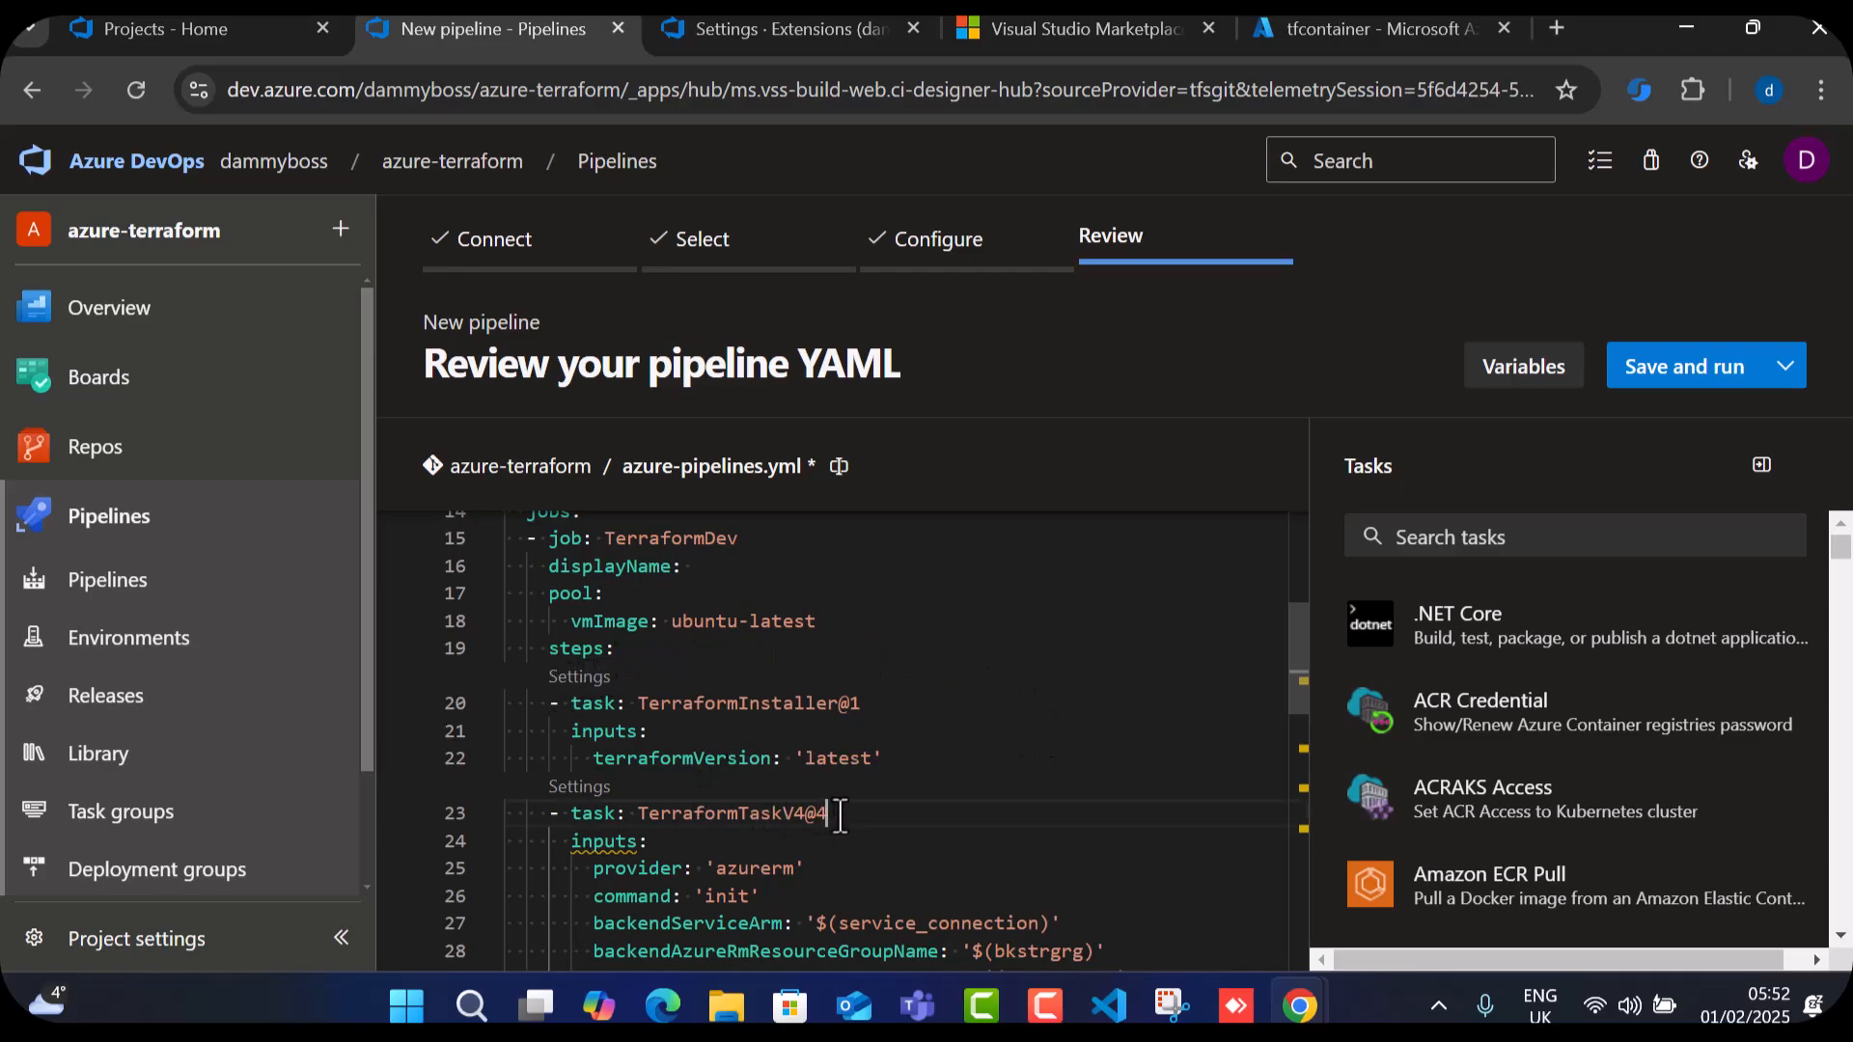
{"action": "key", "text": "Return"}
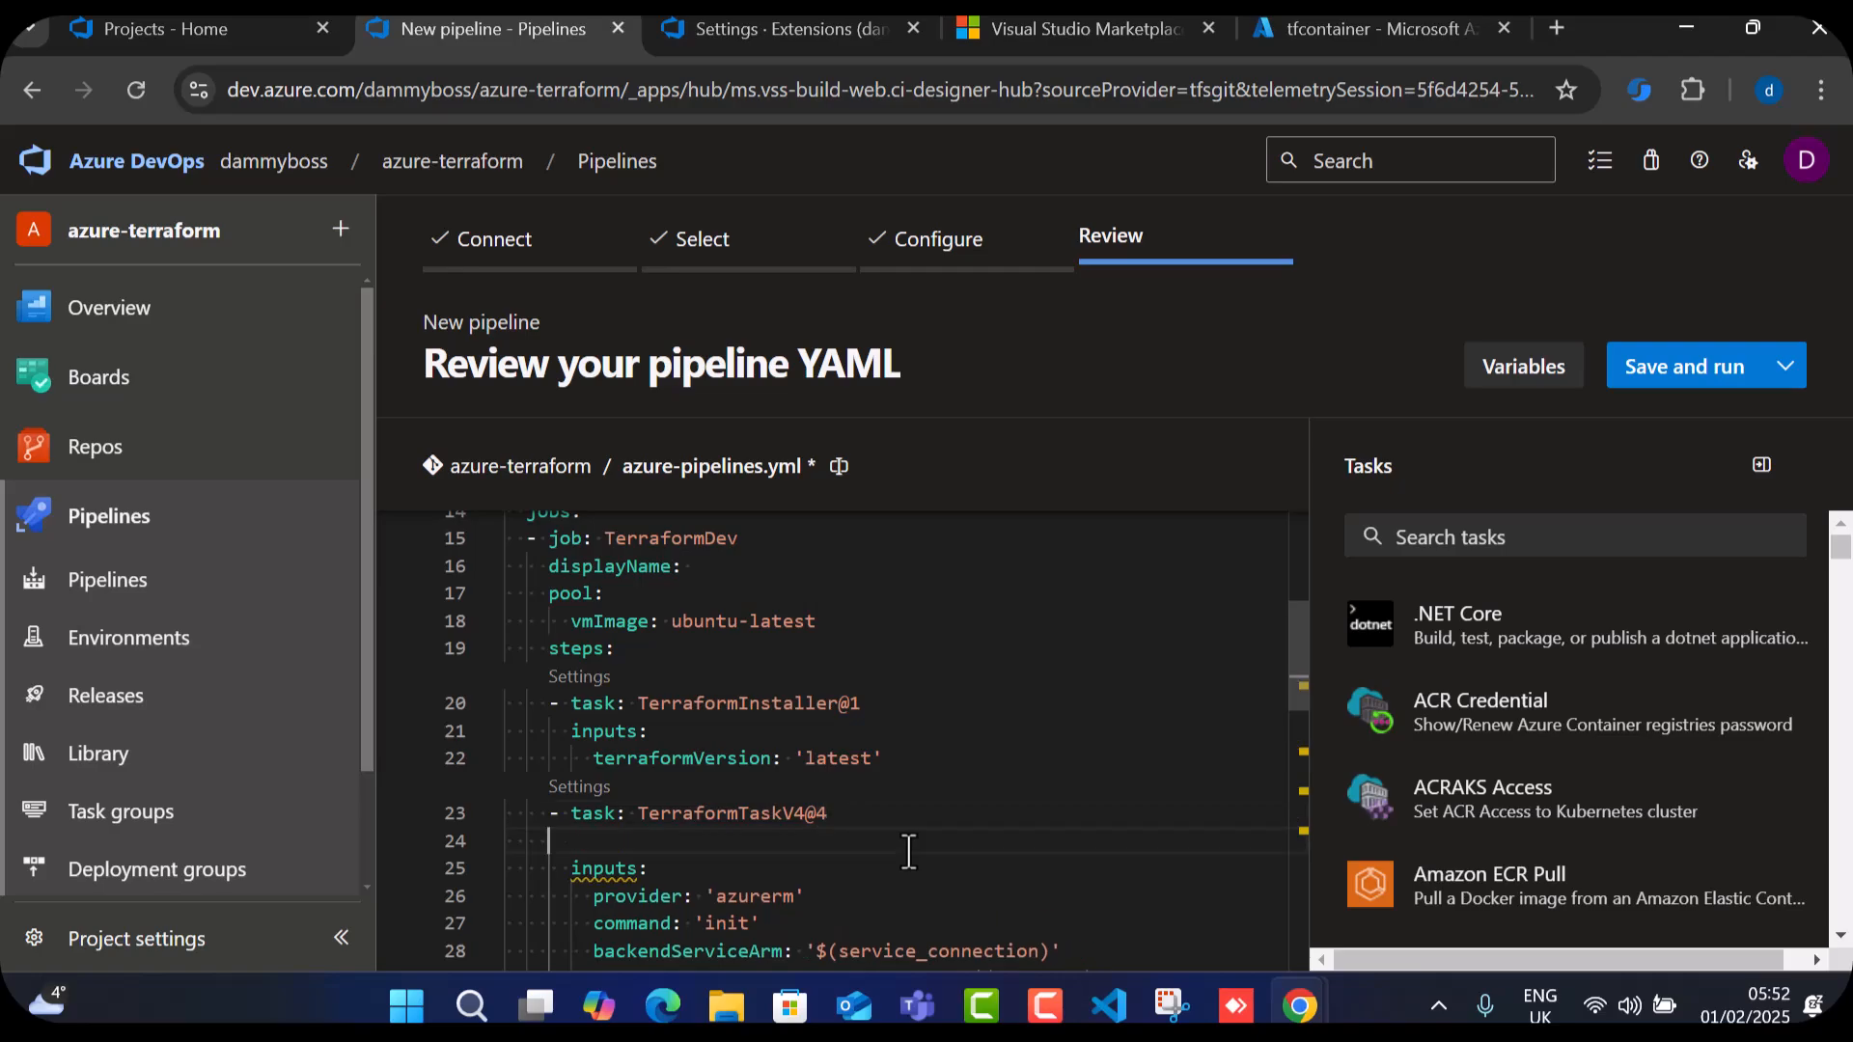
{"action": "type", "text": "displayName: "}
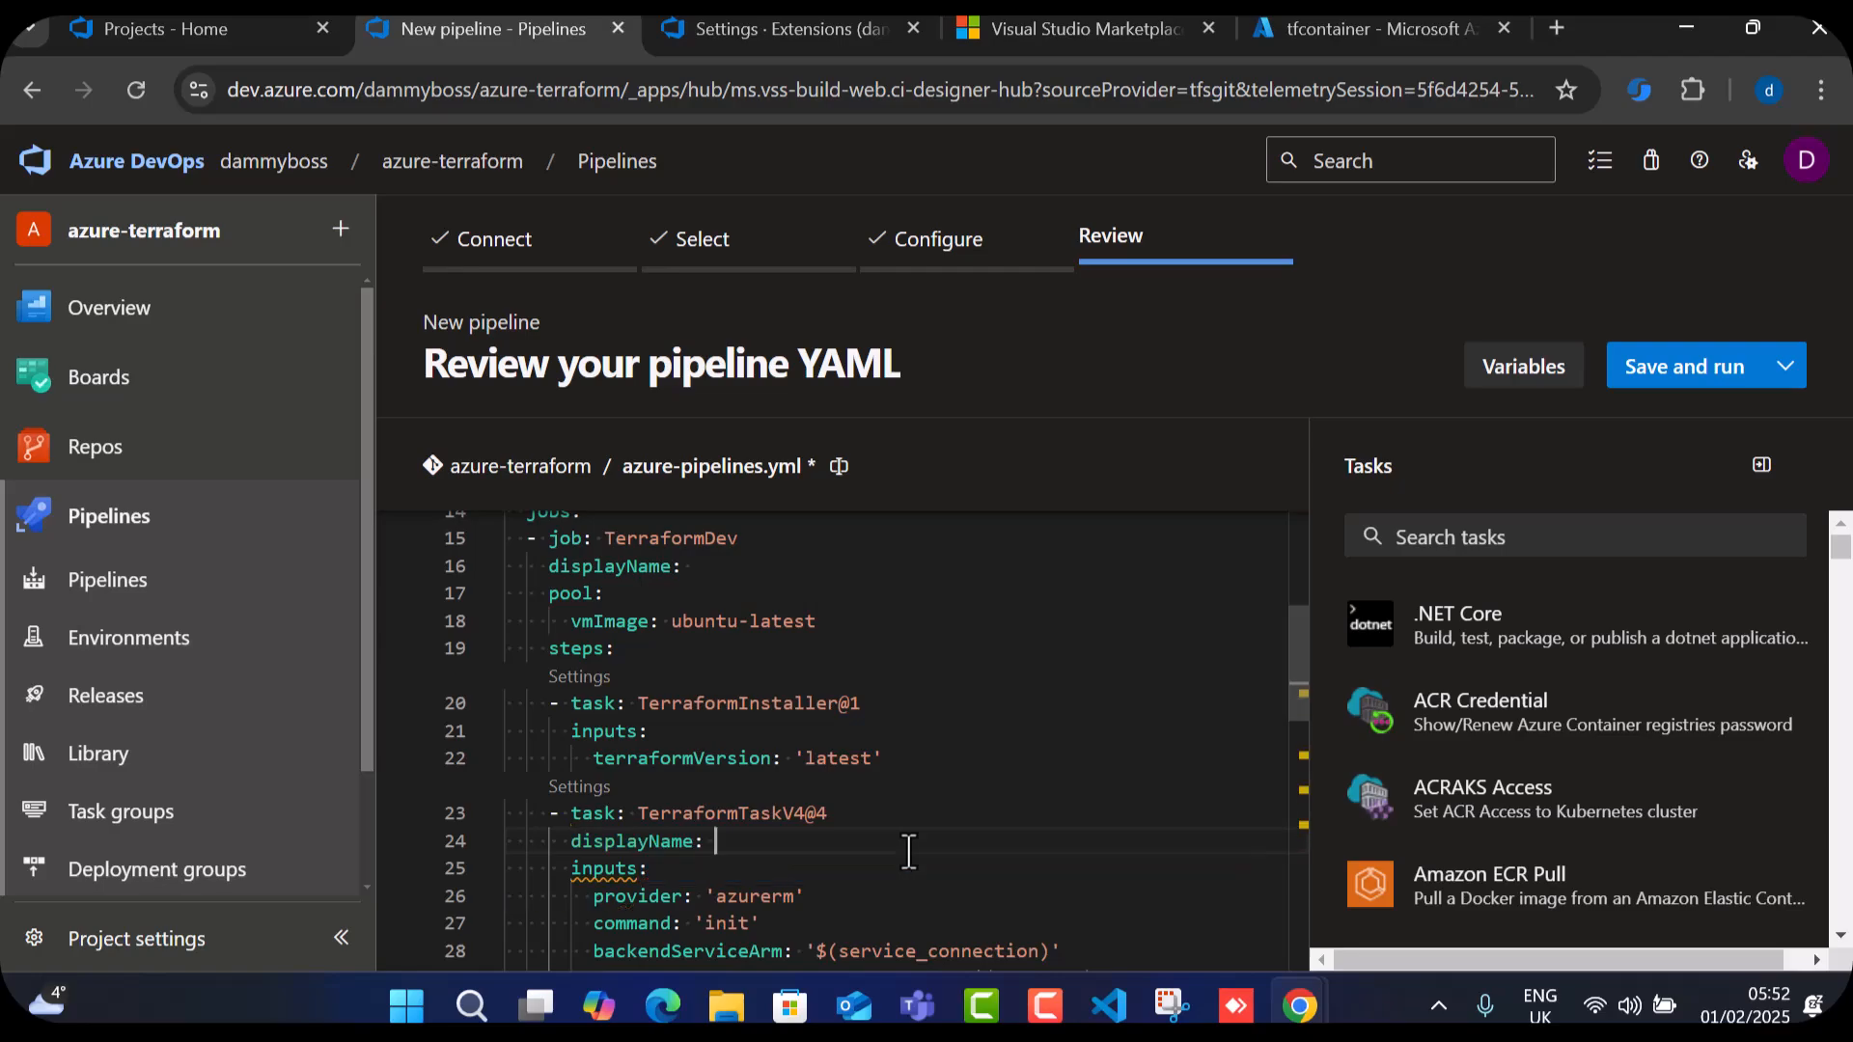
{"action": "type", "text": "Init"}
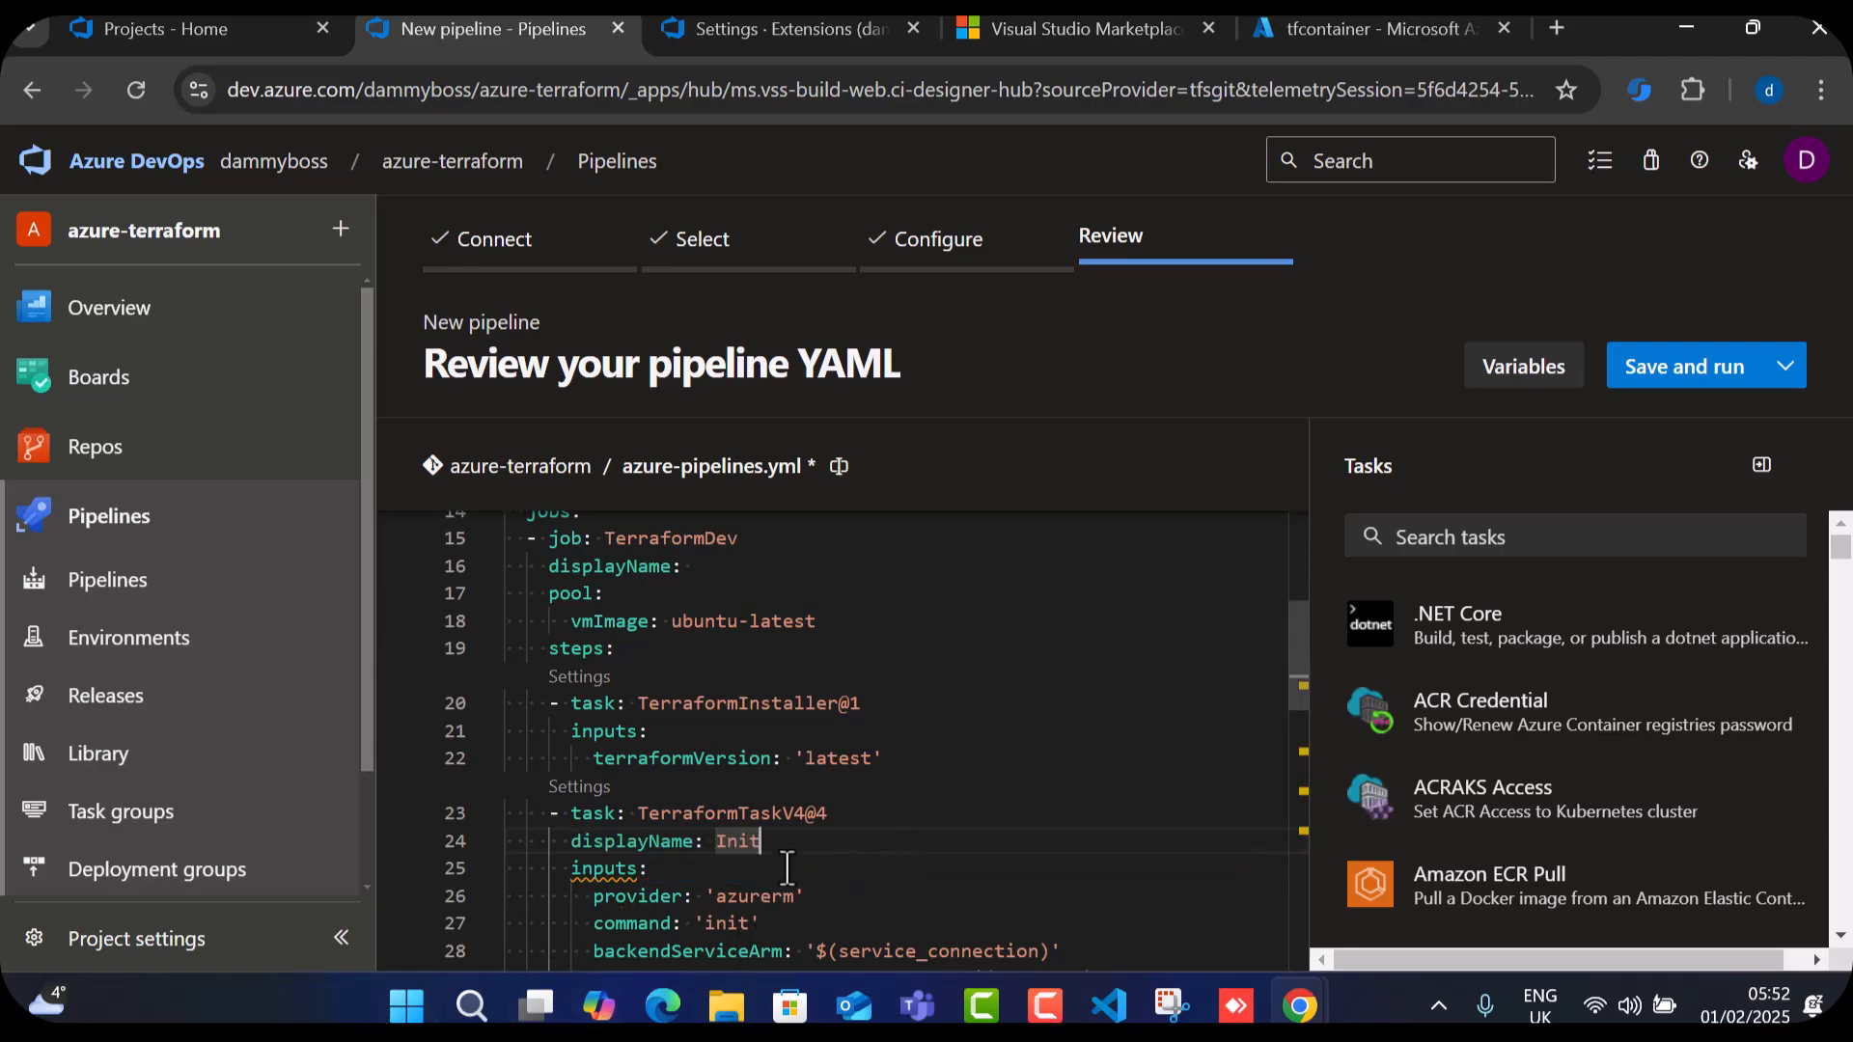
Copy the init task's displayName line into the Terraform validate task and change its value to Validate.
{"action": "left_click", "coordinate": [413, 838]}
{"action": "key", "text": "ctrl+c"}
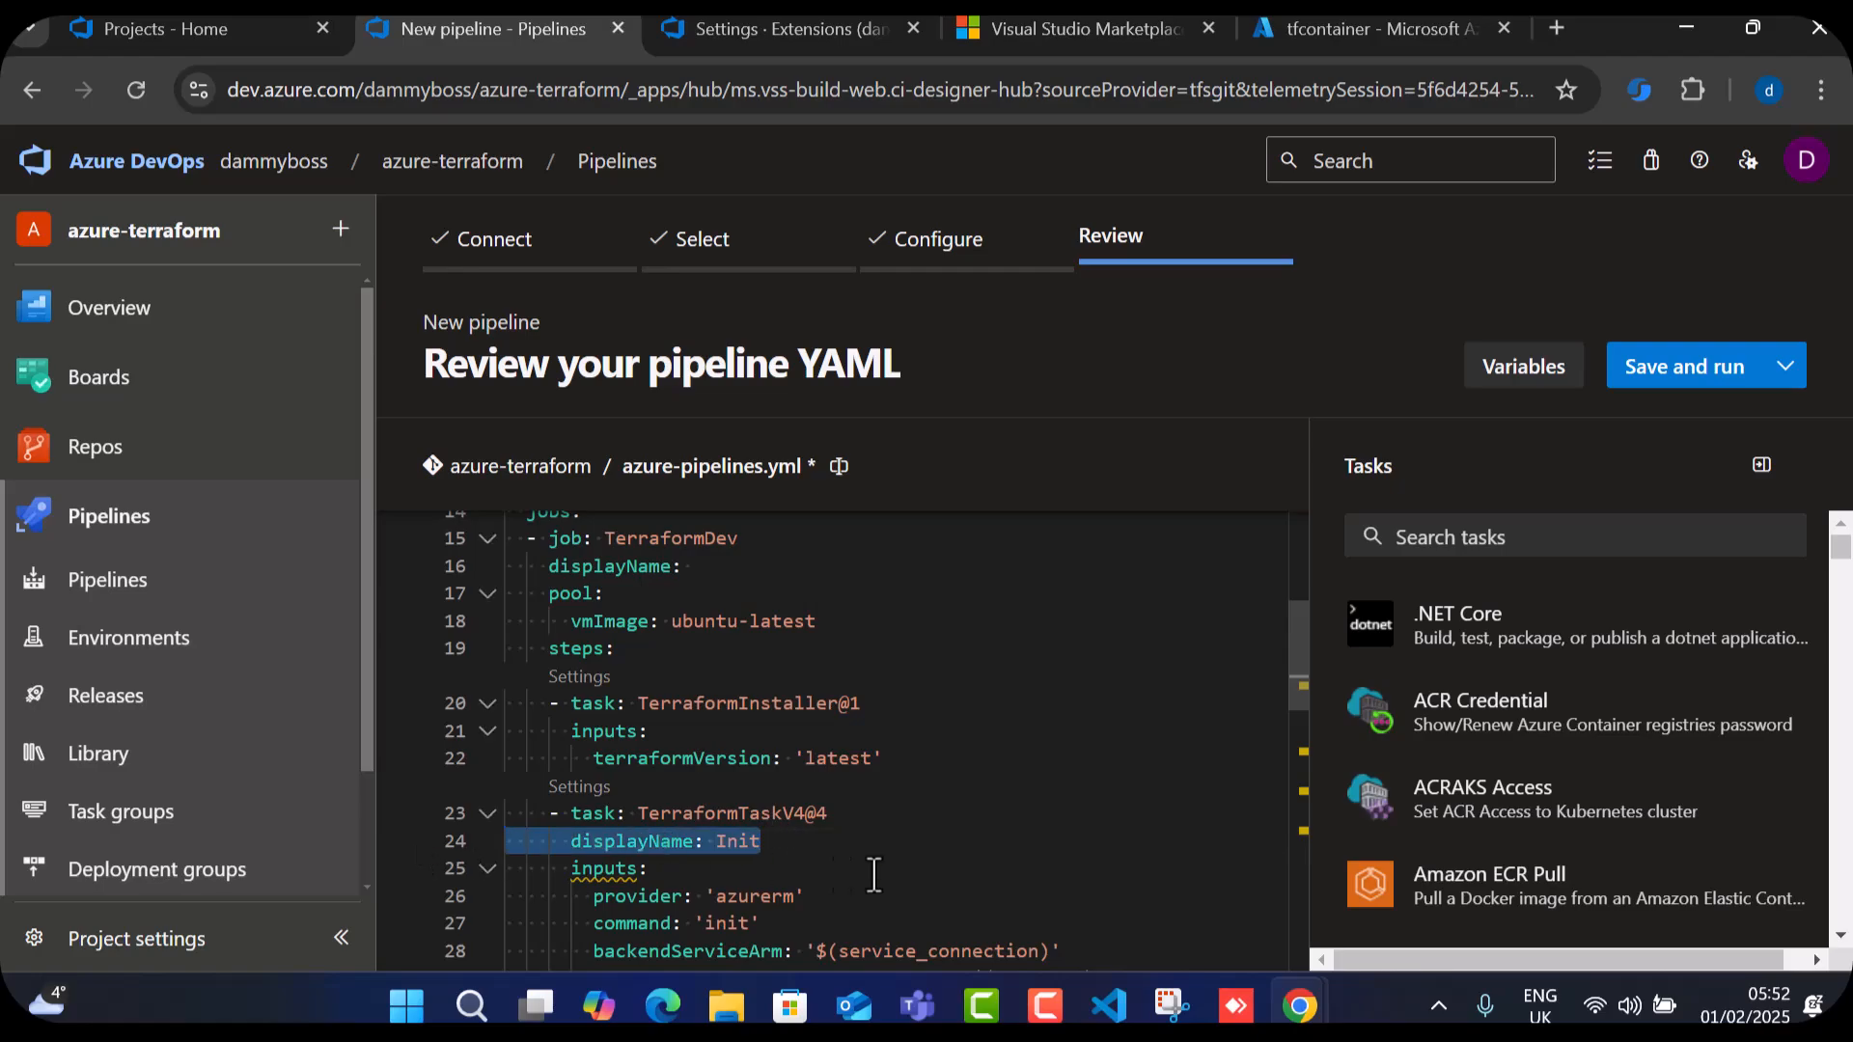
{"action": "scroll", "coordinate": [973, 876], "scroll_direction": "down", "scroll_amount": 3}
{"action": "scroll", "coordinate": [973, 876], "scroll_direction": "down", "scroll_amount": 1}
{"action": "scroll", "coordinate": [809, 837], "scroll_direction": "down", "scroll_amount": 1}
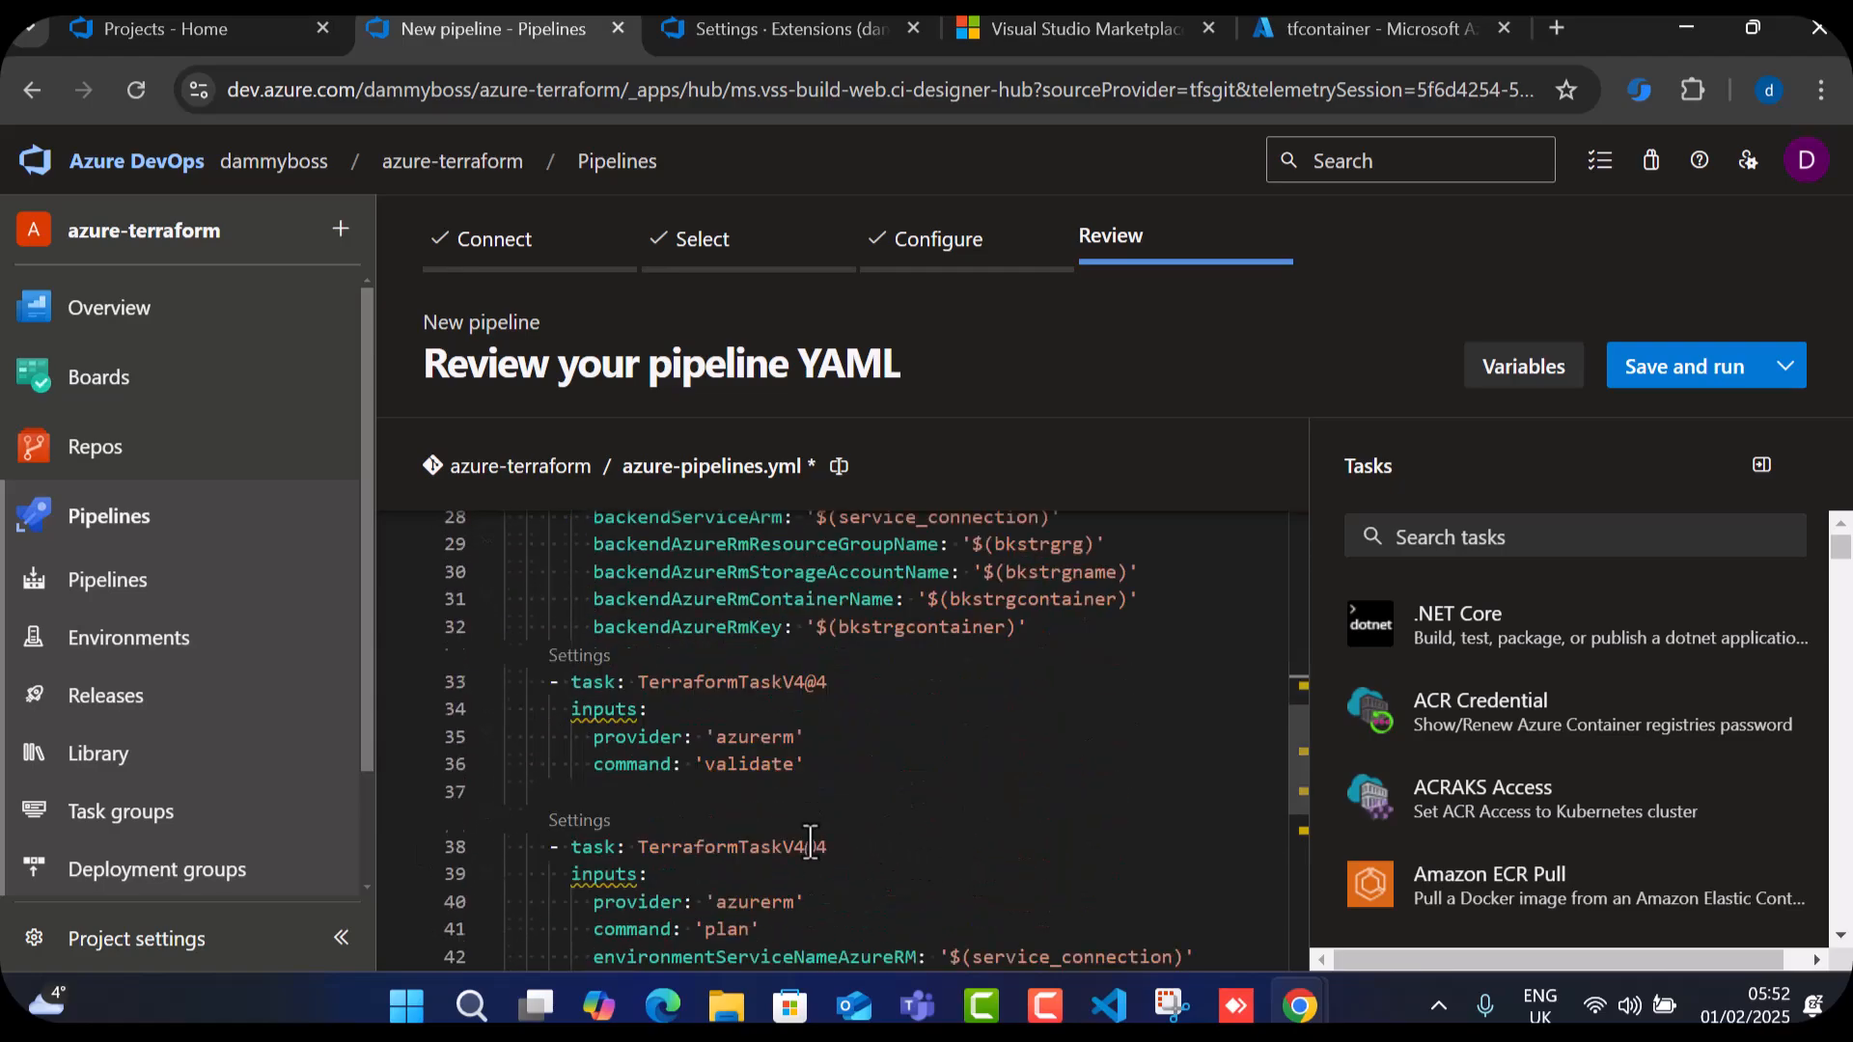
{"action": "left_click", "coordinate": [844, 685]}
{"action": "key", "text": "Return"}
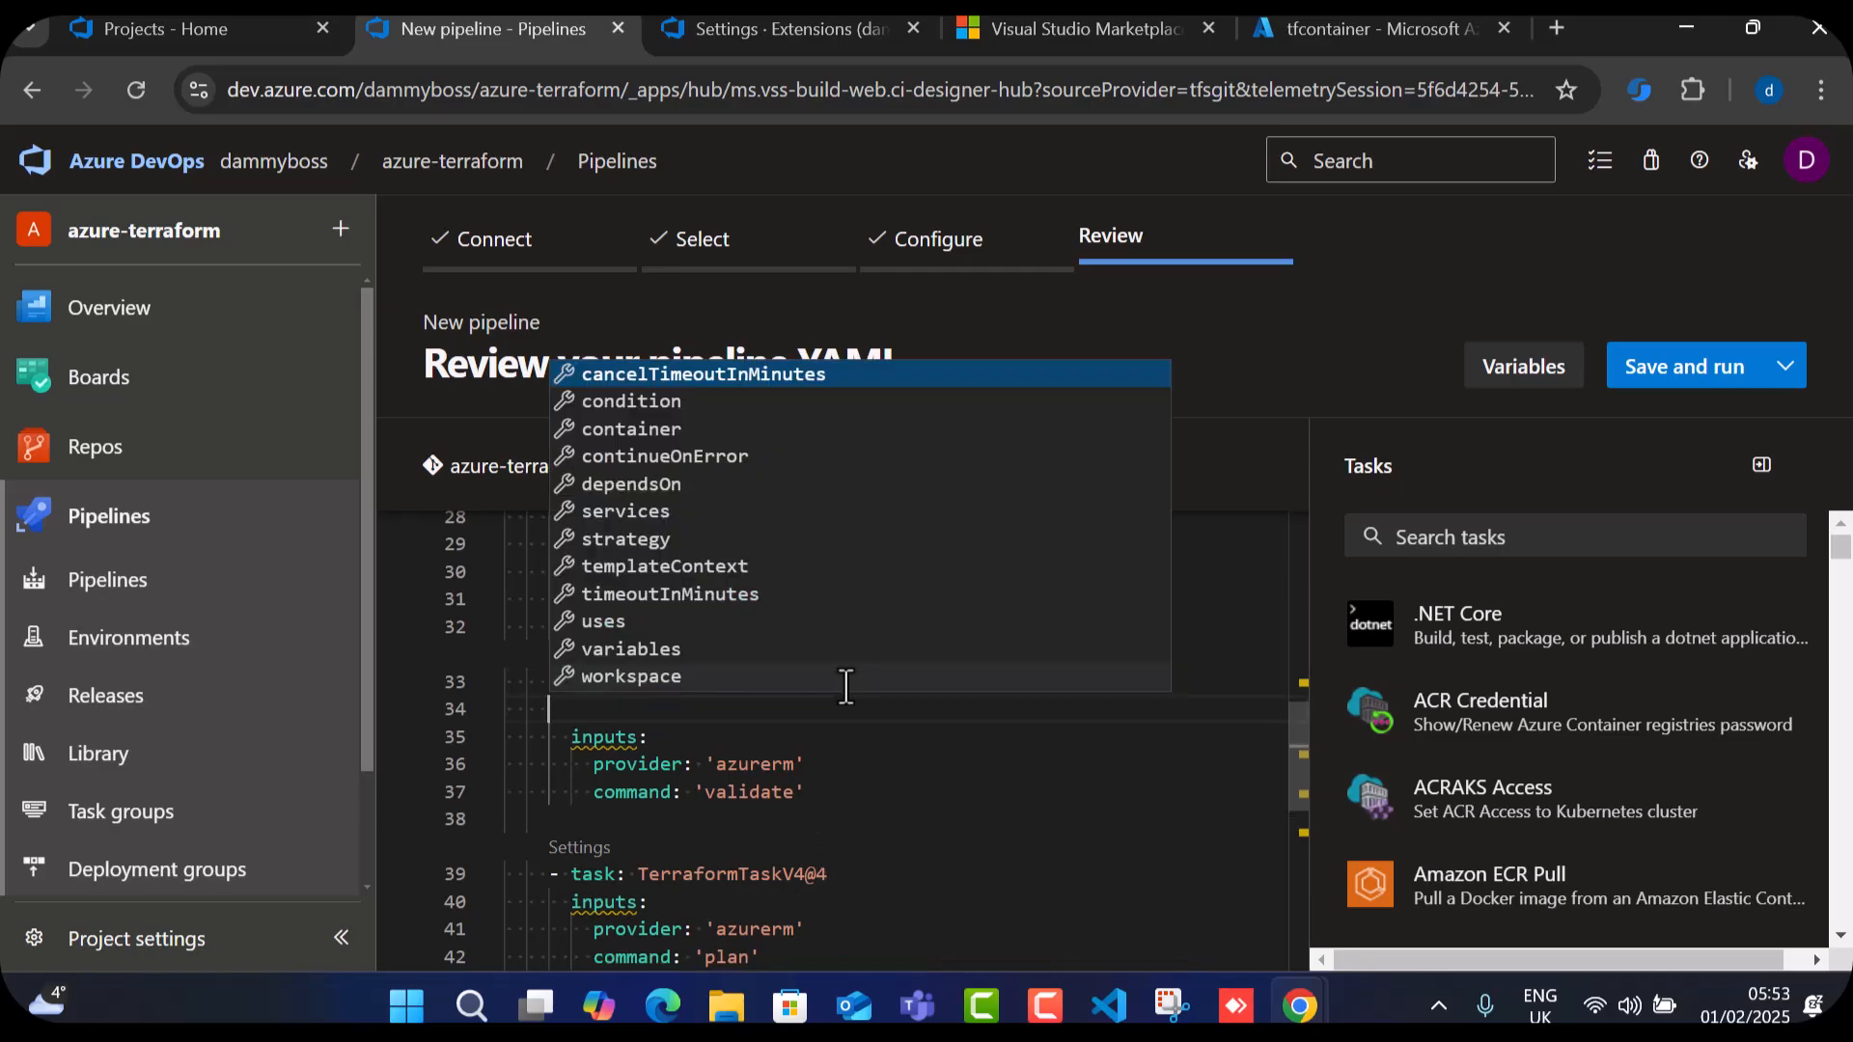
{"action": "key", "text": "Escape"}
{"action": "type", "text": "displayName: Init"}
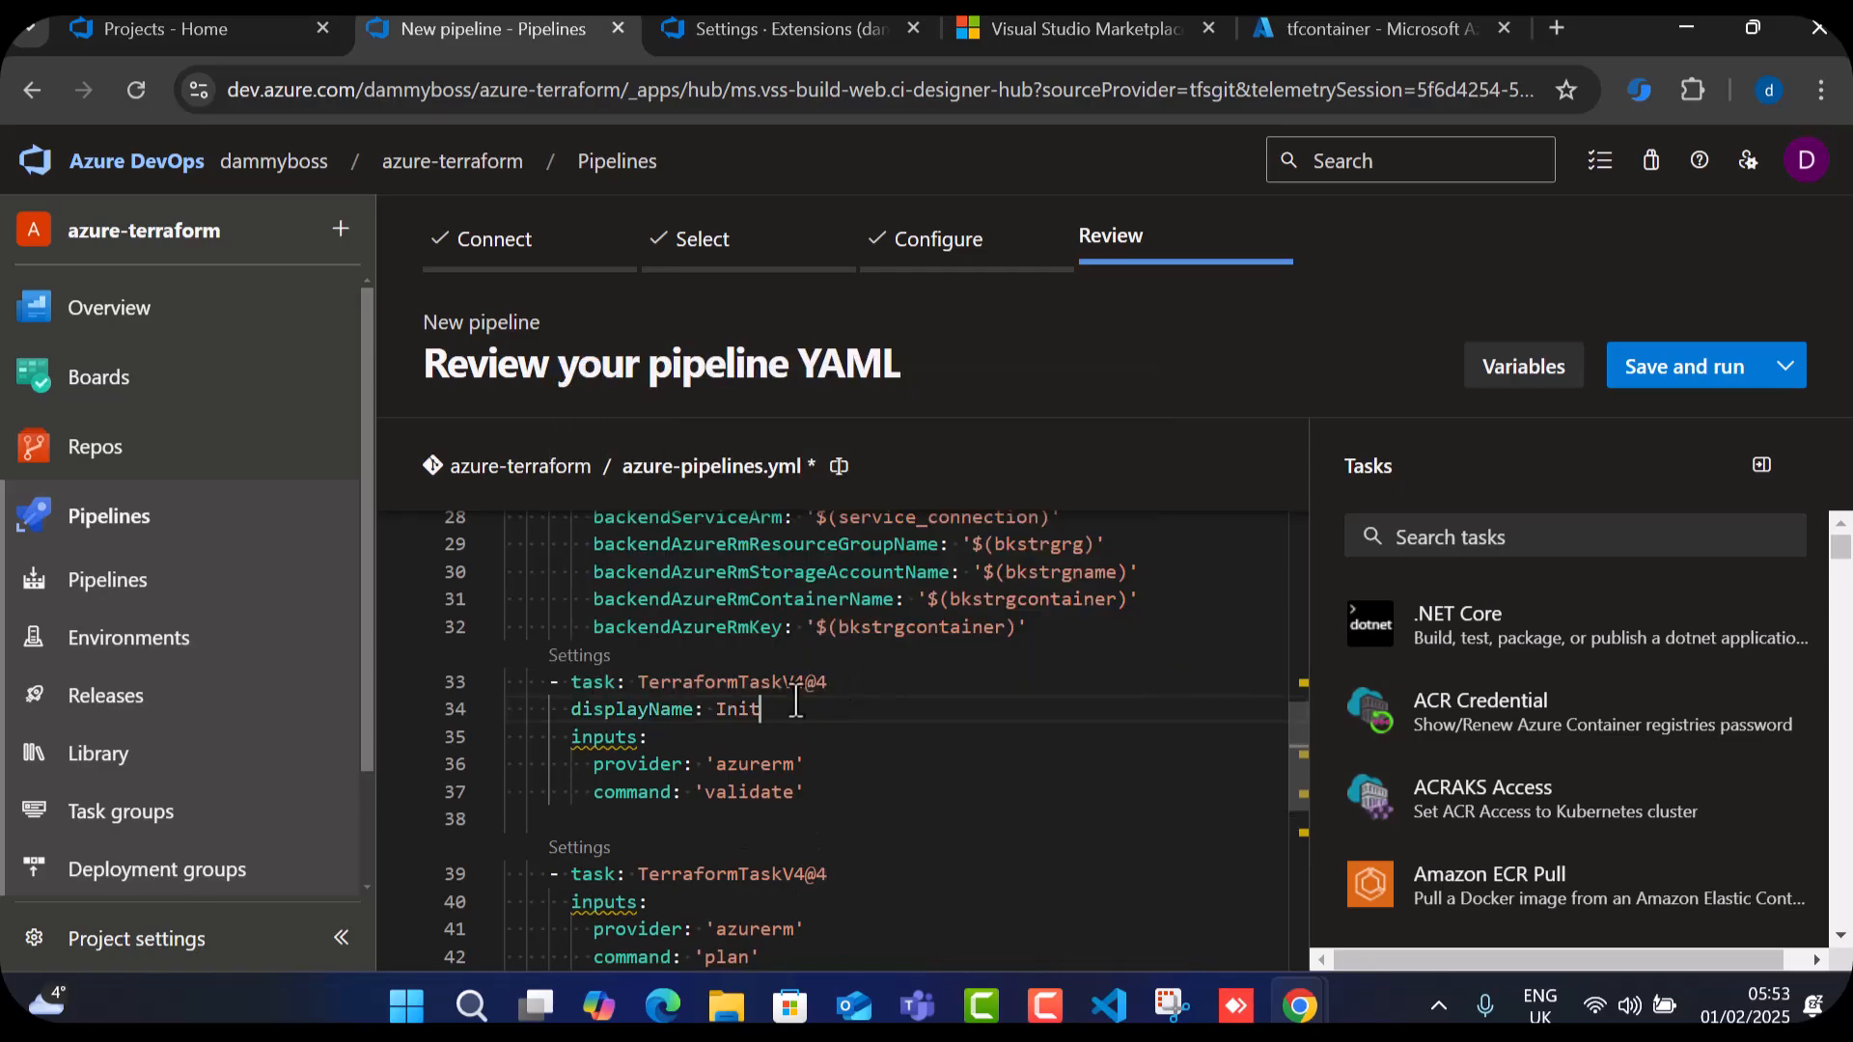
{"action": "double_click", "coordinate": [729, 712]}
{"action": "type", "text": "Validate"}
Paste the displayName line into the Terraform plan task and set its value to Plan.
{"action": "scroll", "coordinate": [748, 762], "scroll_direction": "down", "scroll_amount": 1}
{"action": "left_click", "coordinate": [856, 731]}
{"action": "key", "text": "Return"}
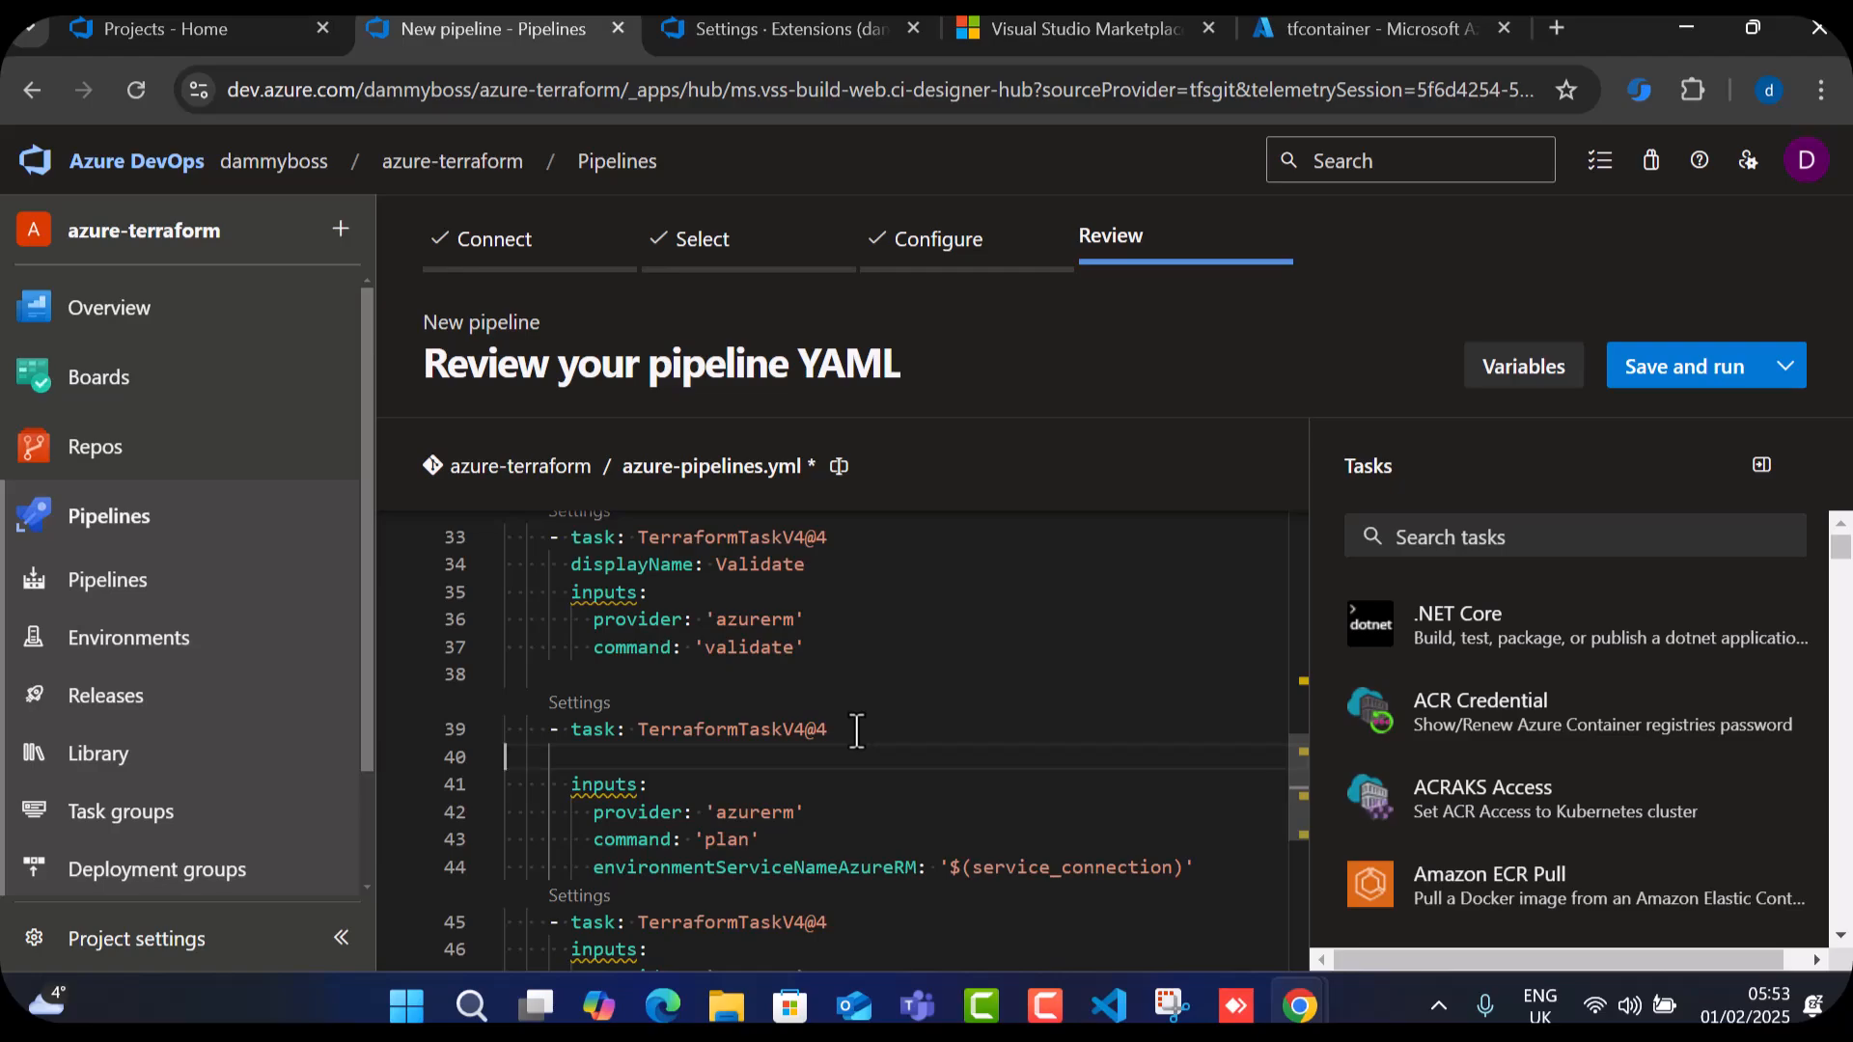
{"action": "key", "text": "ctrl+v"}
{"action": "double_click", "coordinate": [737, 757]}
{"action": "type", "text": "P"}
Paste the displayName line into the Terraform apply task and set its value to Apply.
{"action": "scroll", "coordinate": [719, 782], "scroll_direction": "down", "scroll_amount": 2}
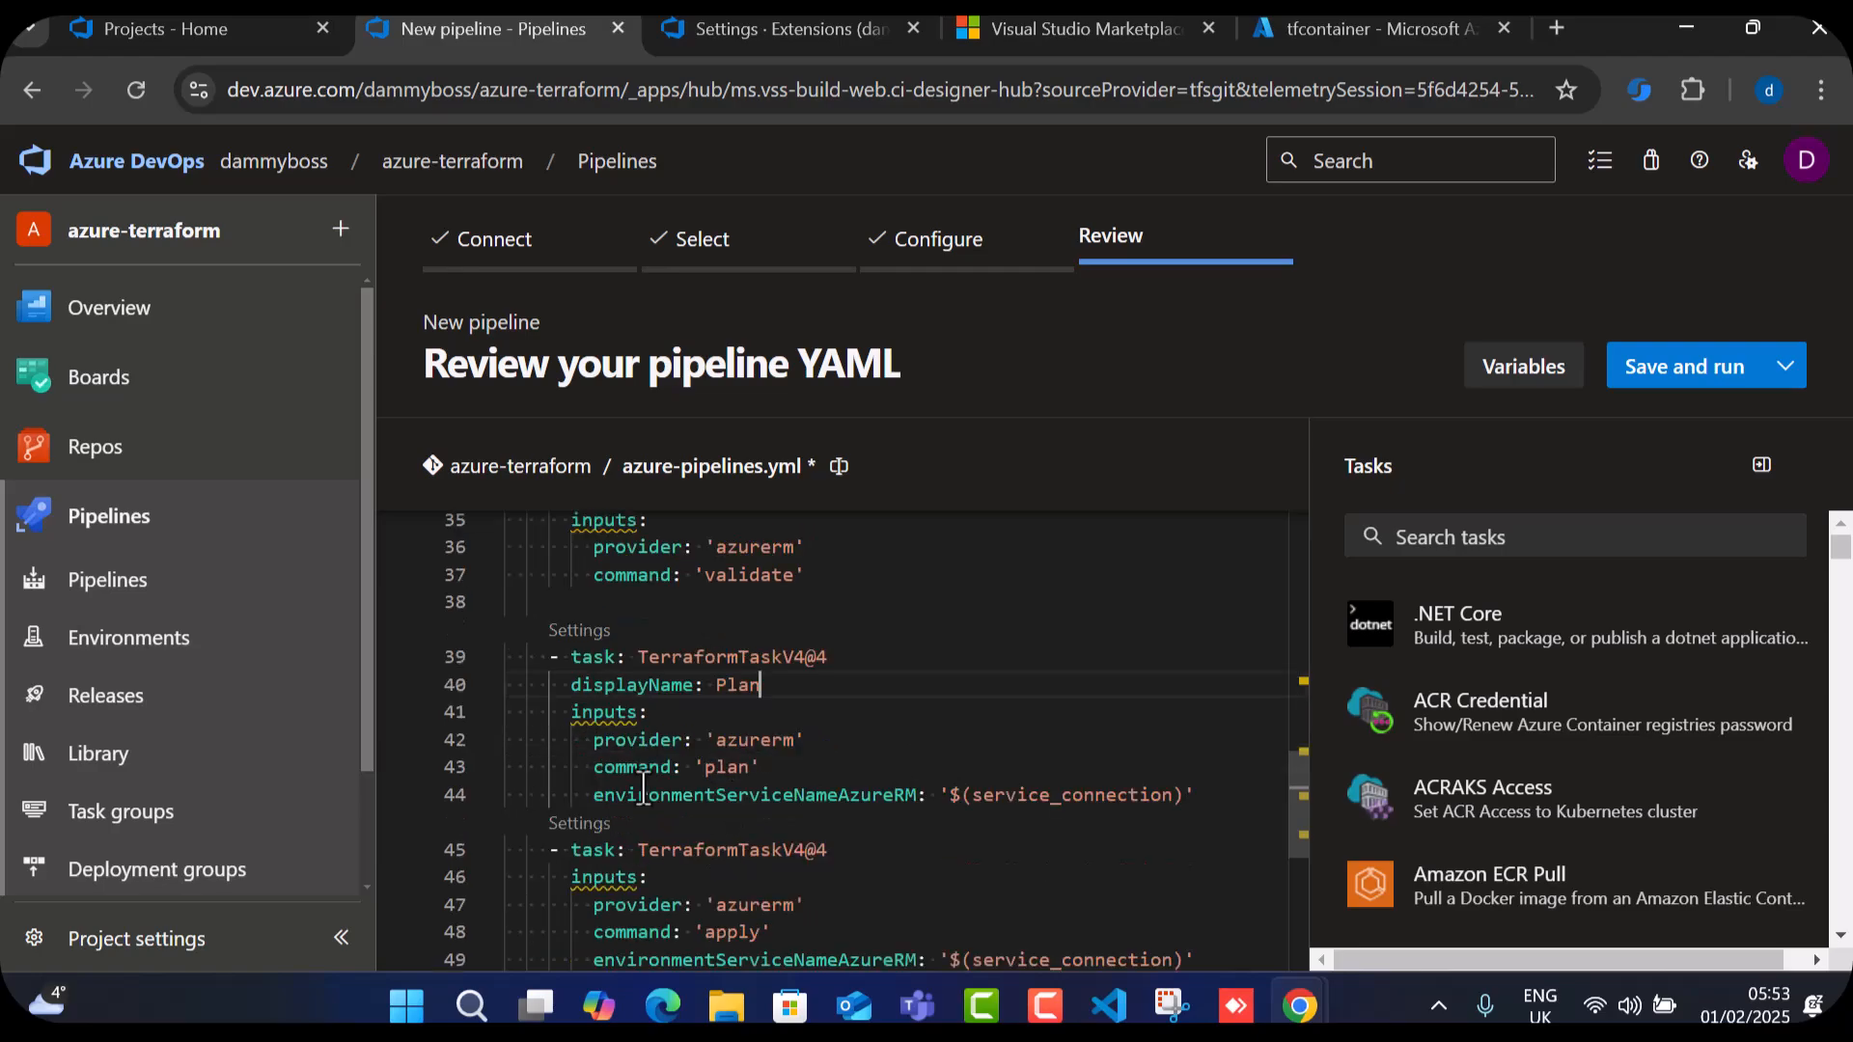
{"action": "left_click", "coordinate": [862, 776]}
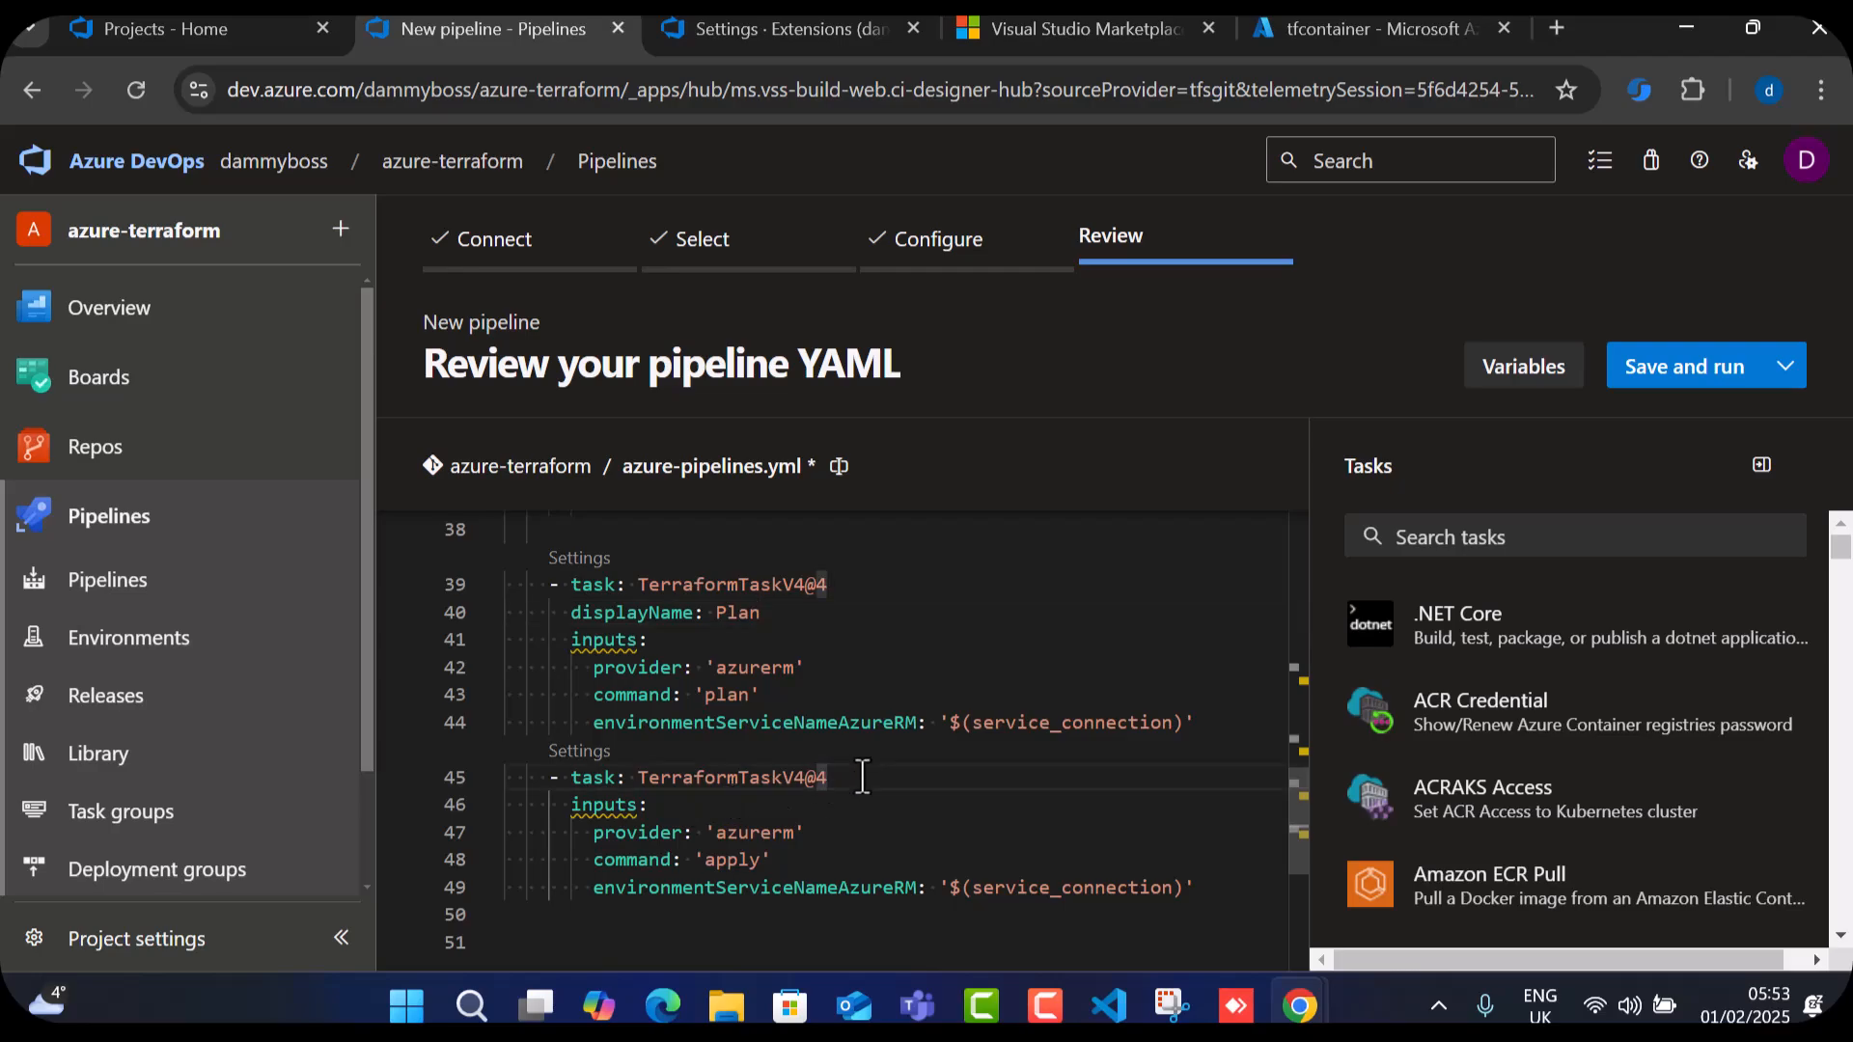
{"action": "key", "text": "Return"}
{"action": "key", "text": "ctrl+v"}
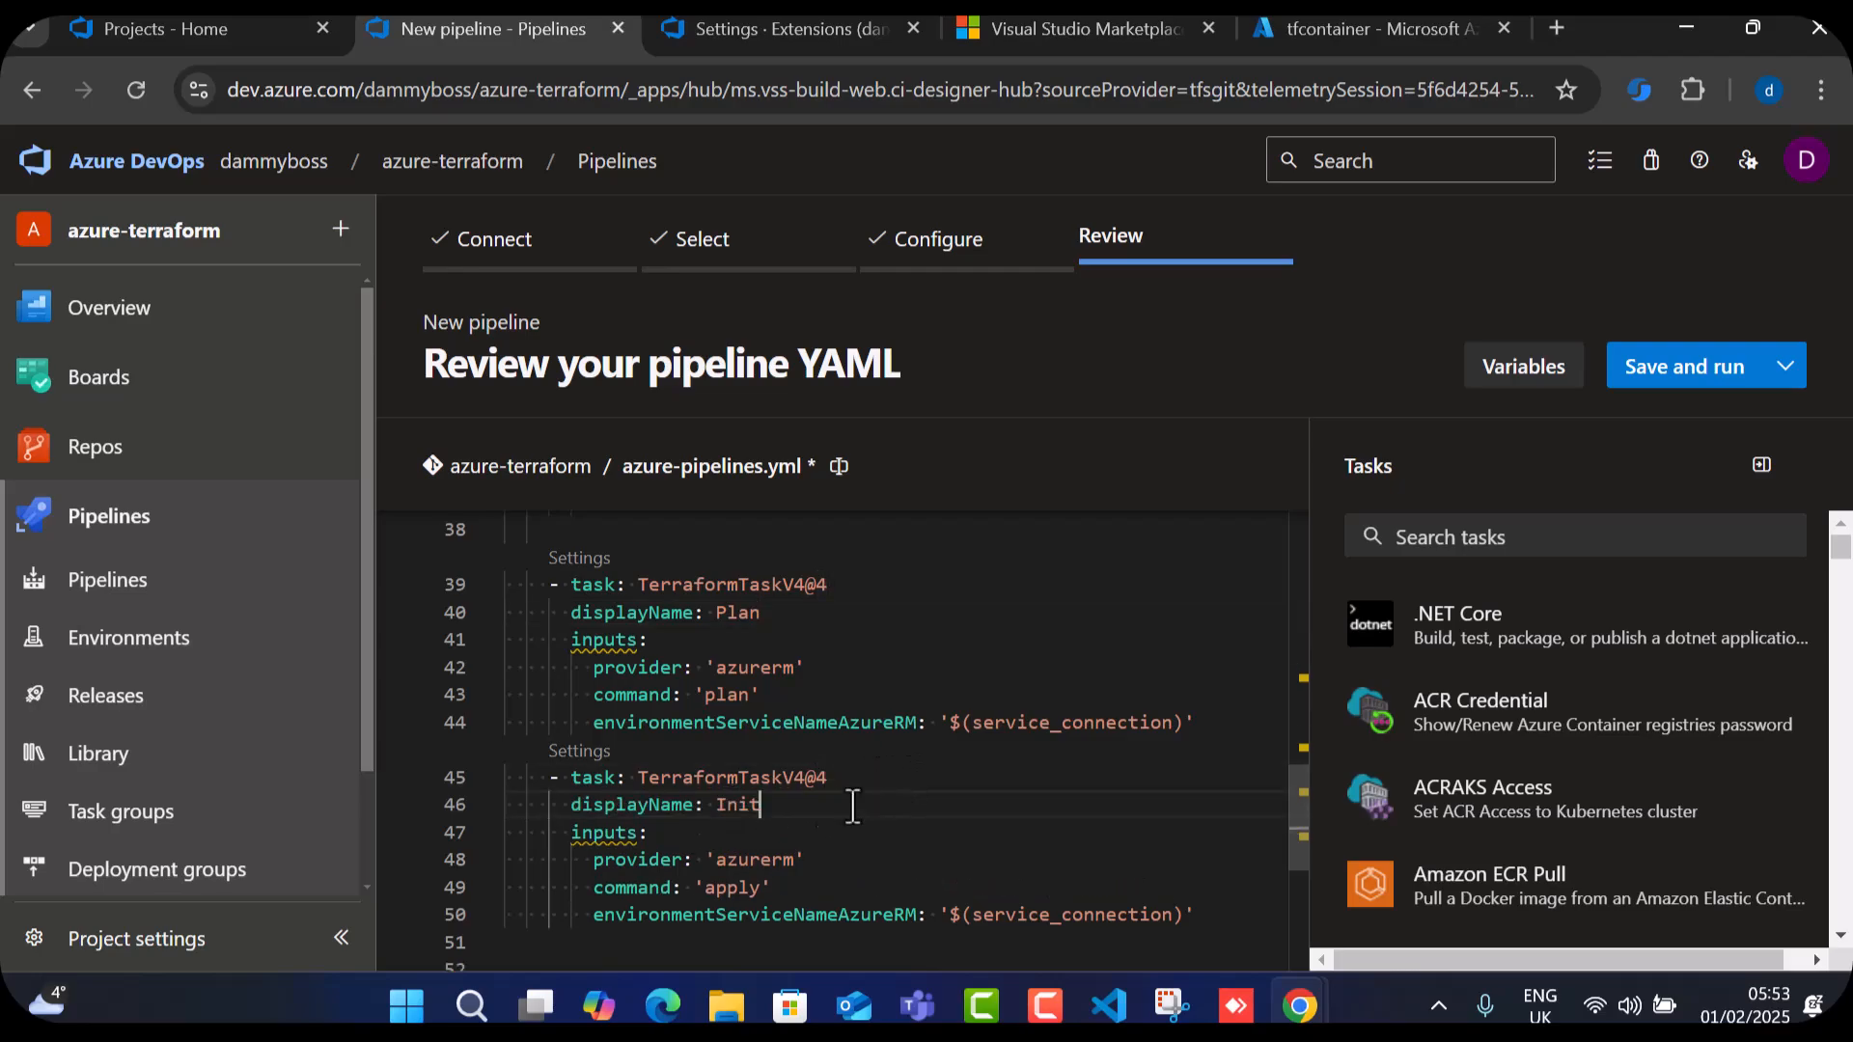
{"action": "double_click", "coordinate": [738, 806]}
{"action": "type", "text": "Apply"}
Review the whole azure-pipelines.yml, from the variables through the stage, job and Terraform tasks.
{"action": "scroll", "coordinate": [1007, 752], "scroll_direction": "up", "scroll_amount": 12}
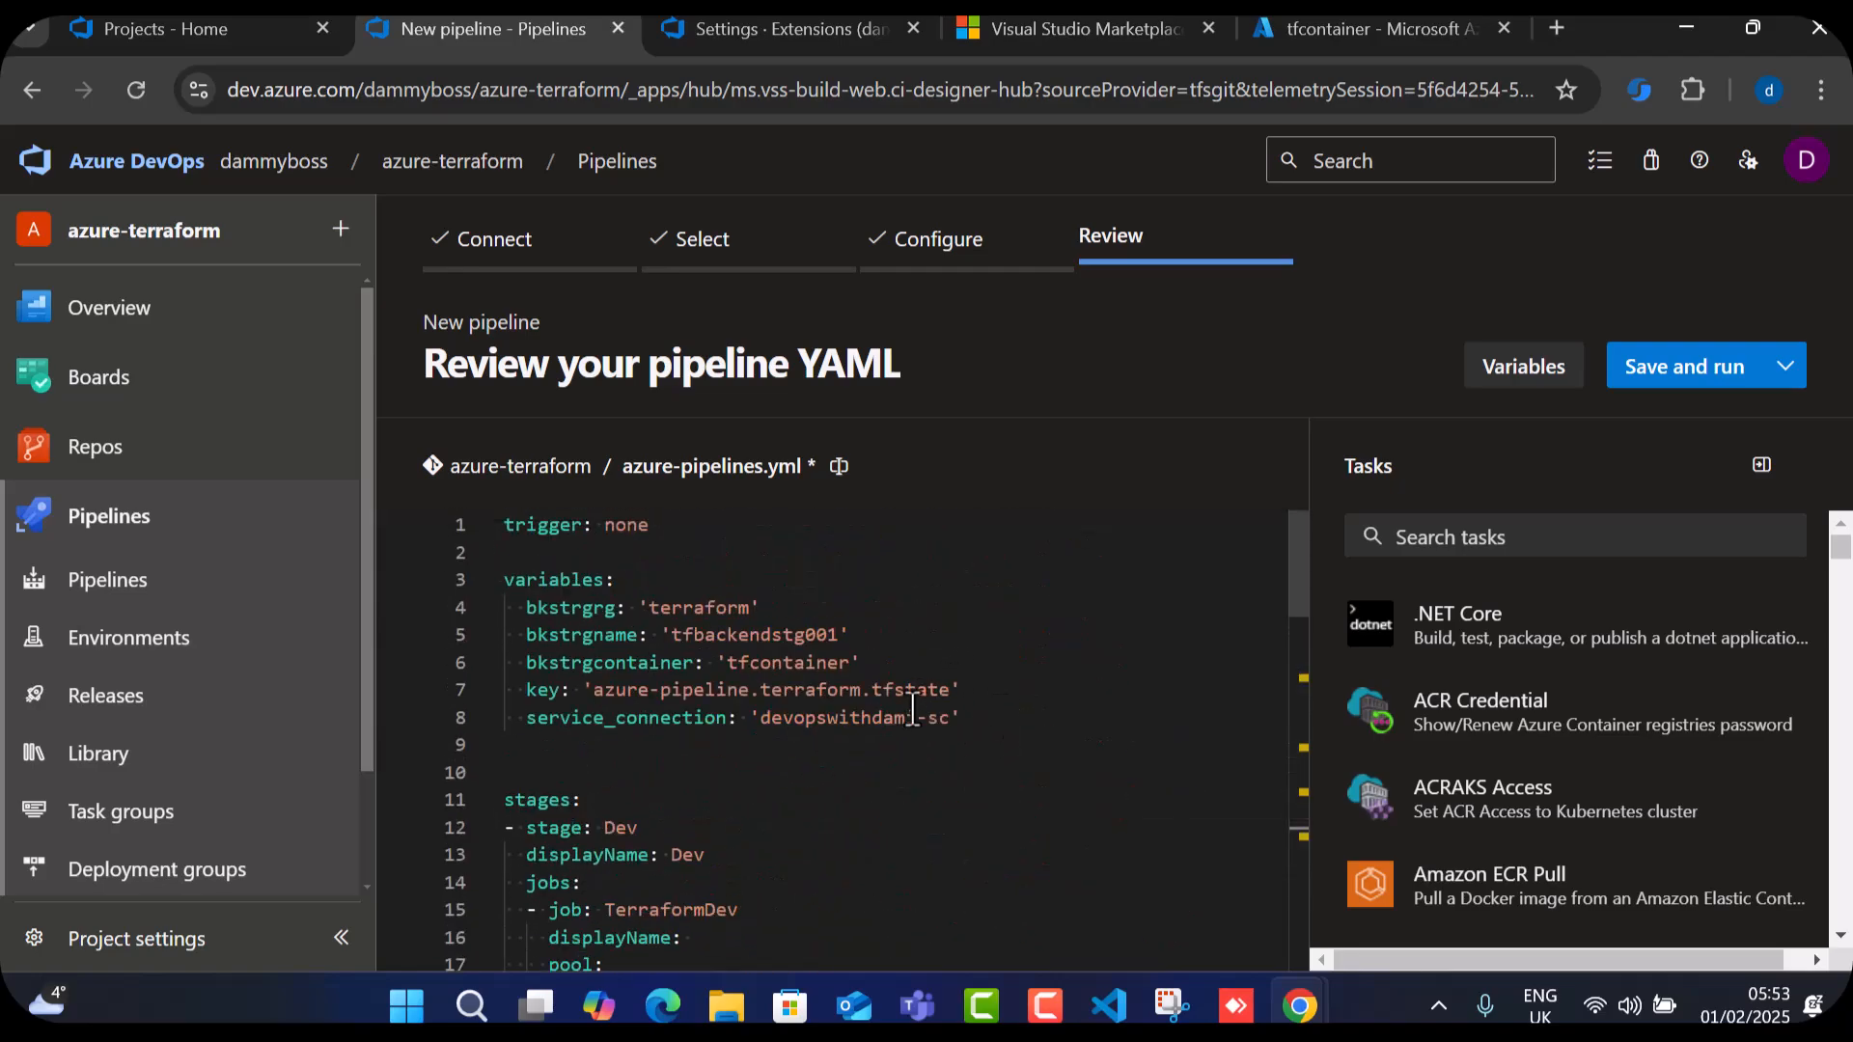
{"action": "scroll", "coordinate": [887, 695], "scroll_direction": "down", "scroll_amount": 3}
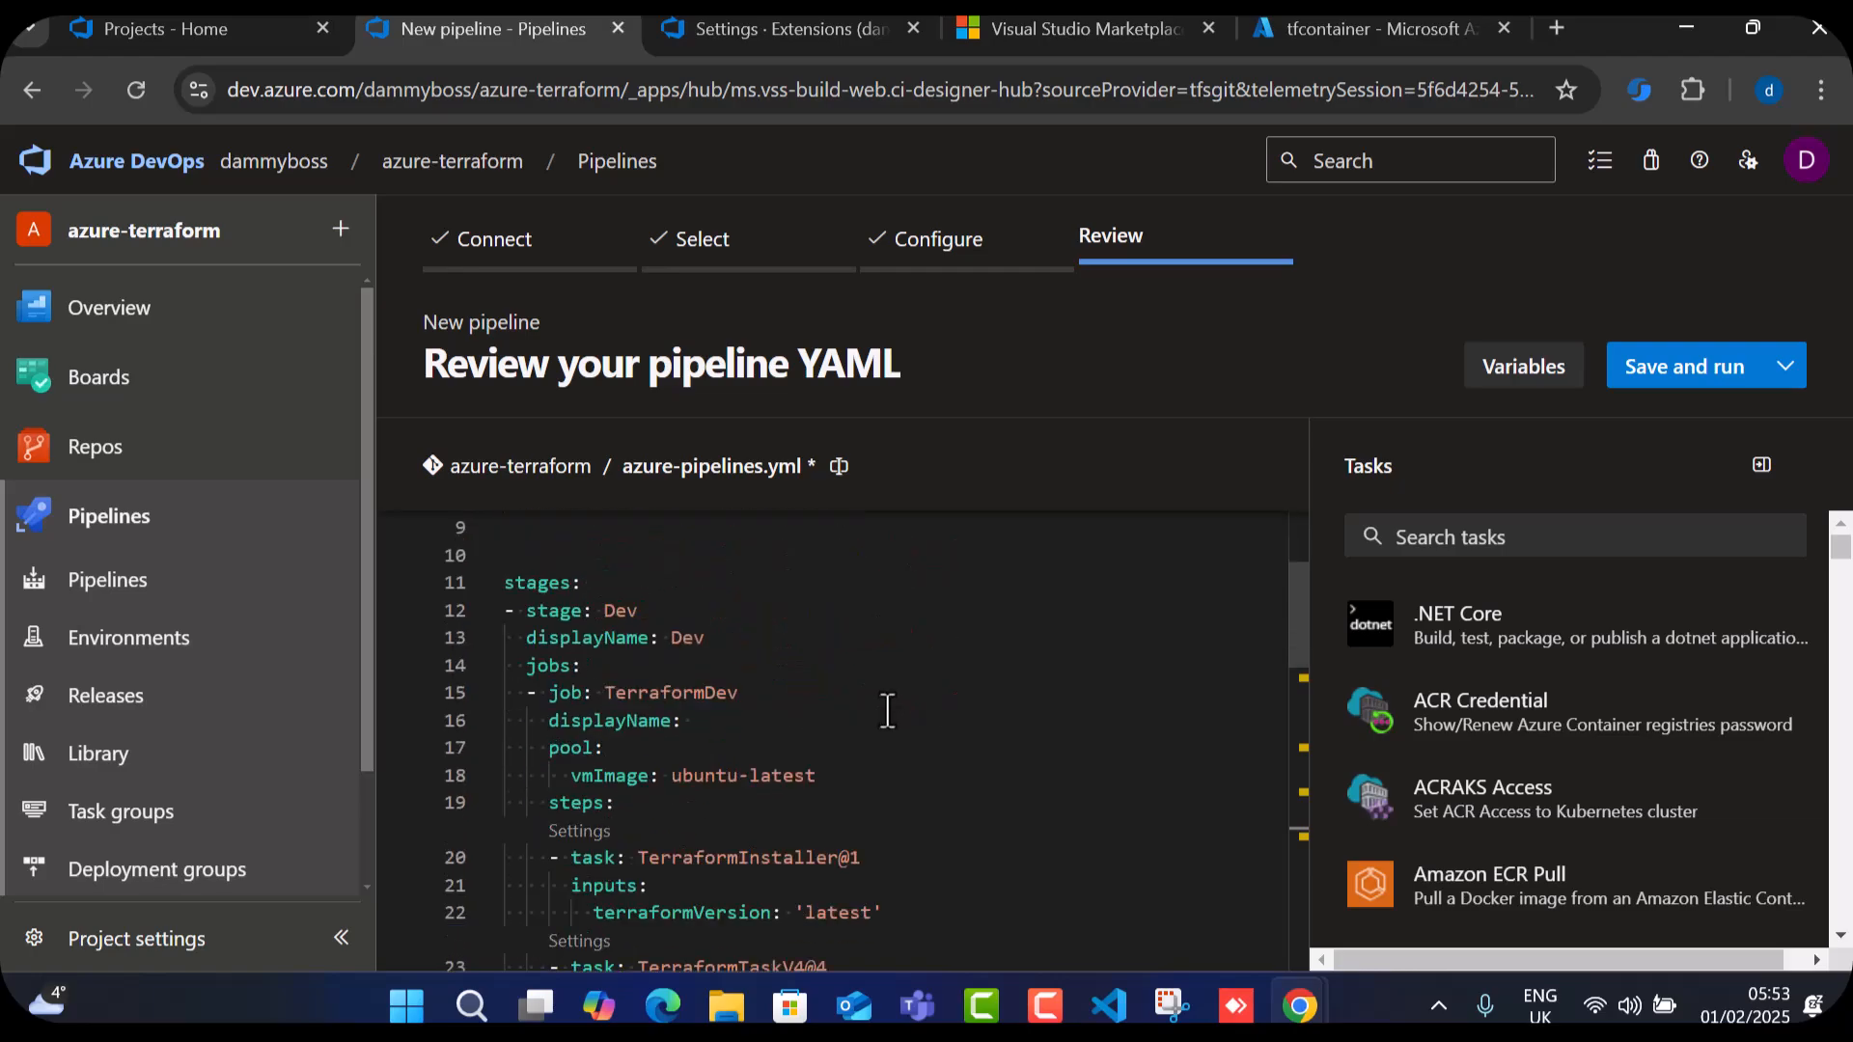
{"action": "scroll", "coordinate": [887, 711], "scroll_direction": "down", "scroll_amount": 13}
{"action": "scroll", "coordinate": [887, 714], "scroll_direction": "up", "scroll_amount": 13}
{"action": "scroll", "coordinate": [885, 714], "scroll_direction": "down", "scroll_amount": 8}
{"action": "scroll", "coordinate": [884, 713], "scroll_direction": "down", "scroll_amount": 2}
{"action": "scroll", "coordinate": [897, 704], "scroll_direction": "up", "scroll_amount": 12}
{"action": "scroll", "coordinate": [909, 695], "scroll_direction": "up", "scroll_amount": 1}
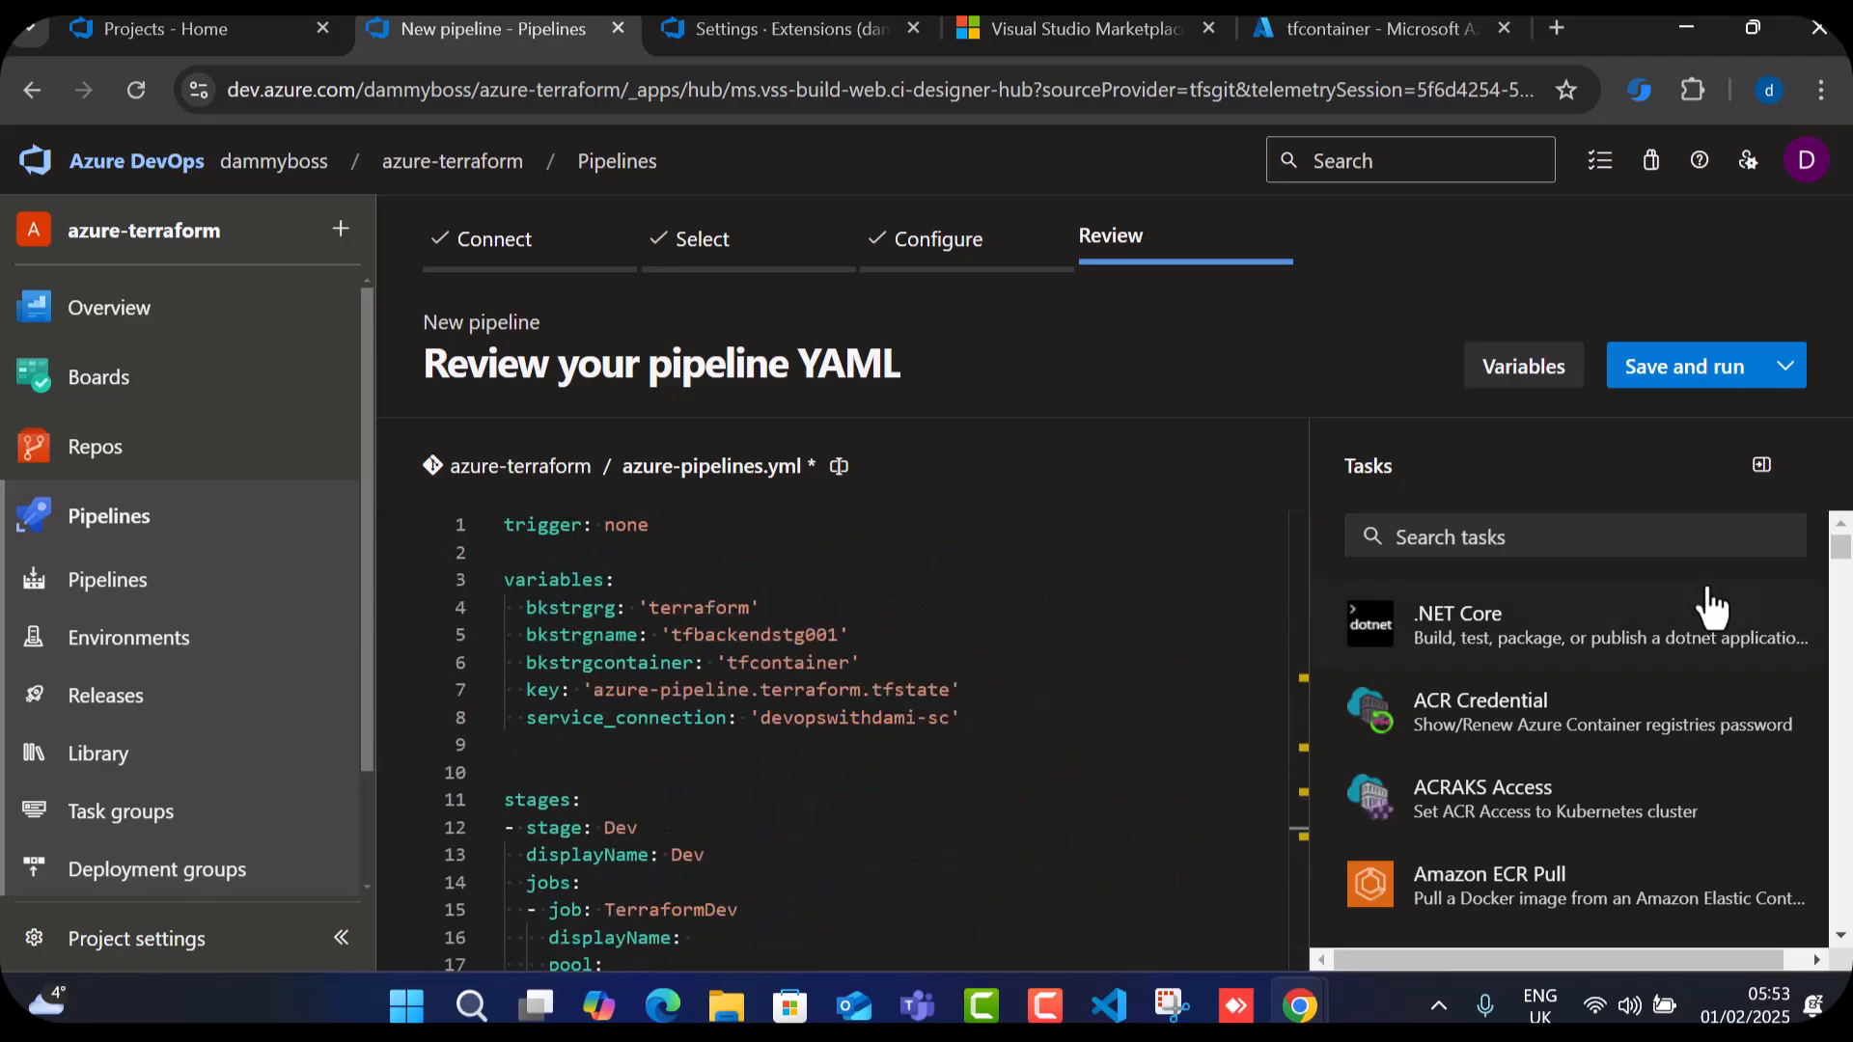
Save and run the pipeline with a commit directly to the master branch, and open the TerraformDev job's log.
{"action": "left_click", "coordinate": [1703, 380]}
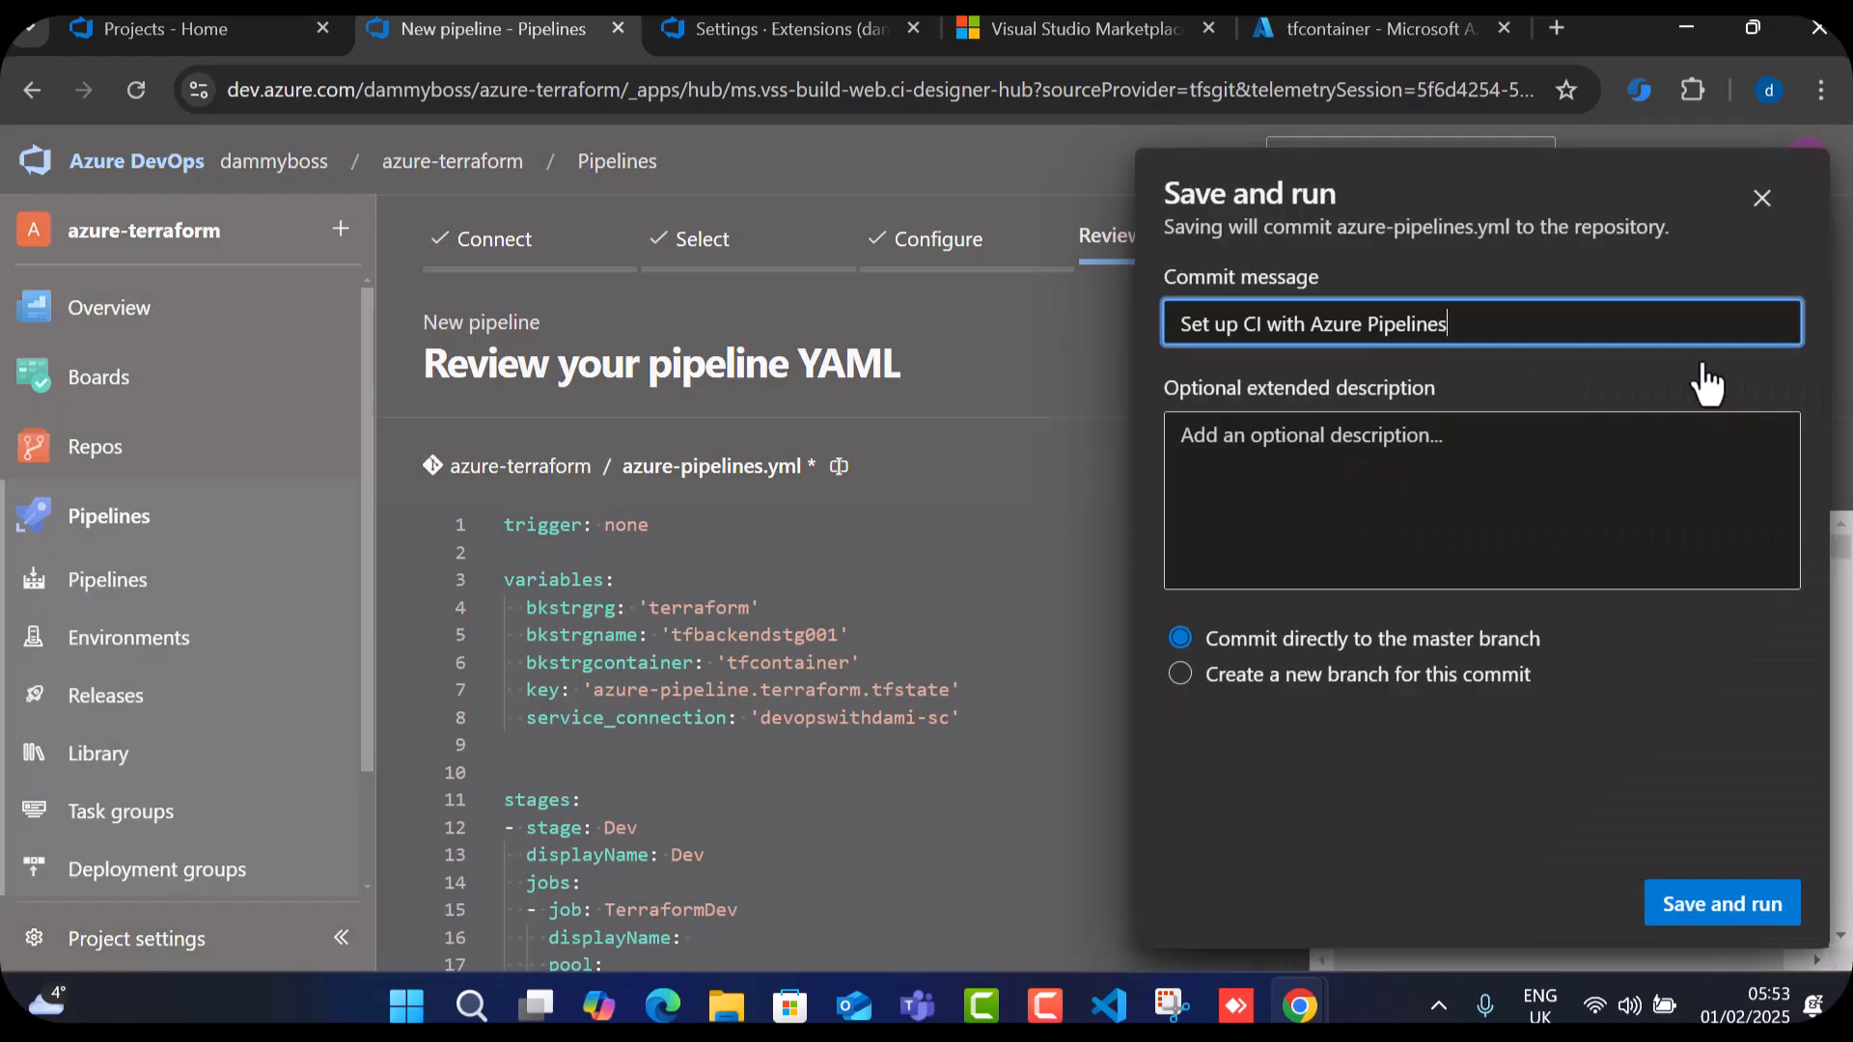
{"action": "left_click", "coordinate": [1707, 905]}
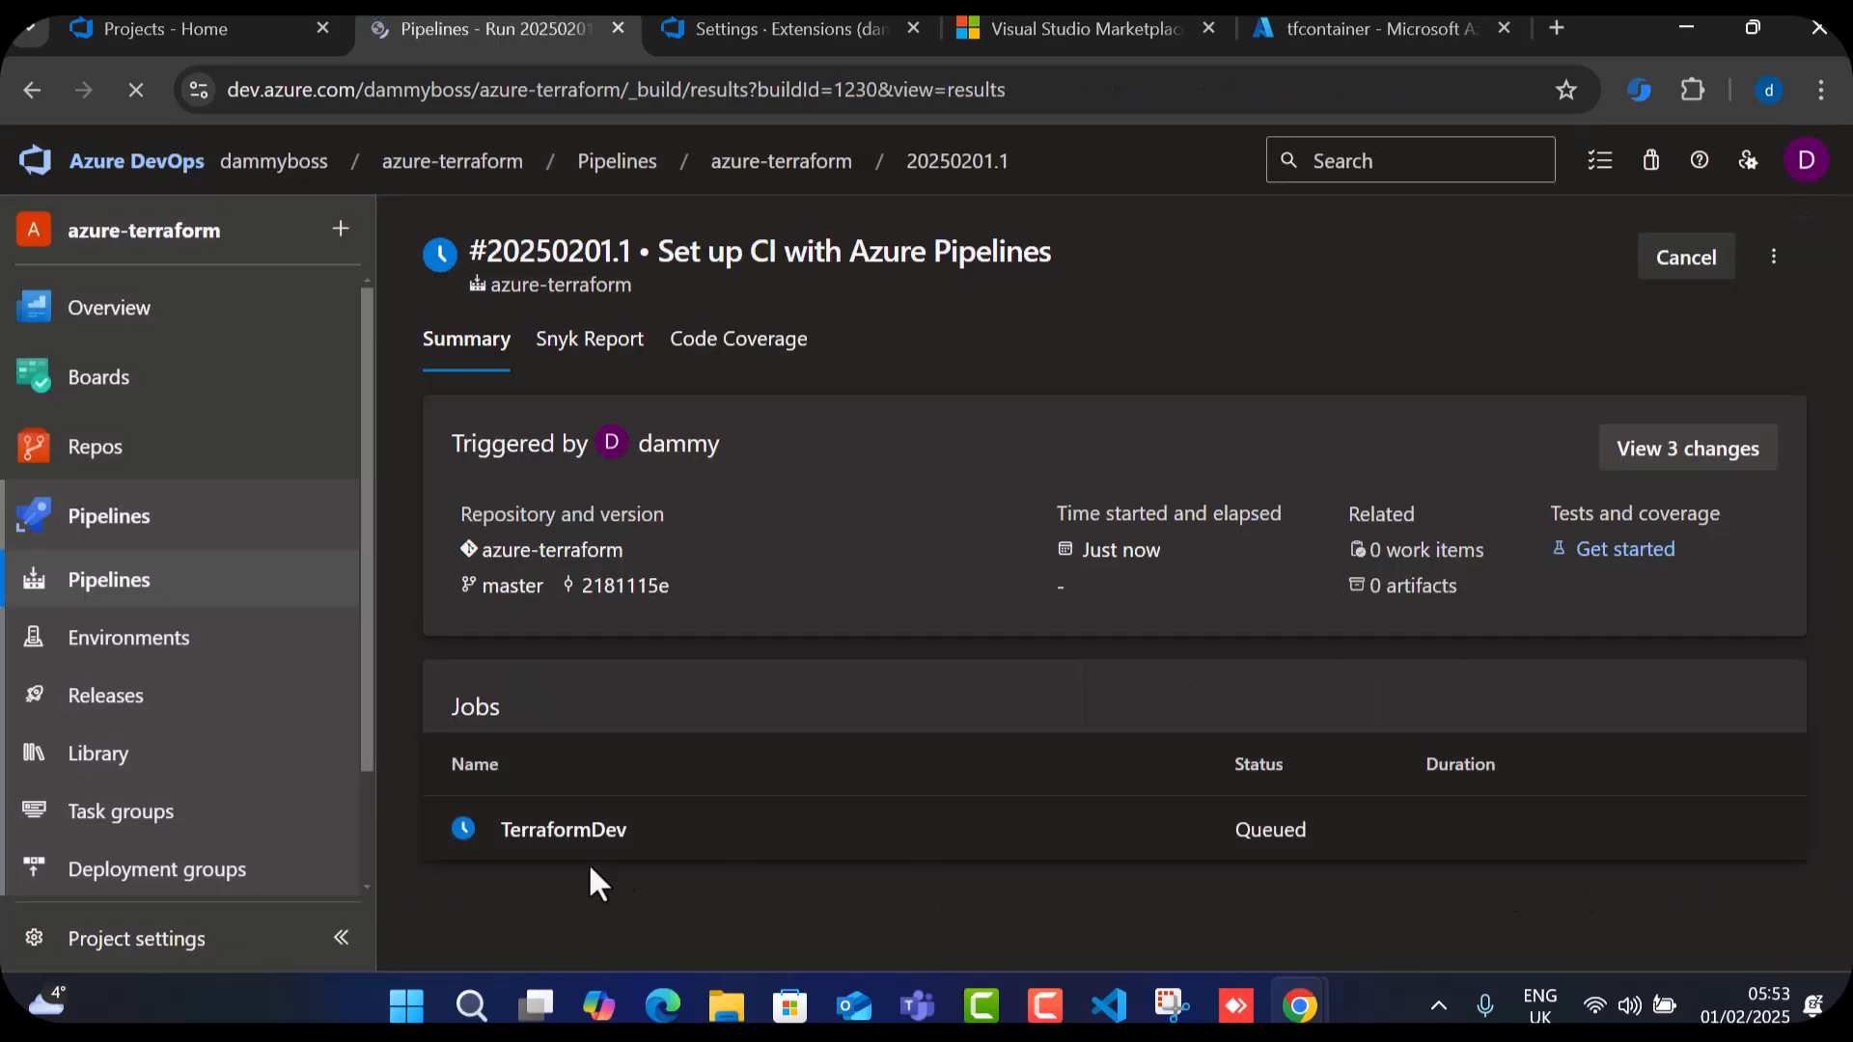
{"action": "left_click", "coordinate": [557, 836]}
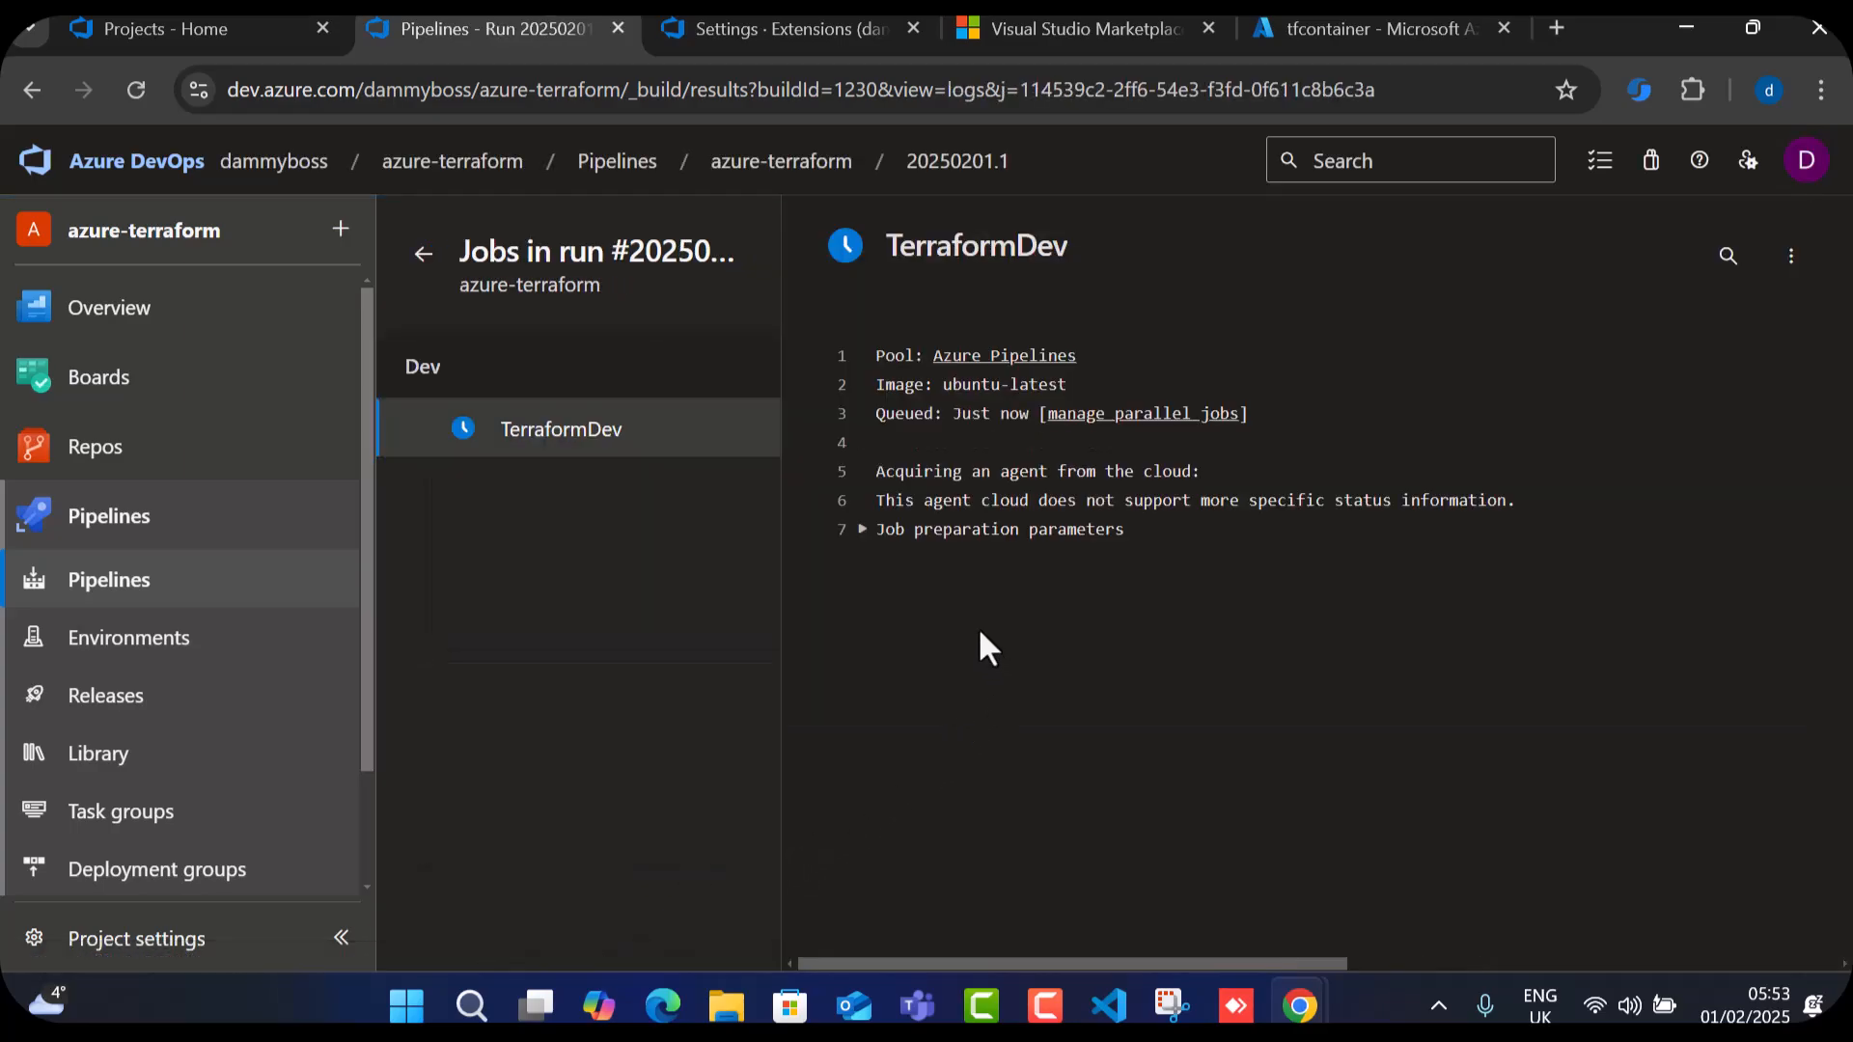
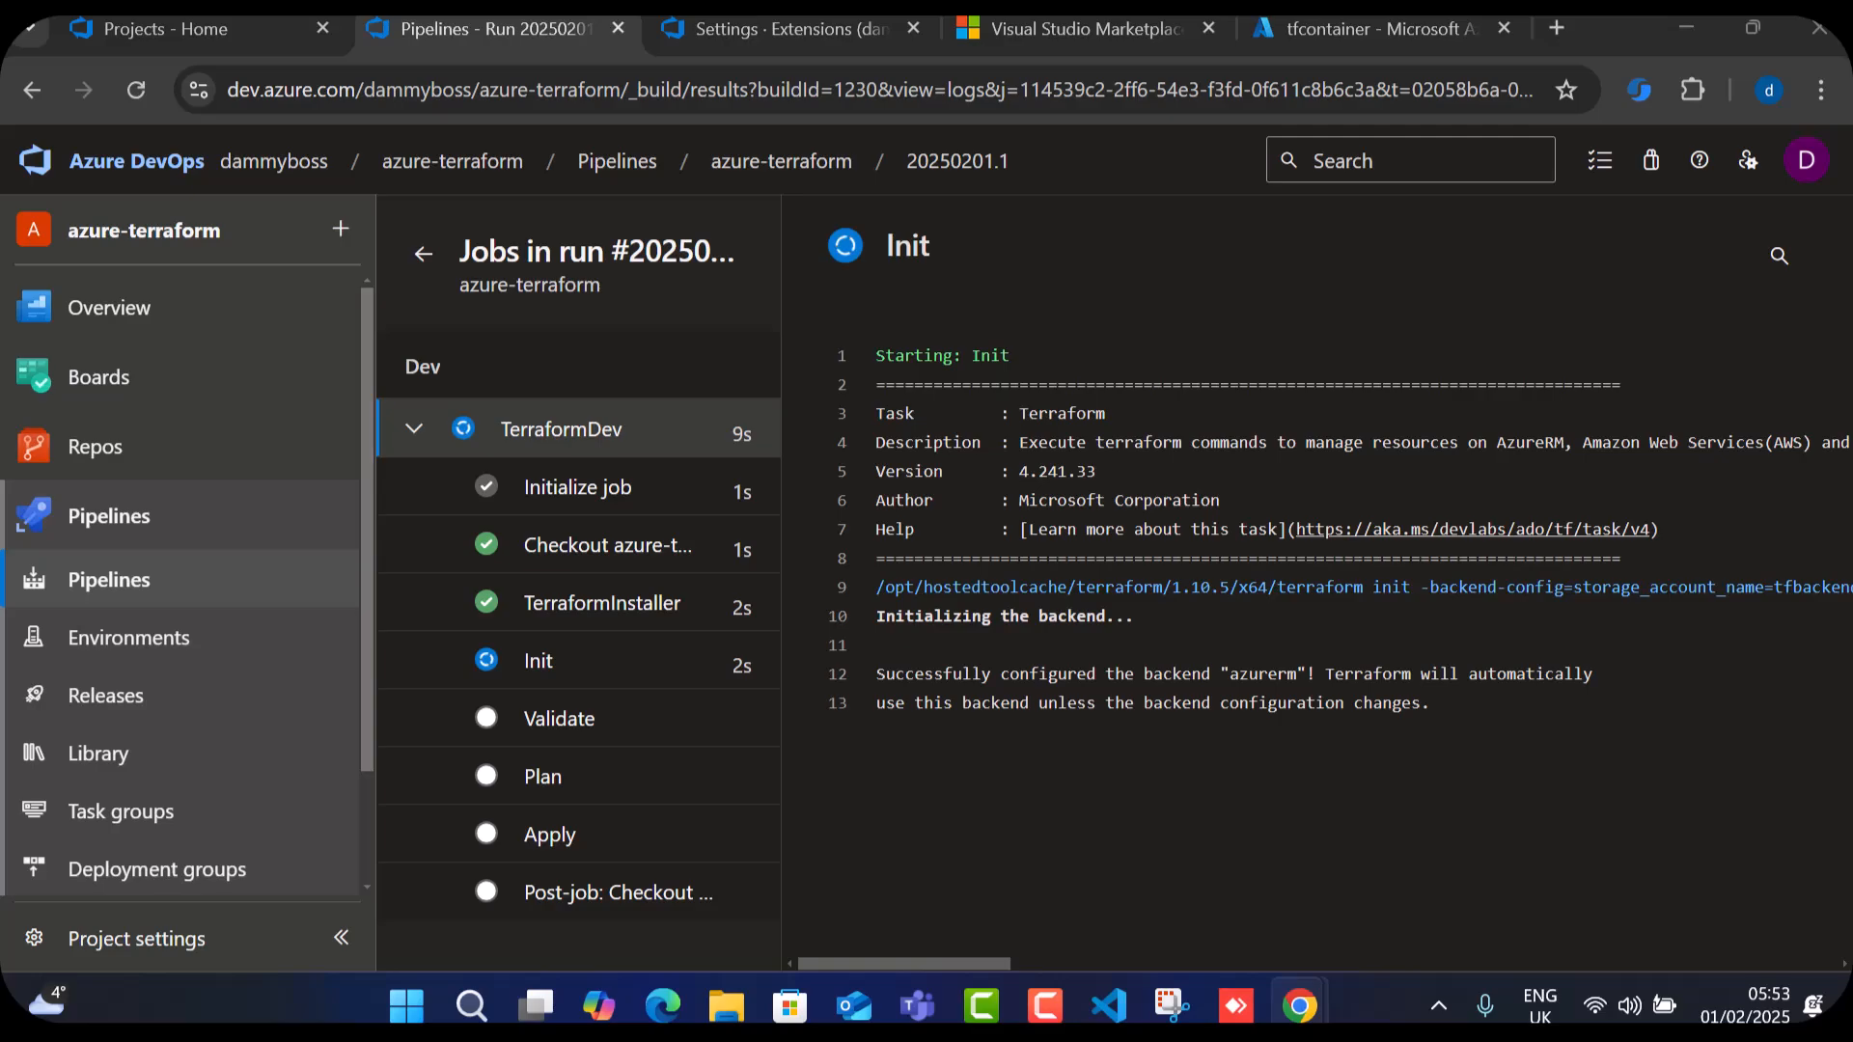
Examine the logs of the Init, Validate and Plan tasks in the TerraformDev job.
{"action": "left_click", "coordinate": [535, 666]}
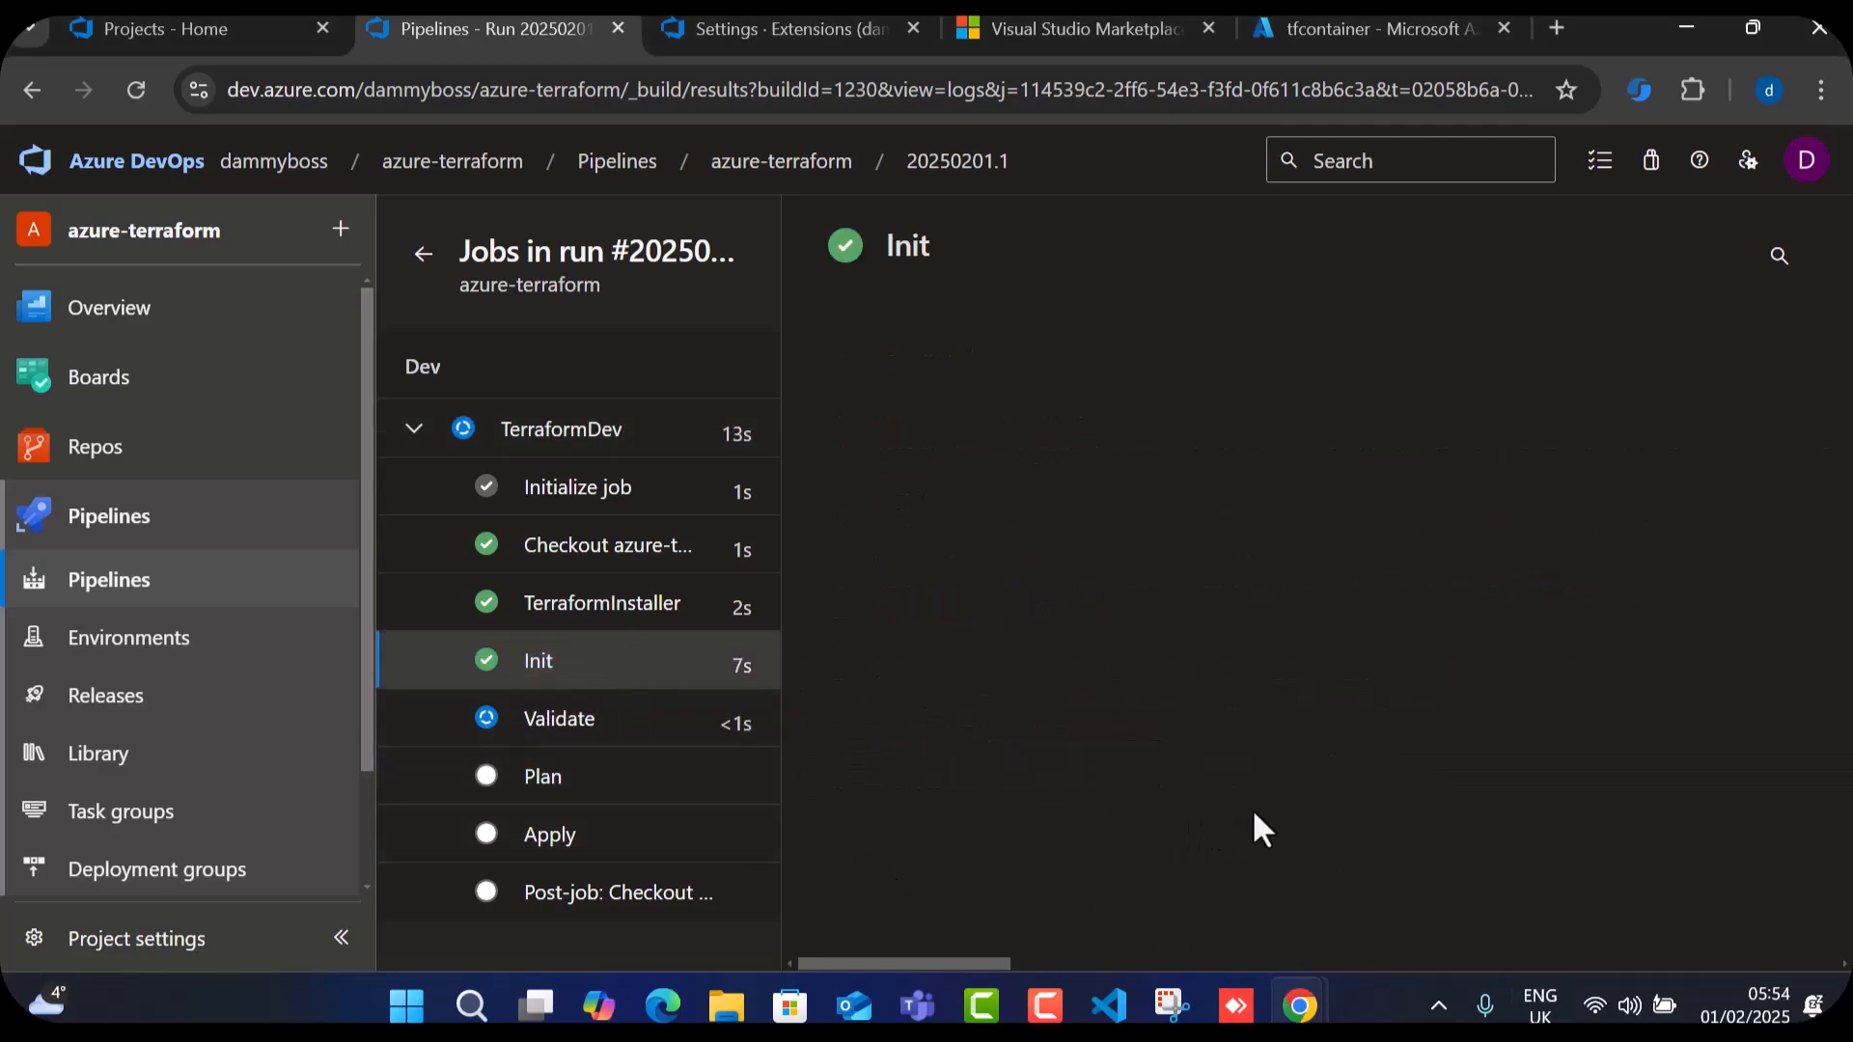
{"action": "left_click", "coordinate": [579, 676]}
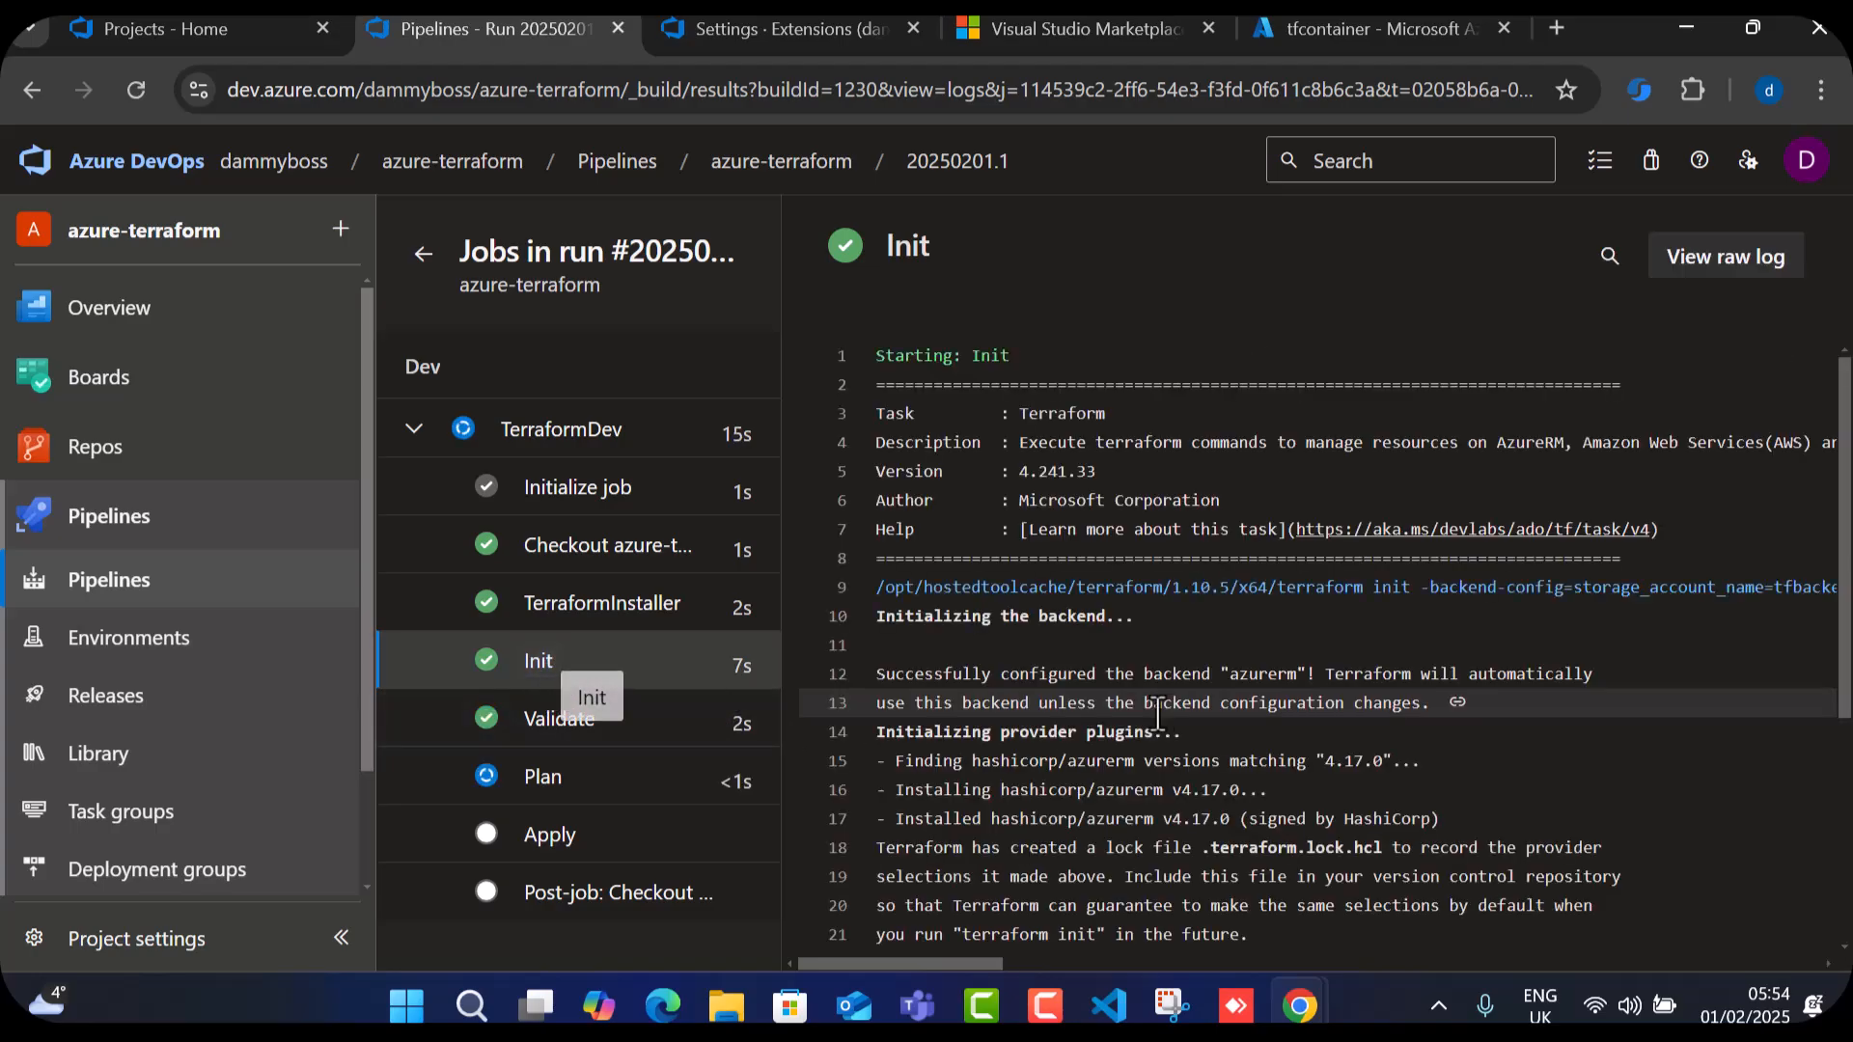
{"action": "scroll", "coordinate": [1172, 743], "scroll_direction": "down", "scroll_amount": 4}
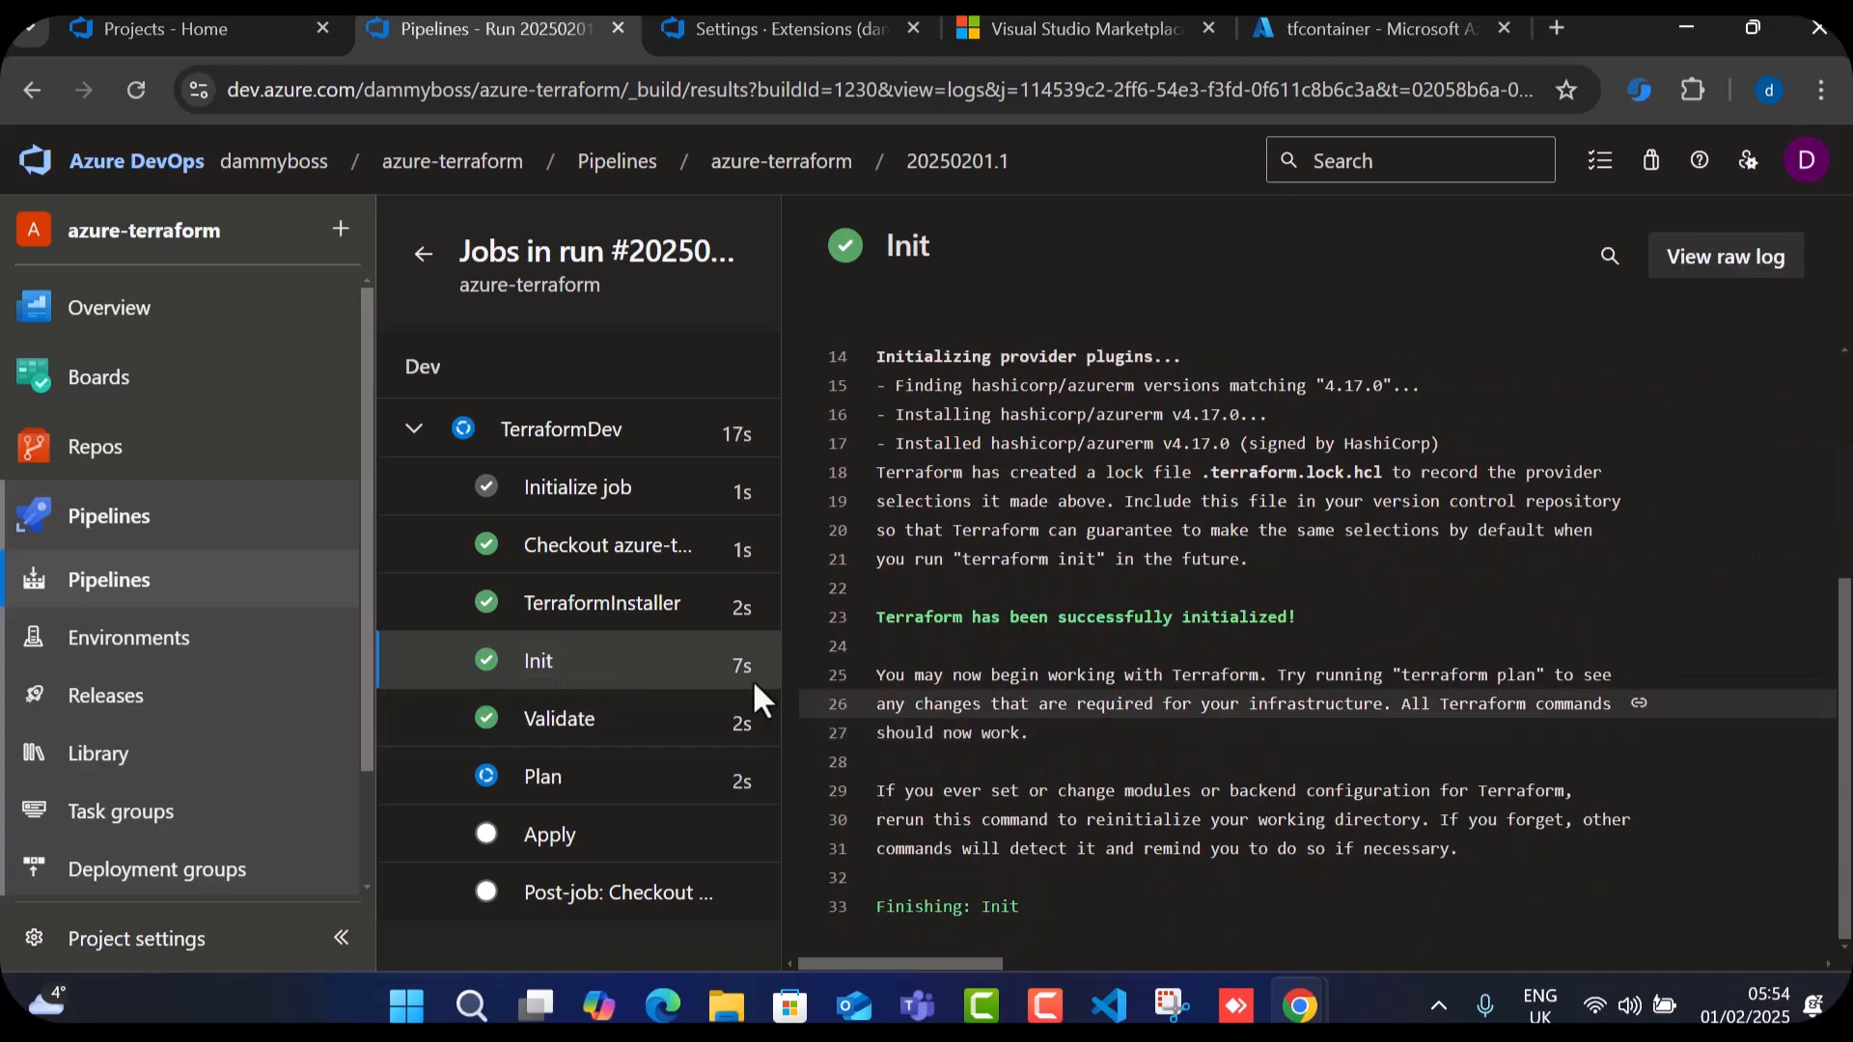
{"action": "left_click", "coordinate": [564, 722]}
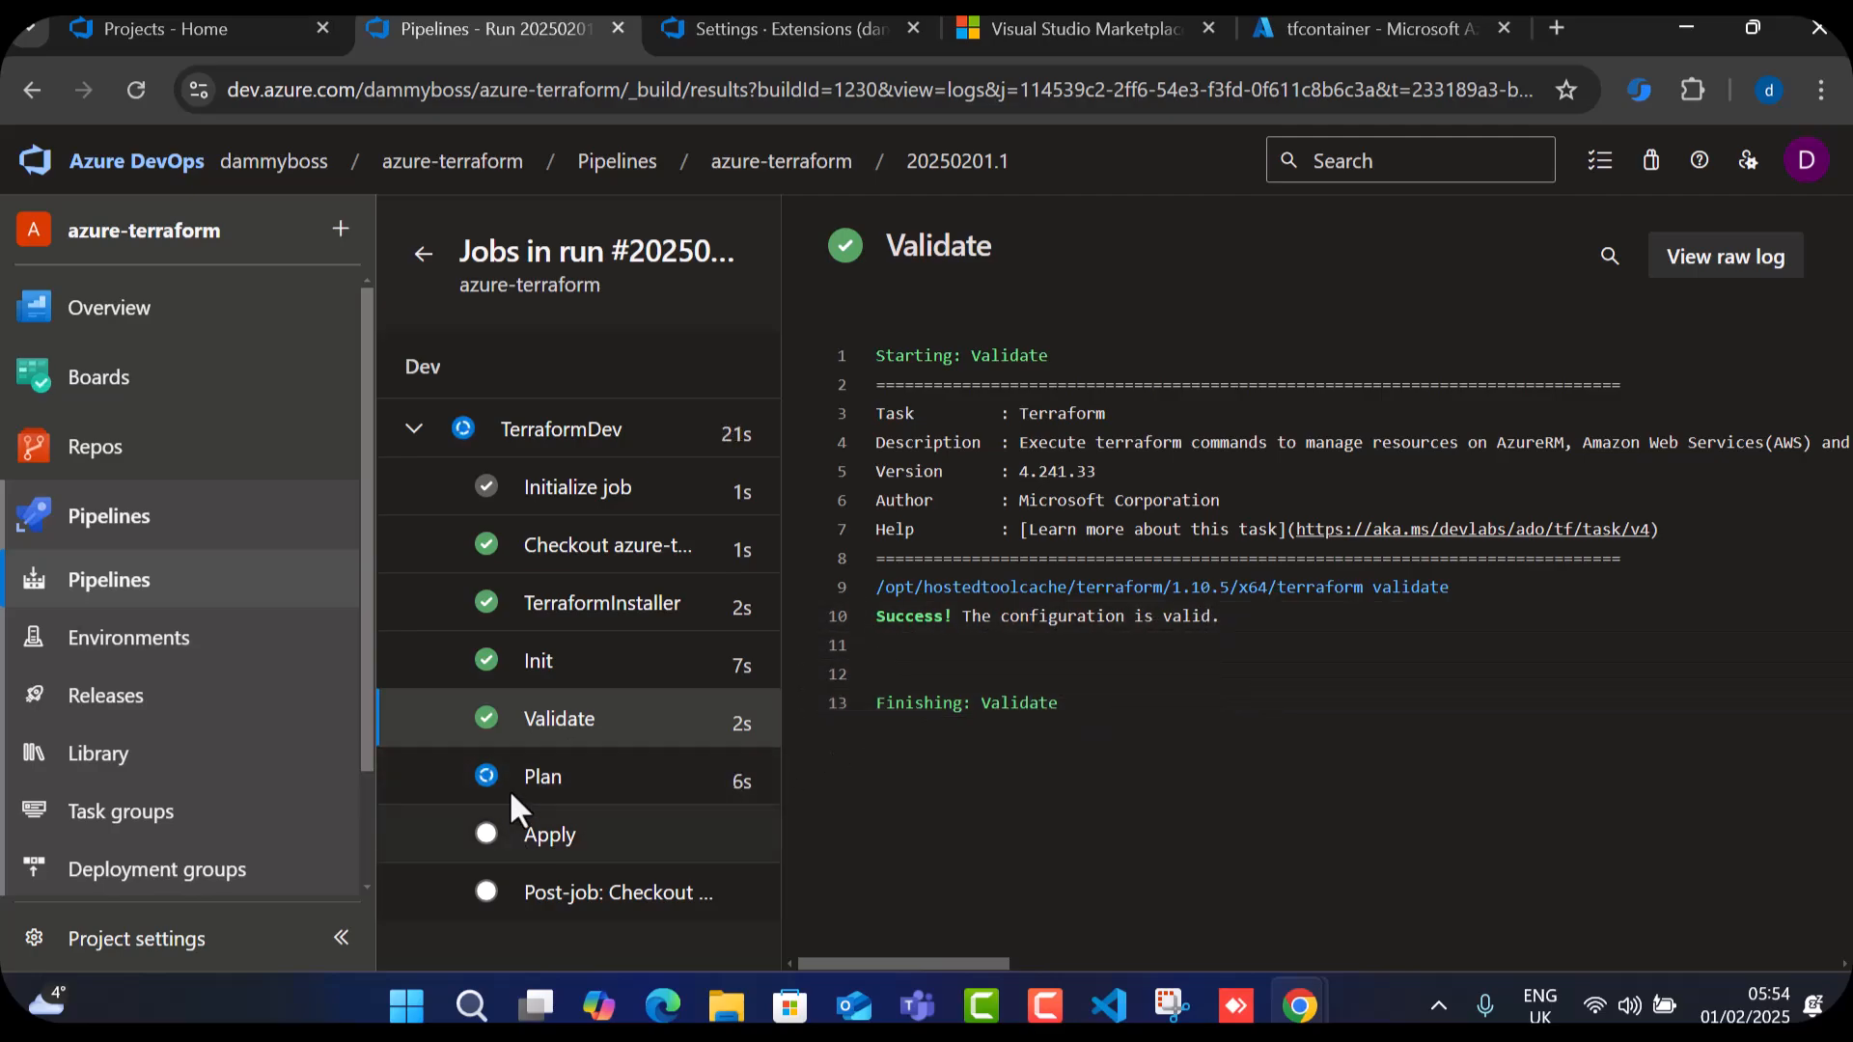
{"action": "left_click", "coordinate": [603, 786]}
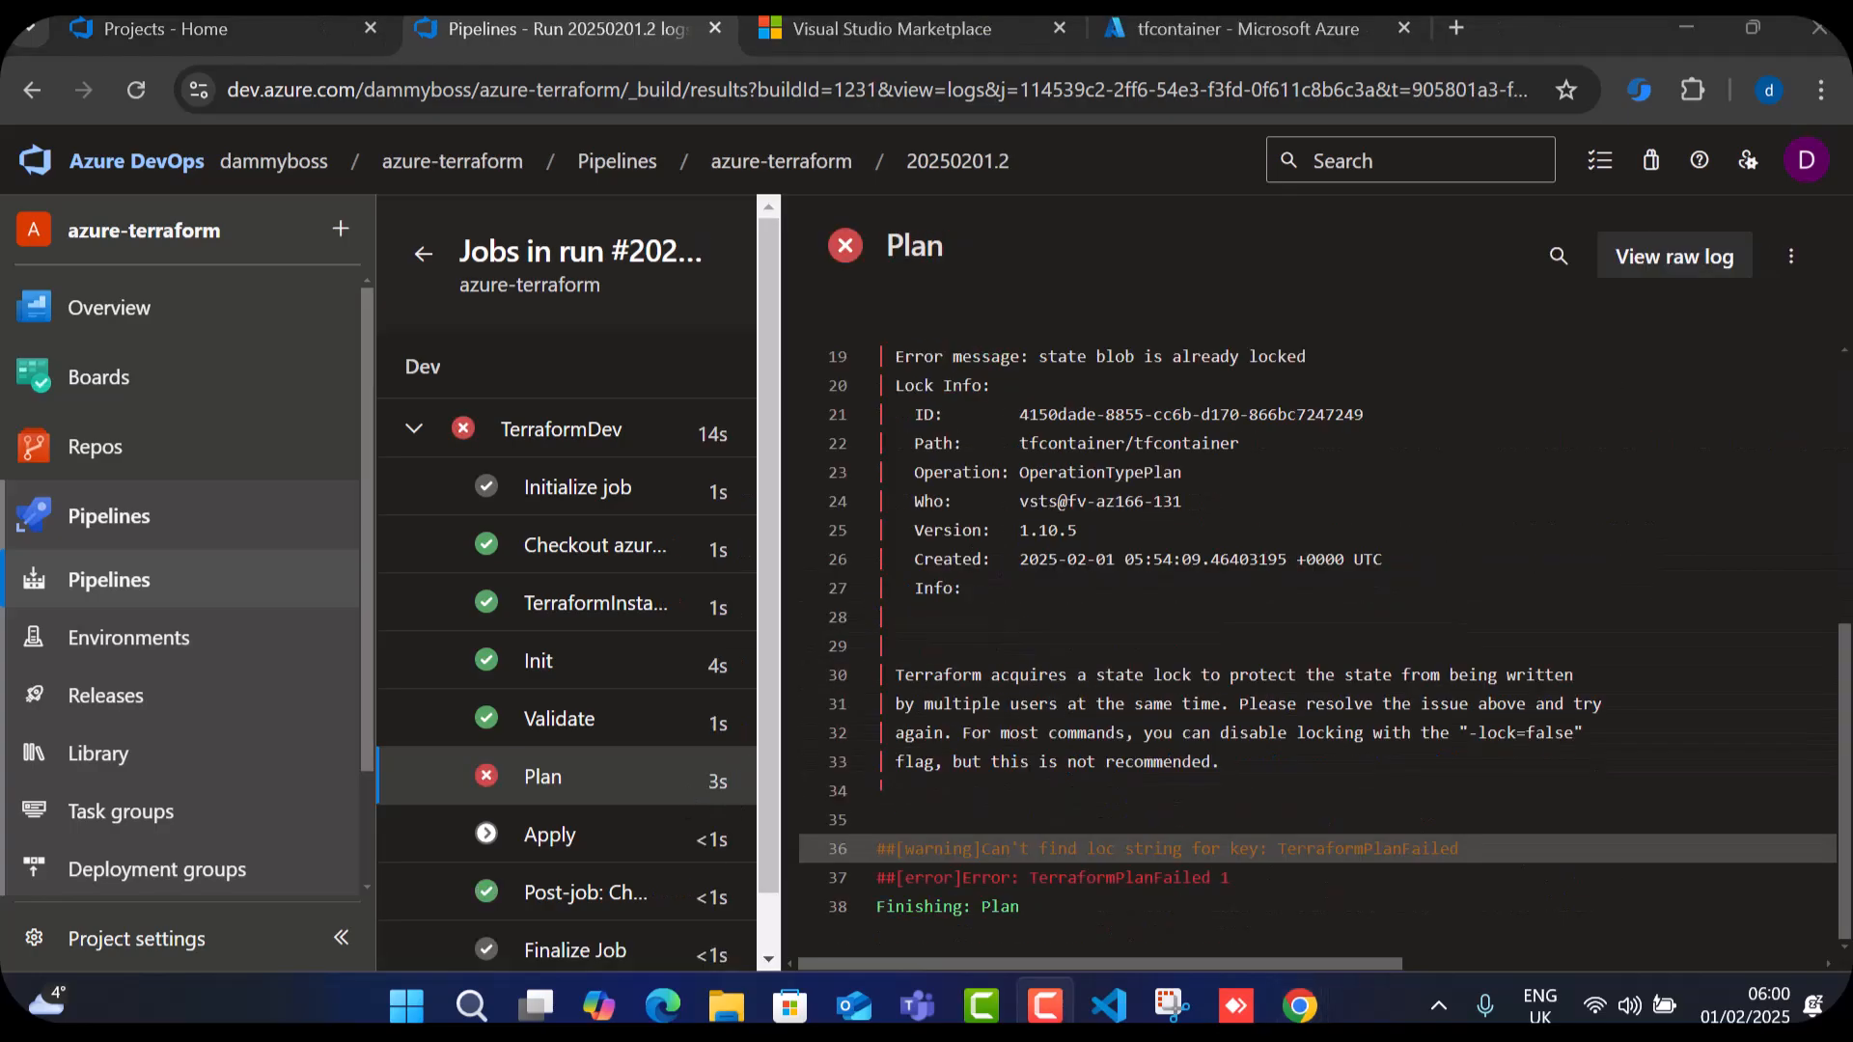
{"action": "scroll", "coordinate": [1056, 719], "scroll_direction": "up", "scroll_amount": 3}
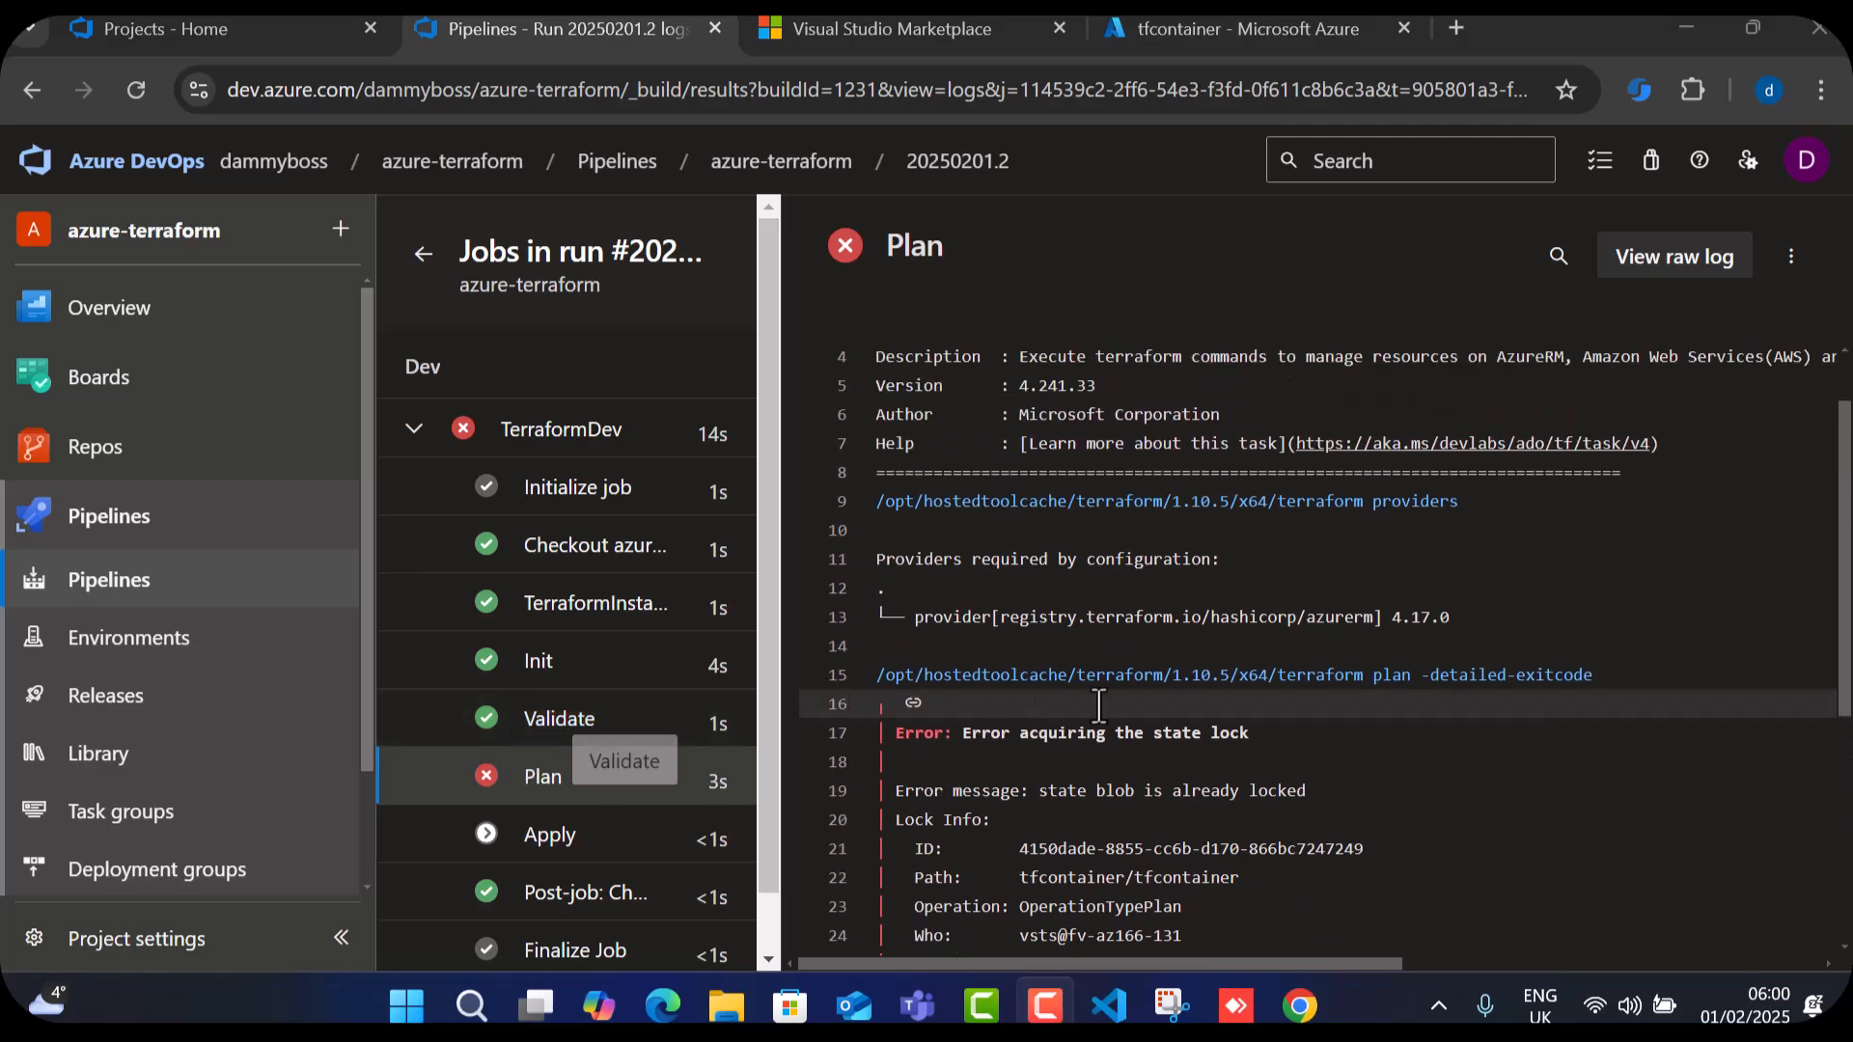
Examine the Plan task's log, checking the state lock error, its lock info and the locked blob's container and key path.
{"action": "scroll", "coordinate": [1105, 700], "scroll_direction": "up", "scroll_amount": 1}
{"action": "scroll", "coordinate": [1124, 678], "scroll_direction": "down", "scroll_amount": 6}
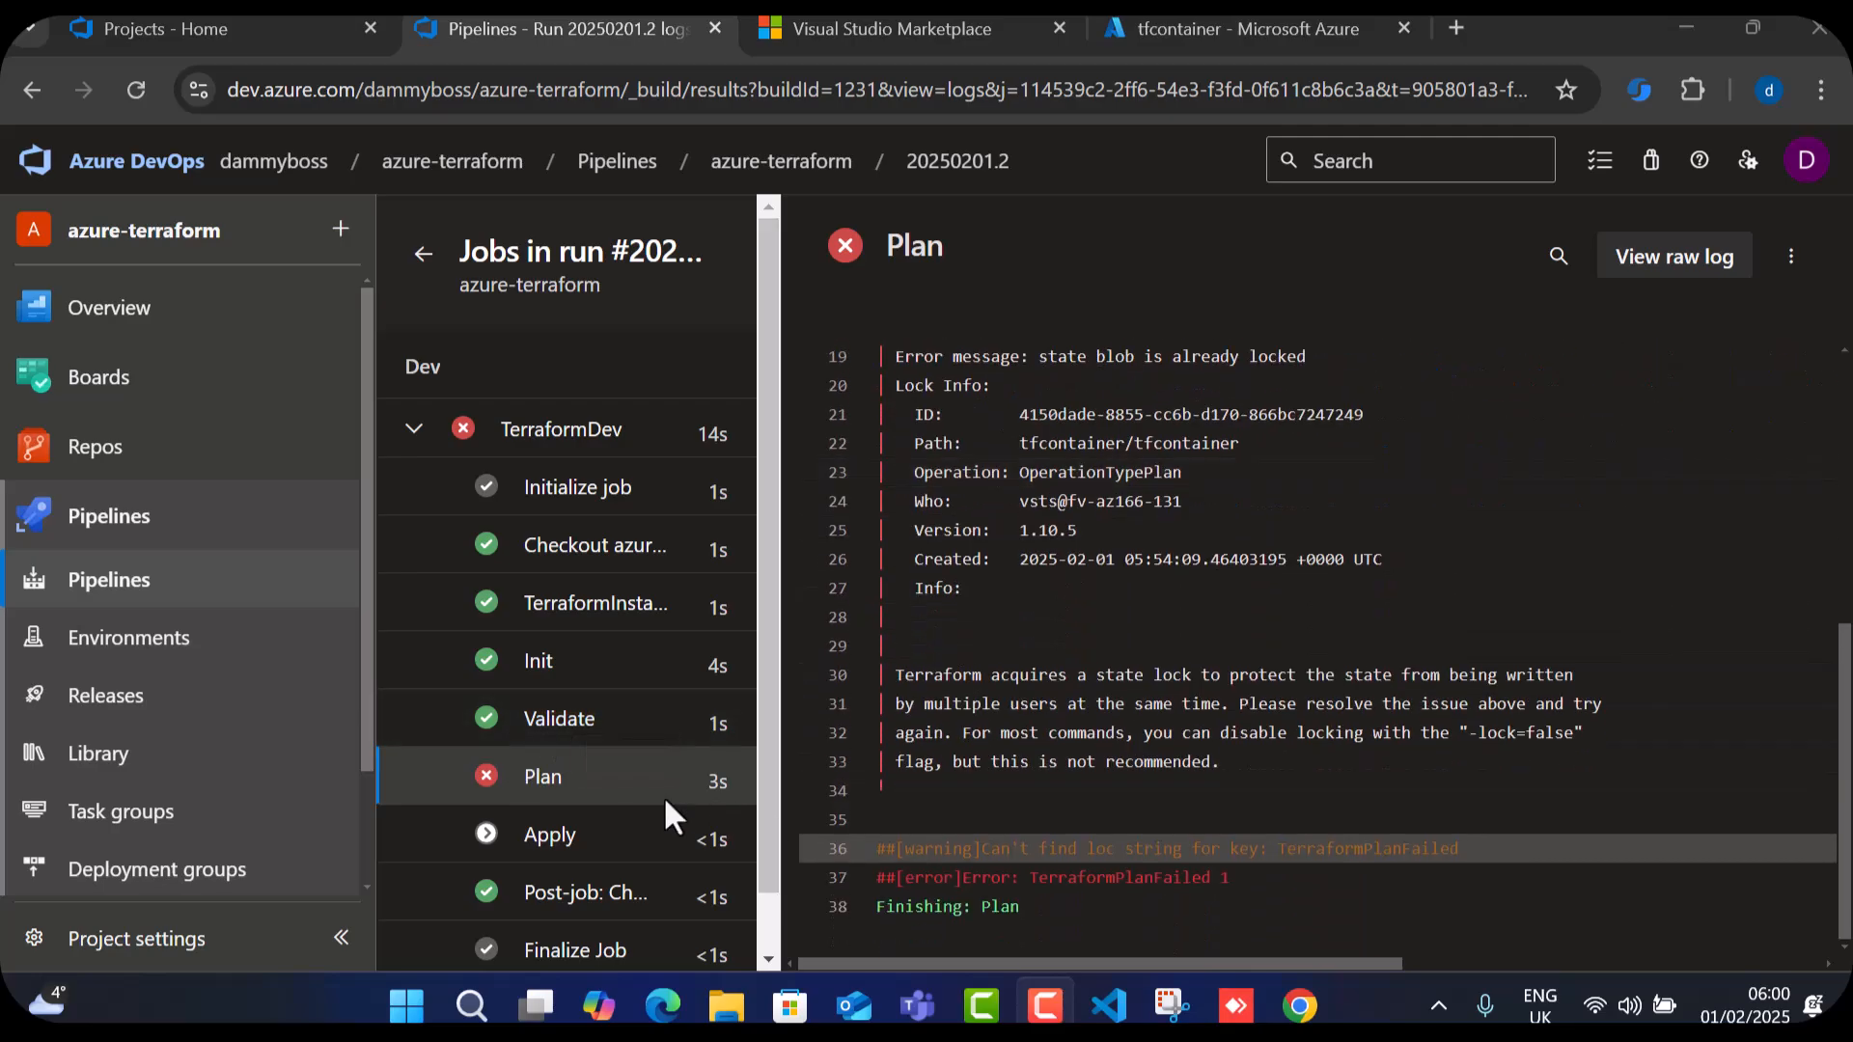
{"action": "scroll", "coordinate": [1168, 732], "scroll_direction": "up", "scroll_amount": 1}
{"action": "scroll", "coordinate": [1168, 732], "scroll_direction": "up", "scroll_amount": 4}
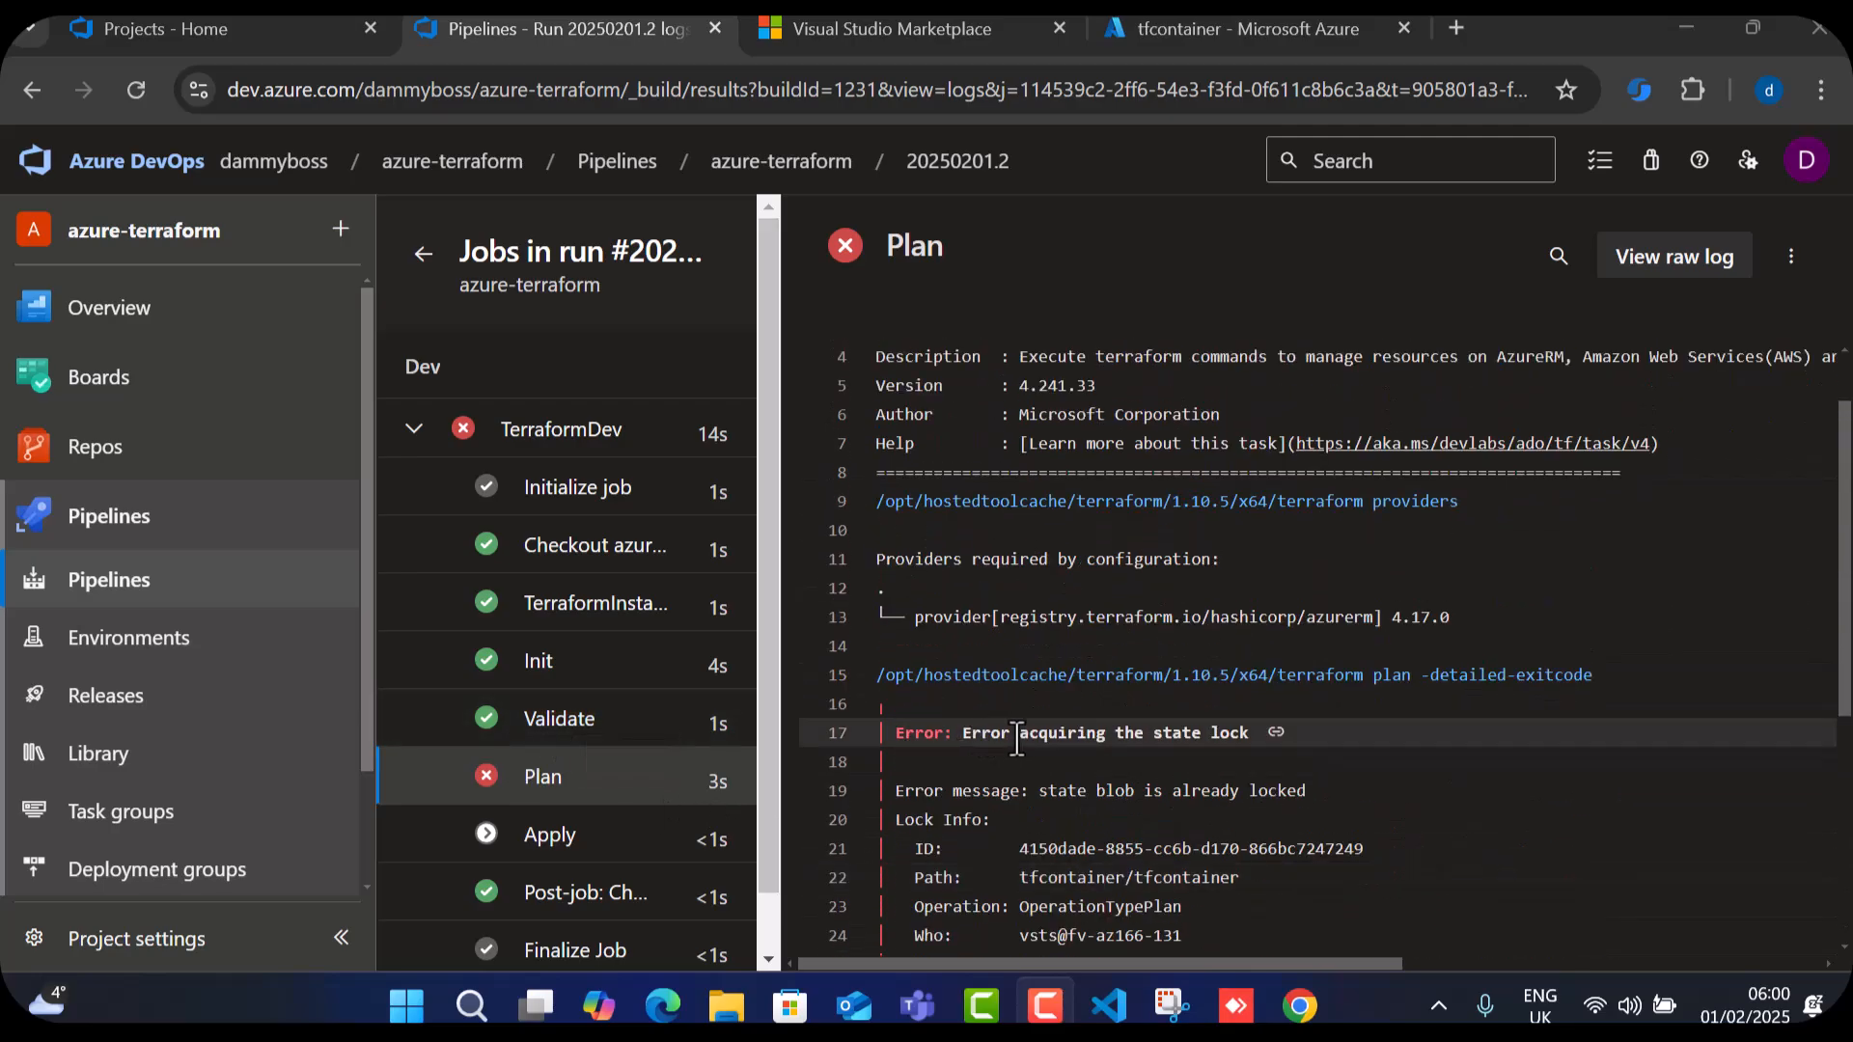
{"action": "scroll", "coordinate": [1274, 763], "scroll_direction": "down", "scroll_amount": 5}
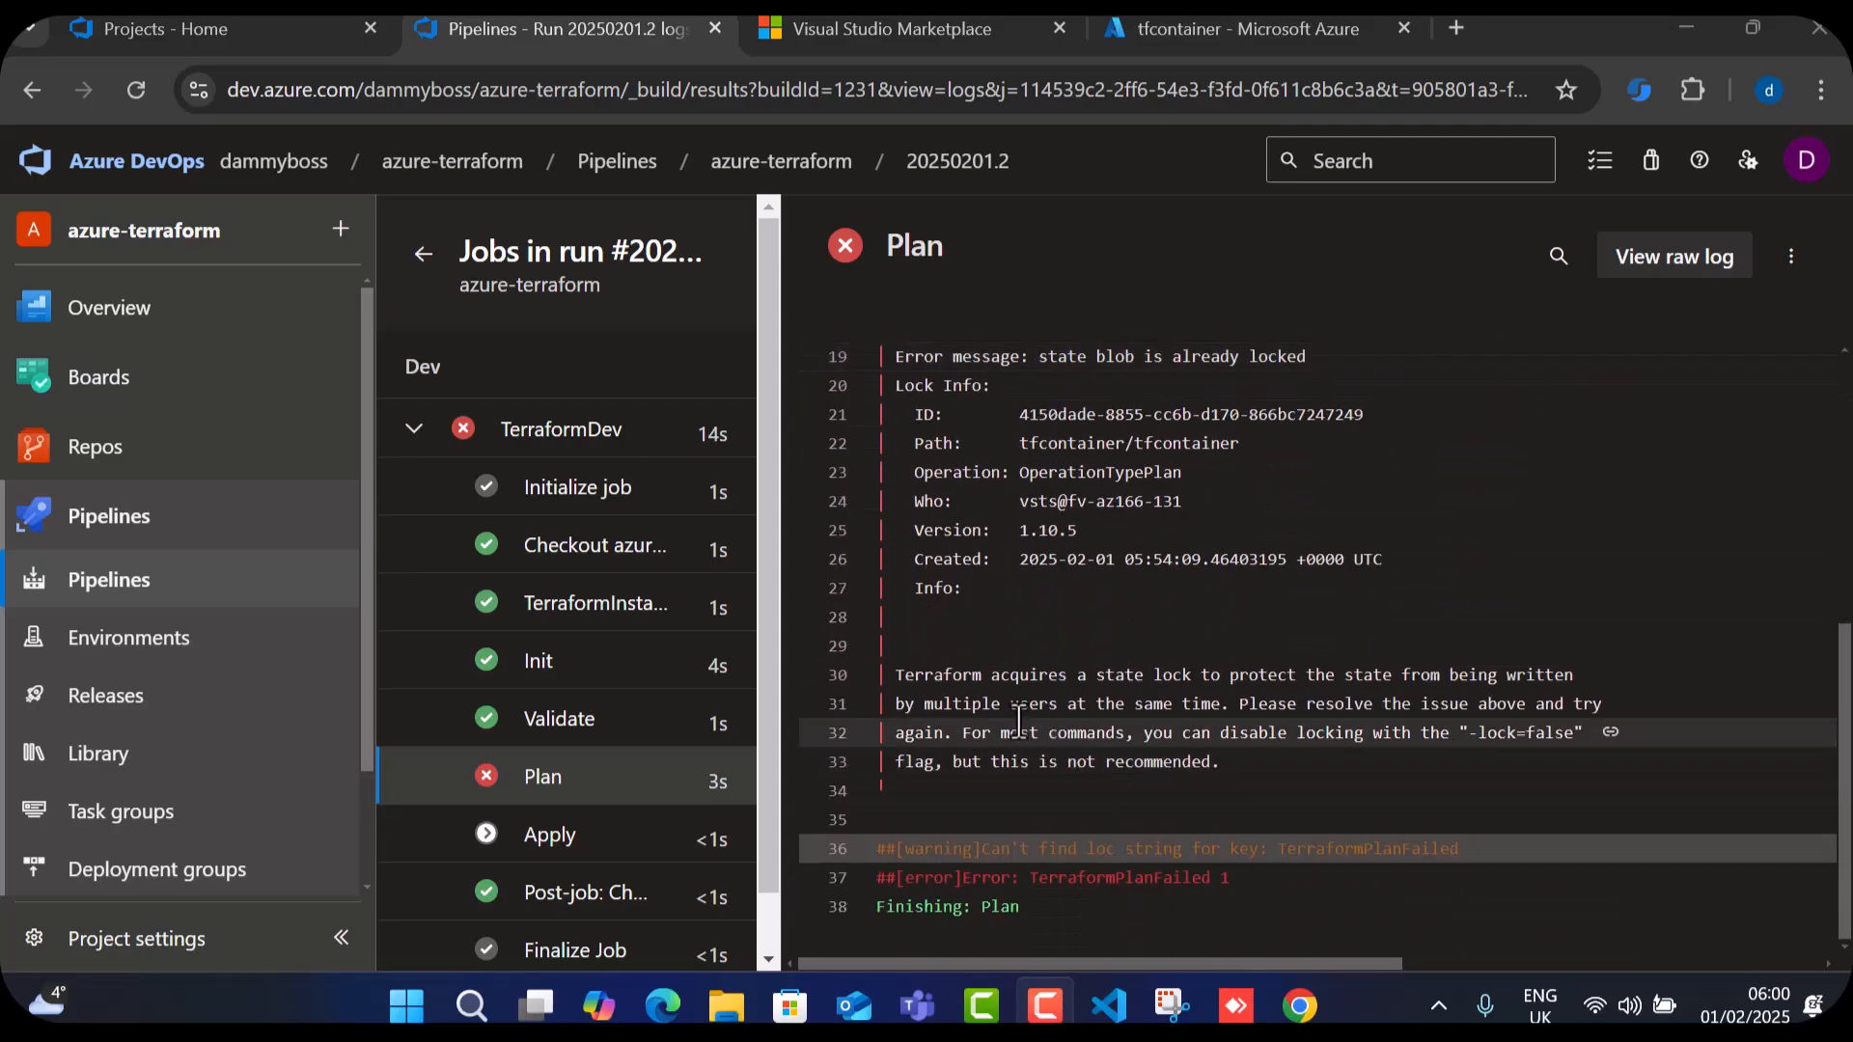
{"action": "scroll", "coordinate": [1321, 780], "scroll_direction": "up", "scroll_amount": 3}
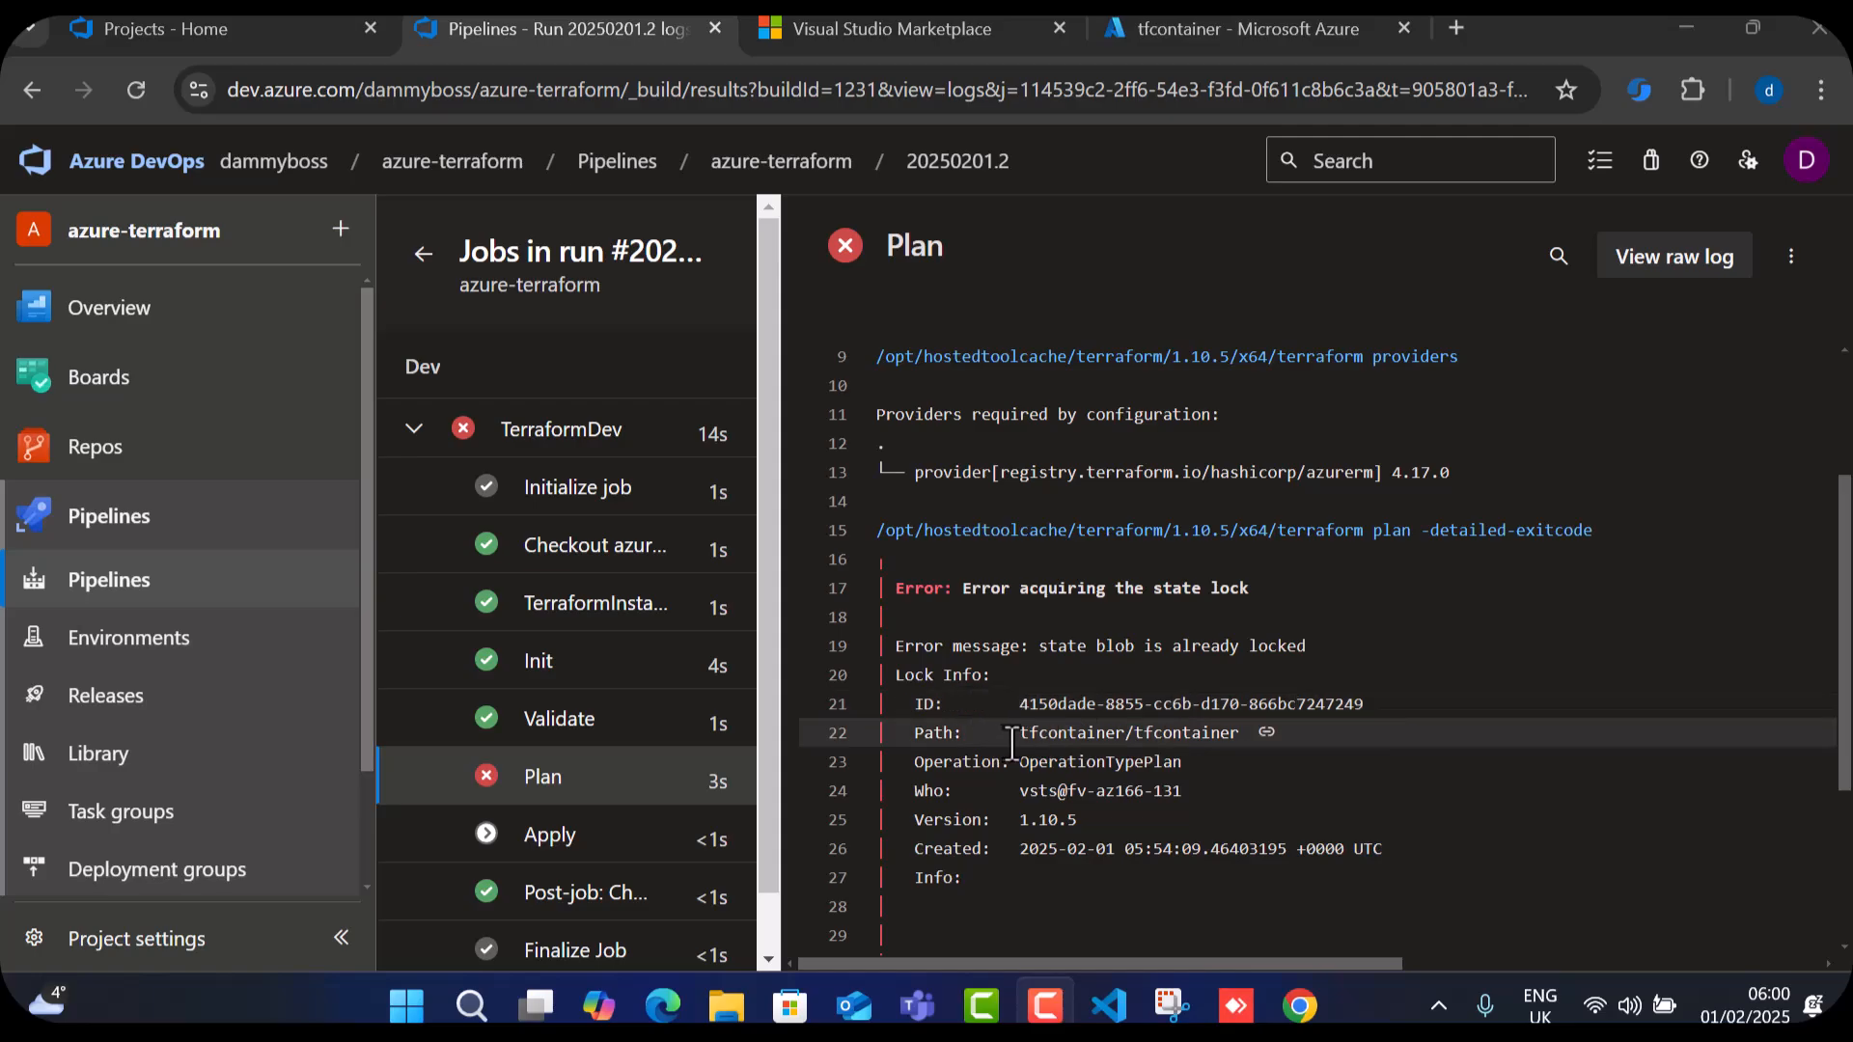
{"action": "left_click_drag", "start_coordinate": [1018, 733], "coordinate": [1241, 746]}
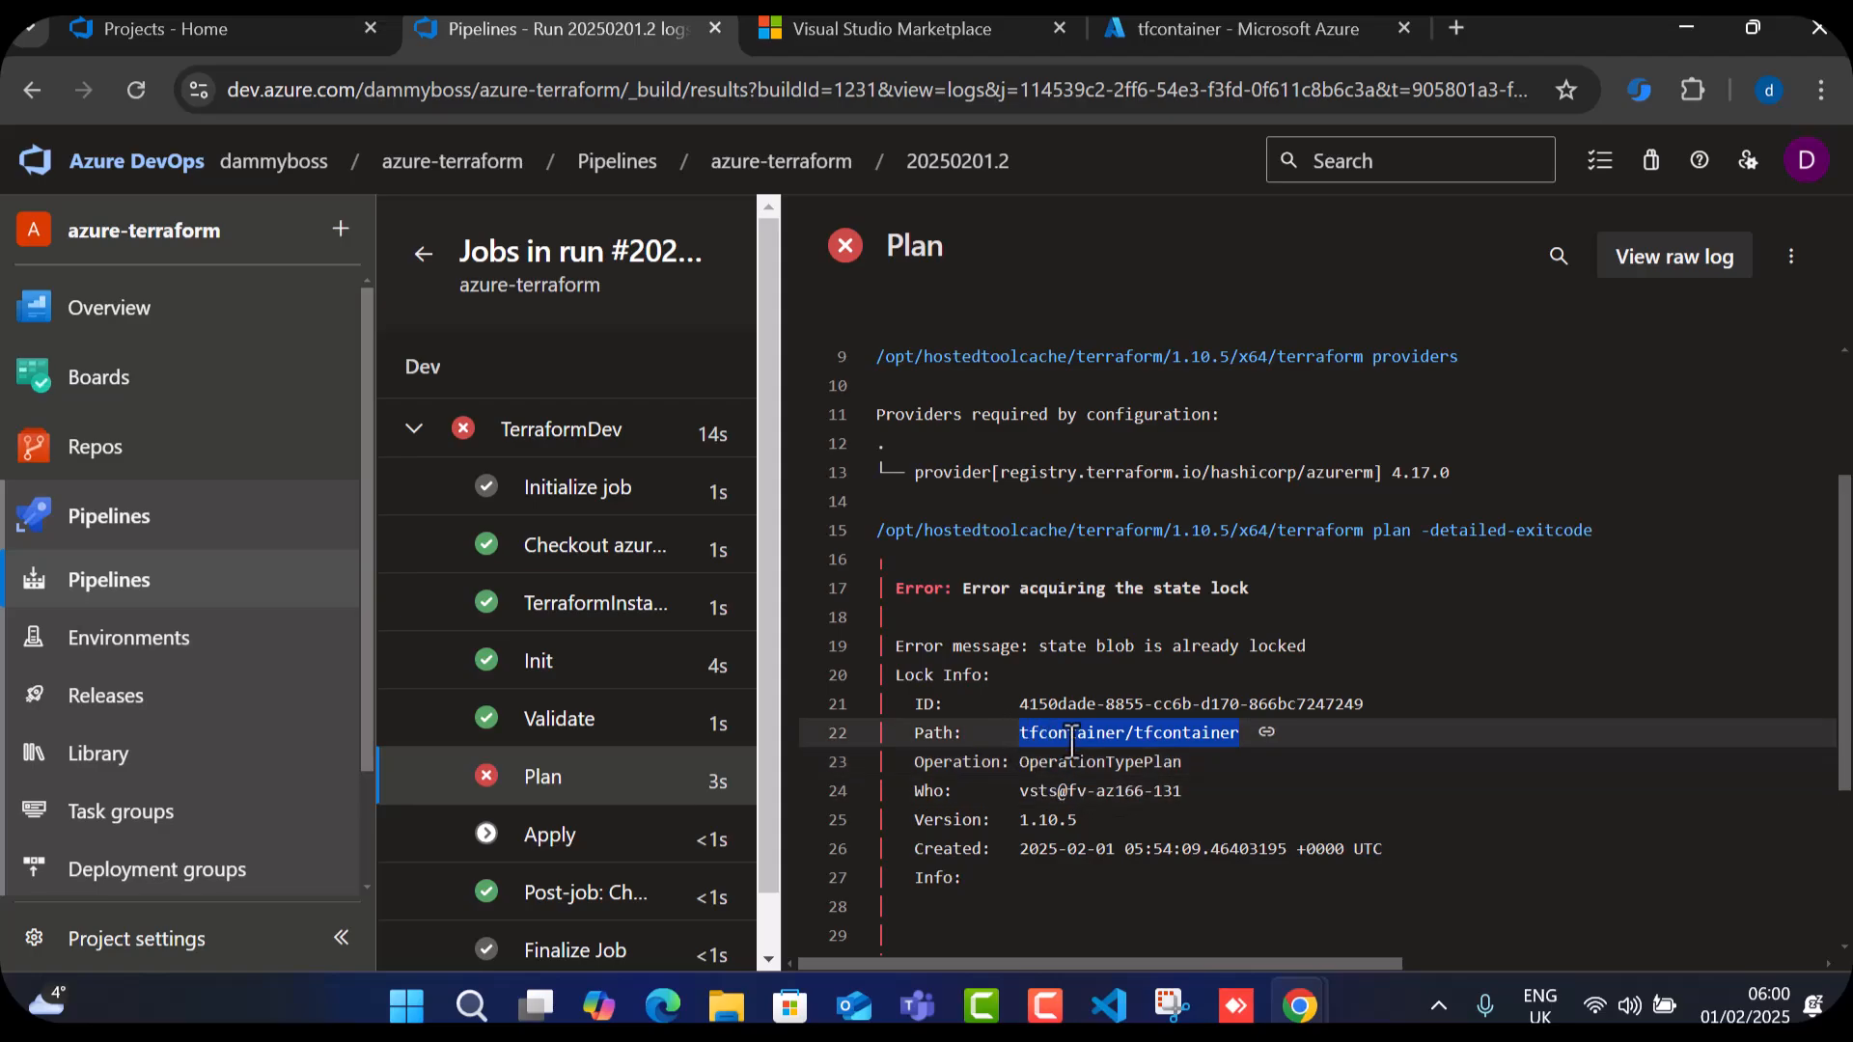
{"action": "left_click", "coordinate": [1016, 736]}
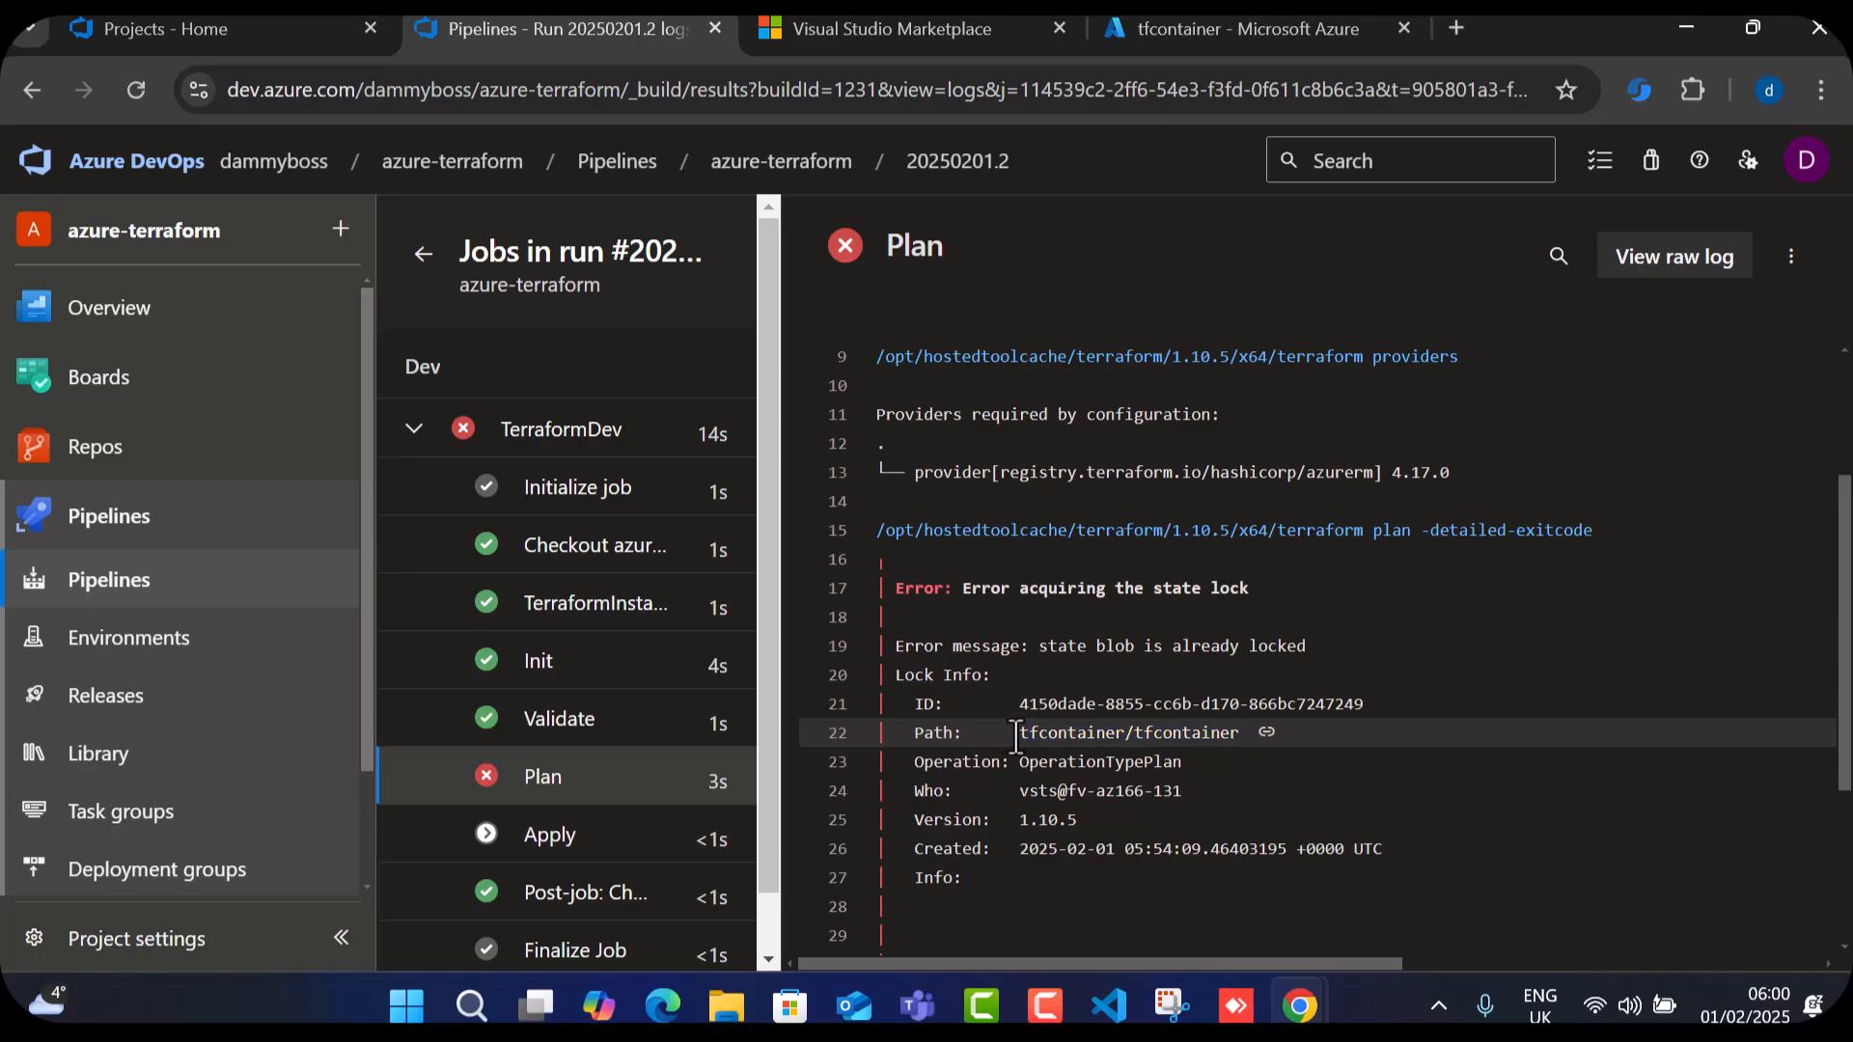
{"action": "left_click_drag", "start_coordinate": [1042, 735], "coordinate": [1117, 736]}
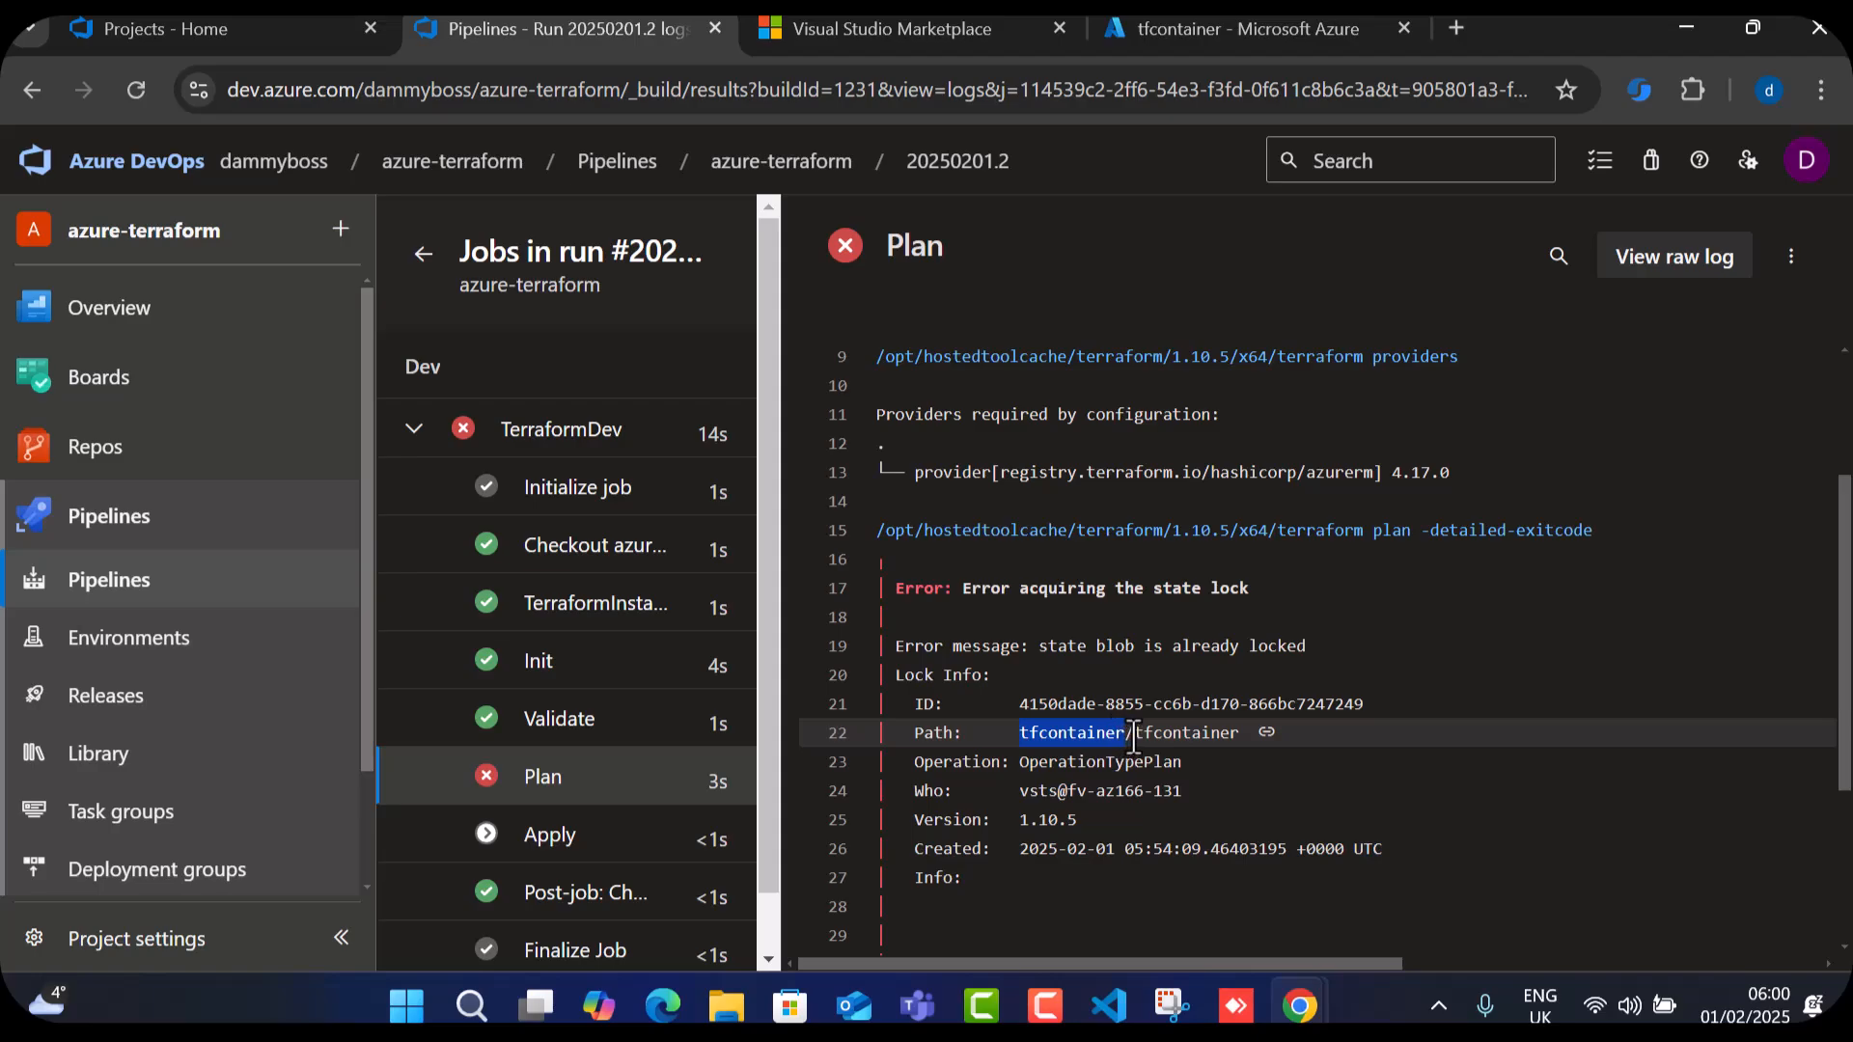
{"action": "left_click_drag", "start_coordinate": [1133, 737], "coordinate": [1235, 736]}
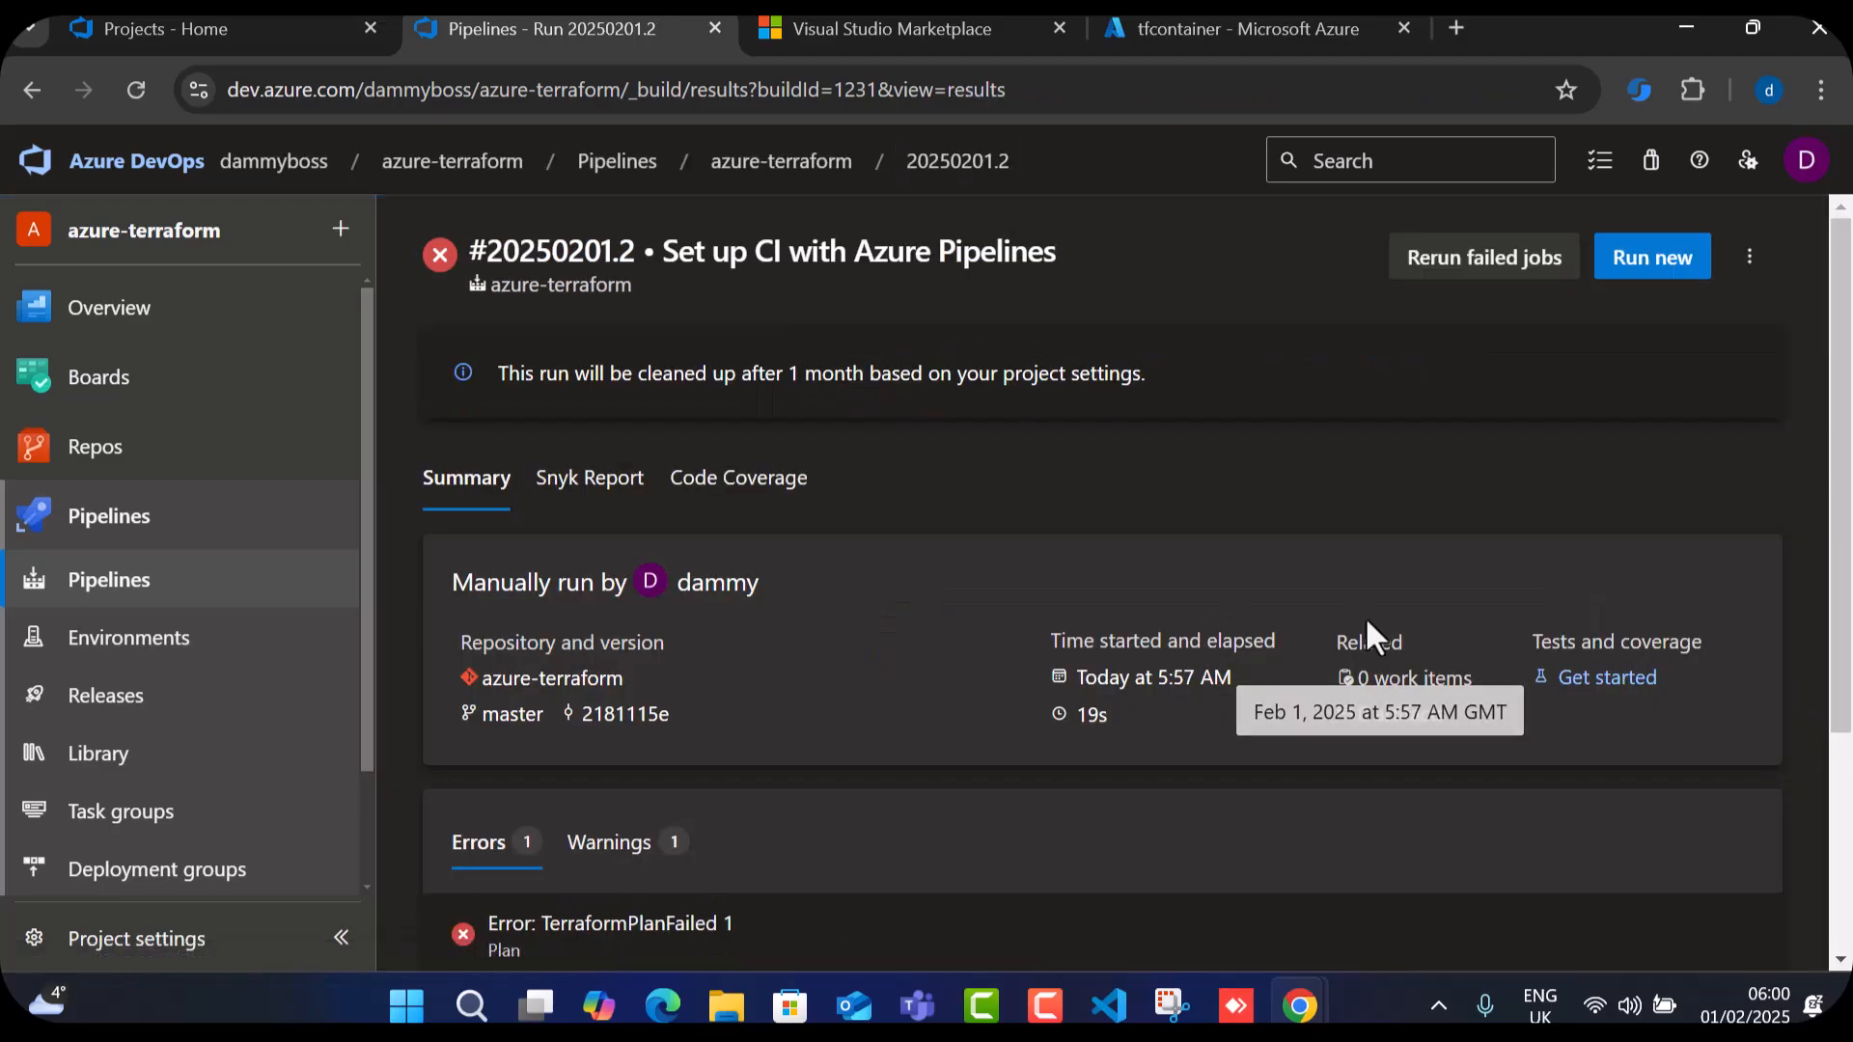
Open the run's pipeline YAML for editing and check the key variable and its tfstate value.
{"action": "left_click", "coordinate": [1754, 270]}
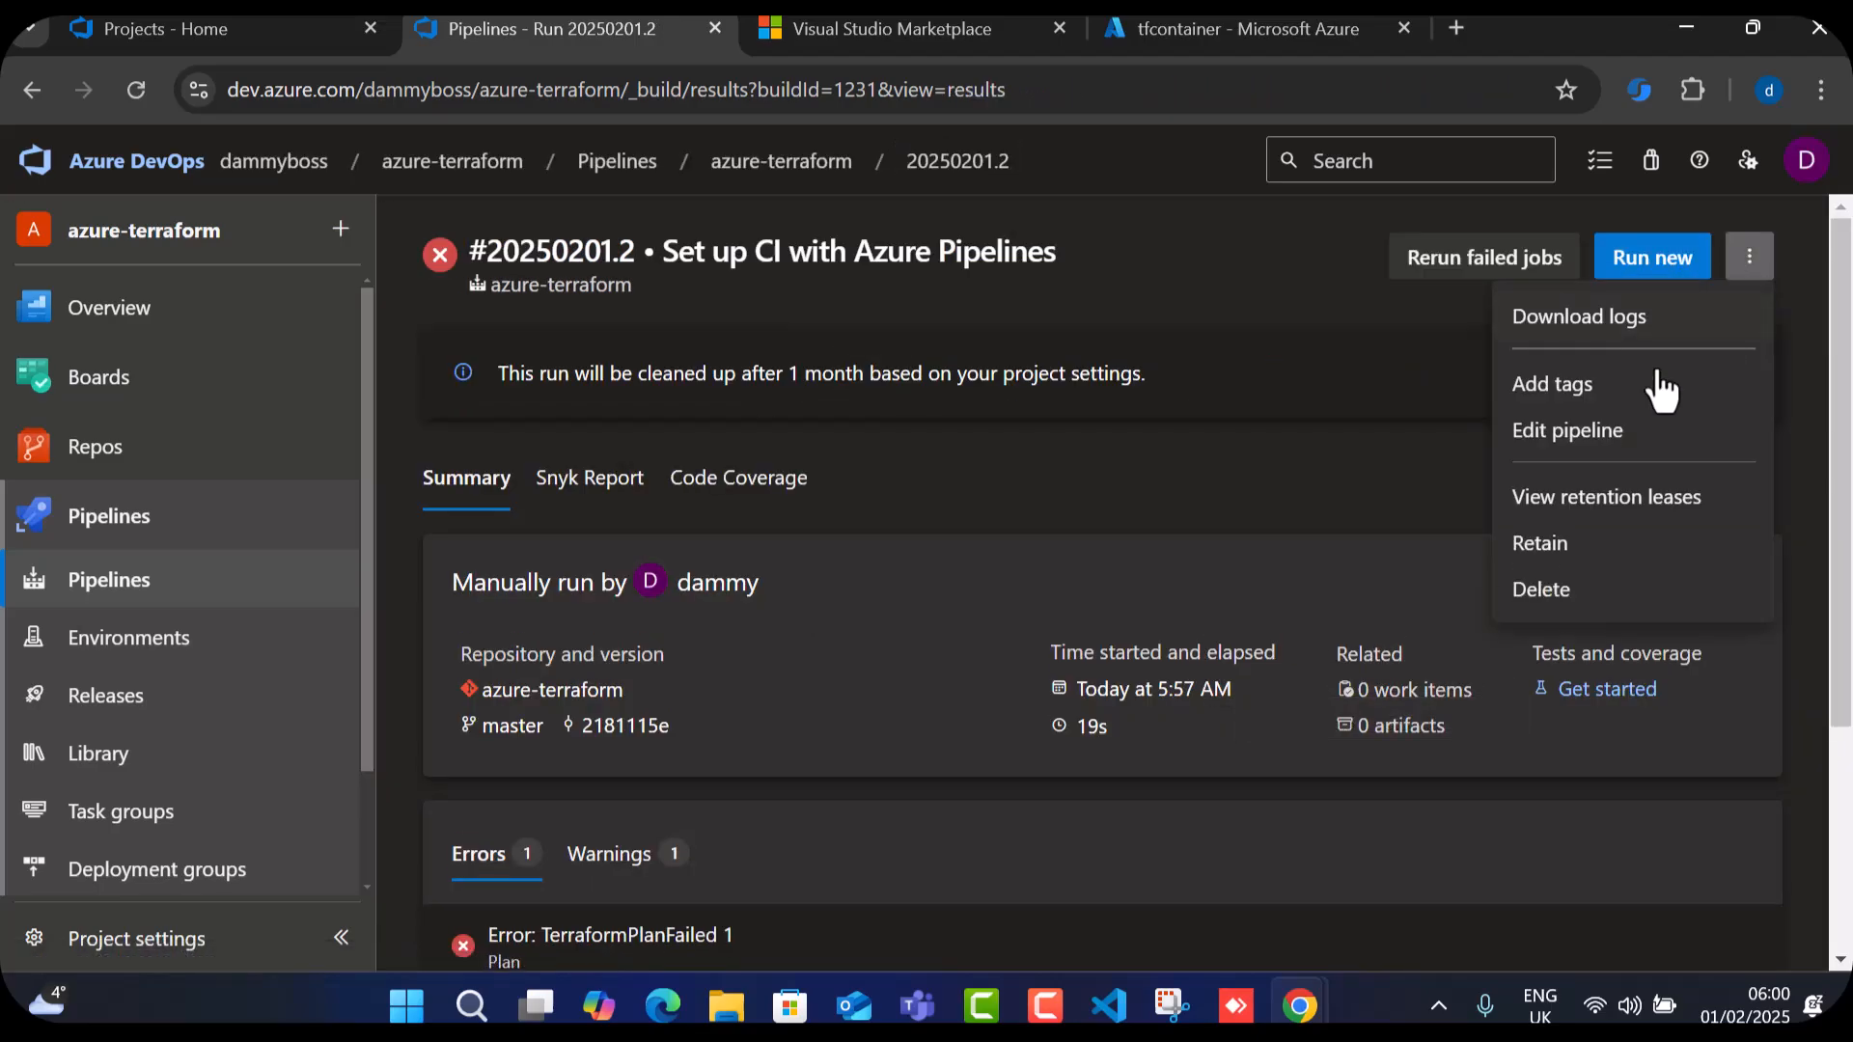
{"action": "left_click", "coordinate": [1560, 428]}
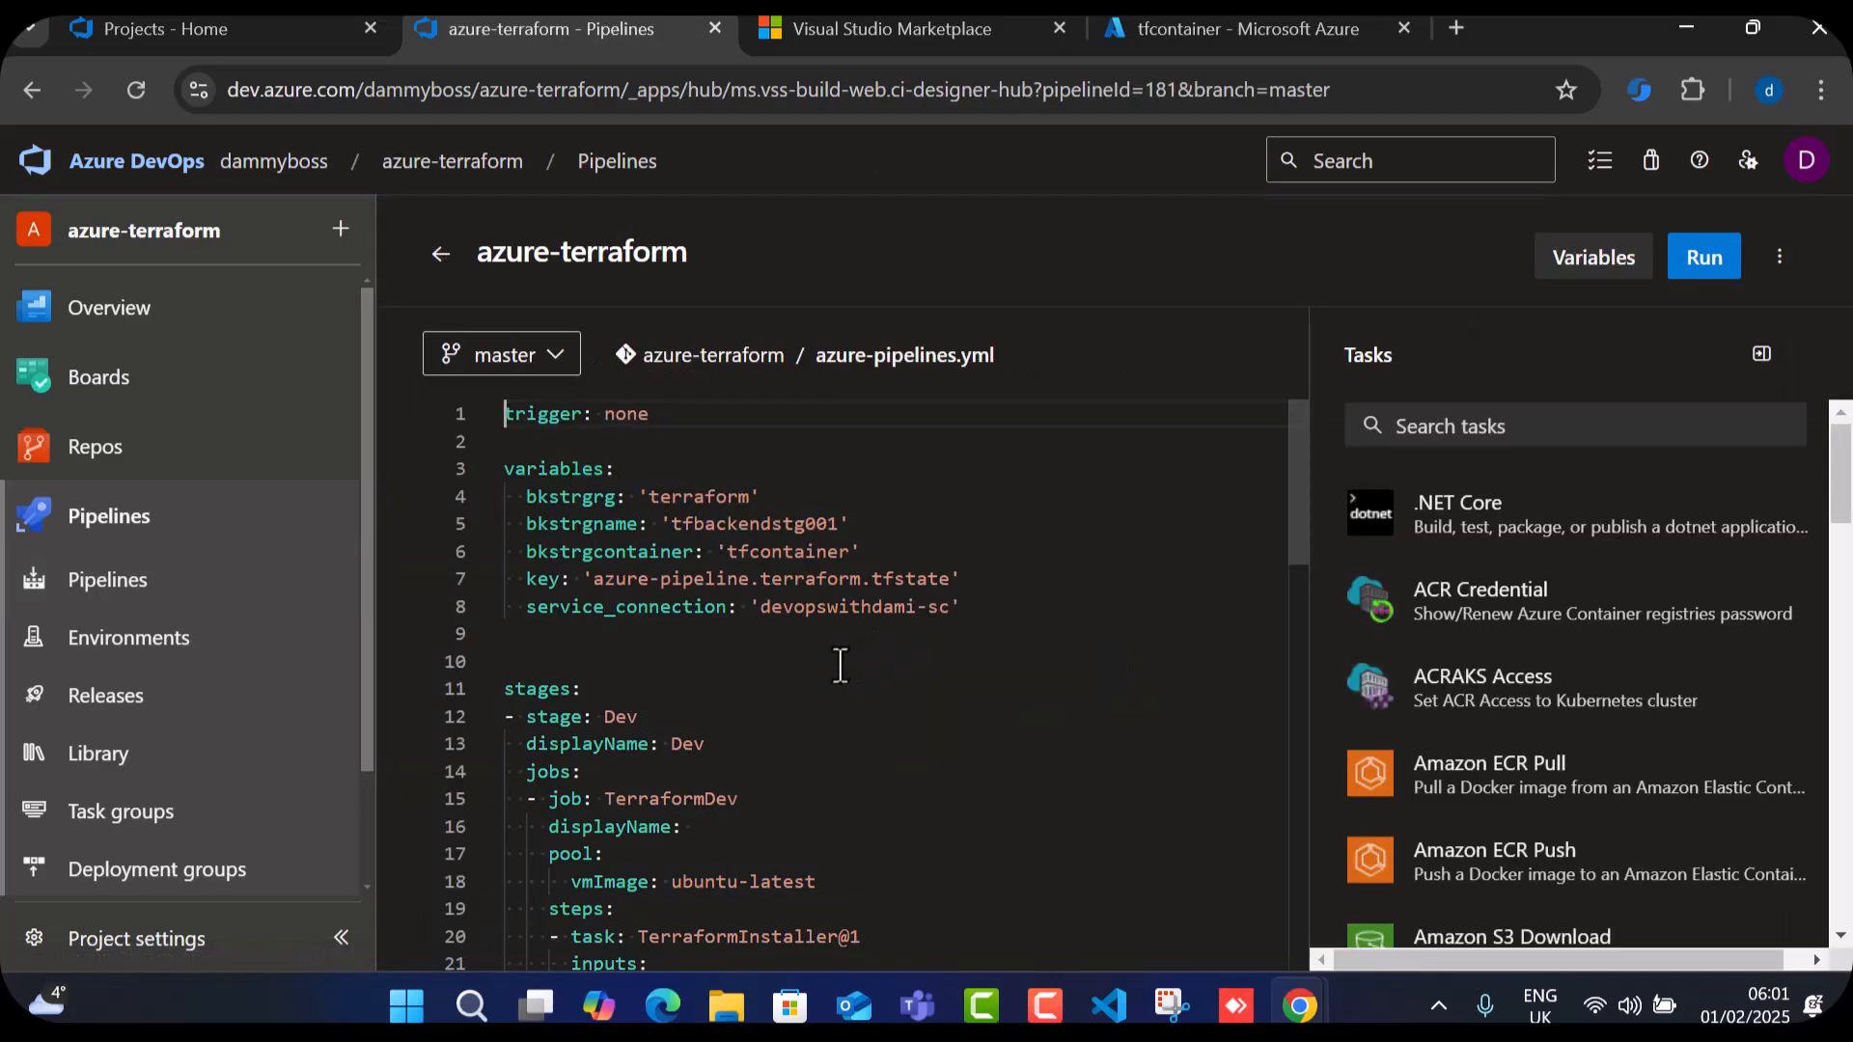
{"action": "double_click", "coordinate": [544, 580]}
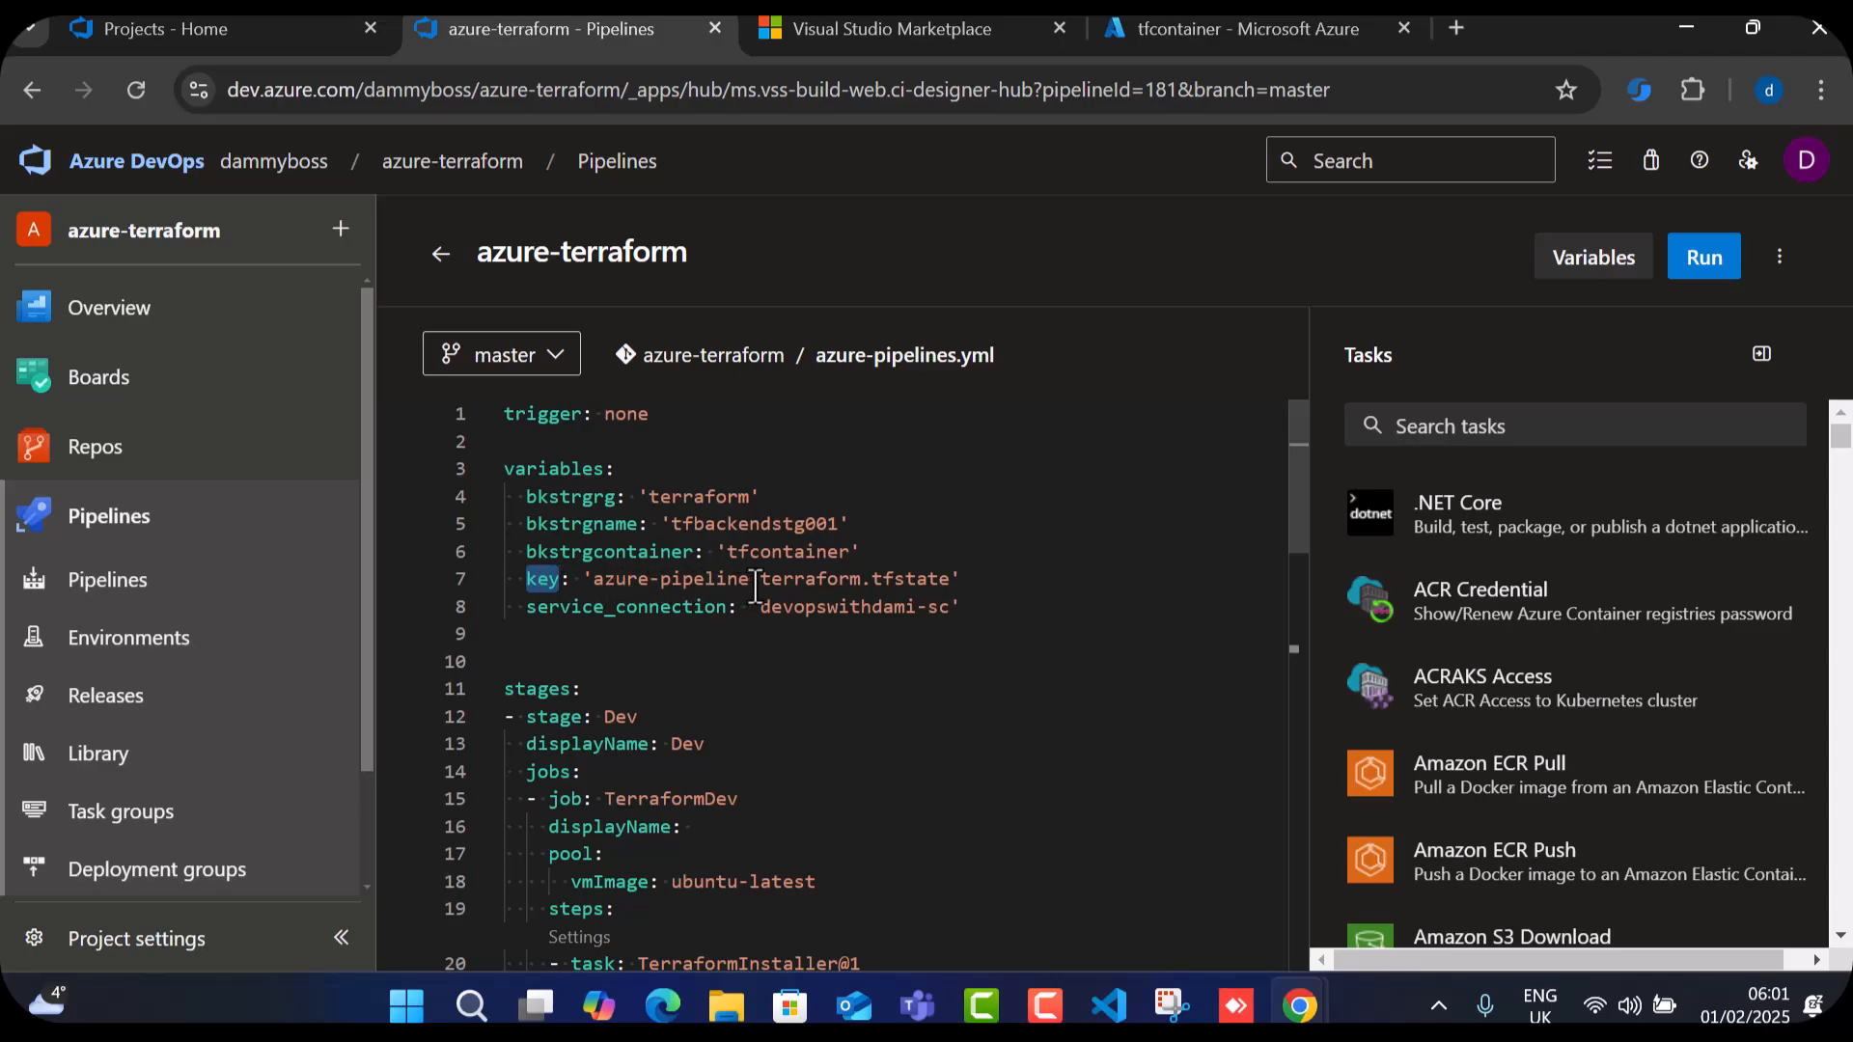
{"action": "left_click_drag", "start_coordinate": [949, 580], "coordinate": [875, 583]}
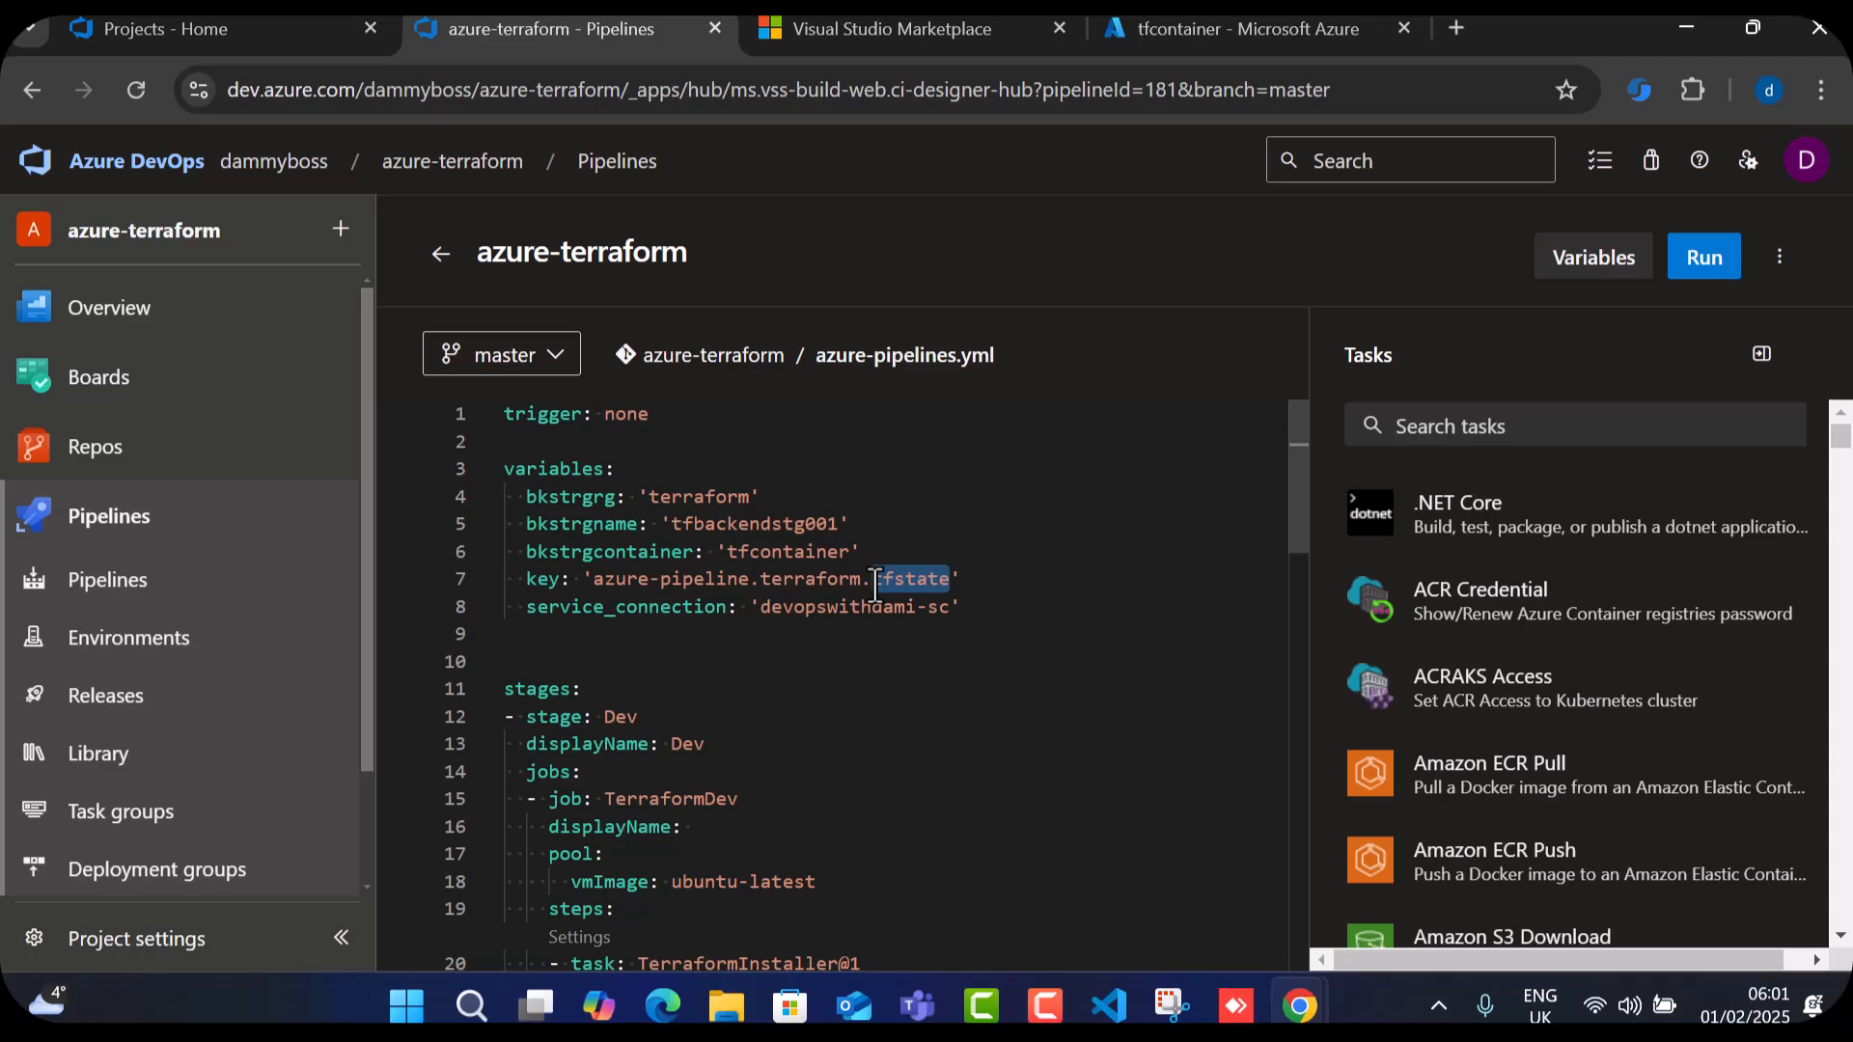
{"action": "left_click_drag", "start_coordinate": [561, 580], "coordinate": [526, 580]}
Replace the variable in the Init task's backendAzureRmKey with key, making the value '$(key)'.
{"action": "scroll", "coordinate": [804, 778], "scroll_direction": "down", "scroll_amount": 7}
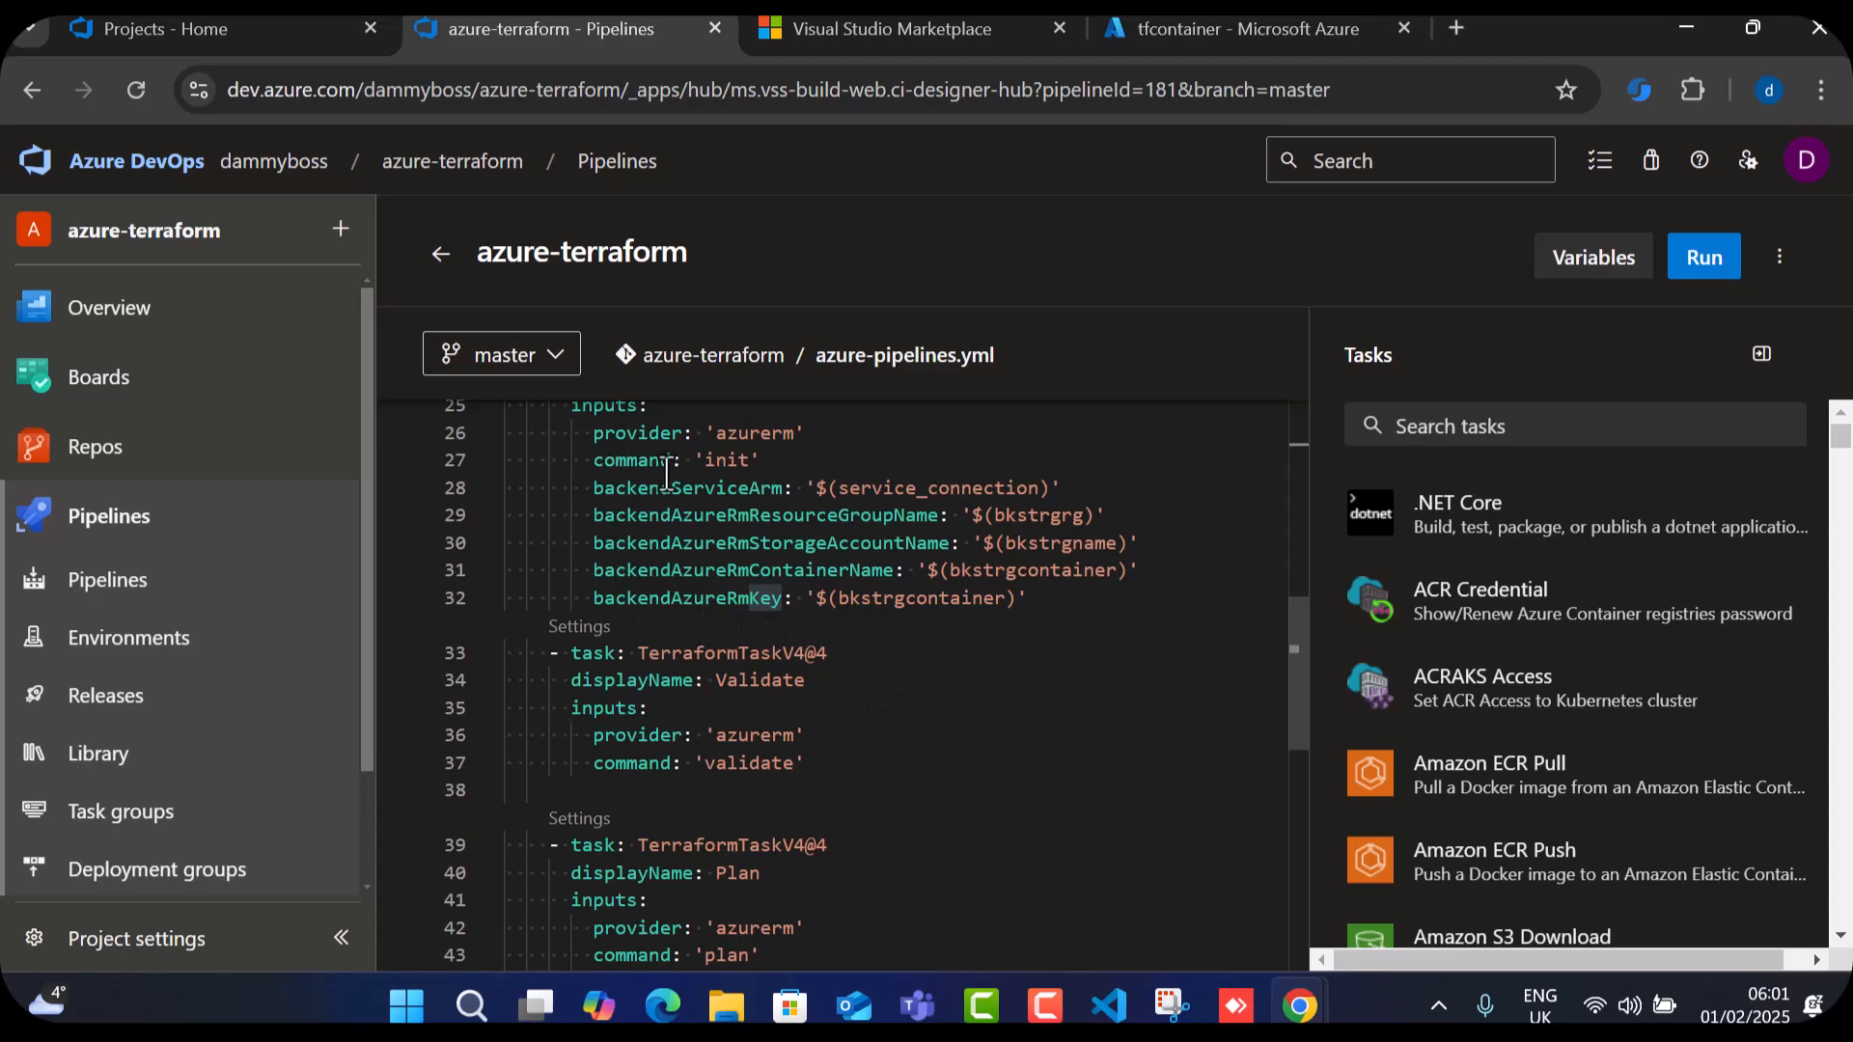
{"action": "left_click_drag", "start_coordinate": [594, 598], "coordinate": [771, 599]}
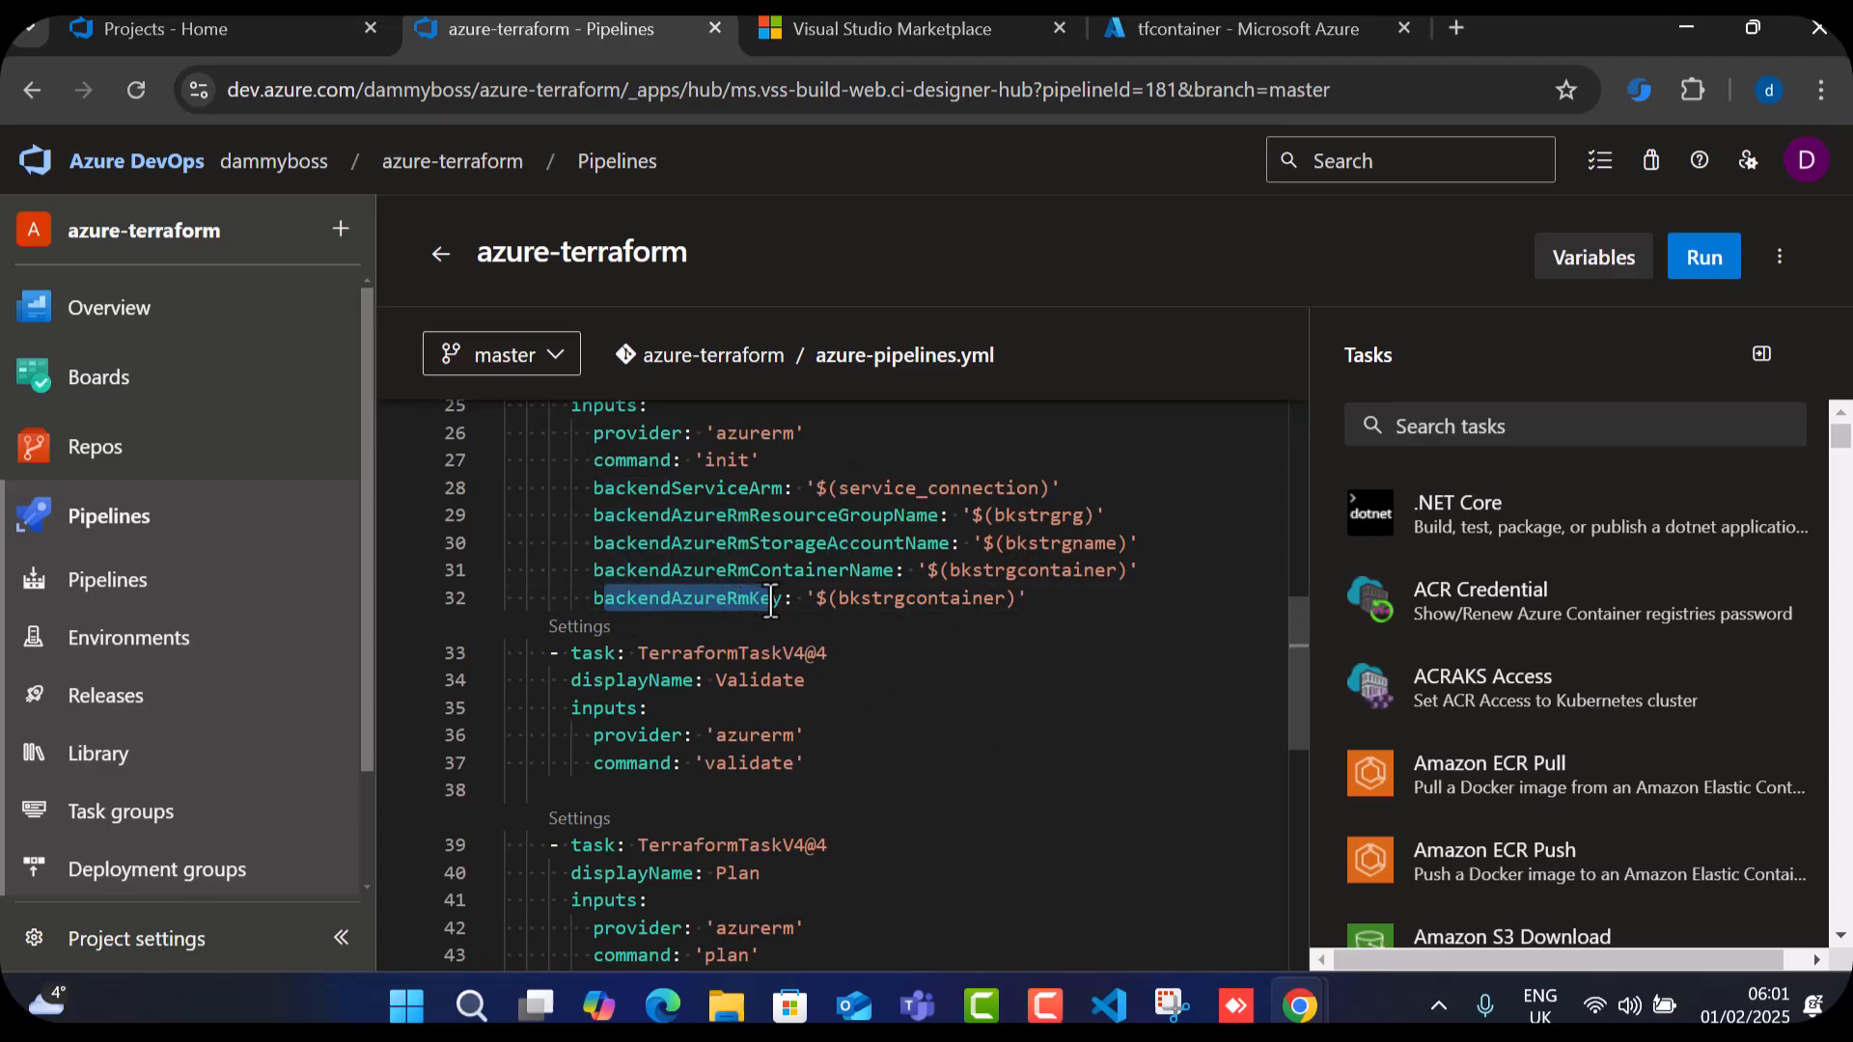
{"action": "double_click", "coordinate": [941, 601]}
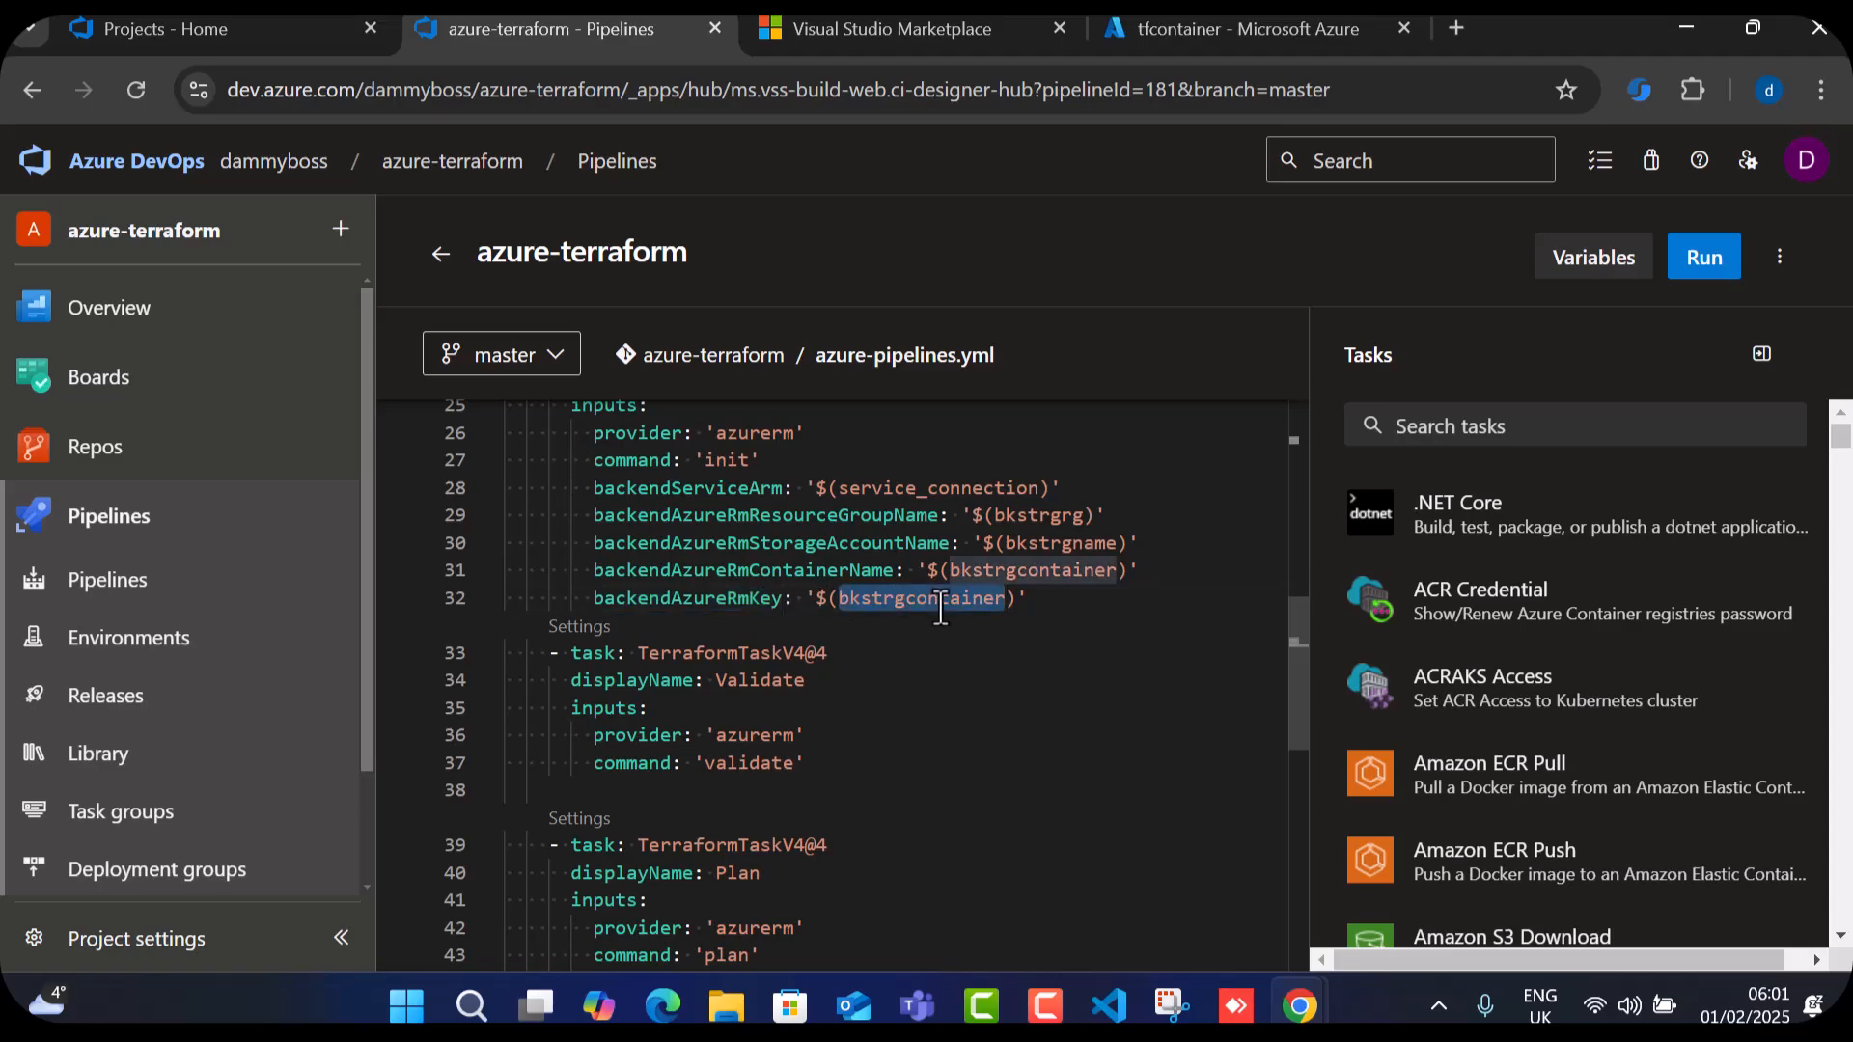
{"action": "type", "text": "key"}
Validate and save the edited azure-pipelines.yml to the repository.
{"action": "scroll", "coordinate": [889, 662], "scroll_direction": "up", "scroll_amount": 3}
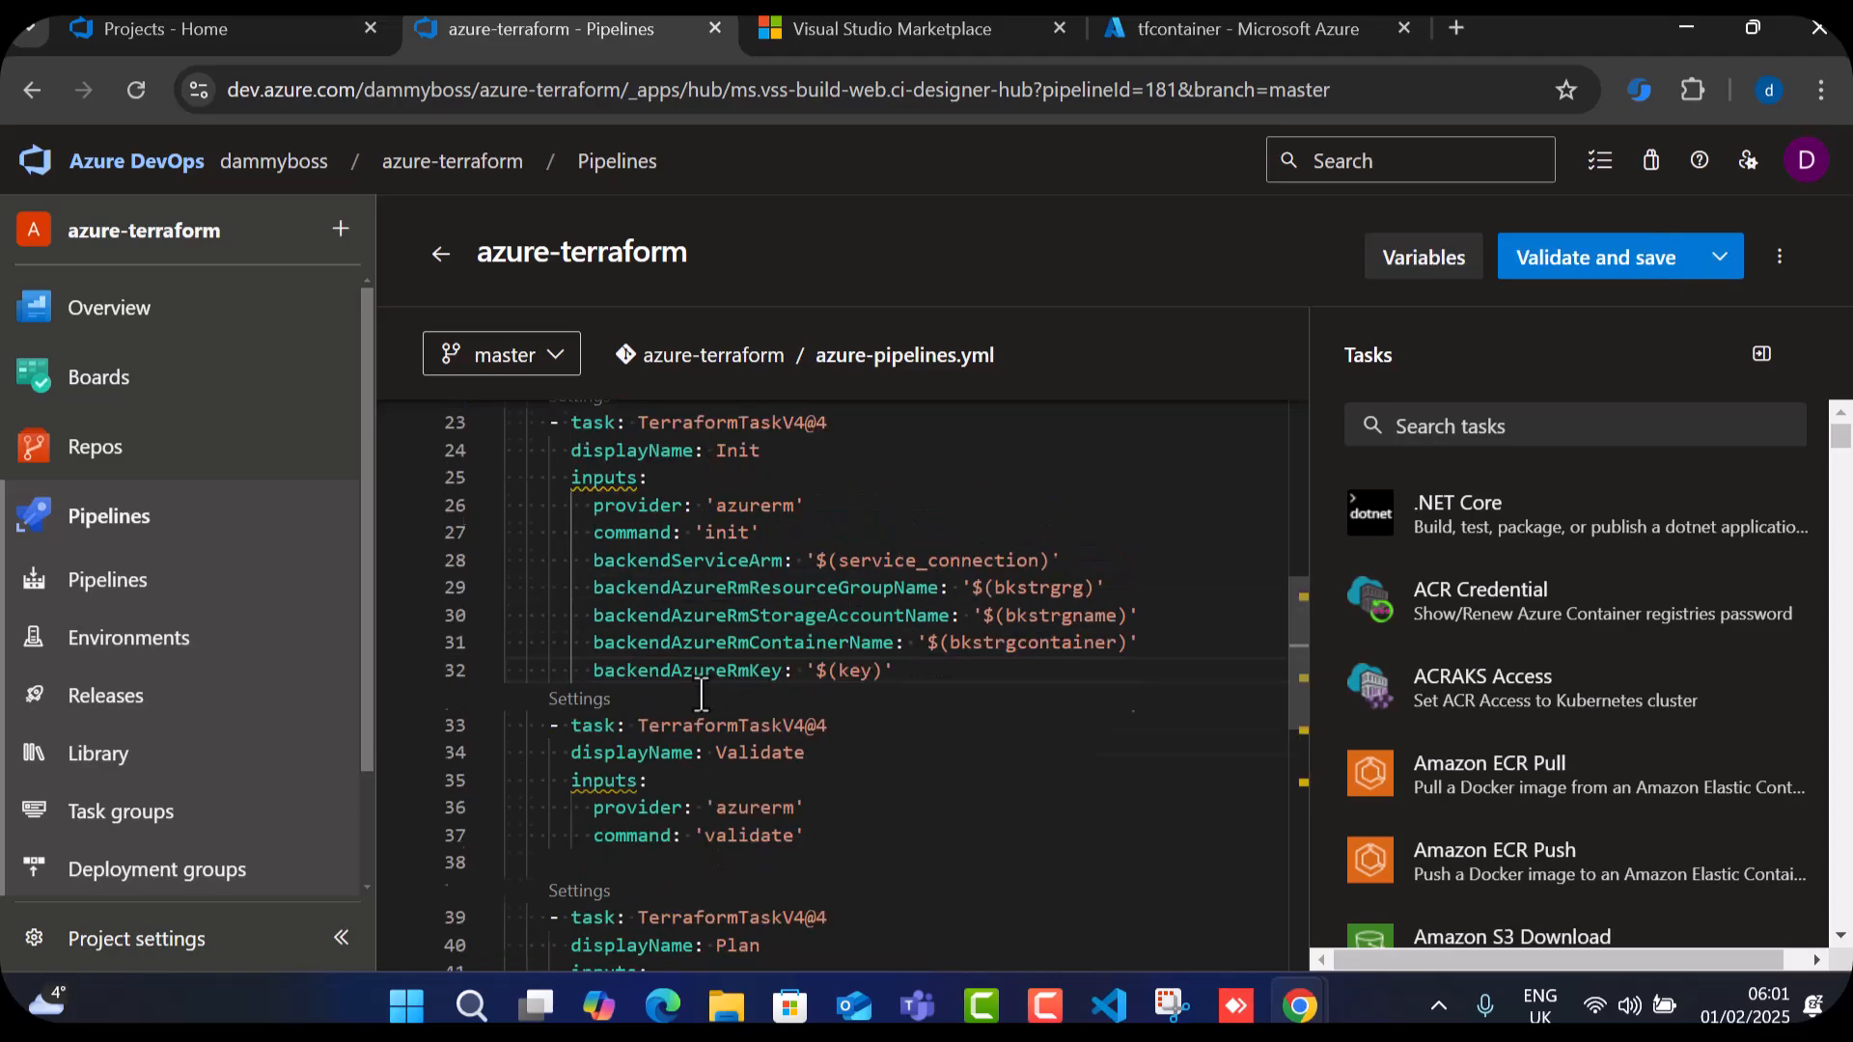
{"action": "left_click", "coordinate": [1607, 274]}
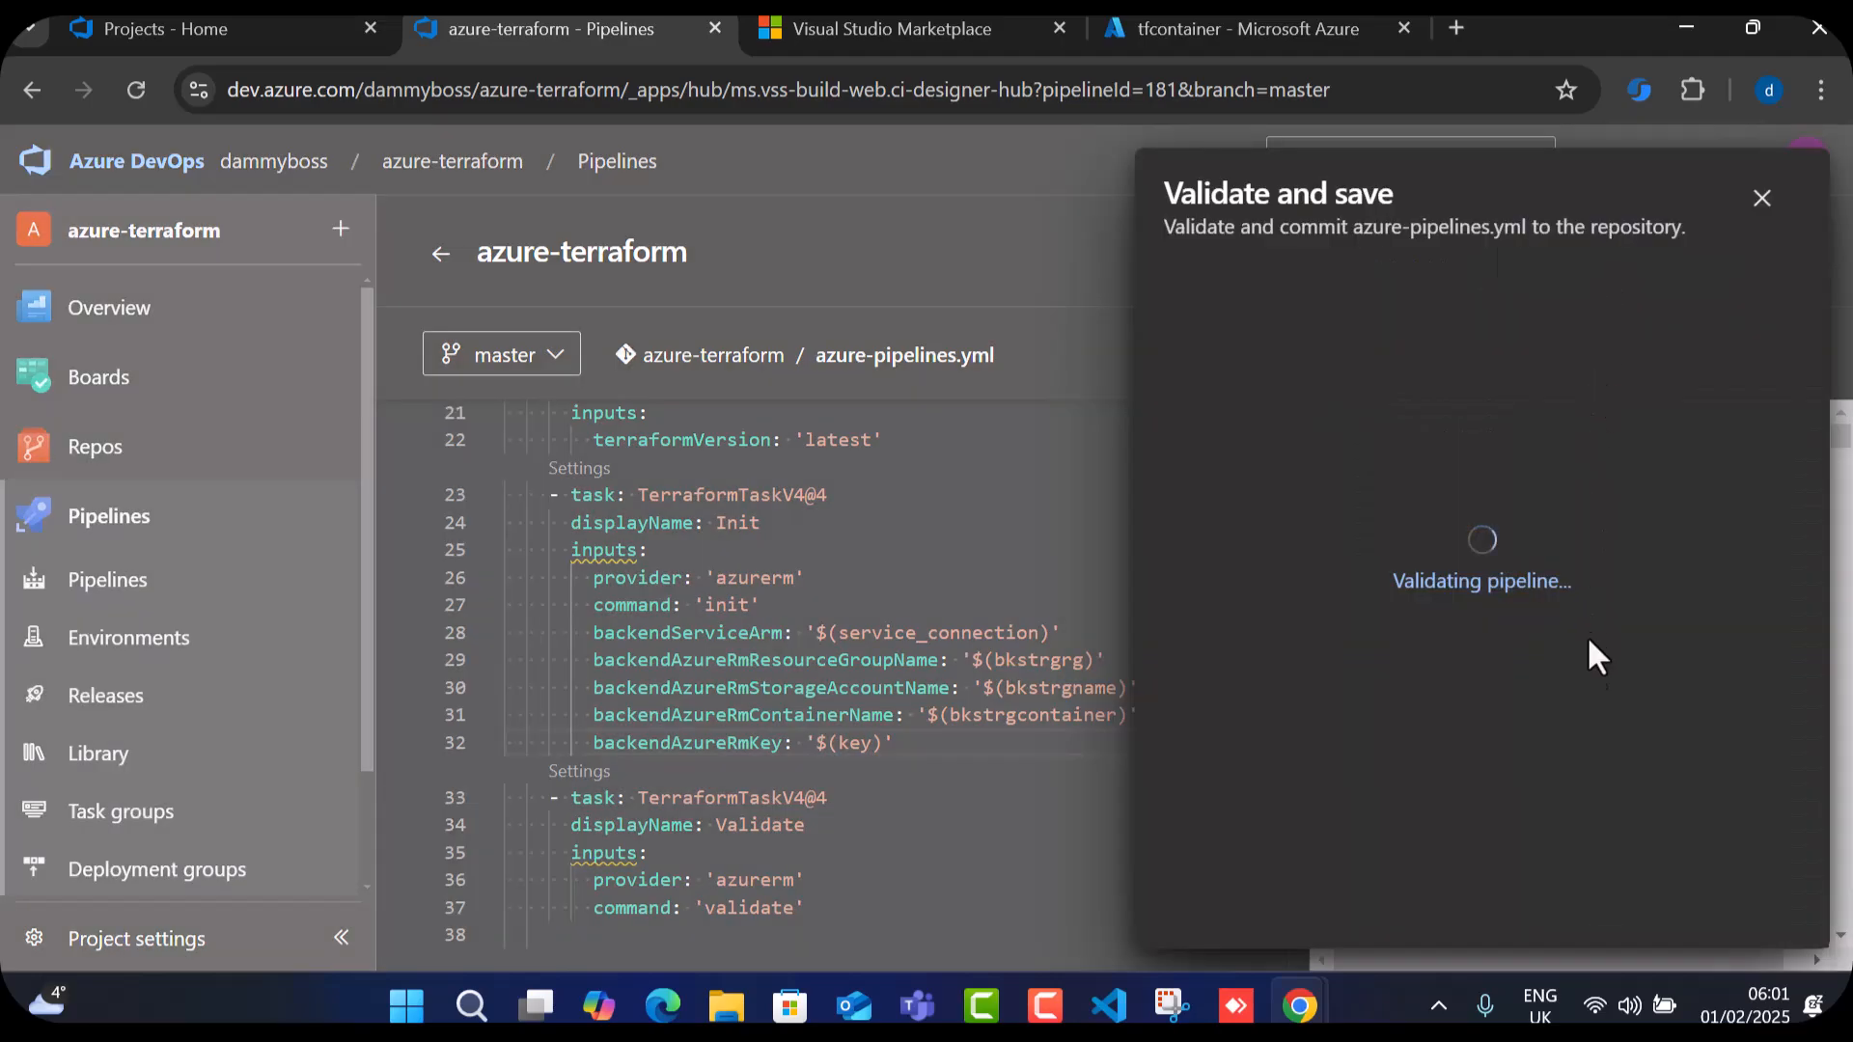
{"action": "left_click", "coordinate": [1748, 917]}
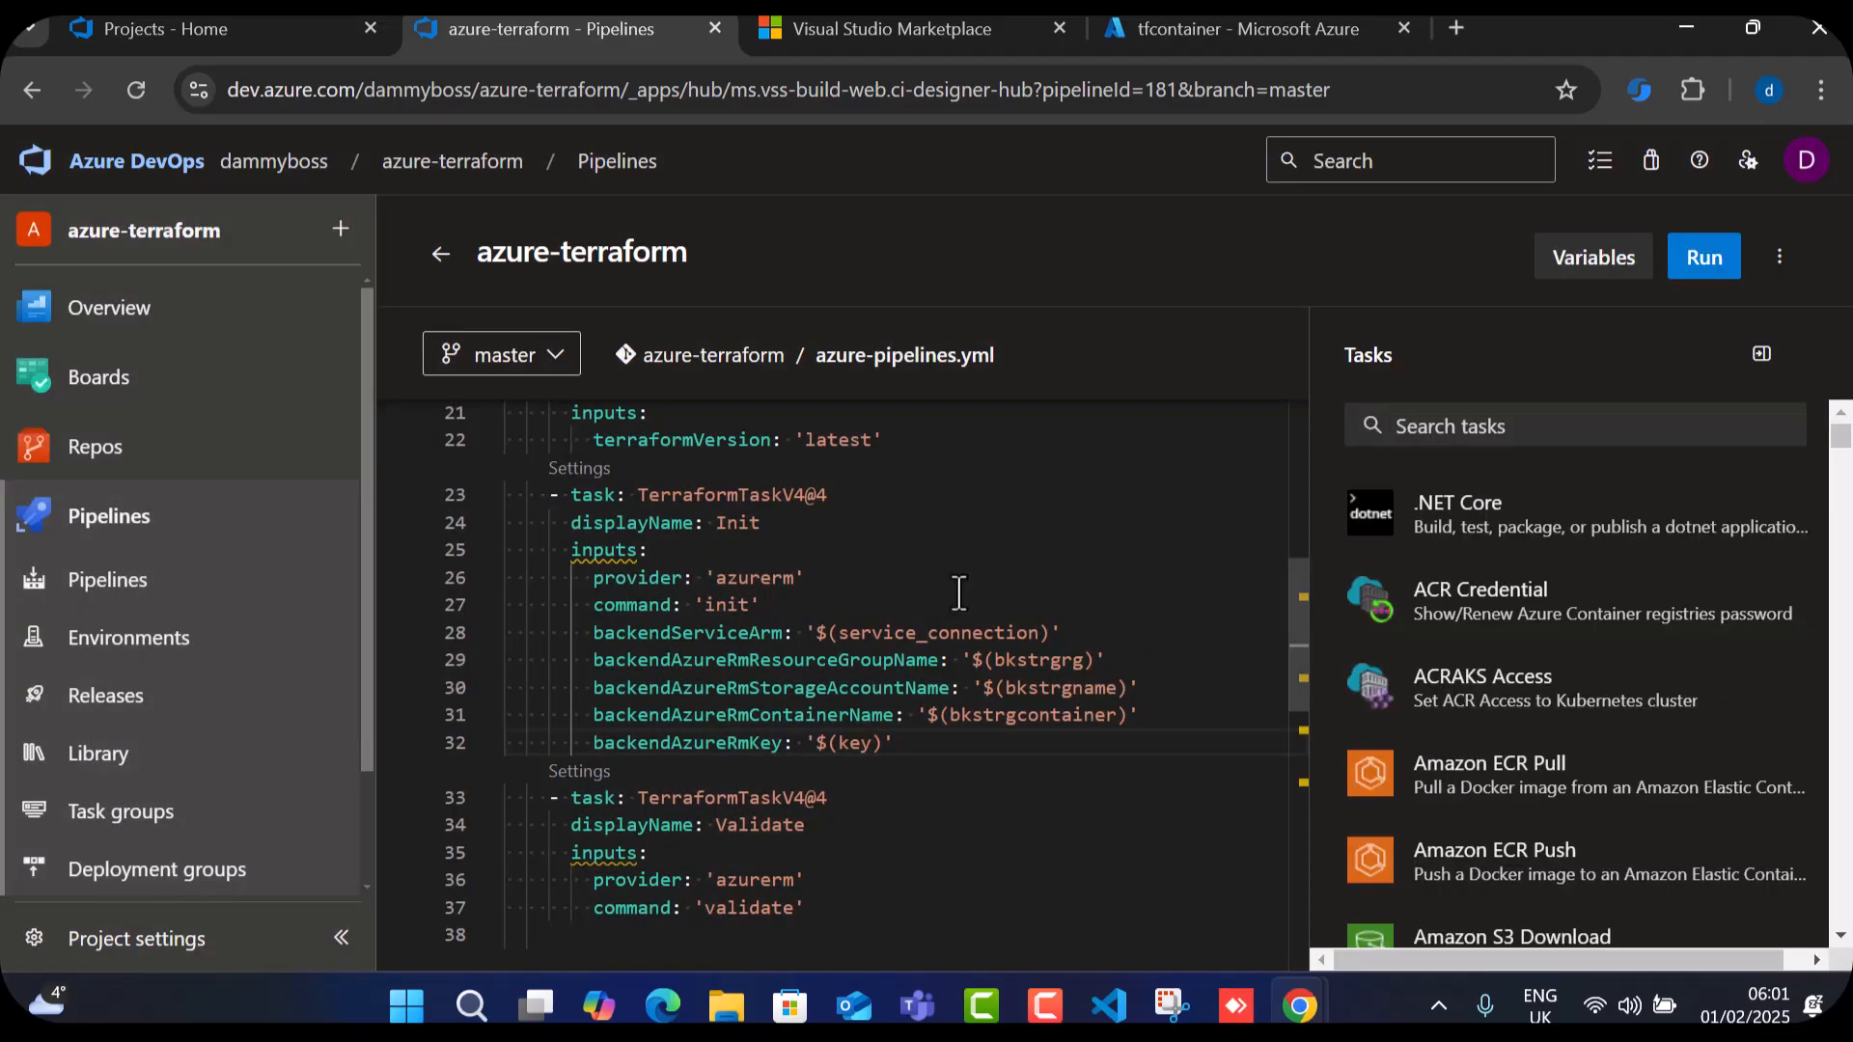
Switch to the Azure portal, check the tfcontainer blob in the storage container, and return to the Azure DevOps pipeline.
{"action": "left_click", "coordinate": [1191, 31]}
{"action": "left_click", "coordinate": [762, 666]}
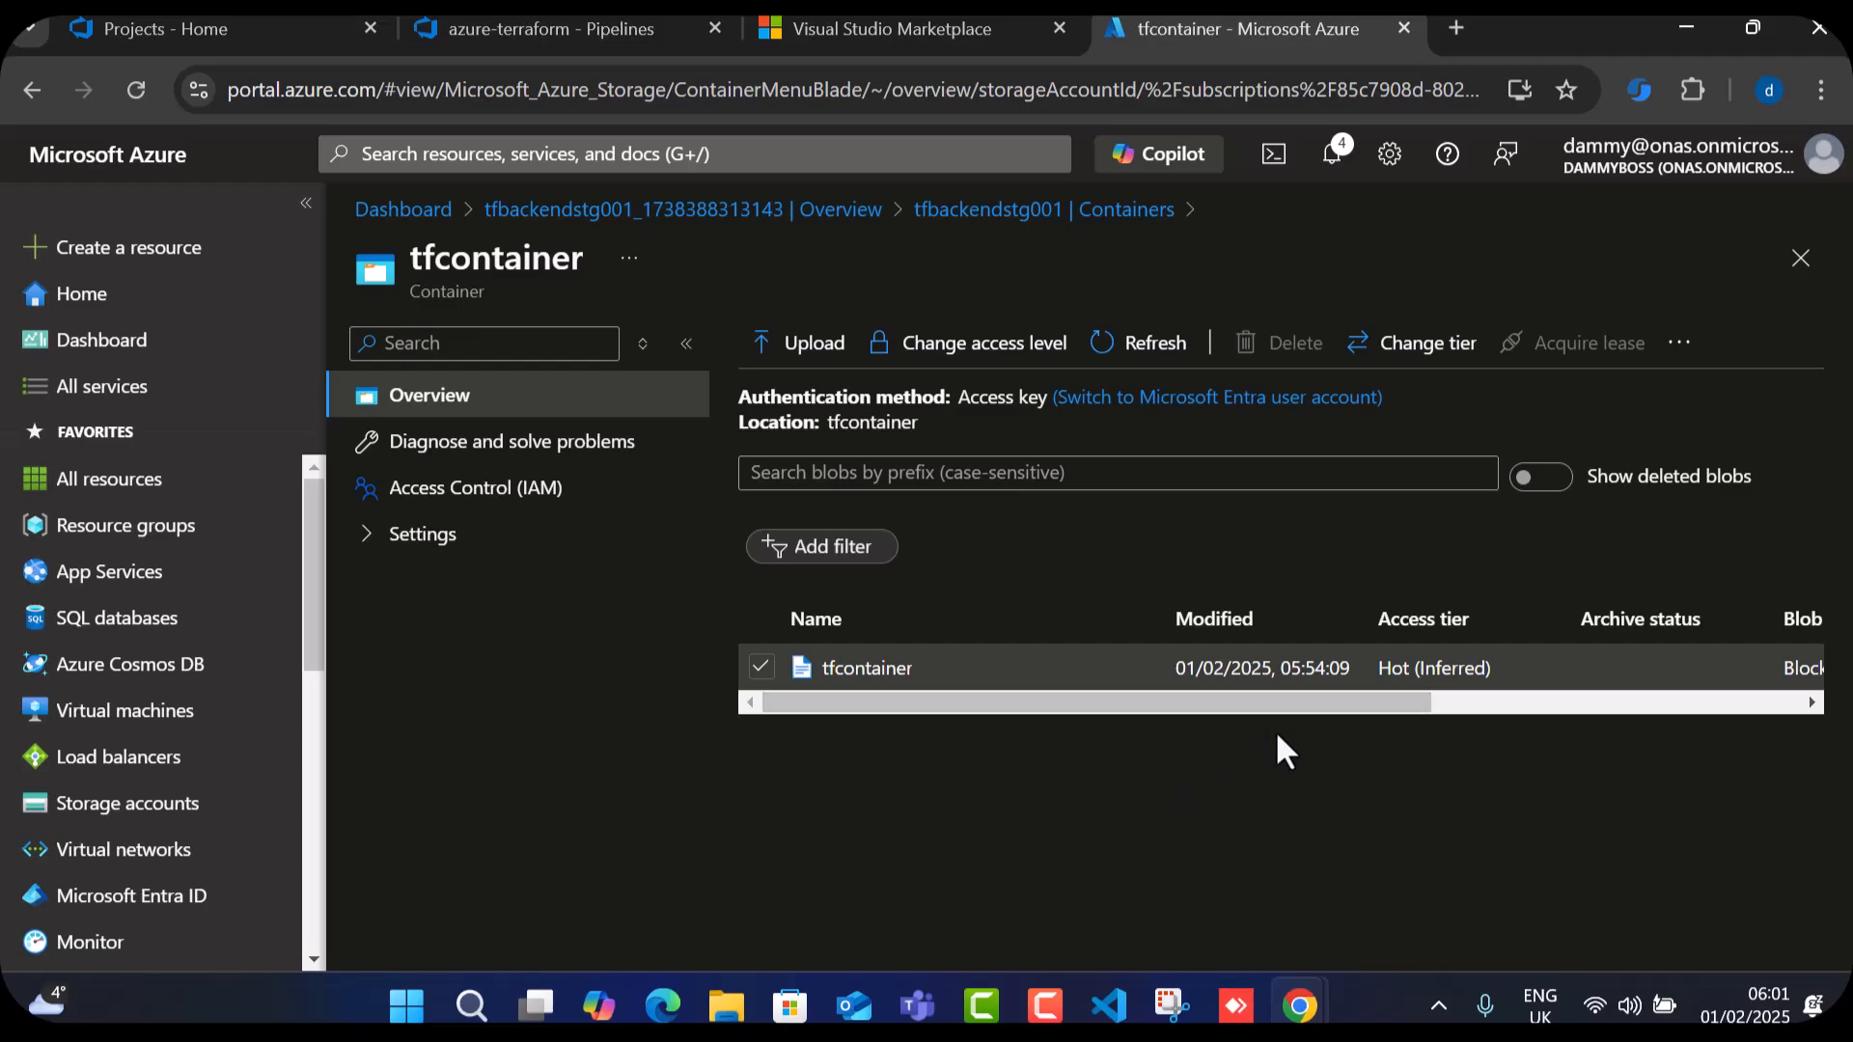
{"action": "left_click", "coordinate": [557, 31]}
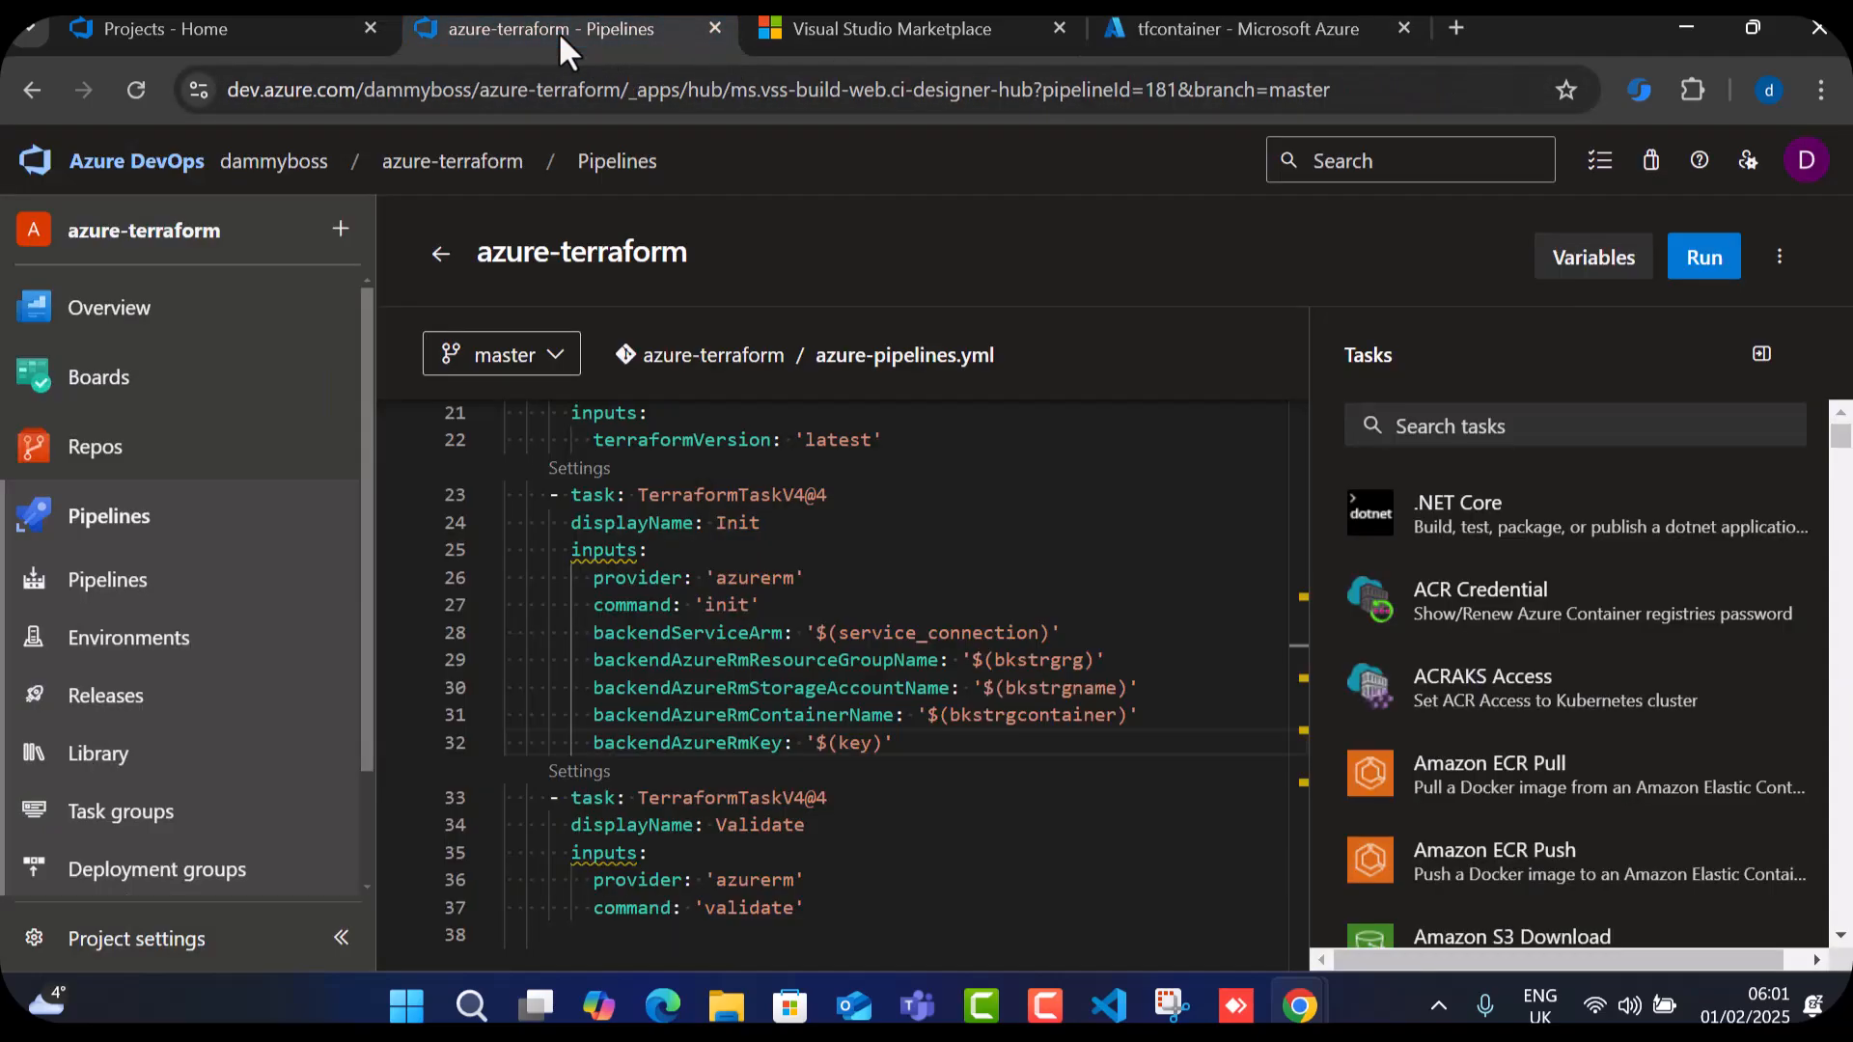
Run the pipeline on the master branch and open the TerraformDev job's log.
{"action": "left_click", "coordinate": [1704, 258]}
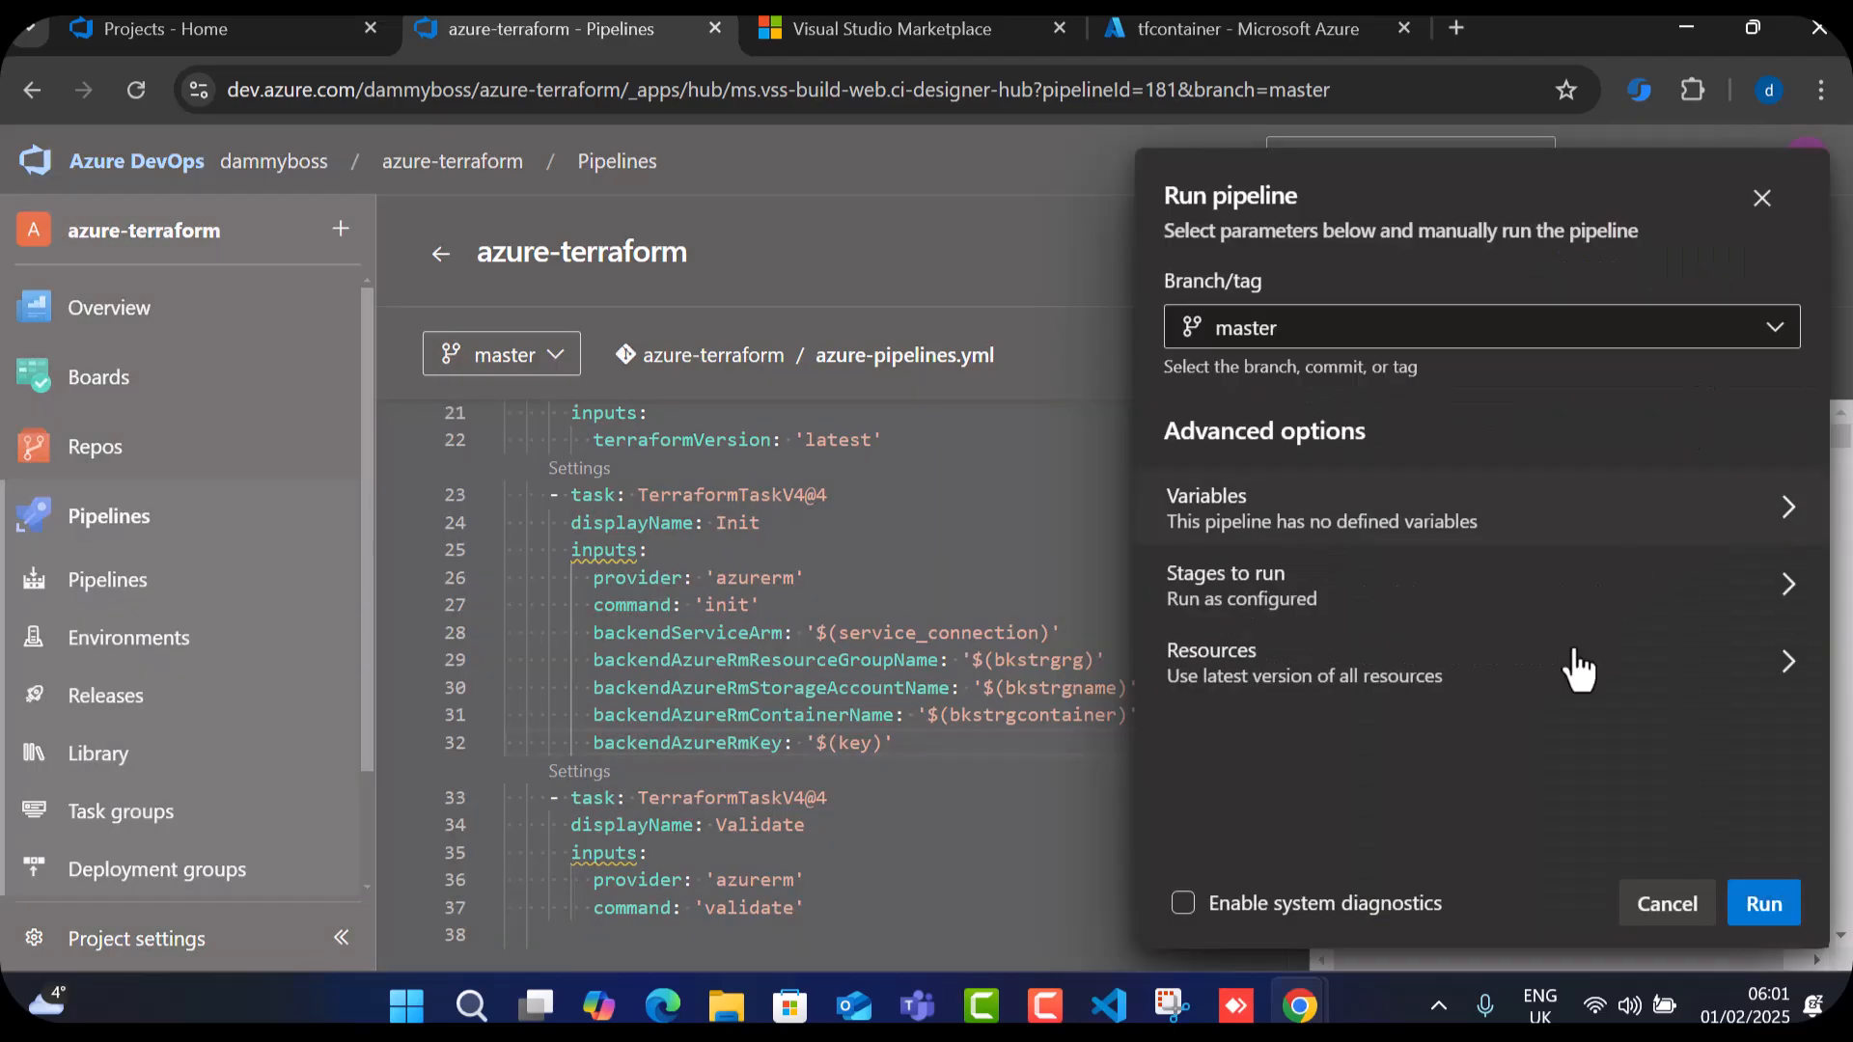
{"action": "left_click", "coordinate": [1754, 917]}
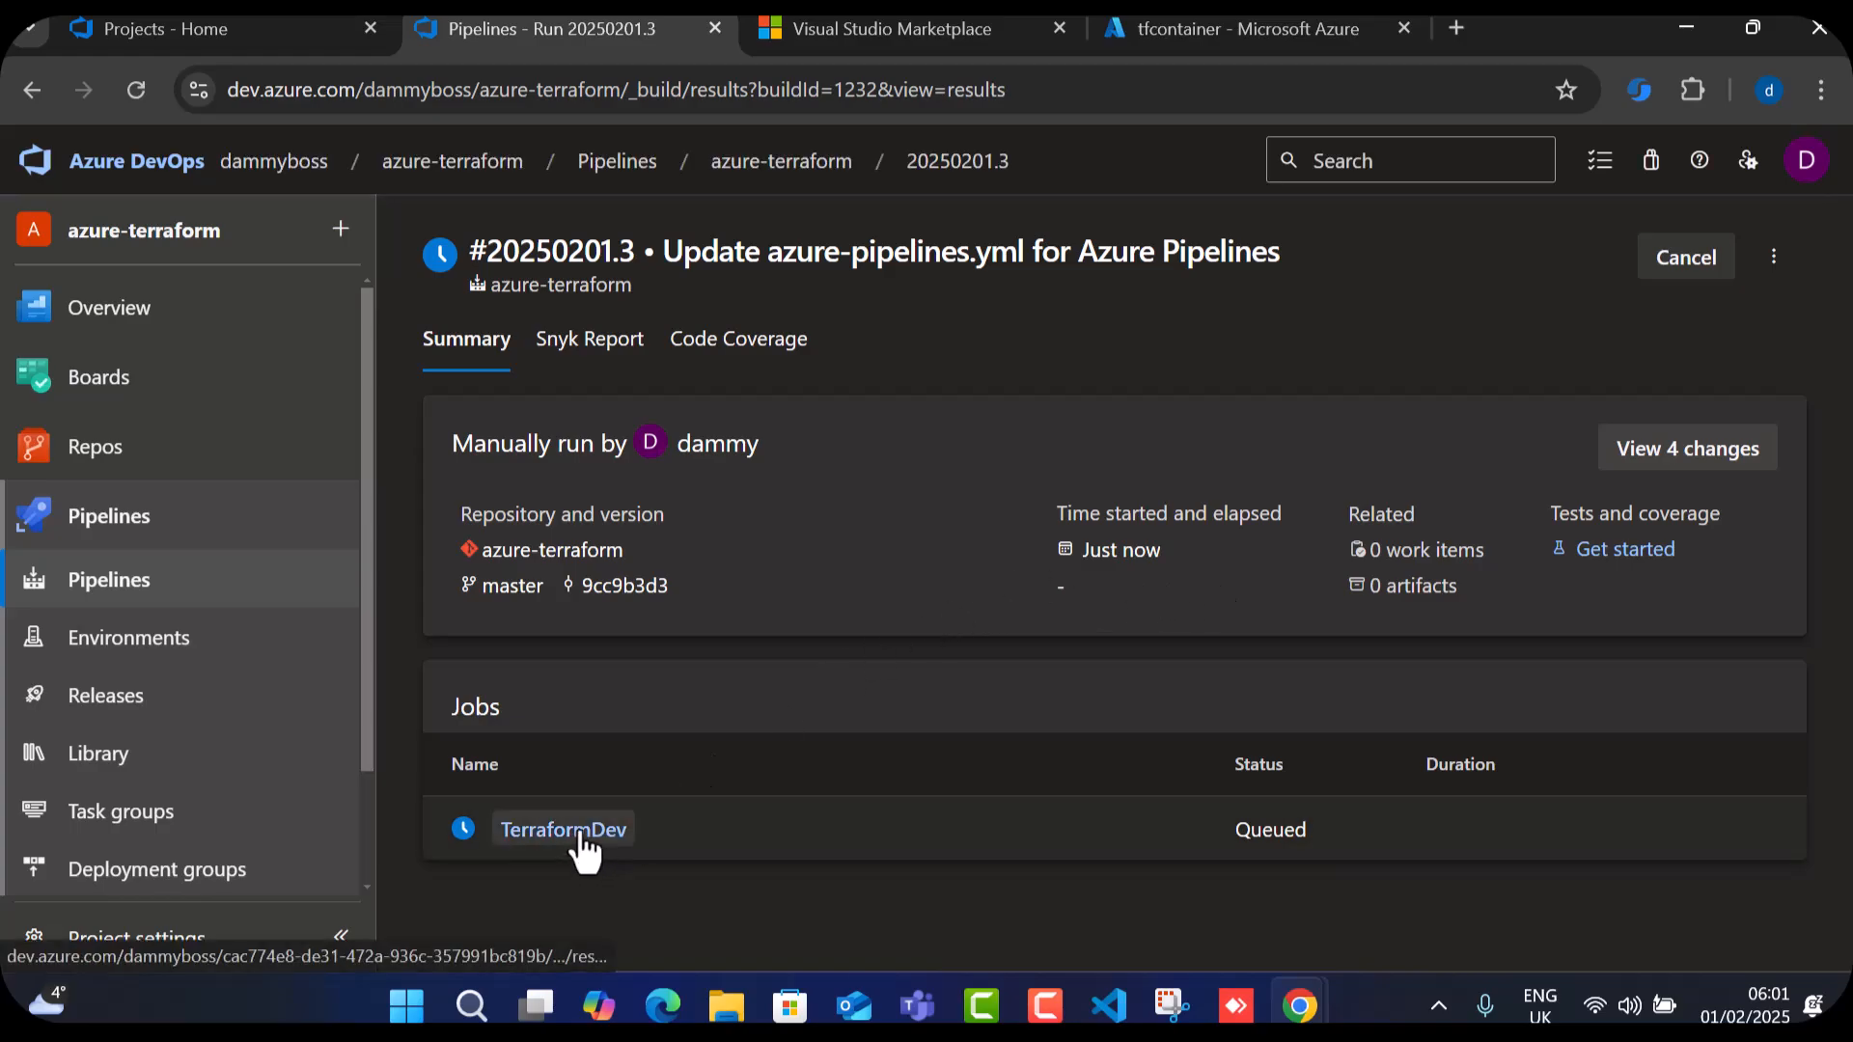
{"action": "left_click", "coordinate": [564, 830]}
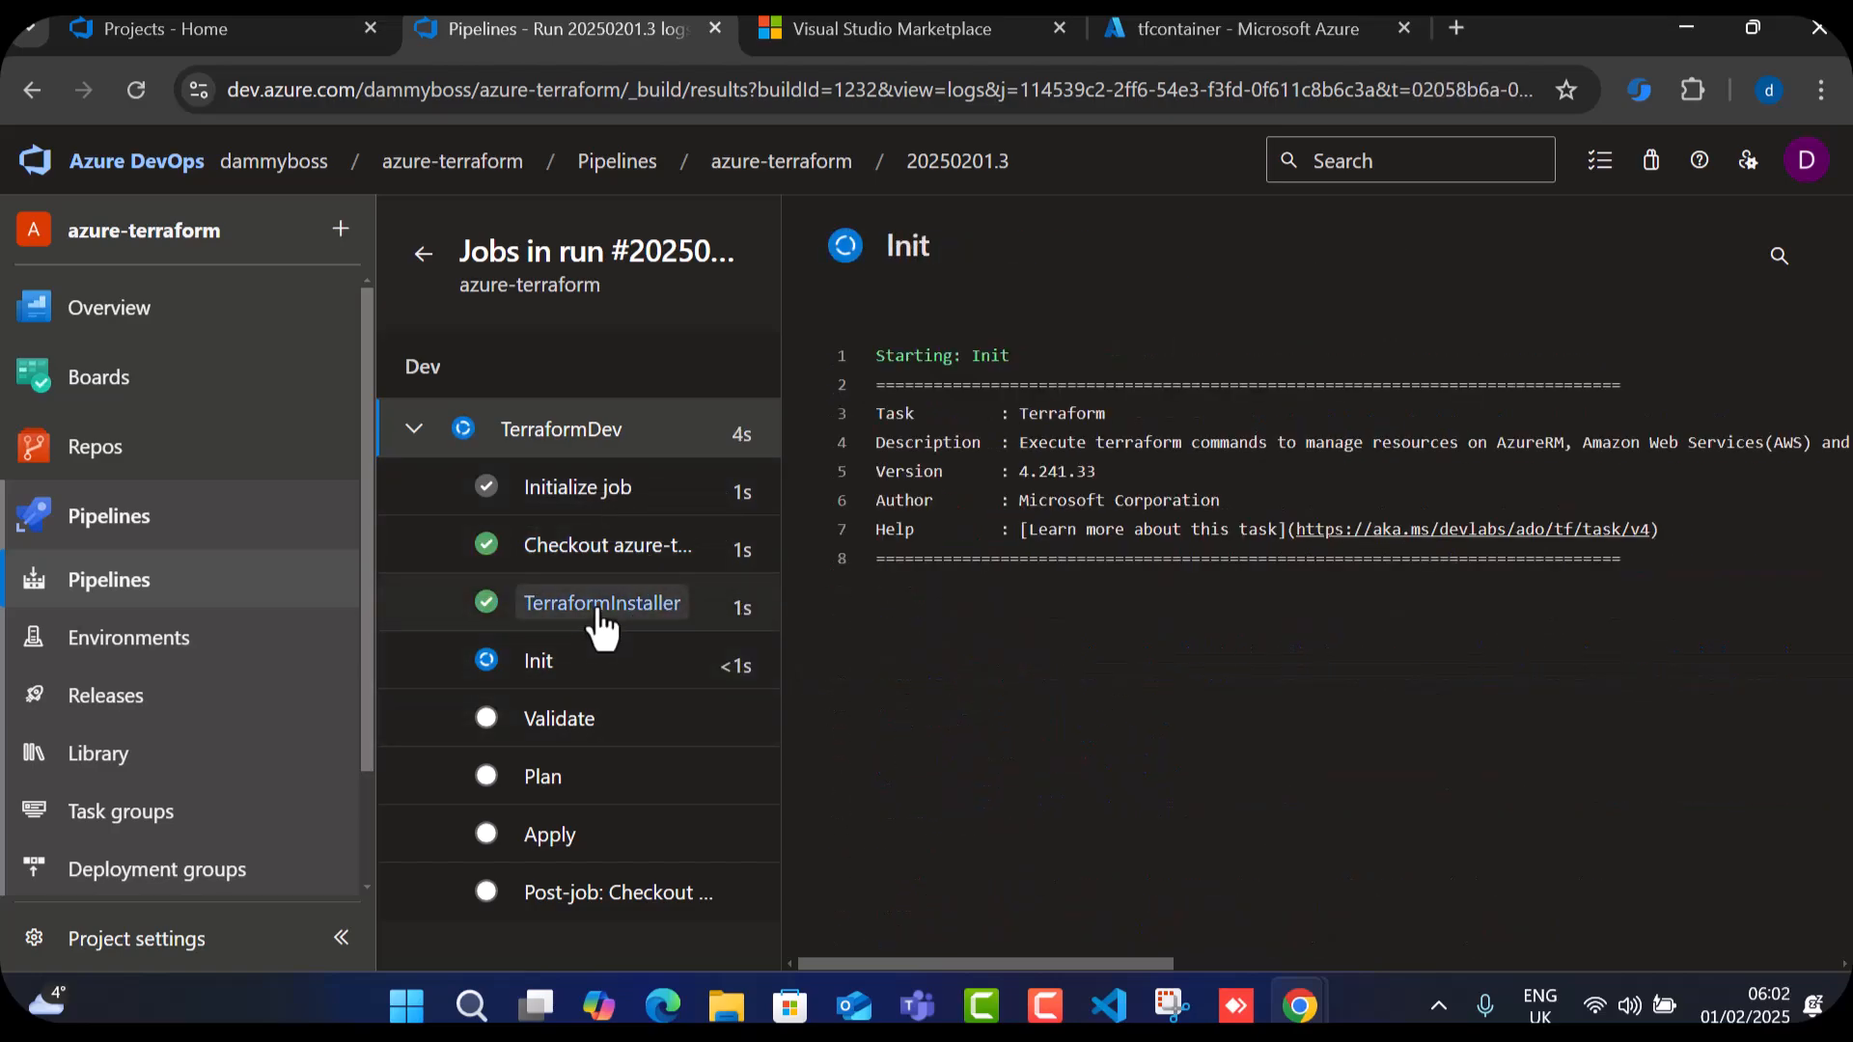
Examine the logs of the TerraformInstaller, Init, Validate and Plan tasks in the new run.
{"action": "left_click", "coordinate": [597, 608]}
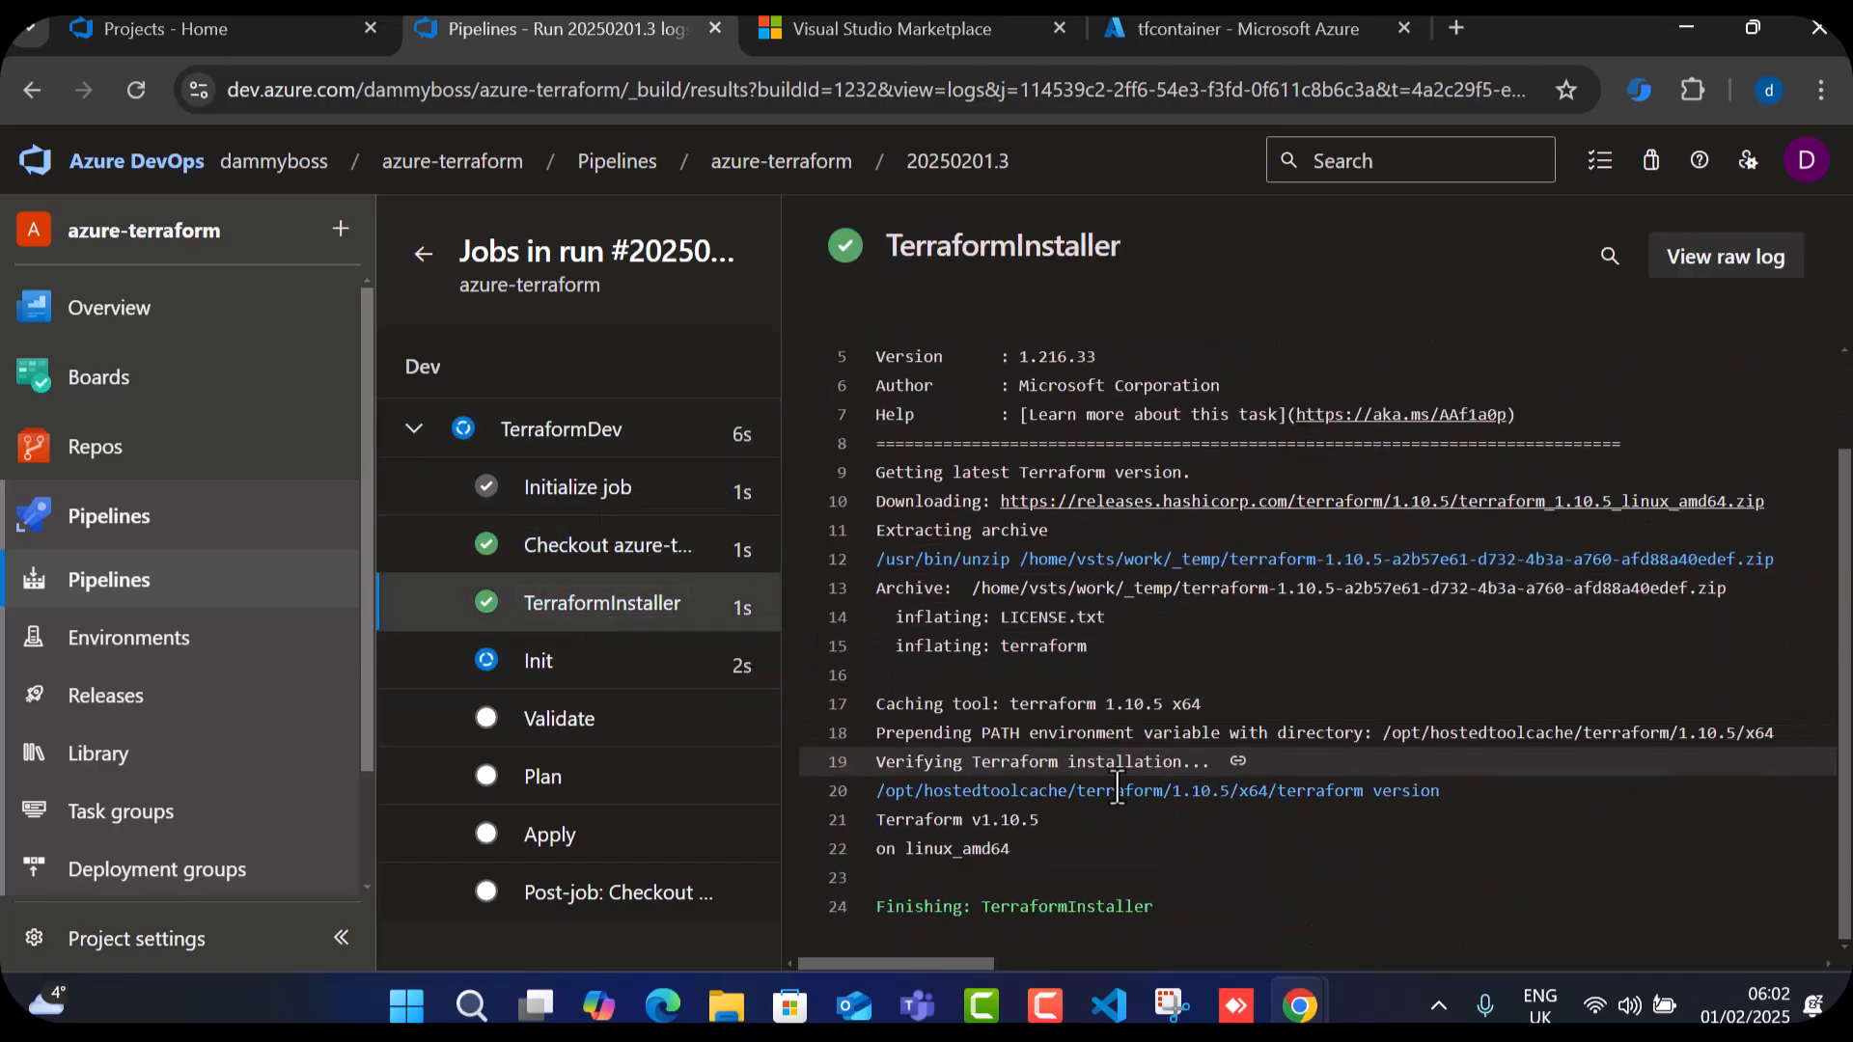
{"action": "left_click", "coordinate": [540, 666]}
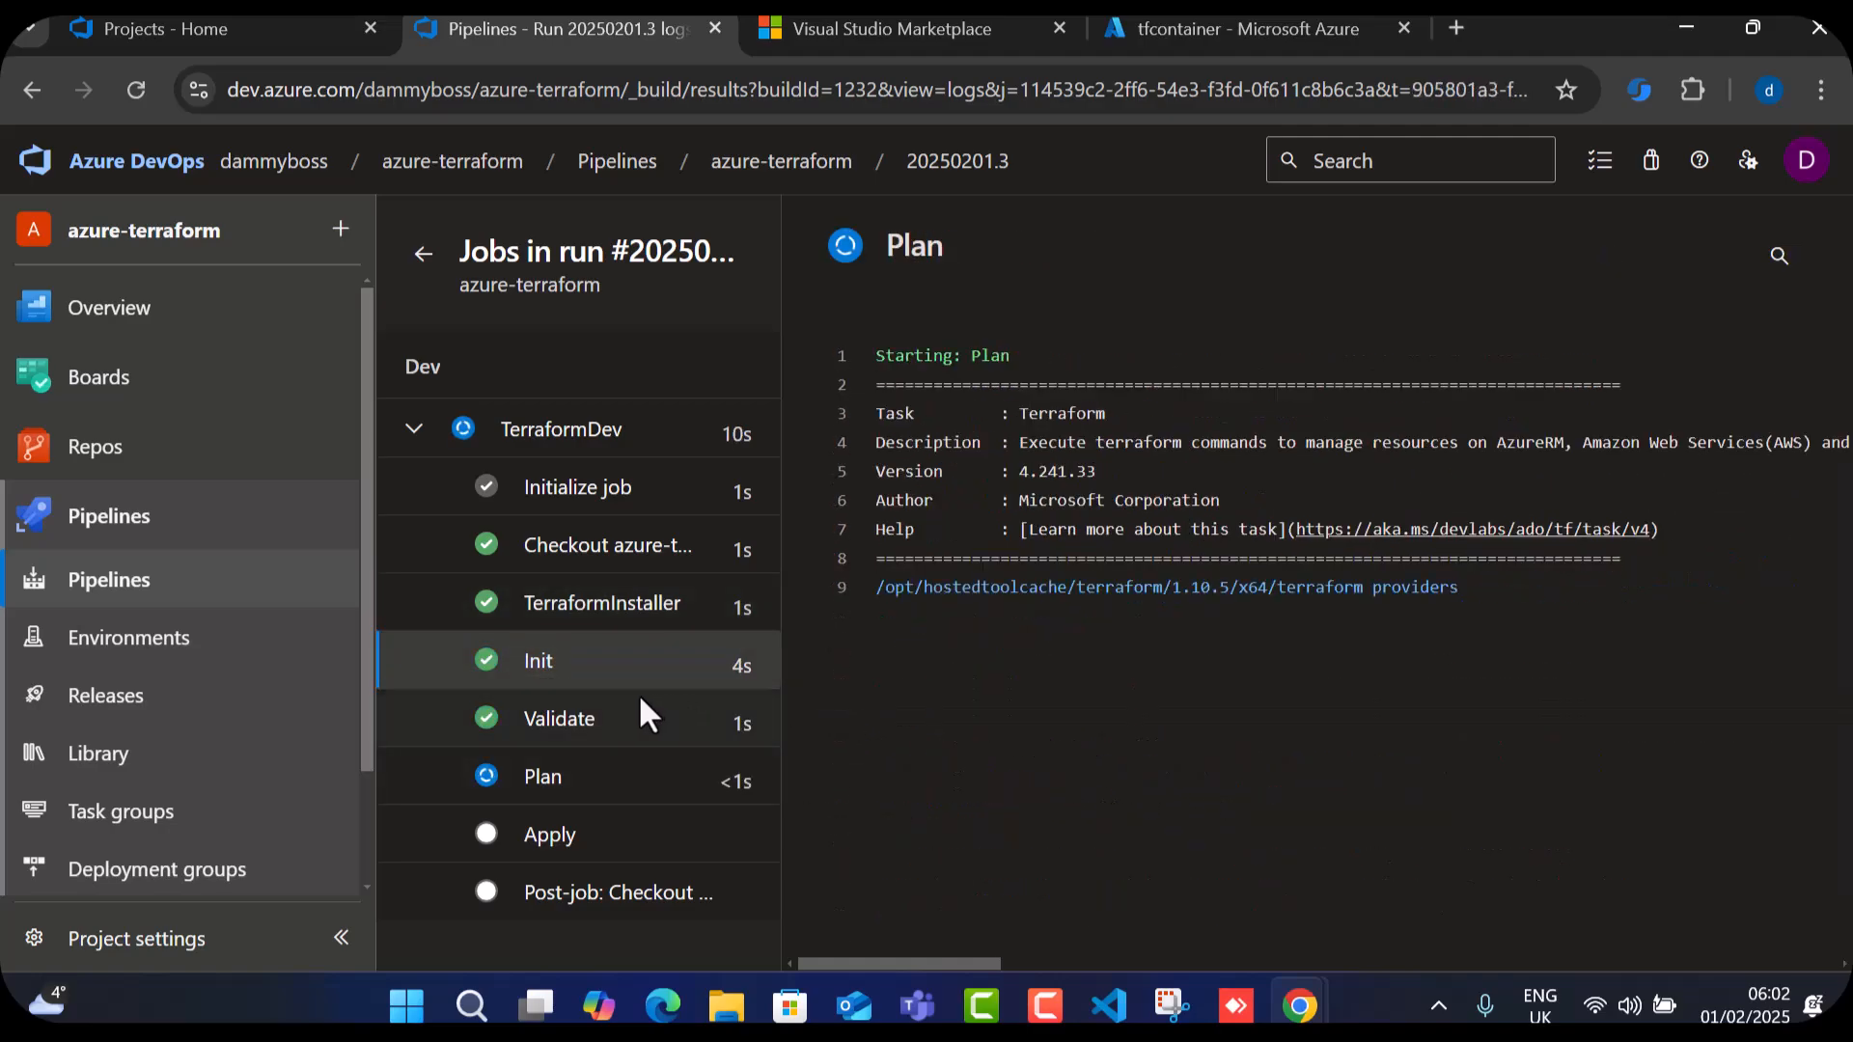
{"action": "left_click", "coordinate": [542, 675]}
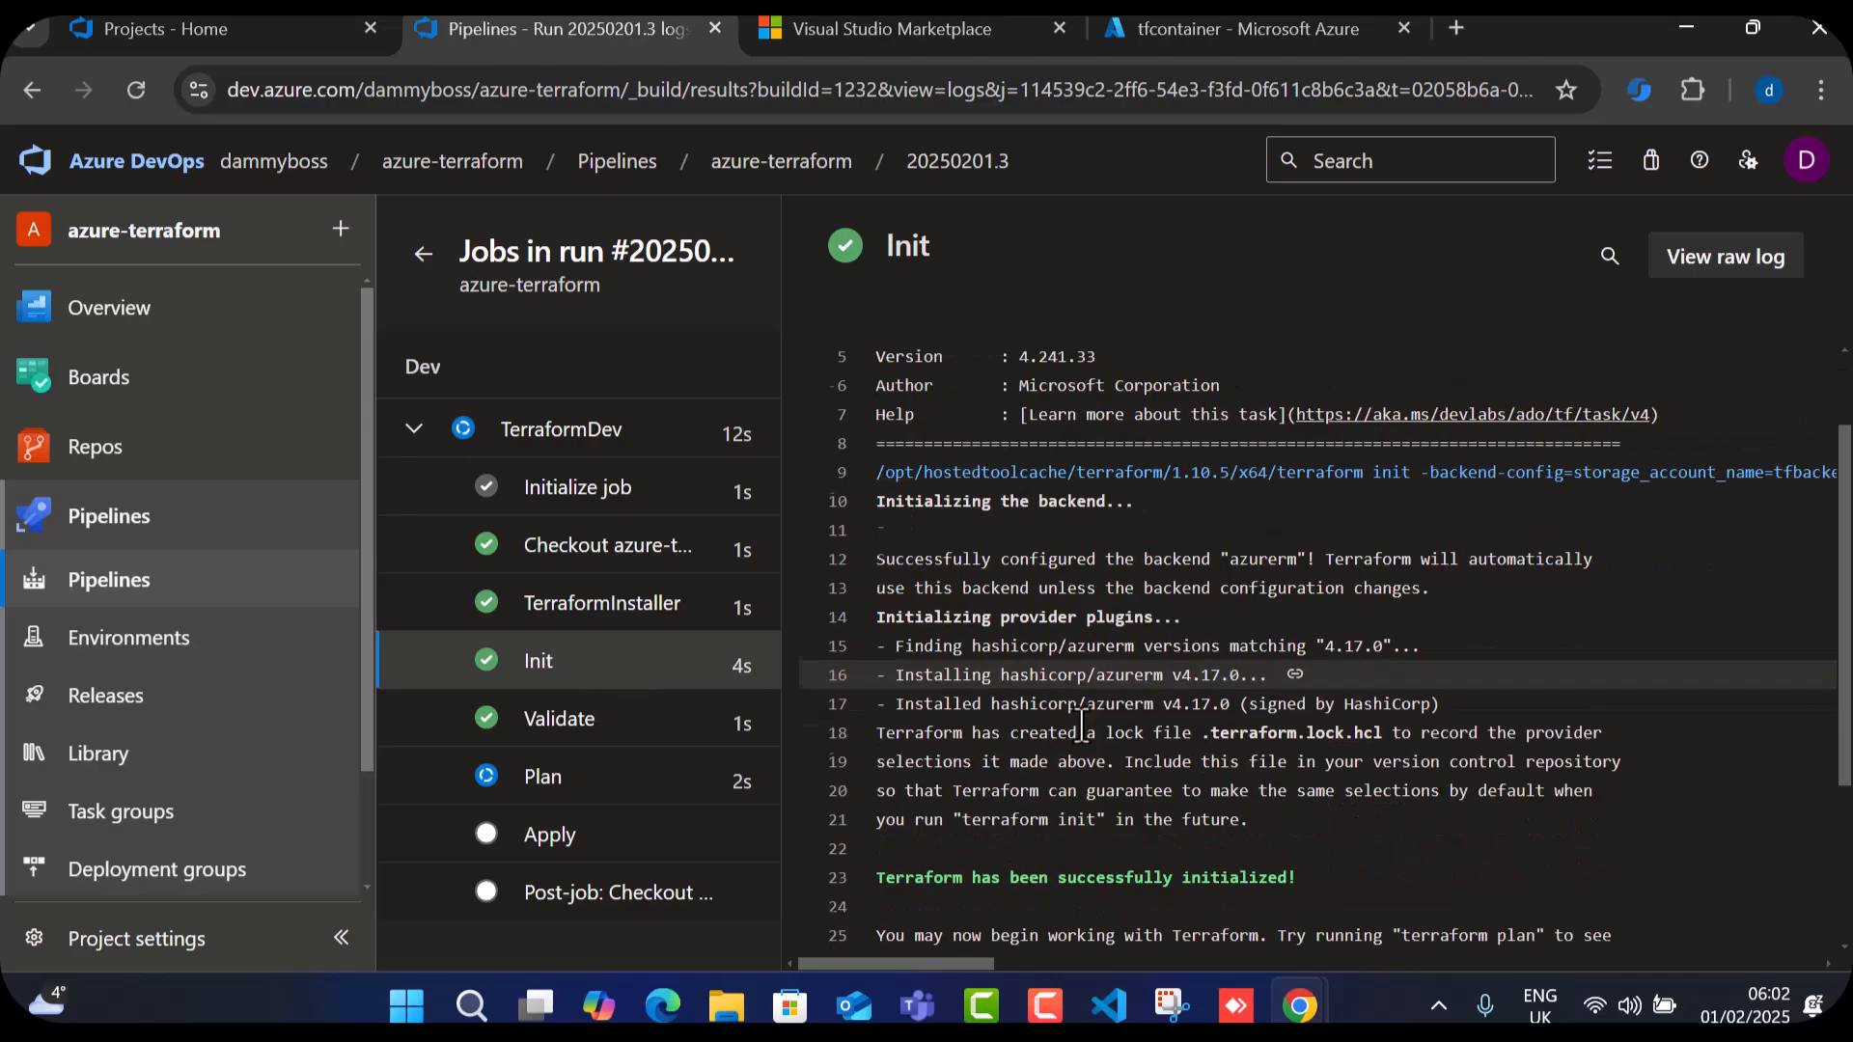
{"action": "left_click", "coordinate": [627, 726]}
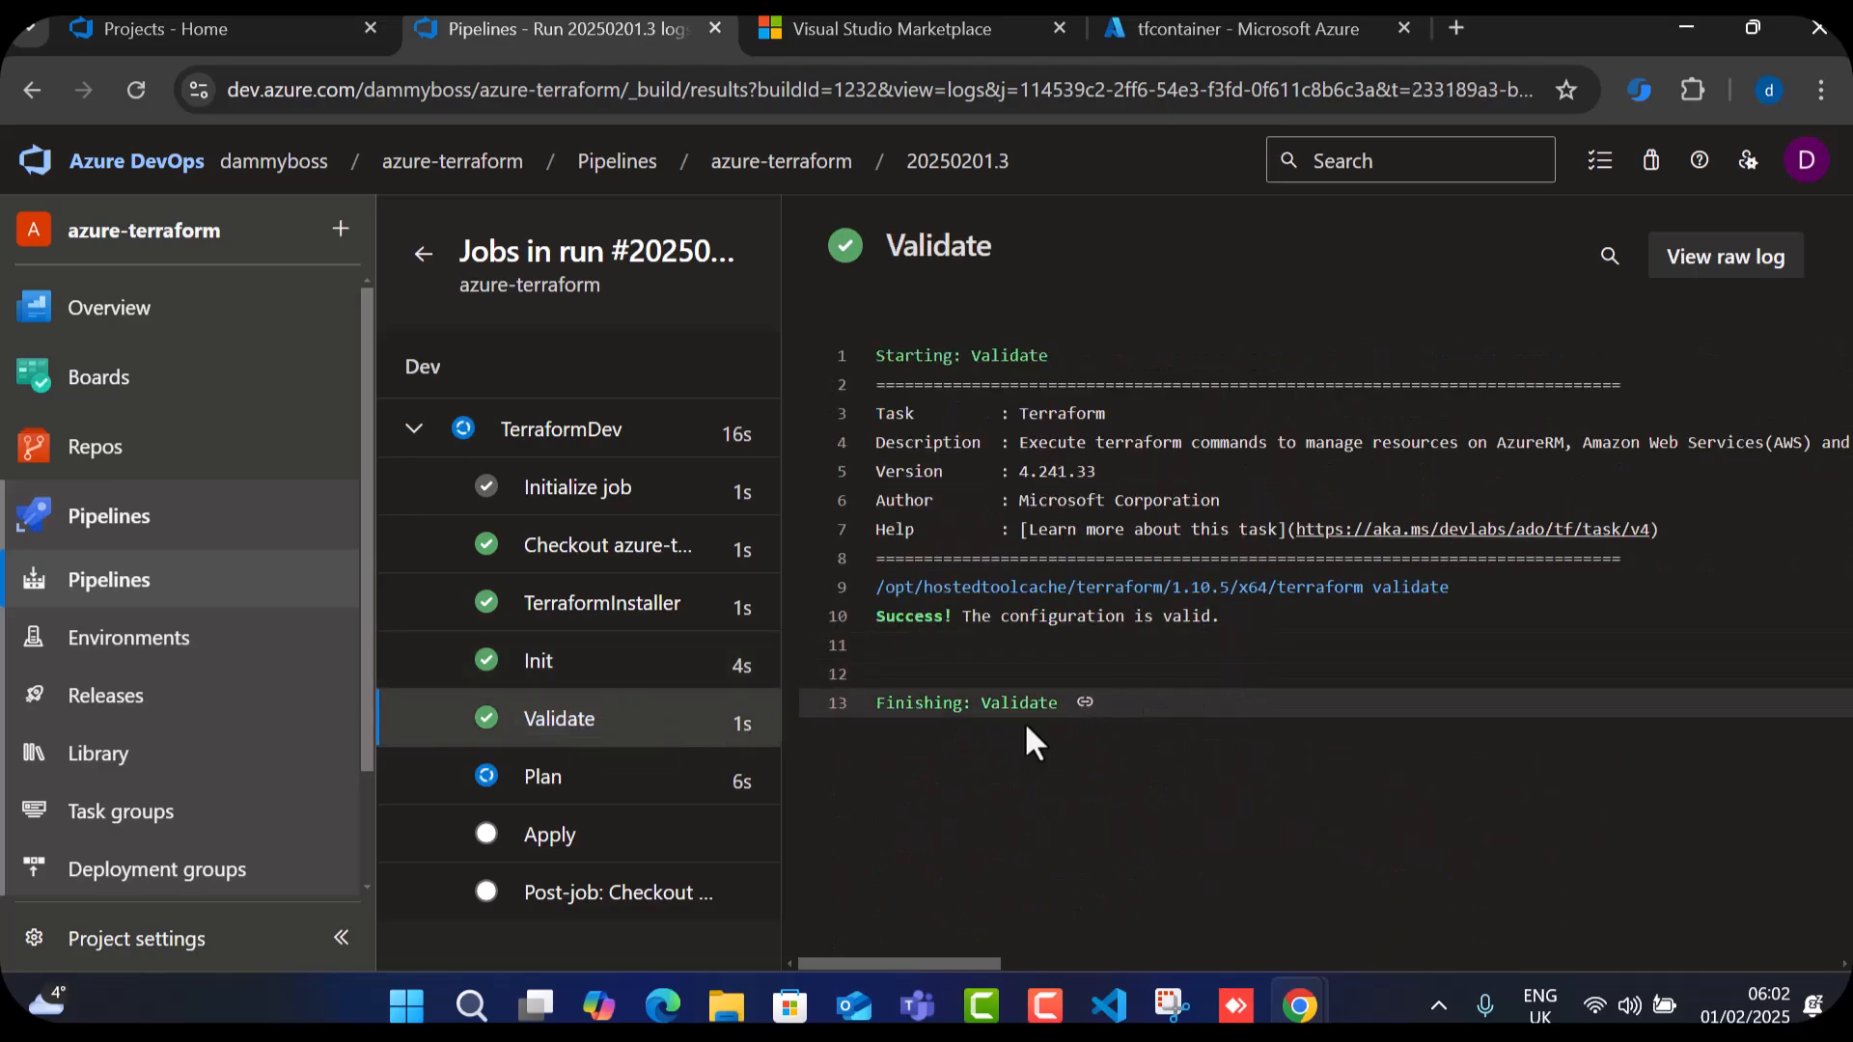
{"action": "left_click", "coordinate": [540, 782]}
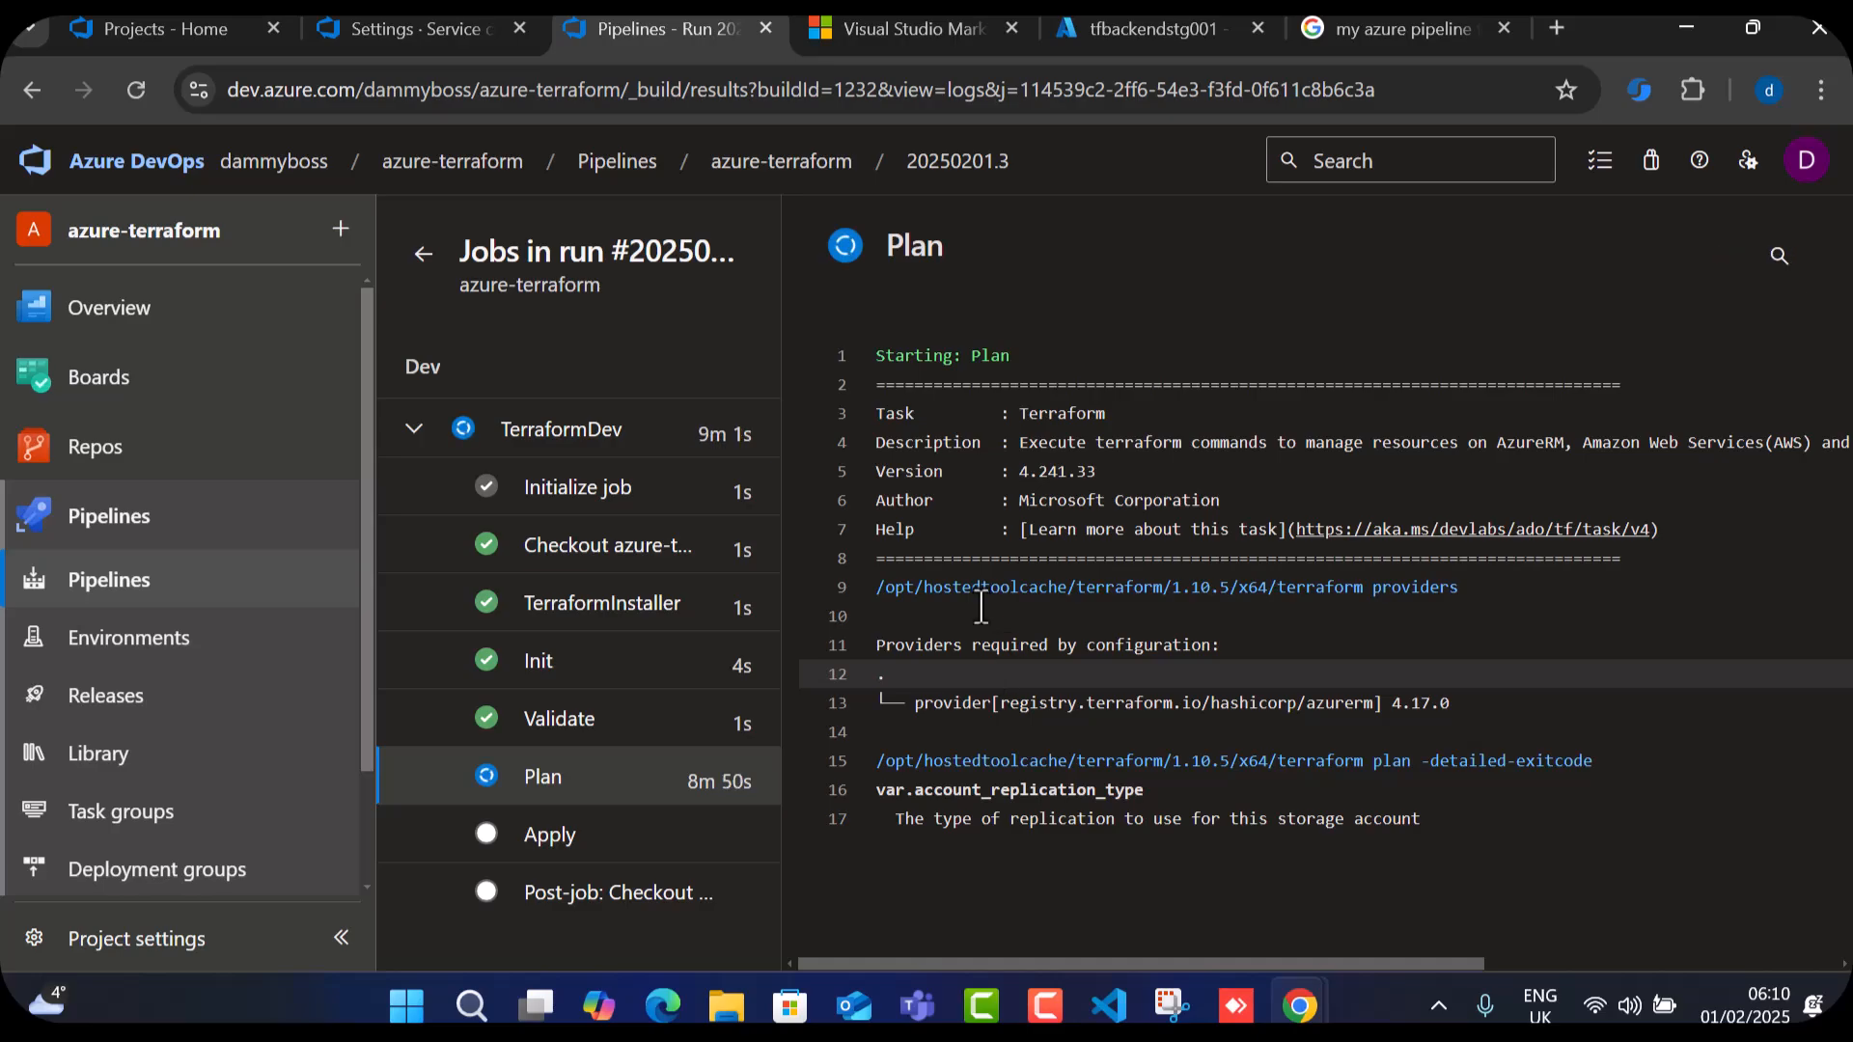
Open the azure-terraform pipeline's YAML for editing from the current run and open the settings of its Plan task.
{"action": "left_click", "coordinate": [955, 161]}
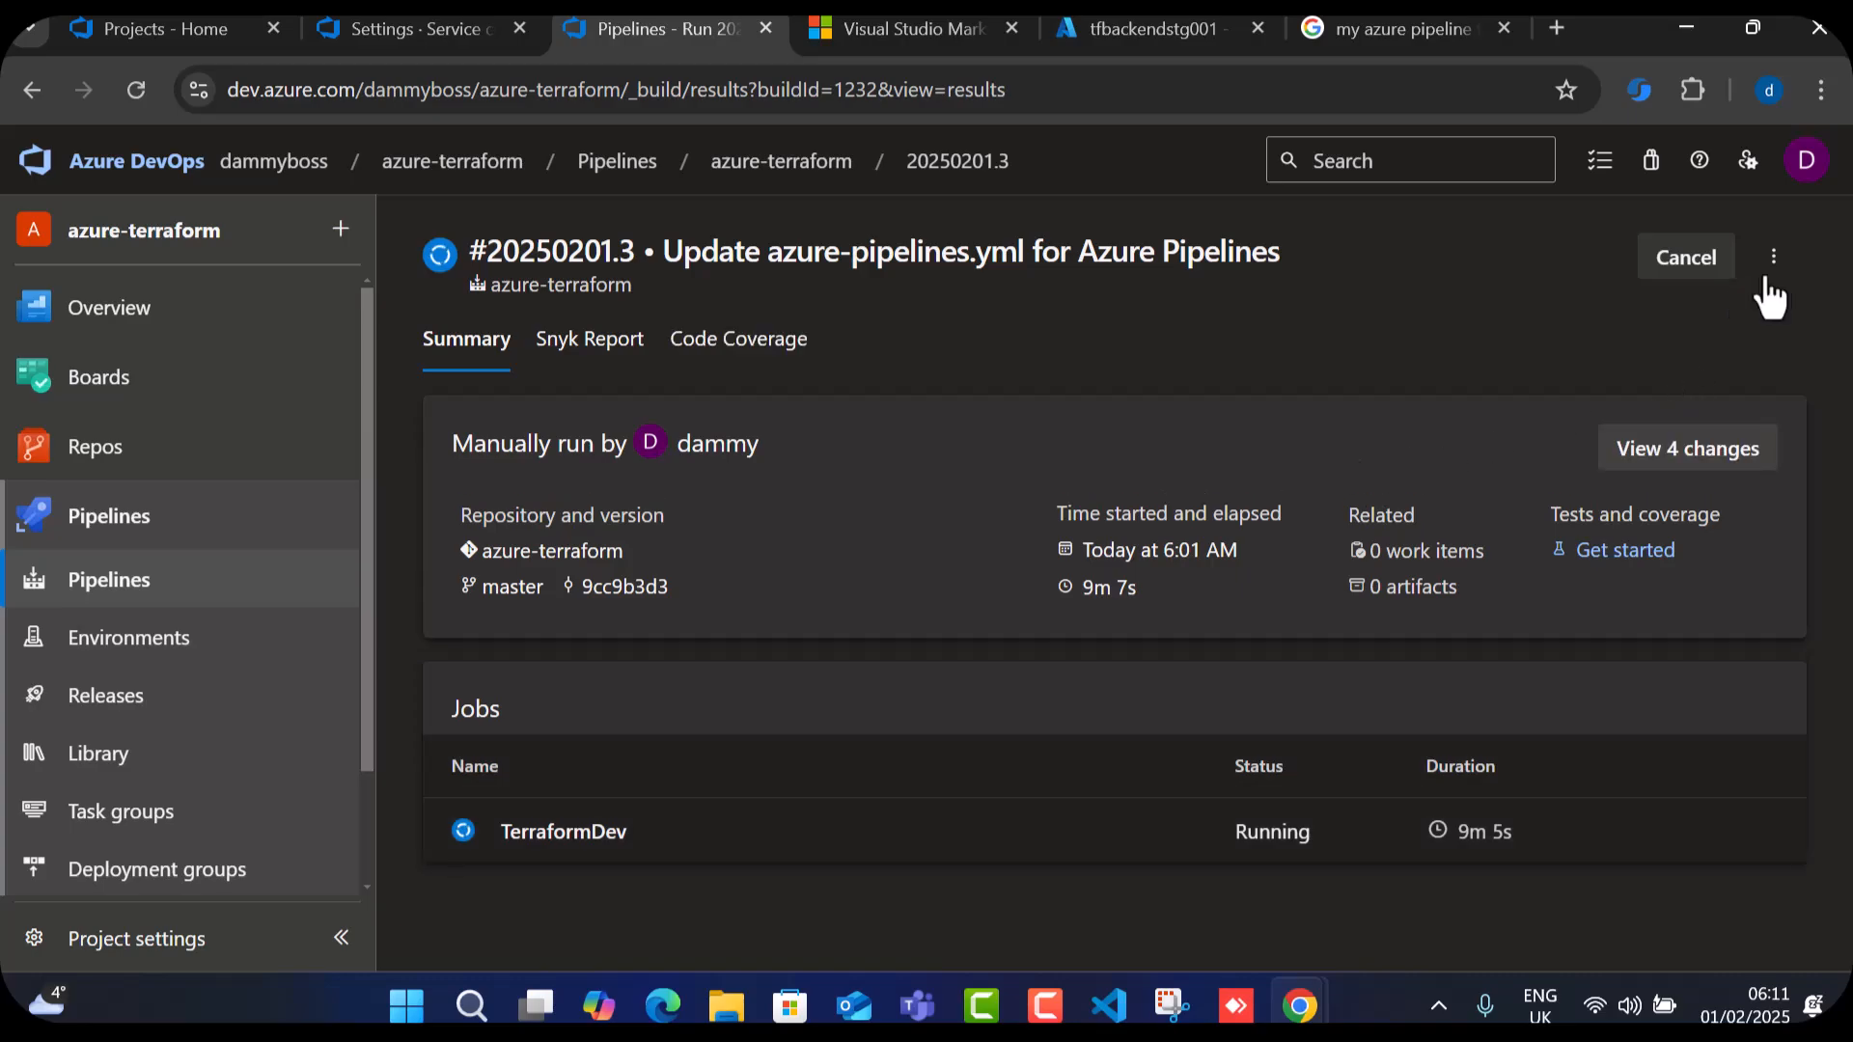
{"action": "left_click", "coordinate": [1774, 256]}
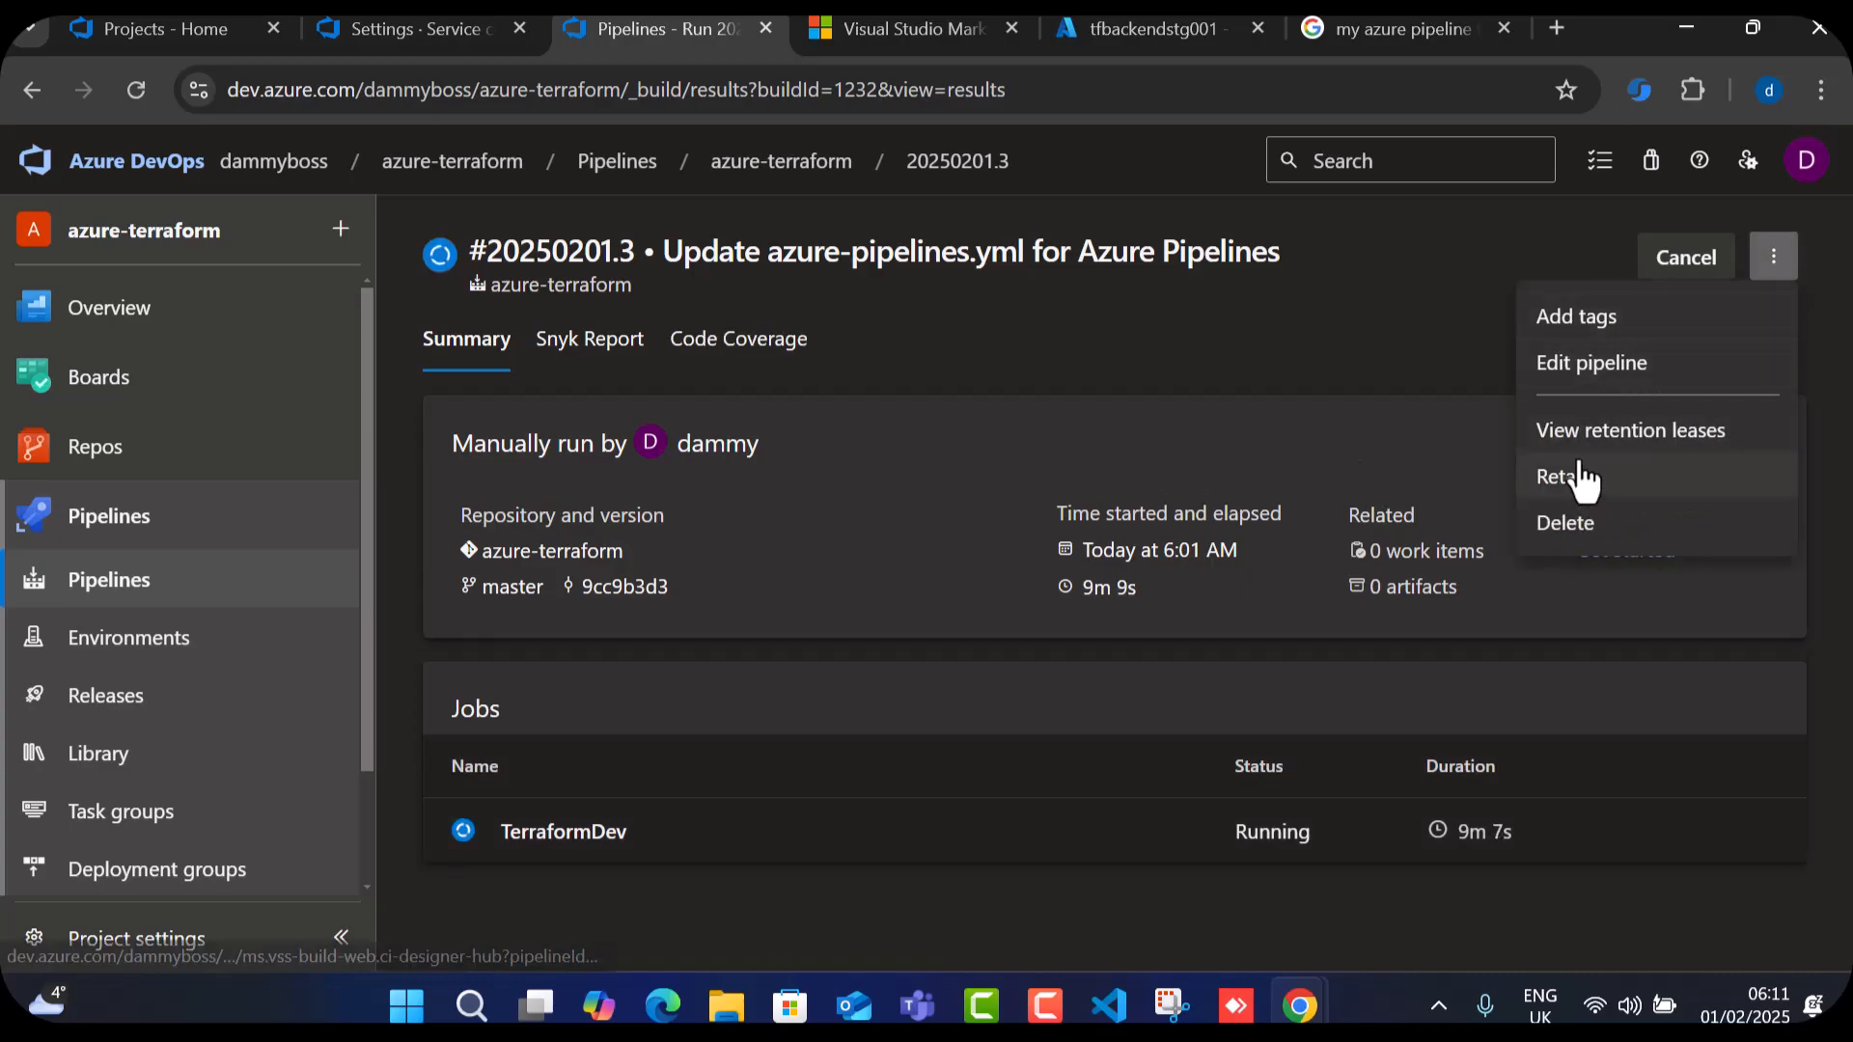
{"action": "left_click", "coordinate": [1185, 465]}
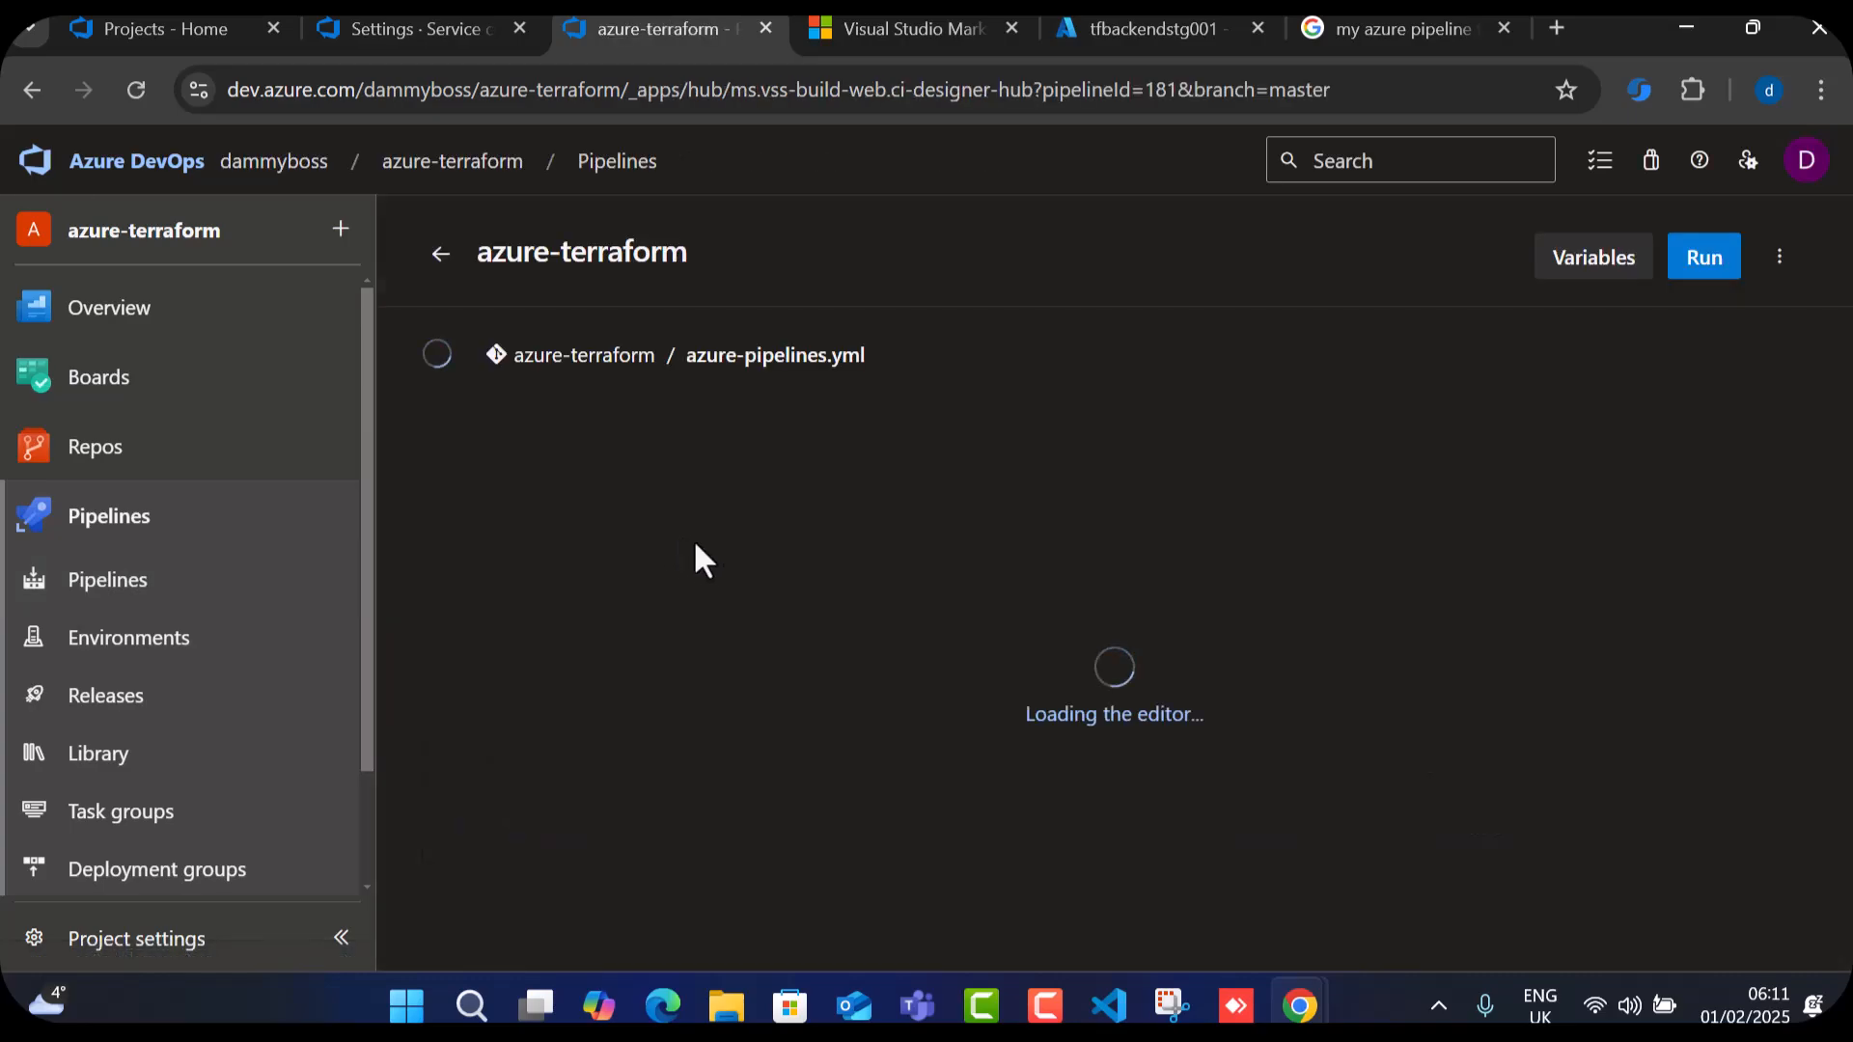
{"action": "scroll", "coordinate": [700, 548], "scroll_direction": "down", "scroll_amount": 7}
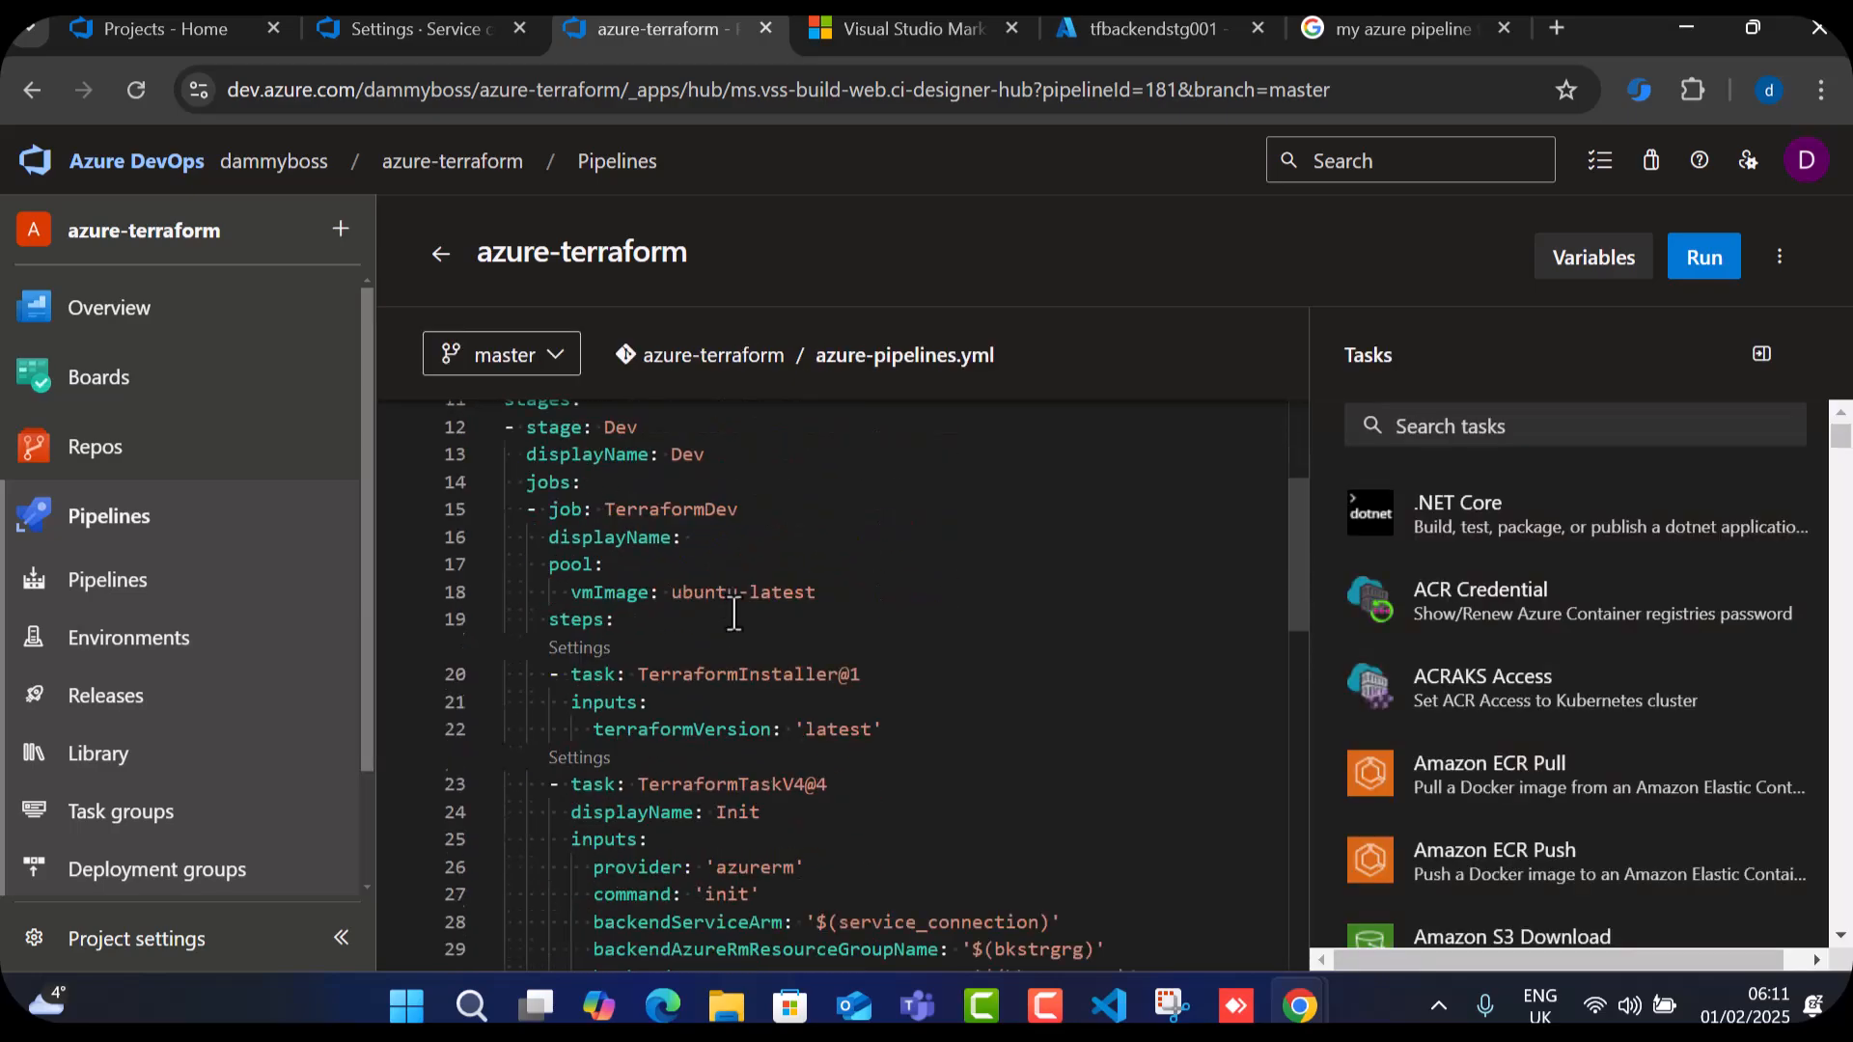
{"action": "scroll", "coordinate": [733, 615], "scroll_direction": "down", "scroll_amount": 3}
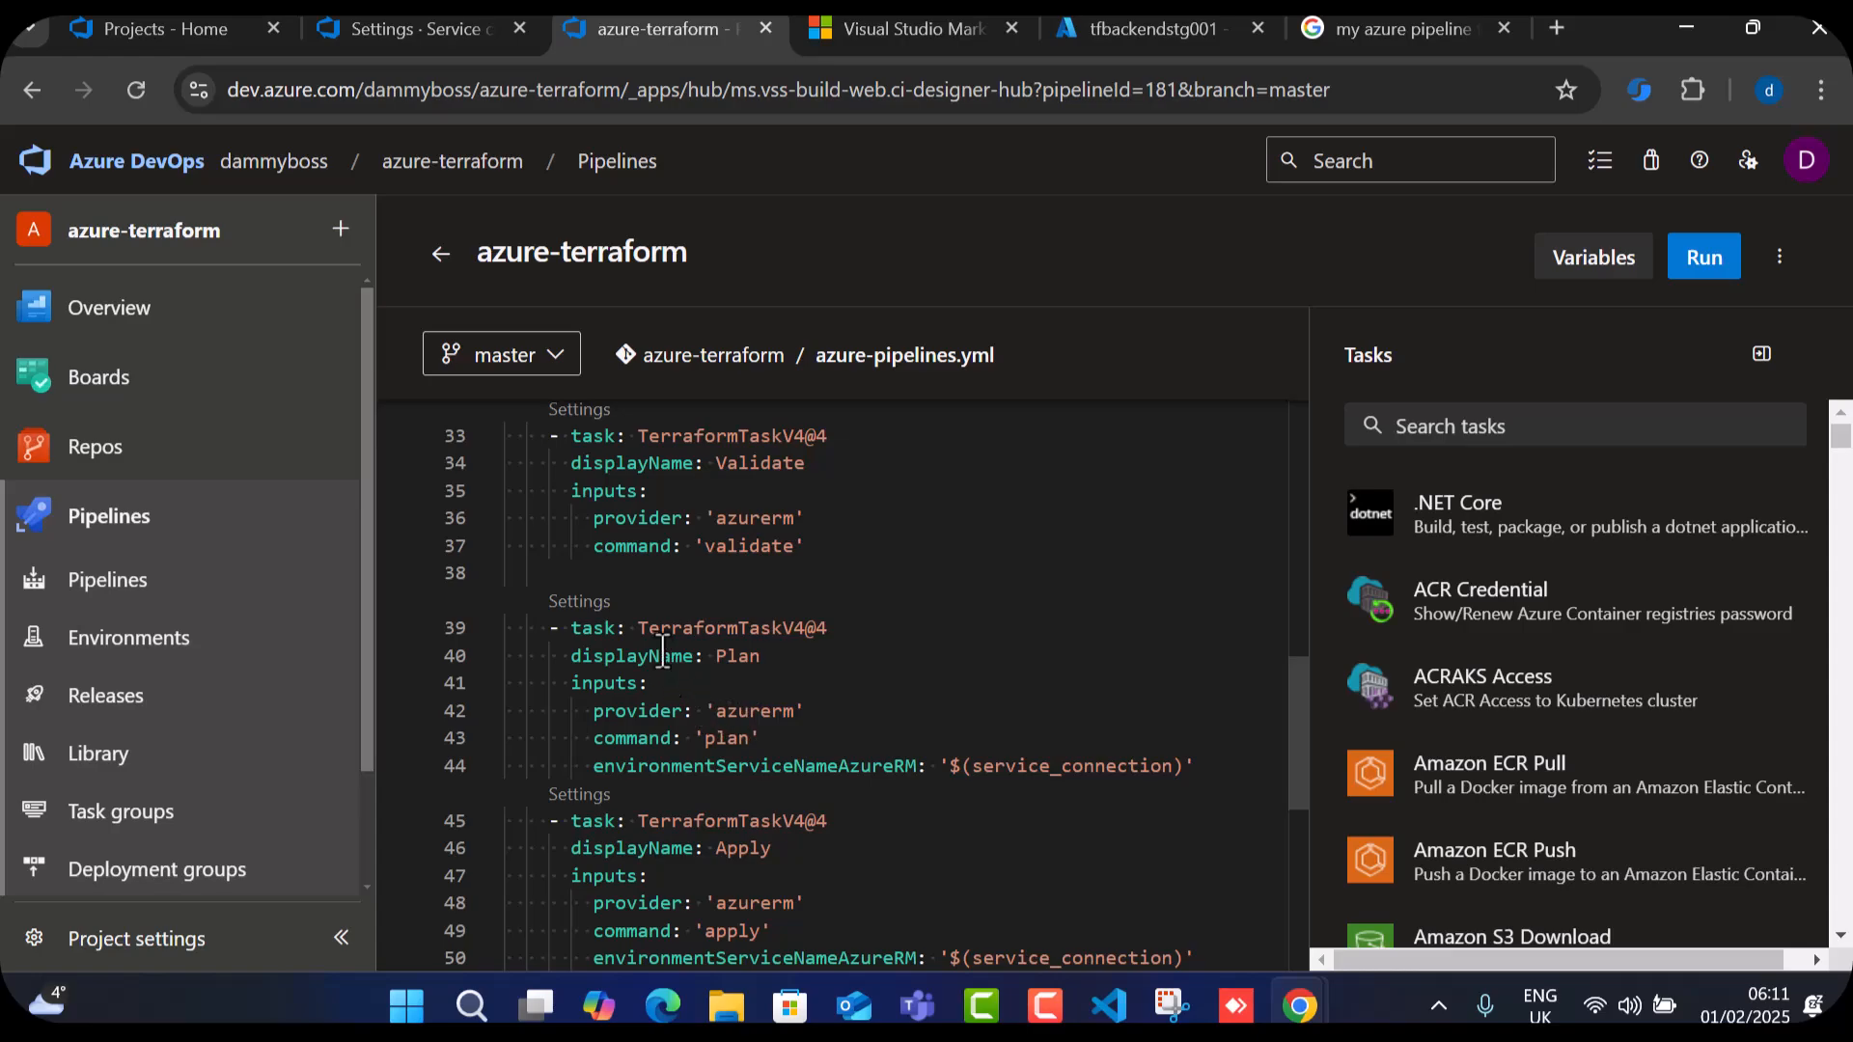
{"action": "left_click", "coordinate": [581, 604]}
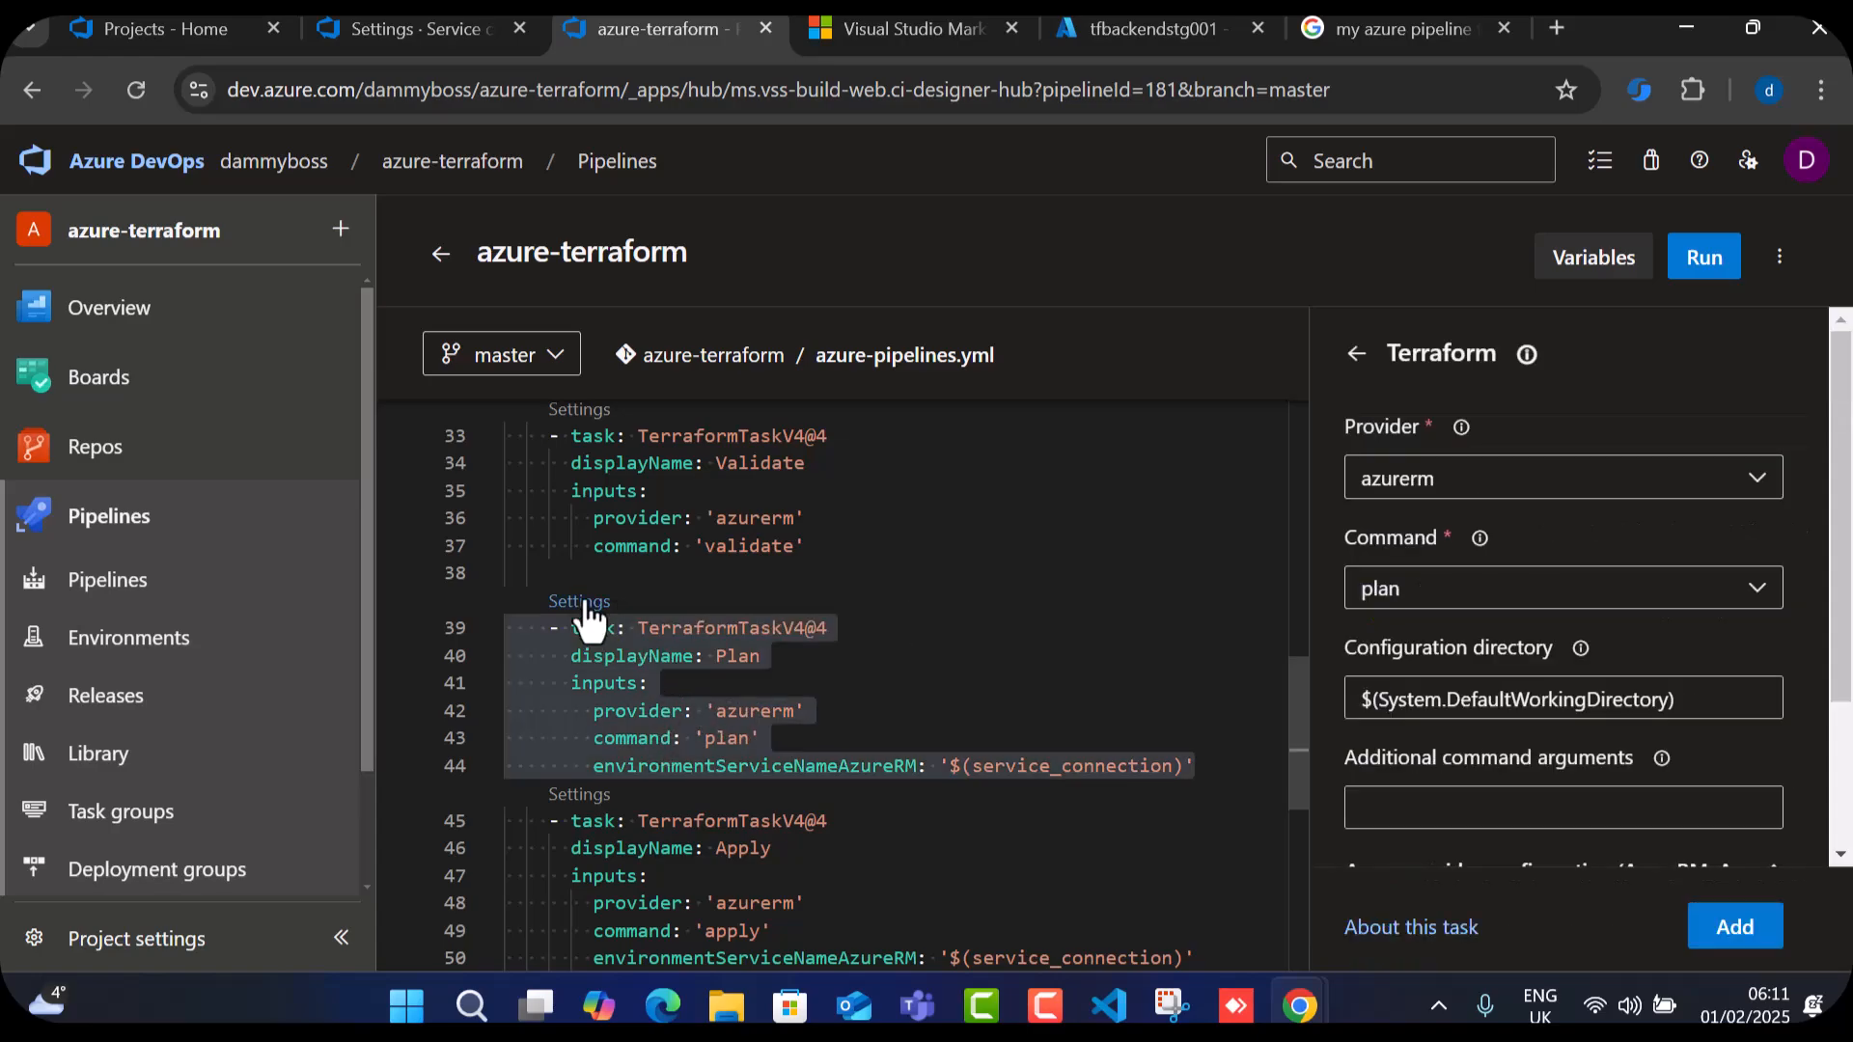
Add the command arguments "-input=false -detailed-exitcode" to the Plan task and write the updated task into the YAML.
{"action": "scroll", "coordinate": [1477, 692], "scroll_direction": "down", "scroll_amount": 2}
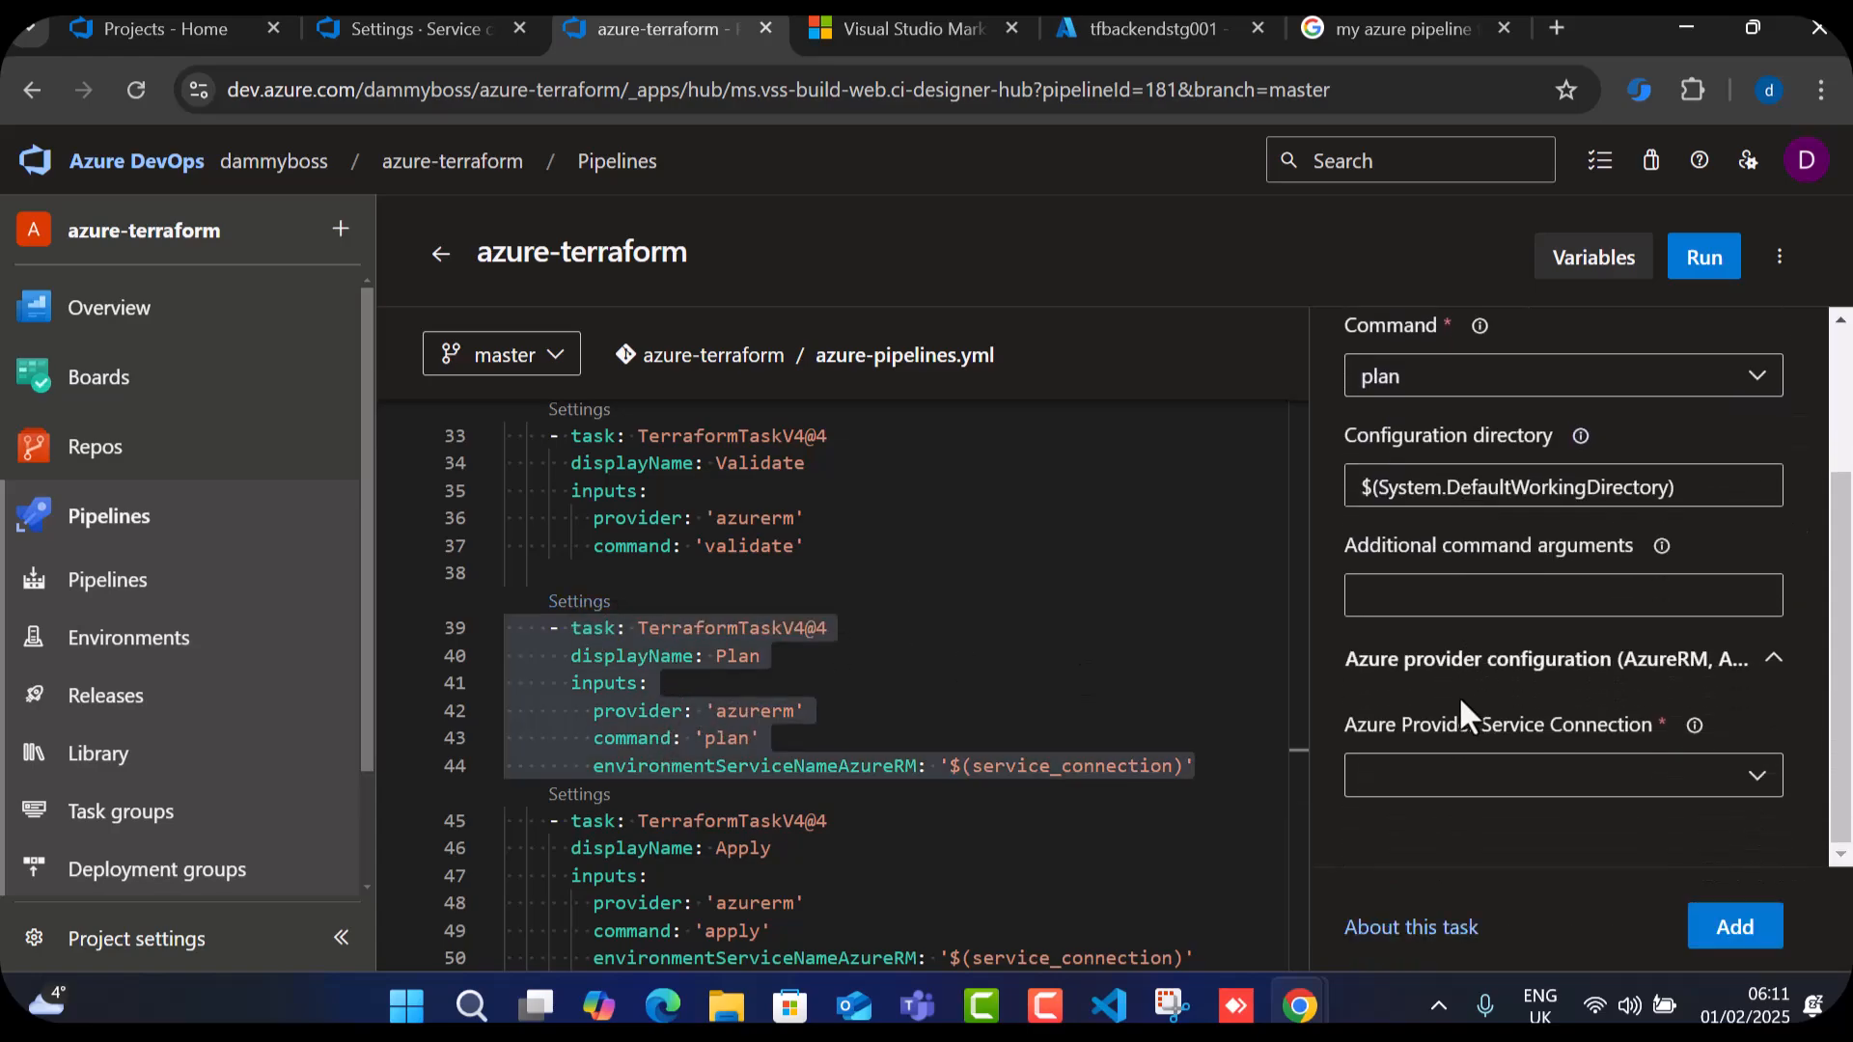
{"action": "left_click", "coordinate": [1516, 598]}
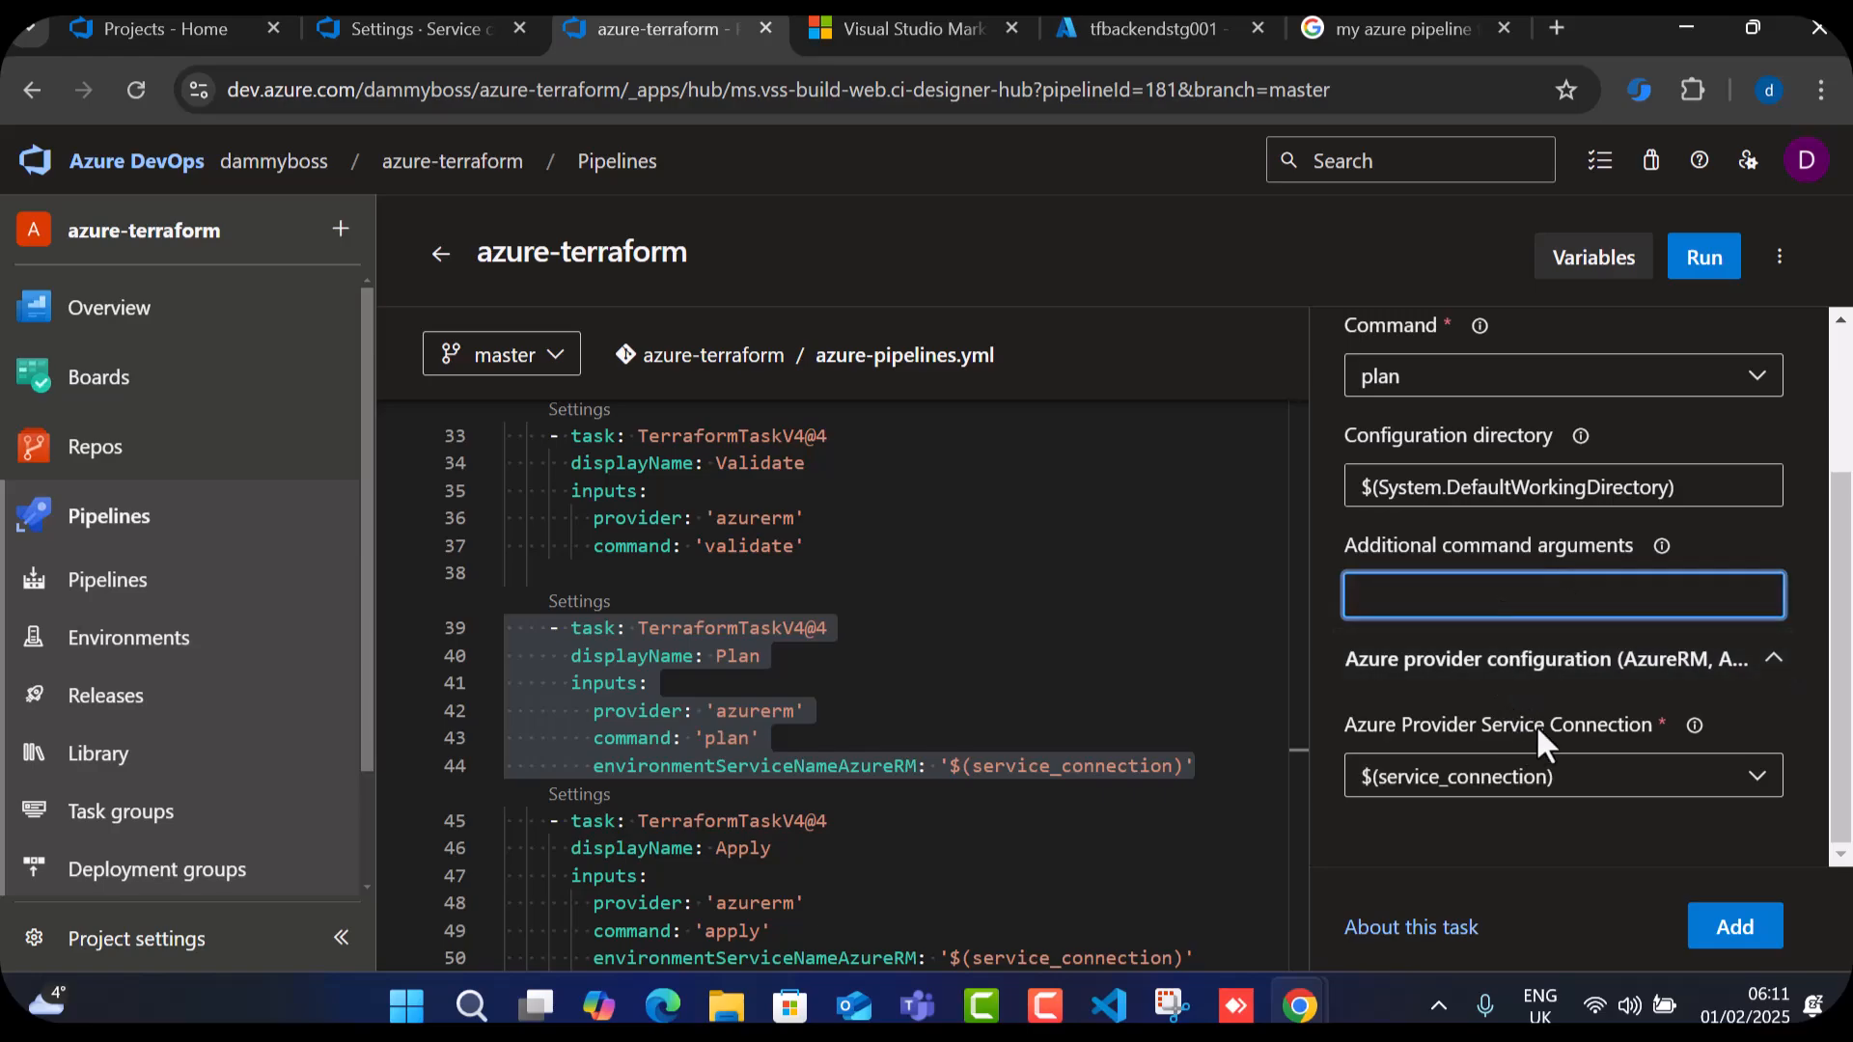
{"action": "left_click", "coordinate": [1754, 779]}
{"action": "left_click", "coordinate": [1749, 780]}
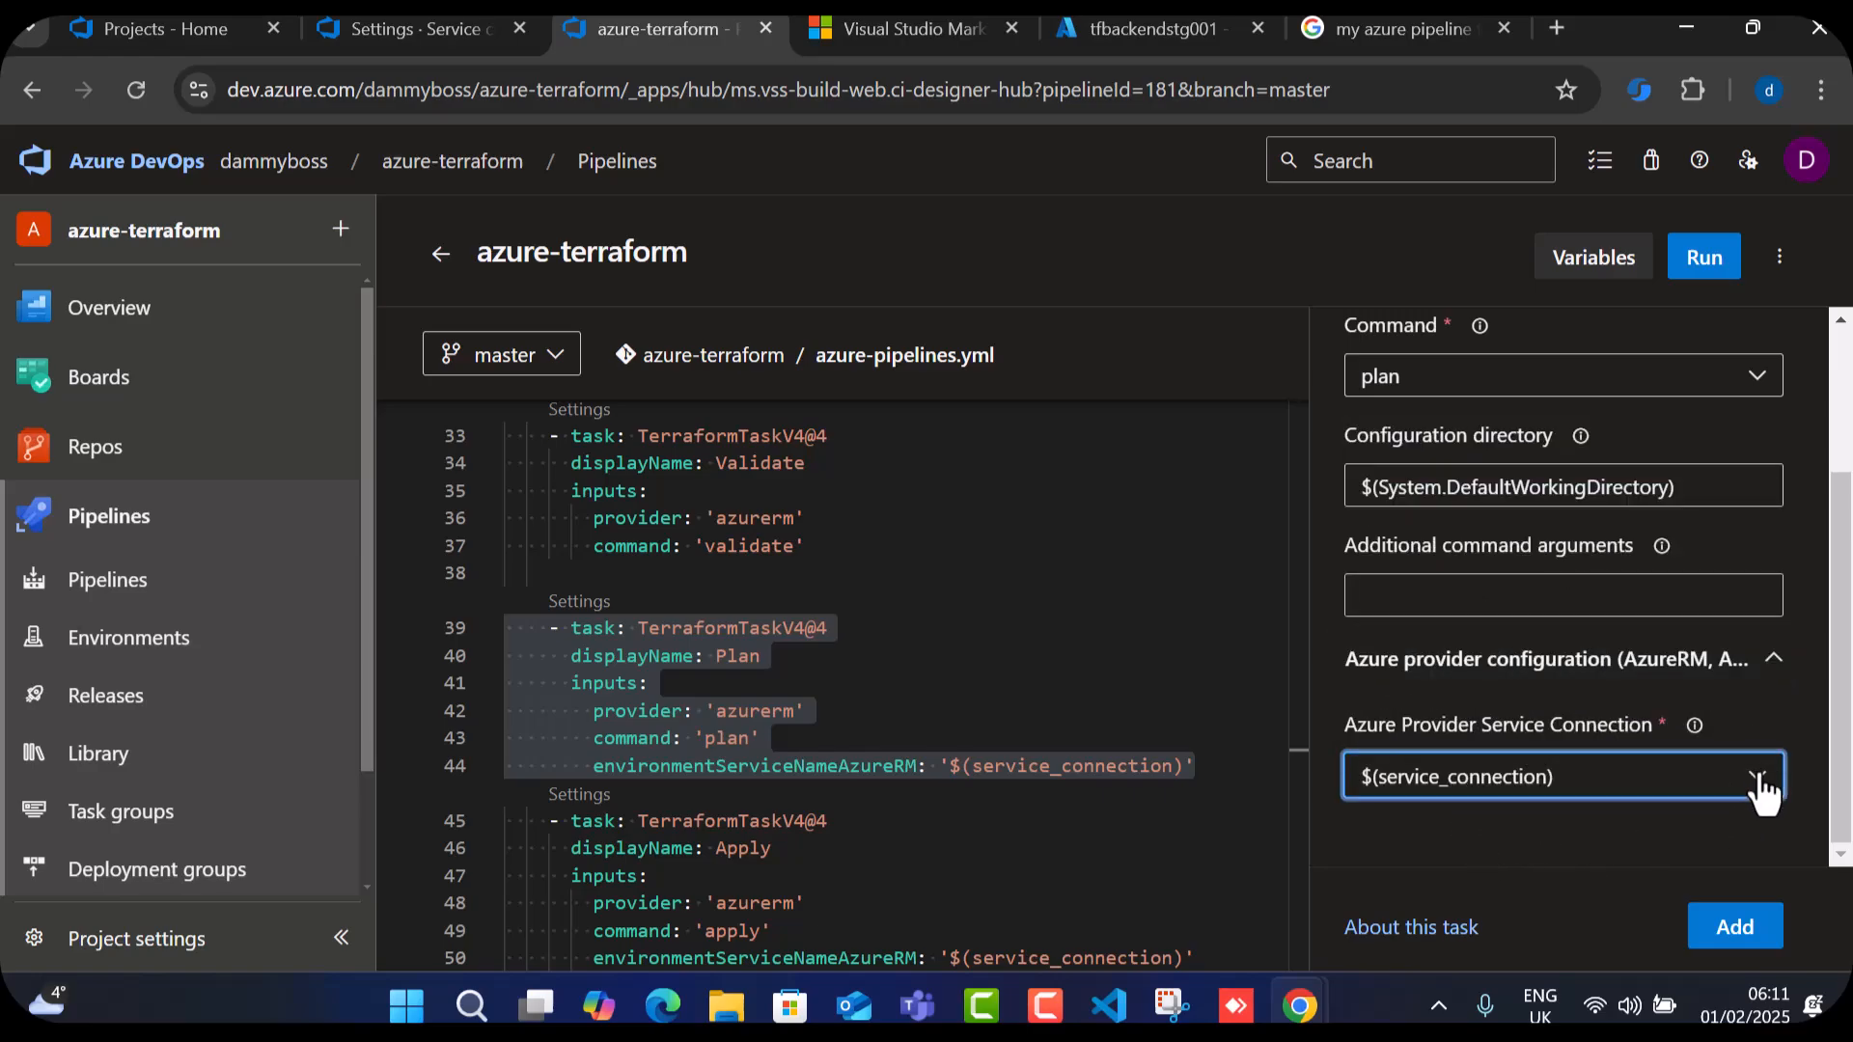
{"action": "left_click", "coordinate": [1773, 666]}
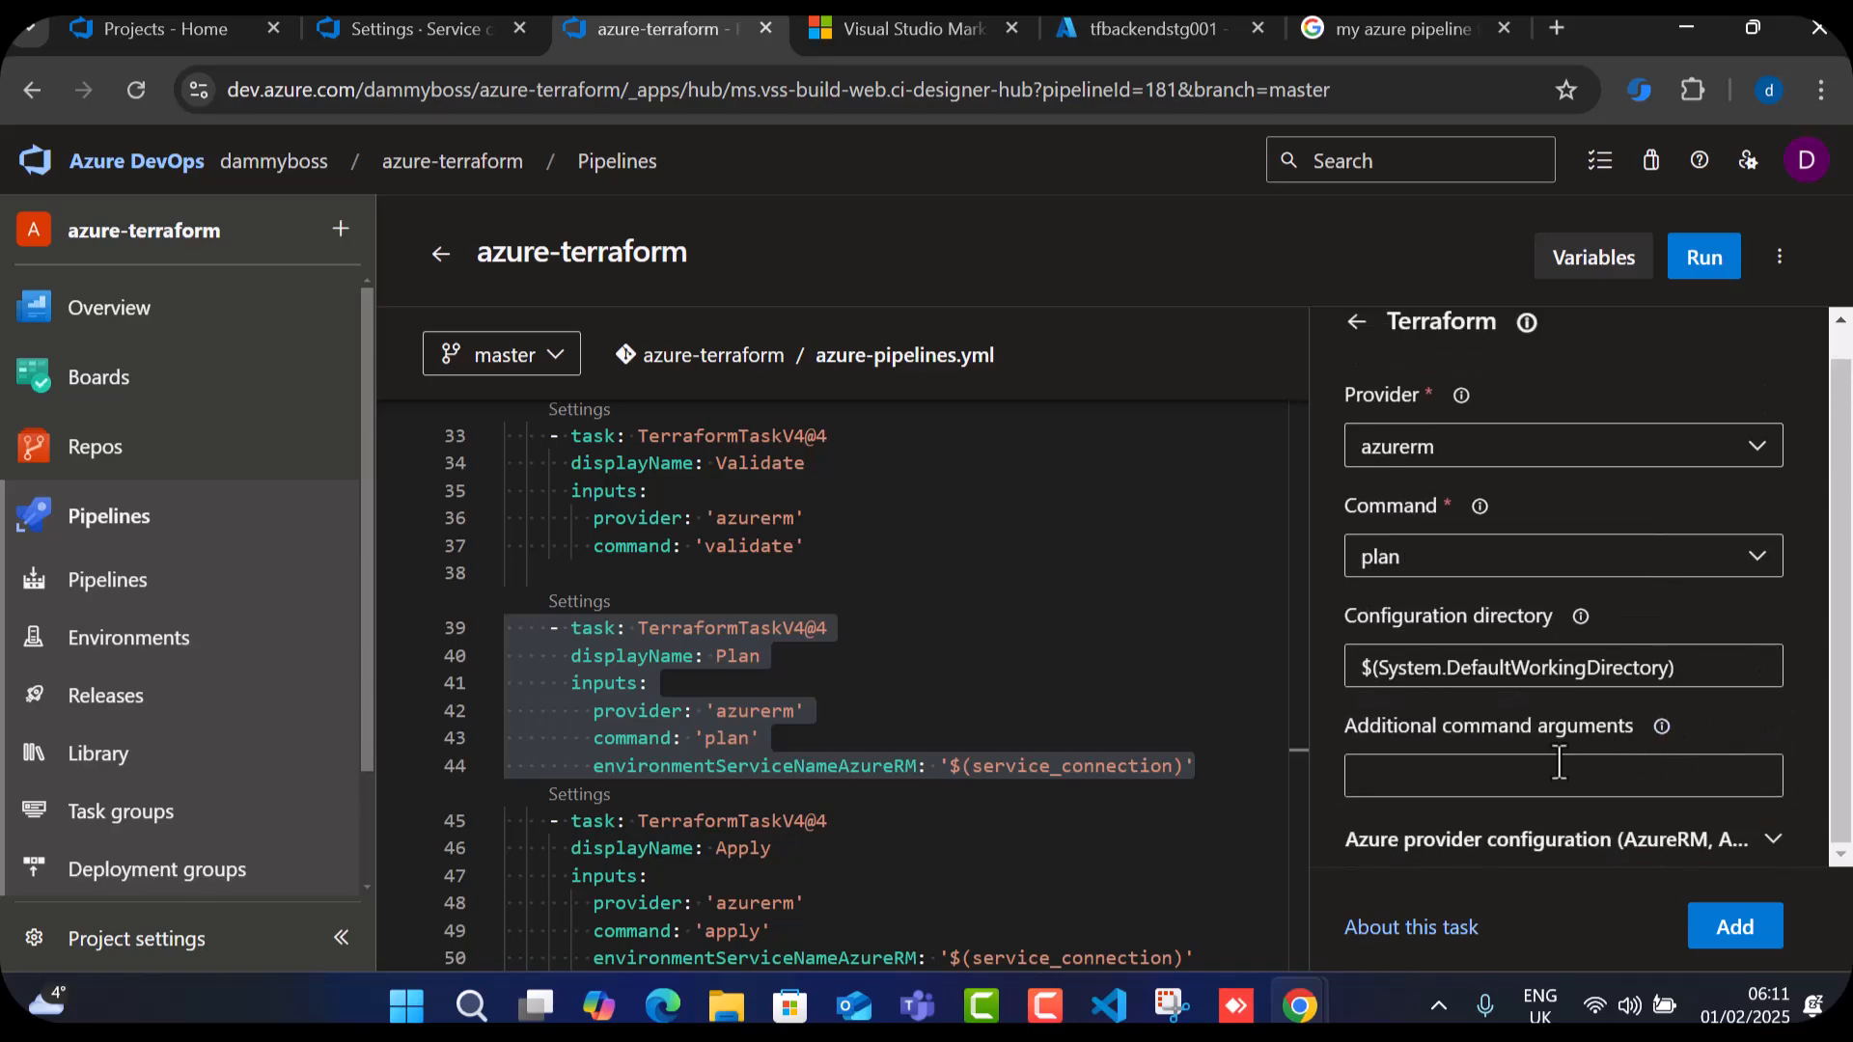
{"action": "left_click", "coordinate": [1768, 840]}
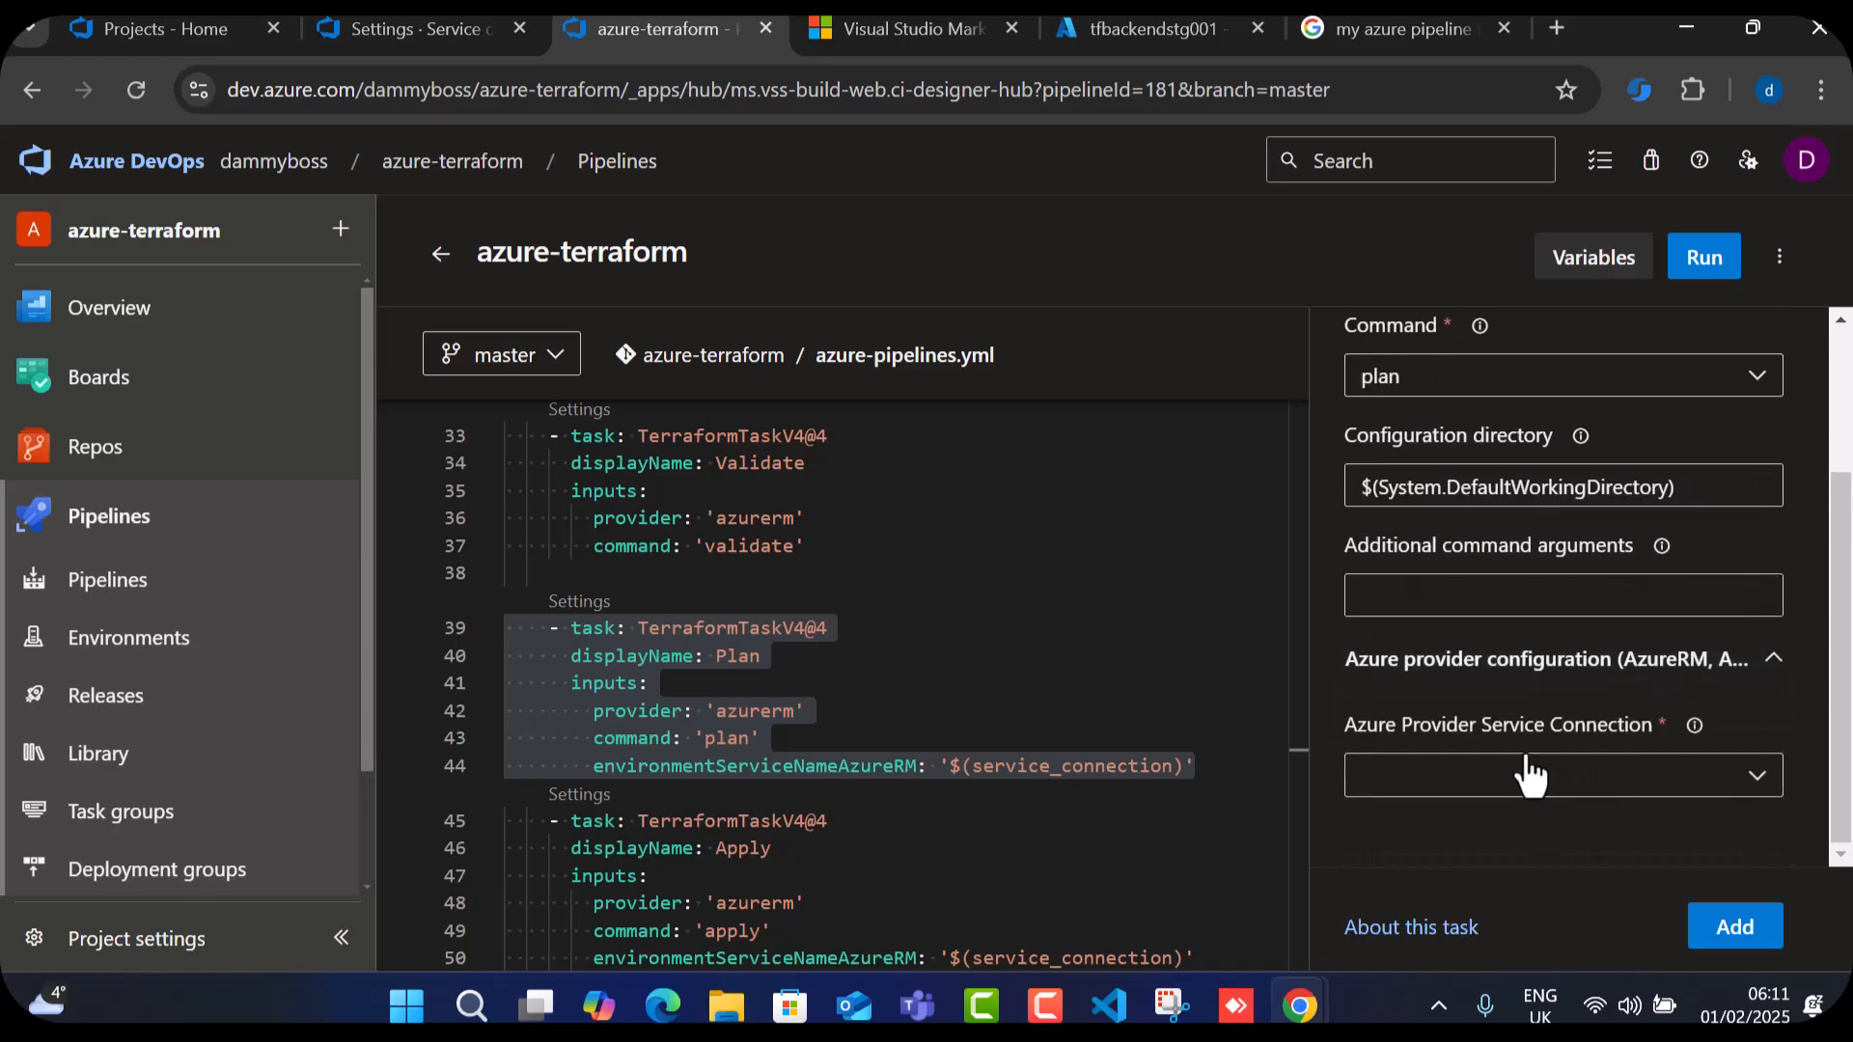
{"action": "left_click", "coordinate": [1449, 599]}
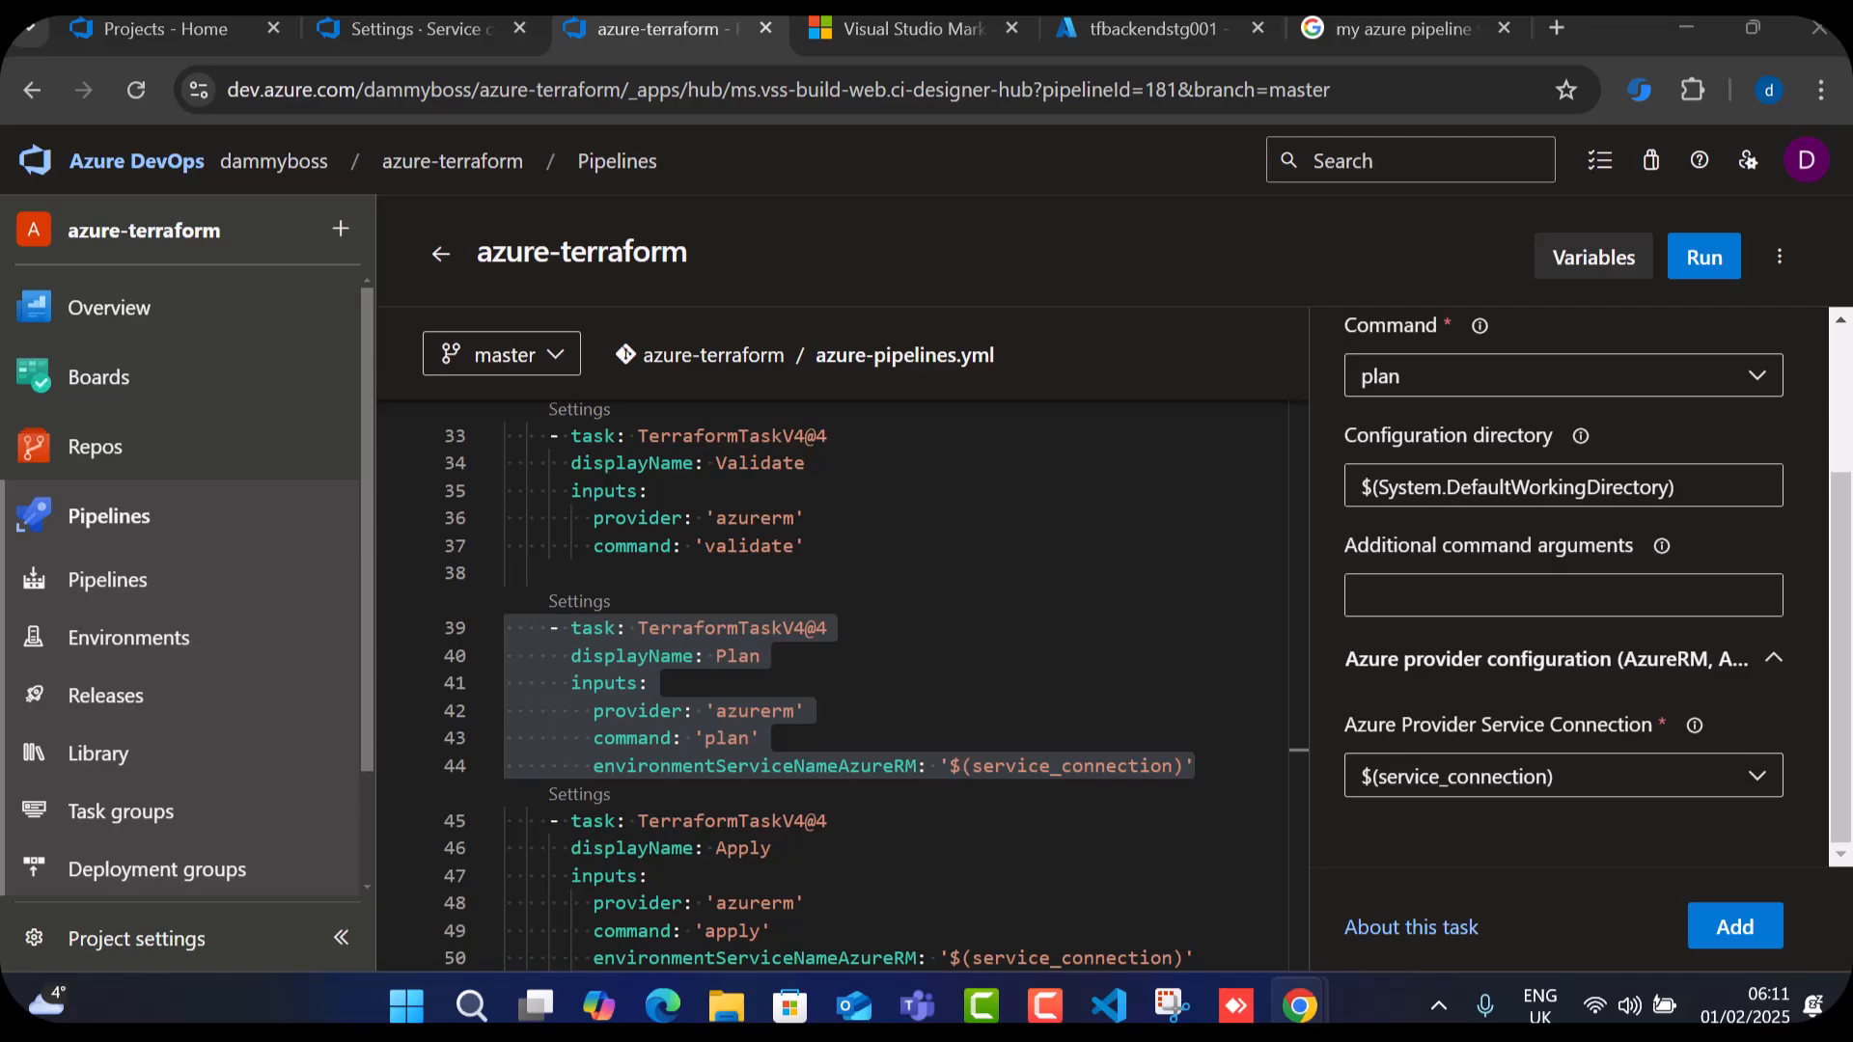
{"action": "left_click", "coordinate": [1506, 596]}
{"action": "type", "text": "-input=false -detailed-exitcode"}
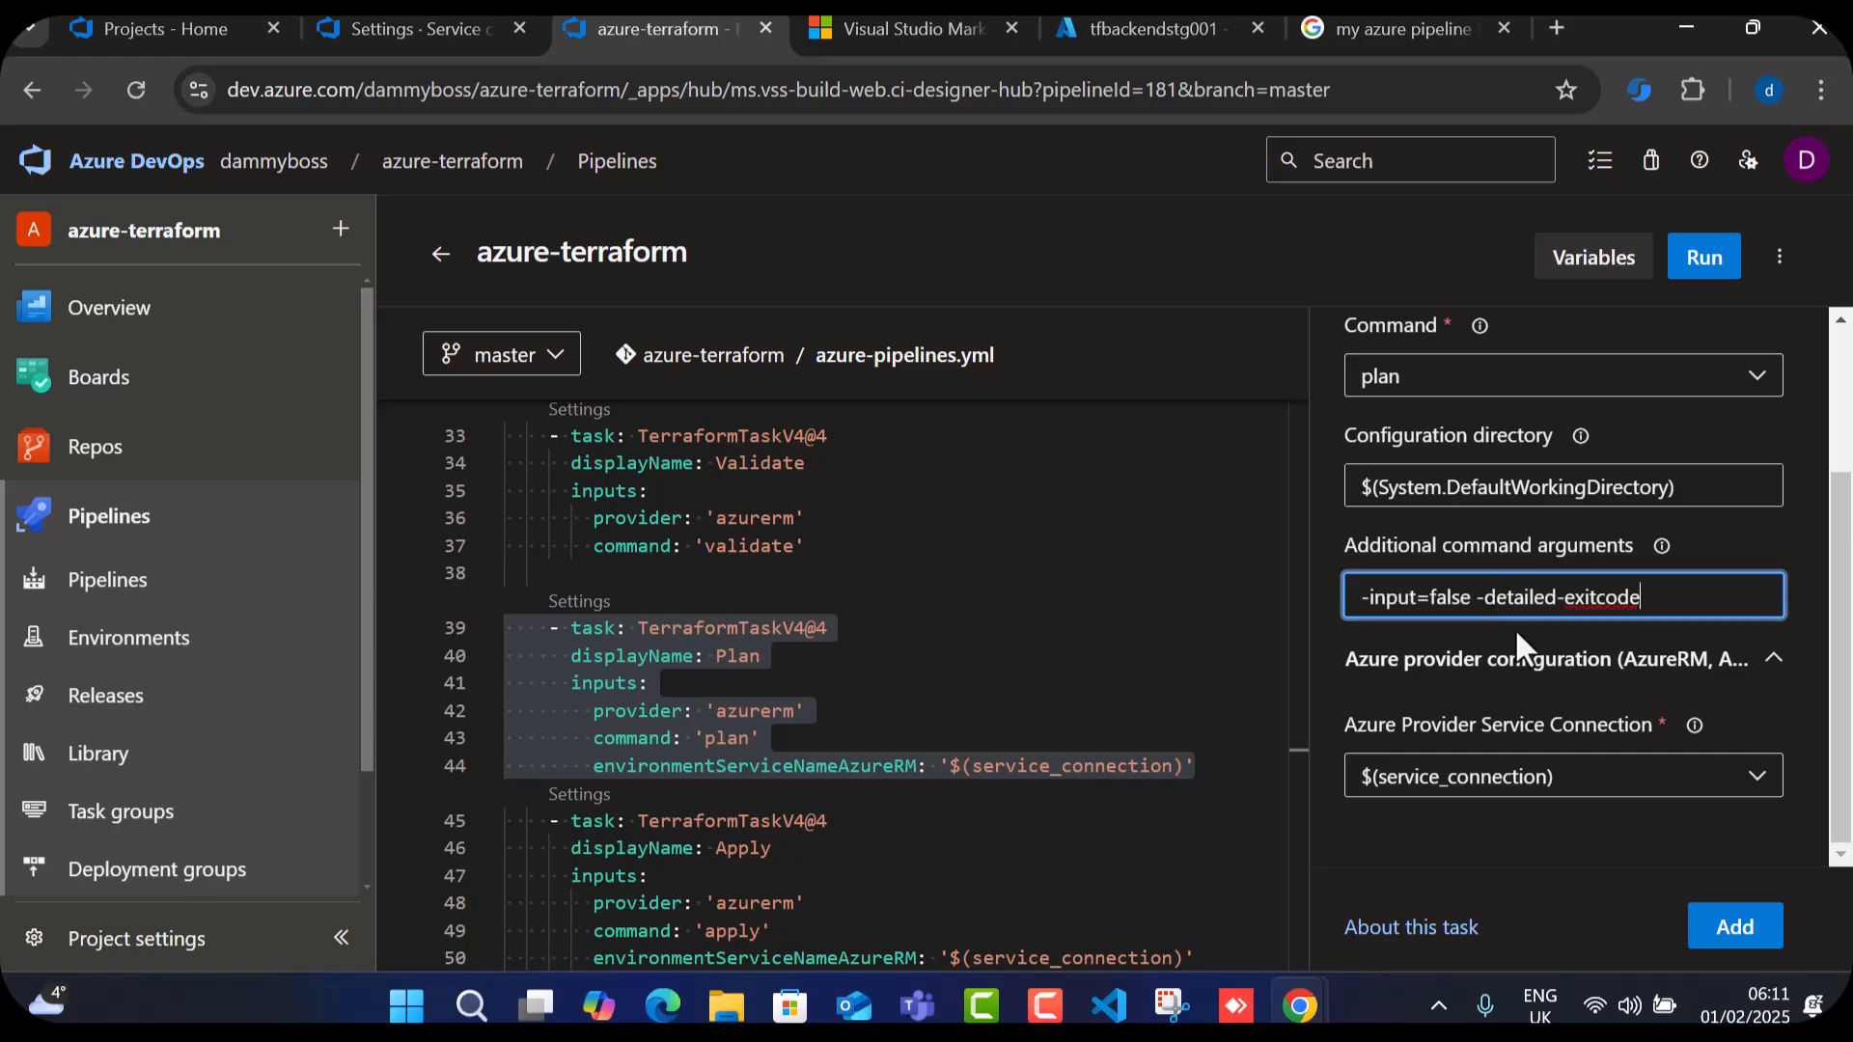
{"action": "left_click", "coordinate": [1727, 928]}
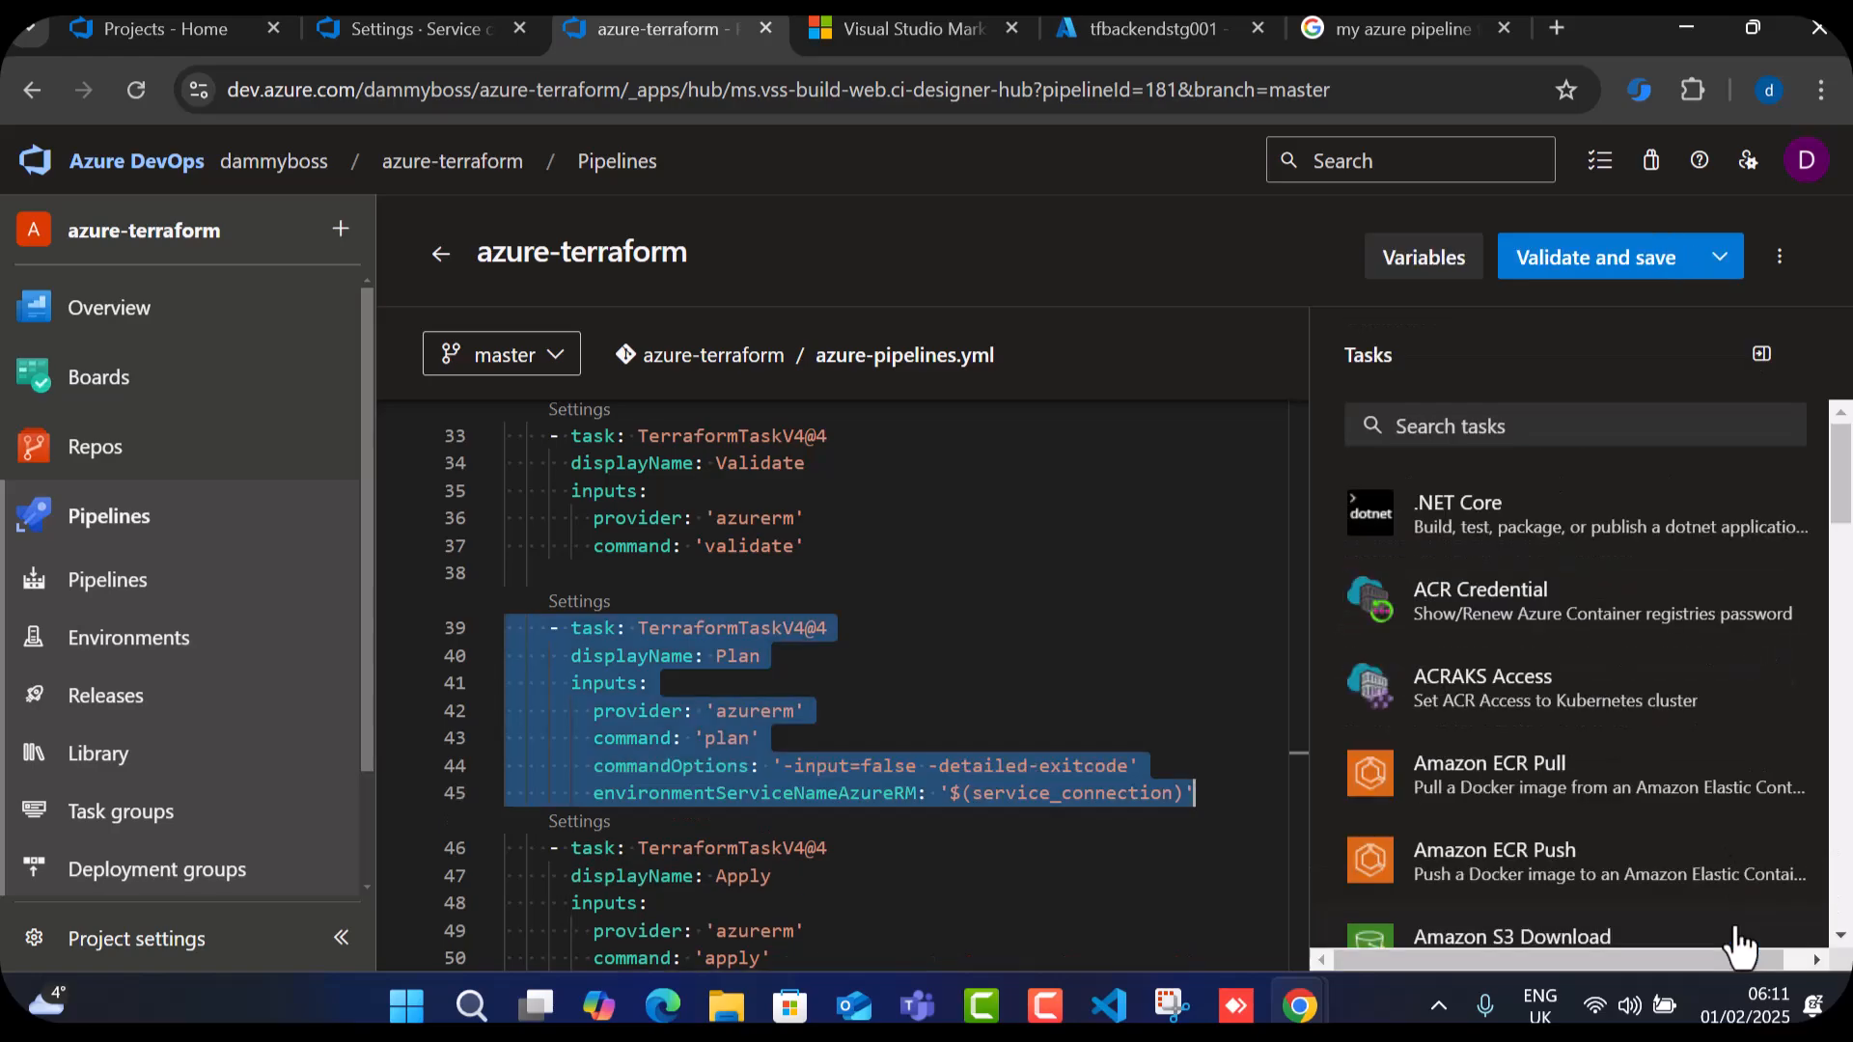
{"action": "left_click", "coordinate": [1052, 668]}
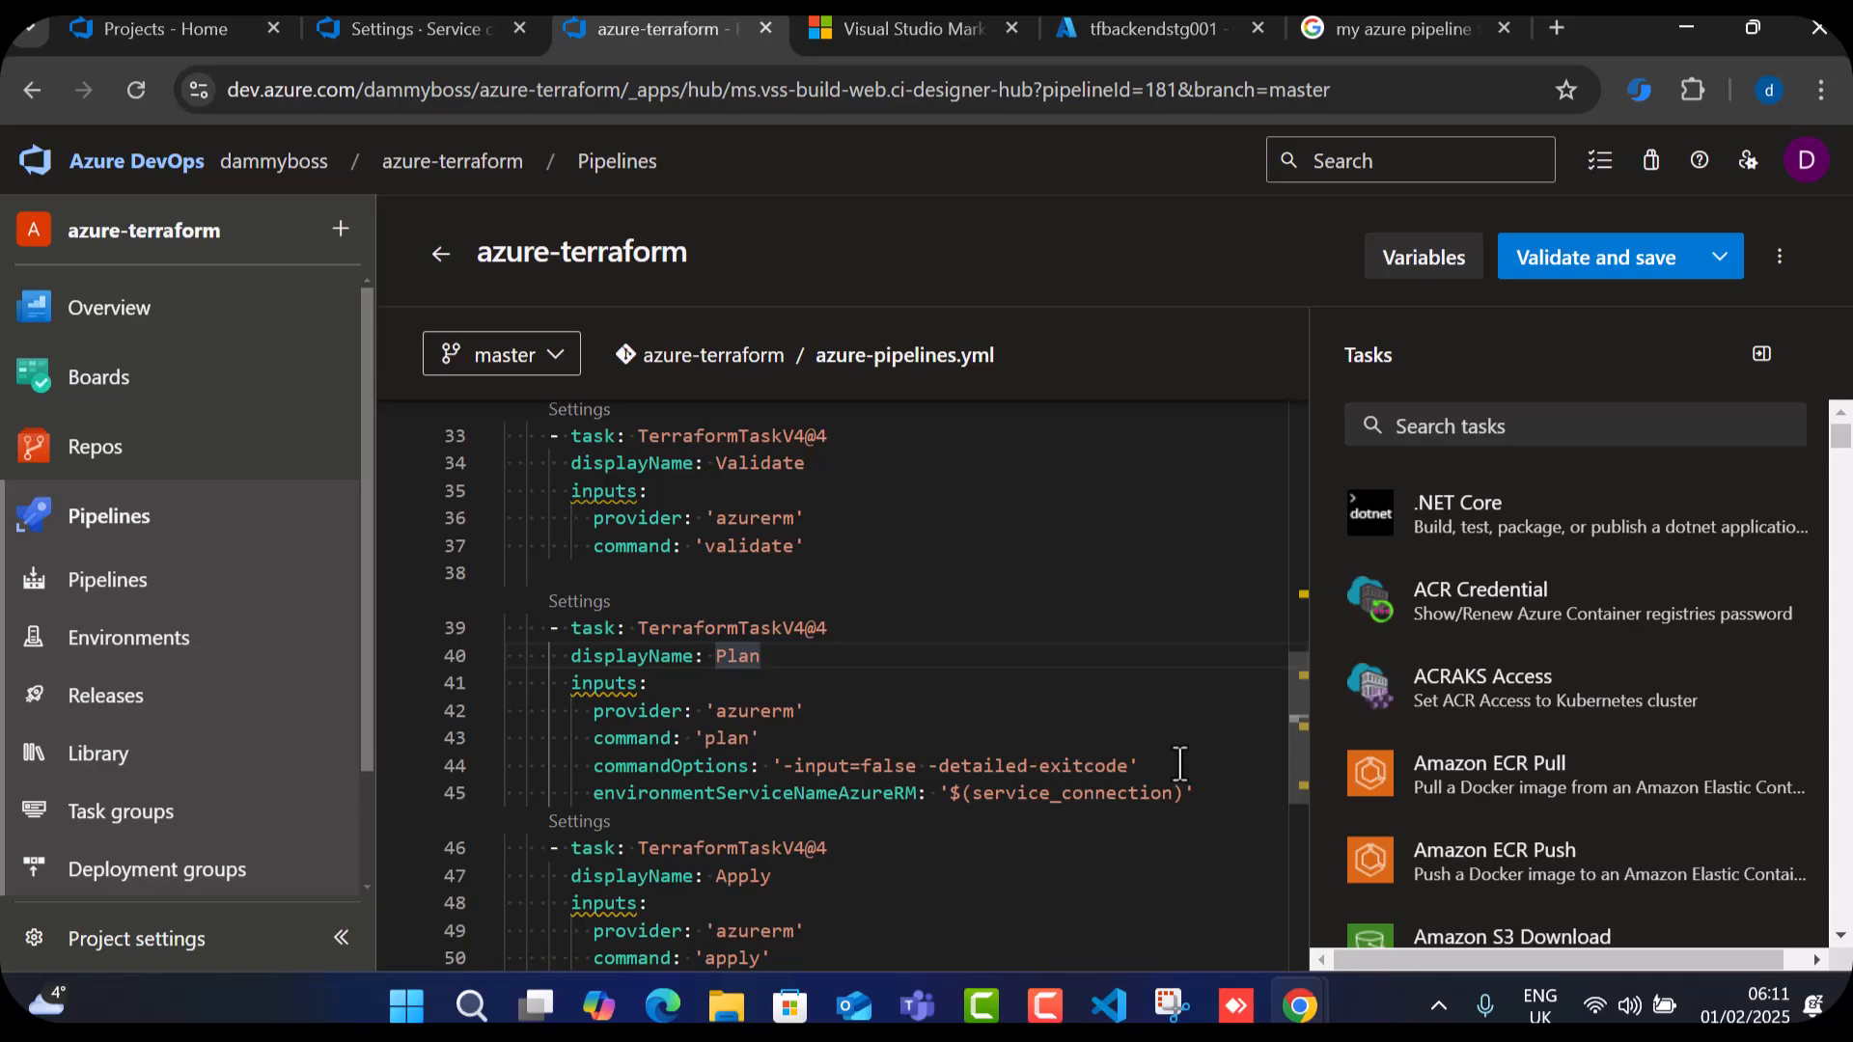
Validate and save azure-pipelines.yml with the changed Plan task, and run the pipeline on the master branch.
{"action": "left_click", "coordinate": [1594, 258]}
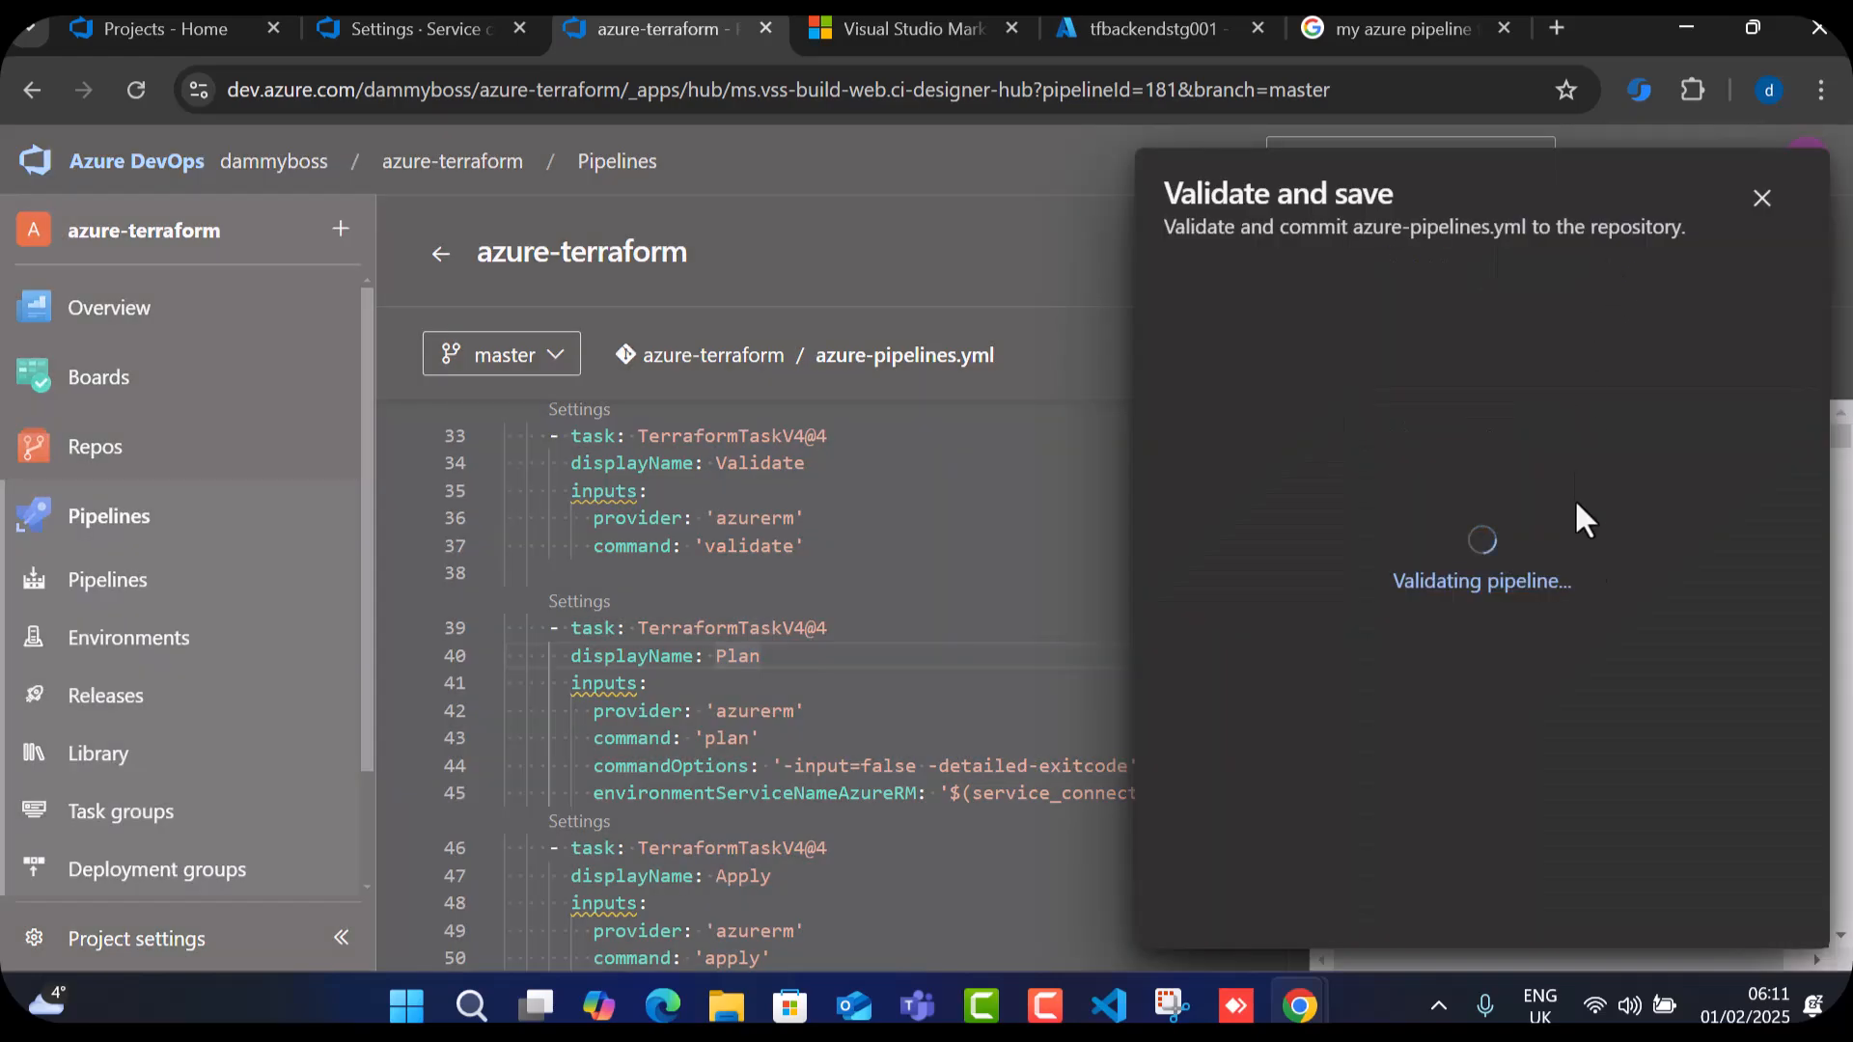
{"action": "left_click", "coordinate": [1752, 904]}
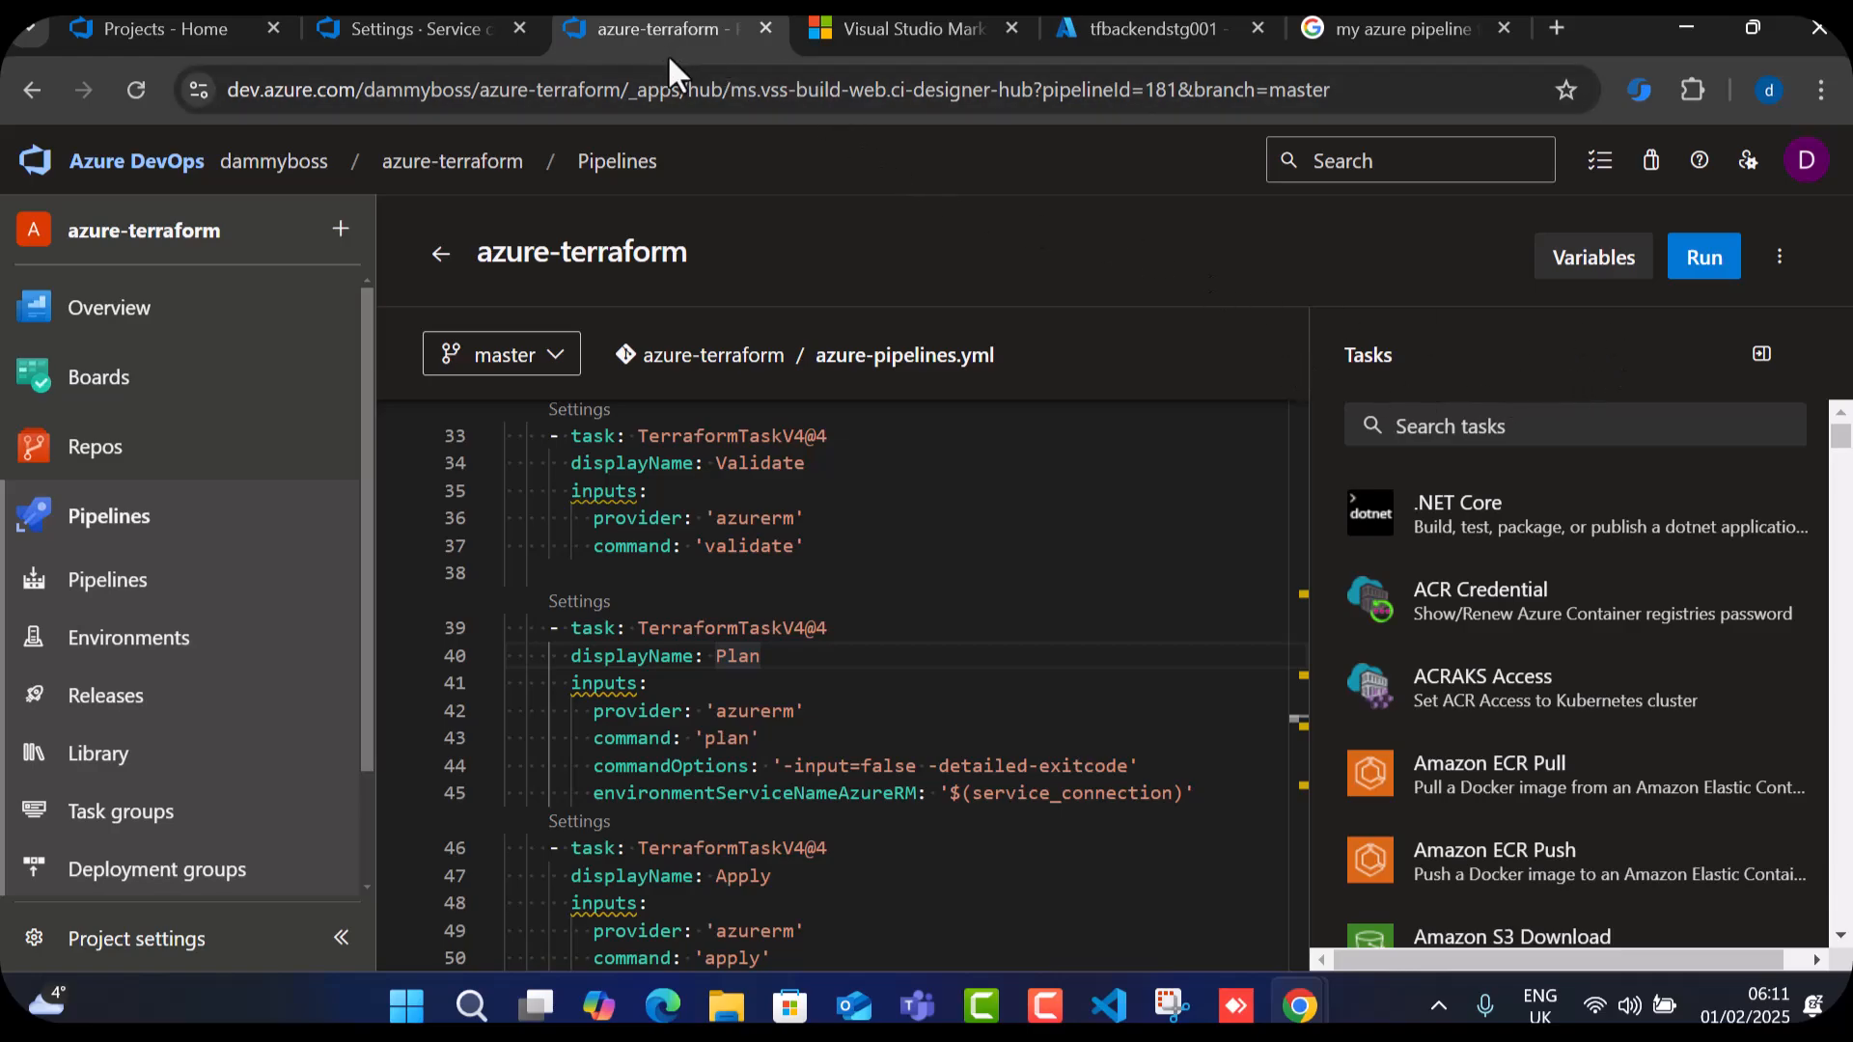
{"action": "left_click", "coordinate": [1704, 258]}
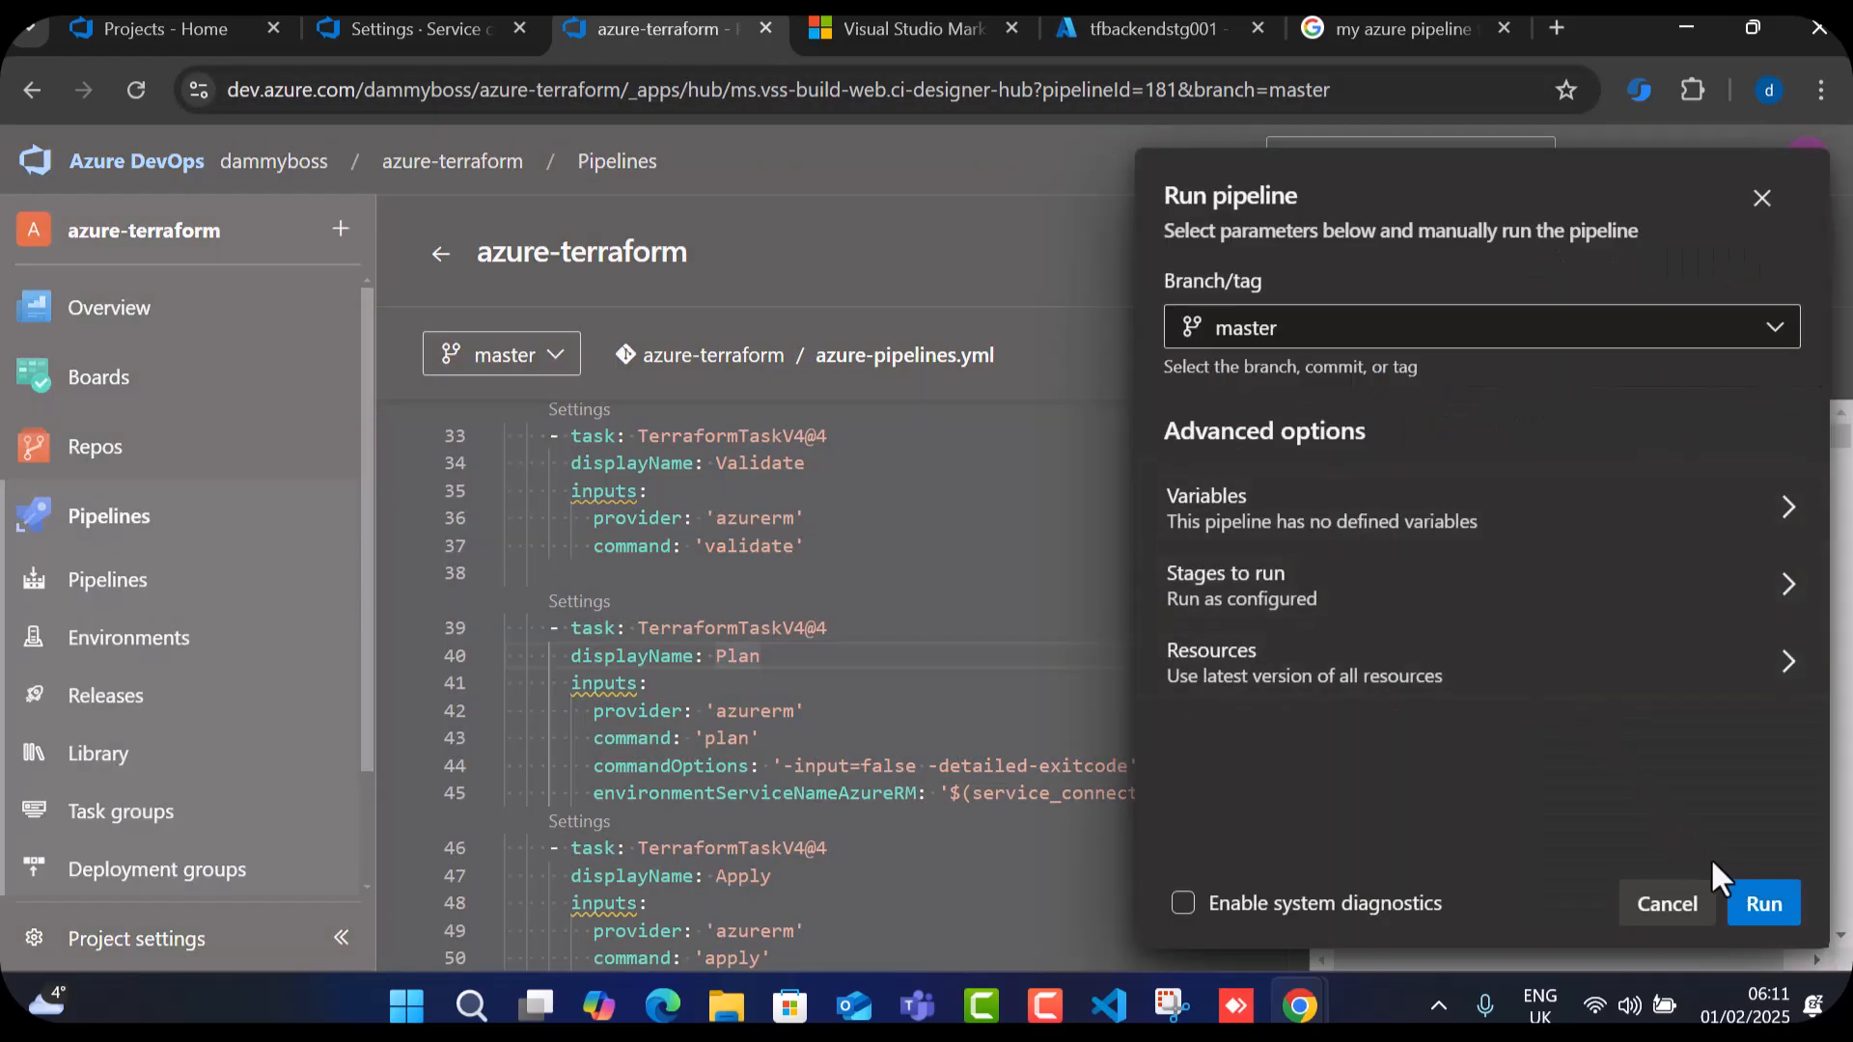
{"action": "left_click", "coordinate": [1751, 917]}
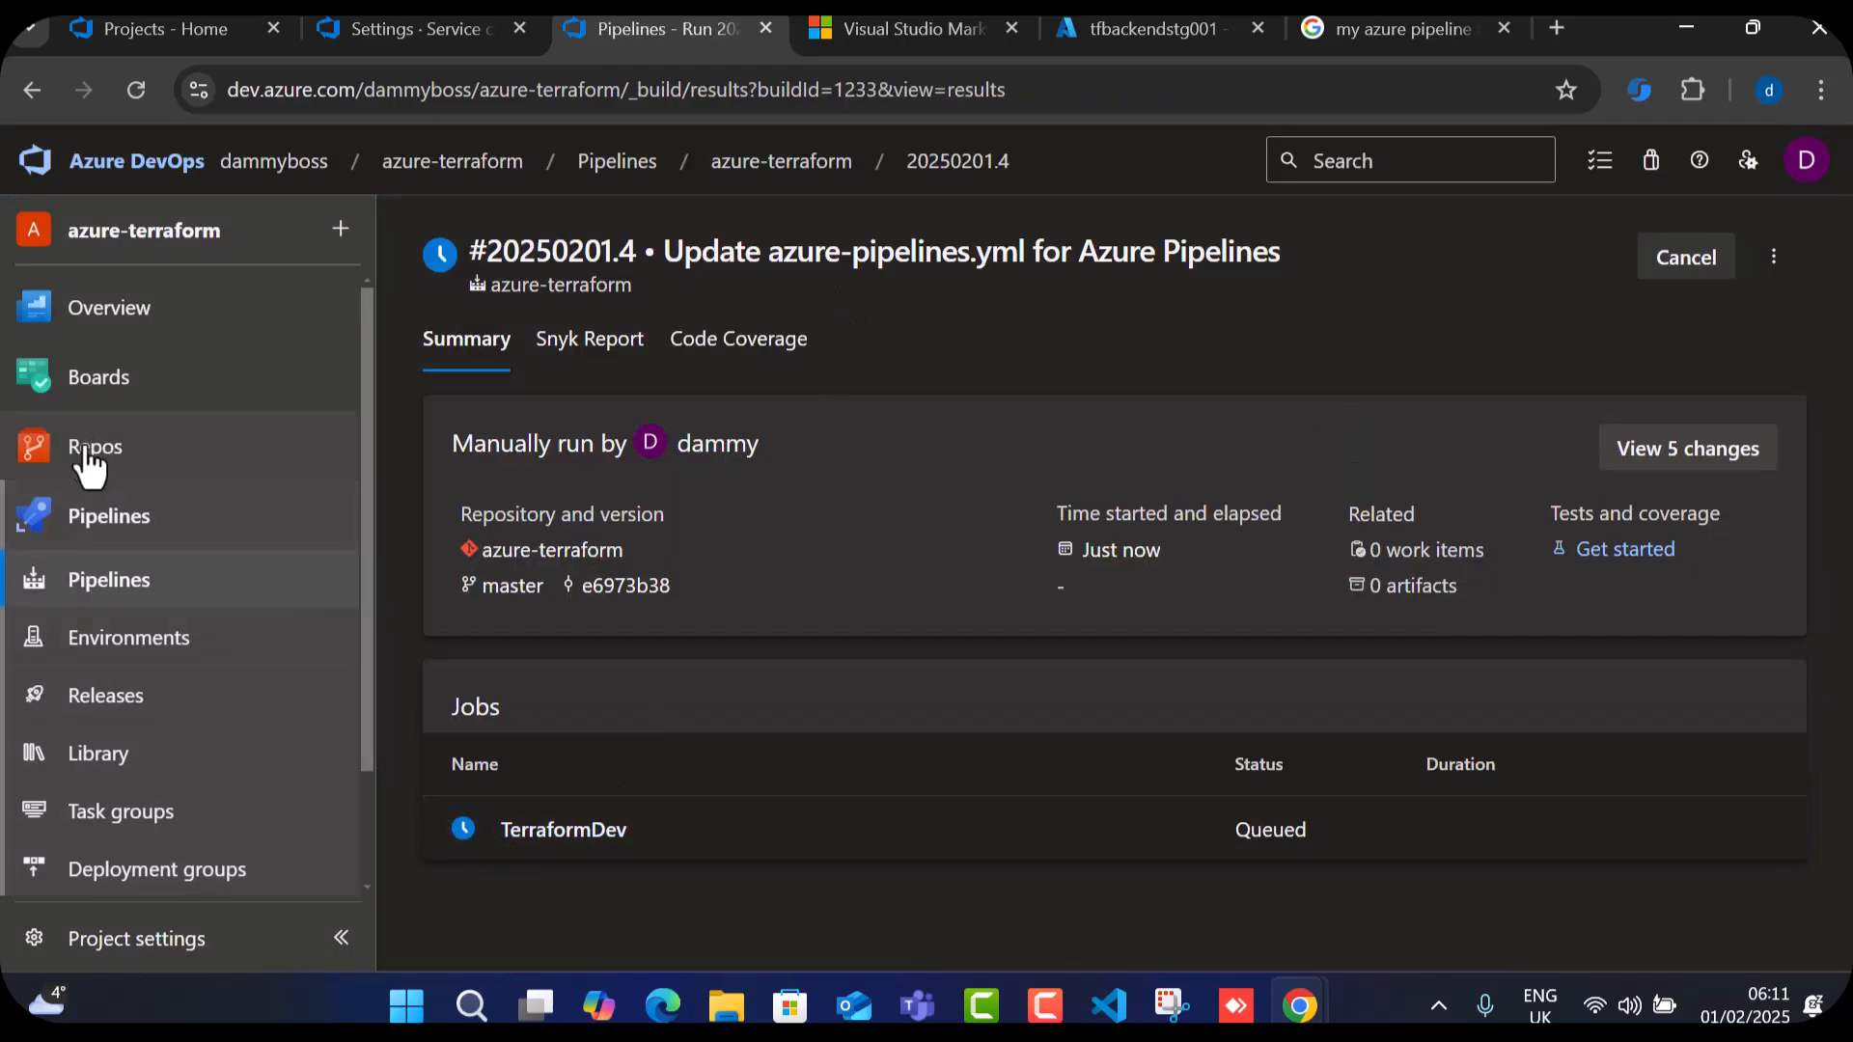
Cancel the older pipeline run #20250201.3 of azure-terraform and reload its page.
{"action": "left_click", "coordinate": [104, 587]}
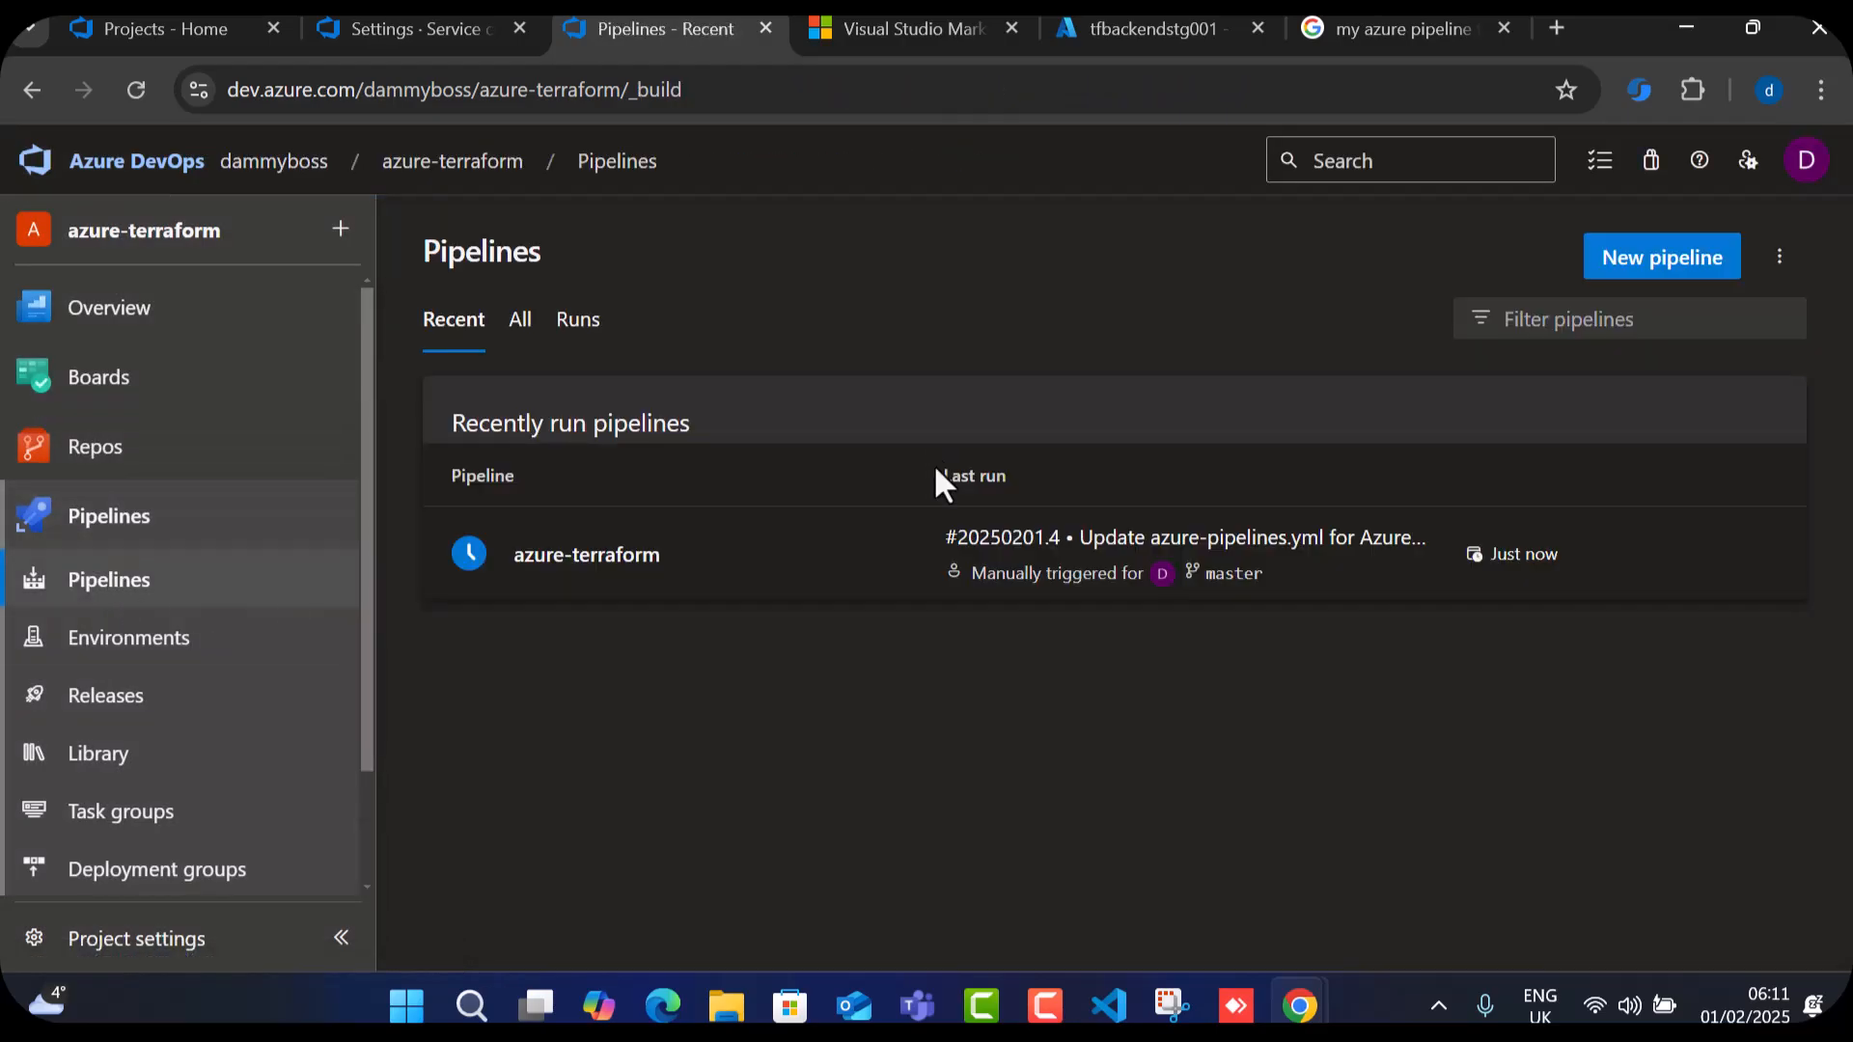
{"action": "left_click", "coordinate": [602, 557]}
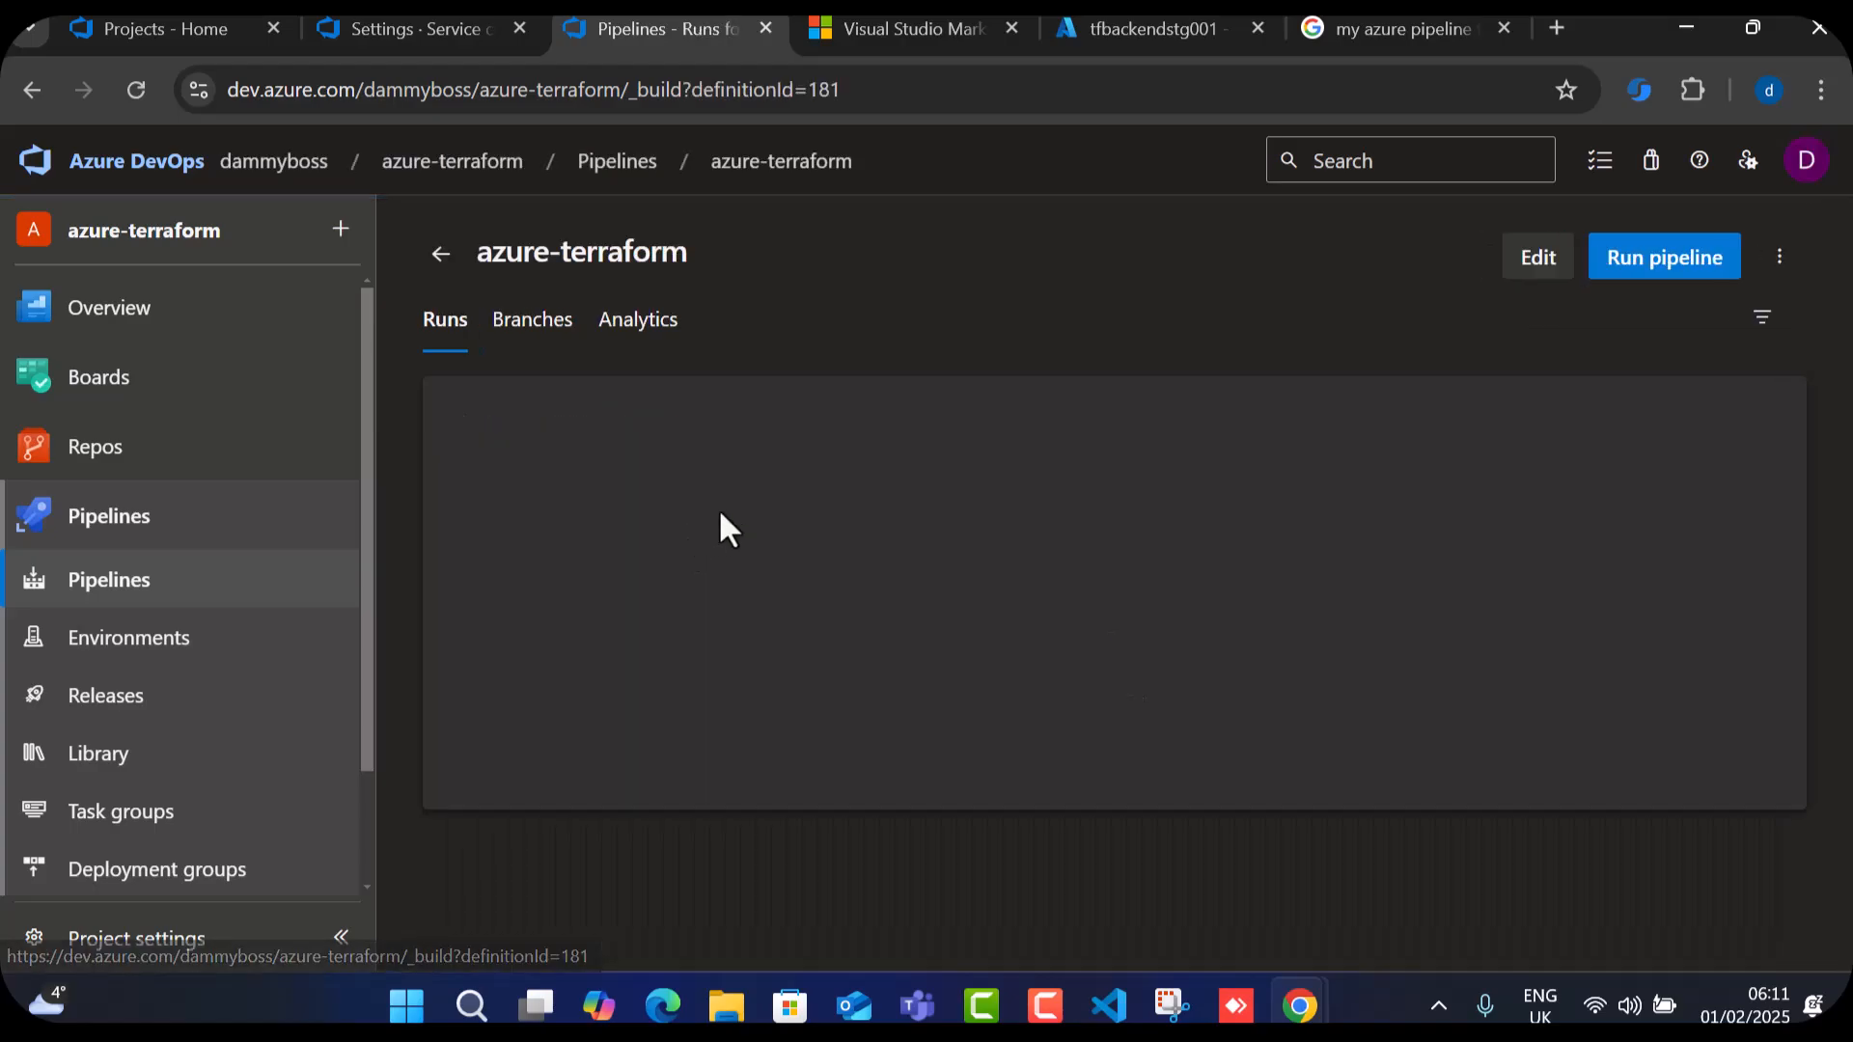
{"action": "left_click", "coordinate": [1262, 596]}
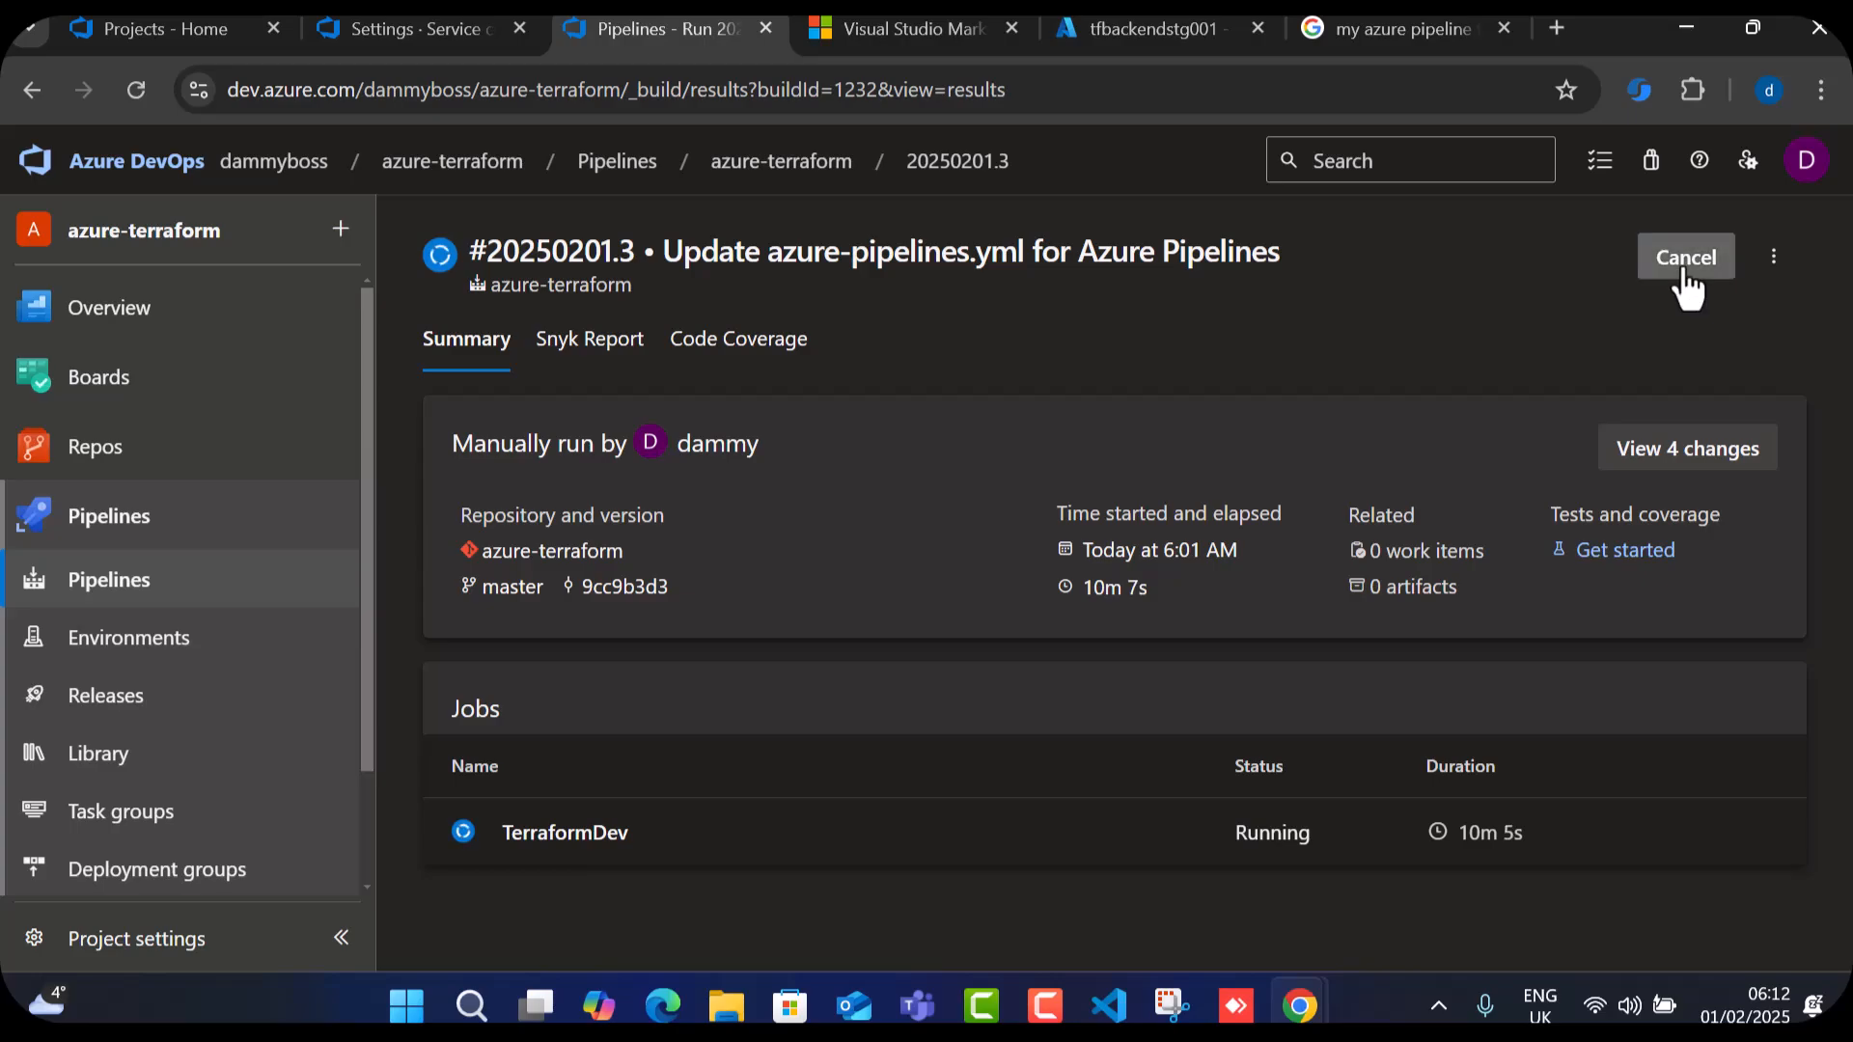
{"action": "left_click", "coordinate": [1686, 257]}
{"action": "left_click", "coordinate": [1206, 622]}
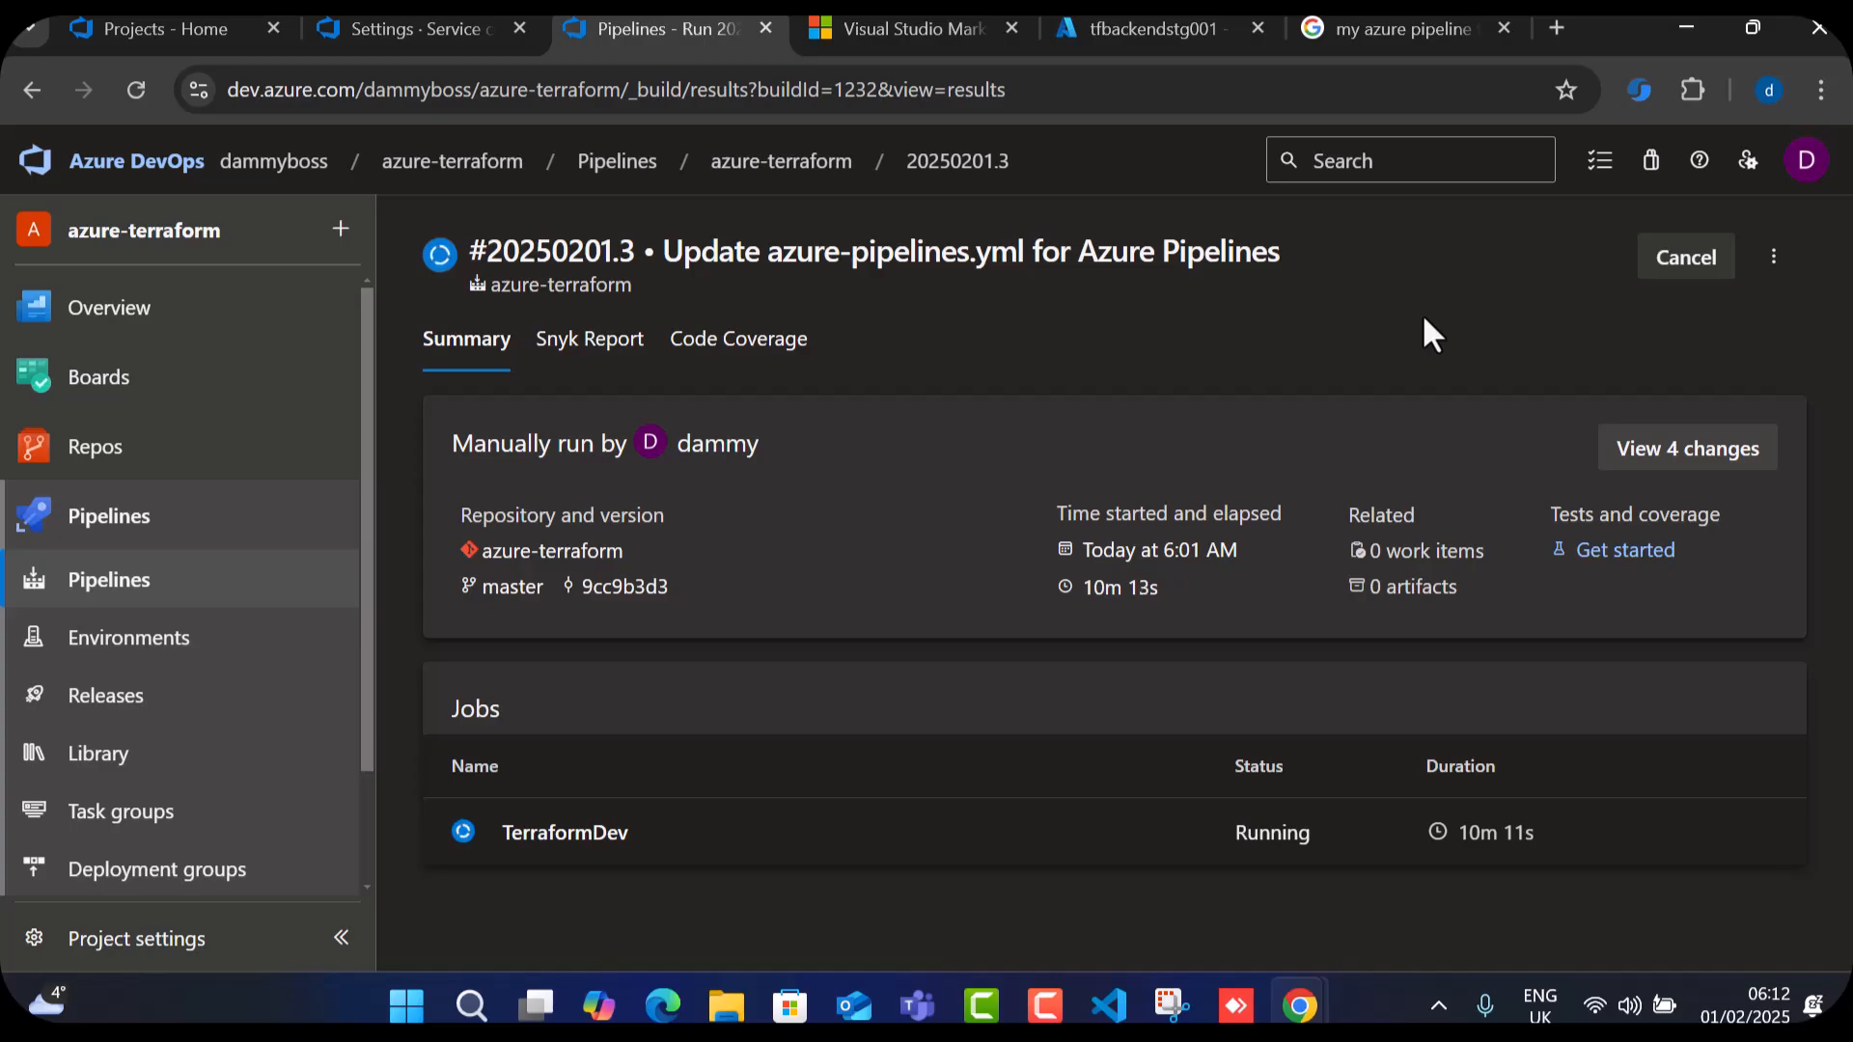
{"action": "left_click", "coordinate": [1685, 256]}
{"action": "left_click", "coordinate": [1209, 622]}
{"action": "left_click", "coordinate": [136, 90]}
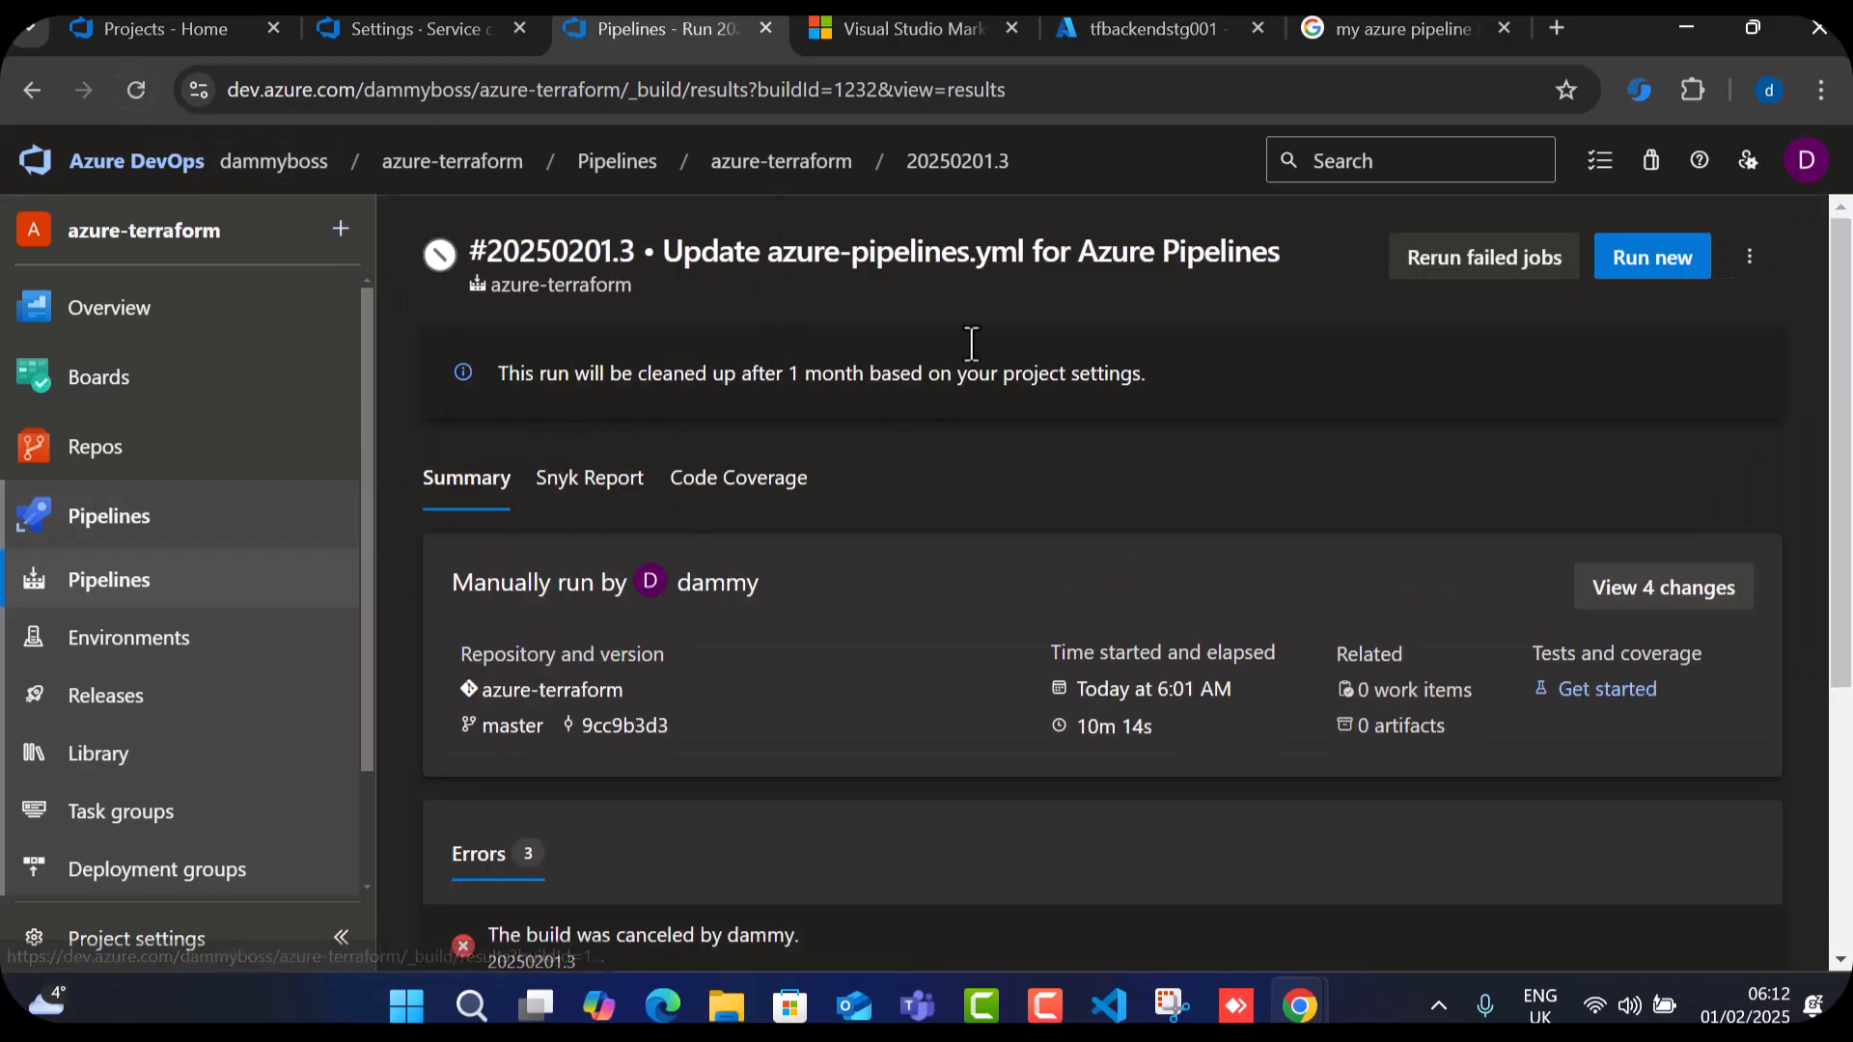
Open run #20250201.4 from the azure-terraform run list and display its TerraformDev job log.
{"action": "left_click", "coordinate": [833, 176]}
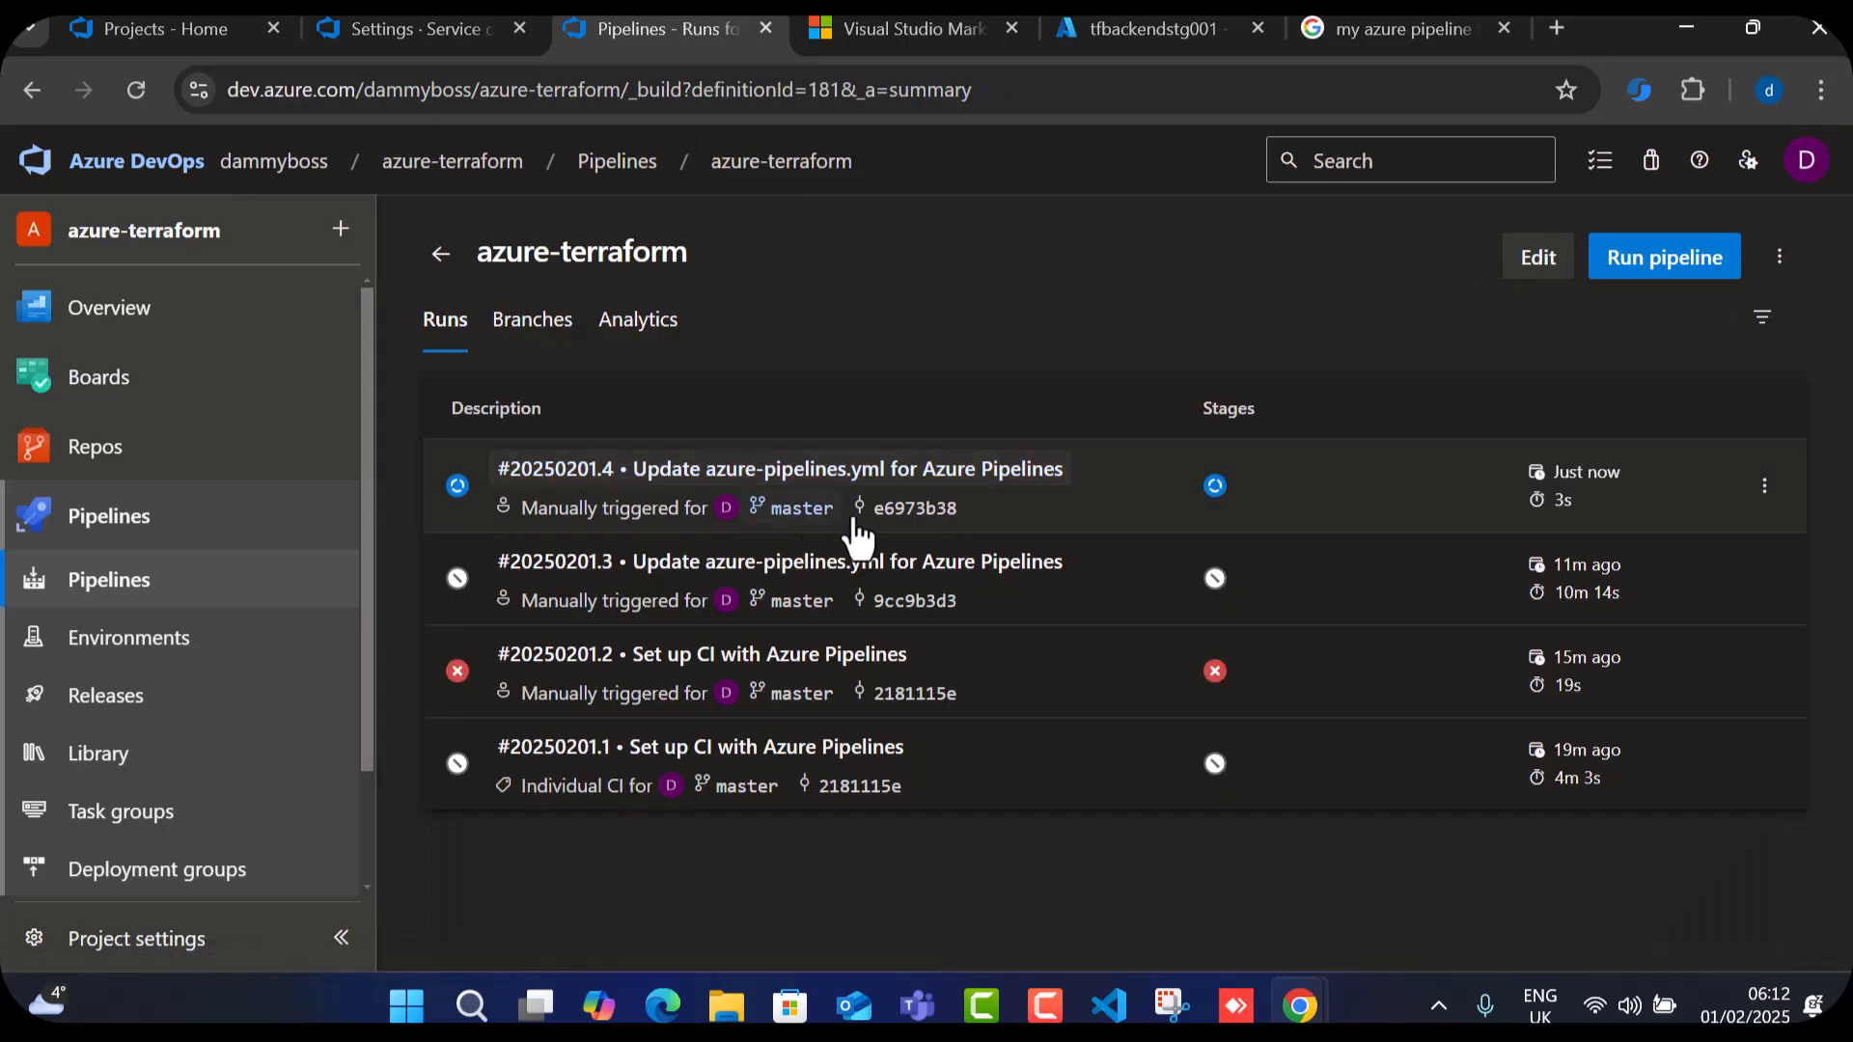
{"action": "left_click", "coordinate": [456, 482]}
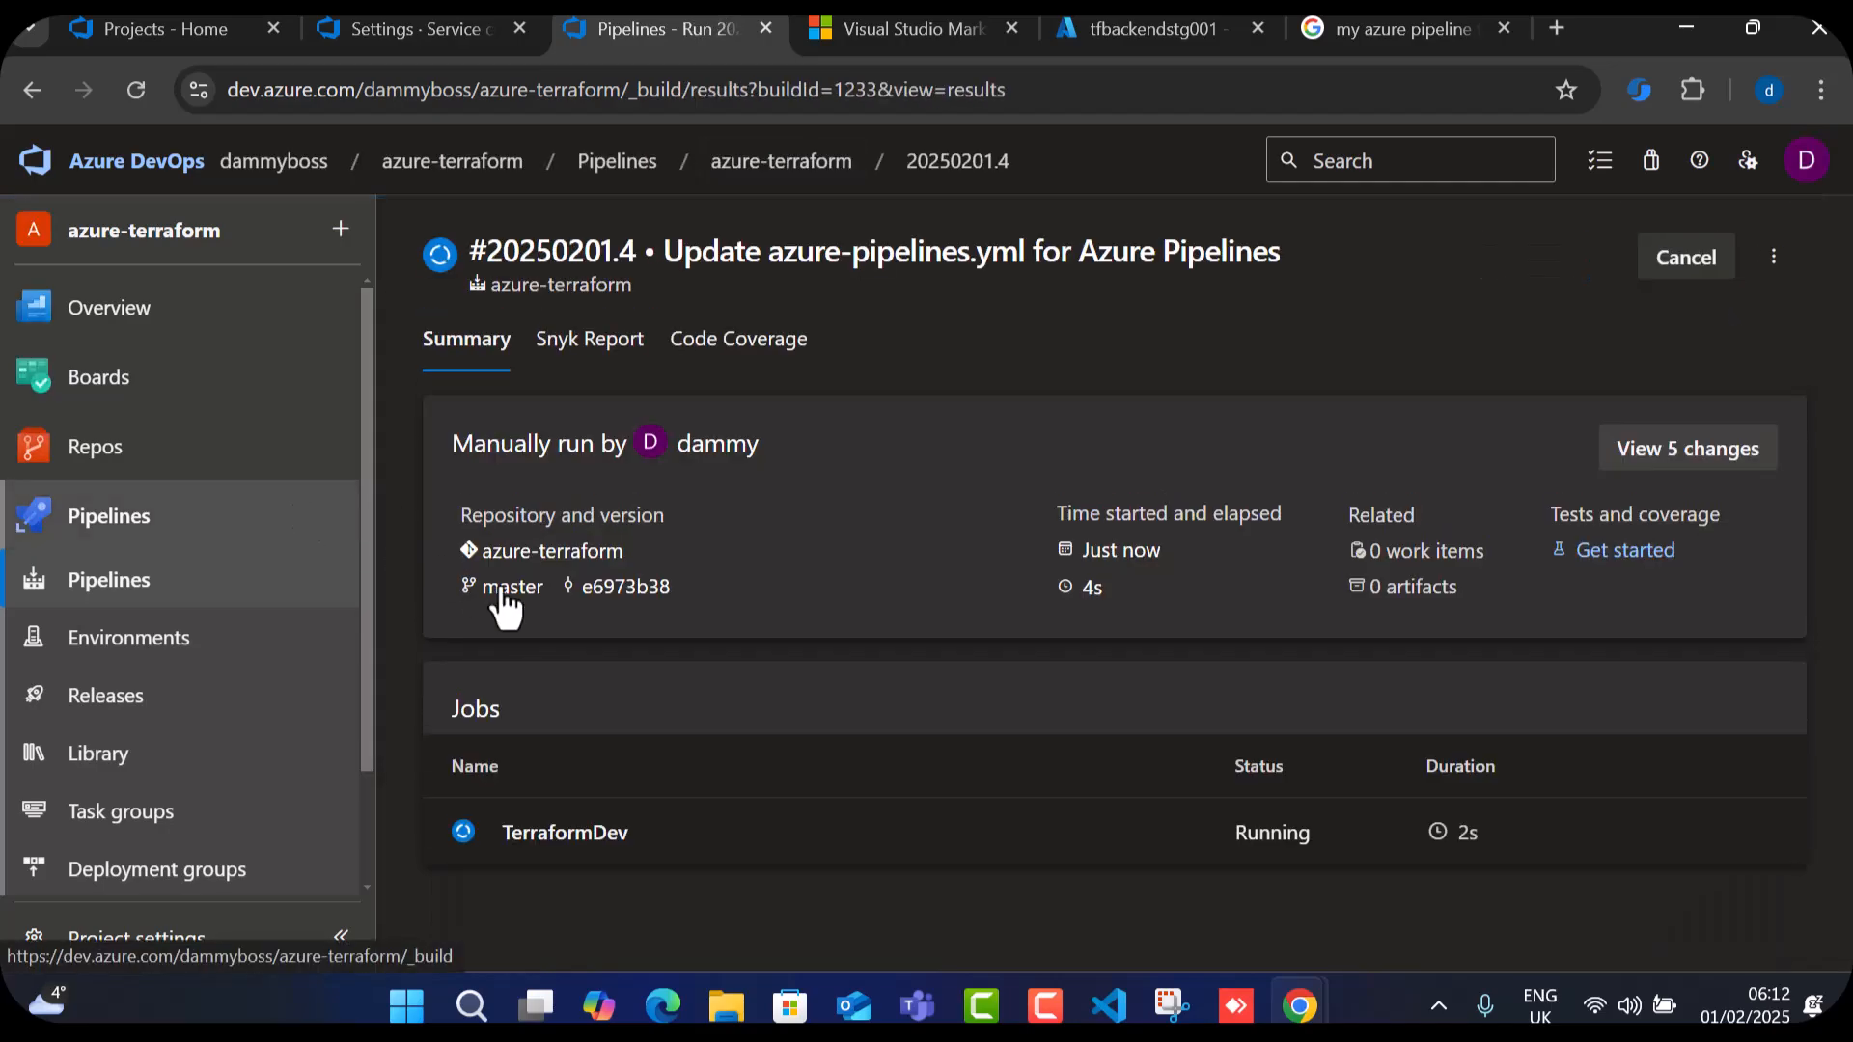
{"action": "left_click", "coordinate": [557, 835]}
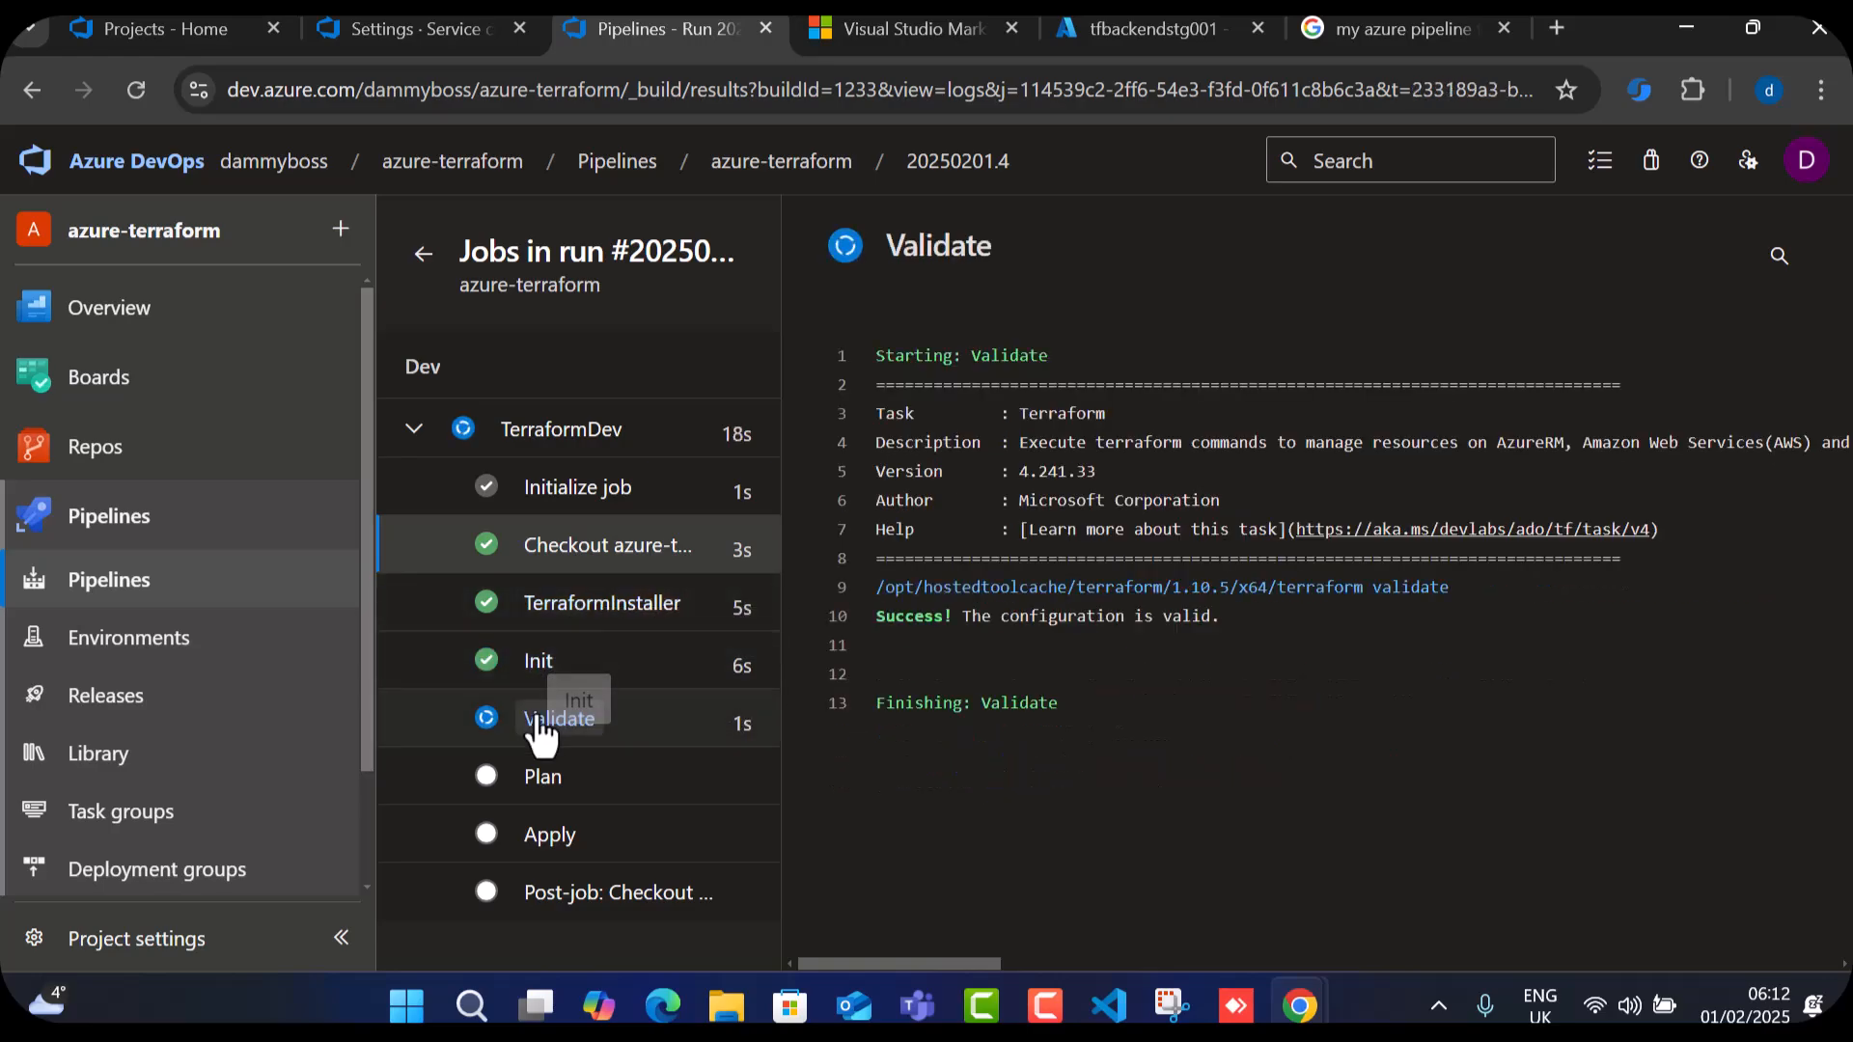
Examine the logs of the Validate and Plan tasks in the new run.
{"action": "left_click", "coordinate": [579, 734]}
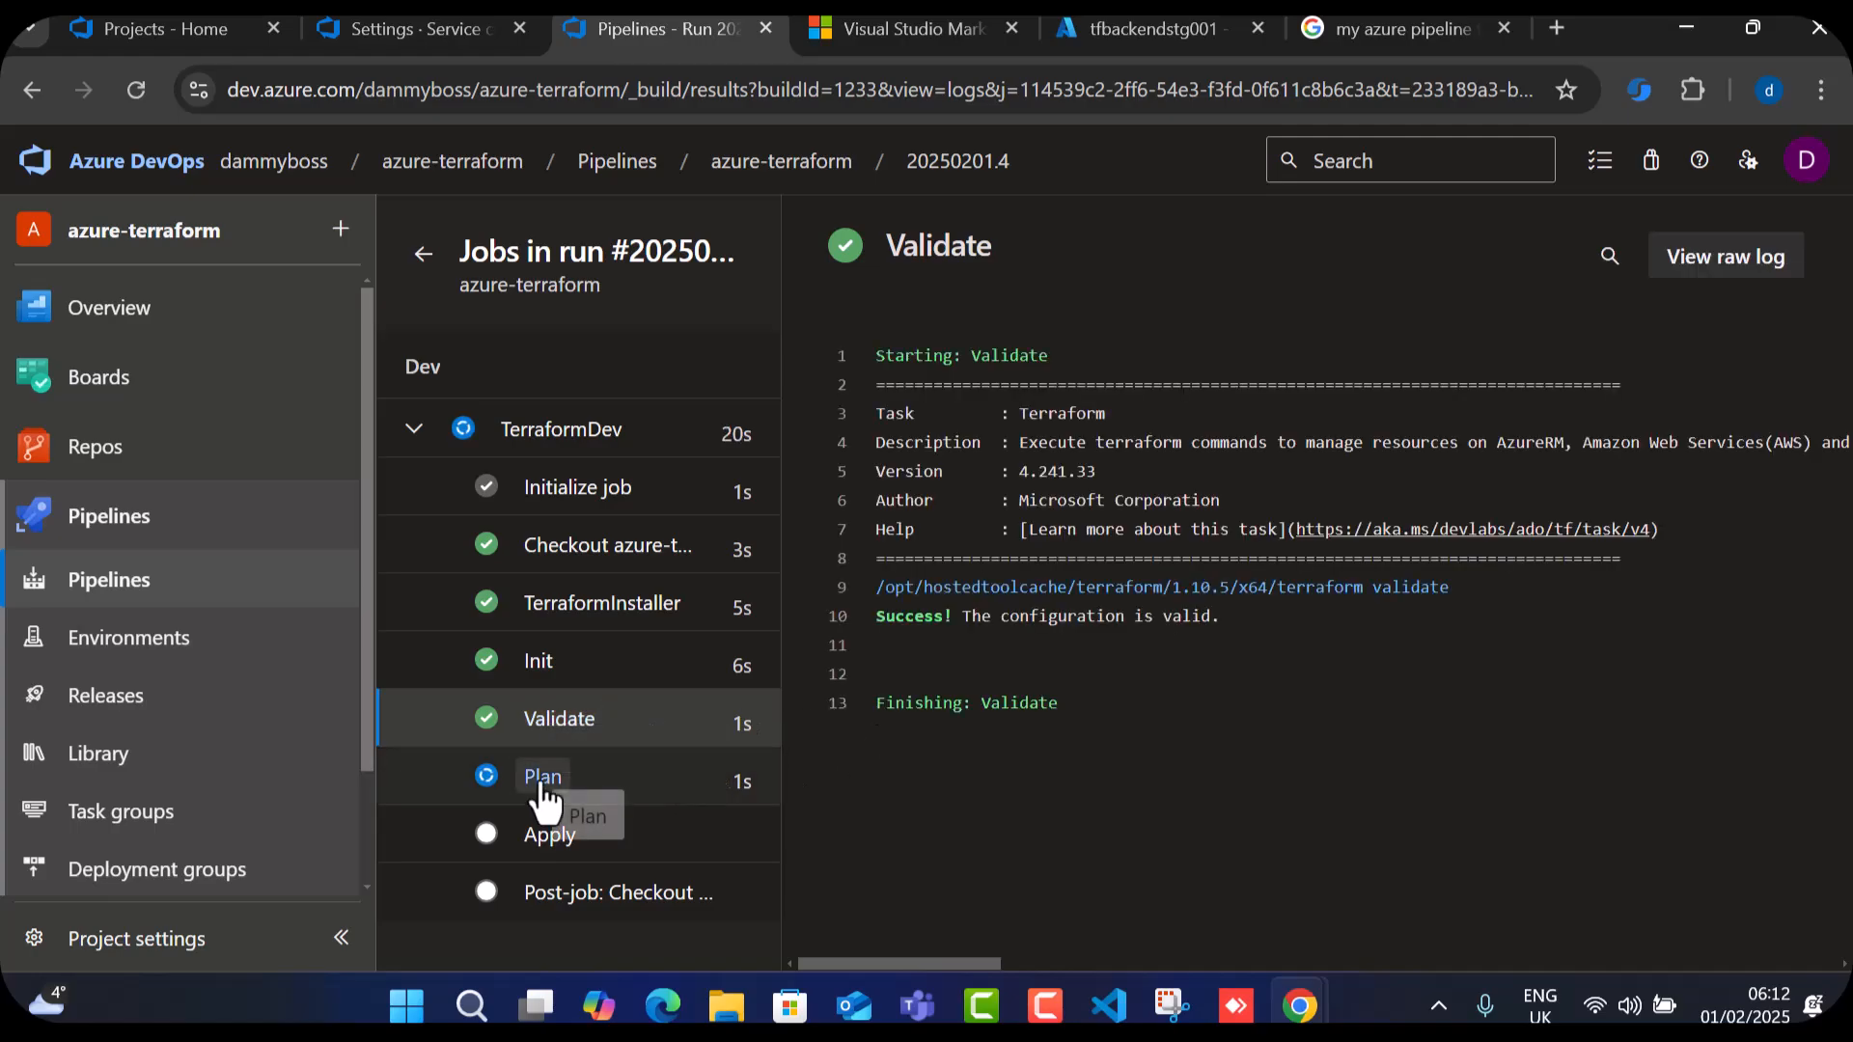
{"action": "left_click", "coordinate": [570, 784]}
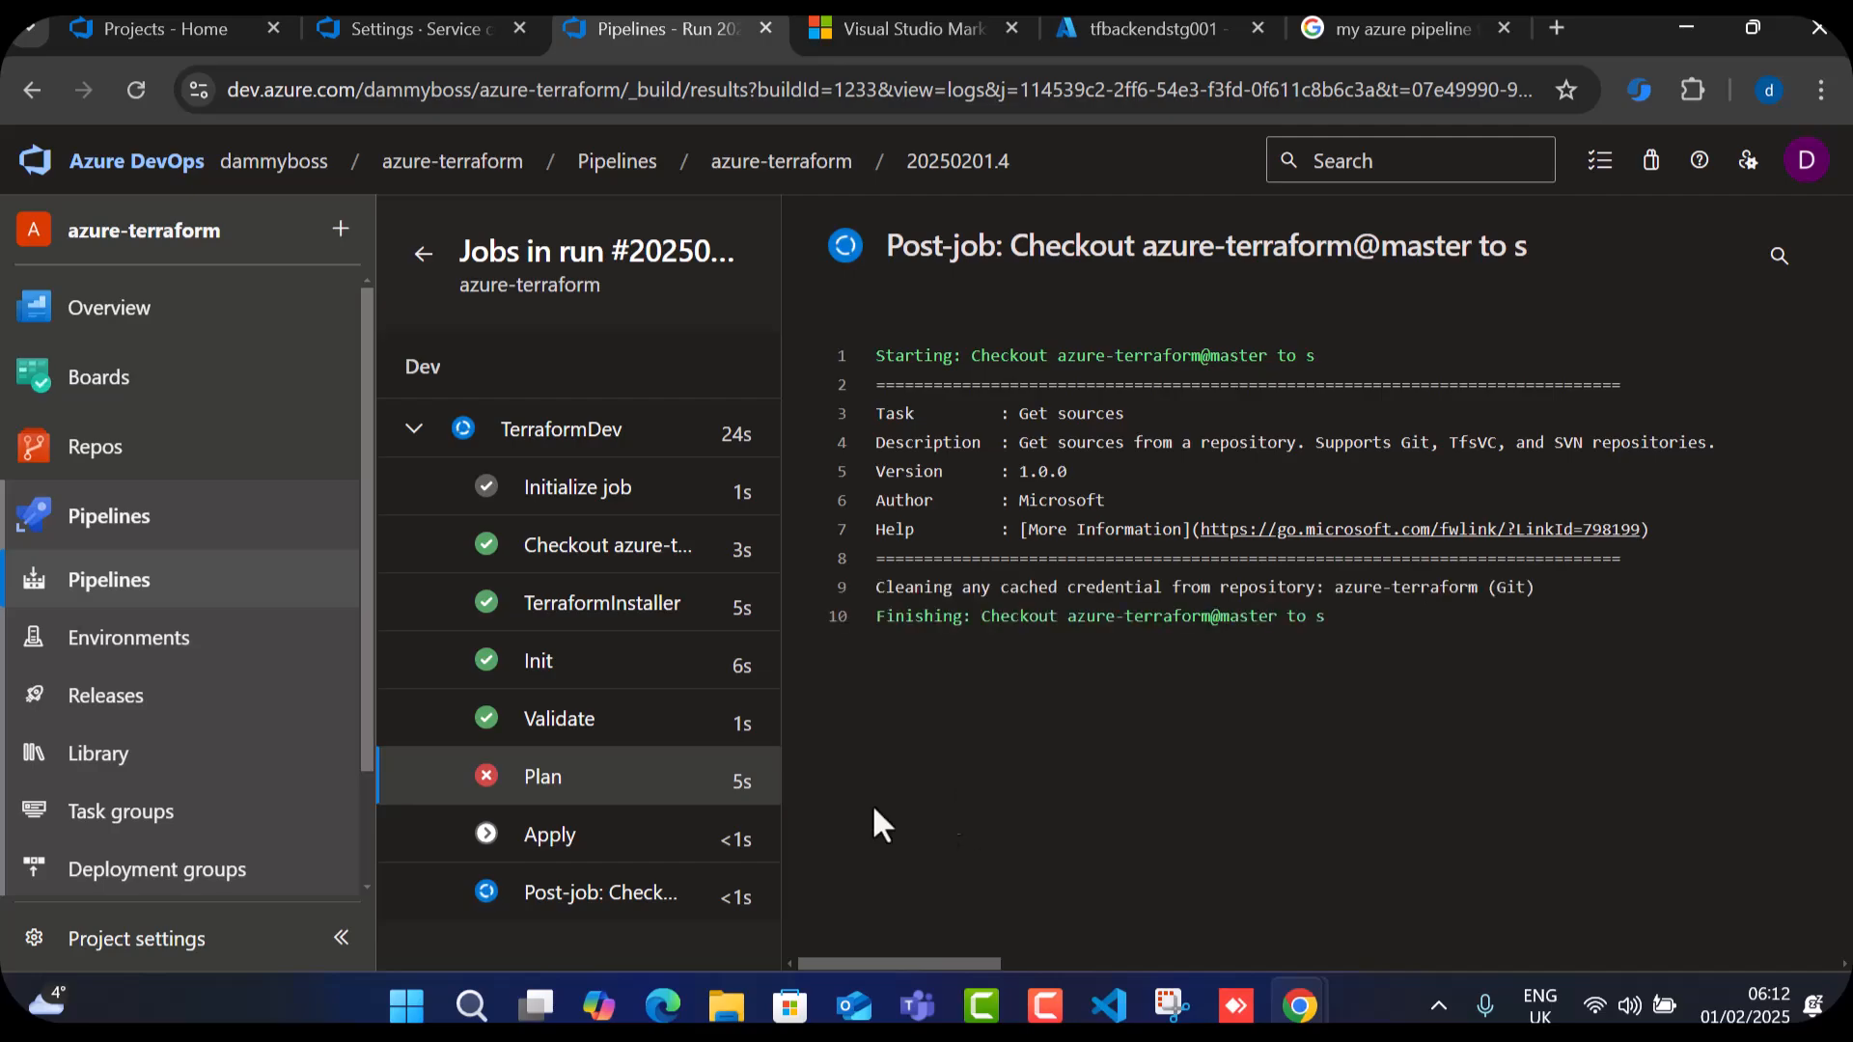
{"action": "left_click", "coordinate": [564, 787]}
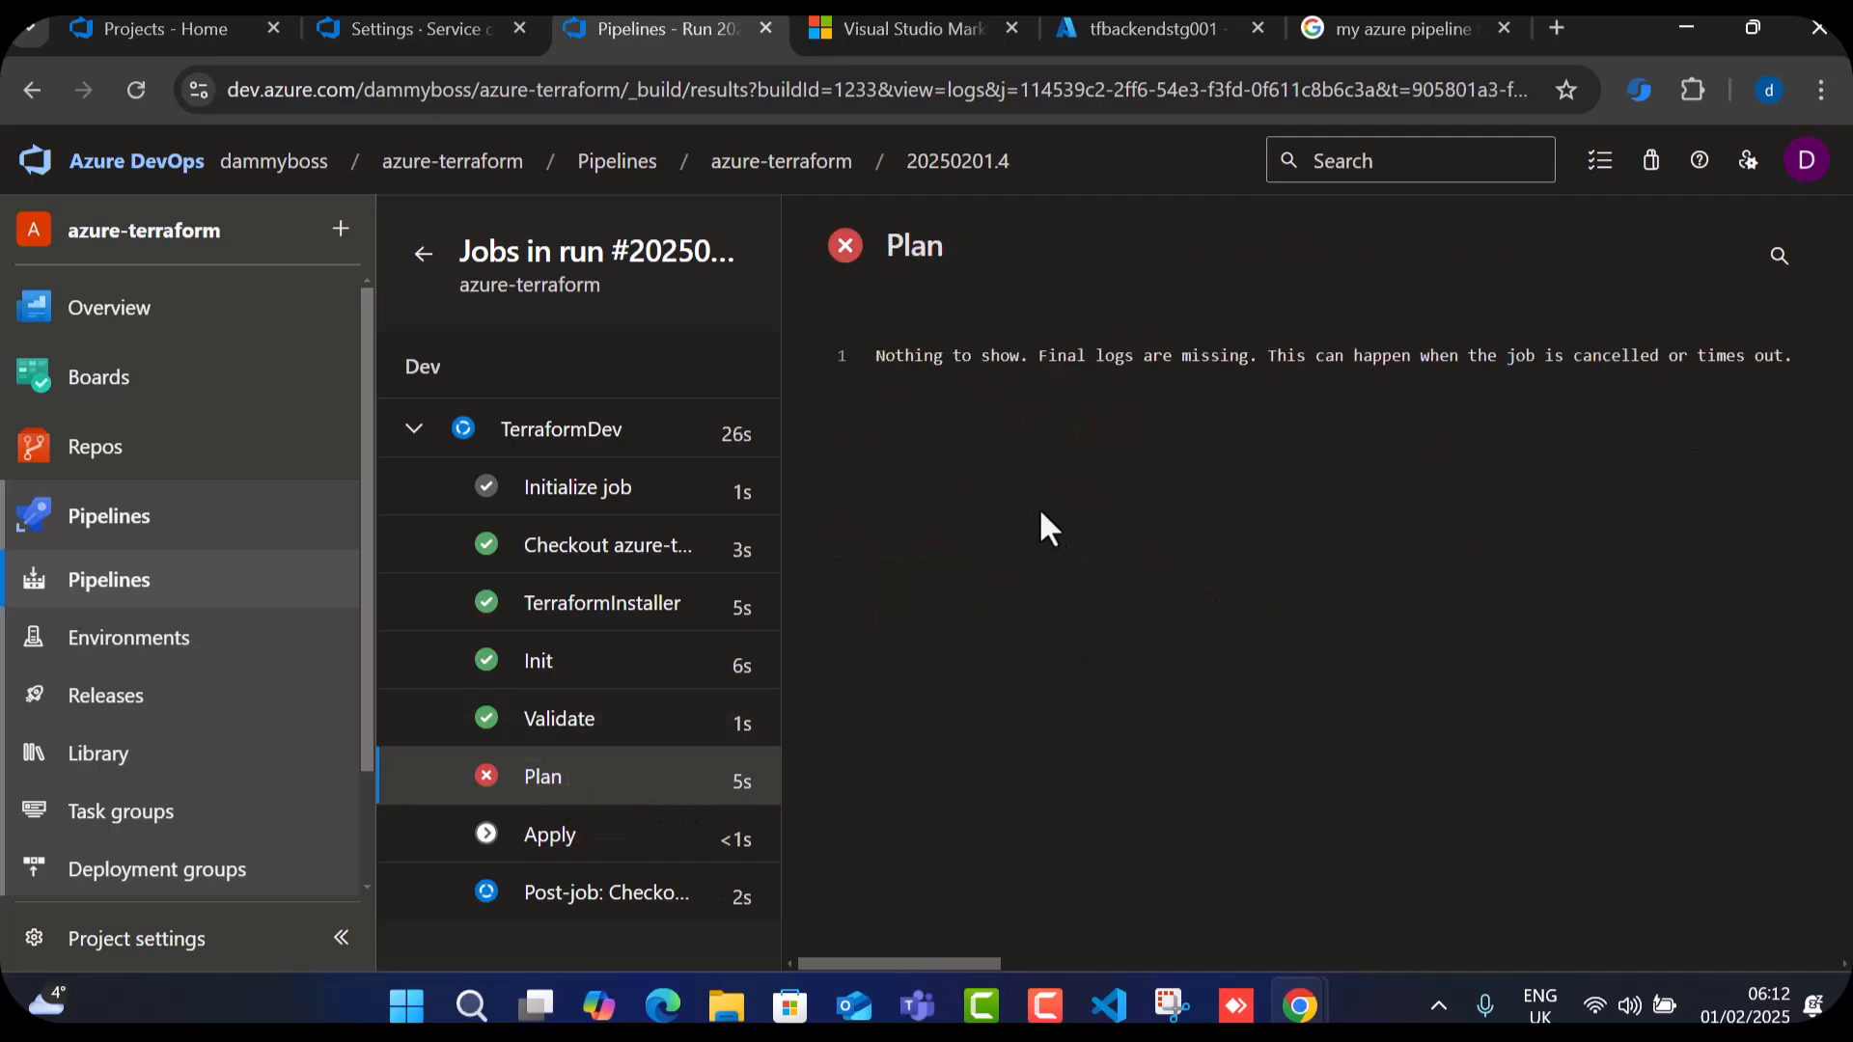
{"action": "scroll", "coordinate": [1190, 772], "scroll_direction": "down", "scroll_amount": 5}
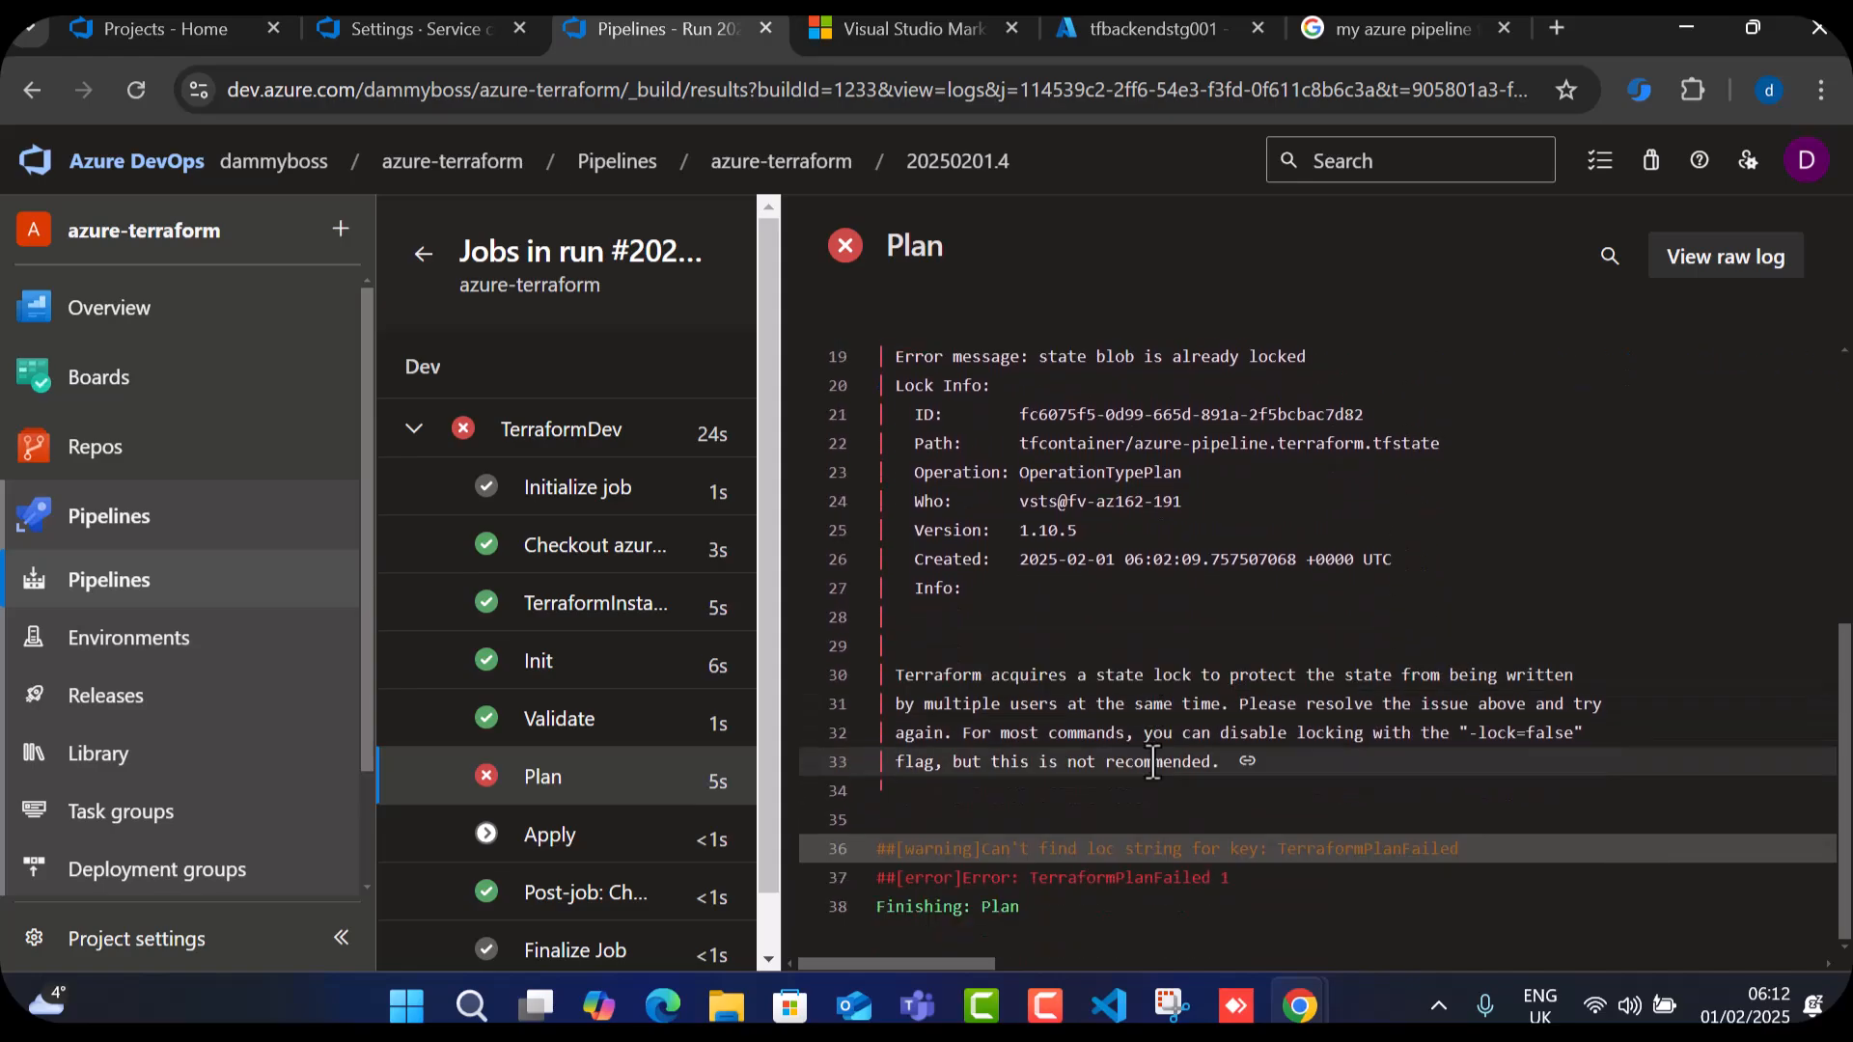
{"action": "scroll", "coordinate": [1021, 616], "scroll_direction": "up", "scroll_amount": 1}
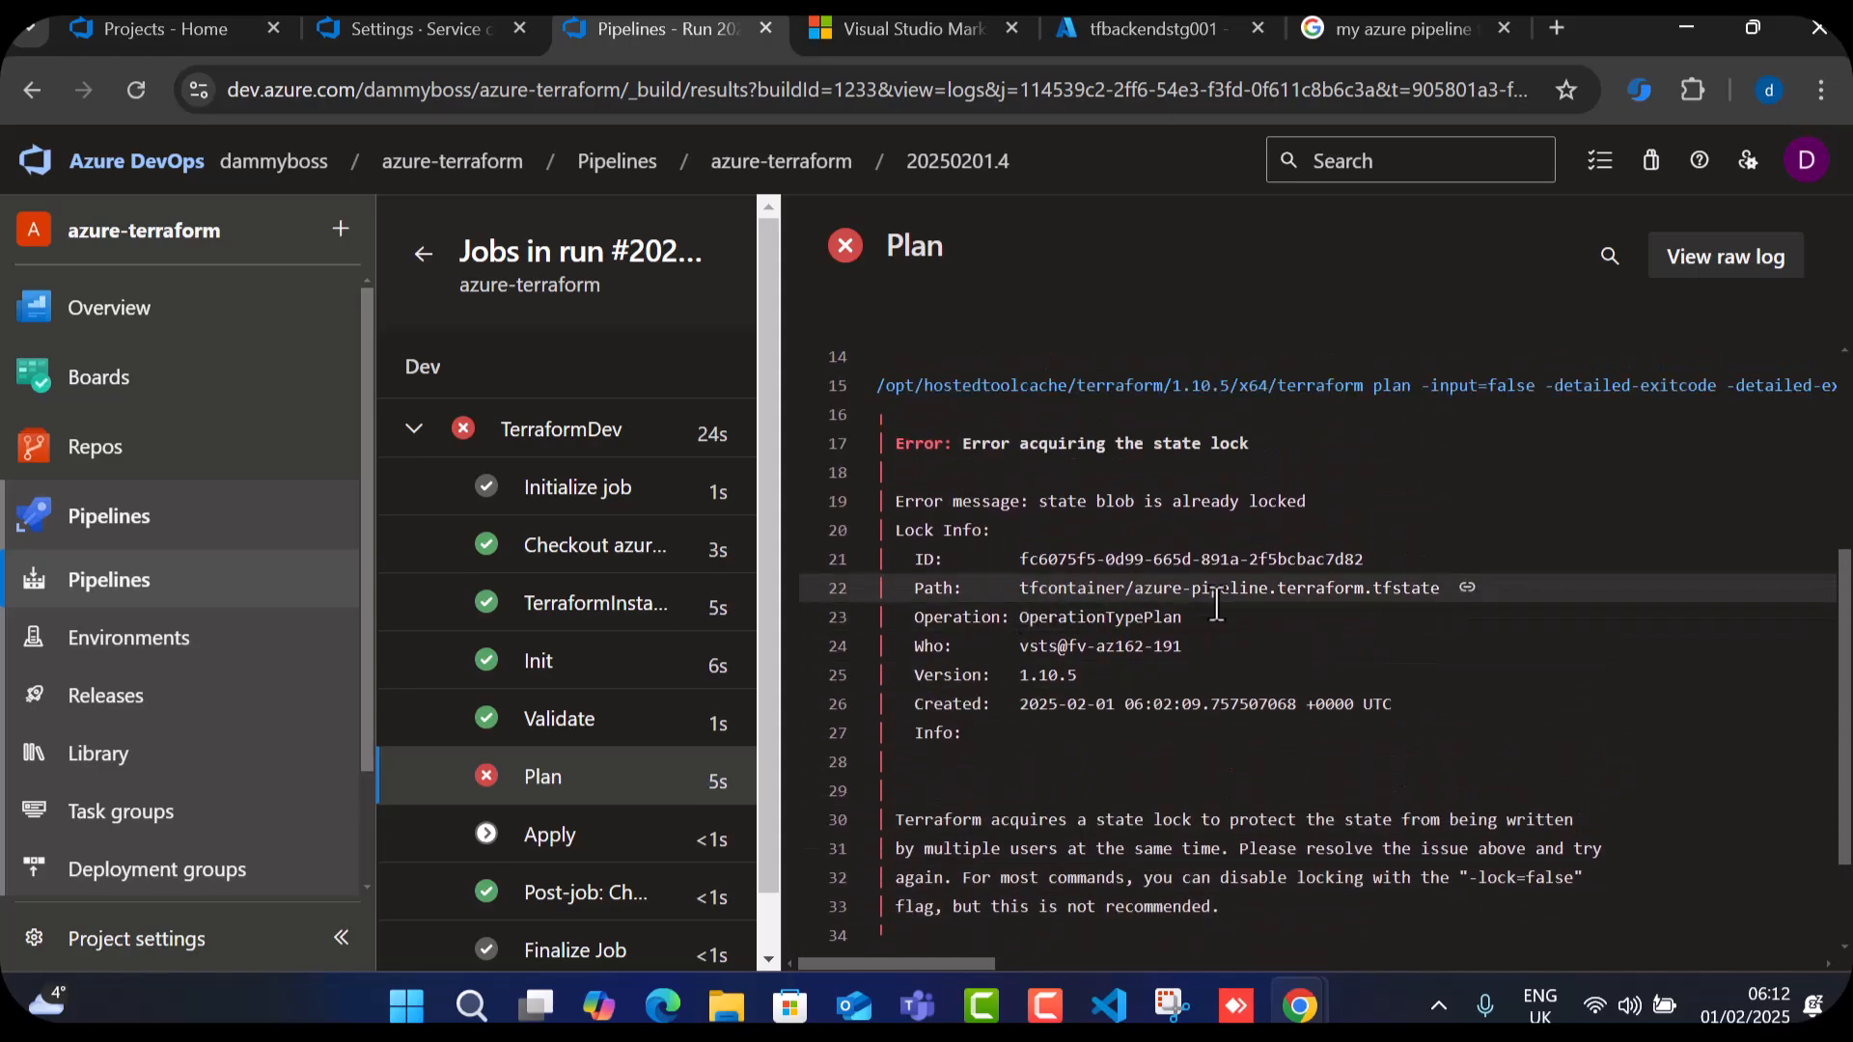
{"action": "scroll", "coordinate": [1214, 605], "scroll_direction": "up", "scroll_amount": 3}
Switch to the Azure portal and reload the Containers list of the tfbackendstg001 storage account.
{"action": "left_click", "coordinate": [1116, 31]}
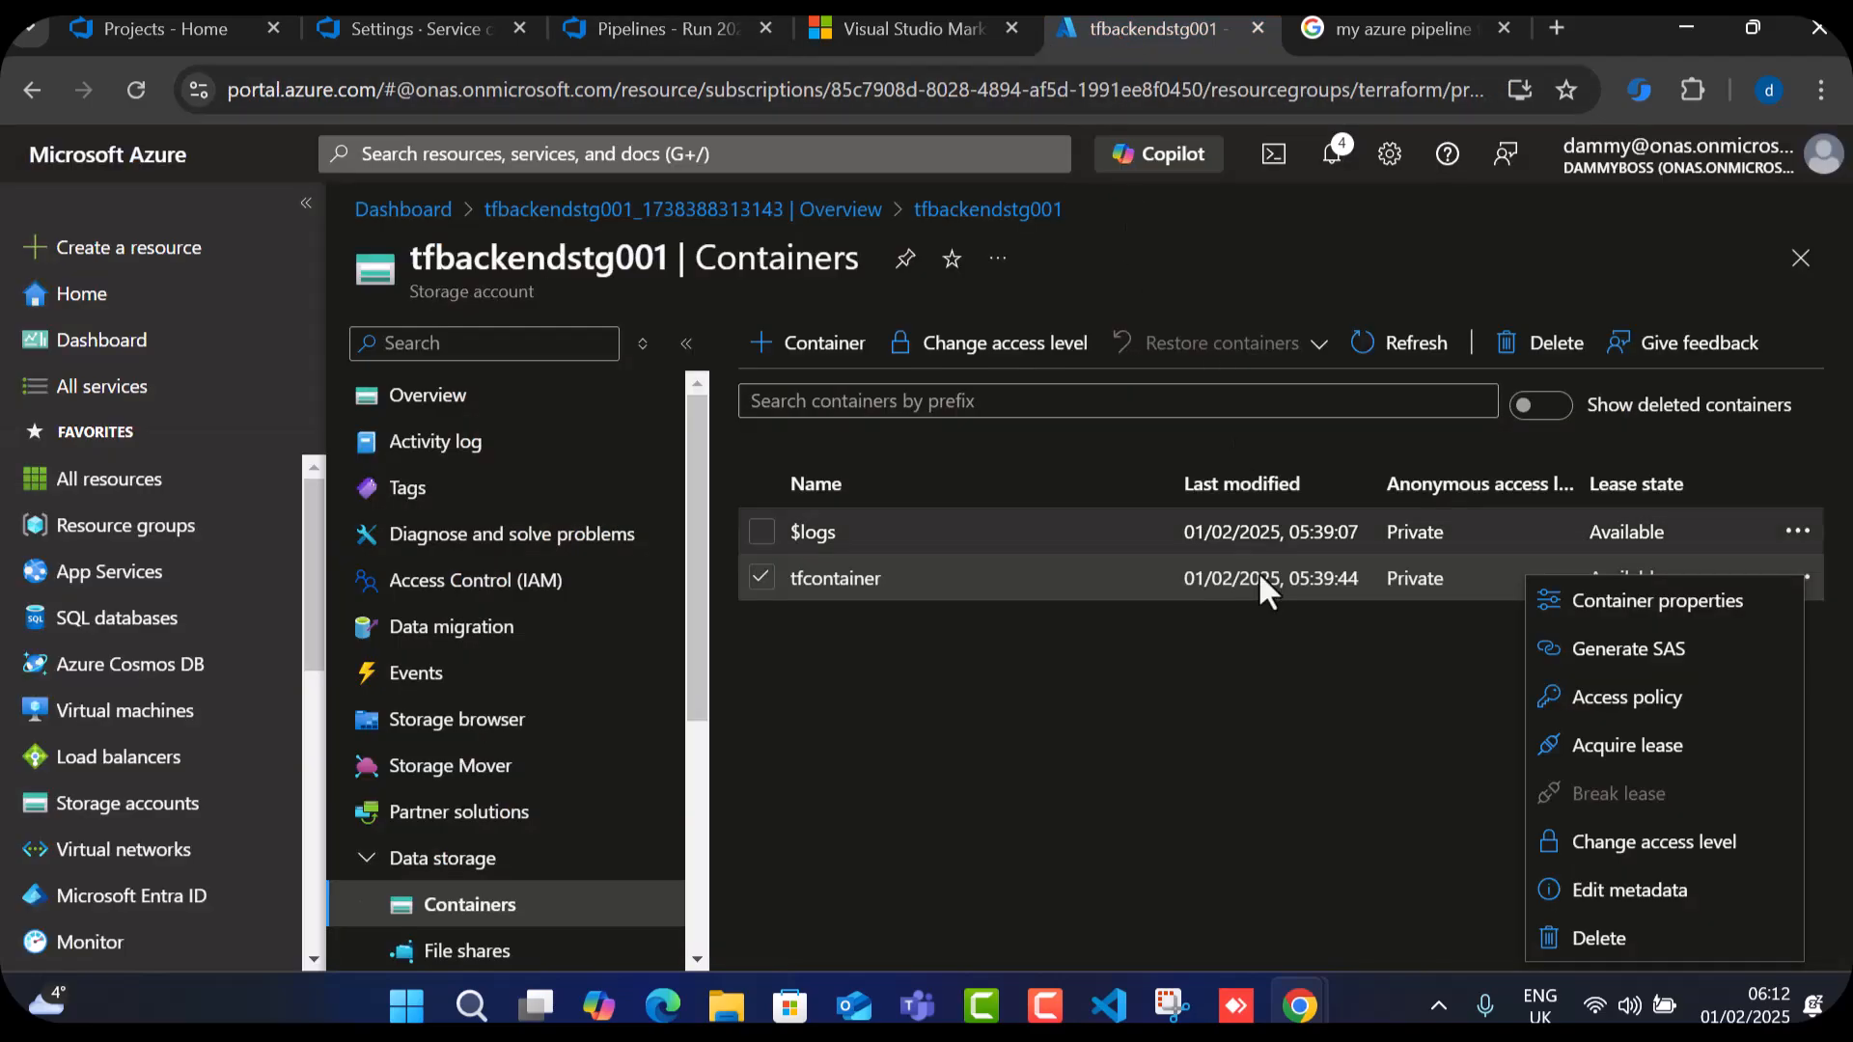
{"action": "left_click", "coordinate": [1183, 666]}
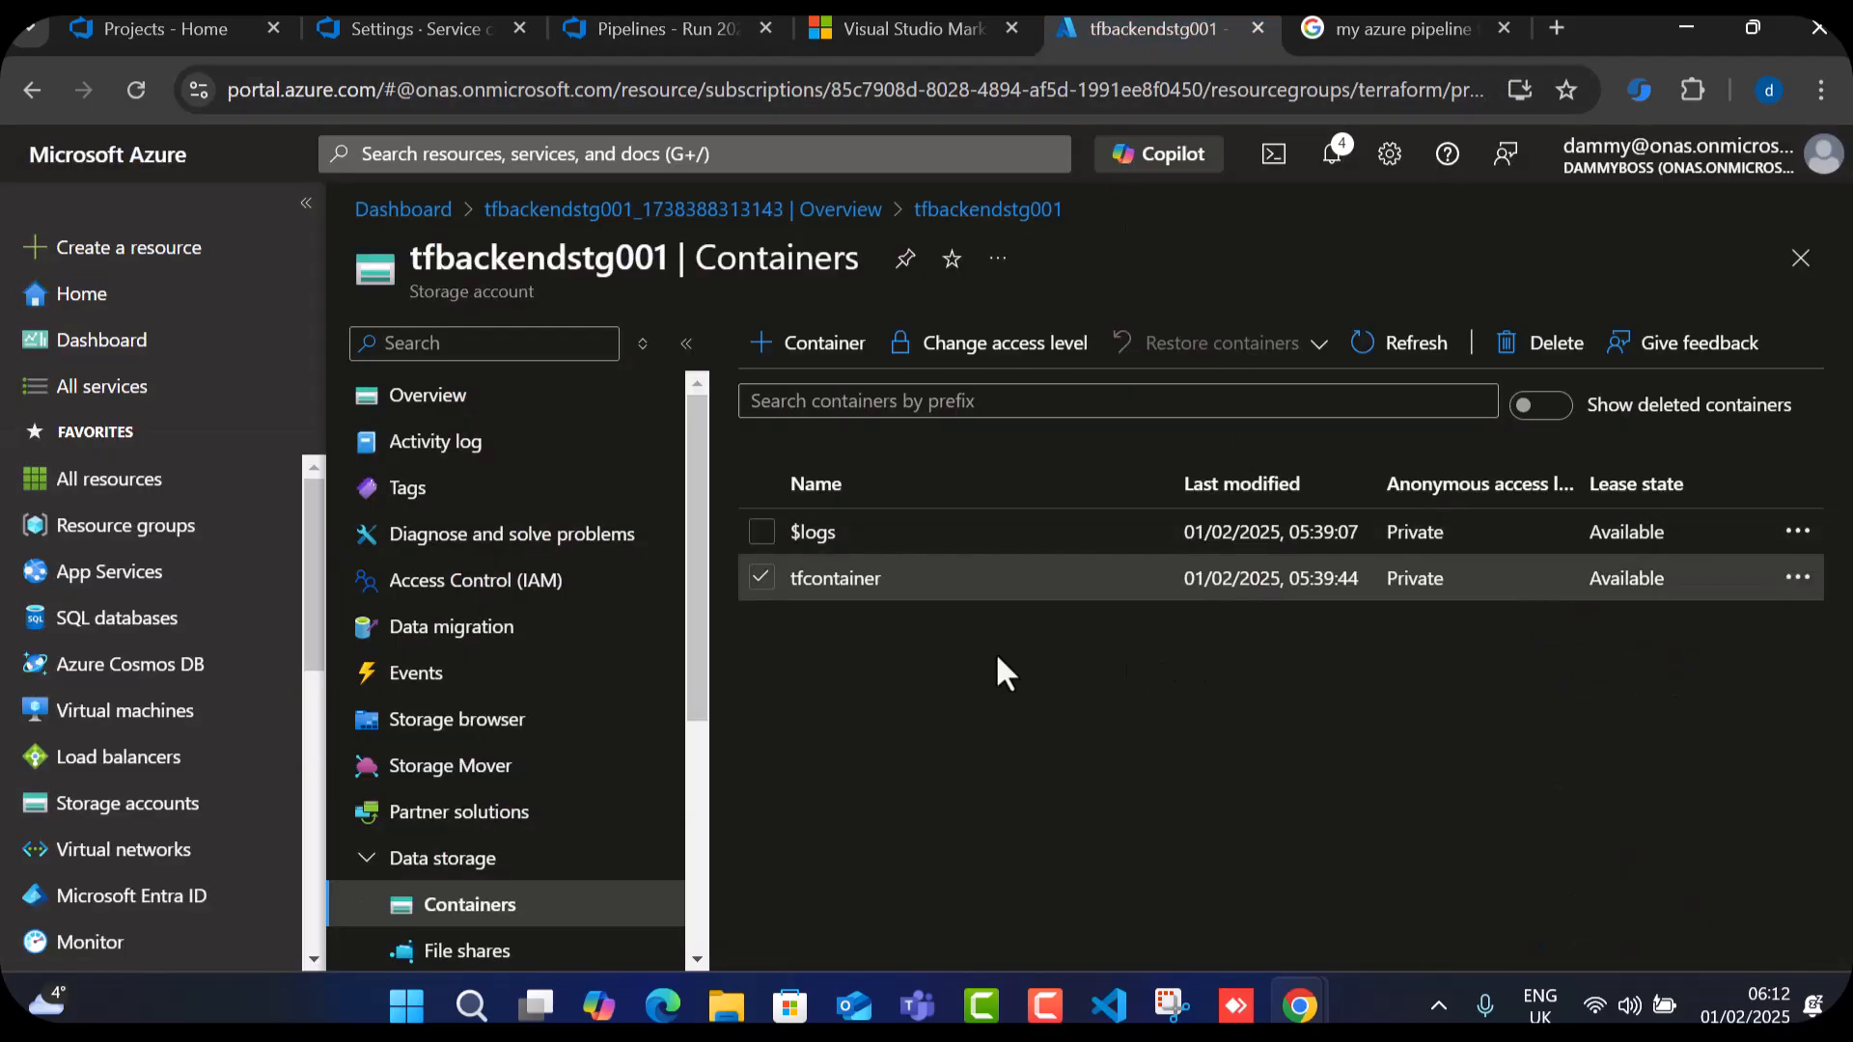
{"action": "left_click", "coordinate": [136, 91]}
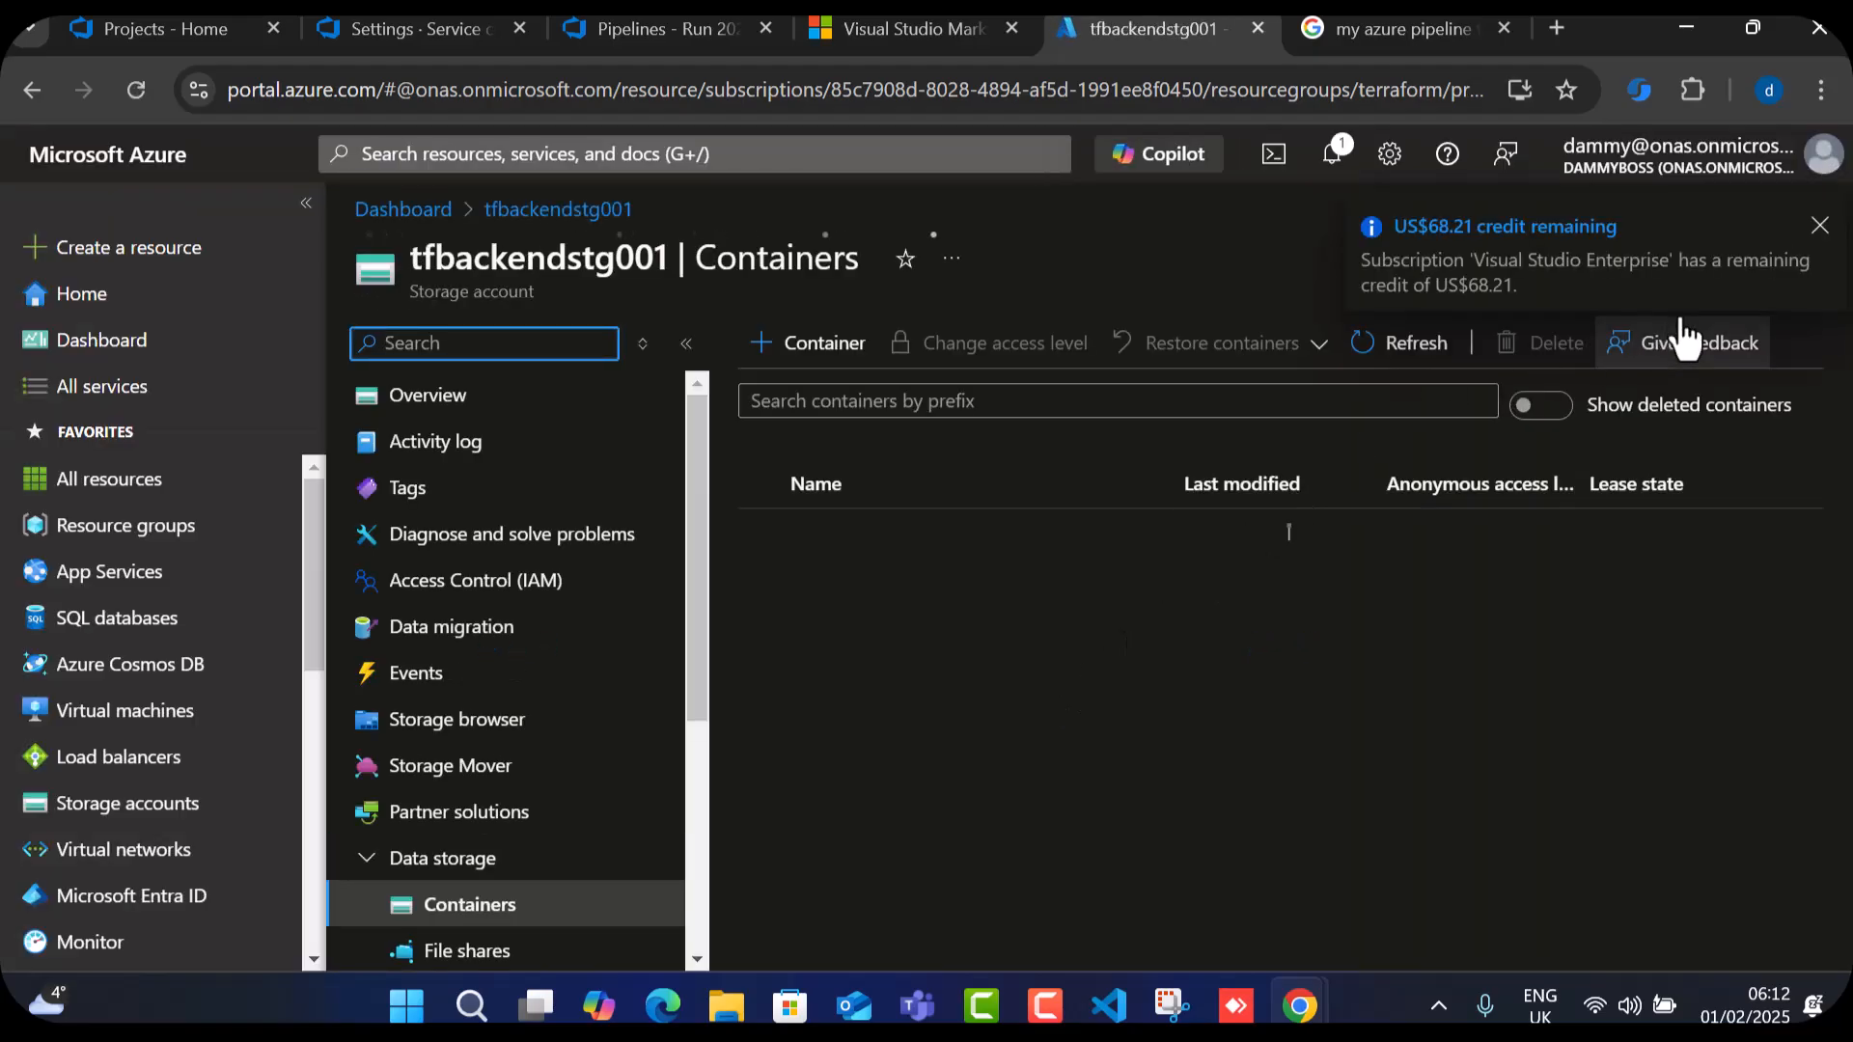
Open tfcontainer and break the lease on the azure-pipeline.terraform.tfstate blob.
{"action": "left_click", "coordinate": [1819, 226]}
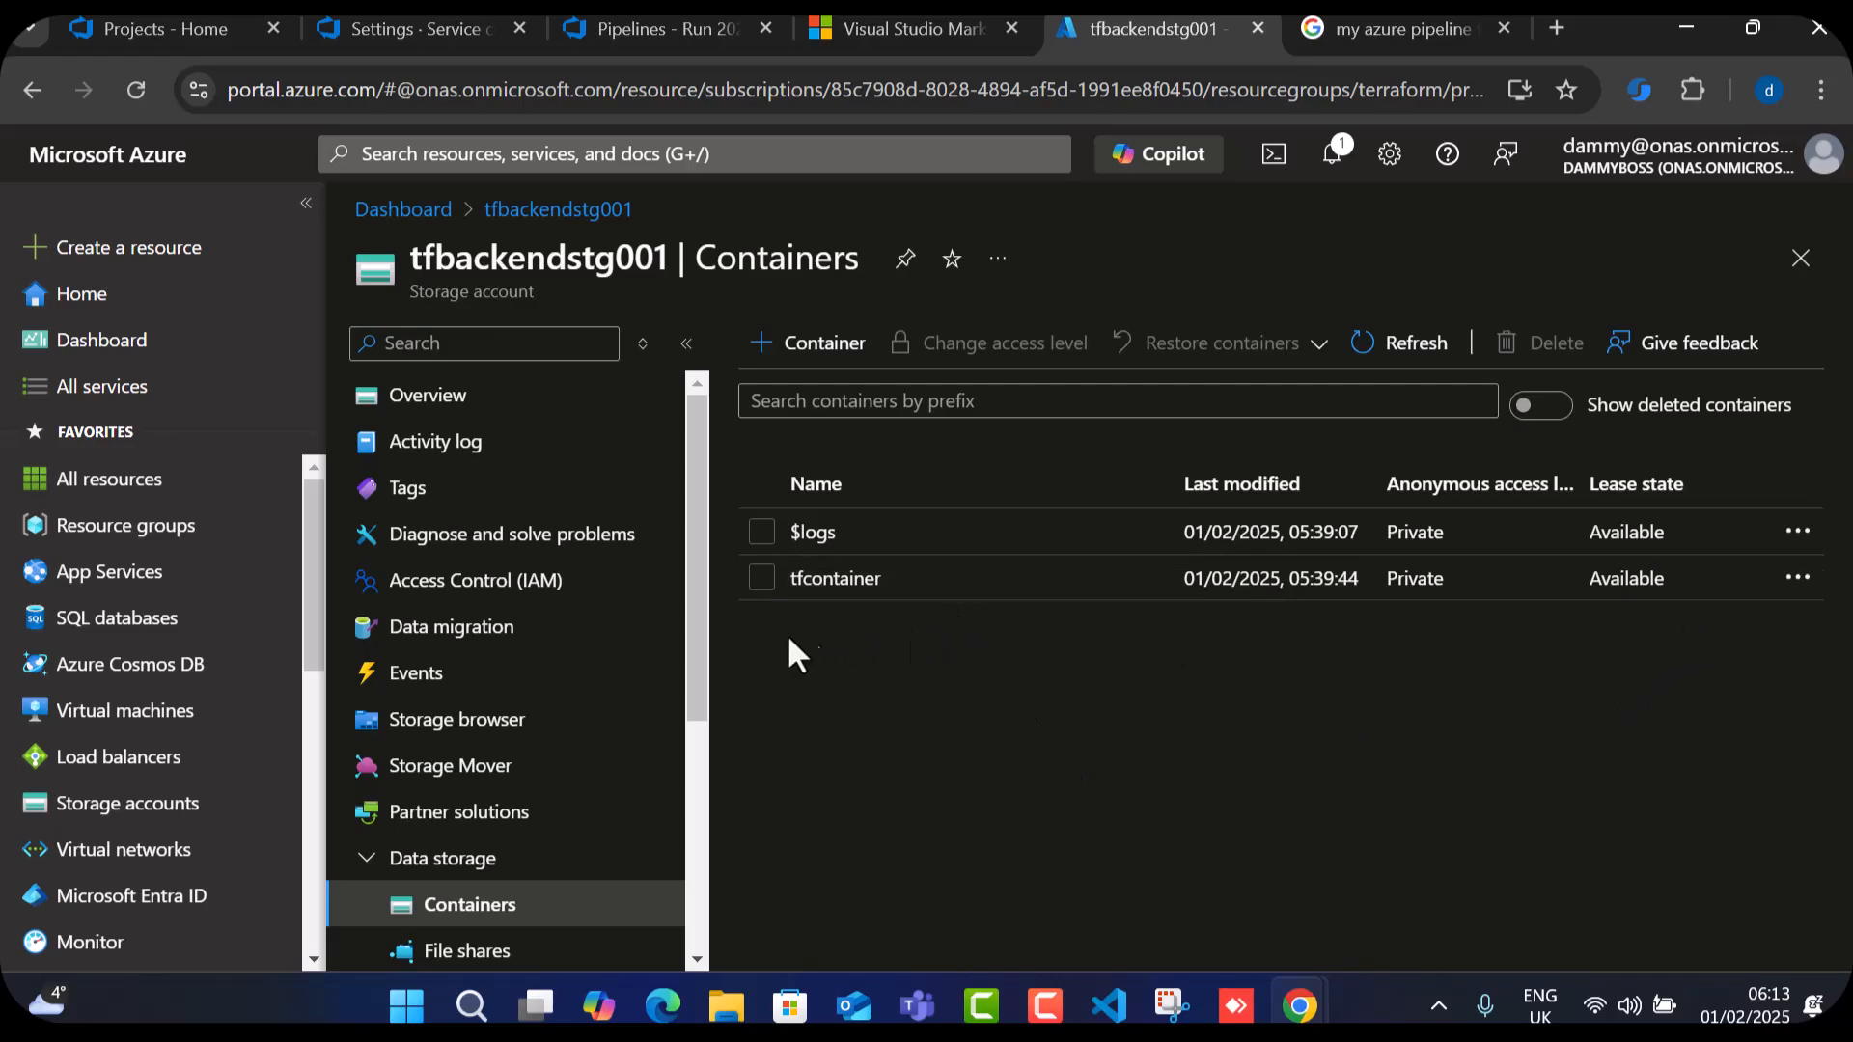
{"action": "left_click", "coordinate": [835, 579]}
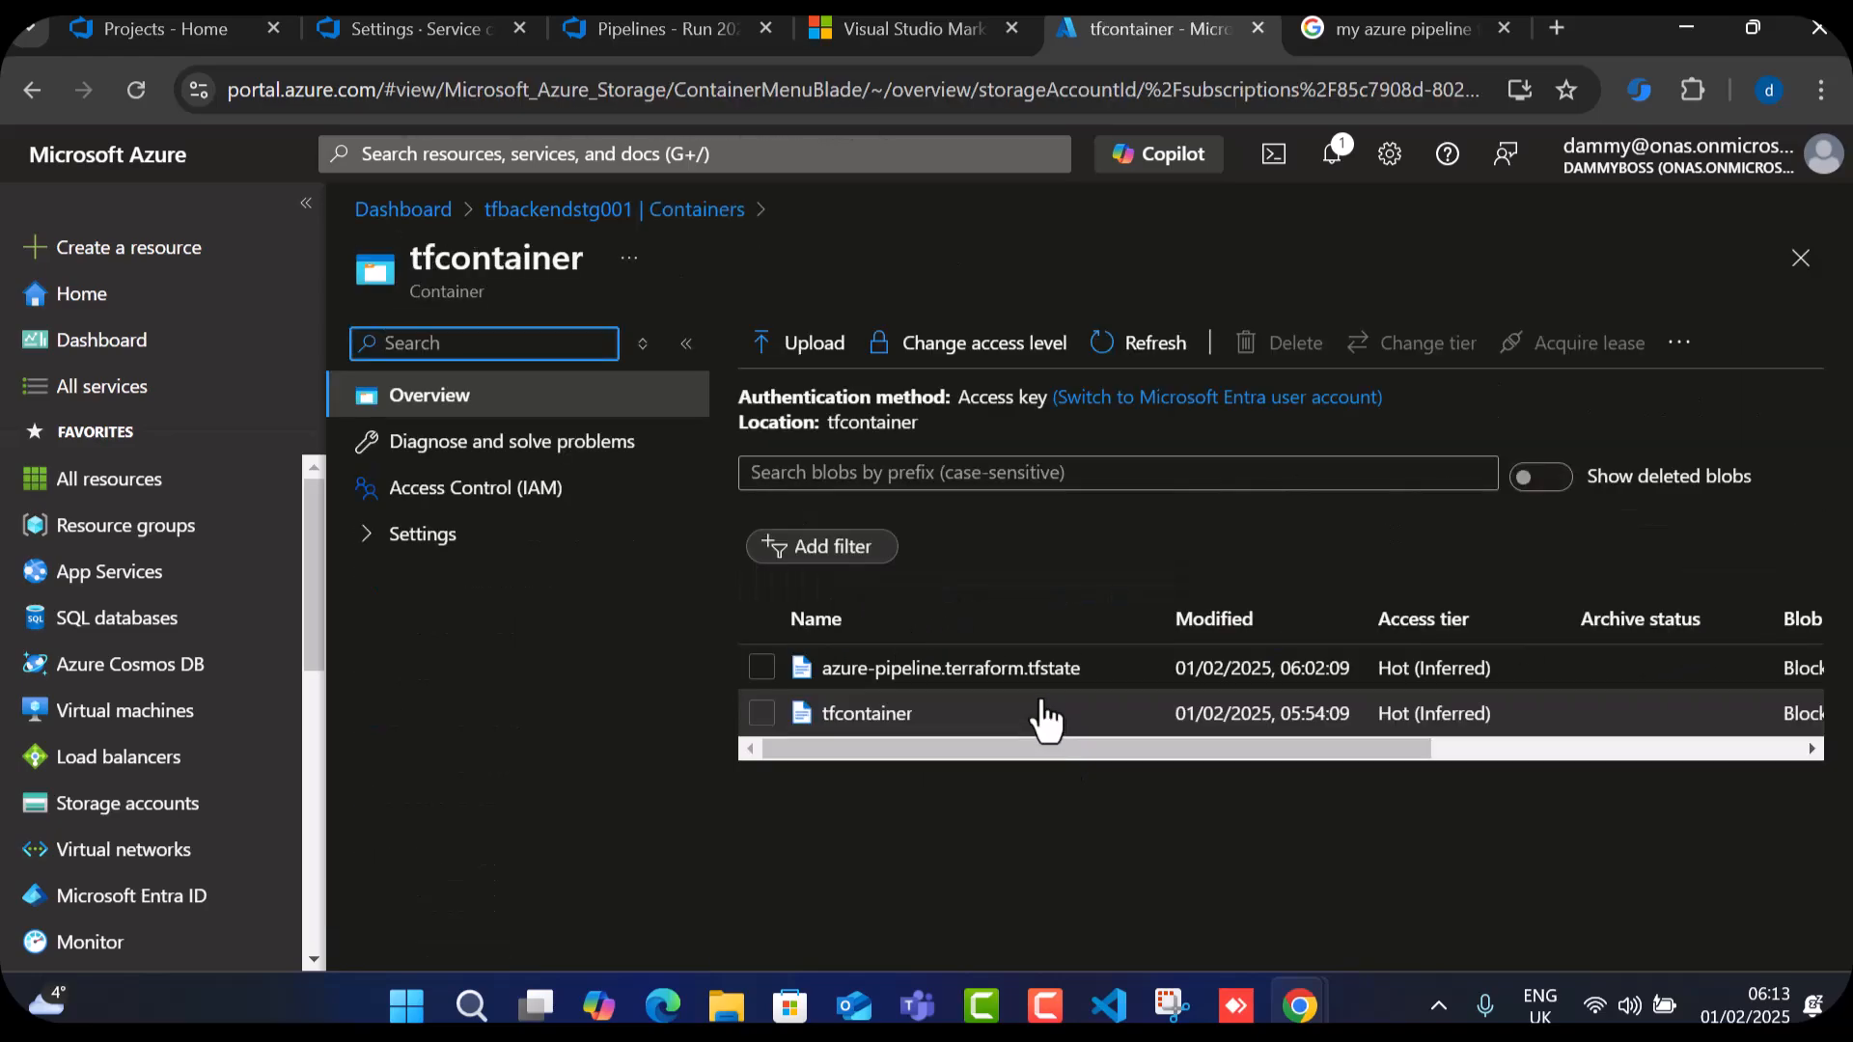
{"action": "left_click_drag", "start_coordinate": [944, 750], "coordinate": [1482, 752]}
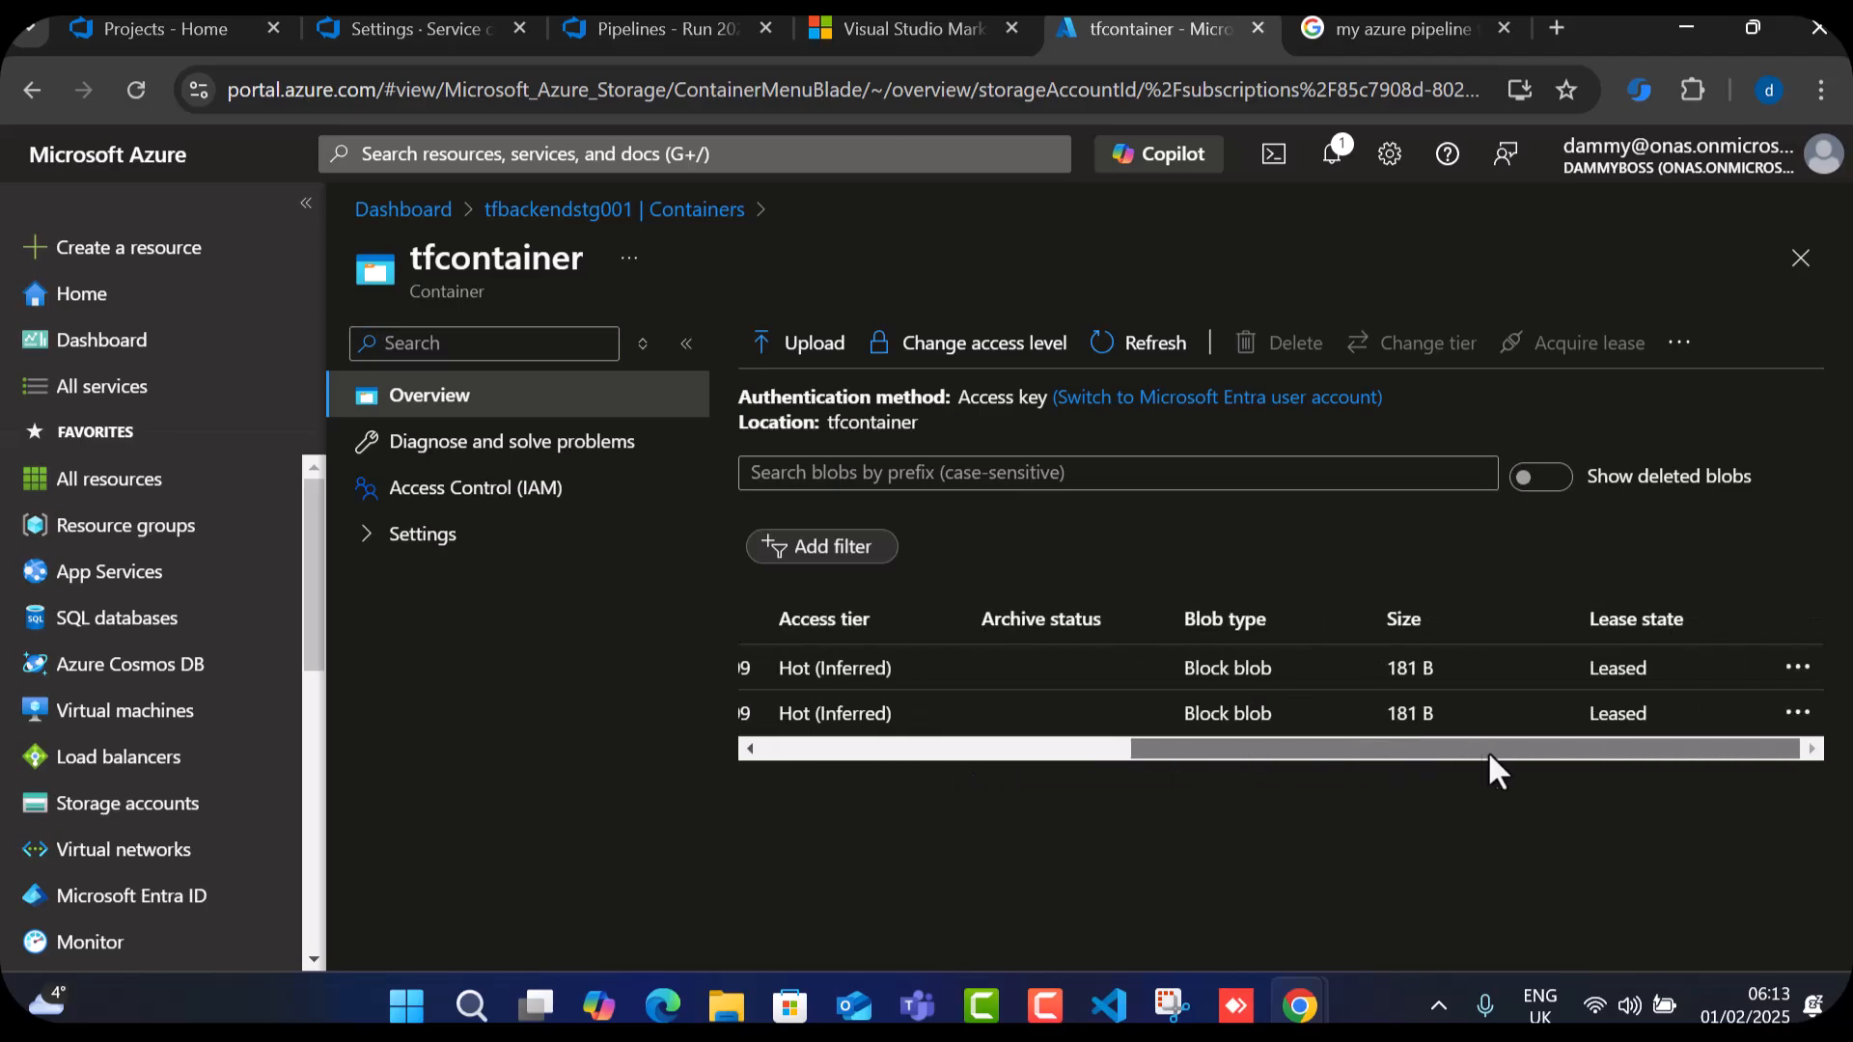
{"action": "left_click", "coordinate": [1797, 667]}
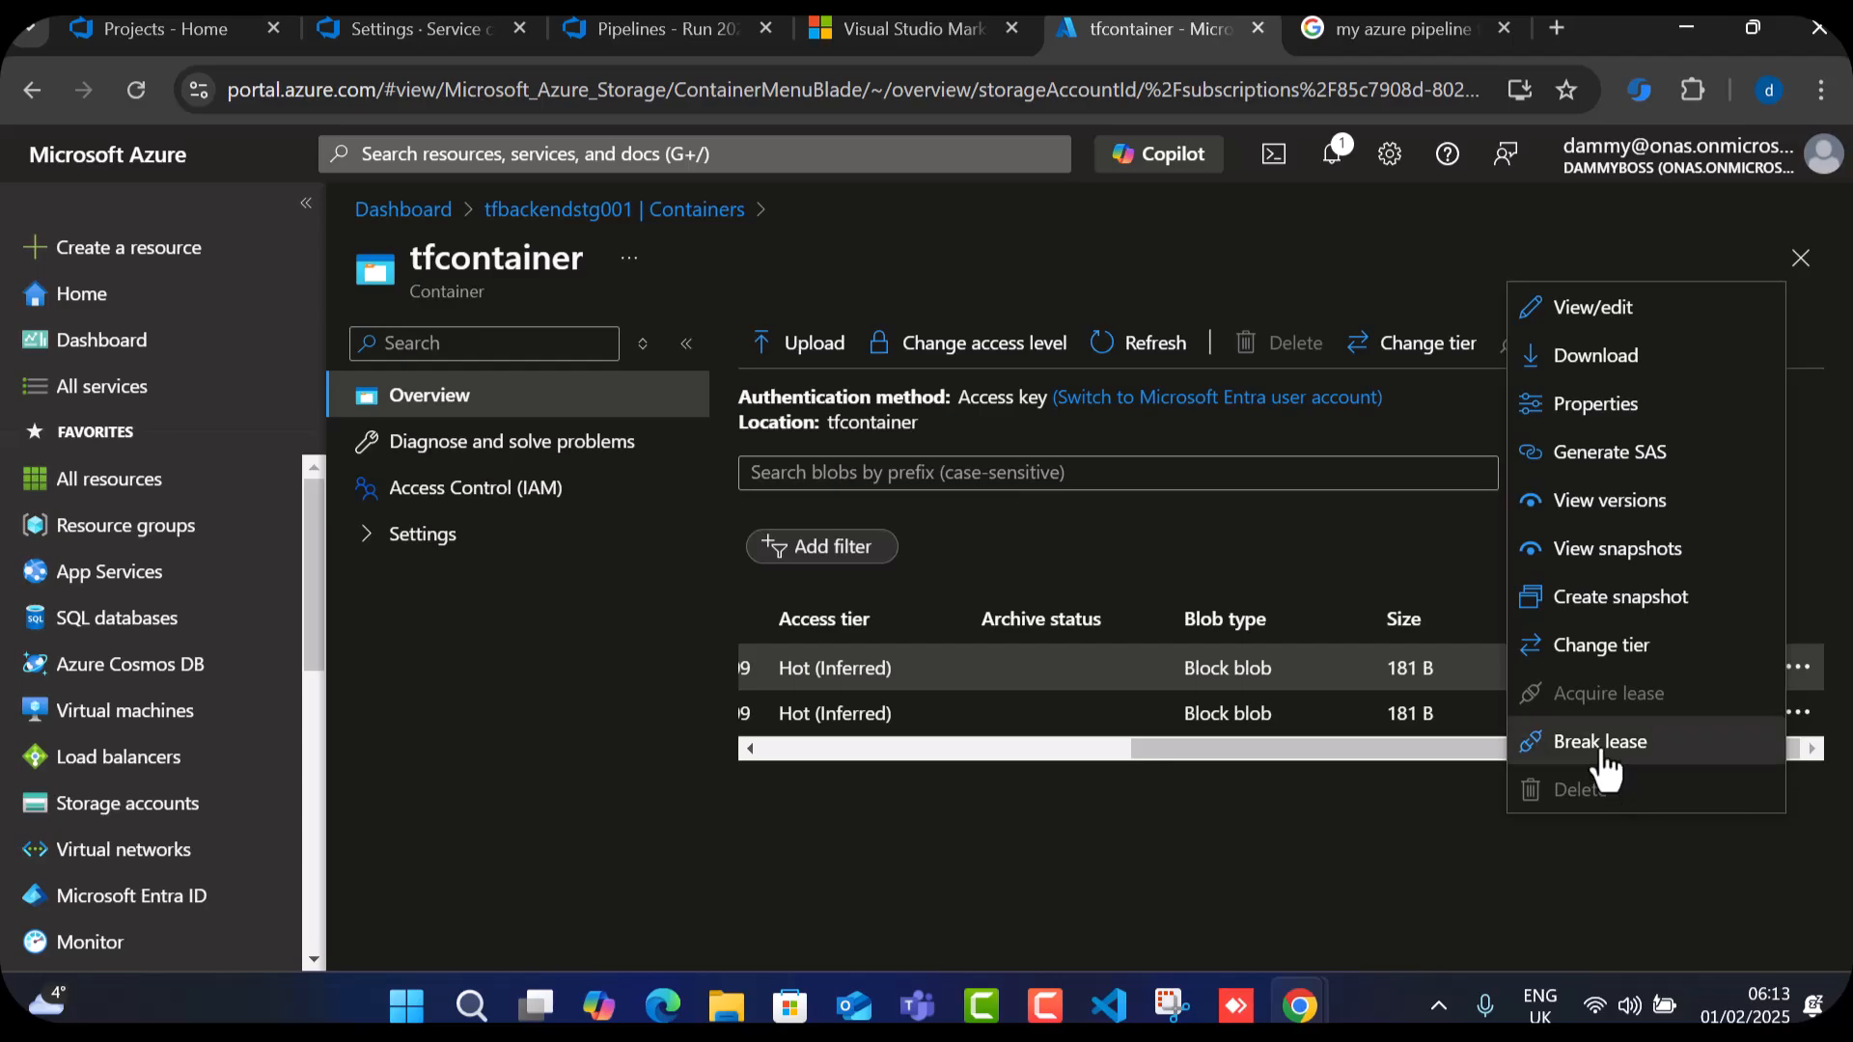
{"action": "left_click_drag", "start_coordinate": [1380, 747], "coordinate": [1630, 745]}
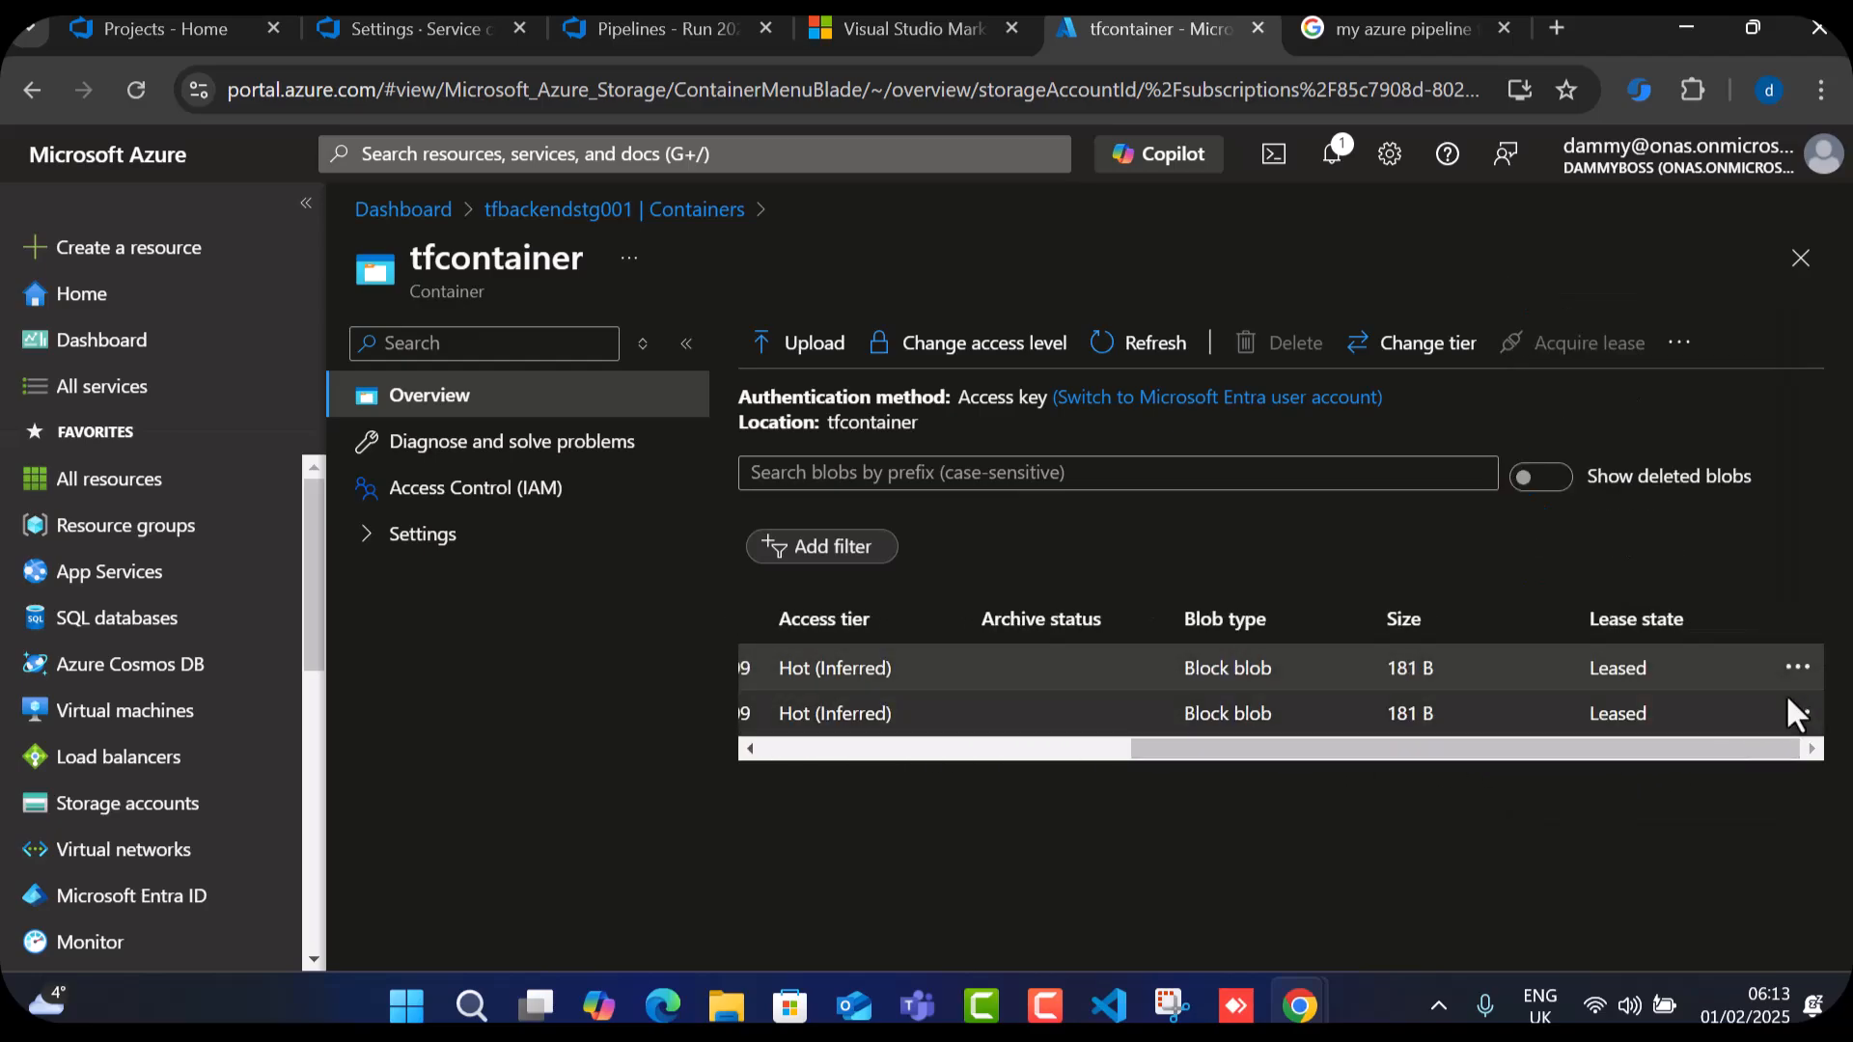
{"action": "left_click_drag", "start_coordinate": [1513, 761], "coordinate": [1764, 763]}
{"action": "left_click", "coordinate": [1797, 667]}
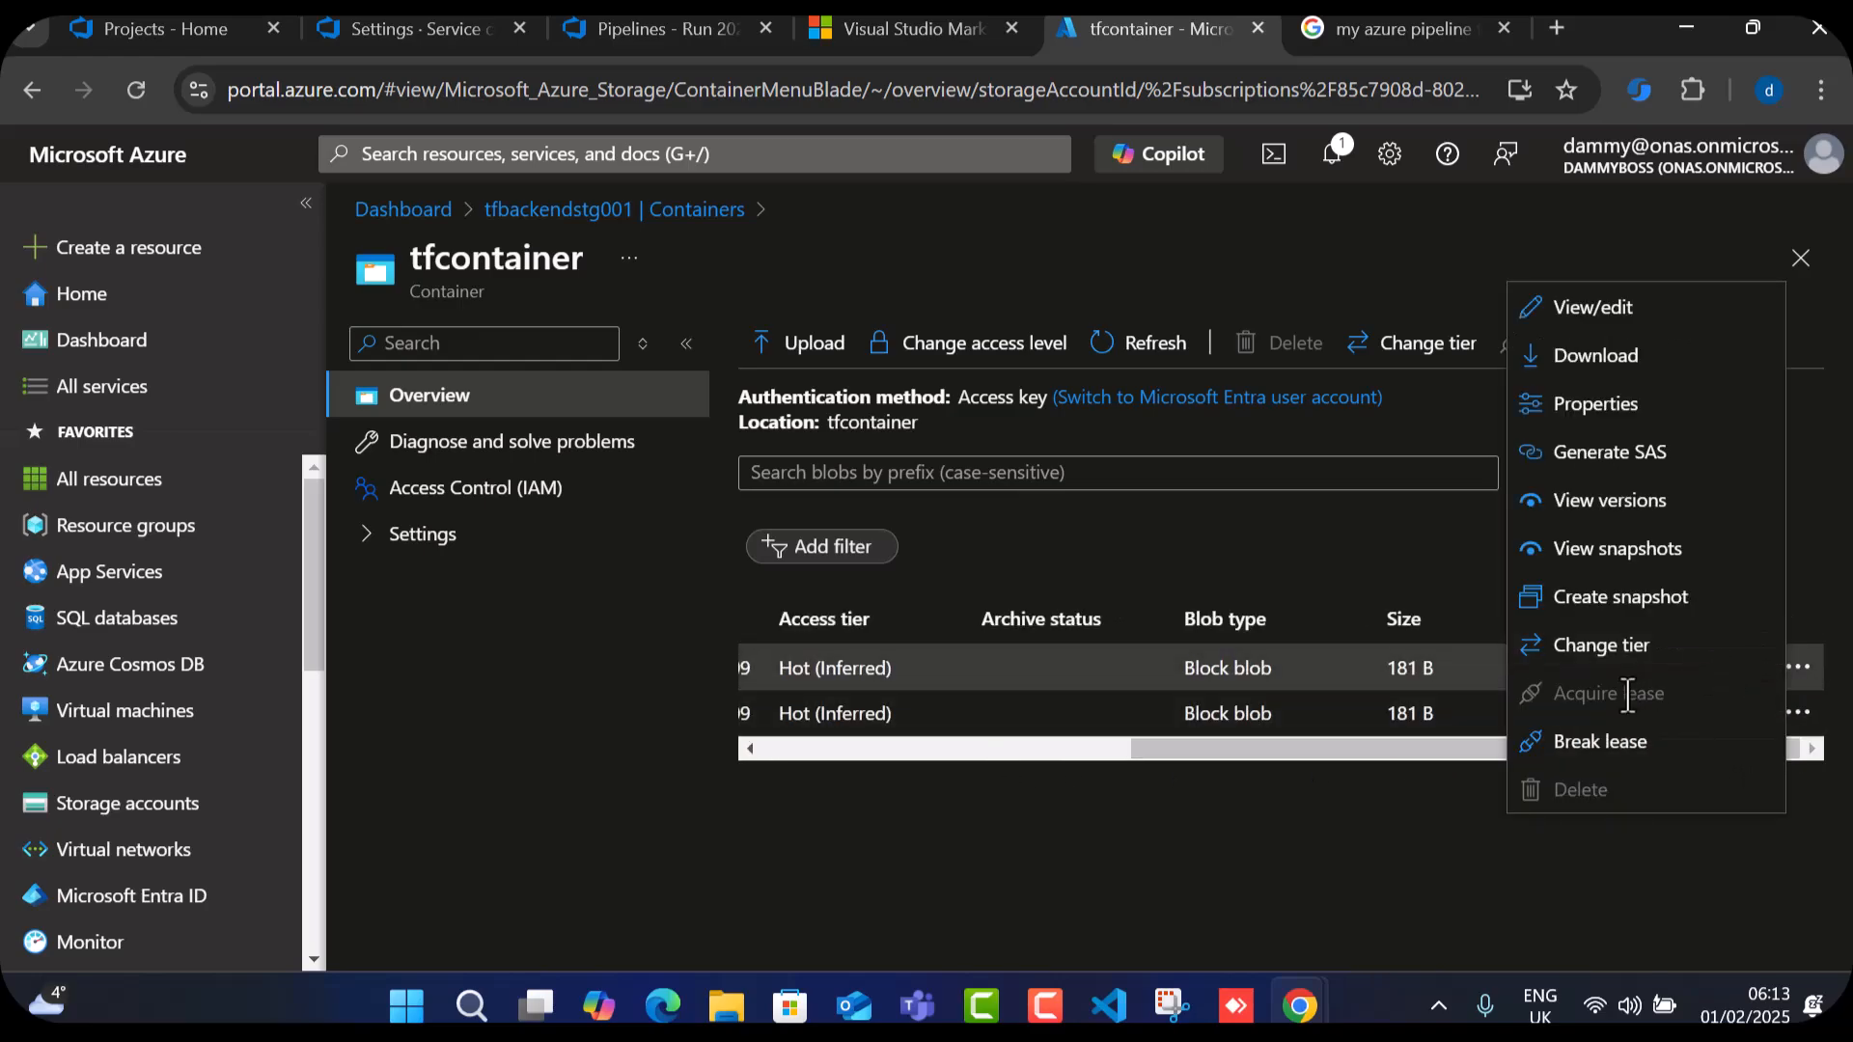
{"action": "left_click", "coordinate": [1602, 742]}
{"action": "left_click", "coordinate": [1170, 872]}
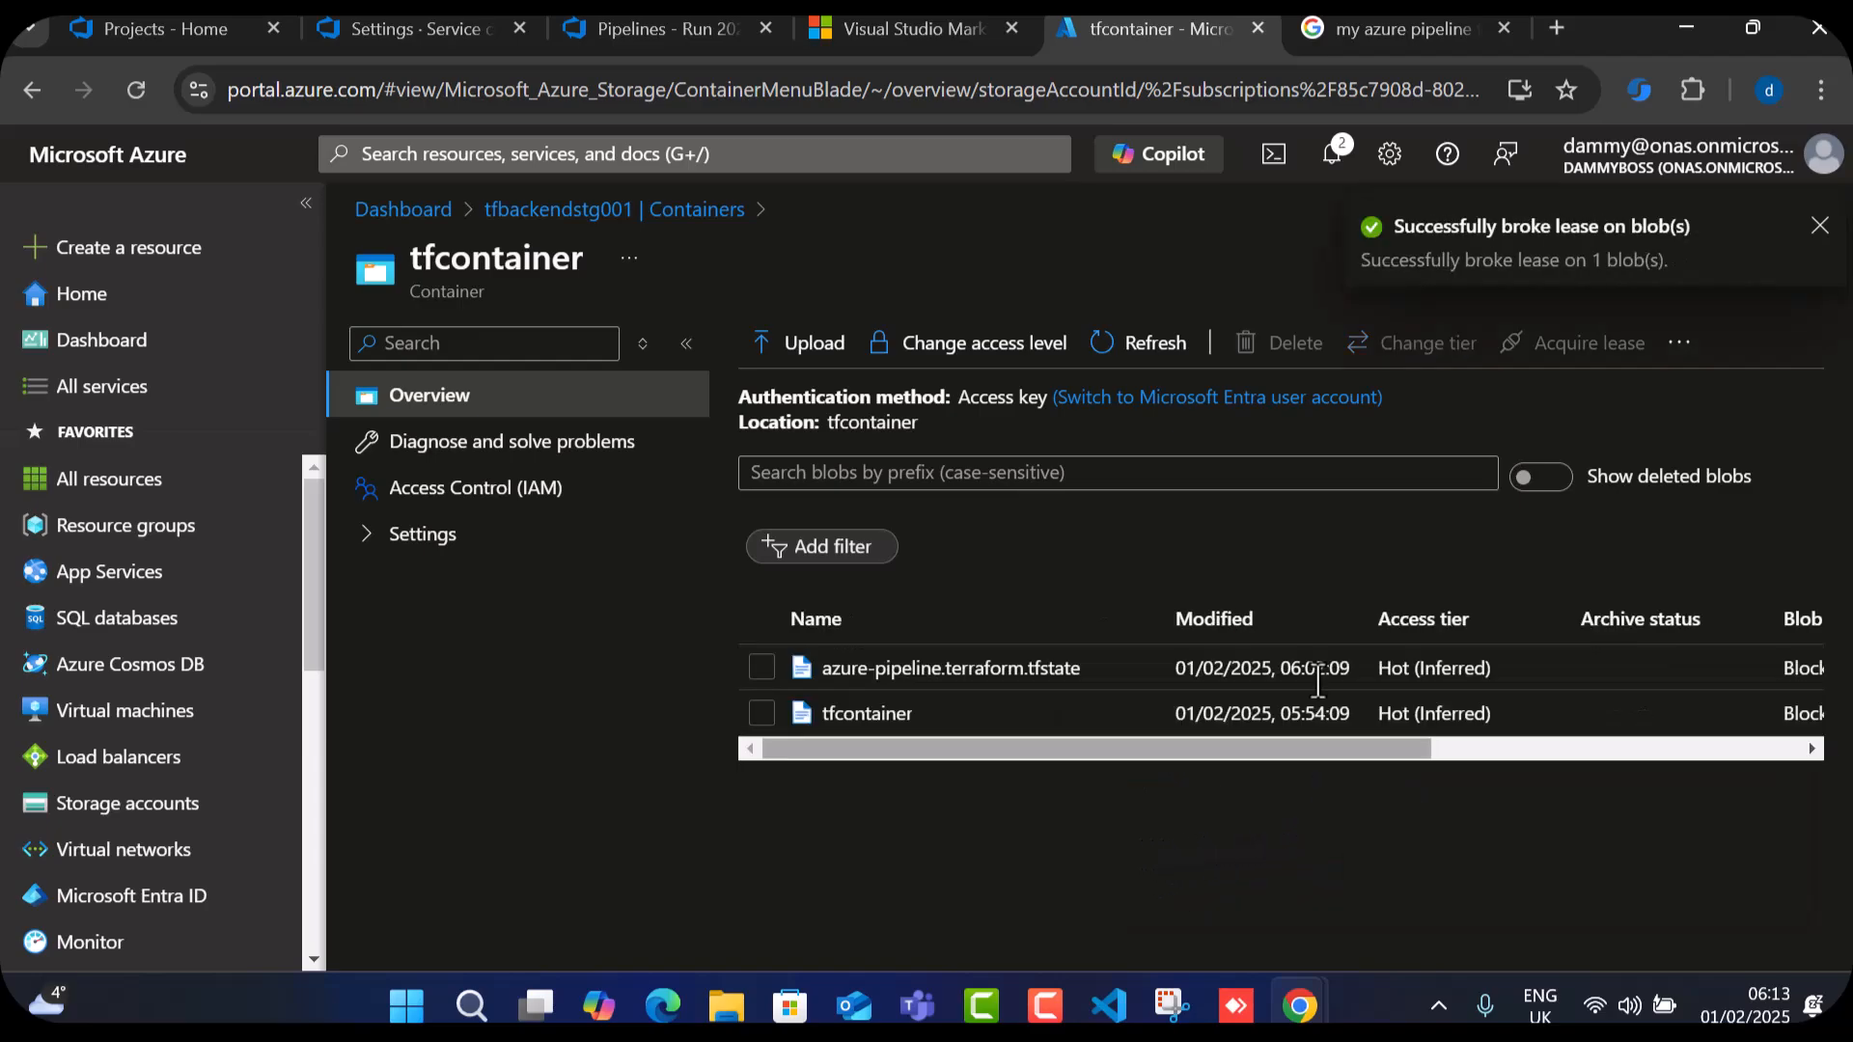
{"action": "left_click_drag", "start_coordinate": [1261, 757], "coordinate": [1191, 757]}
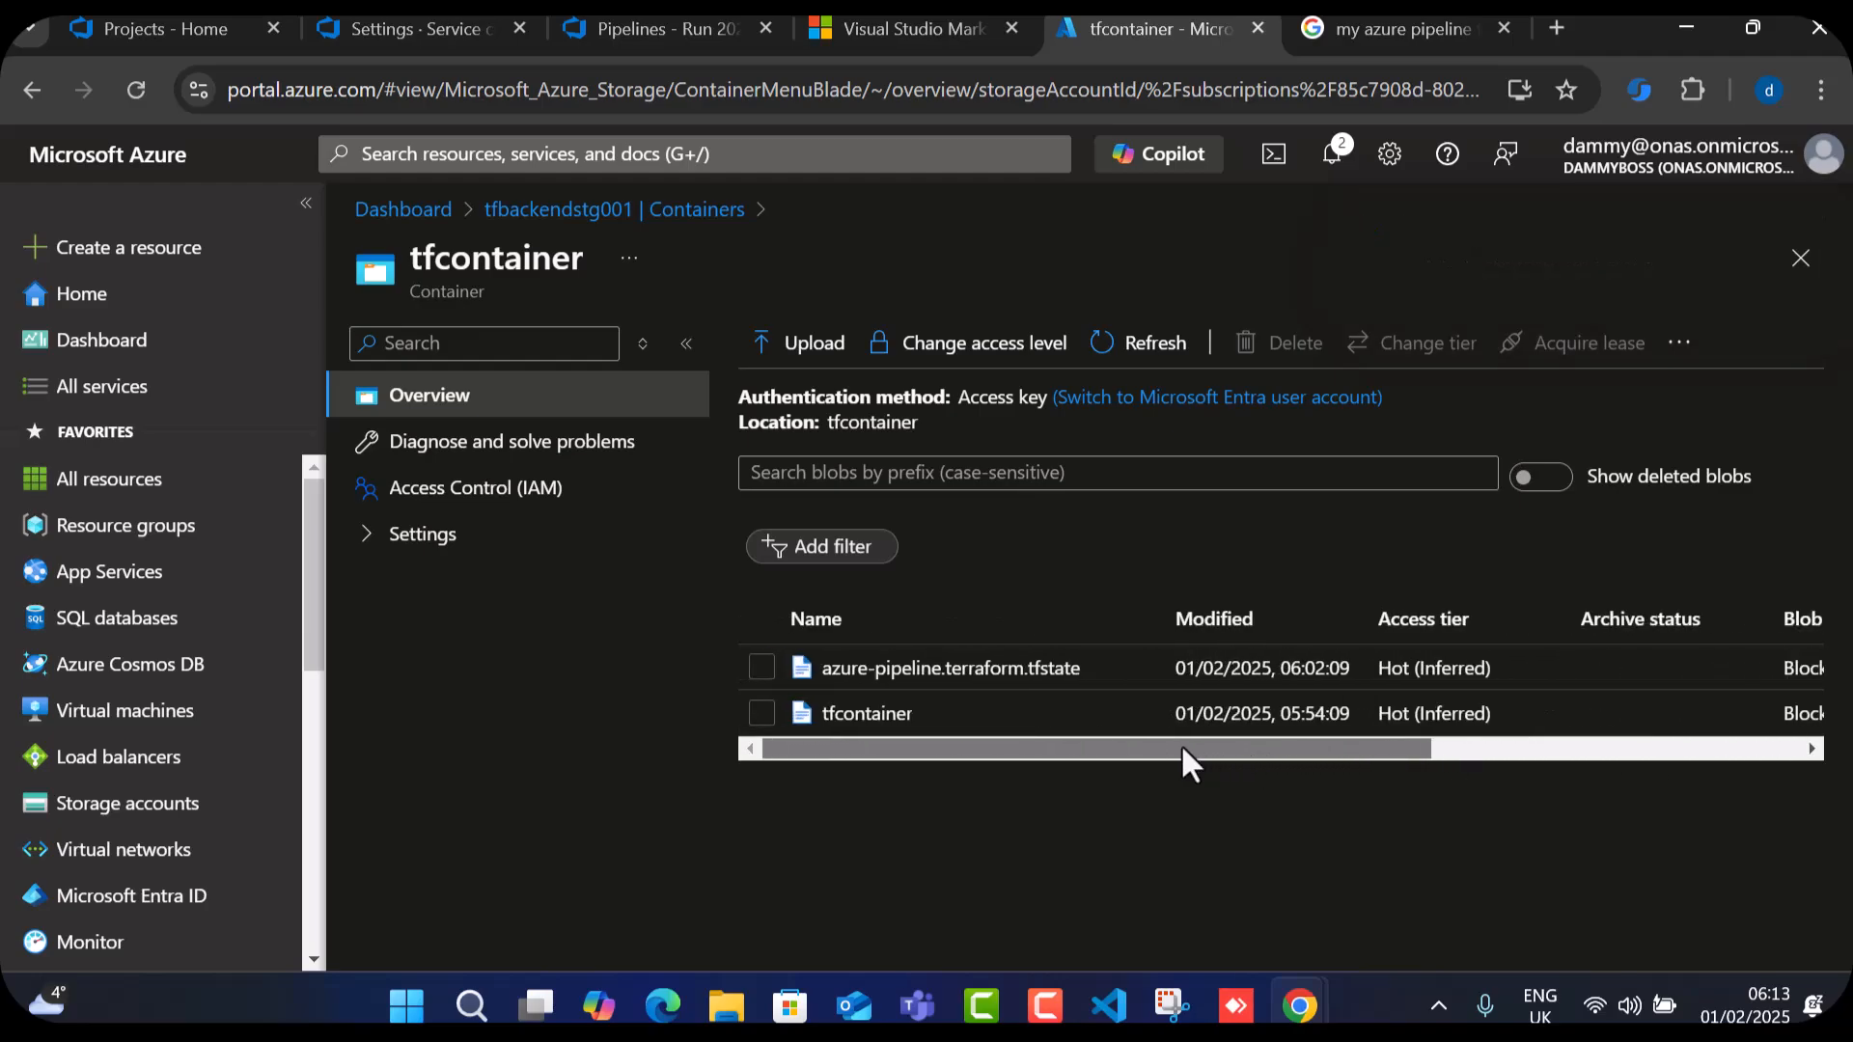
Switch to Azure DevOps, start a new run of the azure-terraform pipeline and display its TerraformDev job log.
{"action": "left_click", "coordinate": [643, 27]}
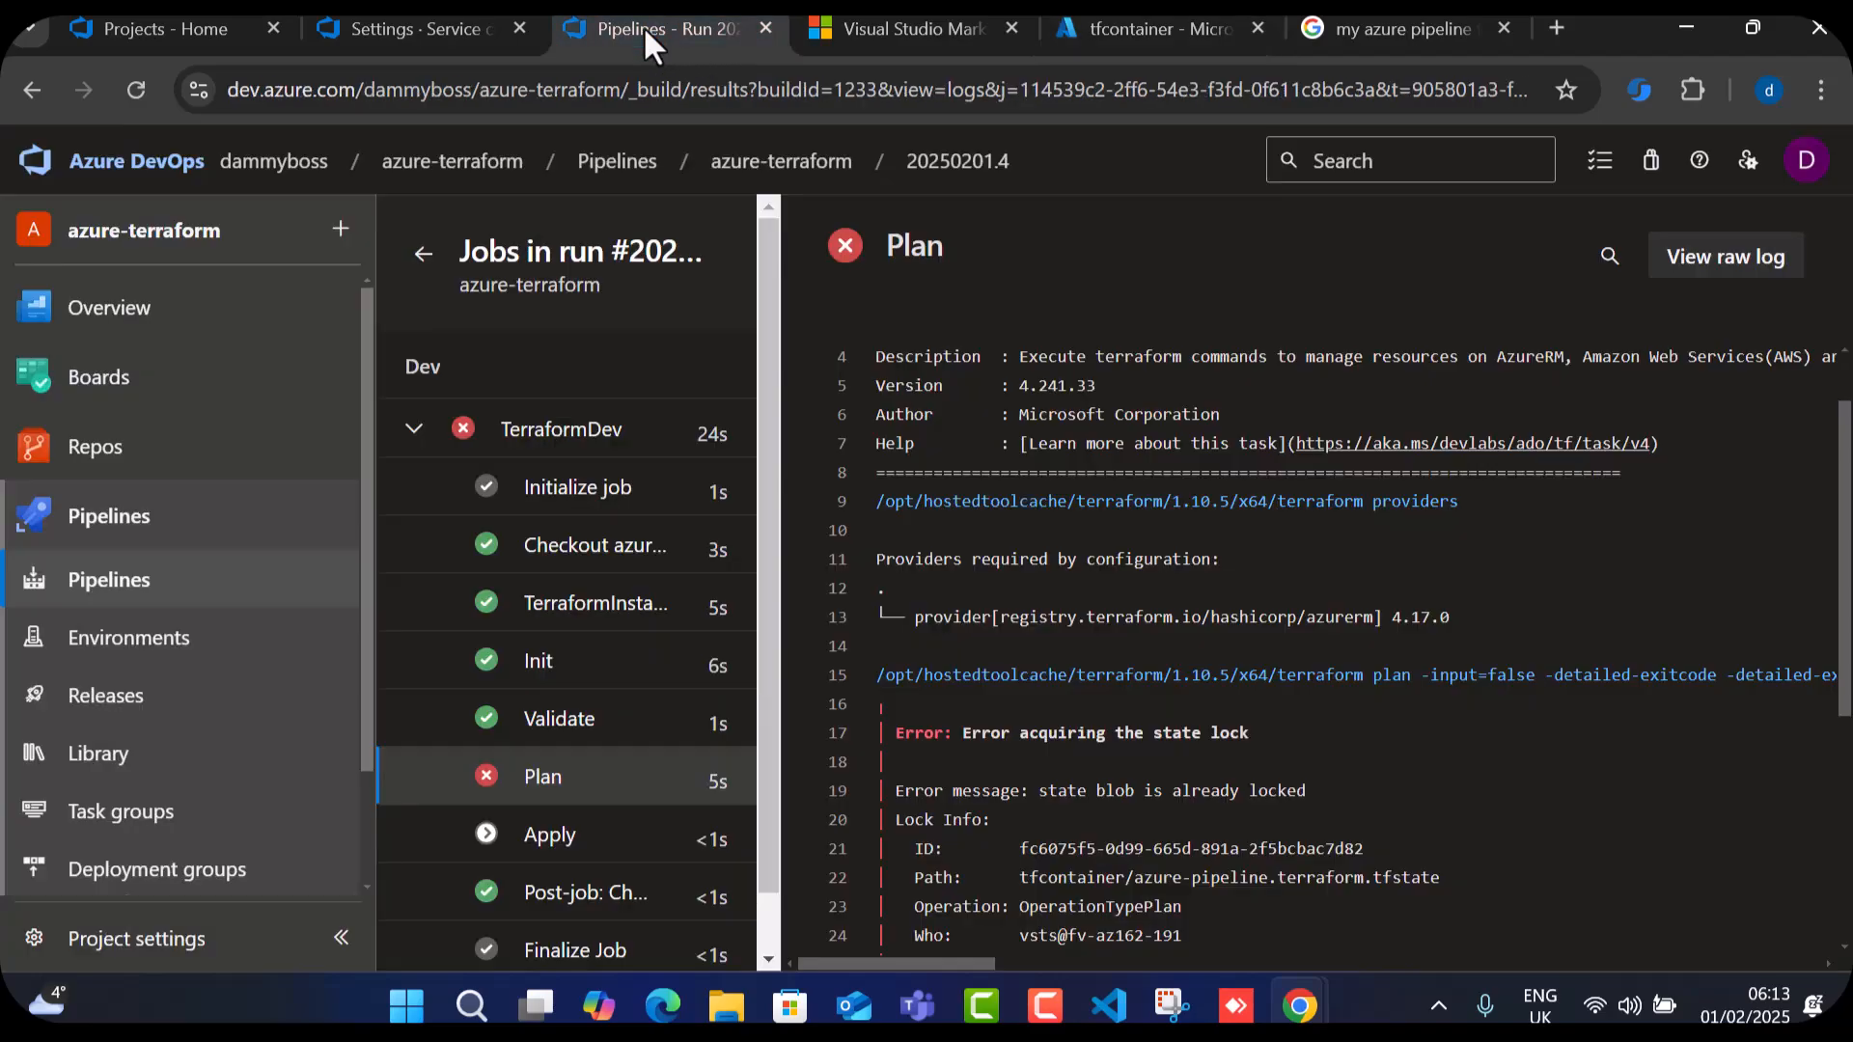
{"action": "left_click", "coordinate": [958, 179]}
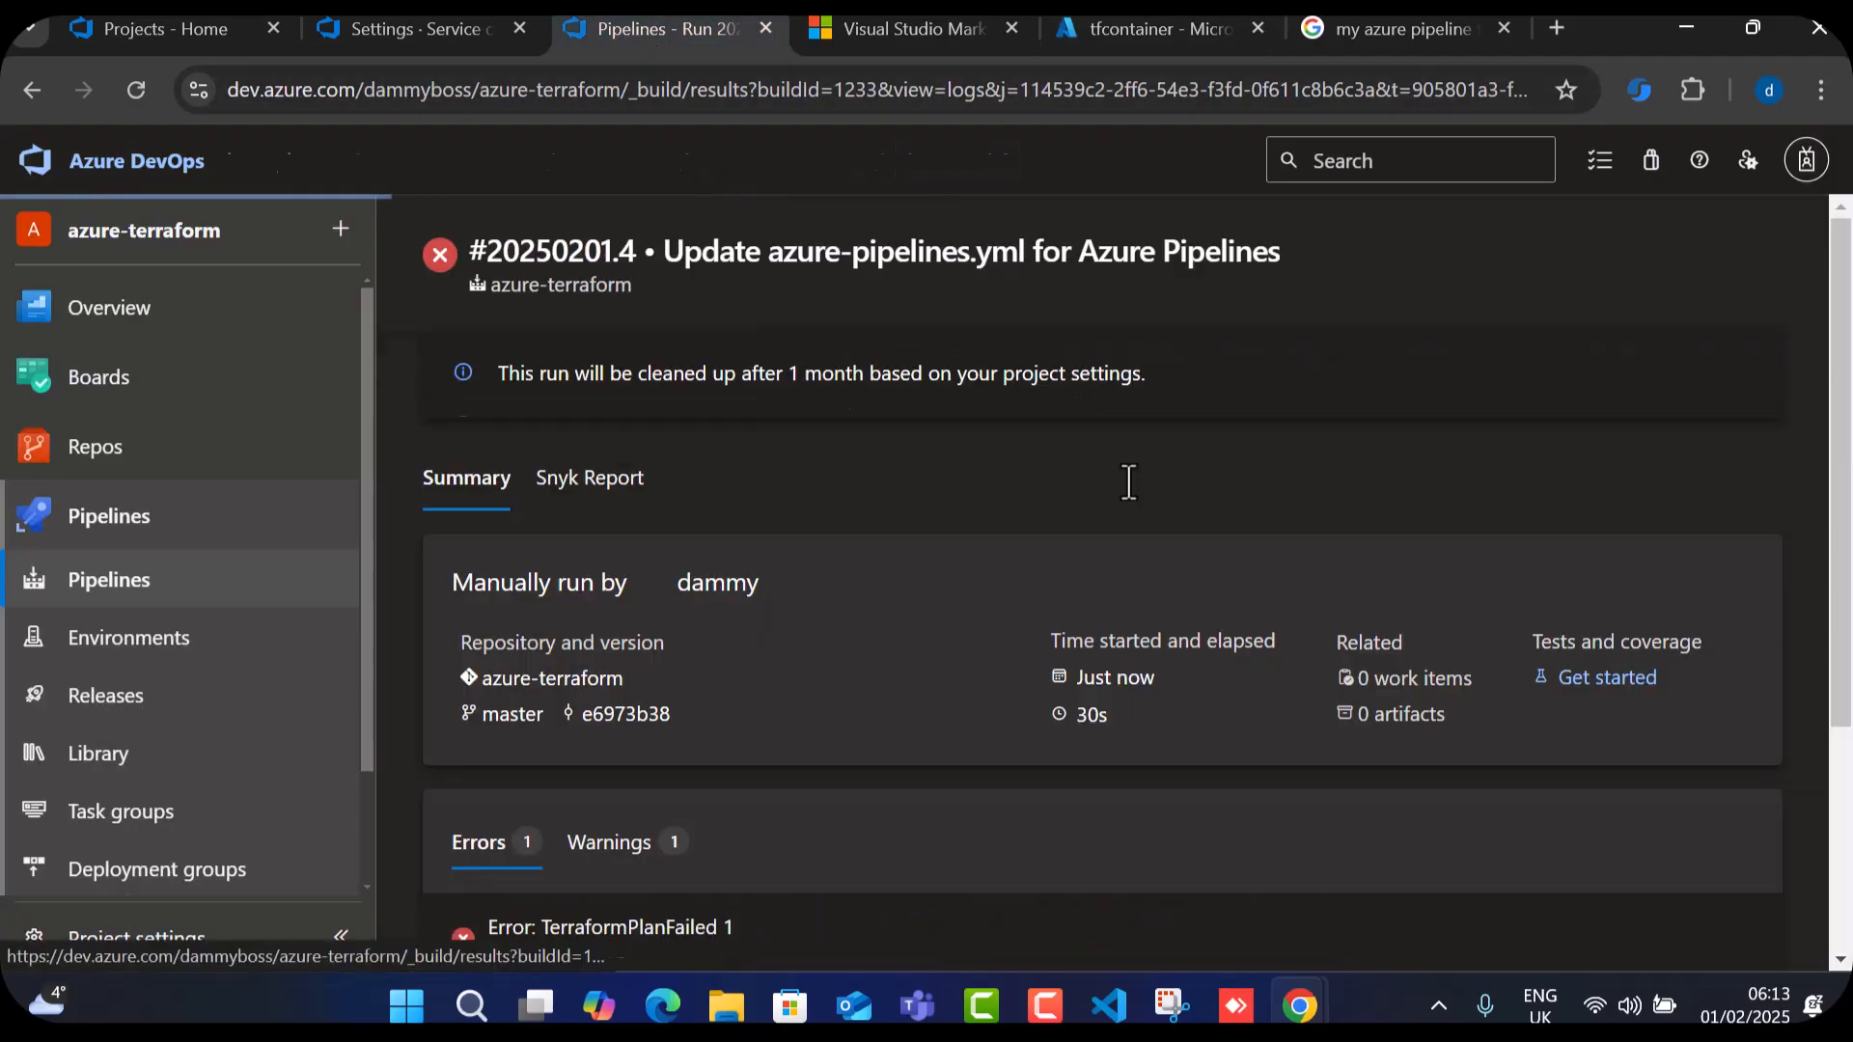
{"action": "left_click", "coordinate": [1661, 278]}
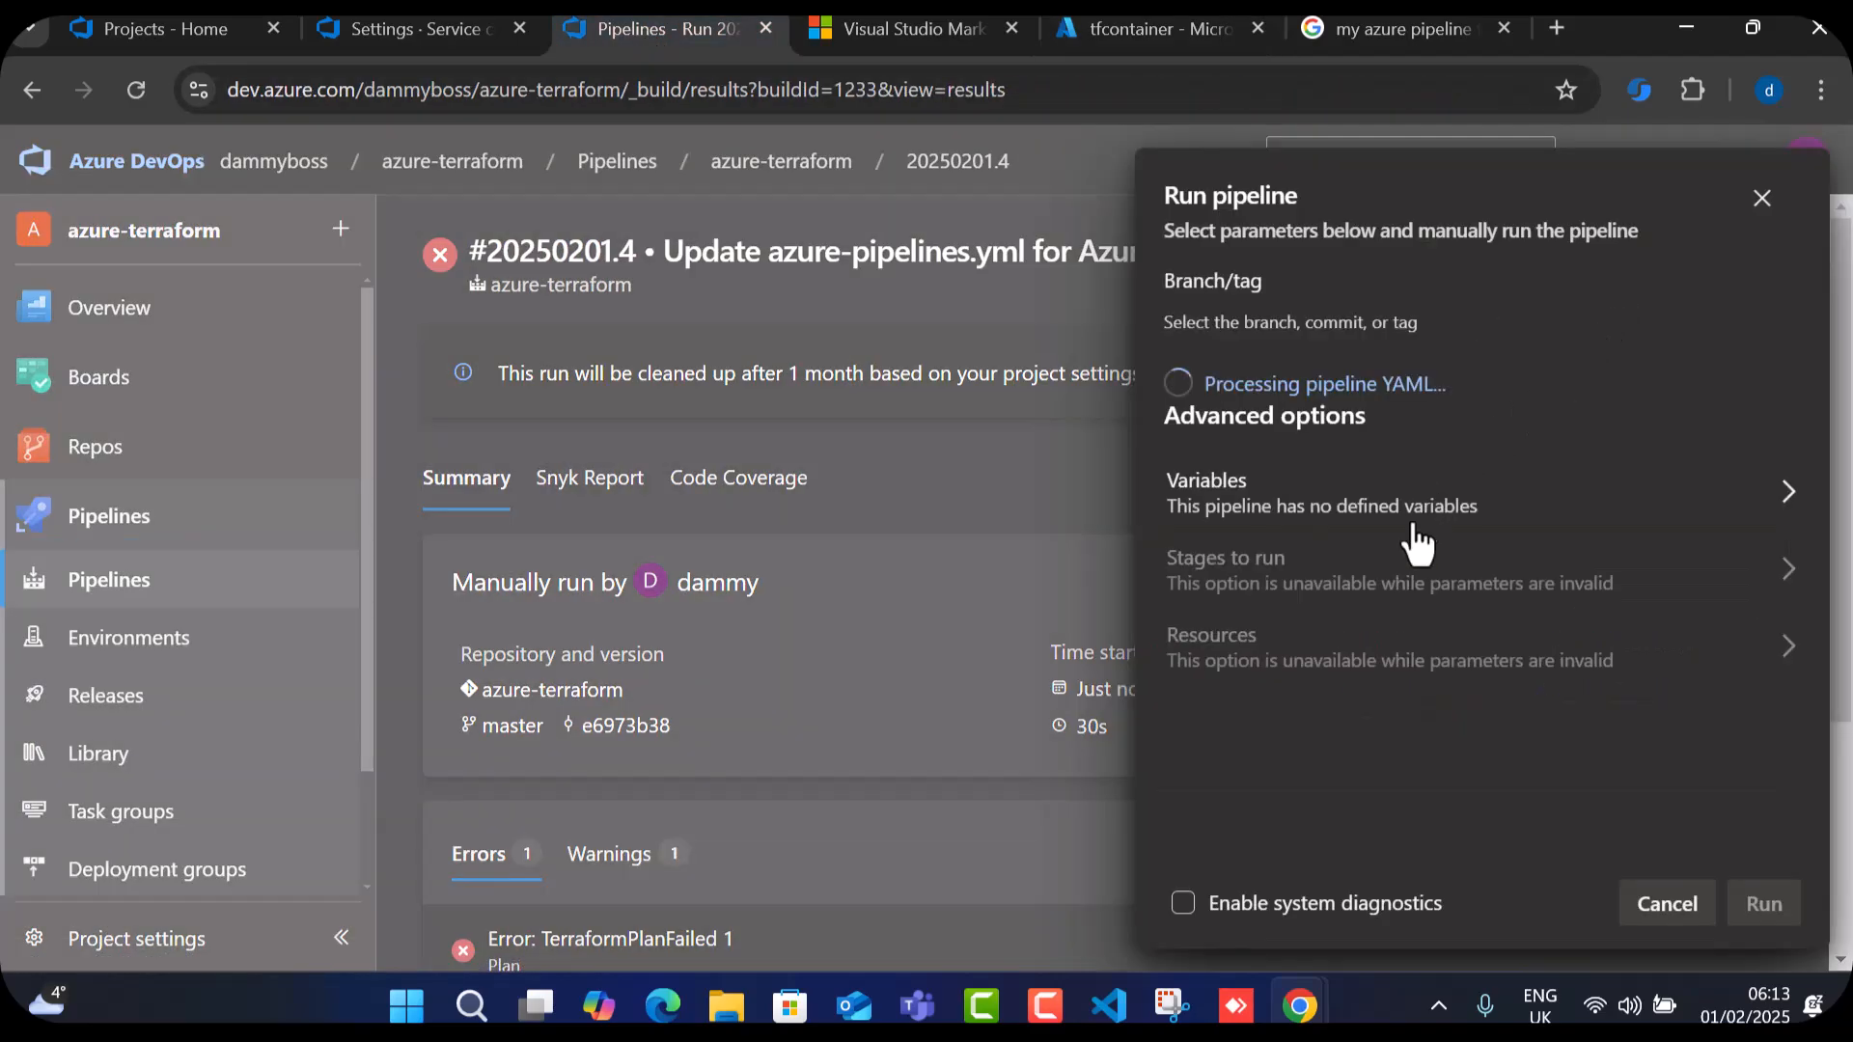
{"action": "left_click", "coordinate": [1763, 904]}
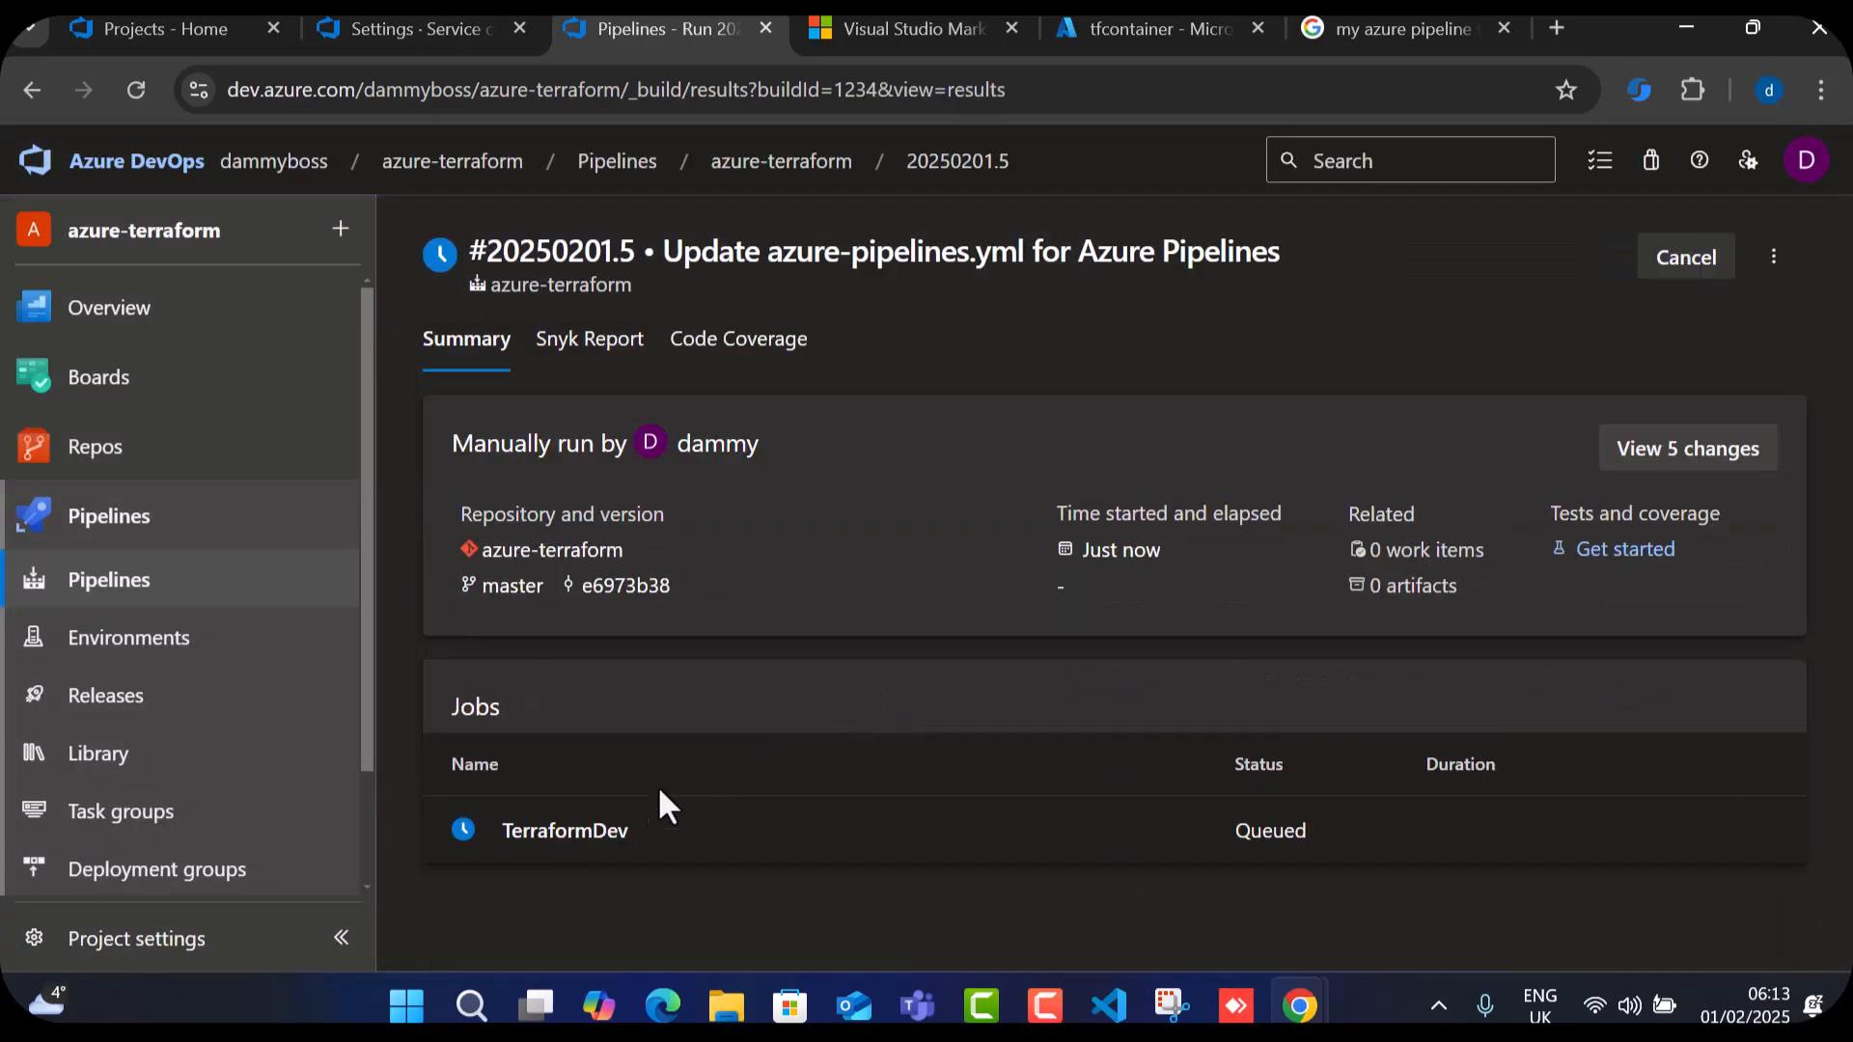
{"action": "left_click", "coordinate": [579, 836]}
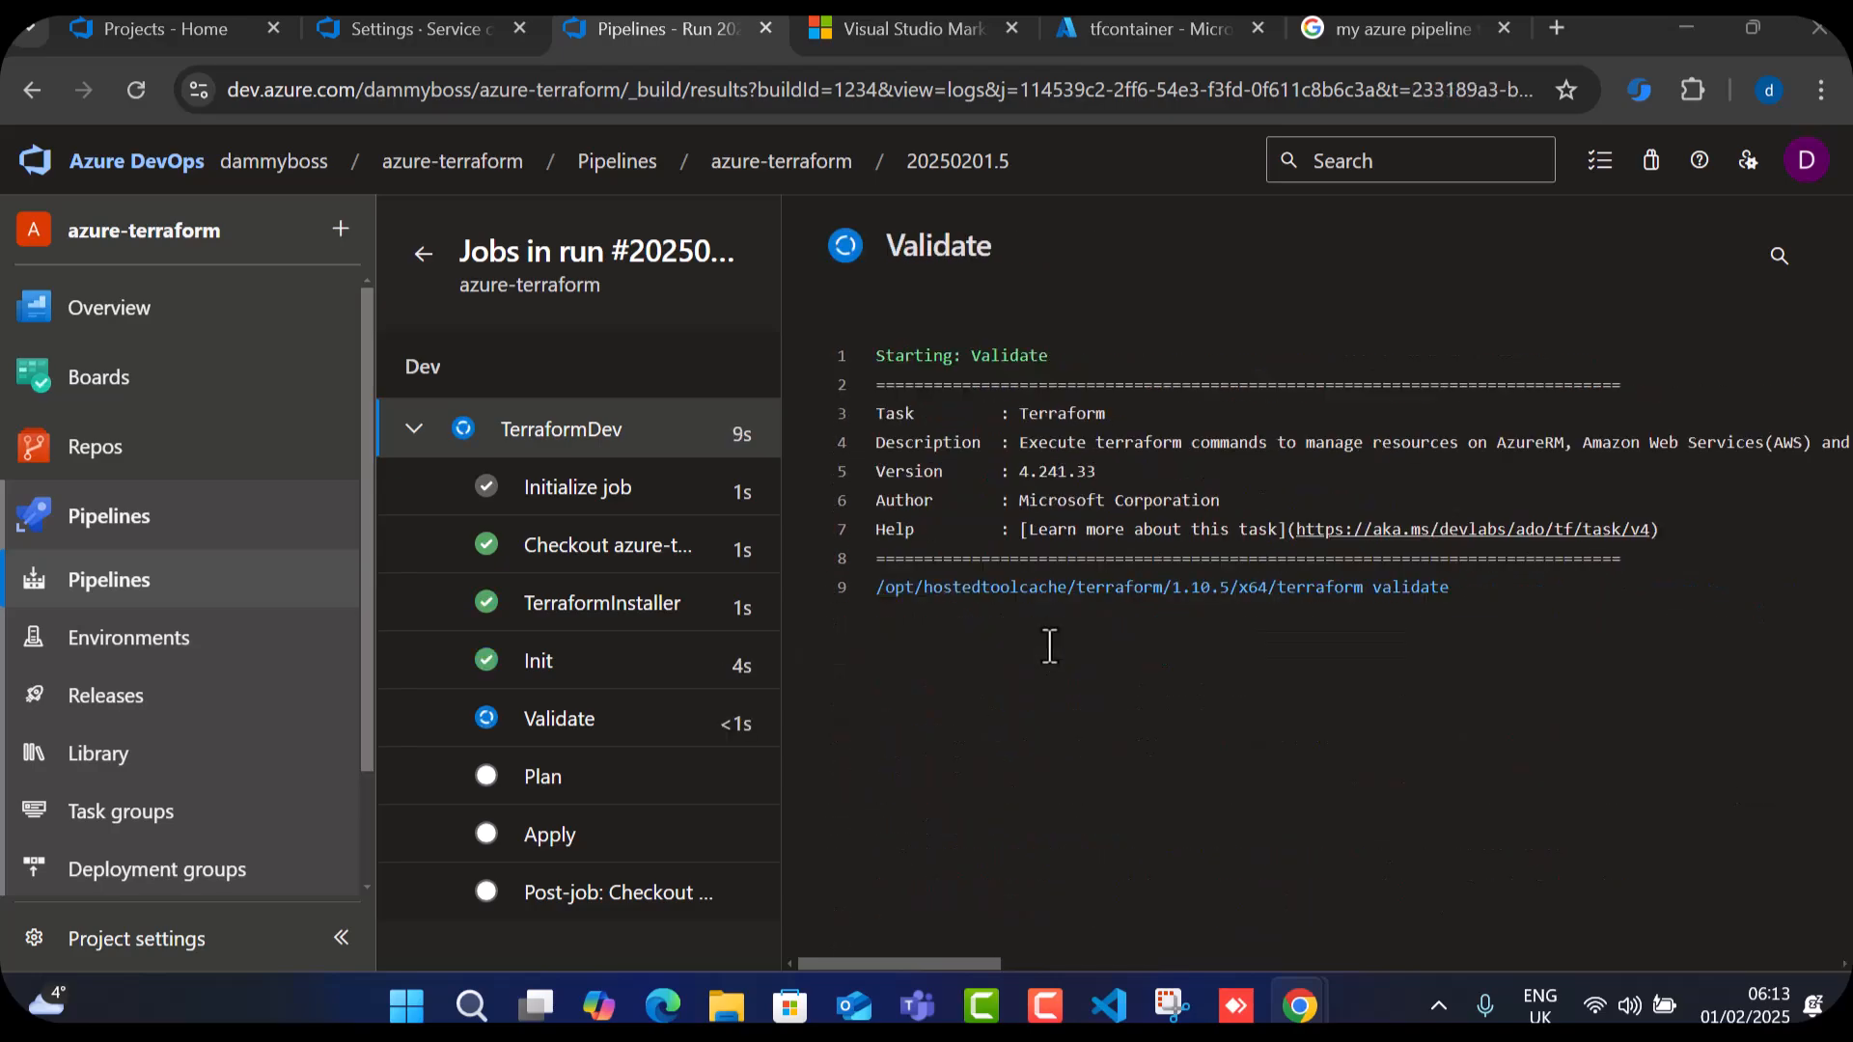
Examine the Plan task's log in the new run, reading through all of its variable errors.
{"action": "left_click", "coordinate": [533, 774]}
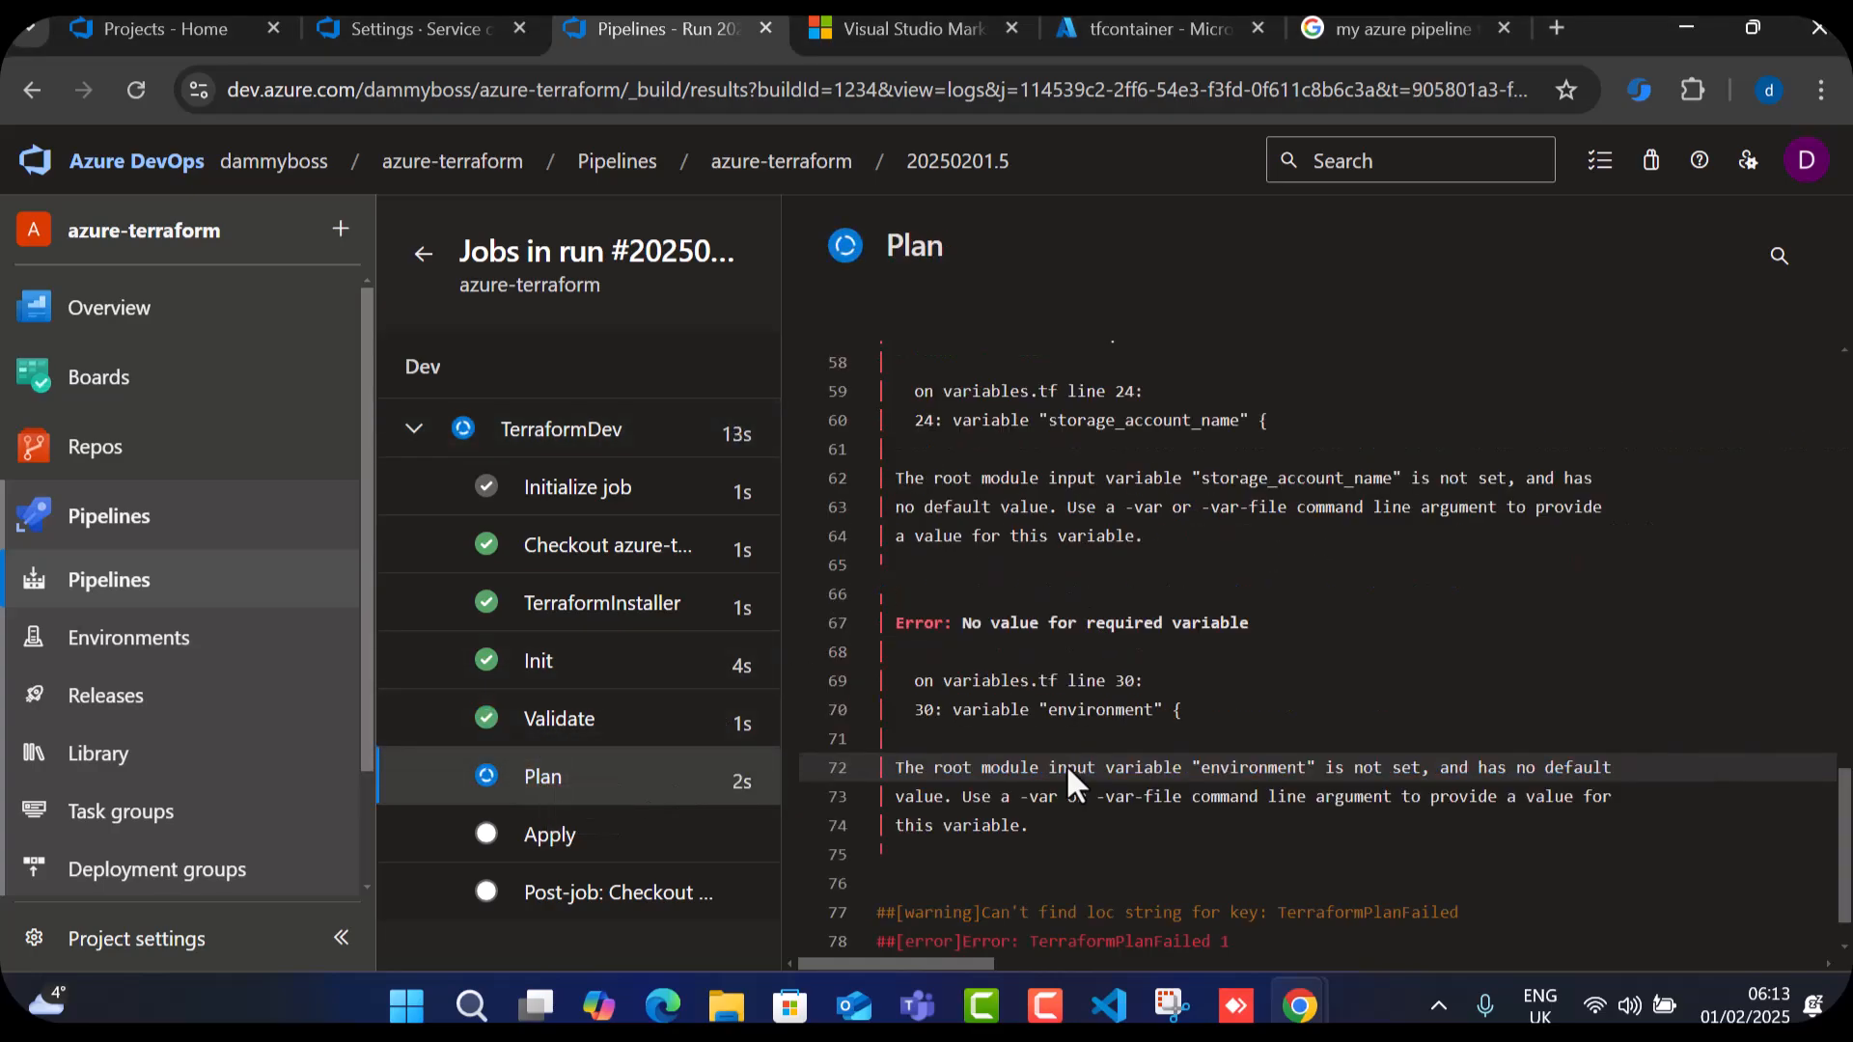
{"action": "left_click", "coordinate": [534, 778]}
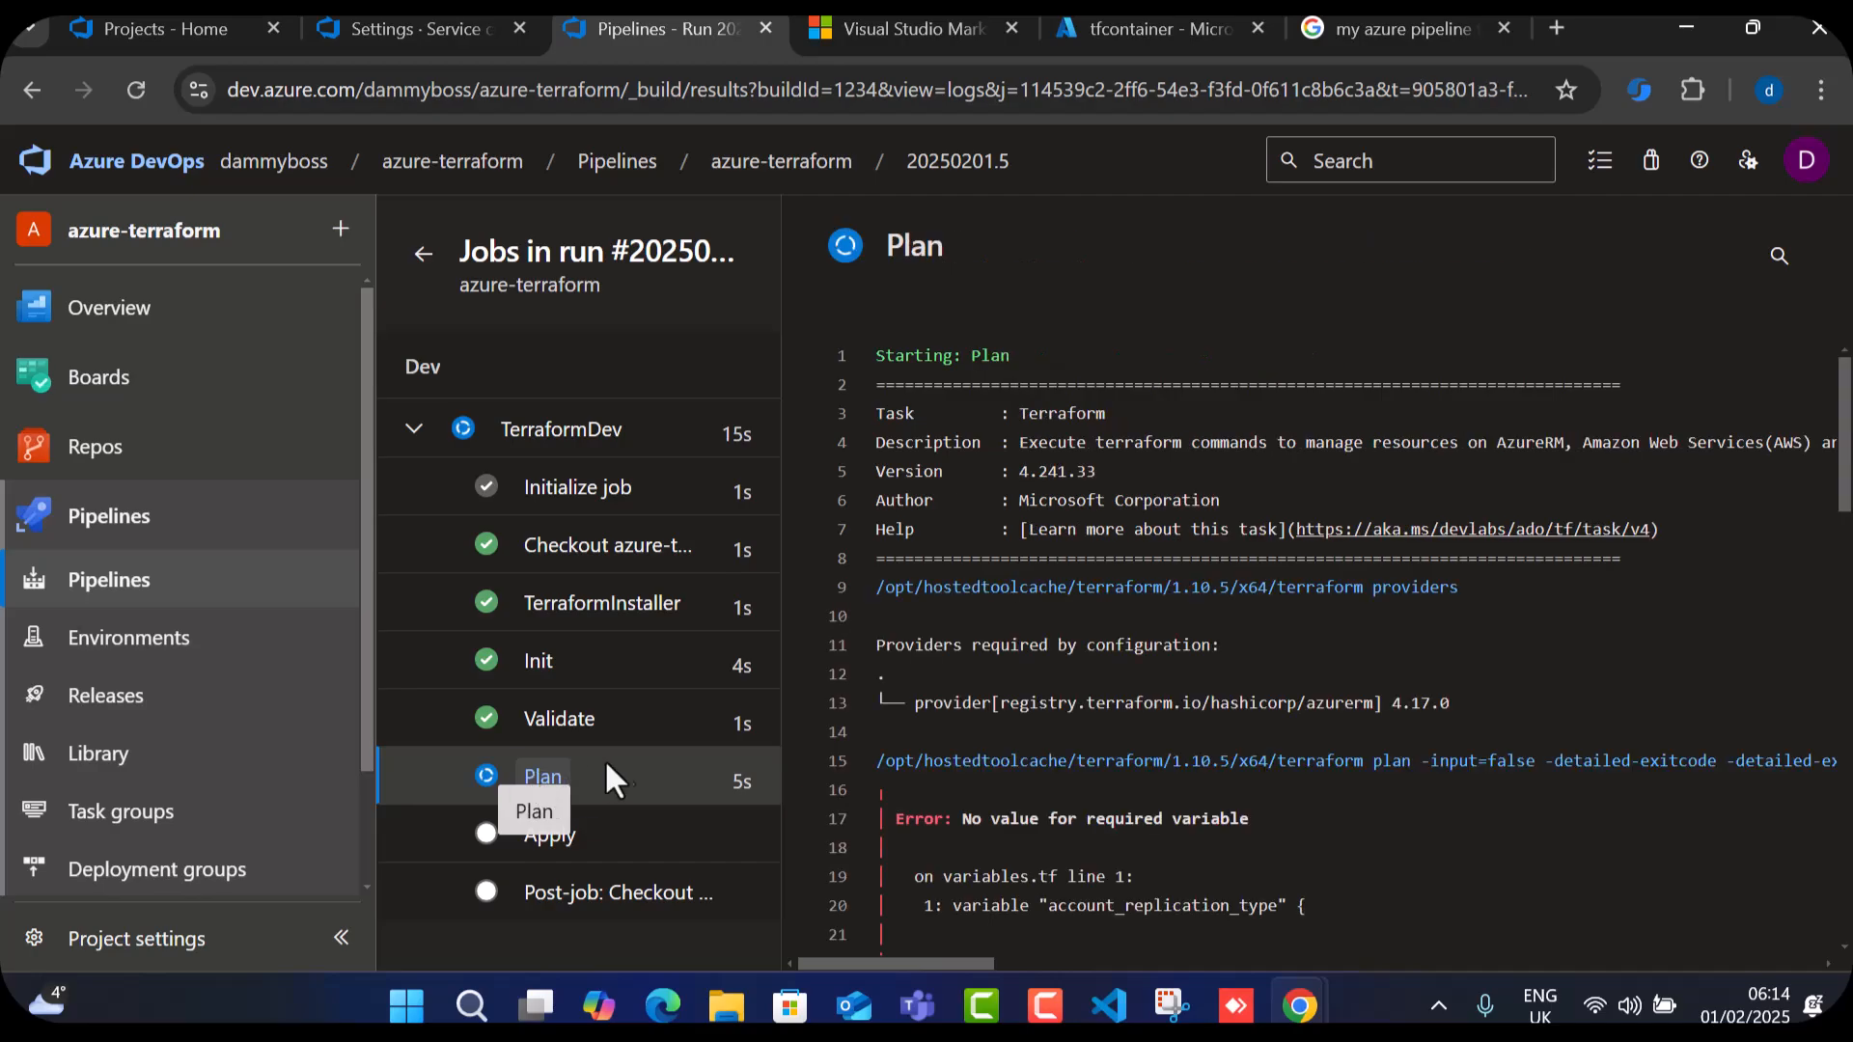
{"action": "left_click", "coordinate": [547, 777]}
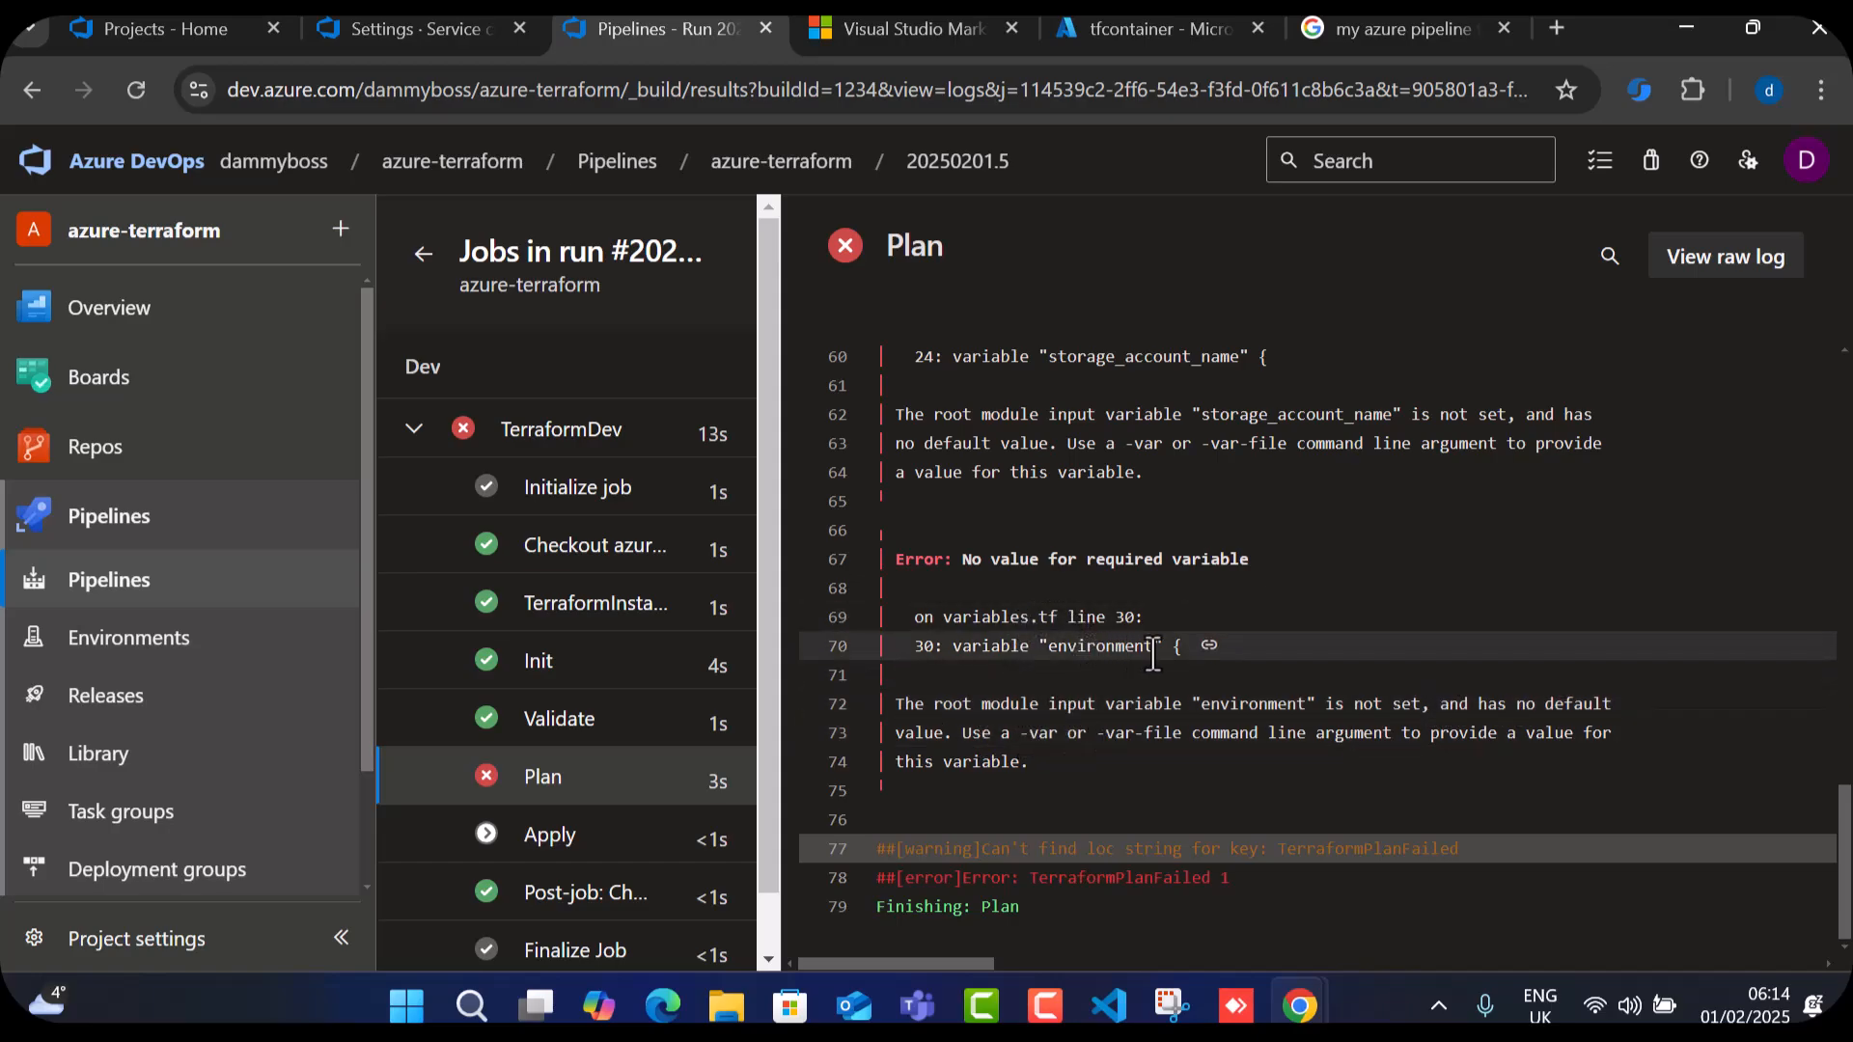
{"action": "scroll", "coordinate": [1153, 656], "scroll_direction": "up", "scroll_amount": 10}
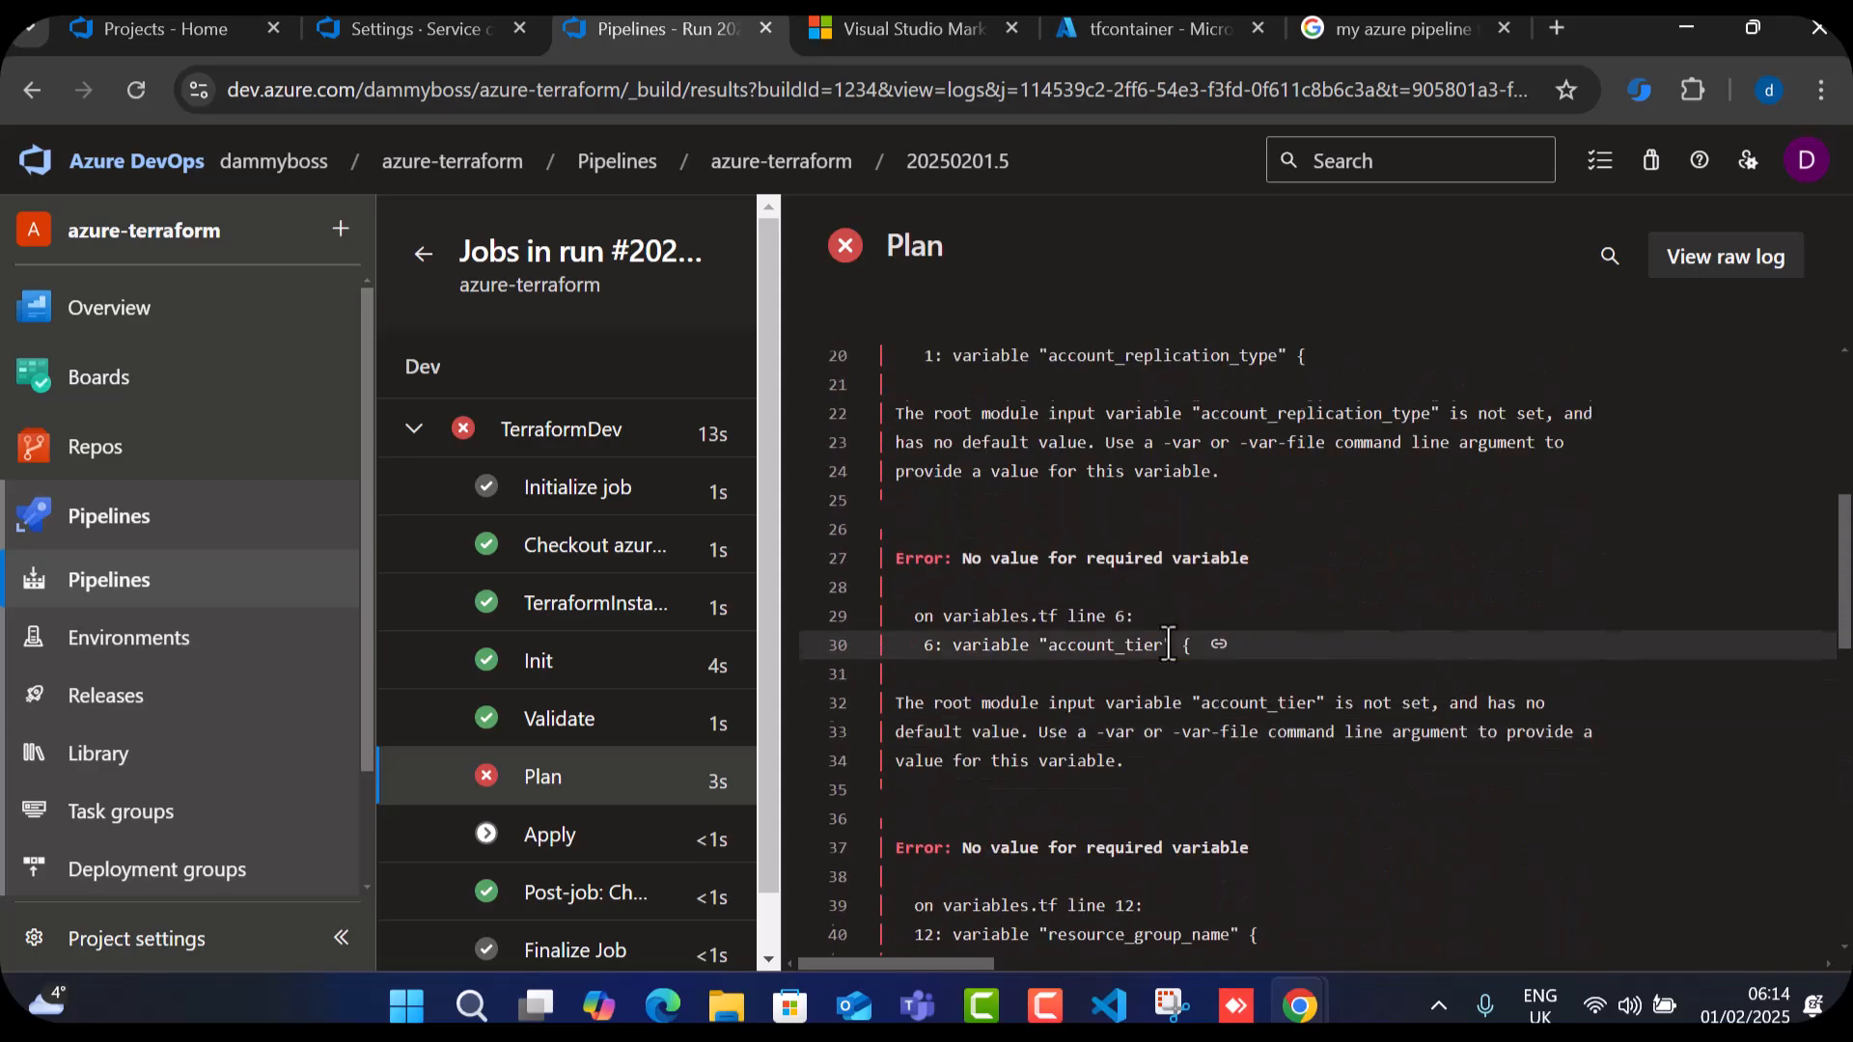
{"action": "scroll", "coordinate": [1168, 643], "scroll_direction": "up", "scroll_amount": 4}
{"action": "scroll", "coordinate": [1169, 641], "scroll_direction": "down", "scroll_amount": 11}
{"action": "scroll", "coordinate": [1144, 697], "scroll_direction": "down", "scroll_amount": 3}
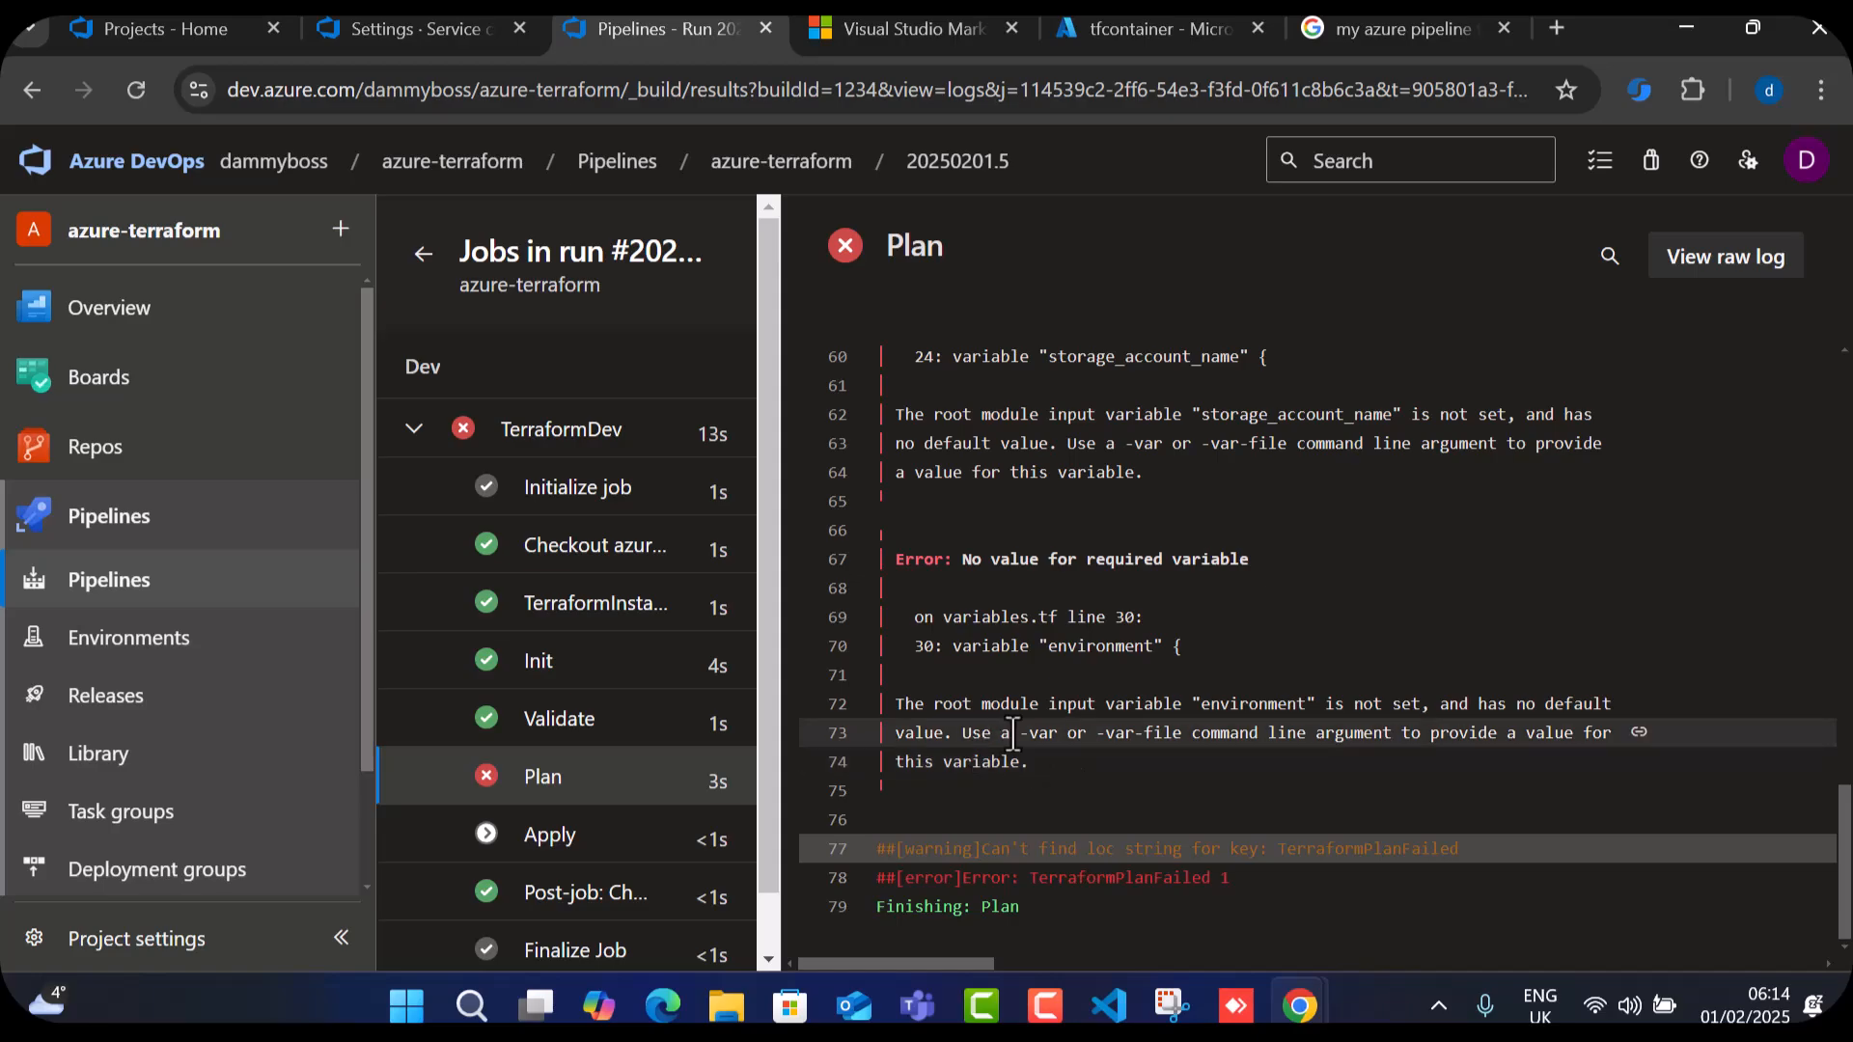
{"action": "scroll", "coordinate": [1011, 603], "scroll_direction": "up", "scroll_amount": 9}
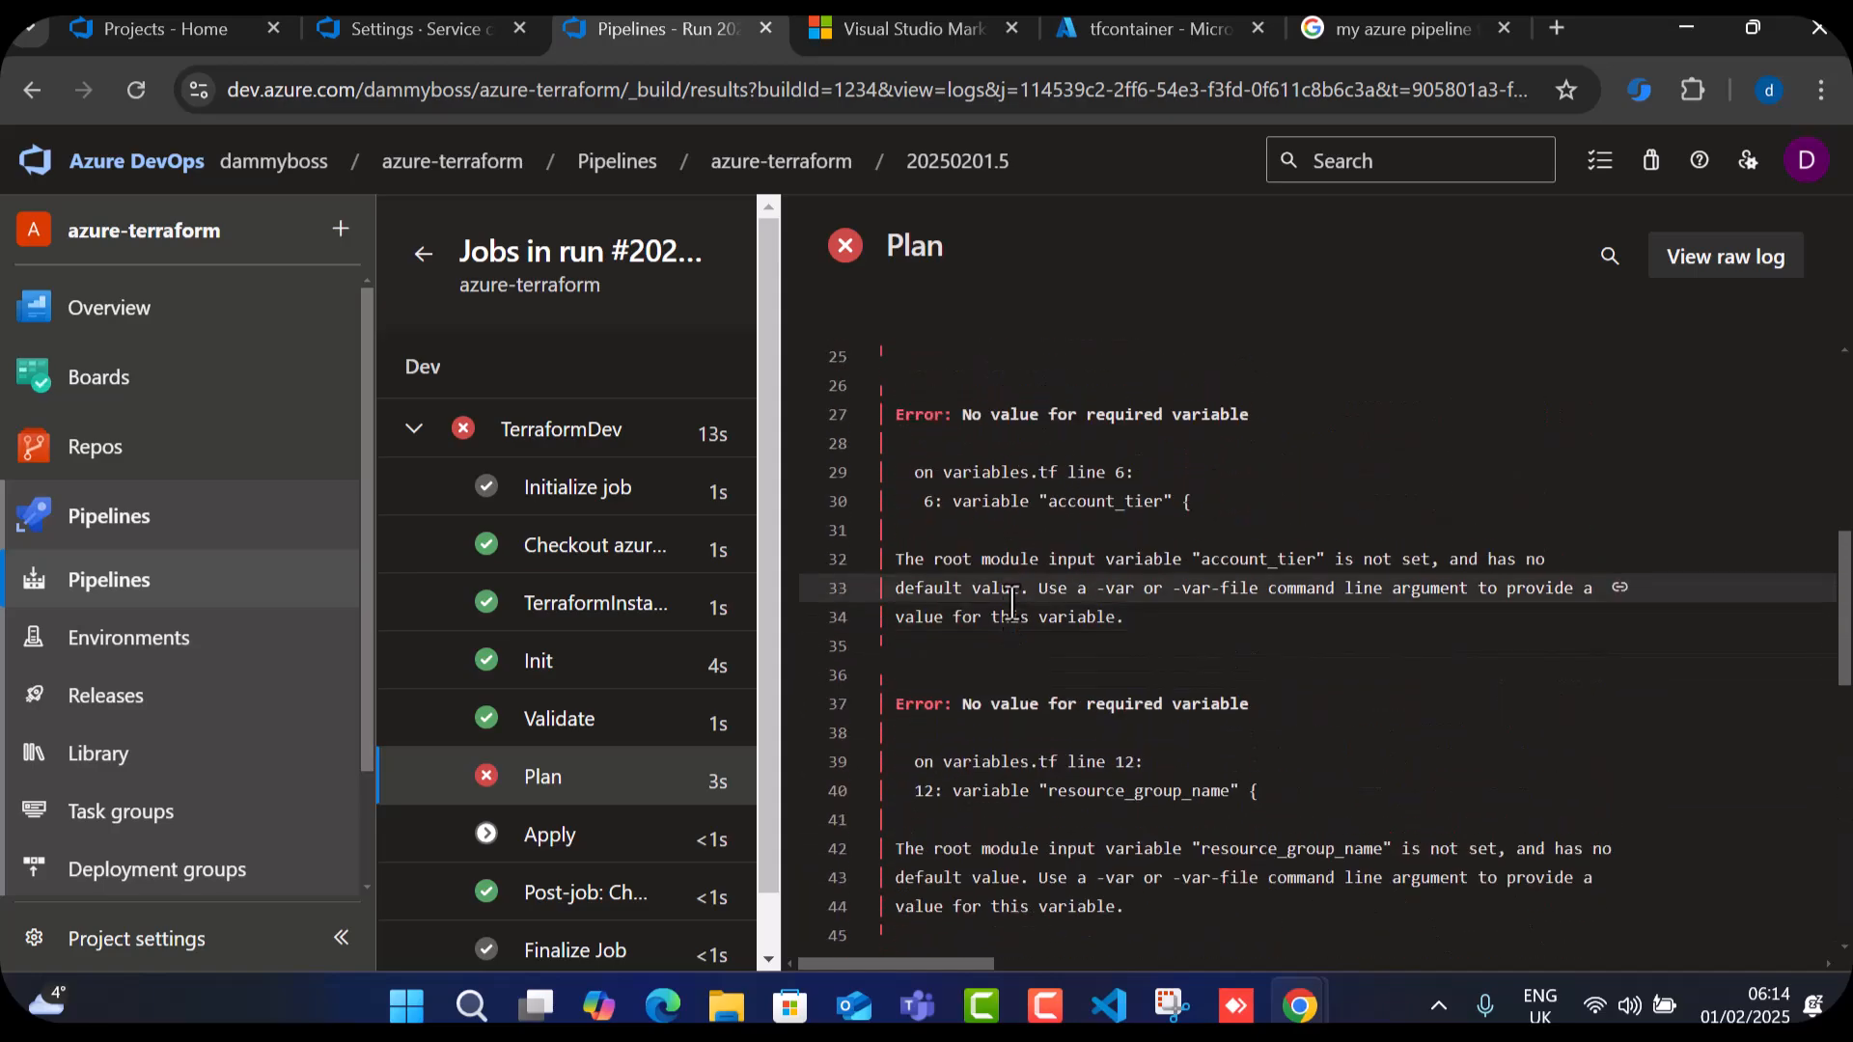
{"action": "scroll", "coordinate": [1013, 608], "scroll_direction": "up", "scroll_amount": 5}
{"action": "scroll", "coordinate": [1031, 634], "scroll_direction": "down", "scroll_amount": 2}
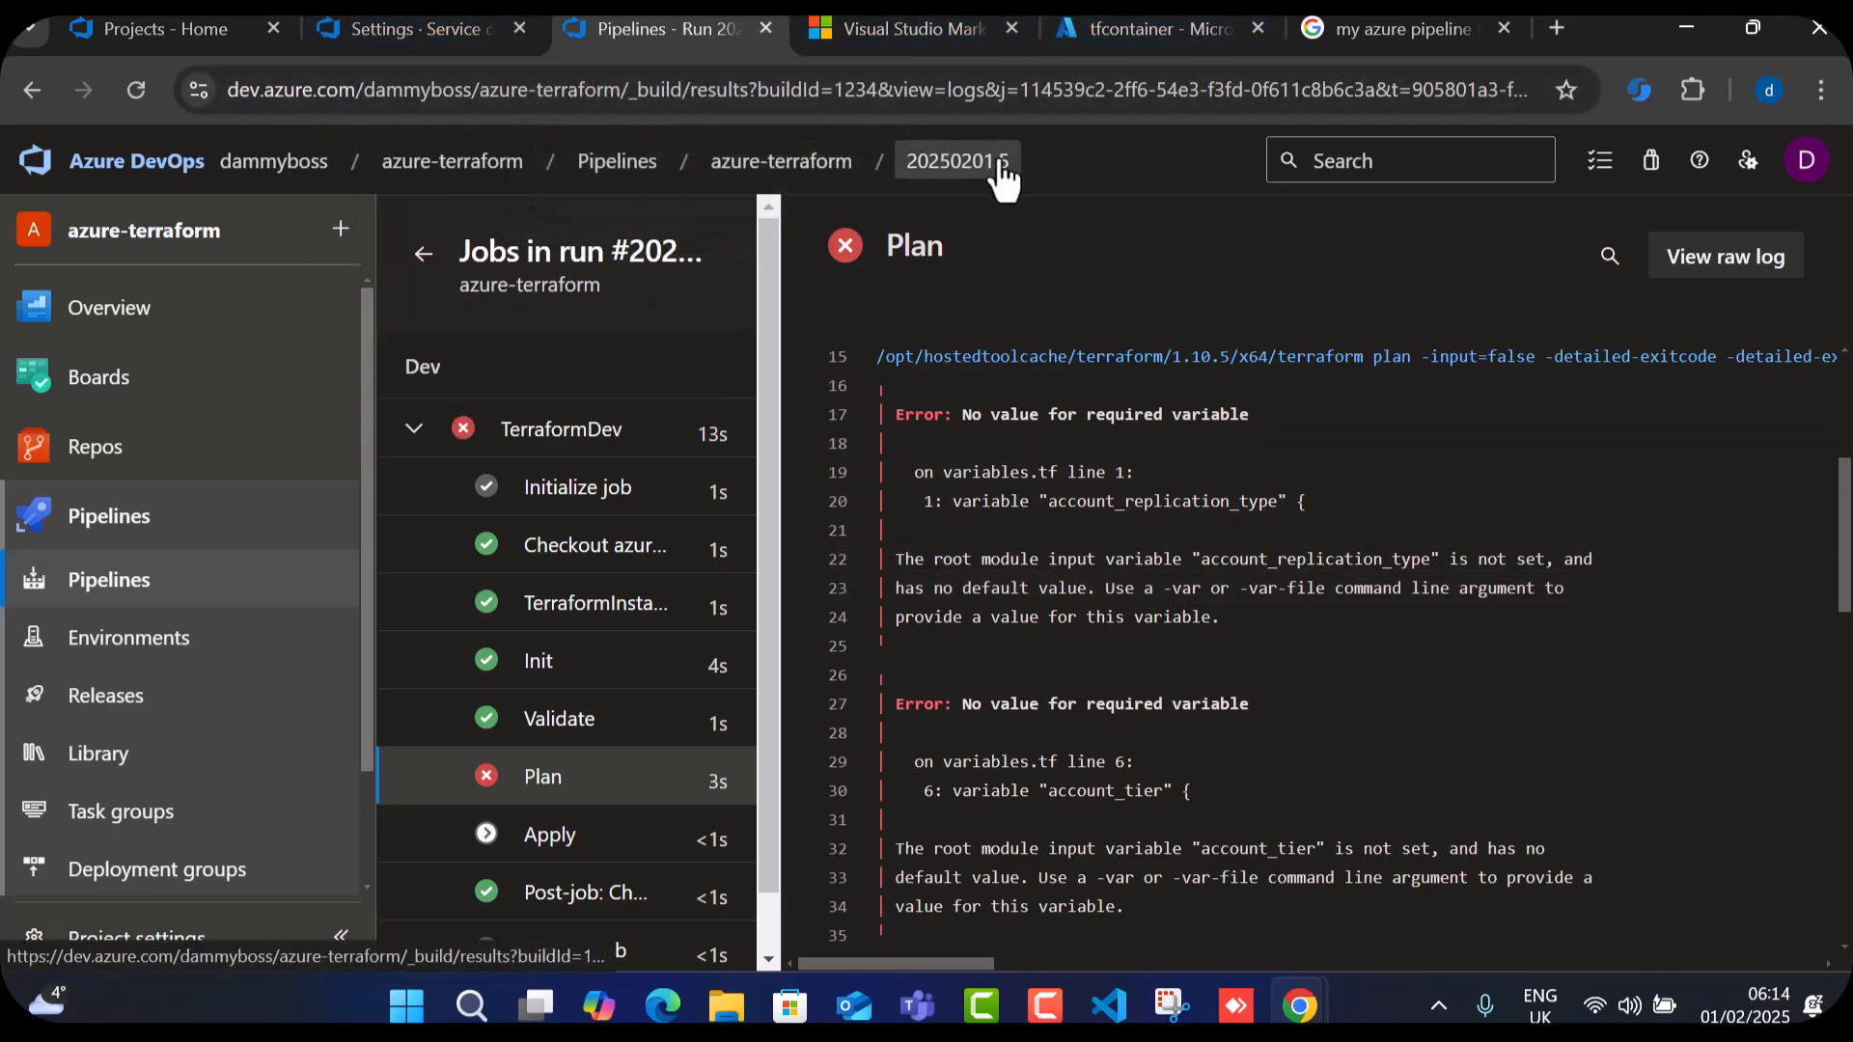
Review main.tf and variables.tf in the azure-terraform repository's files.
{"action": "left_click", "coordinate": [96, 449]}
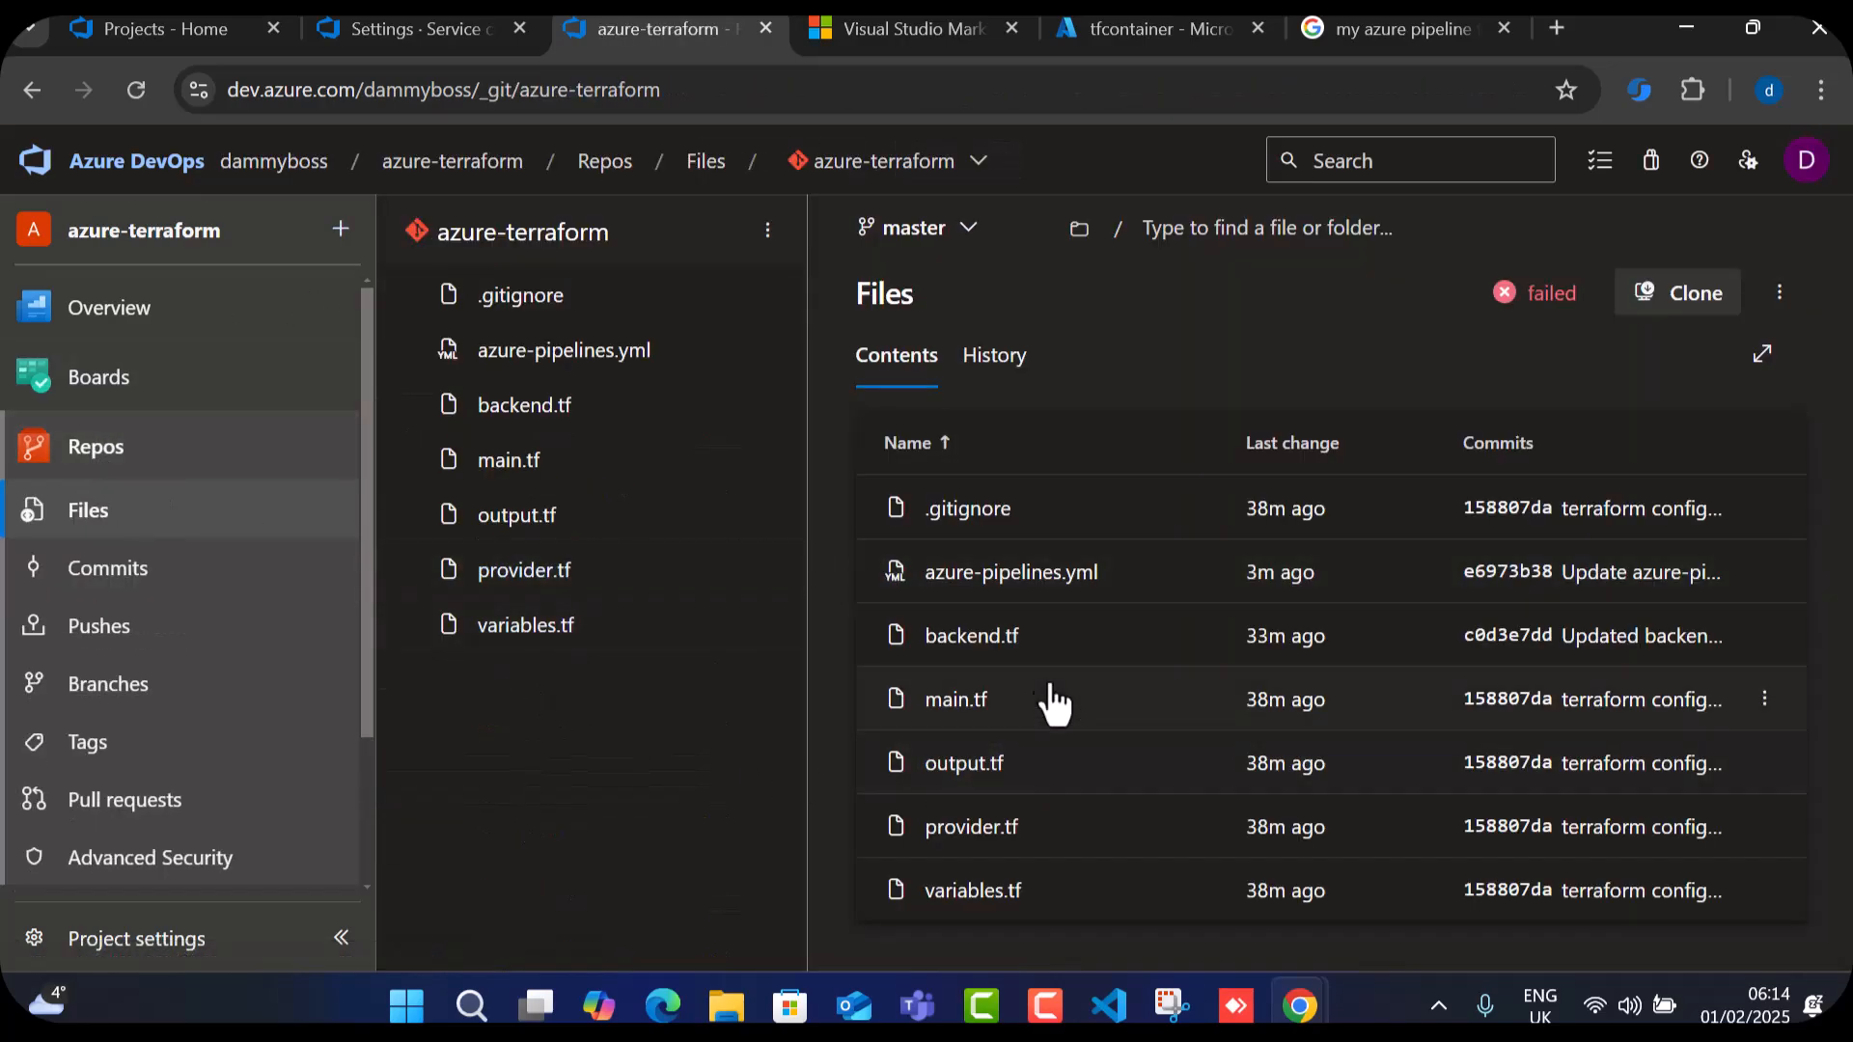
{"action": "left_click", "coordinate": [521, 459]}
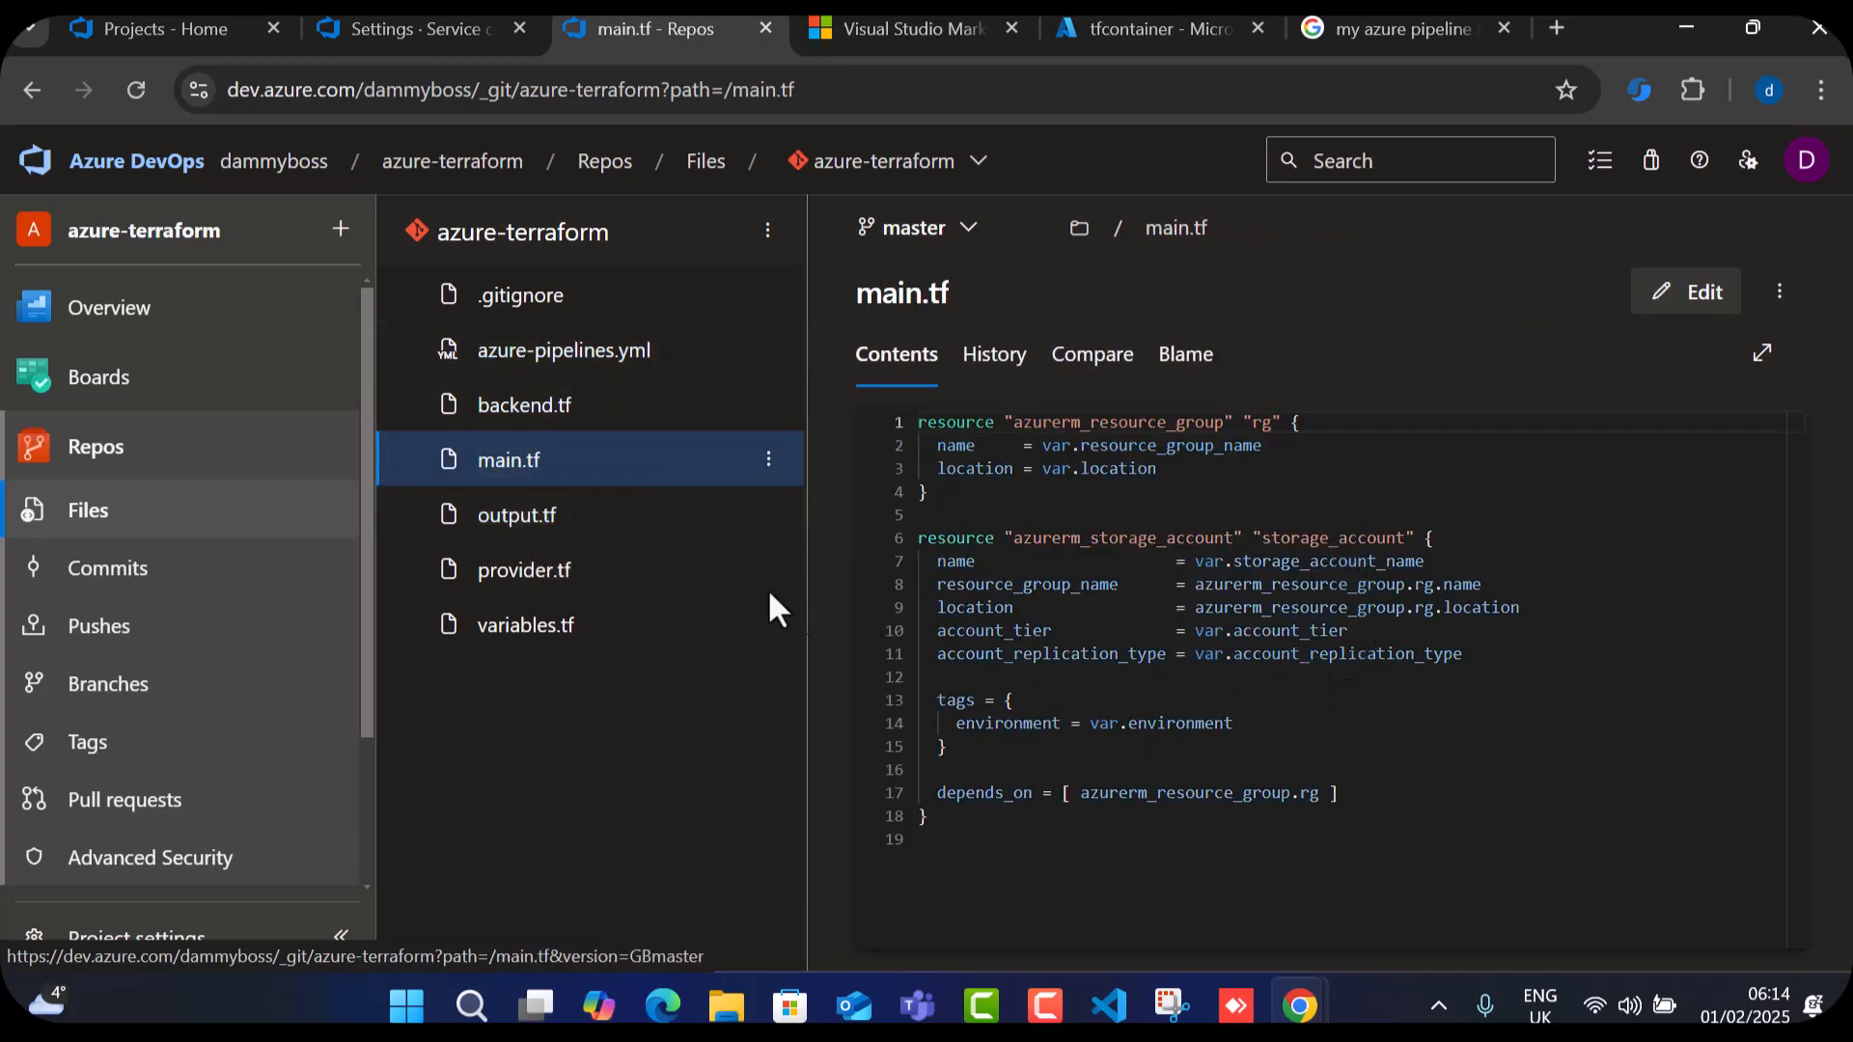
{"action": "left_click", "coordinate": [530, 632]}
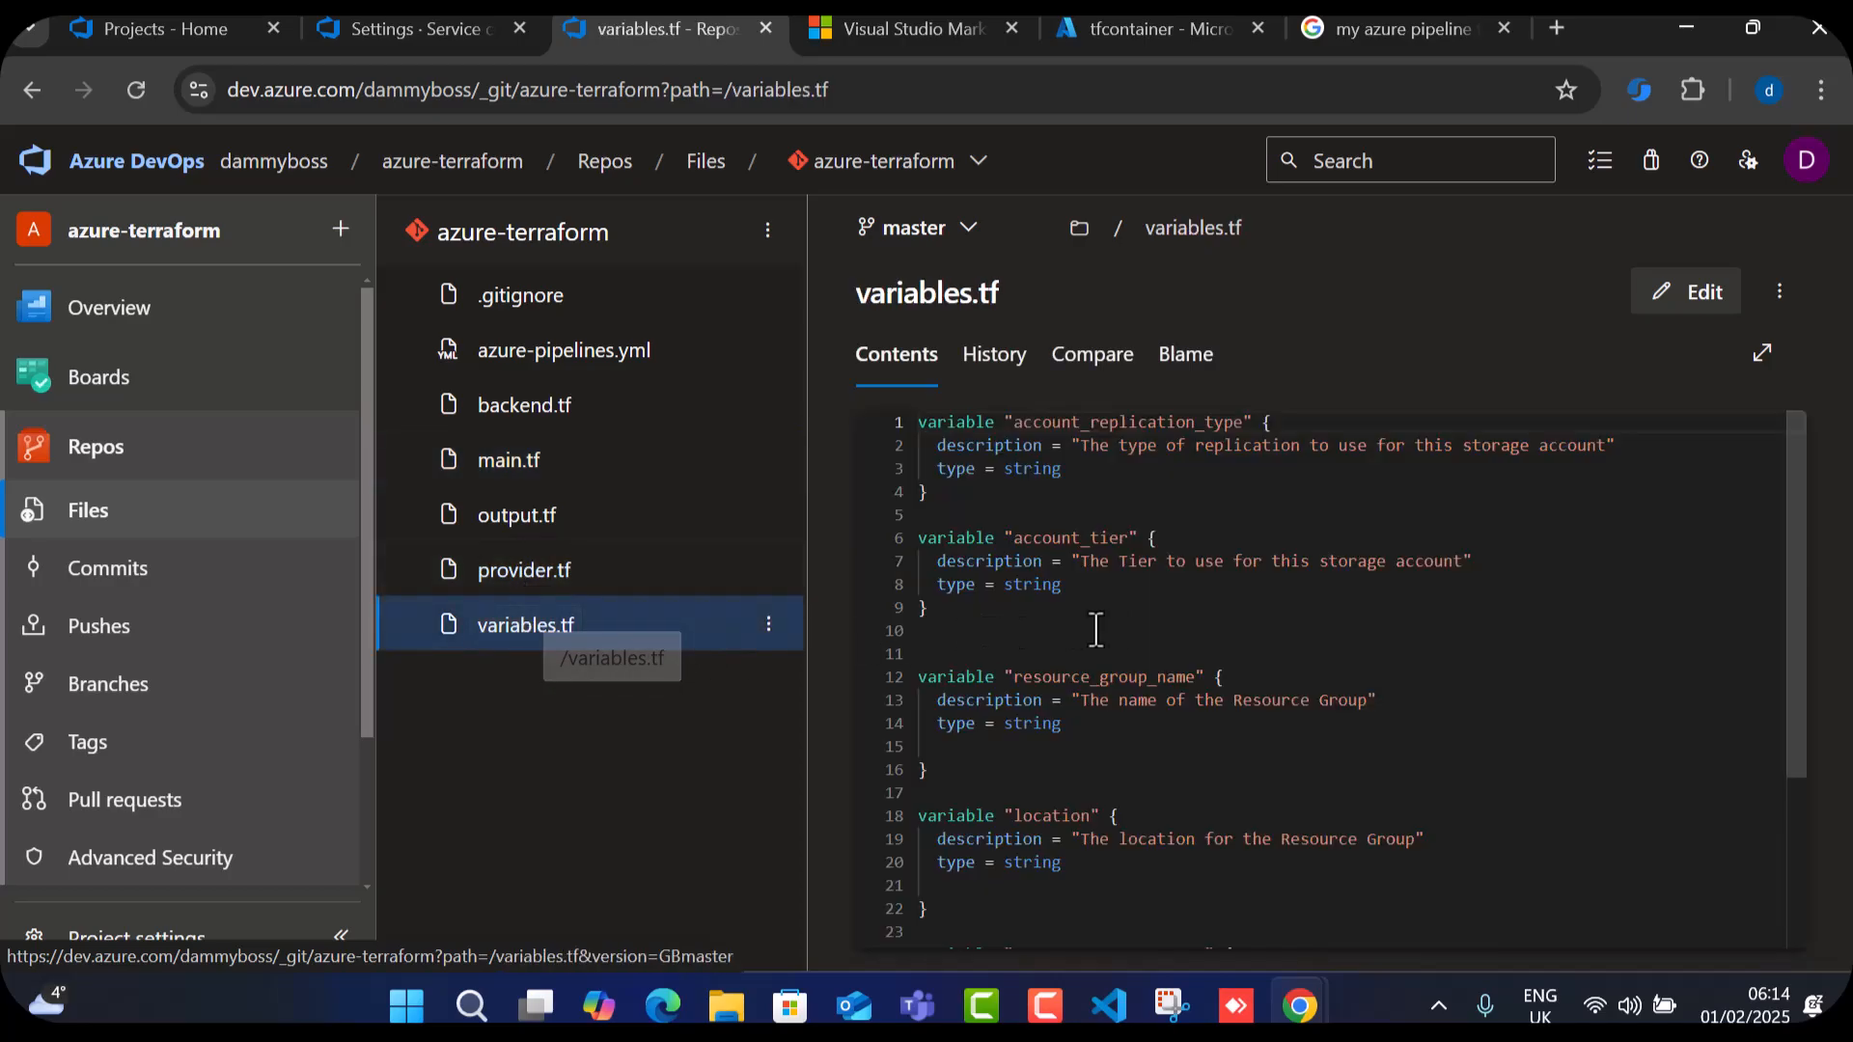
{"action": "scroll", "coordinate": [1196, 691], "scroll_direction": "down", "scroll_amount": 3}
{"action": "scroll", "coordinate": [1189, 780], "scroll_direction": "up", "scroll_amount": 3}
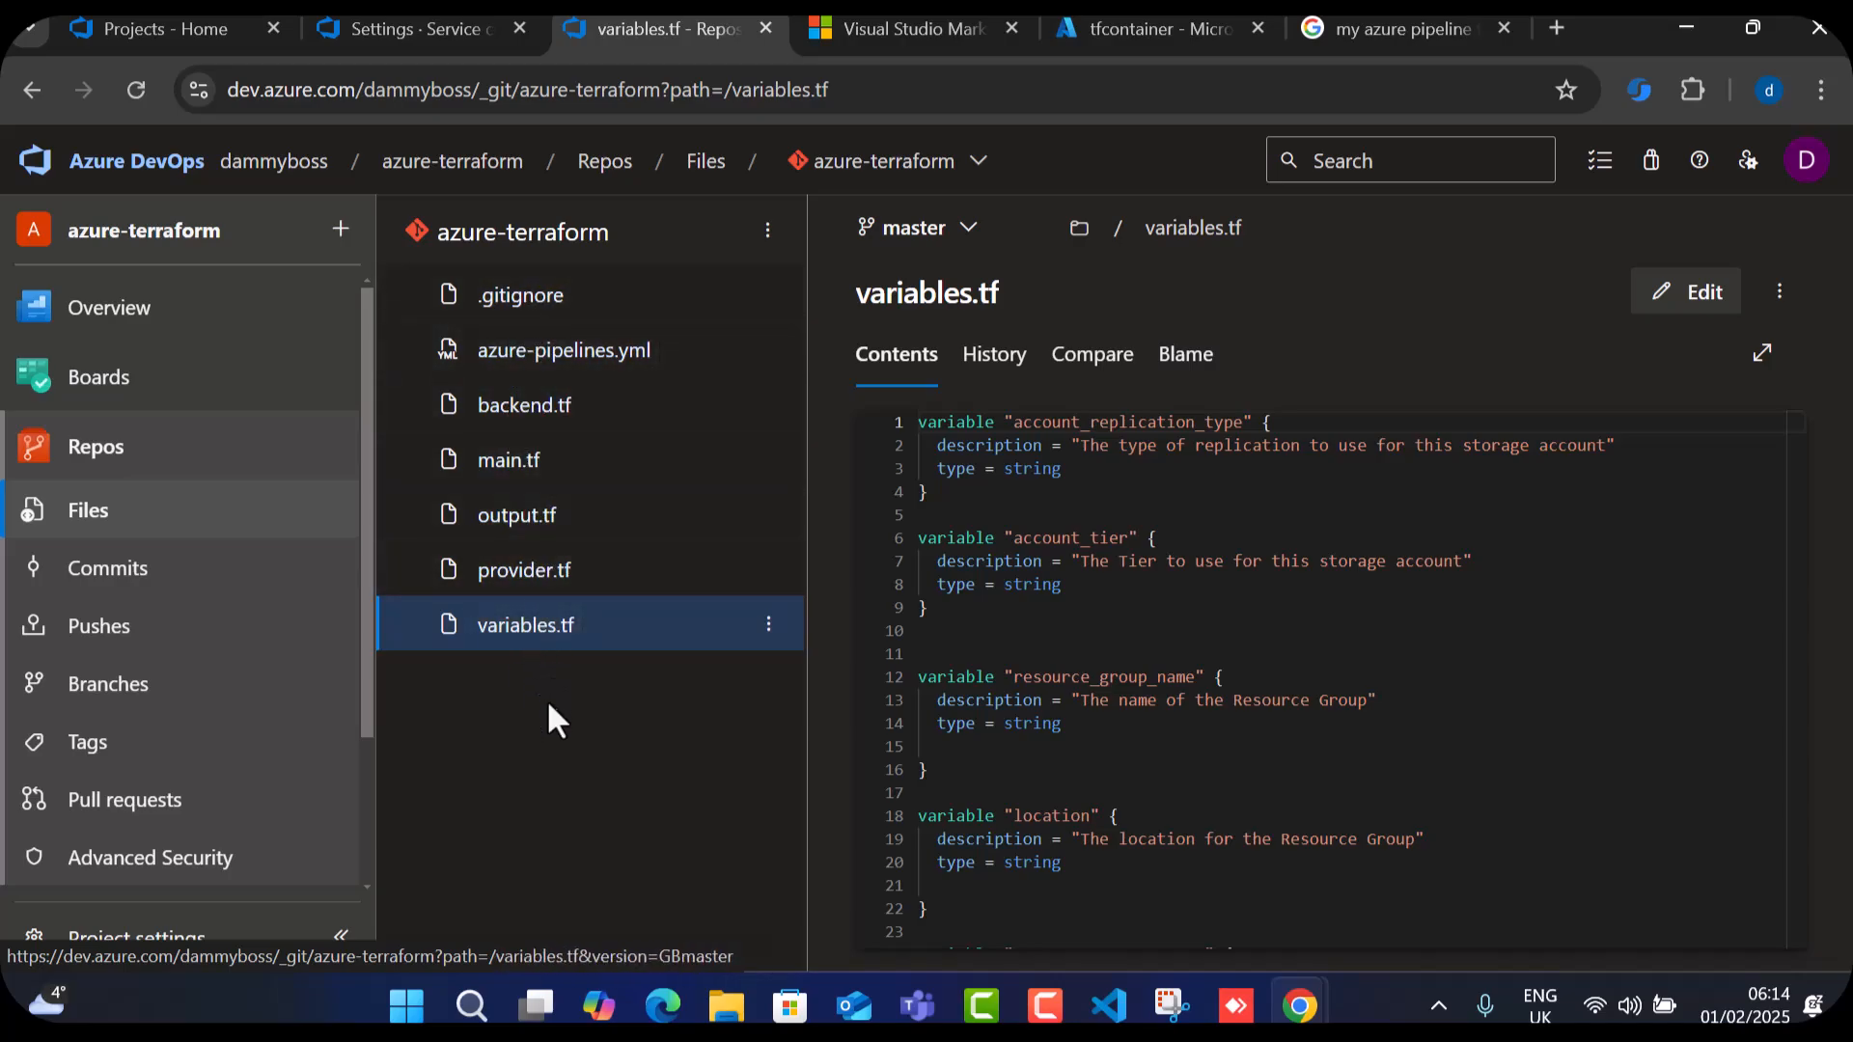
Open .gitignore, search it for "tfva" and inspect the *.tfvars entry under Sensitive variable files.
{"action": "left_click", "coordinate": [518, 309]}
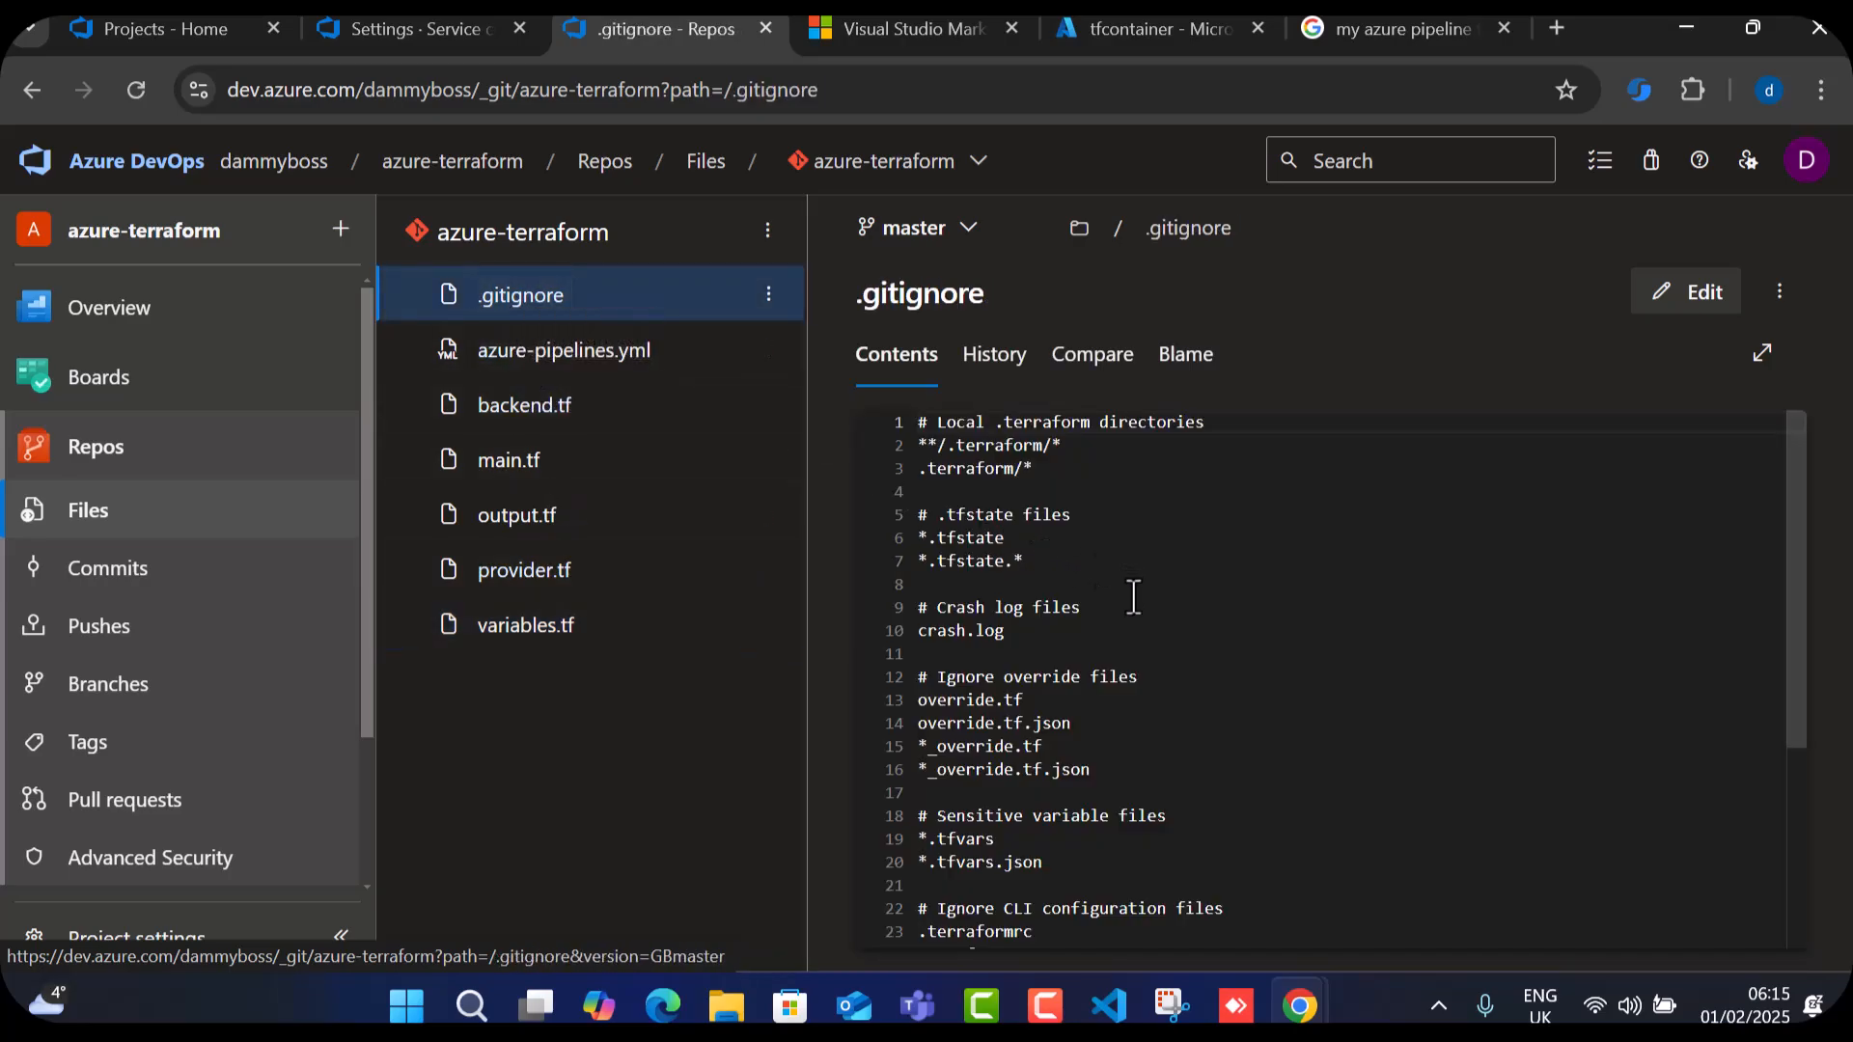
{"action": "scroll", "coordinate": [1133, 597], "scroll_direction": "down", "scroll_amount": 3}
{"action": "left_click", "coordinate": [1253, 633]}
{"action": "key", "text": "ctrl+f"}
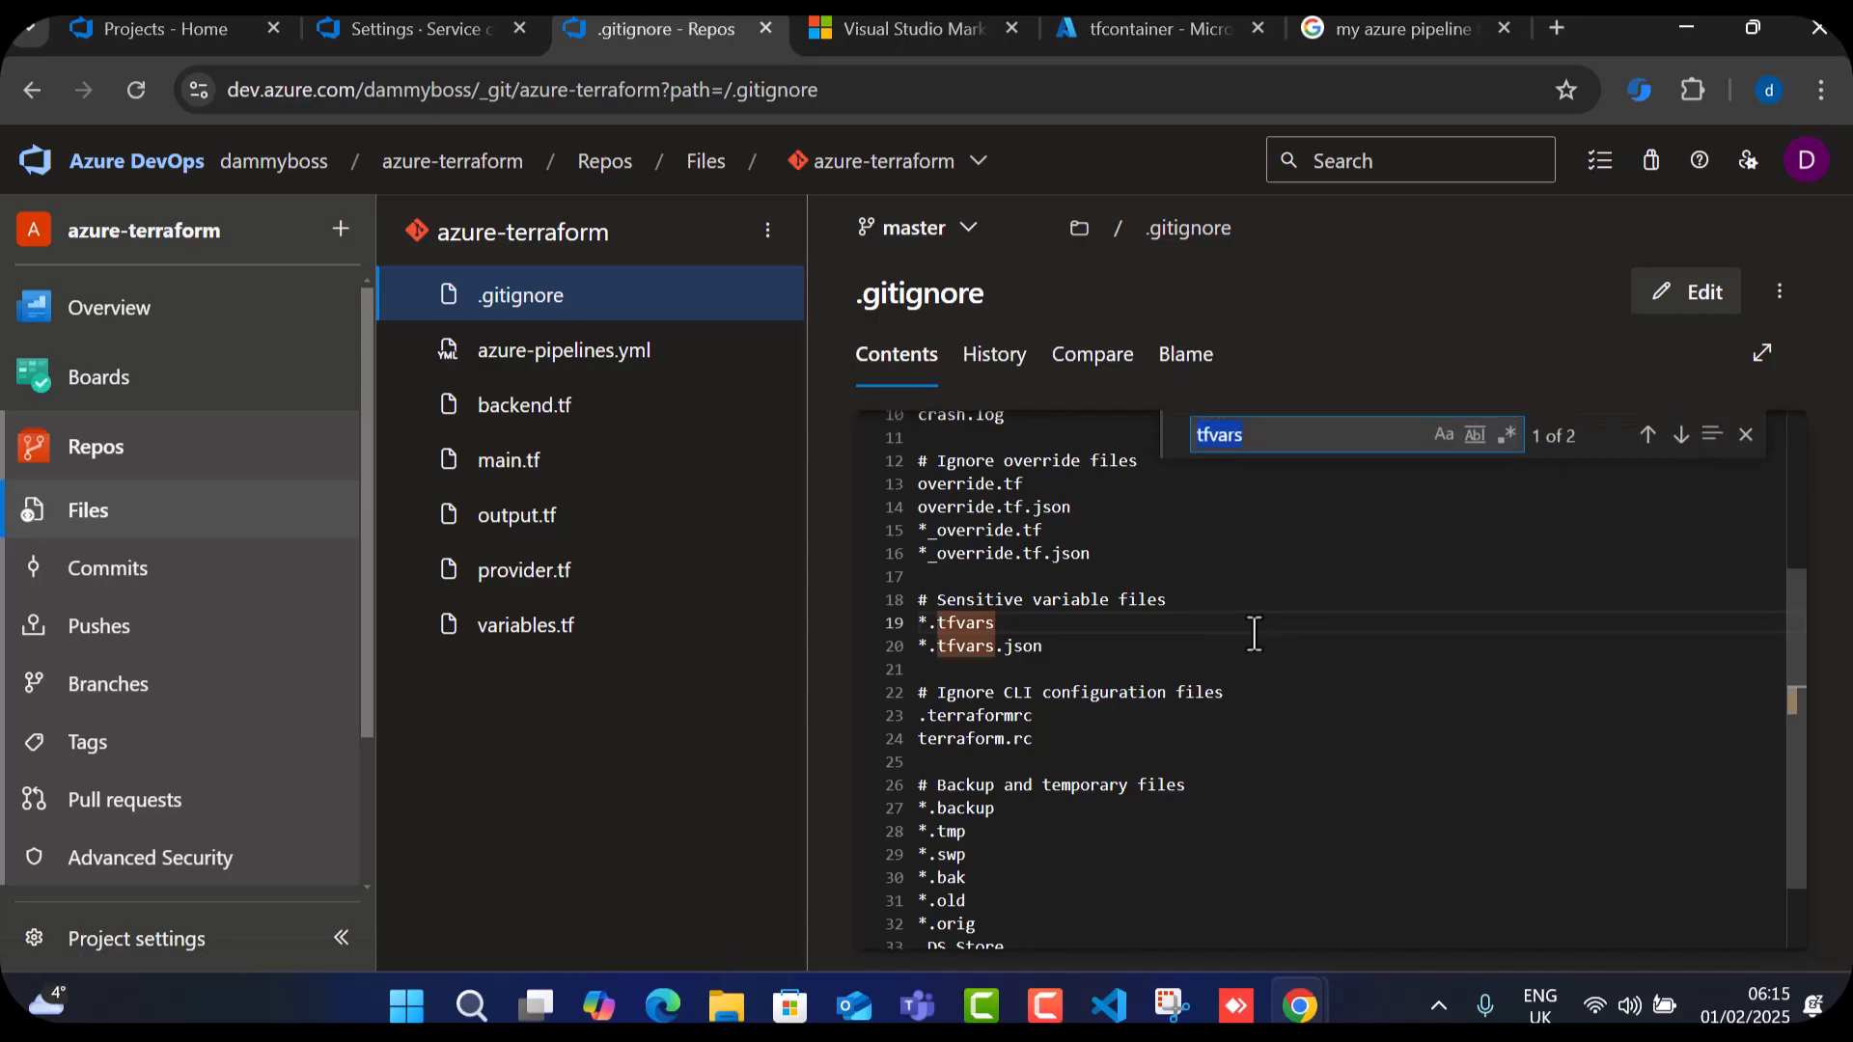
{"action": "type", "text": "tfva"}
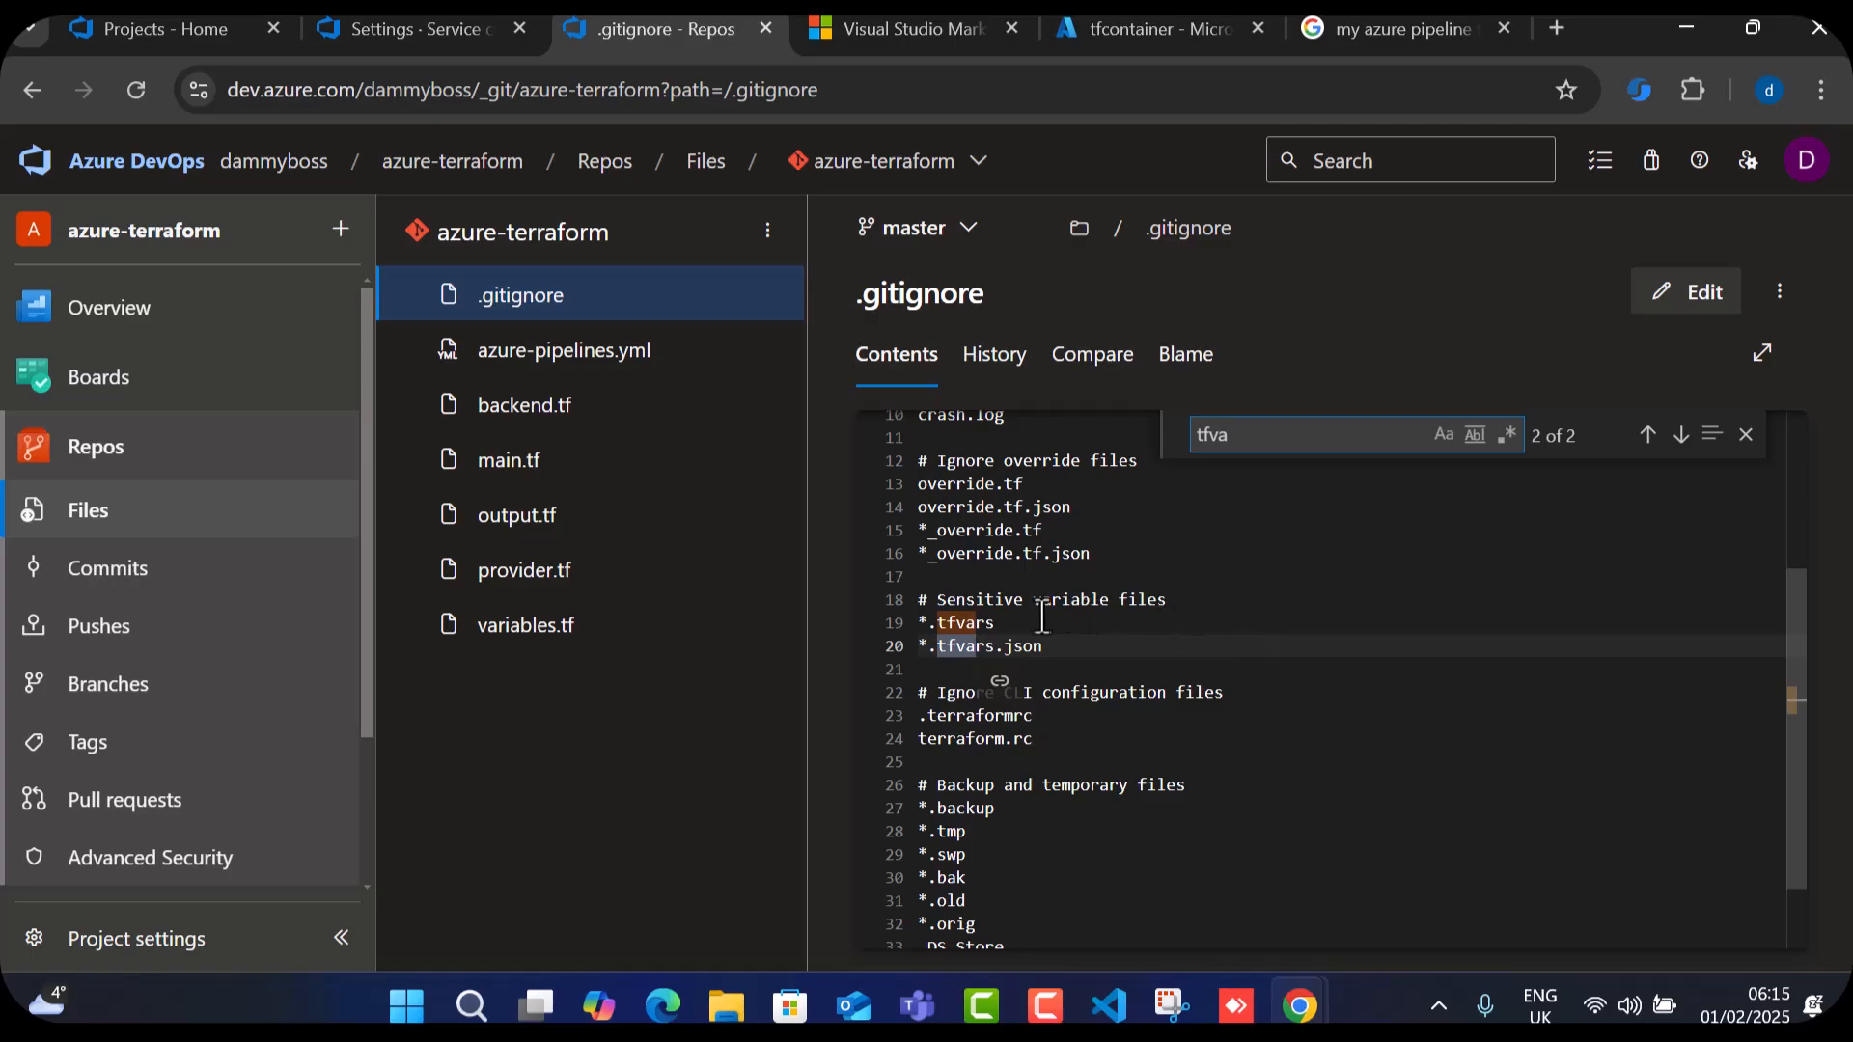
{"action": "left_click_drag", "start_coordinate": [1014, 626], "coordinate": [917, 628]}
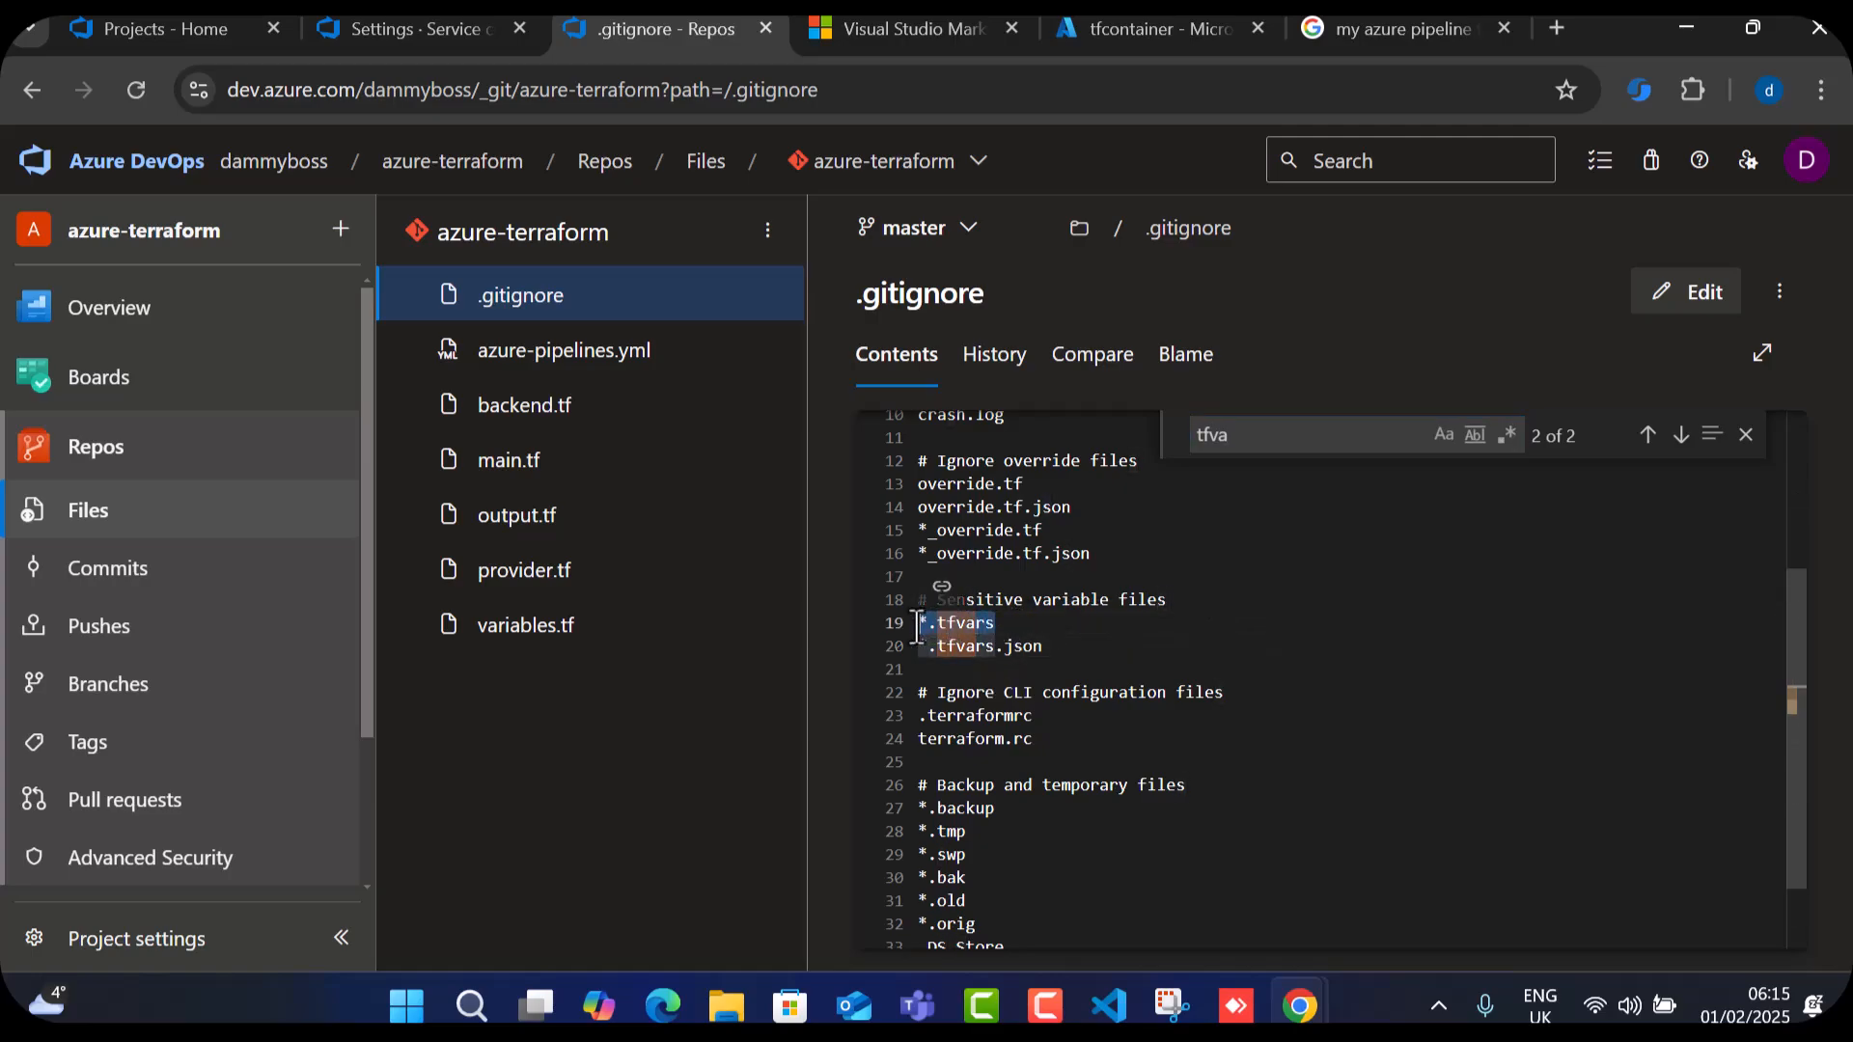
{"action": "left_click", "coordinate": [1065, 633]}
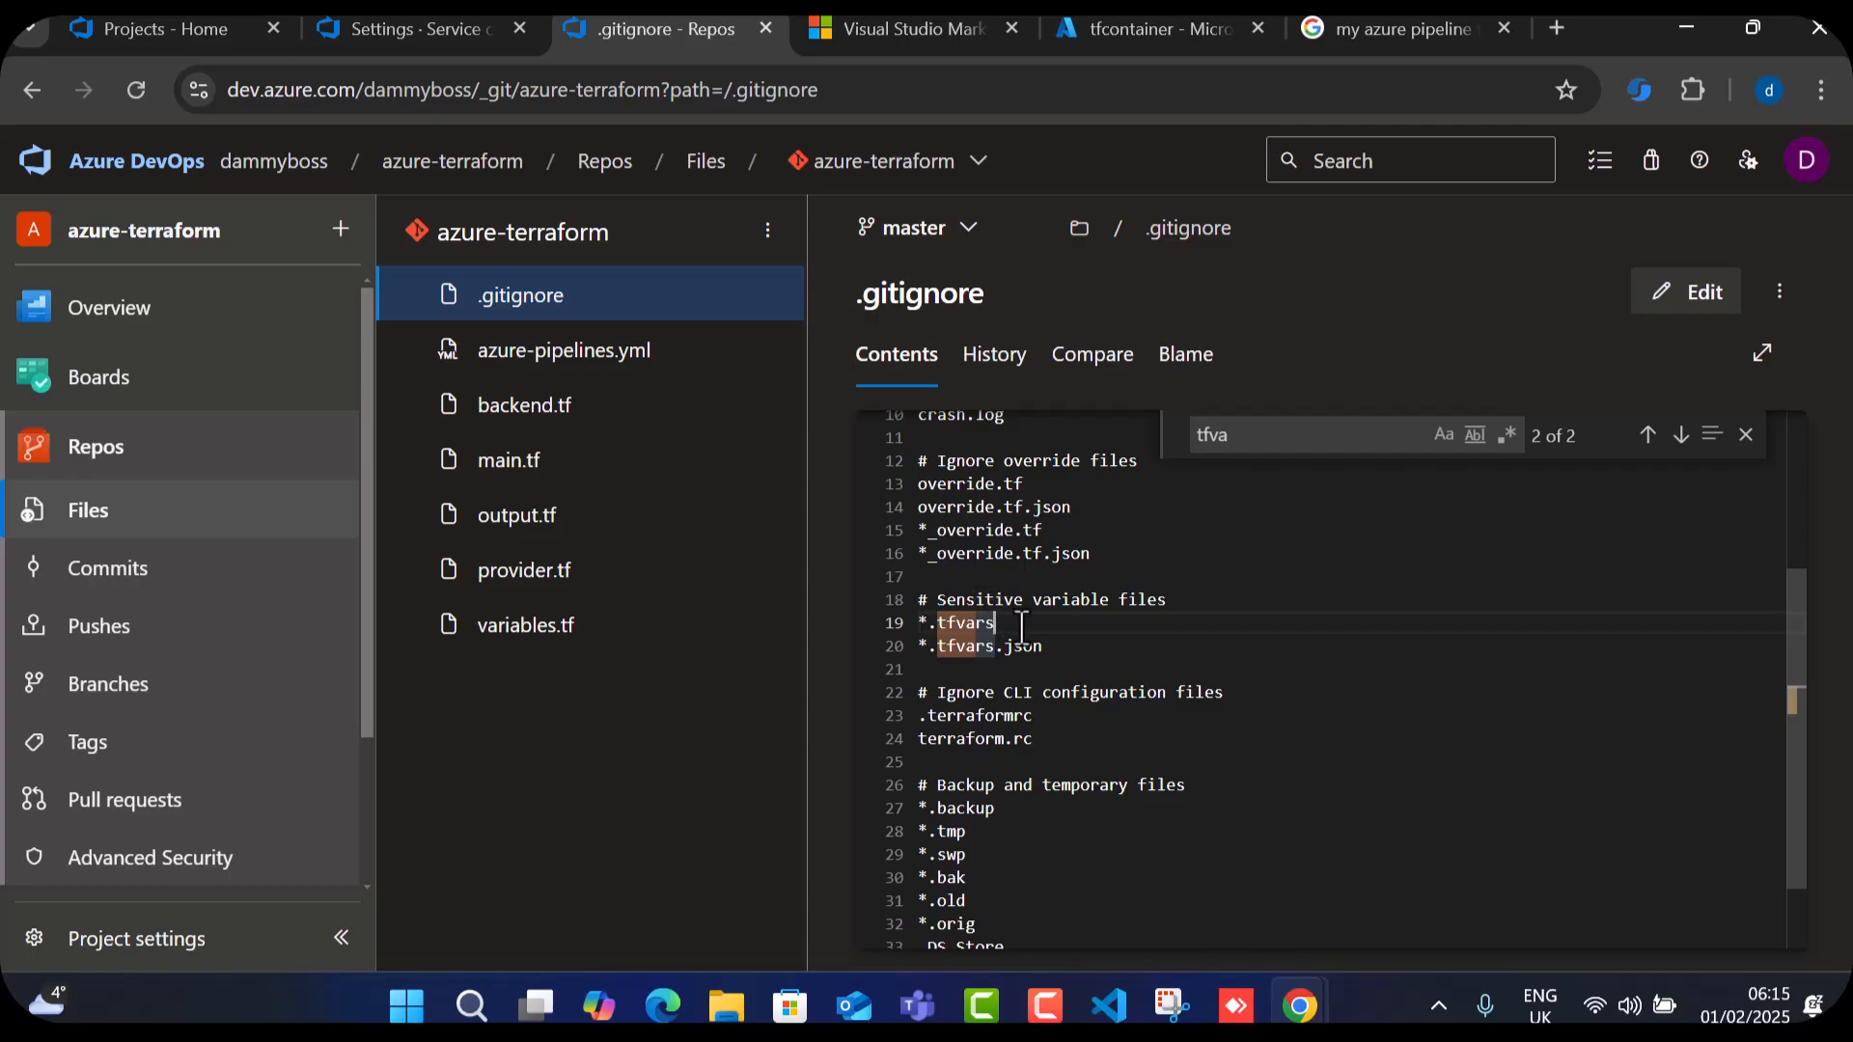
Remove the *.tfvars line from .gitignore in edit mode and commit the change.
{"action": "left_click_drag", "start_coordinate": [1017, 627], "coordinate": [869, 629]}
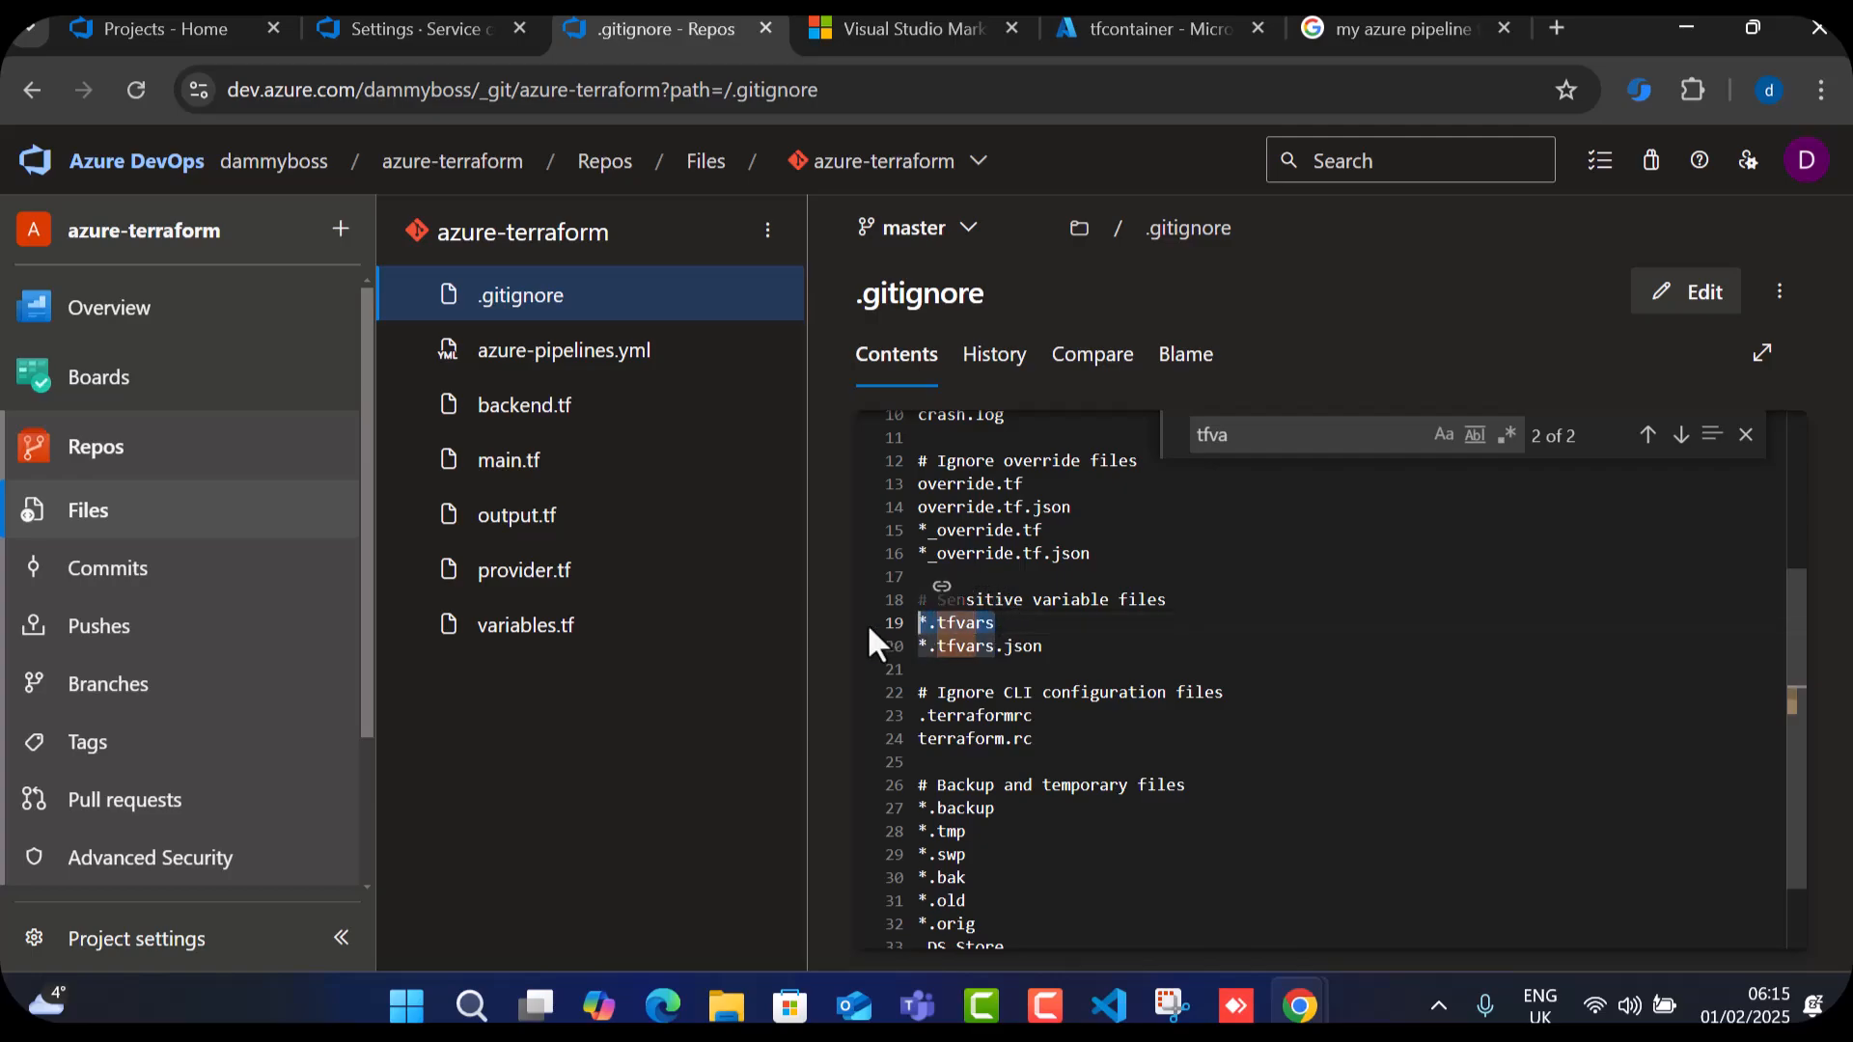
{"action": "key", "text": "BackSpace"}
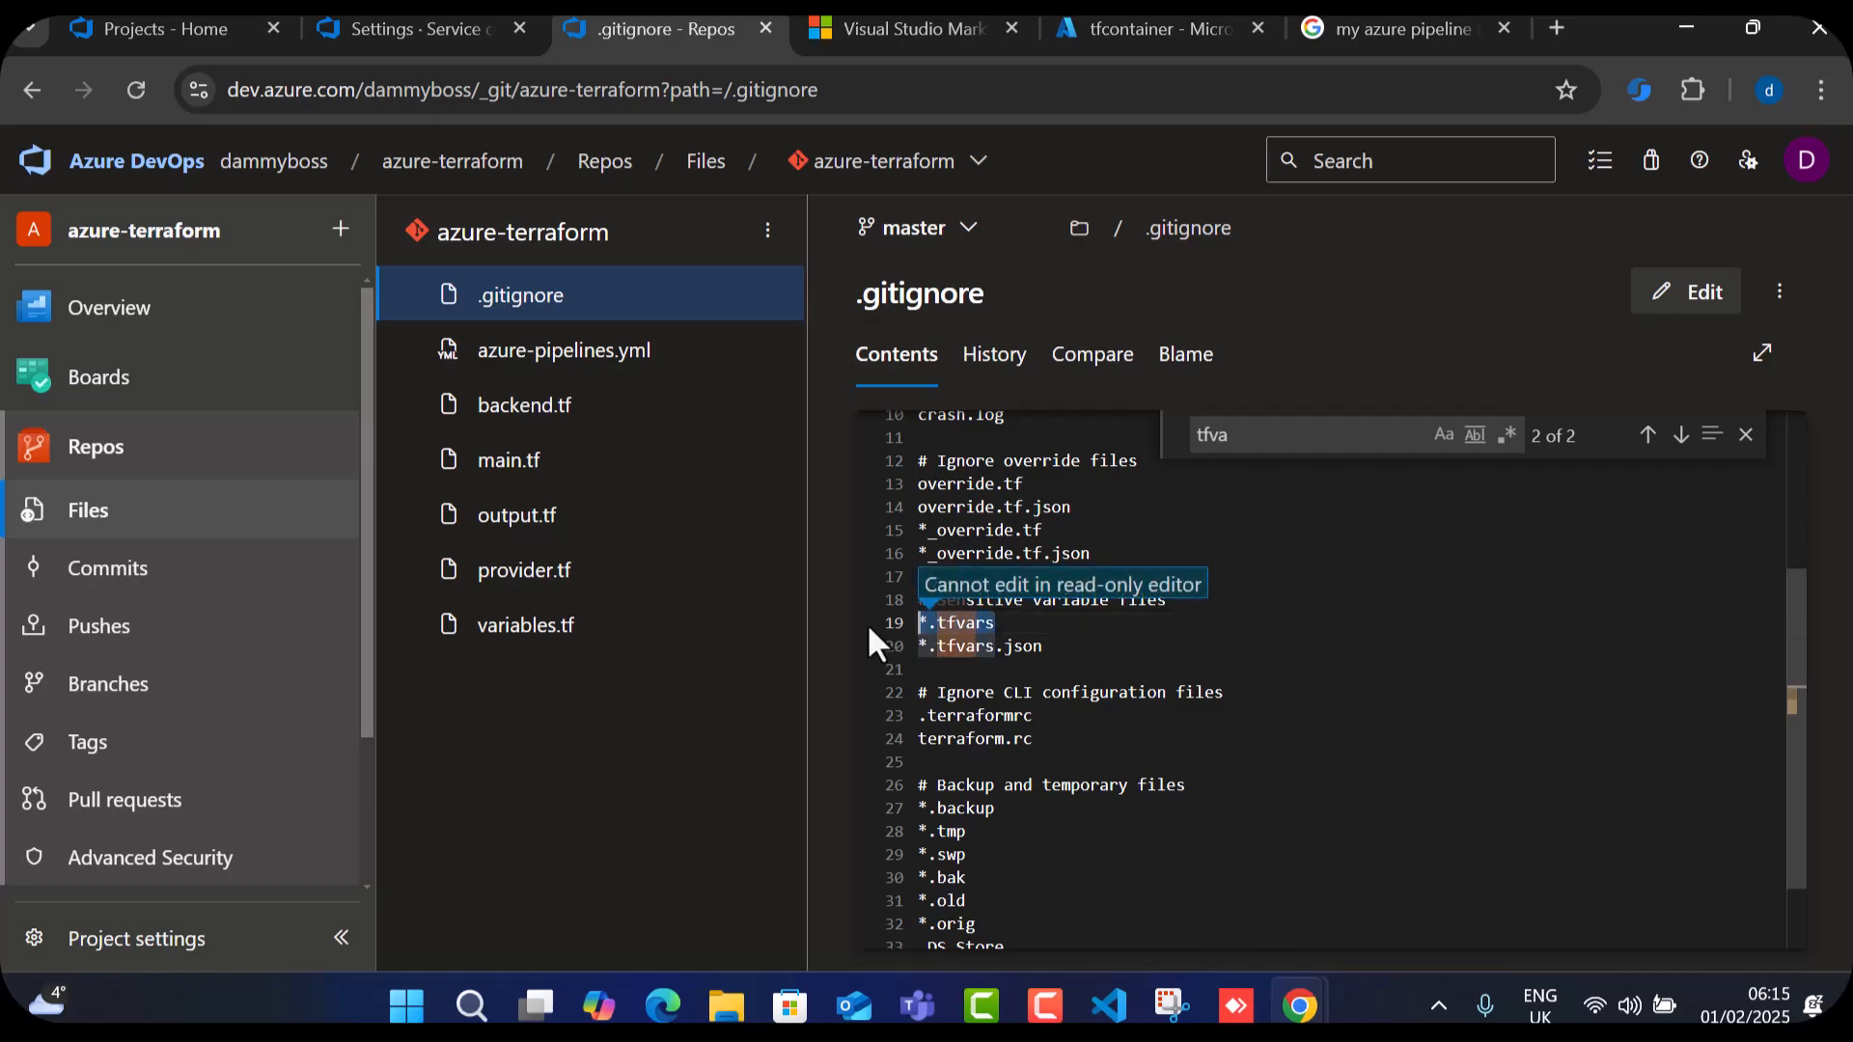
{"action": "left_click", "coordinate": [1681, 297]}
{"action": "left_click", "coordinate": [1022, 623]}
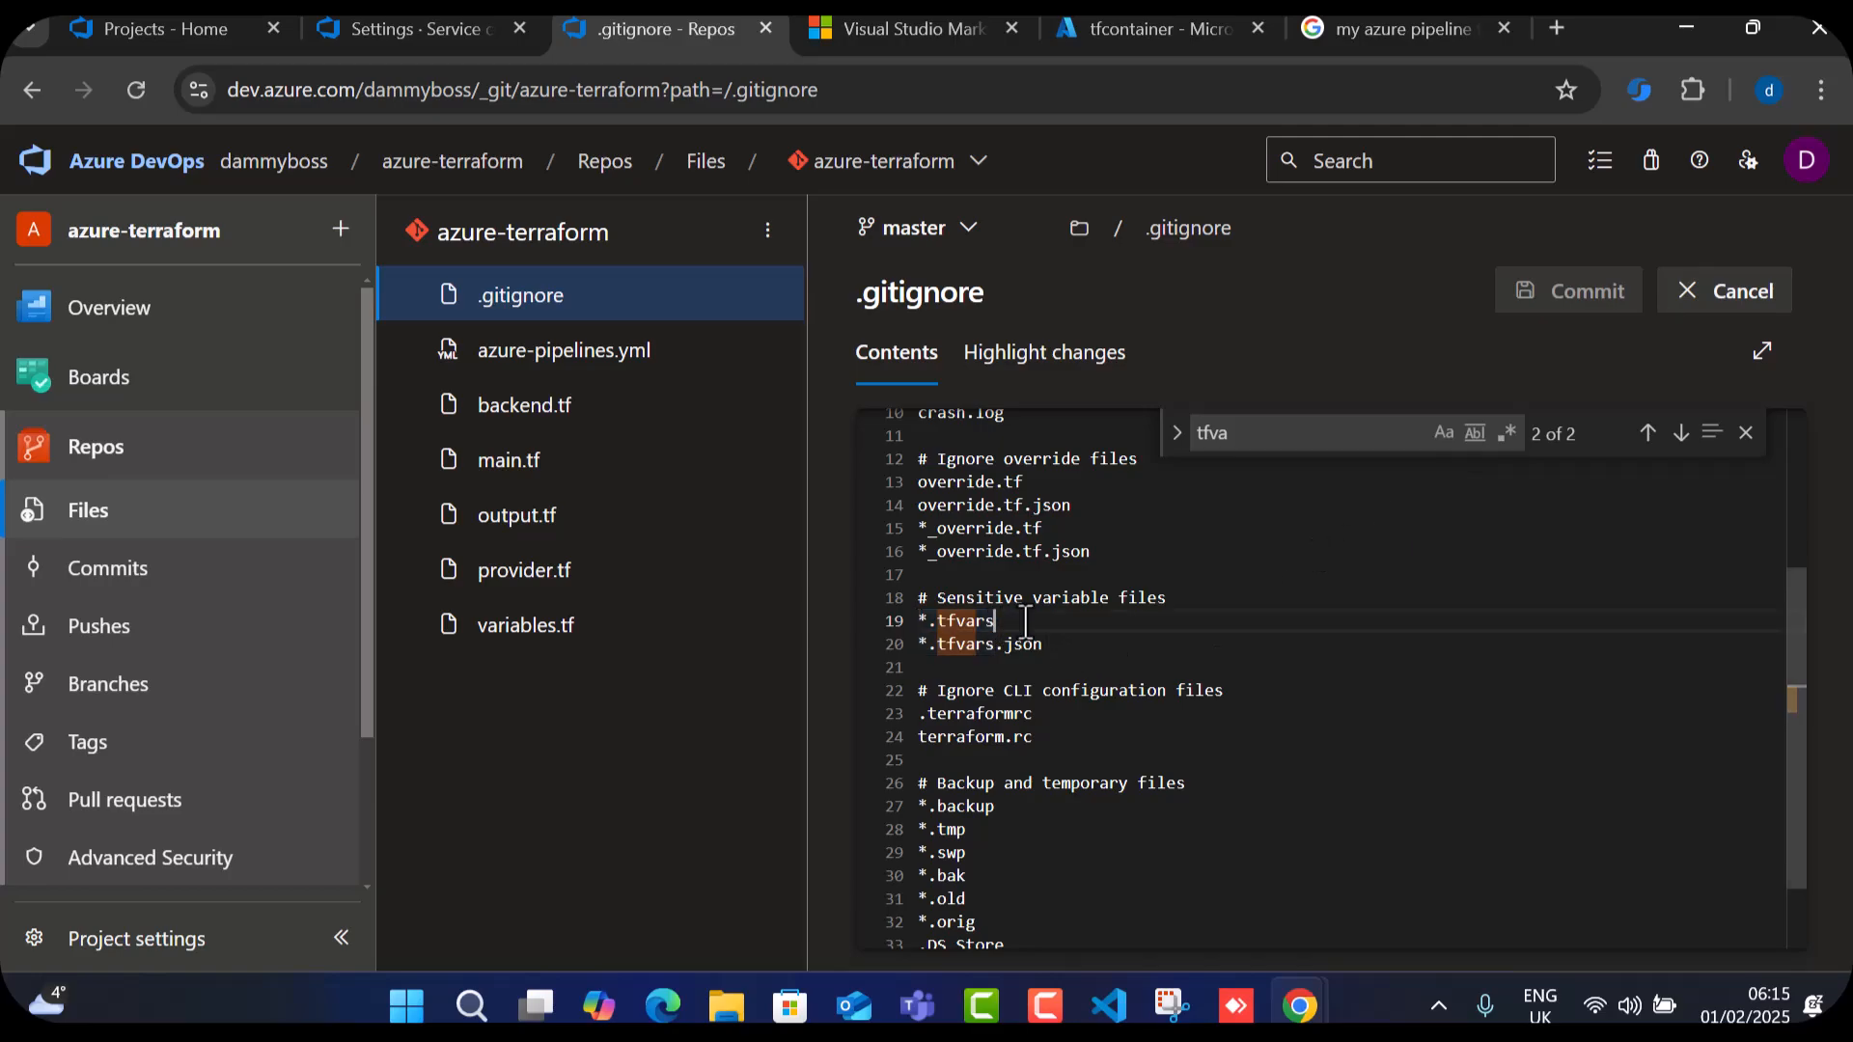
{"action": "key", "text": "BackSpace"}
{"action": "key", "text": "BackSpace"}
{"action": "key", "text": "BackSpace"}
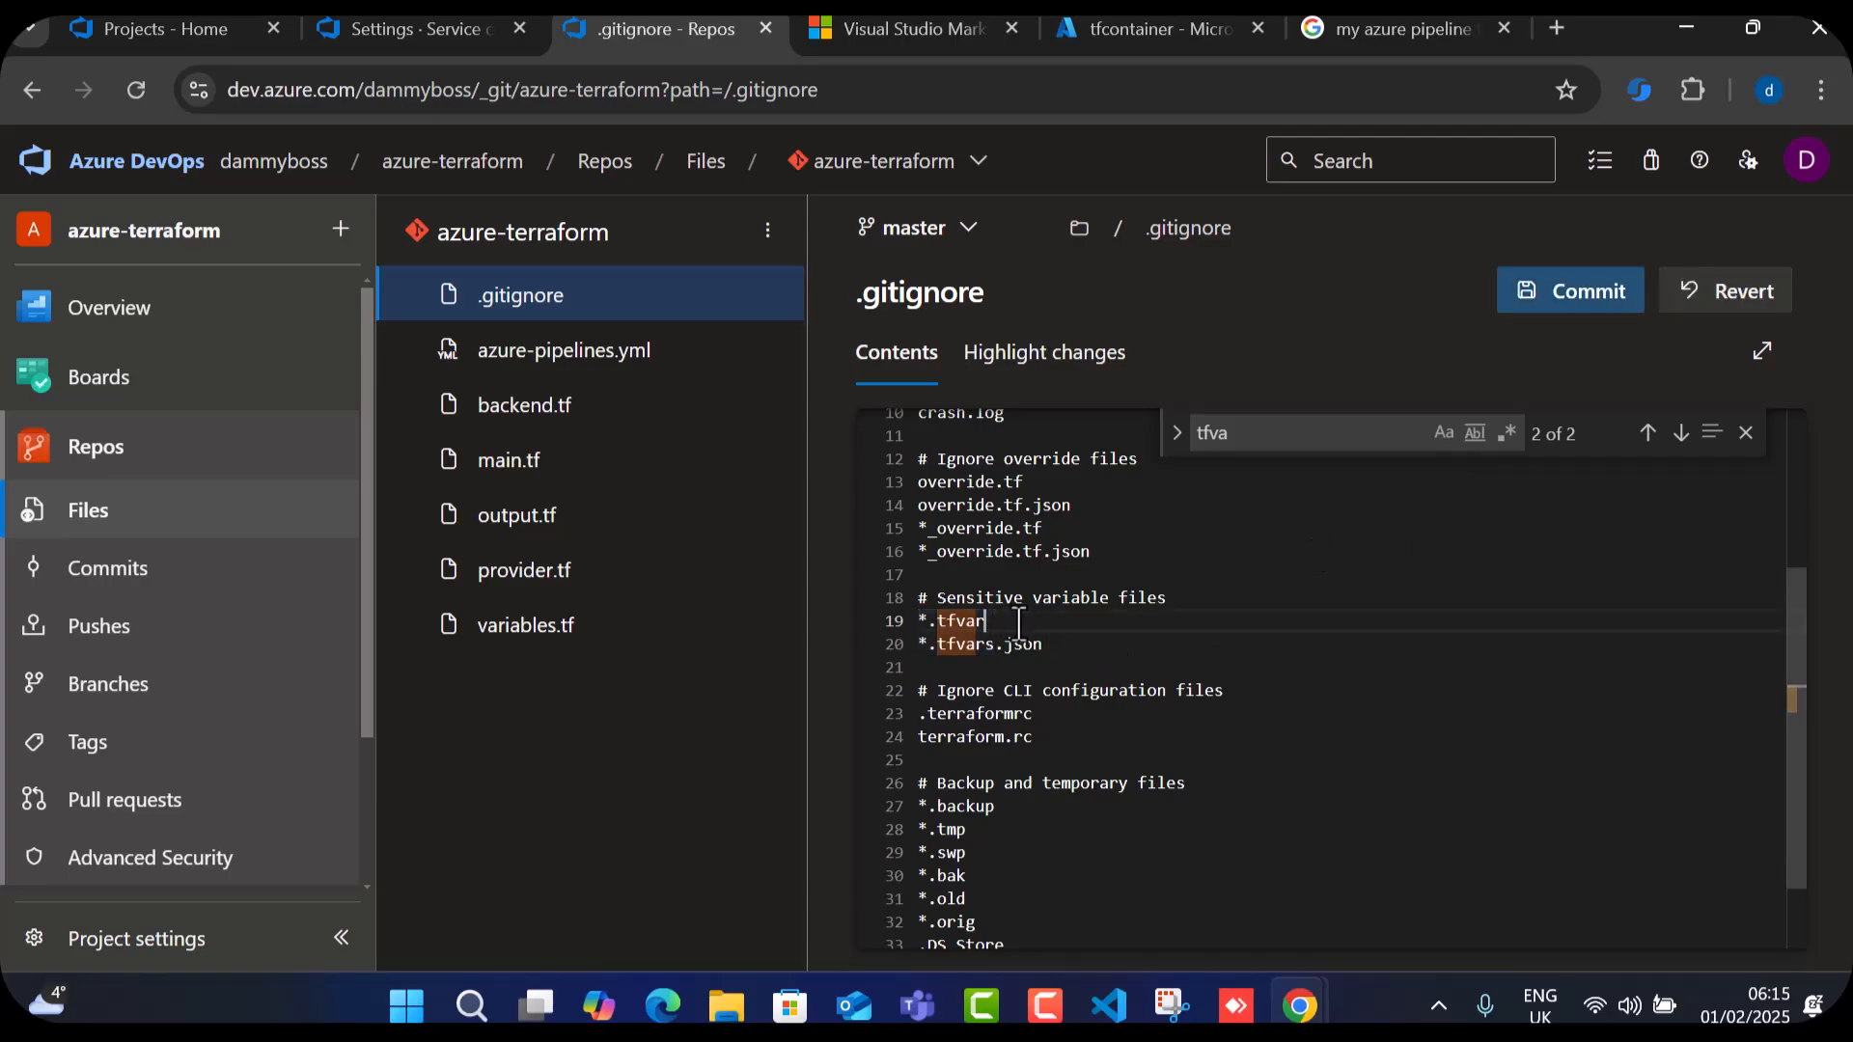
{"action": "key", "text": "BackSpace"}
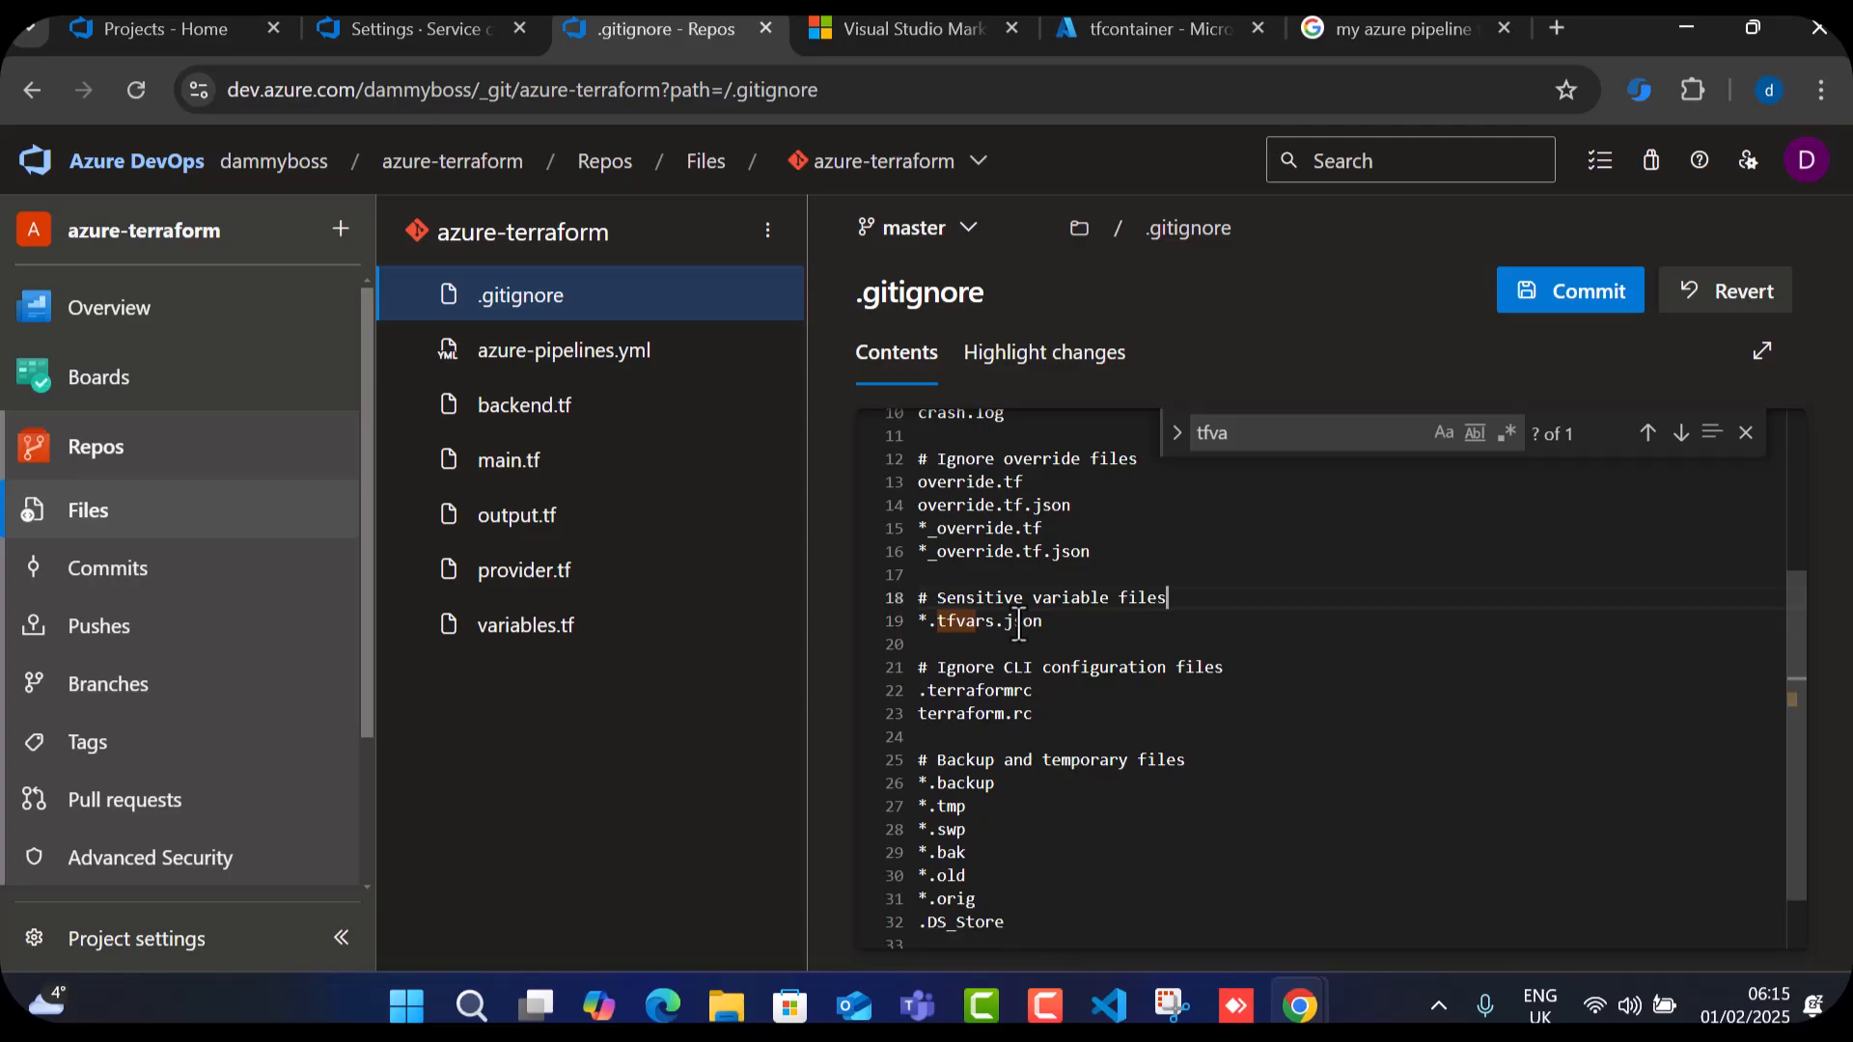
{"action": "left_click", "coordinate": [1566, 299]}
{"action": "left_click", "coordinate": [1752, 878]}
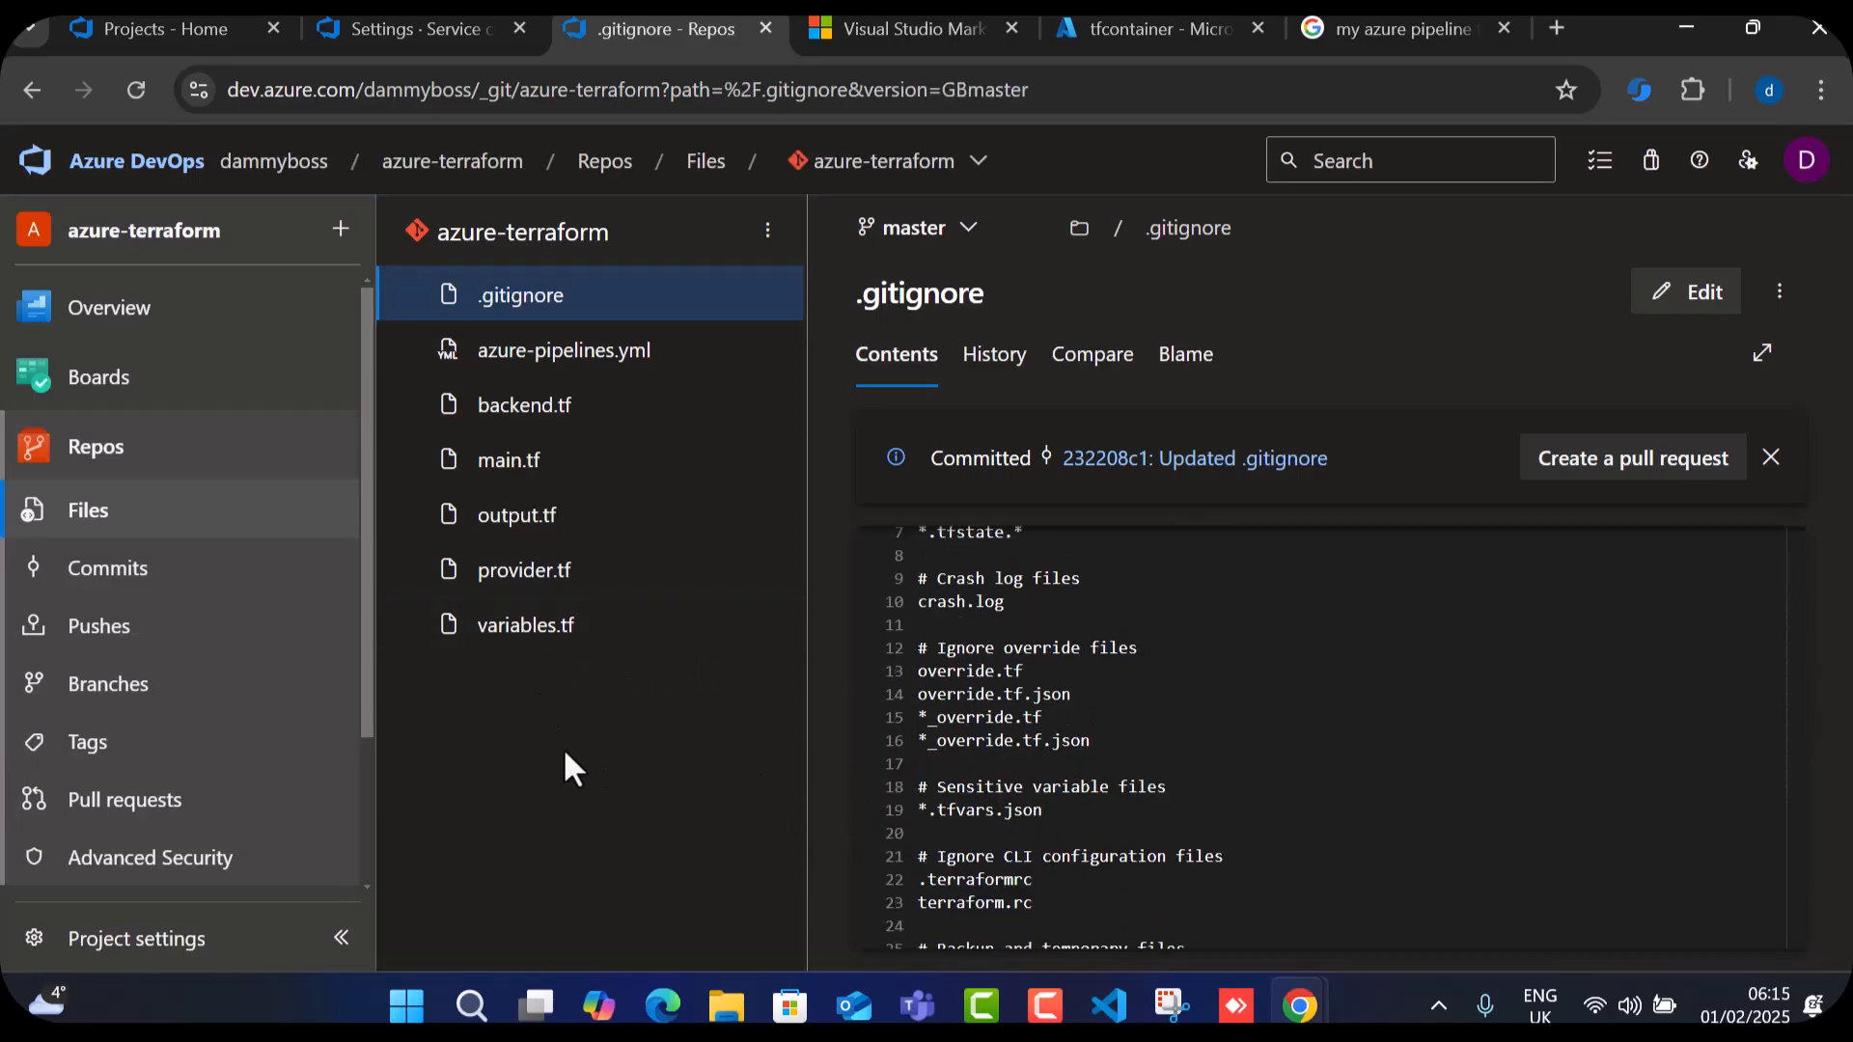
Switch to Visual Studio Code, open terraform.tfvars and run git pull in the terminal to fetch the remote changes.
{"action": "scroll", "coordinate": [1176, 751], "scroll_direction": "up", "scroll_amount": 2}
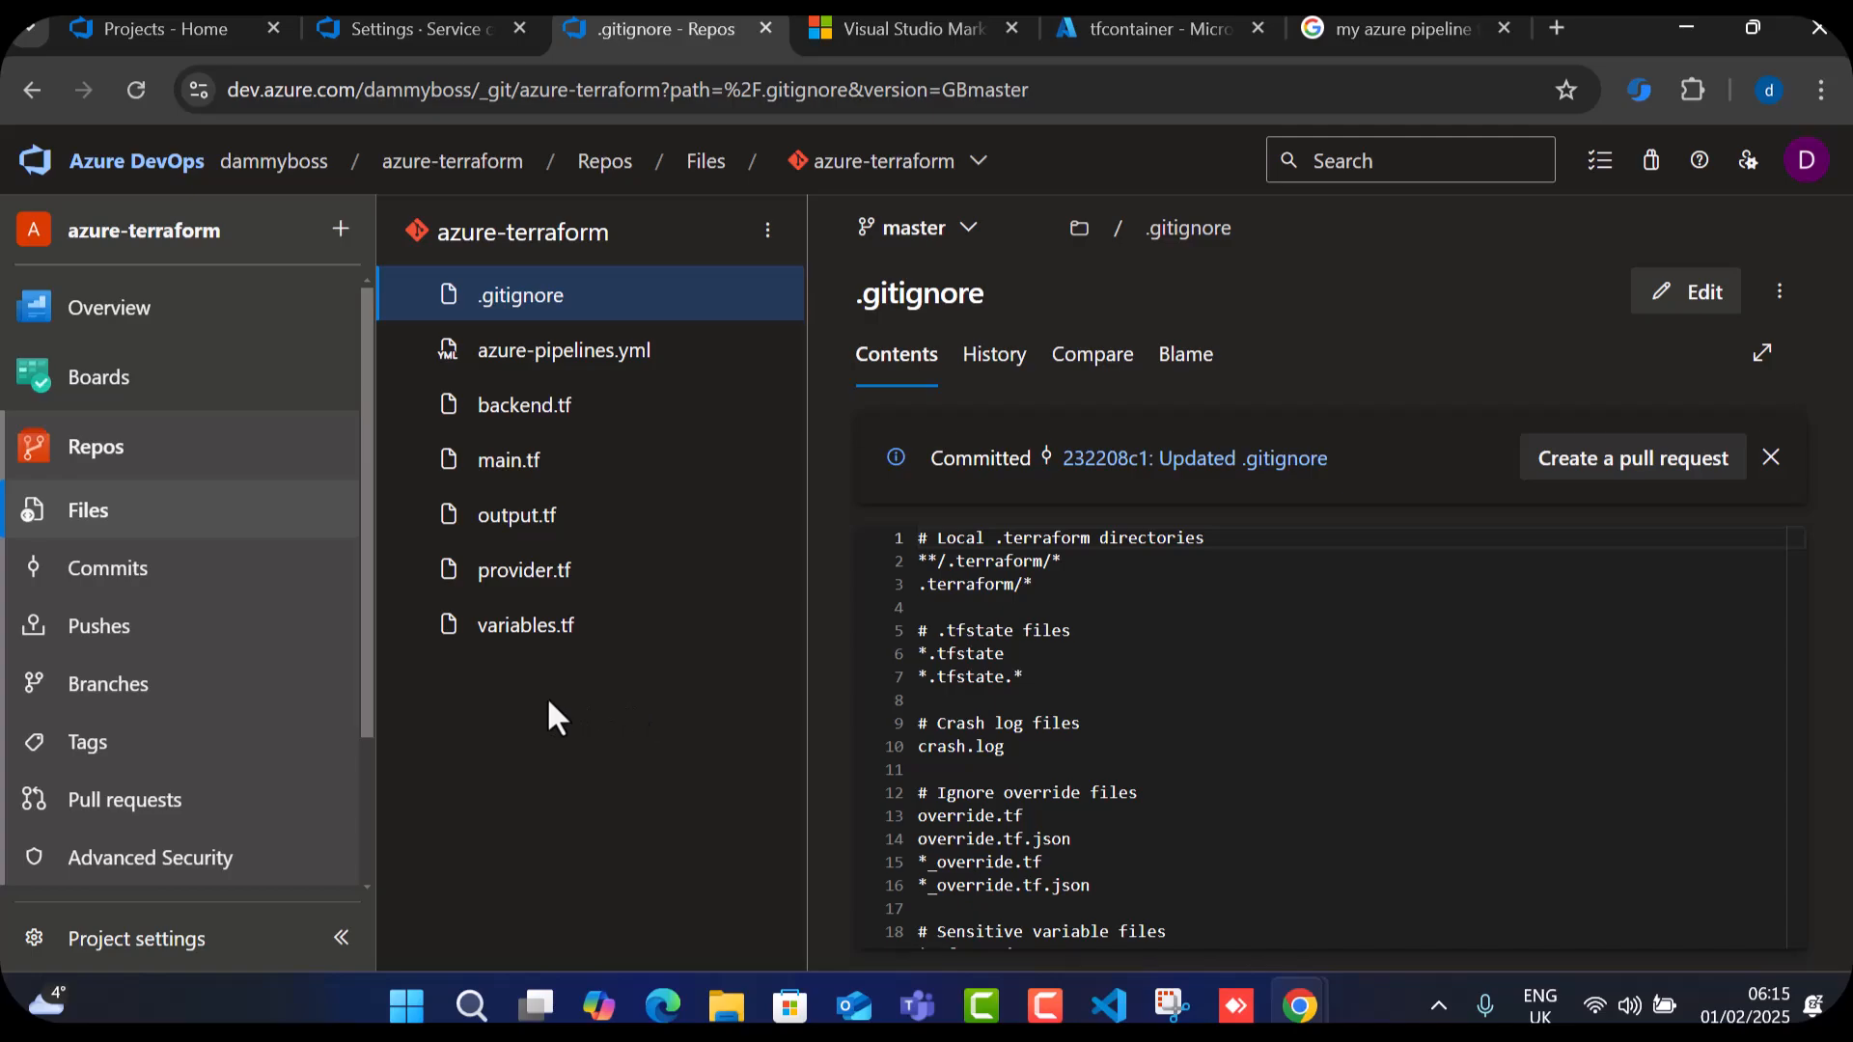
{"action": "left_click", "coordinate": [1110, 1005]}
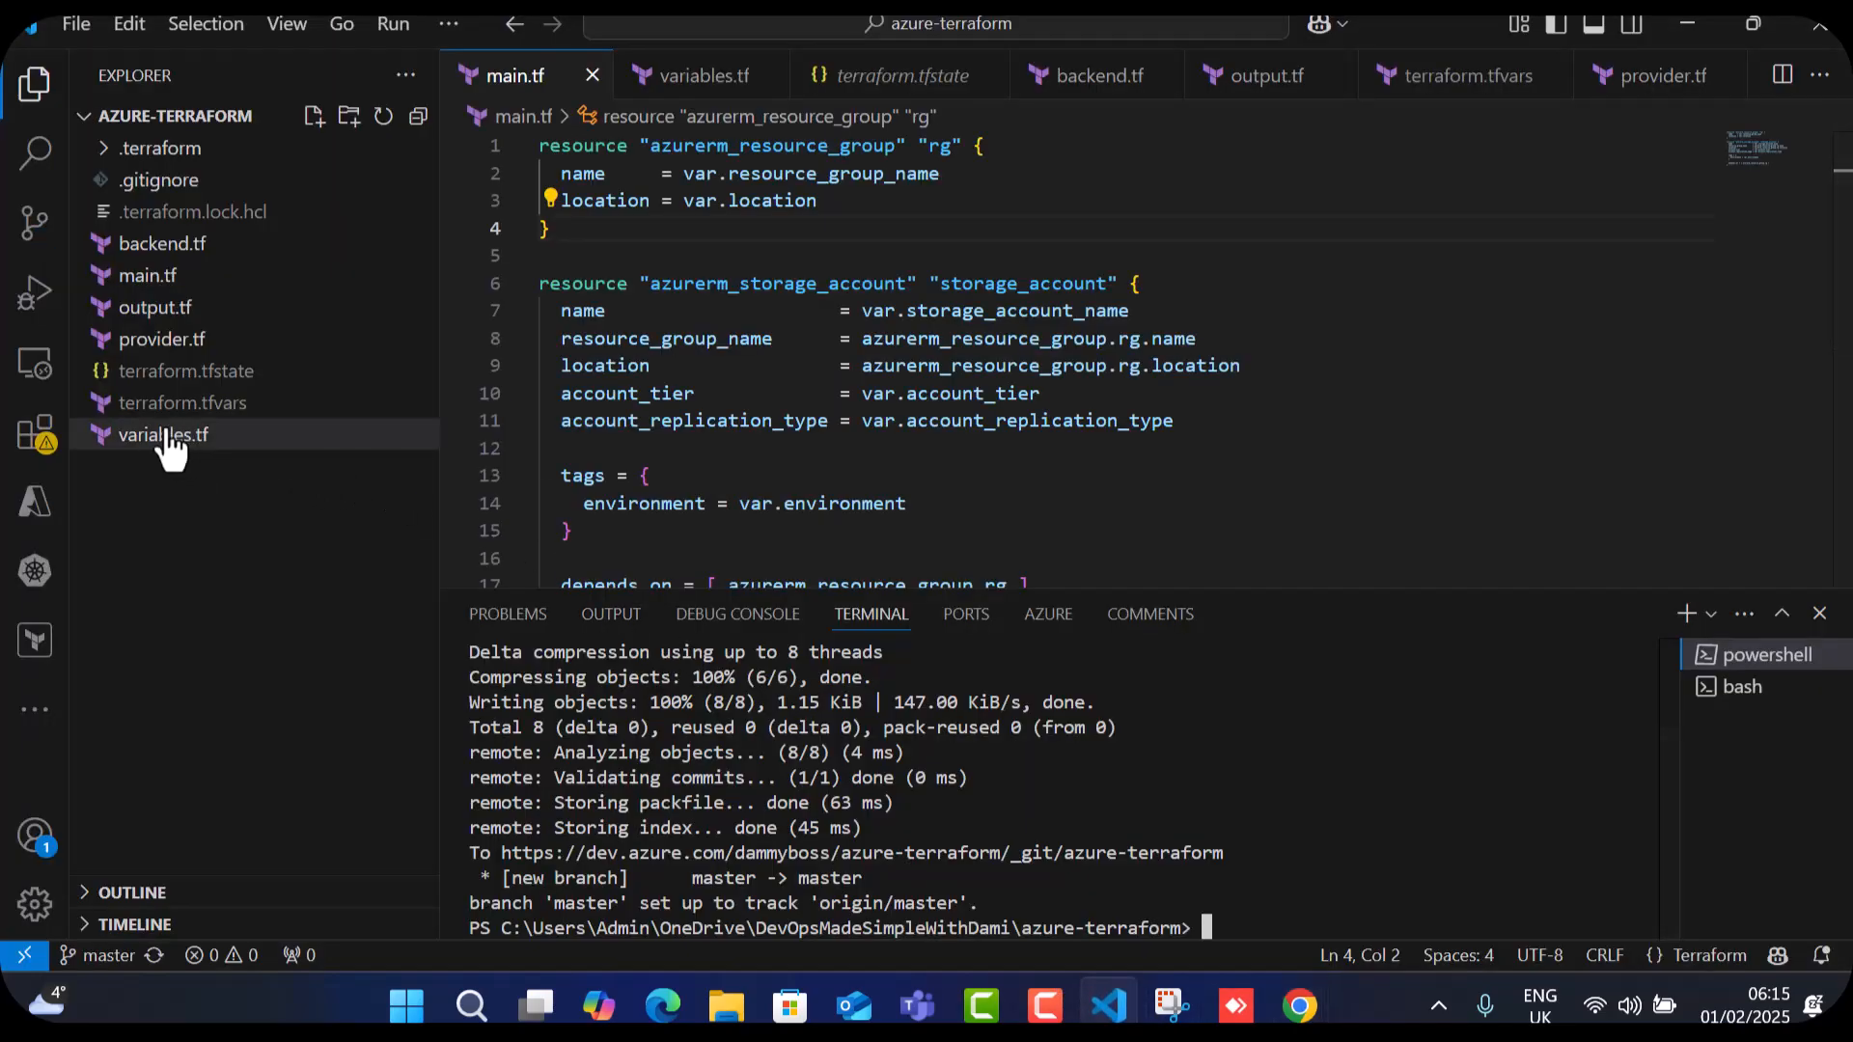
{"action": "left_click", "coordinate": [172, 404]}
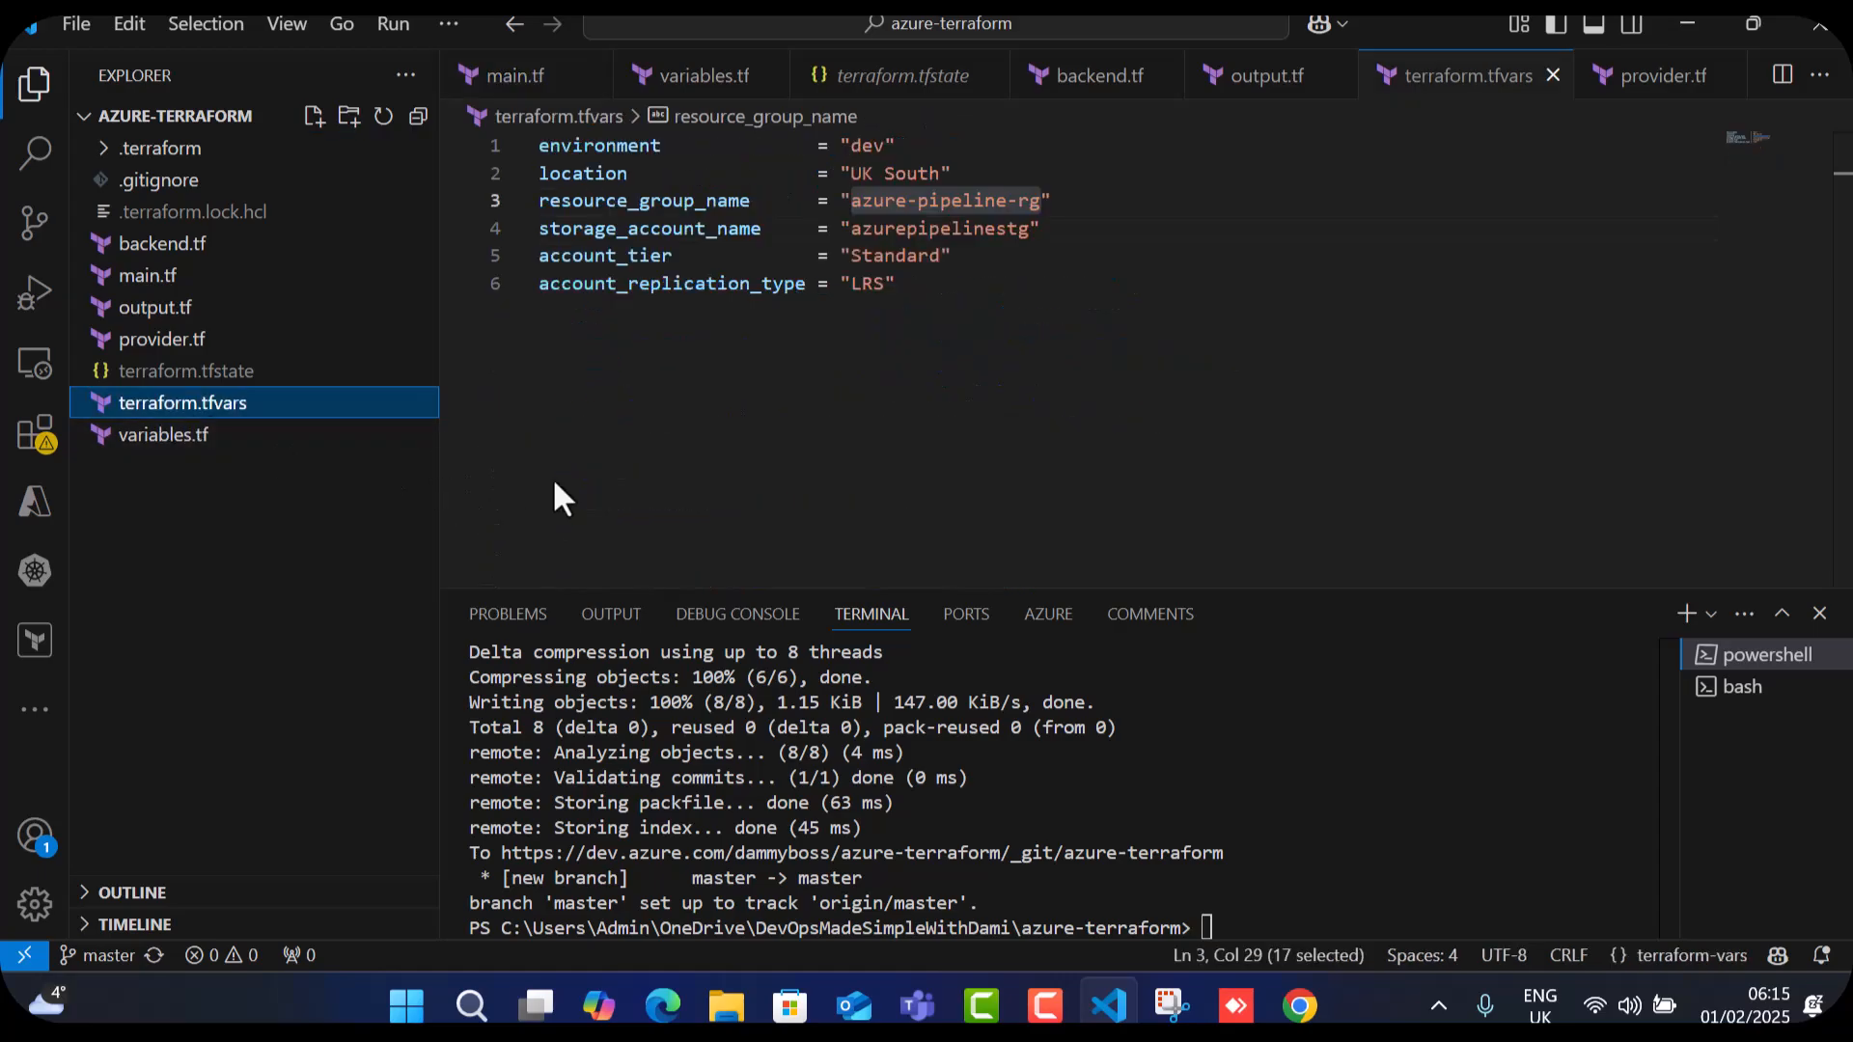
{"action": "left_click", "coordinate": [952, 318]}
{"action": "left_click", "coordinate": [1376, 905]}
{"action": "type", "text": "git pull"}
{"action": "key", "text": "Return"}
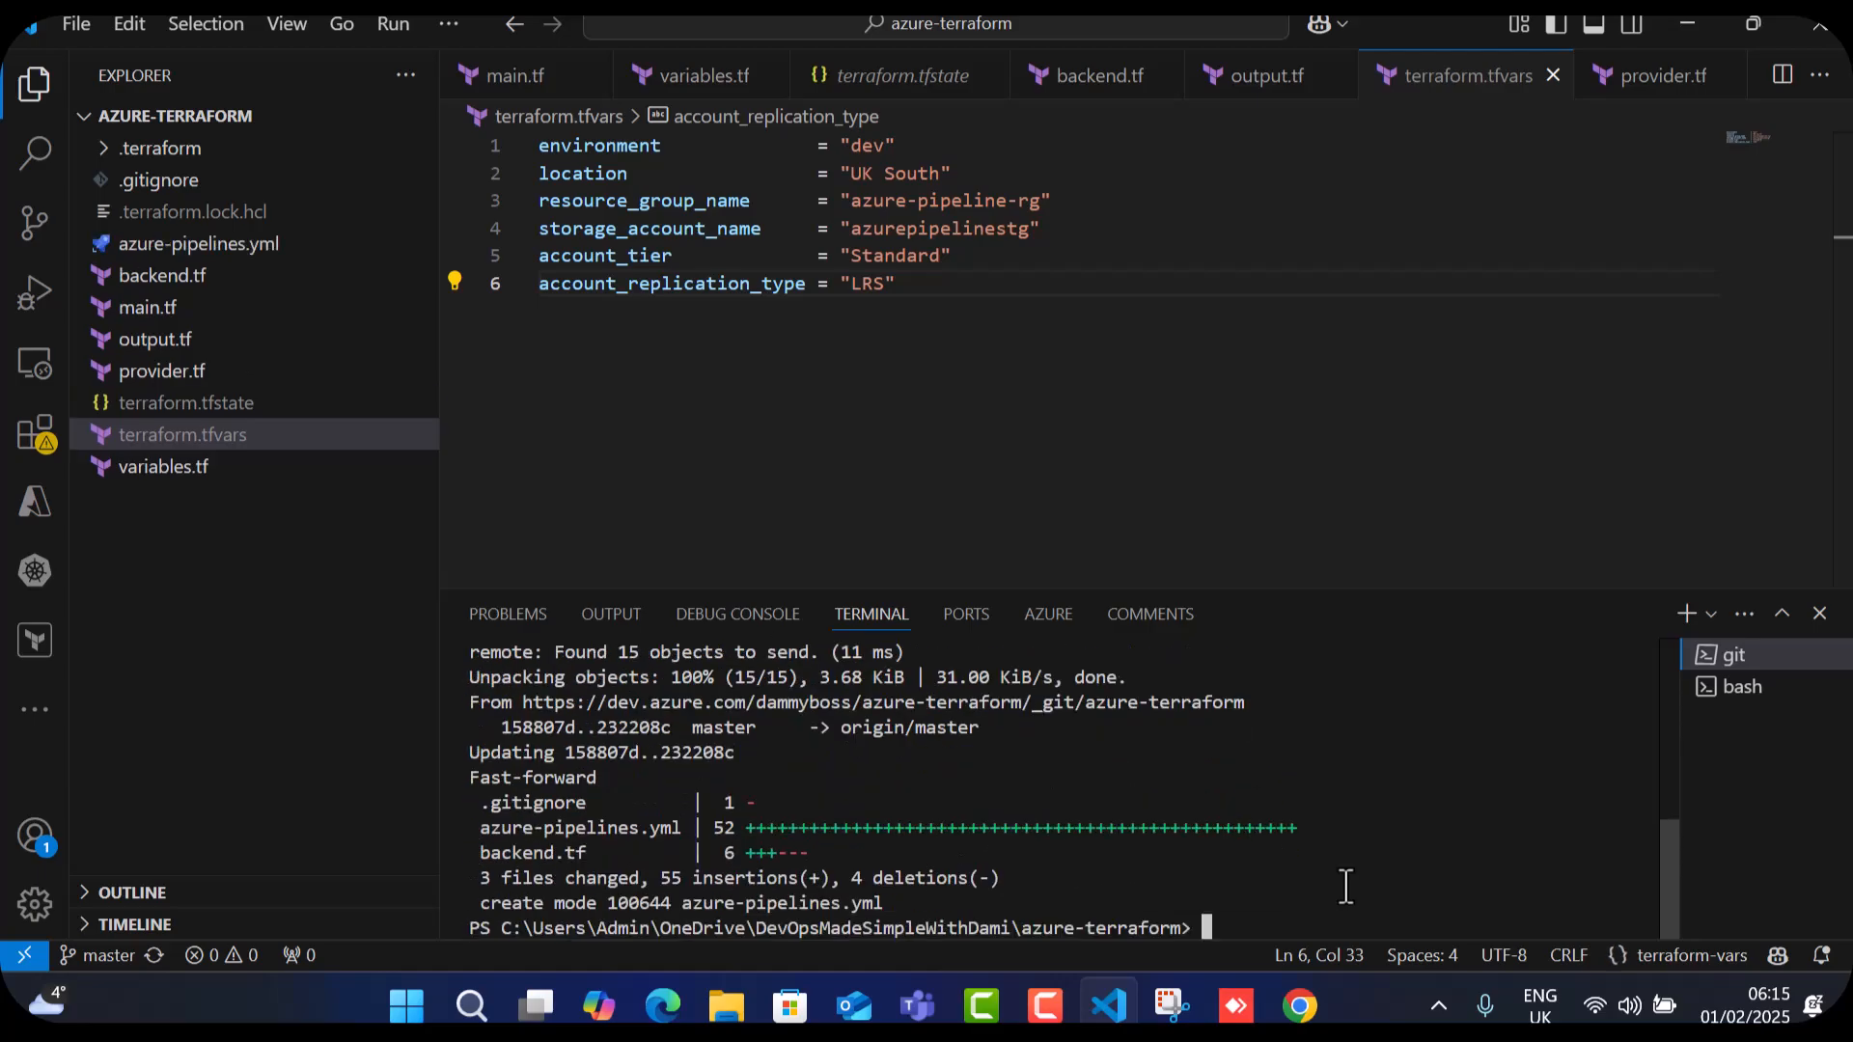
Review the pulled azure-pipelines.yml from its variables through its stages, and reopen terraform.tfvars.
{"action": "left_click", "coordinate": [164, 245]}
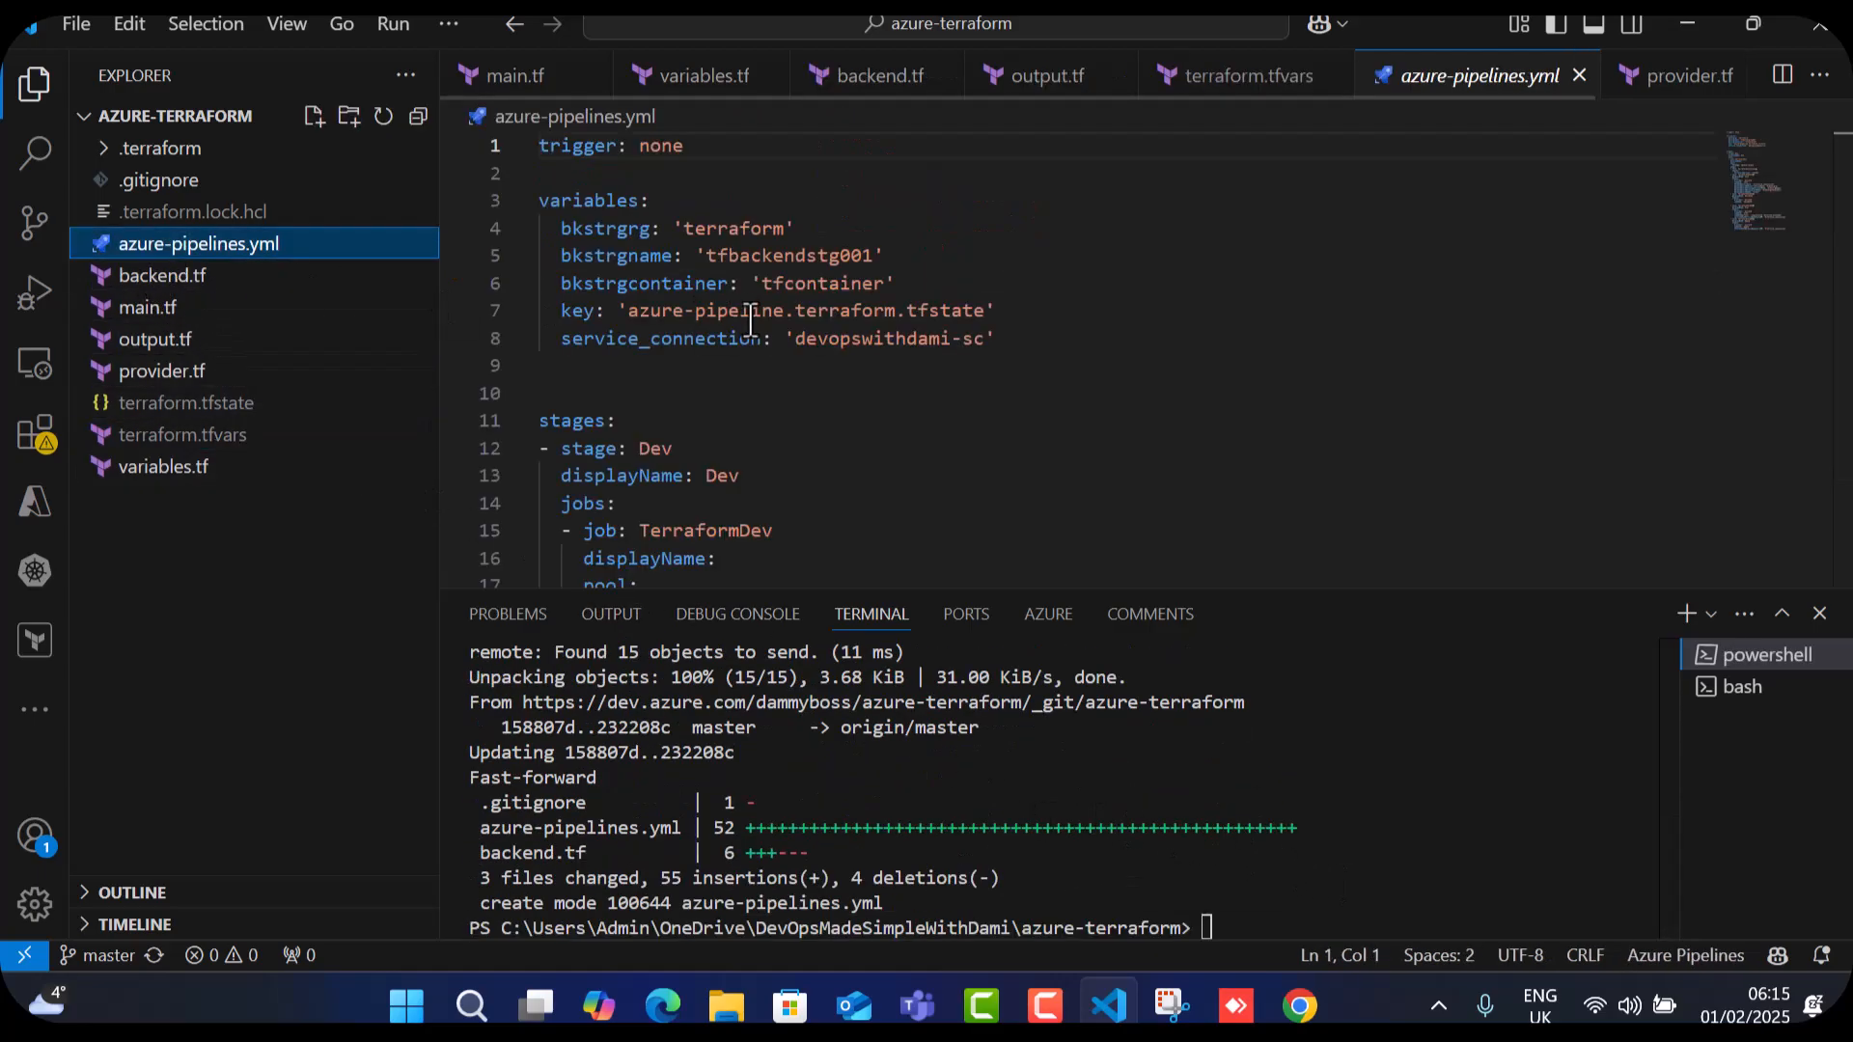
{"action": "scroll", "coordinate": [736, 321], "scroll_direction": "down", "scroll_amount": 8}
{"action": "scroll", "coordinate": [735, 413], "scroll_direction": "up", "scroll_amount": 6}
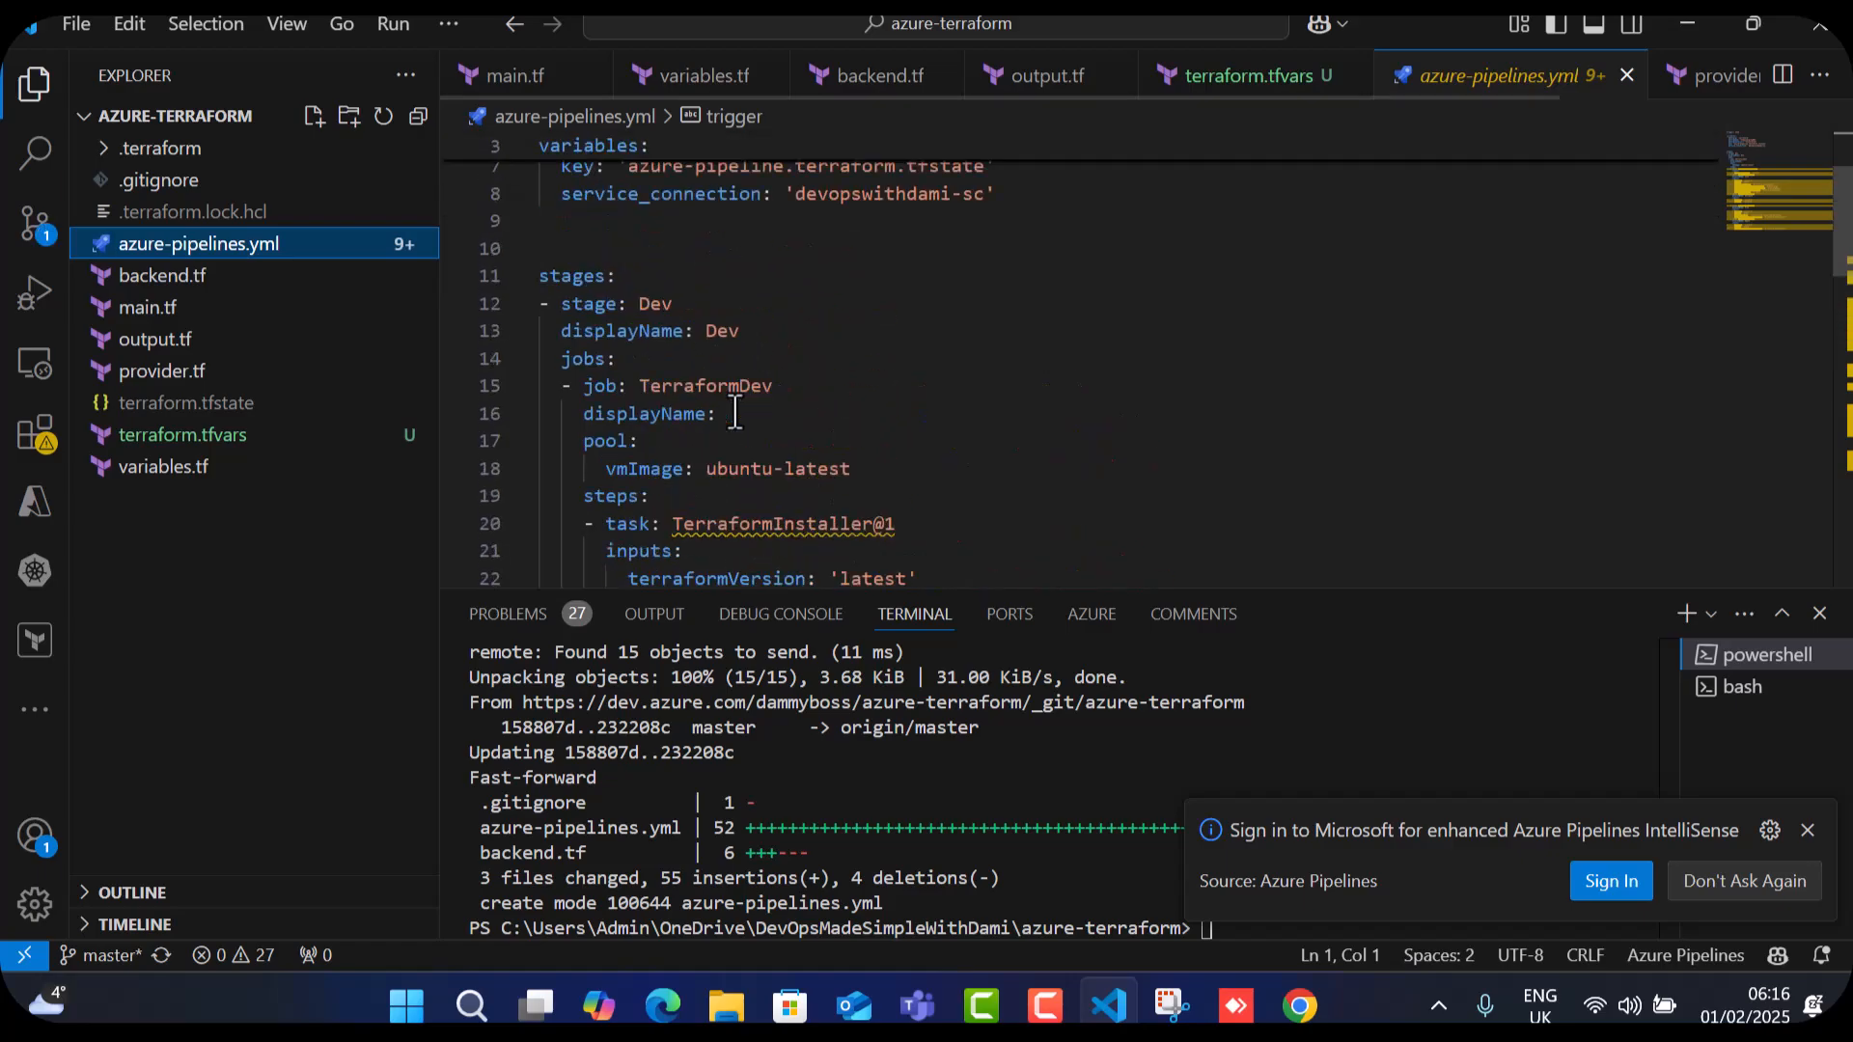
{"action": "scroll", "coordinate": [736, 413], "scroll_direction": "up", "scroll_amount": 2}
{"action": "left_click", "coordinate": [232, 436]}
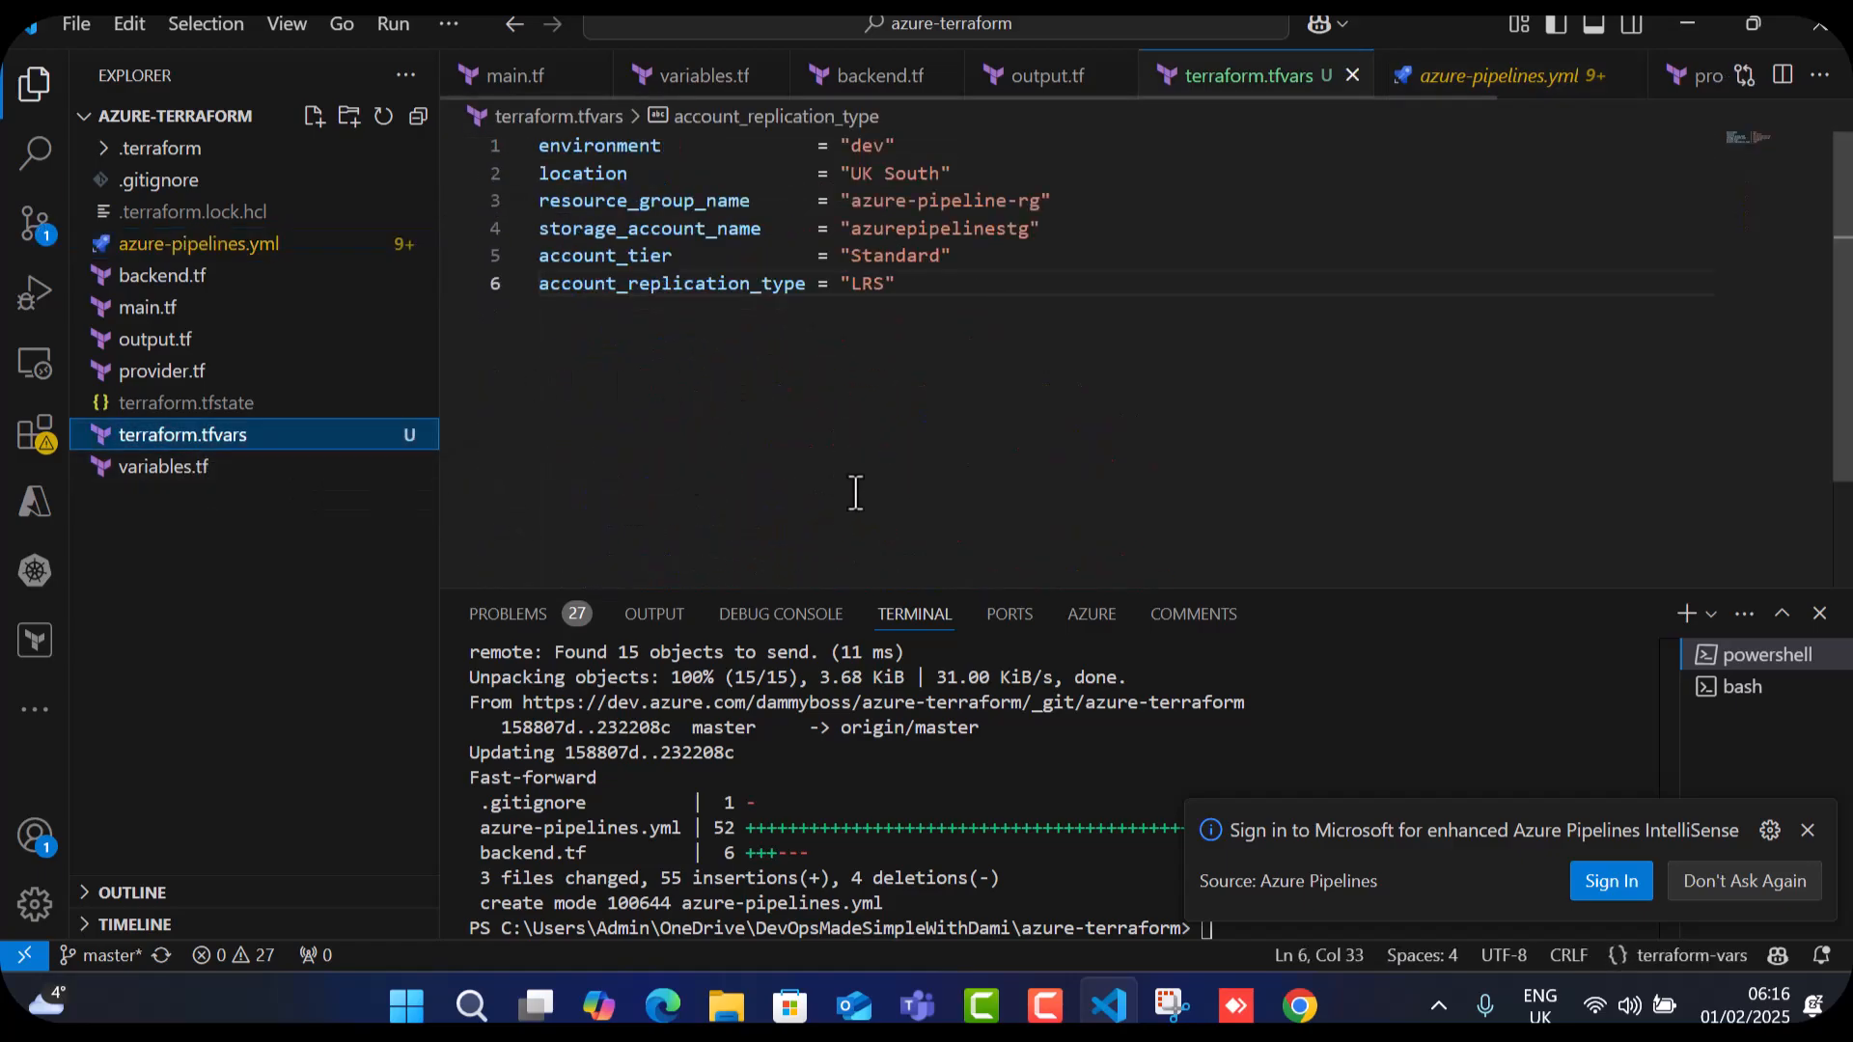
Dismiss the Microsoft sign-in notification and stage terraform.tfvars with git add ., running git status before and after staging.
{"action": "left_click", "coordinate": [1807, 829]}
{"action": "left_click", "coordinate": [1255, 885]}
{"action": "type", "text": "git status"}
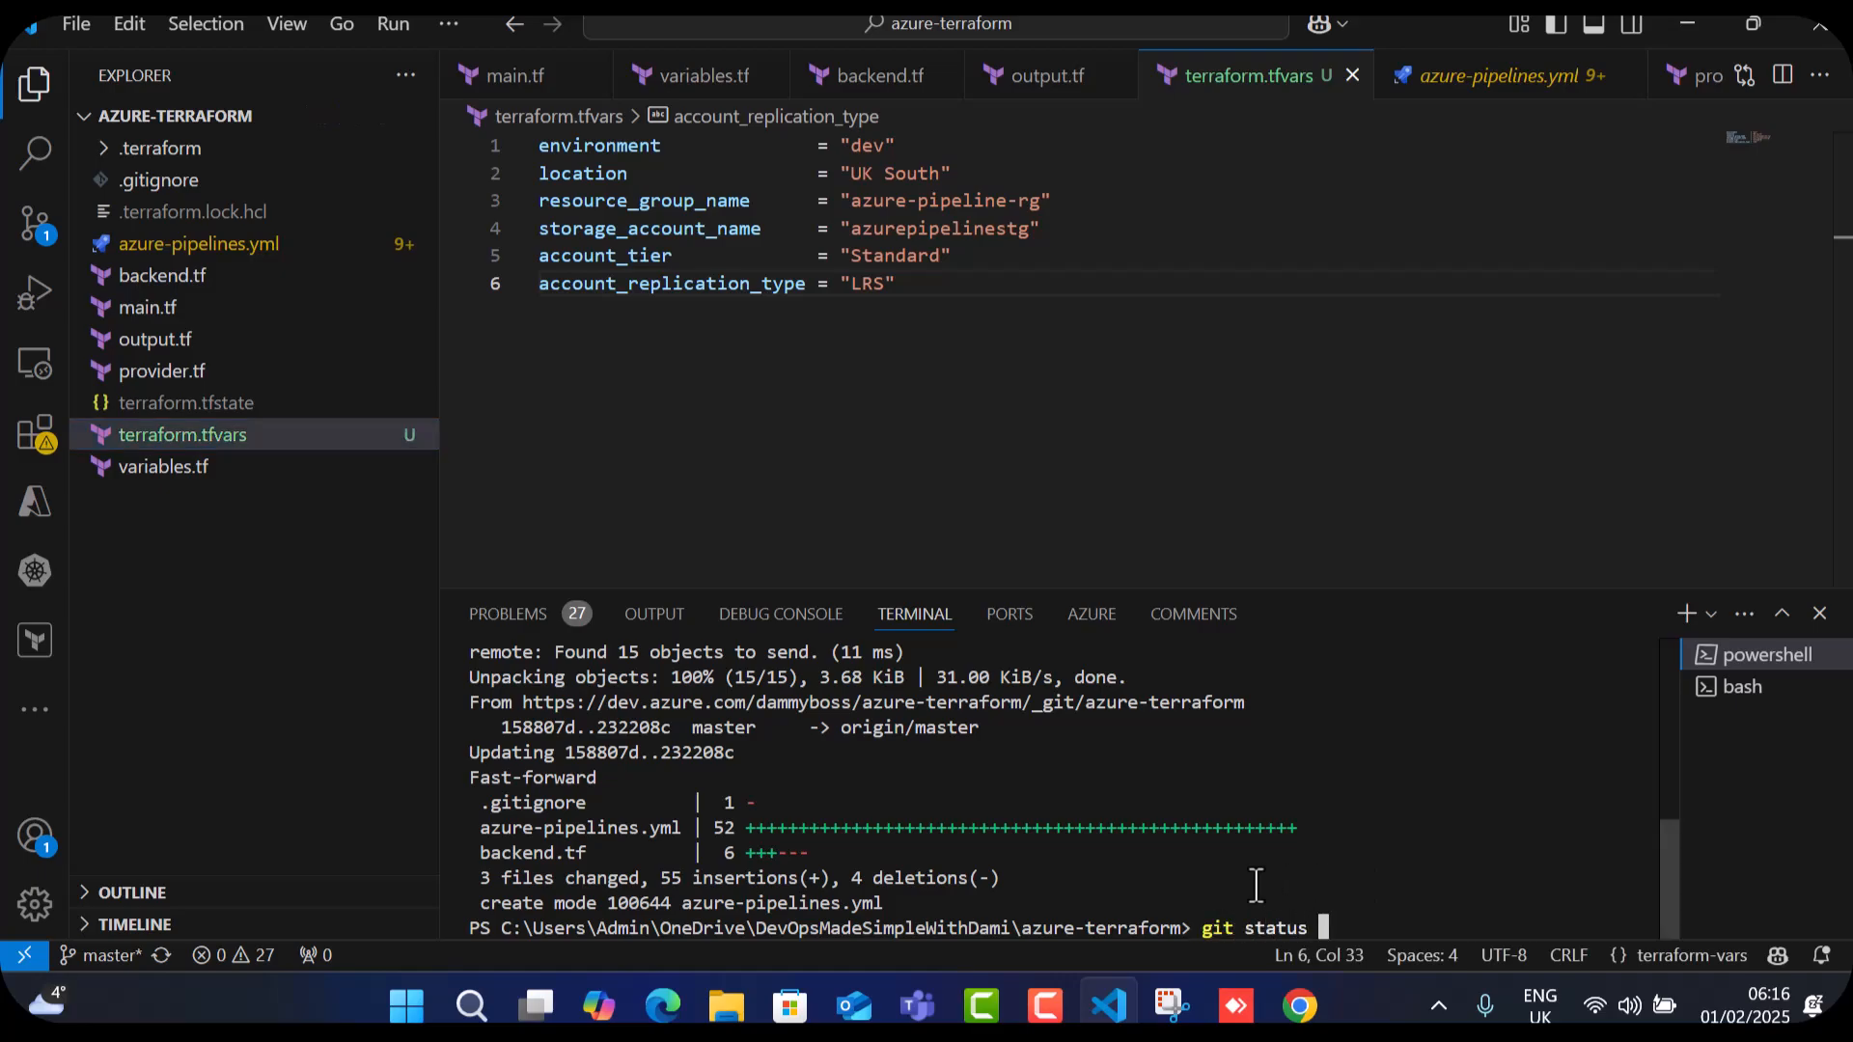
{"action": "key", "text": "Return"}
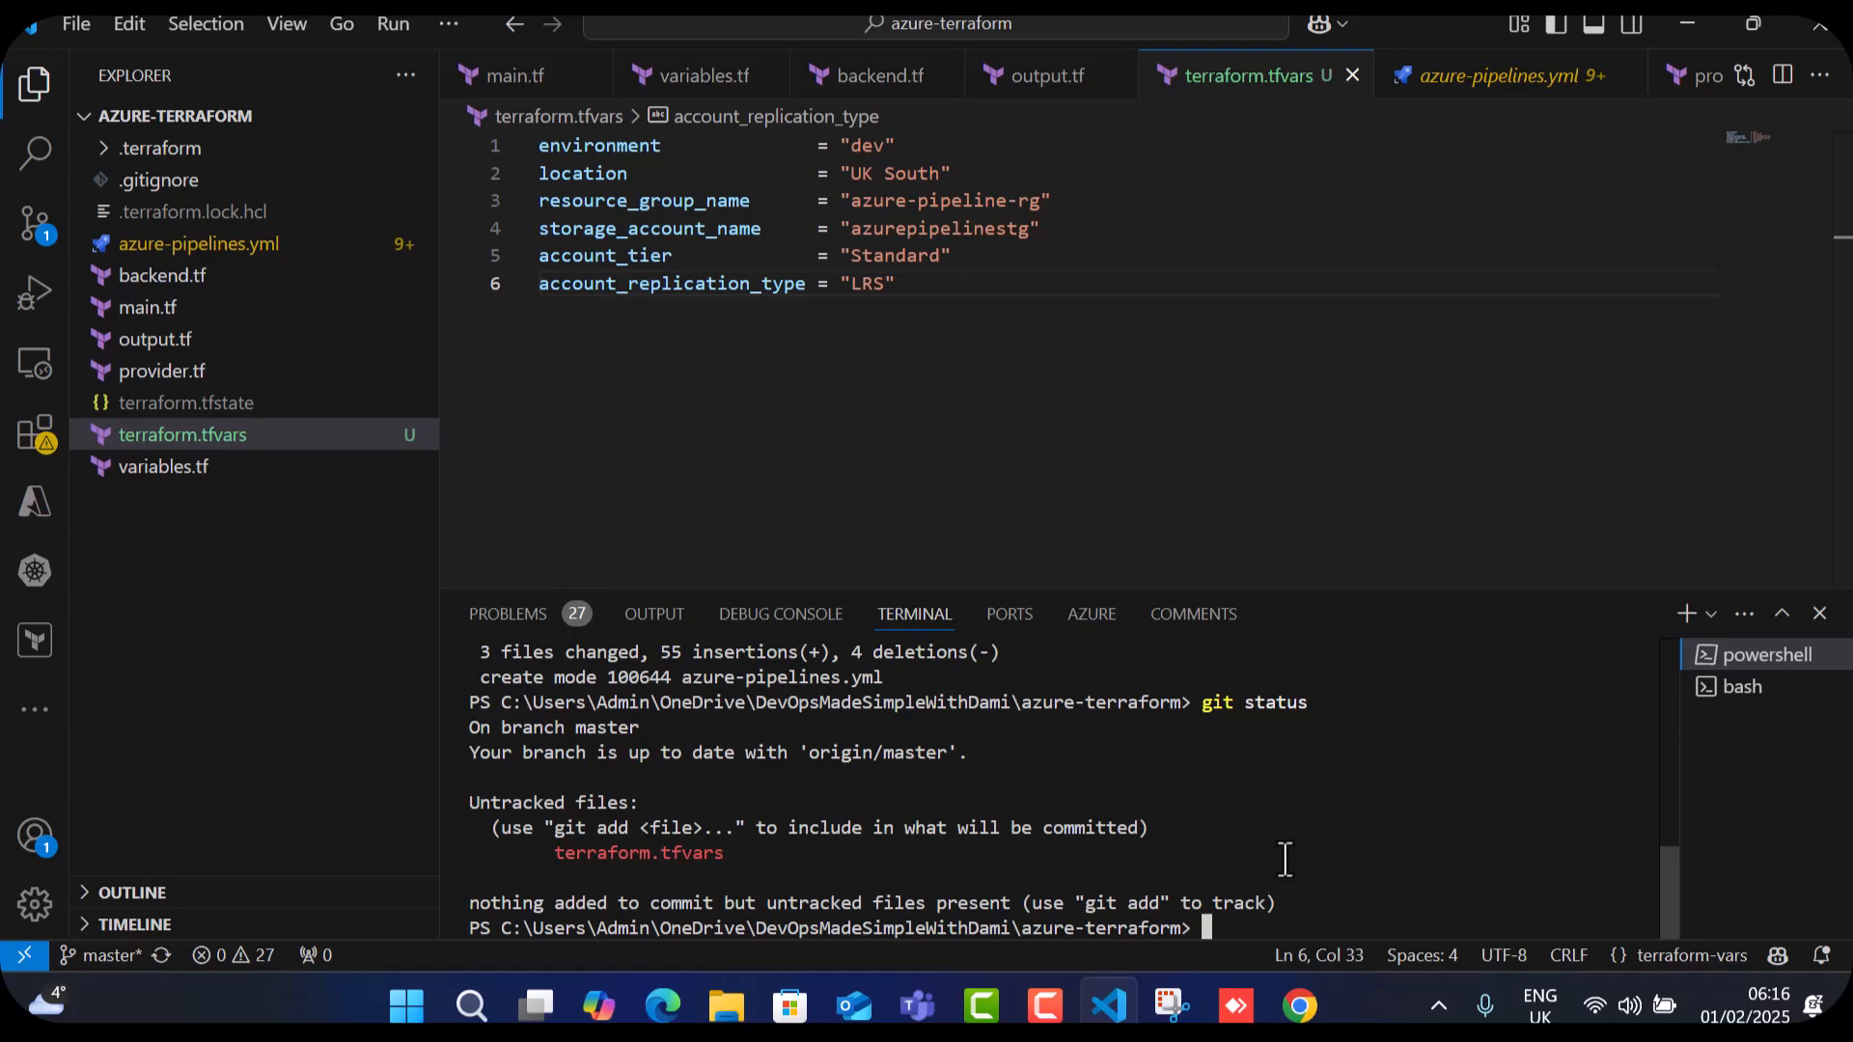
{"action": "type", "text": "git add ."}
{"action": "key", "text": "Return"}
{"action": "type", "text": "git "}
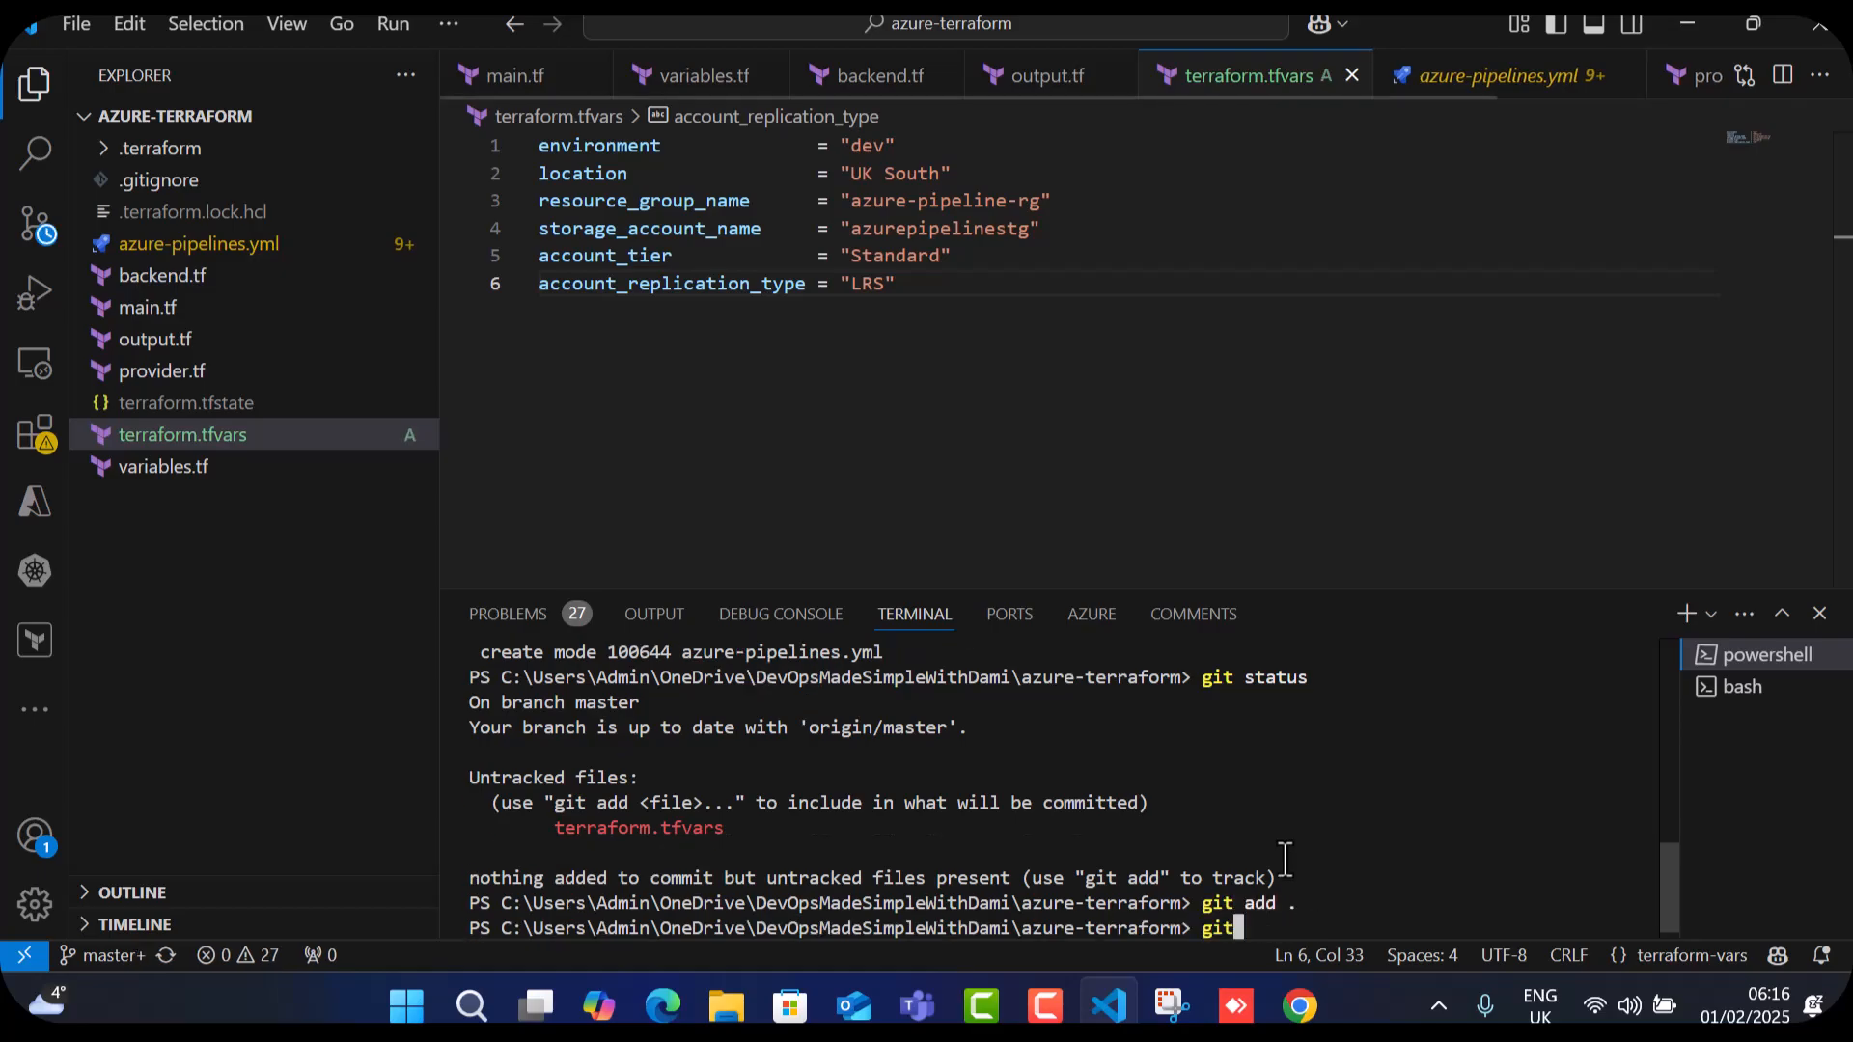
{"action": "type", "text": "status"}
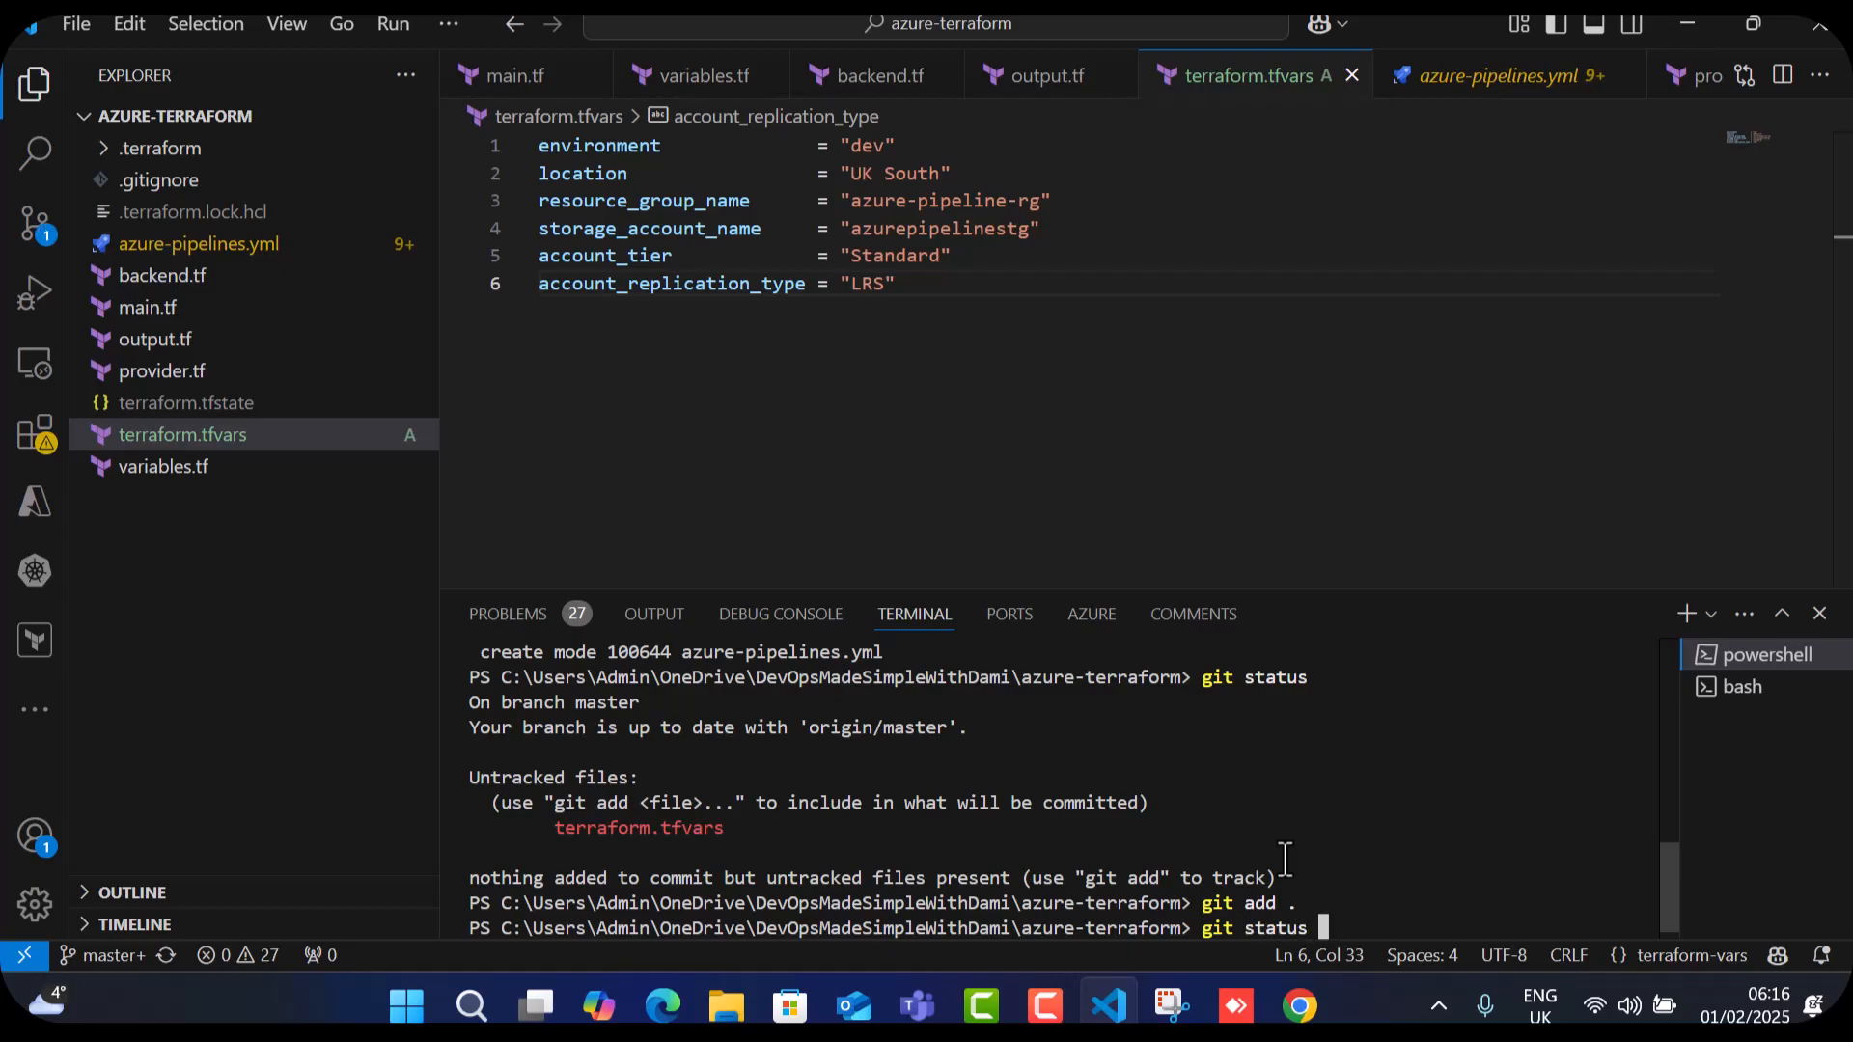
{"action": "key", "text": "Return"}
Commit the staged file with the message "pushing tfvars file" and push it to the remote repository.
{"action": "type", "text": "git co"}
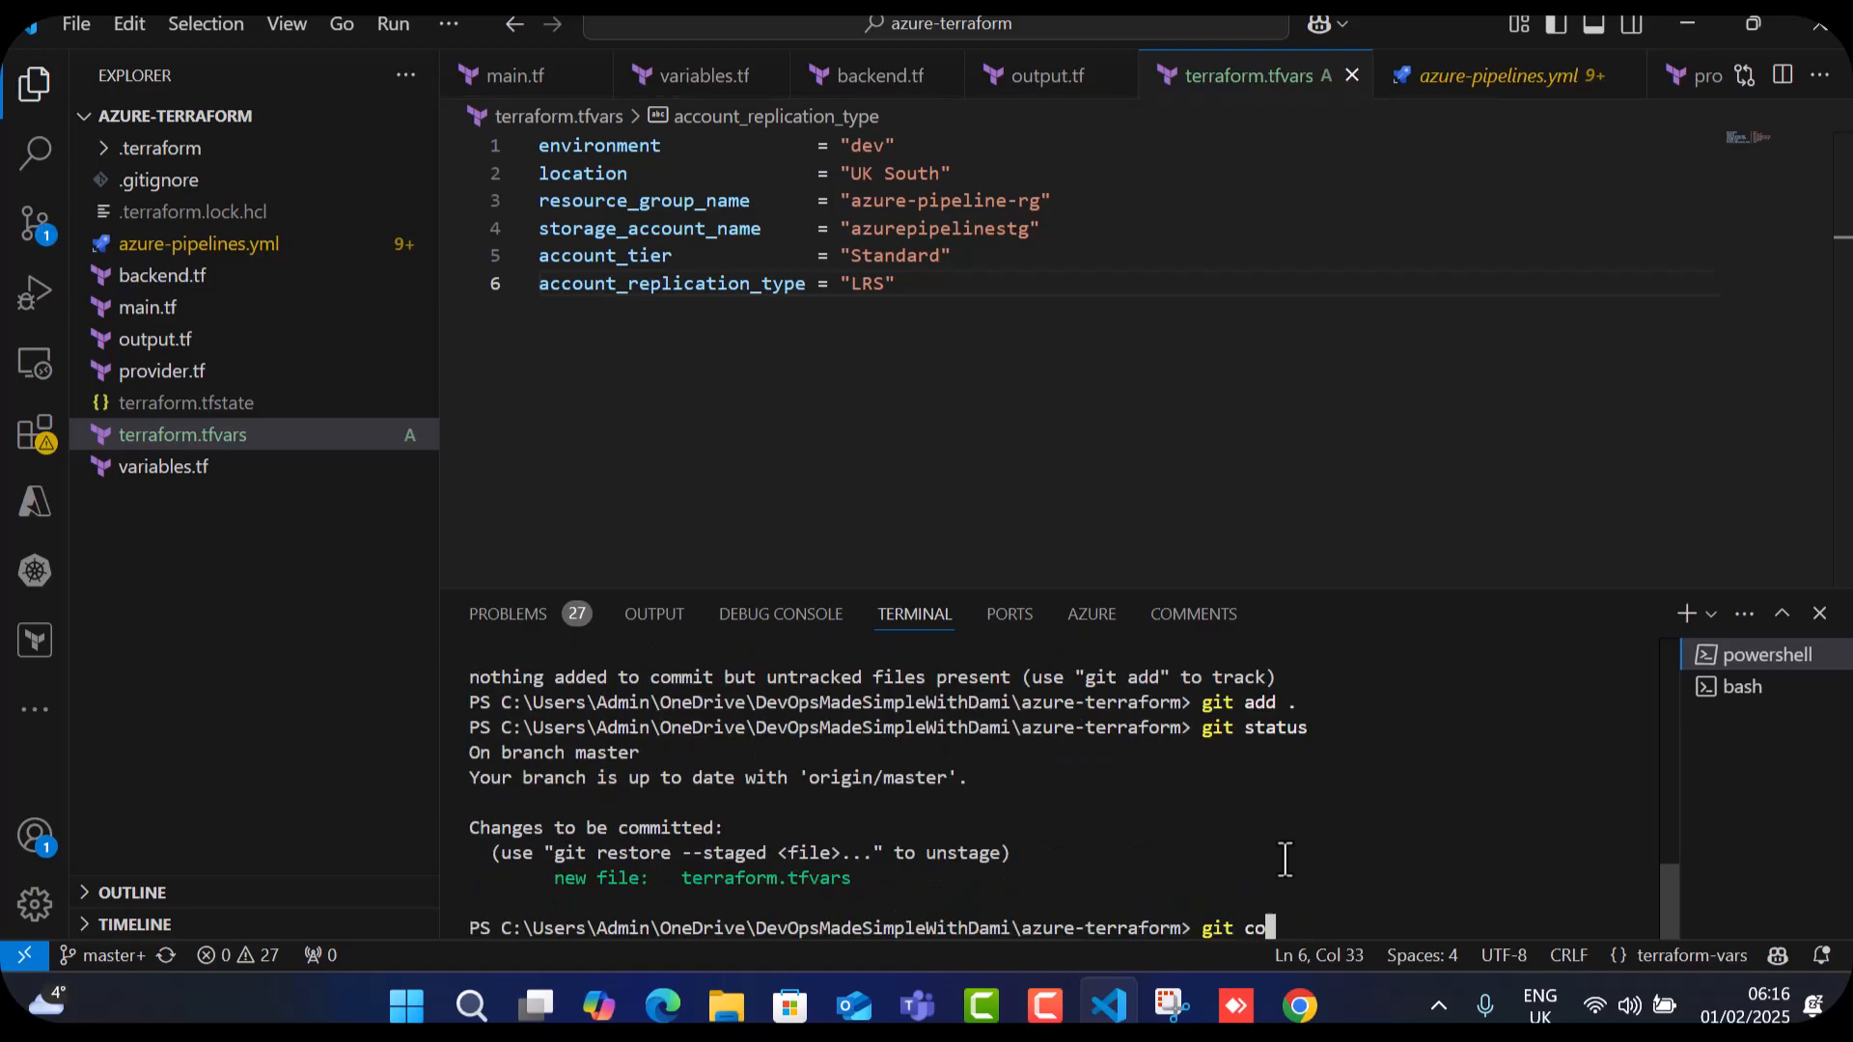
{"action": "type", "text": "mmit -m \"pushi"}
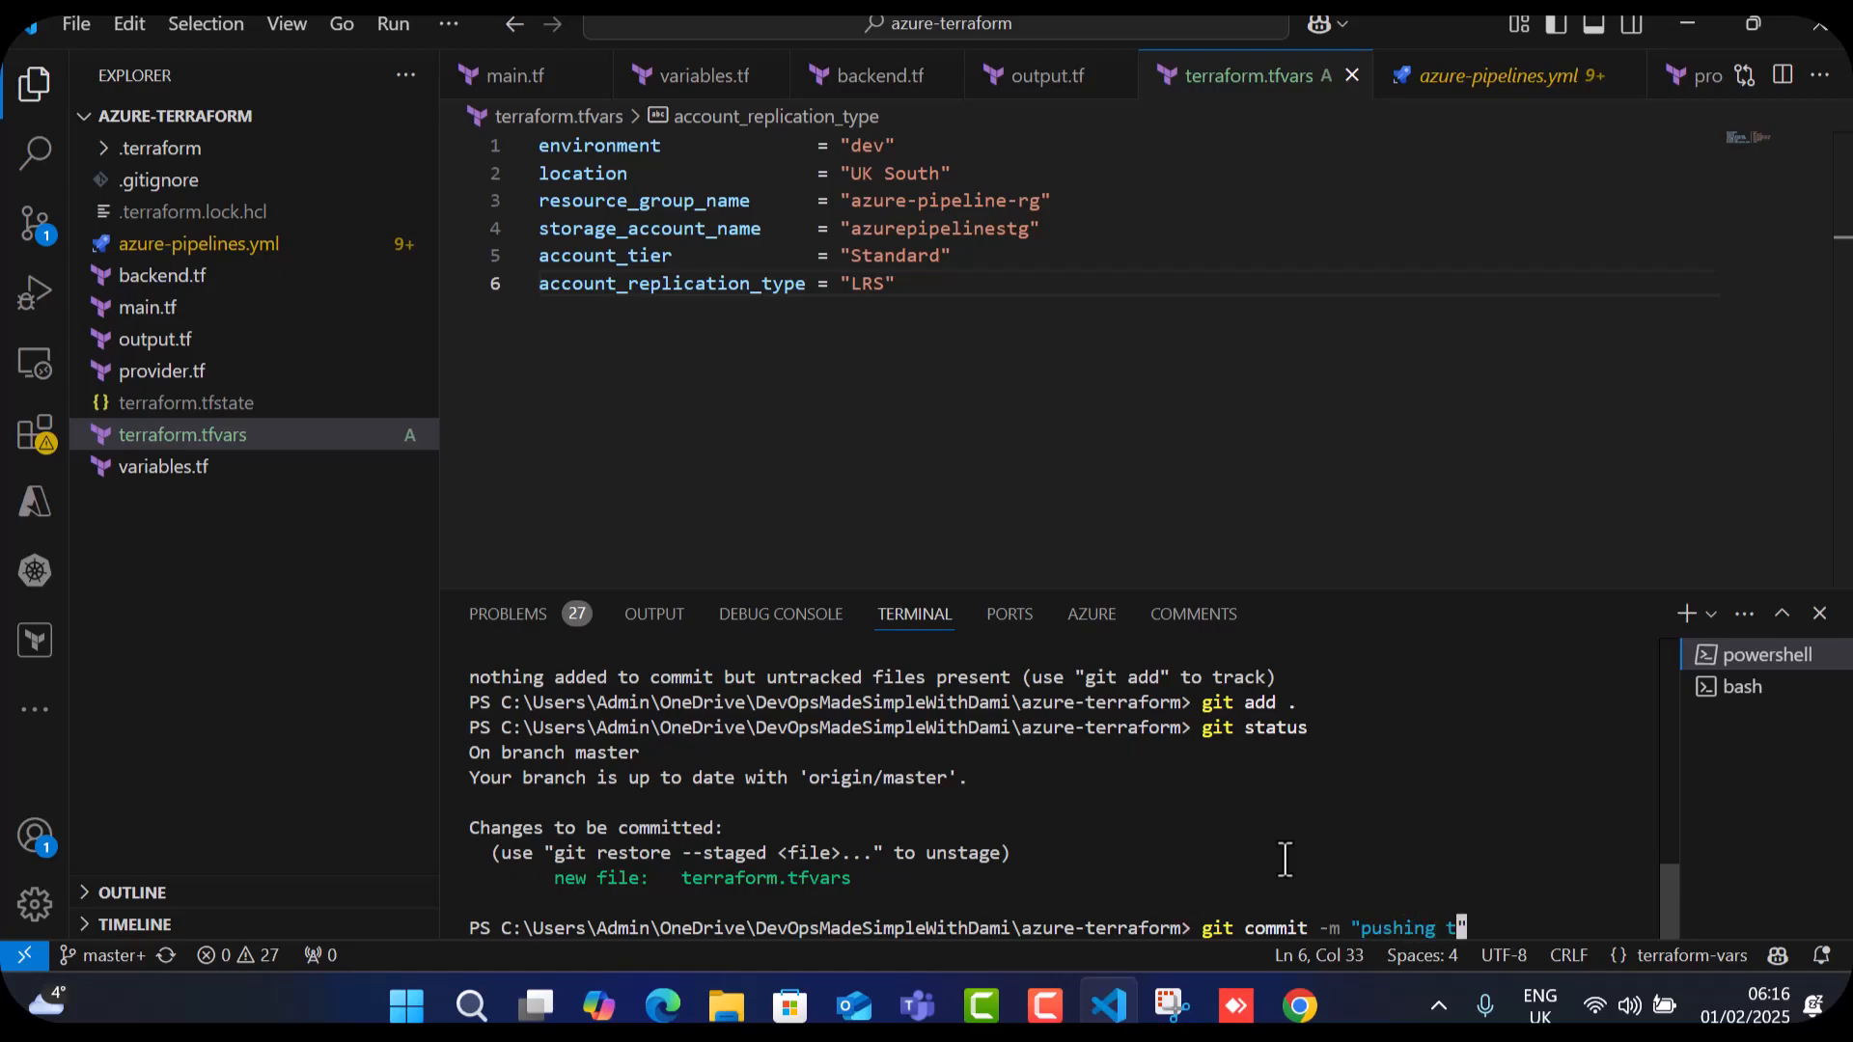
{"action": "type", "text": "ng tfvars file"}
{"action": "key", "text": "Return"}
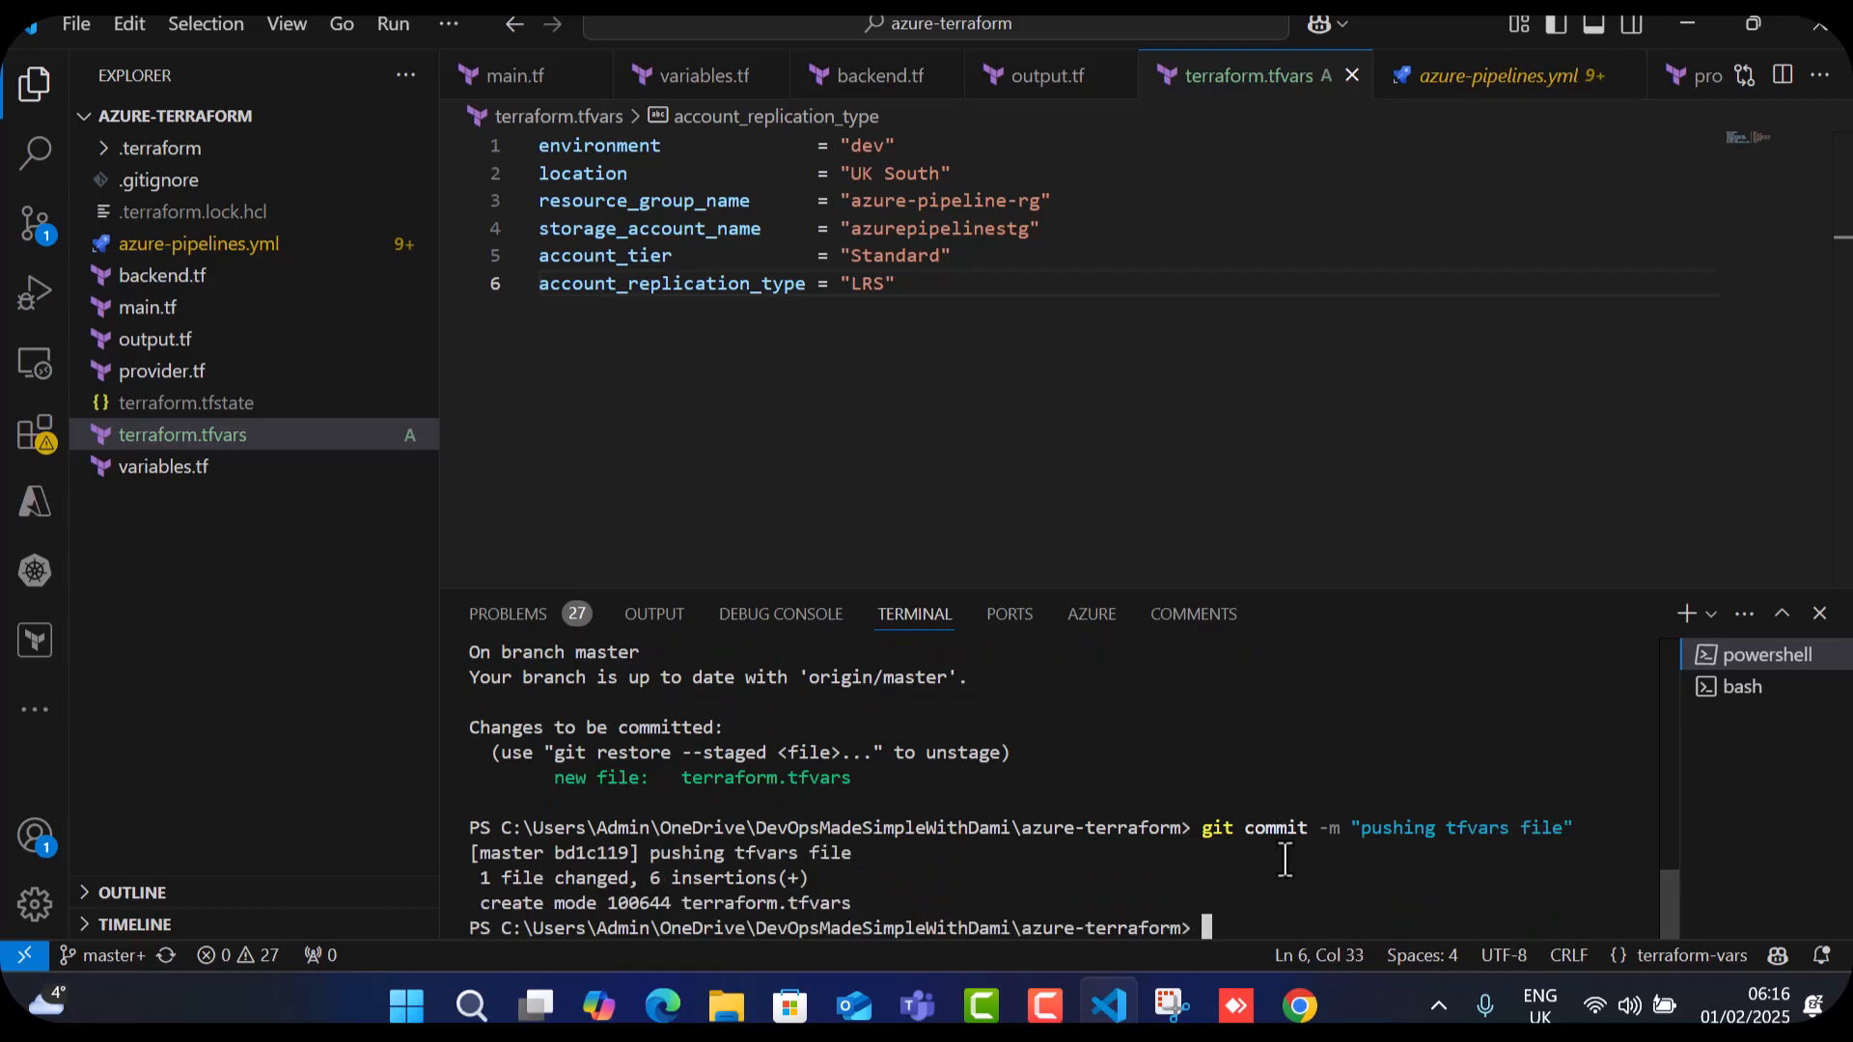
{"action": "type", "text": "git push"}
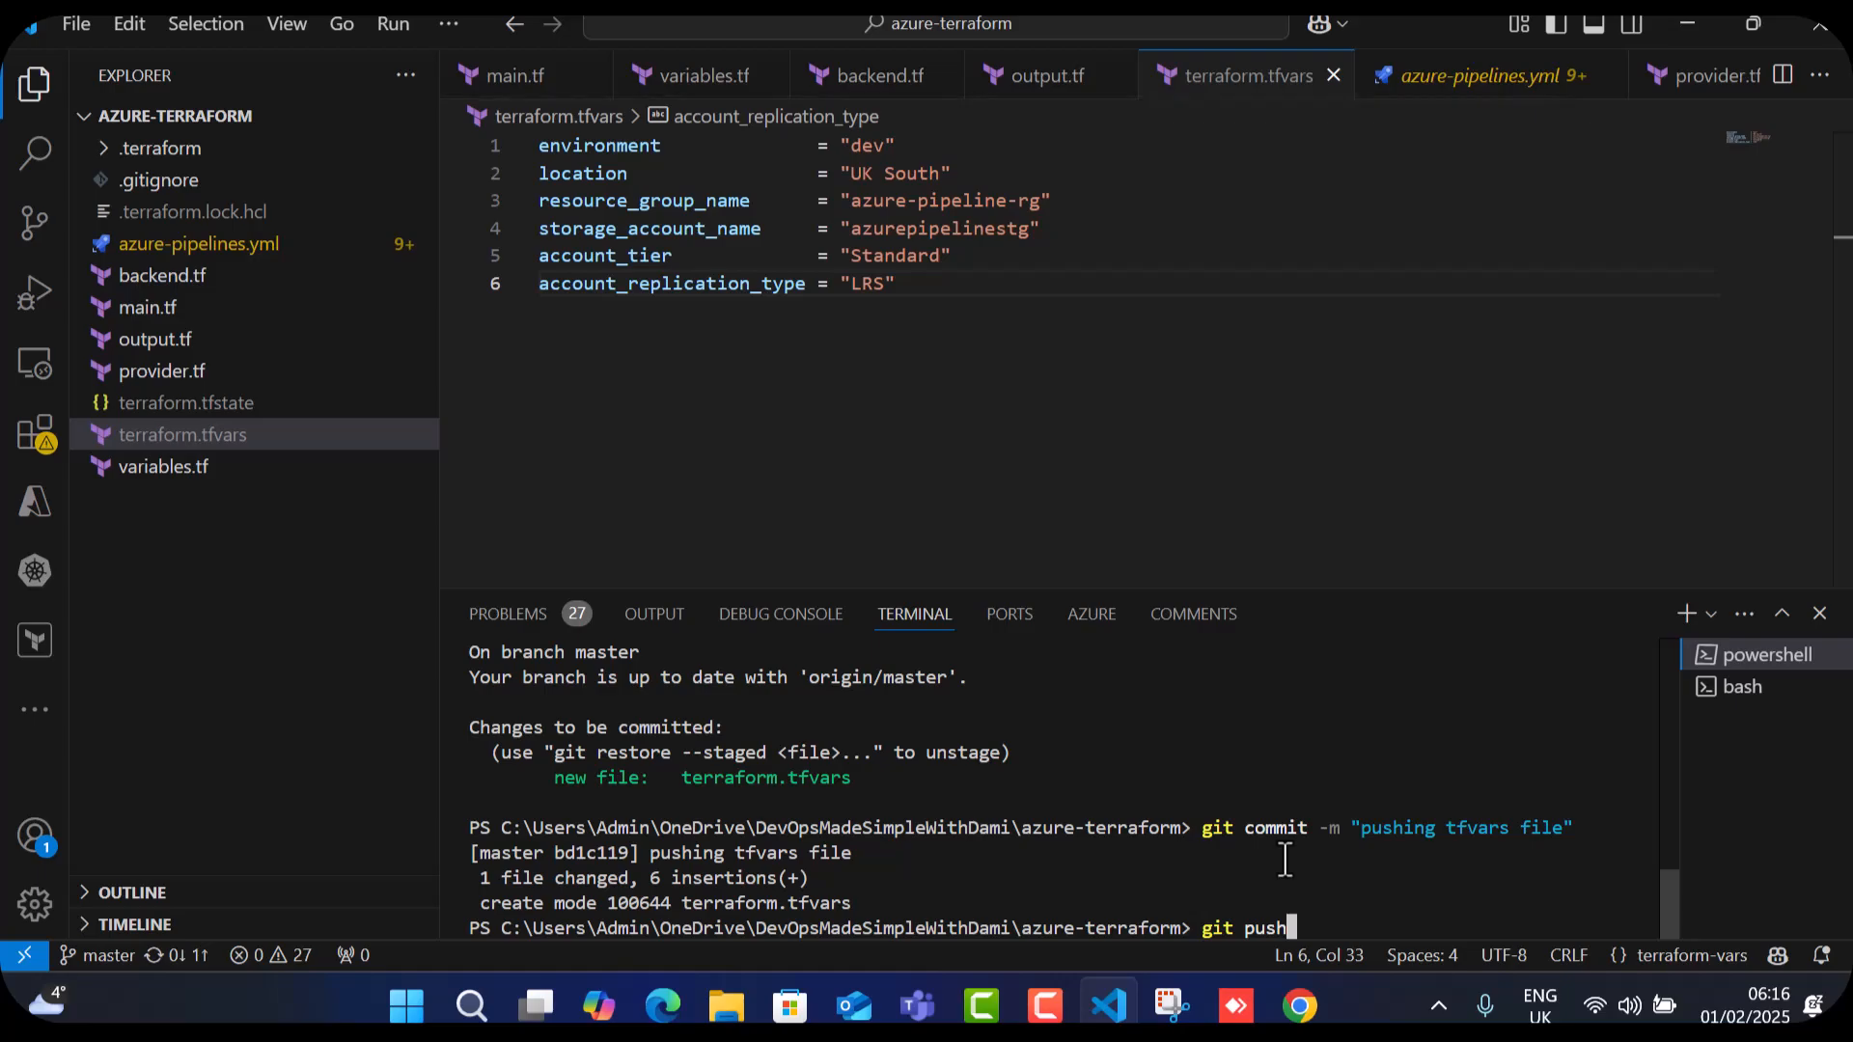
{"action": "key", "text": "Return"}
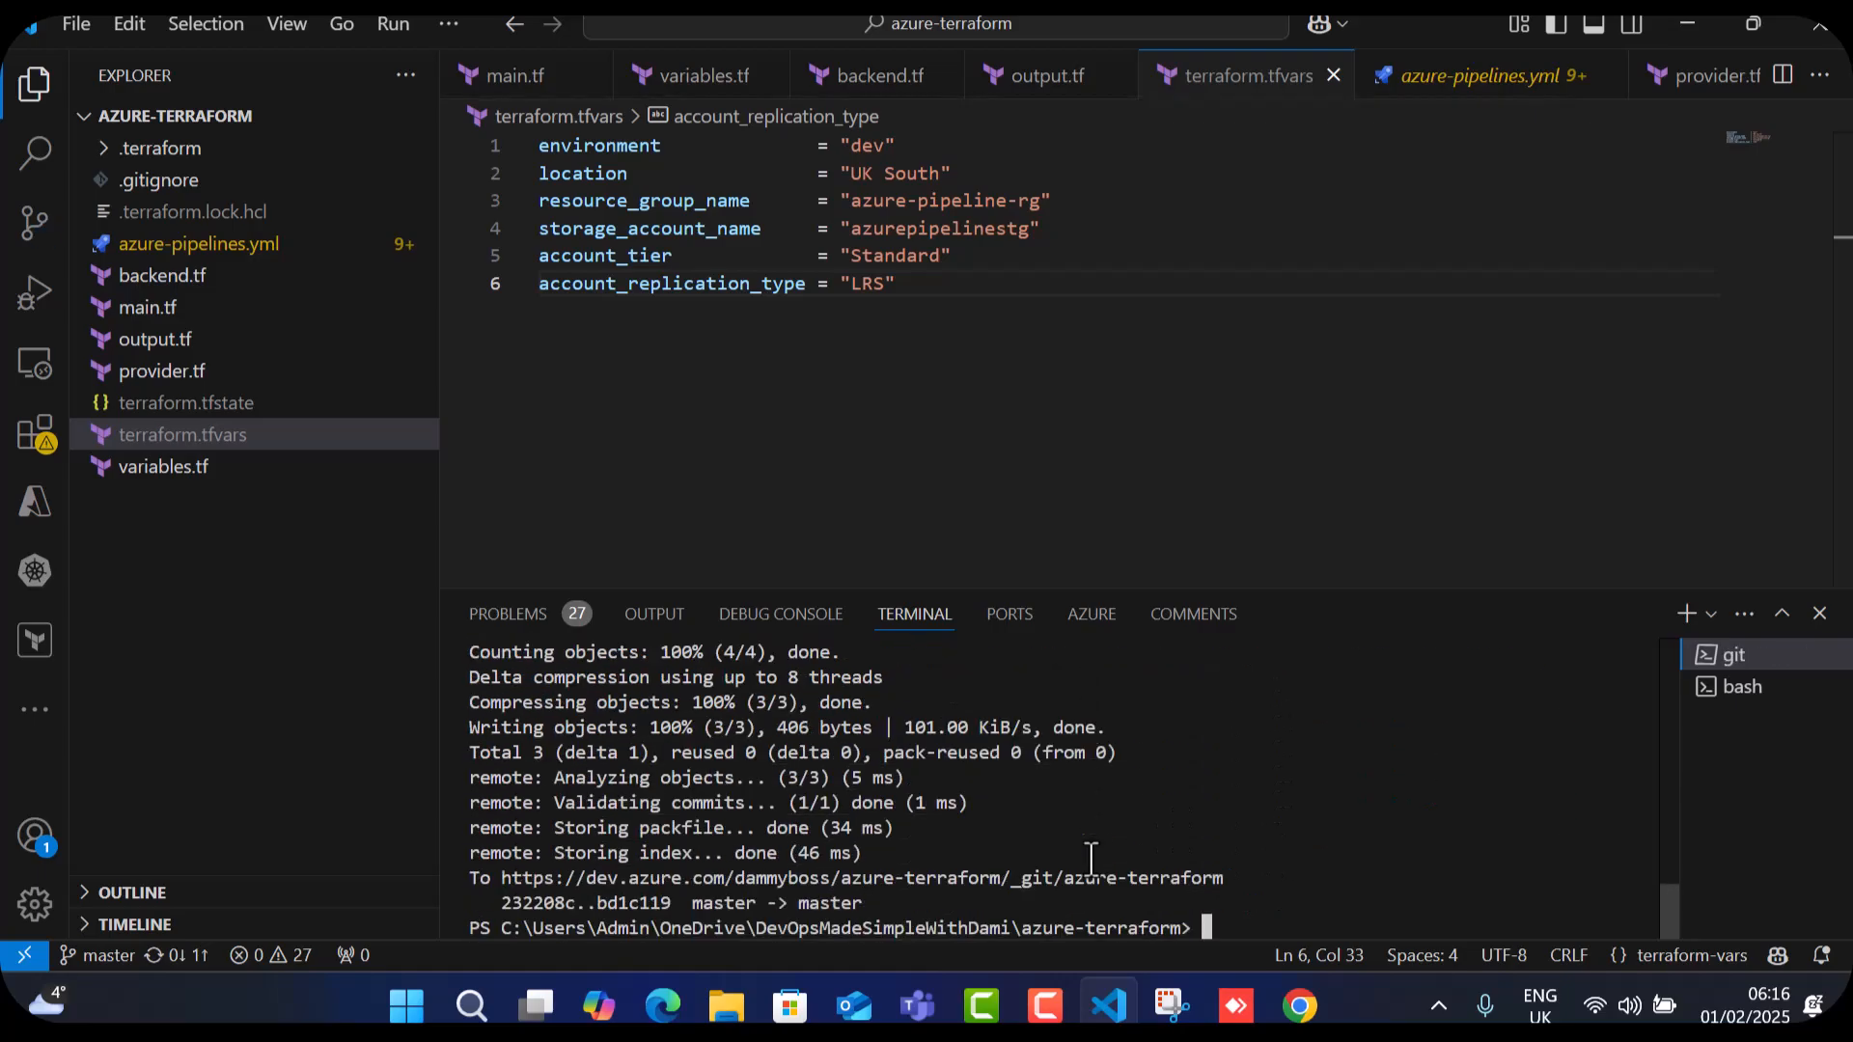
Examine all six variable assignments in terraform.tfvars, from environment to account_replication_type.
{"action": "left_click", "coordinate": [170, 444]}
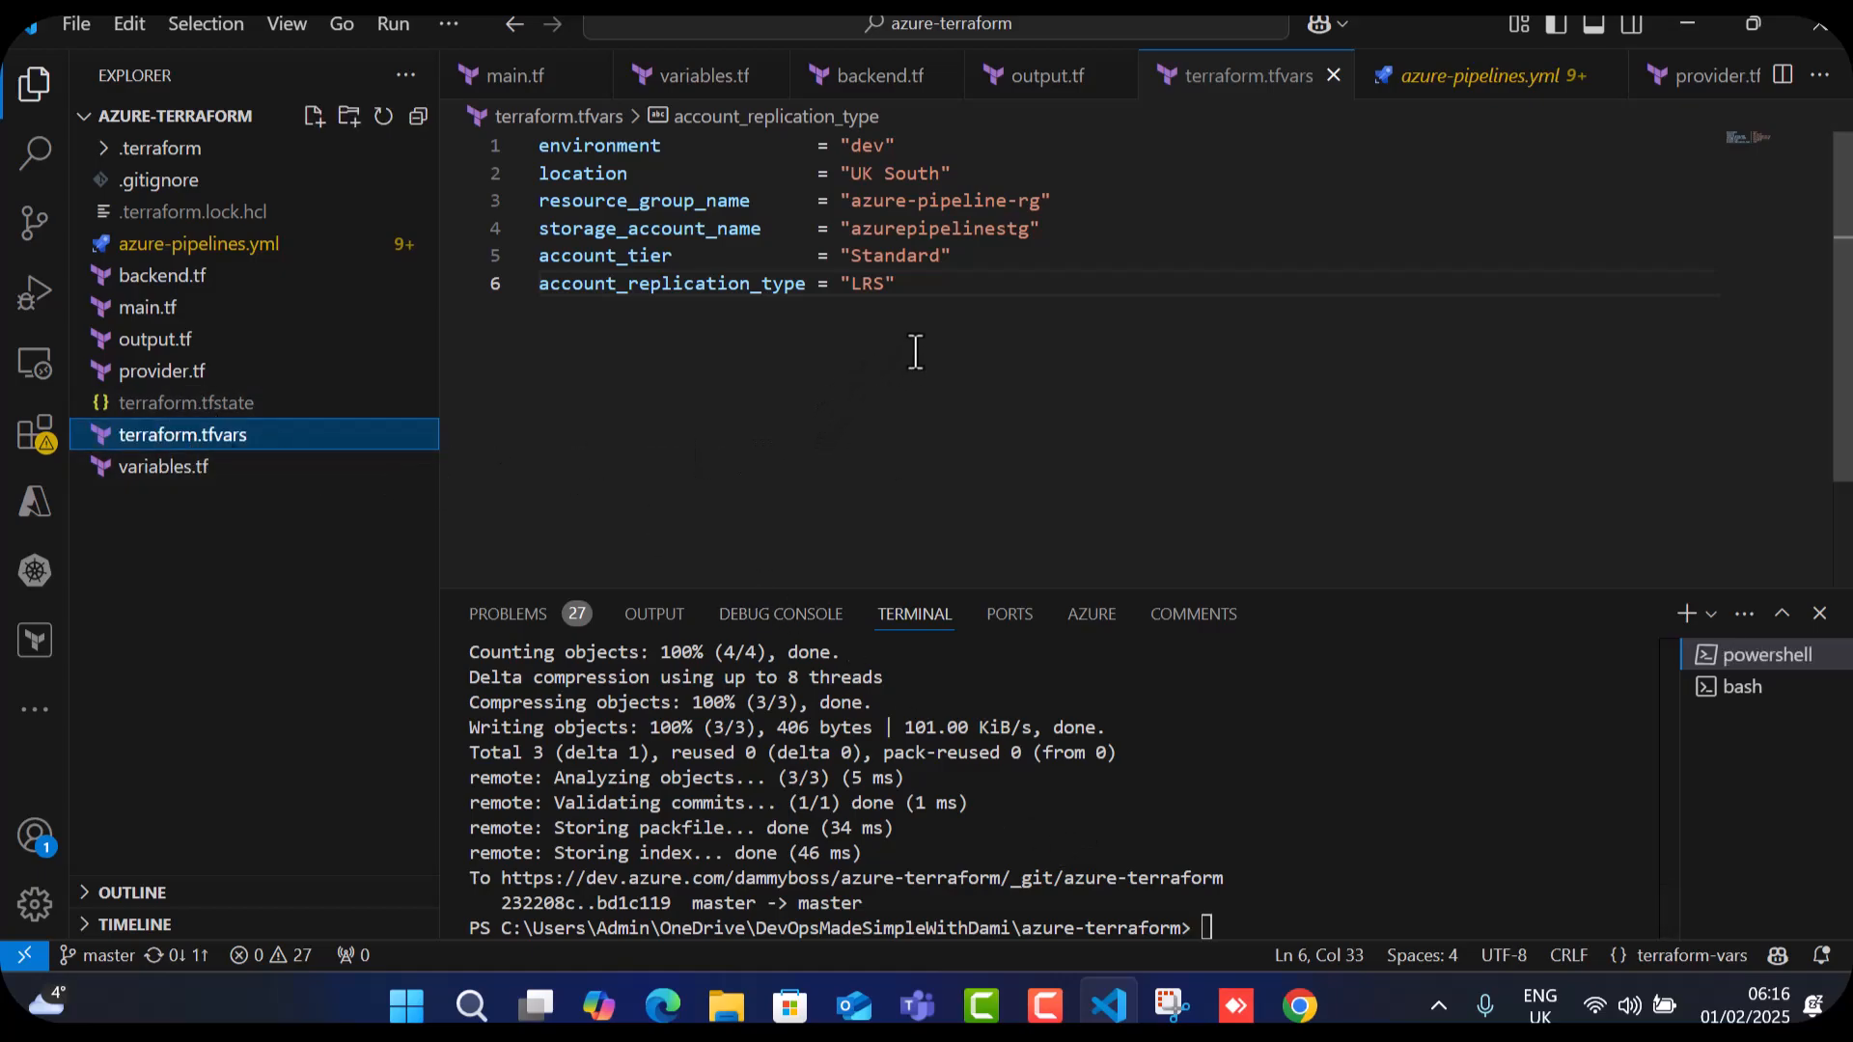
{"action": "left_click_drag", "start_coordinate": [902, 285], "coordinate": [516, 147]}
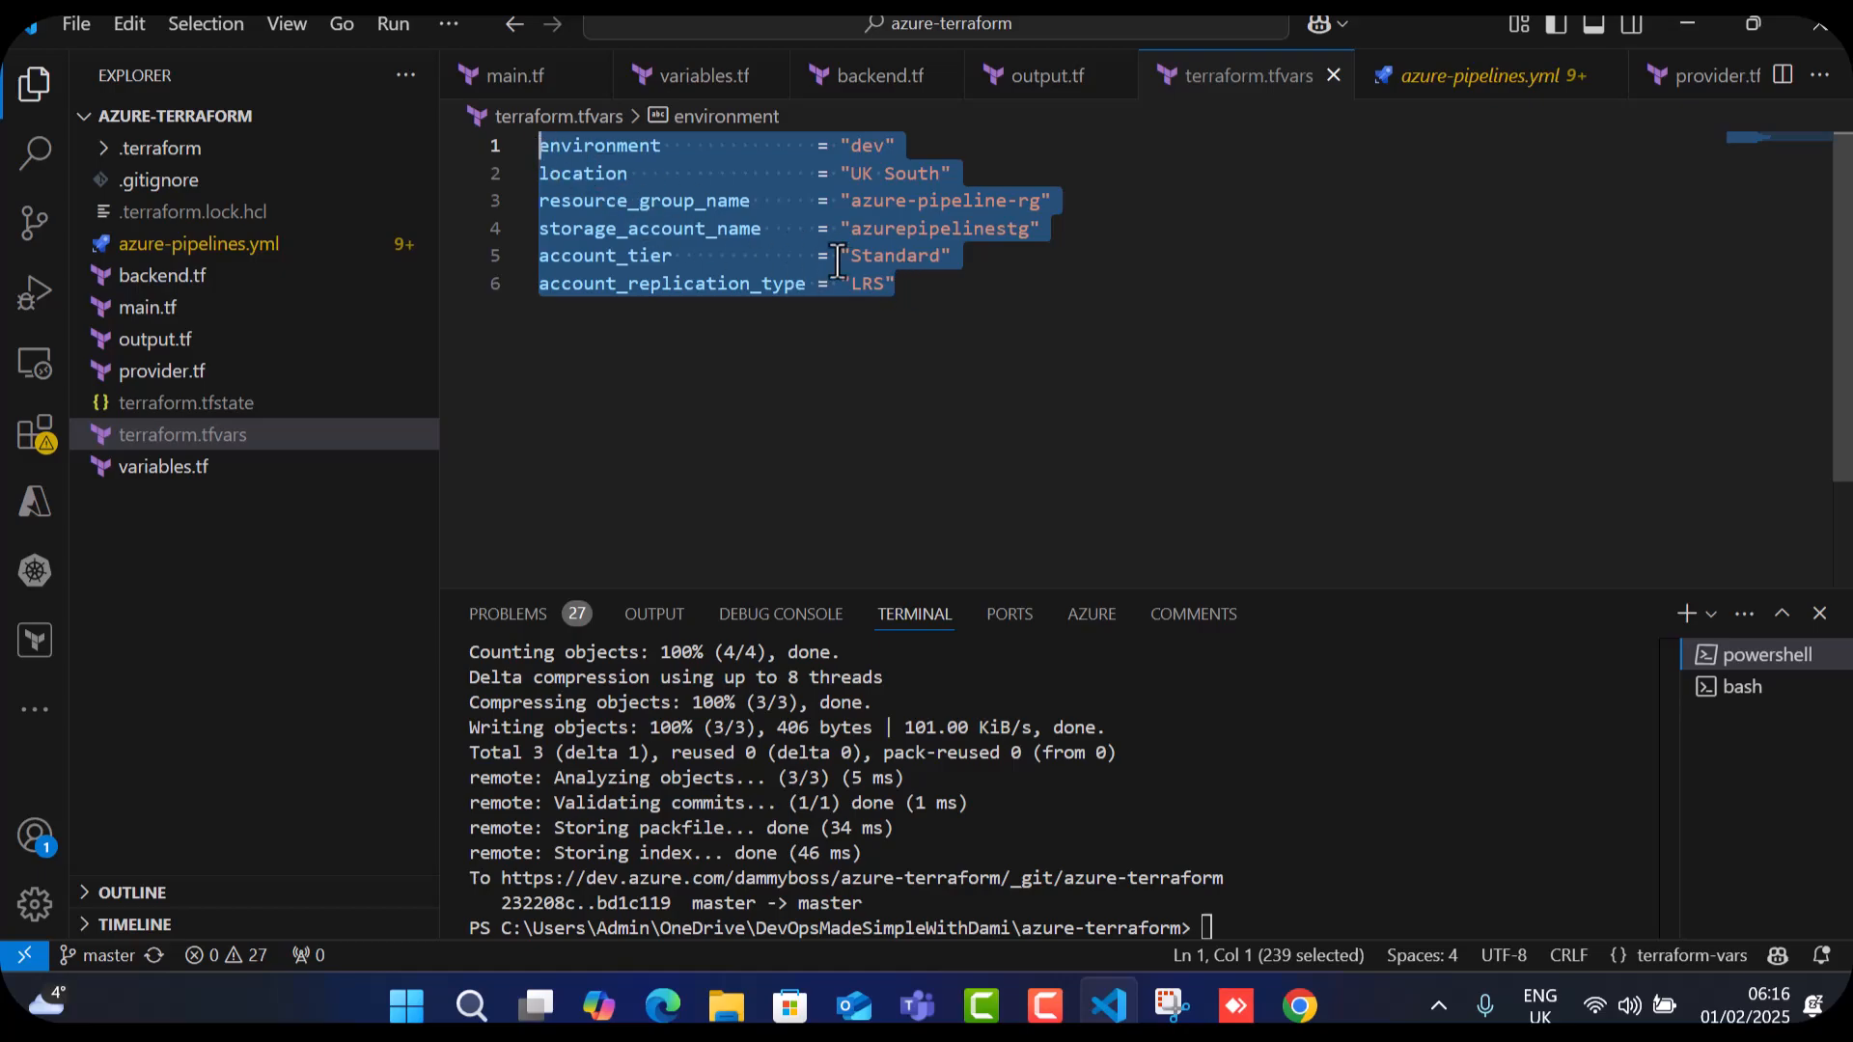
{"action": "left_click", "coordinate": [903, 288]}
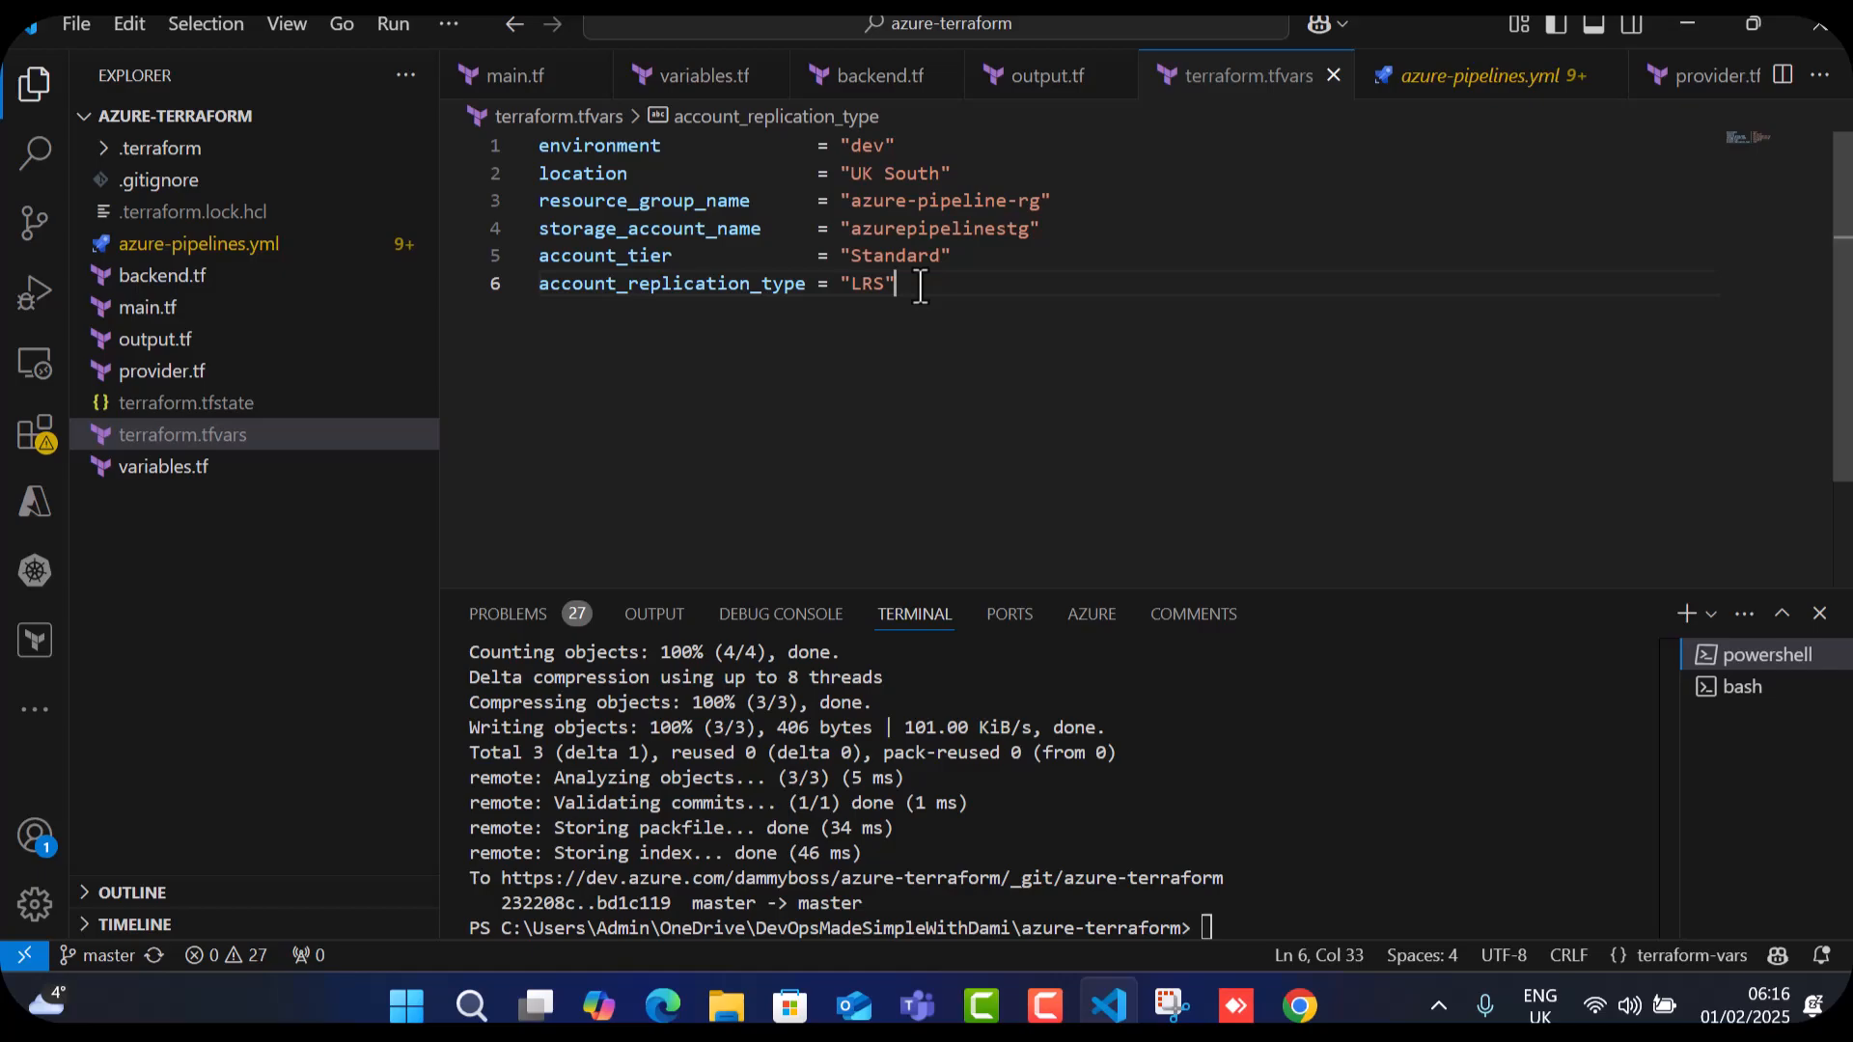
{"action": "left_click_drag", "start_coordinate": [909, 286], "coordinate": [496, 150]}
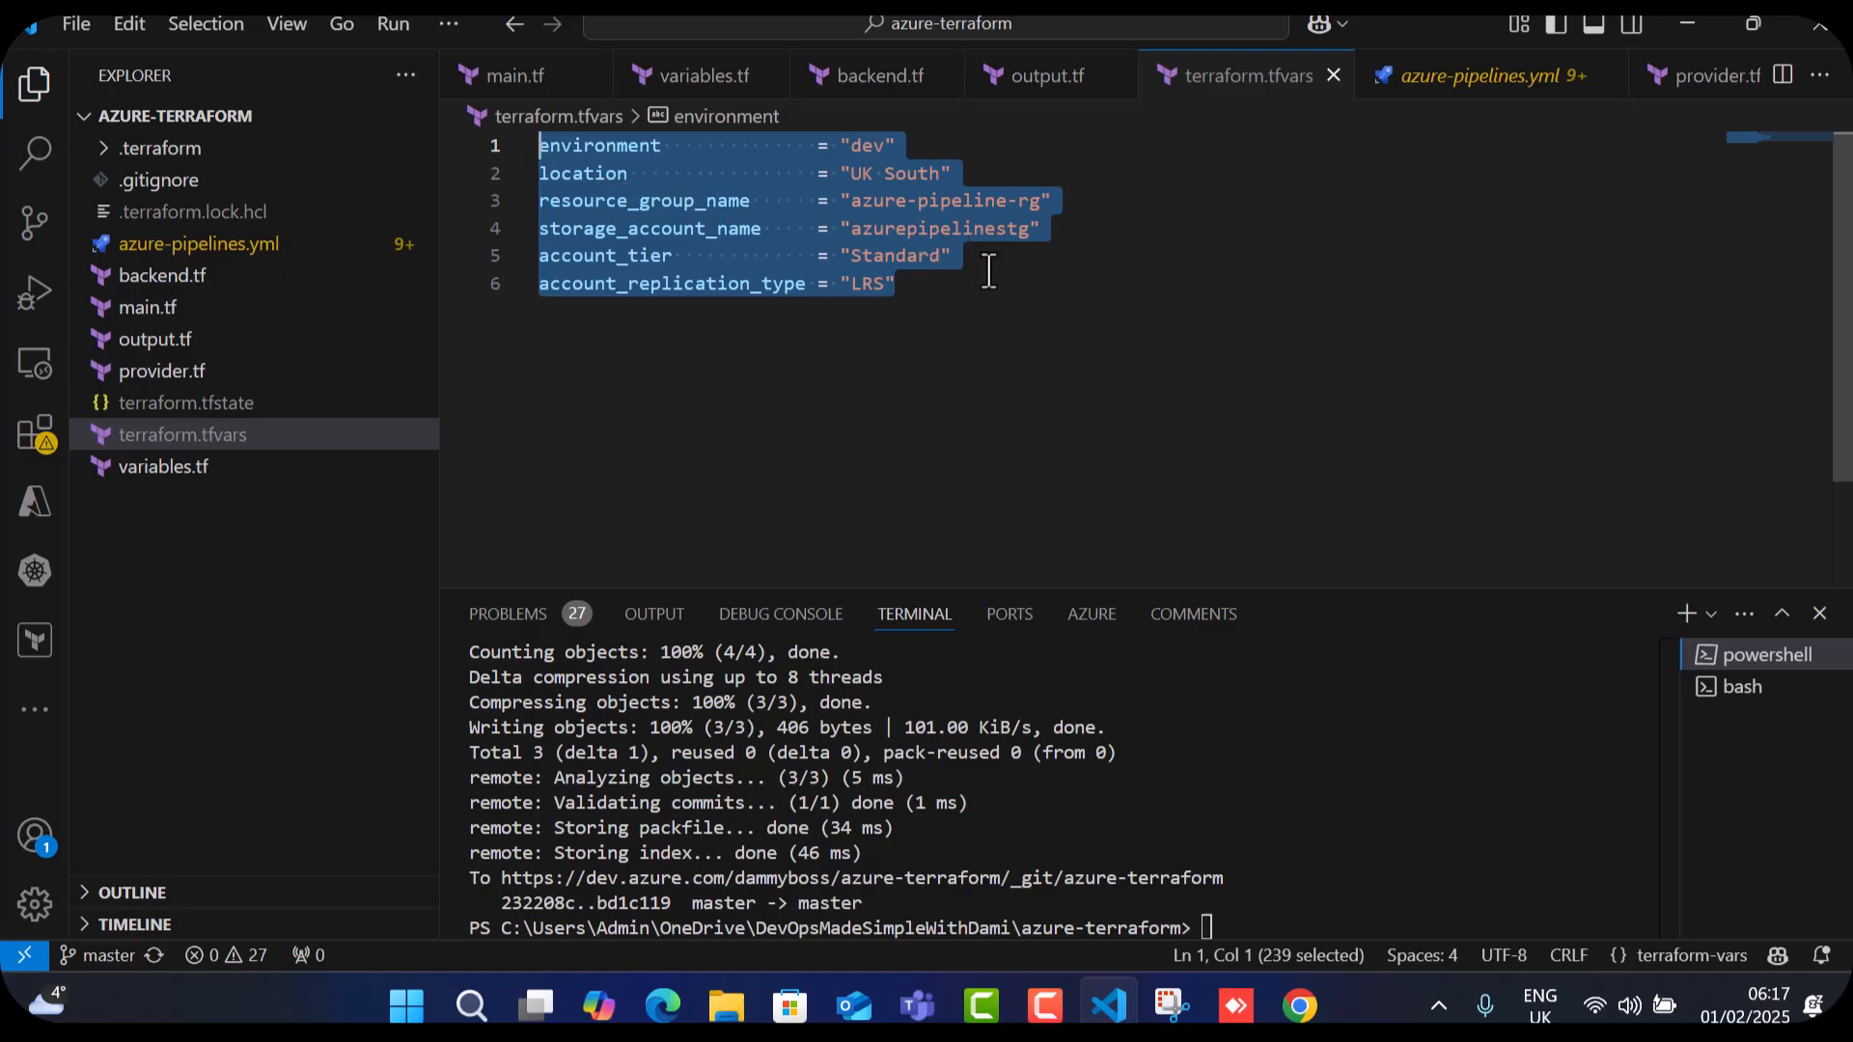
{"action": "left_click", "coordinate": [932, 288]}
{"action": "left_click", "coordinate": [862, 287]}
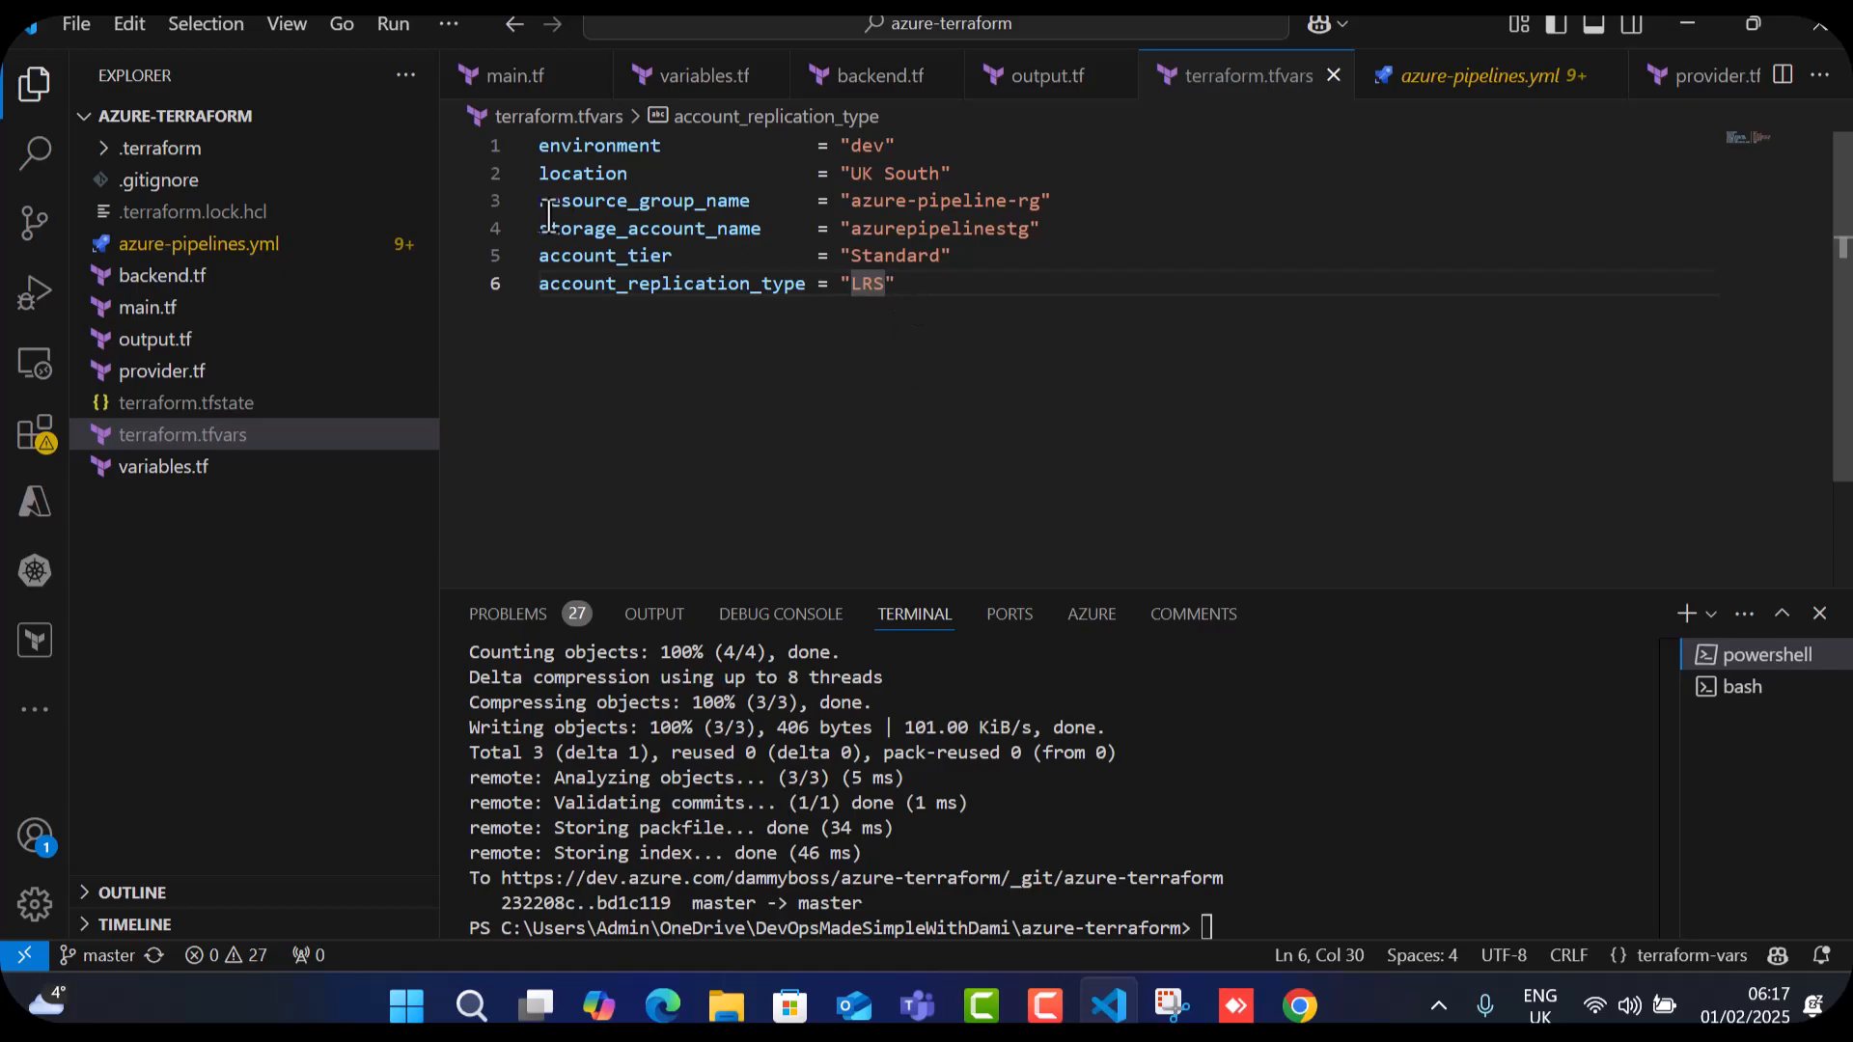
Switch to Azure DevOps in the browser, reload the repository files and open terraform.tfvars.
{"action": "left_click", "coordinate": [1099, 999]}
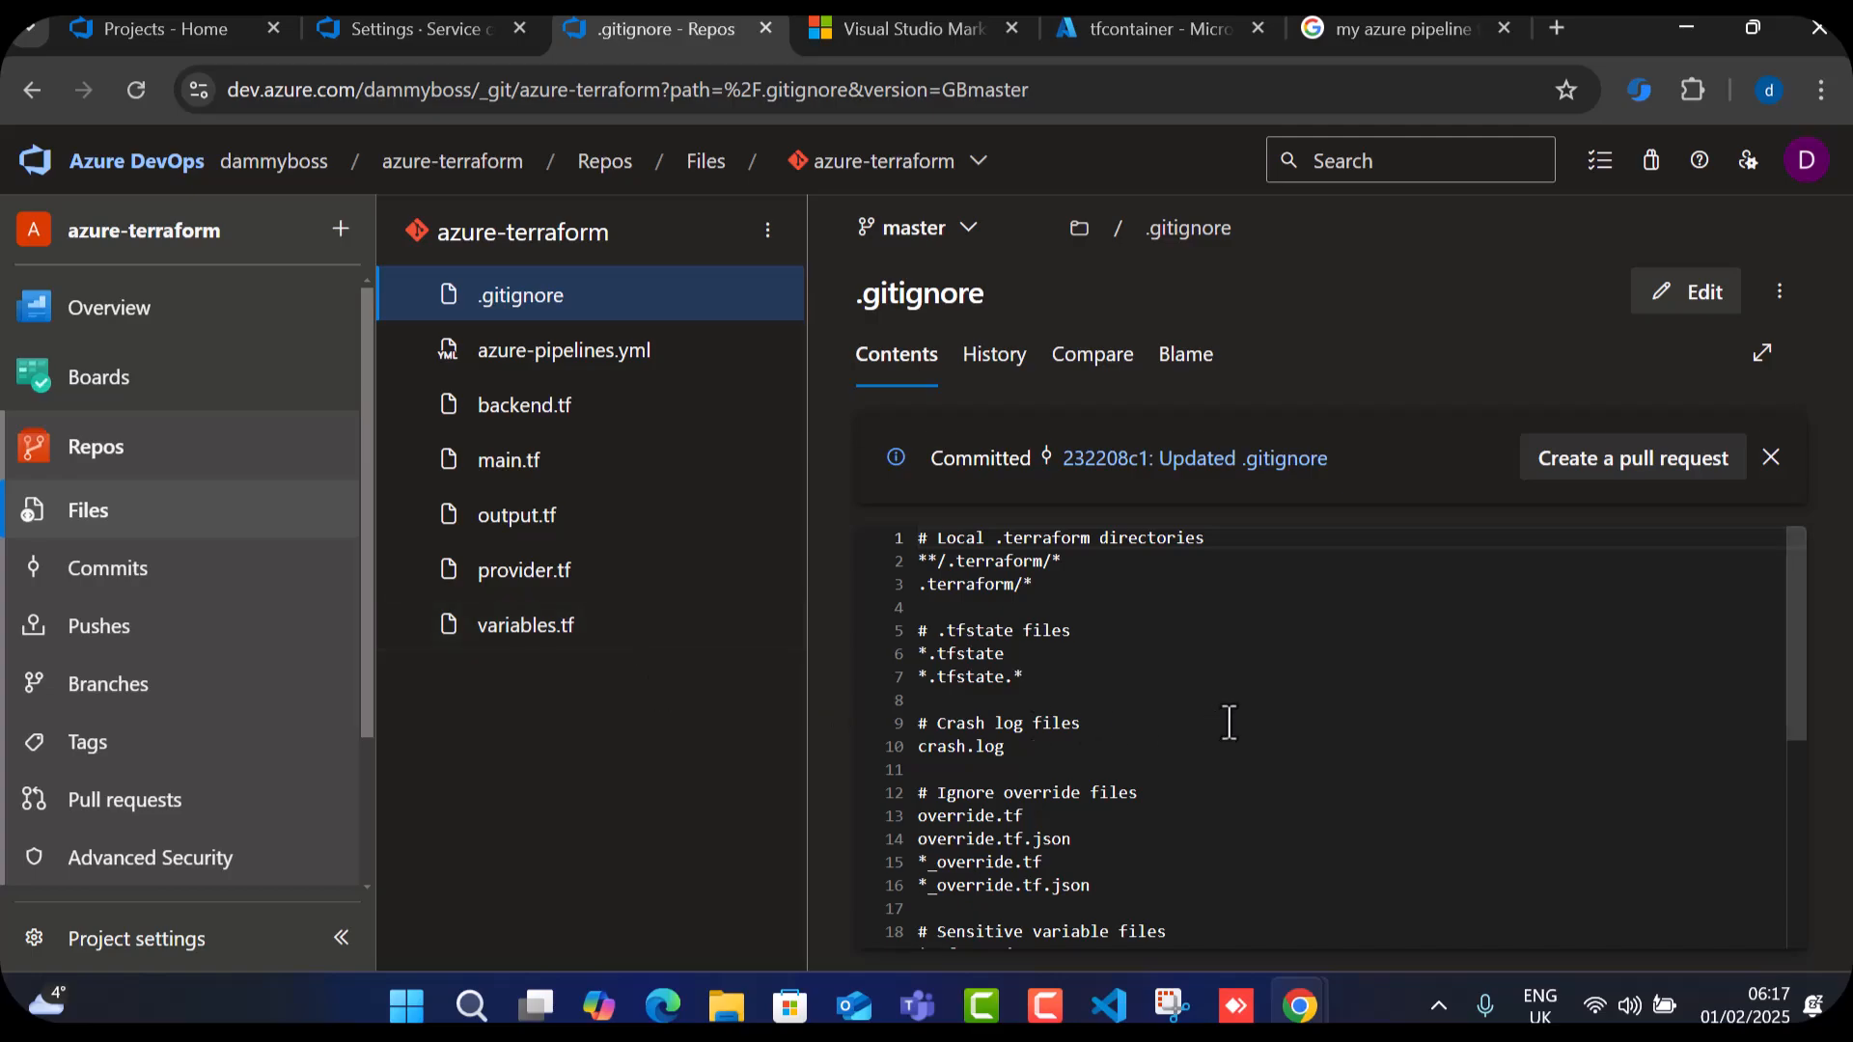
{"action": "left_click", "coordinate": [1082, 723]}
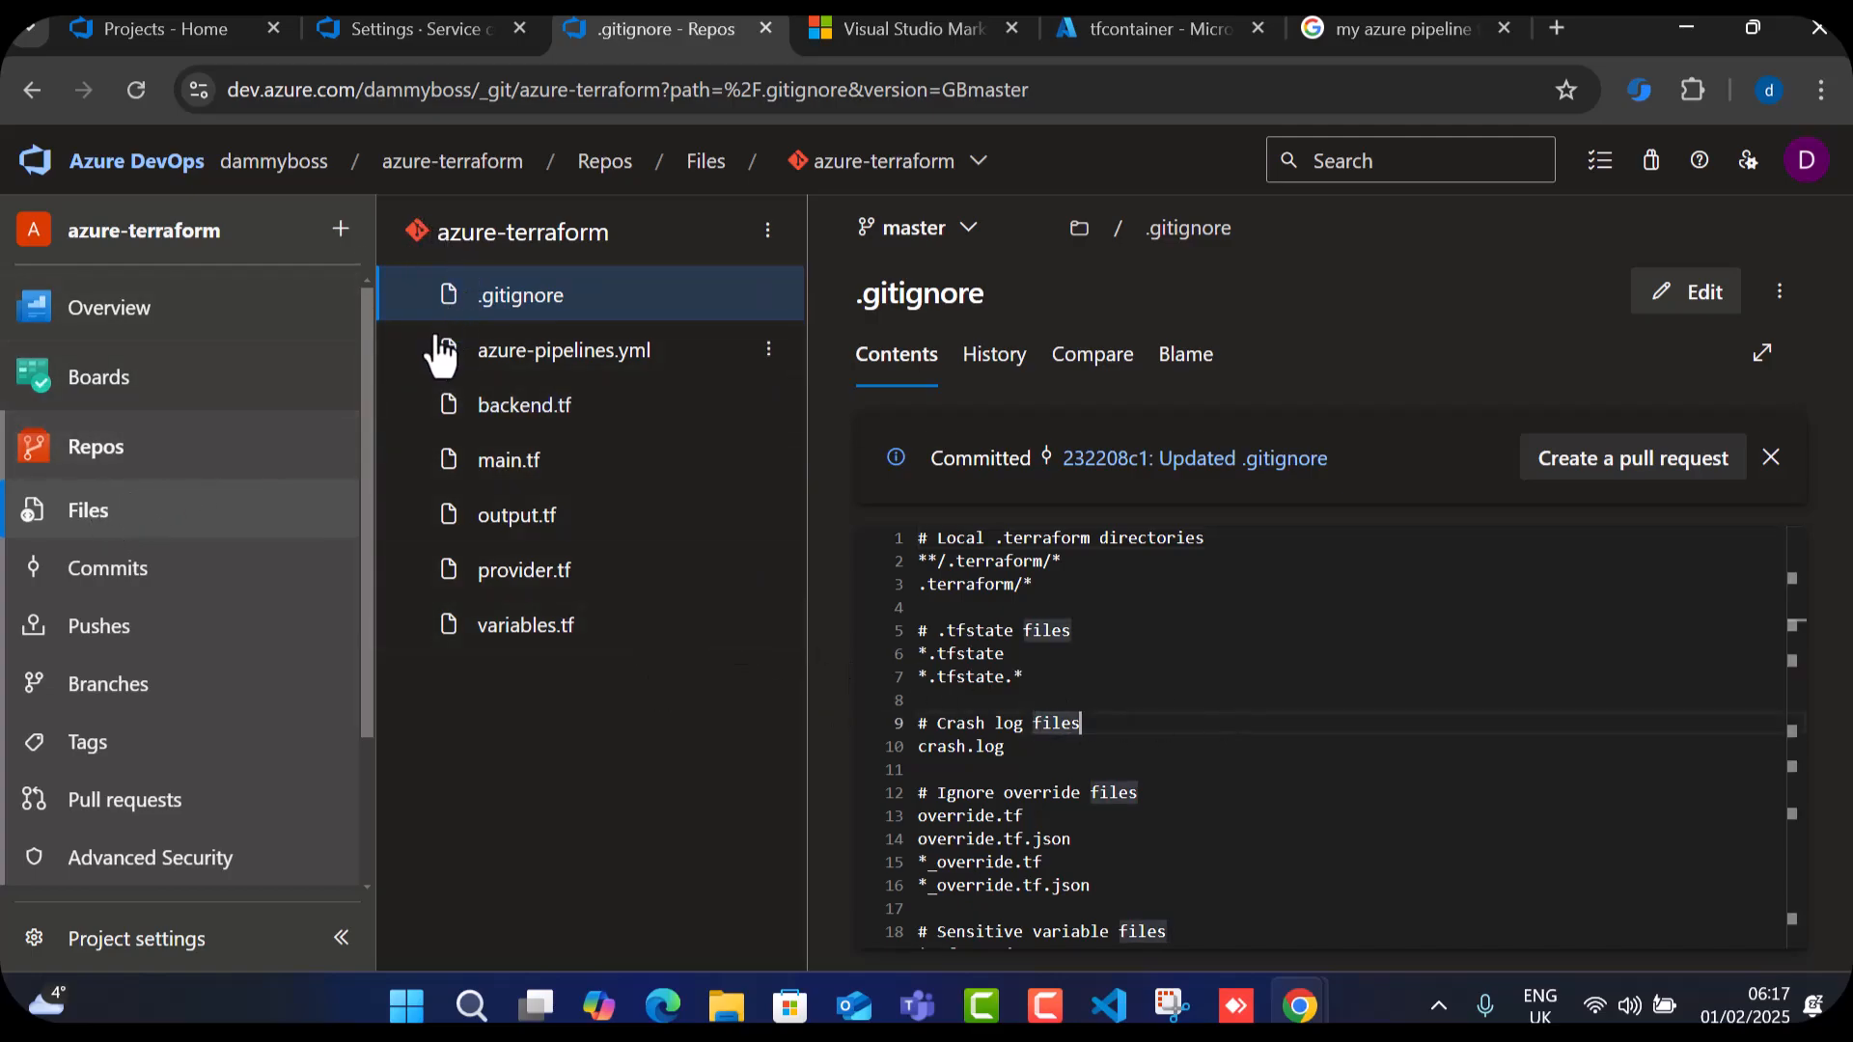
{"action": "left_click", "coordinate": [136, 87]}
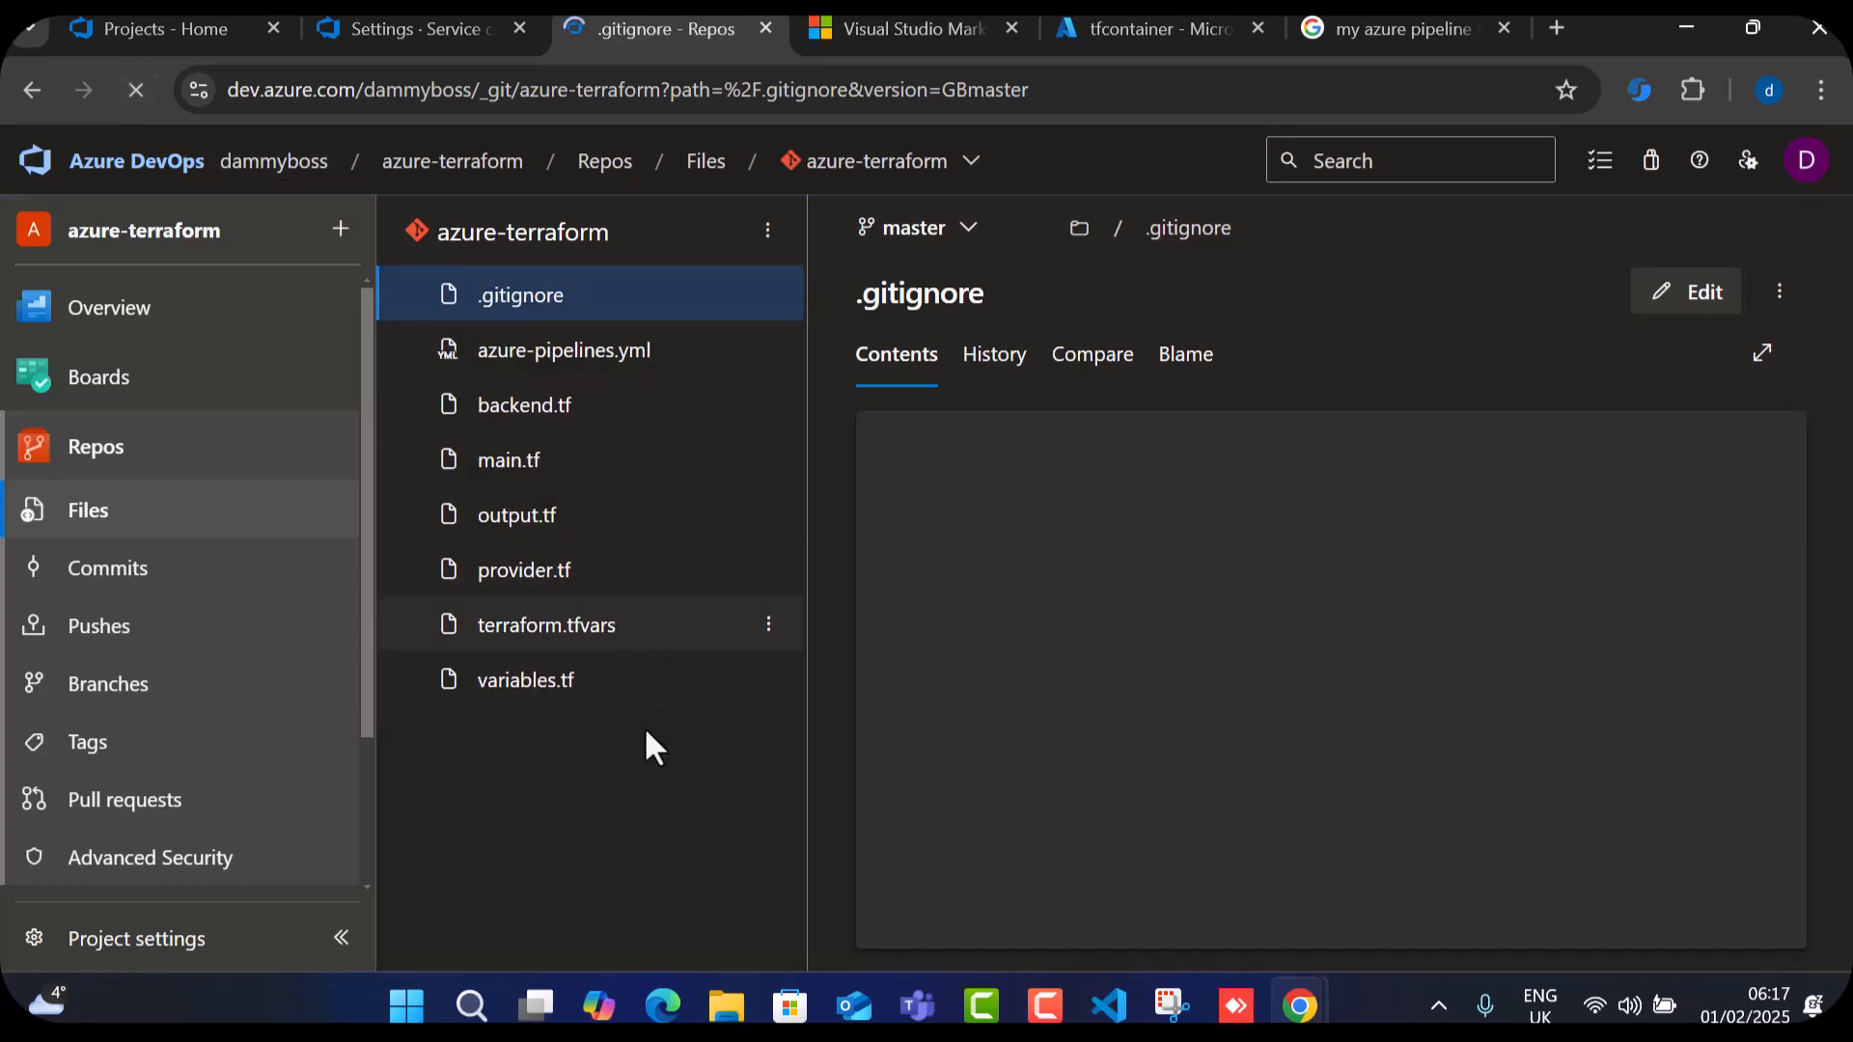
{"action": "left_click", "coordinate": [757, 625]}
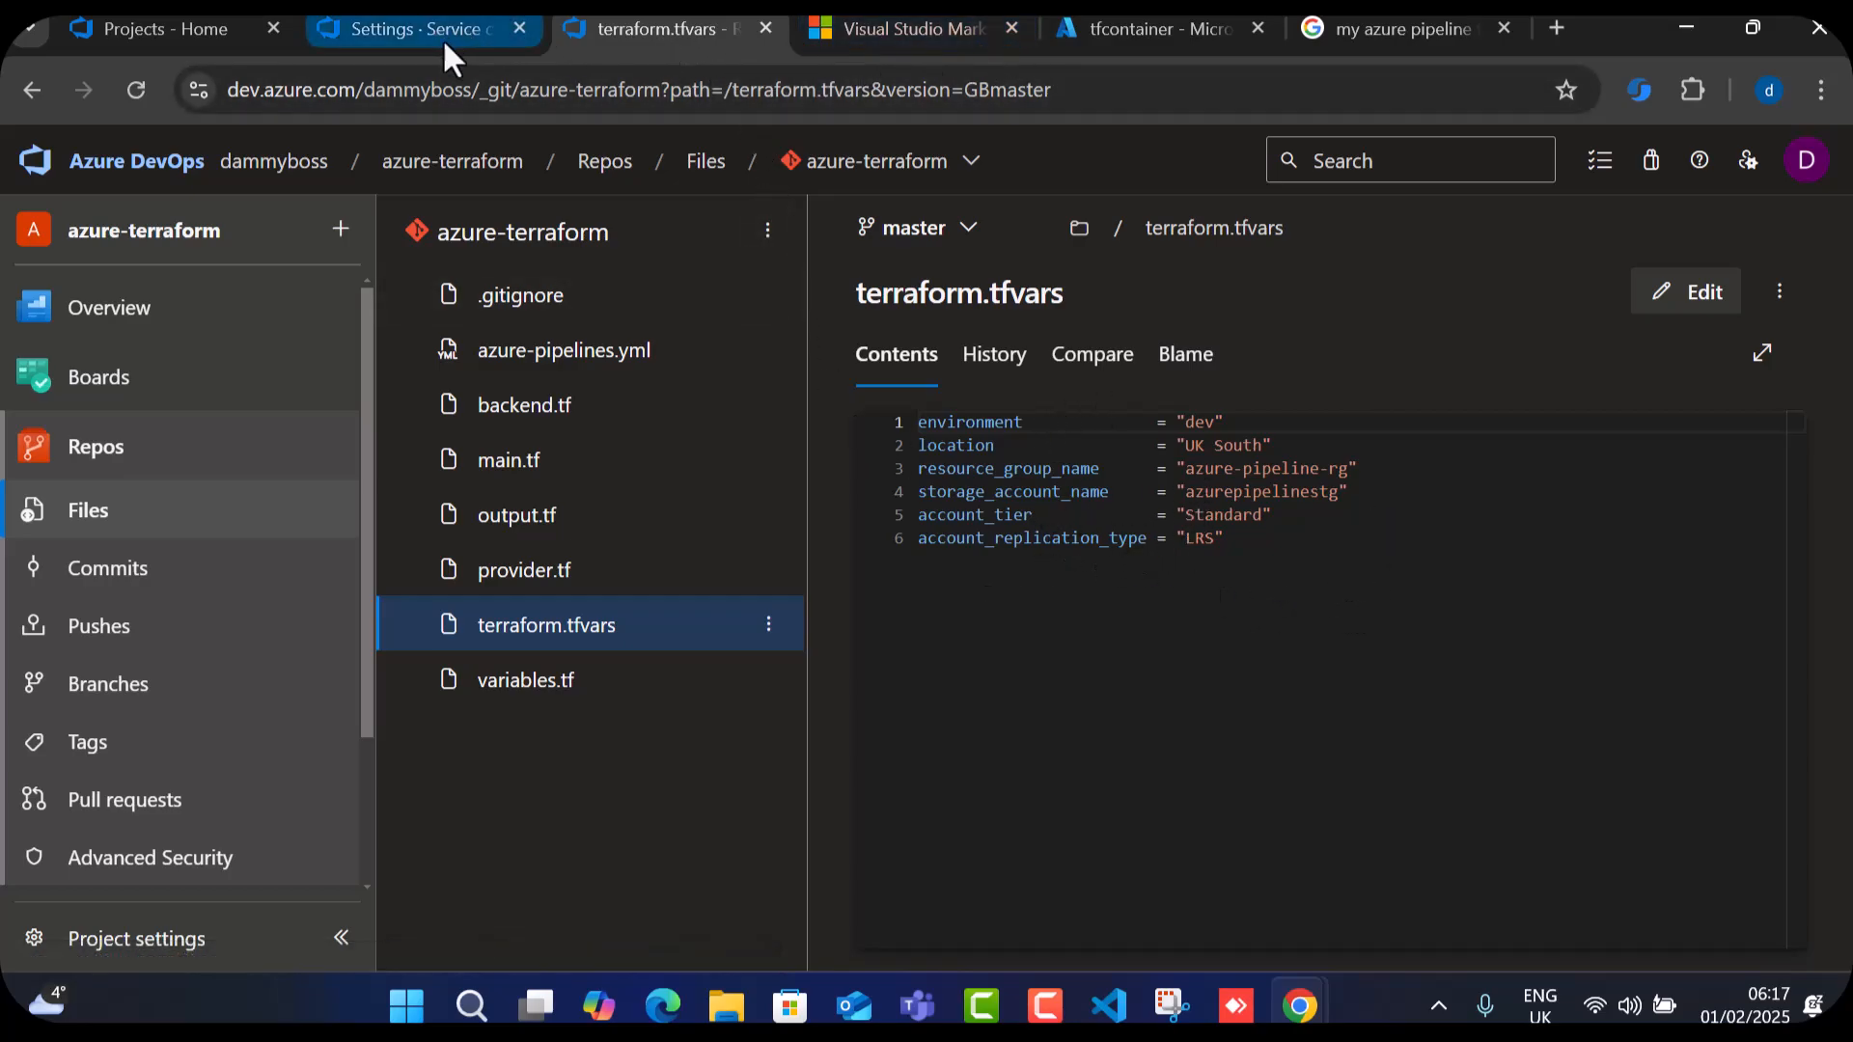
Open run #20250201.5 of the azure-terraform pipeline and start a new run from it.
{"action": "scroll", "coordinate": [141, 610], "scroll_direction": "down", "scroll_amount": 1}
{"action": "scroll", "coordinate": [141, 609], "scroll_direction": "down", "scroll_amount": 1}
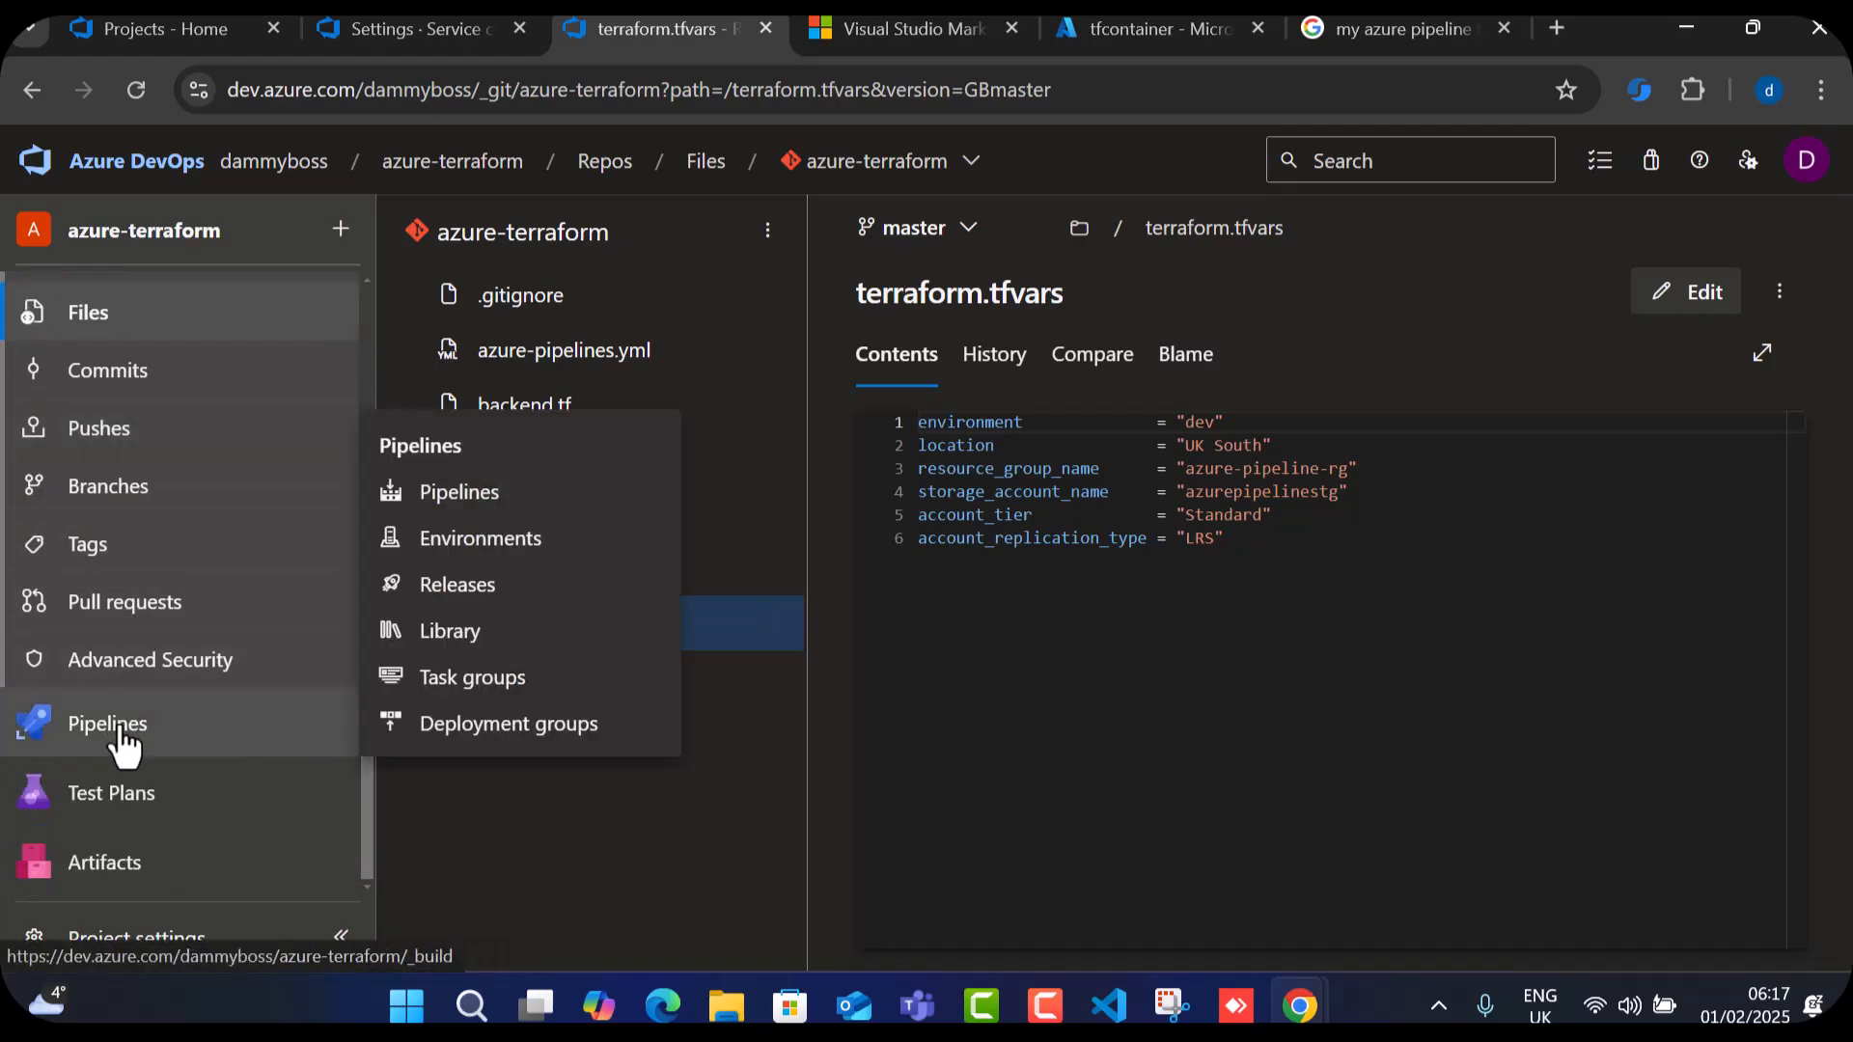
{"action": "left_click", "coordinate": [106, 724]}
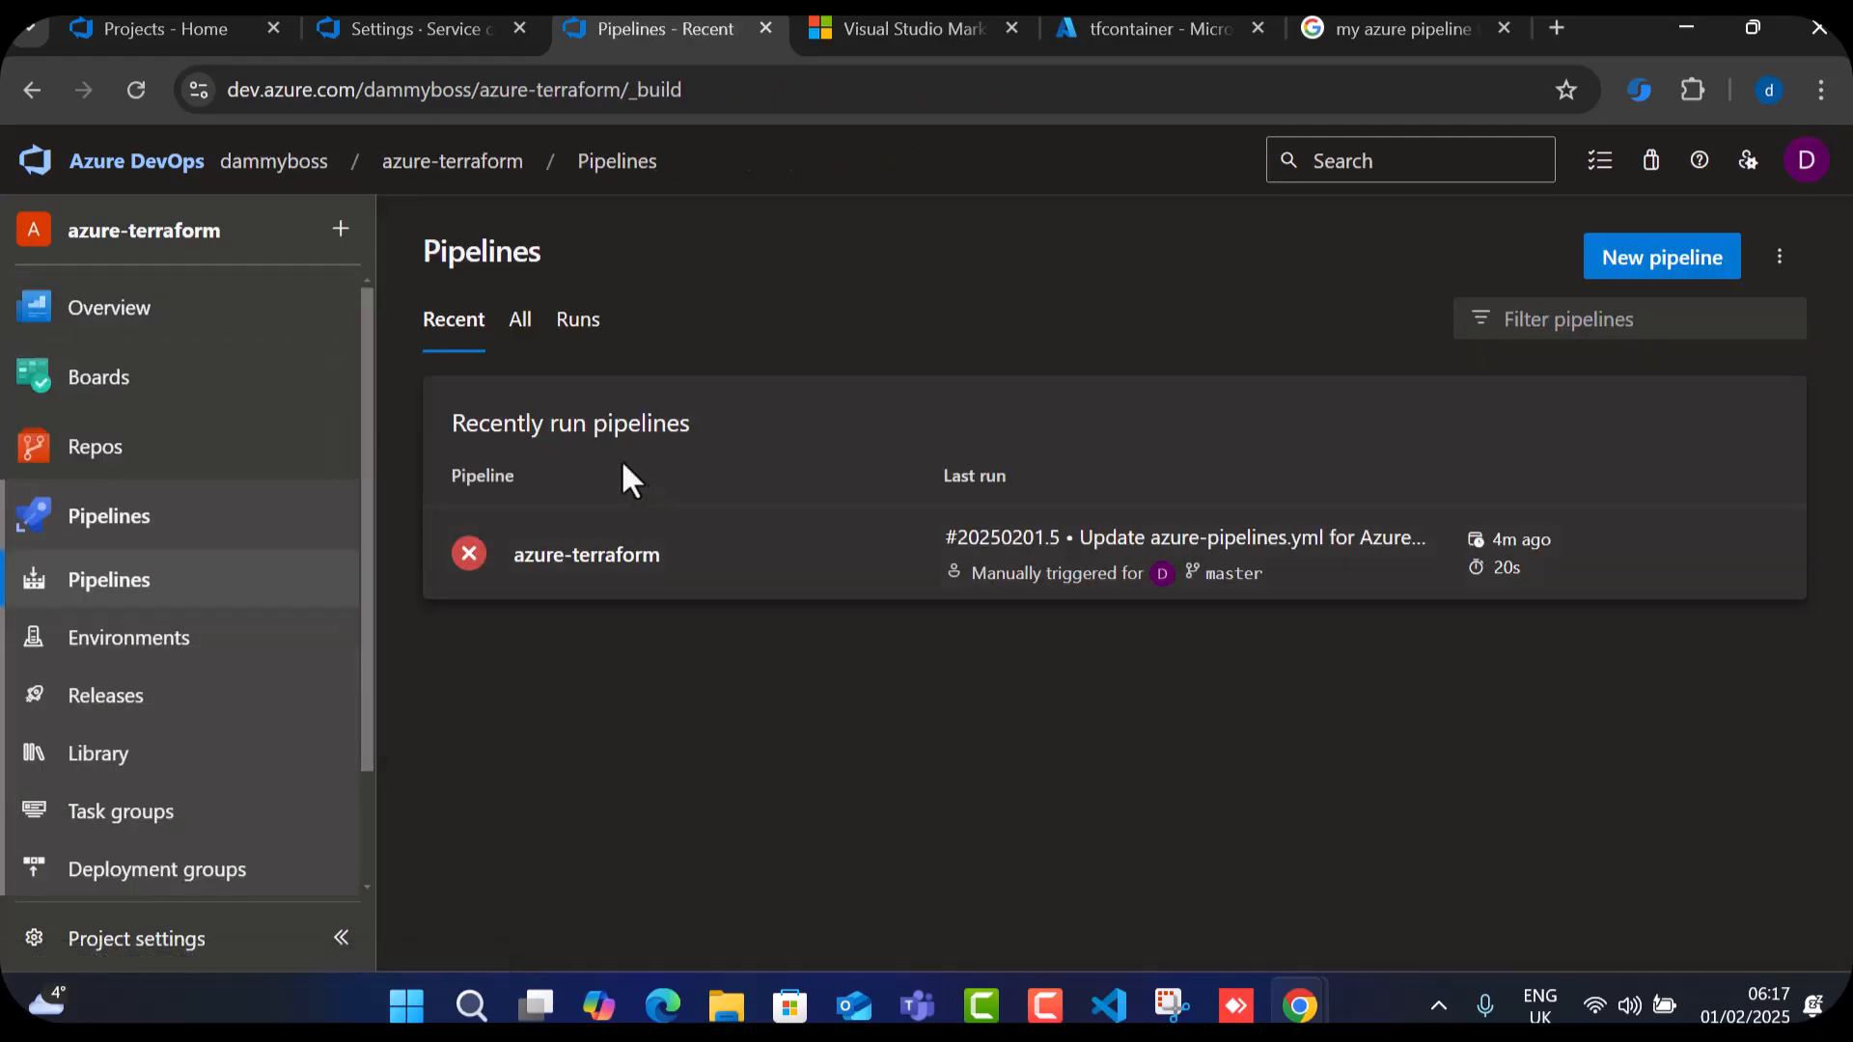
{"action": "left_click", "coordinate": [639, 560]}
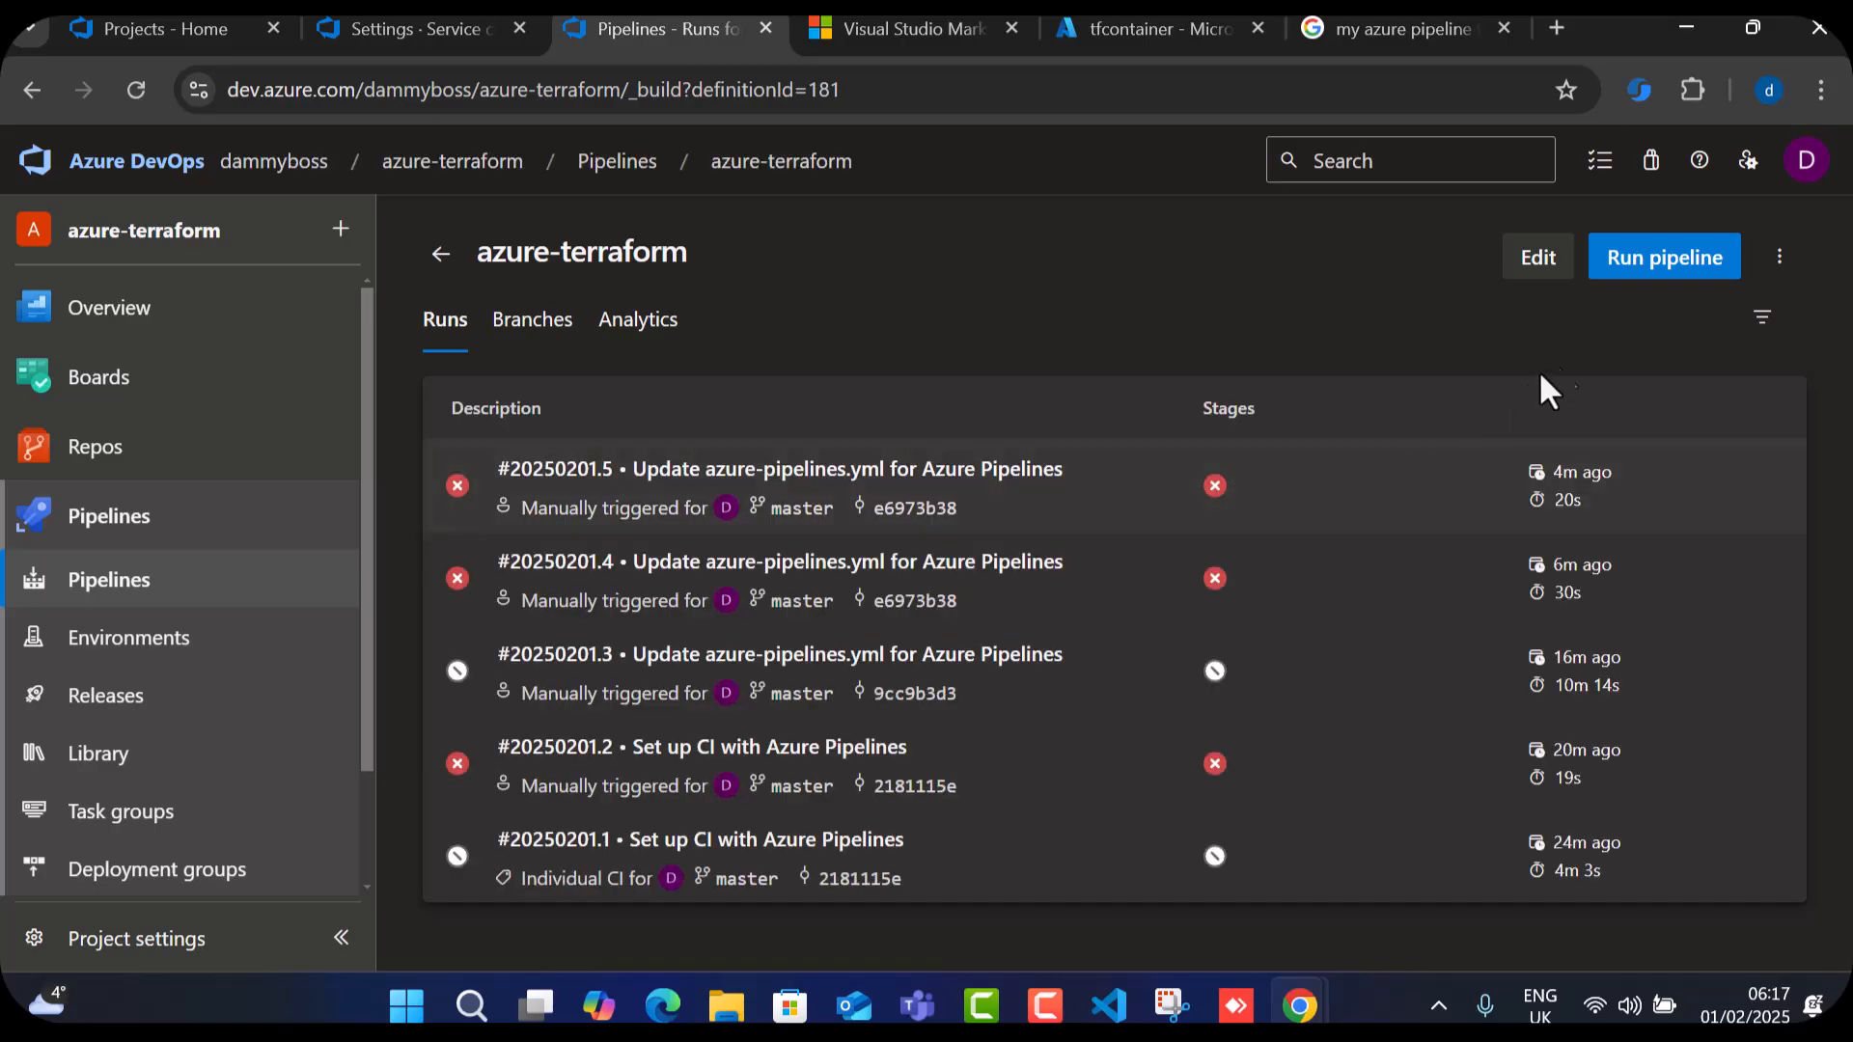
{"action": "left_click", "coordinate": [1512, 497]}
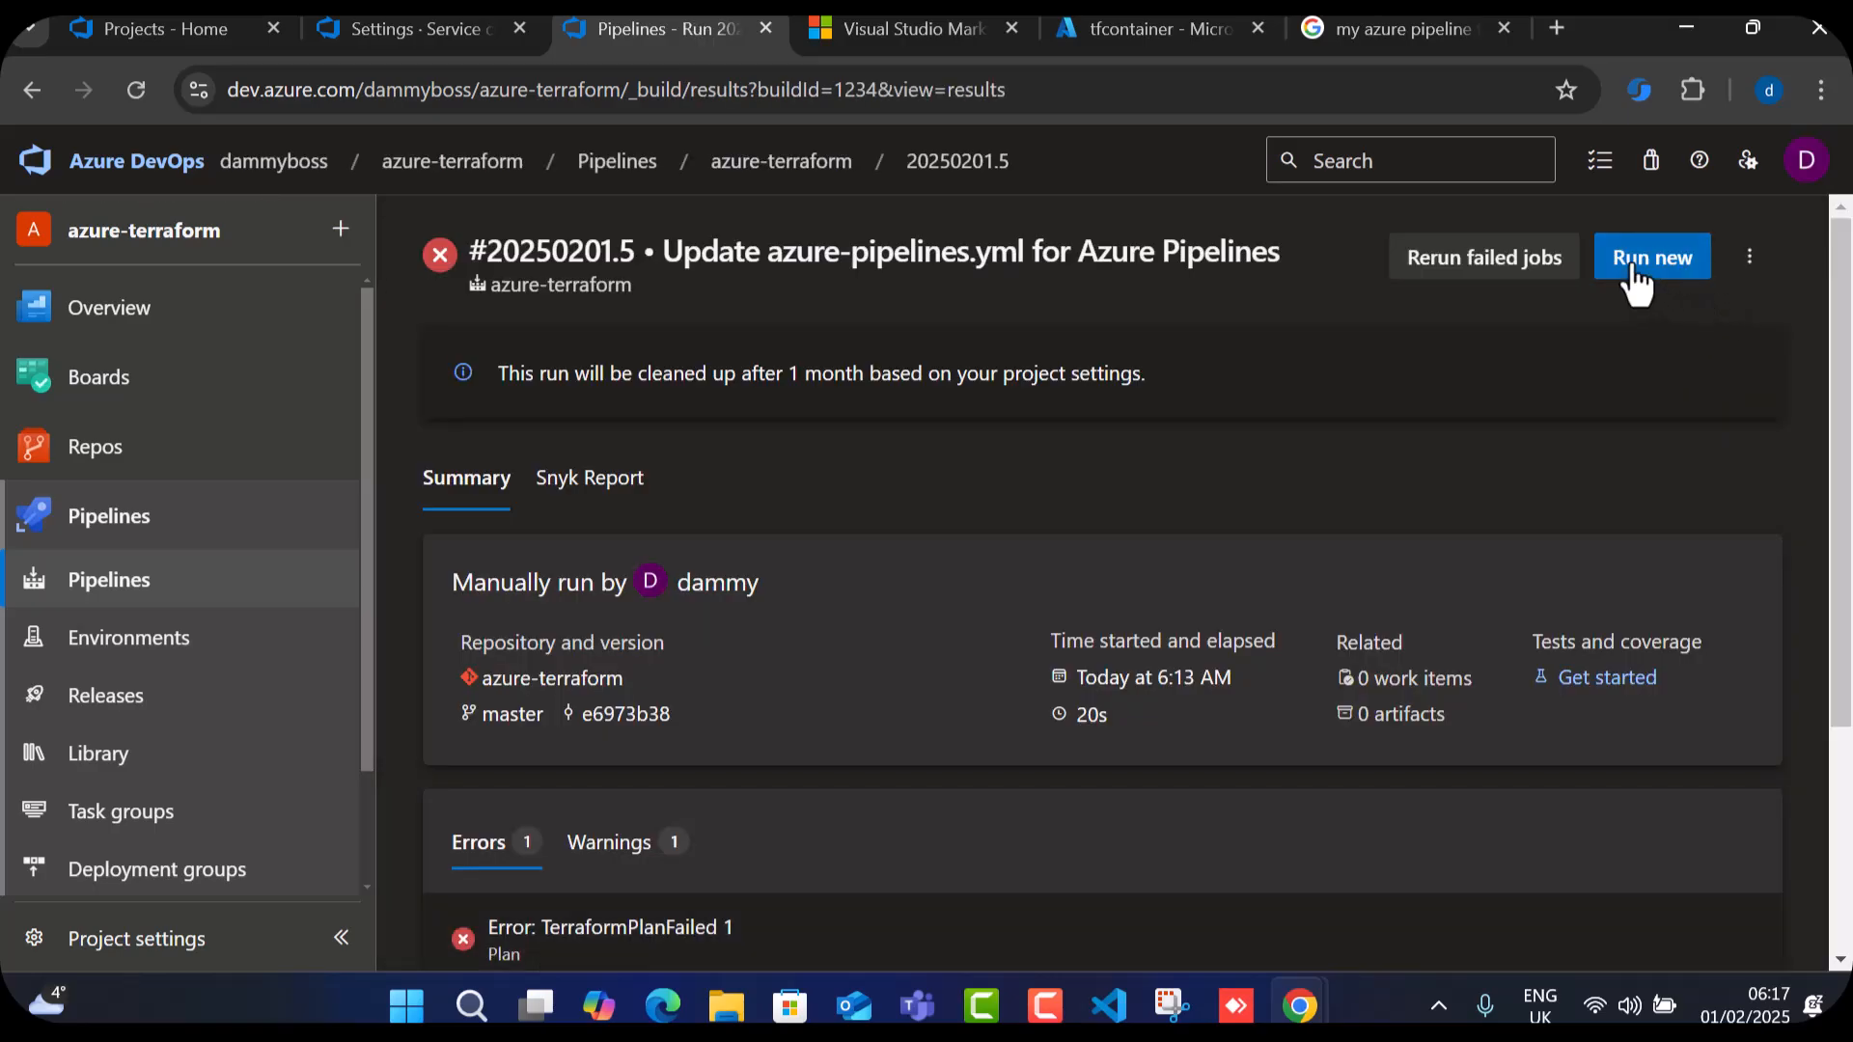
{"action": "left_click", "coordinate": [1650, 256]}
{"action": "left_click", "coordinate": [1756, 906]}
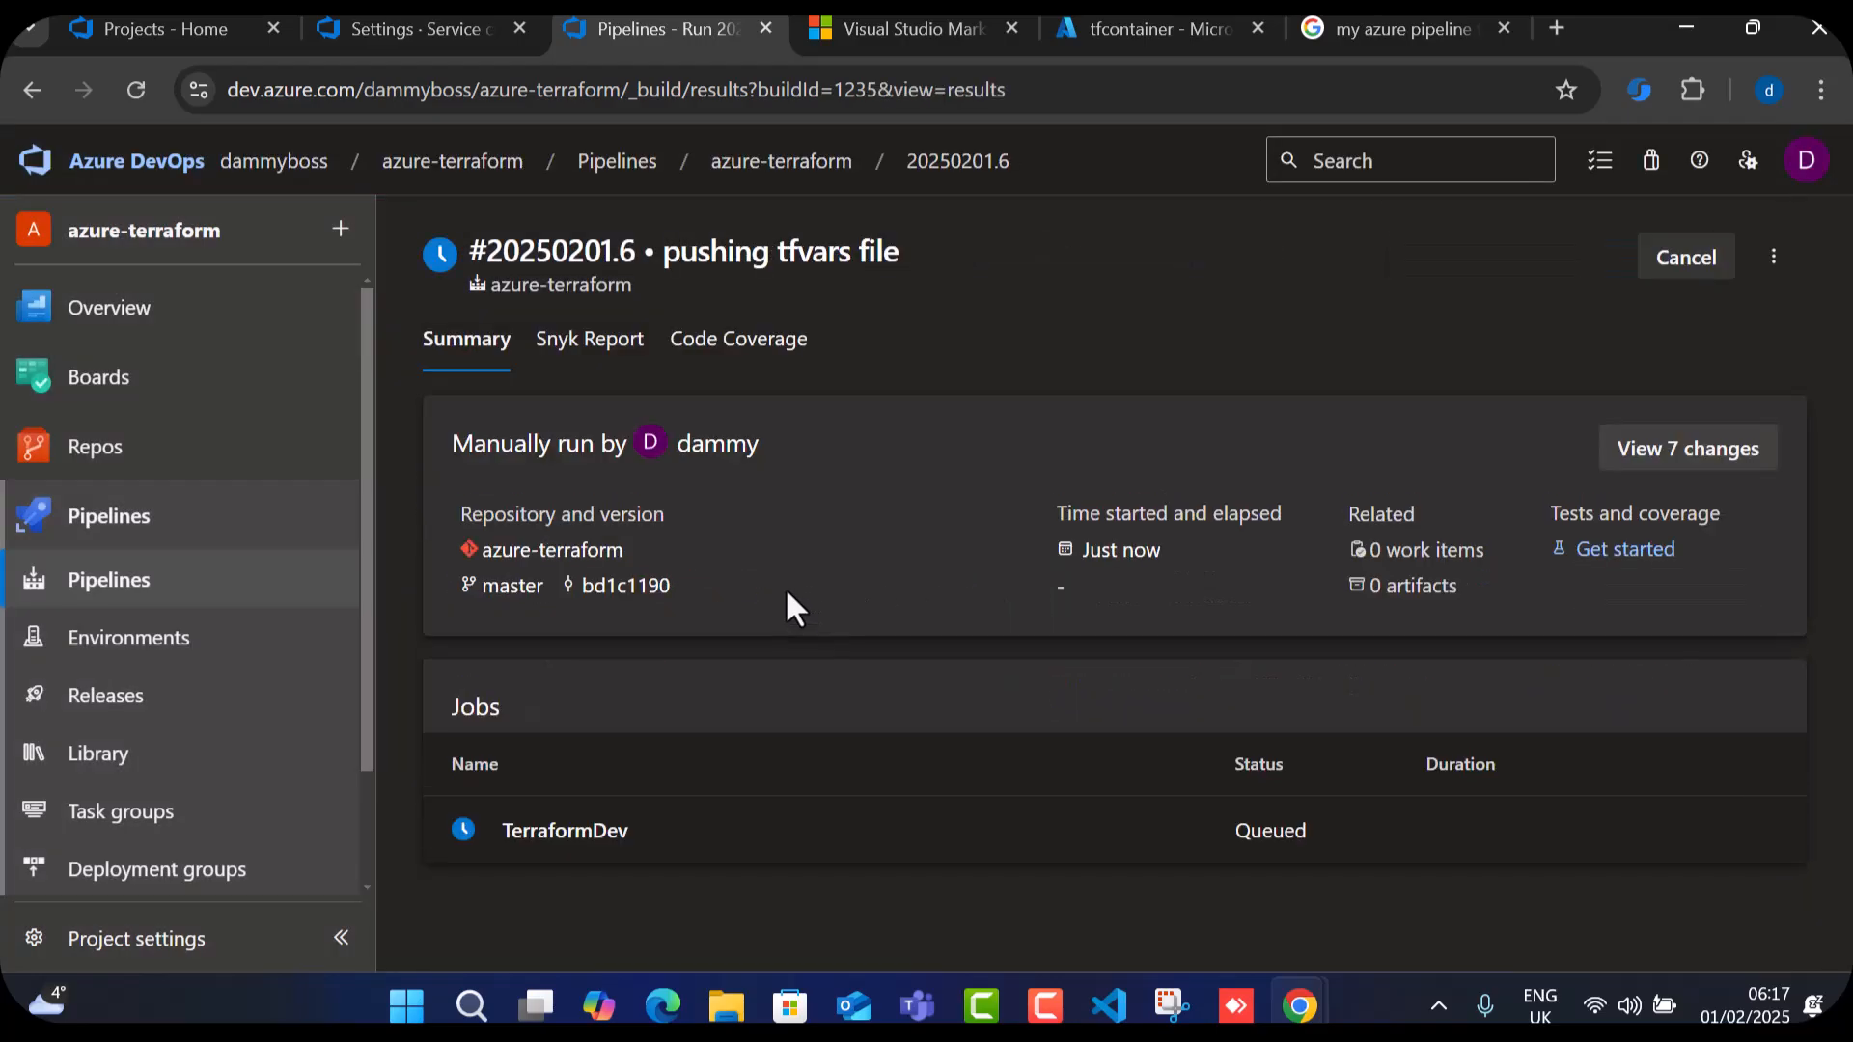
Open the TerraformDev job, follow its Init, Validate and Plan logs, and reload the Plan log page.
{"action": "left_click", "coordinate": [589, 833]}
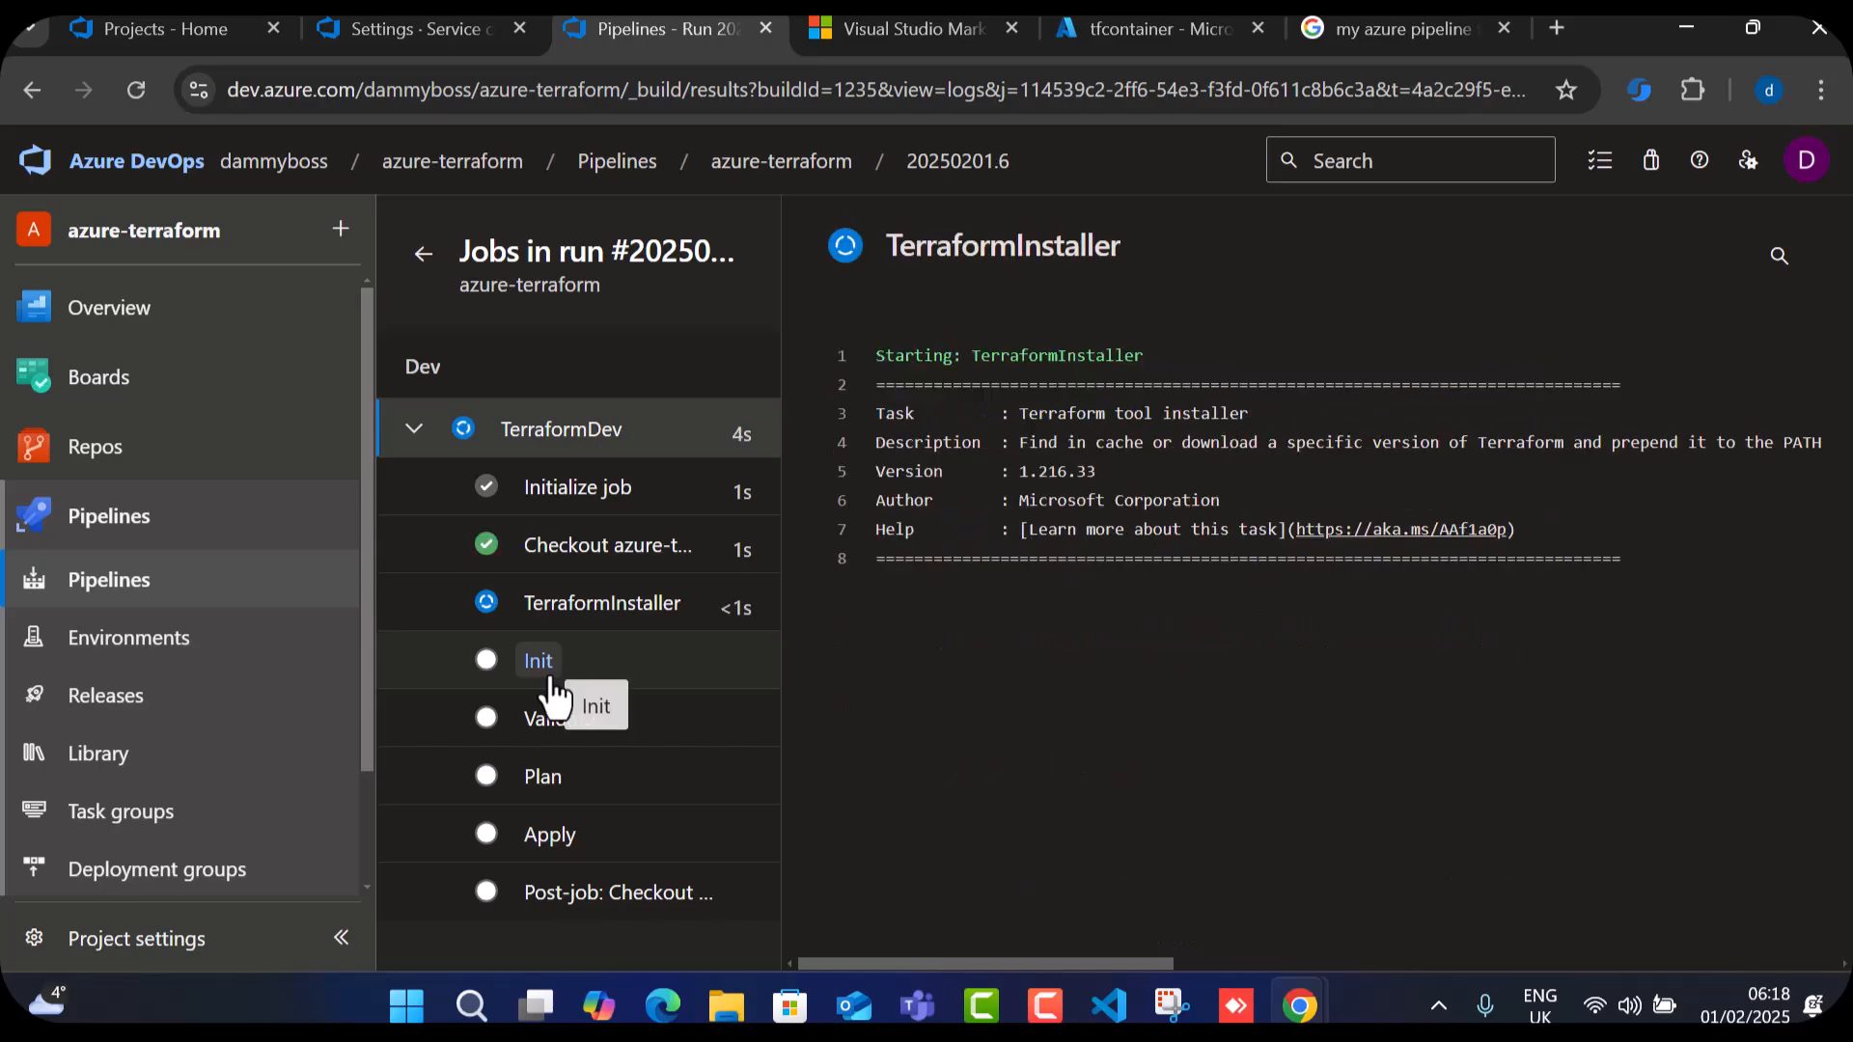
{"action": "left_click", "coordinate": [546, 675]}
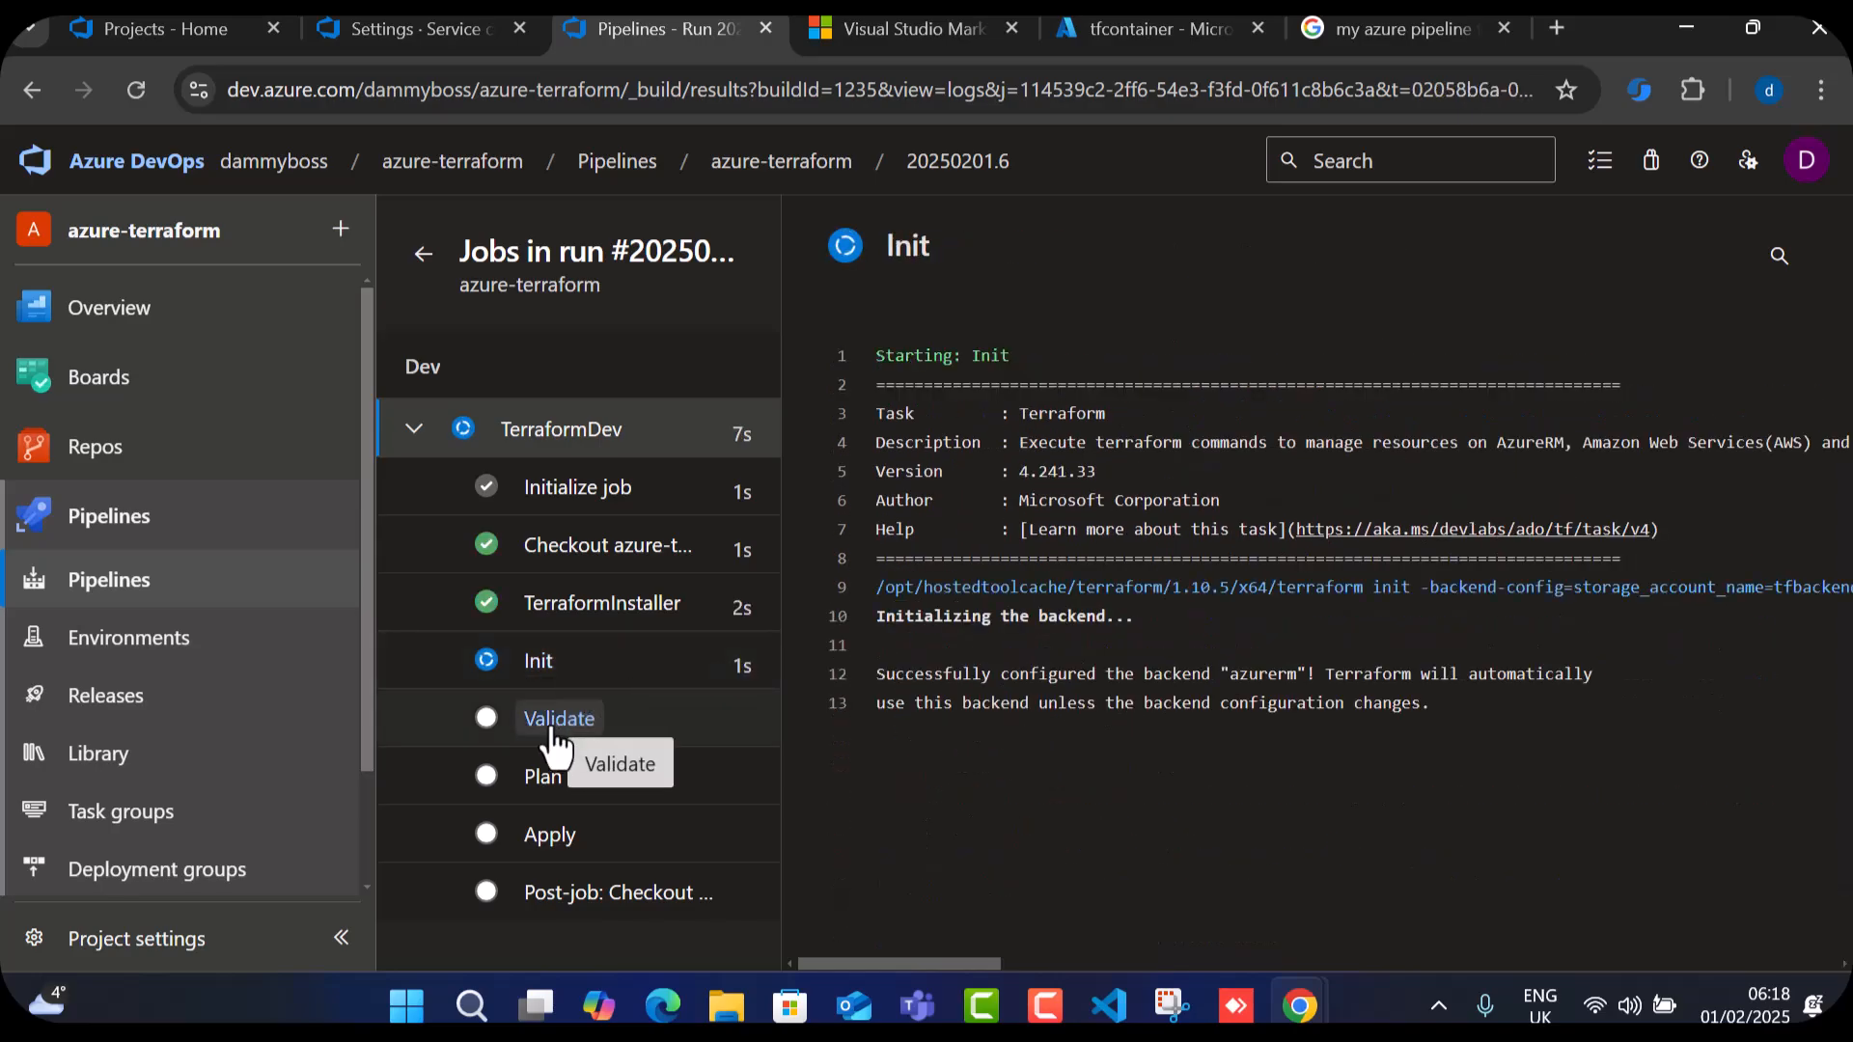
{"action": "left_click", "coordinate": [554, 731]}
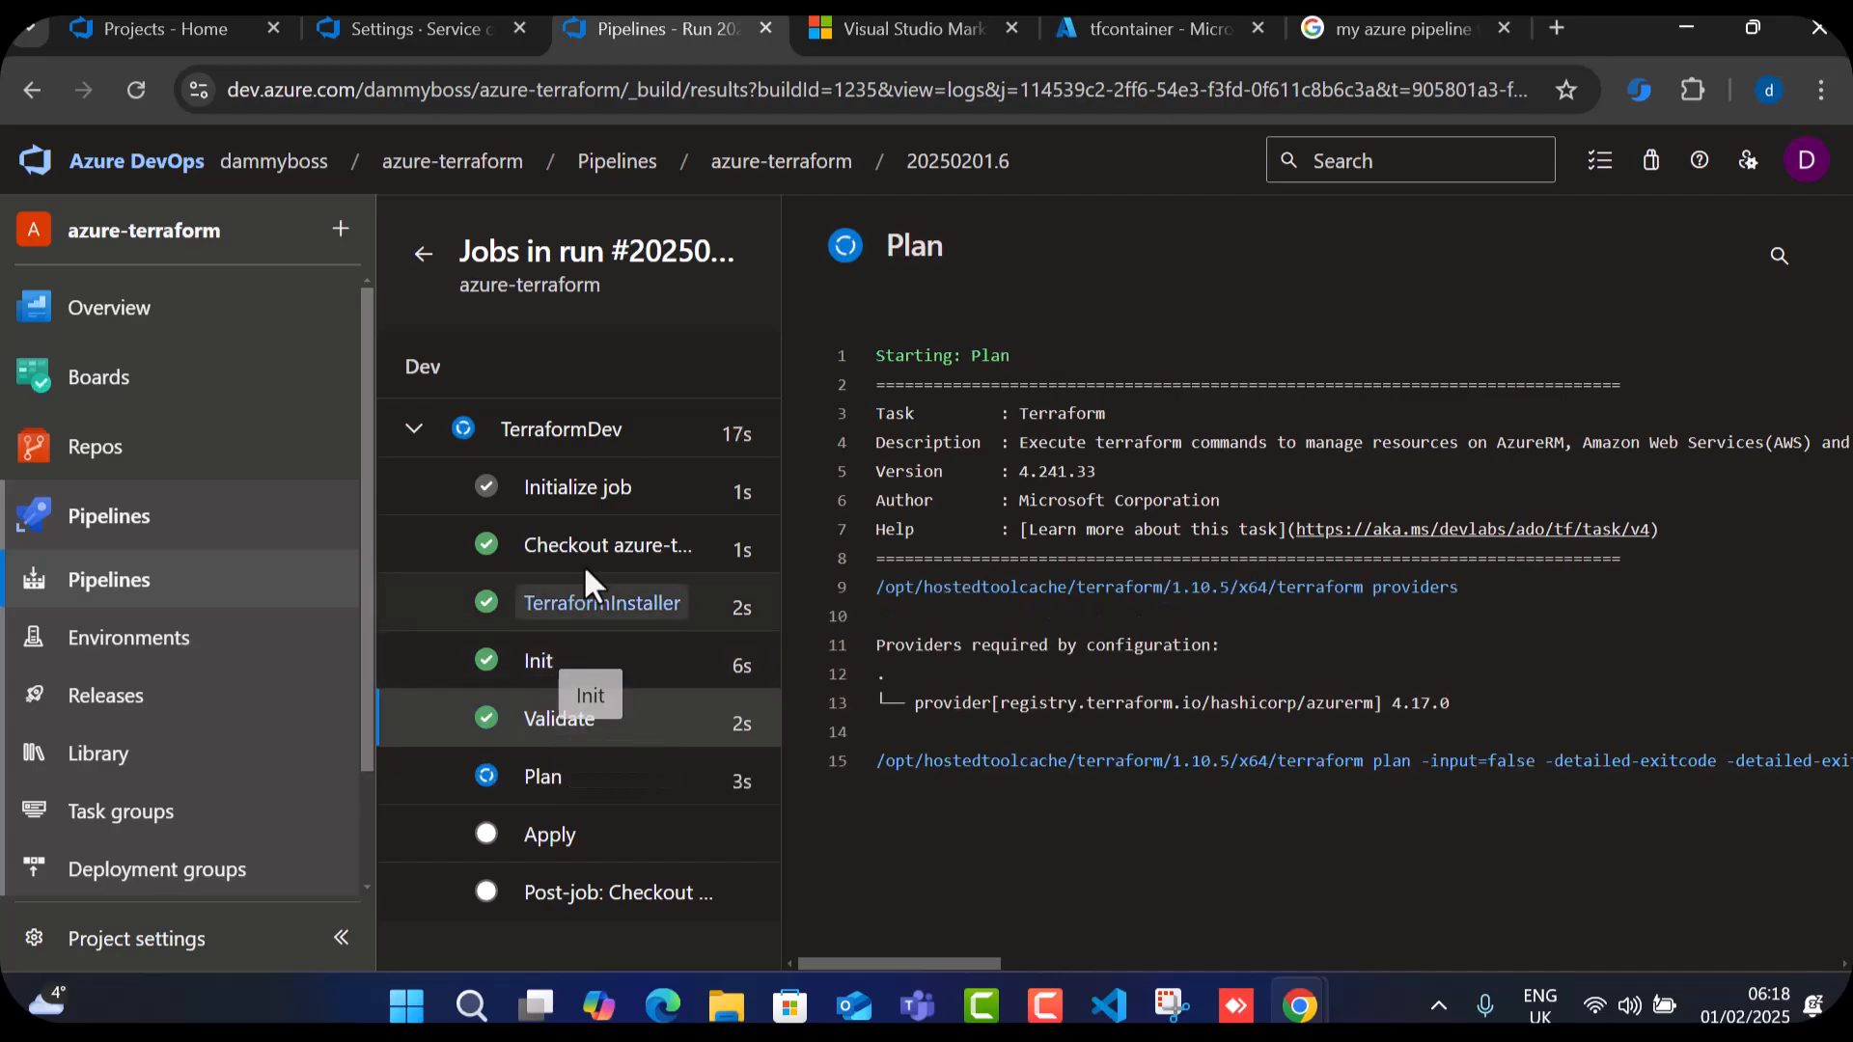
{"action": "left_click", "coordinate": [543, 781]}
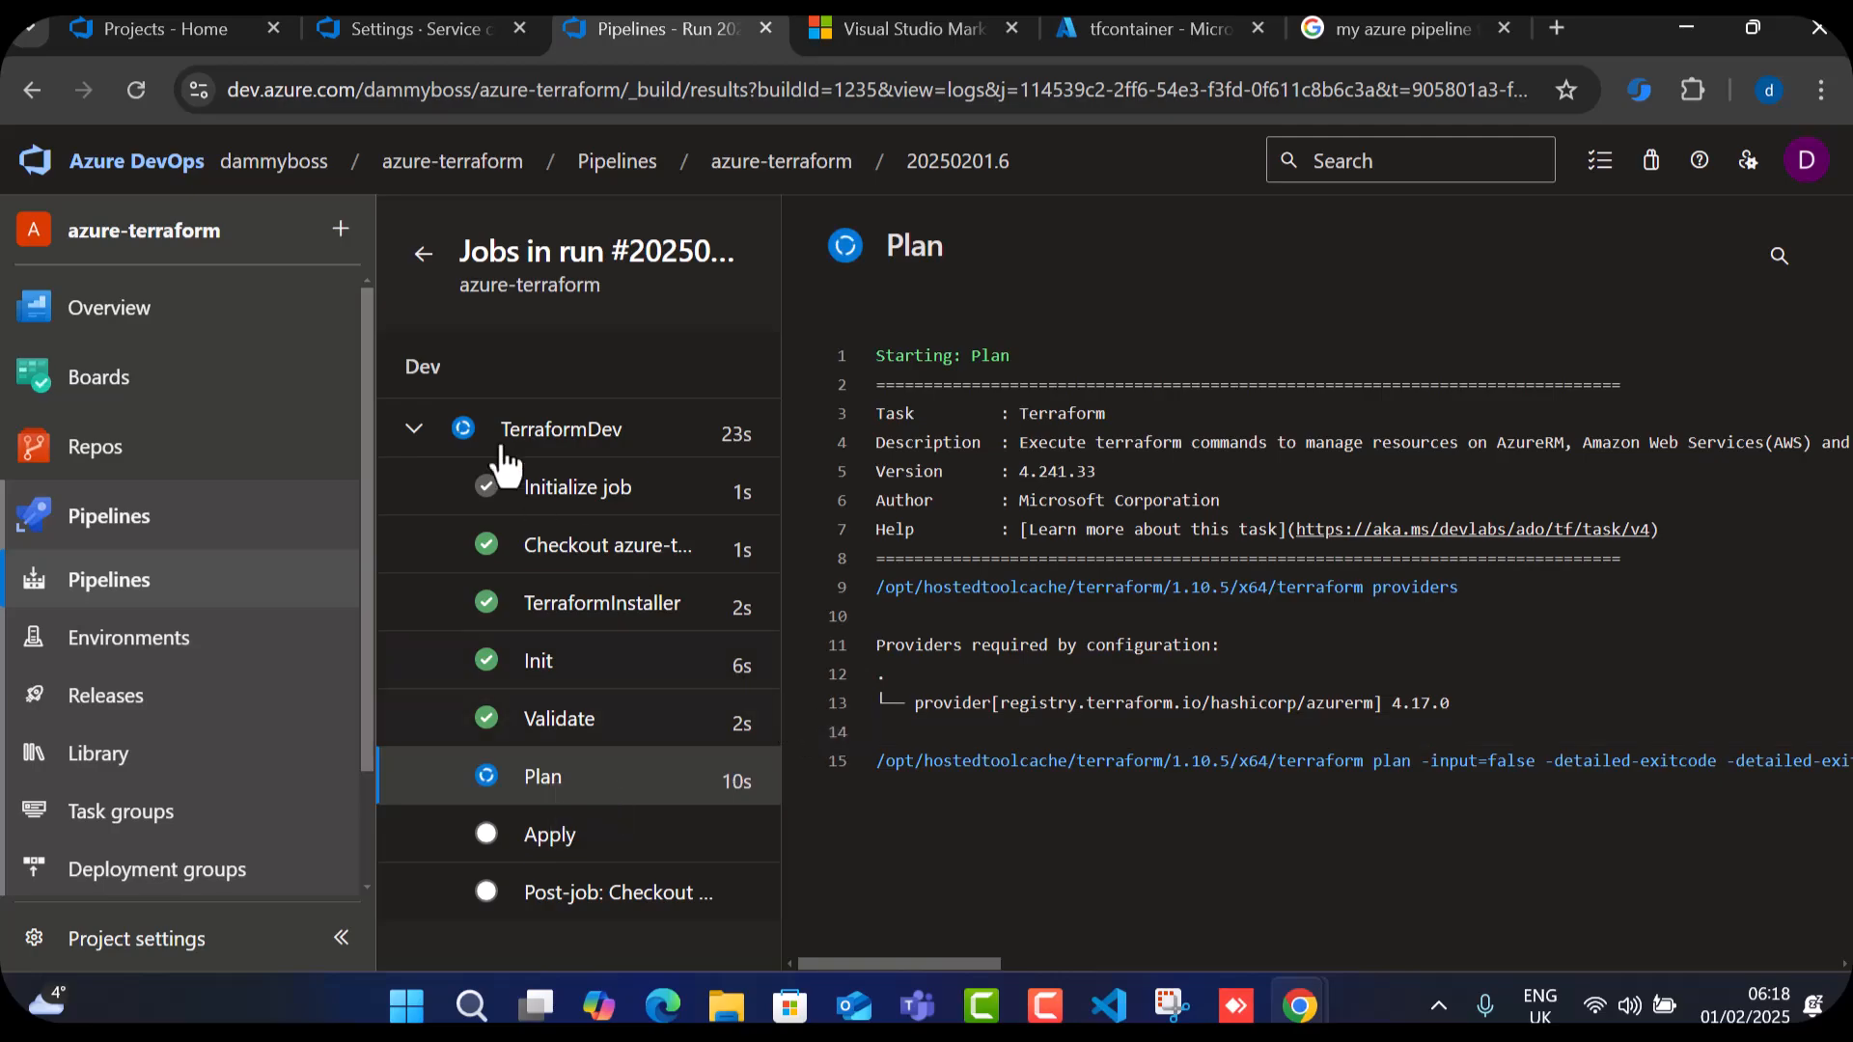
{"action": "left_click", "coordinate": [137, 81]}
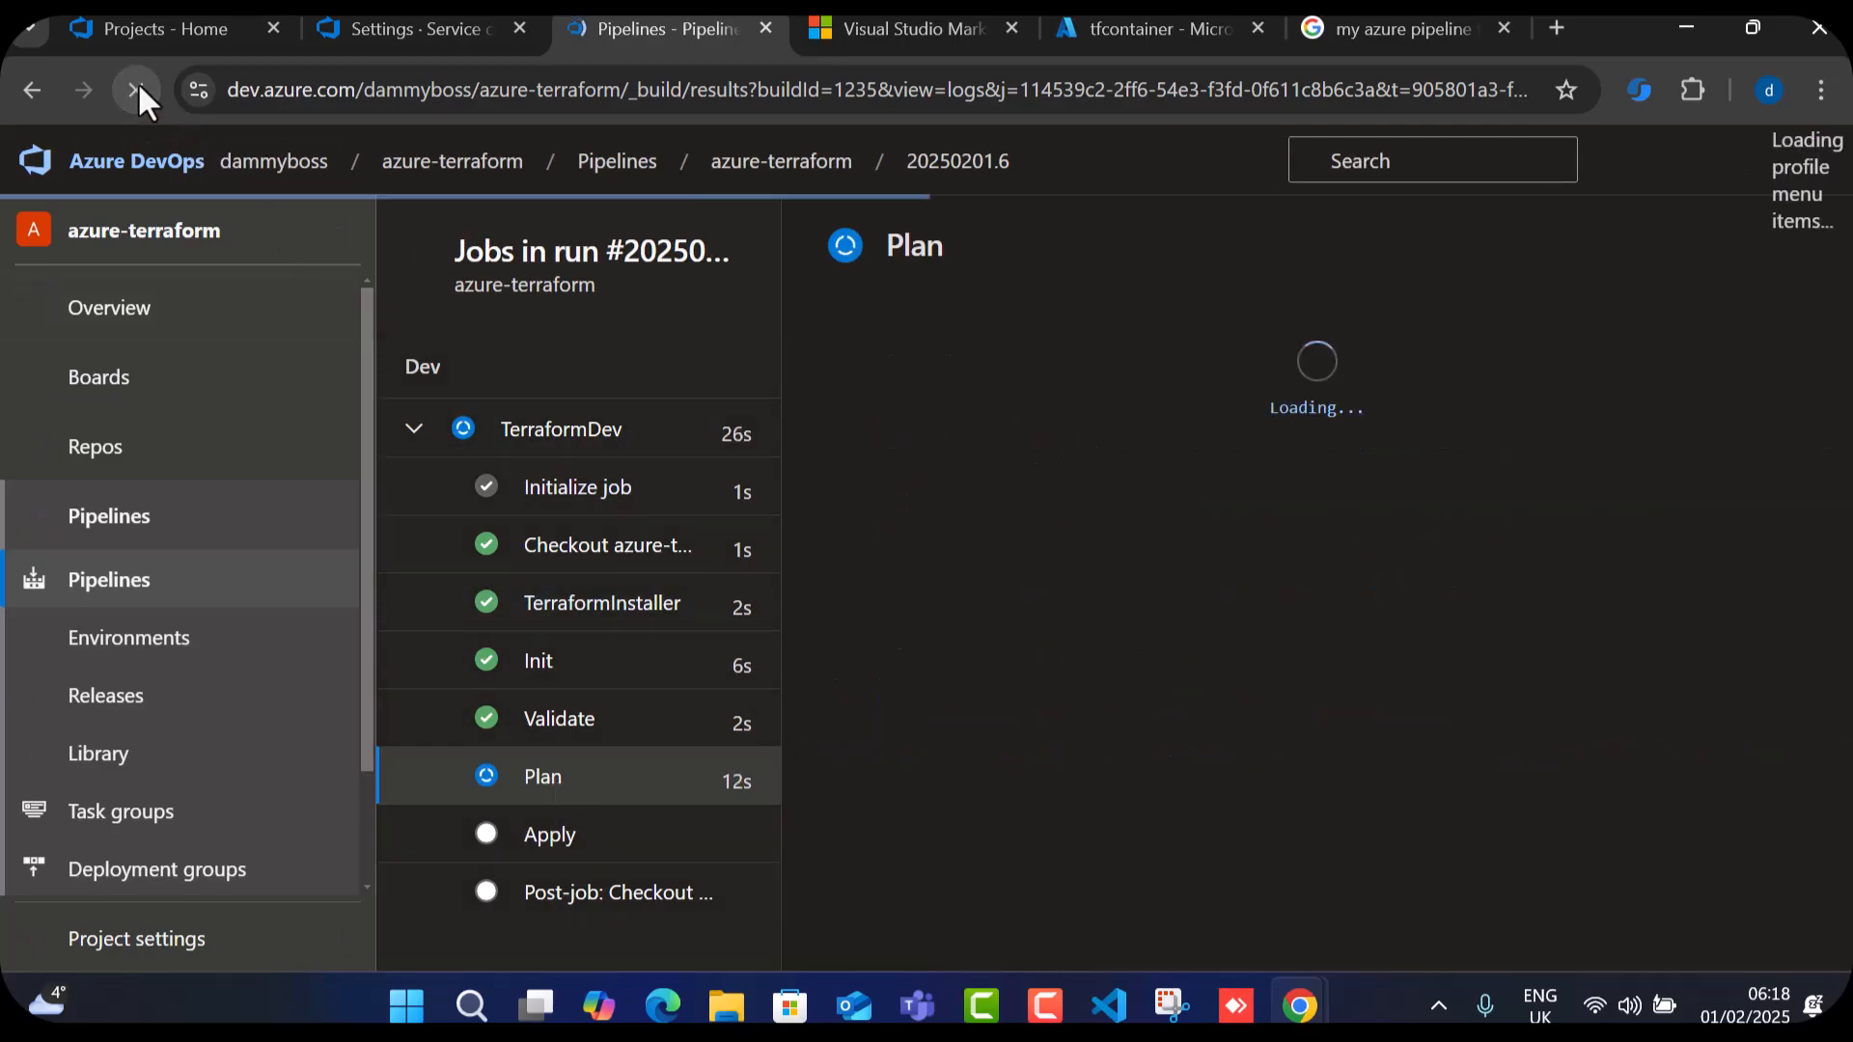
Review the Plan task's log through to the plan summary line, including the planned storage account attributes.
{"action": "scroll", "coordinate": [1181, 748], "scroll_direction": "down", "scroll_amount": 3}
{"action": "scroll", "coordinate": [1181, 748], "scroll_direction": "down", "scroll_amount": 5}
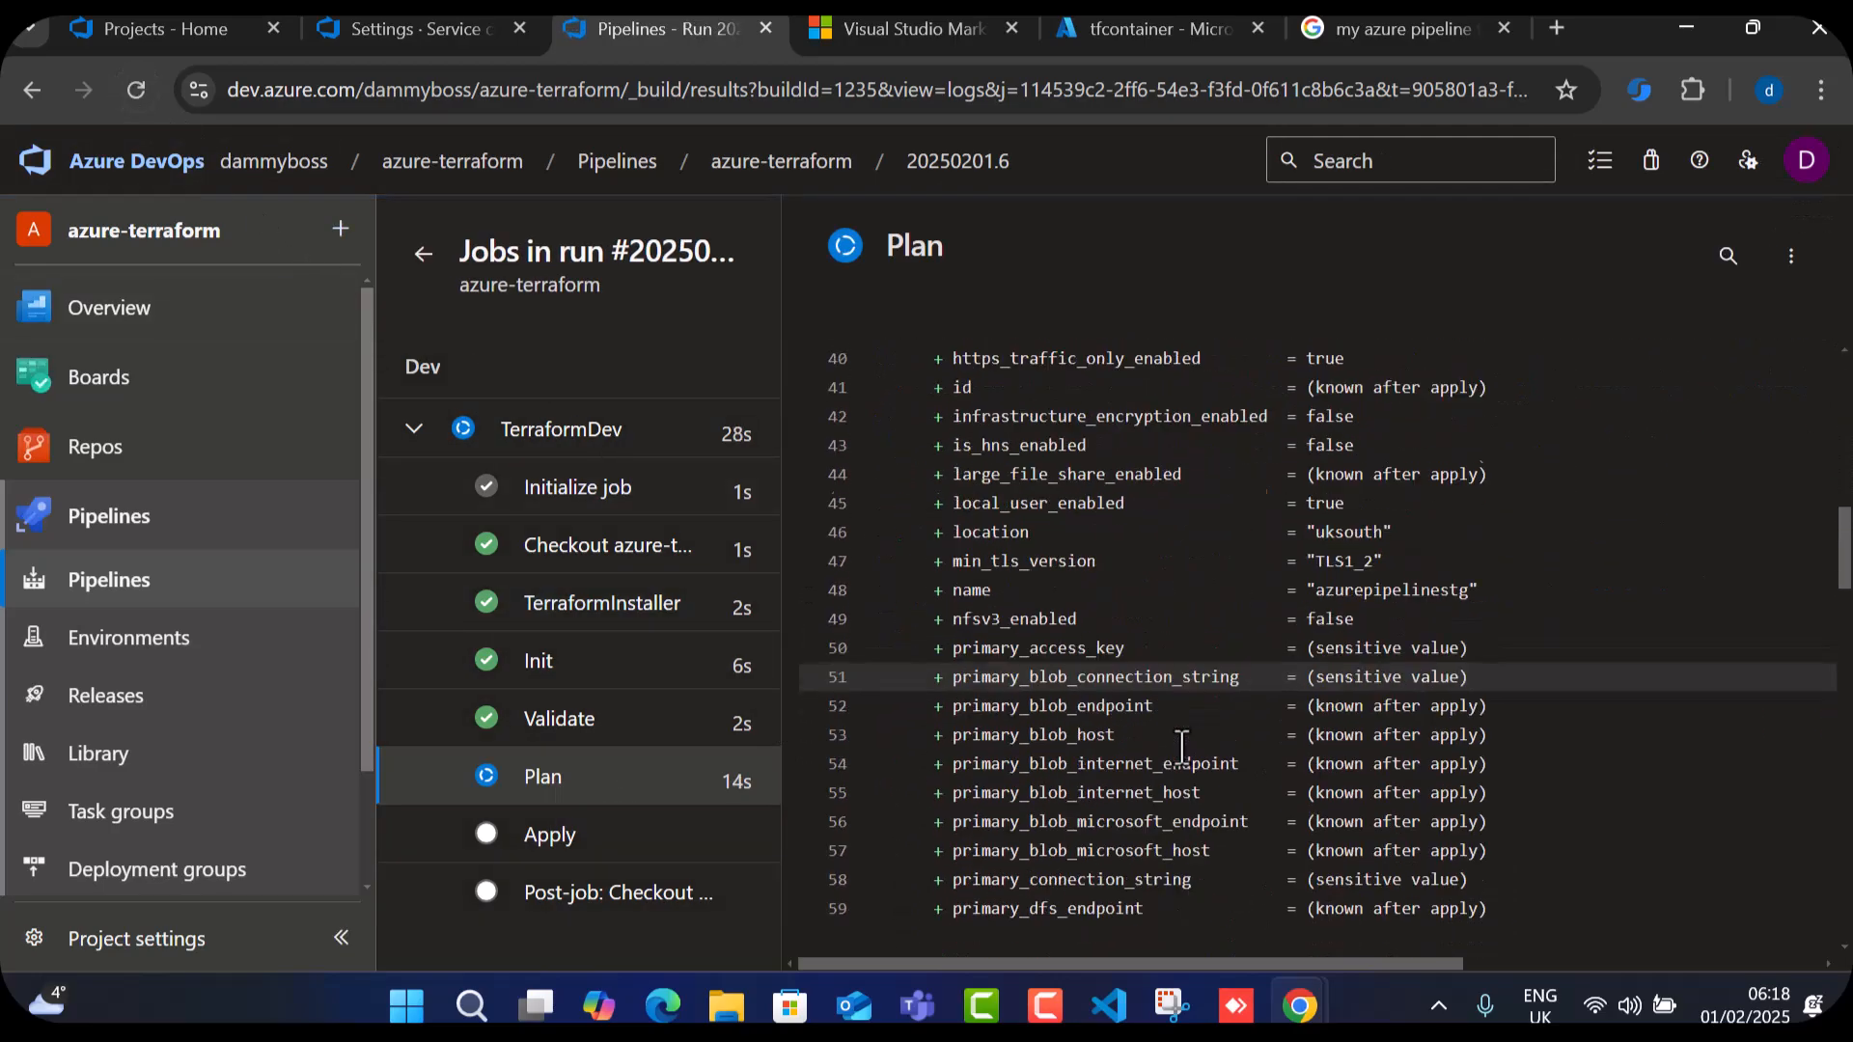
{"action": "left_click", "coordinate": [568, 786]}
{"action": "scroll", "coordinate": [1194, 731], "scroll_direction": "down", "scroll_amount": 10}
{"action": "scroll", "coordinate": [1195, 731], "scroll_direction": "down", "scroll_amount": 15}
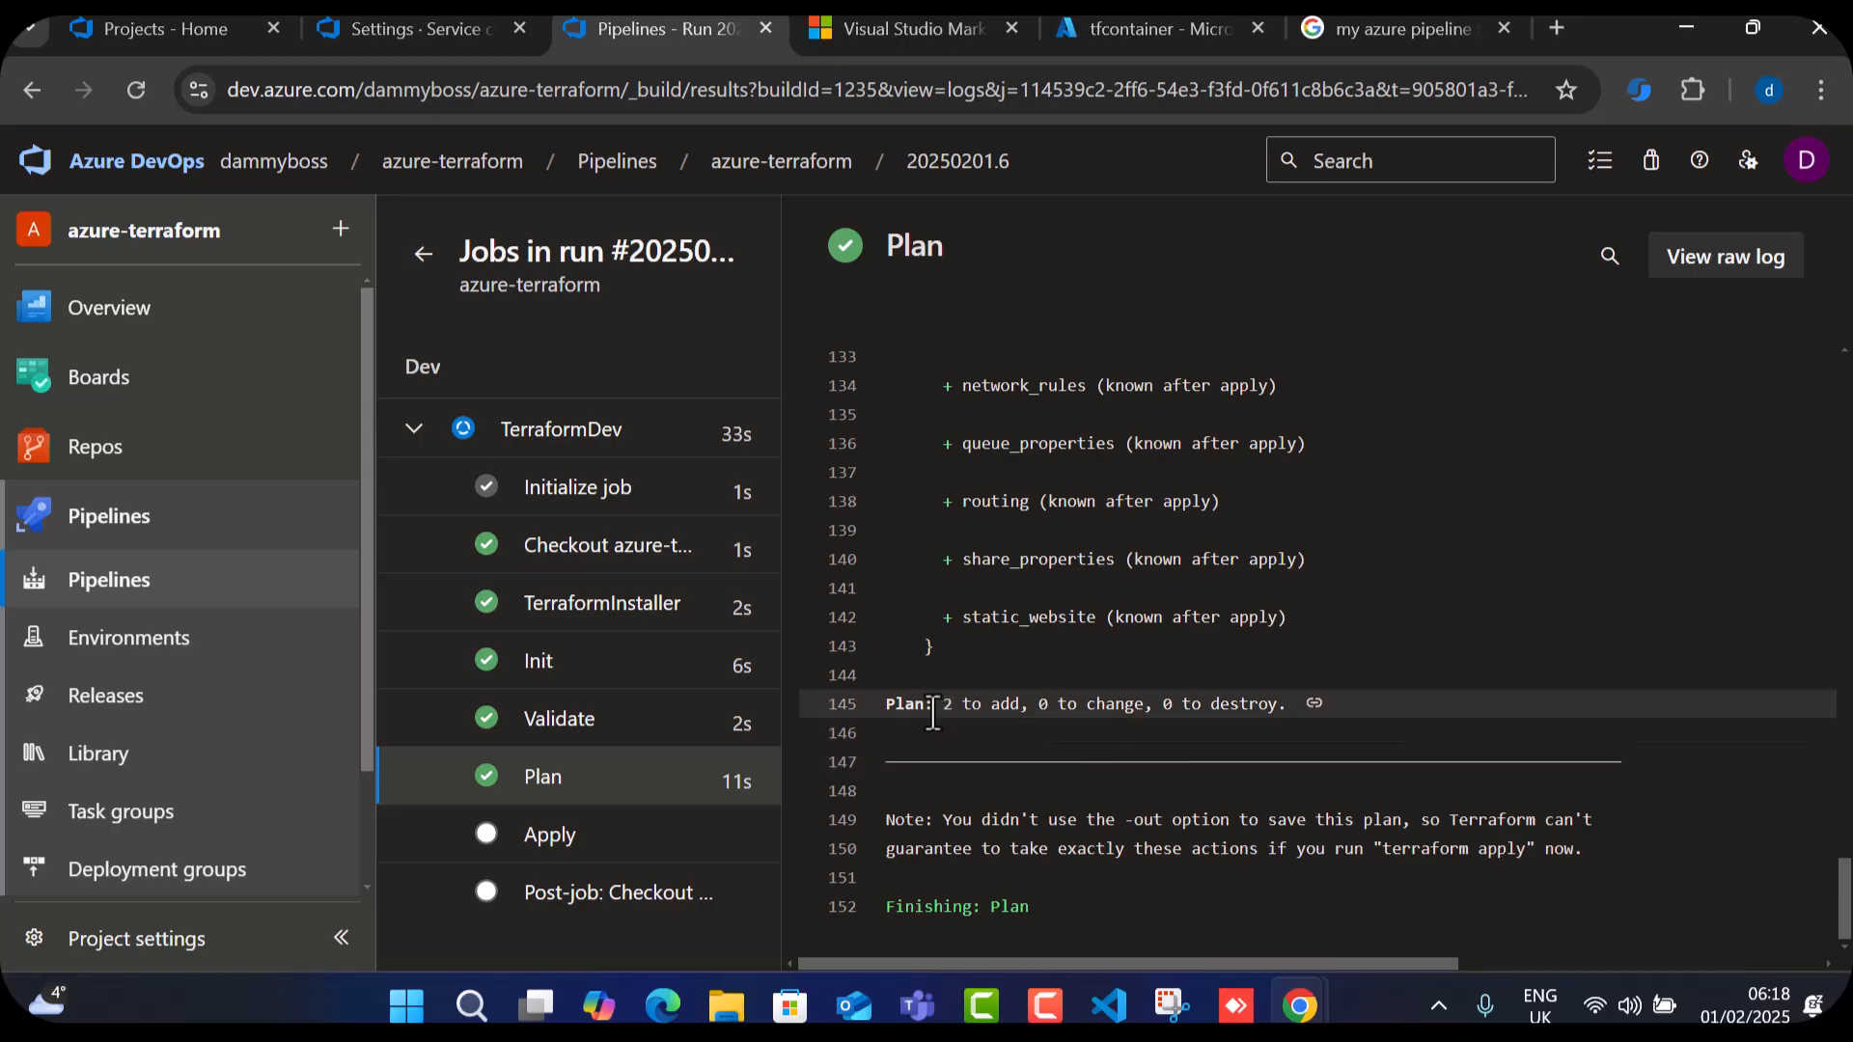
{"action": "triple_click", "coordinate": [1210, 708]}
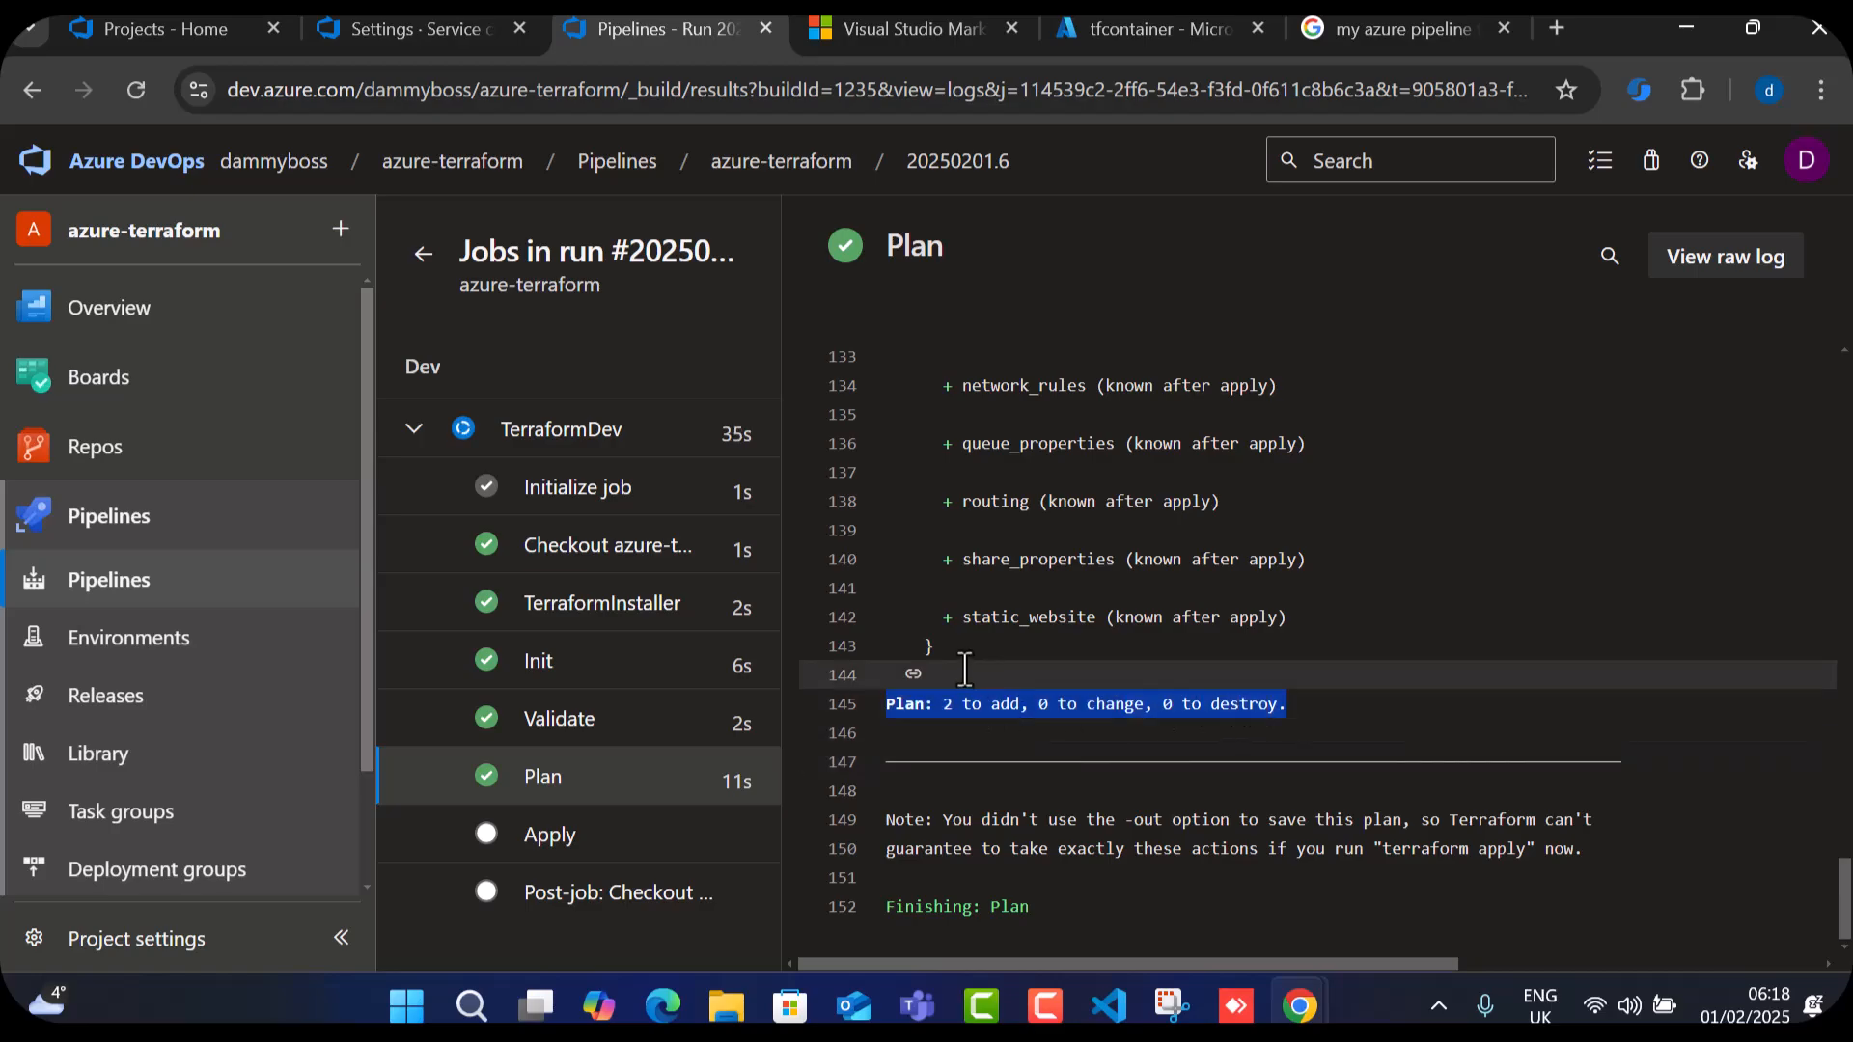
{"action": "scroll", "coordinate": [1129, 599], "scroll_direction": "up", "scroll_amount": 20}
{"action": "scroll", "coordinate": [1134, 690], "scroll_direction": "down", "scroll_amount": 20}
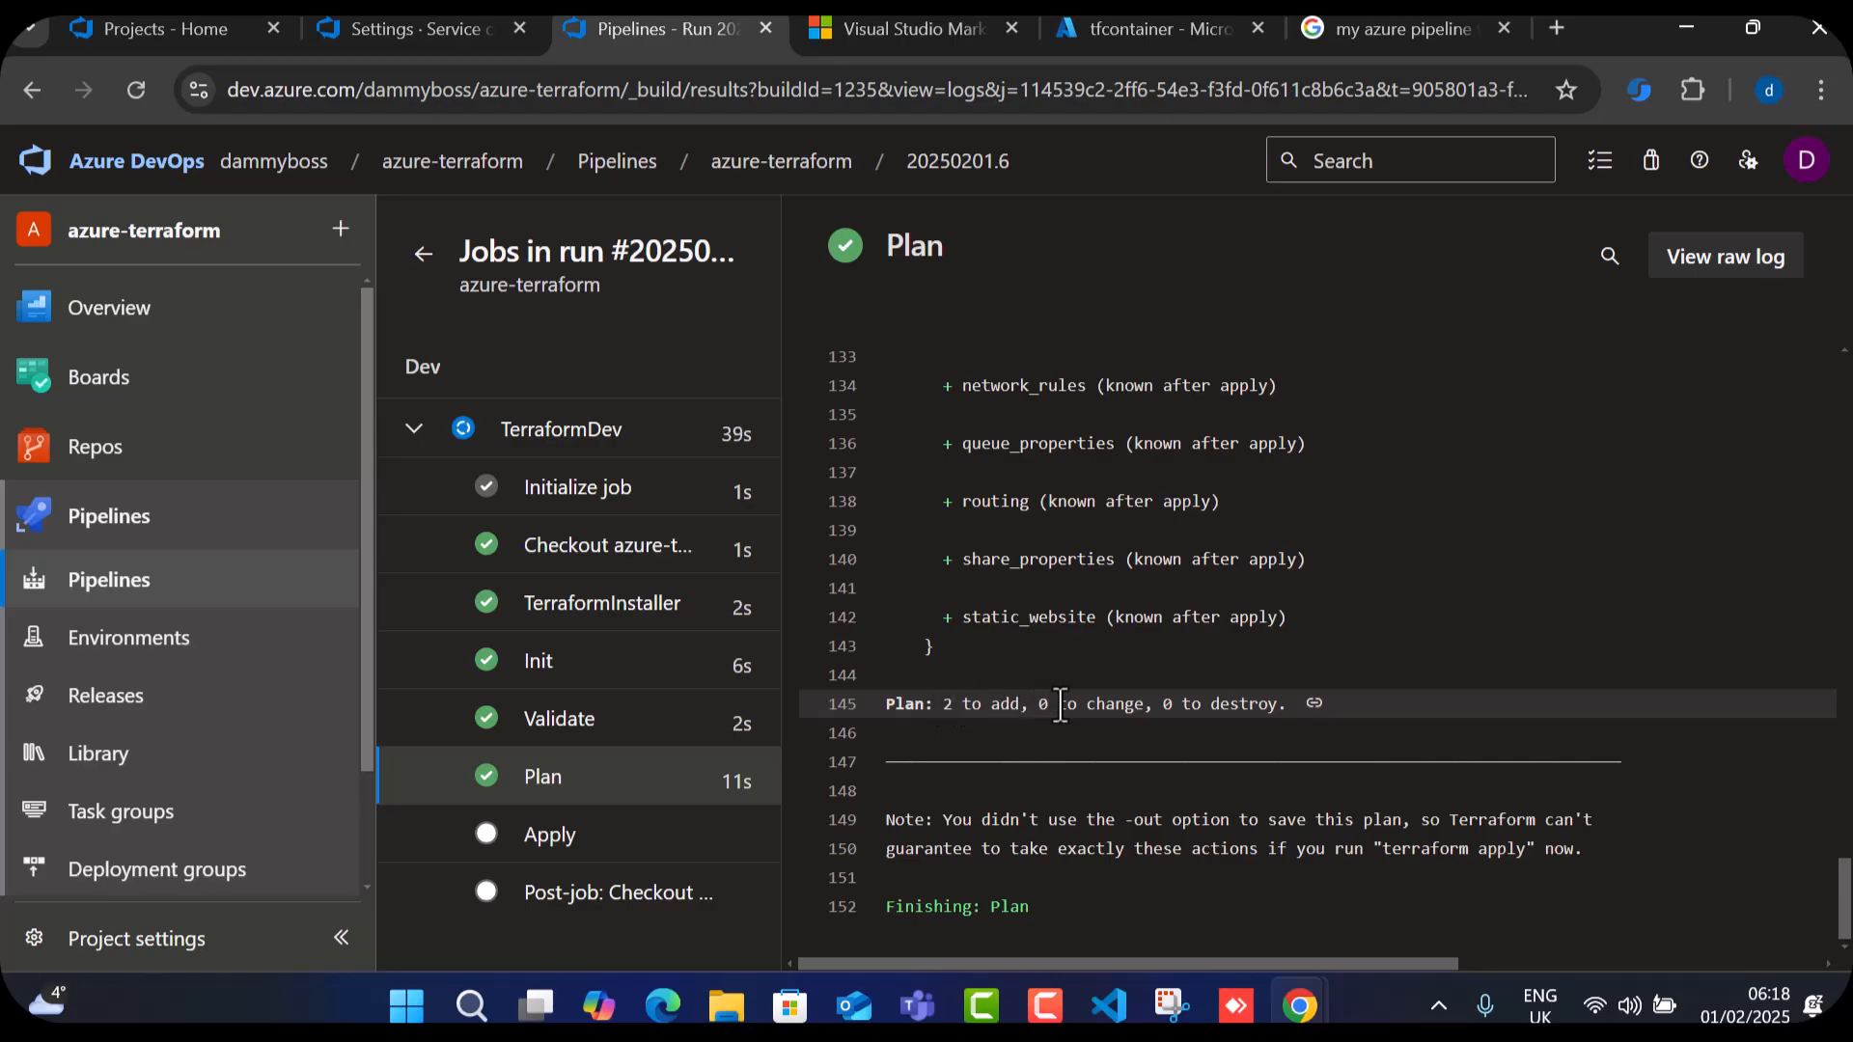
{"action": "scroll", "coordinate": [1255, 700], "scroll_direction": "up", "scroll_amount": 20}
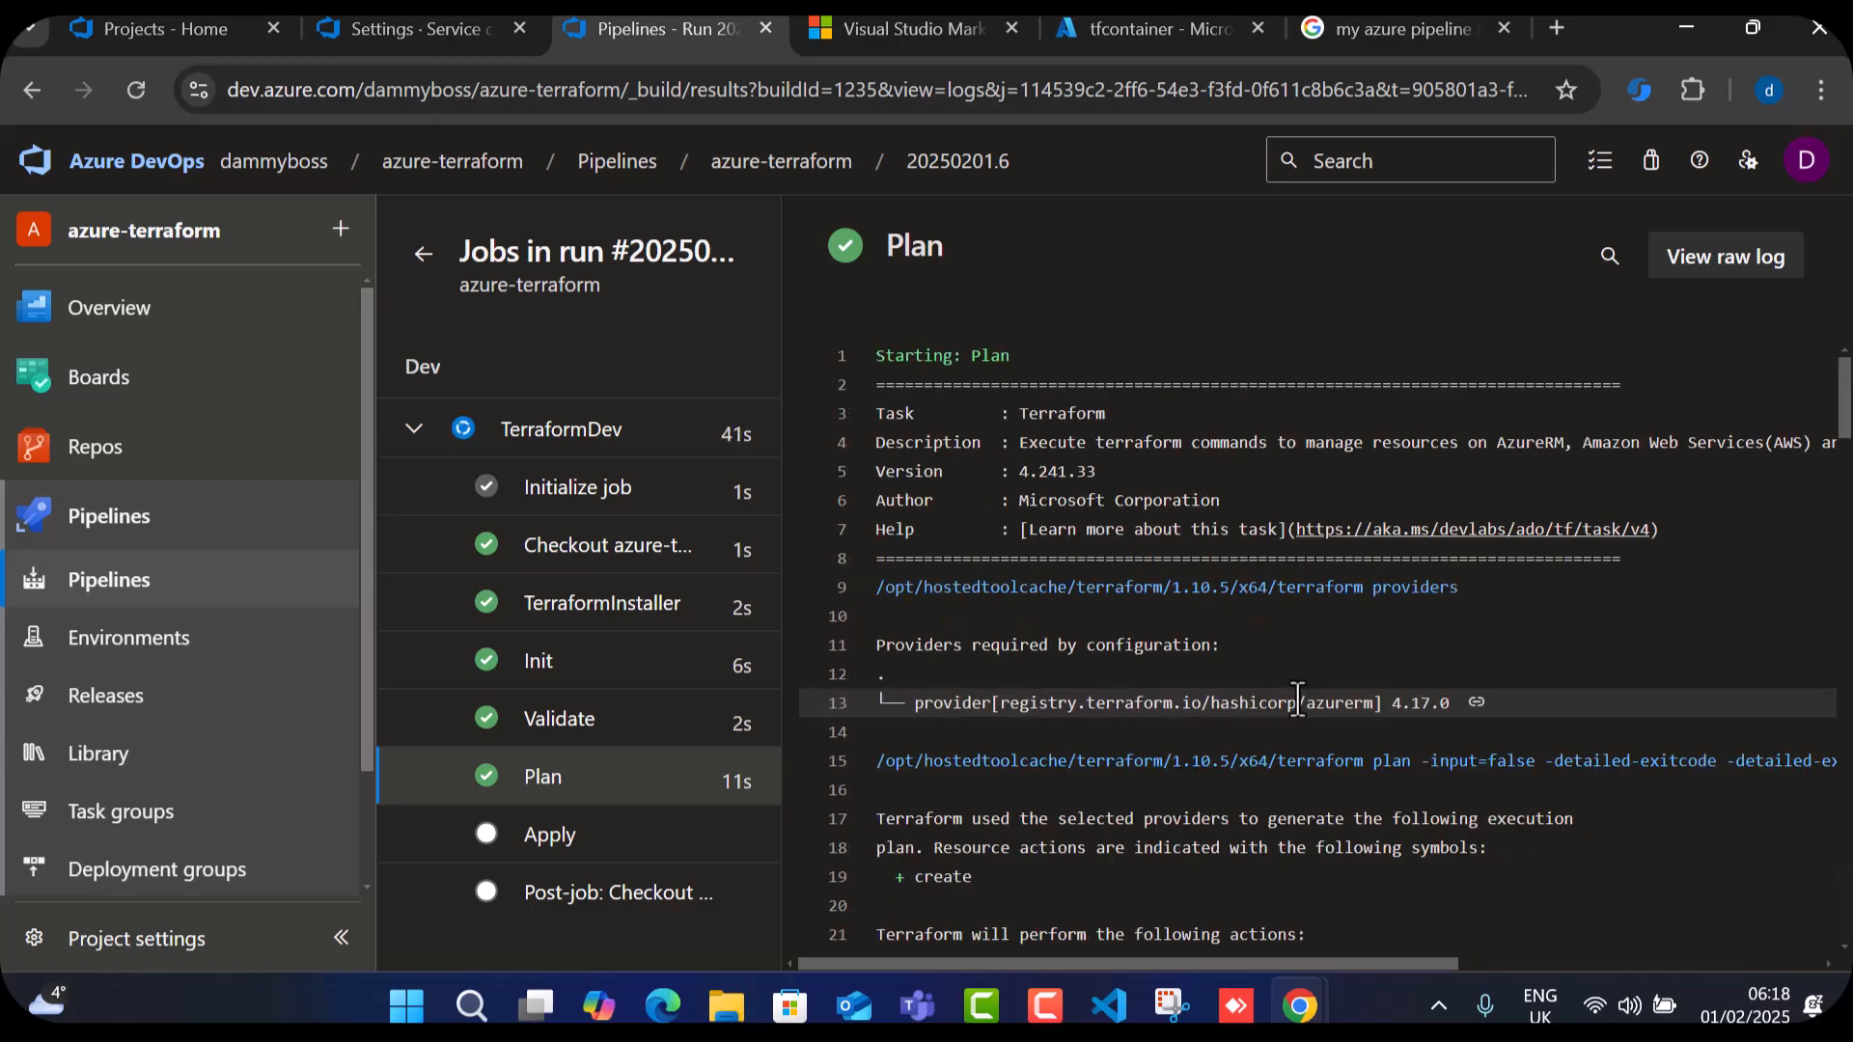
Open the Apply task's log and follow its output to the latest line.
{"action": "left_click", "coordinate": [551, 844]}
{"action": "scroll", "coordinate": [1074, 783], "scroll_direction": "down", "scroll_amount": 10}
{"action": "scroll", "coordinate": [1074, 783], "scroll_direction": "down", "scroll_amount": 9}
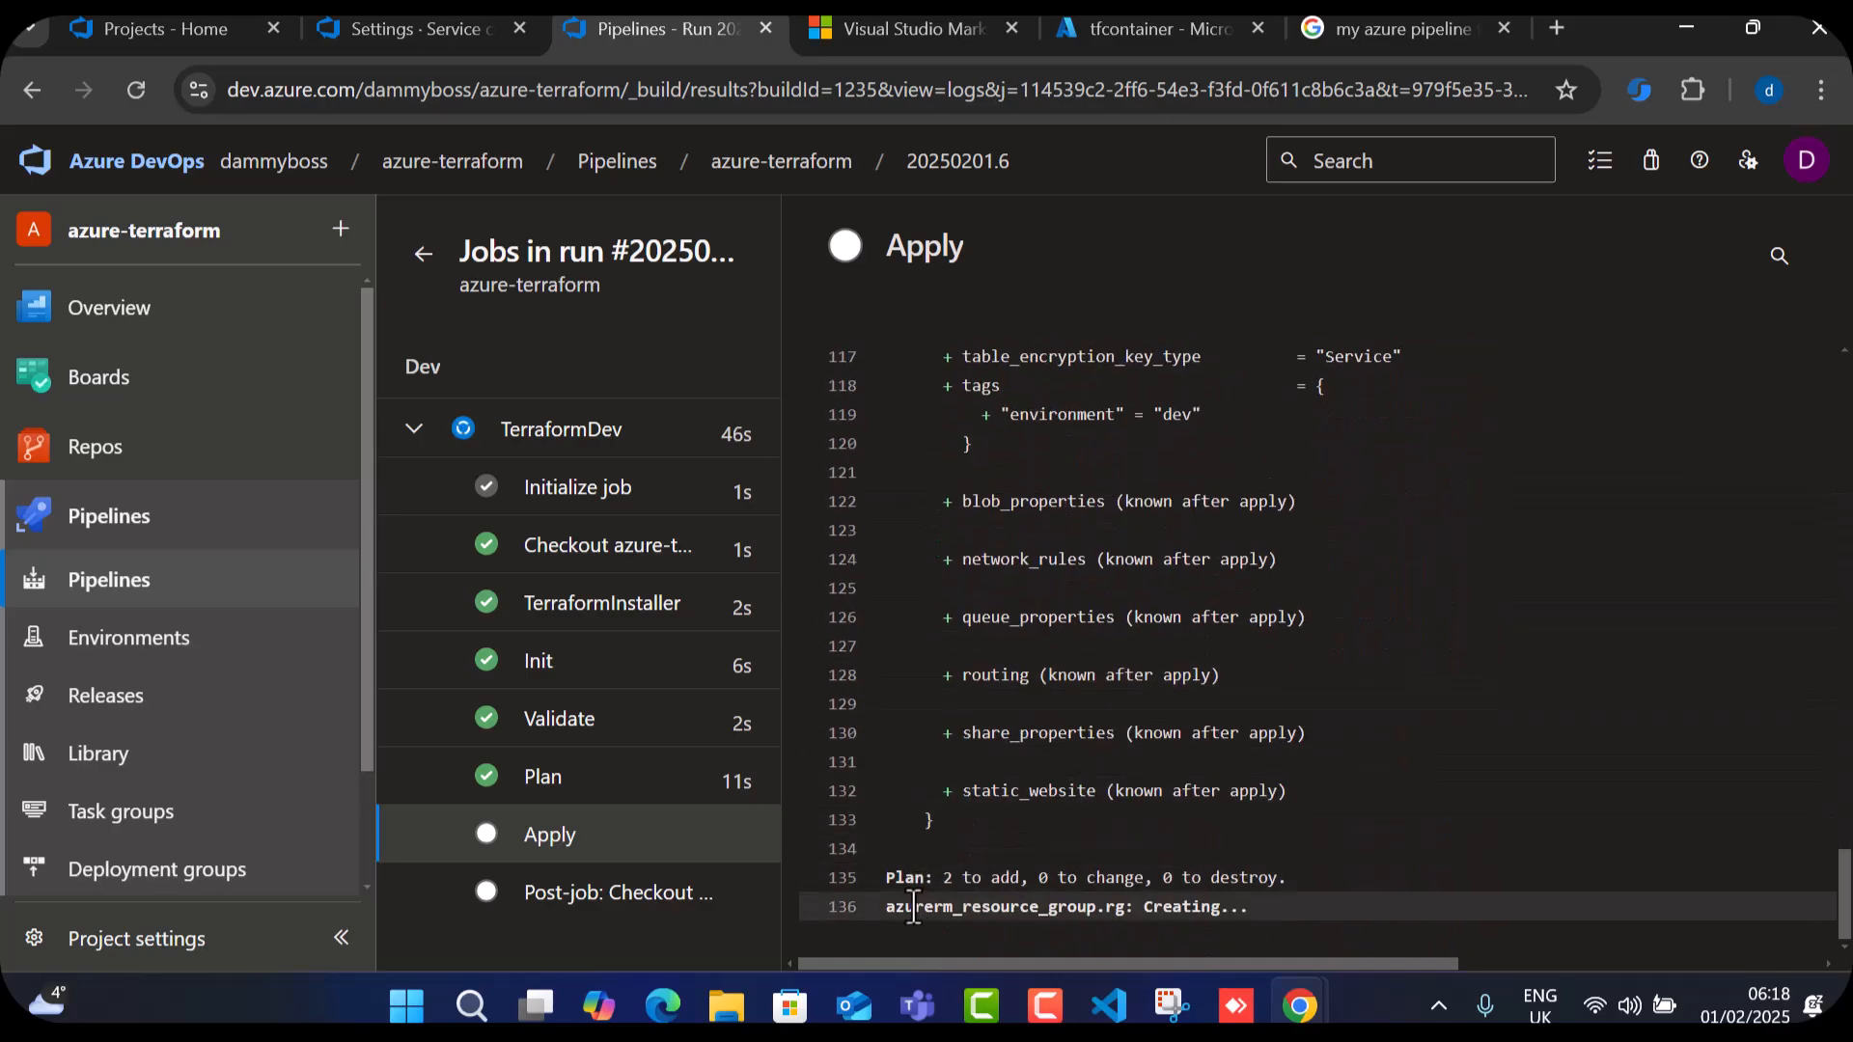